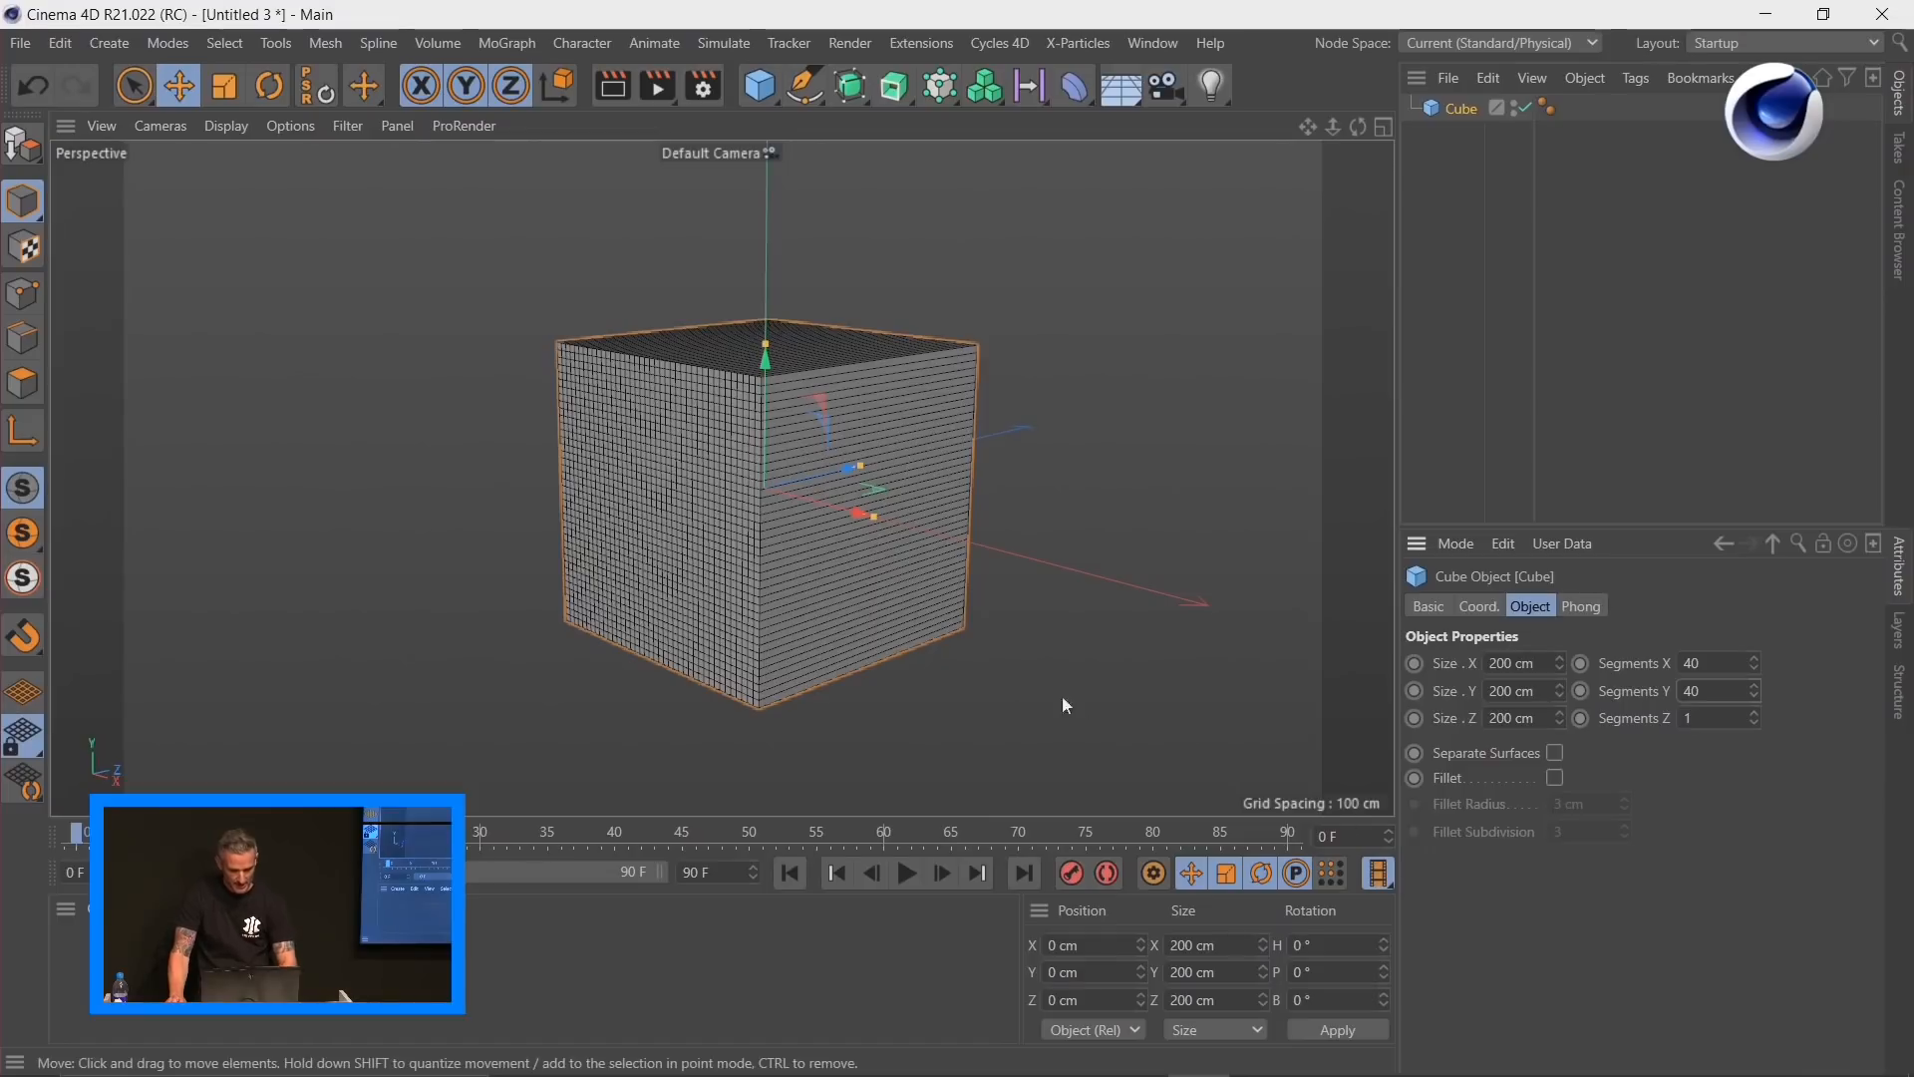
Step: Reduce the cube's Z size to 2 cm so it forms a thin, subdivided square panel
{"action": "left_click_drag", "start_coordinate": [680, 504], "coordinate": [799, 397], "text": "alt"}
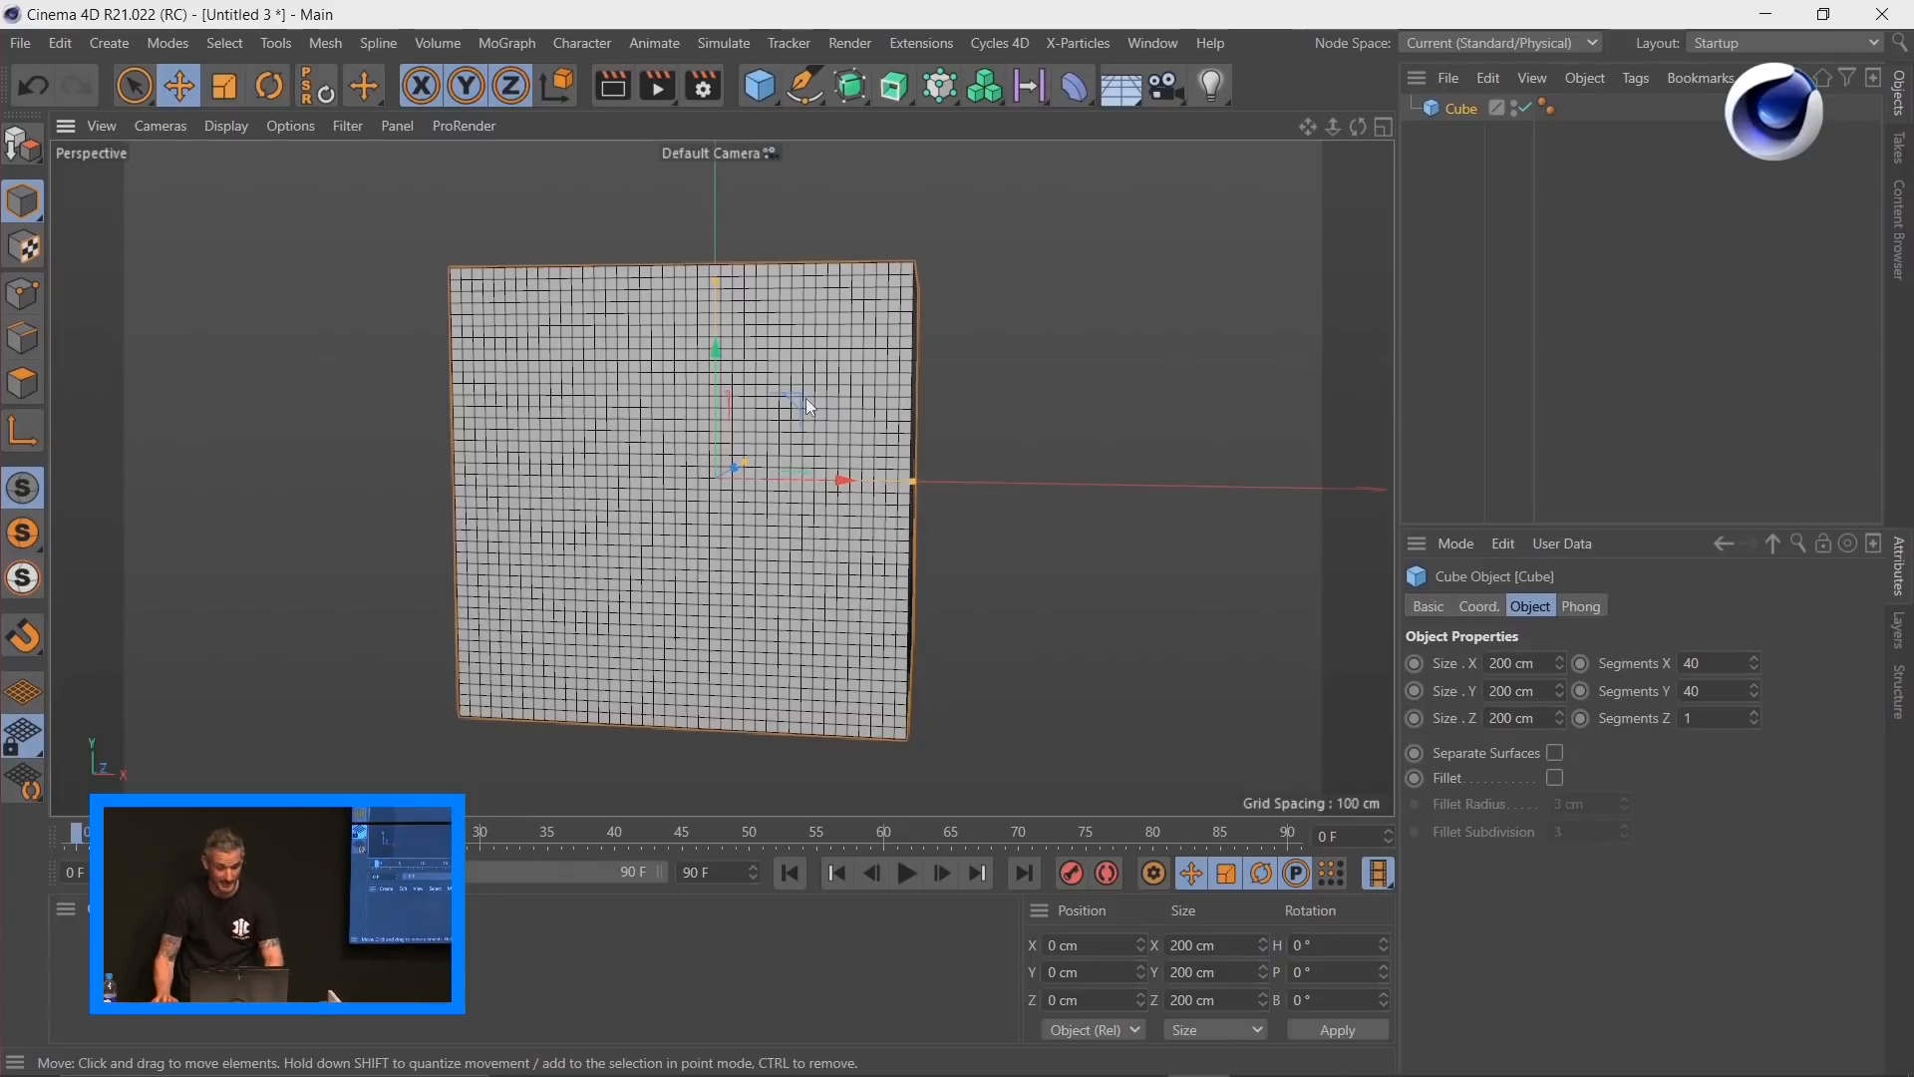
{"action": "left_click_drag", "start_coordinate": [815, 431], "coordinate": [666, 564], "text": "alt"}
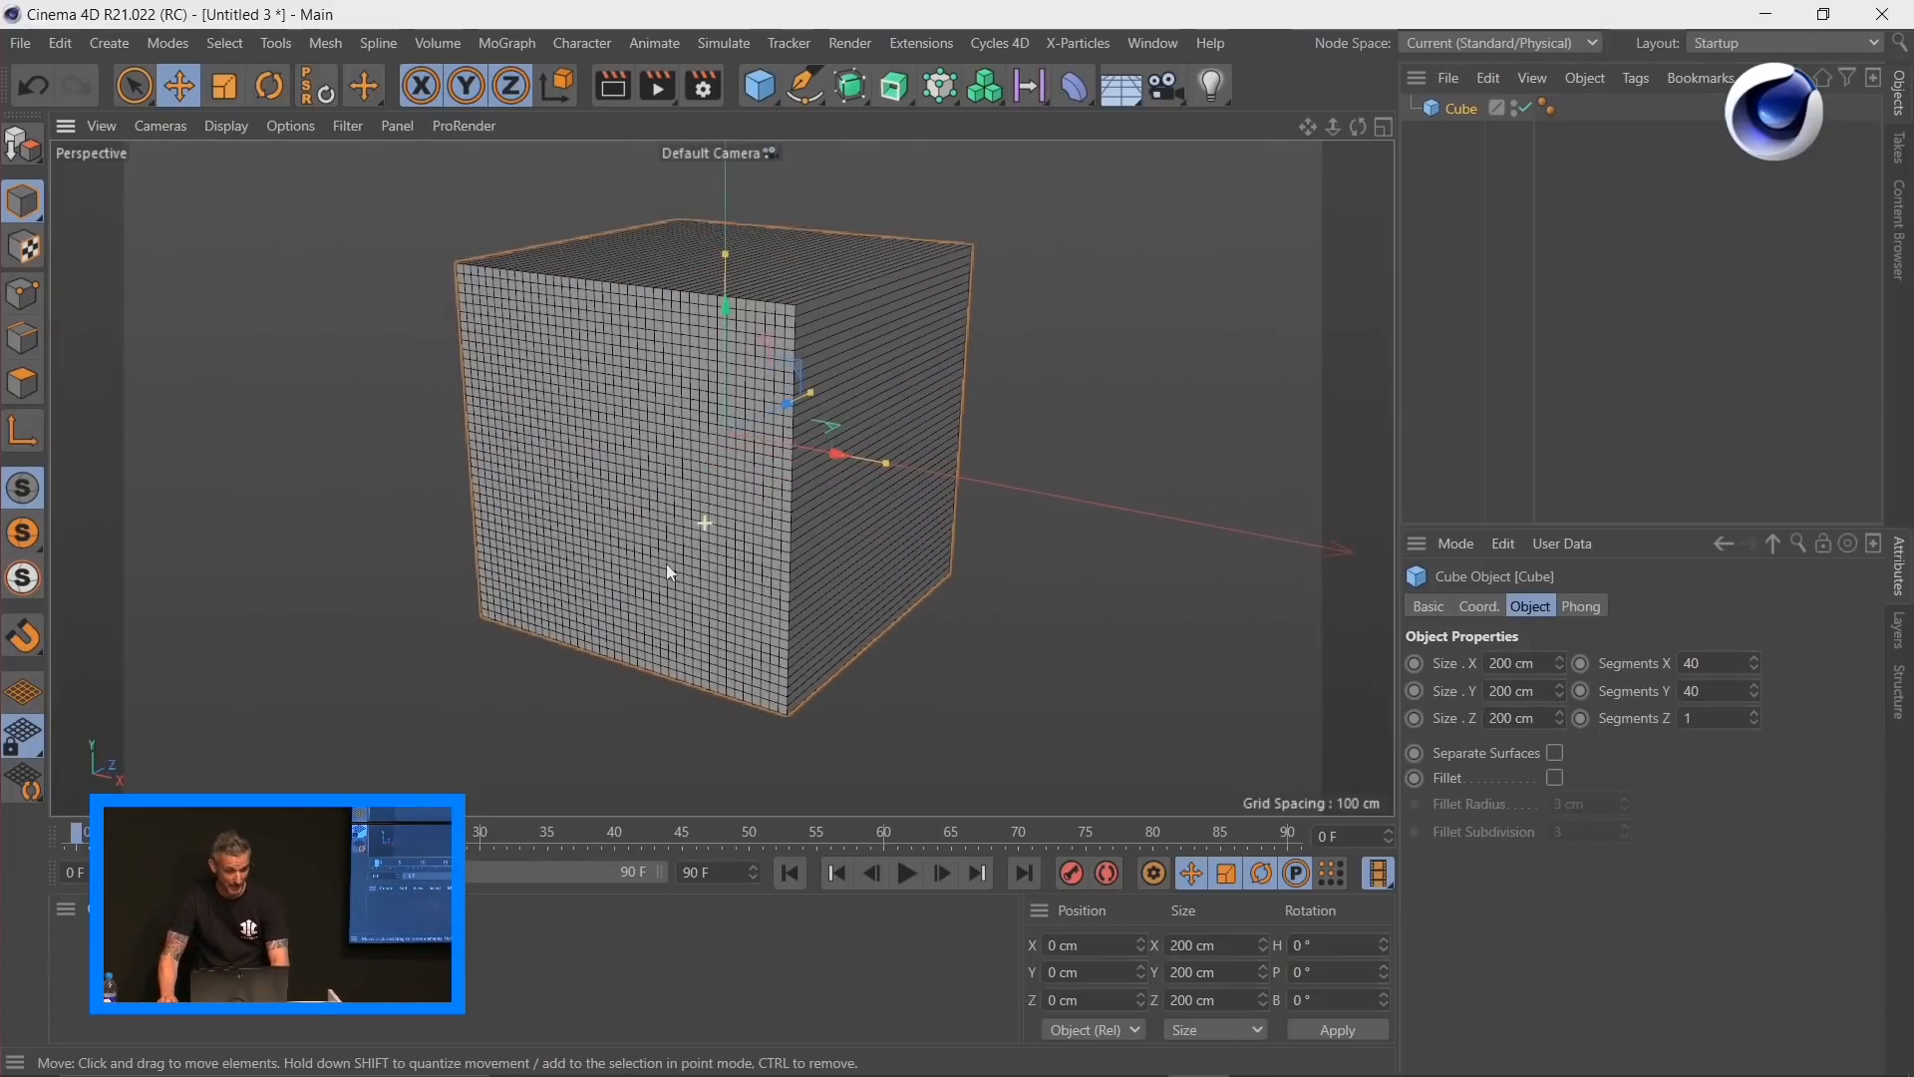
{"action": "double_click", "coordinate": [1516, 718]}
{"action": "type", "text": "2"}
{"action": "key", "text": "Return"}
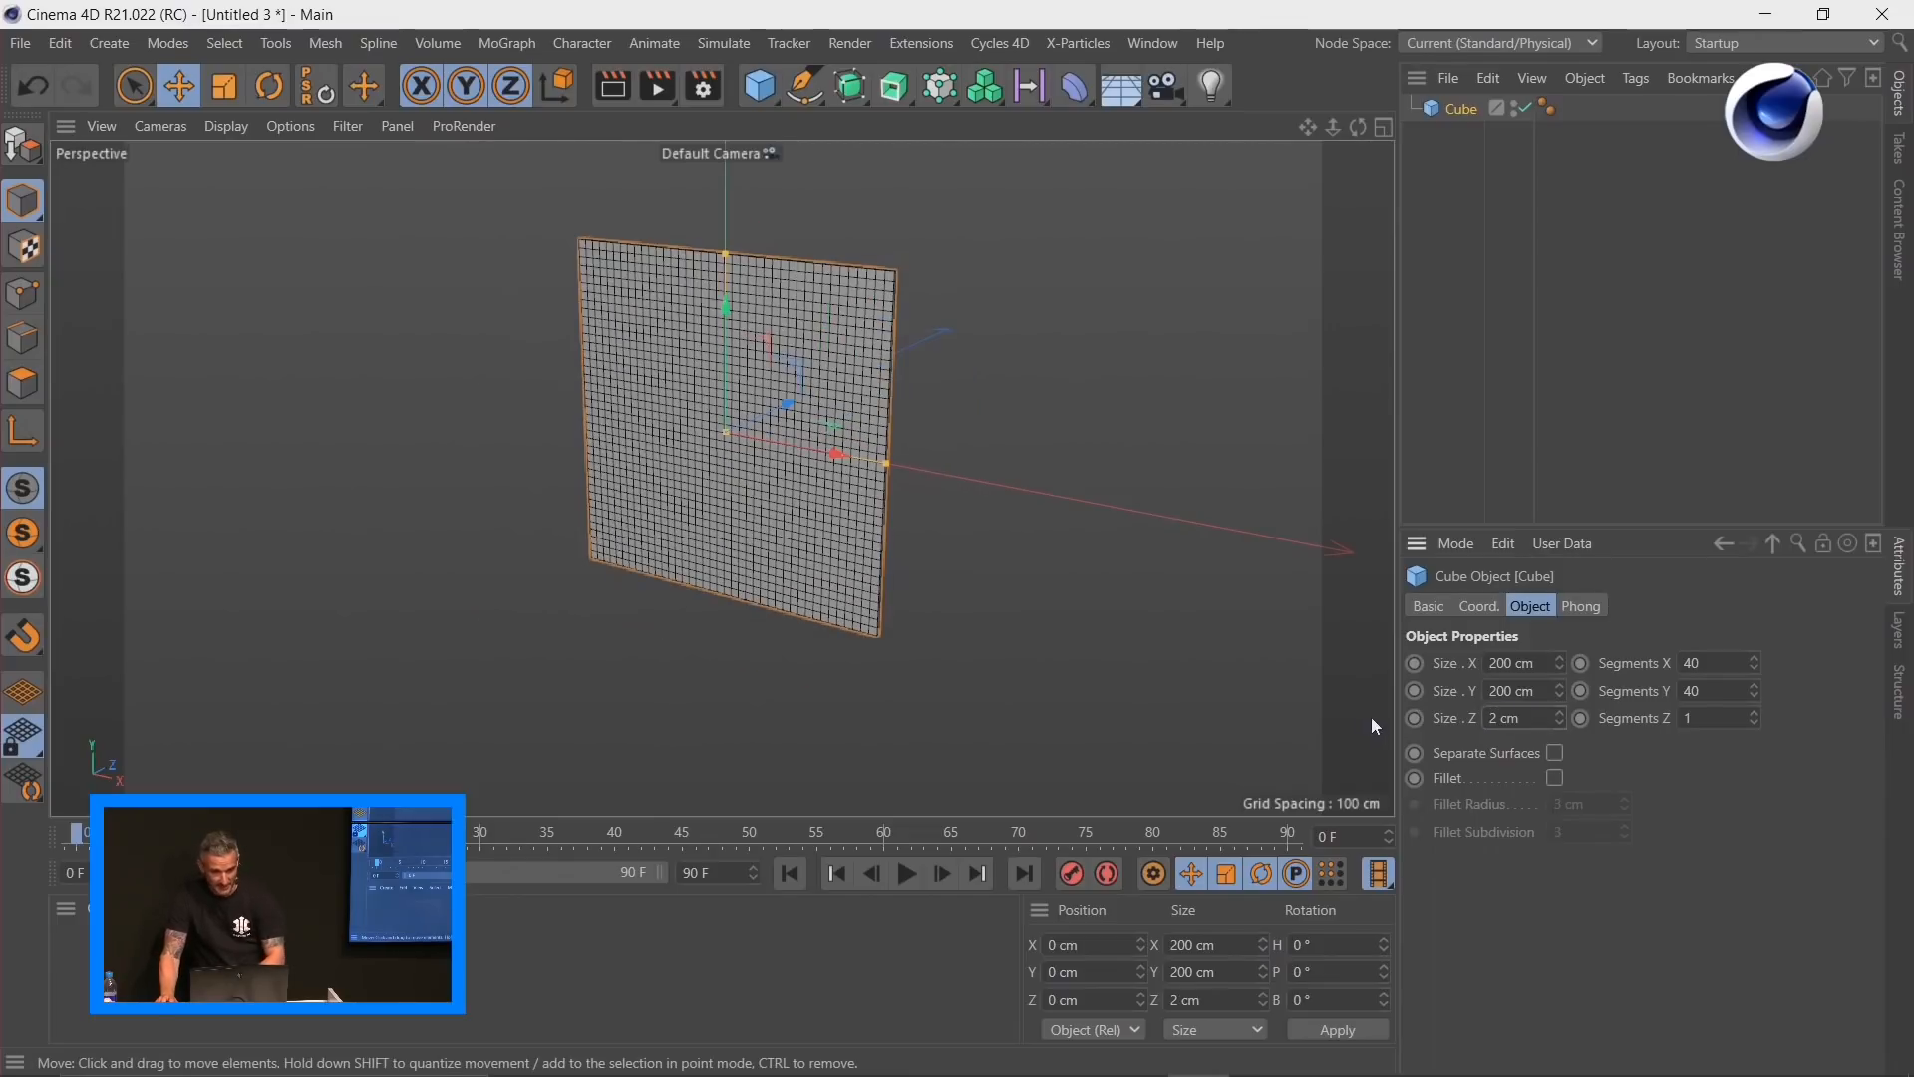
Step: Add an FFD deformer as a child of the cube, fitted to it, and switch to point editing for its cage
{"action": "left_click_drag", "start_coordinate": [742, 517], "coordinate": [794, 497], "text": "alt"}
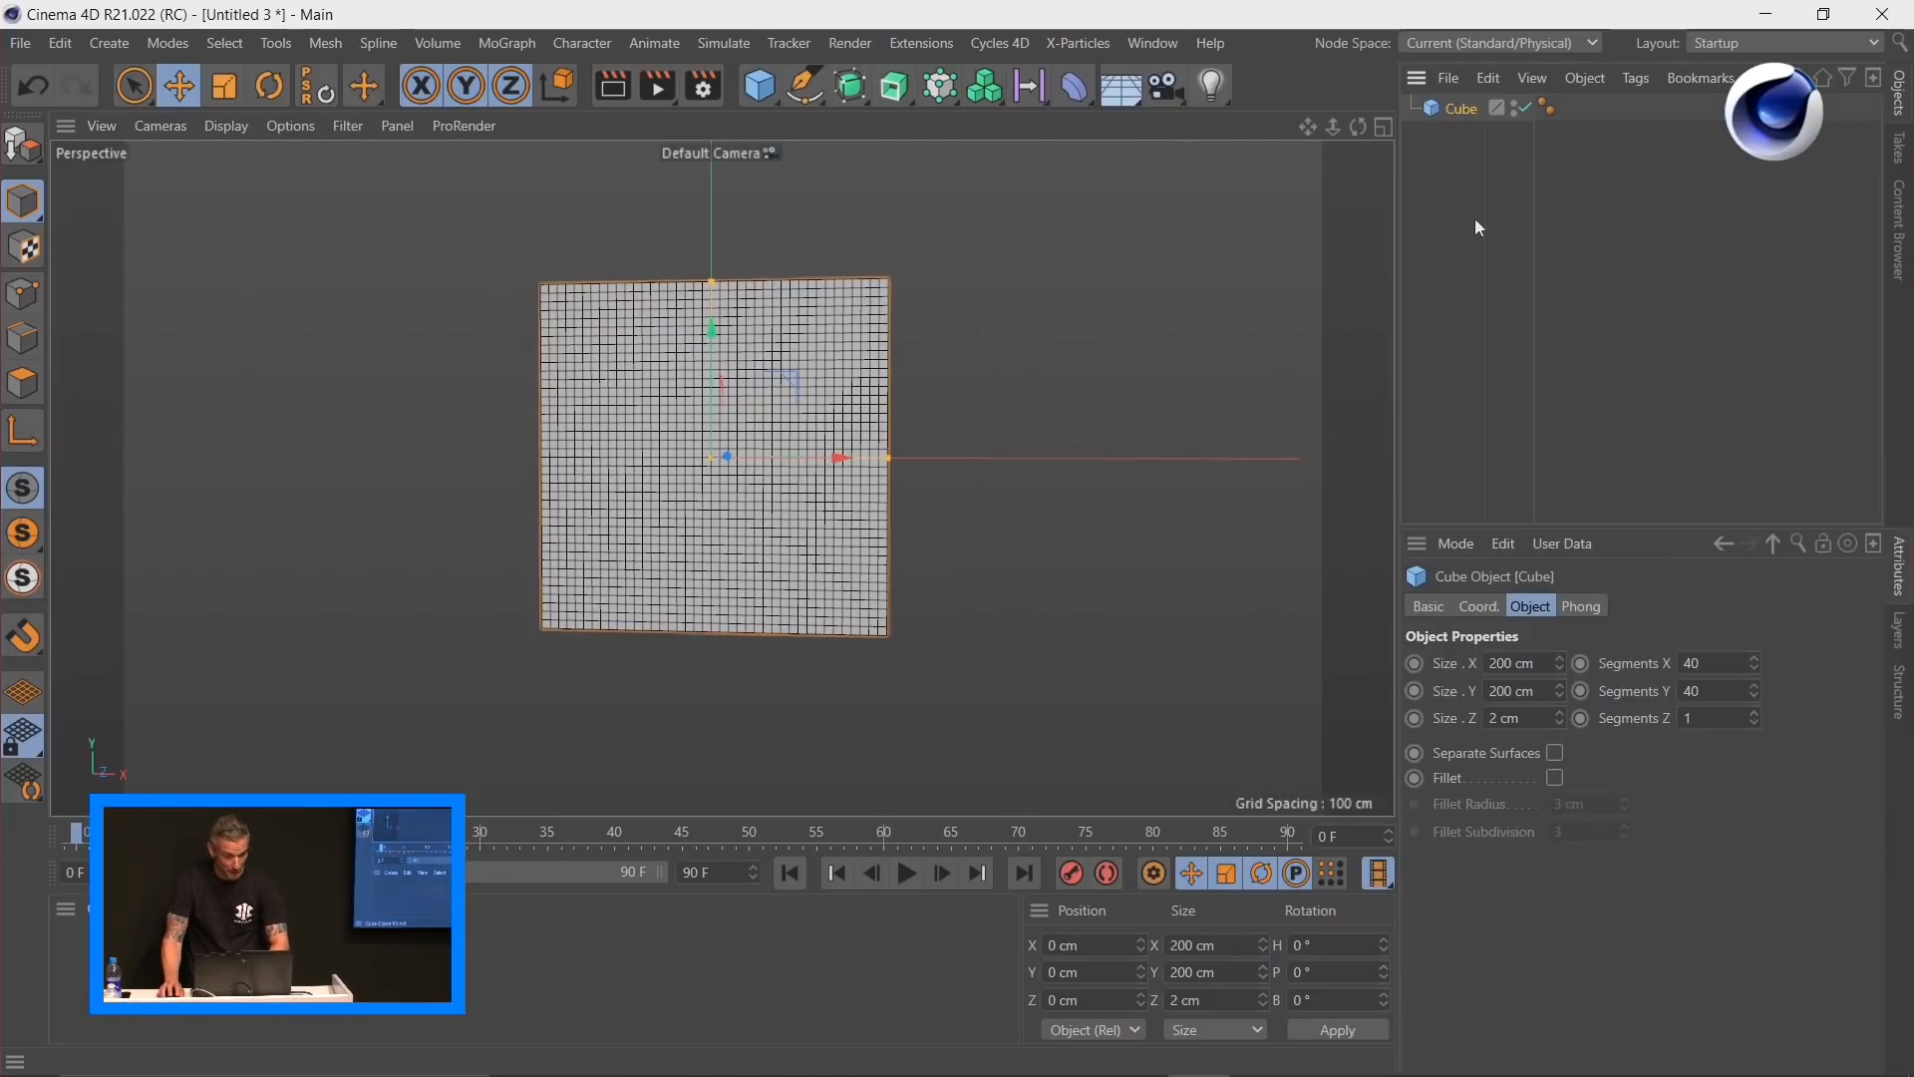
{"action": "left_click", "coordinate": [1079, 85]}
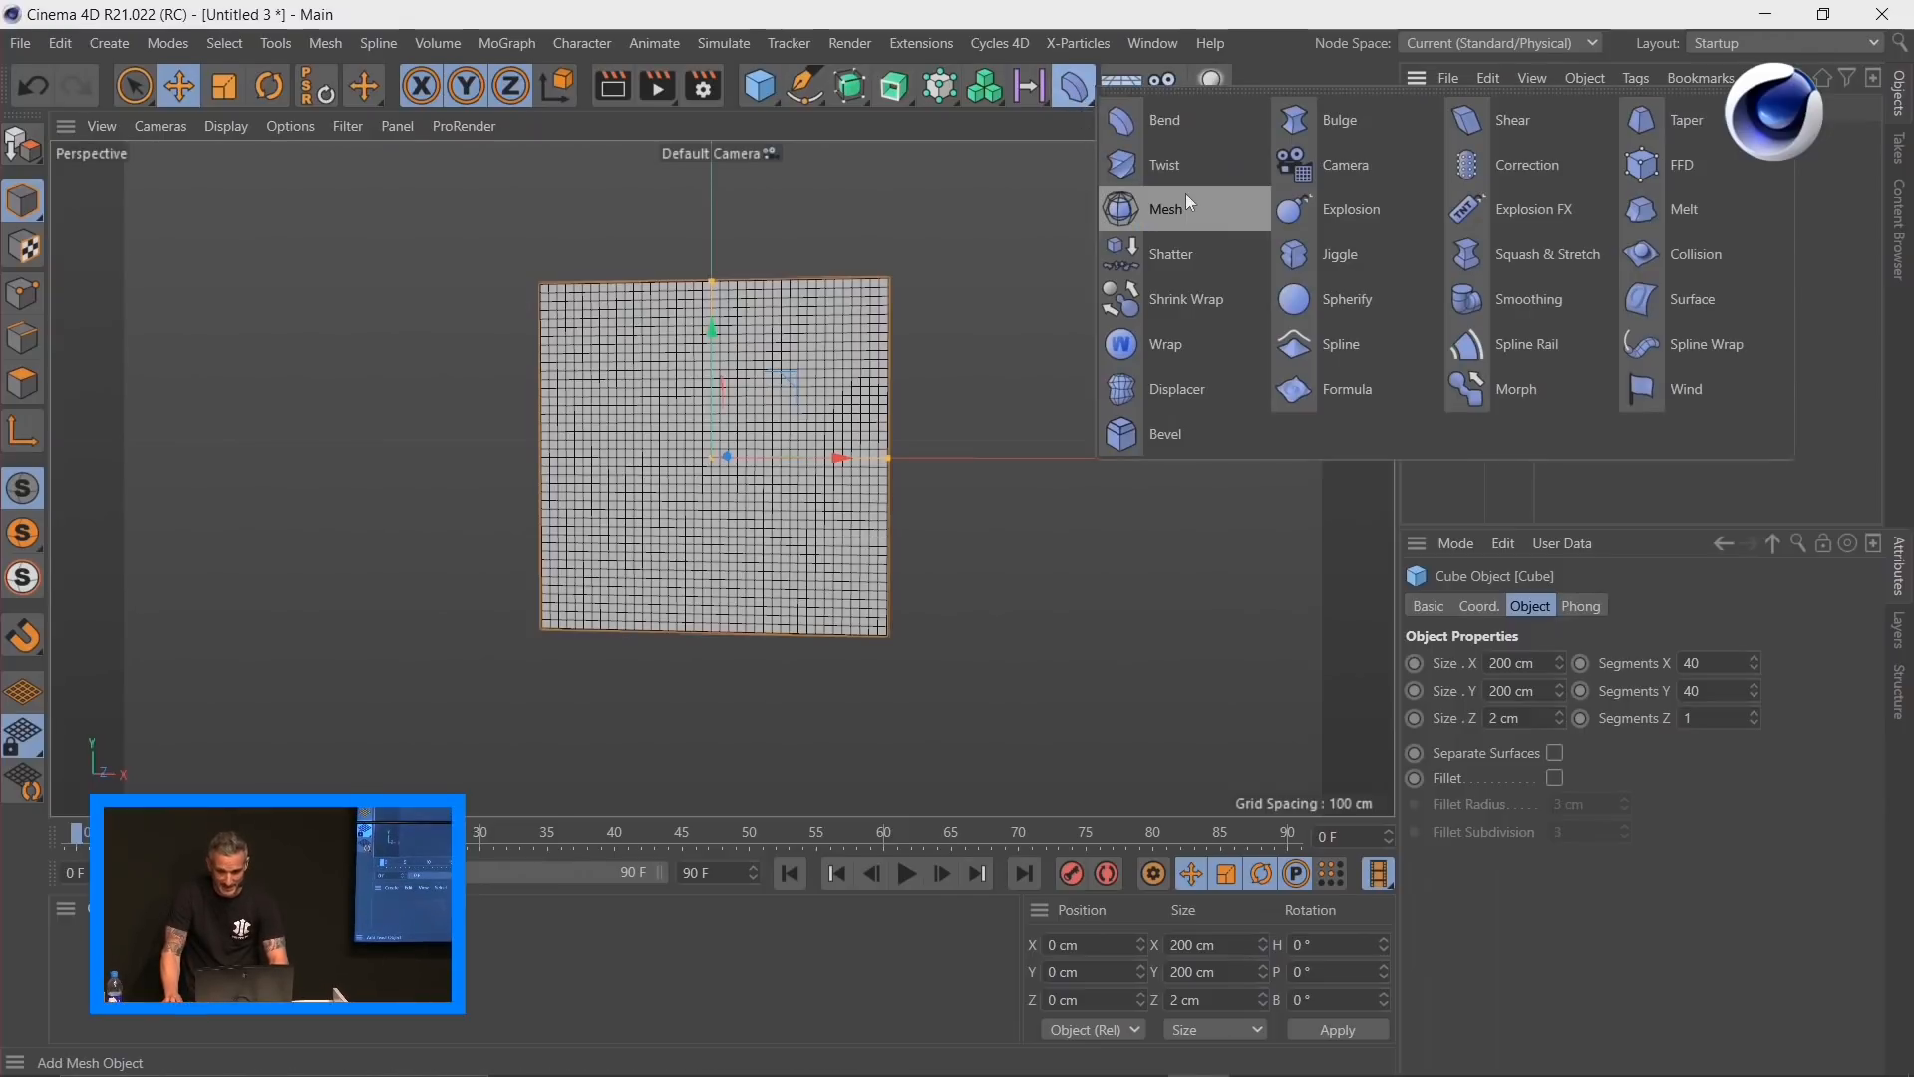
{"action": "left_click", "coordinate": [1685, 163], "text": "shift"}
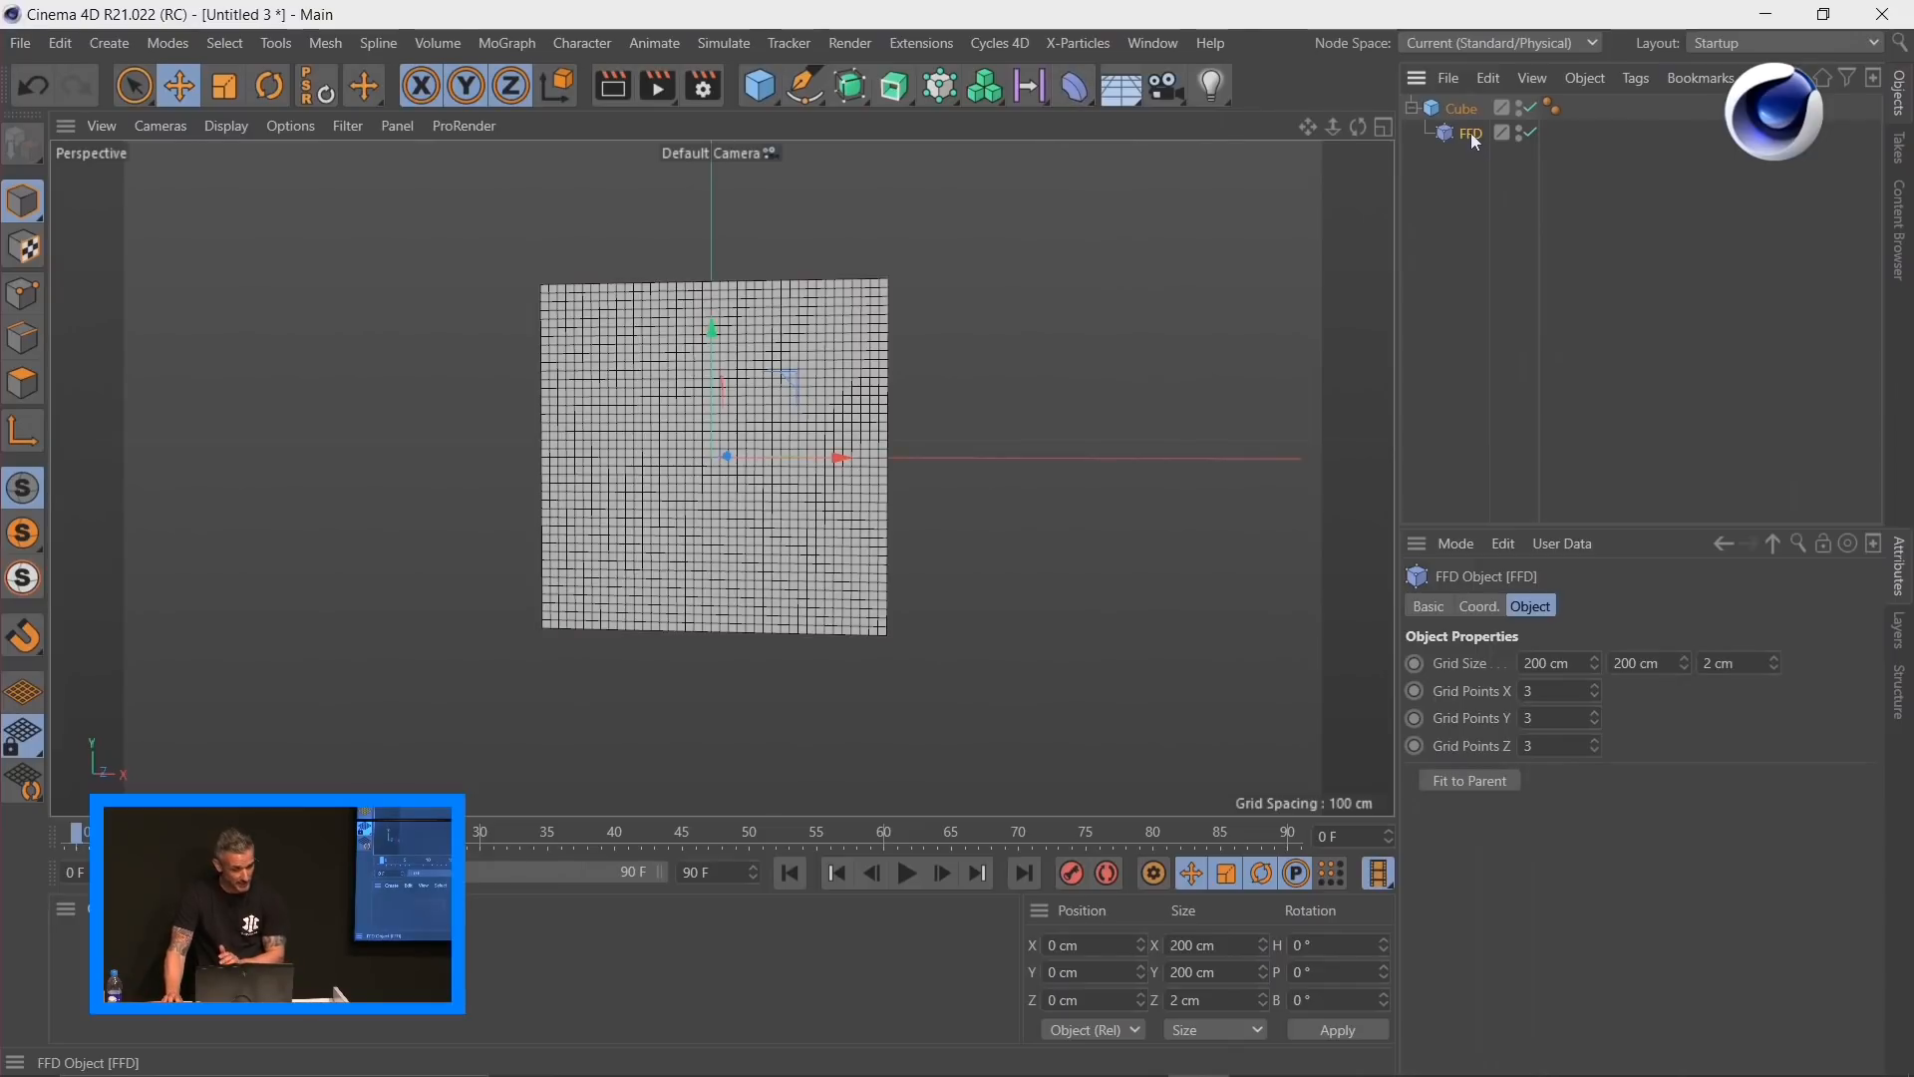
{"action": "left_click_drag", "start_coordinate": [835, 531], "coordinate": [747, 603], "text": "alt"}
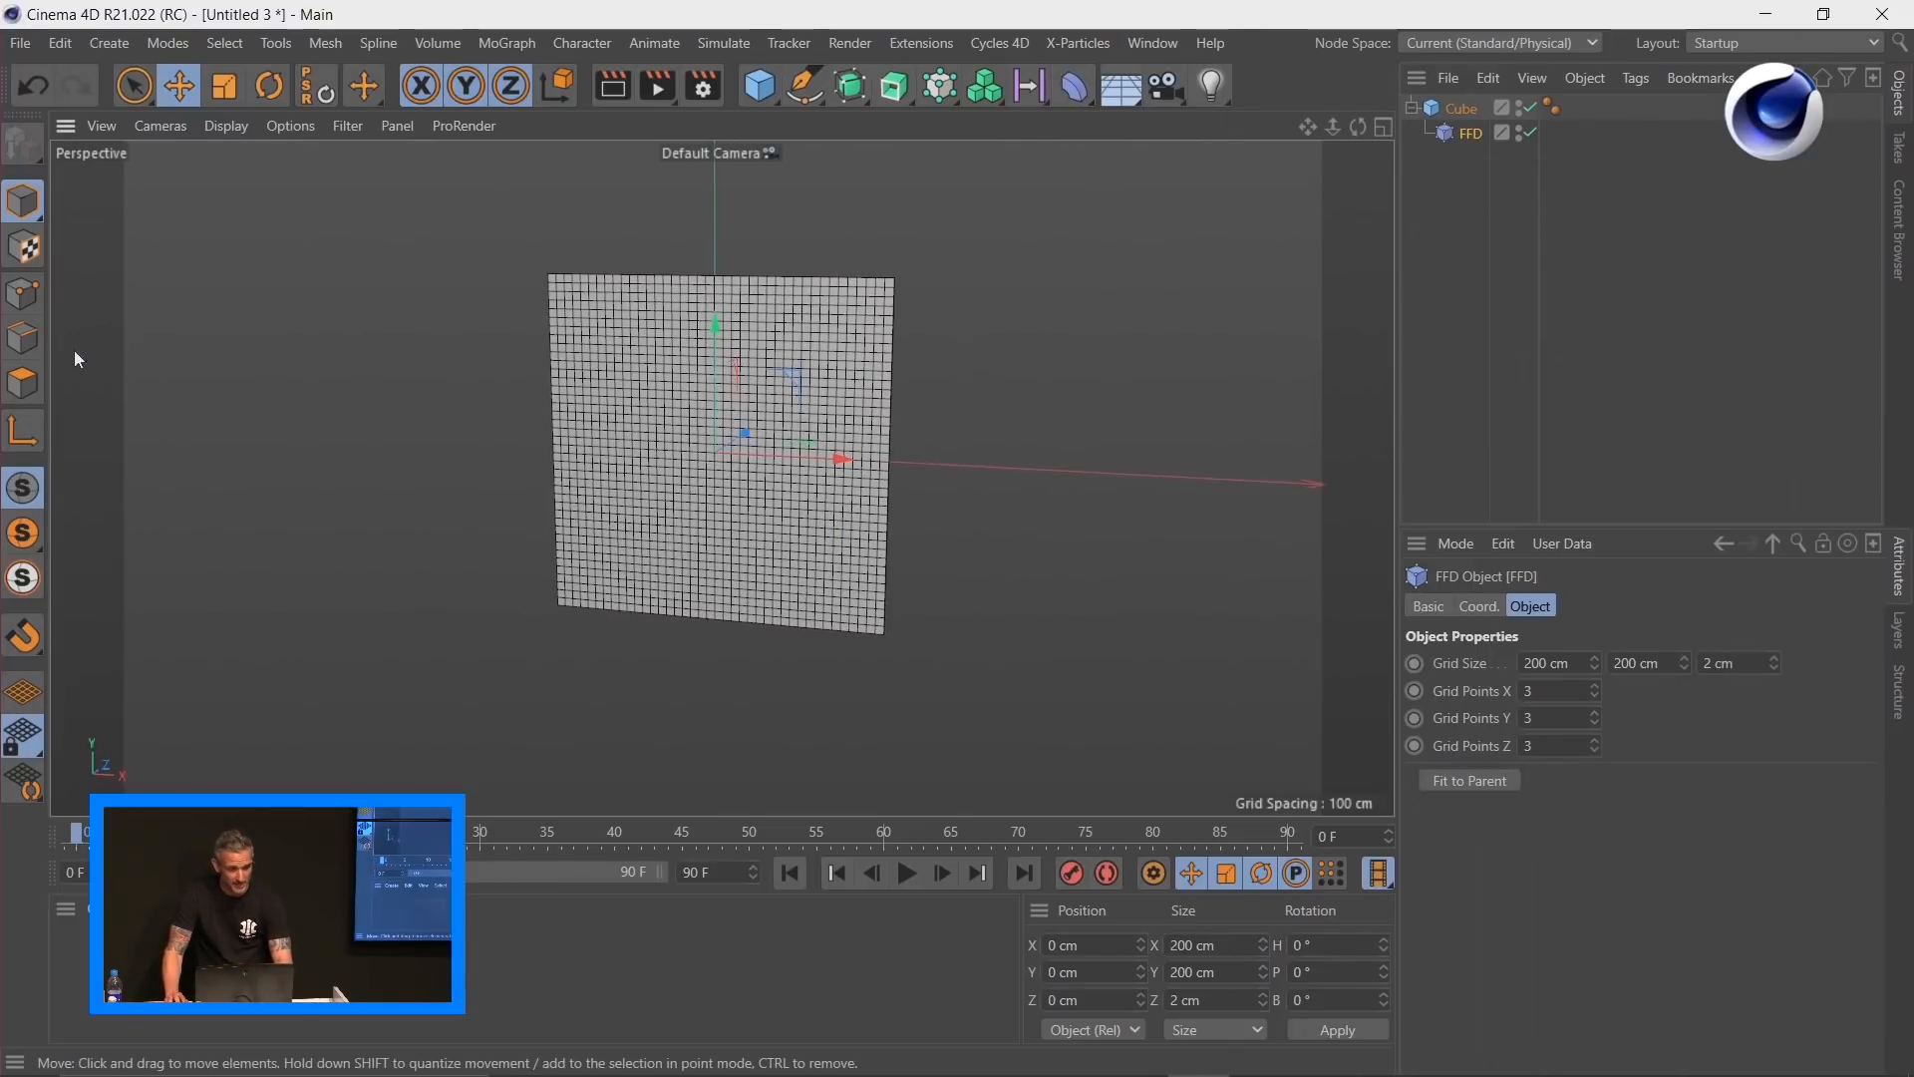
{"action": "left_click", "coordinate": [22, 294]}
{"action": "left_click_drag", "start_coordinate": [692, 398], "coordinate": [1197, 598], "text": "alt"}
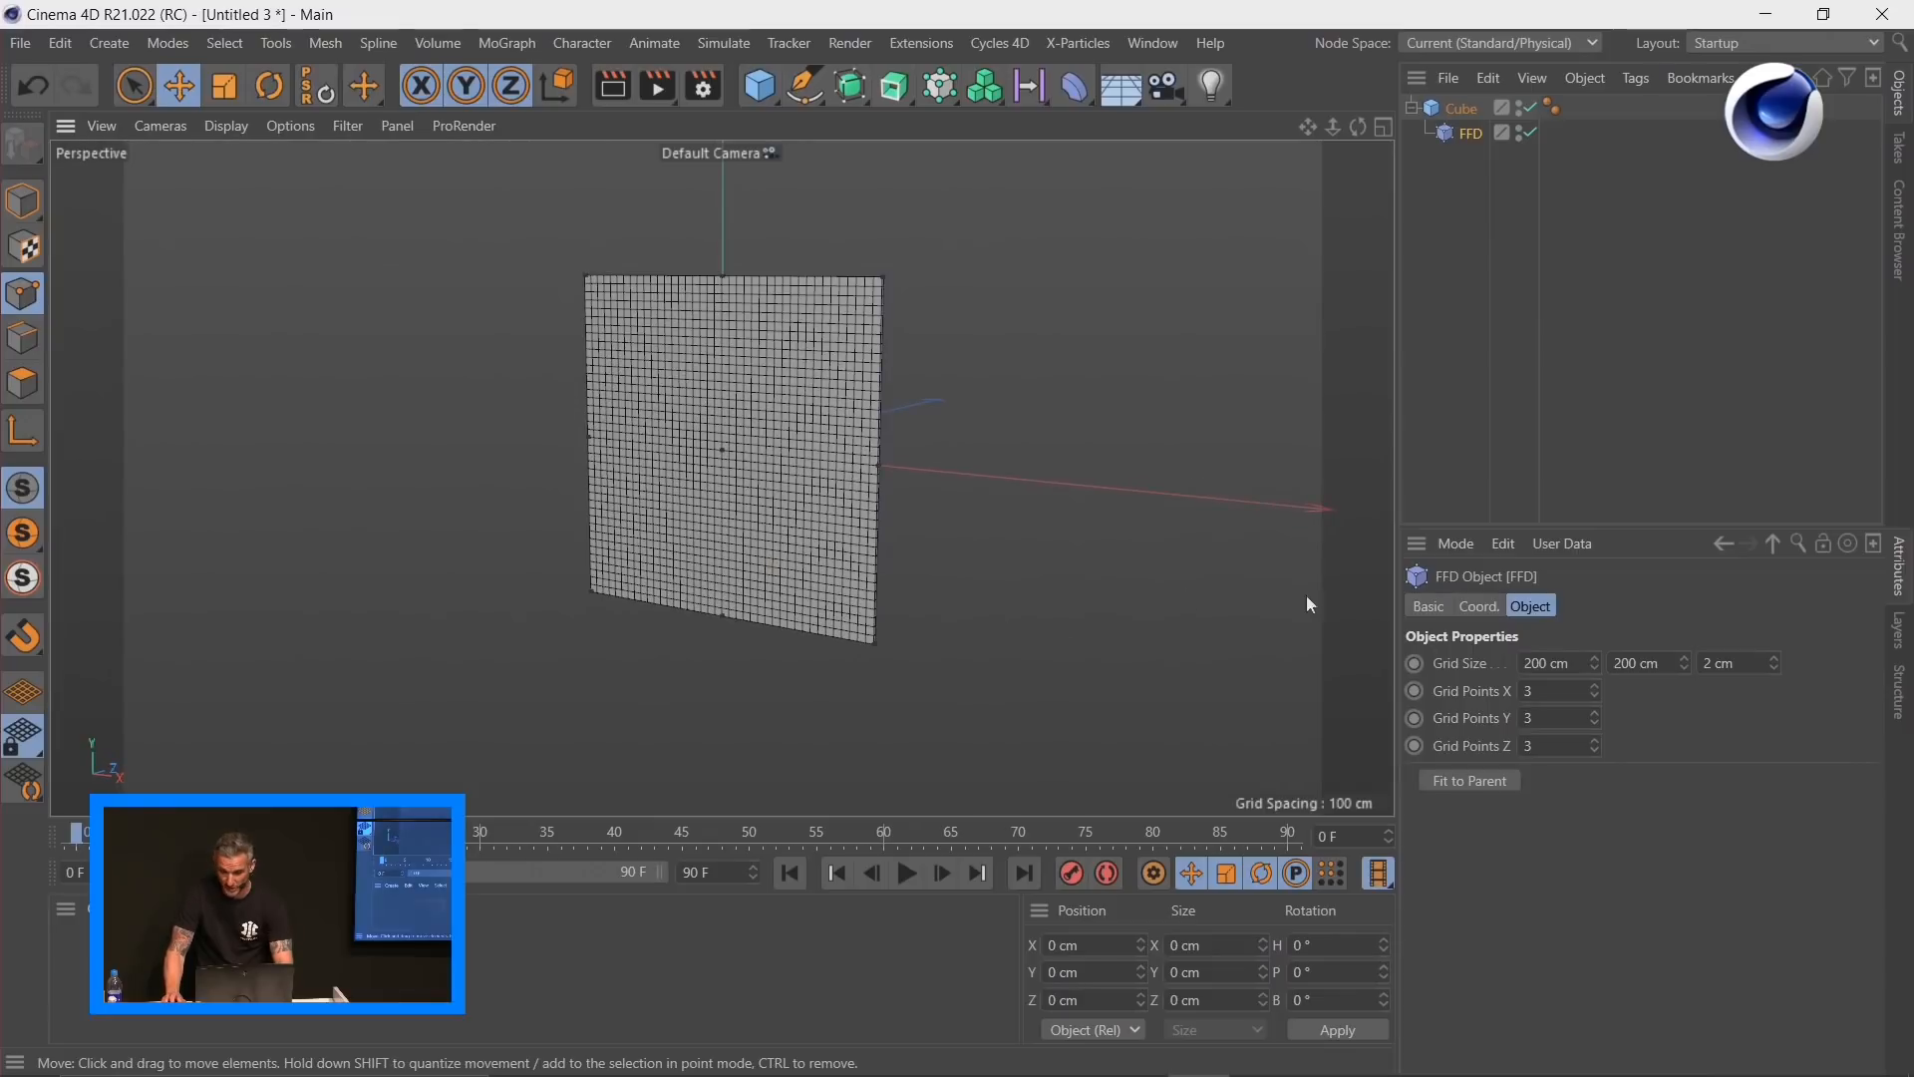
Step: Try enlarging the FFD grid's Z size to 242 cm and pulling a mid-height corner cage point along Z to about 263 cm
{"action": "left_click_drag", "start_coordinate": [1775, 663], "coordinate": [1009, 712]}
{"action": "left_click_drag", "start_coordinate": [1002, 539], "coordinate": [591, 446], "text": "alt"}
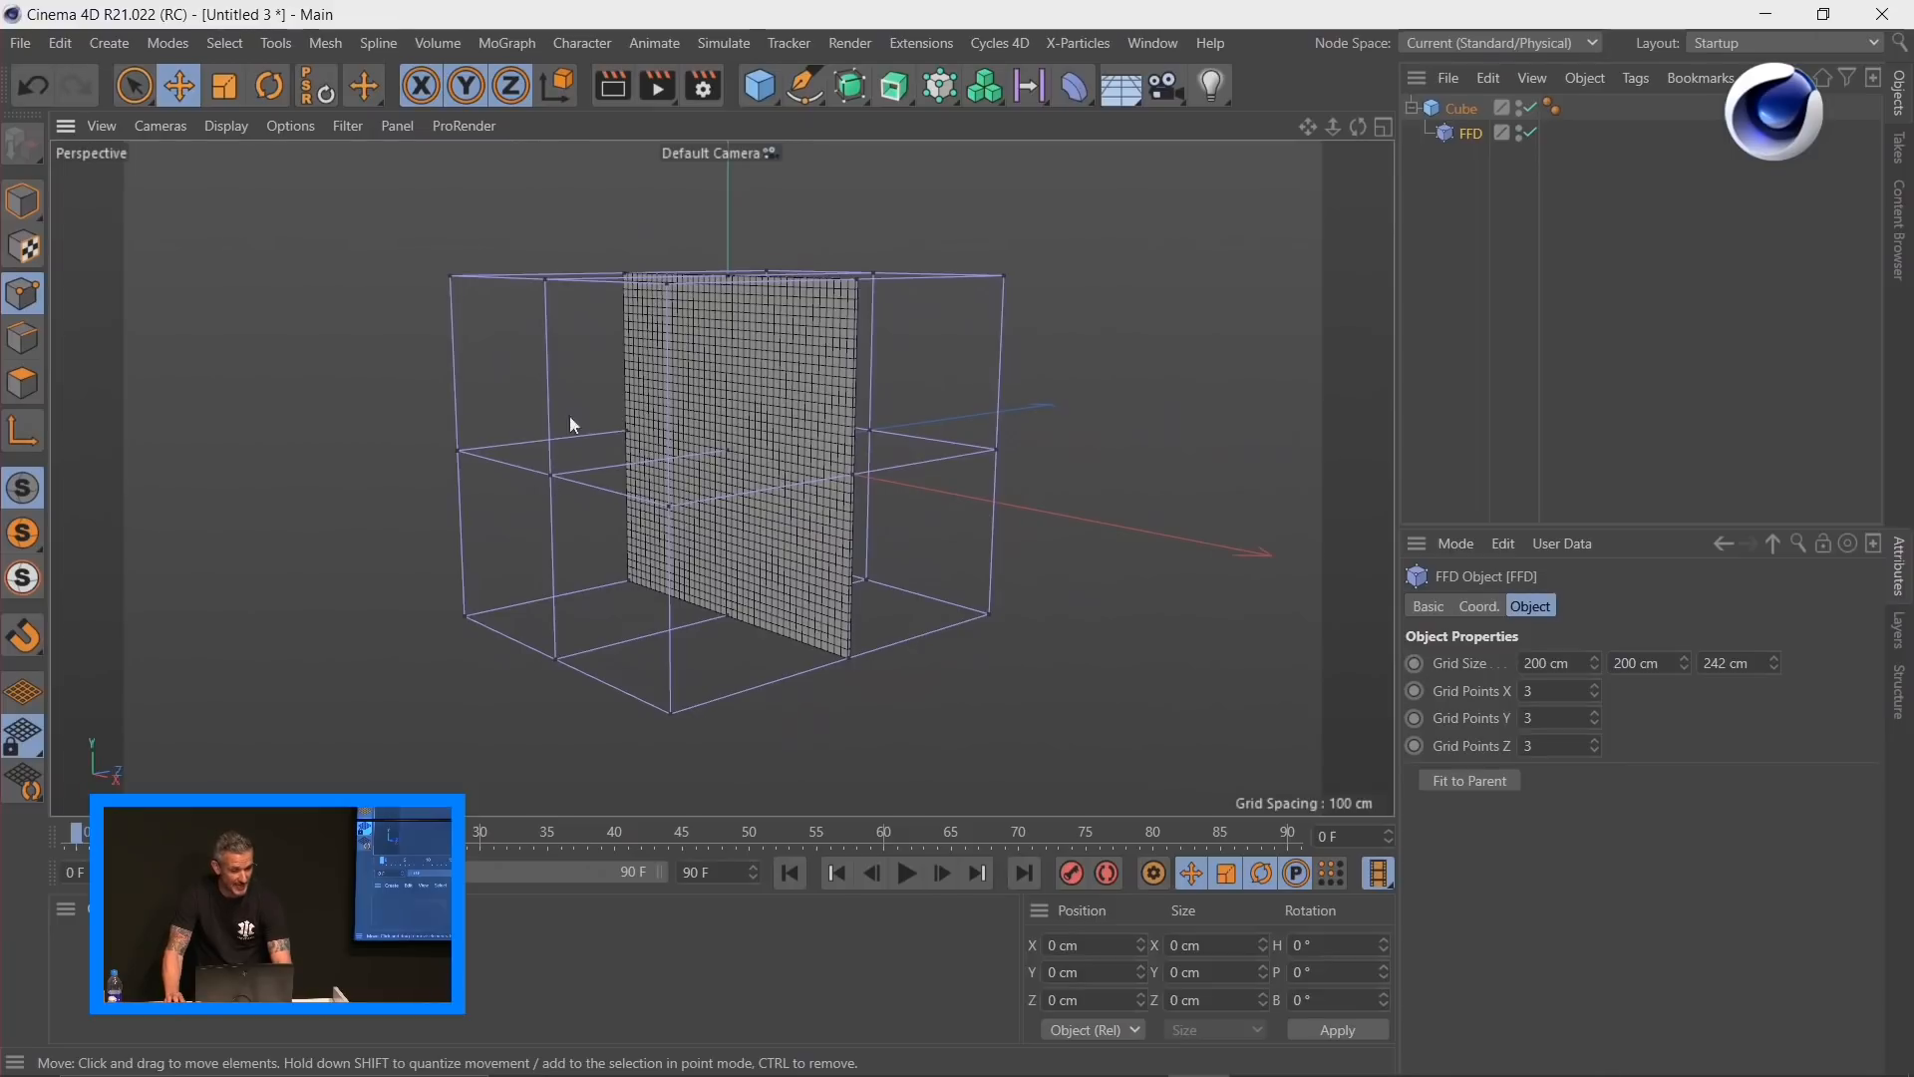
{"action": "left_click", "coordinate": [669, 506]}
{"action": "left_click_drag", "start_coordinate": [836, 594], "coordinate": [1276, 445], "text": "alt"}
{"action": "left_click_drag", "start_coordinate": [761, 390], "coordinate": [805, 404], "text": "alt"}
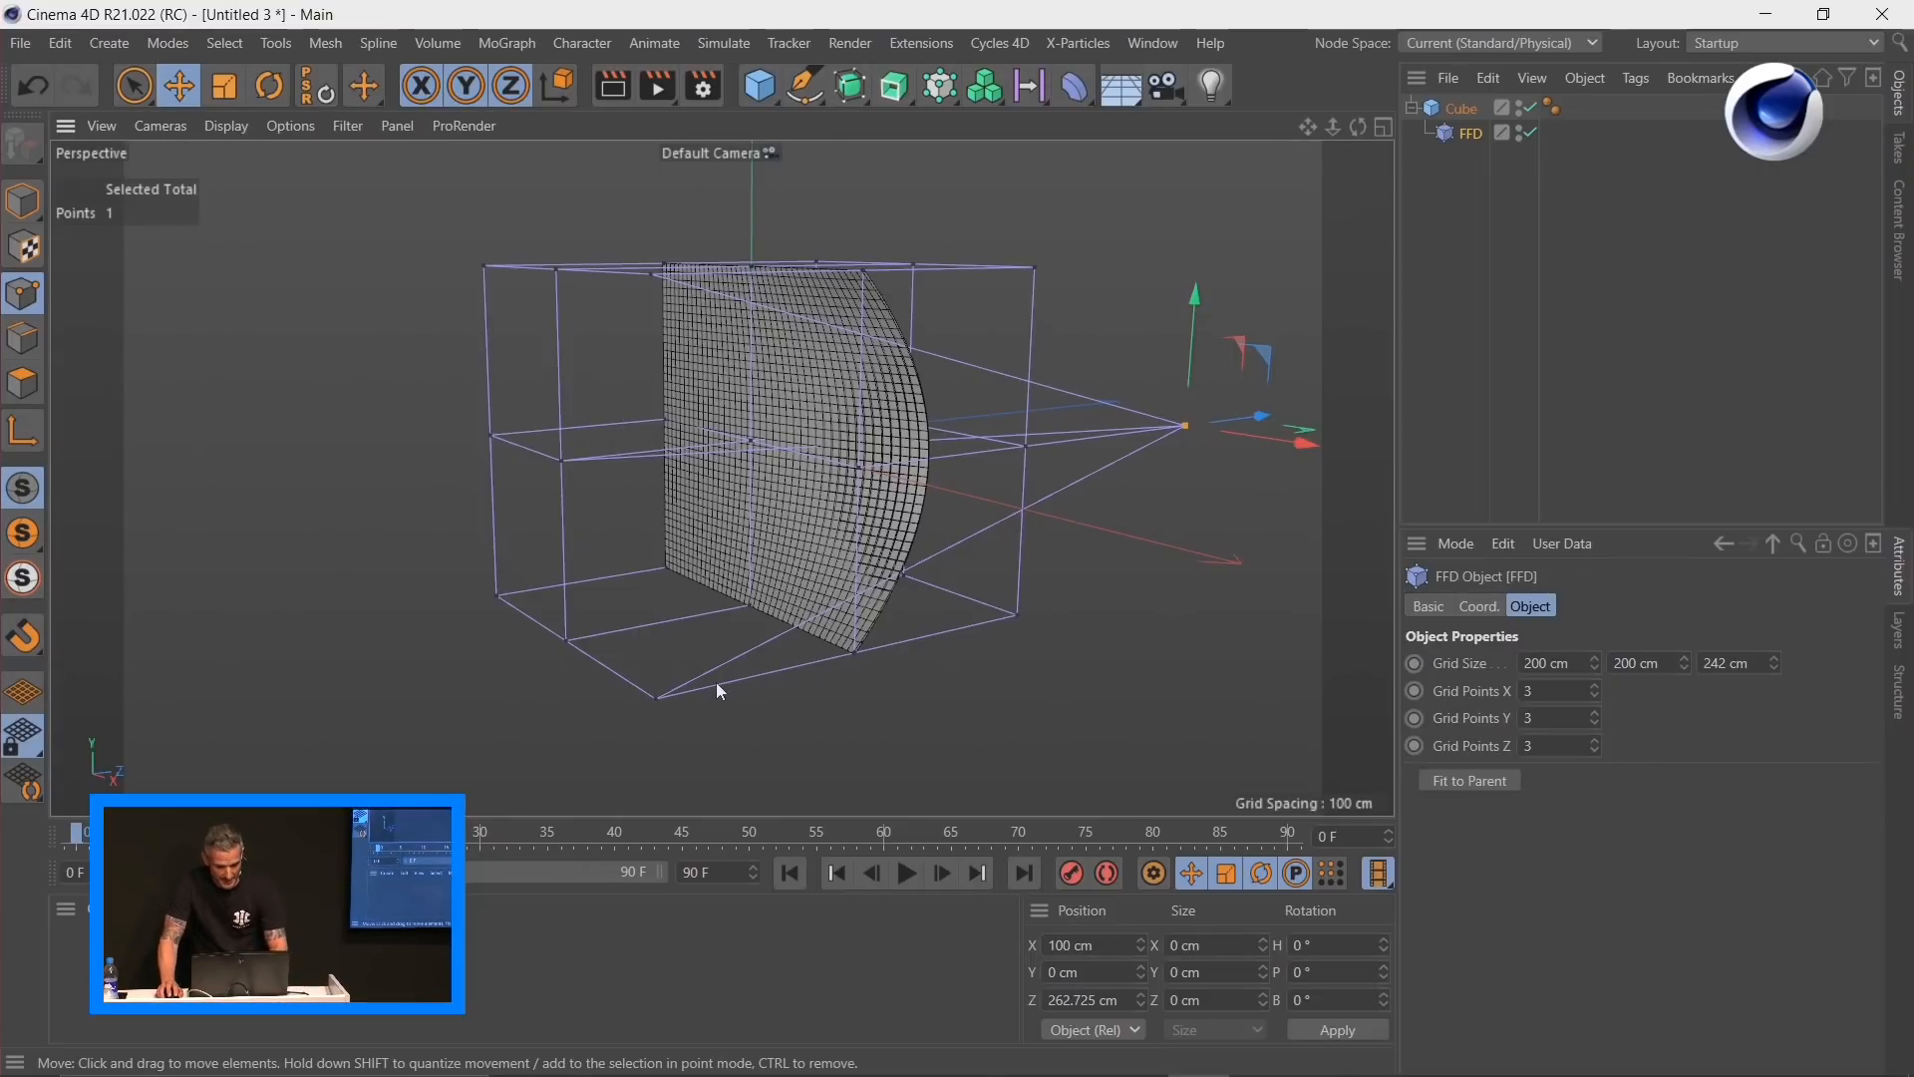
Step: Undo the cage point move and set the FFD grid's Z size to 2 cm
{"action": "key", "text": "ctrl+z"}
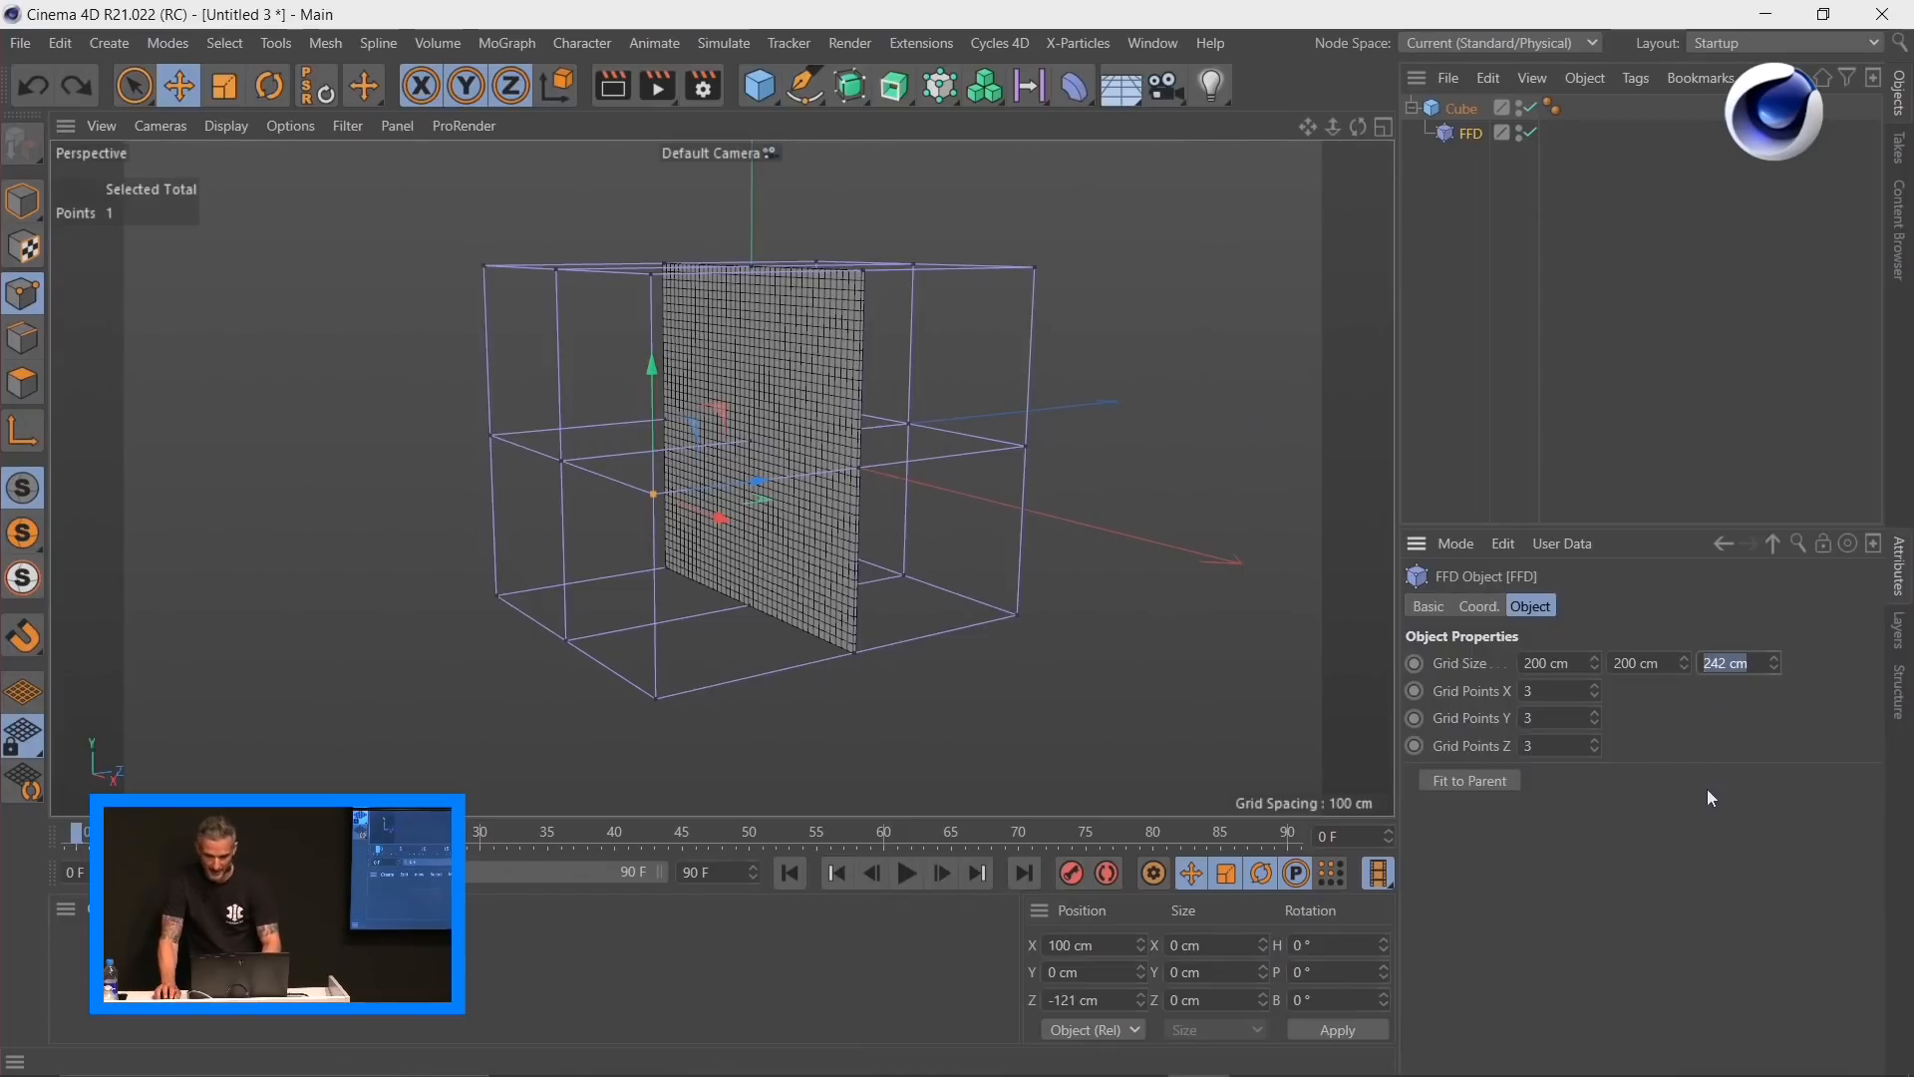
{"action": "type", "text": "2"}
{"action": "key", "text": "Return"}
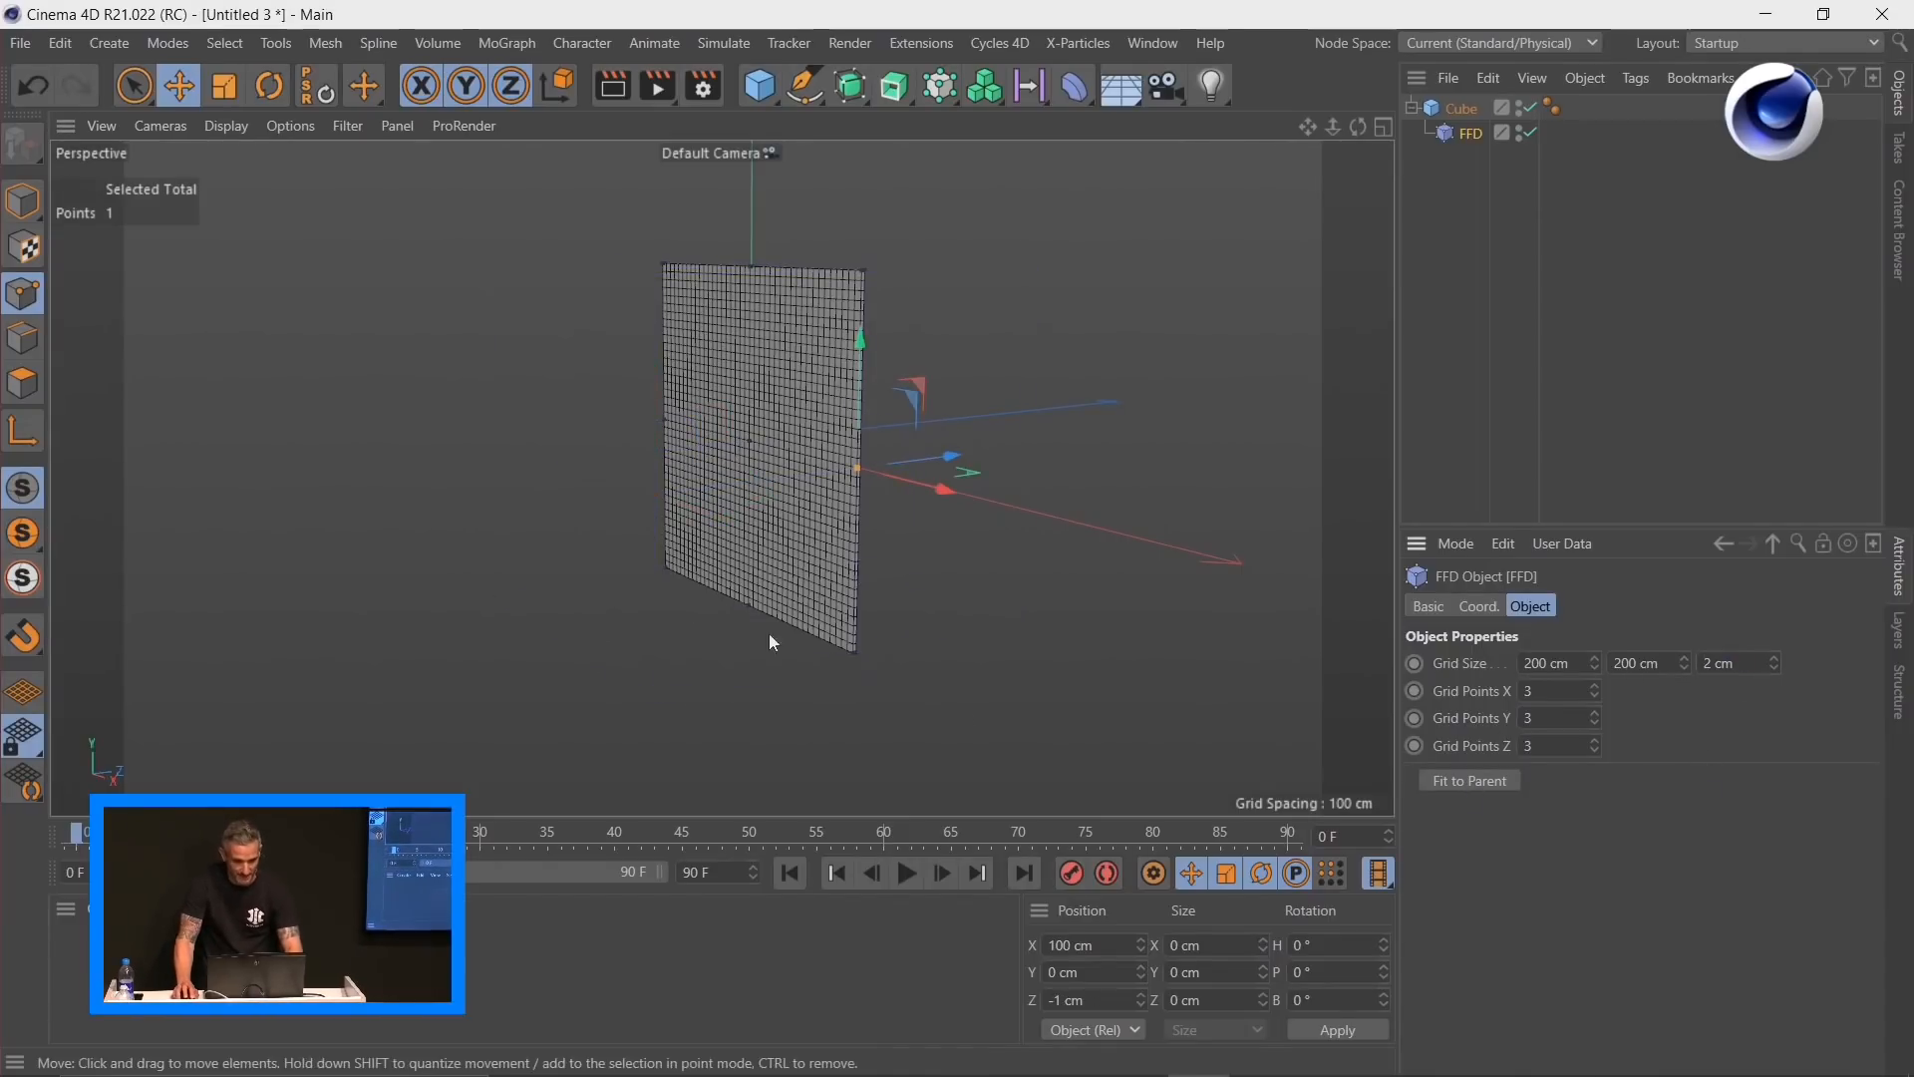
Step: Use Live Selection with hidden elements included to select the FFD cage points at the panel's centre through its full thickness
{"action": "key", "text": "9"}
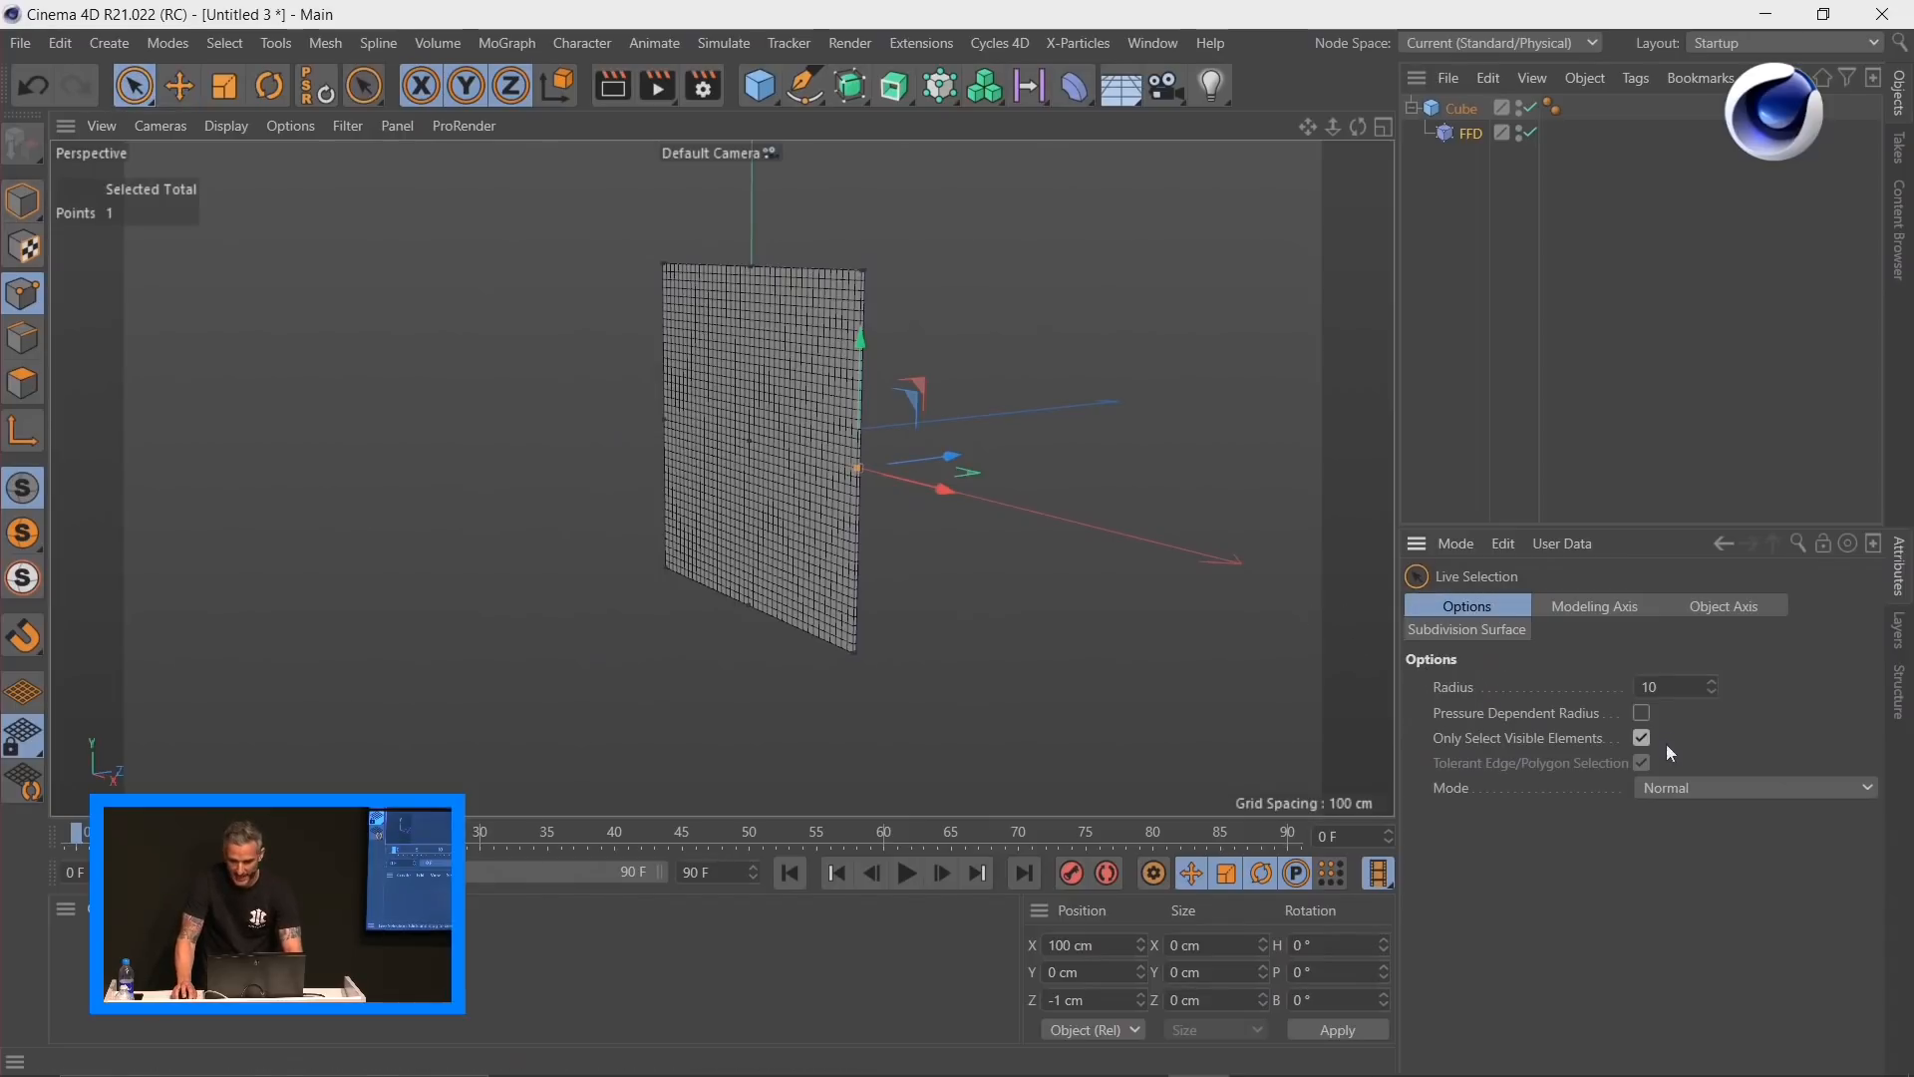
{"action": "left_click_drag", "start_coordinate": [828, 568], "coordinate": [868, 559], "text": "alt"}
{"action": "left_click", "coordinate": [1641, 738]}
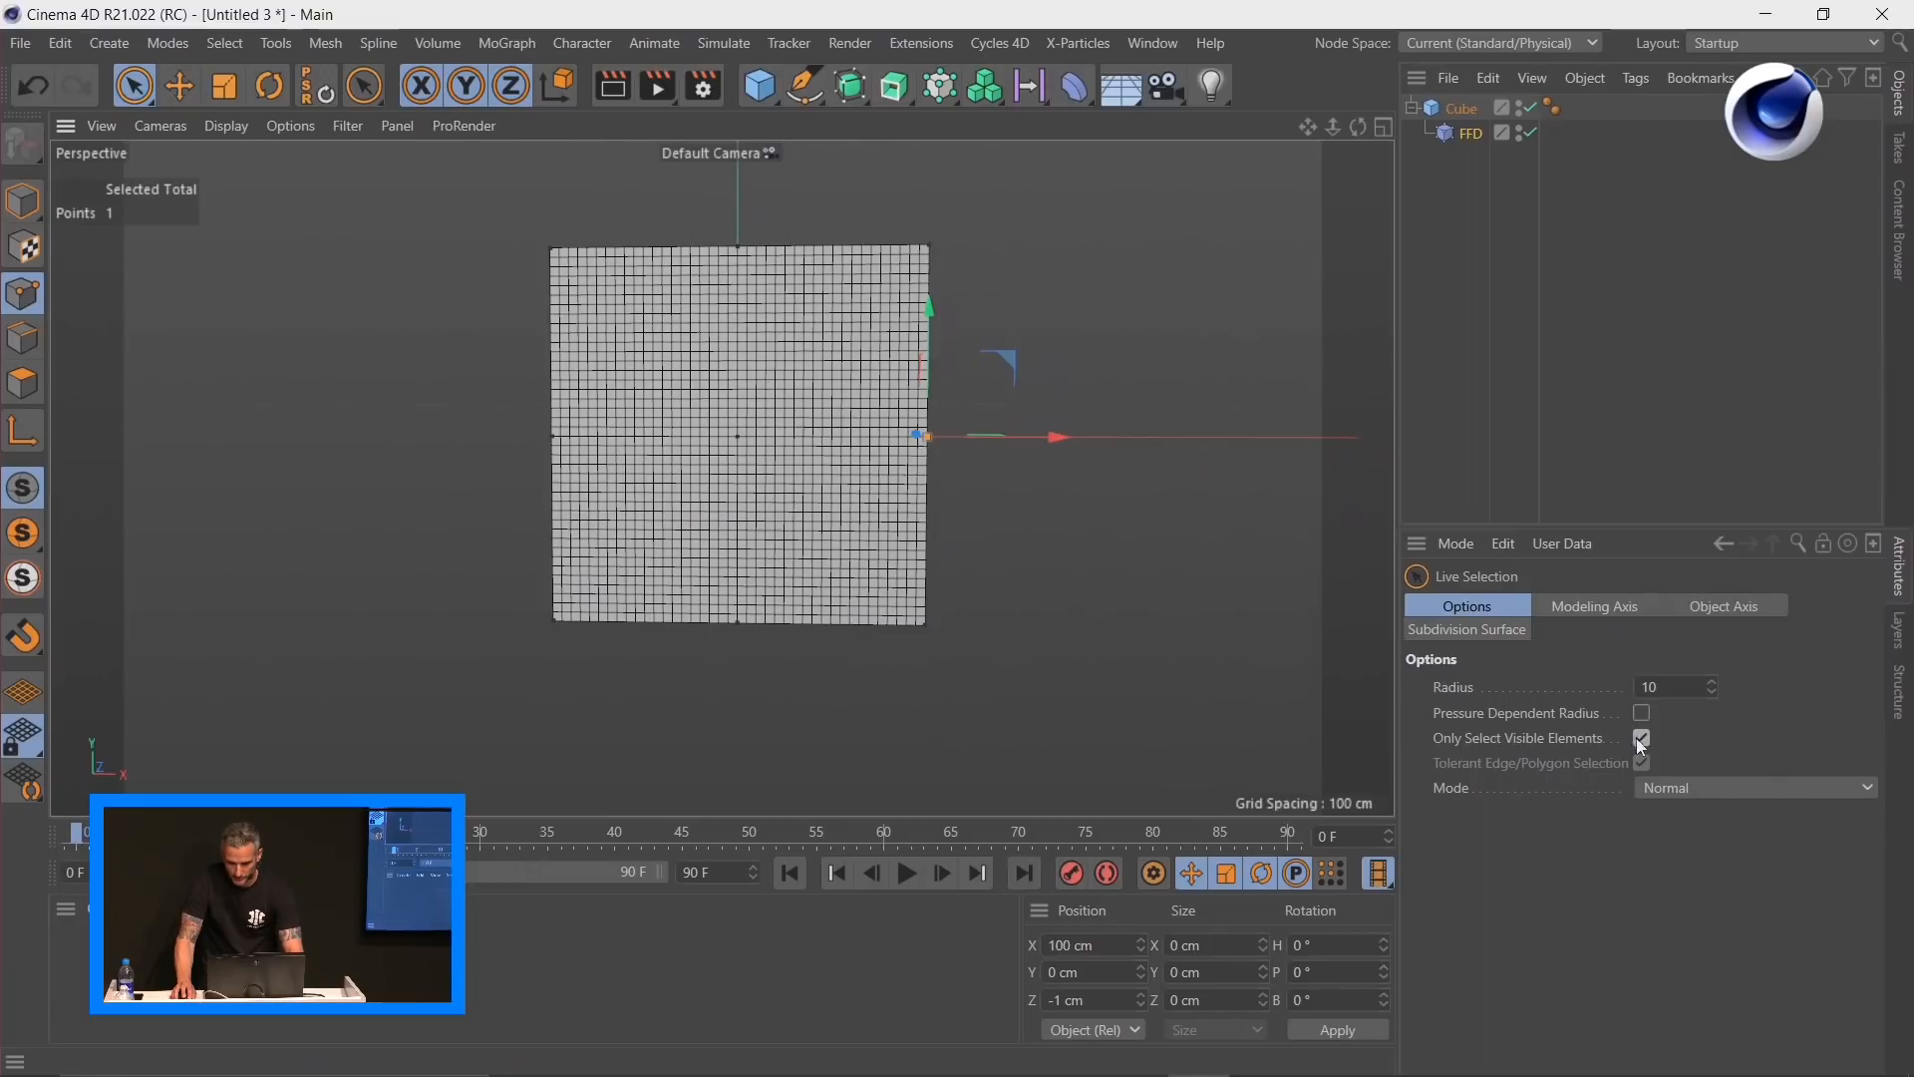
{"action": "left_click", "coordinate": [739, 435]}
{"action": "left_click_drag", "start_coordinate": [739, 434], "coordinate": [385, 498], "text": "alt"}
Step: Scale the selected centre cage points along Z to about 275 cm apart, puffing the panel into a pillow shape
{"action": "key", "text": "t"}
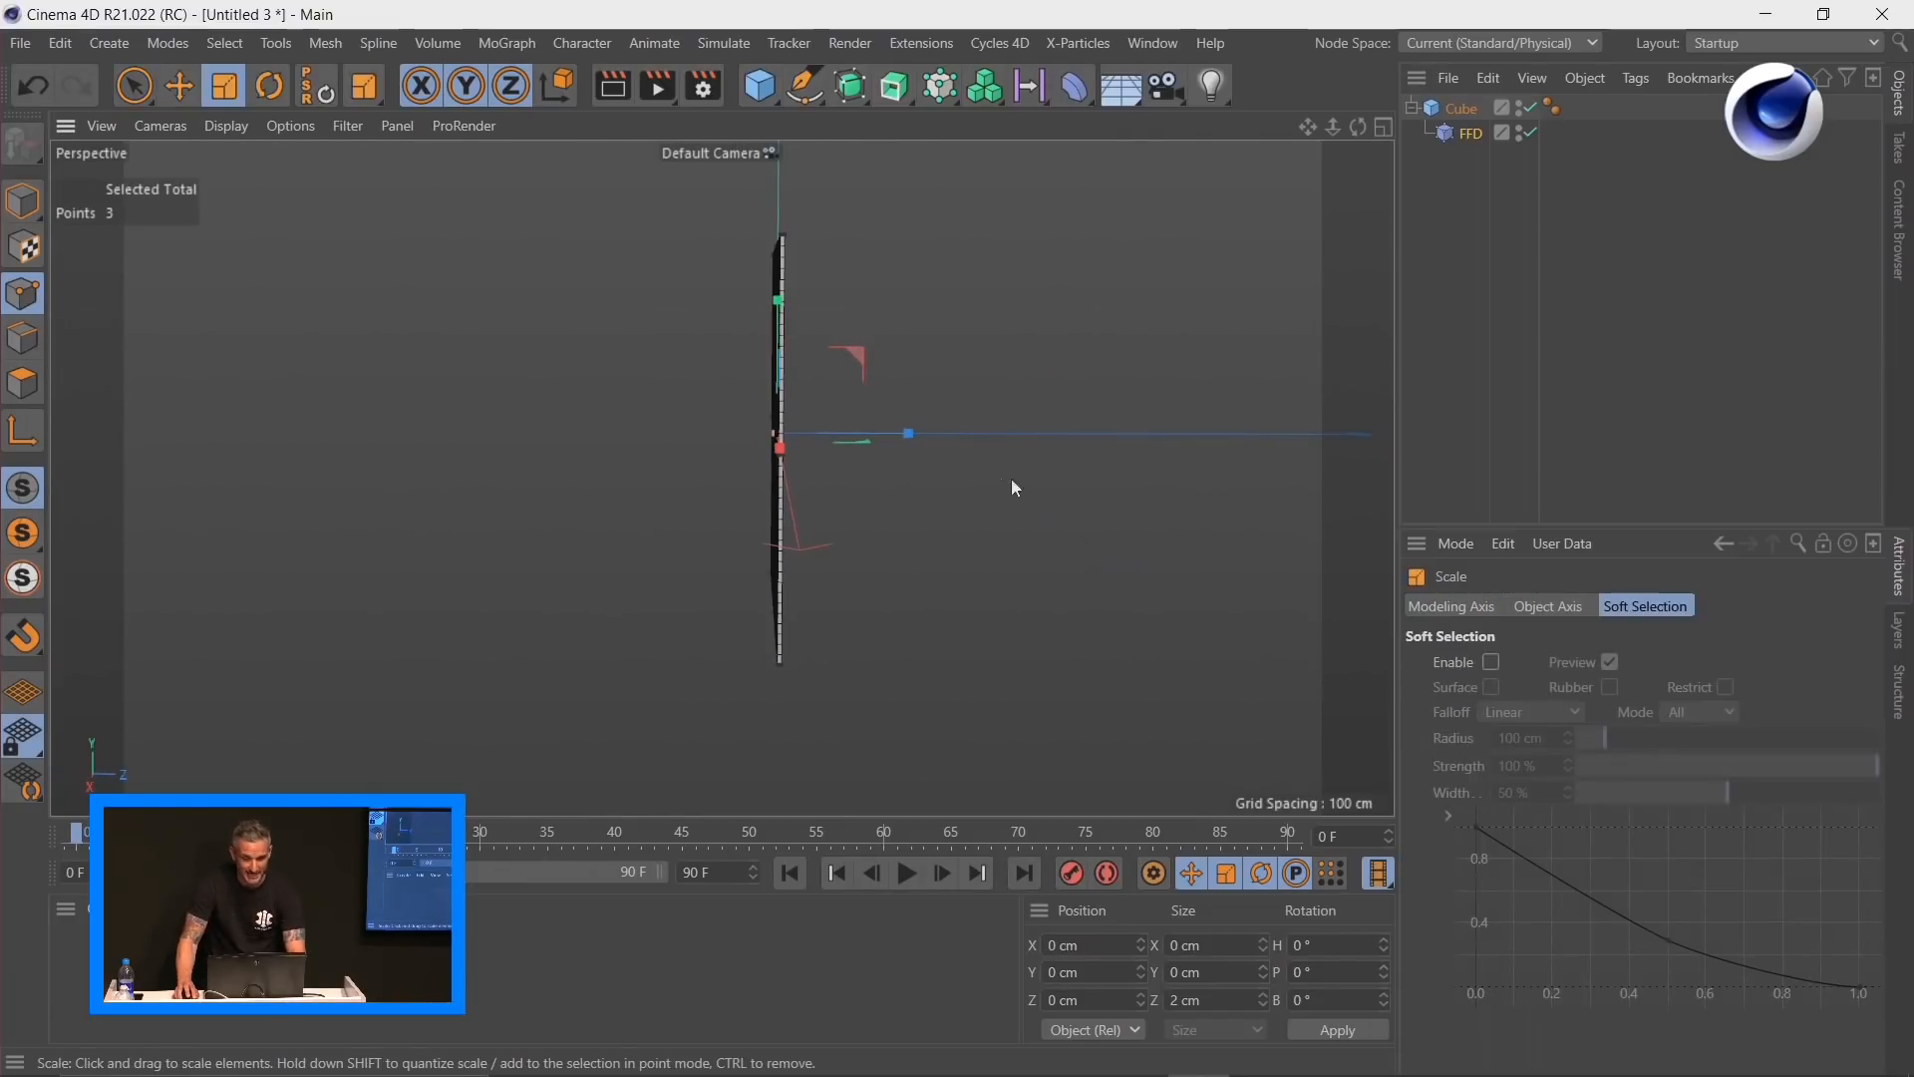
{"action": "mouse_move", "coordinate": [911, 433]}
{"action": "left_mouse_down"}
{"action": "mouse_move", "coordinate": [829, 459]}
{"action": "mouse_move", "coordinate": [902, 433]}
{"action": "left_mouse_up"}
{"action": "left_click_drag", "start_coordinate": [1394, 433], "coordinate": [1247, 433]}
{"action": "left_click_drag", "start_coordinate": [768, 494], "coordinate": [1015, 494], "text": "alt"}
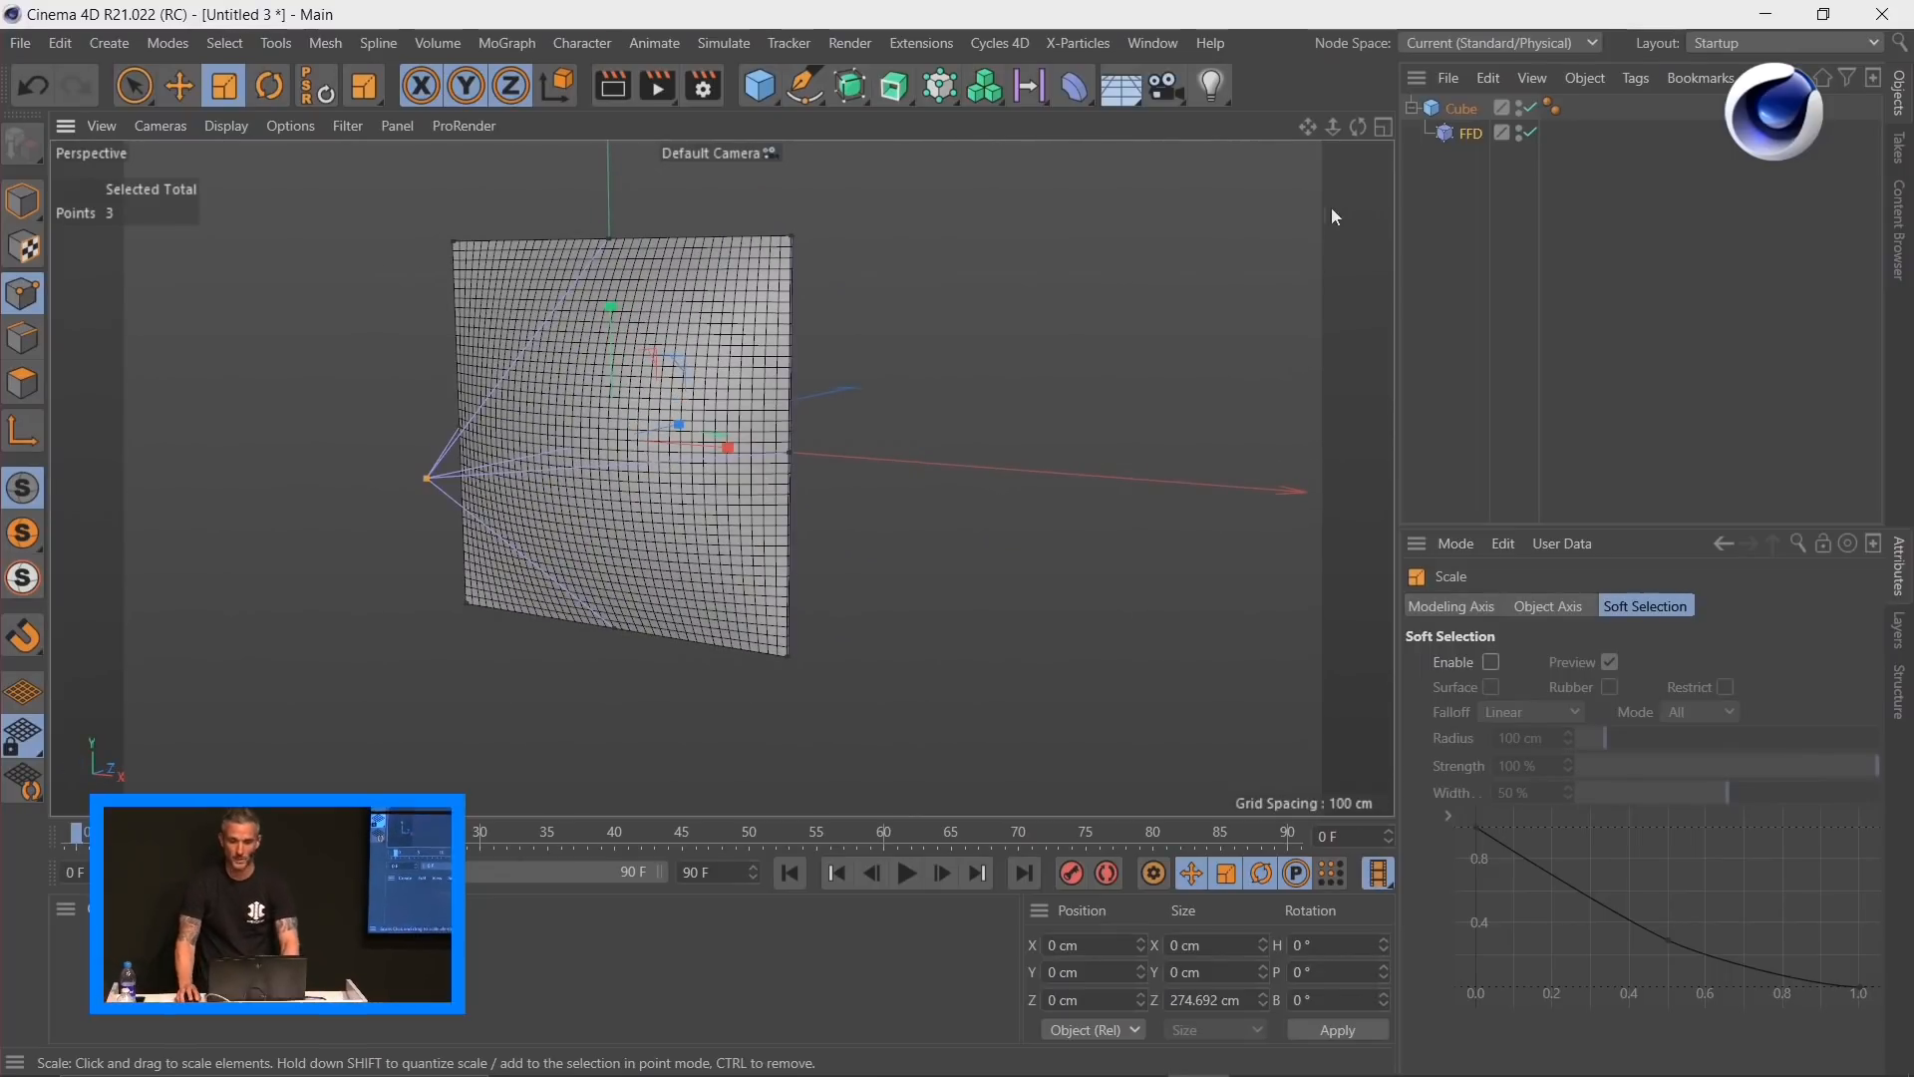
Step: Bake the deformed cube into a polygon object with Current State to Object and delete the original cube with its FFD
{"action": "left_click", "coordinate": [1455, 108]}
{"action": "right_click", "coordinate": [1458, 112]}
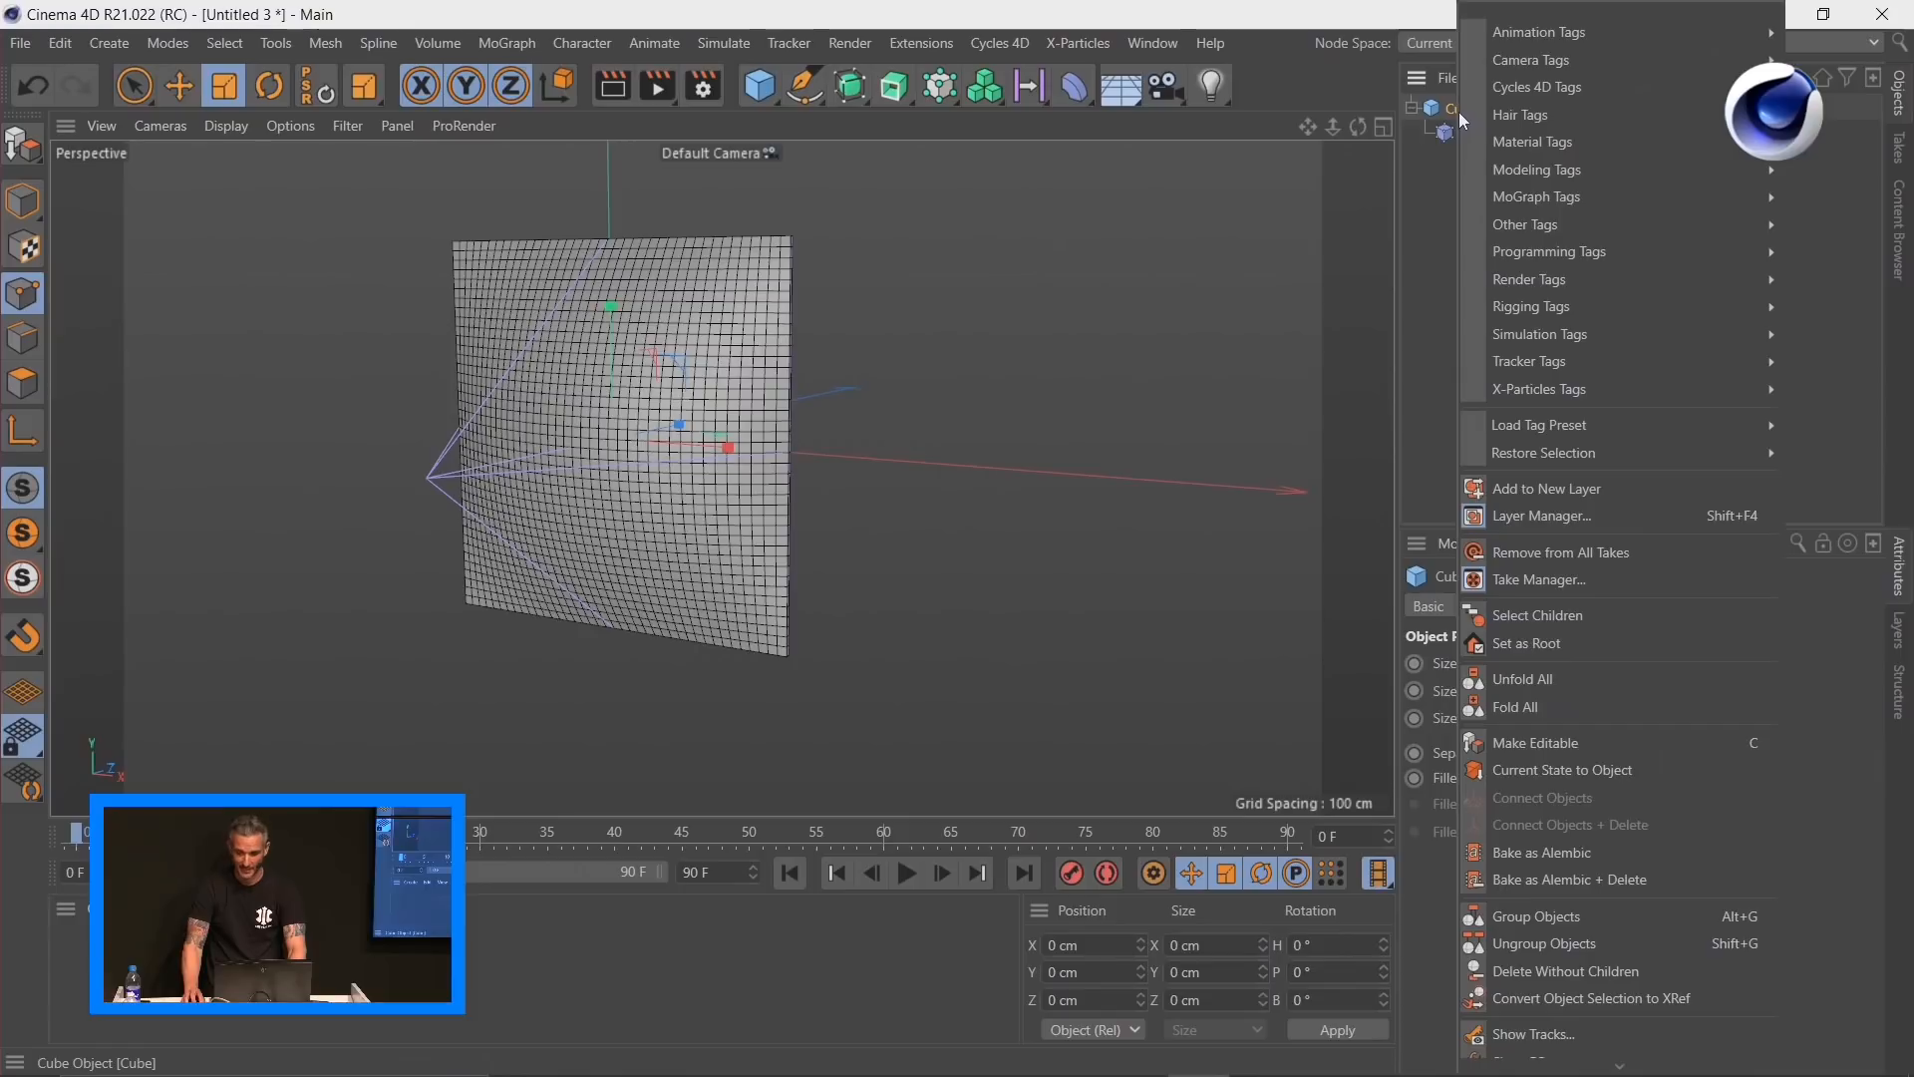
{"action": "left_click", "coordinate": [1537, 769]}
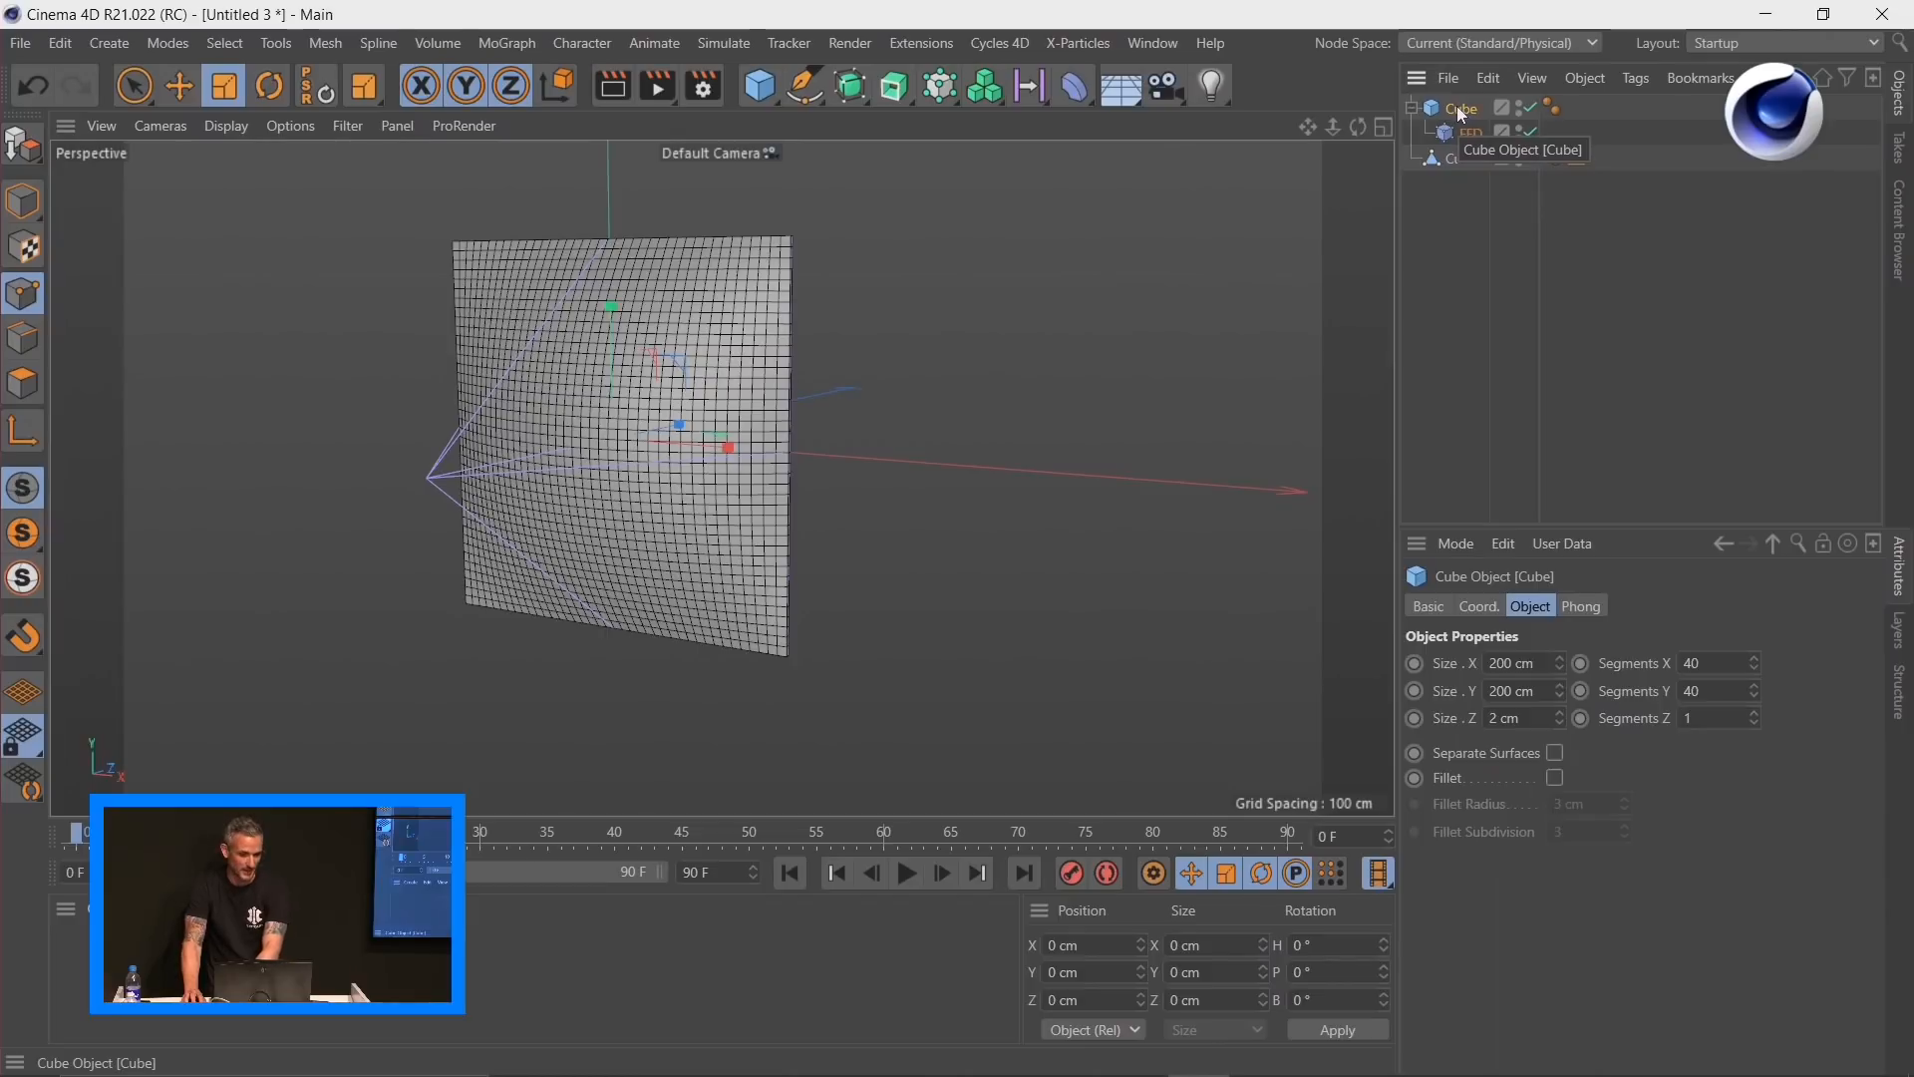
{"action": "key", "text": "Delete"}
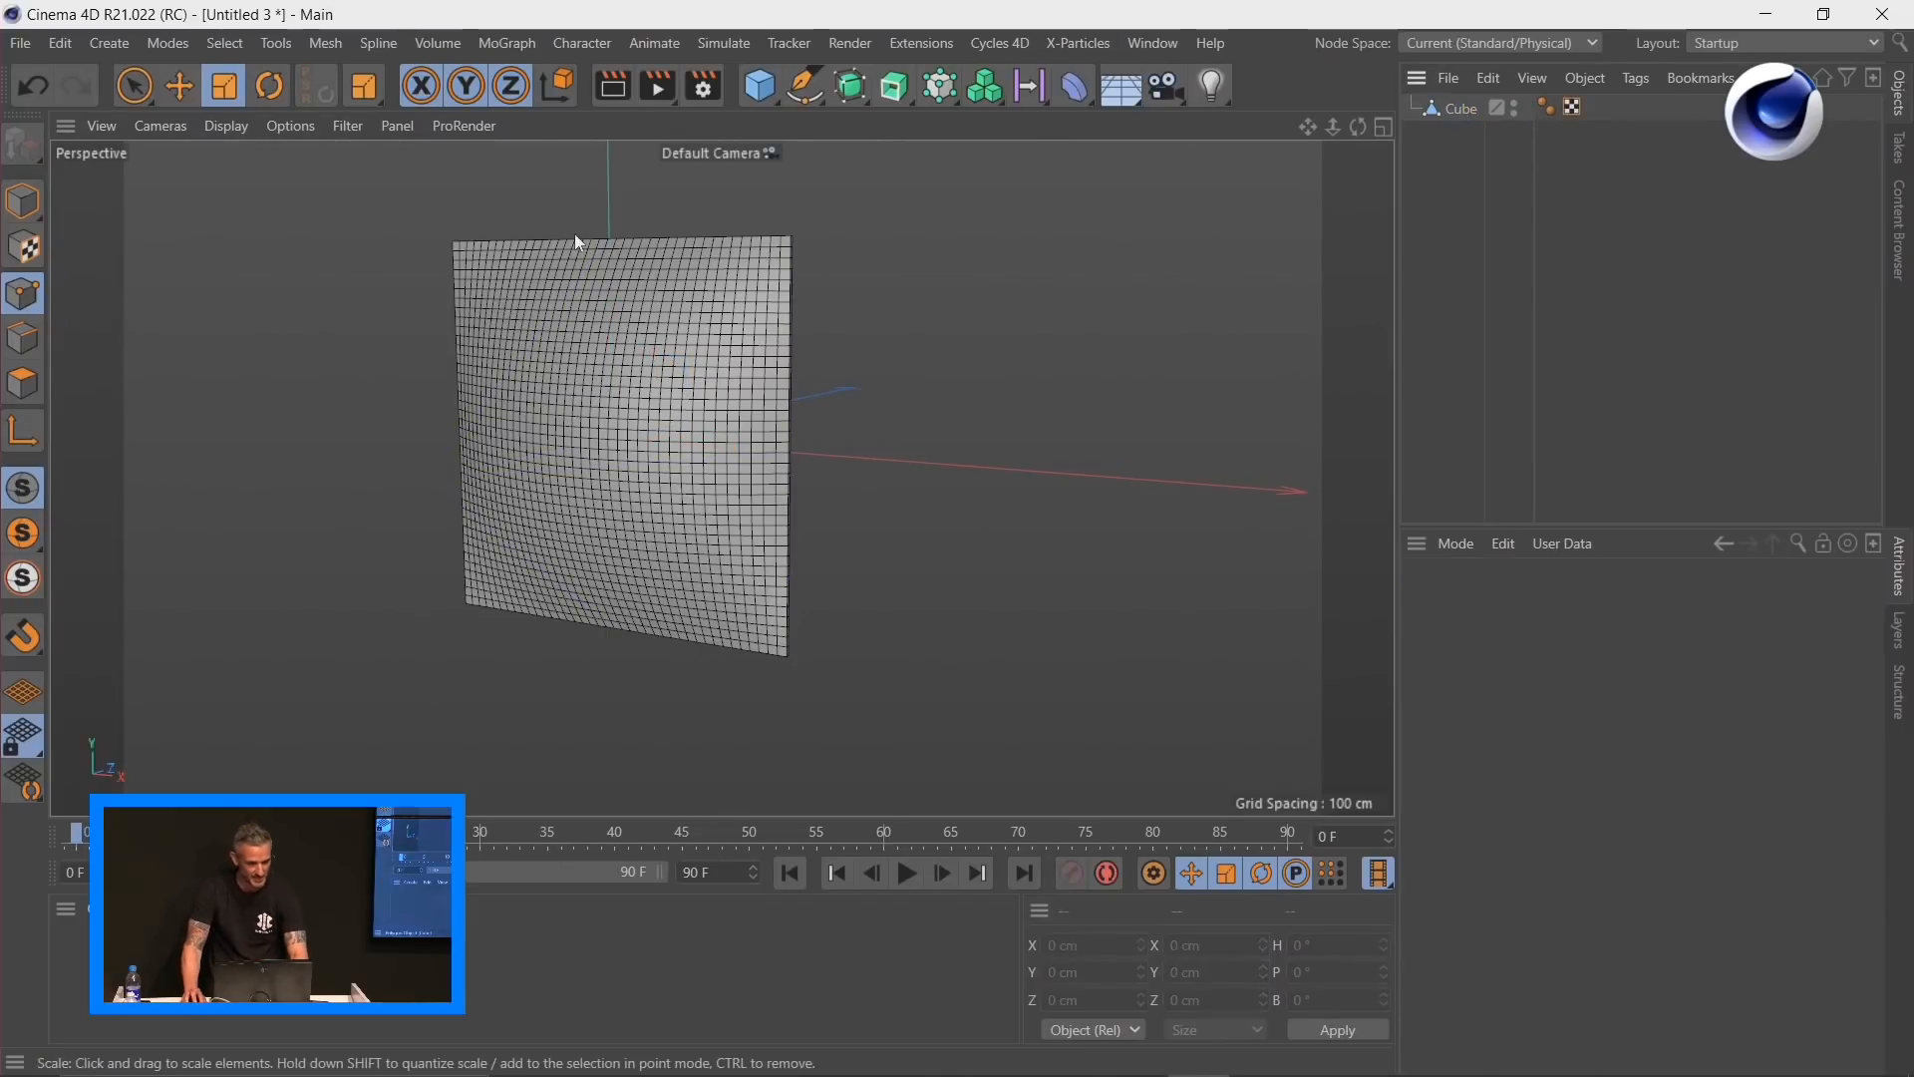
Step: Switch to Model mode with the Live Selection tool active and view the pillow mesh from the front
{"action": "left_click", "coordinate": [24, 202]}
{"action": "left_click", "coordinate": [364, 85]}
{"action": "mouse_move", "coordinate": [502, 381]}
{"action": "left_mouse_down", "text": "alt"}
{"action": "mouse_move", "coordinate": [1064, 385]}
{"action": "mouse_move", "coordinate": [1085, 405]}
{"action": "mouse_move", "coordinate": [684, 380]}
{"action": "mouse_move", "coordinate": [627, 446]}
{"action": "left_mouse_up", "text": "alt"}
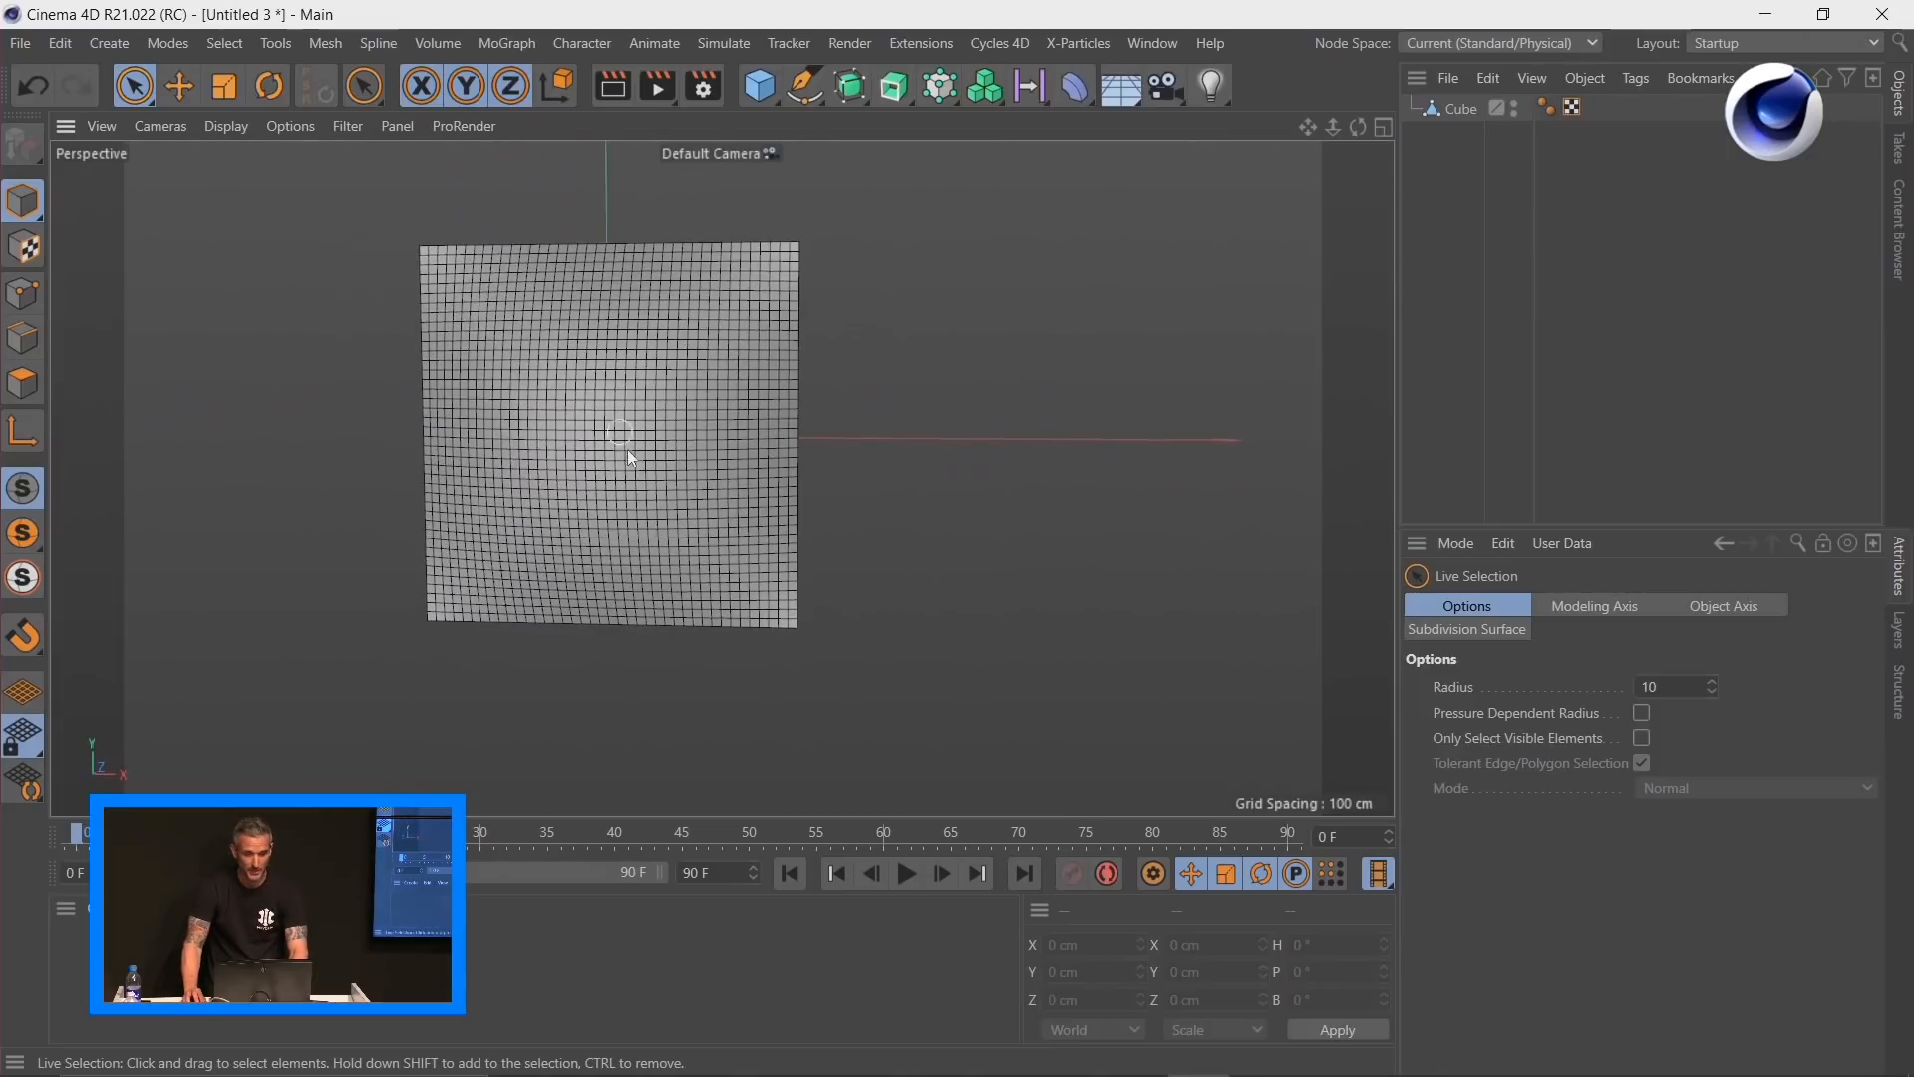
{"action": "middle_click_drag", "start_coordinate": [625, 438], "coordinate": [738, 487], "text": "alt"}
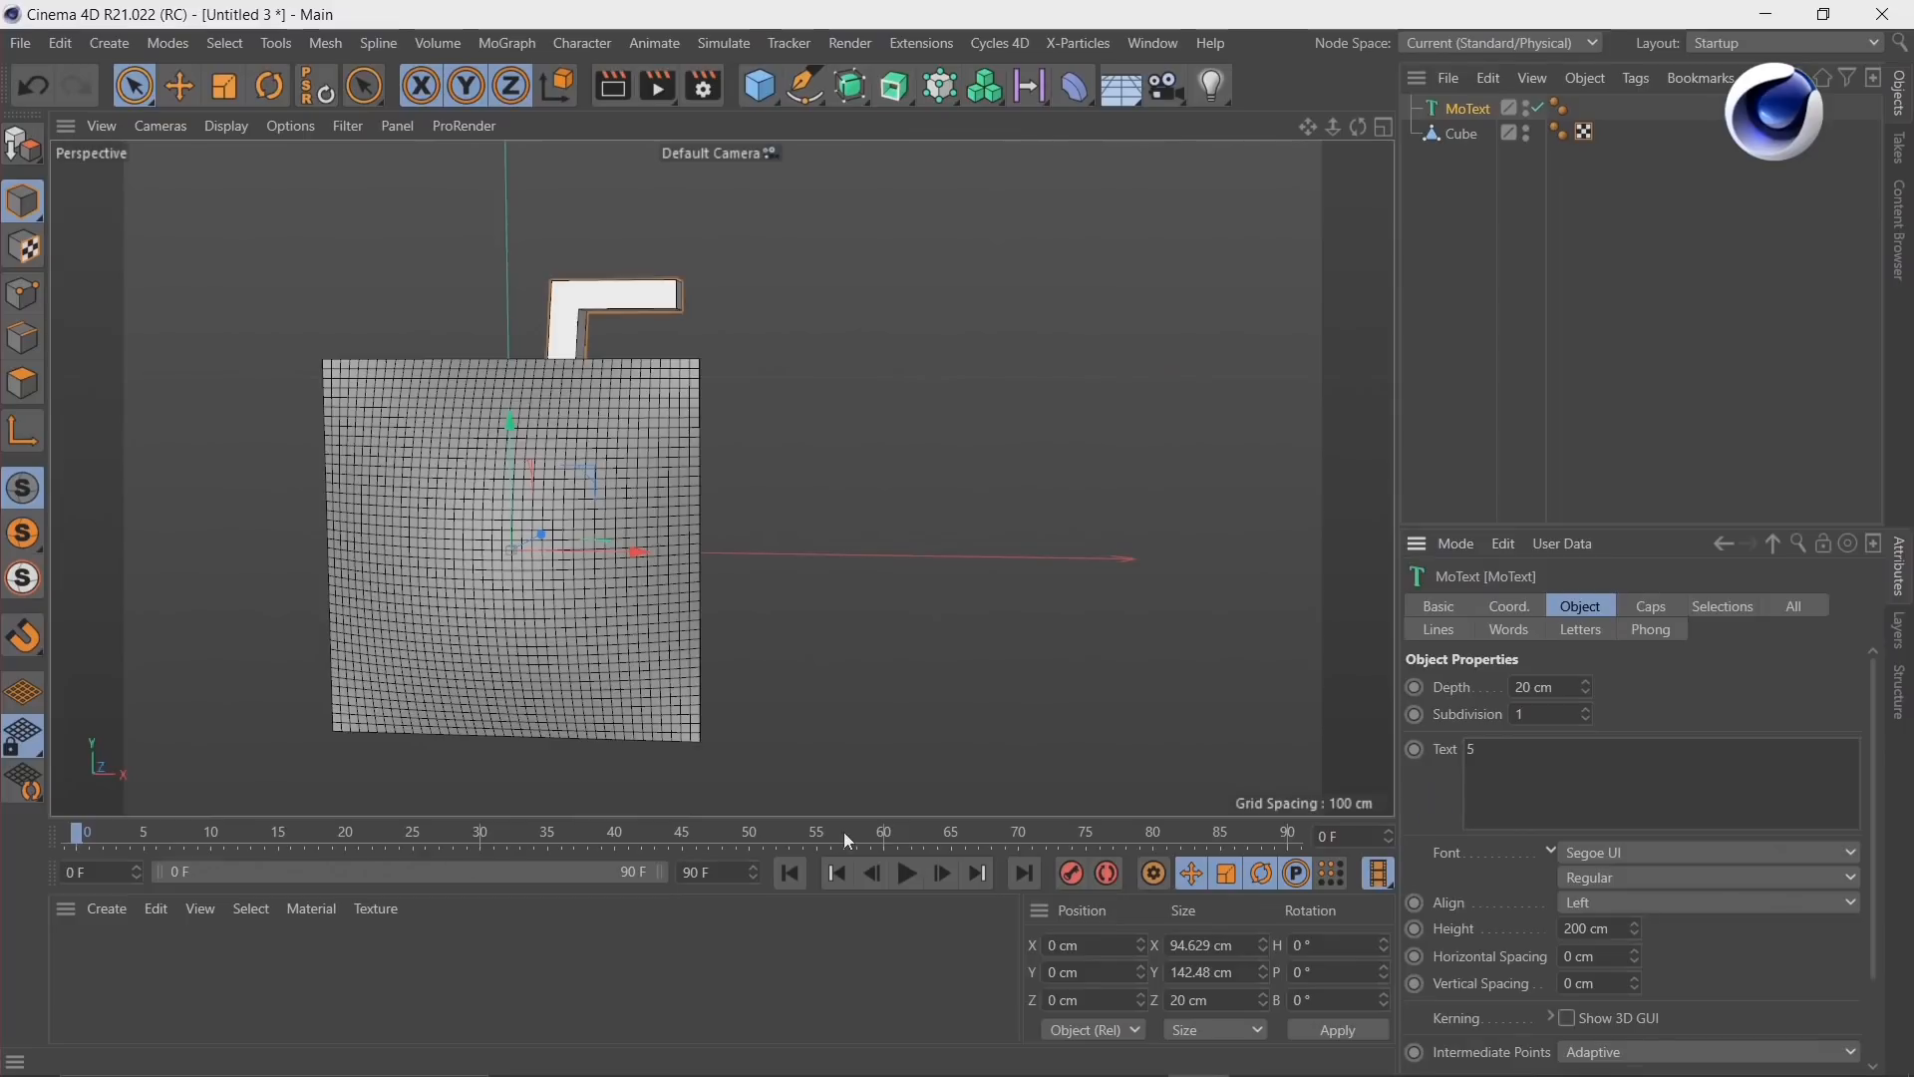
Step: Enable X-Ray display on the pillow mesh so the text inside can be seen
{"action": "left_click", "coordinate": [1462, 134]}
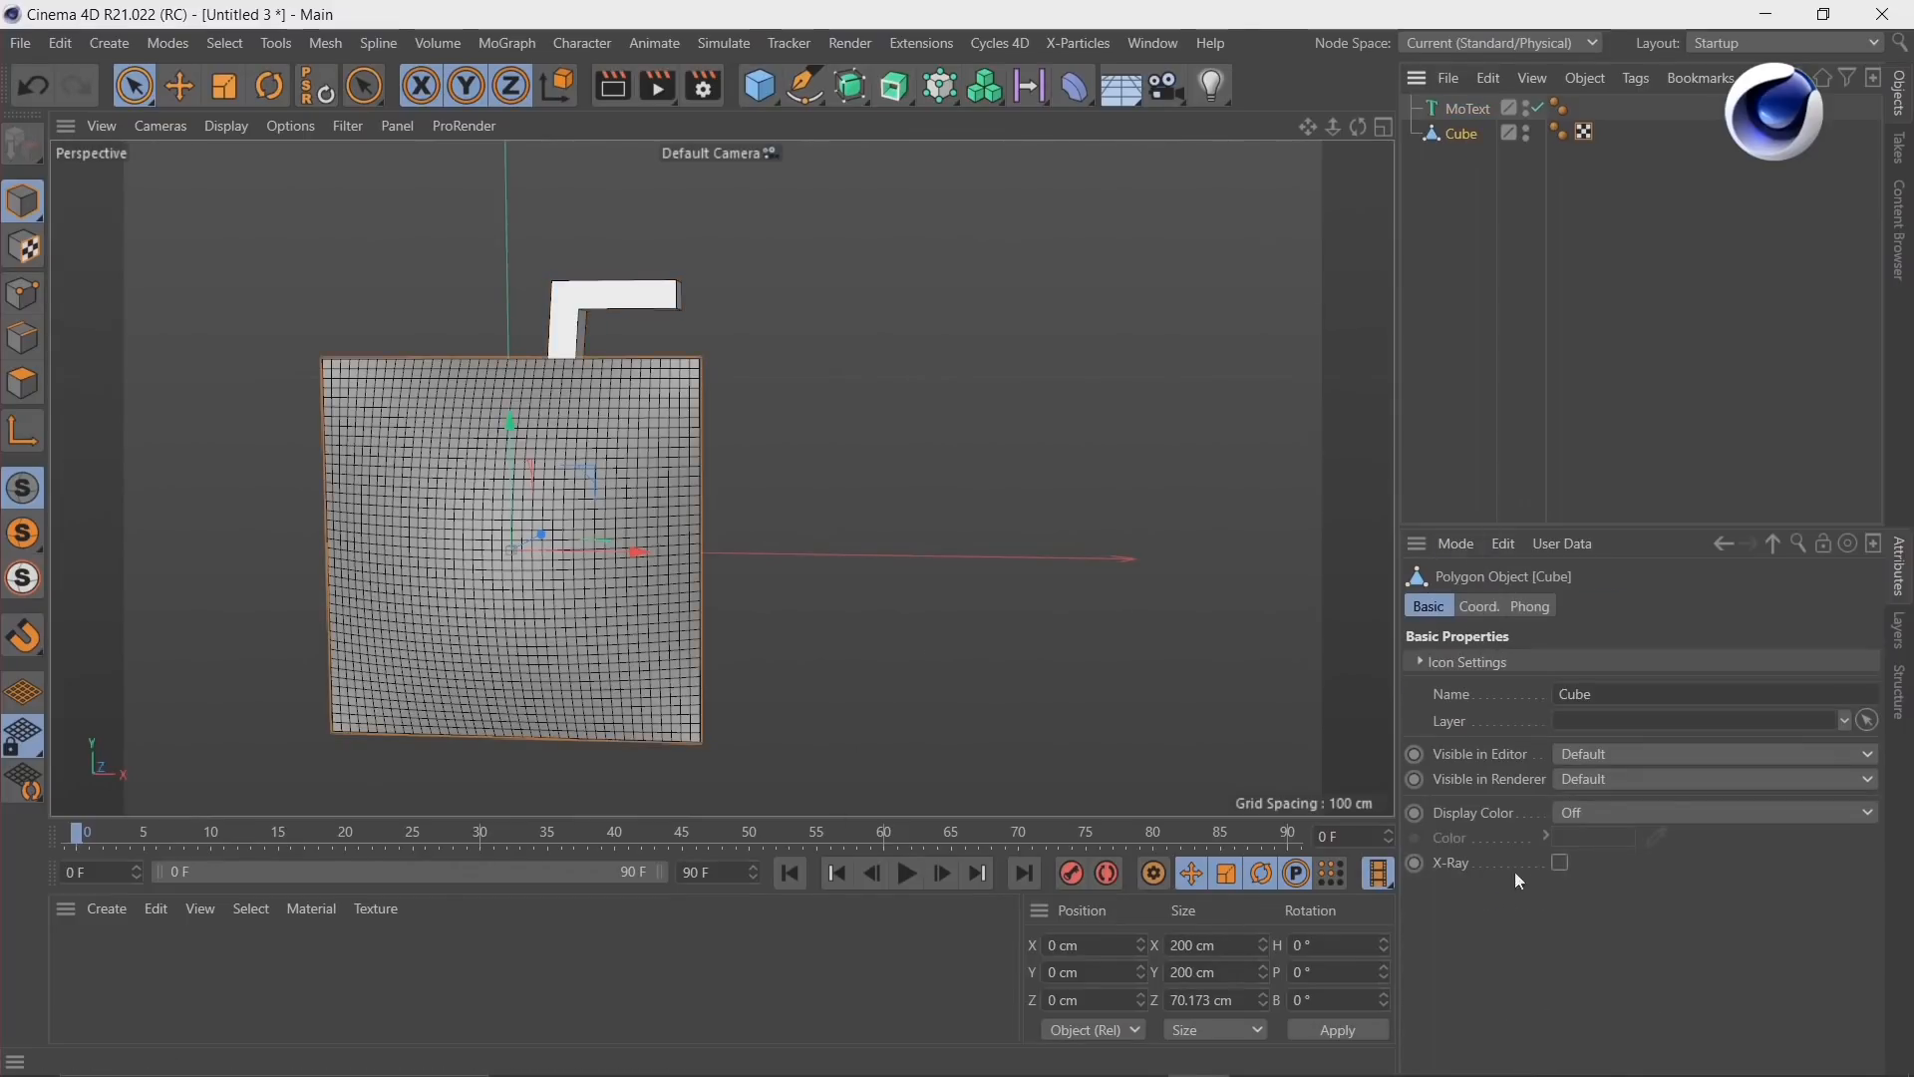
{"action": "left_click", "coordinate": [1561, 863]}
{"action": "middle_click_drag", "start_coordinate": [752, 560], "coordinate": [826, 560], "text": "alt"}
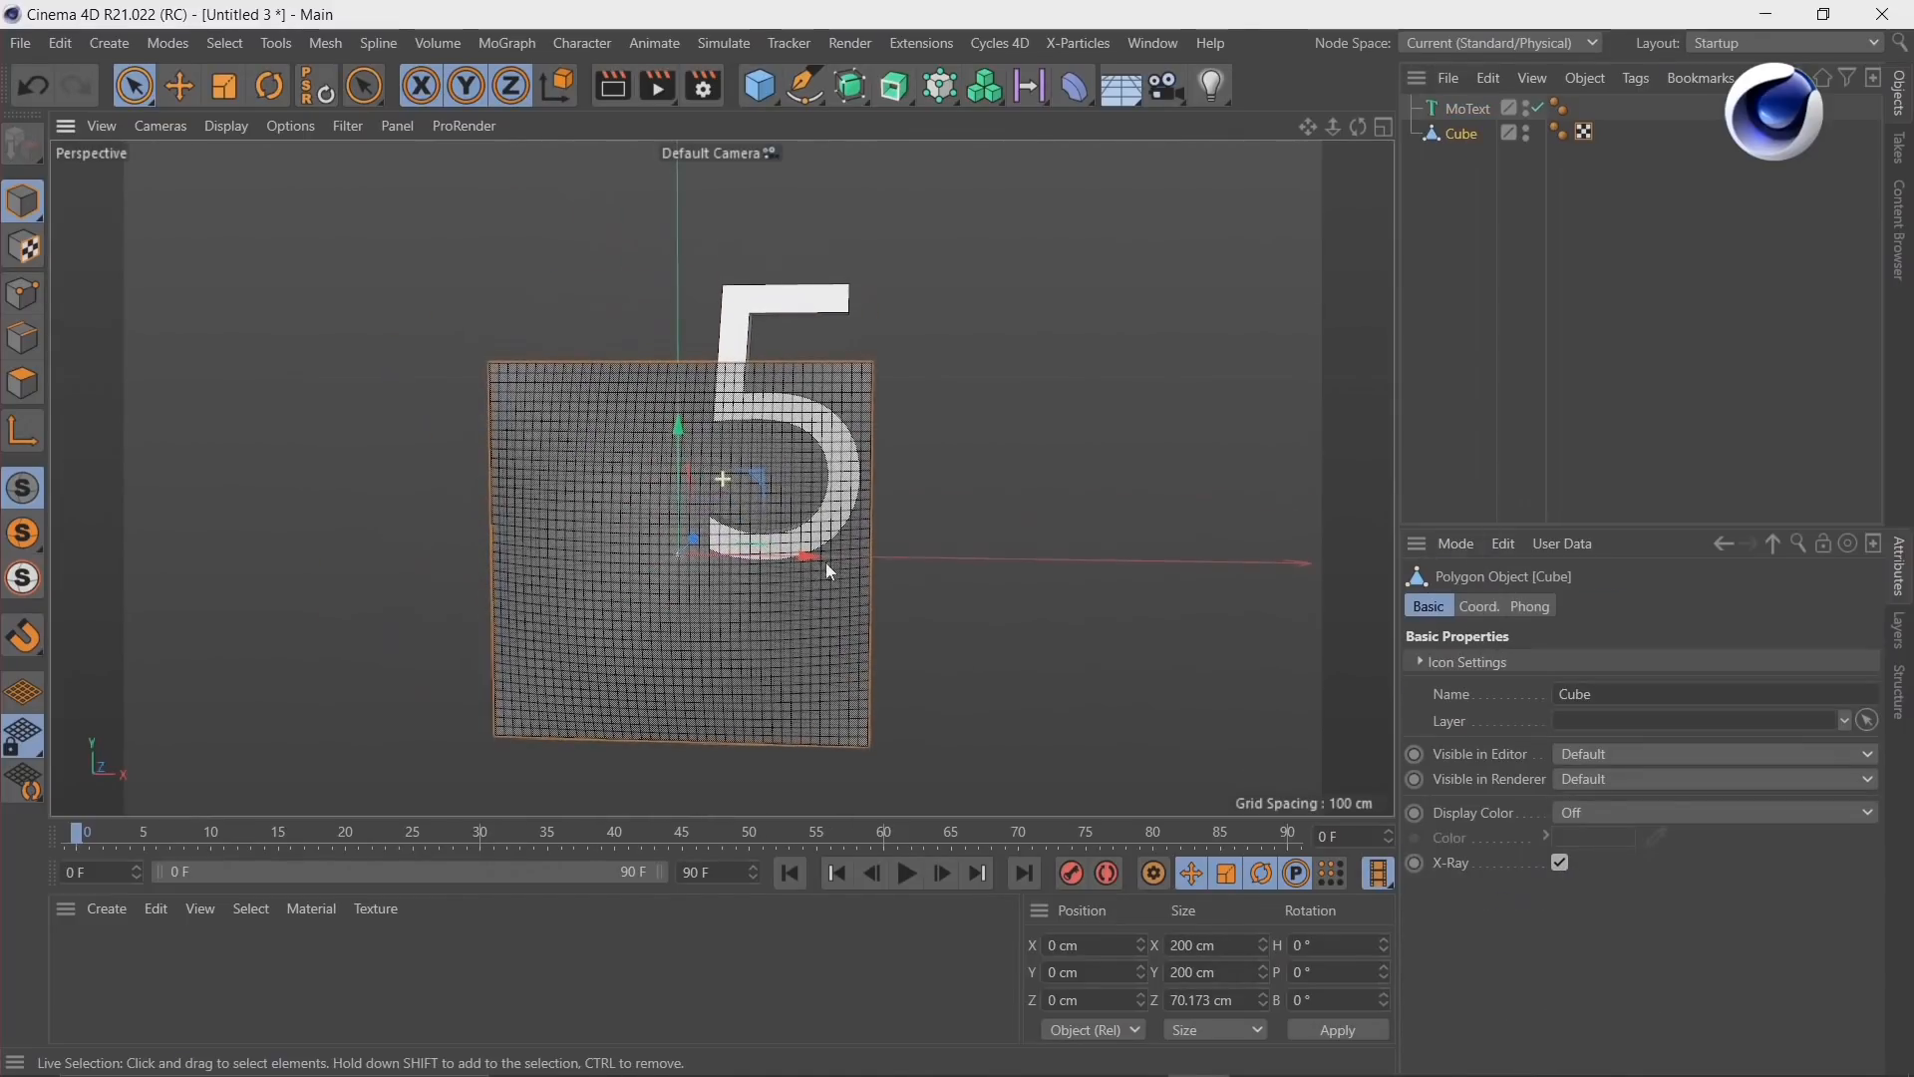
Step: Change the MoText font to Segoe UI Black
{"action": "left_click", "coordinate": [1474, 107]}
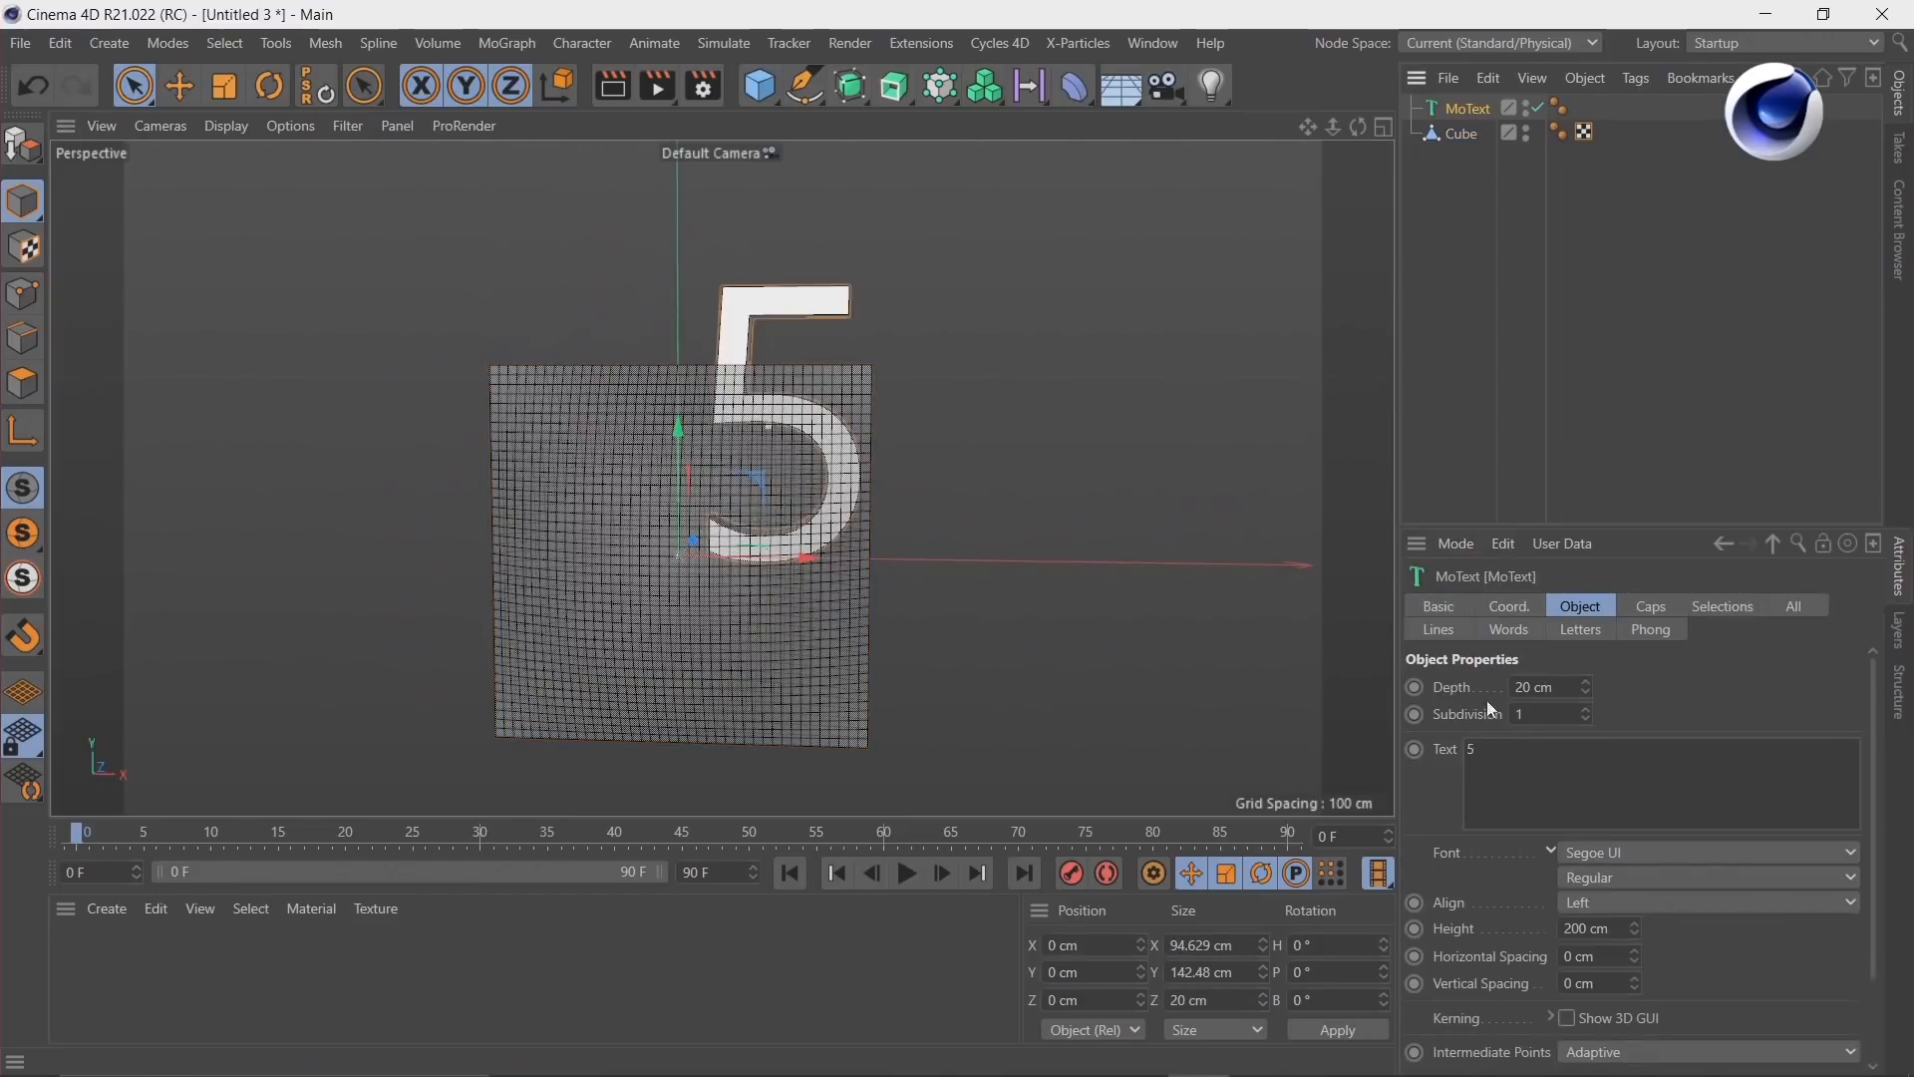
{"action": "left_click", "coordinate": [1635, 851]}
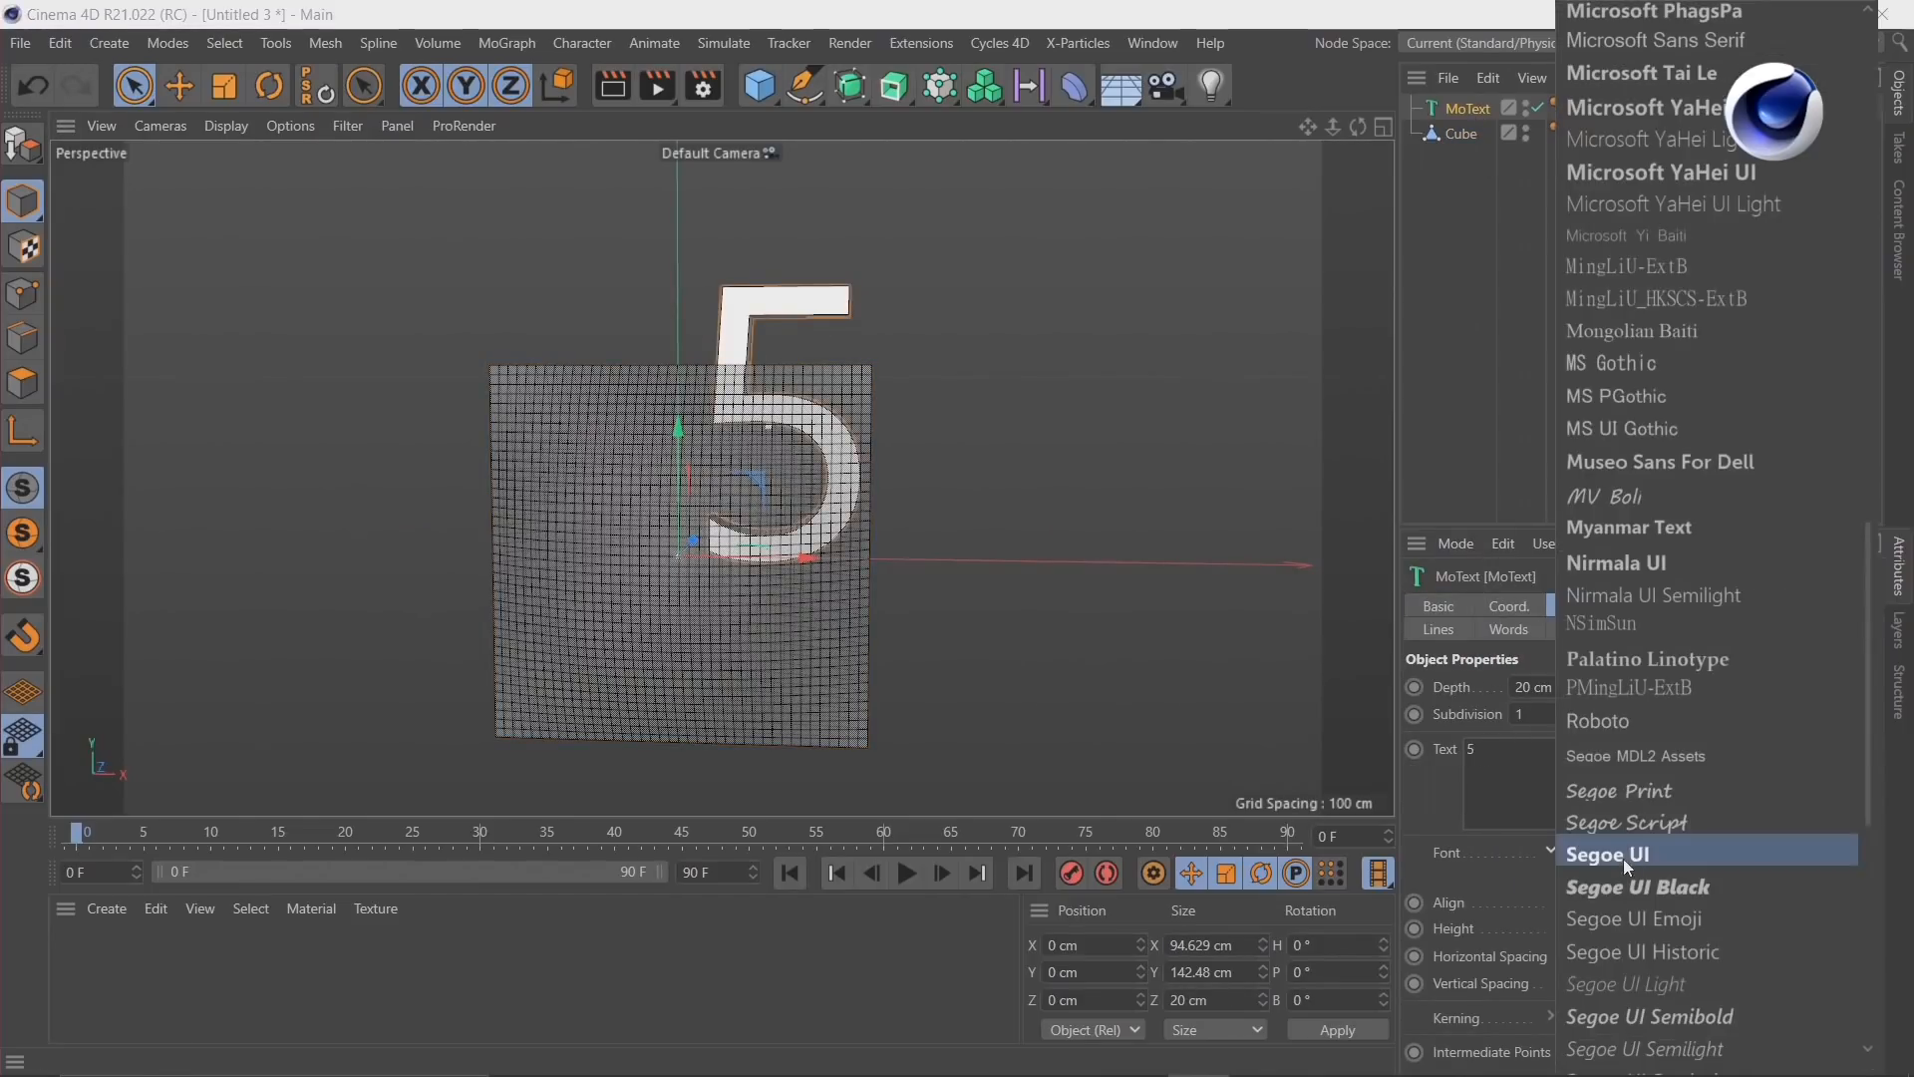
{"action": "left_click", "coordinate": [1609, 889]}
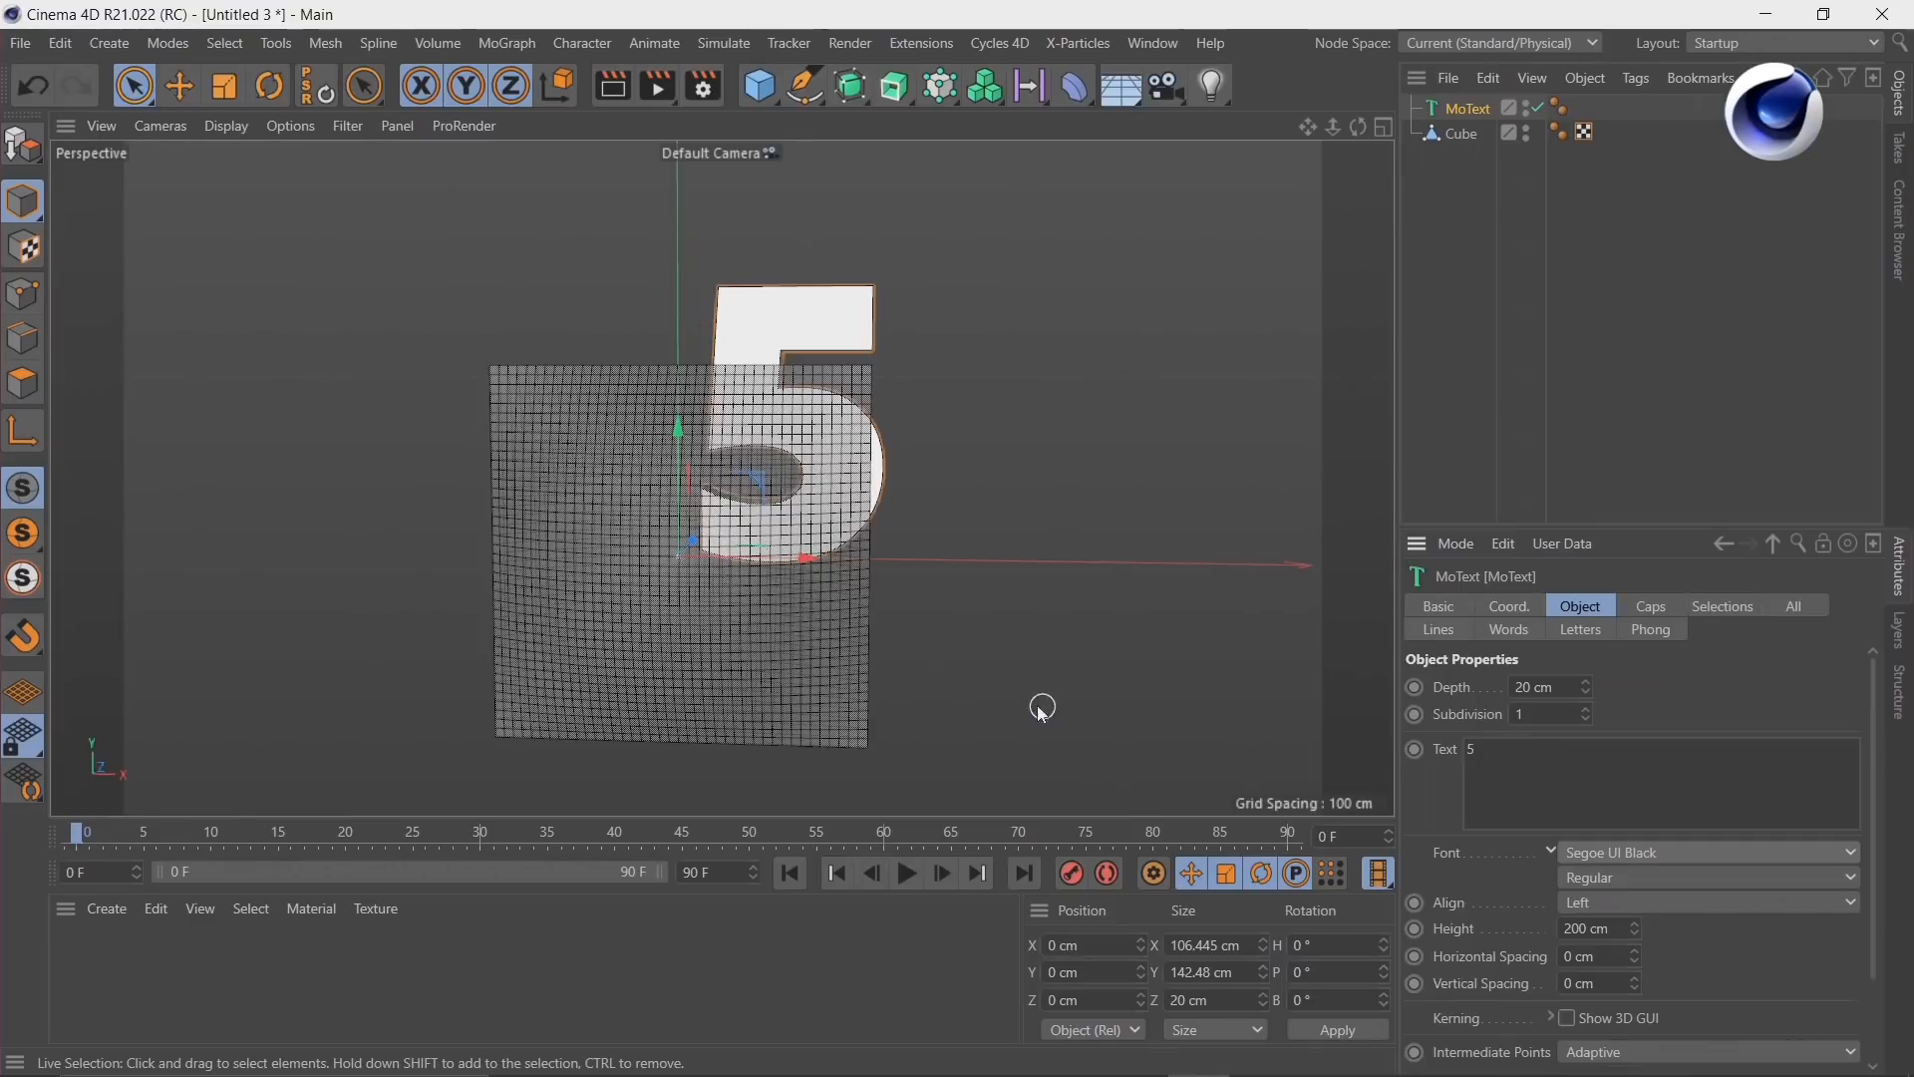
Step: Set the MoText height to 150 cm and its depth to 25 cm
{"action": "left_click", "coordinate": [1595, 928]}
{"action": "type", "text": "150"}
{"action": "key", "text": "Return"}
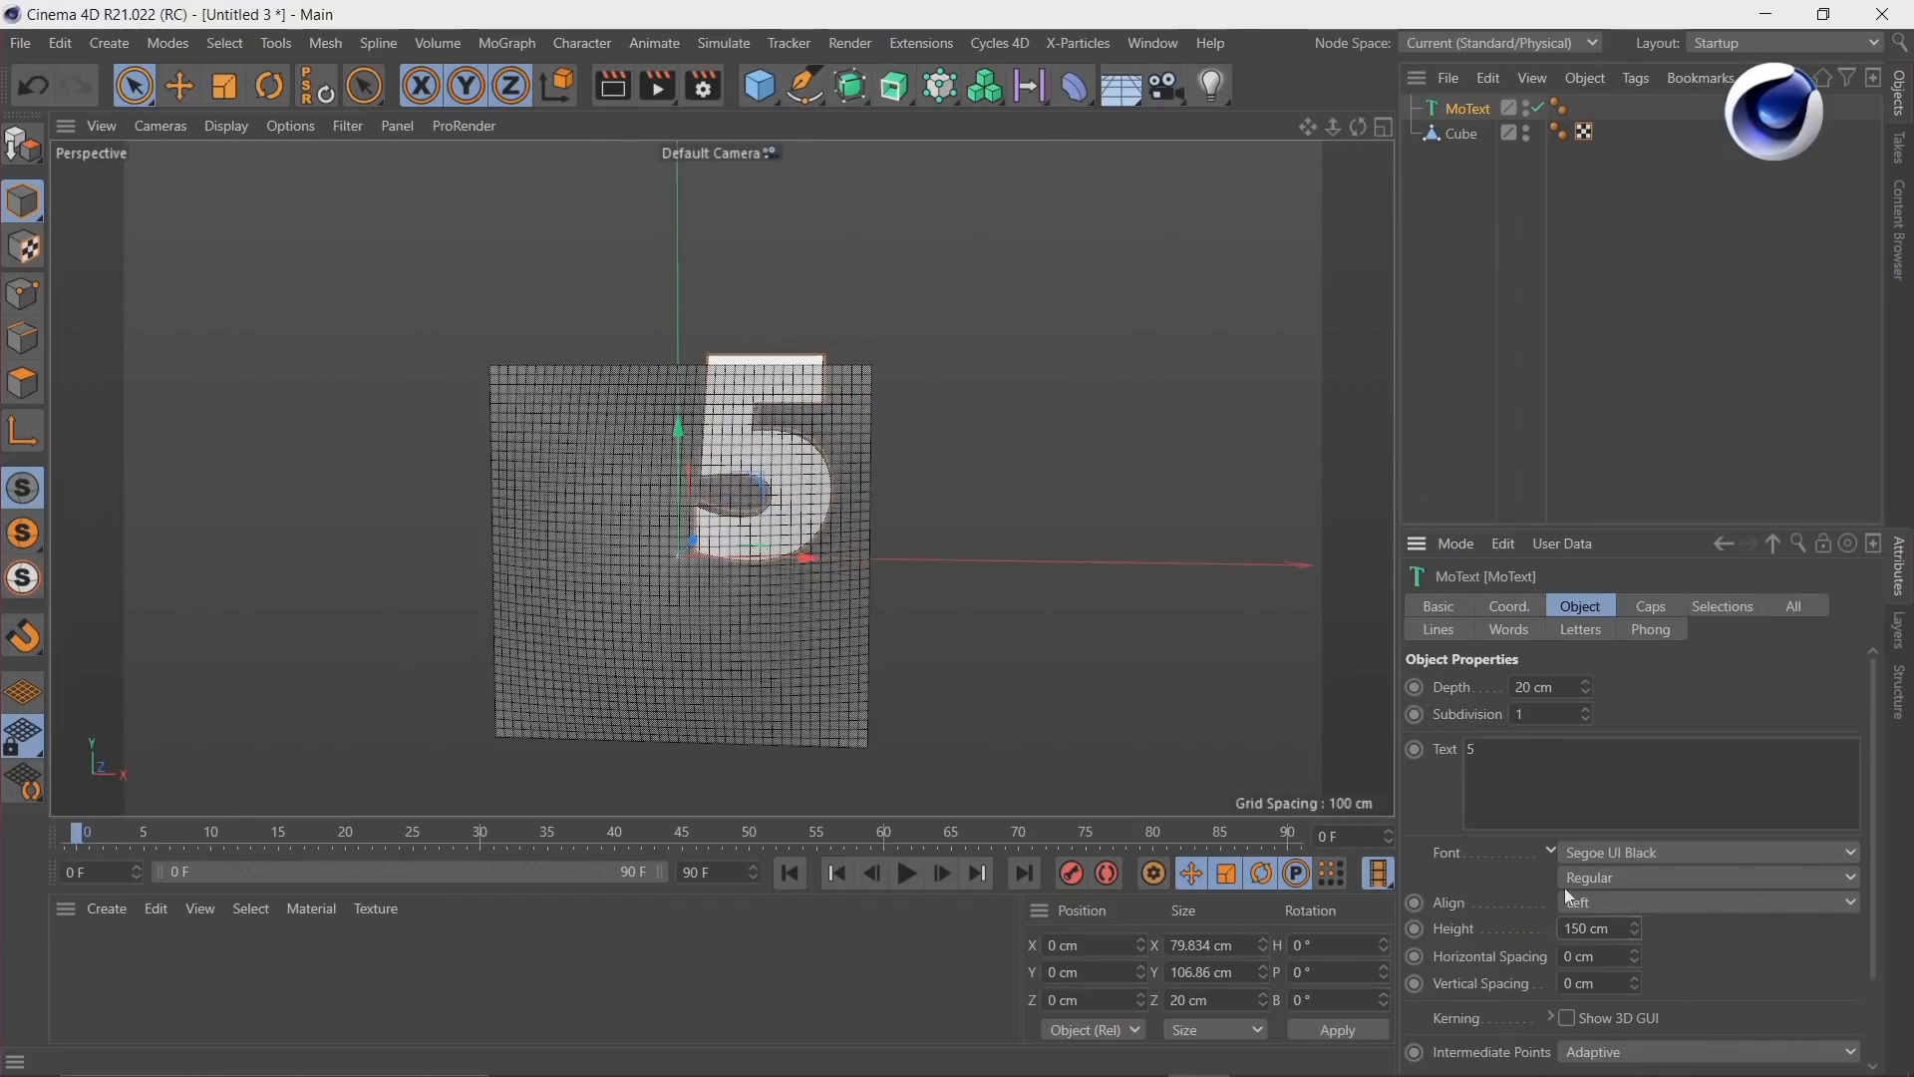
{"action": "left_click", "coordinate": [1522, 684]}
{"action": "left_click", "coordinate": [764, 499], "text": "shift"}
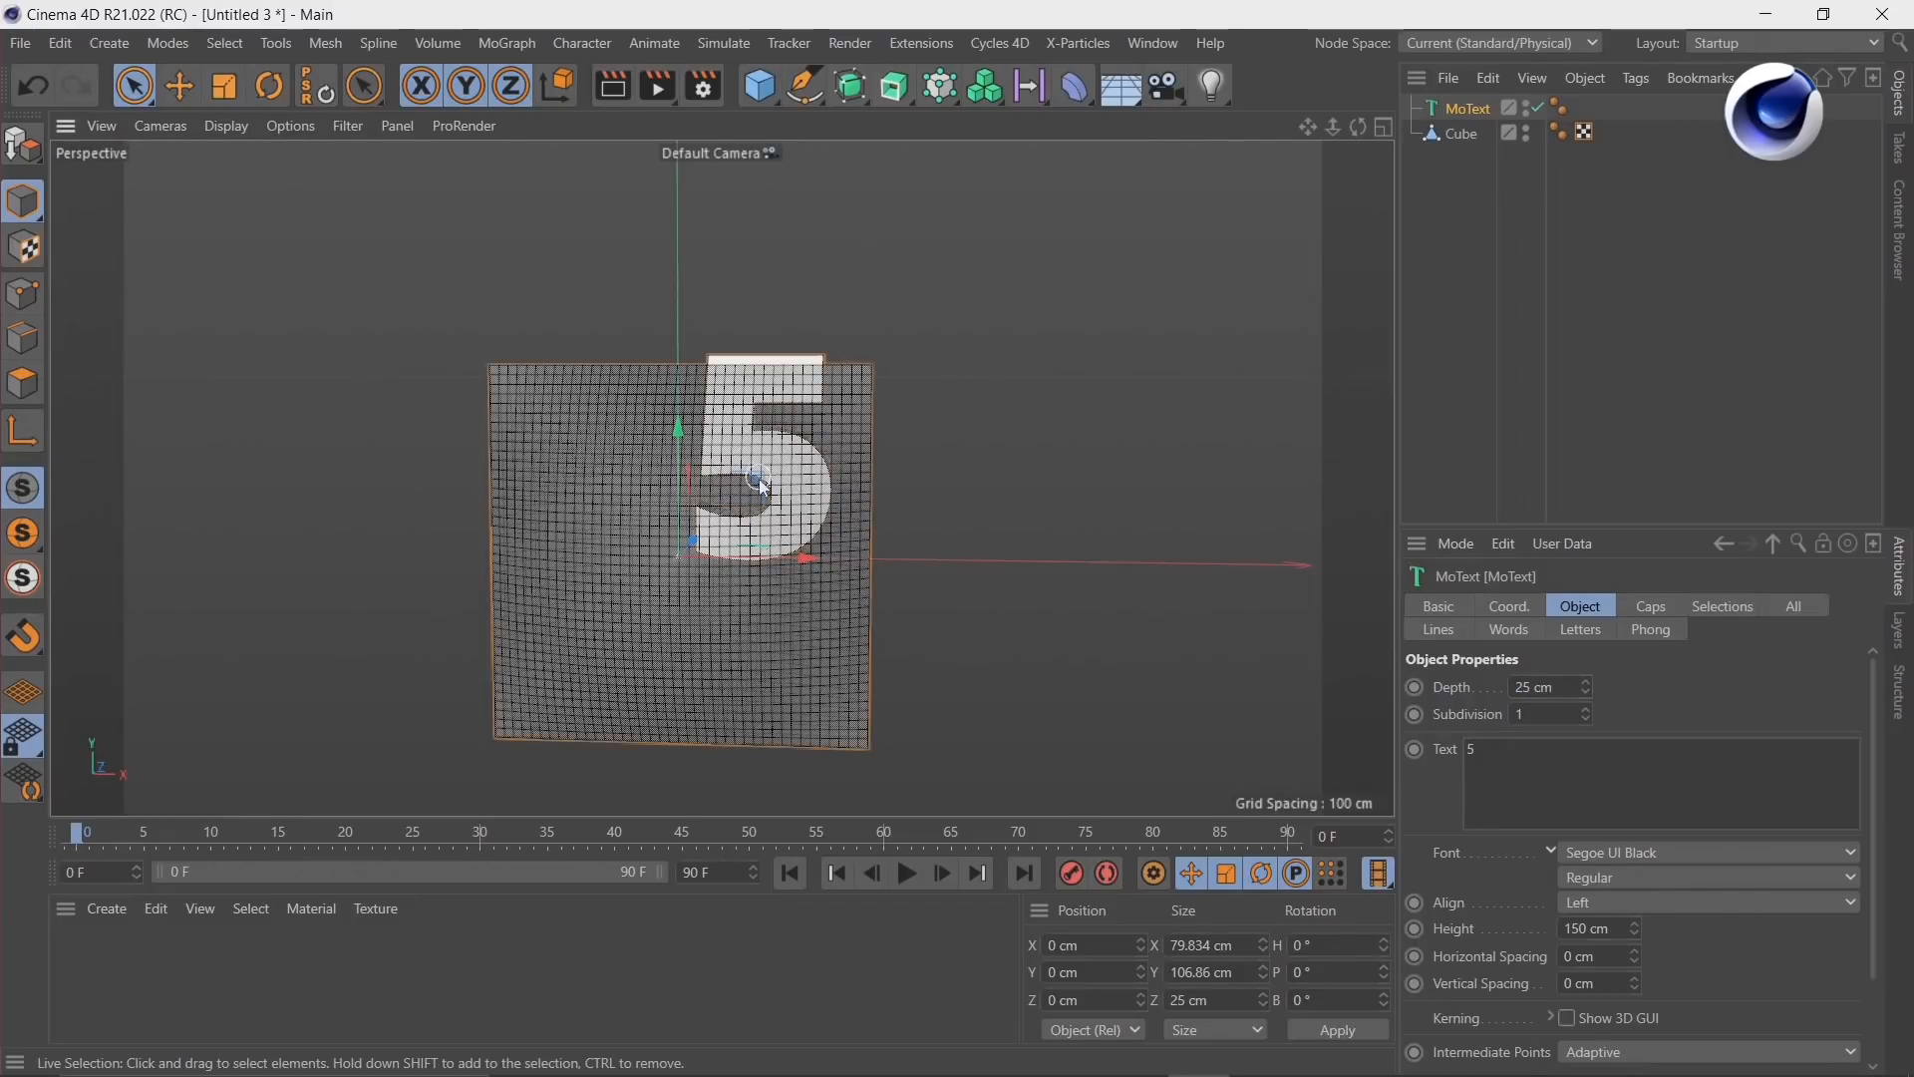
Step: Centre the number 5 inside the pillow by moving it to about X -46, Y -53 and Z -12 cm
{"action": "left_click", "coordinate": [1465, 113]}
{"action": "left_click_drag", "start_coordinate": [754, 481], "coordinate": [1081, 538]}
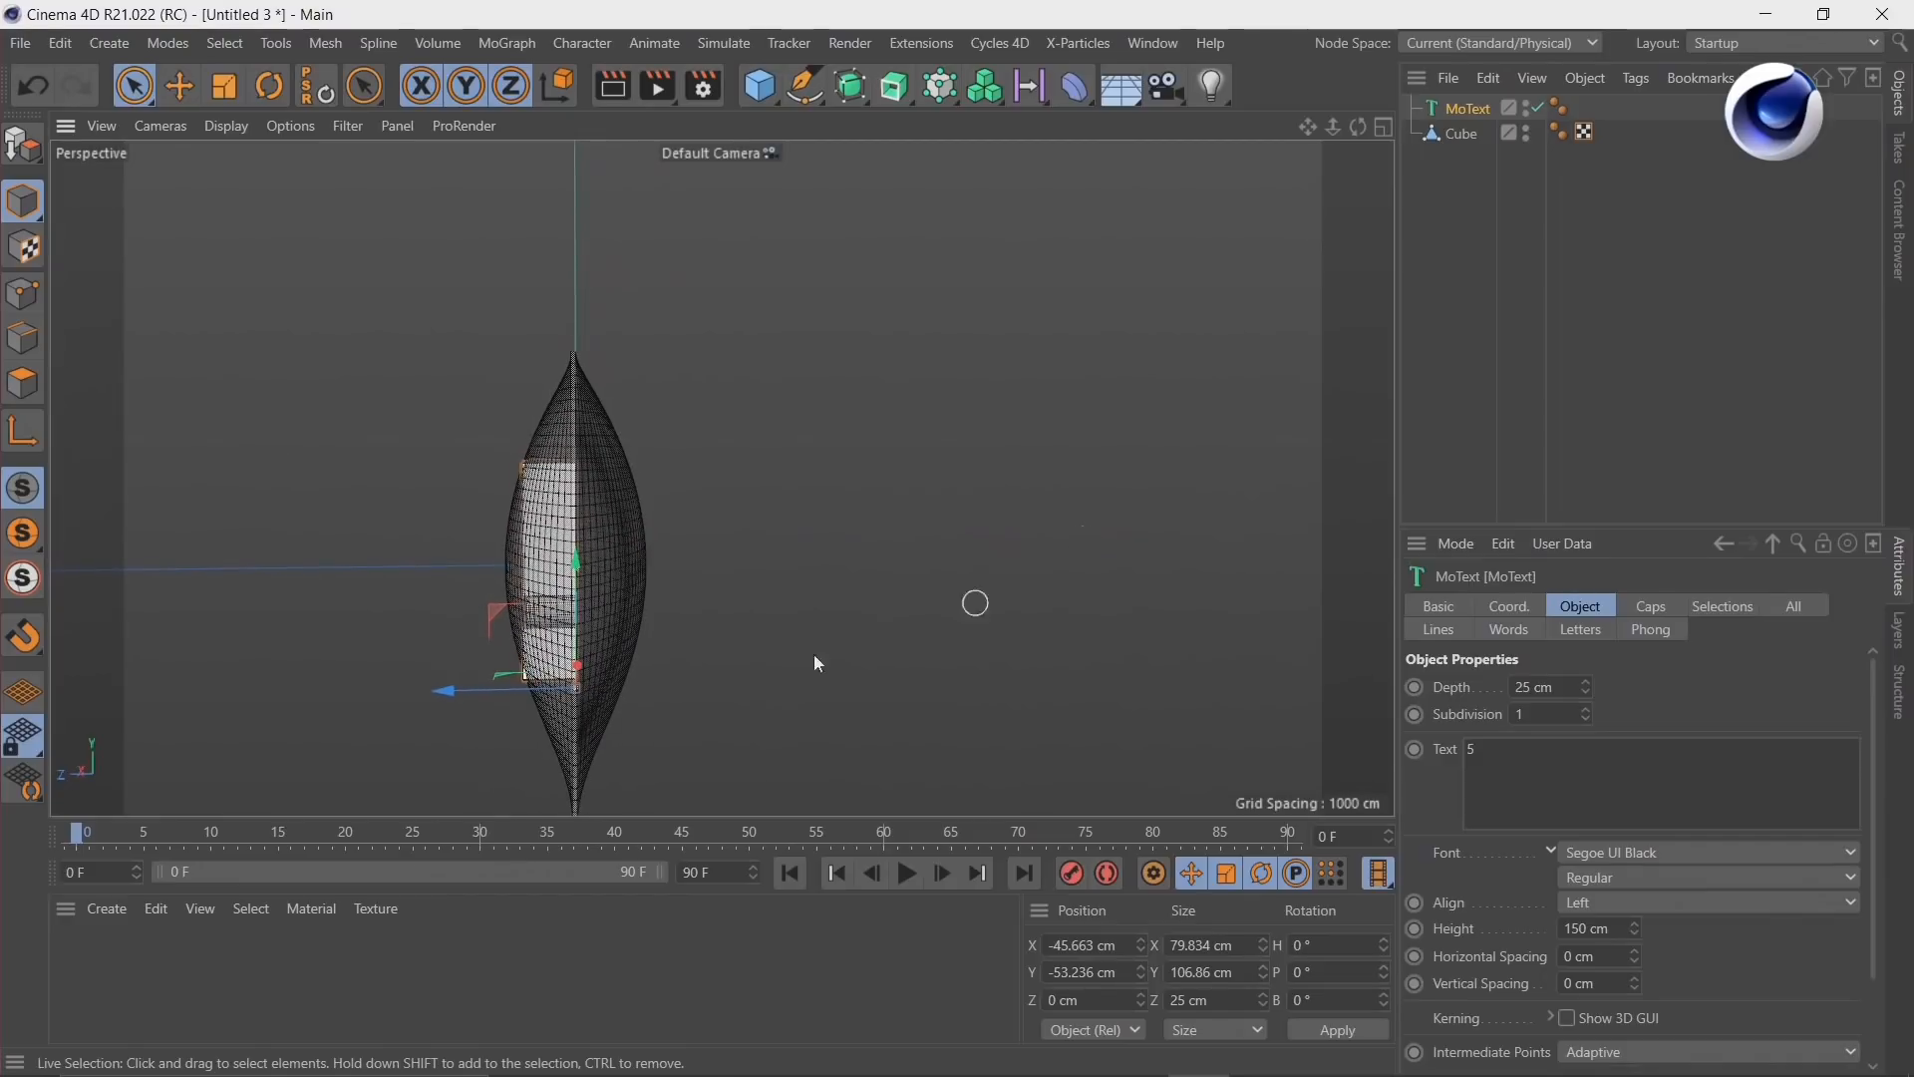
{"action": "left_click_drag", "start_coordinate": [445, 695], "coordinate": [474, 700]}
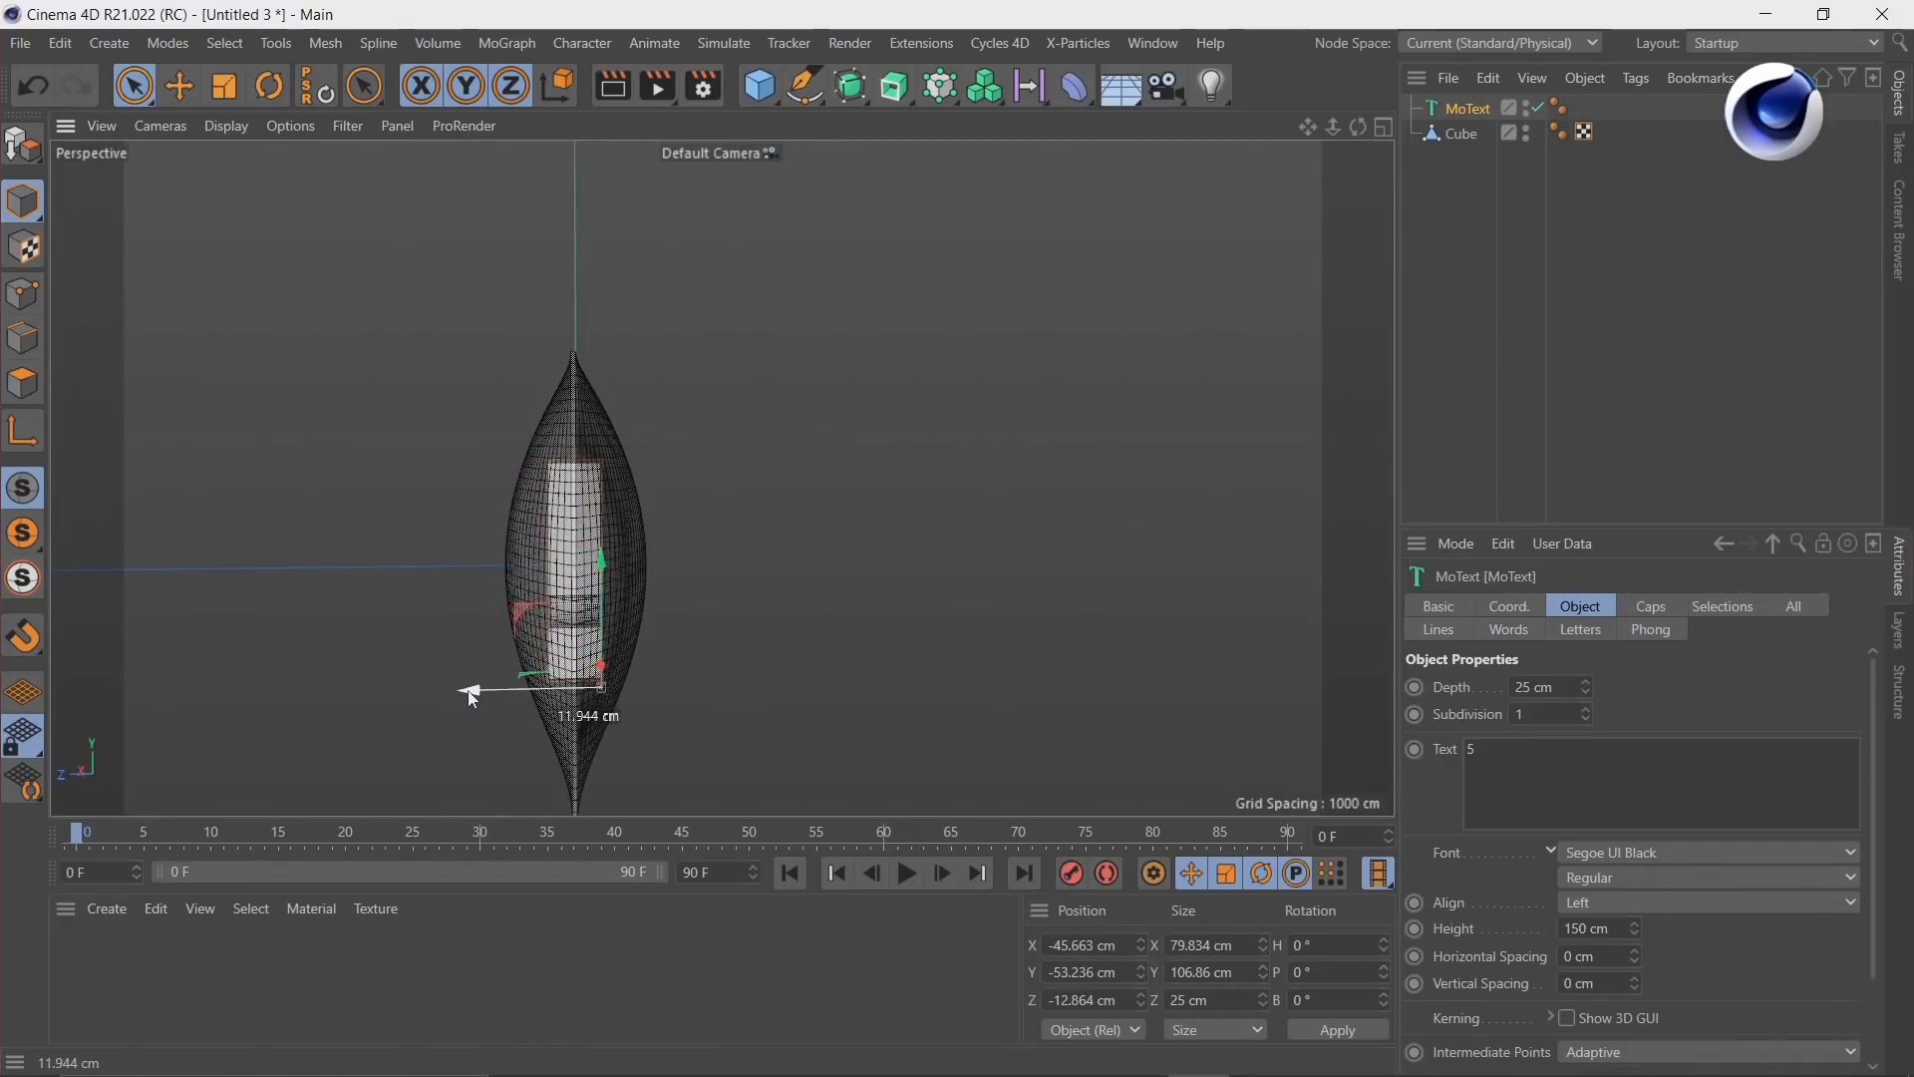
{"action": "left_click_drag", "start_coordinate": [611, 560], "coordinate": [309, 555], "text": "alt"}
{"action": "middle_click_drag", "start_coordinate": [834, 670], "coordinate": [765, 571], "text": "alt"}
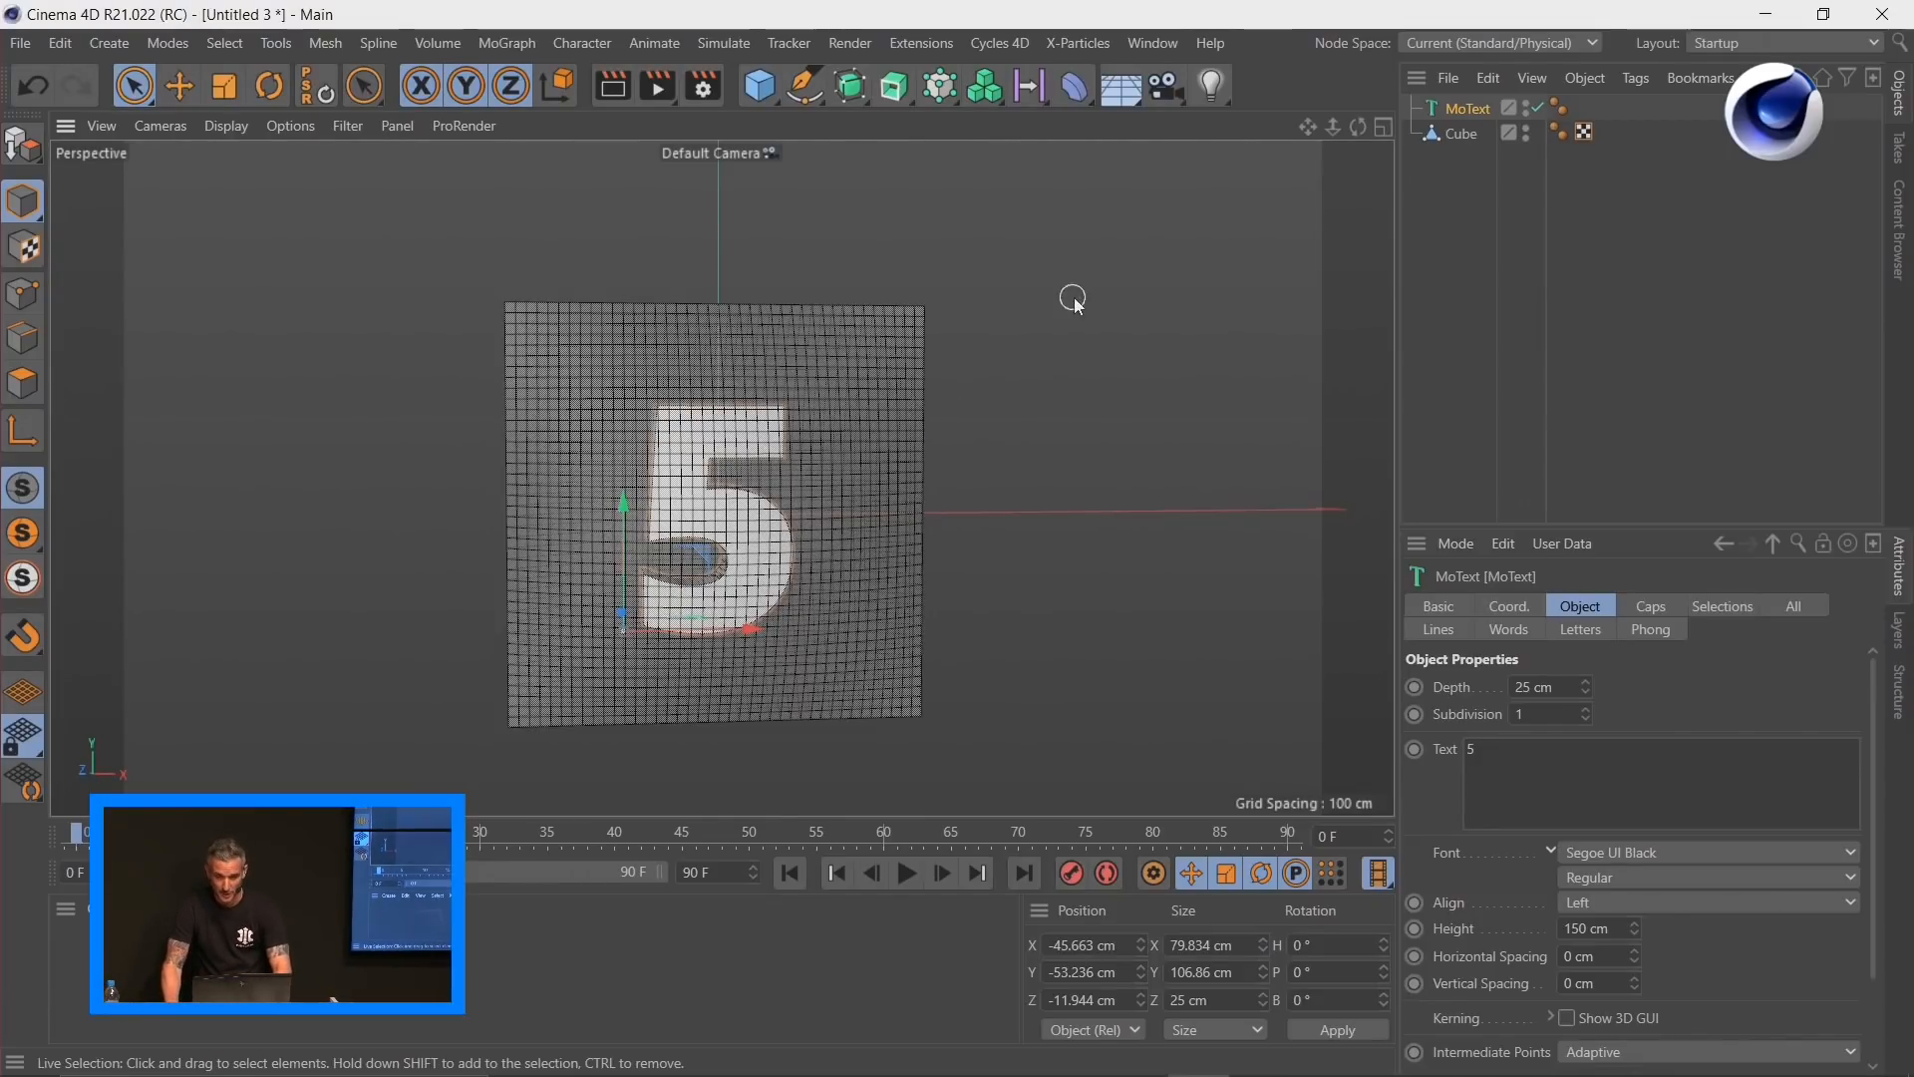
Step: Turn the pillow mesh into an X-Particles cloth using the xpClothFX Create Cloth command
{"action": "left_click", "coordinate": [1462, 133]}
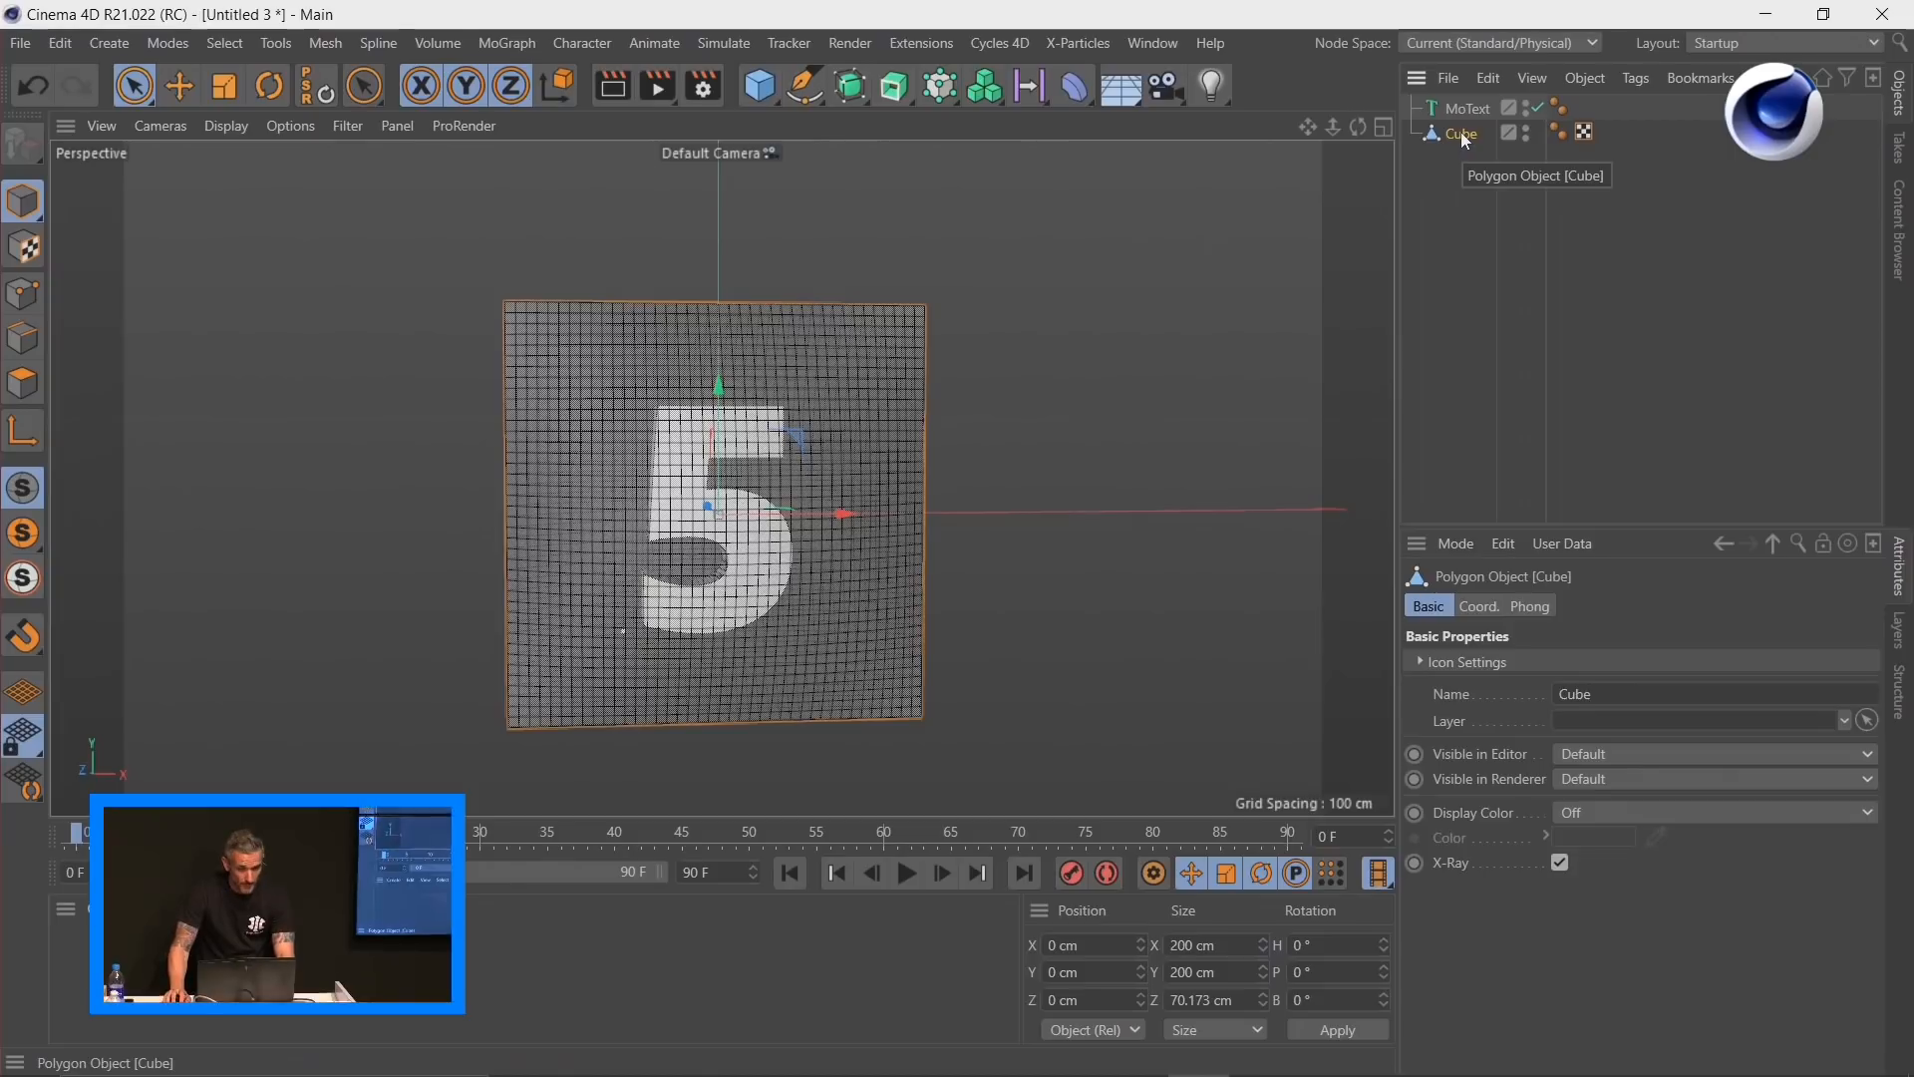
{"action": "left_click", "coordinate": [1093, 45]}
{"action": "mouse_move", "coordinate": [1156, 333]}
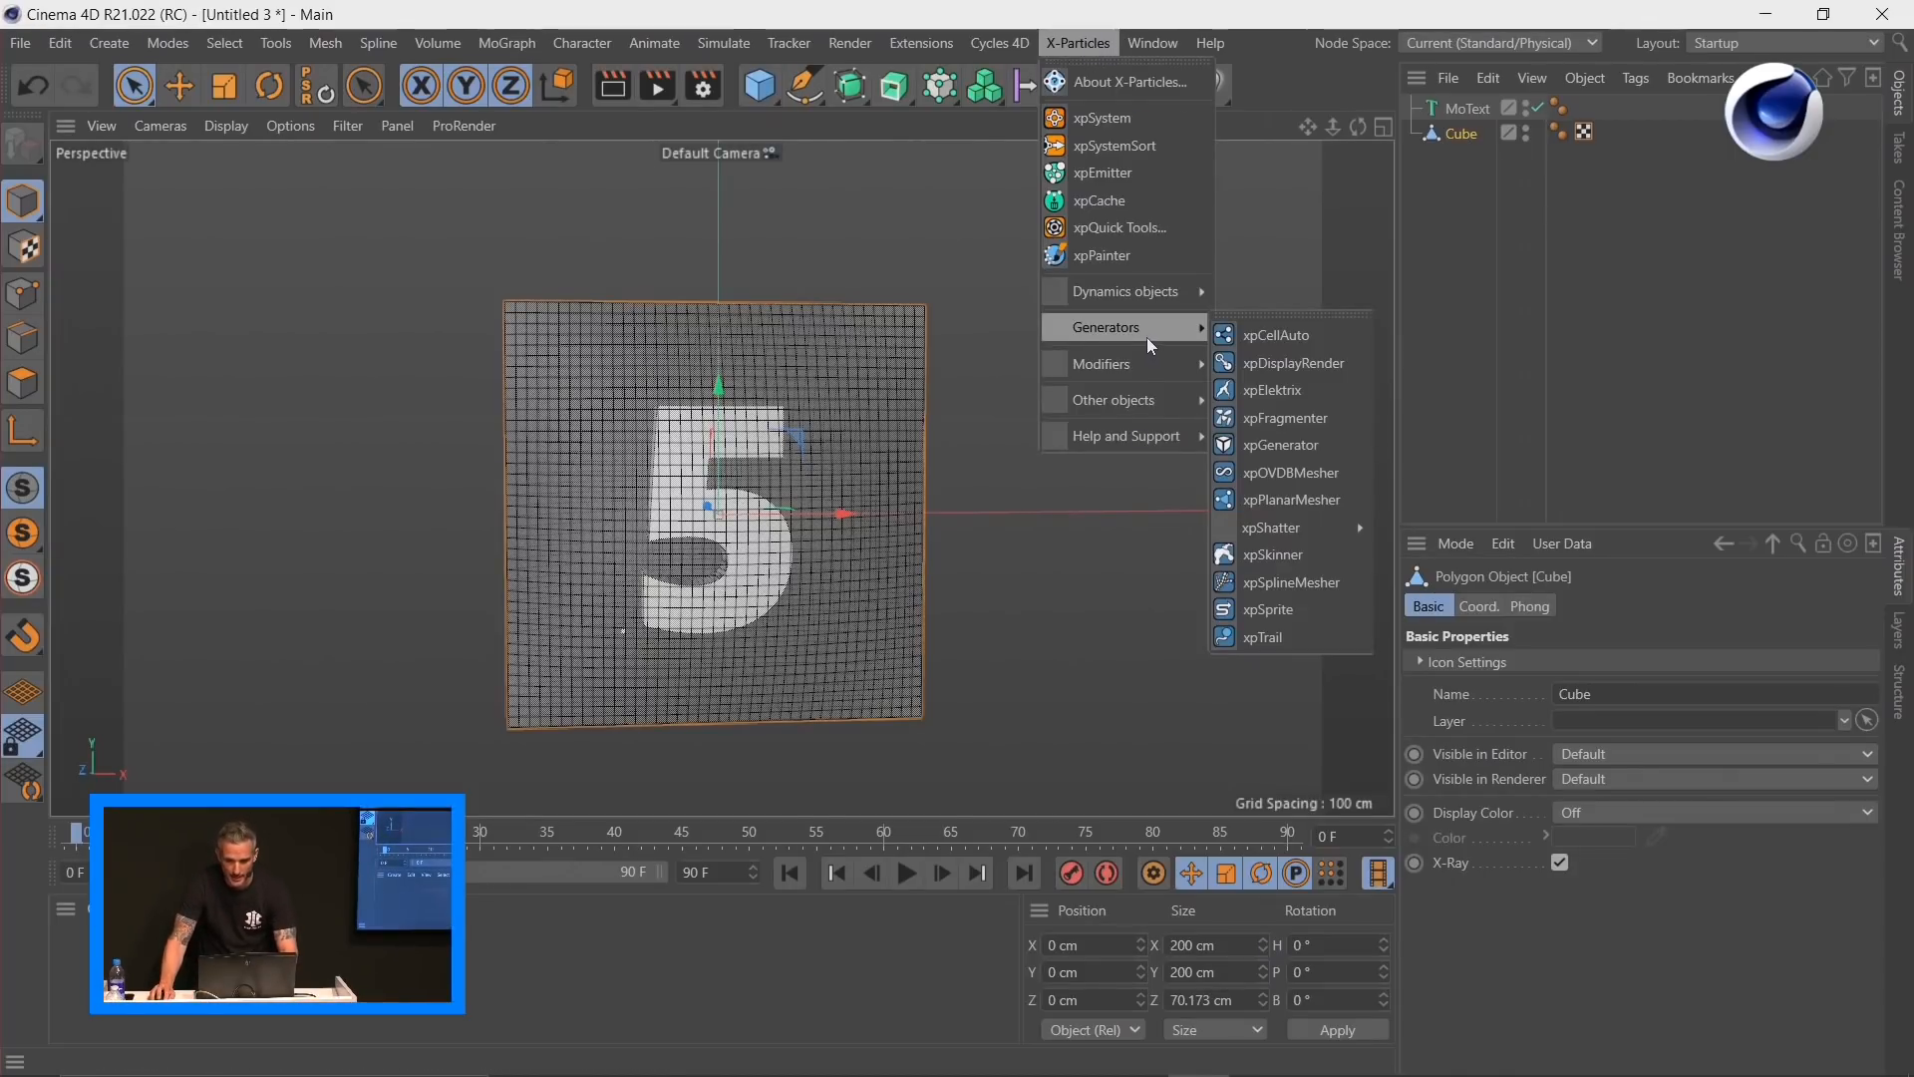
{"action": "mouse_move", "coordinate": [1146, 296]}
{"action": "mouse_move", "coordinate": [1248, 297]}
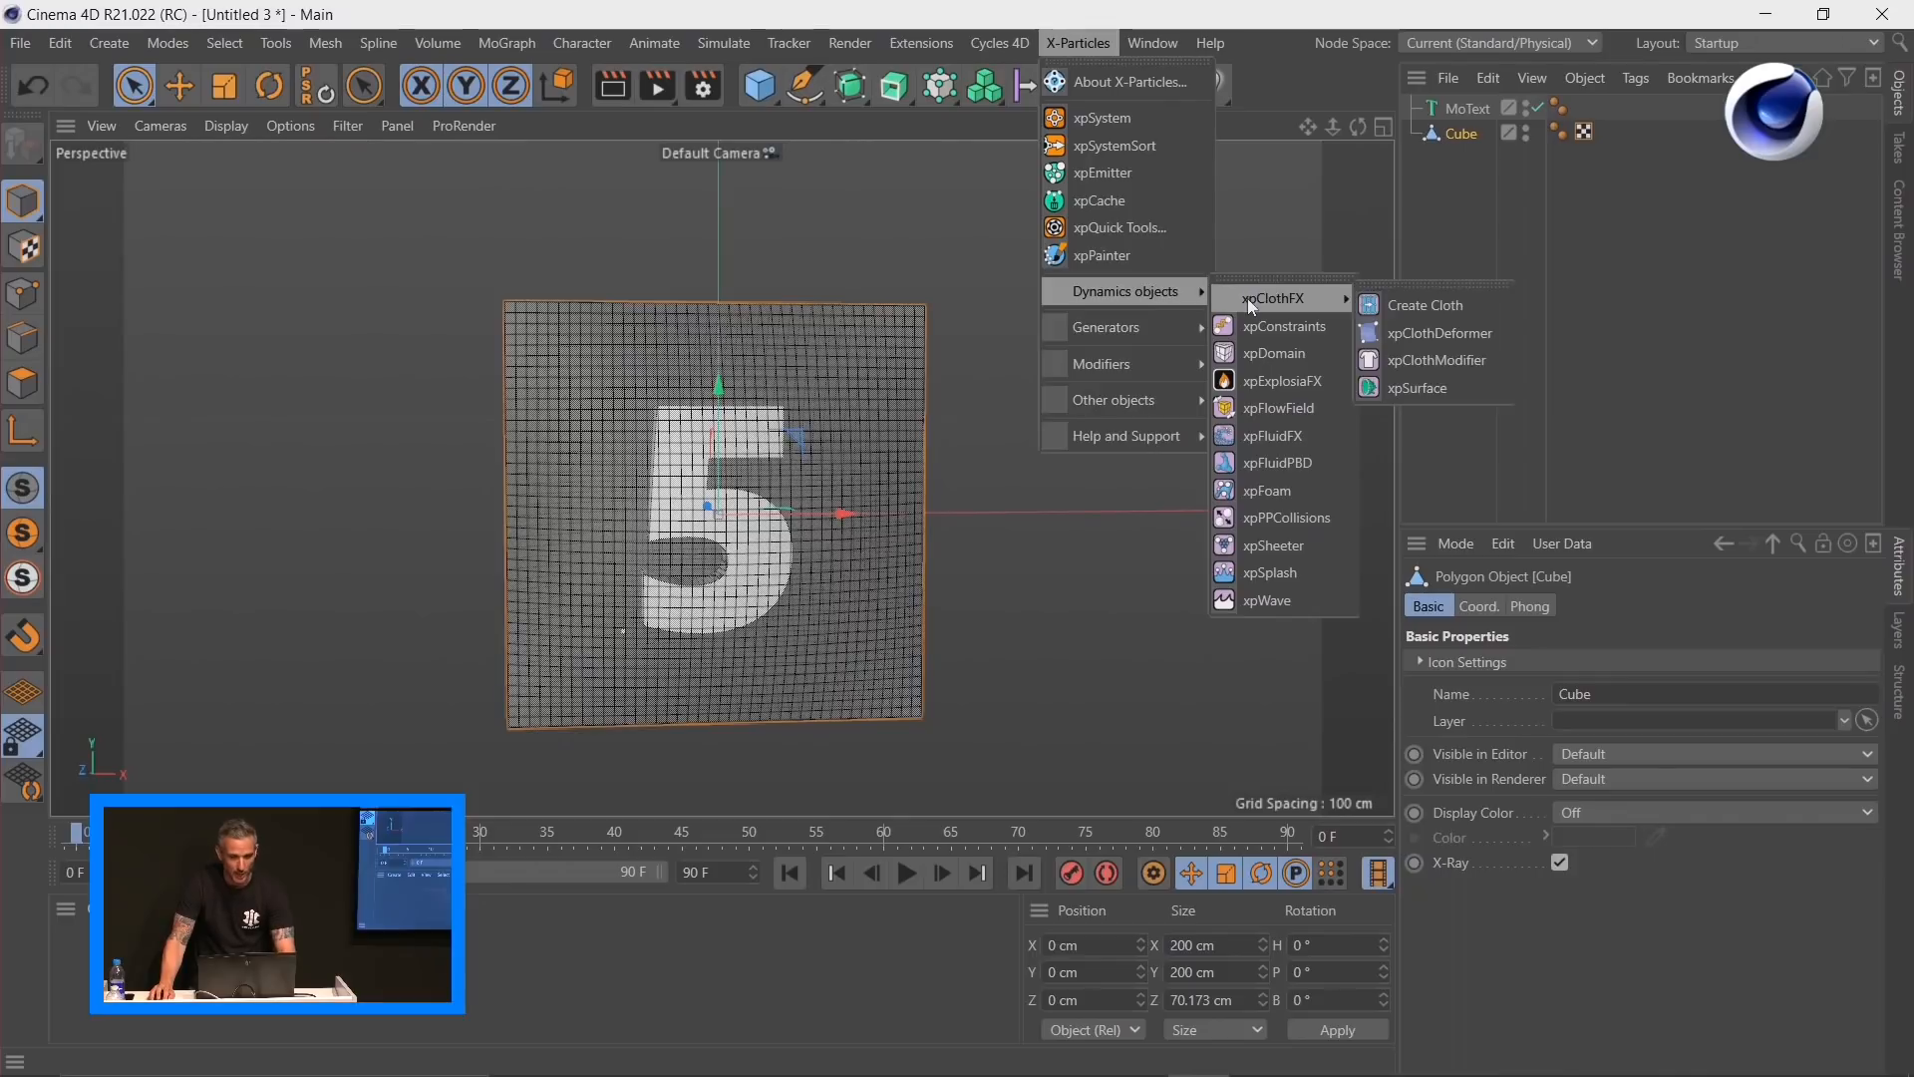
{"action": "left_click", "coordinate": [1408, 306]}
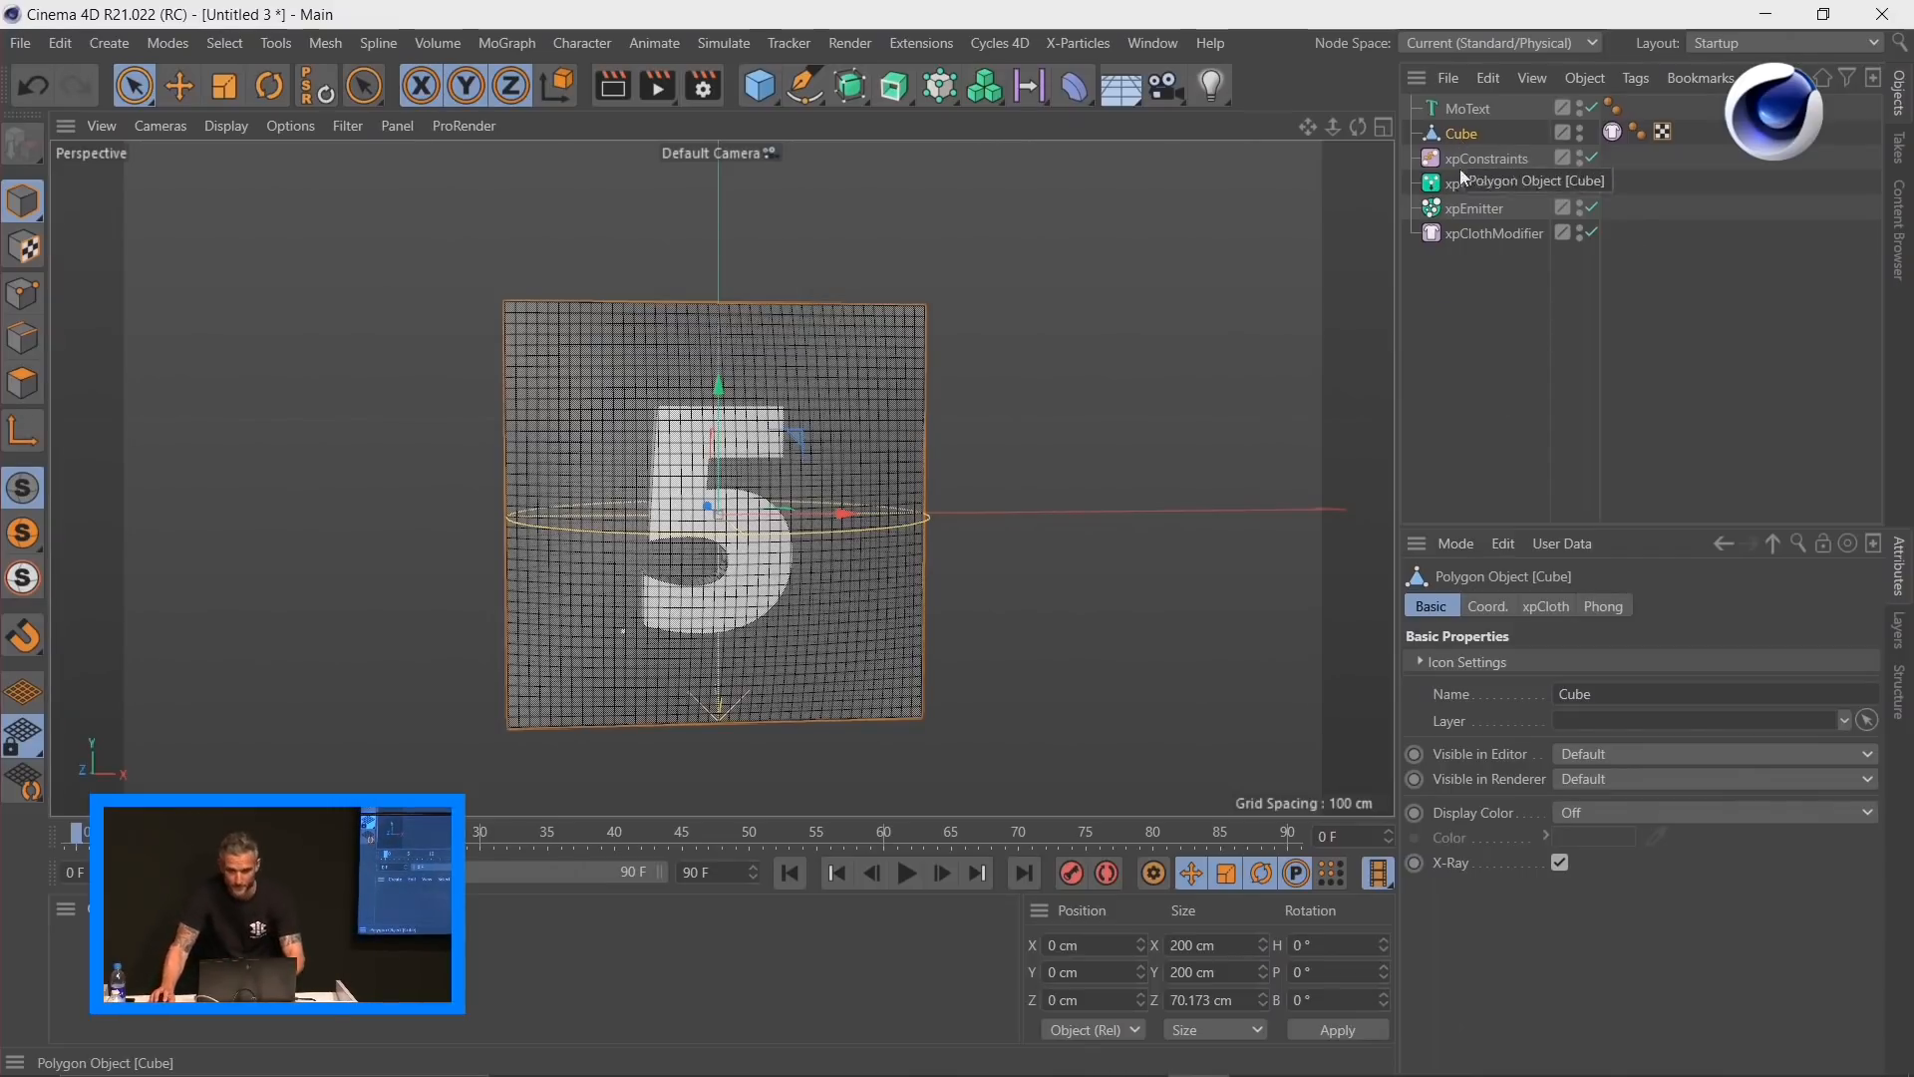
Step: Delete the xpGravity modifier and disable the xpConstraints object
{"action": "left_click", "coordinate": [1472, 183]}
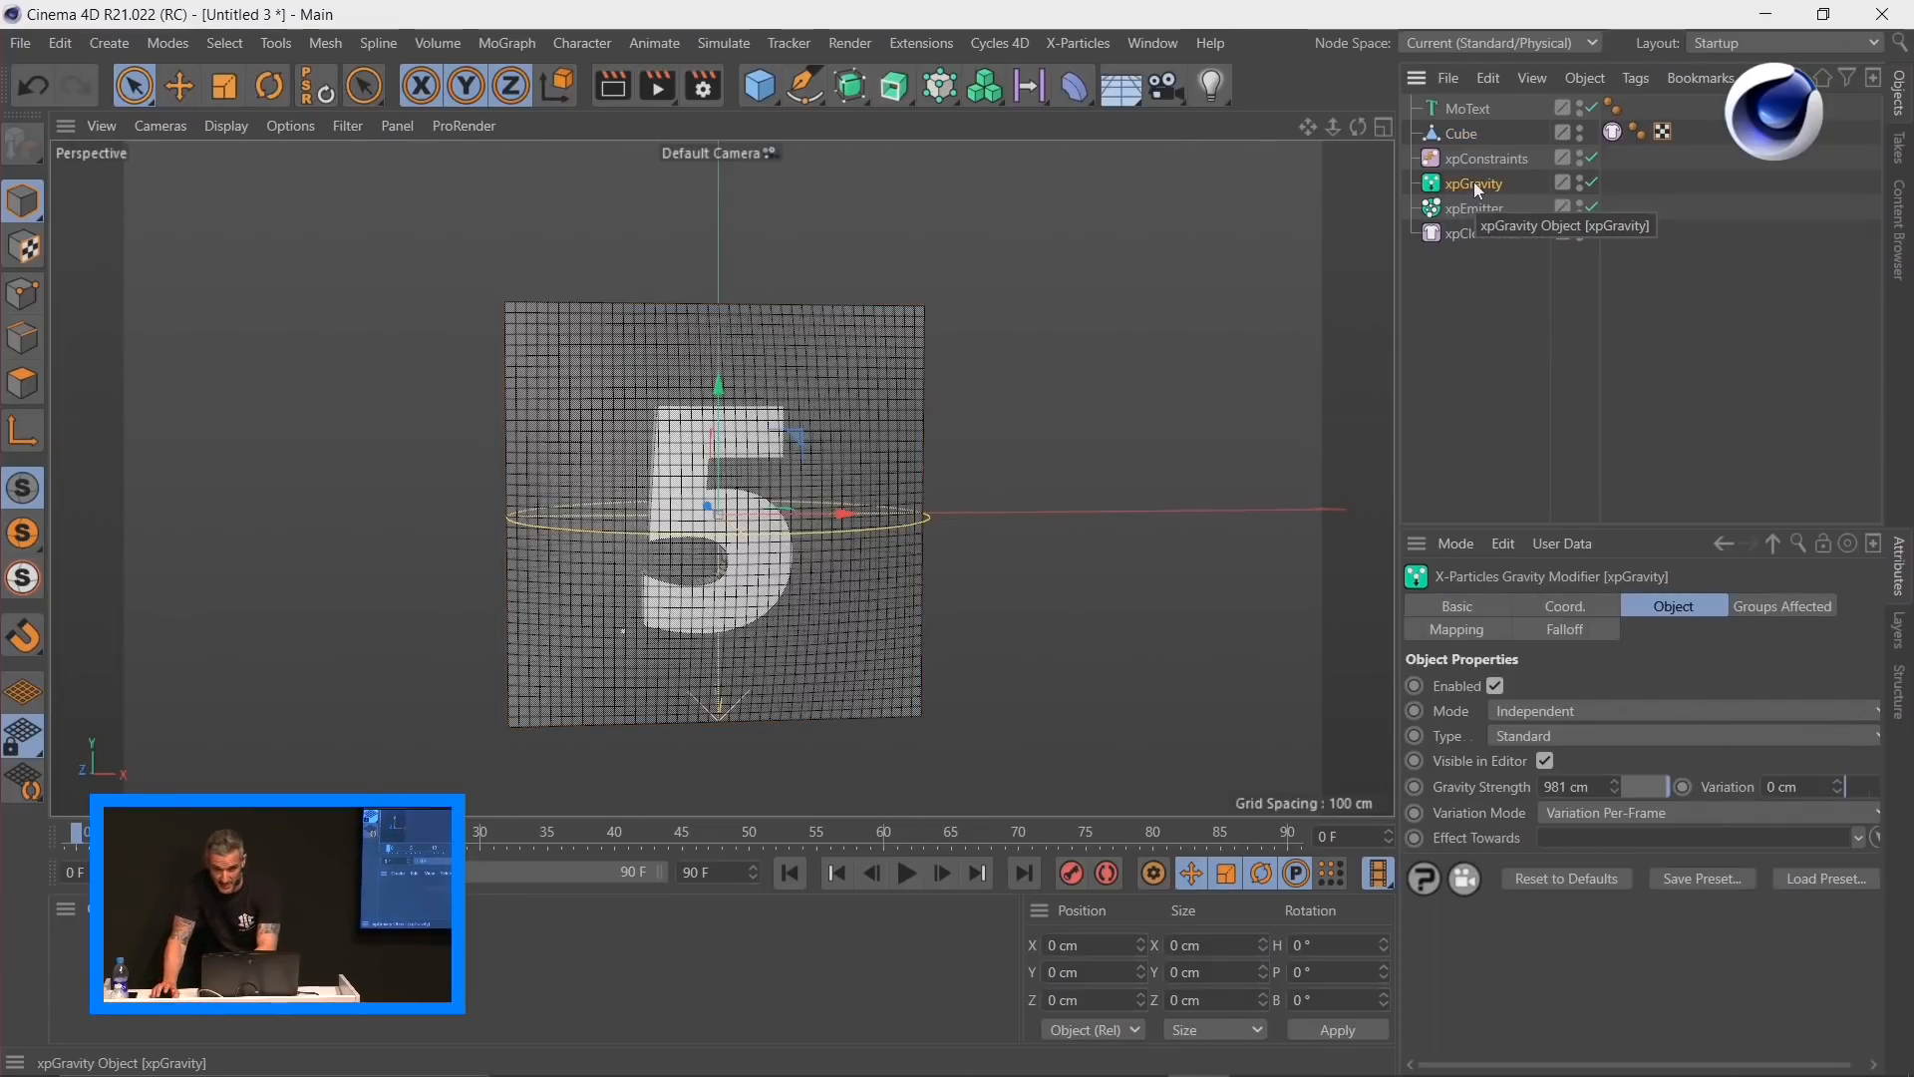
{"action": "key", "text": "Delete"}
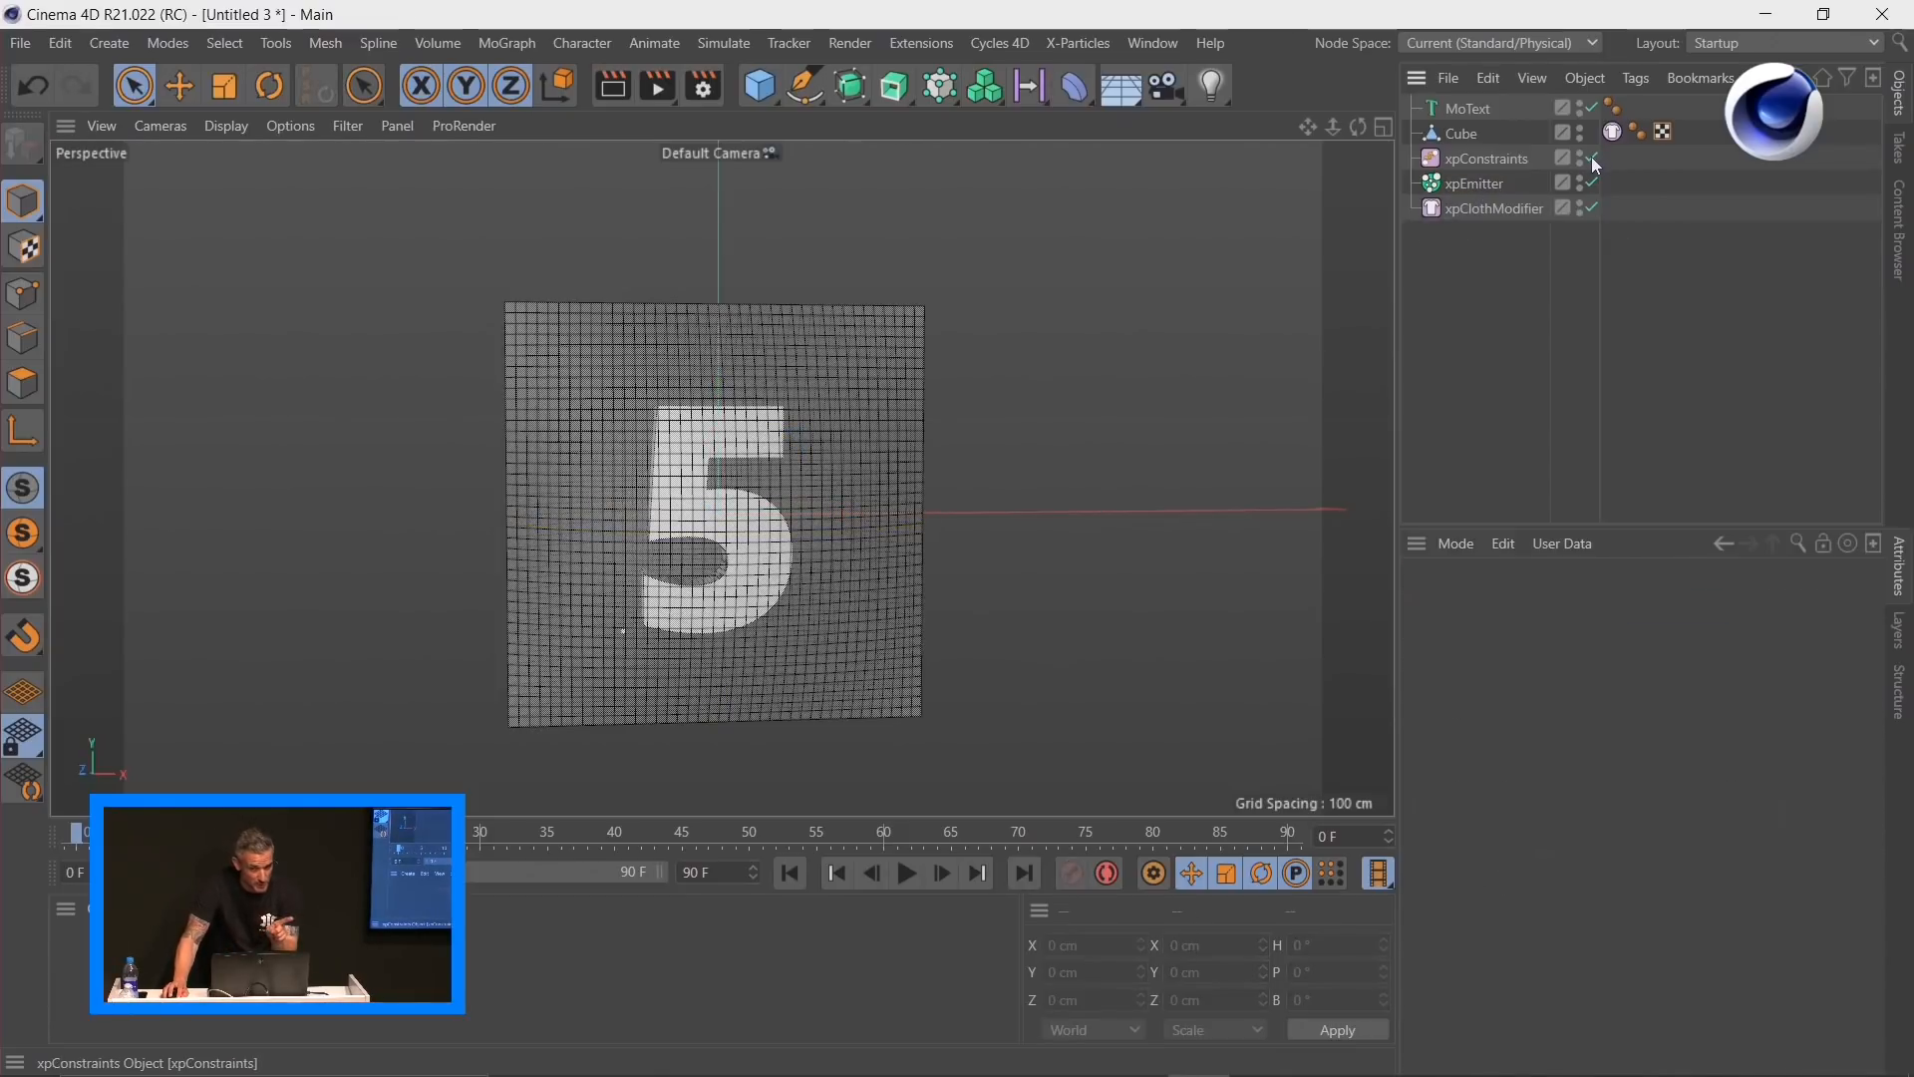
Step: Set the xpEmitter's particle editor display to Circle
{"action": "left_click", "coordinate": [1485, 184]}
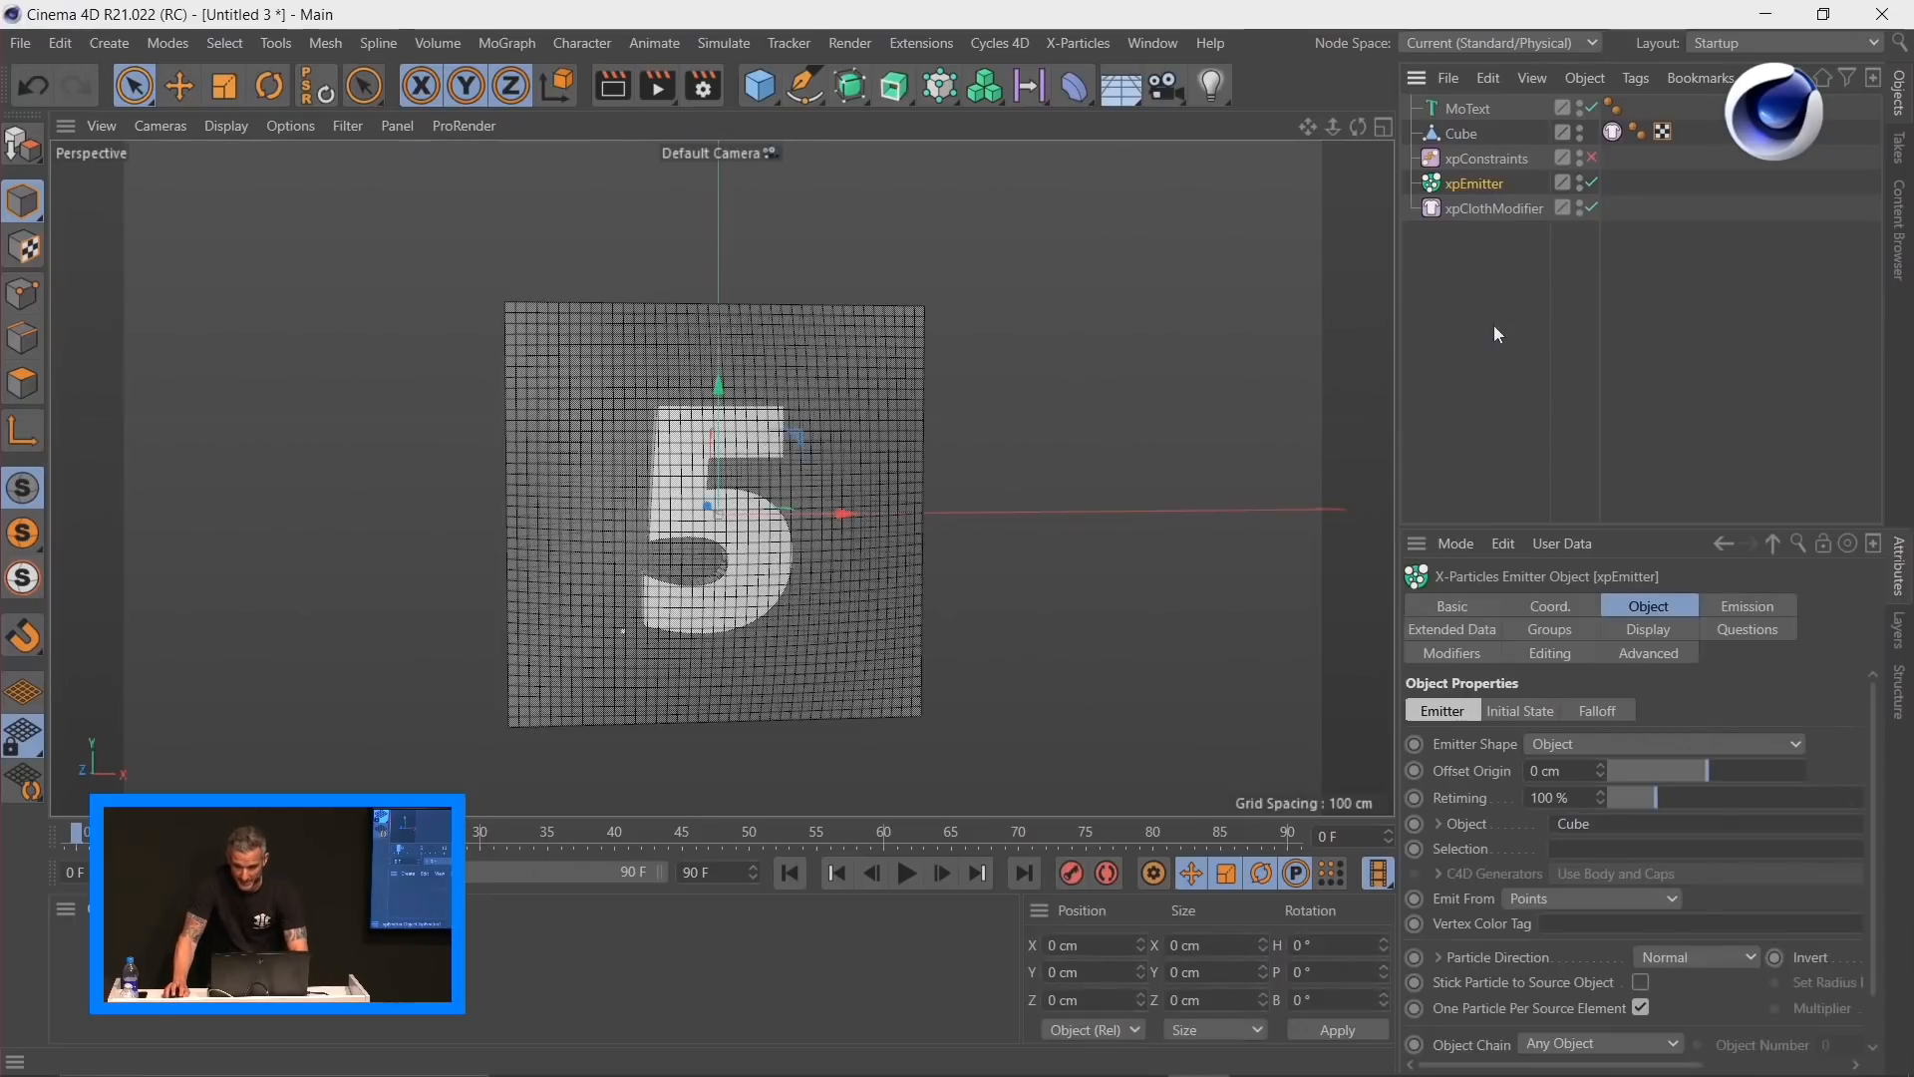
{"action": "left_click_drag", "start_coordinate": [1574, 526], "coordinate": [1588, 323]}
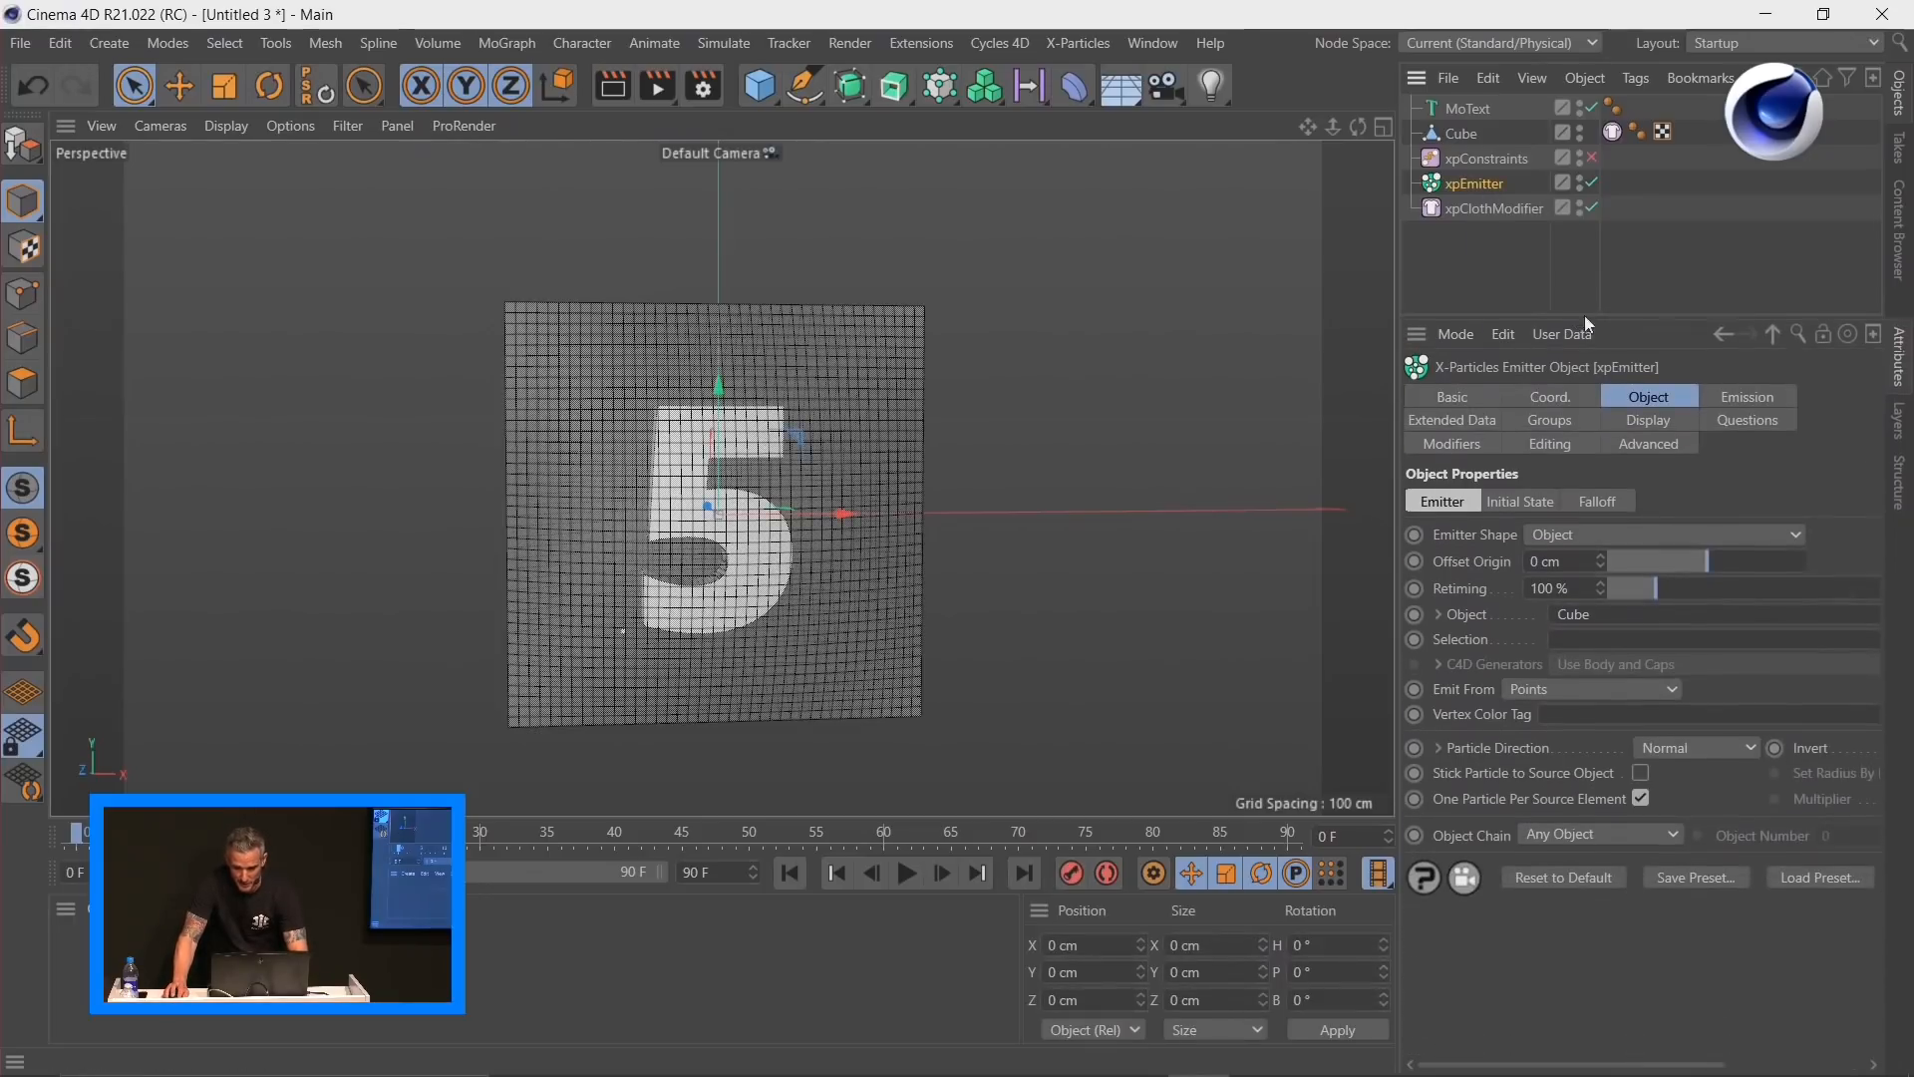
{"action": "left_click", "coordinate": [1630, 422]}
{"action": "left_click", "coordinate": [1615, 793]}
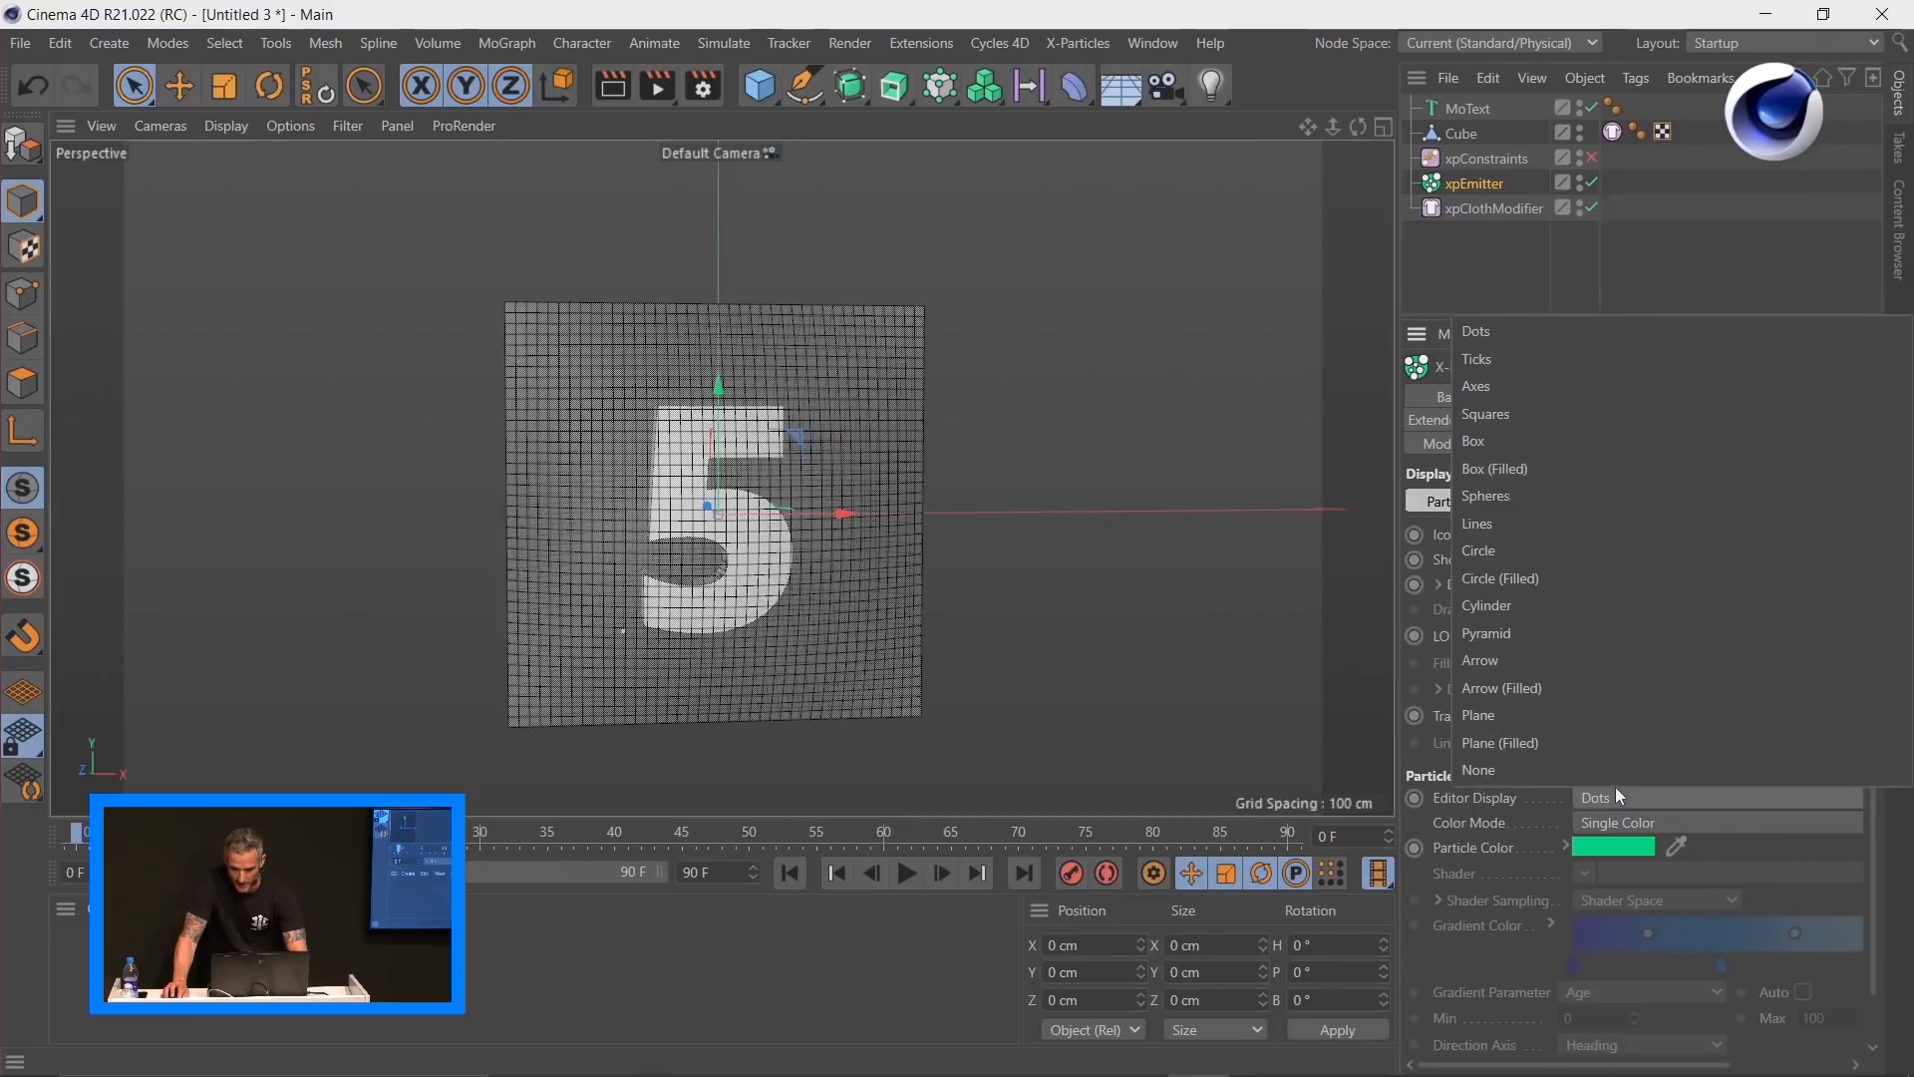
{"action": "left_click", "coordinate": [1508, 546]}
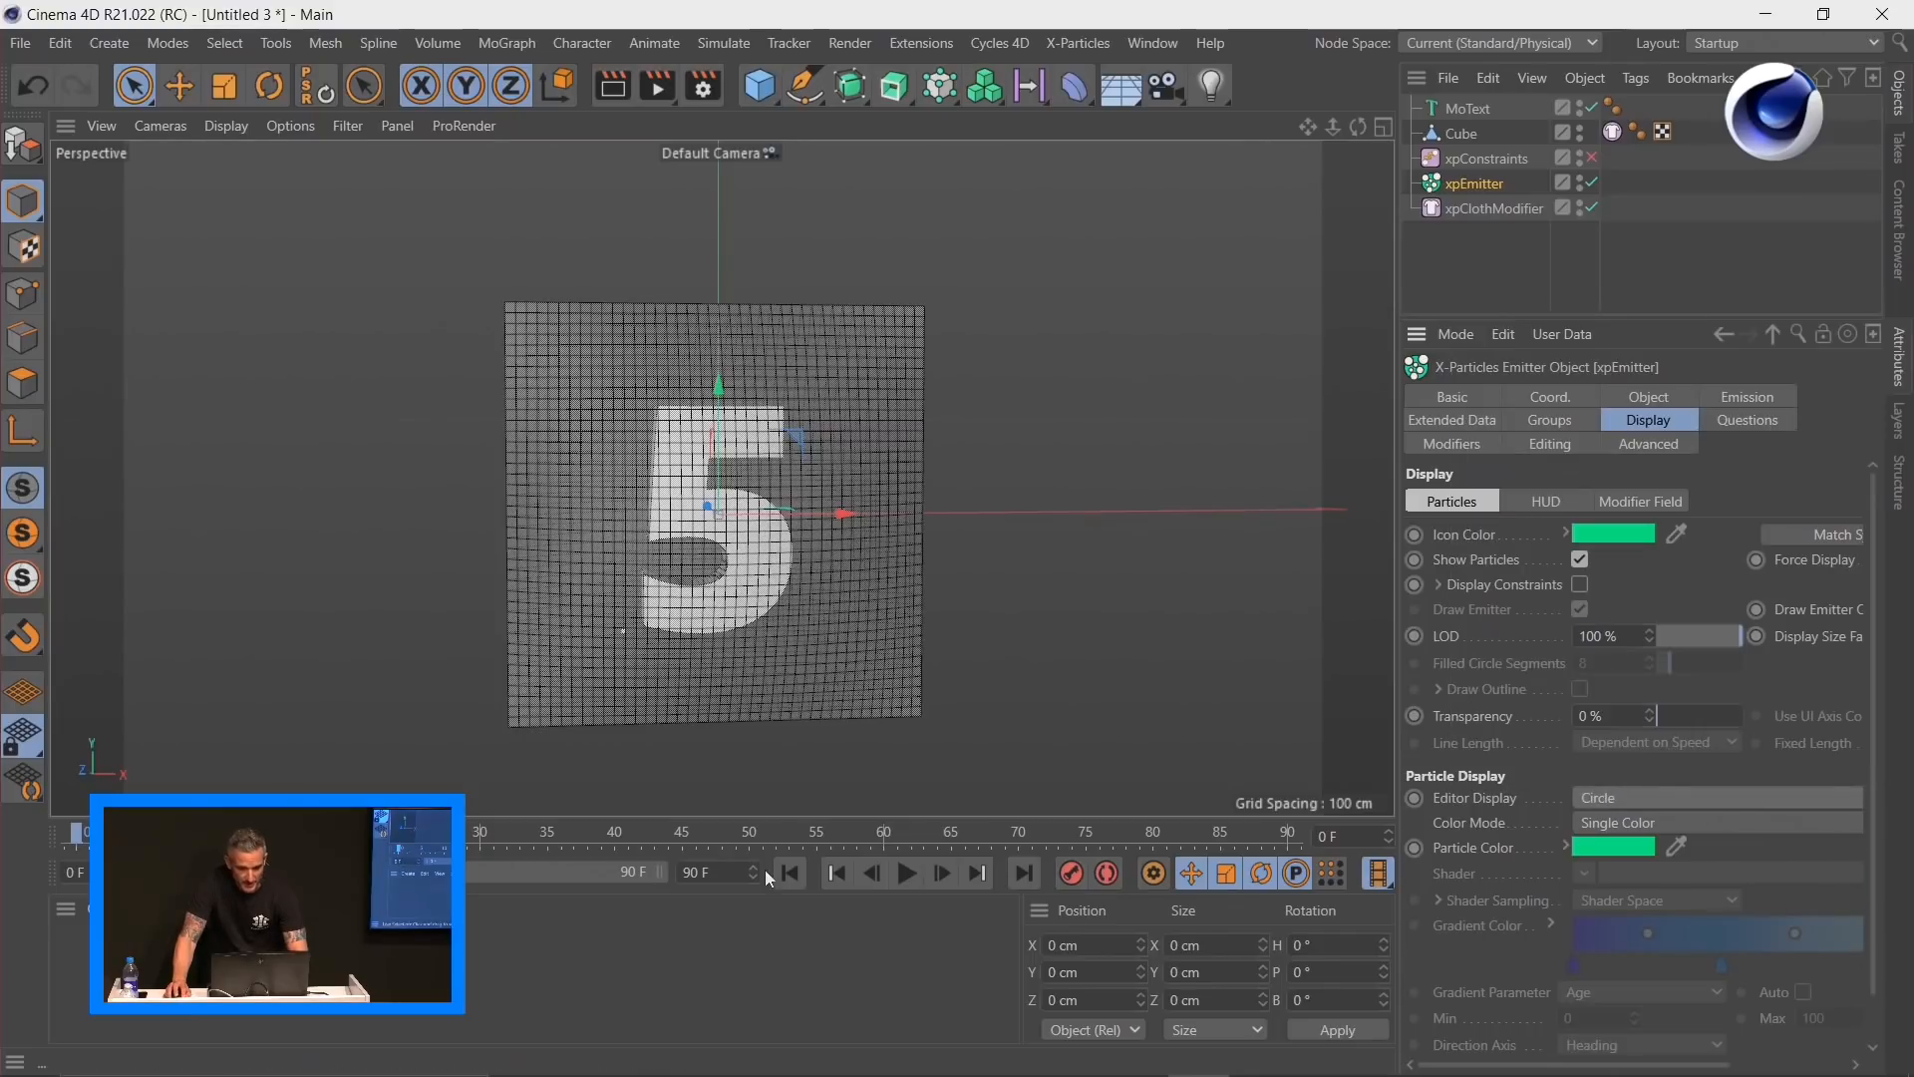
Step: Advance the simulation one frame, examine the circle particles on the pillow mesh's points and check the xpClothModifier's object properties
{"action": "left_click", "coordinate": [941, 876]}
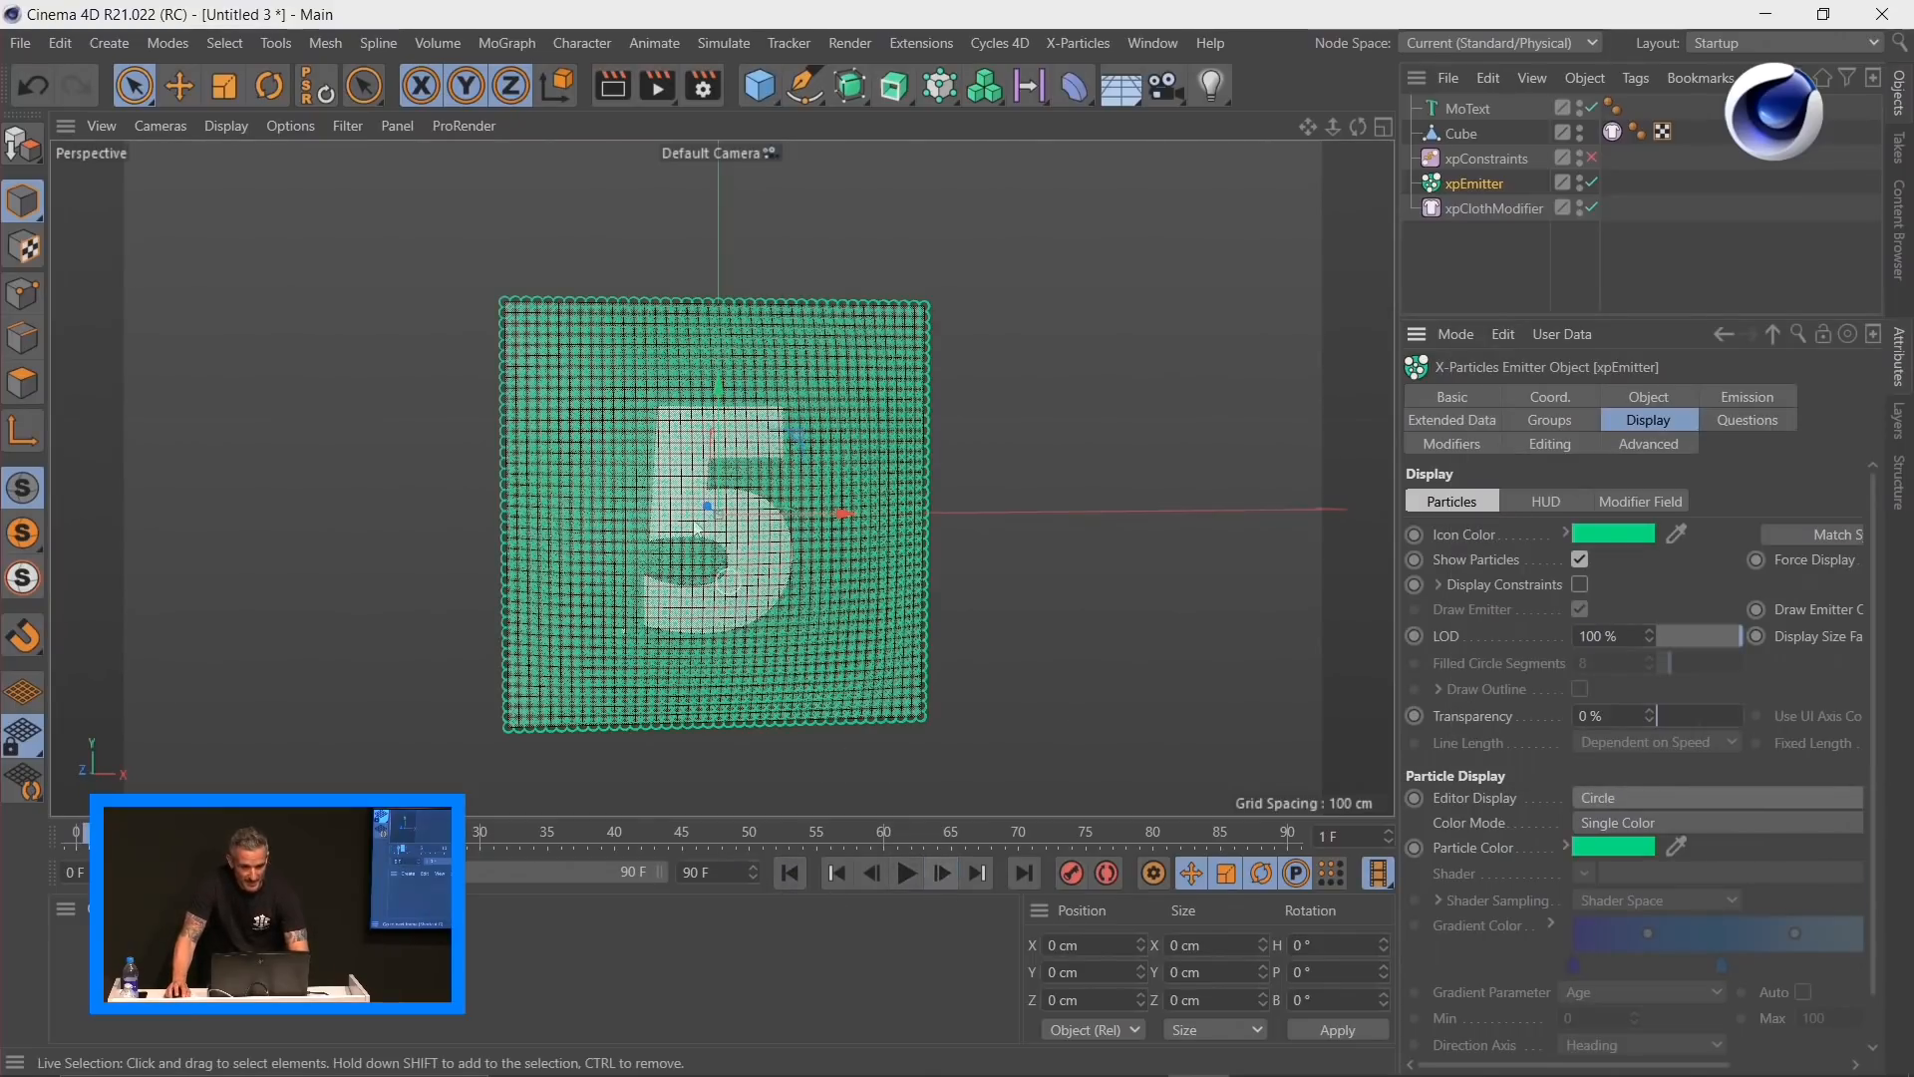
{"action": "scroll", "coordinate": [772, 475], "scroll_direction": "up", "scroll_amount": 5}
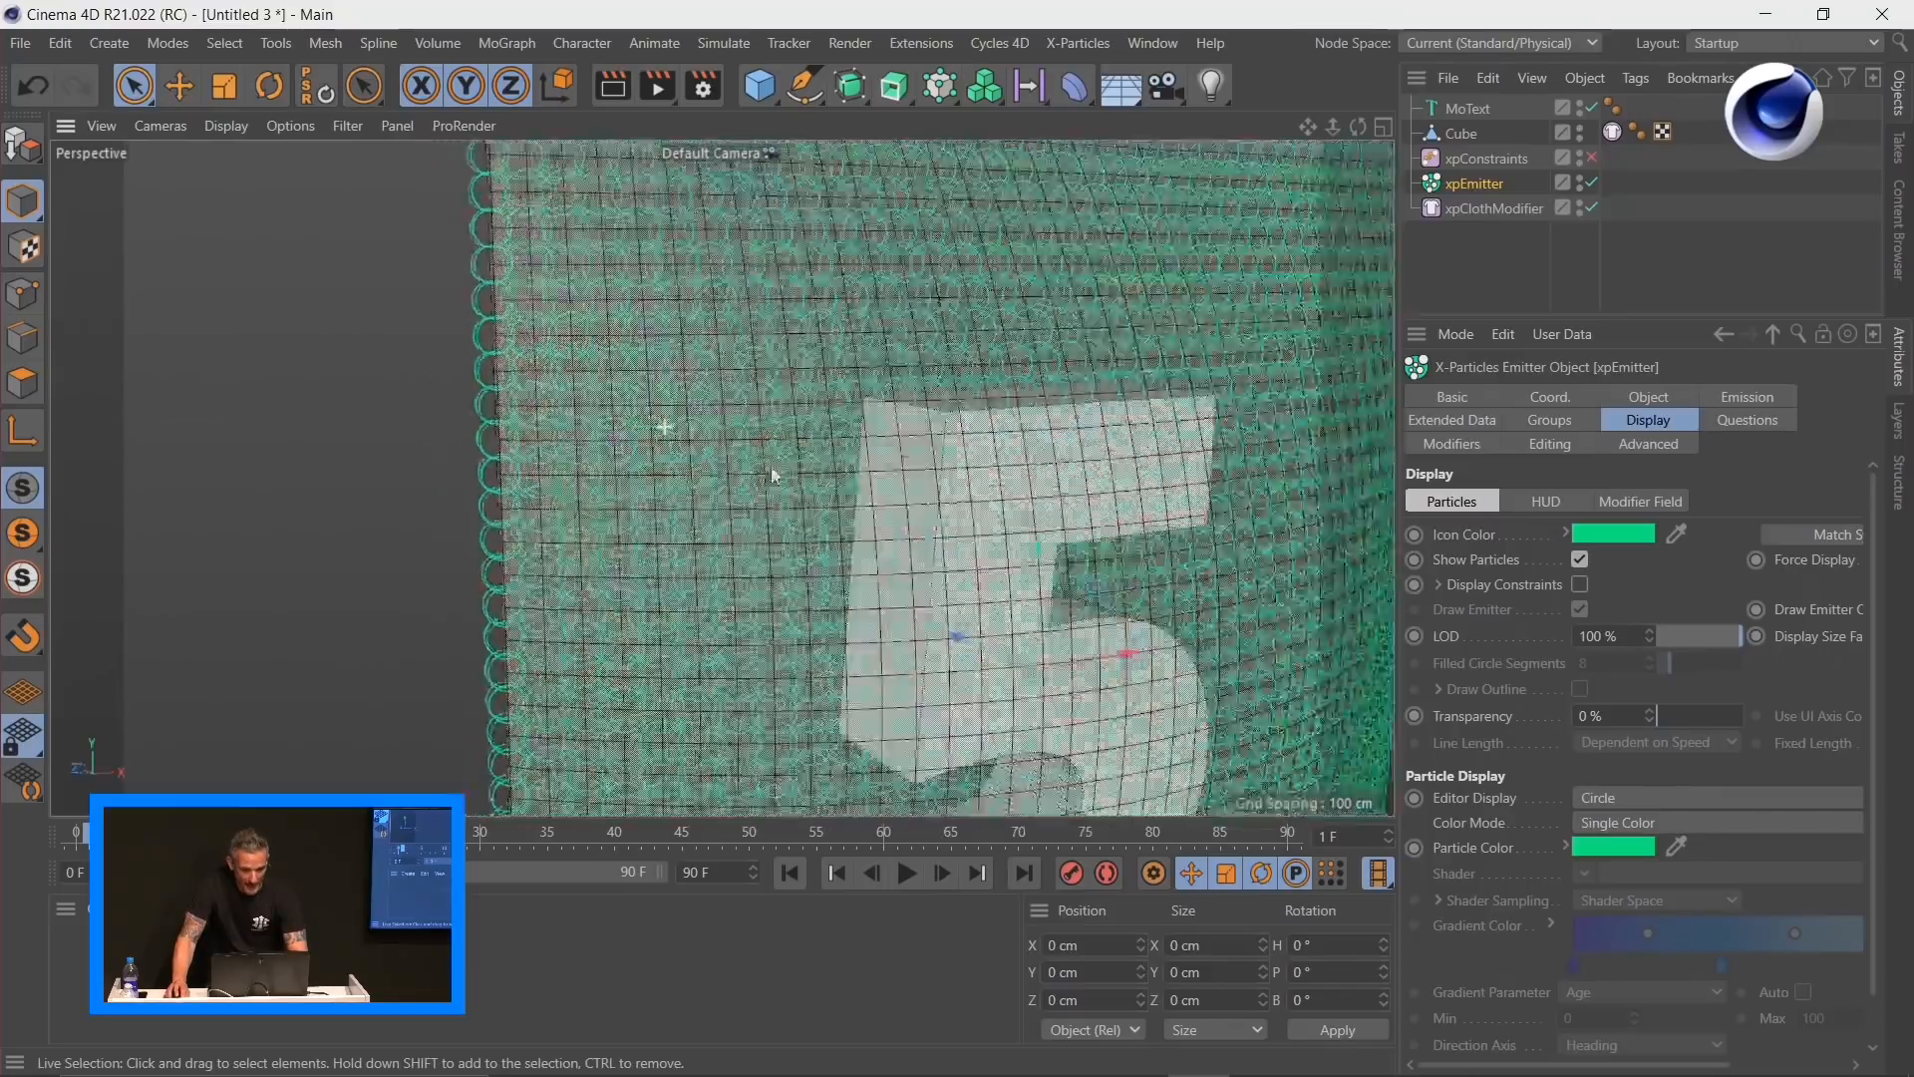
{"action": "scroll", "coordinate": [773, 475], "scroll_direction": "down", "scroll_amount": 5}
{"action": "left_click_drag", "start_coordinate": [772, 476], "coordinate": [1017, 428], "text": "alt"}
{"action": "scroll", "coordinate": [1017, 428], "scroll_direction": "up", "scroll_amount": 5}
{"action": "scroll", "coordinate": [666, 426], "scroll_direction": "down", "scroll_amount": 8}
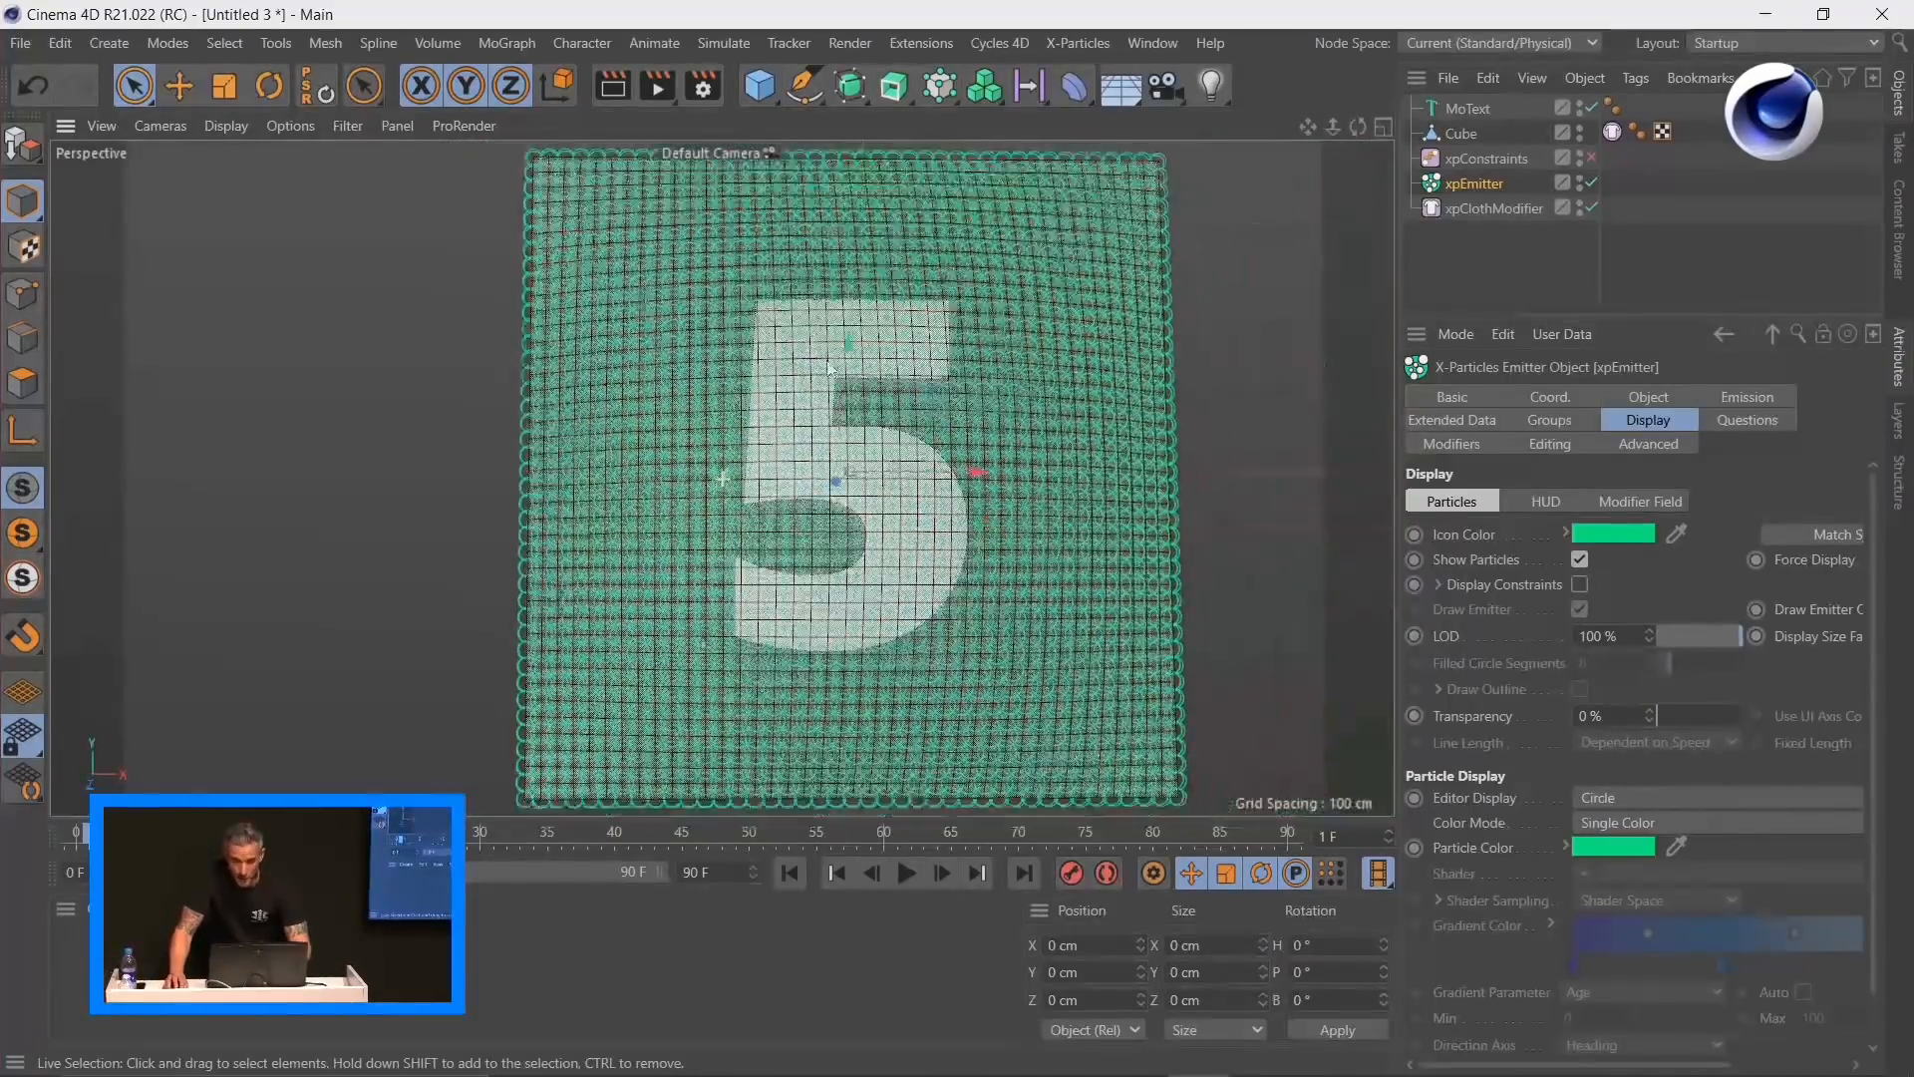
{"action": "left_click_drag", "start_coordinate": [830, 367], "coordinate": [1061, 470], "text": "alt"}
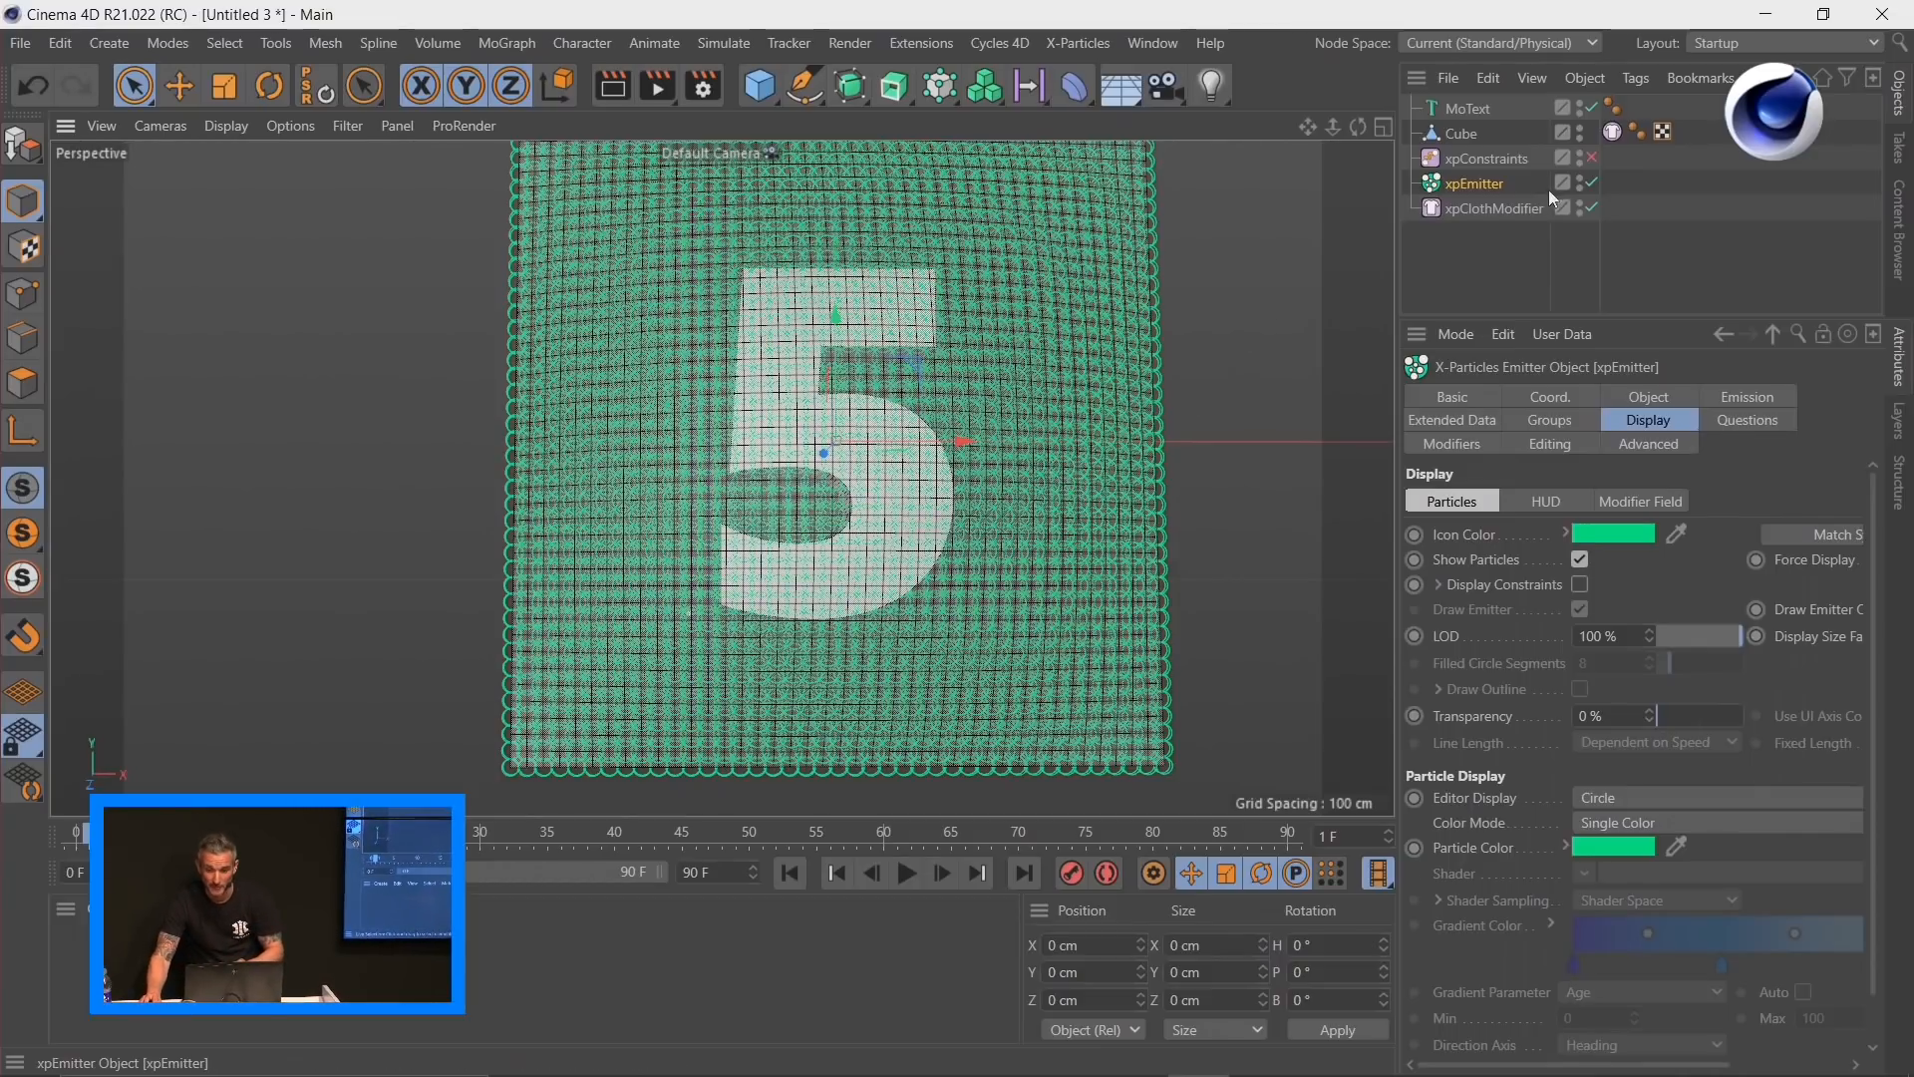
{"action": "left_click", "coordinate": [1523, 211]}
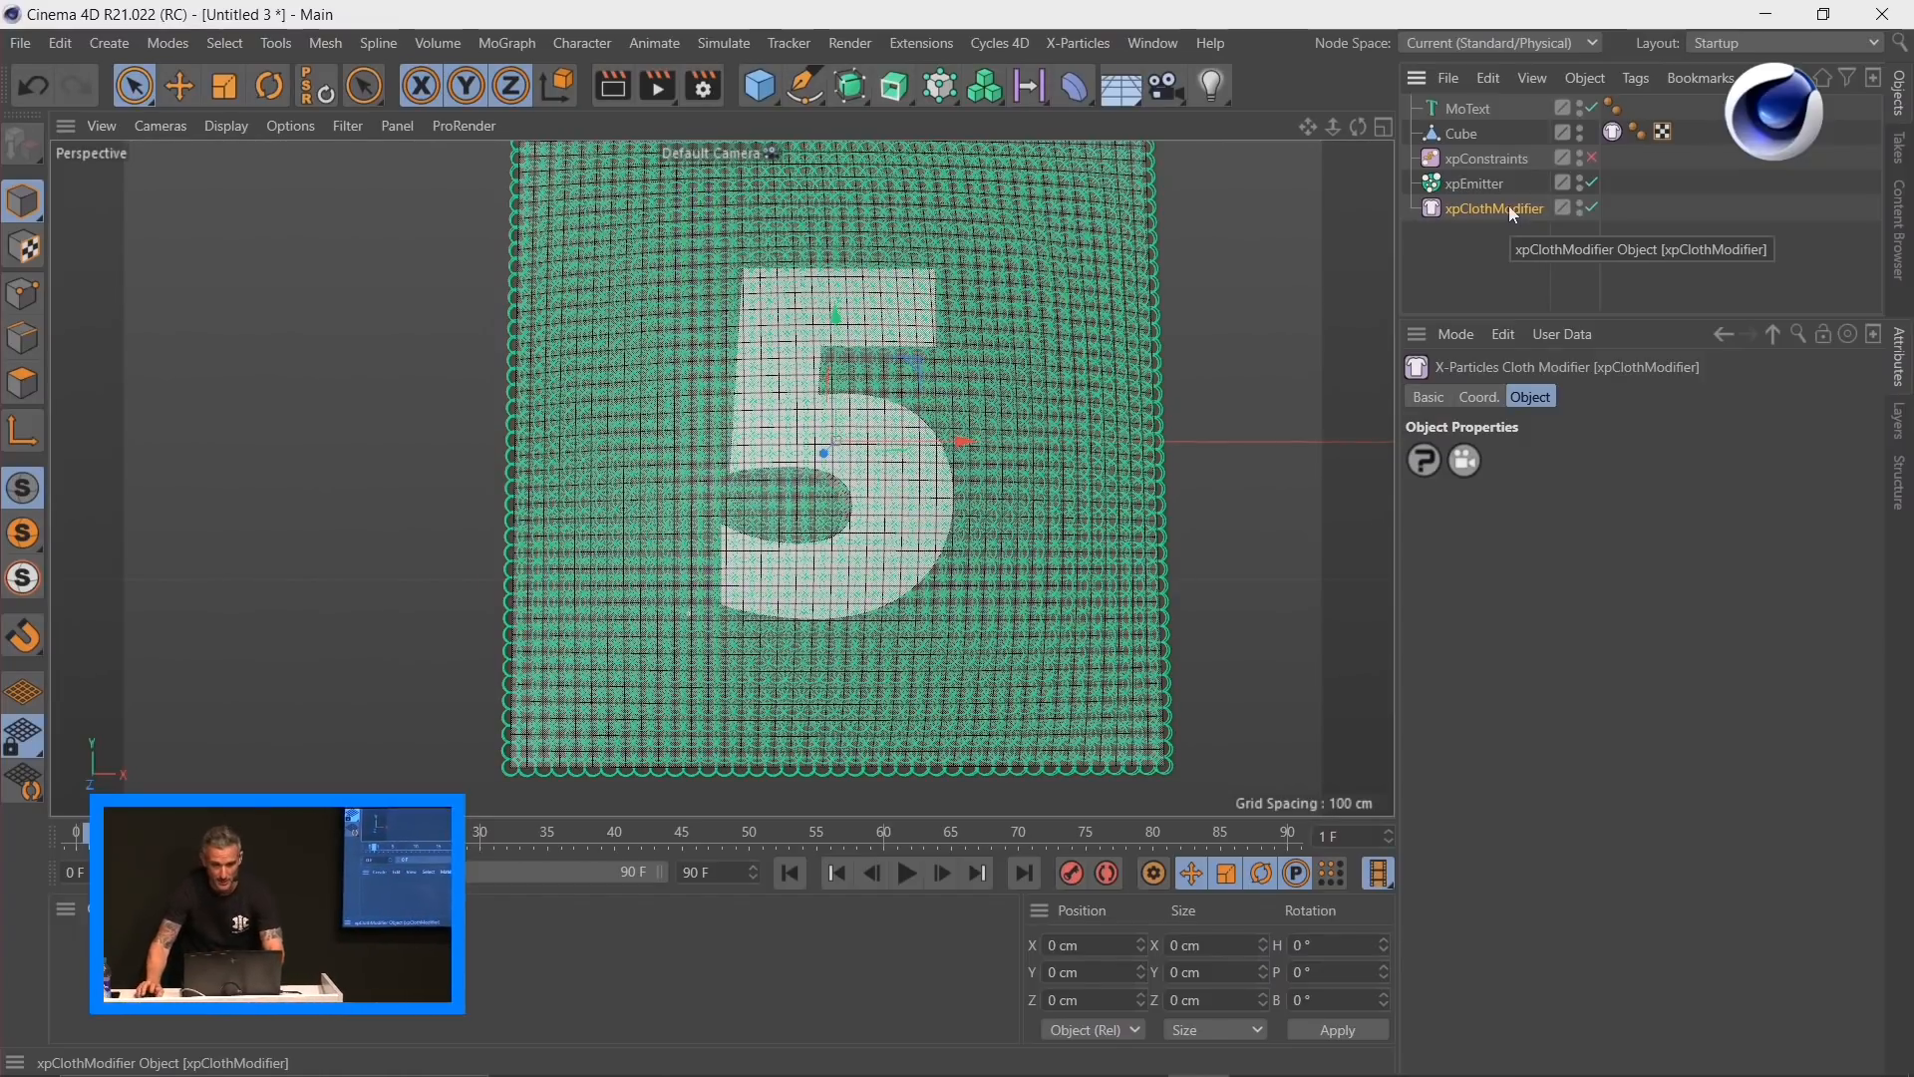
Step: Add an xpTurbulence motion modifier to the scene
{"action": "scroll", "coordinate": [1280, 429], "scroll_direction": "down", "scroll_amount": 3}
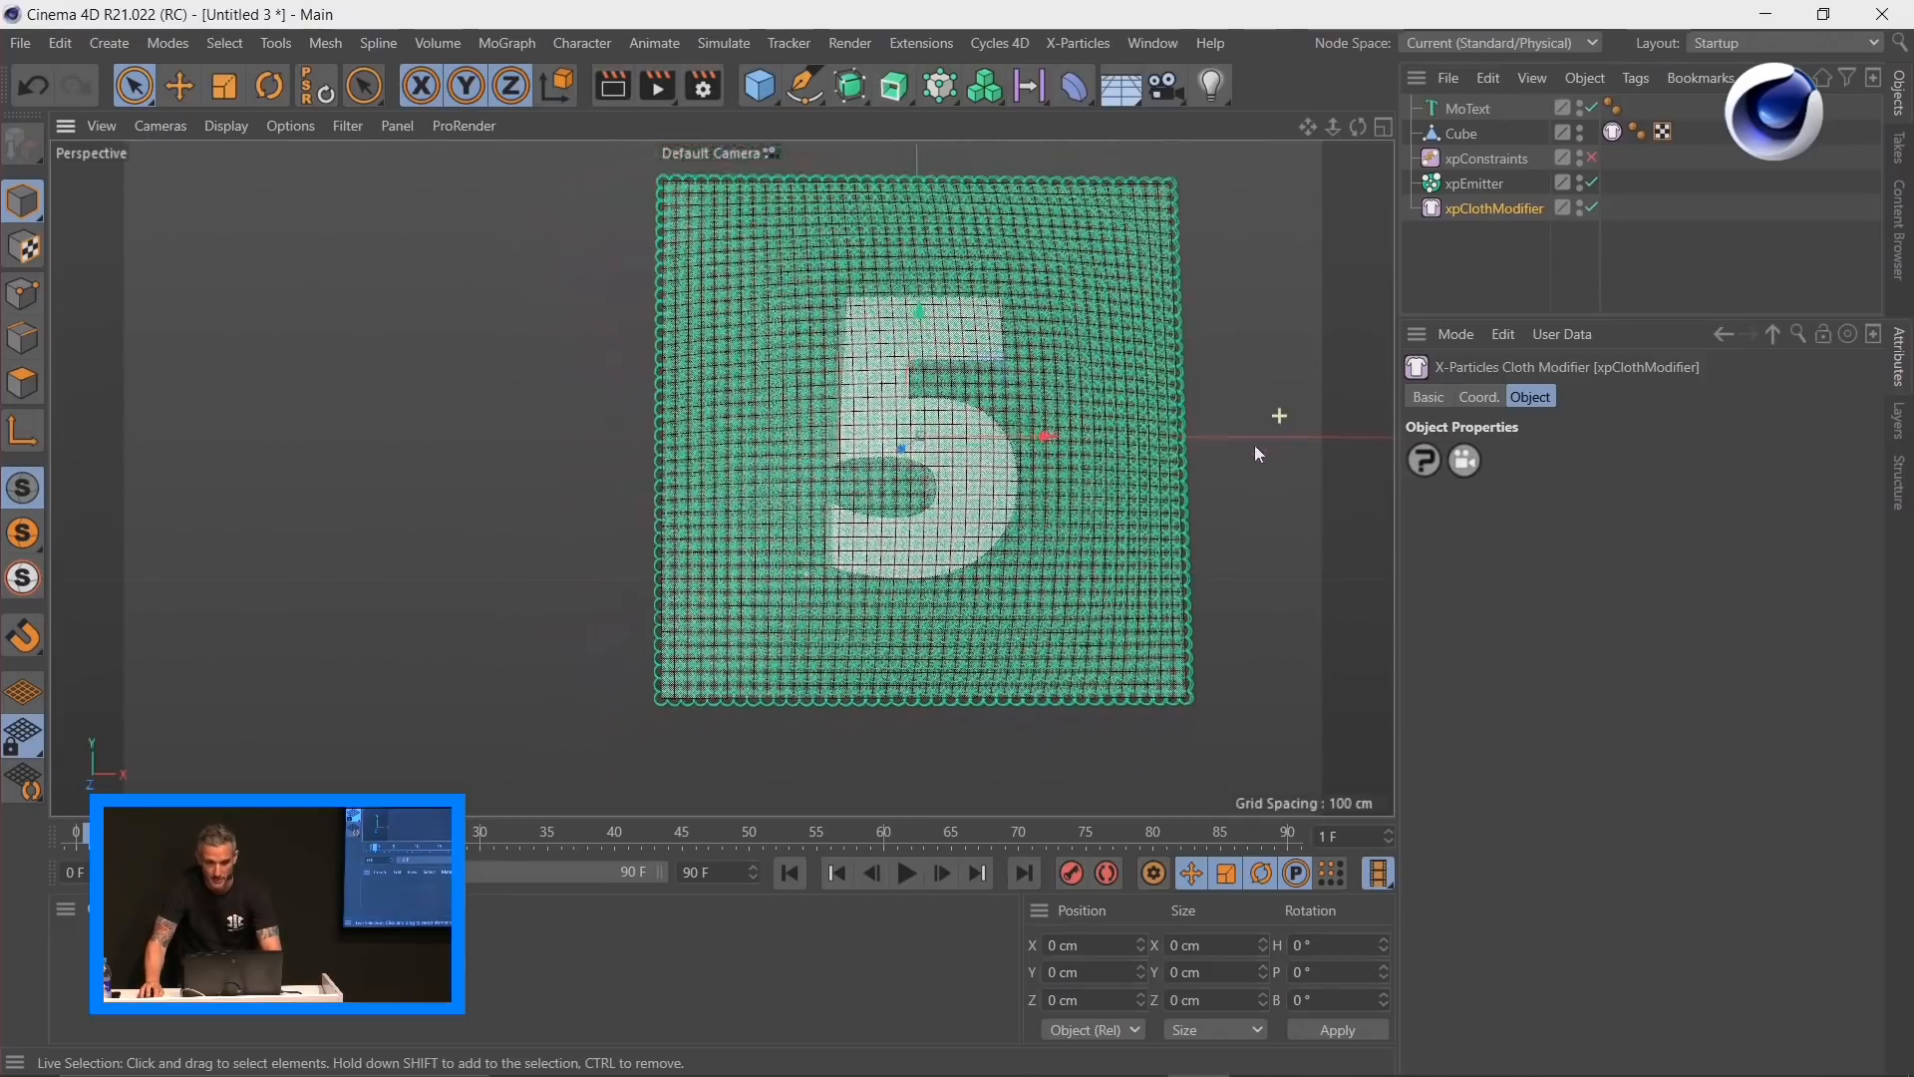
{"action": "middle_click_drag", "start_coordinate": [395, 390], "coordinate": [249, 436]}
{"action": "scroll", "coordinate": [1096, 394], "scroll_direction": "down", "scroll_amount": 2}
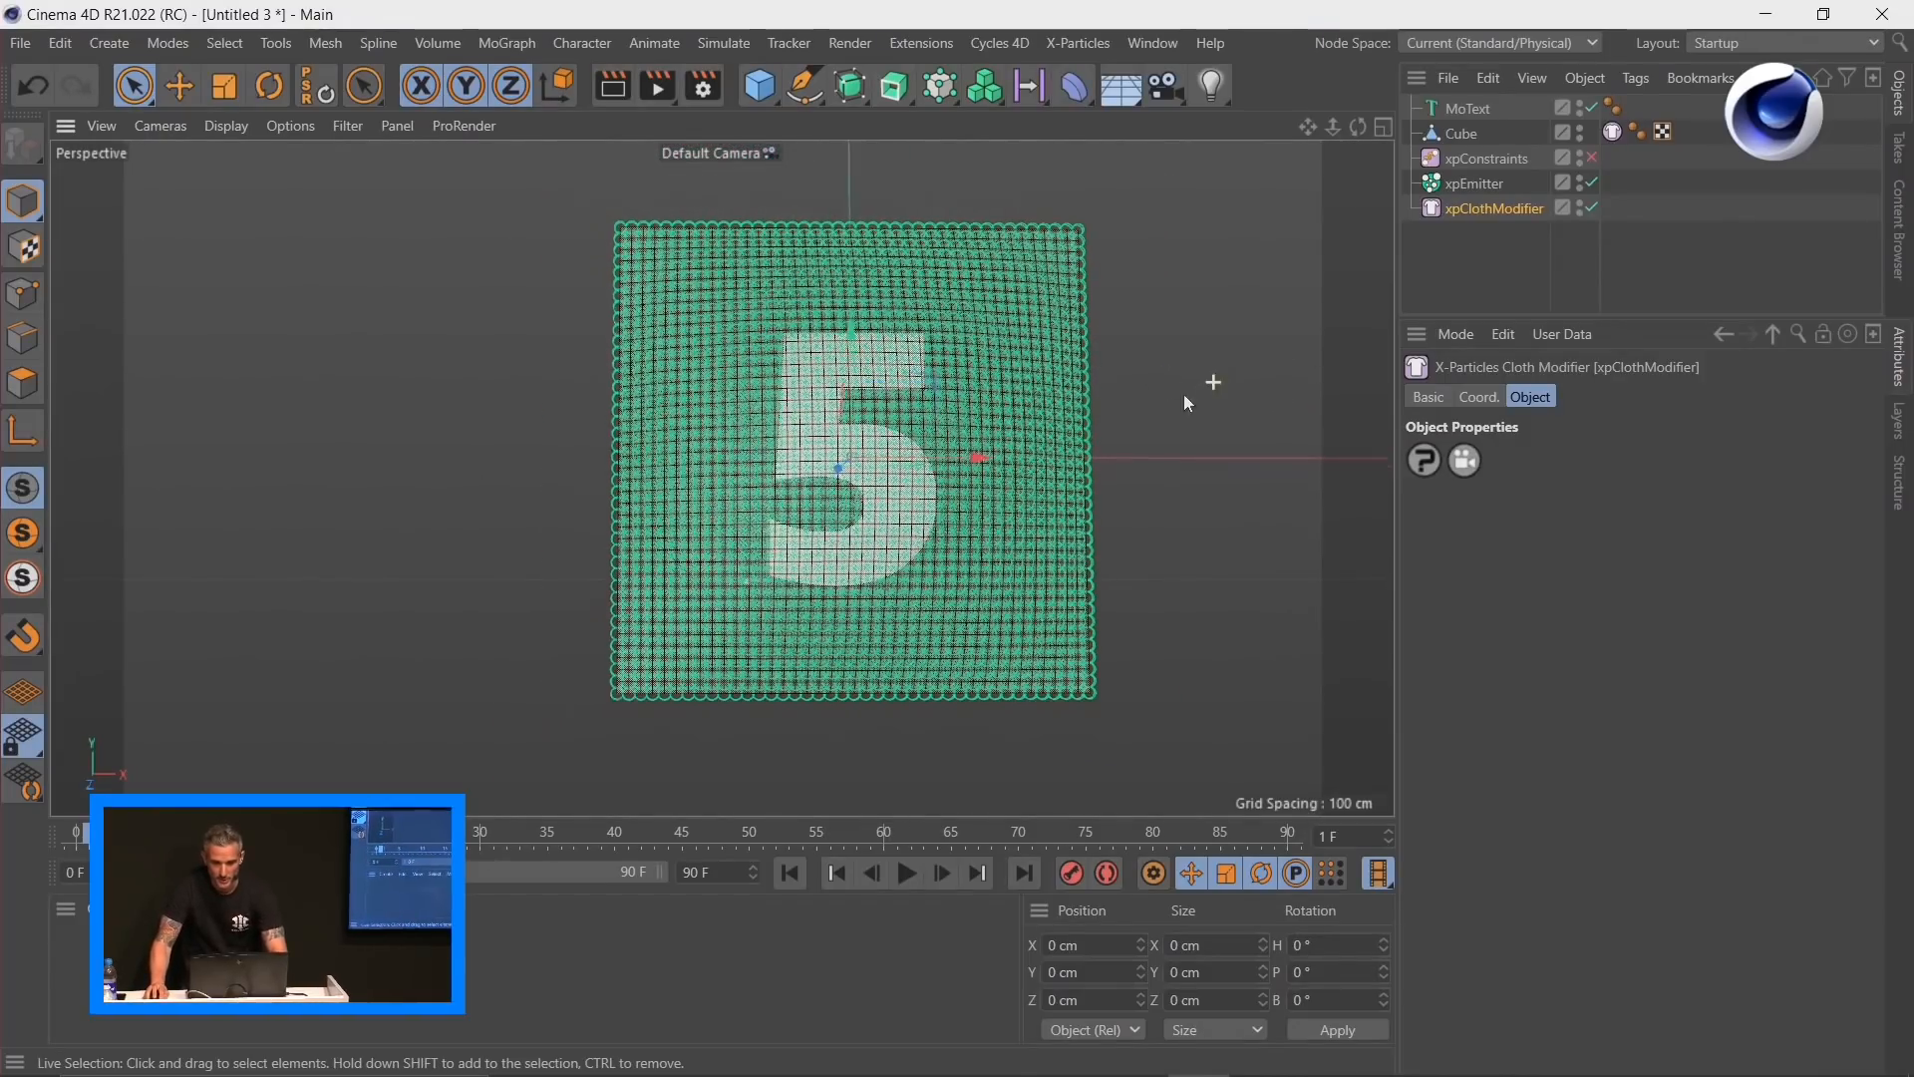
{"action": "left_click", "coordinate": [1078, 43]}
{"action": "mouse_move", "coordinate": [1121, 369]}
{"action": "mouse_move", "coordinate": [1240, 405]}
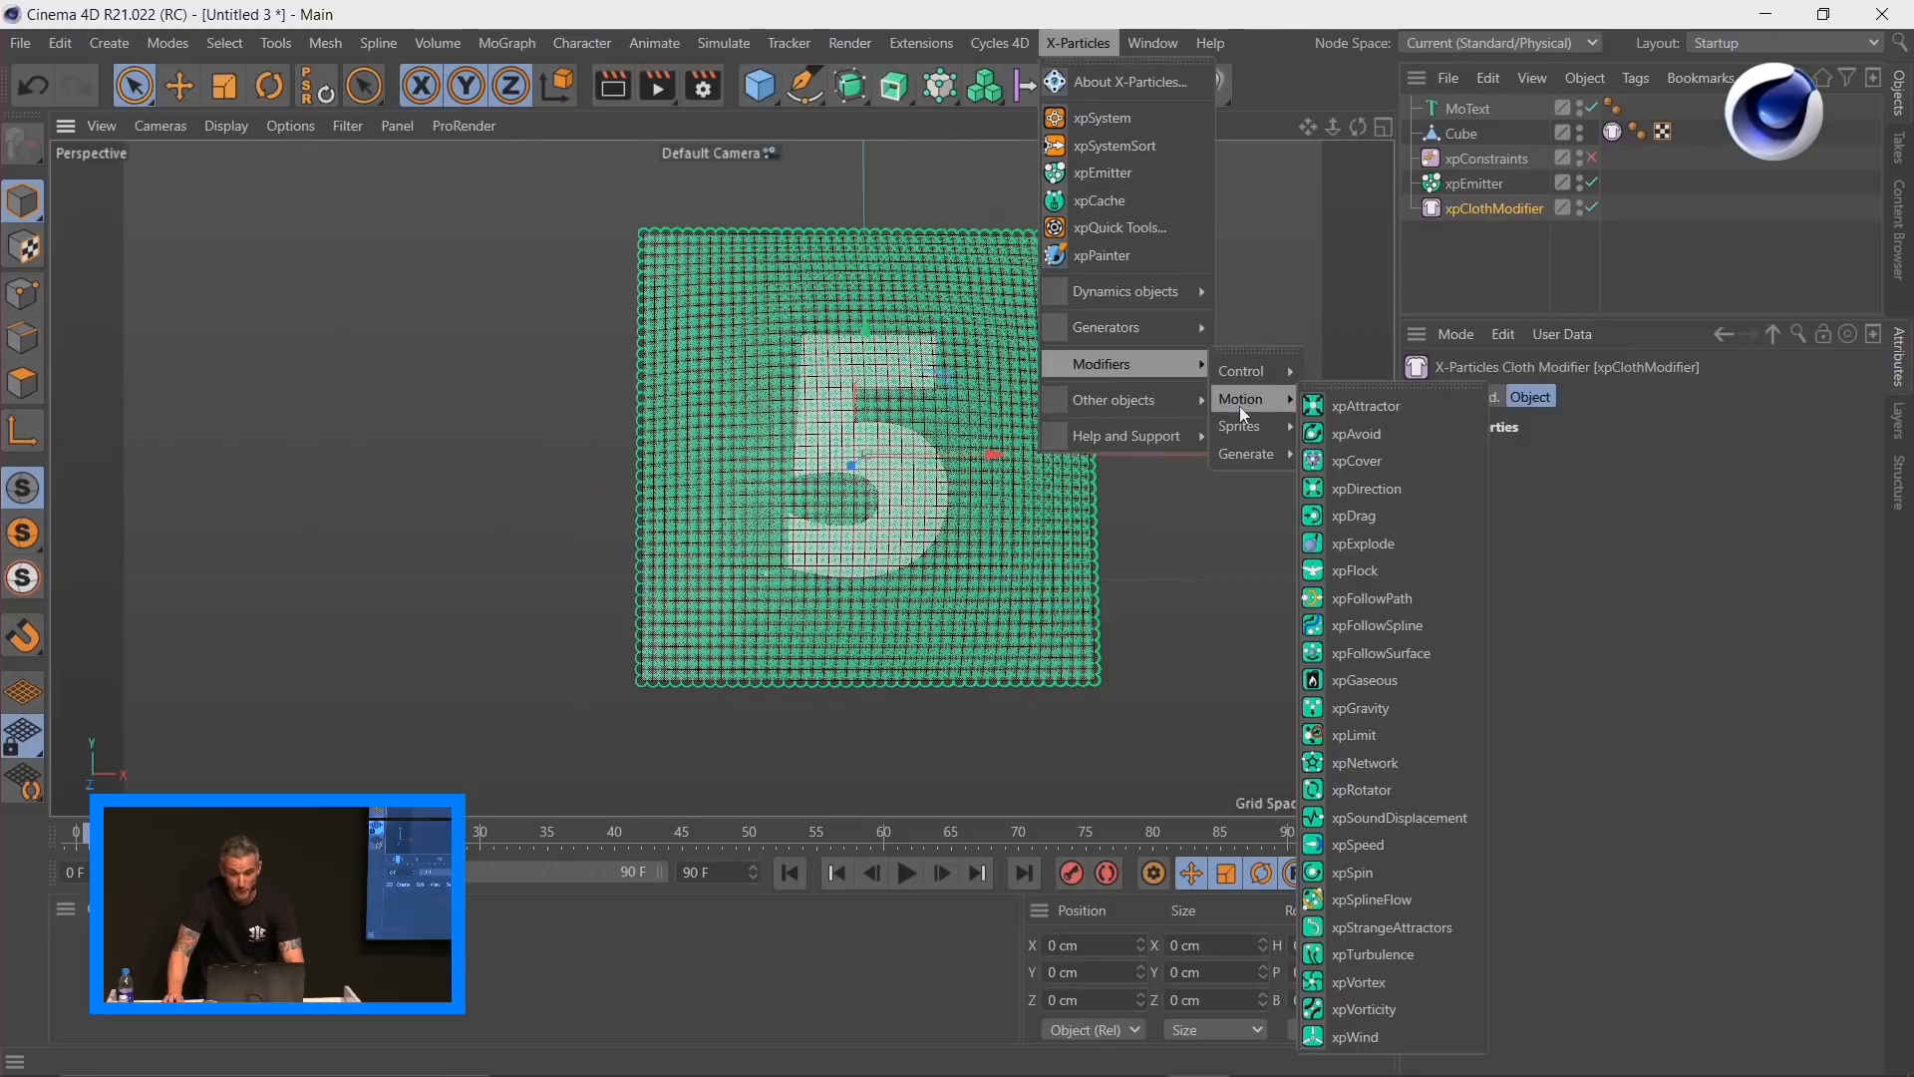
{"action": "left_click", "coordinate": [1367, 930]}
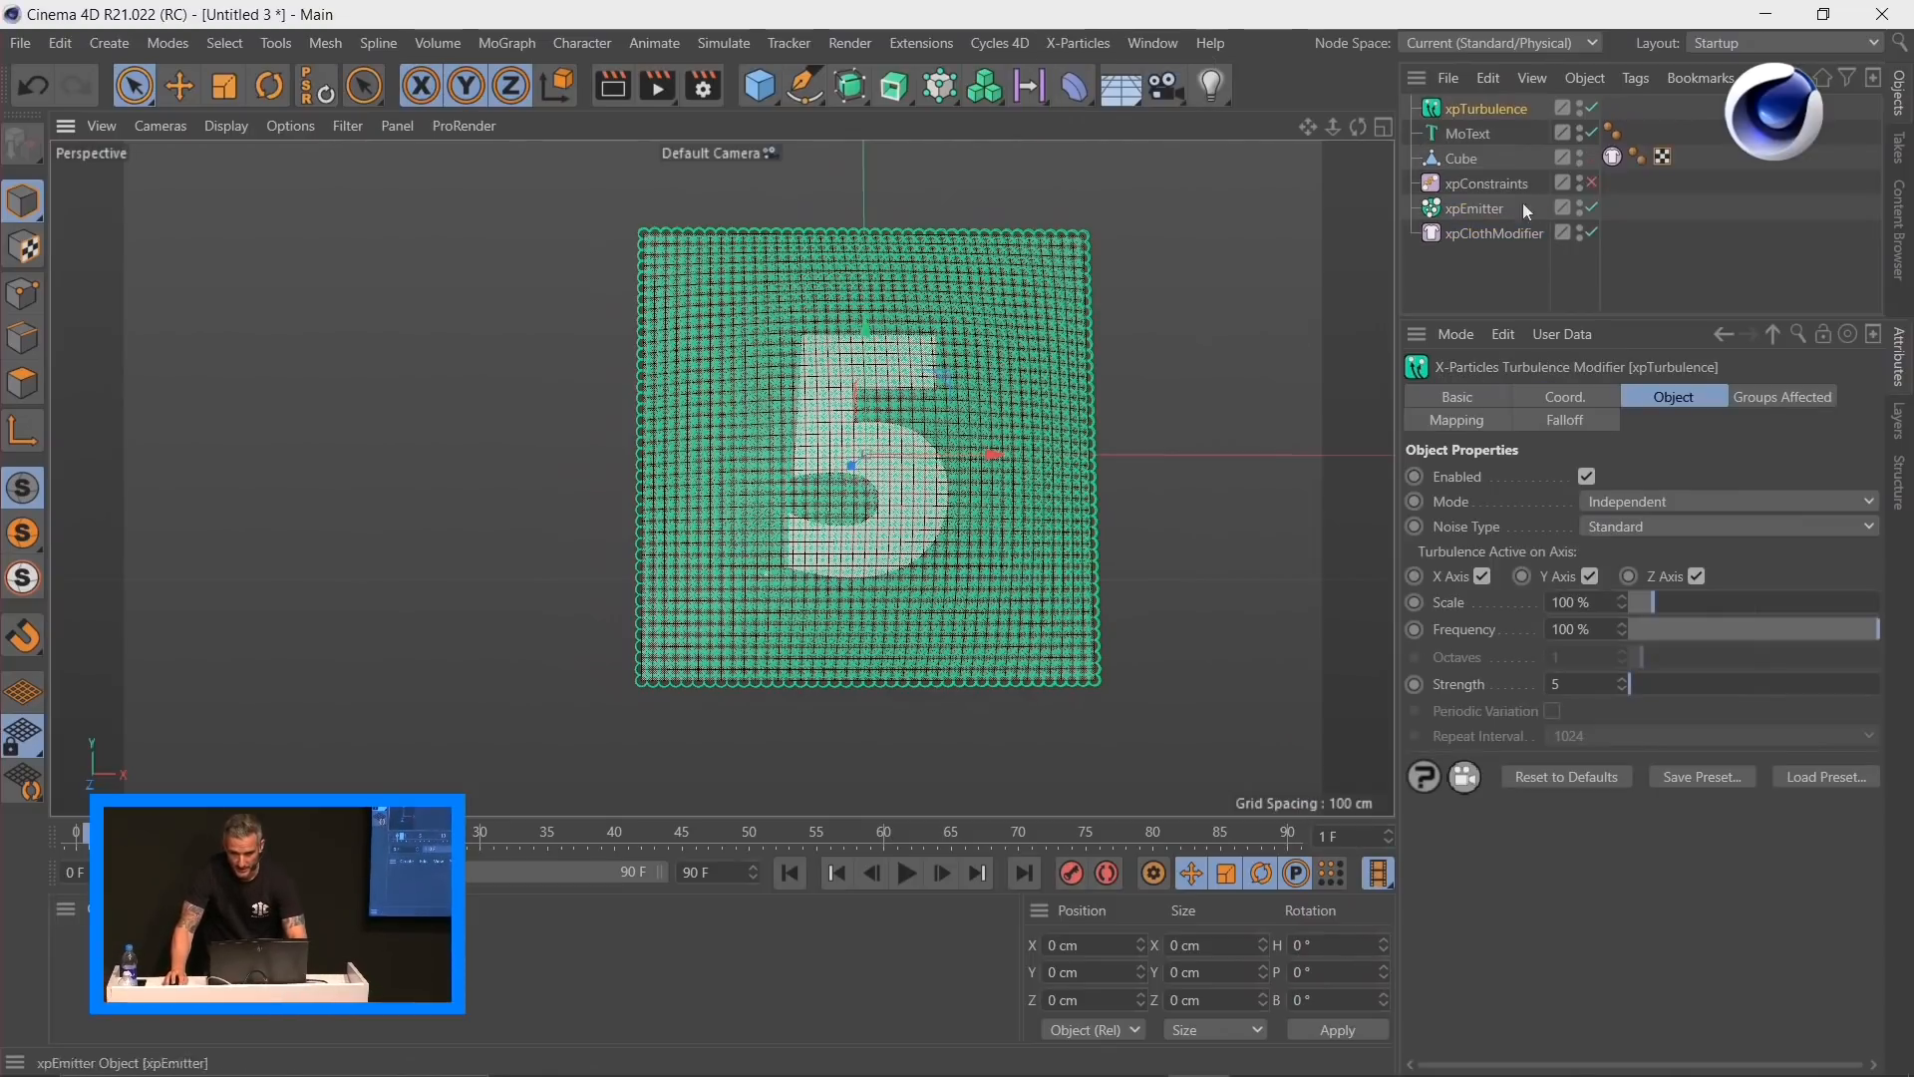
Step: Set the turbulence scale to 47% and strength to 62, and play the cloth simulation from the start
{"action": "left_click_drag", "start_coordinate": [1649, 607], "coordinate": [1642, 606]}
{"action": "left_click", "coordinate": [1645, 684]}
{"action": "left_click", "coordinate": [827, 875]}
{"action": "left_click", "coordinate": [905, 873]}
{"action": "middle_click_drag", "start_coordinate": [963, 528], "coordinate": [812, 177], "text": "alt"}
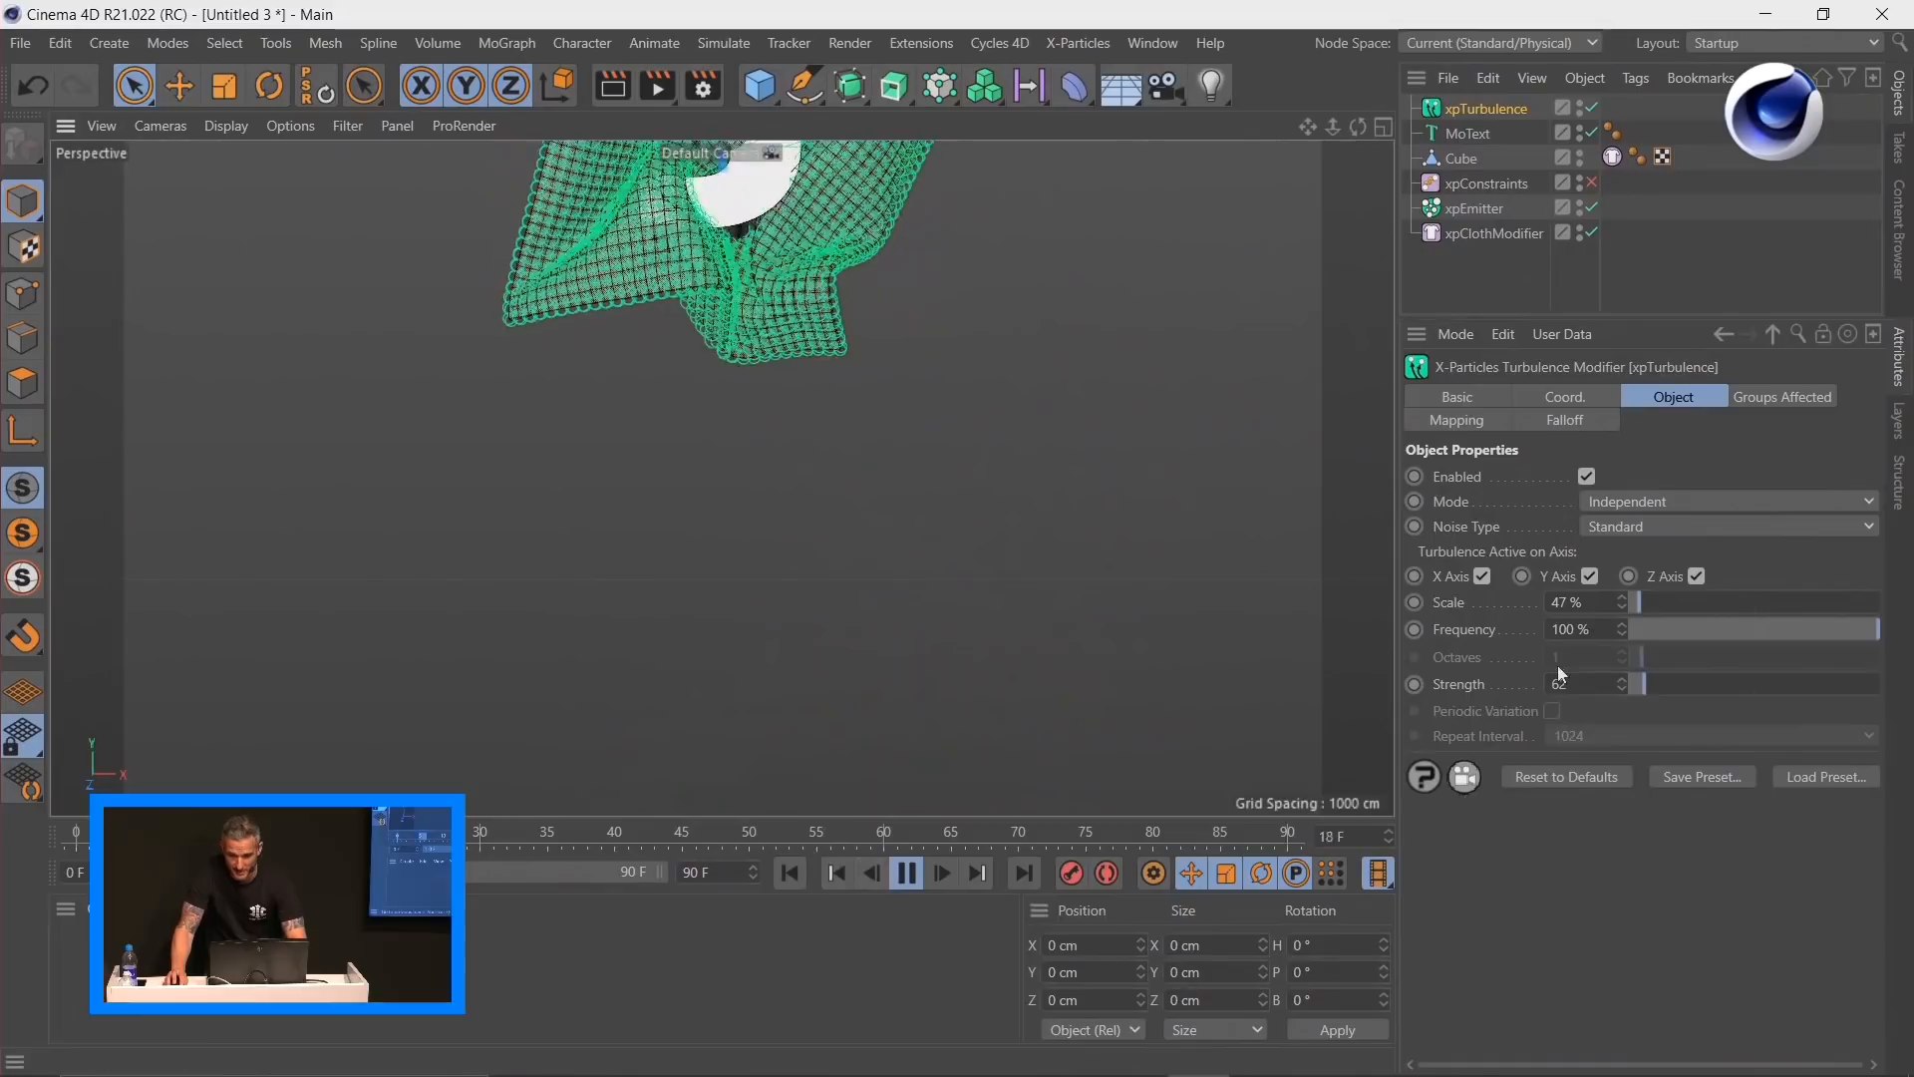
Step: Adjust the turbulence to a scale of 62% and a strength of 22 during playback, and hide the xpEmitter in the viewport
{"action": "left_click", "coordinate": [1637, 602]}
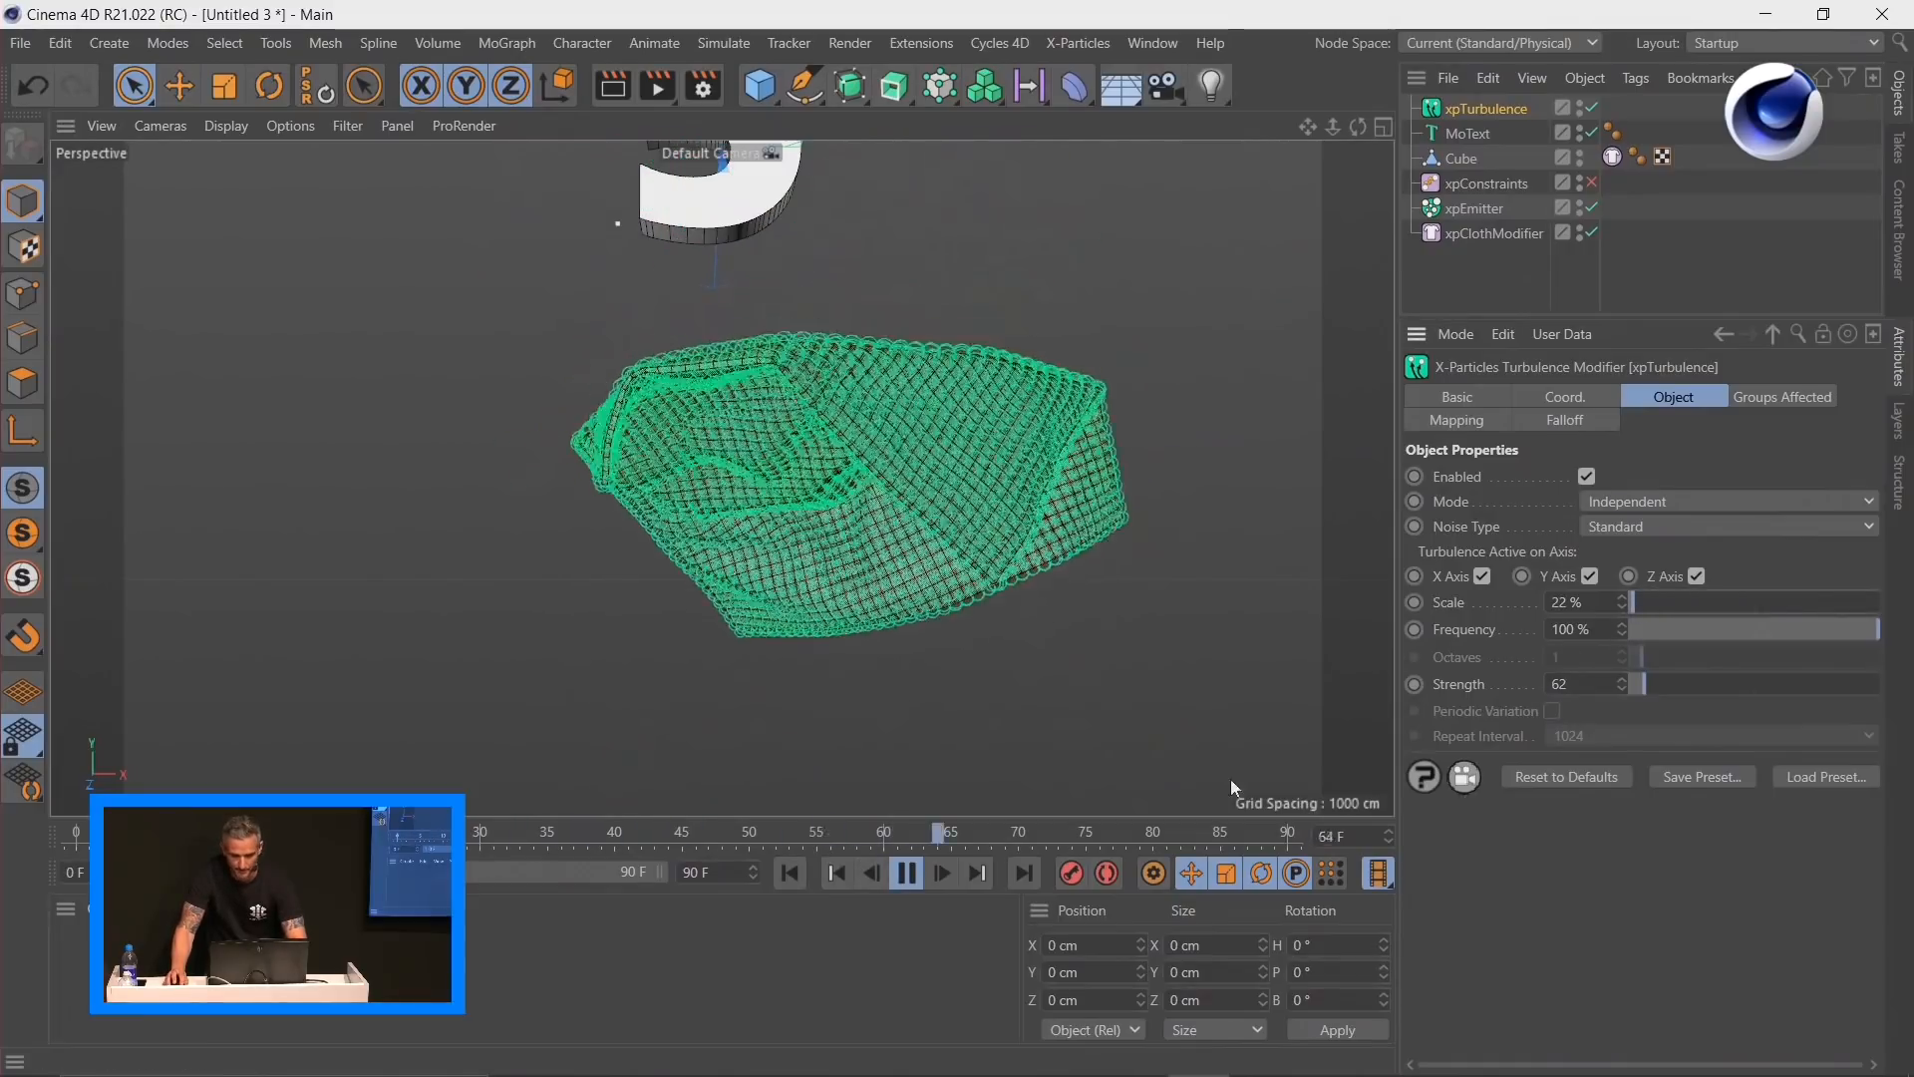
{"action": "left_click", "coordinate": [1633, 684]}
{"action": "left_click", "coordinate": [1644, 603]}
{"action": "middle_click_drag", "start_coordinate": [1067, 444], "coordinate": [1053, 670], "text": "alt"}
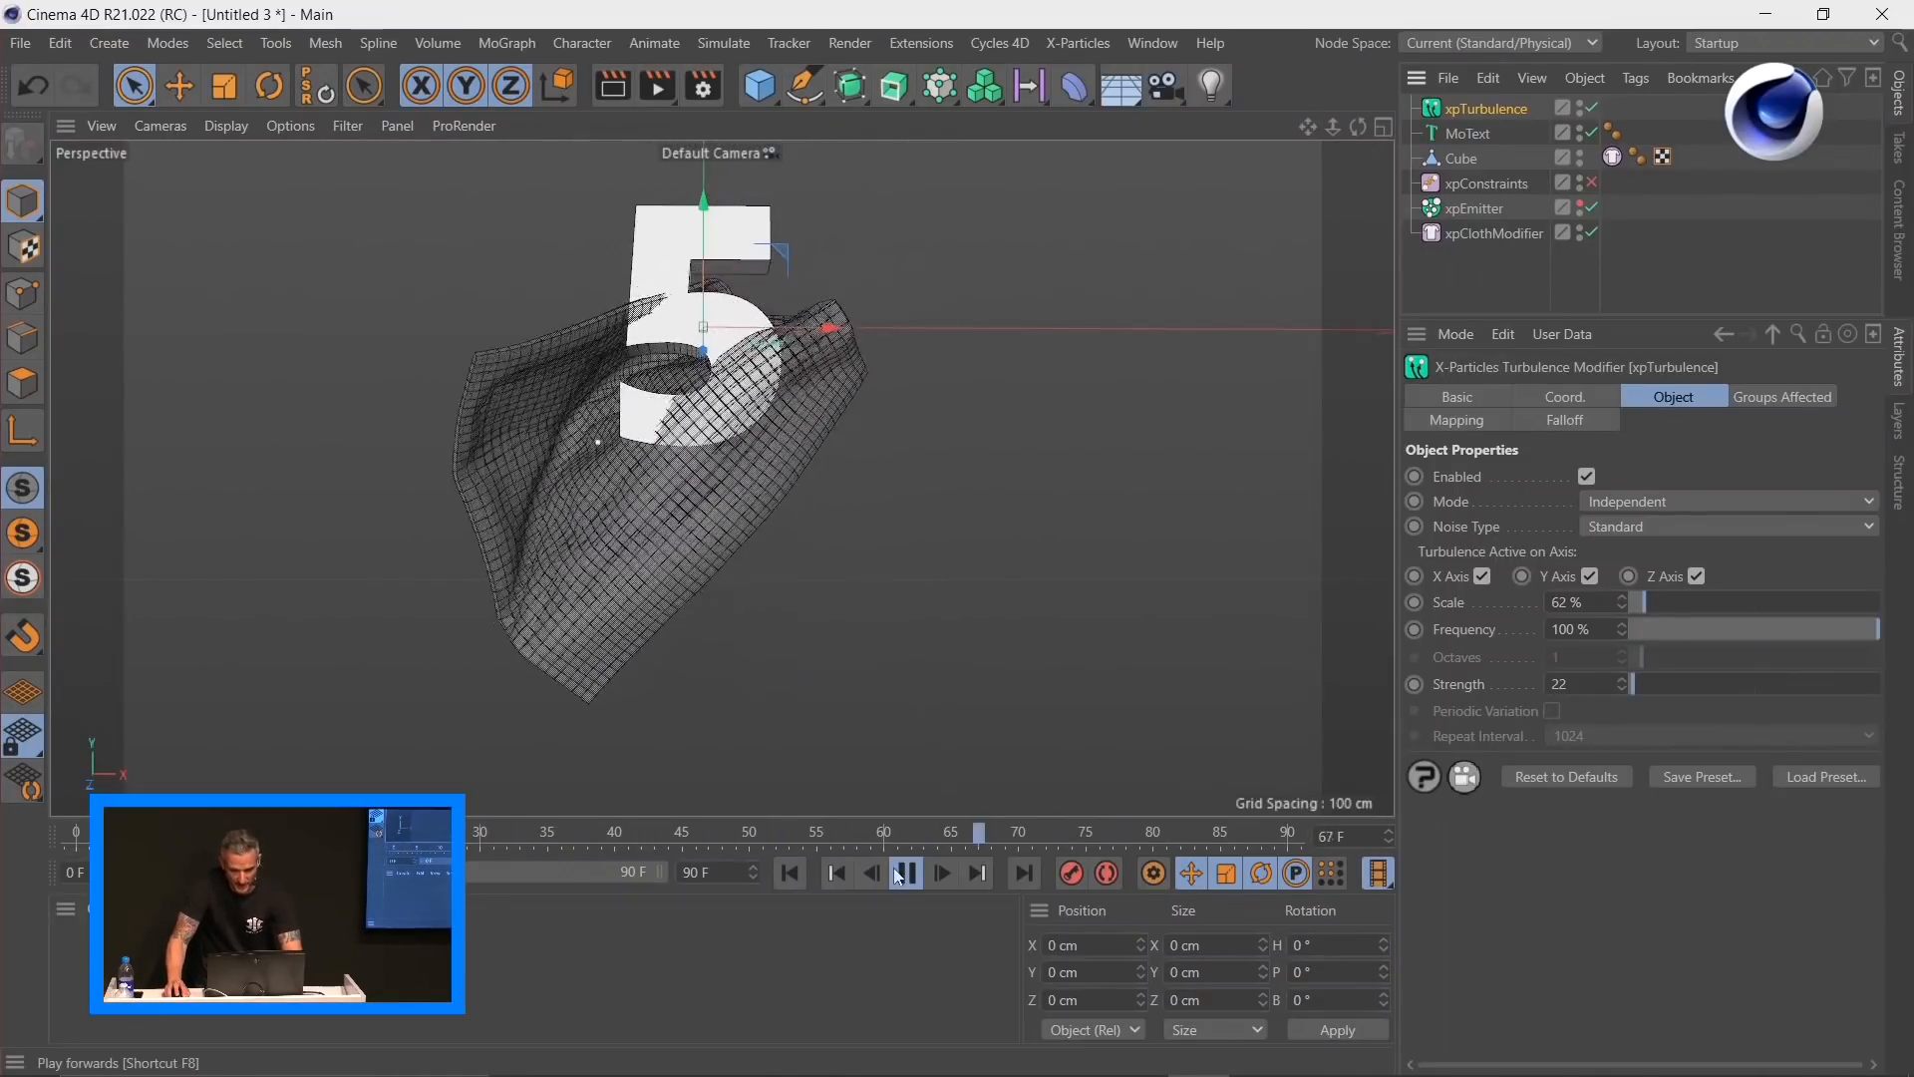
Step: Return the simulation to frame 0 and delete the xpTurbulence modifier
{"action": "left_click", "coordinate": [790, 873]}
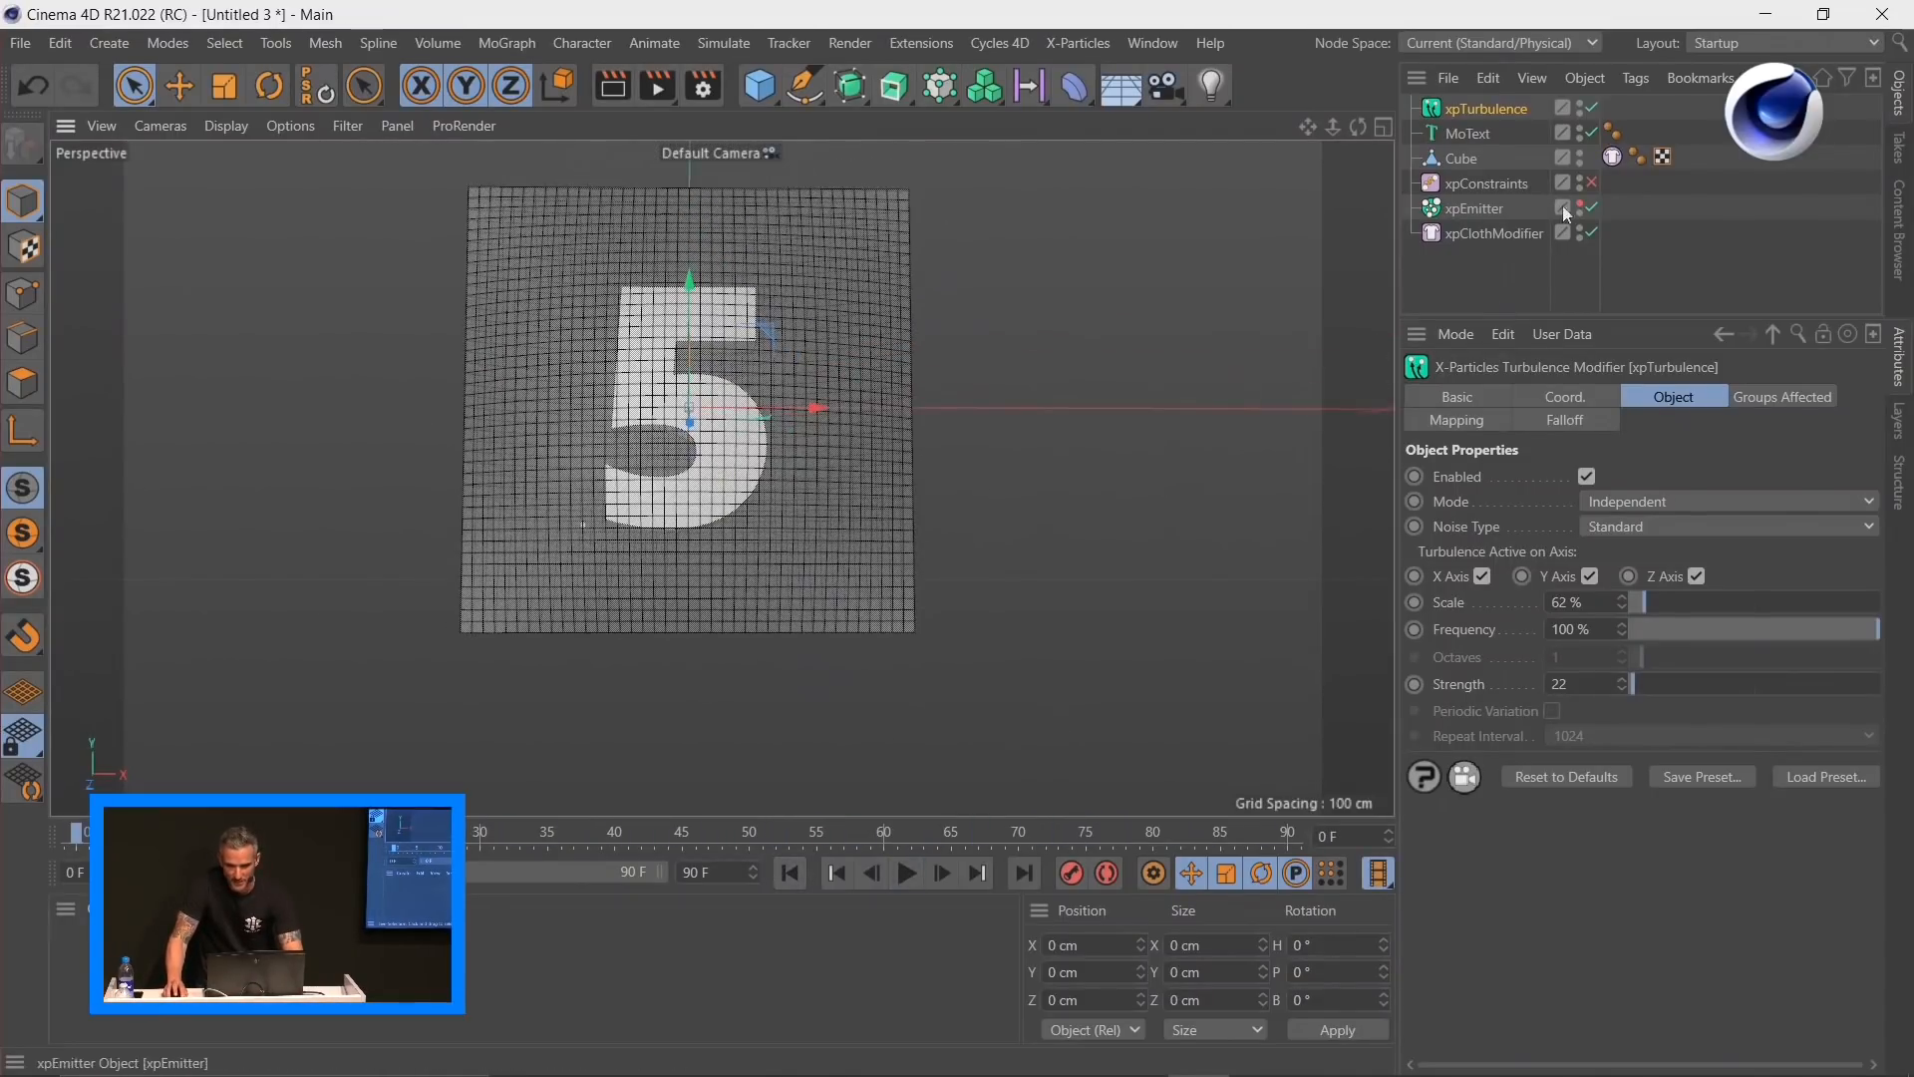
{"action": "key", "text": "Delete"}
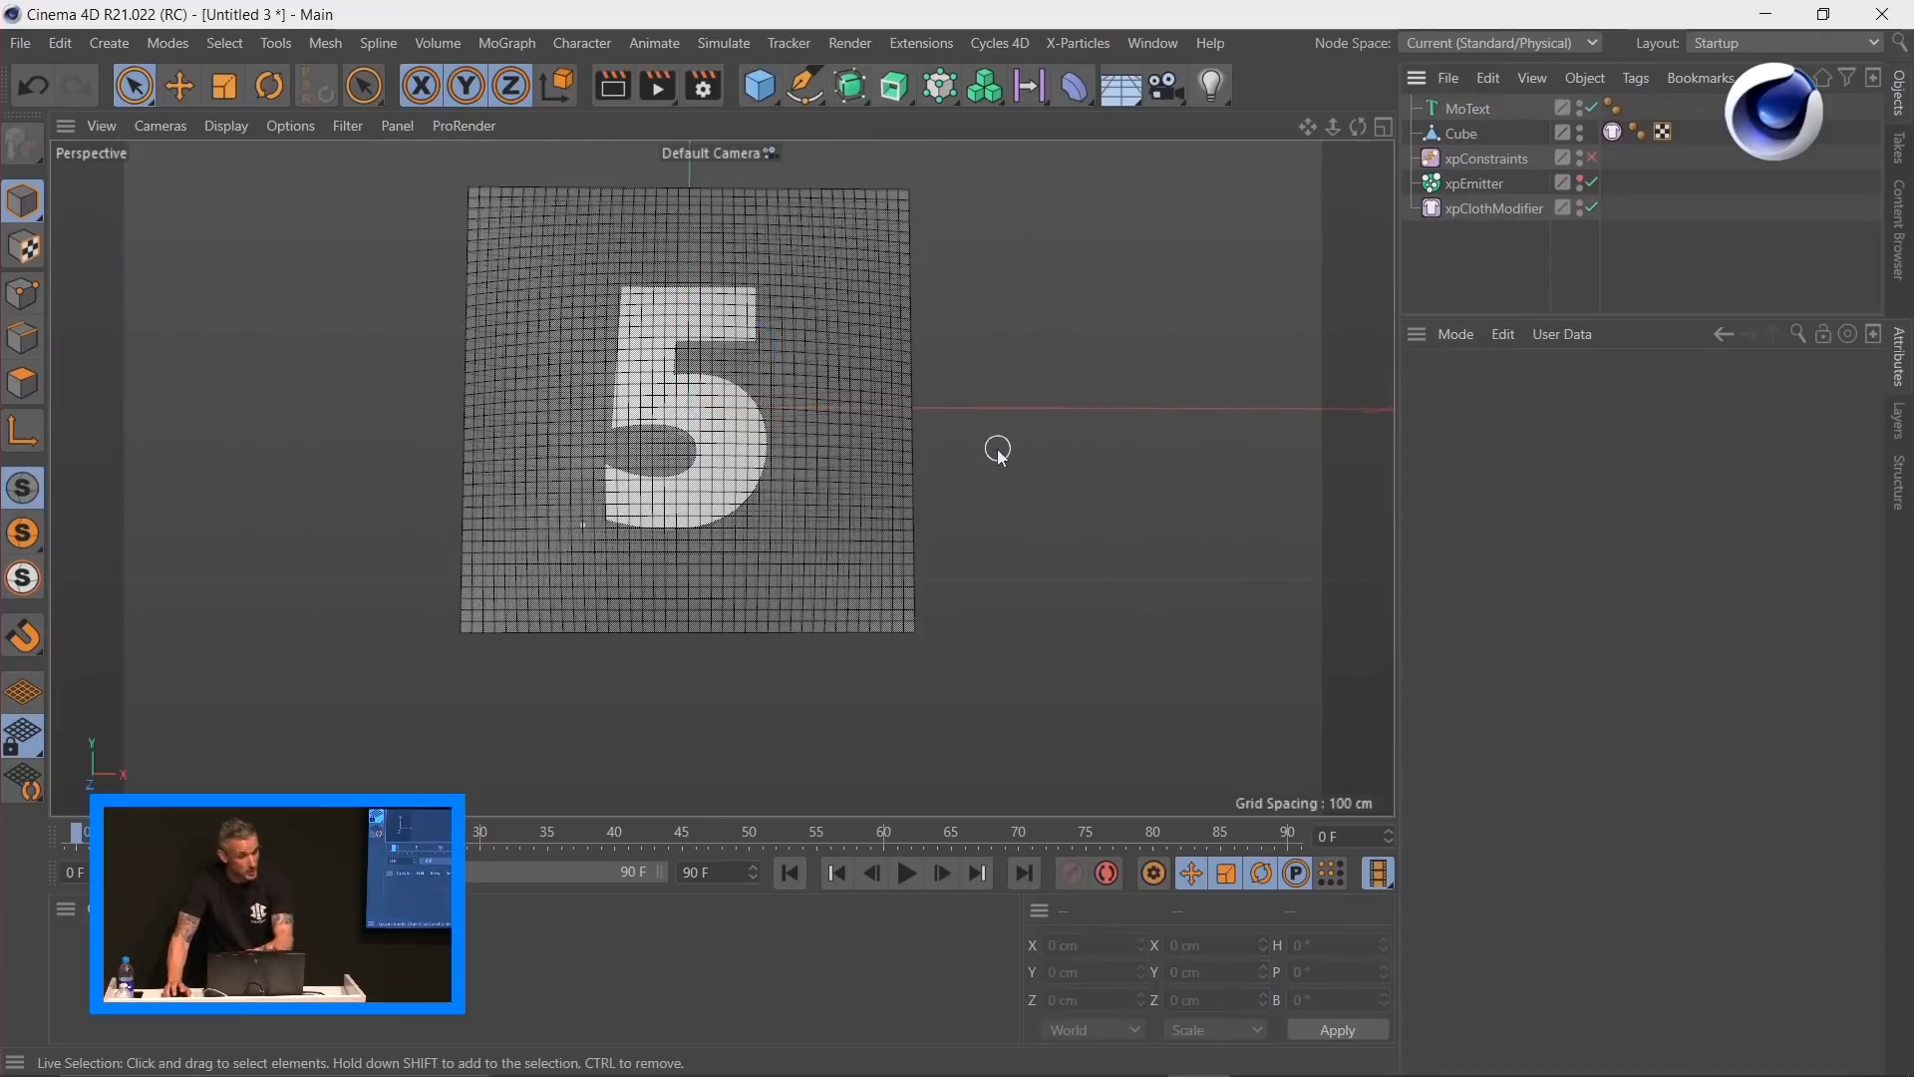
Step: Add an xpFlowField dynamics object around the pillow
{"action": "middle_click_drag", "start_coordinate": [874, 420], "coordinate": [878, 499], "text": "alt"}
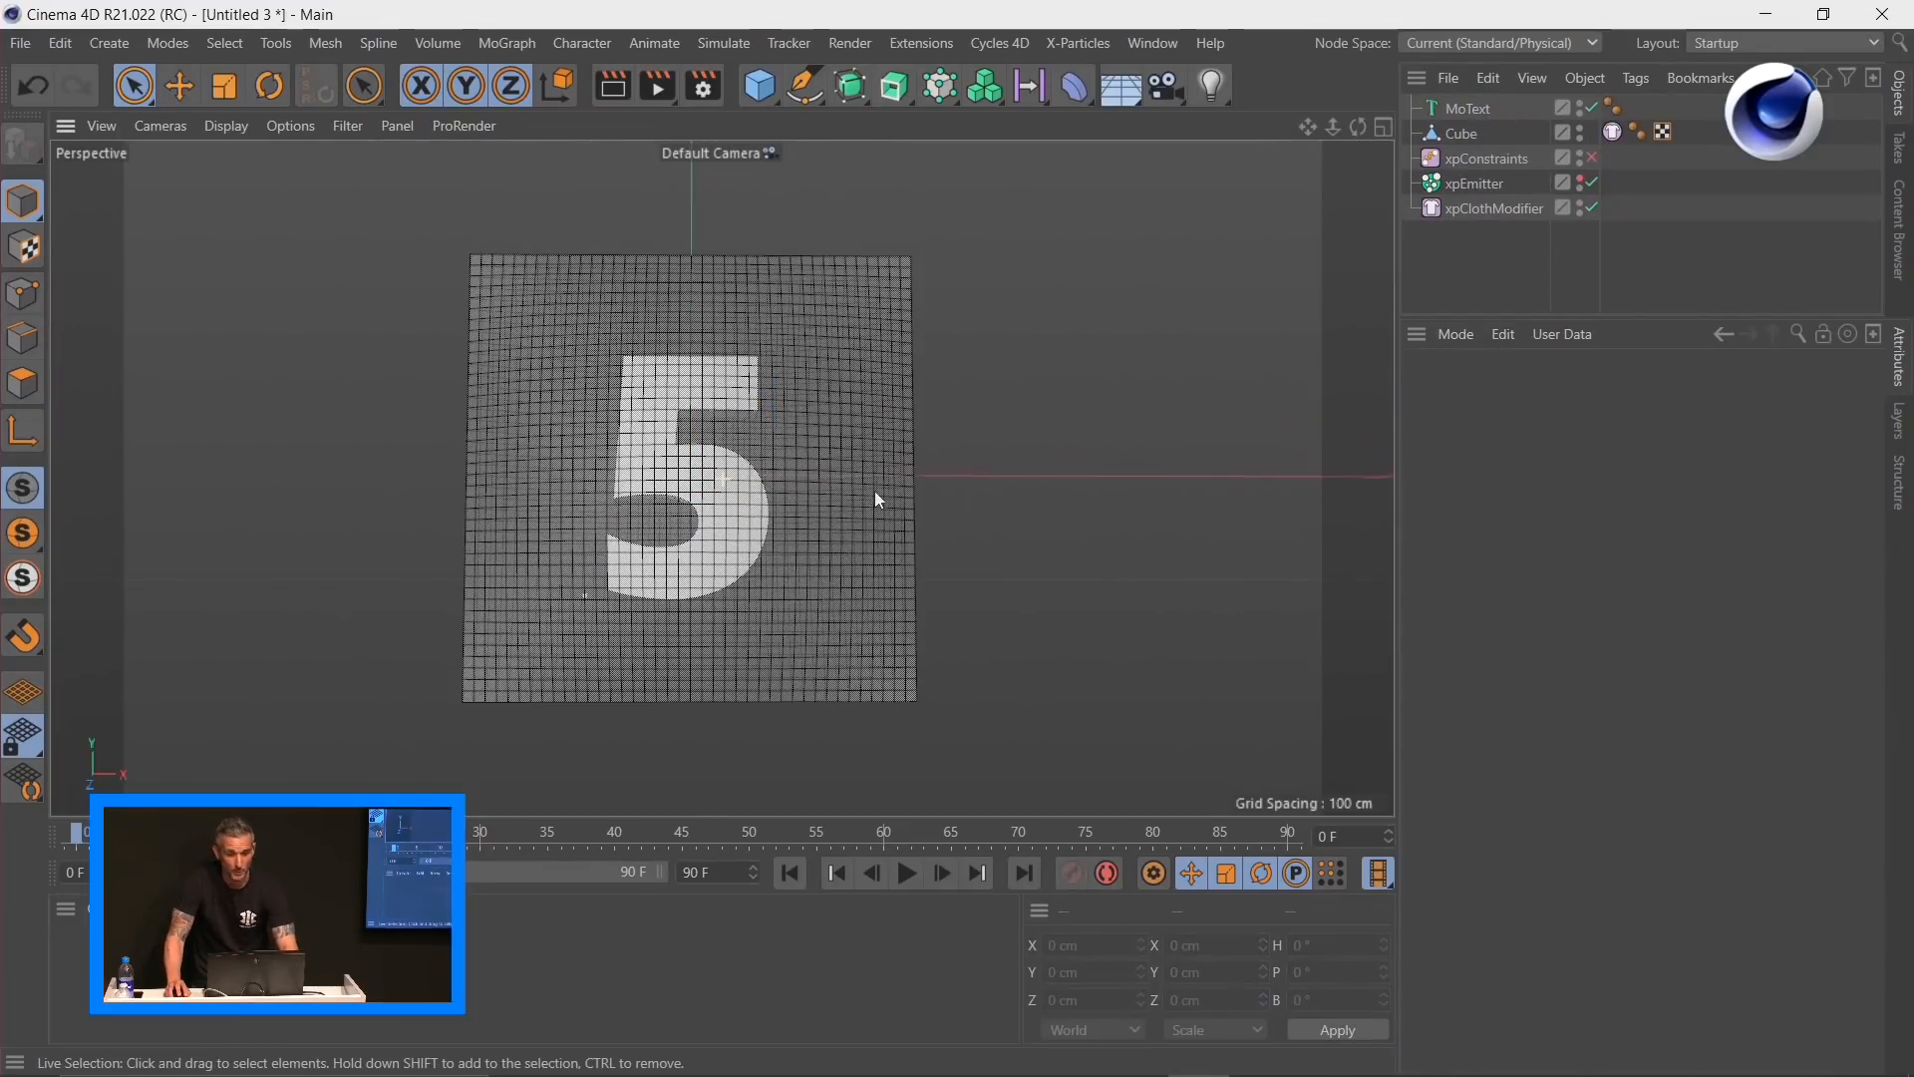
{"action": "scroll", "coordinate": [900, 414], "scroll_direction": "down", "scroll_amount": 3}
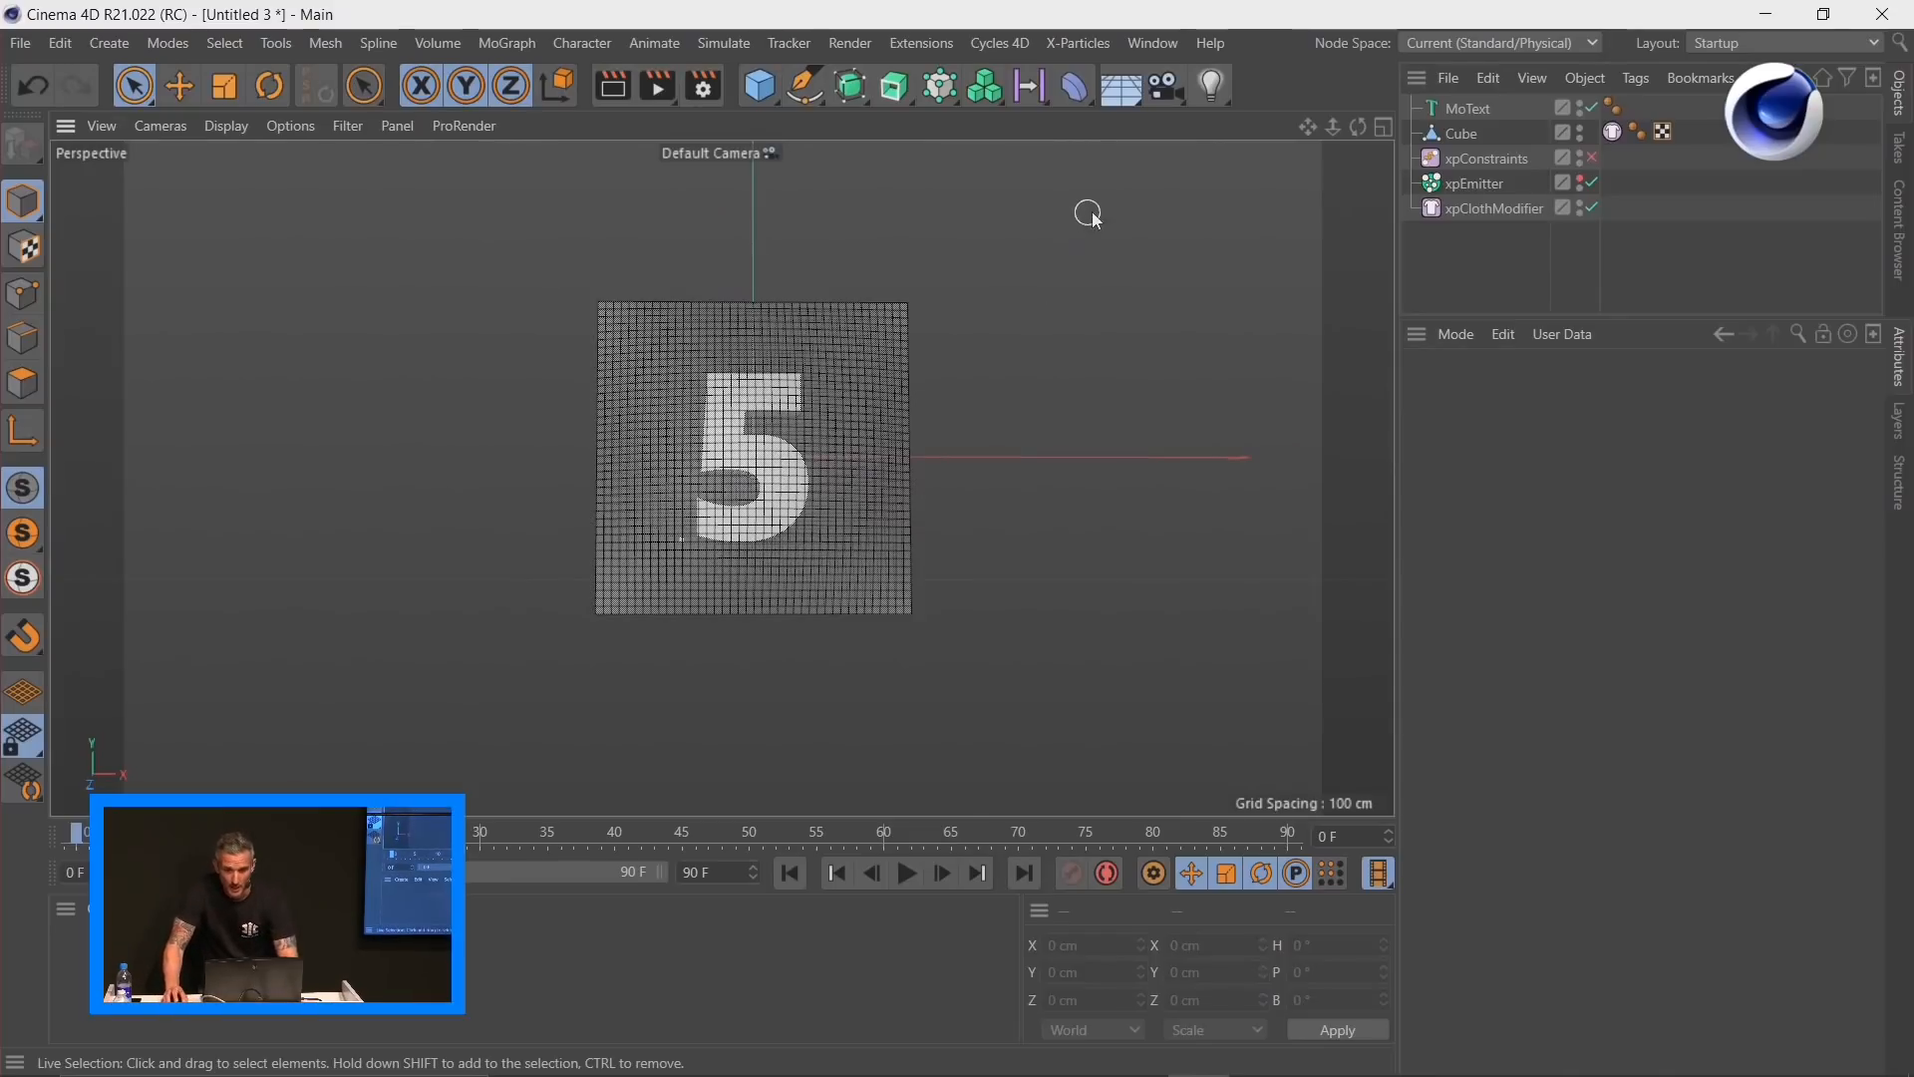
{"action": "left_click", "coordinate": [1075, 43]}
{"action": "mouse_move", "coordinate": [1114, 294]}
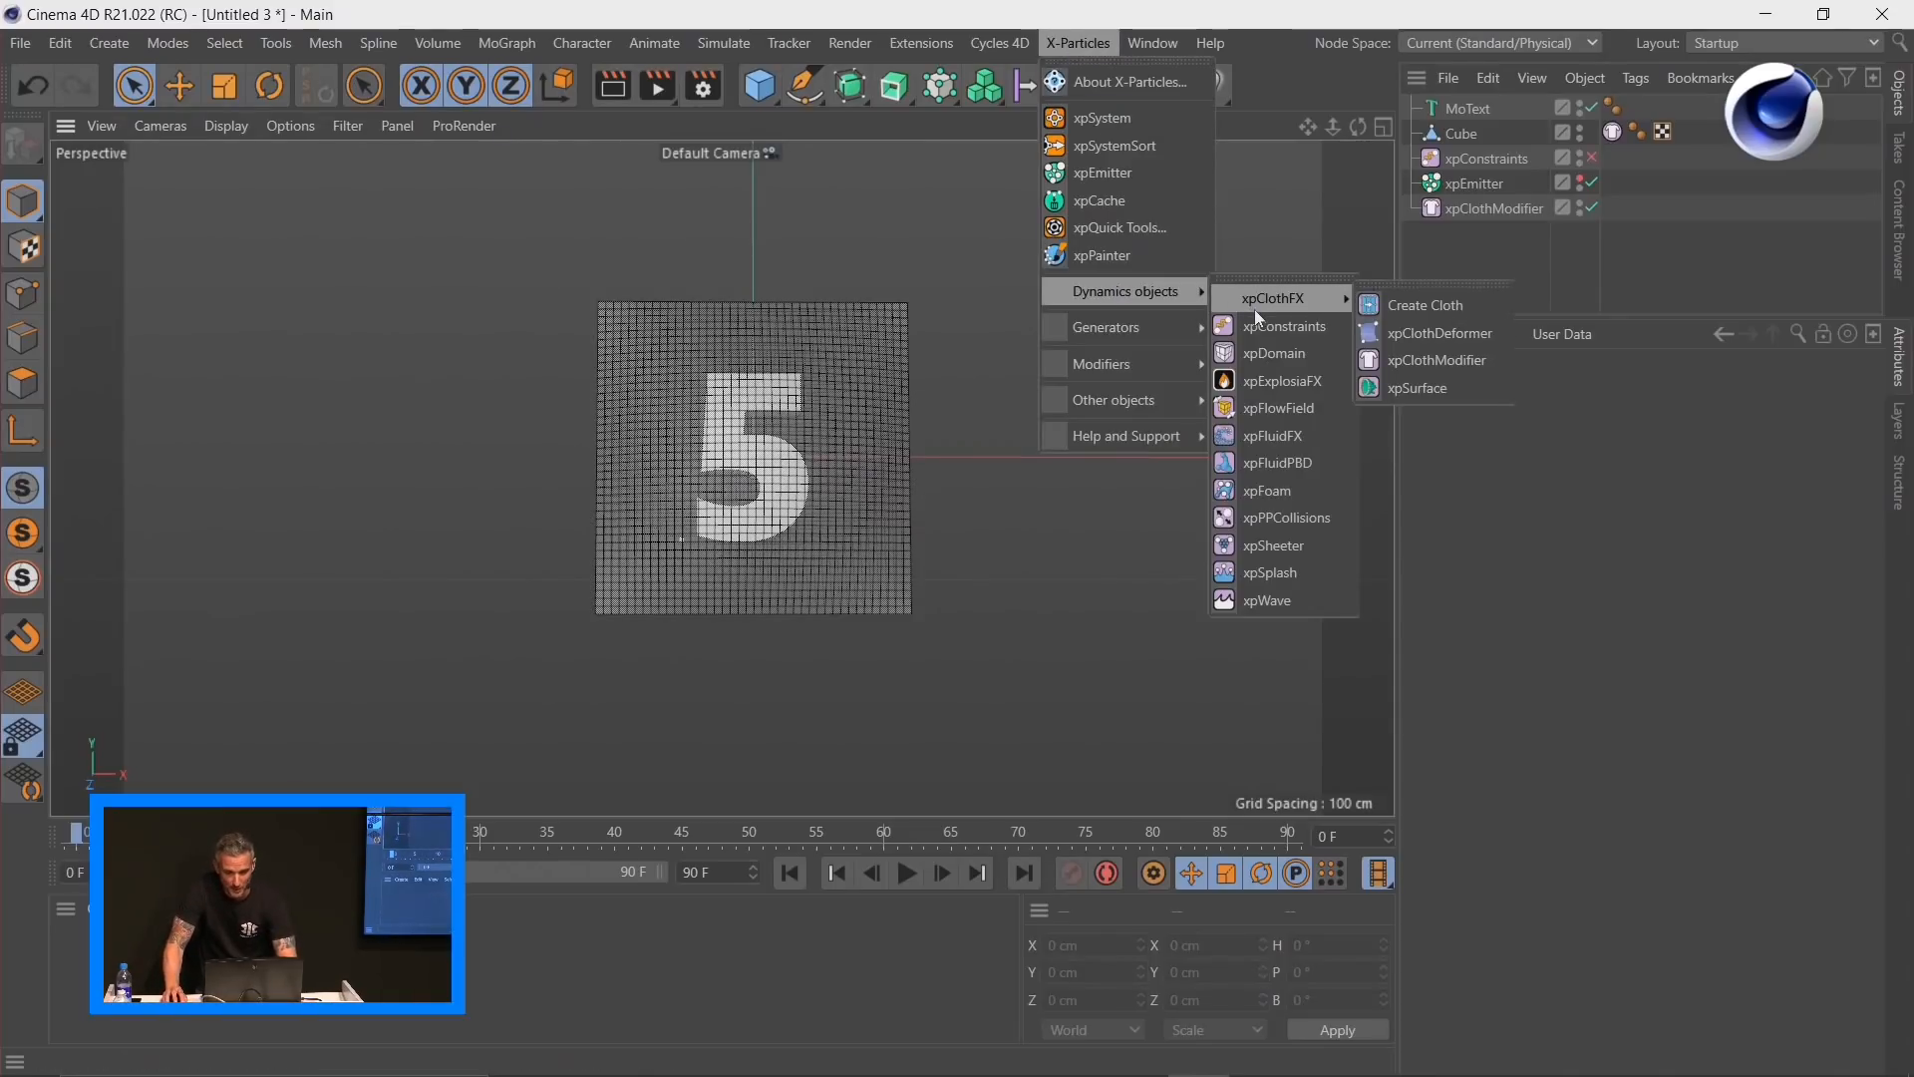
{"action": "left_click", "coordinate": [1283, 409]}
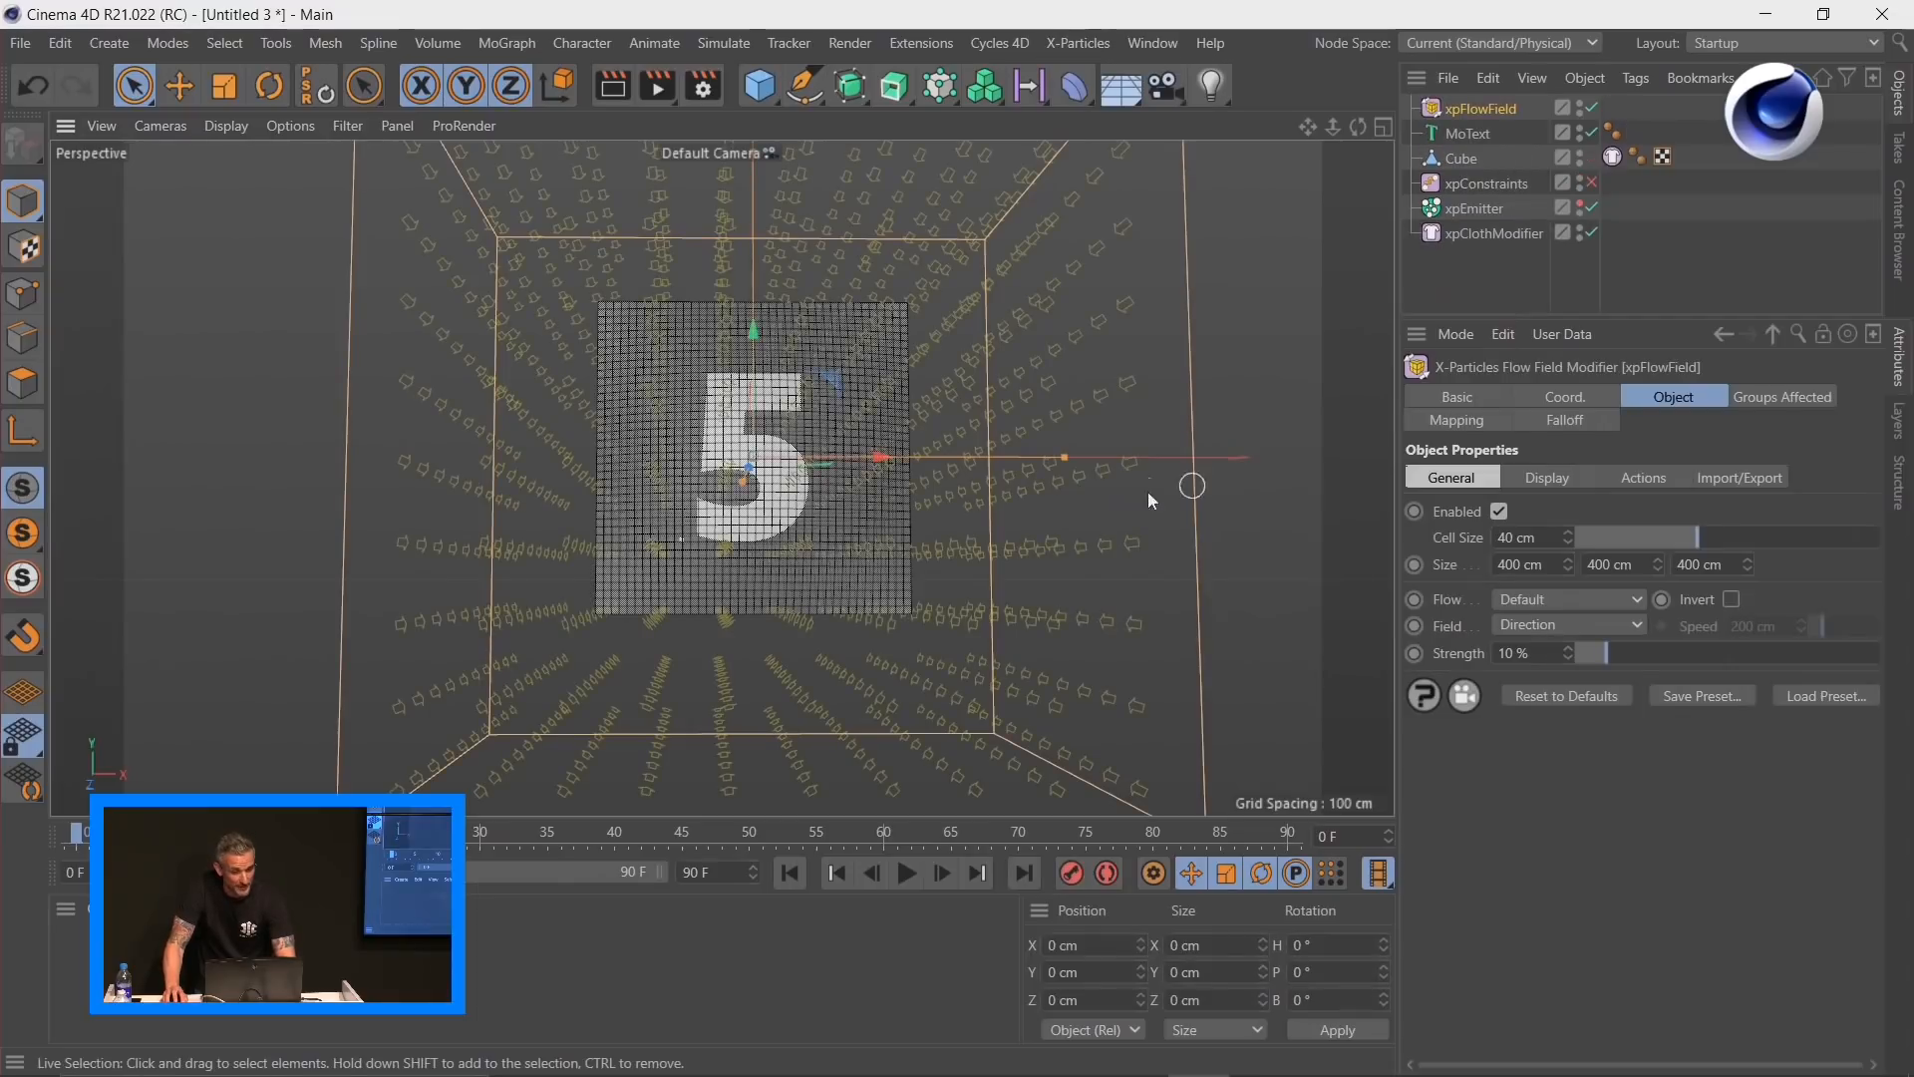
Step: Shrink the flow field's box around the pillow to about 316 cm in X and 204 cm in Z
{"action": "left_click_drag", "start_coordinate": [1219, 299], "coordinate": [1000, 445], "text": "alt"}
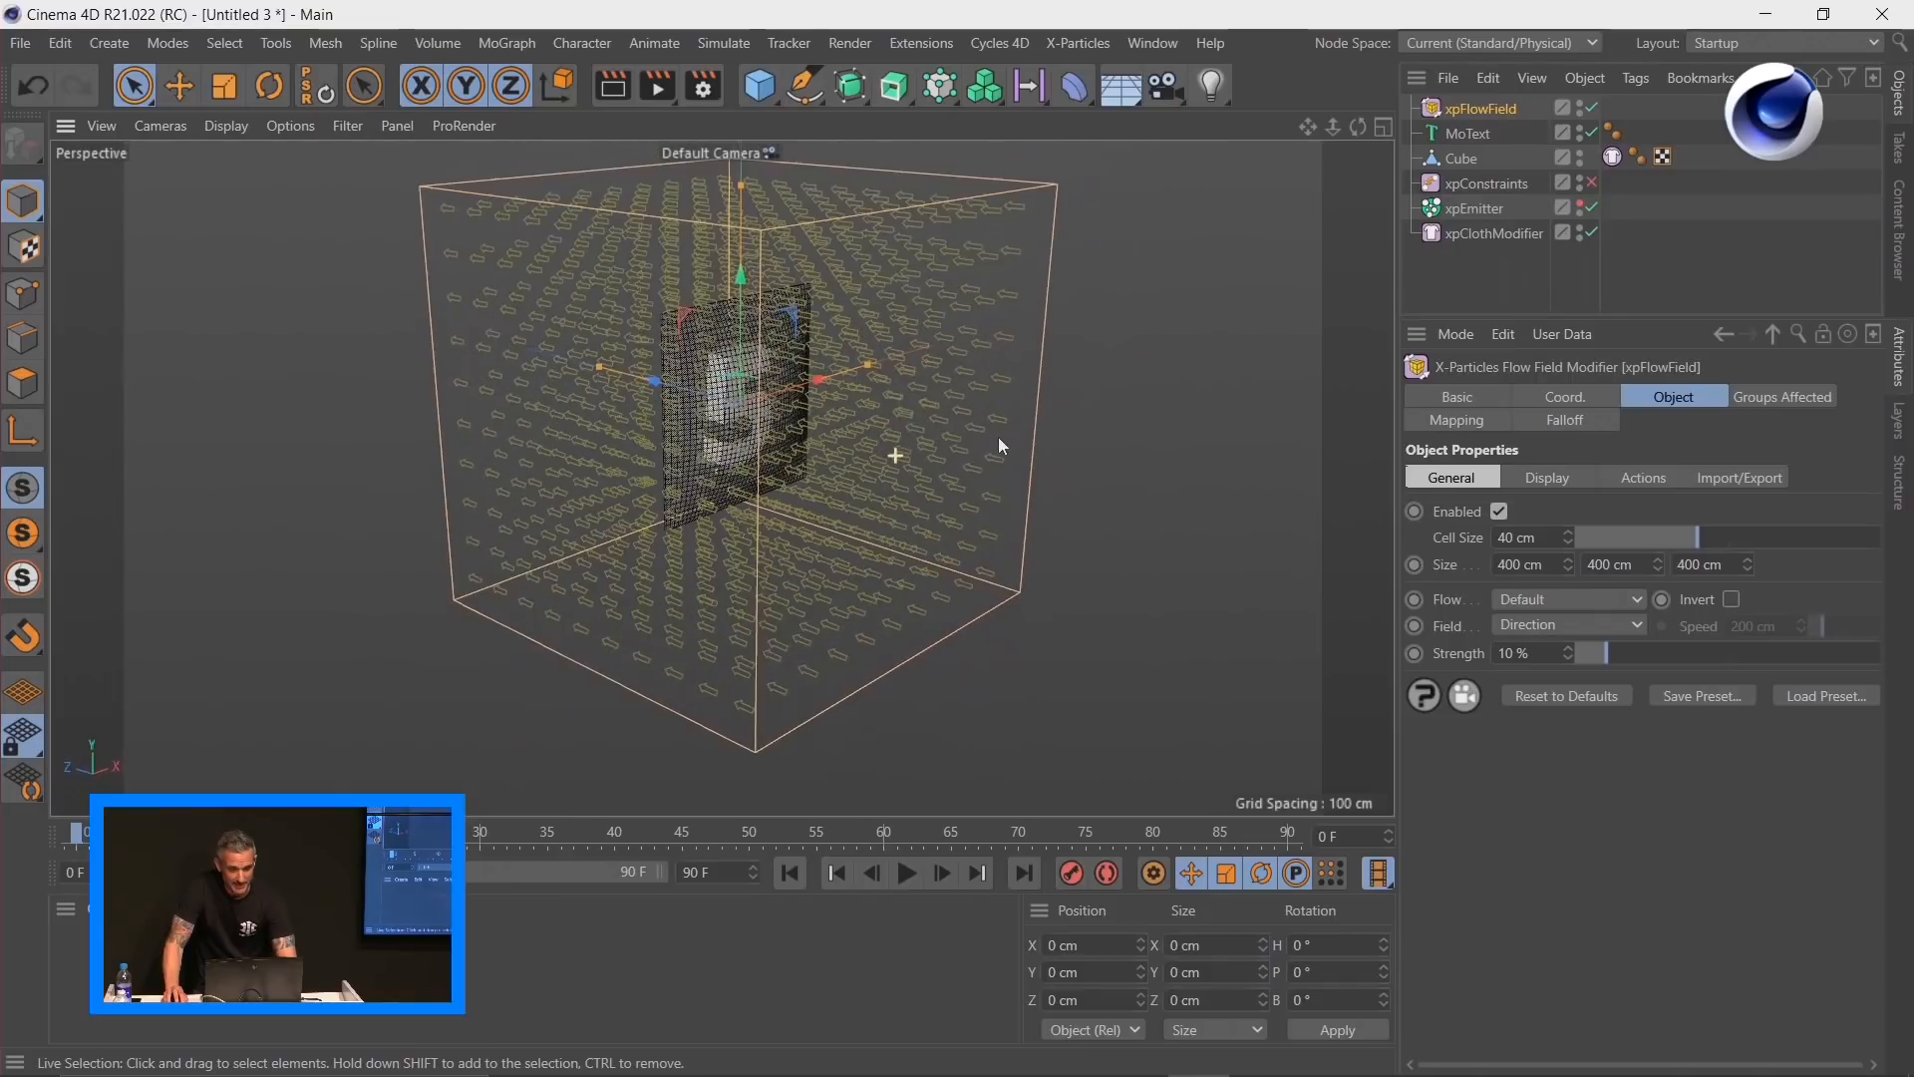
{"action": "left_click_drag", "start_coordinate": [869, 367], "coordinate": [847, 386]}
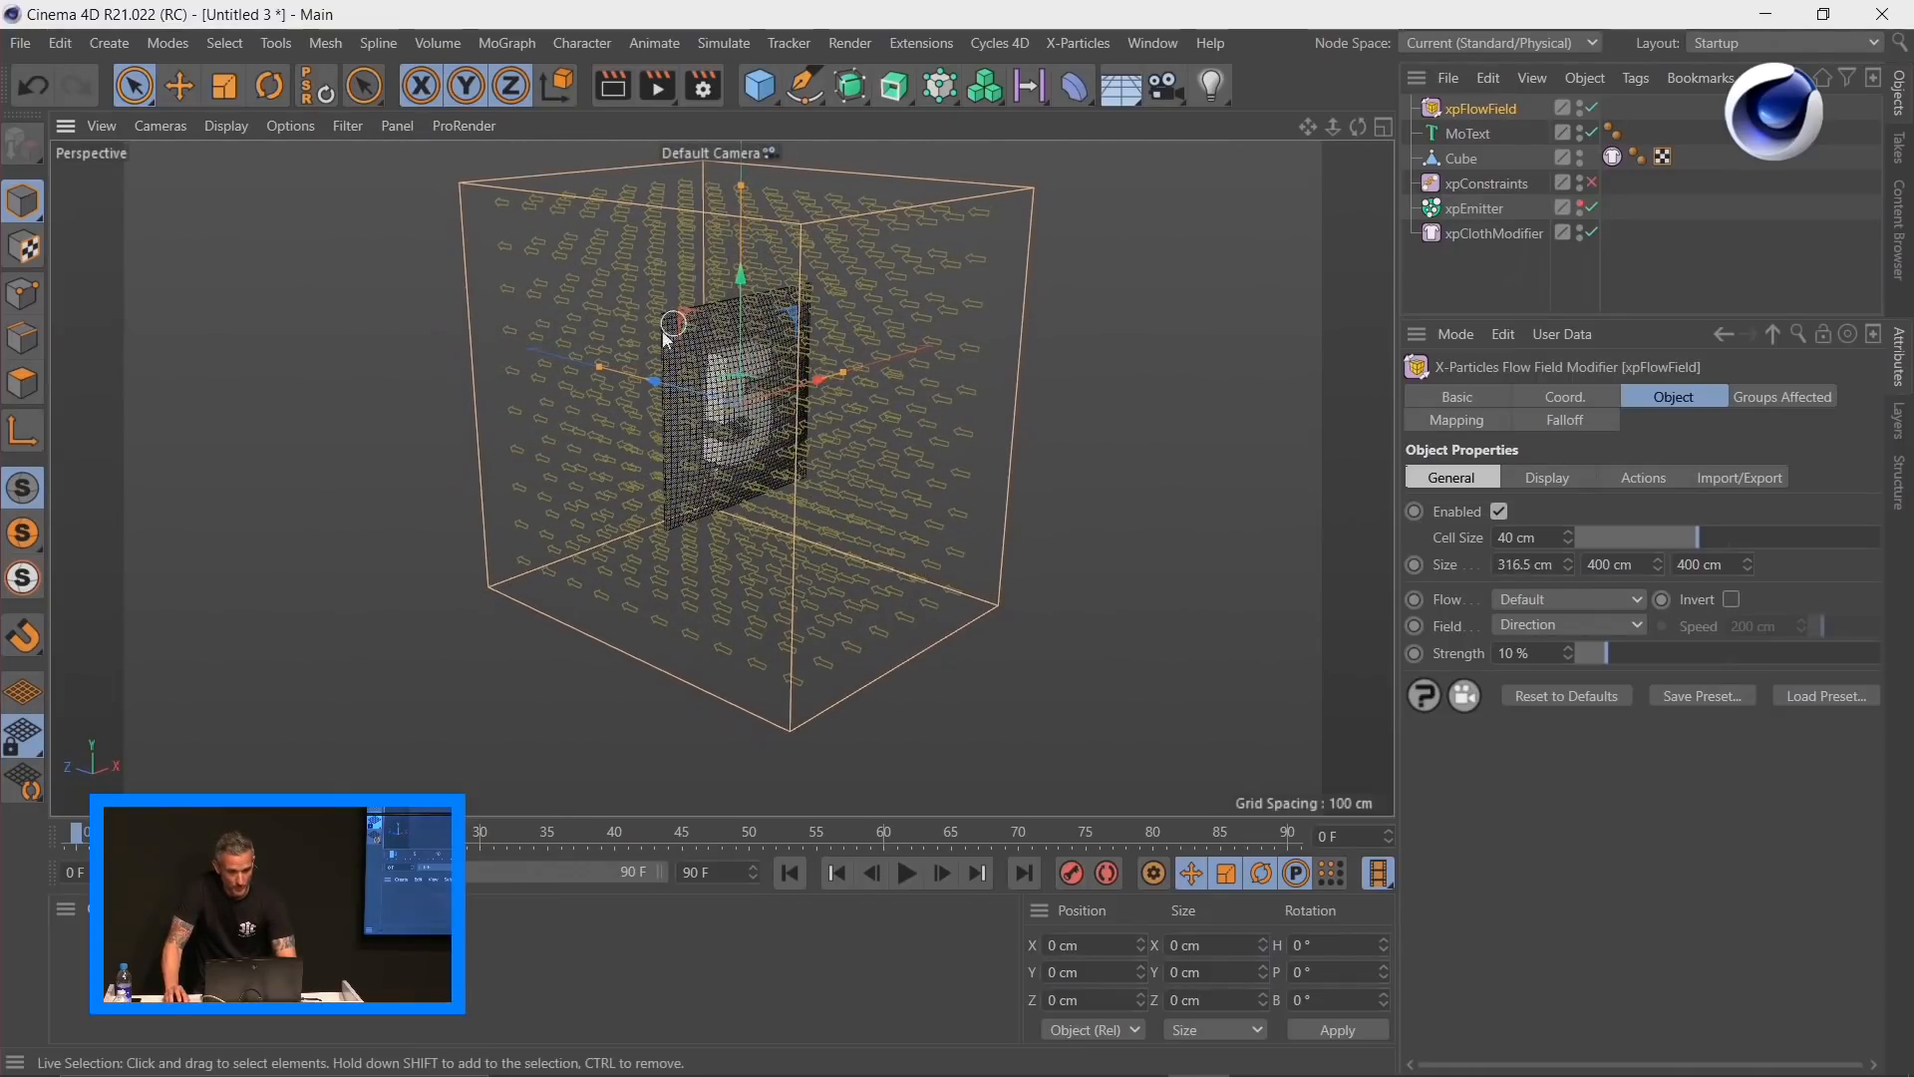
{"action": "left_click_drag", "start_coordinate": [600, 367], "coordinate": [665, 384]}
{"action": "left_click_drag", "start_coordinate": [782, 522], "coordinate": [722, 623], "text": "alt"}
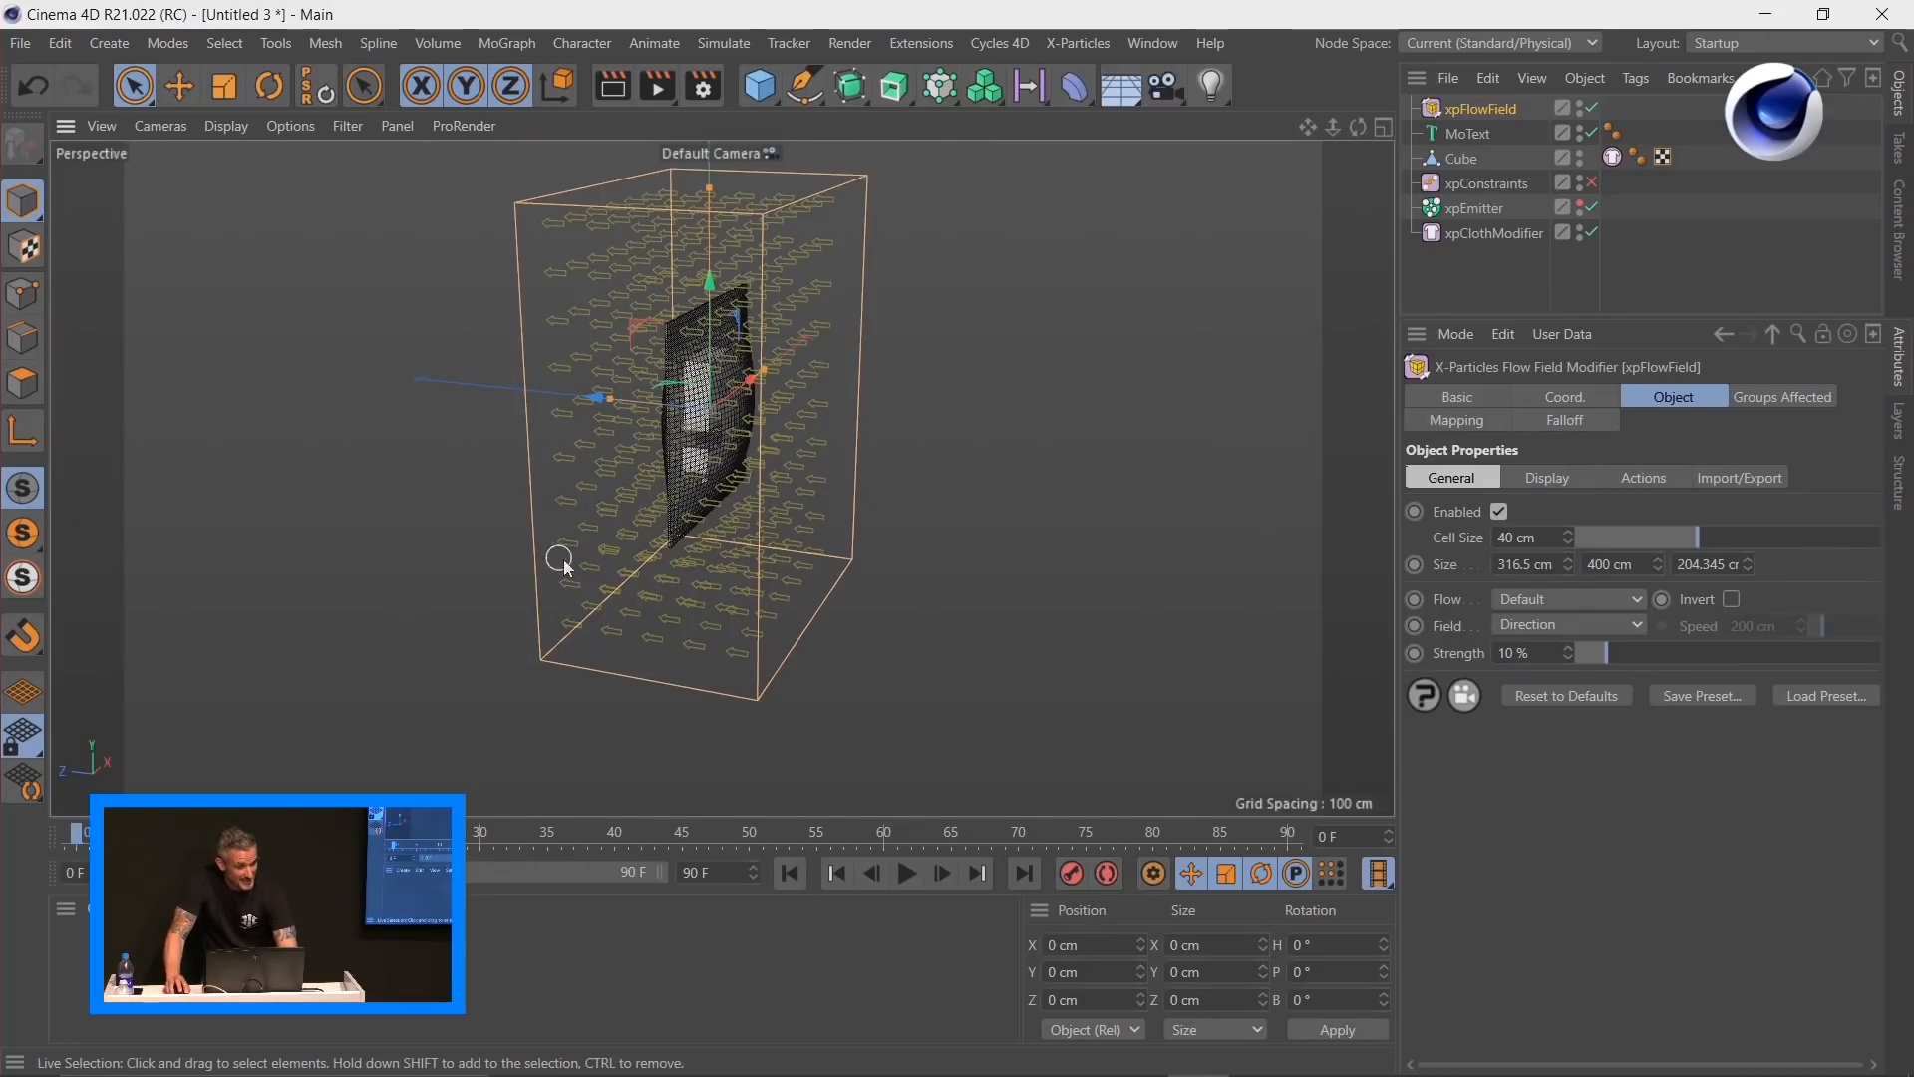
{"action": "left_click_drag", "start_coordinate": [692, 608], "coordinate": [671, 612], "text": "alt"}
{"action": "right_click_drag", "start_coordinate": [671, 611], "coordinate": [748, 643], "text": "alt"}
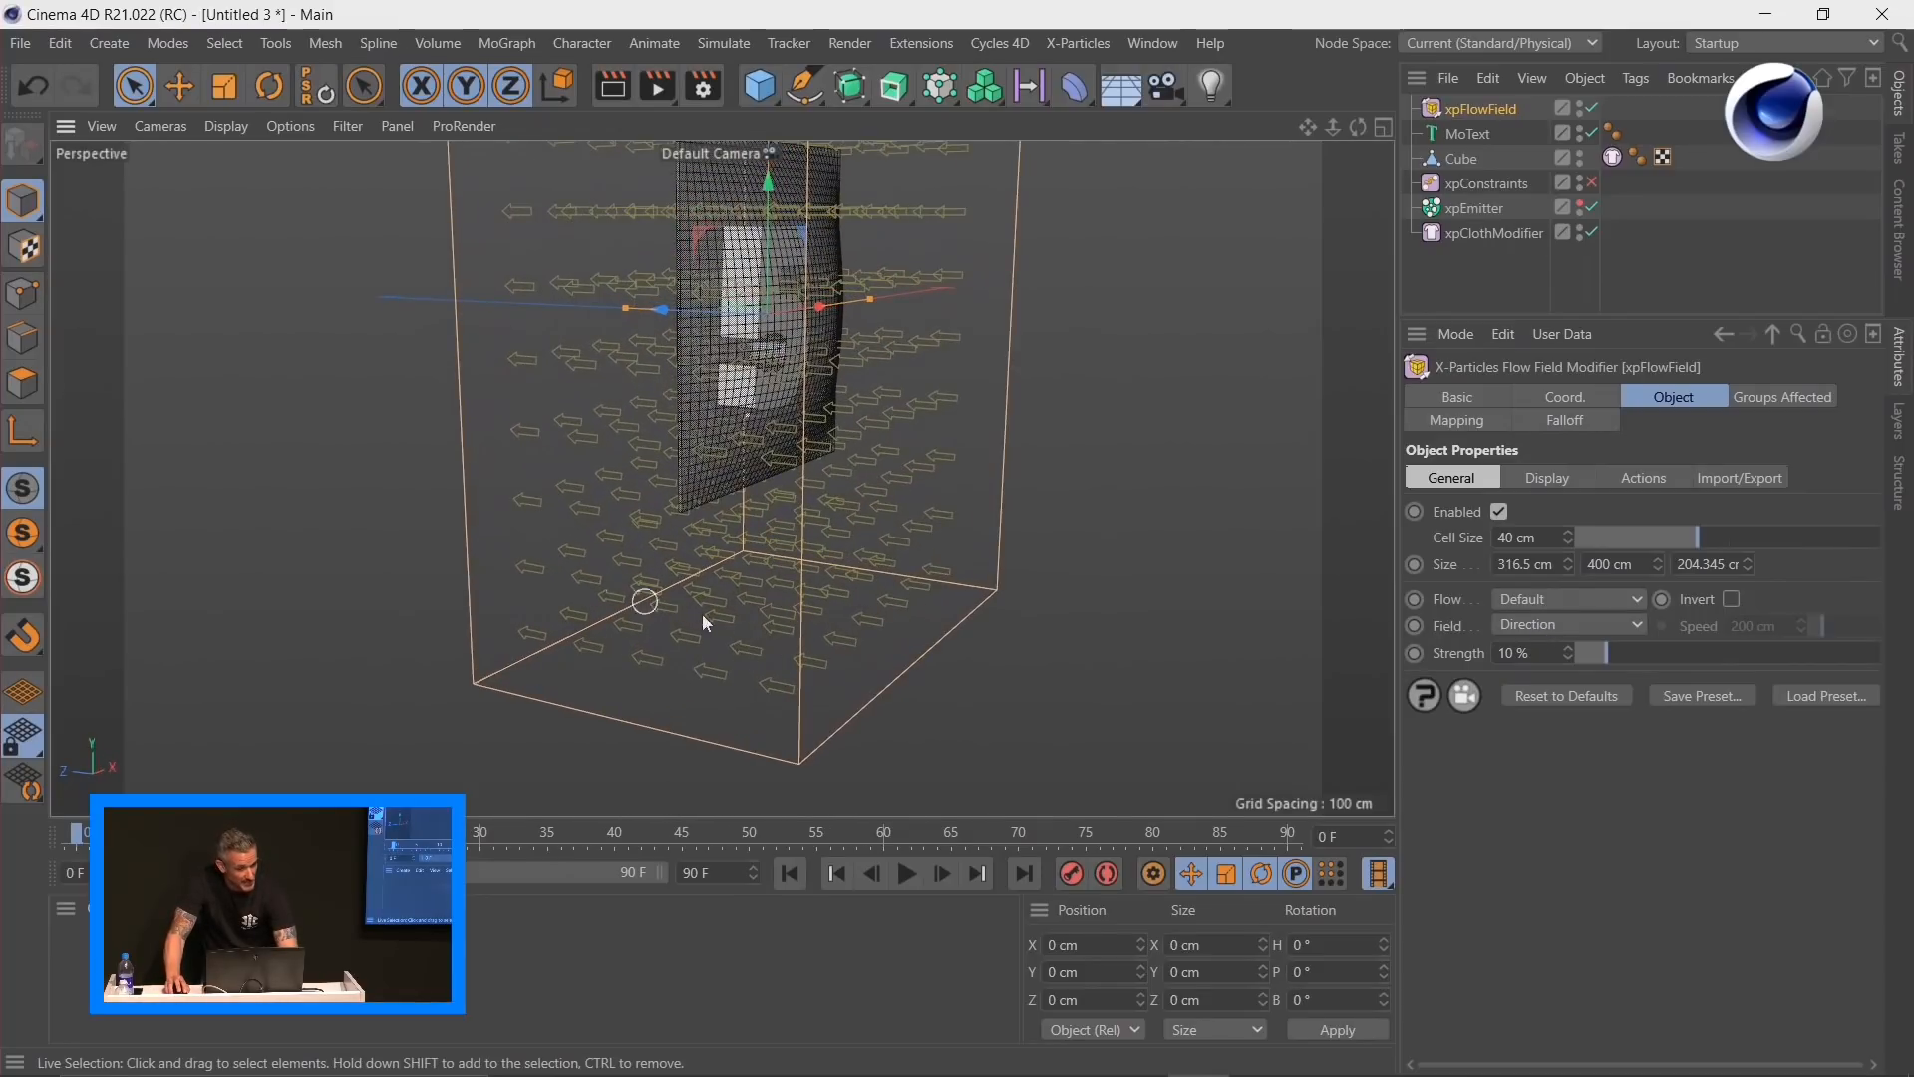
{"action": "left_click_drag", "start_coordinate": [769, 582], "coordinate": [726, 616], "text": "alt"}
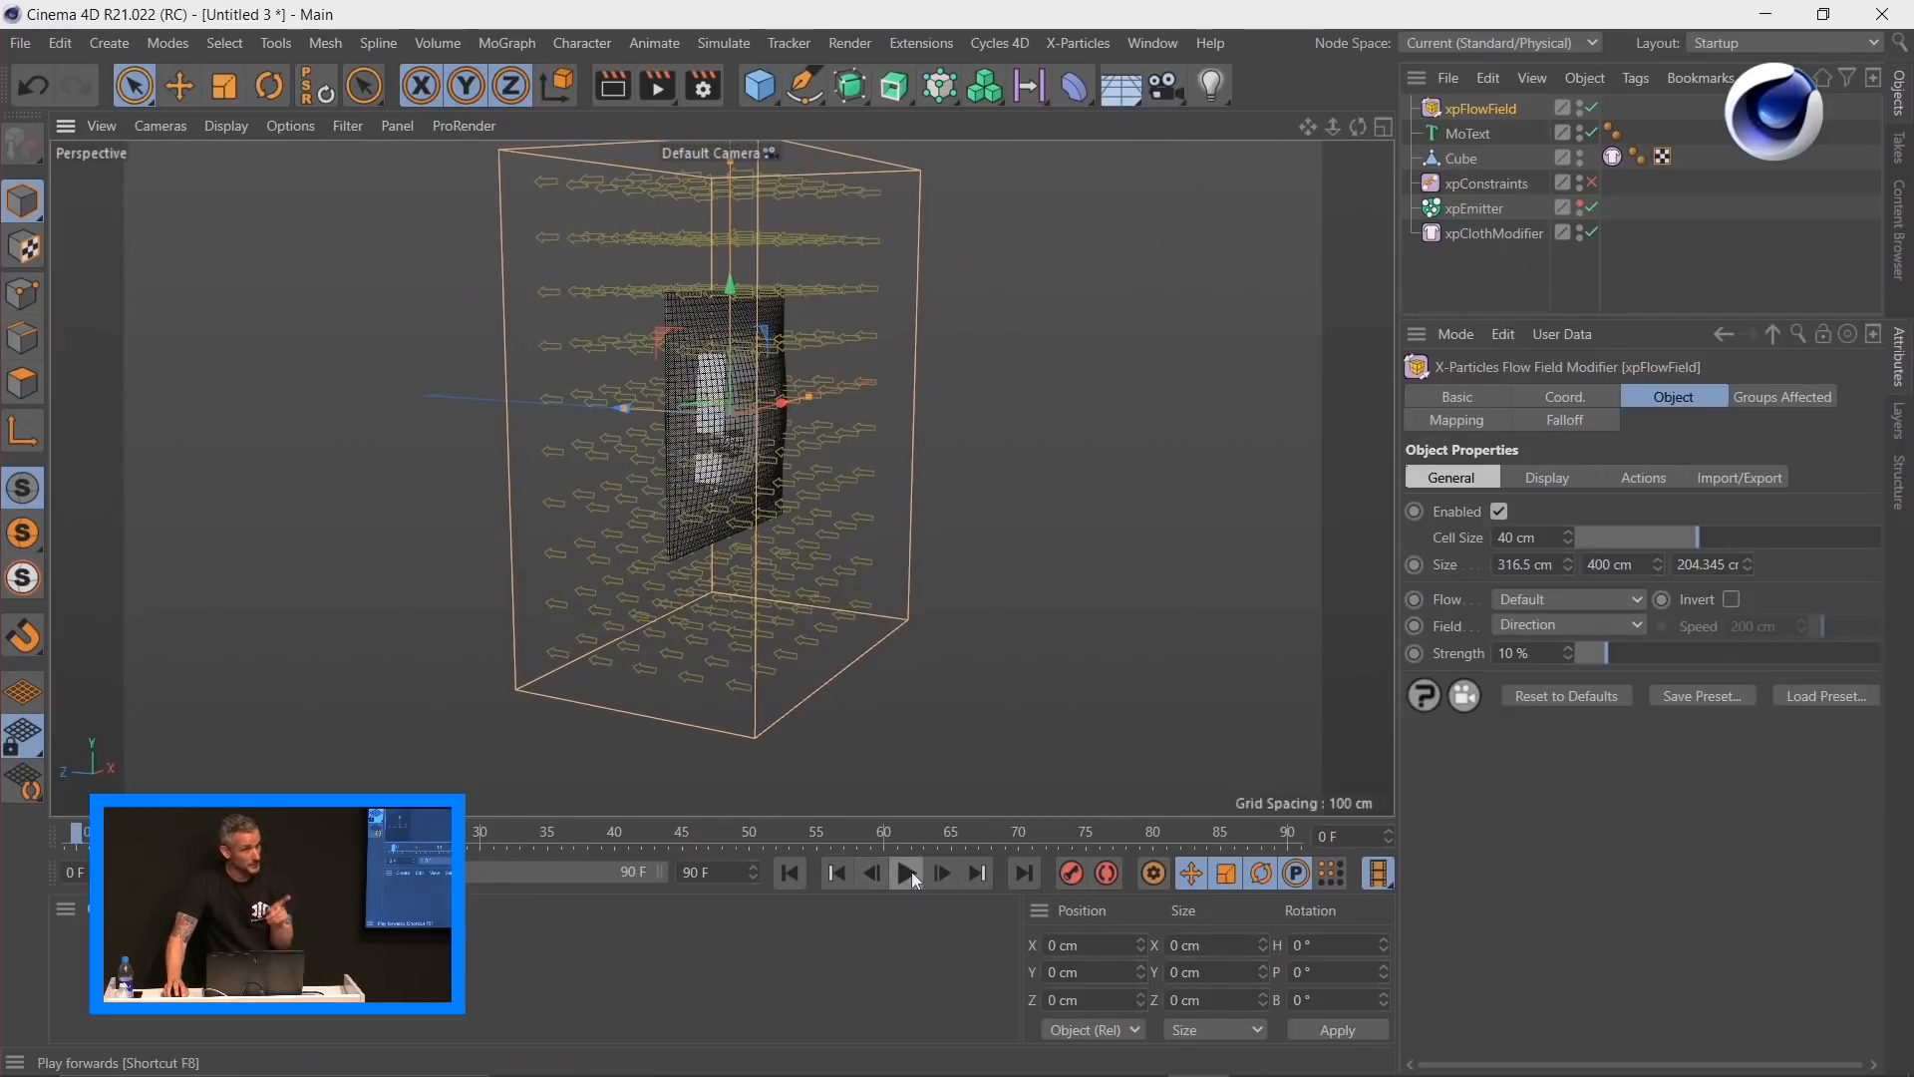
Step: Play the simulation and switch the xpFlowField's field mode from Direction to Velocity
{"action": "left_click", "coordinate": [910, 873]}
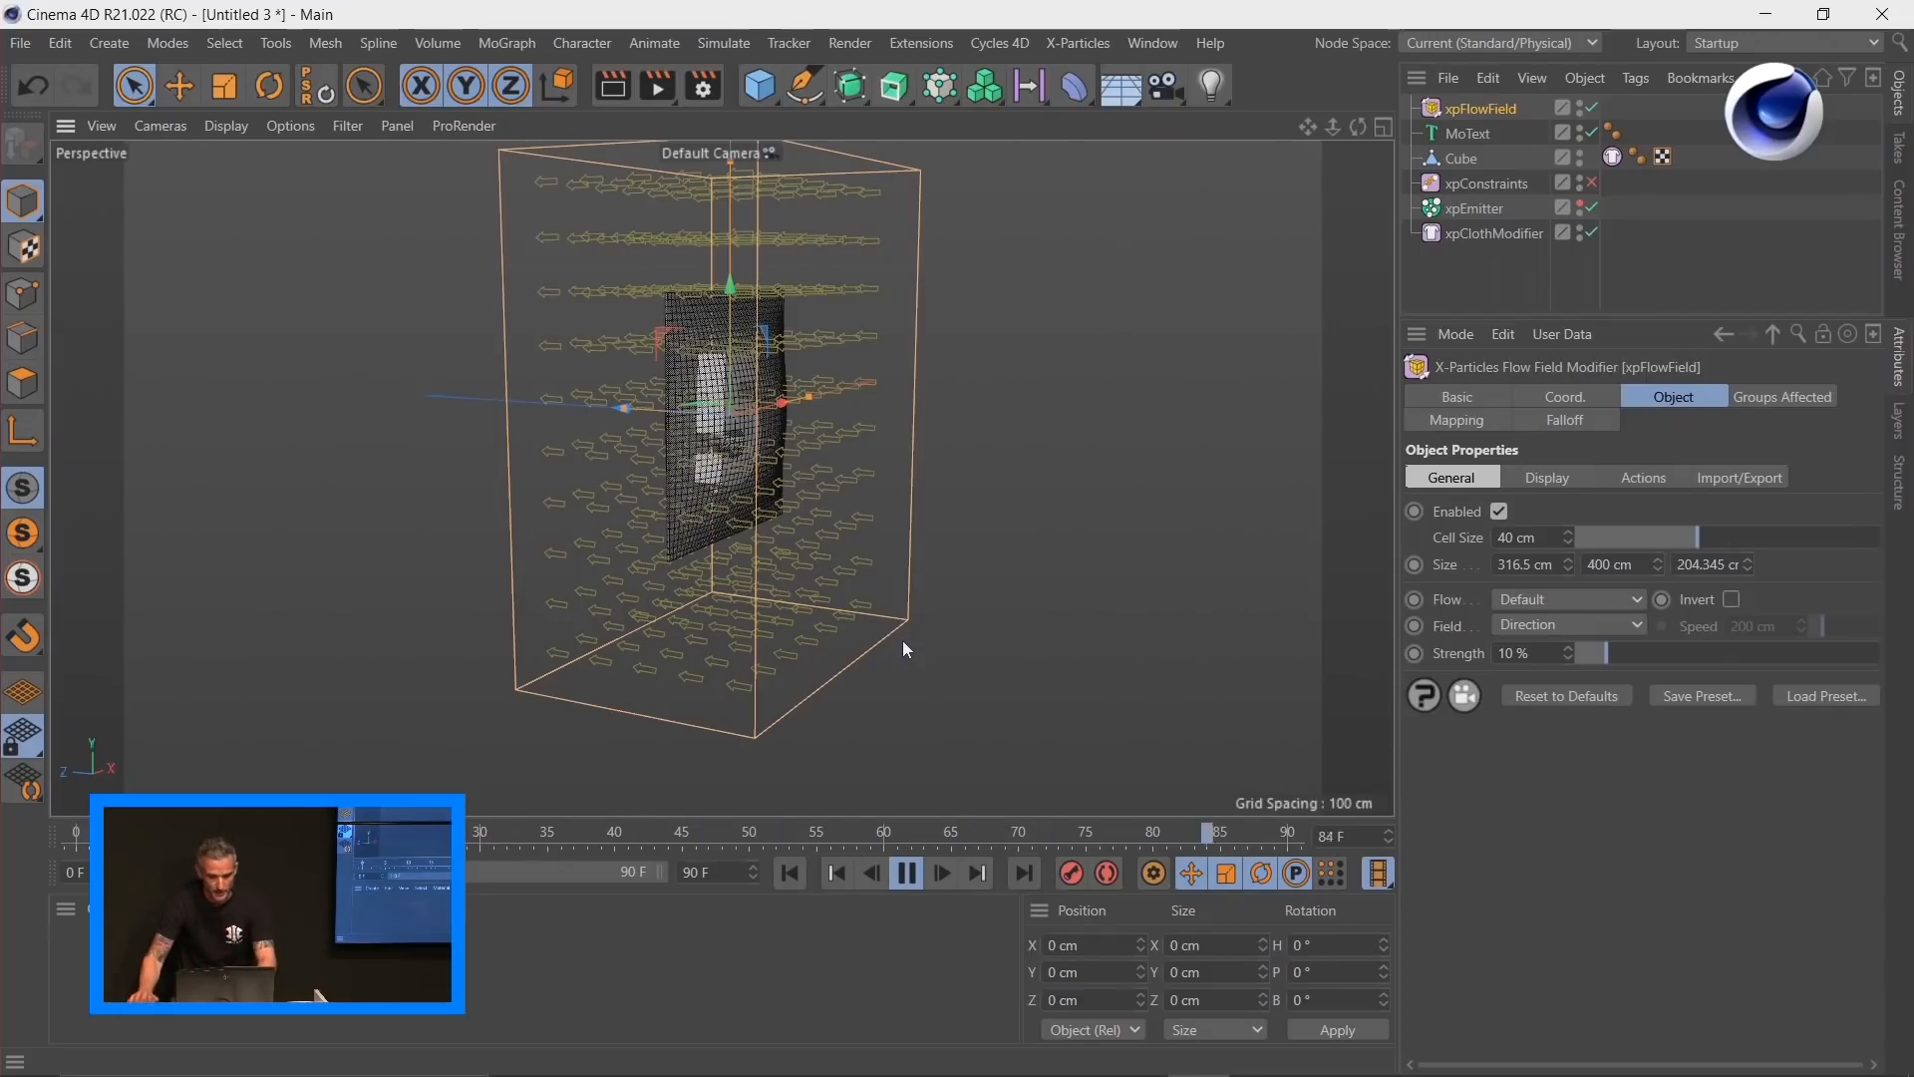
{"action": "left_click", "coordinate": [1522, 626]}
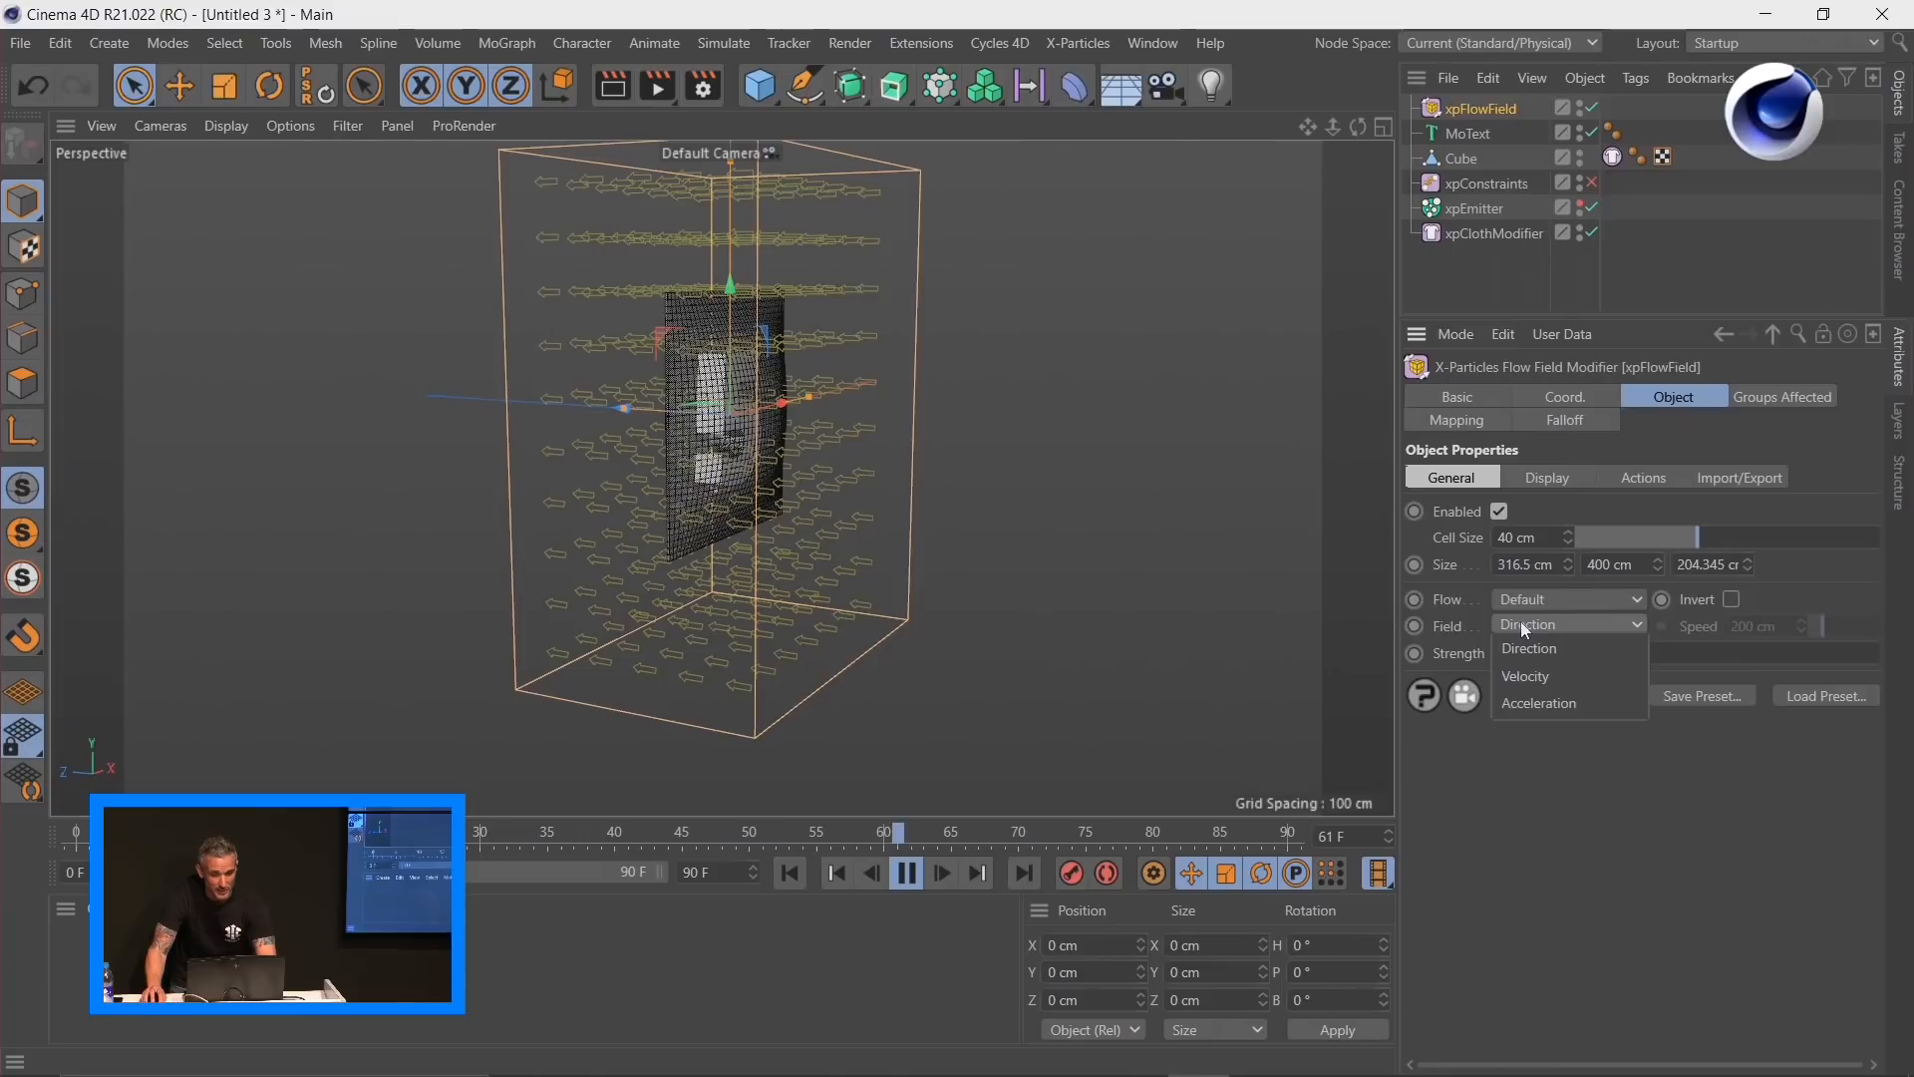
{"action": "left_click", "coordinate": [1526, 676]}
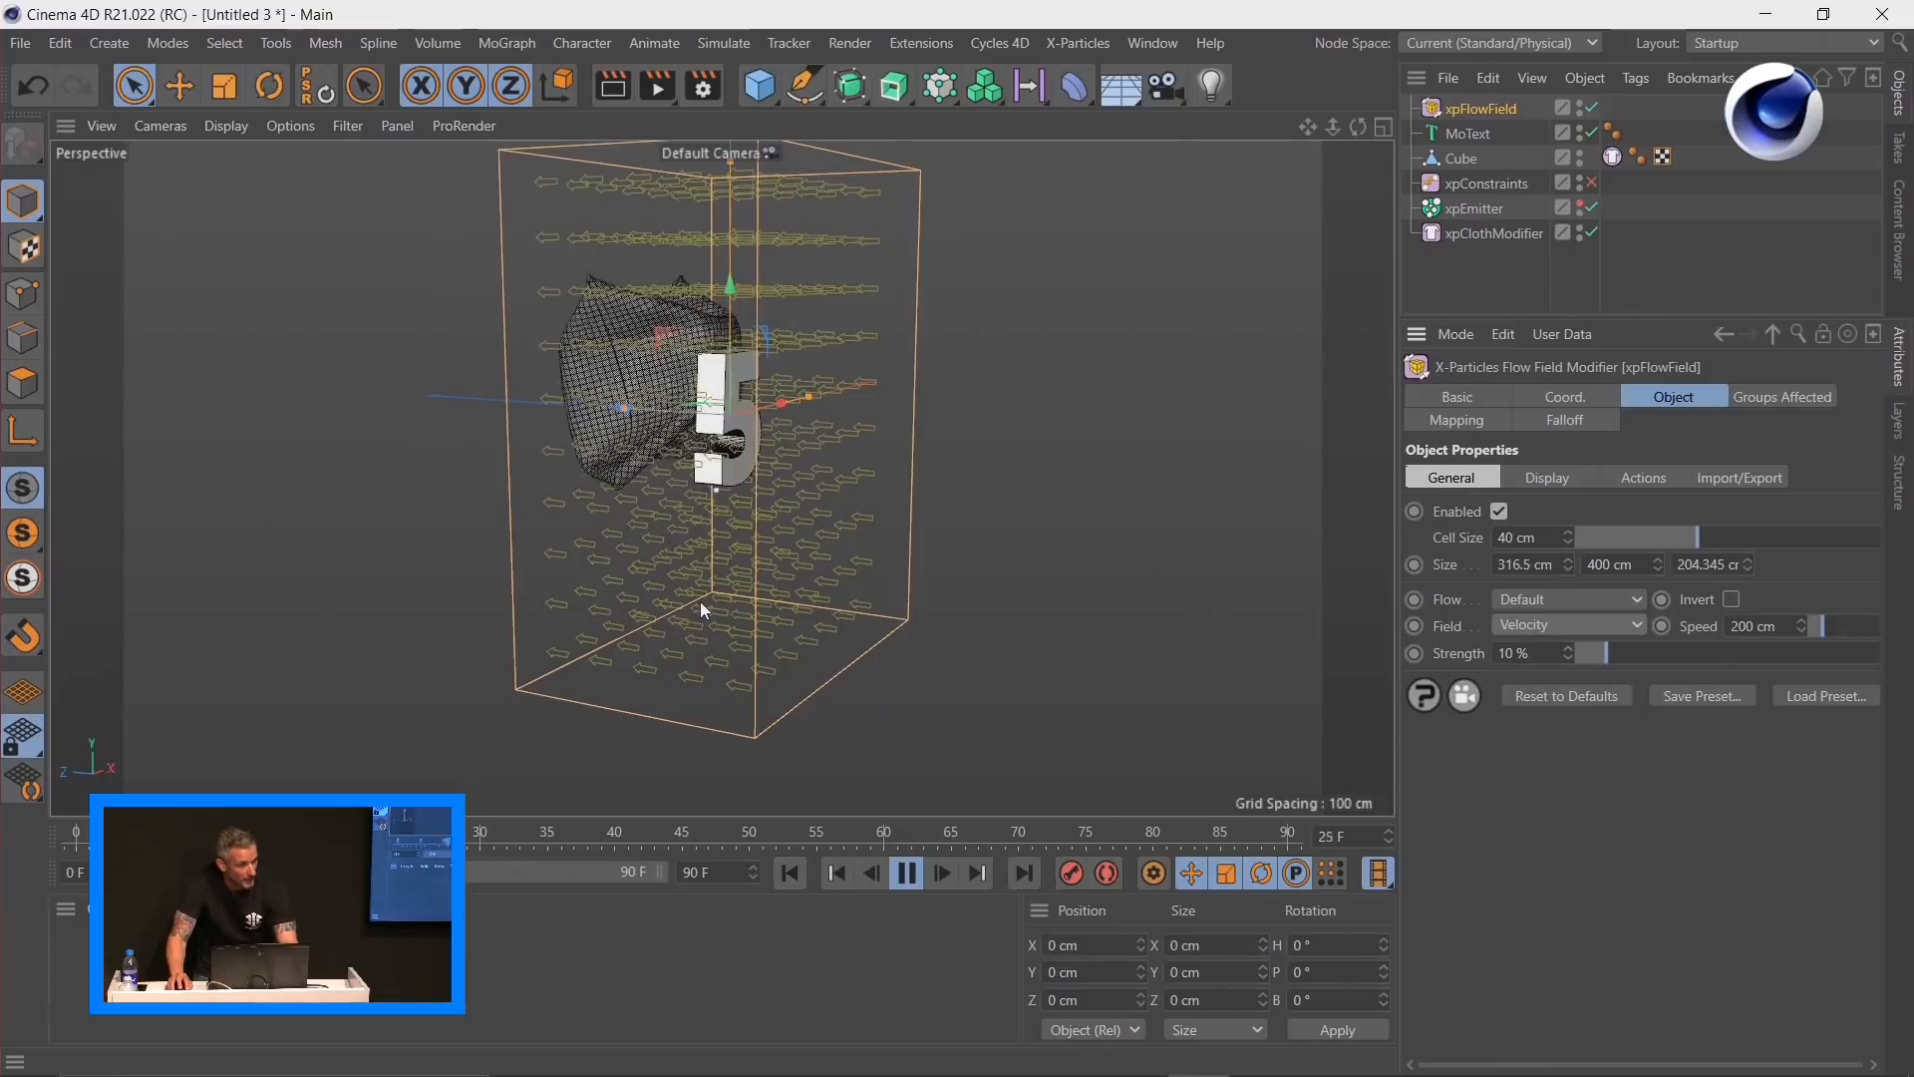
{"action": "left_click", "coordinate": [907, 874]}
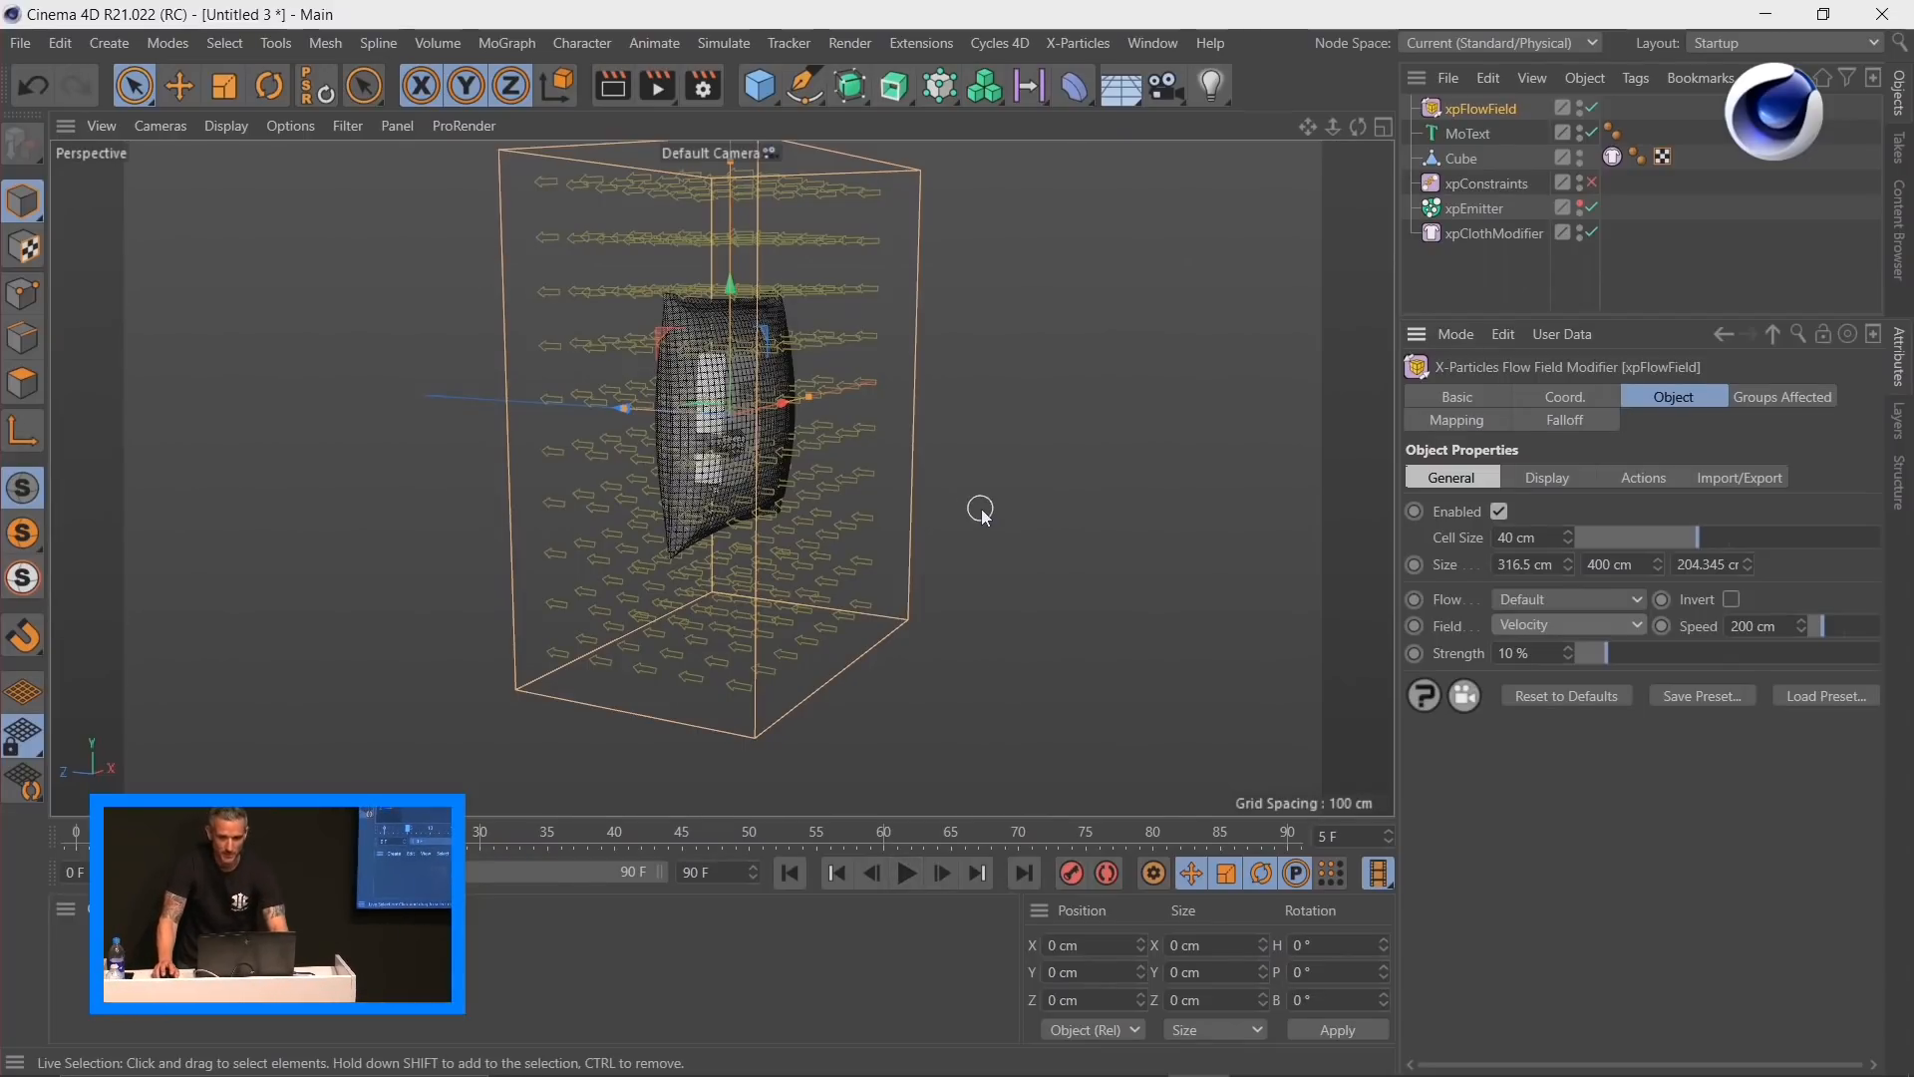
Step: Reduce the xpFlowField's cell size to 22 cm for a denser field around the pillow
{"action": "left_click", "coordinate": [1466, 133]}
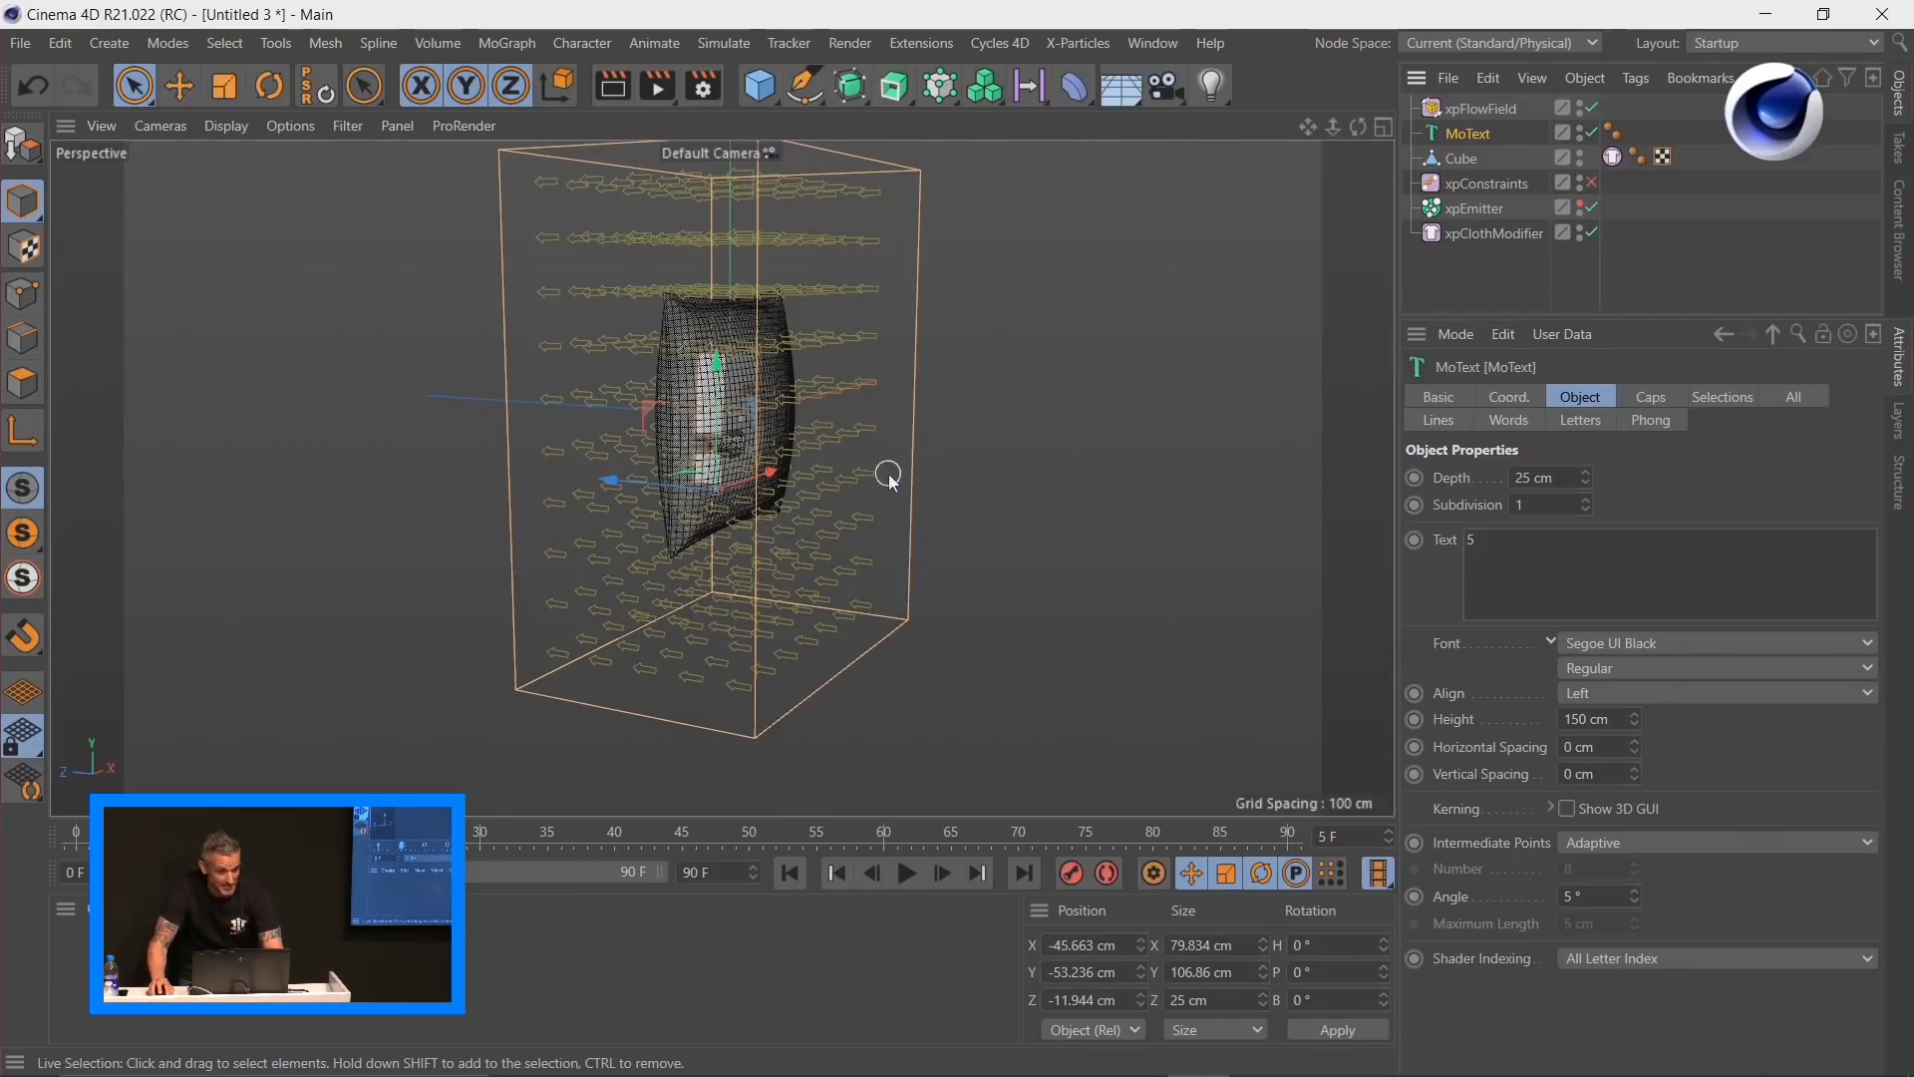
{"action": "scroll", "coordinate": [1022, 409], "scroll_direction": "down", "scroll_amount": 3}
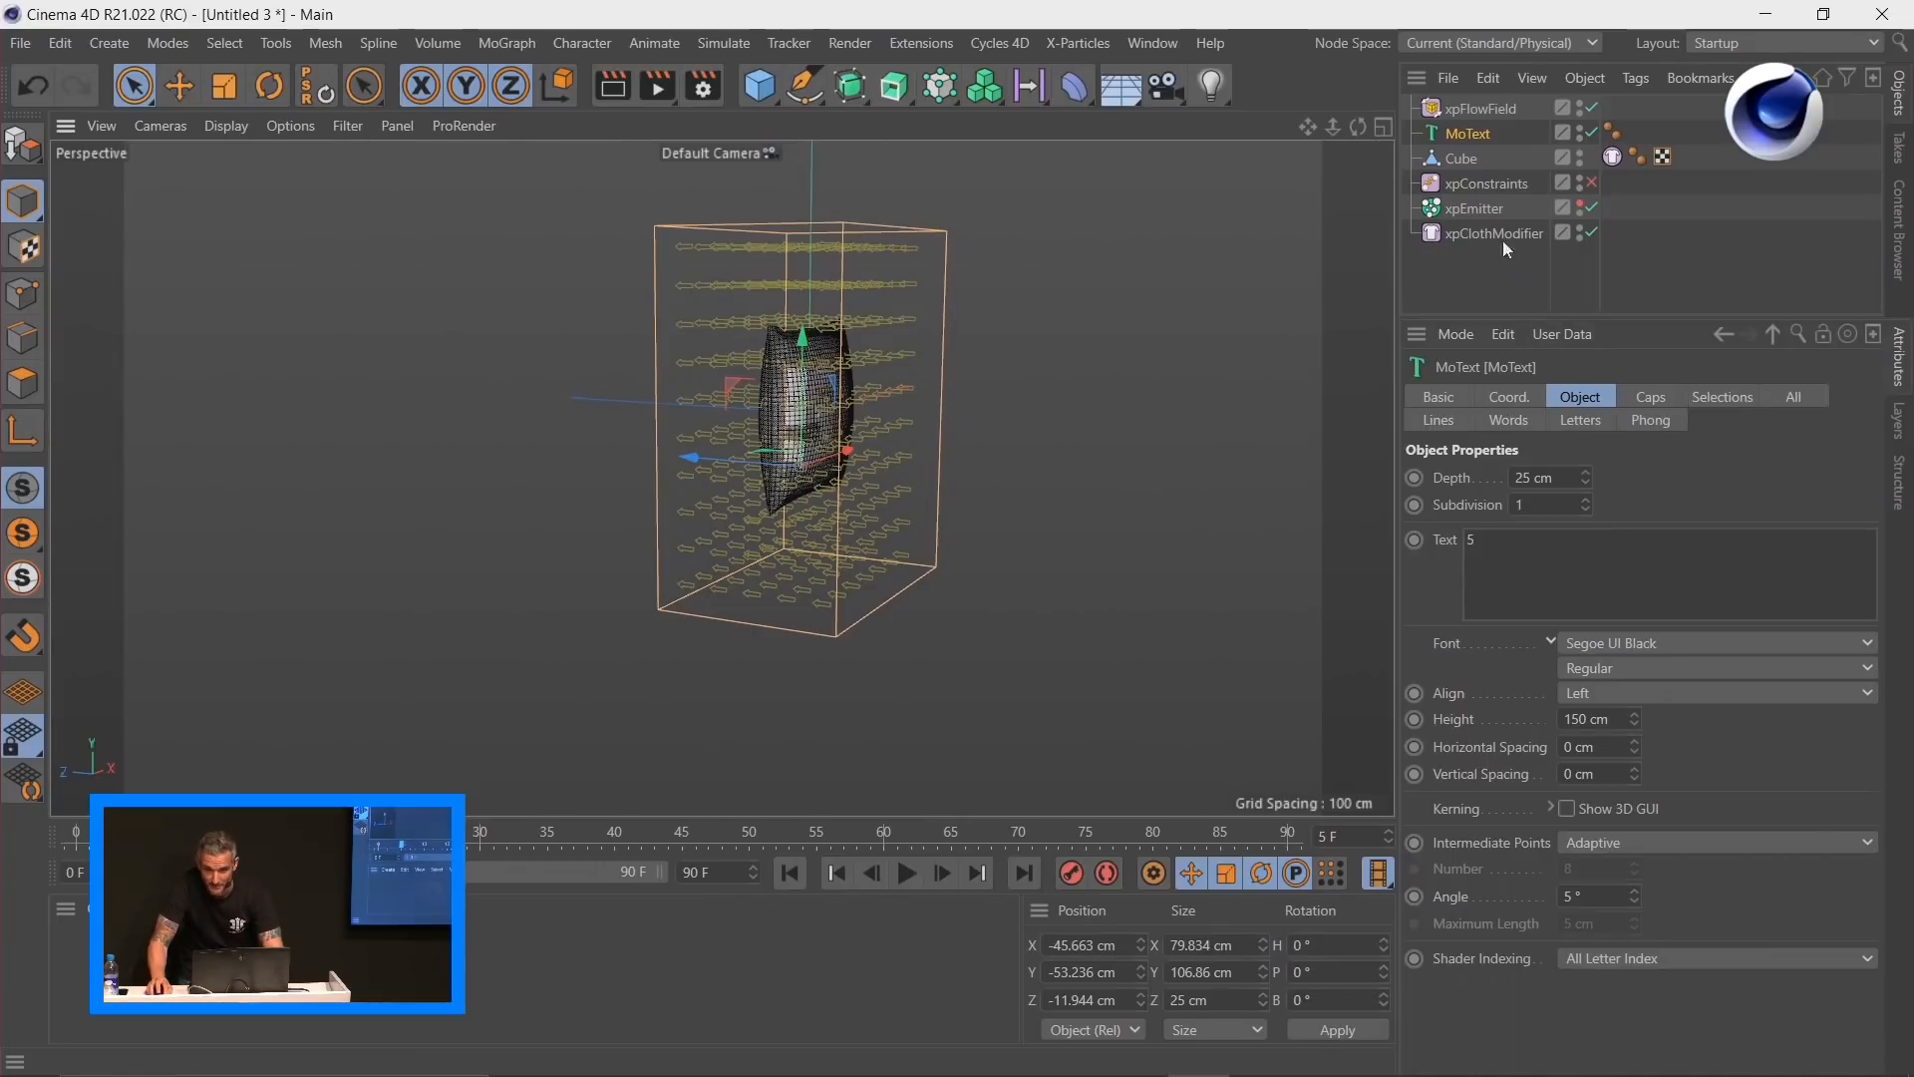
{"action": "left_click", "coordinate": [1482, 108]}
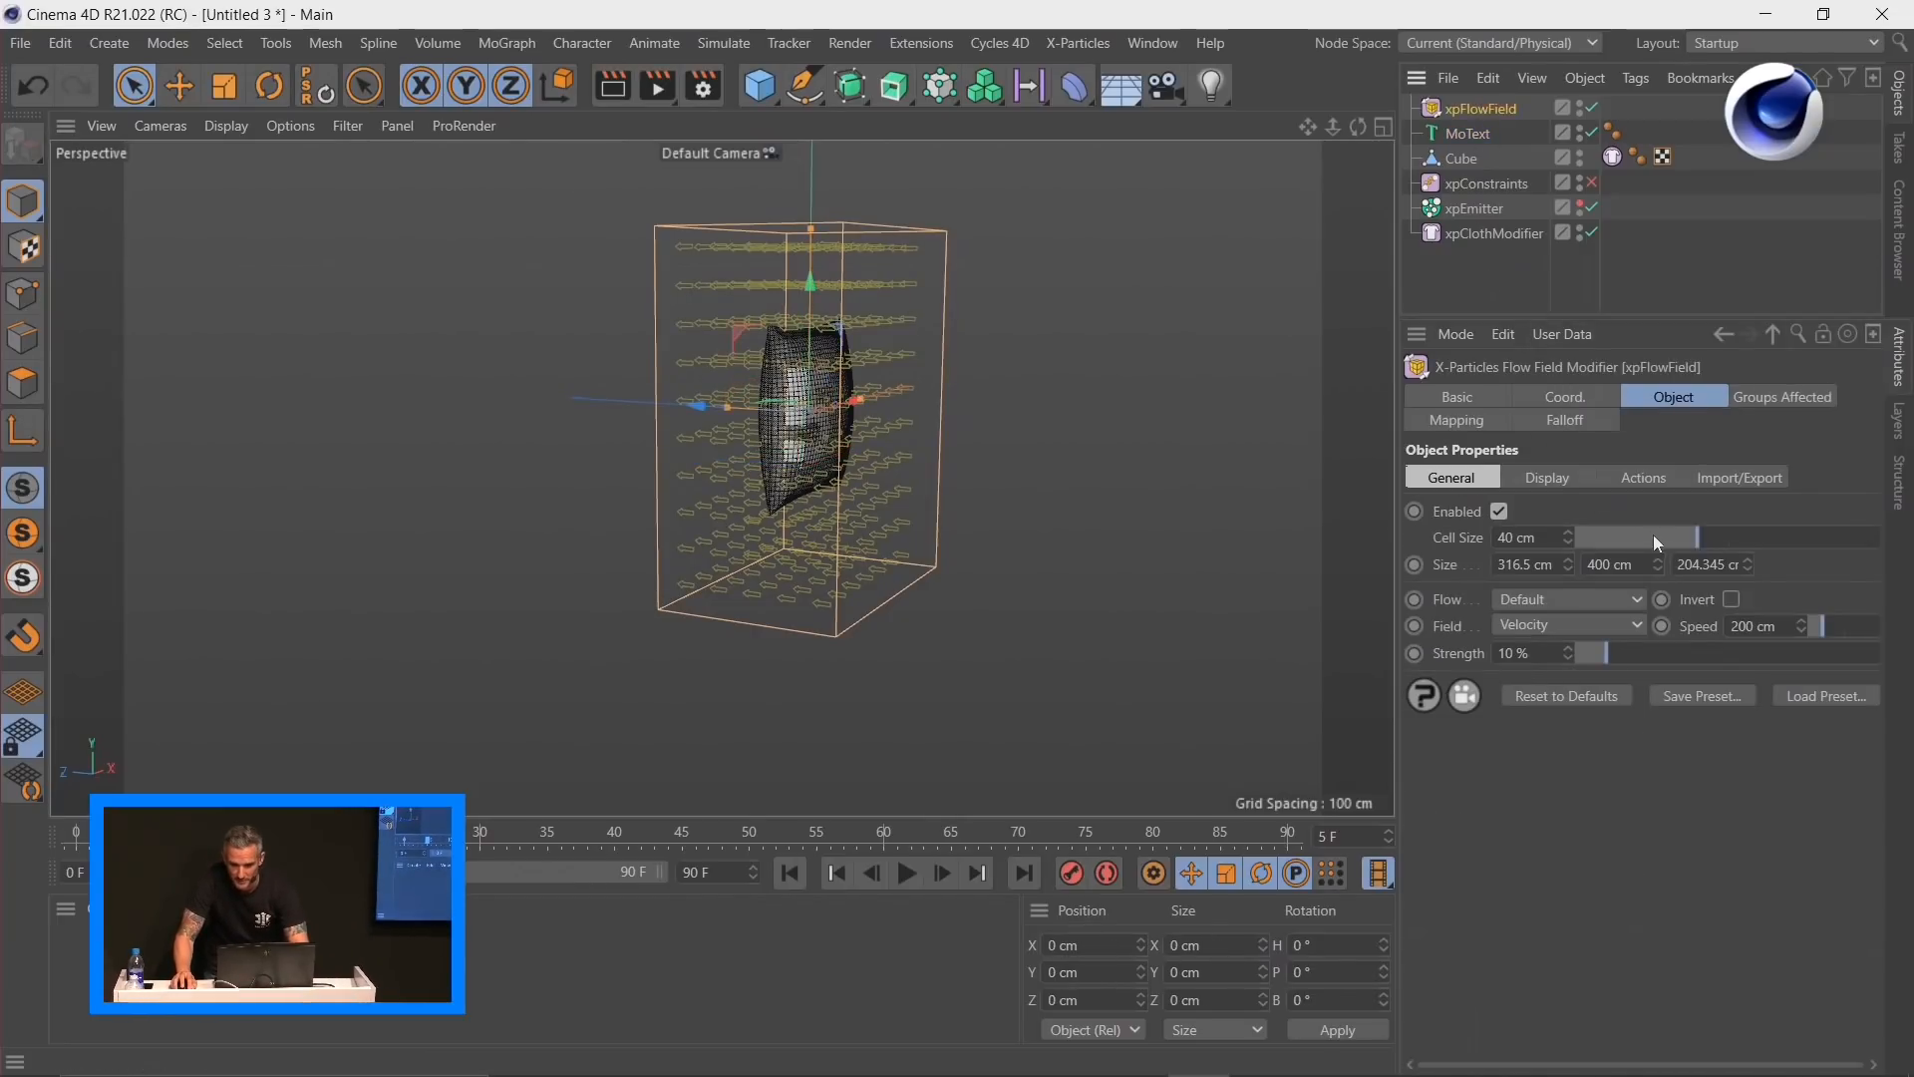
{"action": "left_click_drag", "start_coordinate": [1654, 536], "coordinate": [1644, 540]}
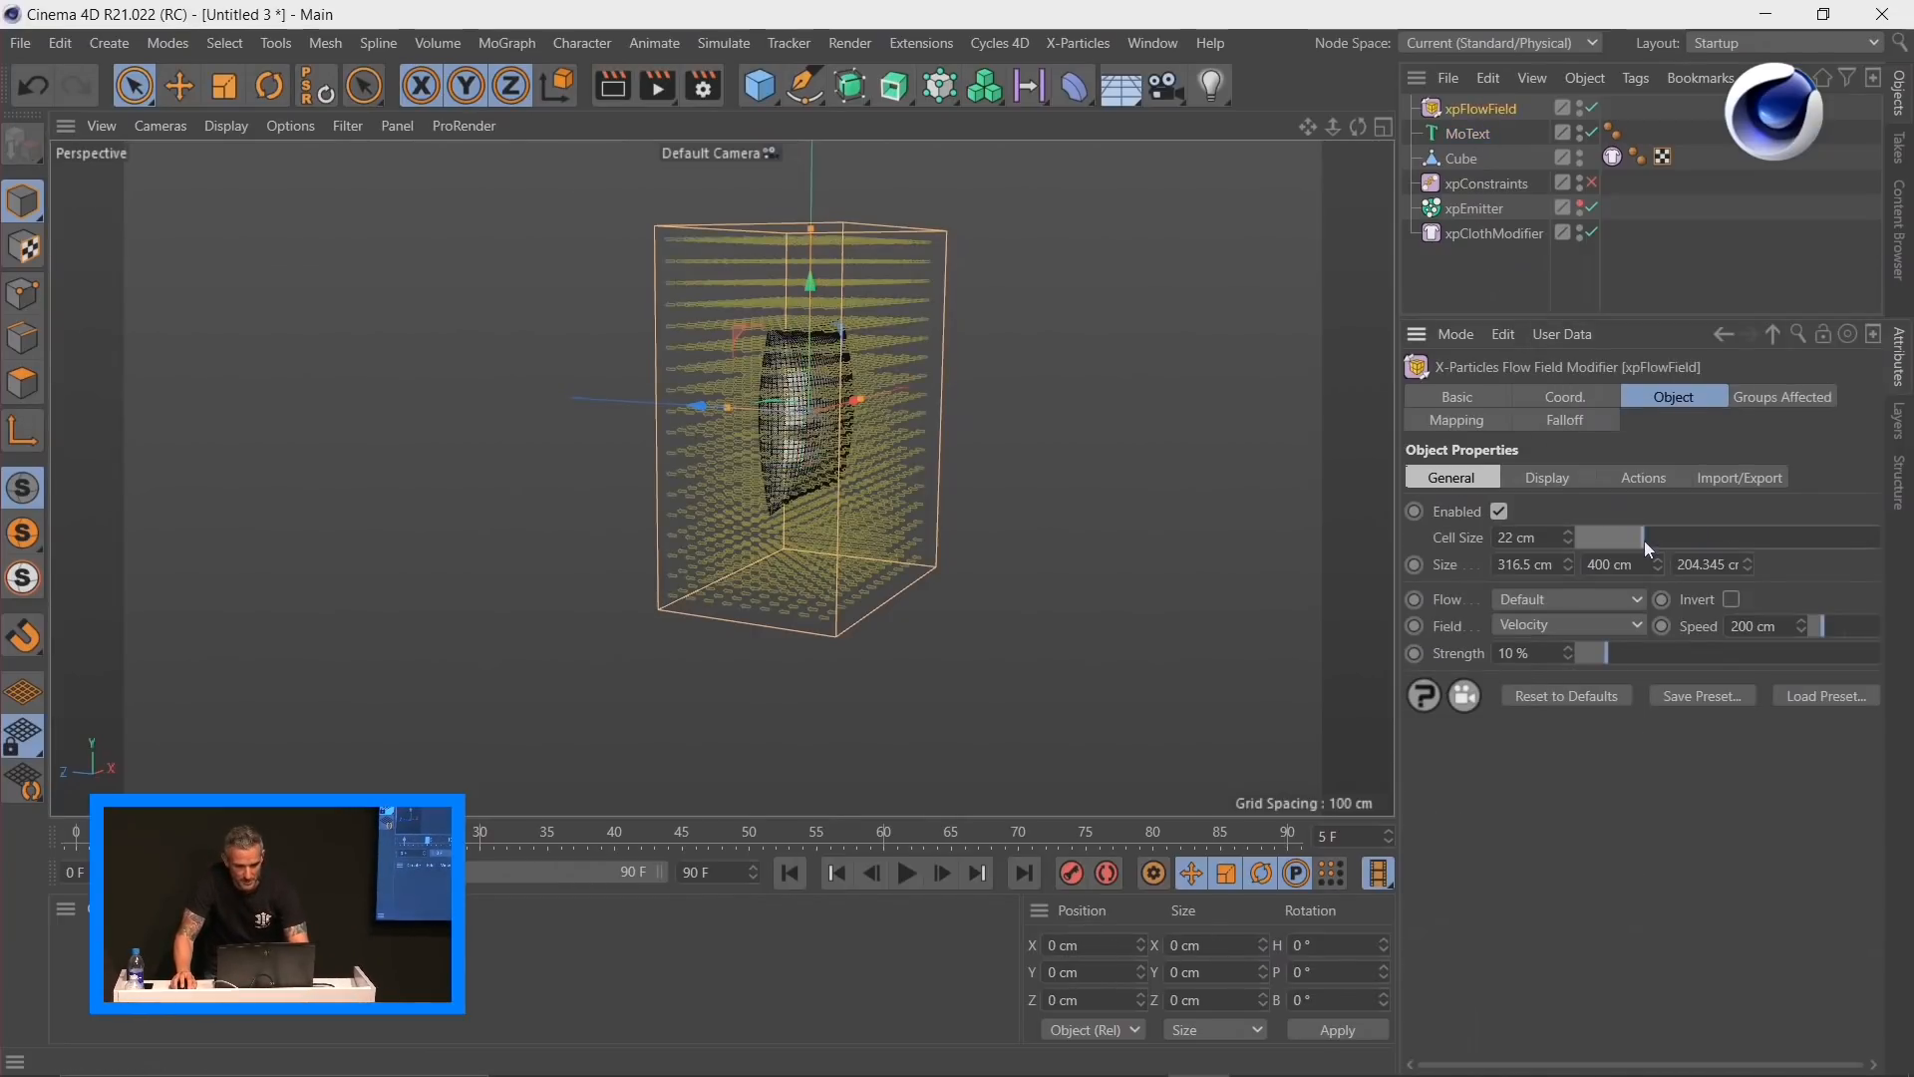
Step: Set the xpFlowField's flow to Surface Normal with MoText as its source object and a falloff distance of 100 cm
{"action": "left_click", "coordinate": [1509, 602]}
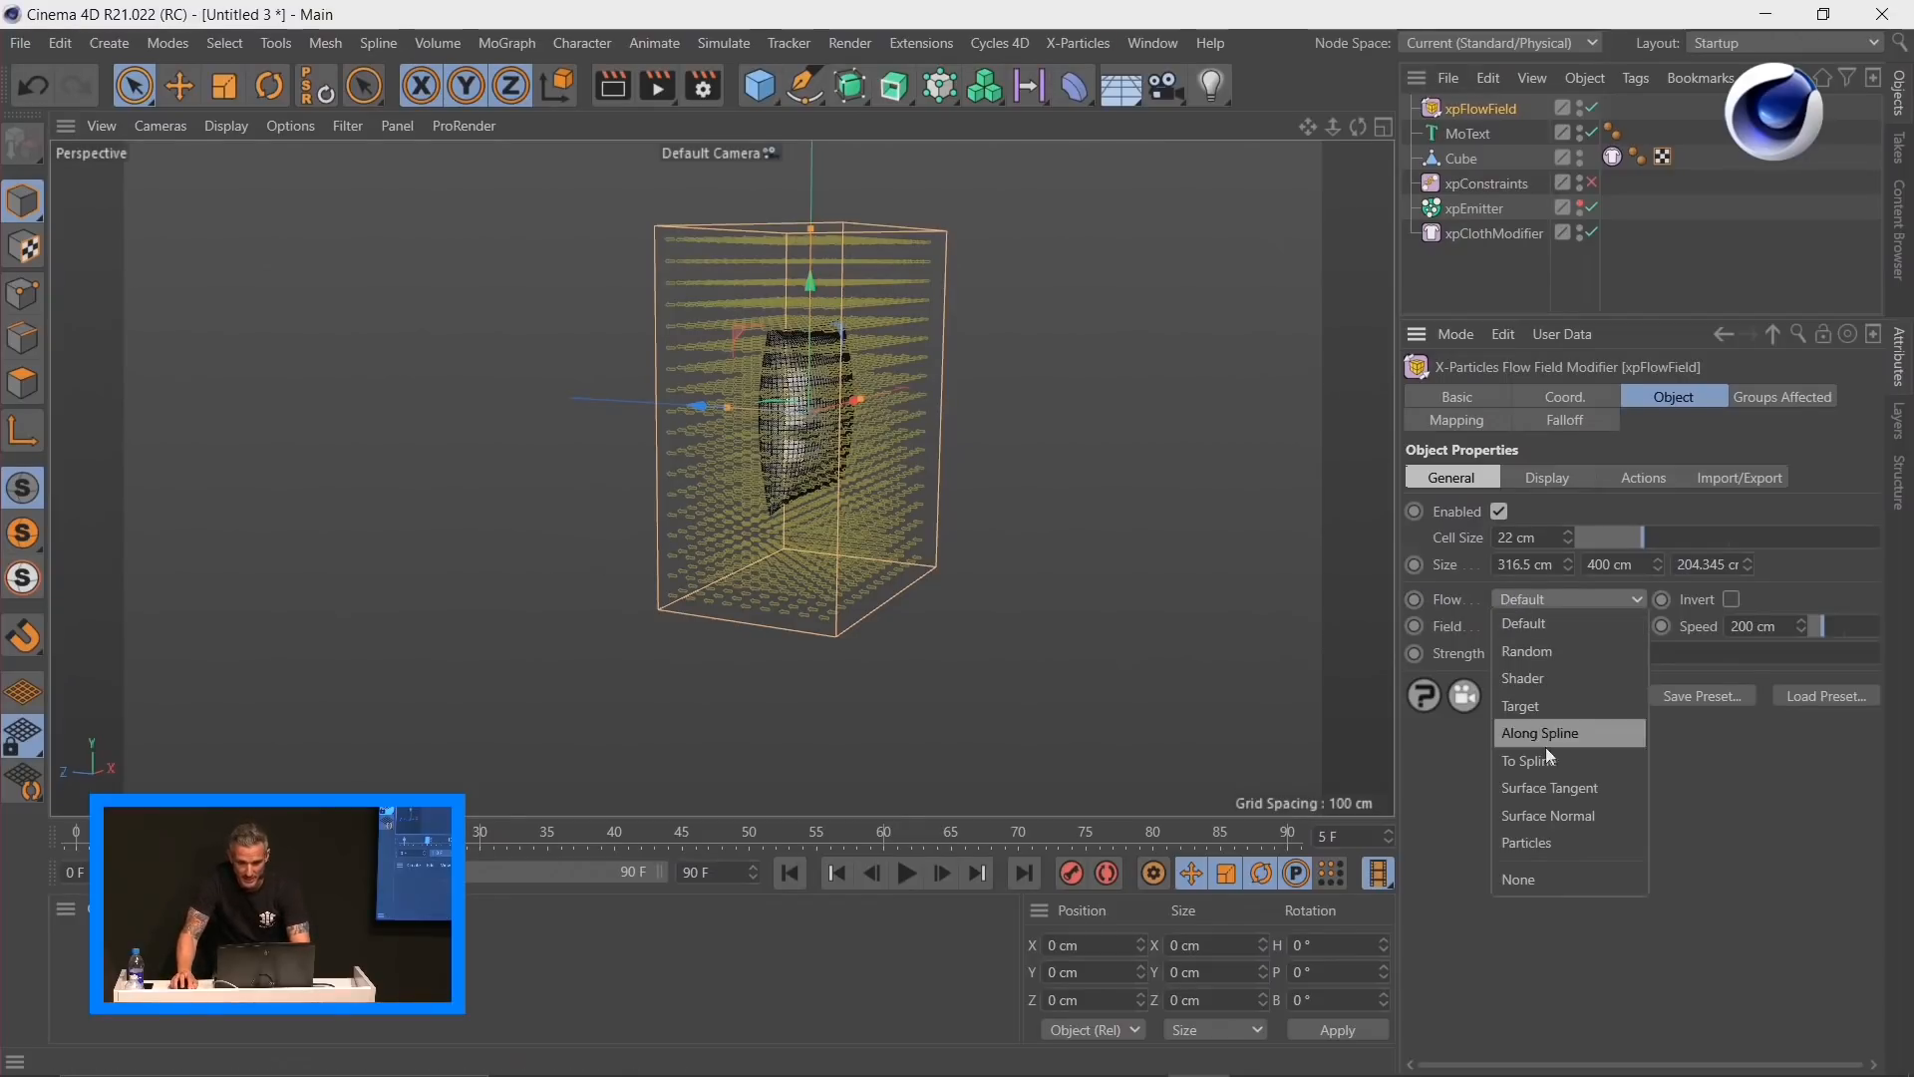
{"action": "left_click", "coordinate": [1548, 817]}
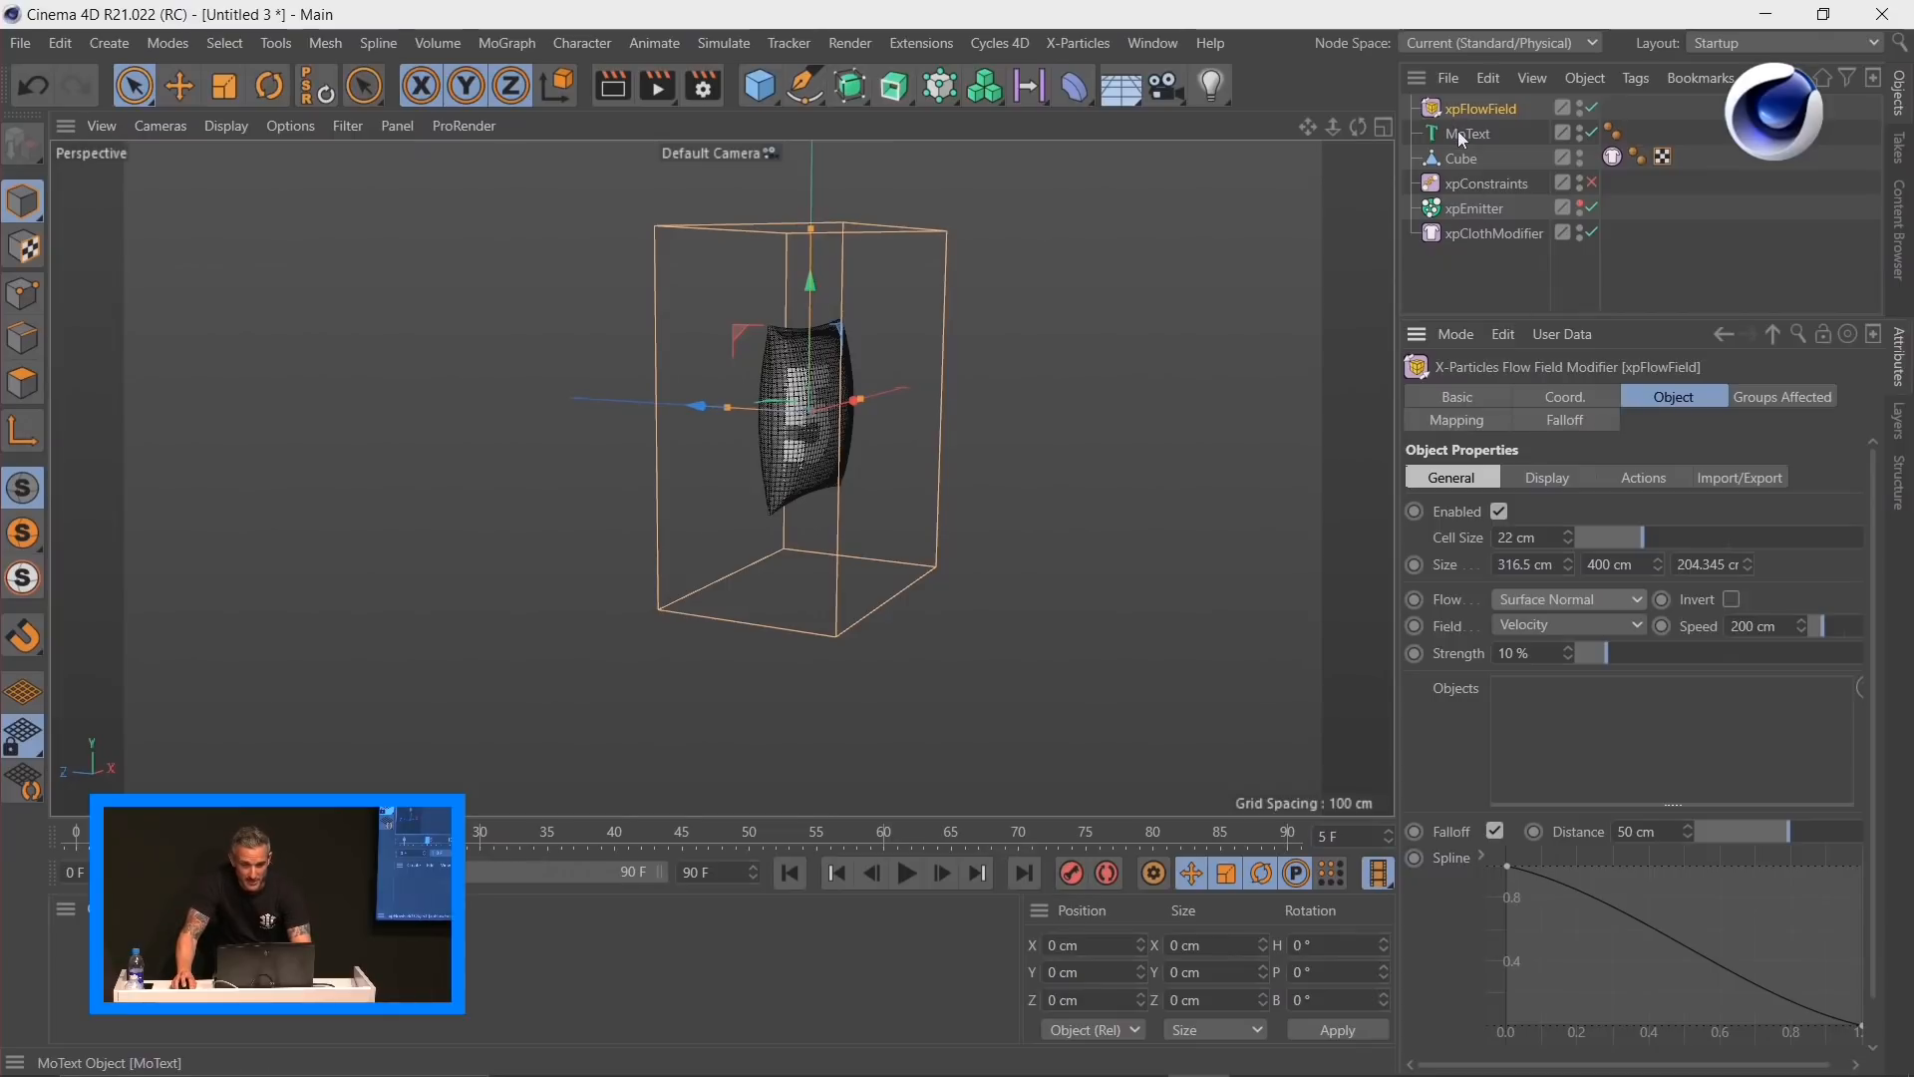
{"action": "left_click_drag", "start_coordinate": [1570, 716], "coordinate": [1569, 718]}
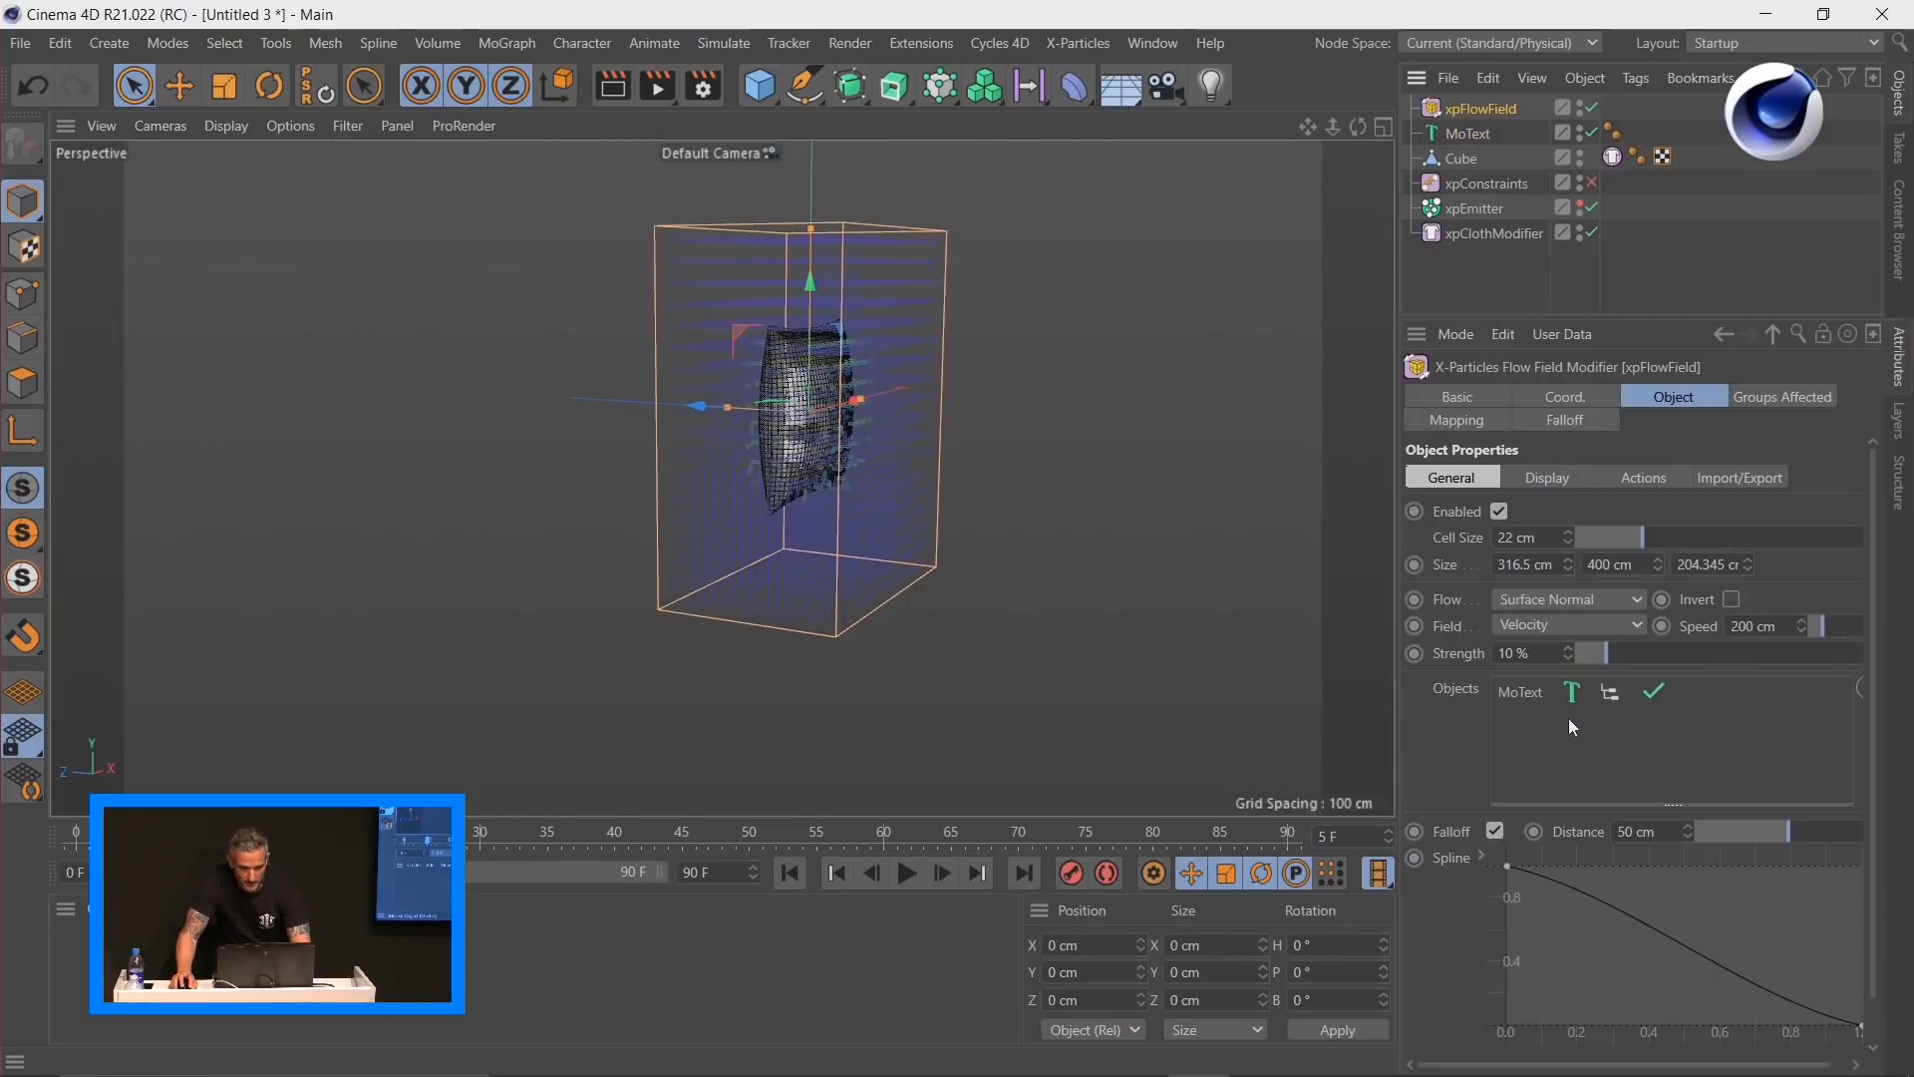
{"action": "left_click_drag", "start_coordinate": [1744, 835], "coordinate": [1857, 842]}
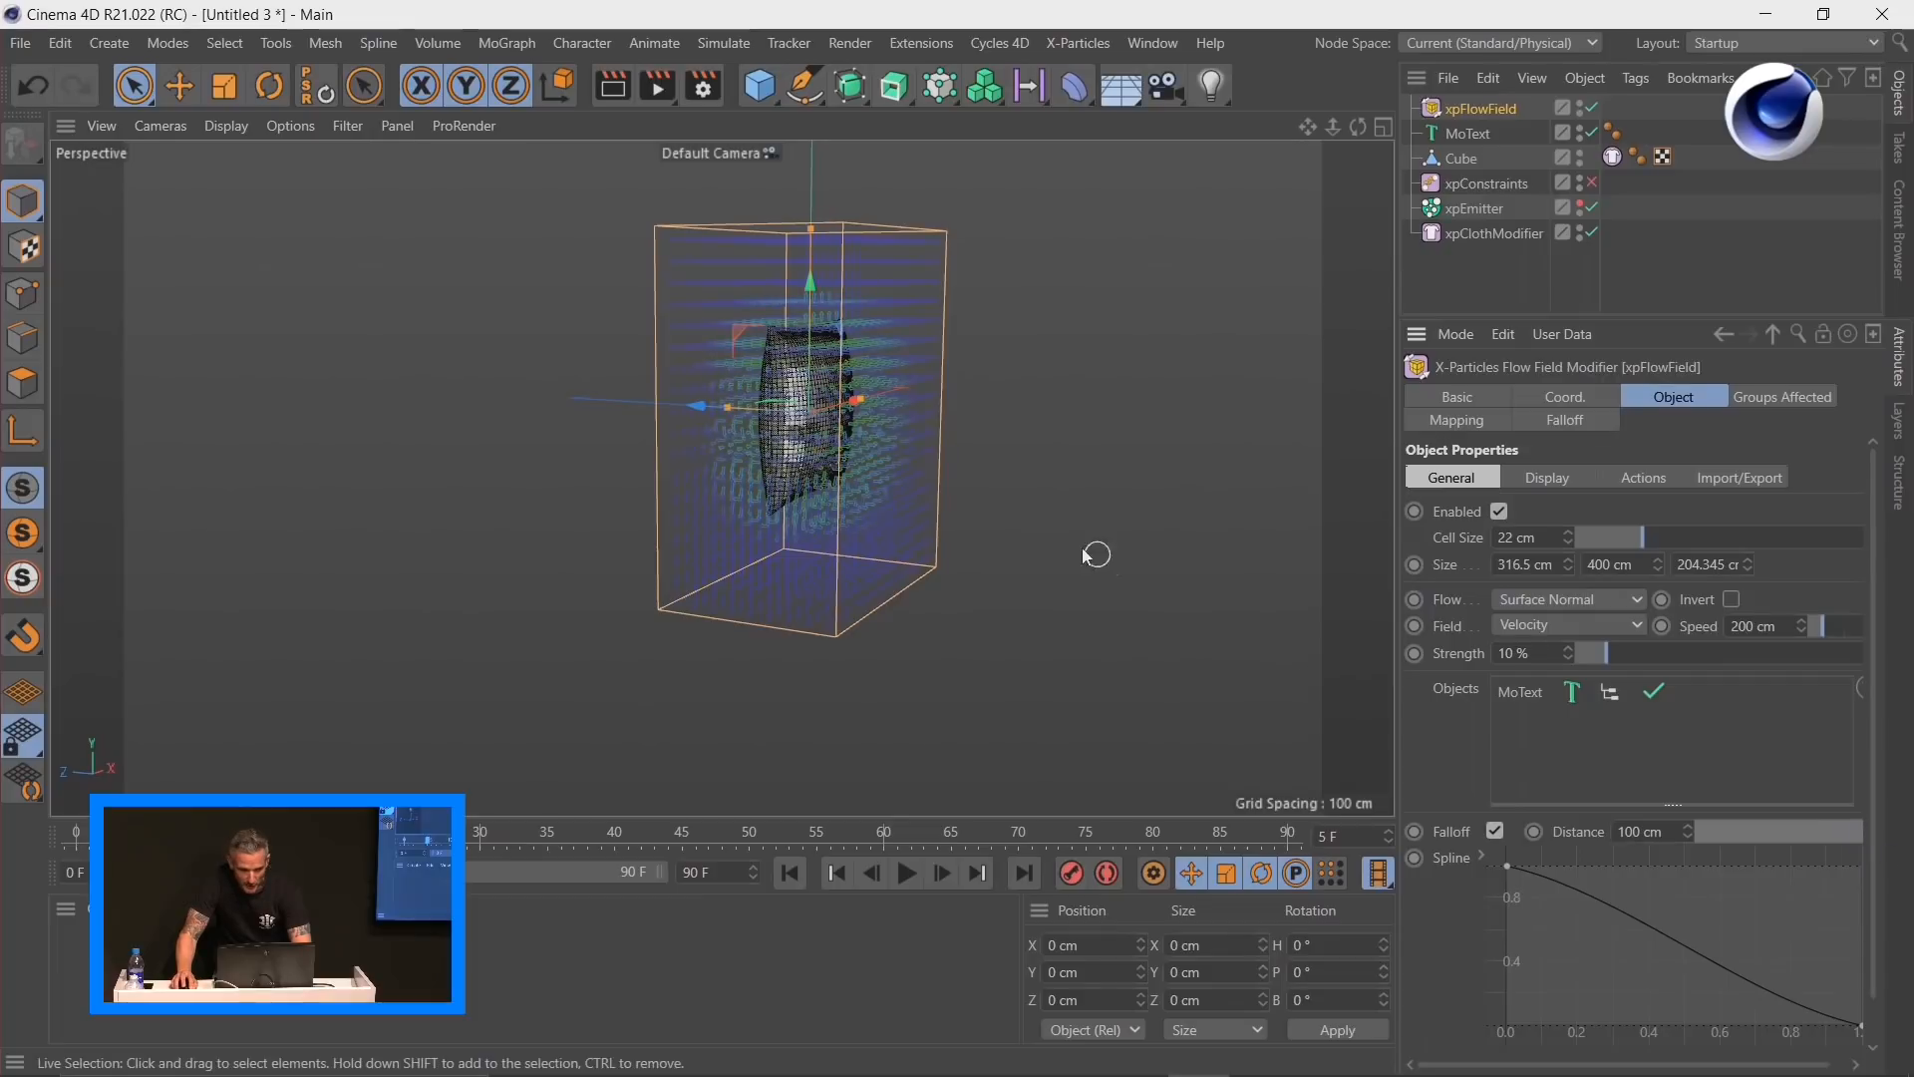
Step: Invert the xpFlowField's flow so it points towards the number, and inspect the field around the pillow
{"action": "scroll", "coordinate": [899, 438], "scroll_direction": "up", "scroll_amount": 3}
{"action": "right_click_drag", "start_coordinate": [900, 439], "coordinate": [969, 406], "text": "alt"}
{"action": "mouse_move", "coordinate": [856, 460]}
{"action": "left_mouse_down", "text": "alt"}
{"action": "mouse_move", "coordinate": [921, 472]}
{"action": "mouse_move", "coordinate": [959, 510]}
{"action": "mouse_move", "coordinate": [979, 494]}
{"action": "mouse_move", "coordinate": [911, 516]}
{"action": "mouse_move", "coordinate": [718, 413]}
{"action": "mouse_move", "coordinate": [699, 447]}
{"action": "mouse_move", "coordinate": [947, 455]}
{"action": "mouse_move", "coordinate": [919, 488]}
{"action": "mouse_move", "coordinate": [823, 463]}
{"action": "left_mouse_up", "text": "alt"}
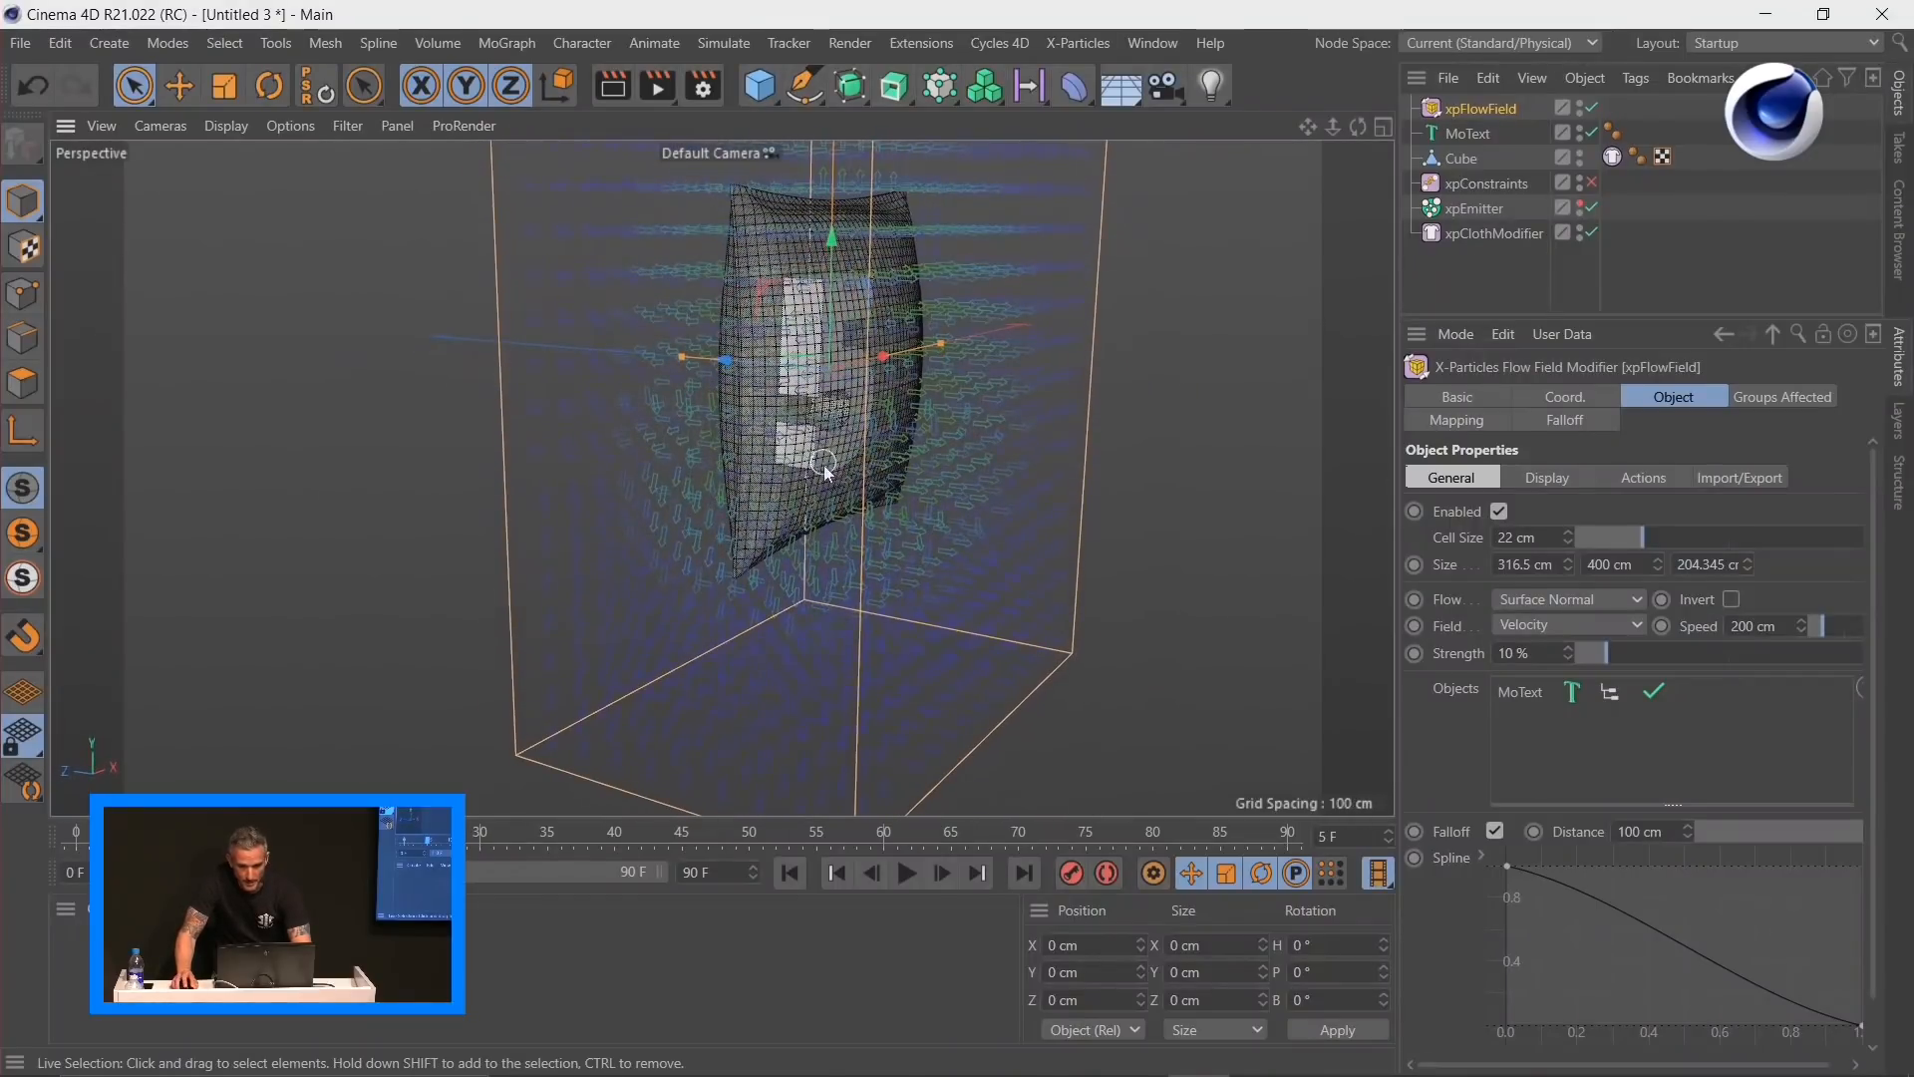
{"action": "left_click", "coordinate": [1731, 599]}
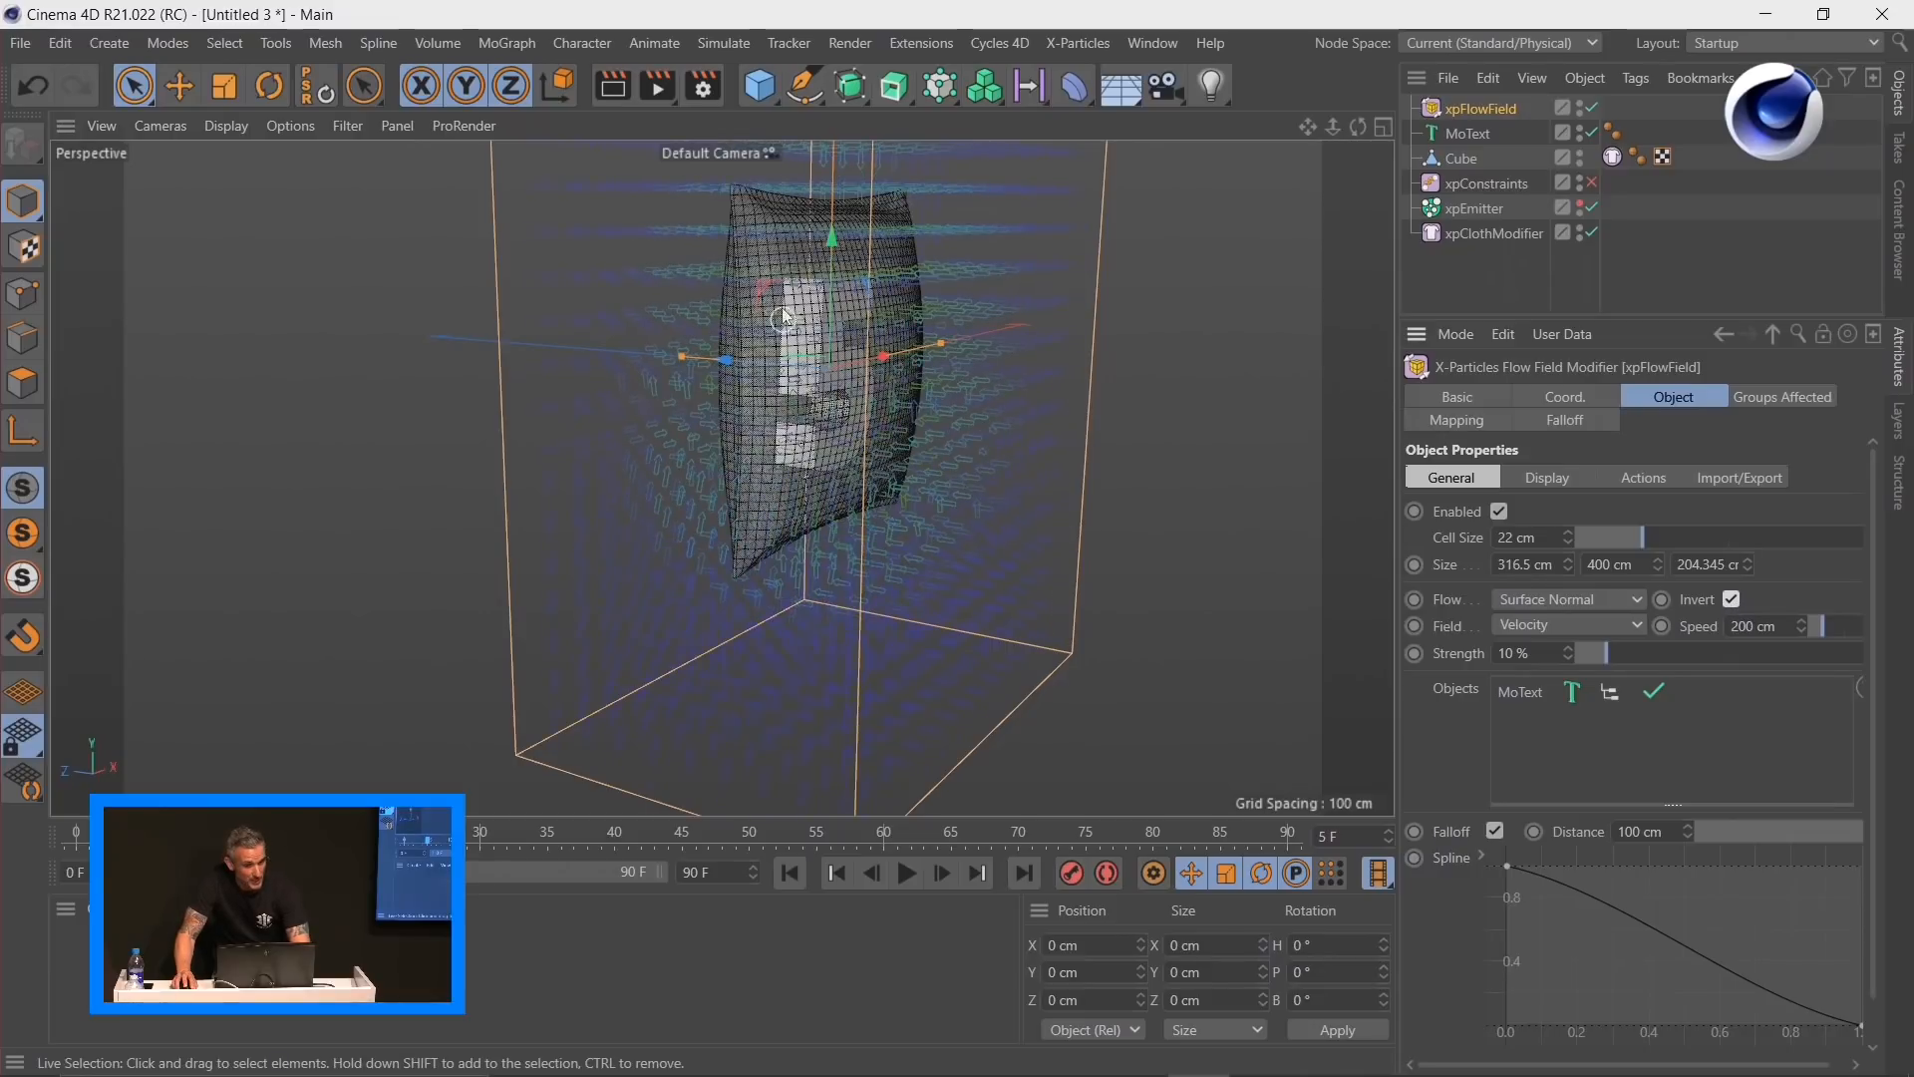
{"action": "left_click_drag", "start_coordinate": [909, 423], "coordinate": [738, 385], "text": "alt"}
{"action": "right_click_drag", "start_coordinate": [957, 441], "coordinate": [896, 460], "text": "alt"}
{"action": "middle_click_drag", "start_coordinate": [897, 461], "coordinate": [881, 560], "text": "alt"}
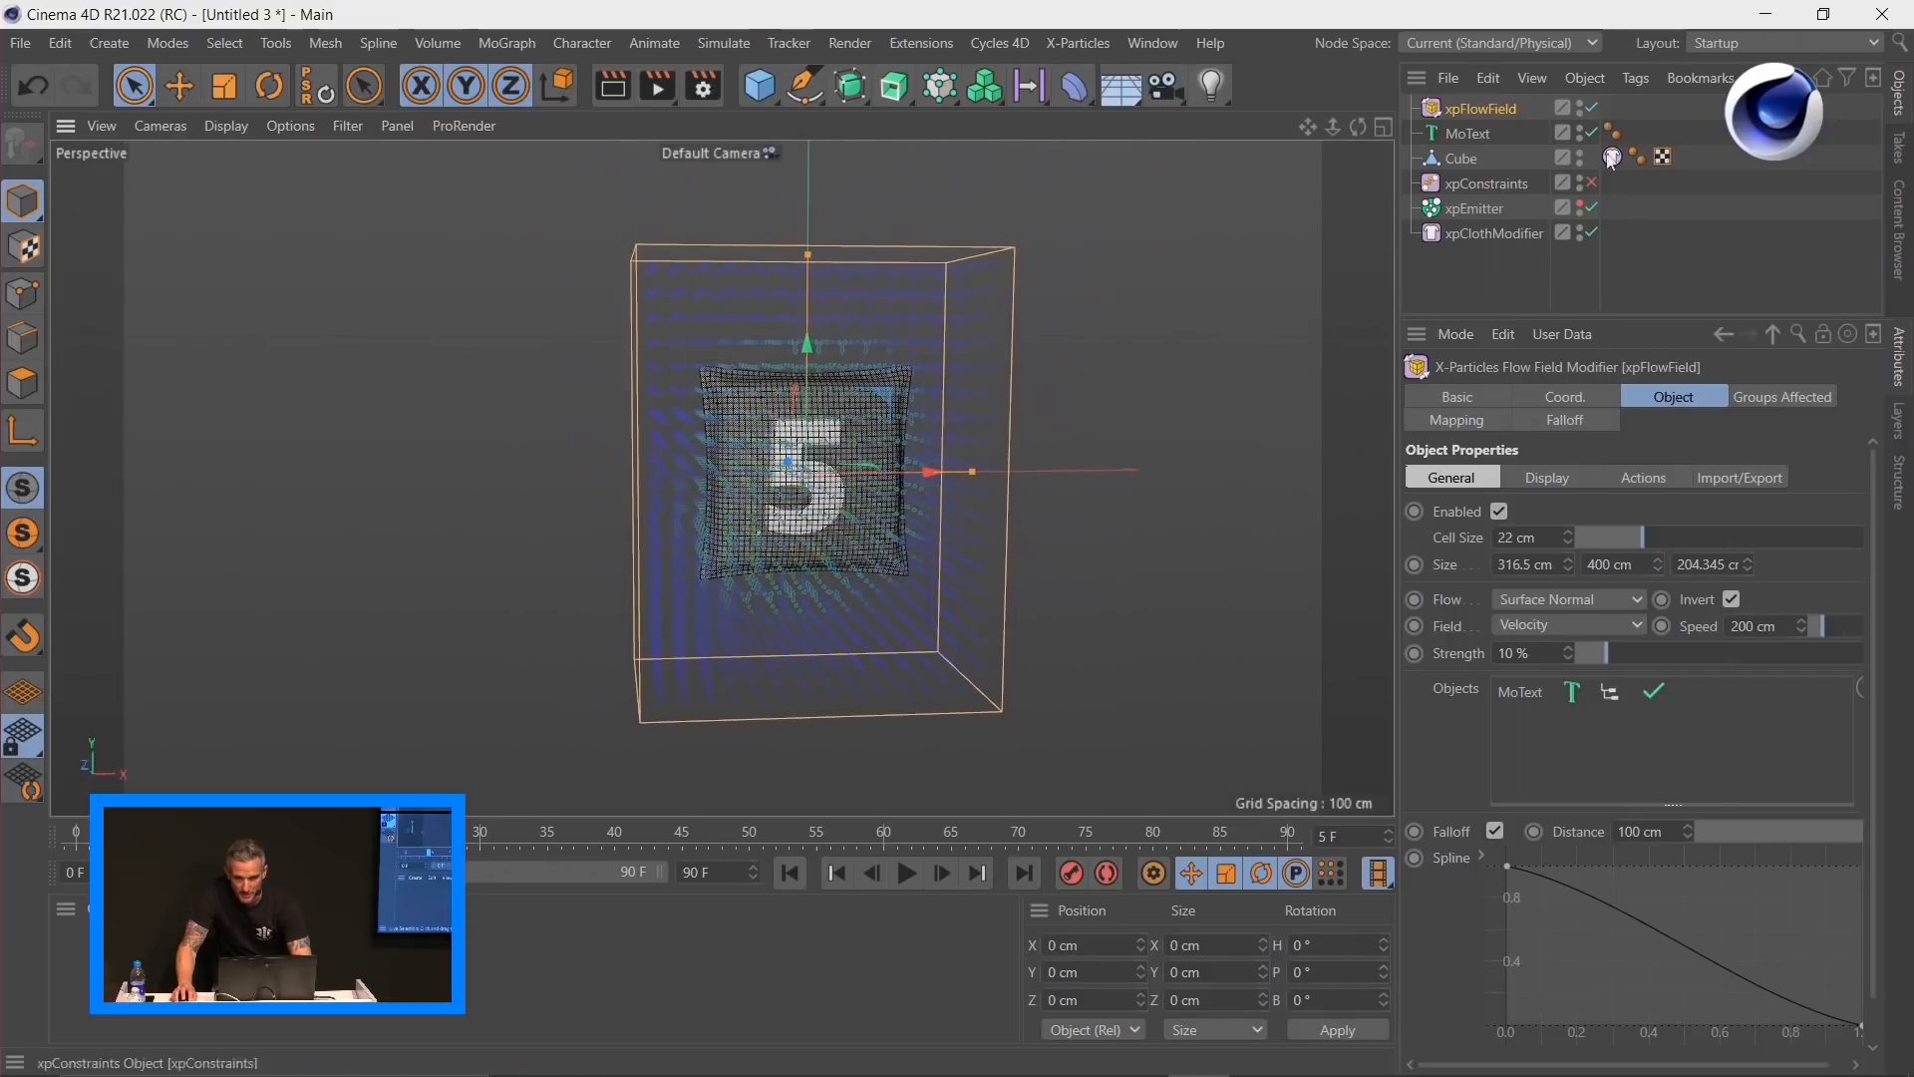
Step: Hide the xpFlowField in the viewport and set its speed to 70 cm
{"action": "left_click", "coordinate": [1580, 102]}
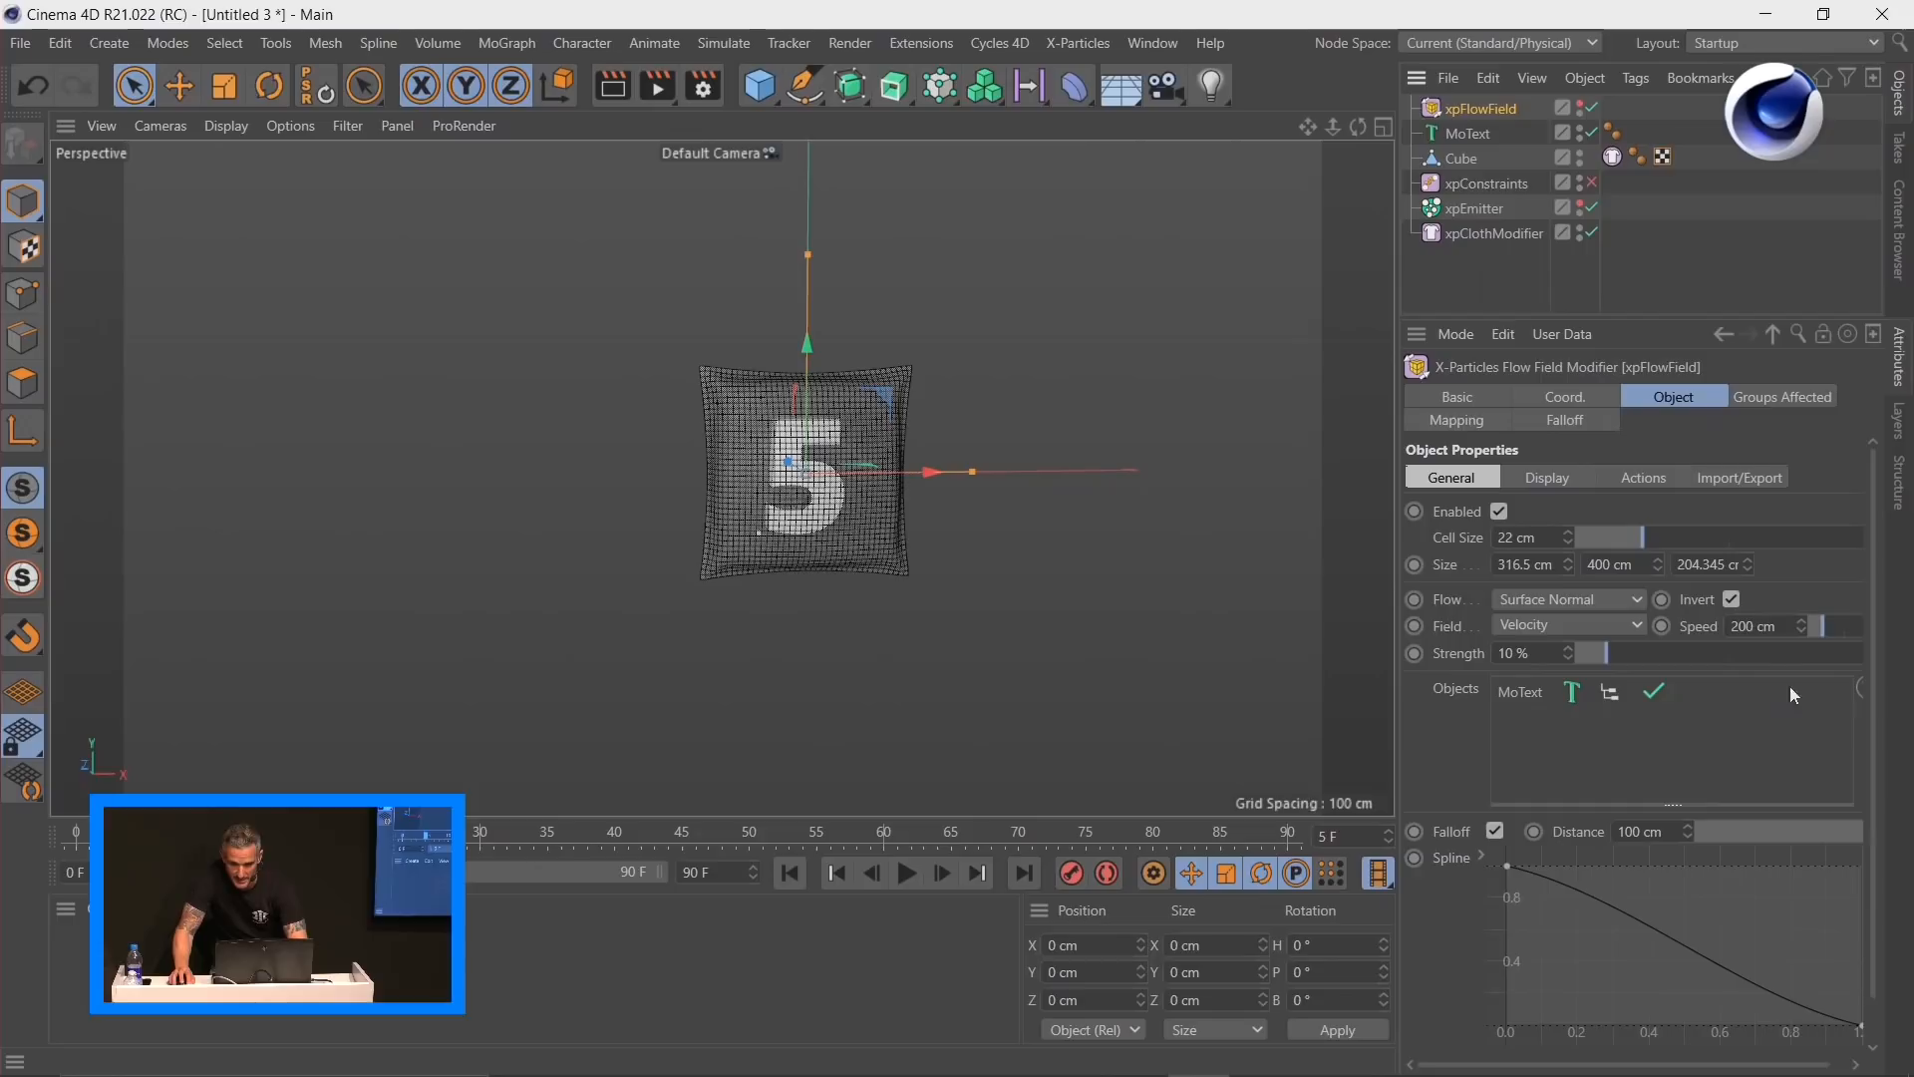
{"action": "type", "text": "70"}
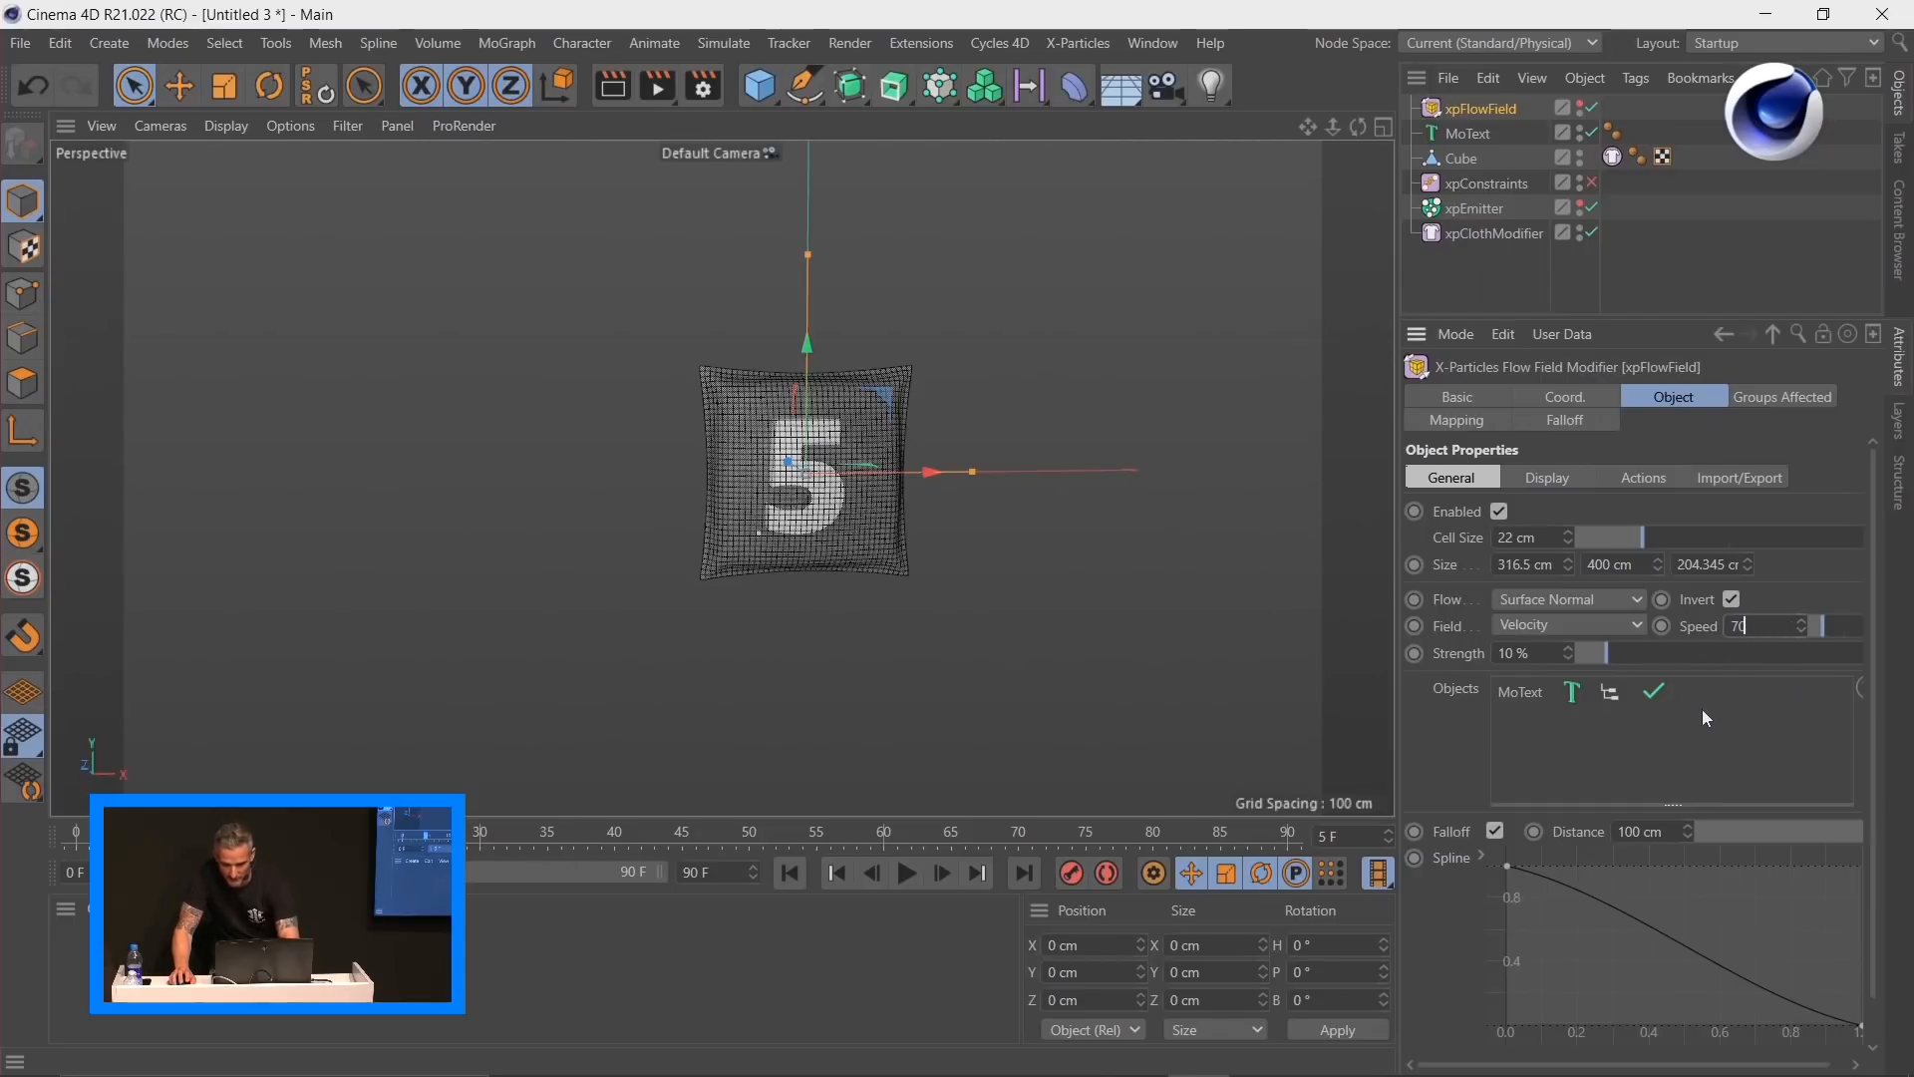
{"action": "key", "text": "Return"}
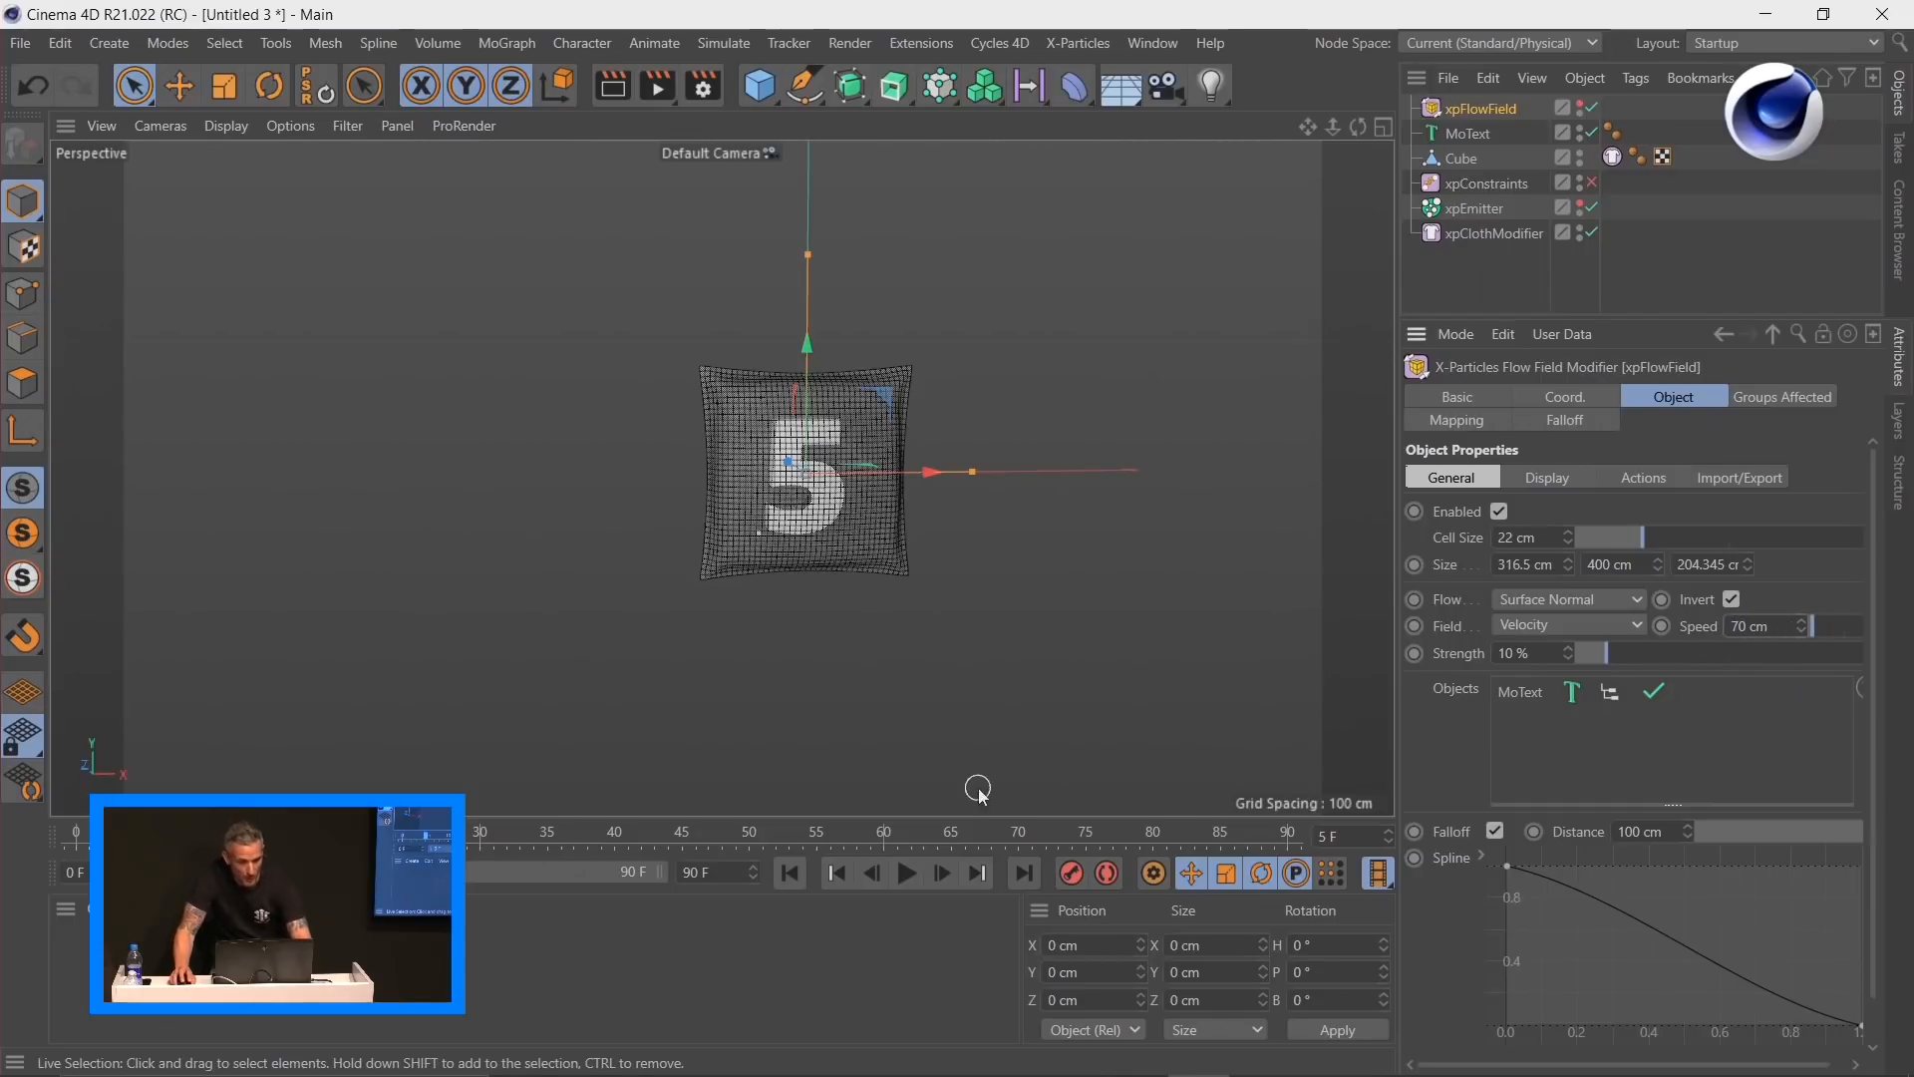
Step: Play the simulation from frame 0 to see how the inverted field pulls the cloth, and return to the start
{"action": "left_click", "coordinate": [790, 873]}
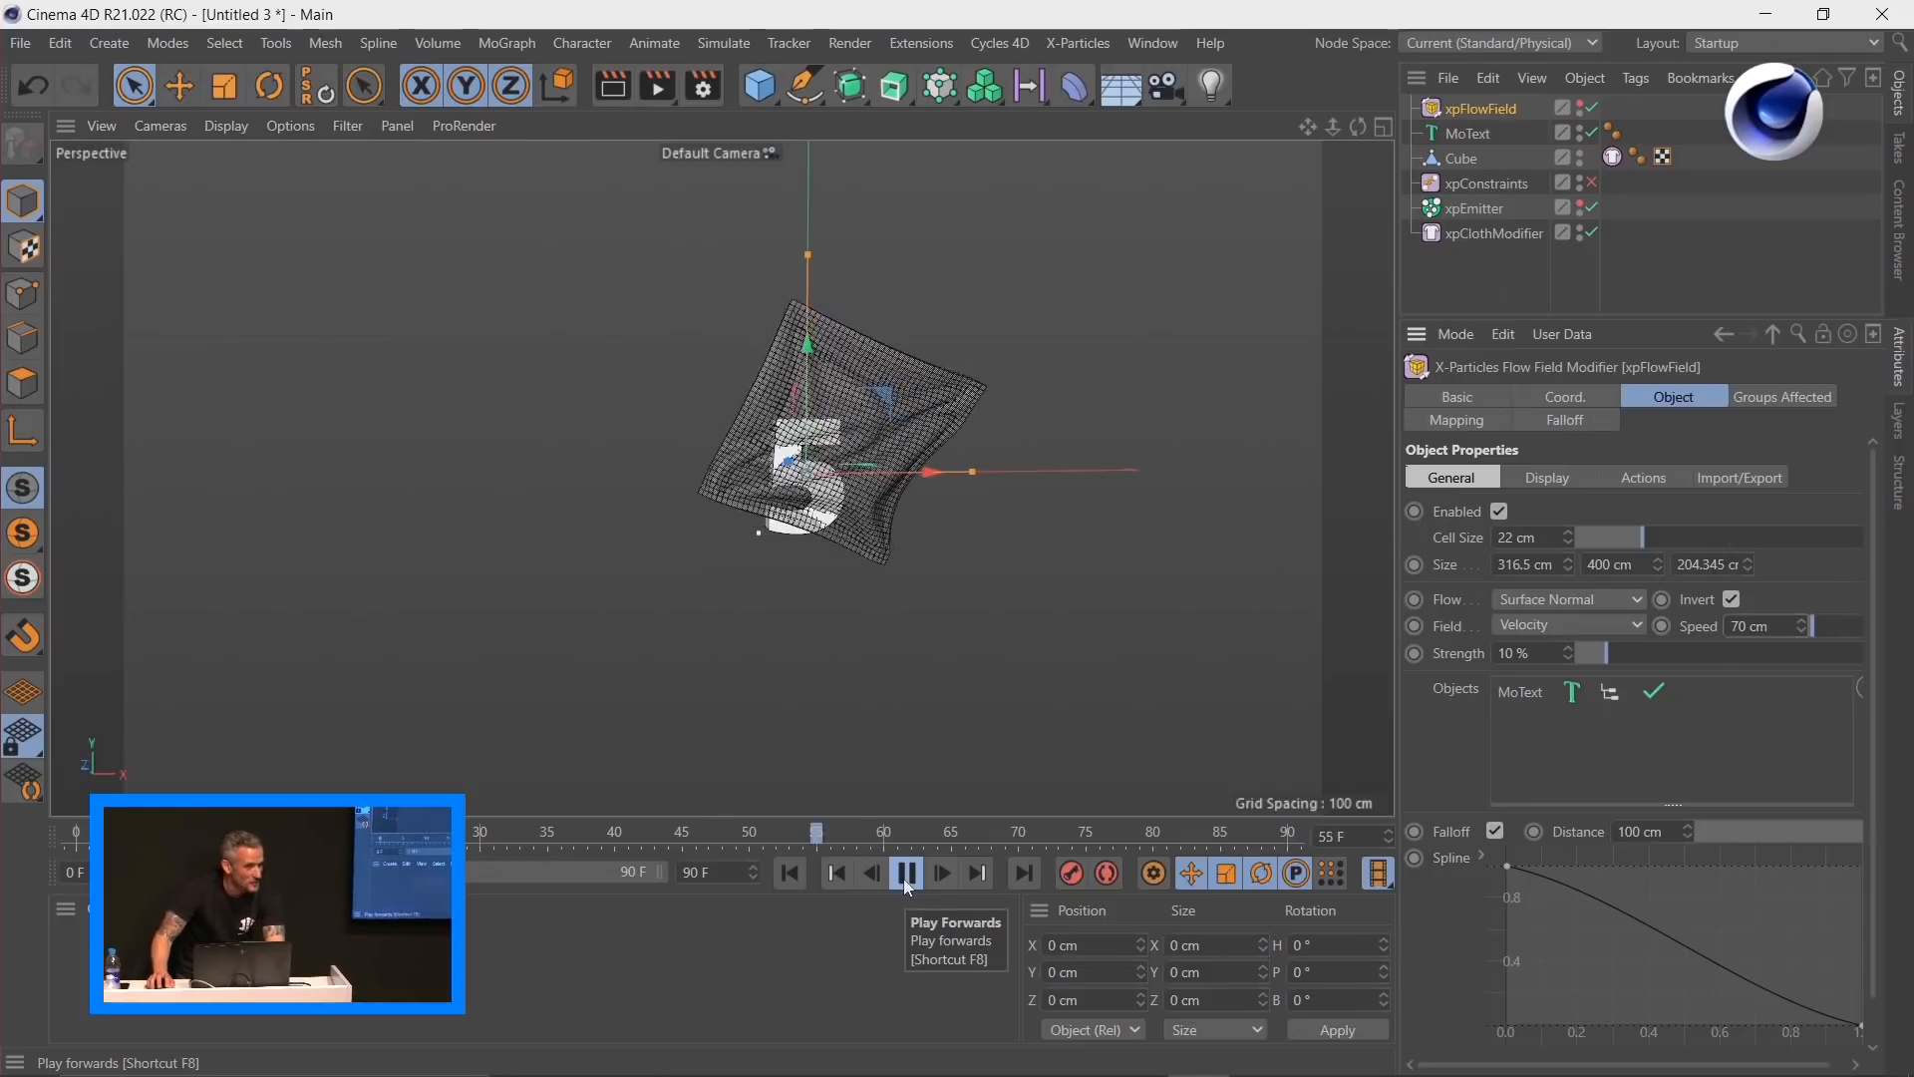
{"action": "left_click", "coordinate": [907, 874]}
{"action": "left_click", "coordinate": [791, 873]}
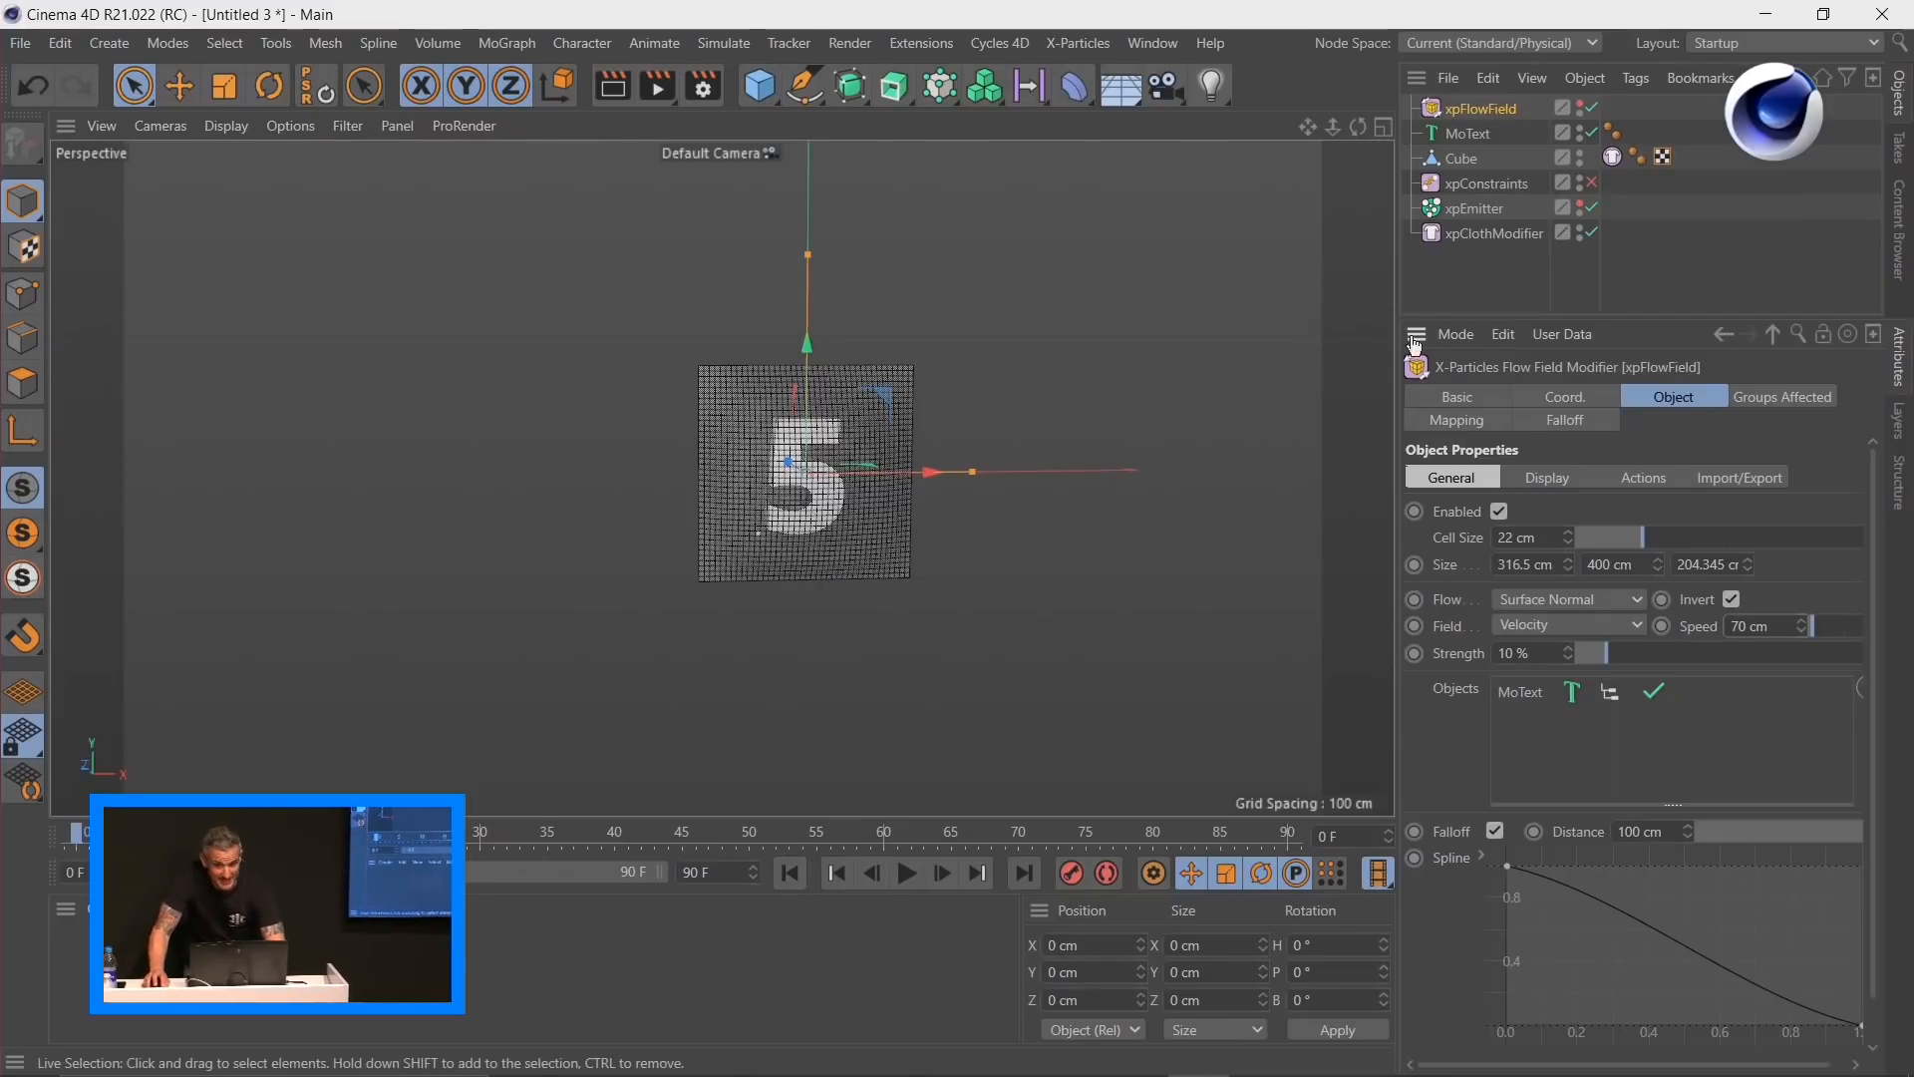
Step: Add an xpCollider tag to MoText and raise its friction to 100%
{"action": "left_click", "coordinate": [1460, 134]}
{"action": "left_click", "coordinate": [1635, 78]}
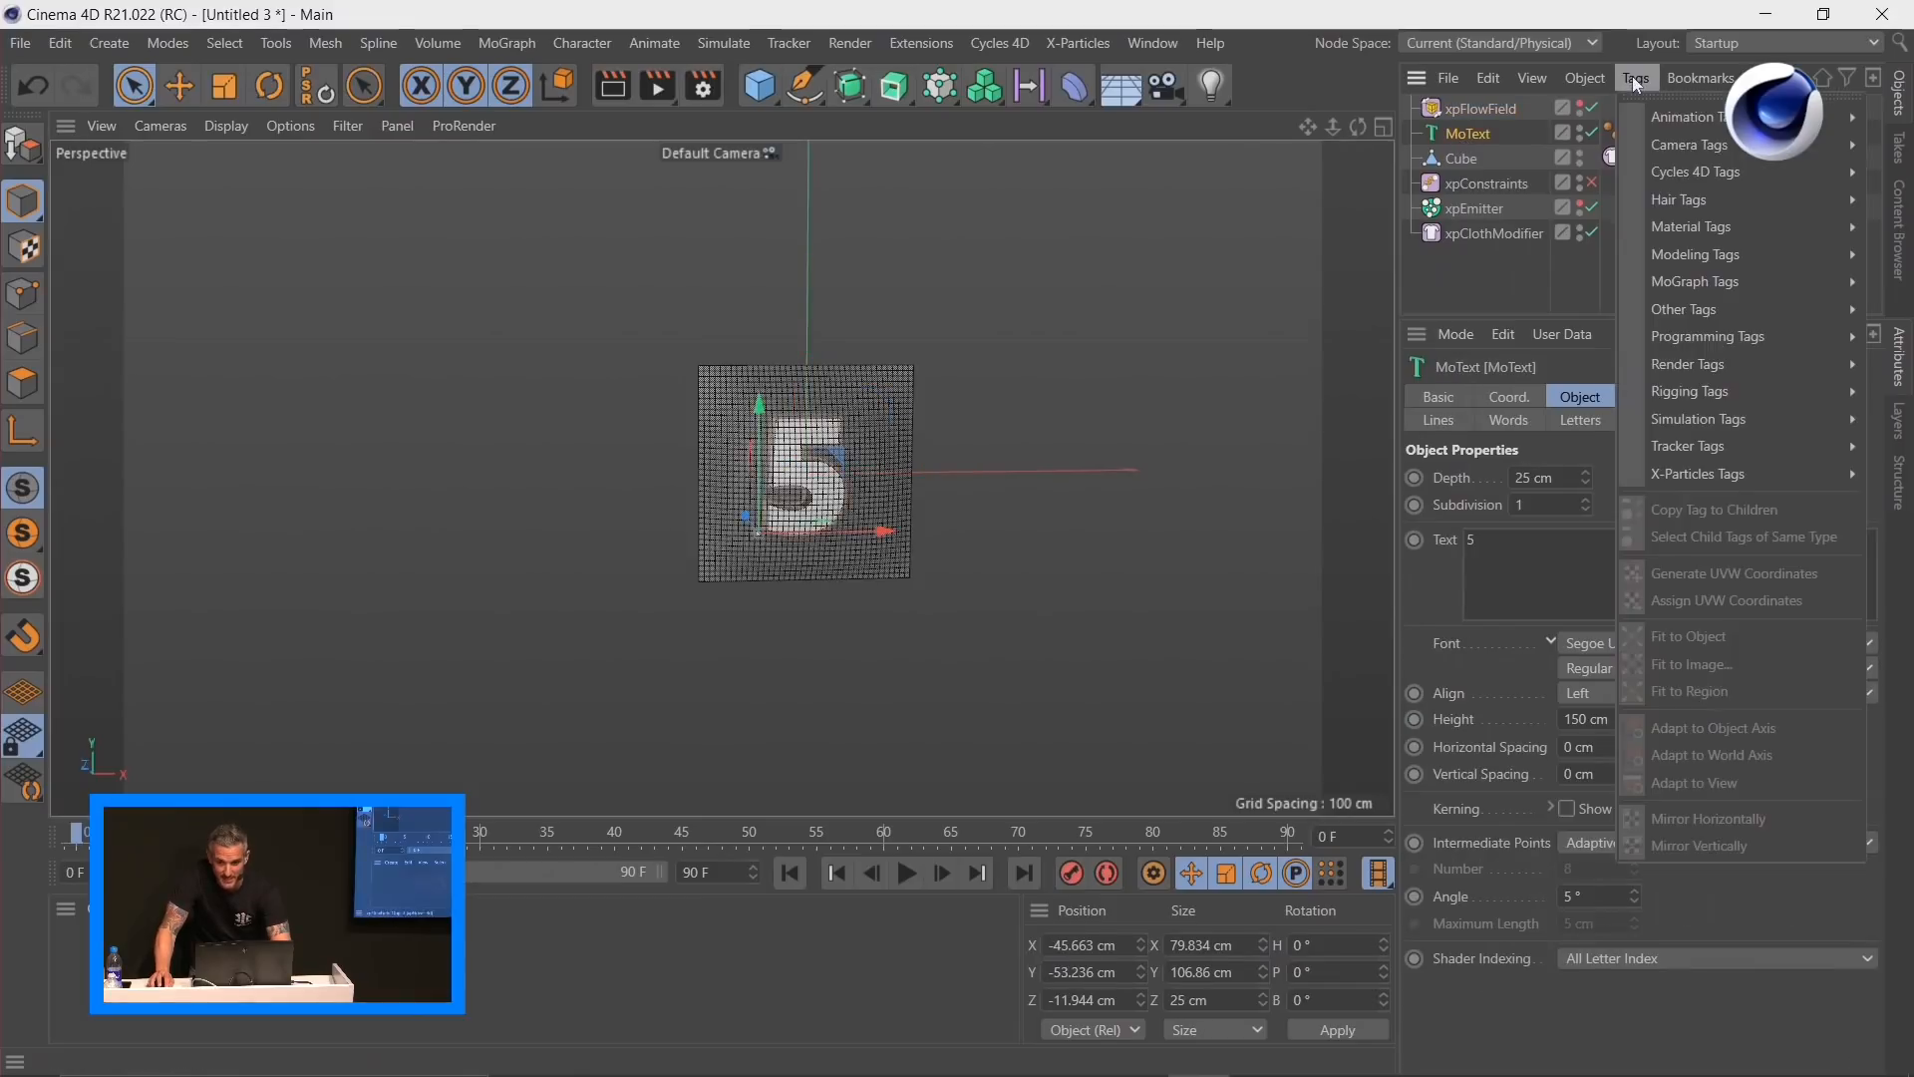
{"action": "mouse_move", "coordinate": [1684, 477]}
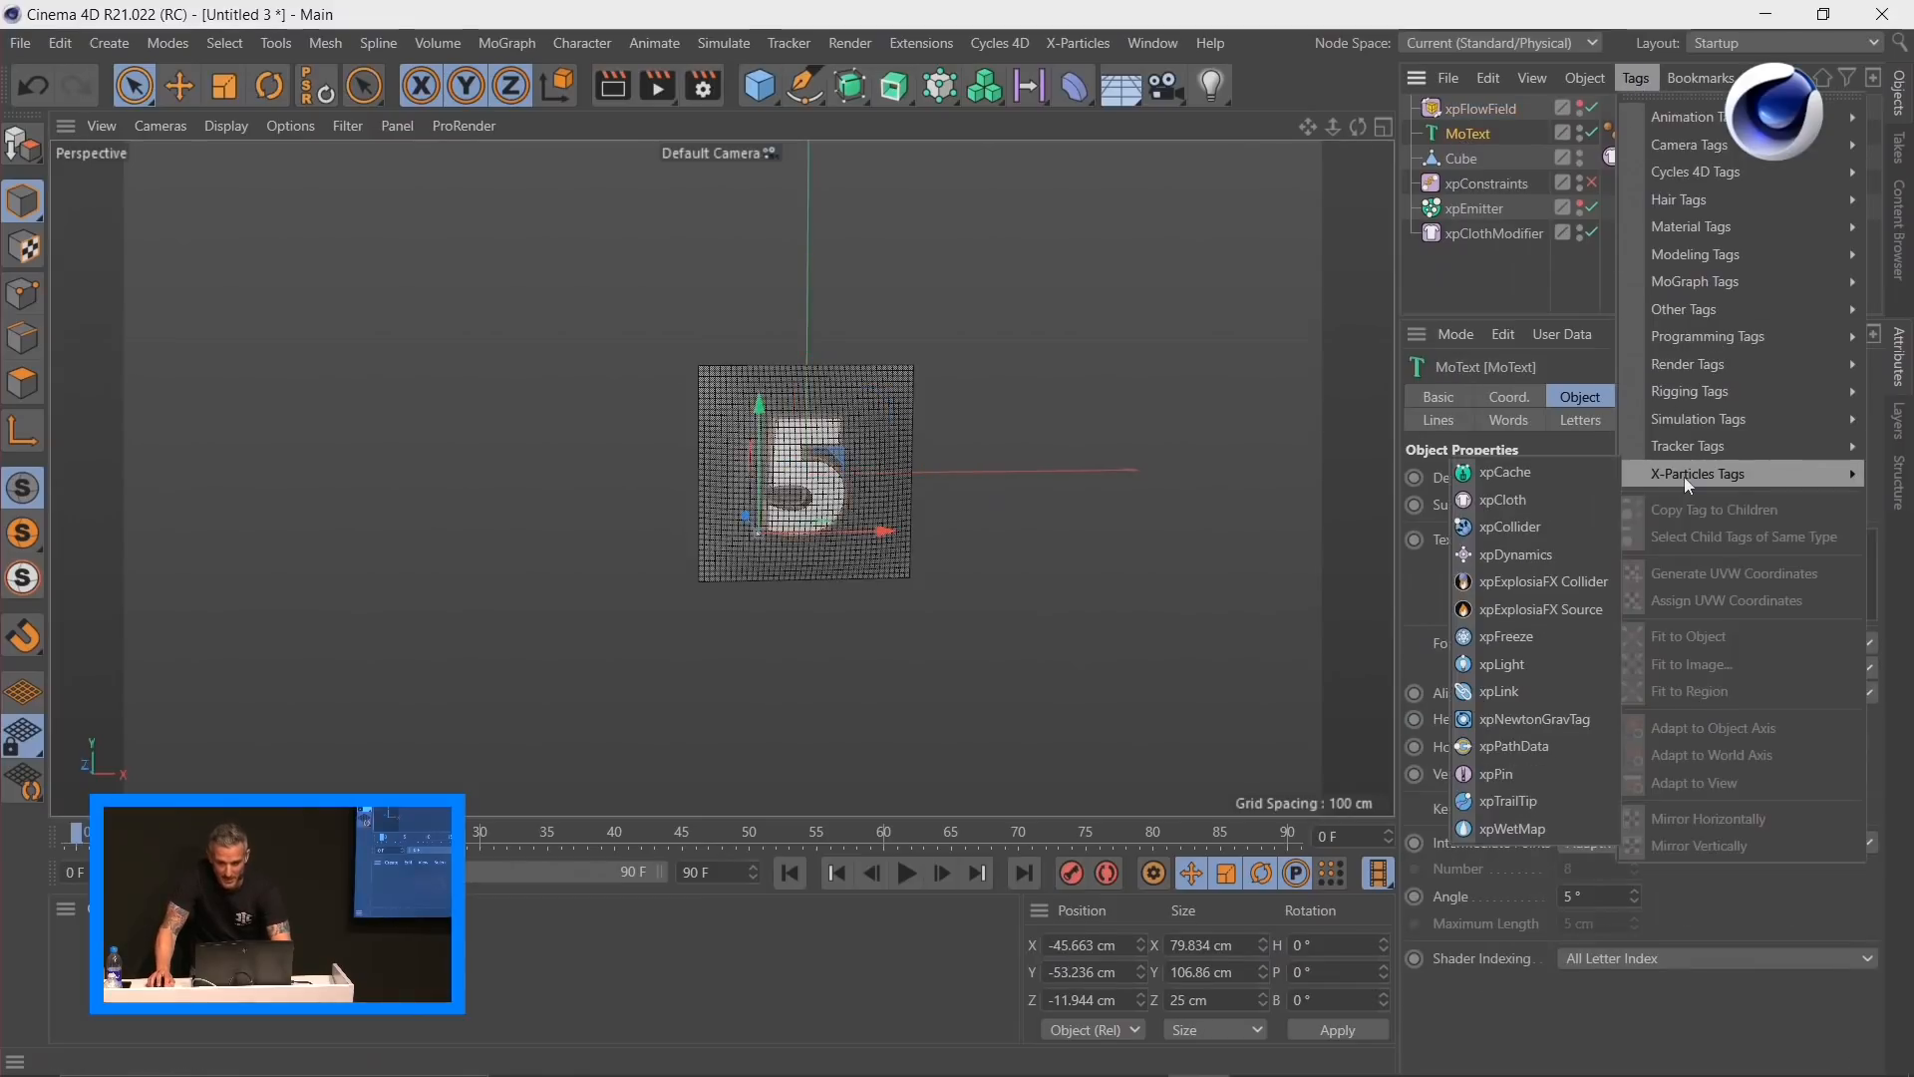
{"action": "left_click", "coordinate": [1547, 529]}
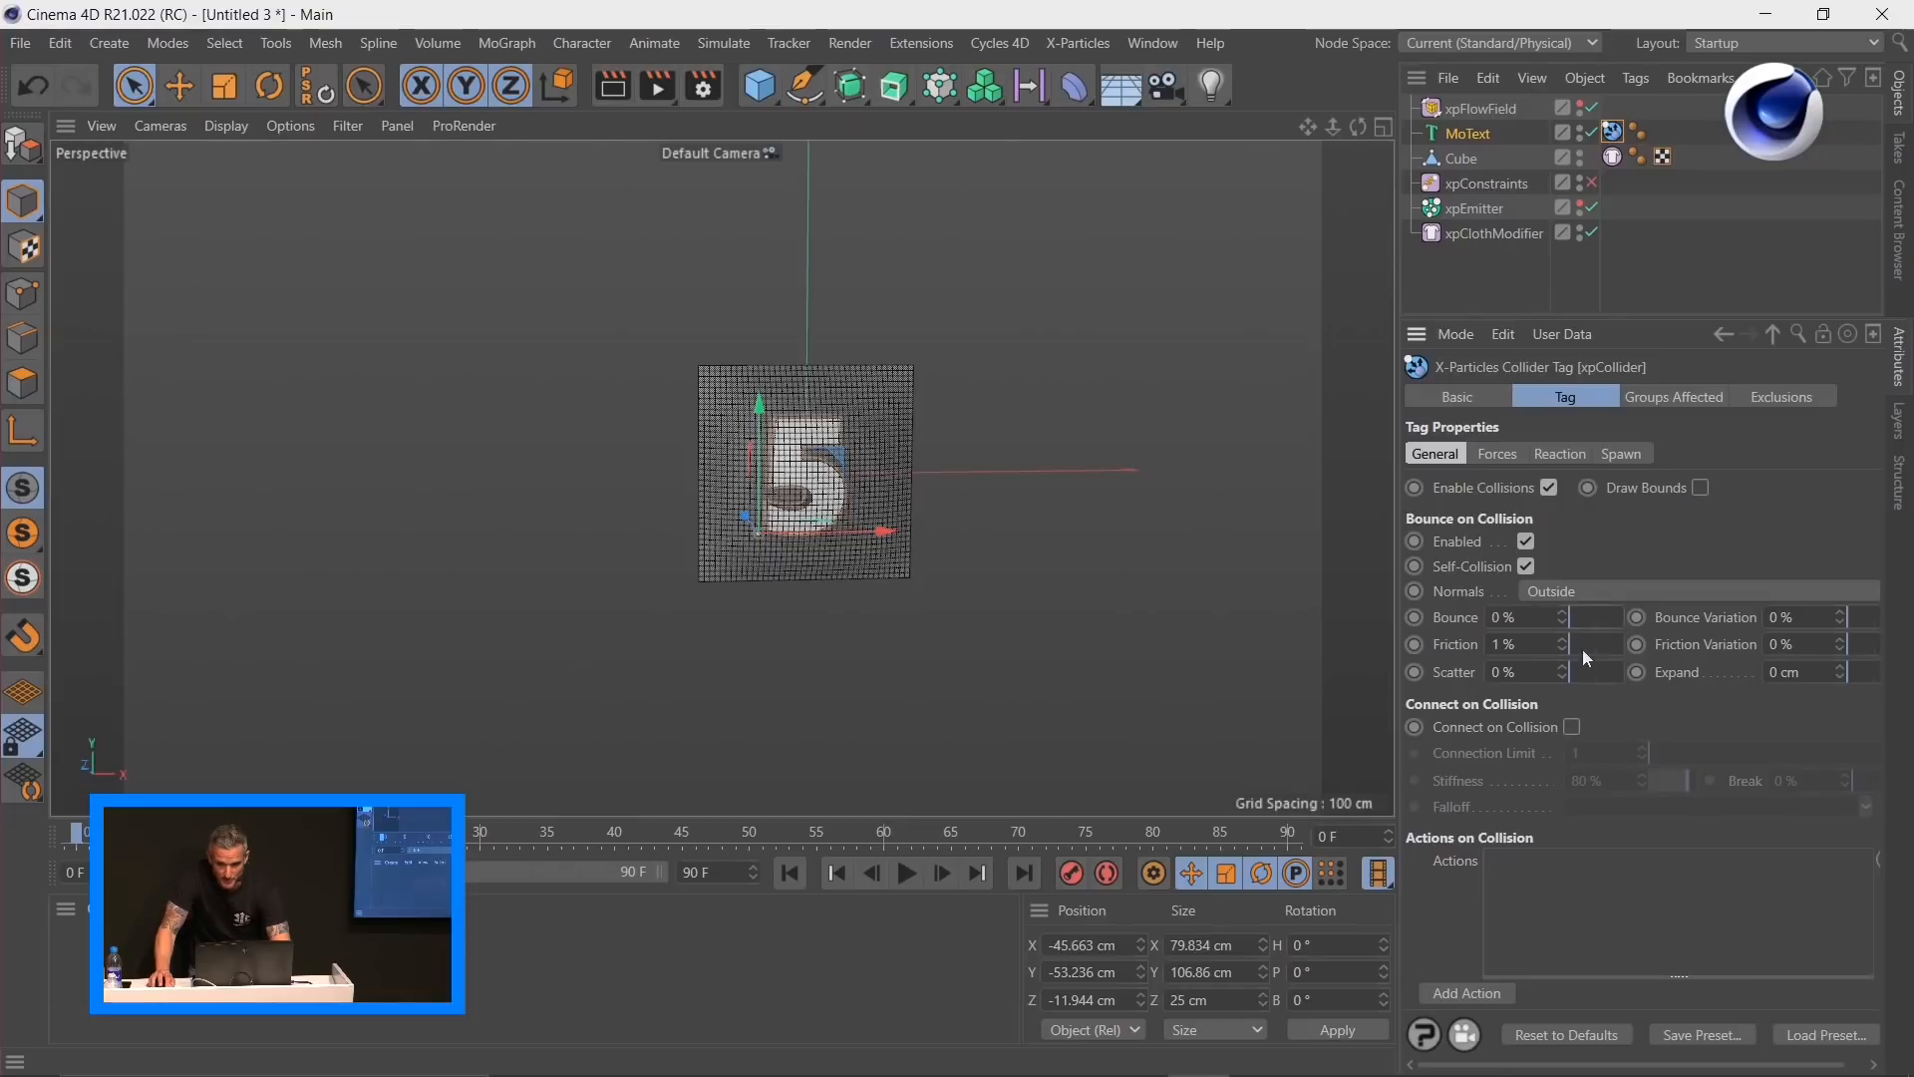
{"action": "left_click_drag", "start_coordinate": [1582, 644], "coordinate": [1723, 648]}
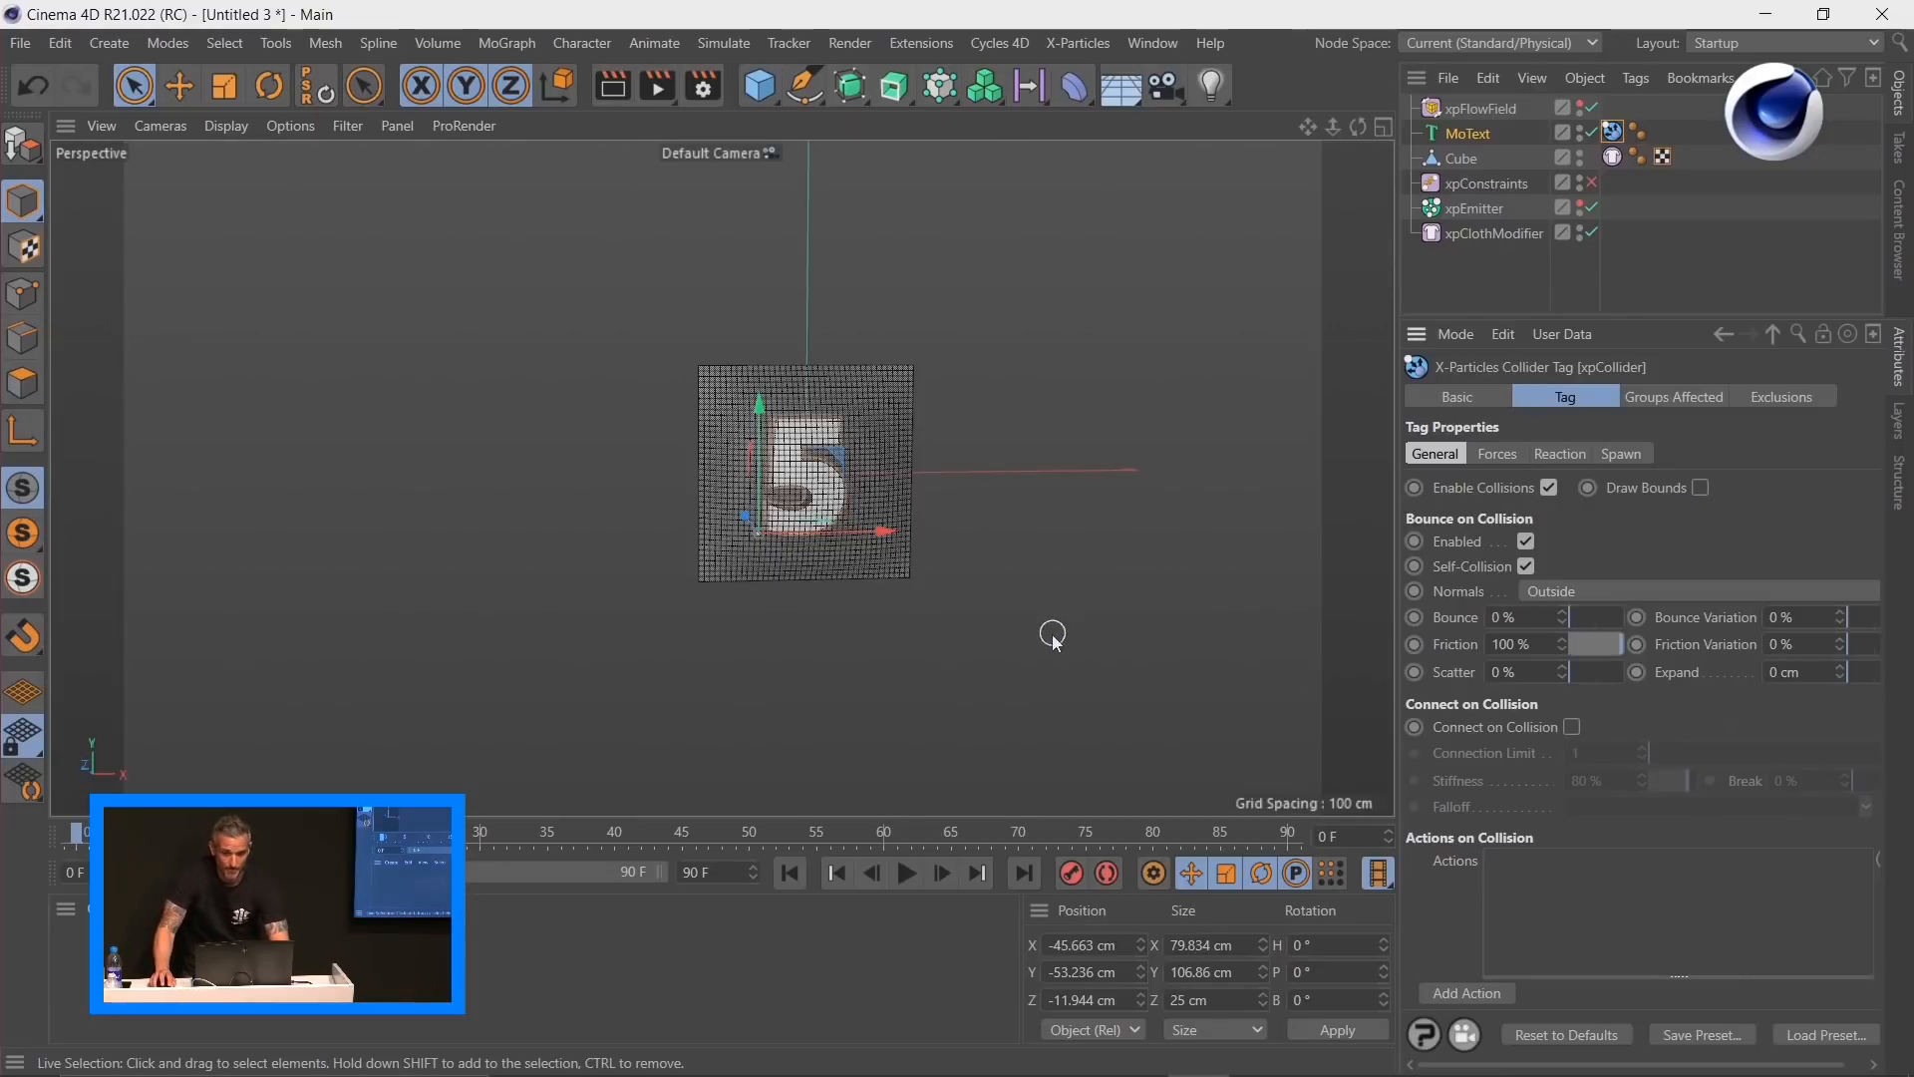
Step: Play the simulation to check the cloth colliding with the number, and return to frame 0
{"action": "left_click", "coordinate": [907, 874]}
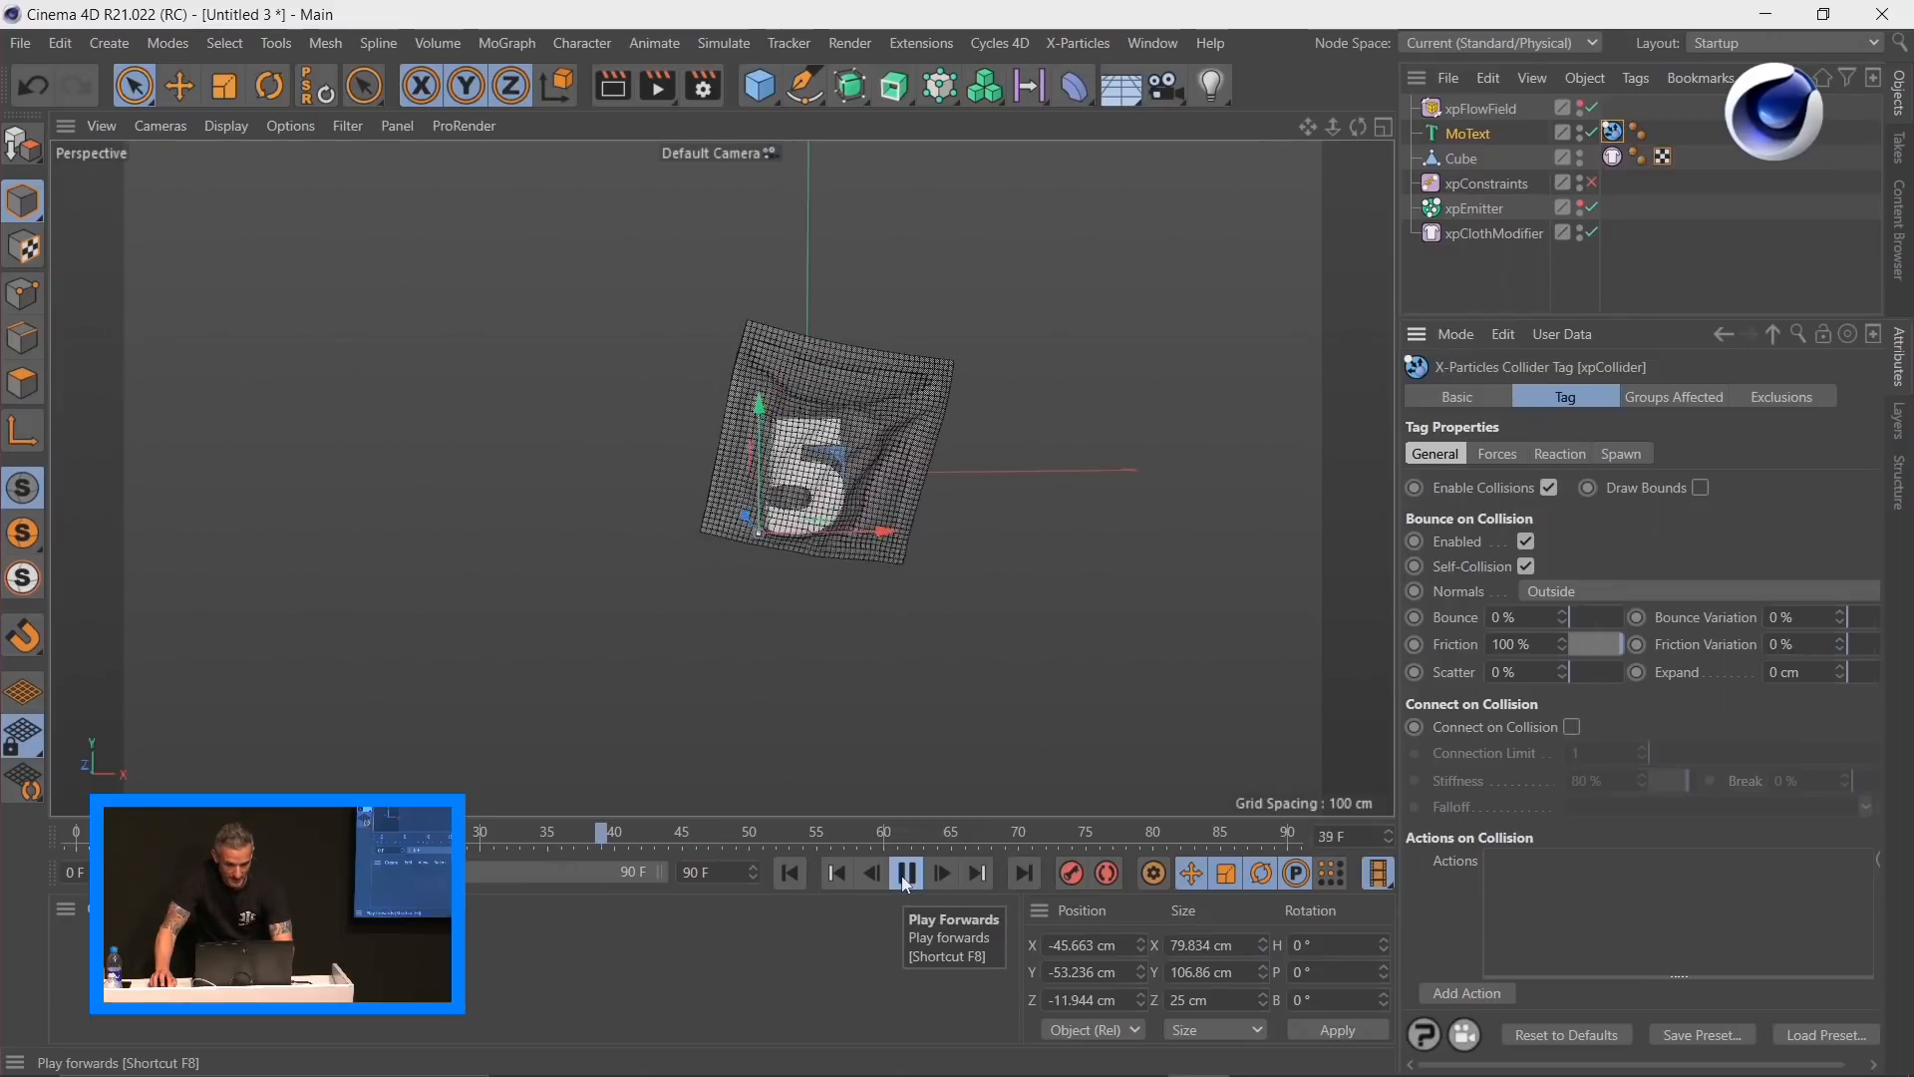
{"action": "left_click", "coordinate": [907, 874]}
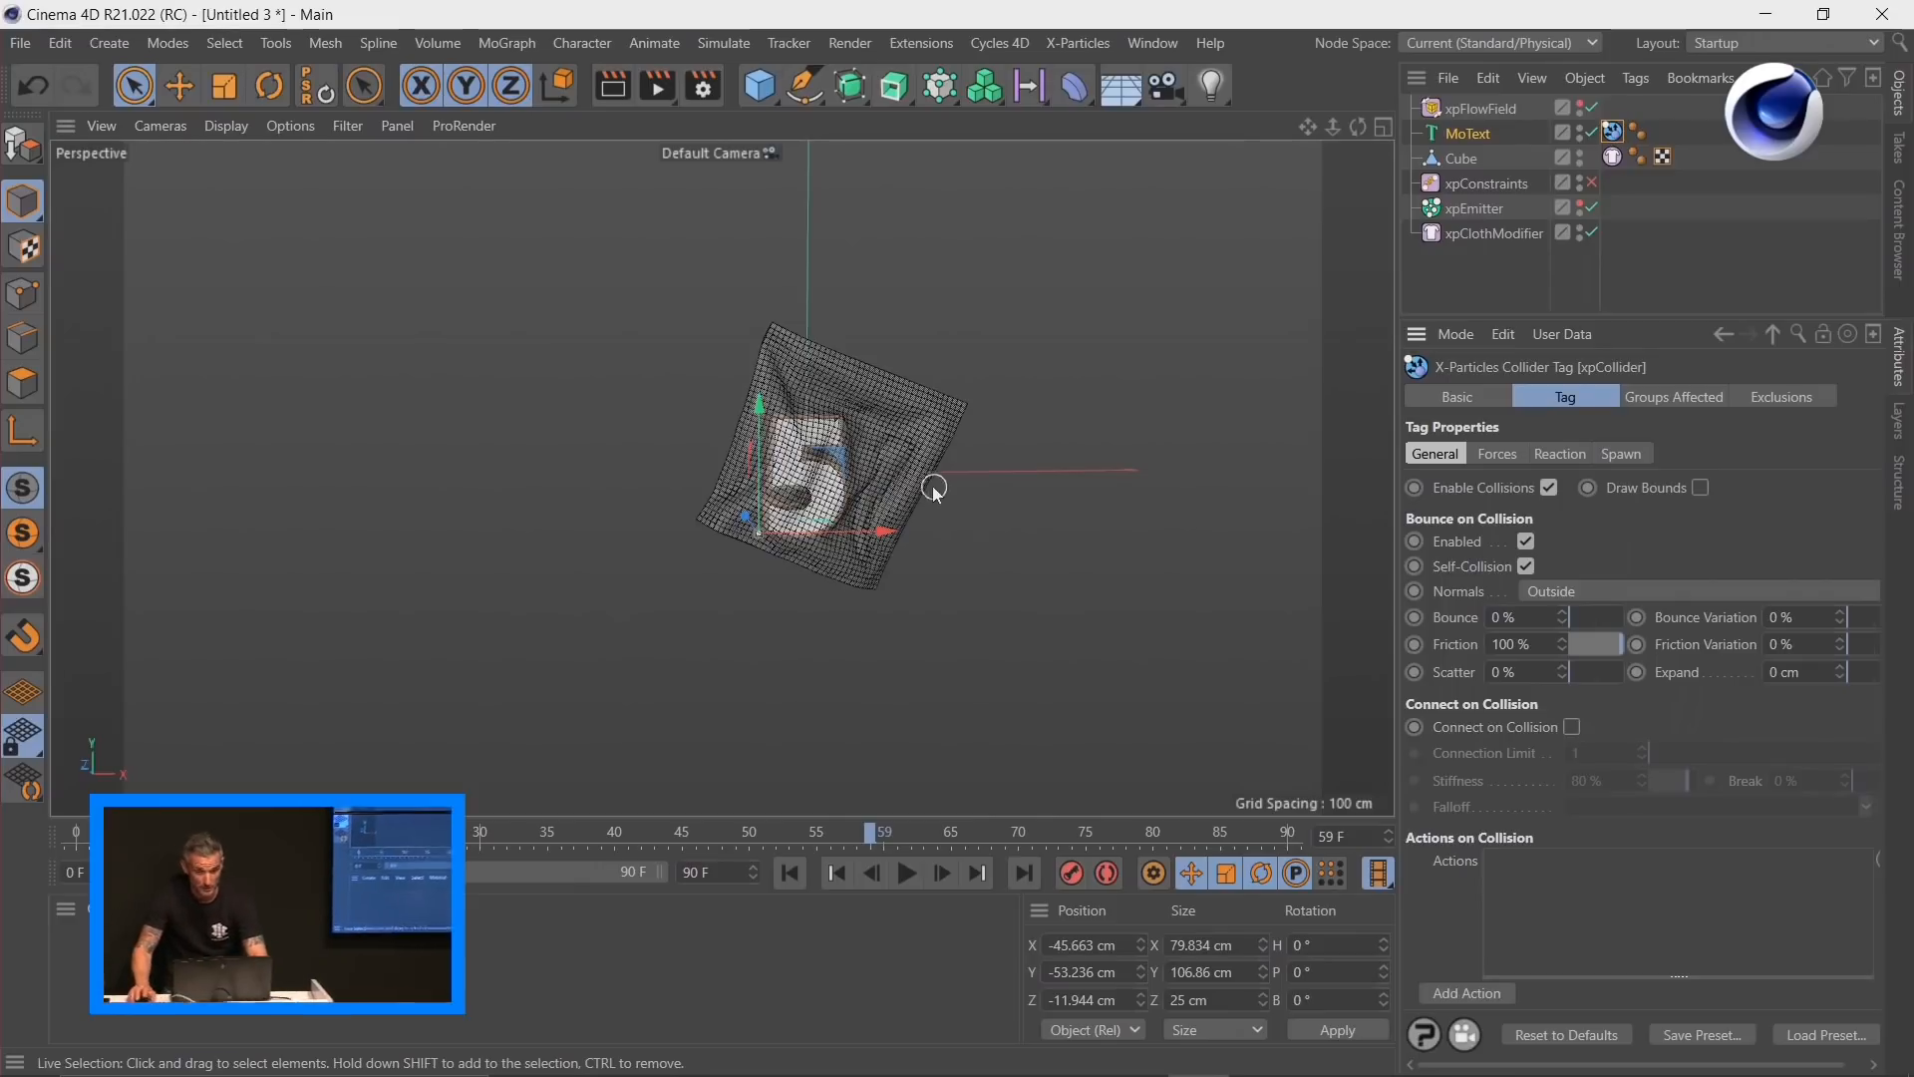
{"action": "left_click", "coordinate": [790, 875]}
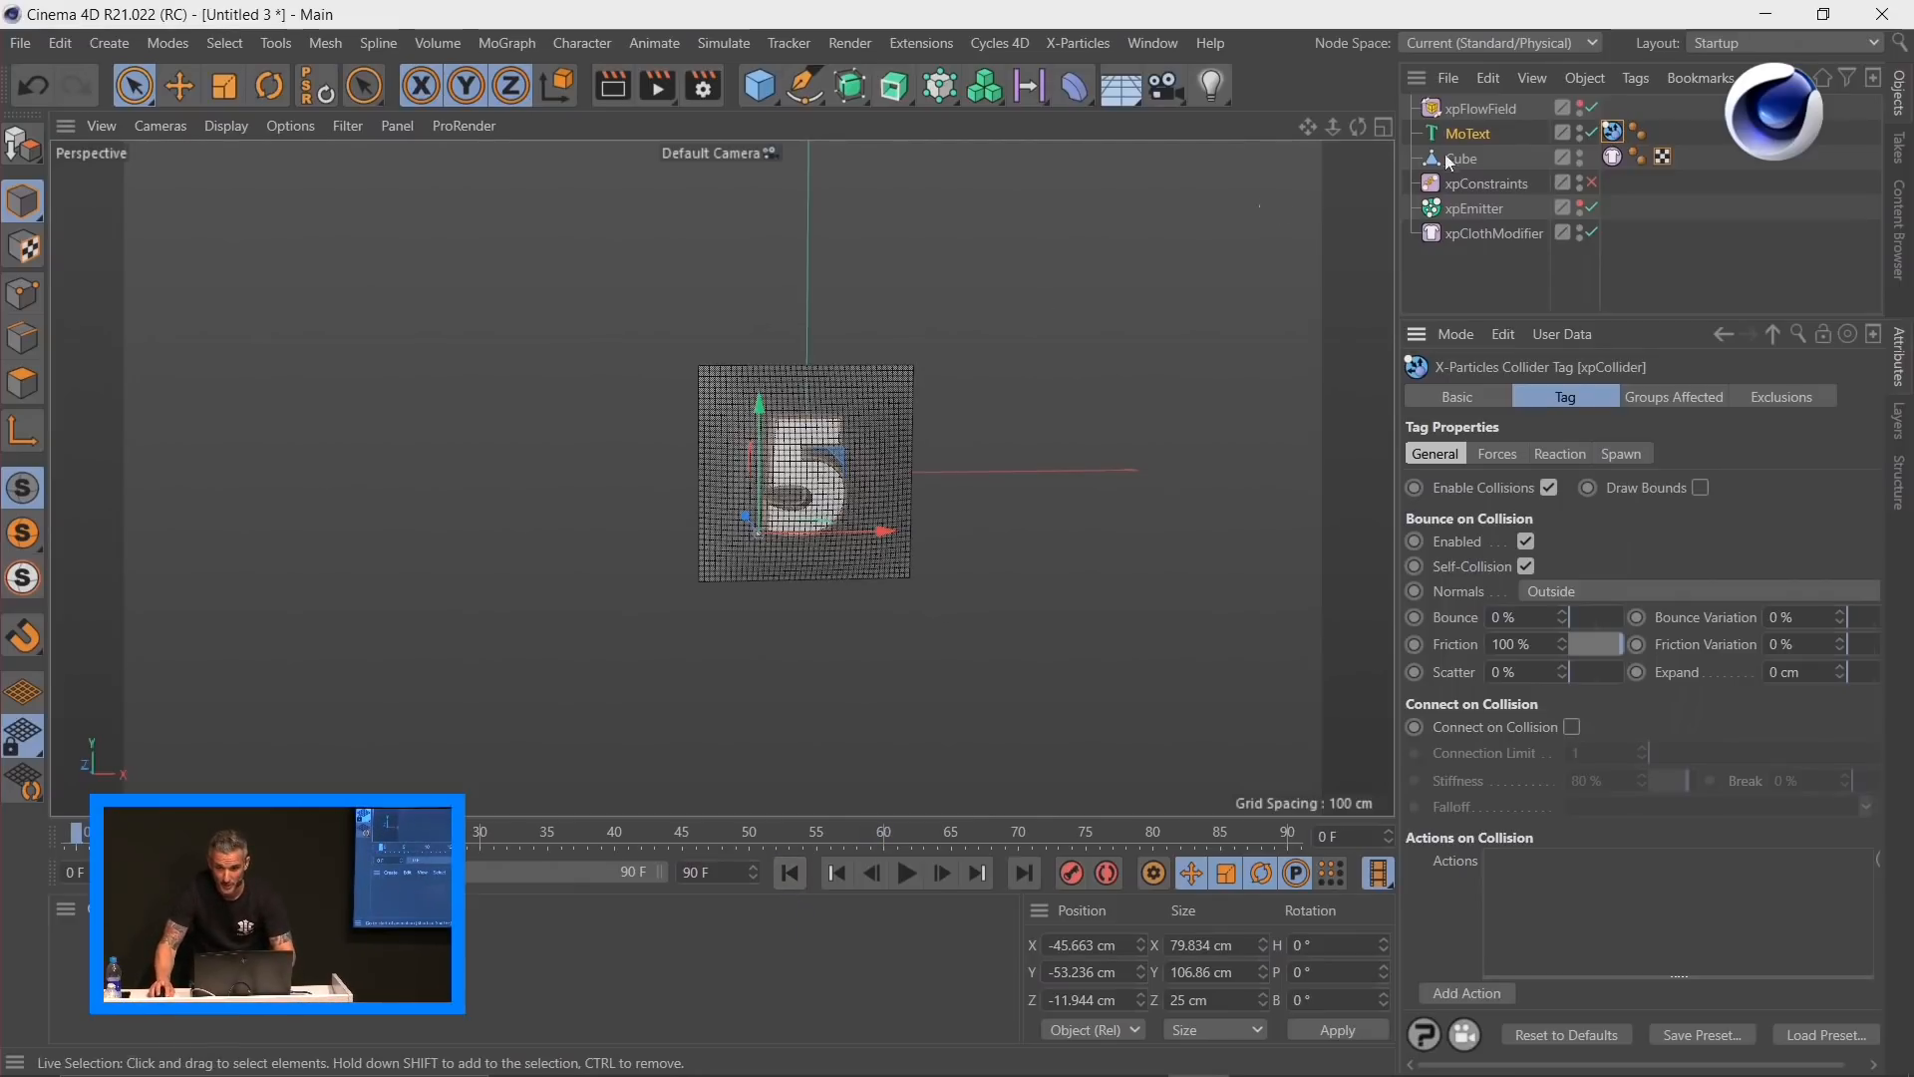
Step: Duplicate the xpFlowField, switch the copy's field mode to Direction and set its strength to 86%
{"action": "left_click", "coordinate": [1477, 106]}
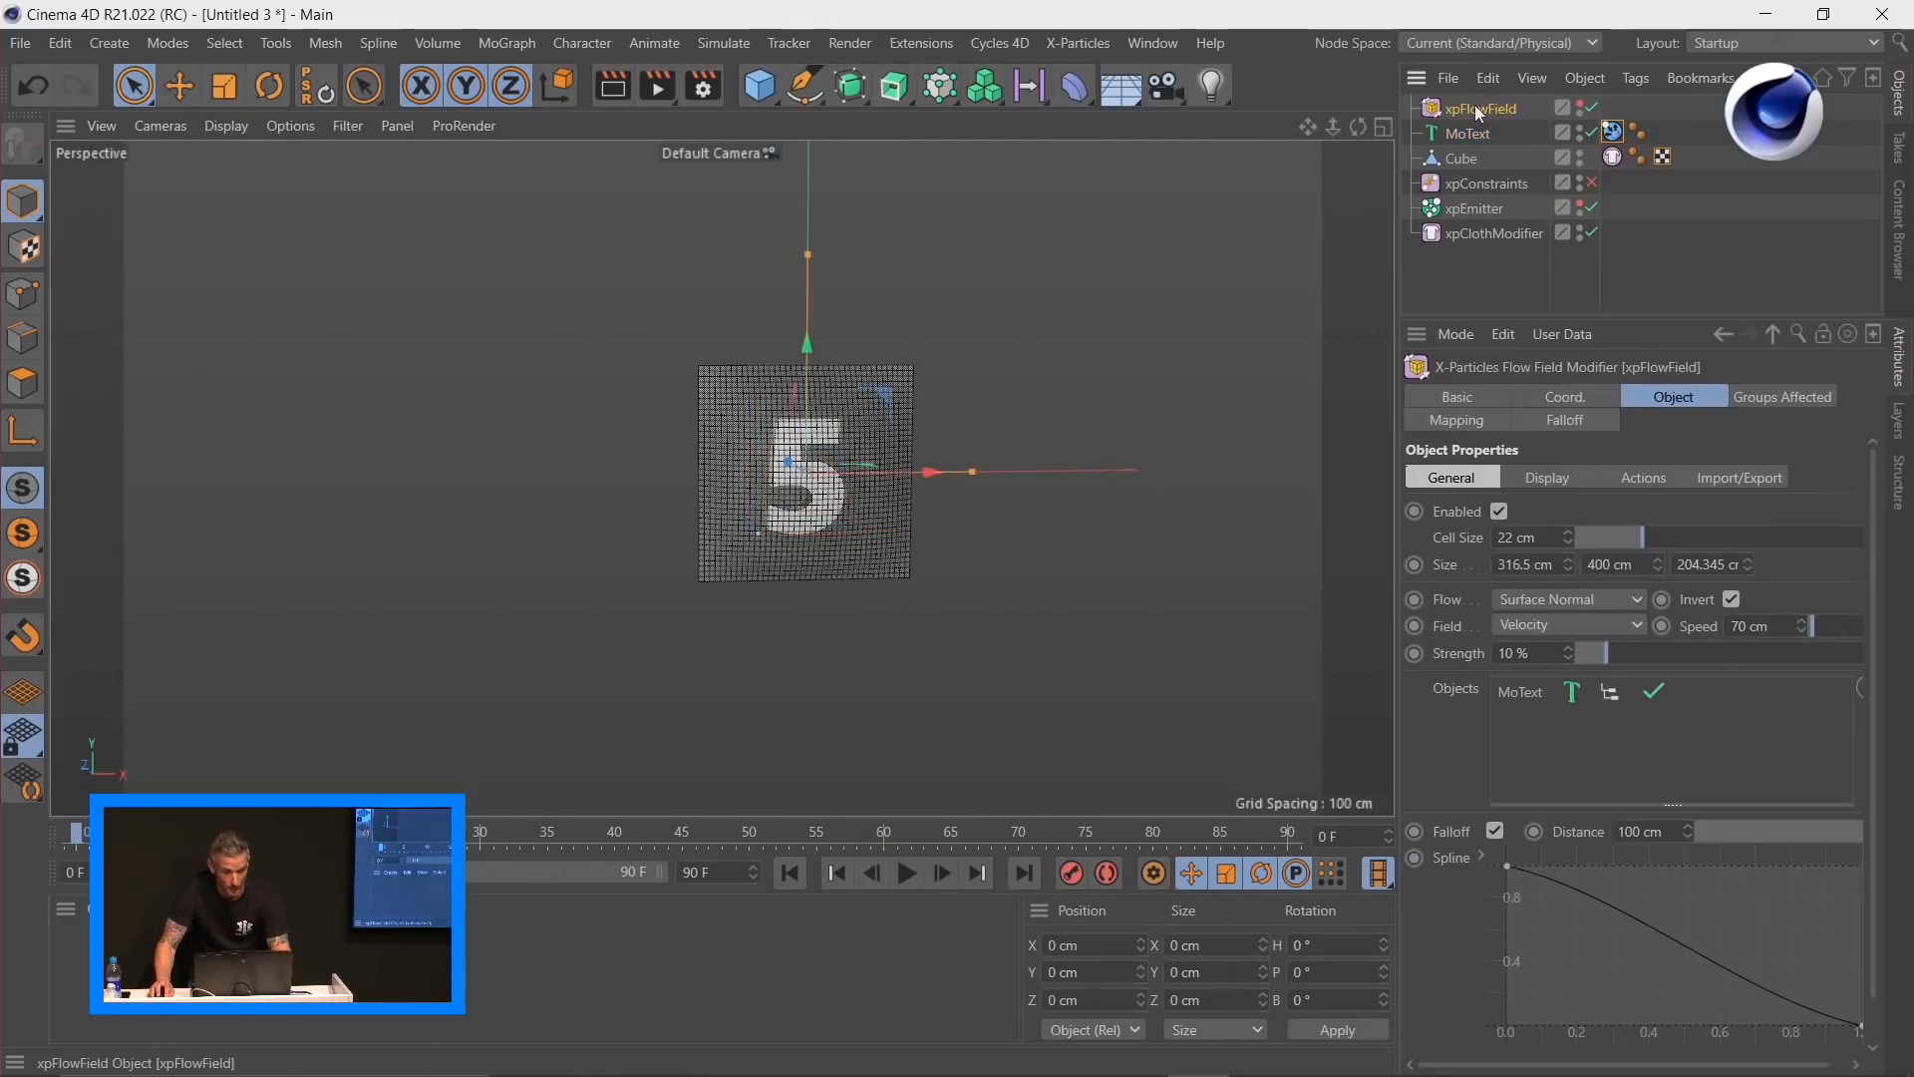
{"action": "left_click_drag", "start_coordinate": [1470, 108], "coordinate": [1474, 123], "text": "ctrl"}
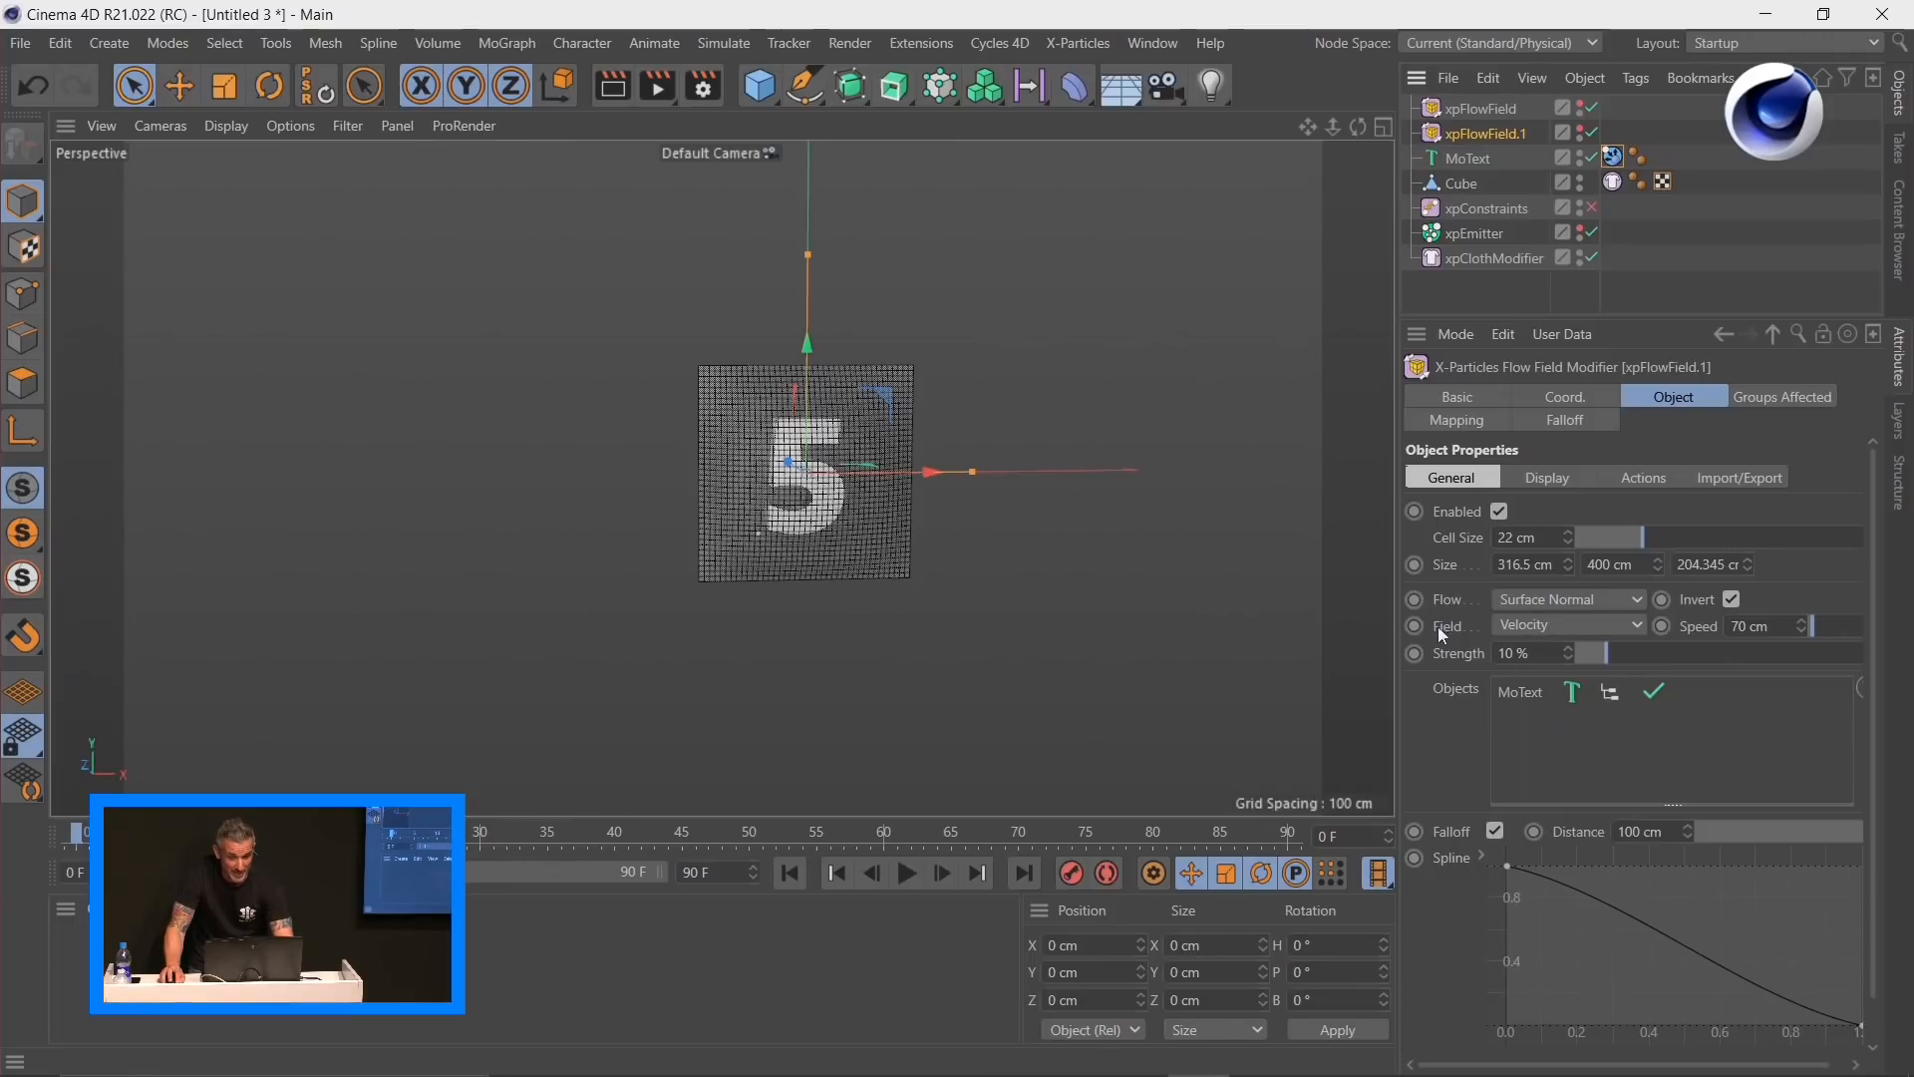
{"action": "left_click", "coordinate": [1514, 624]}
{"action": "left_click", "coordinate": [1525, 650]}
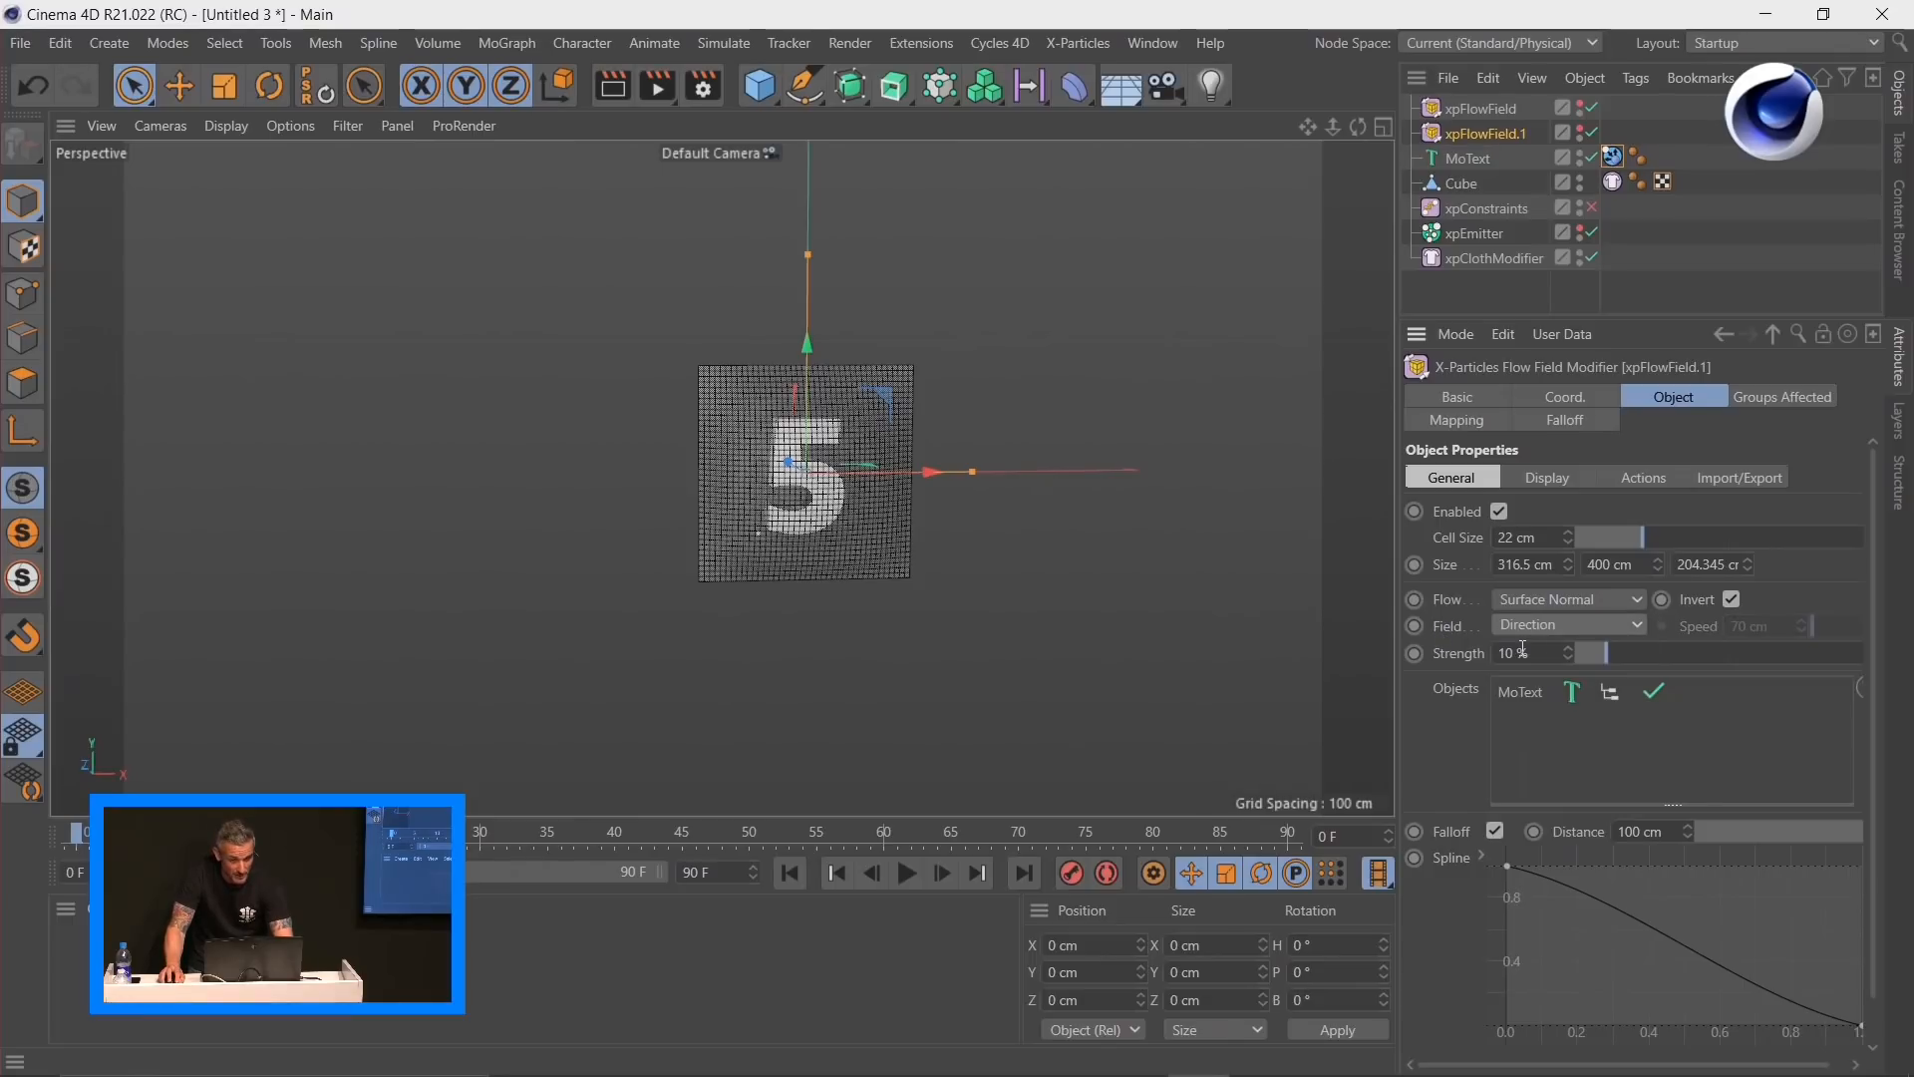
{"action": "left_click_drag", "start_coordinate": [1620, 659], "coordinate": [1827, 666]}
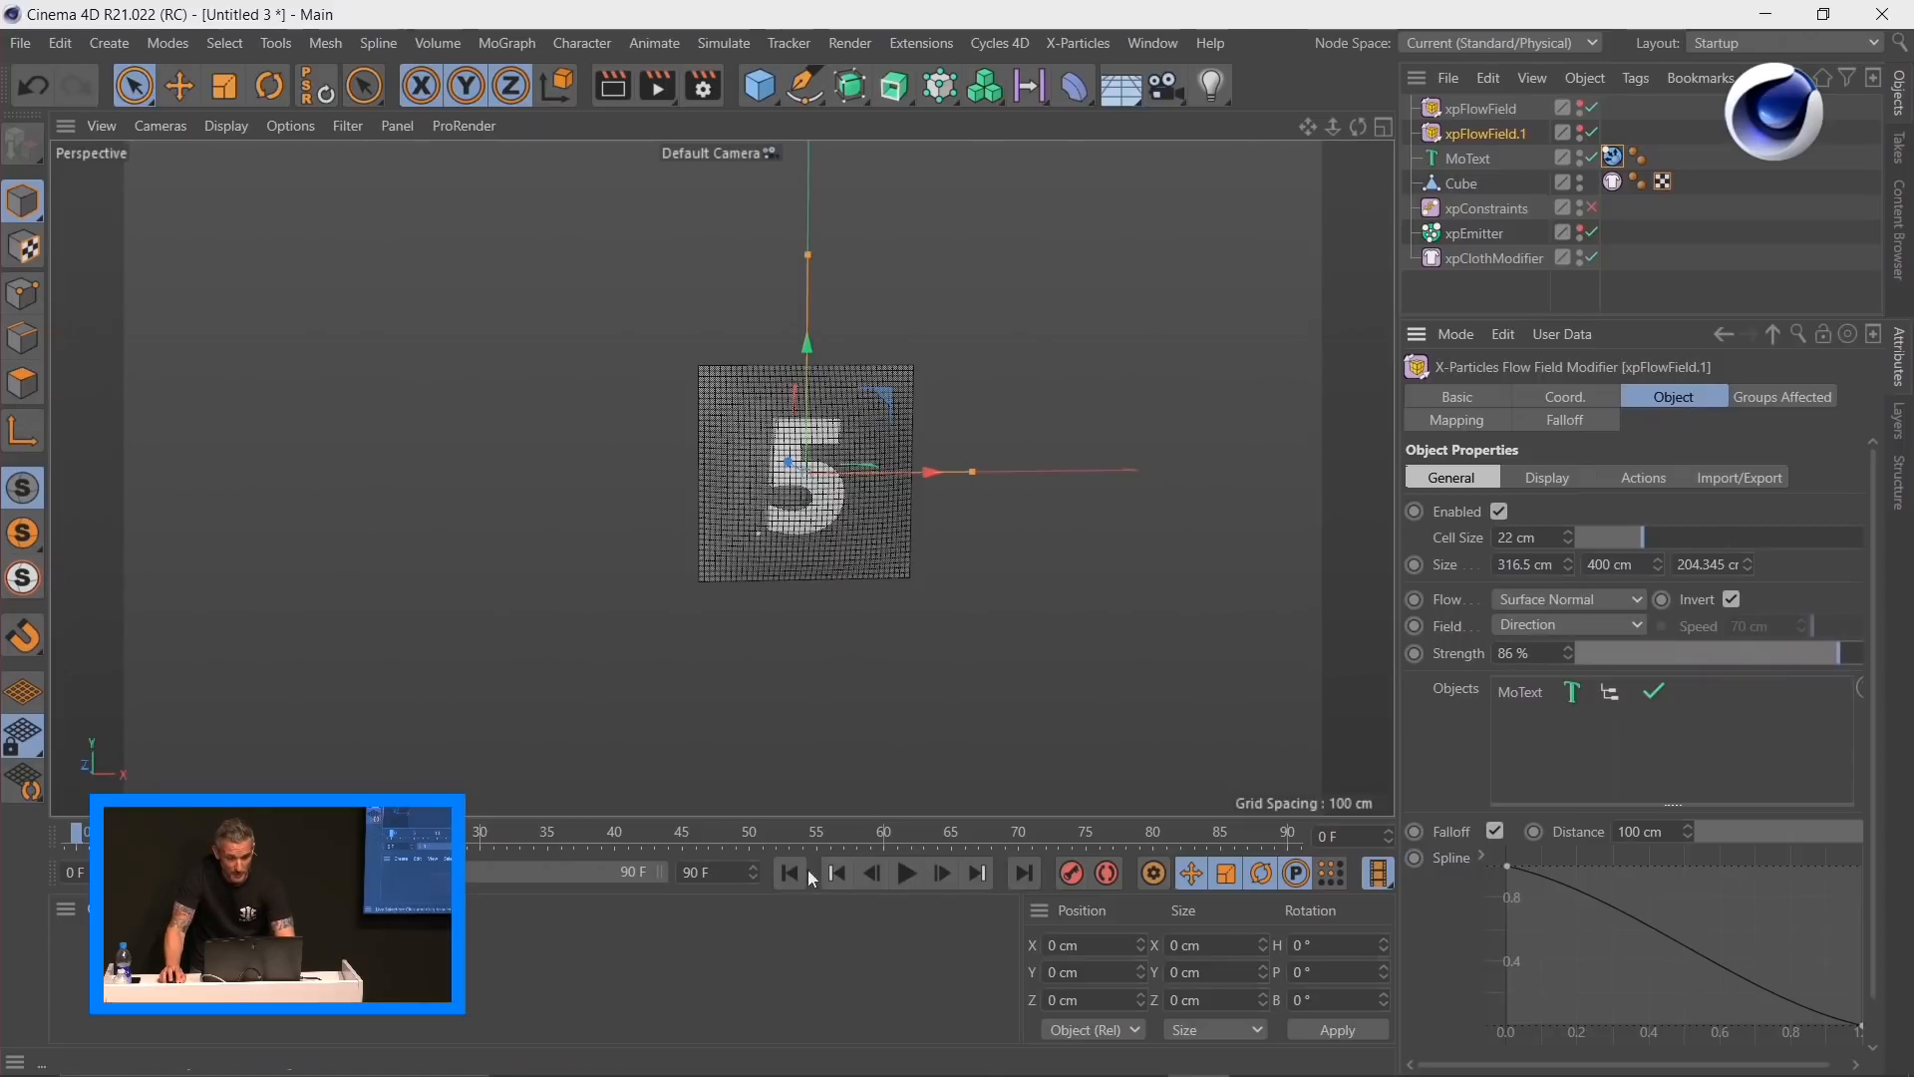
Step: Play the simulation with both flow fields active and stop it at frame 40
{"action": "left_click", "coordinate": [905, 872]}
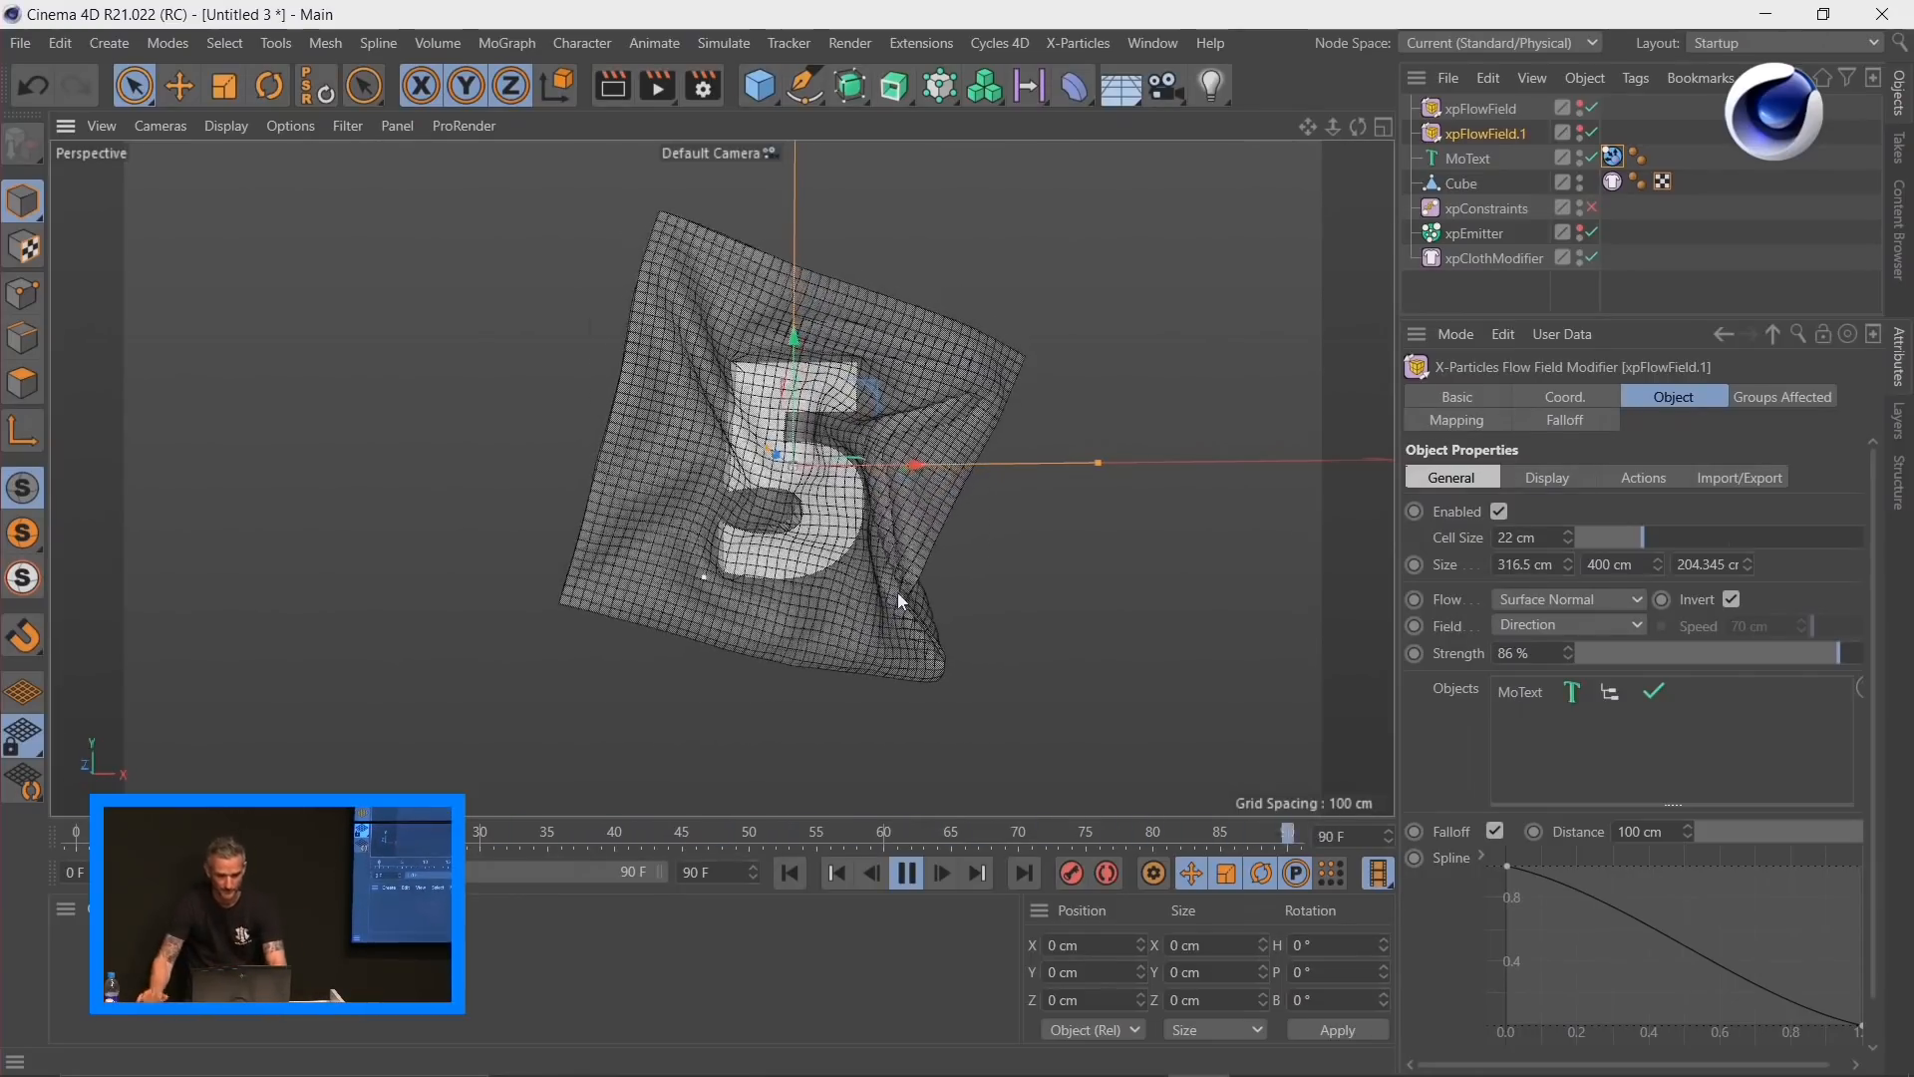
{"action": "left_click", "coordinate": [907, 873]}
Step: In the Cube's xpCloth tag, set iterations to 4, structure strength to 21%, shear strength to 19% and bend strength to 20%
{"action": "left_click_drag", "start_coordinate": [1621, 321], "coordinate": [1621, 598]}
{"action": "left_click", "coordinate": [1612, 182]}
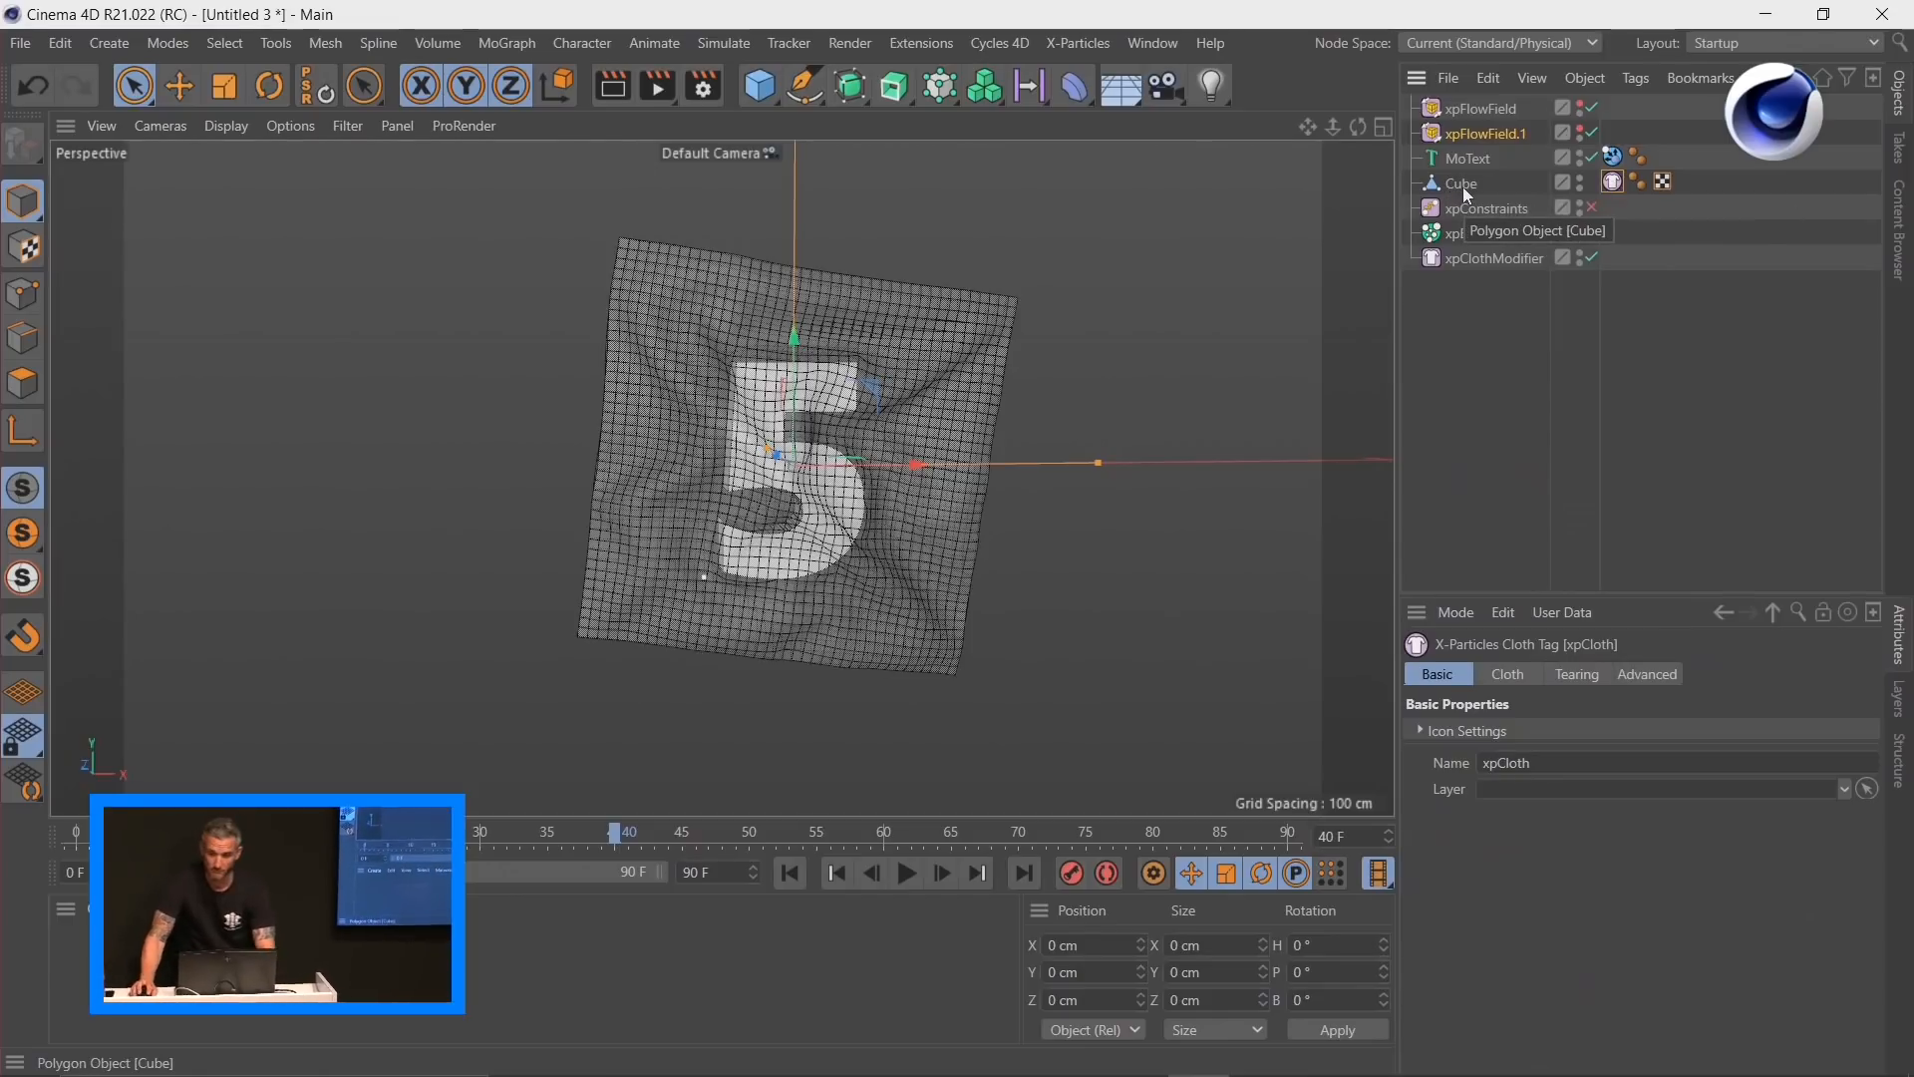
{"action": "left_click", "coordinate": [1510, 675]}
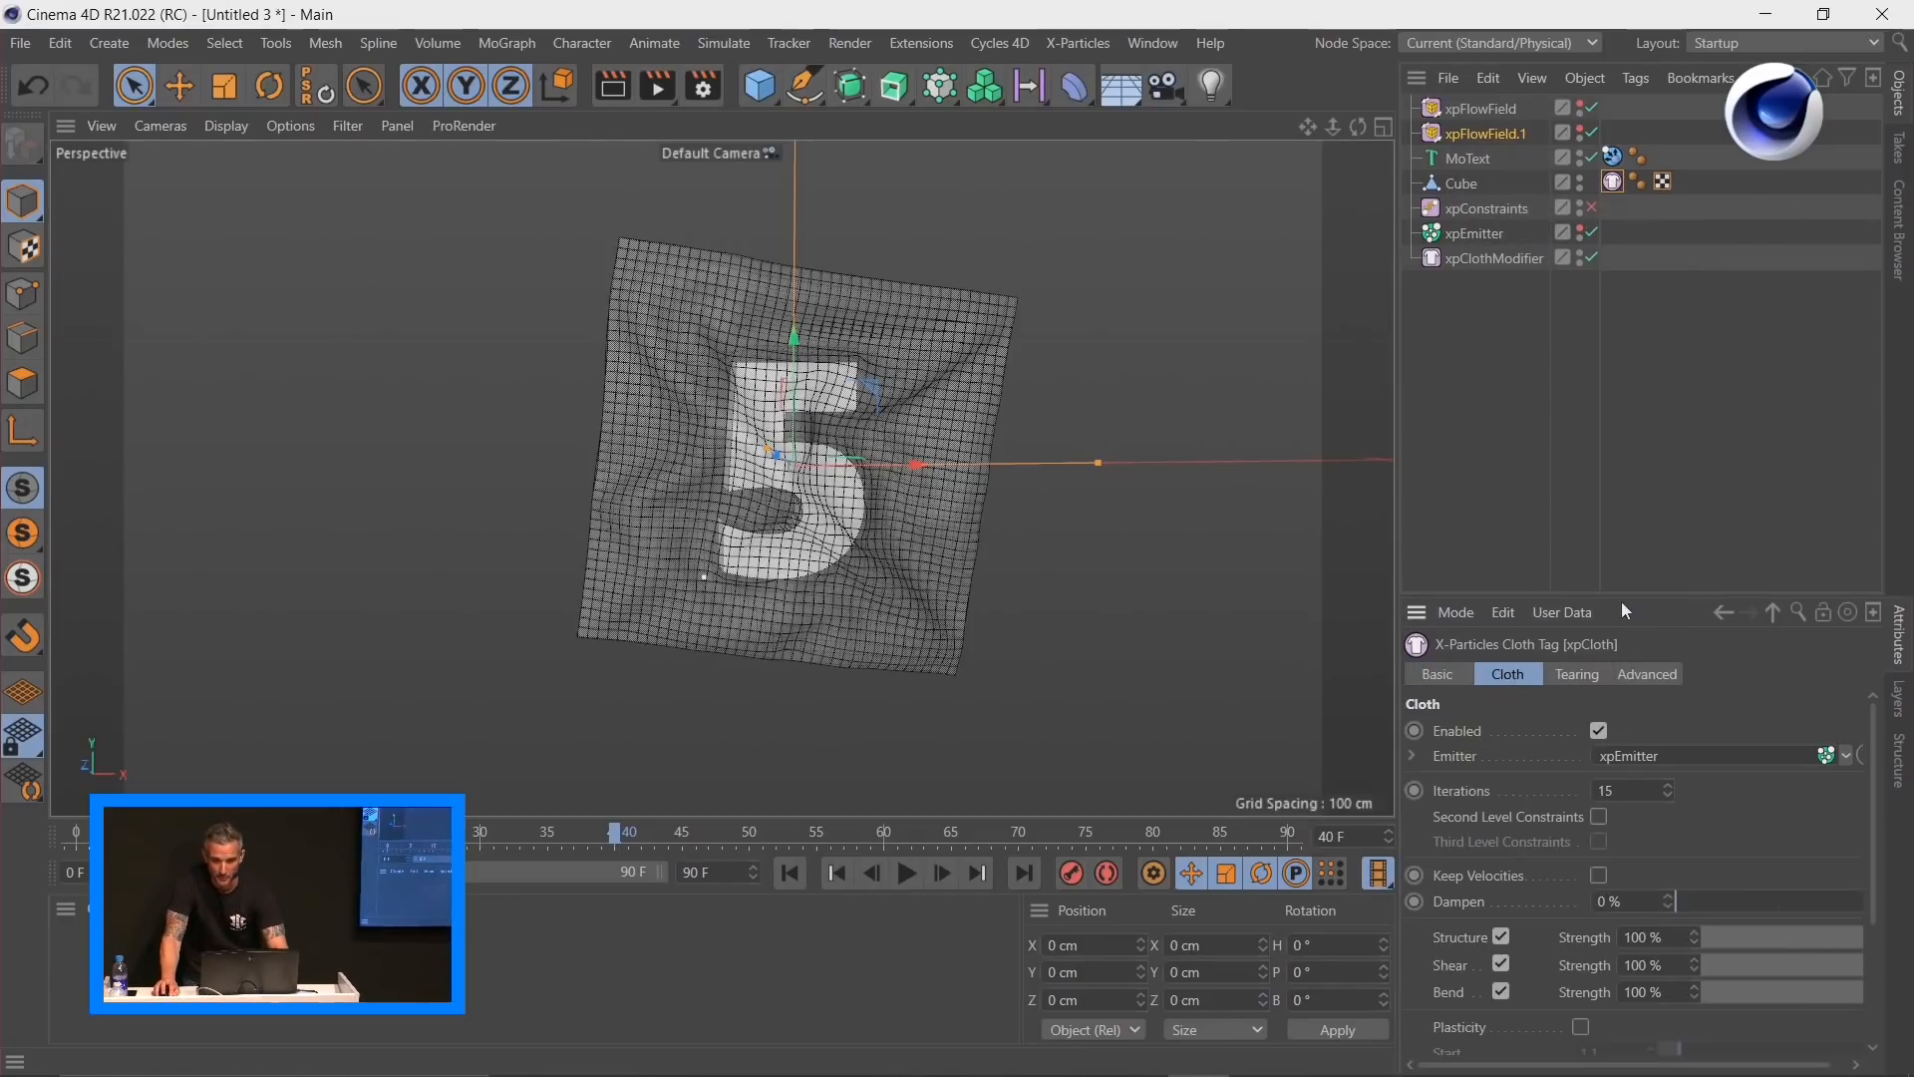
{"action": "left_click_drag", "start_coordinate": [1622, 602], "coordinate": [1596, 281]}
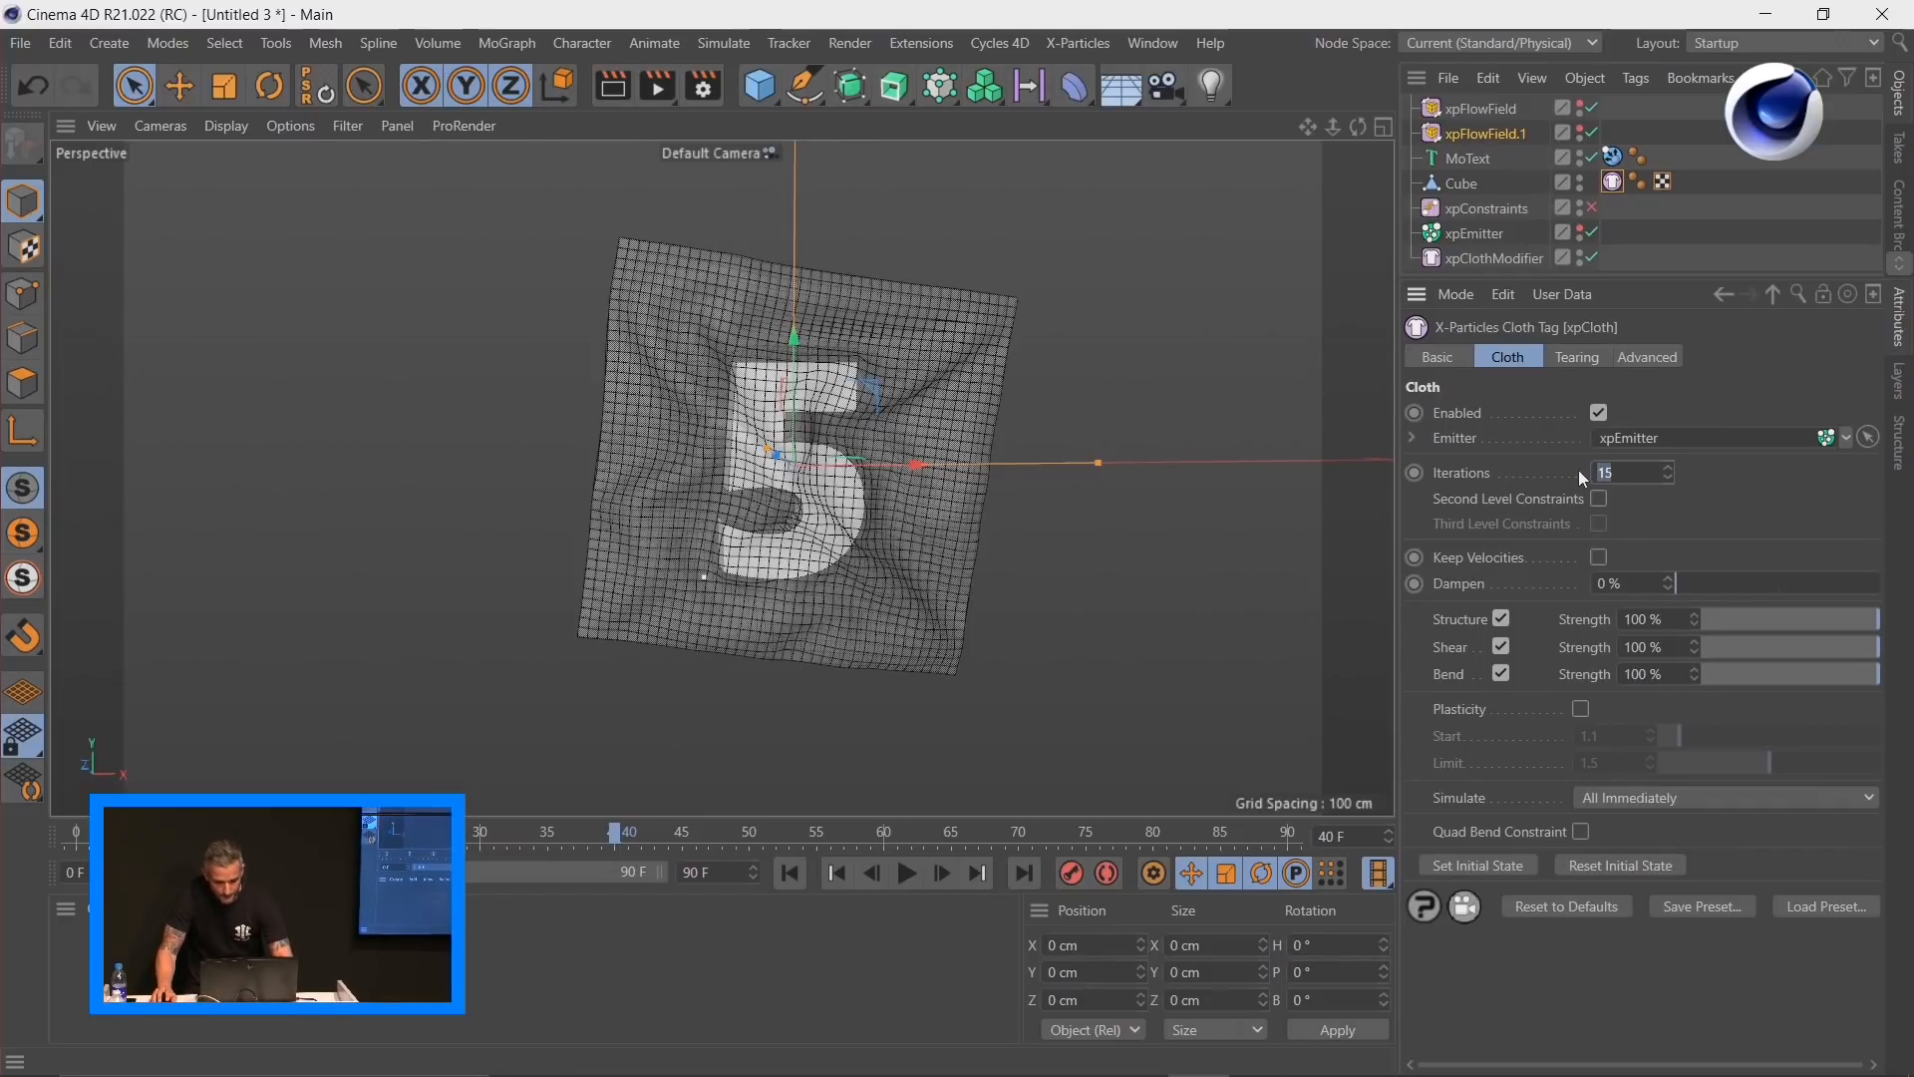
{"action": "left_click", "coordinate": [1739, 620]}
{"action": "left_click", "coordinate": [1736, 647]}
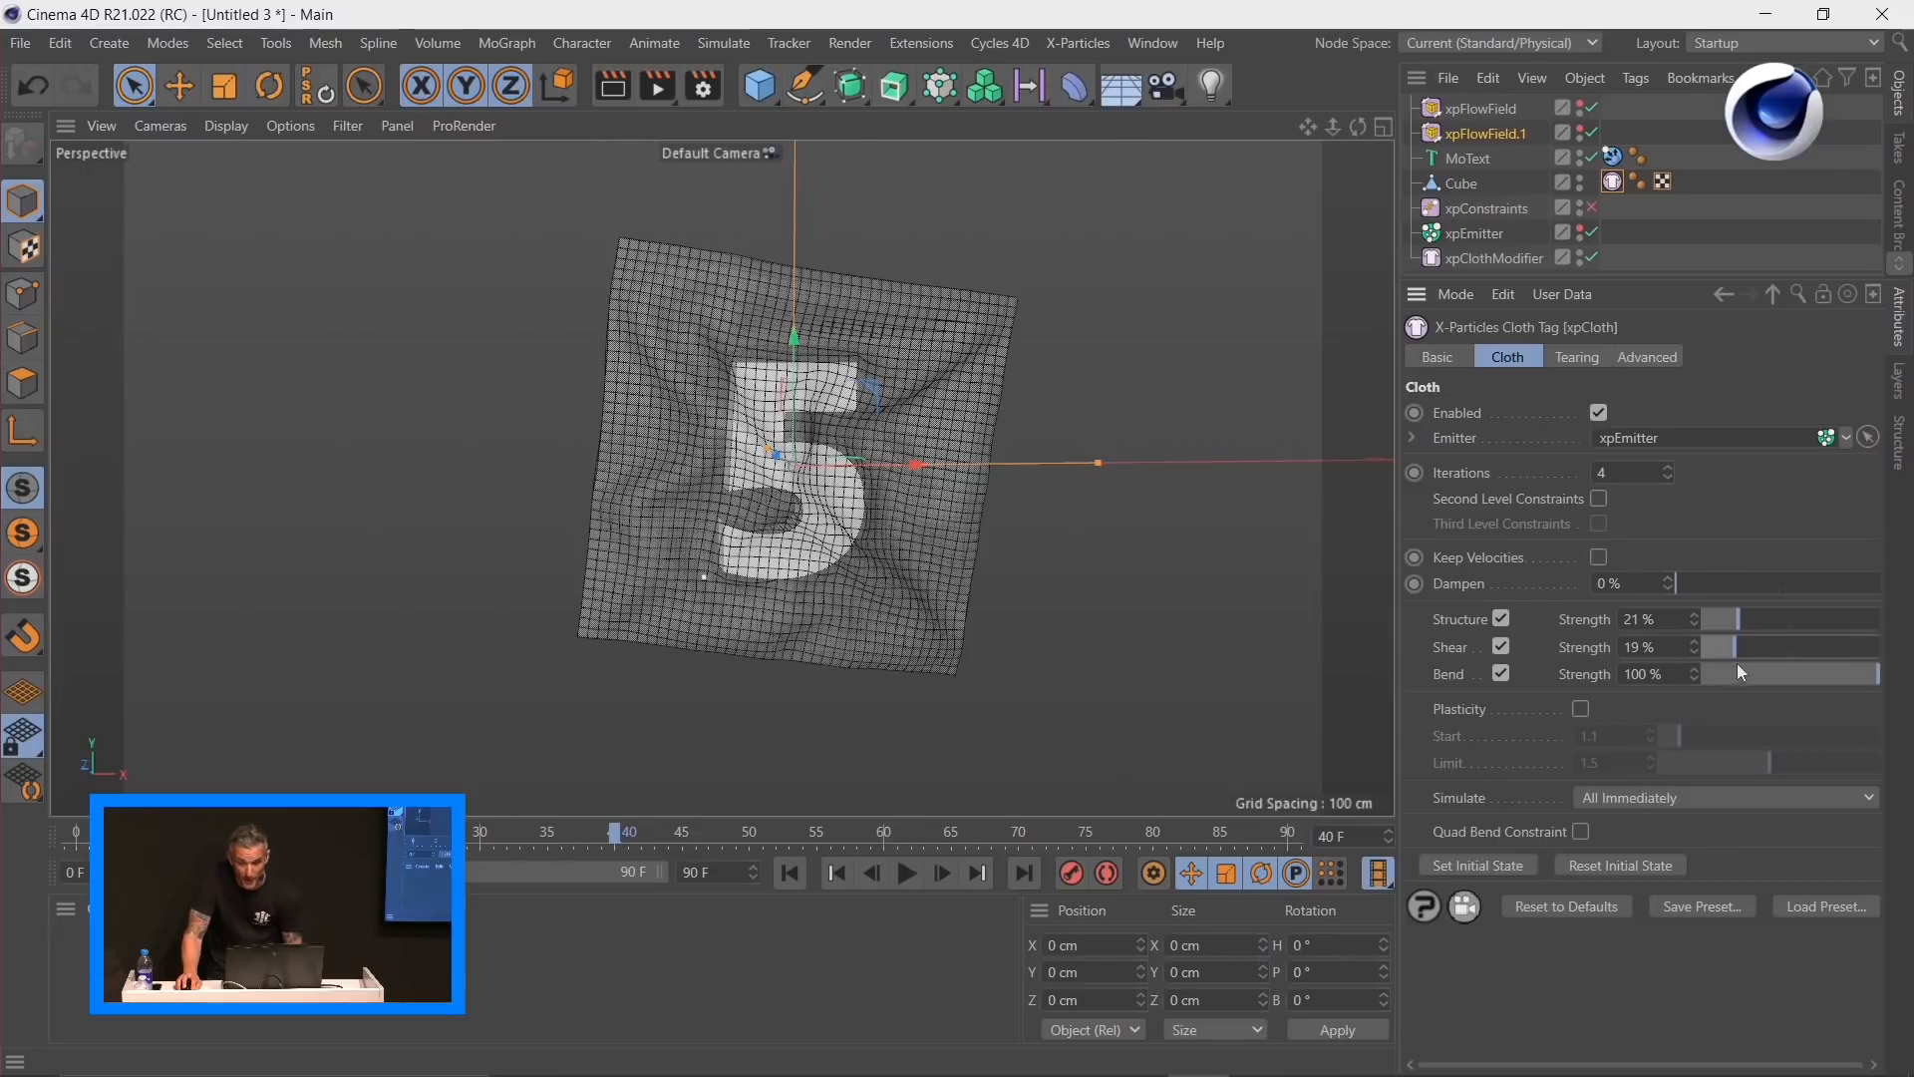
{"action": "left_click", "coordinate": [1739, 673]}
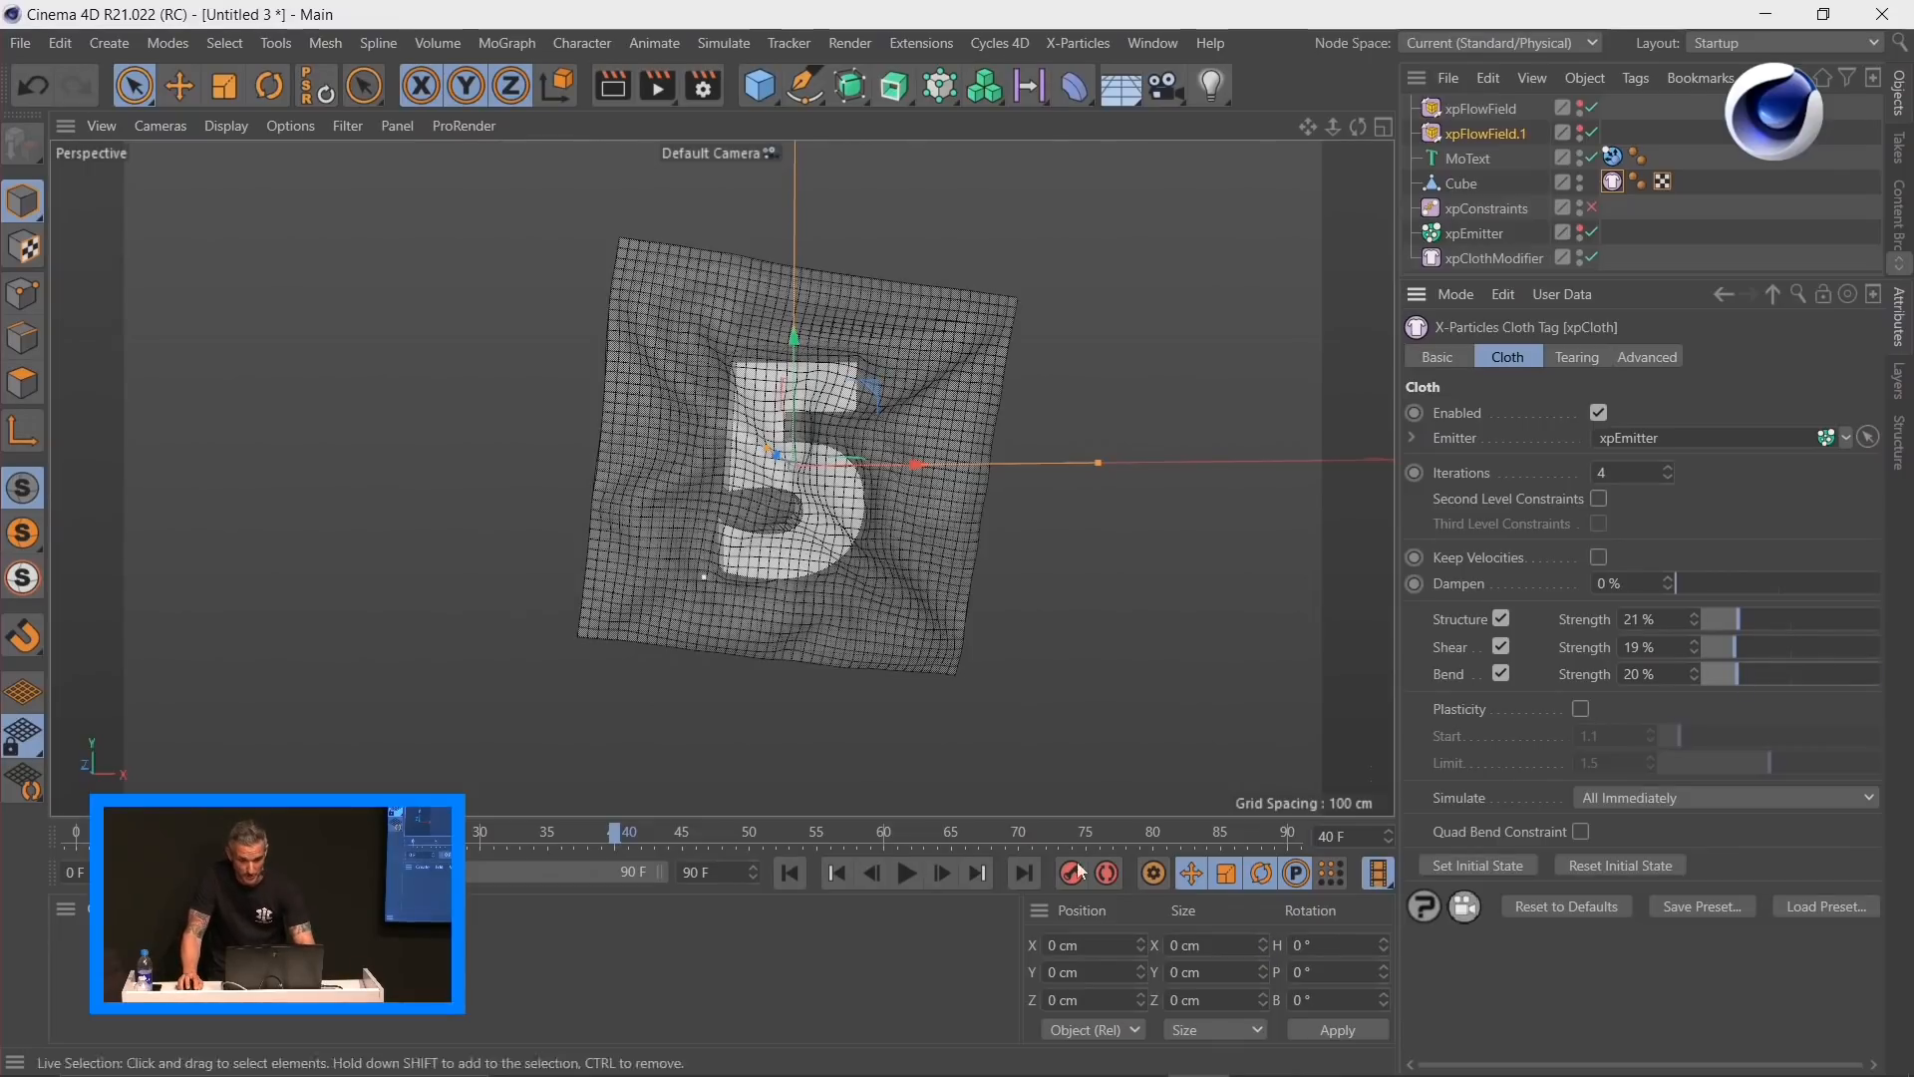
Step: Replay the simulation from frame 0 to check the softened cloth around the number, stopping at frame 35
{"action": "left_click", "coordinate": [790, 875]}
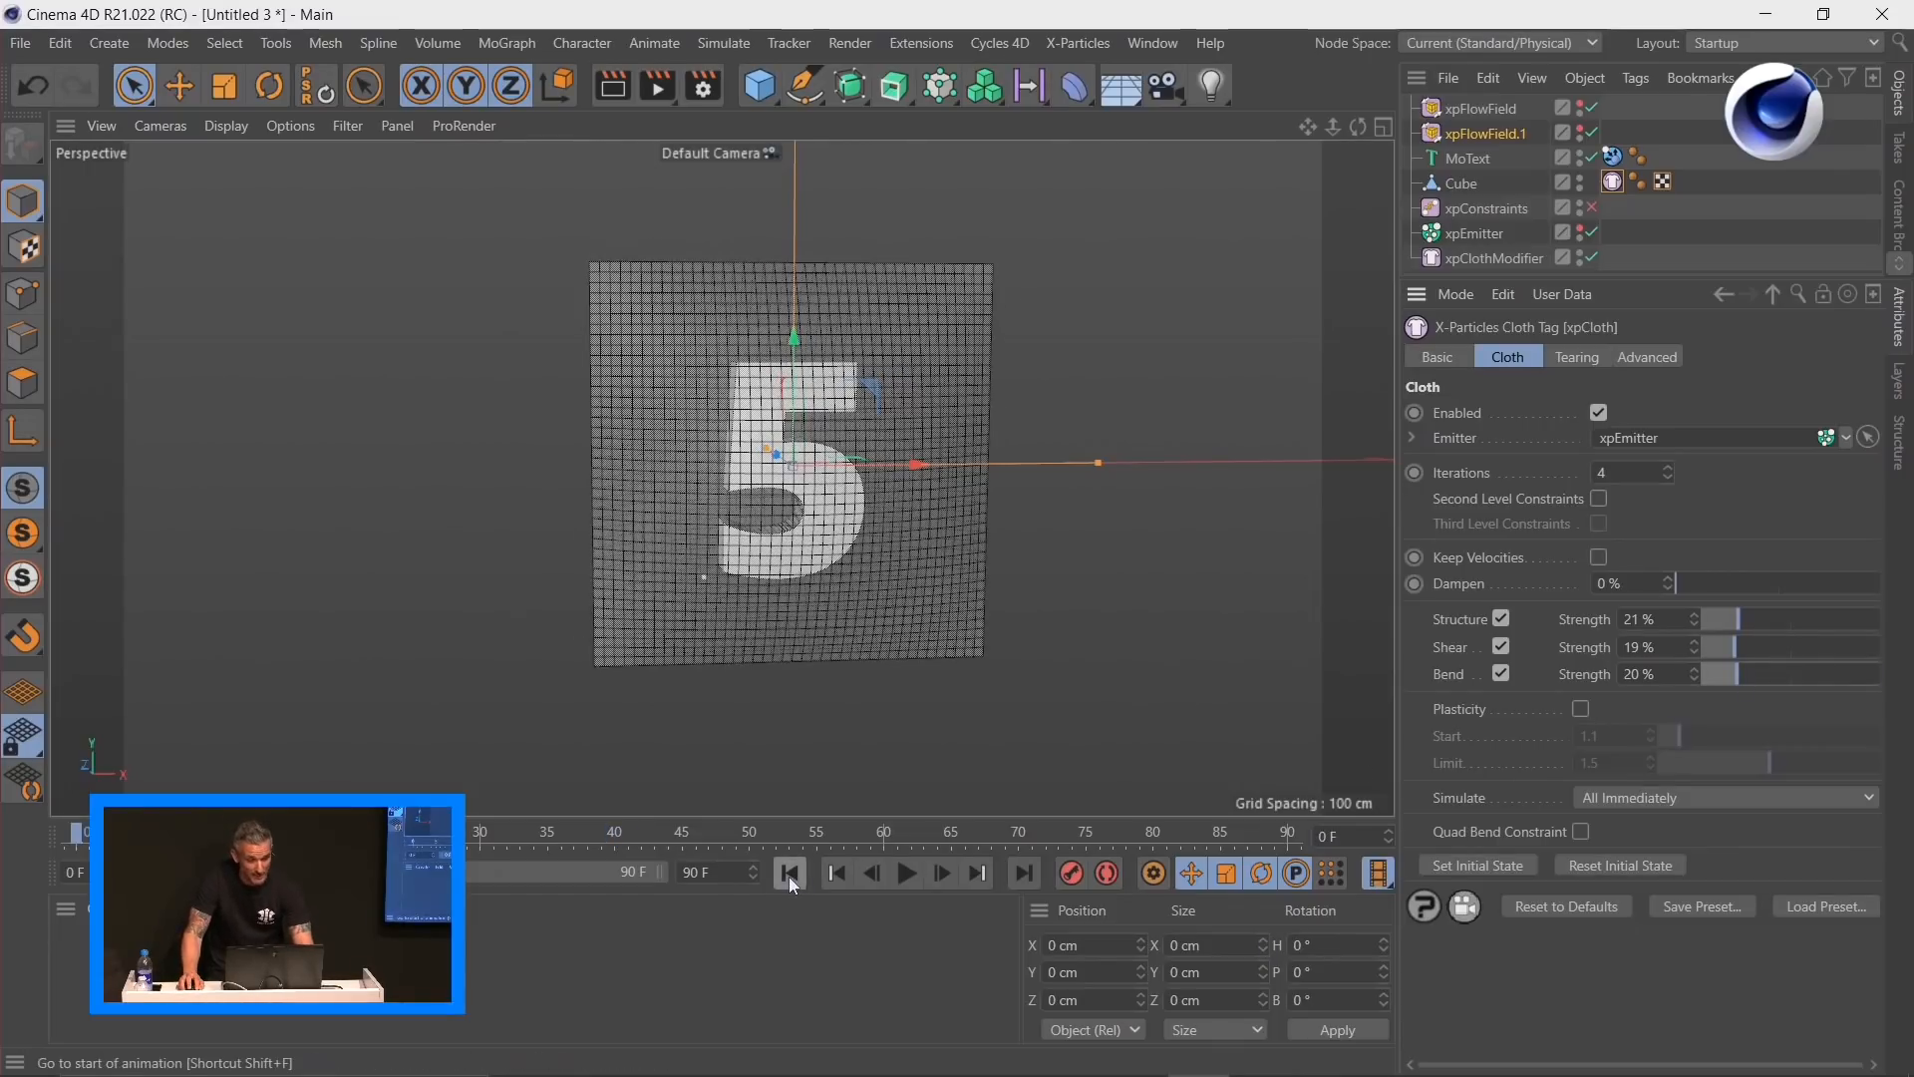
{"action": "left_click", "coordinate": [908, 874]}
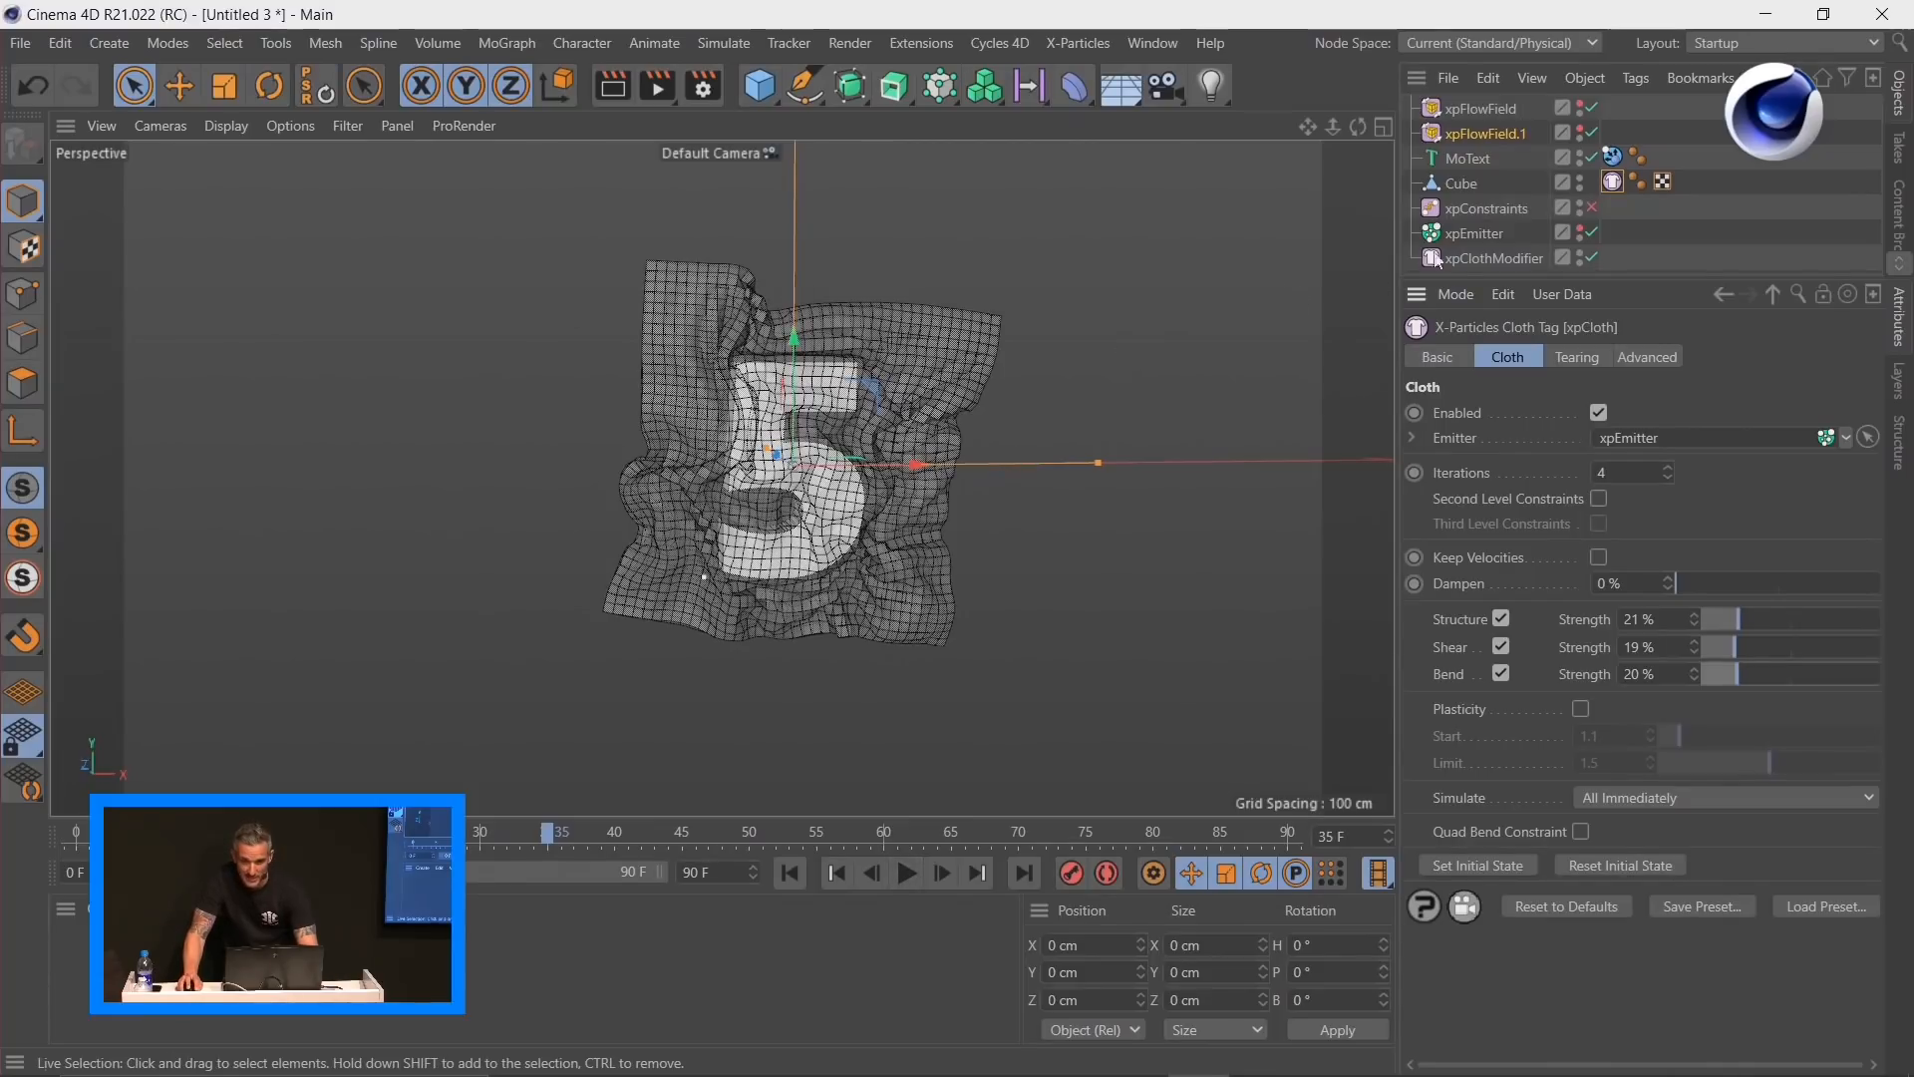
Step: Set the phong angle of the Cube's Phong tag to 180° and inspect the cloth's shading up close
{"action": "left_click", "coordinate": [1637, 181]}
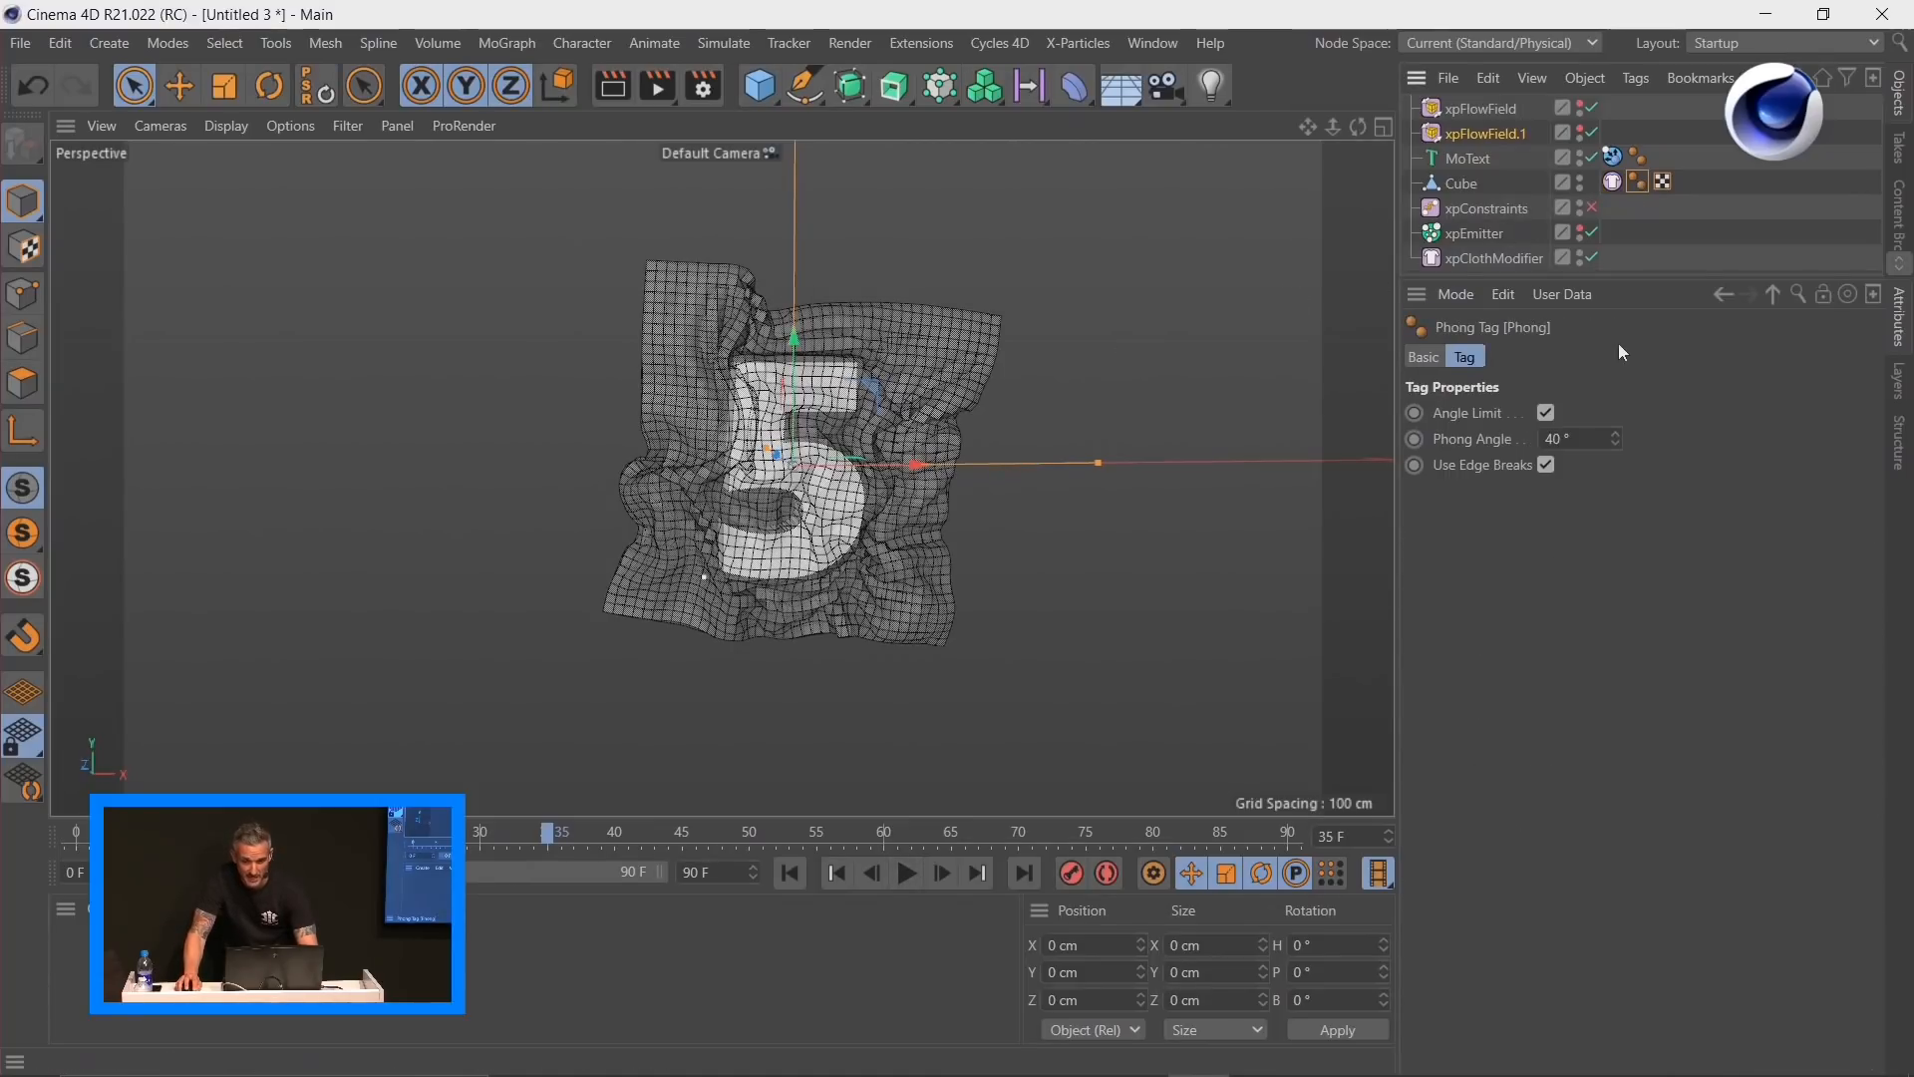
{"action": "left_click_drag", "start_coordinate": [1617, 445], "coordinate": [1618, 379]}
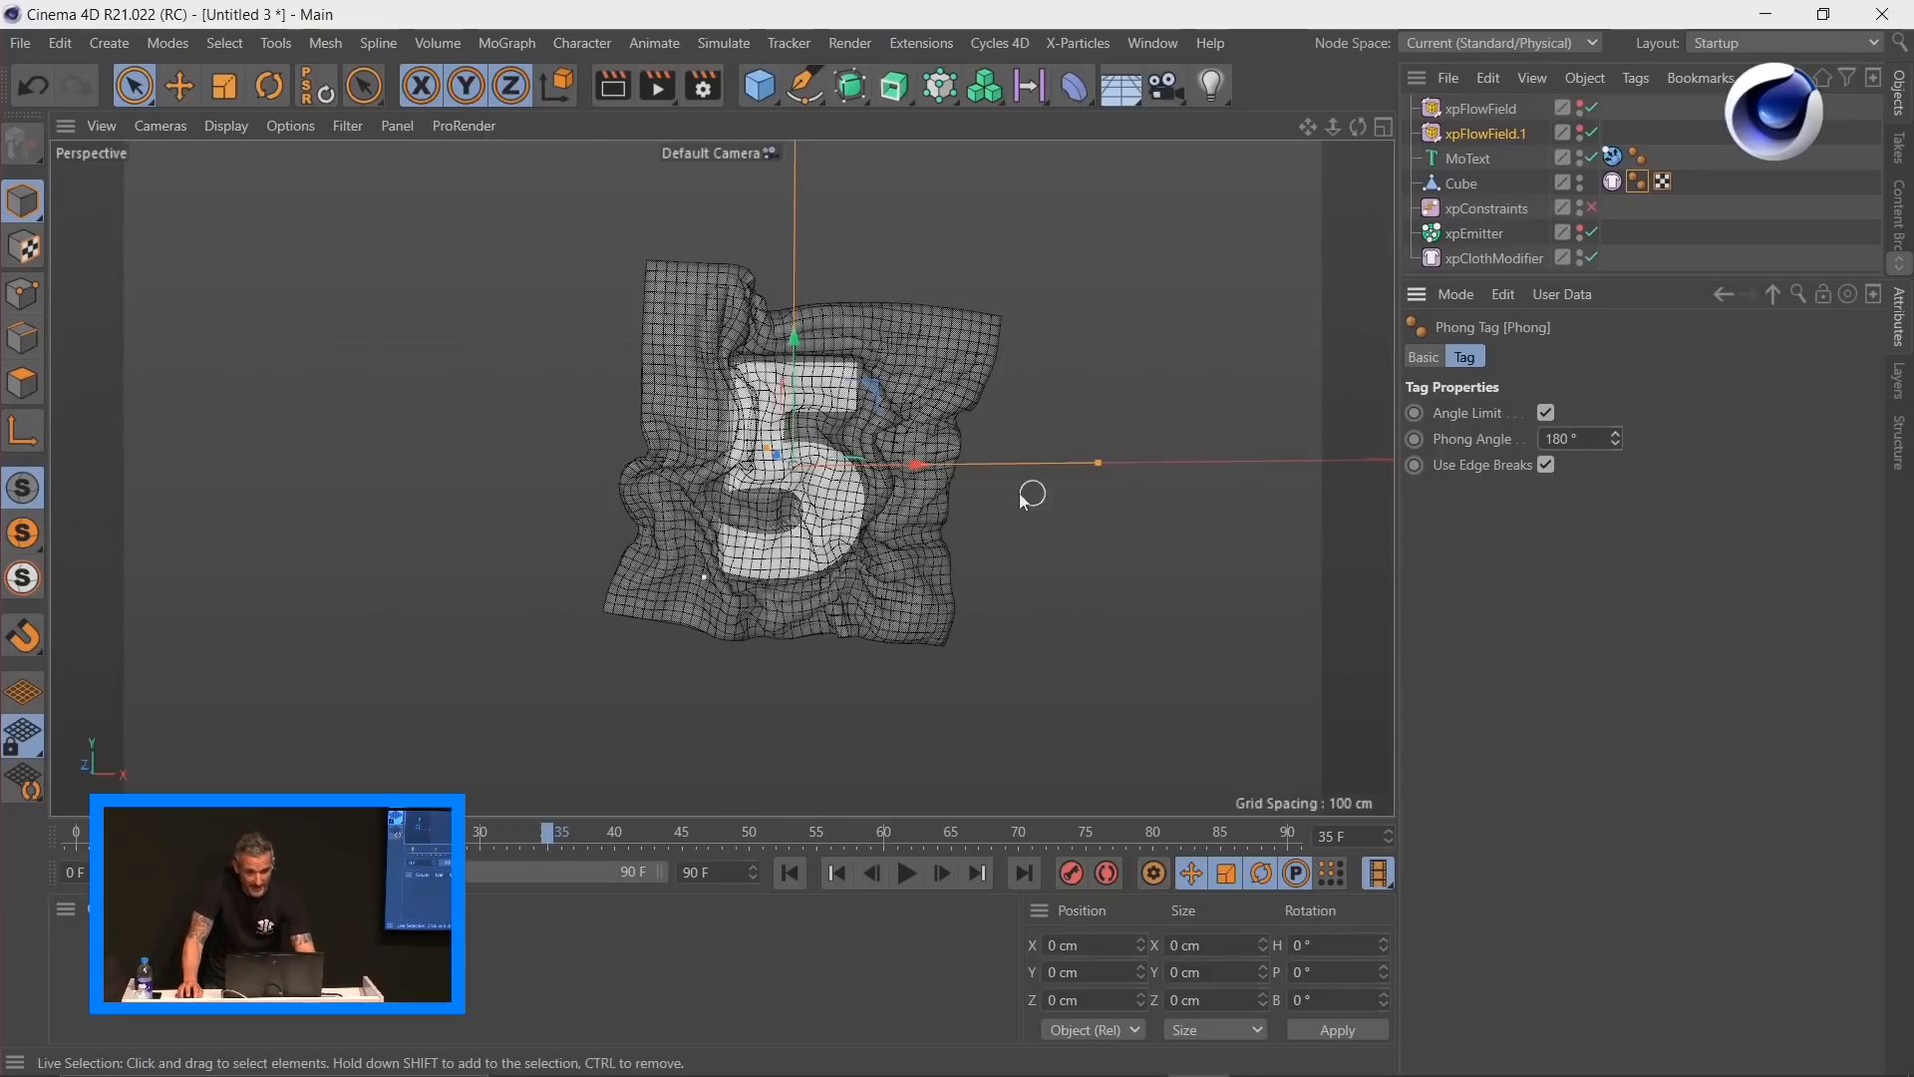
{"action": "right_click_drag", "start_coordinate": [957, 373], "coordinate": [1209, 313], "text": "alt"}
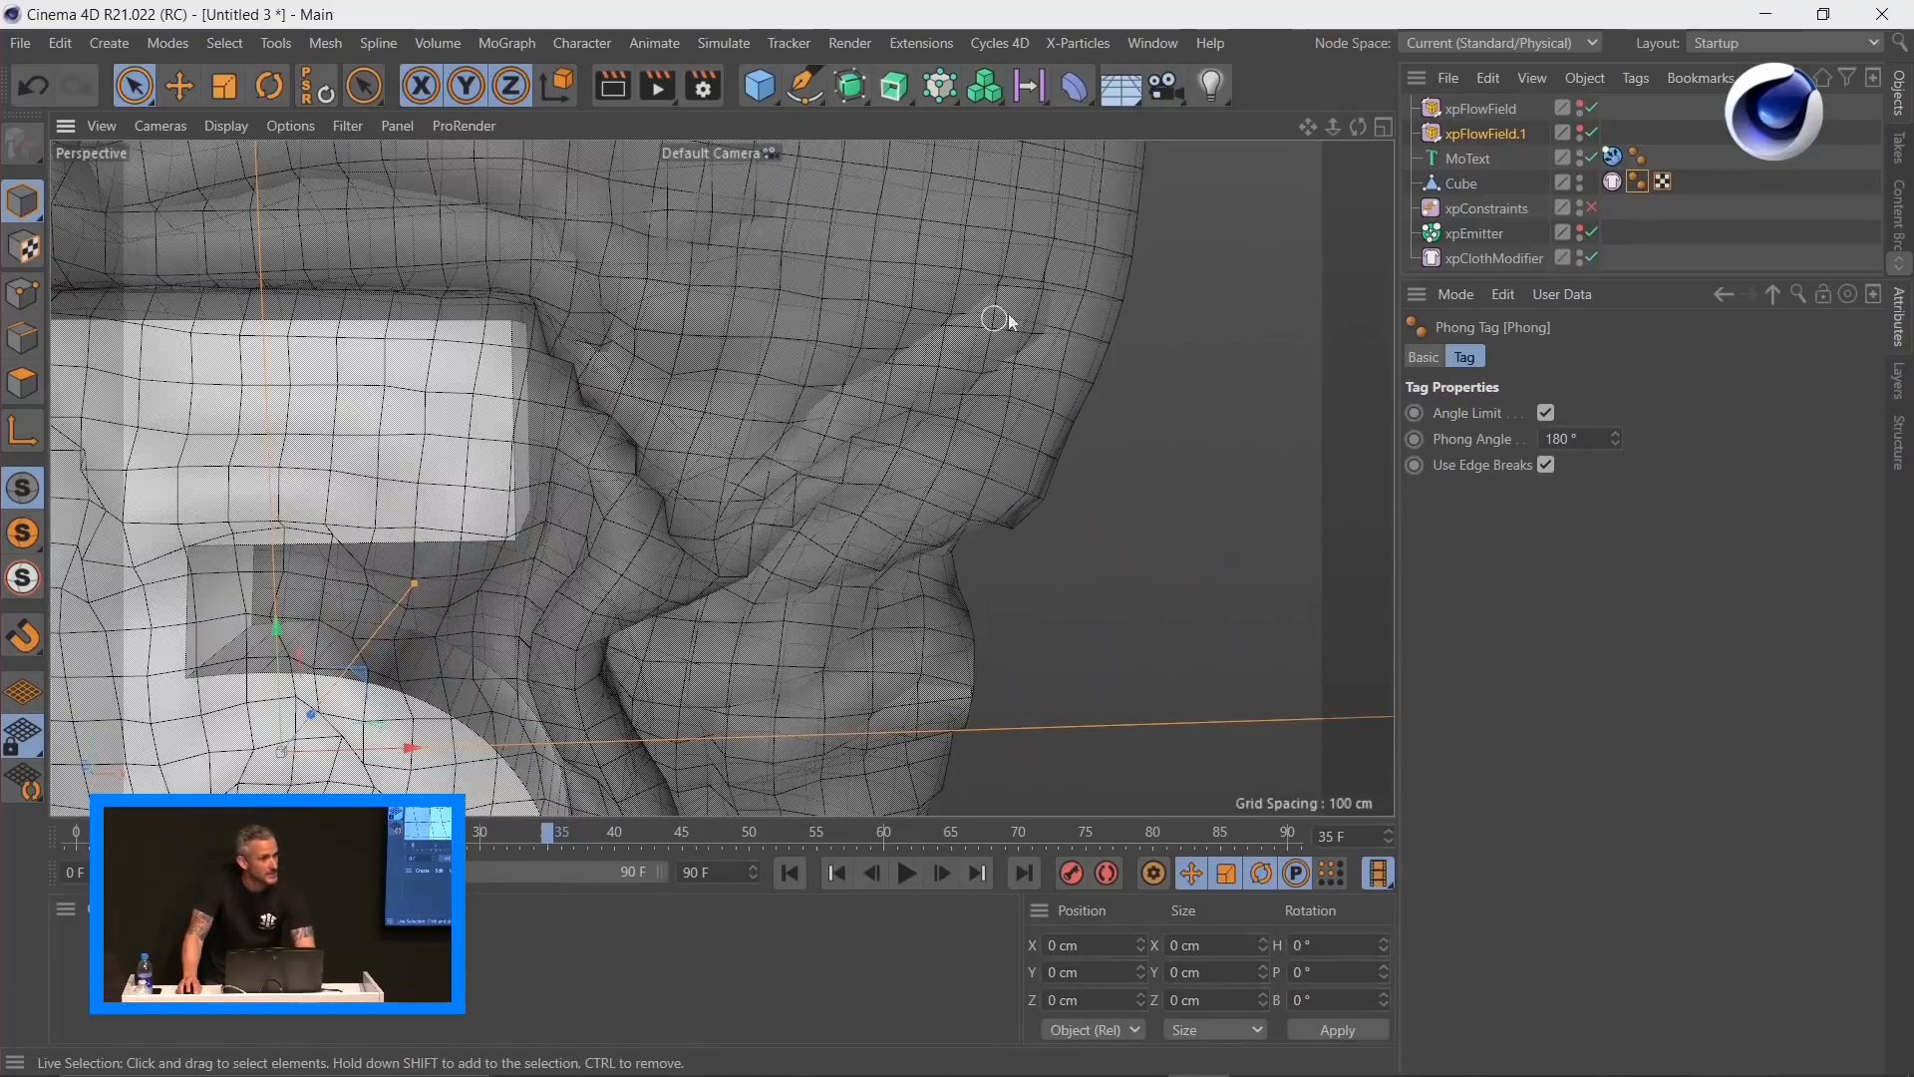
{"action": "right_click_drag", "start_coordinate": [904, 424], "coordinate": [773, 474], "text": "alt"}
{"action": "middle_click_drag", "start_coordinate": [832, 531], "coordinate": [851, 447], "text": "alt"}
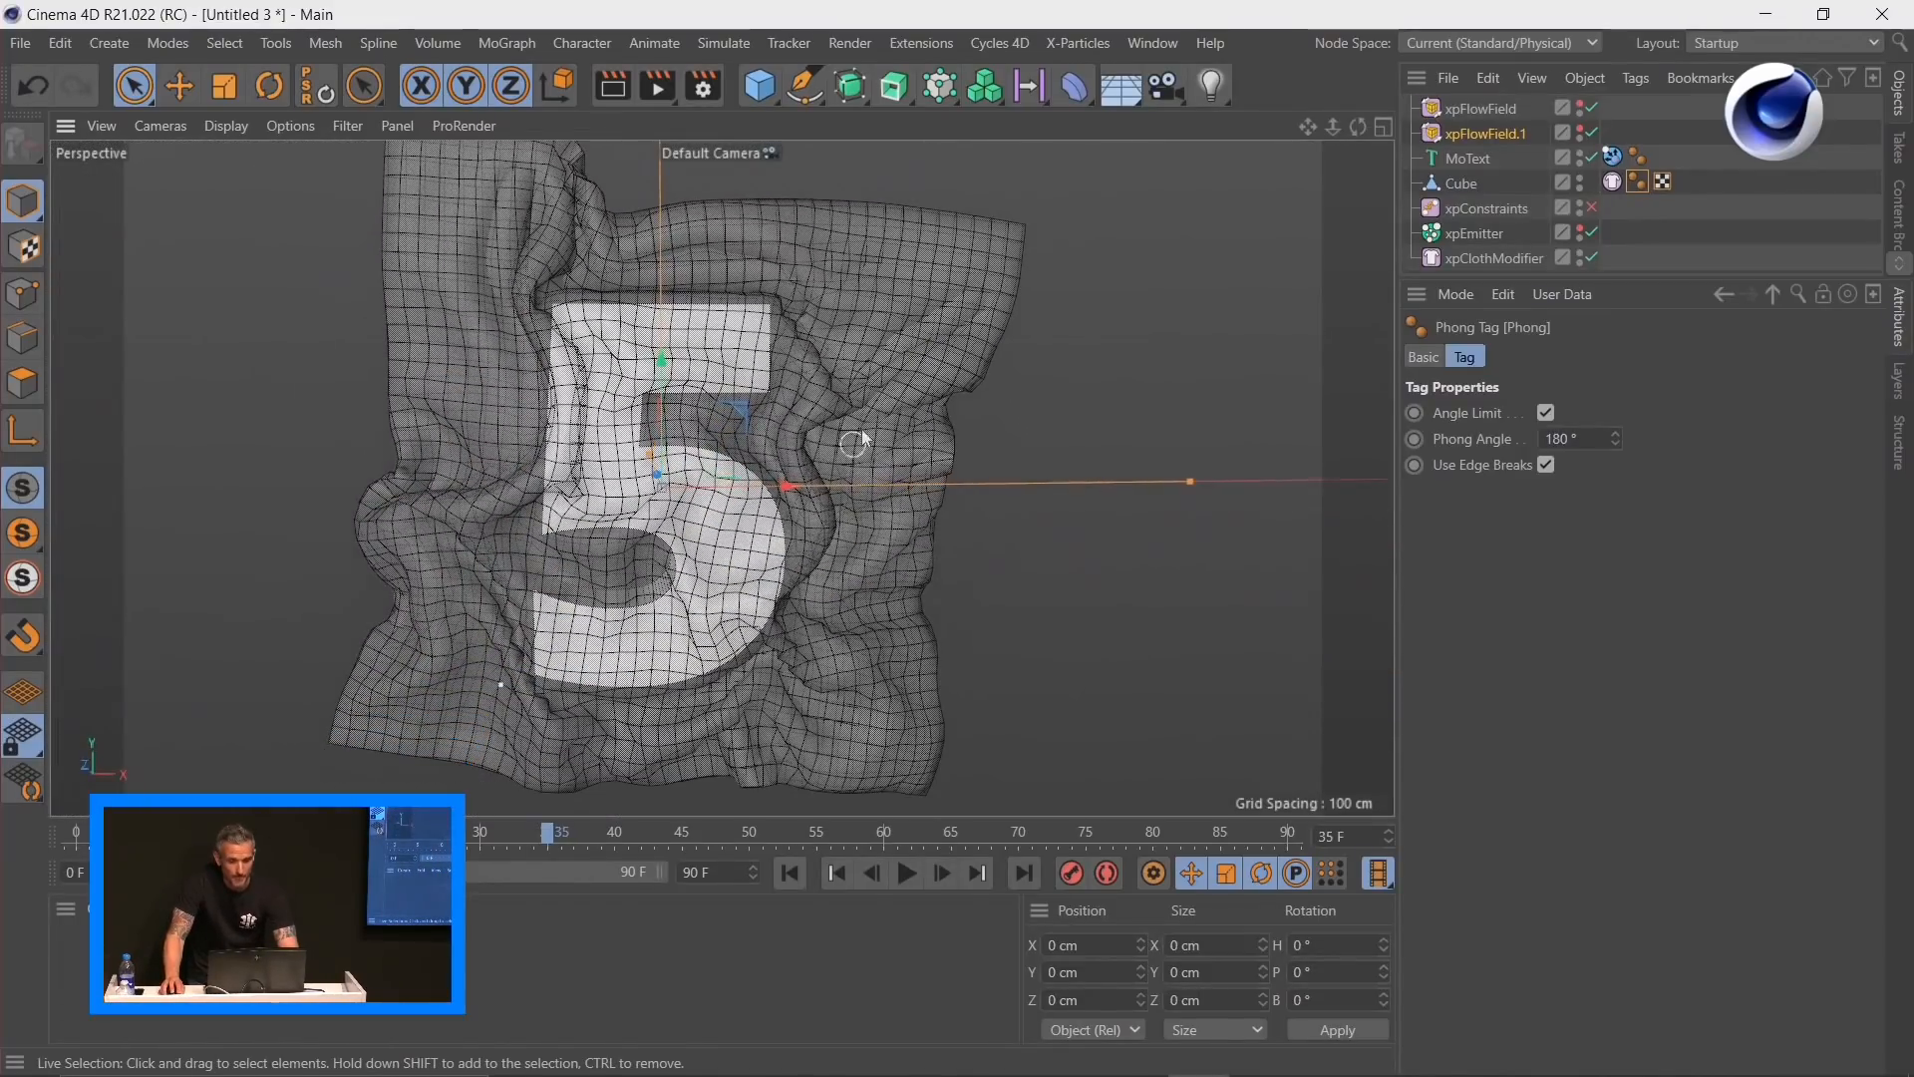
{"action": "right_click_drag", "start_coordinate": [885, 404], "coordinate": [874, 415], "text": "alt"}
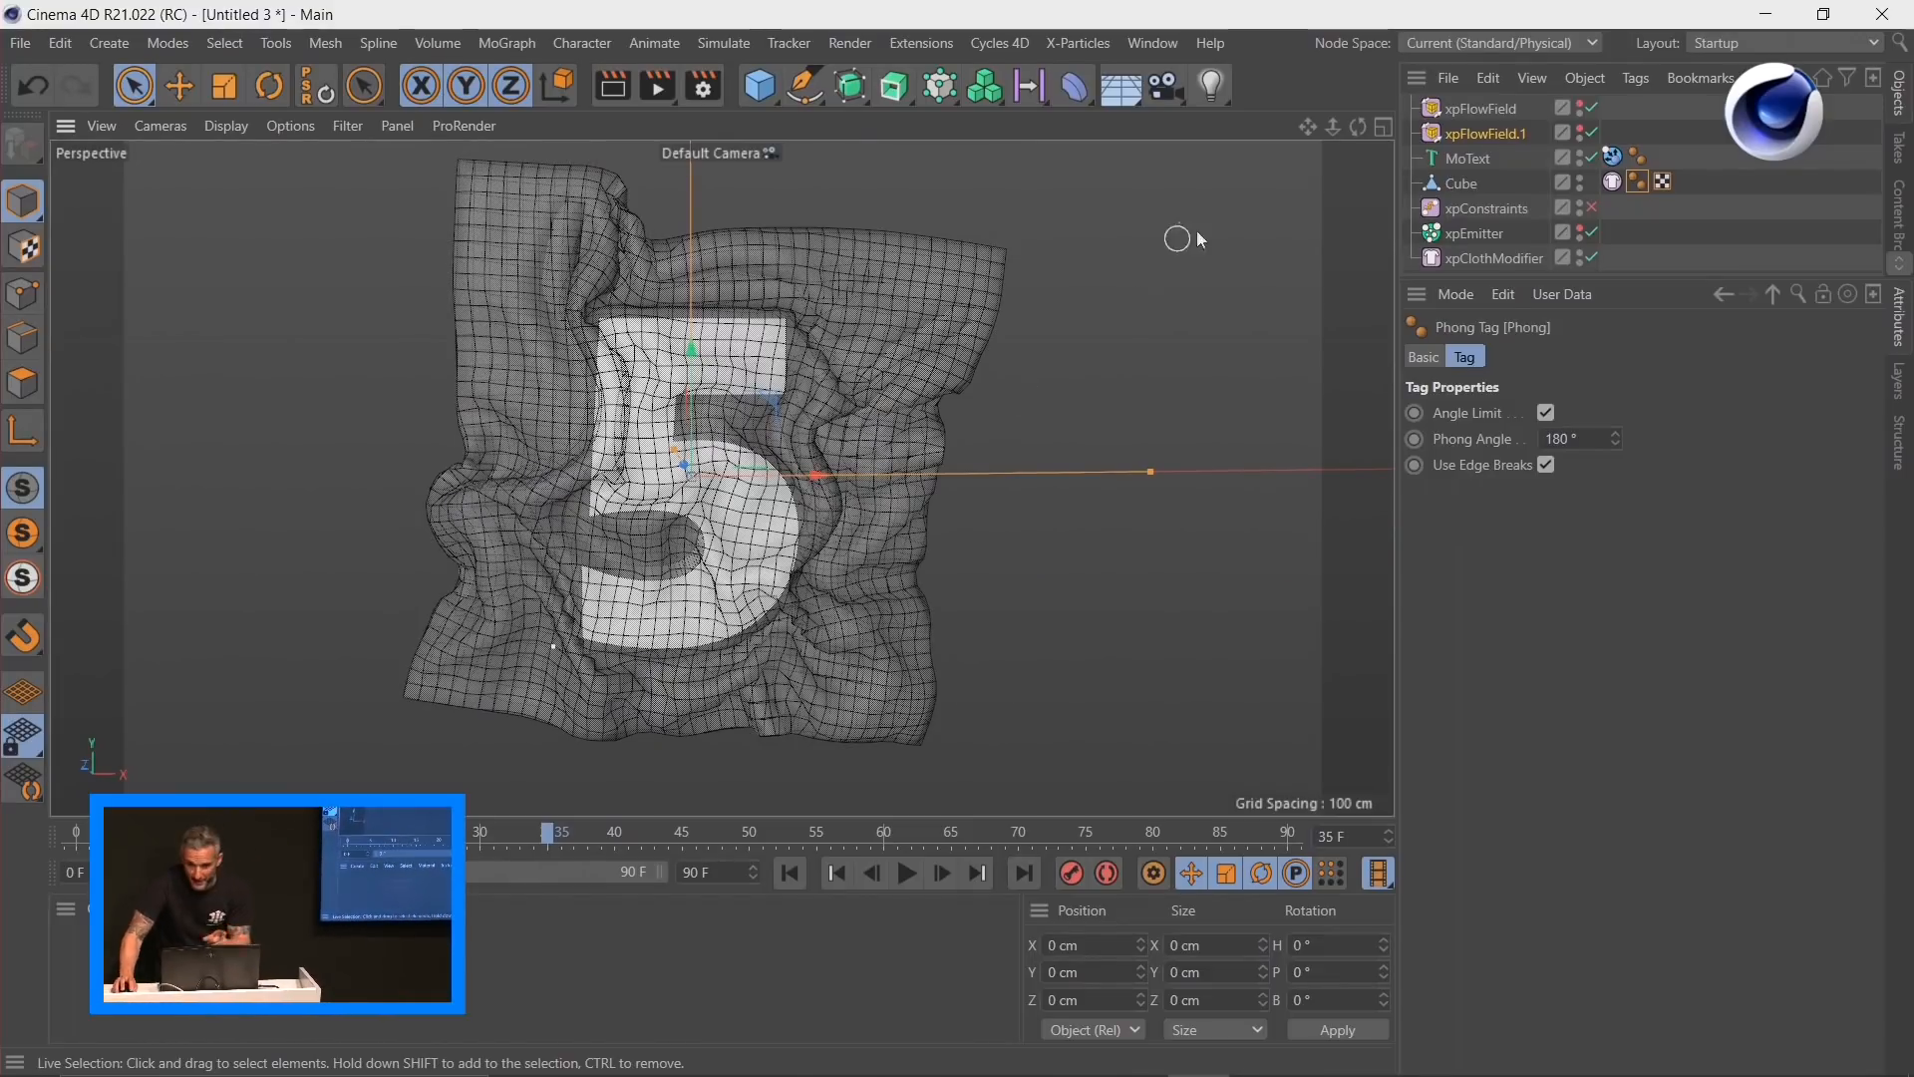
Step: Enable the xpConstraints object and open its collision settings
{"action": "left_click", "coordinate": [1483, 207]}
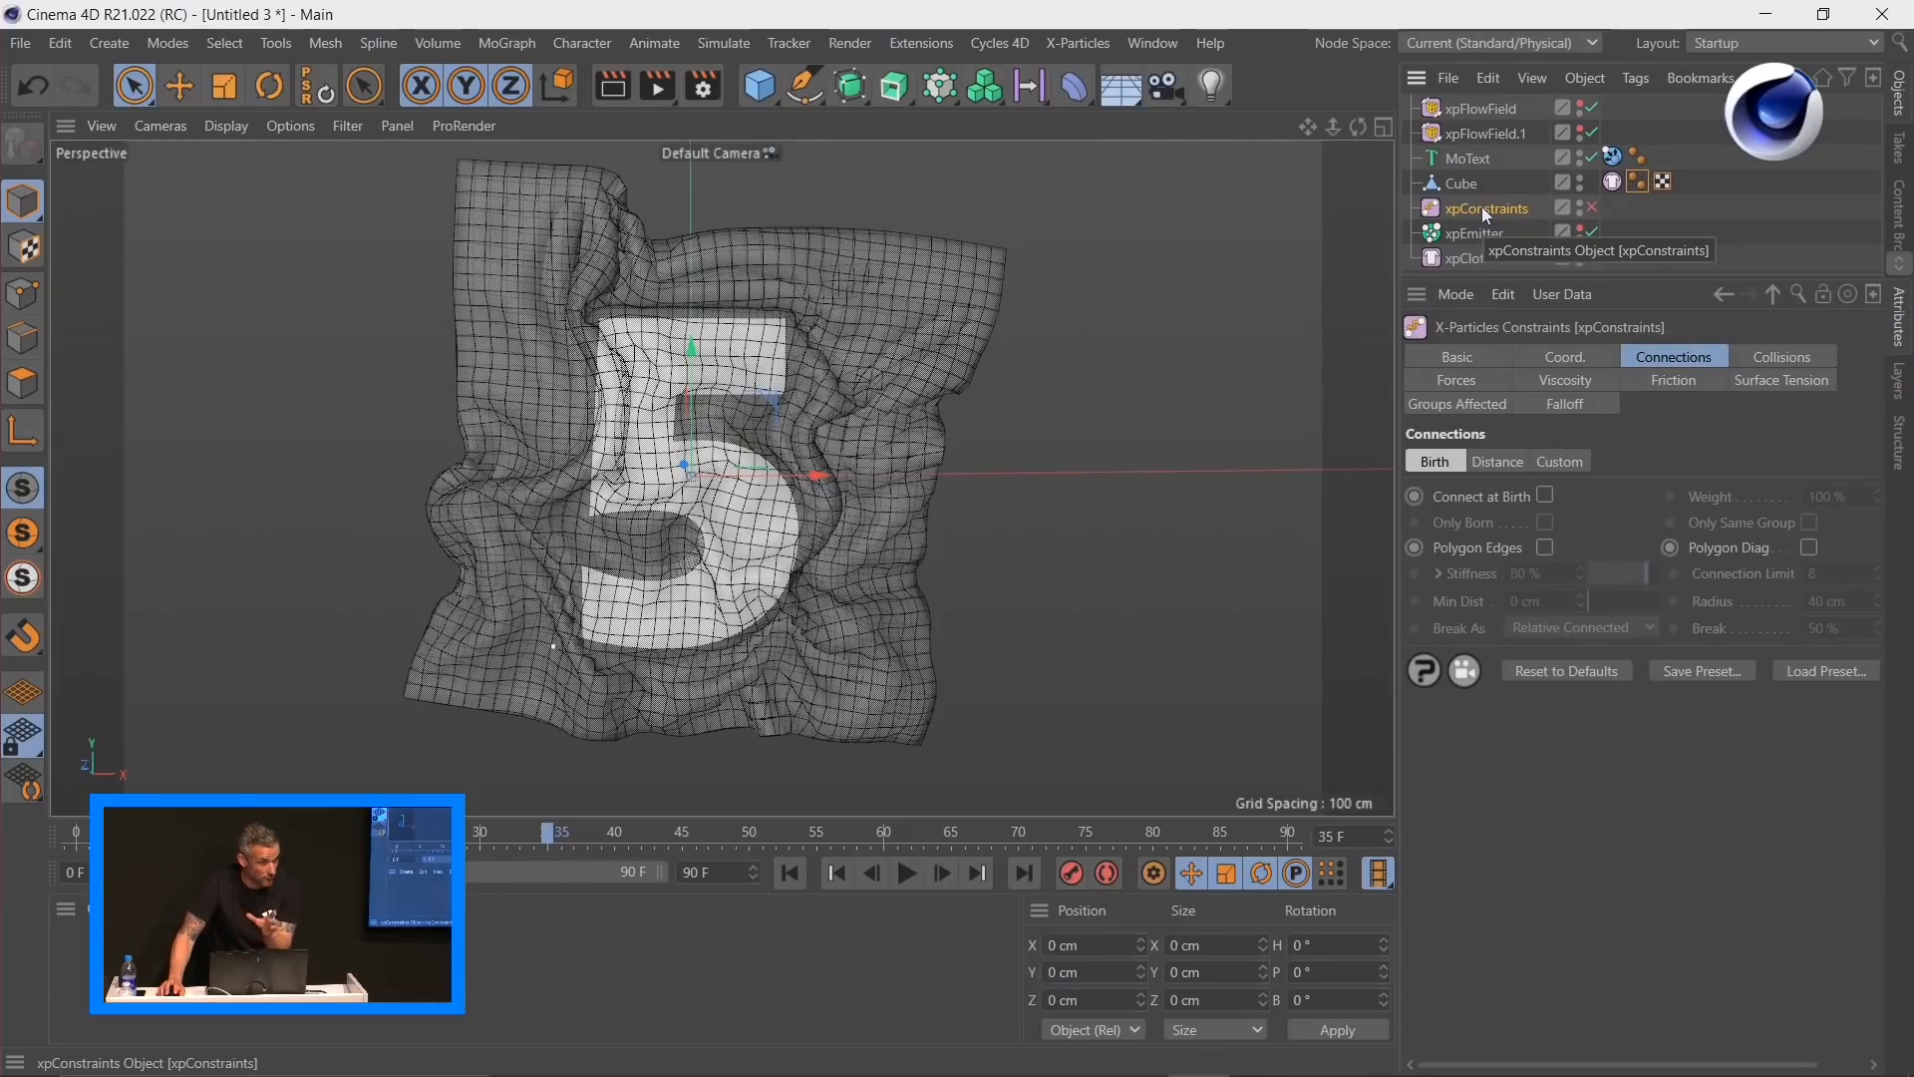
{"action": "left_click", "coordinate": [1590, 209]}
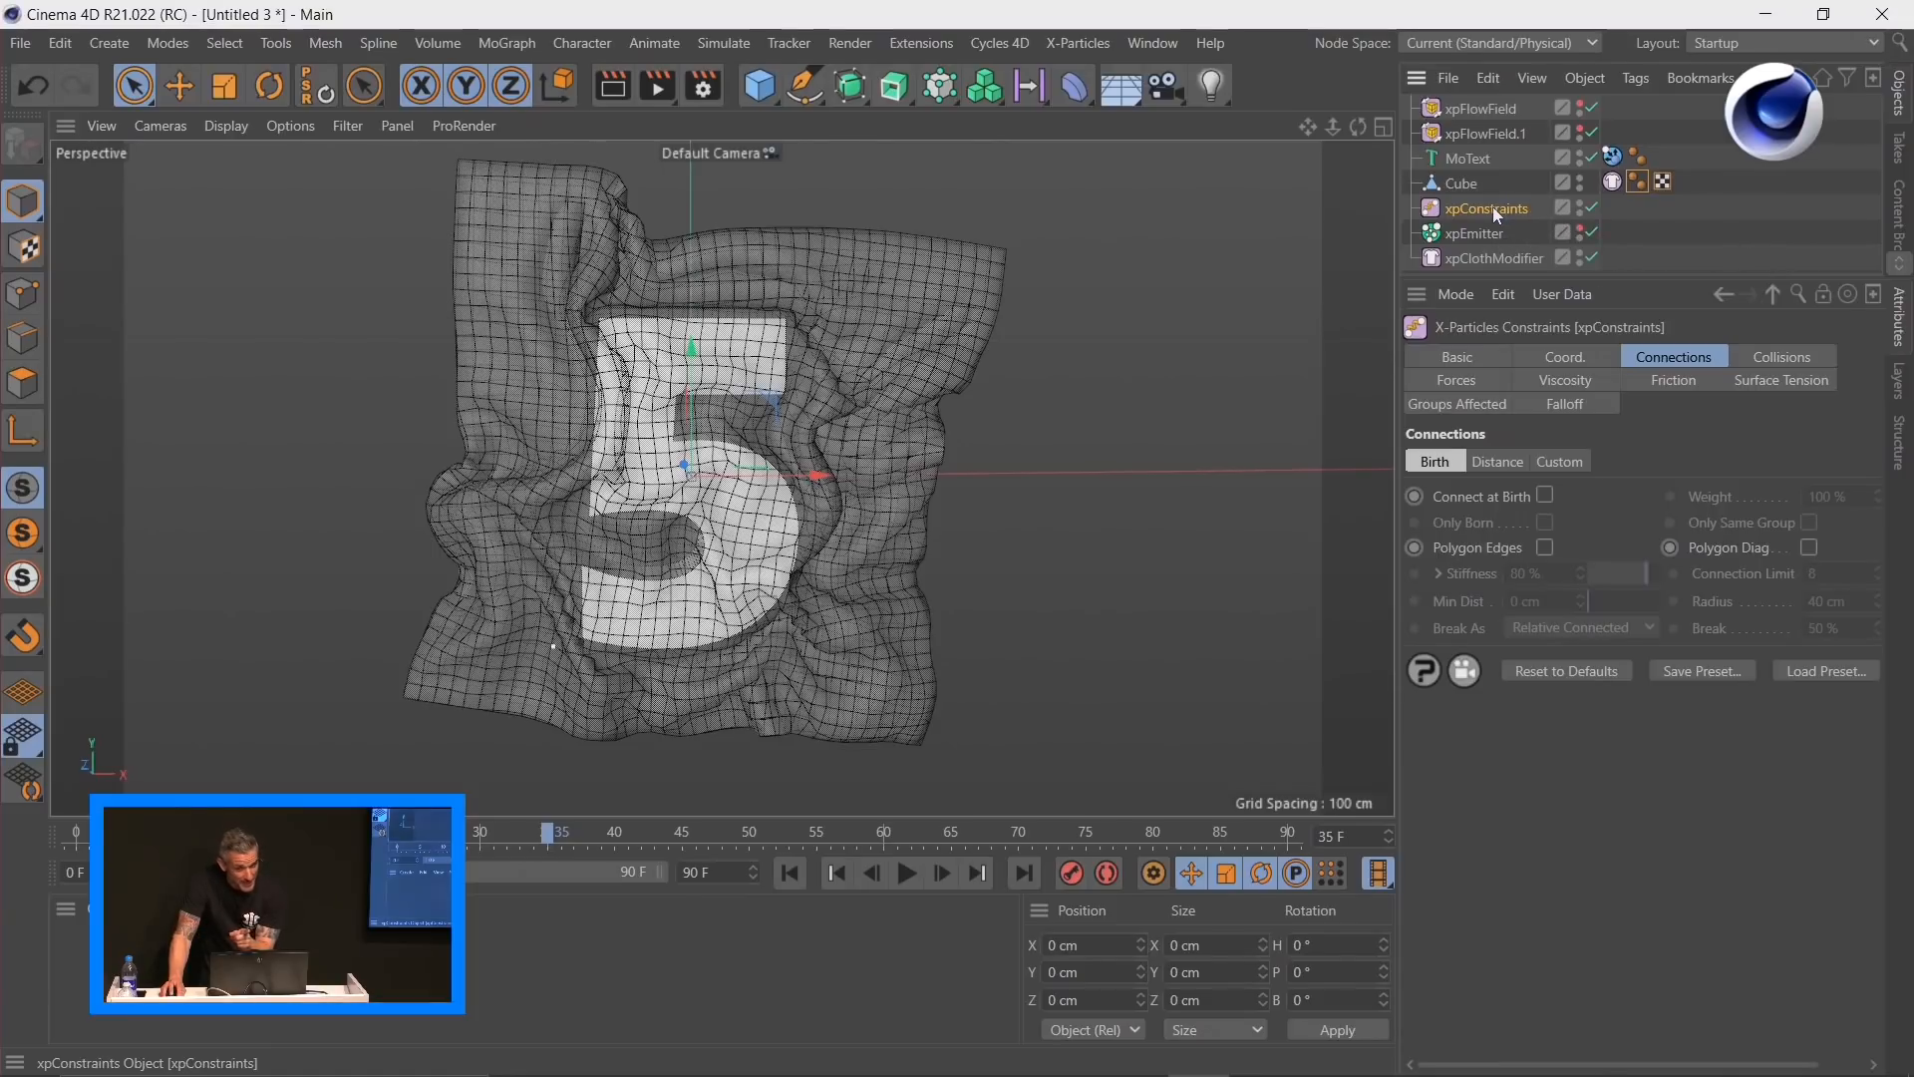
{"action": "left_click", "coordinate": [1750, 367]}
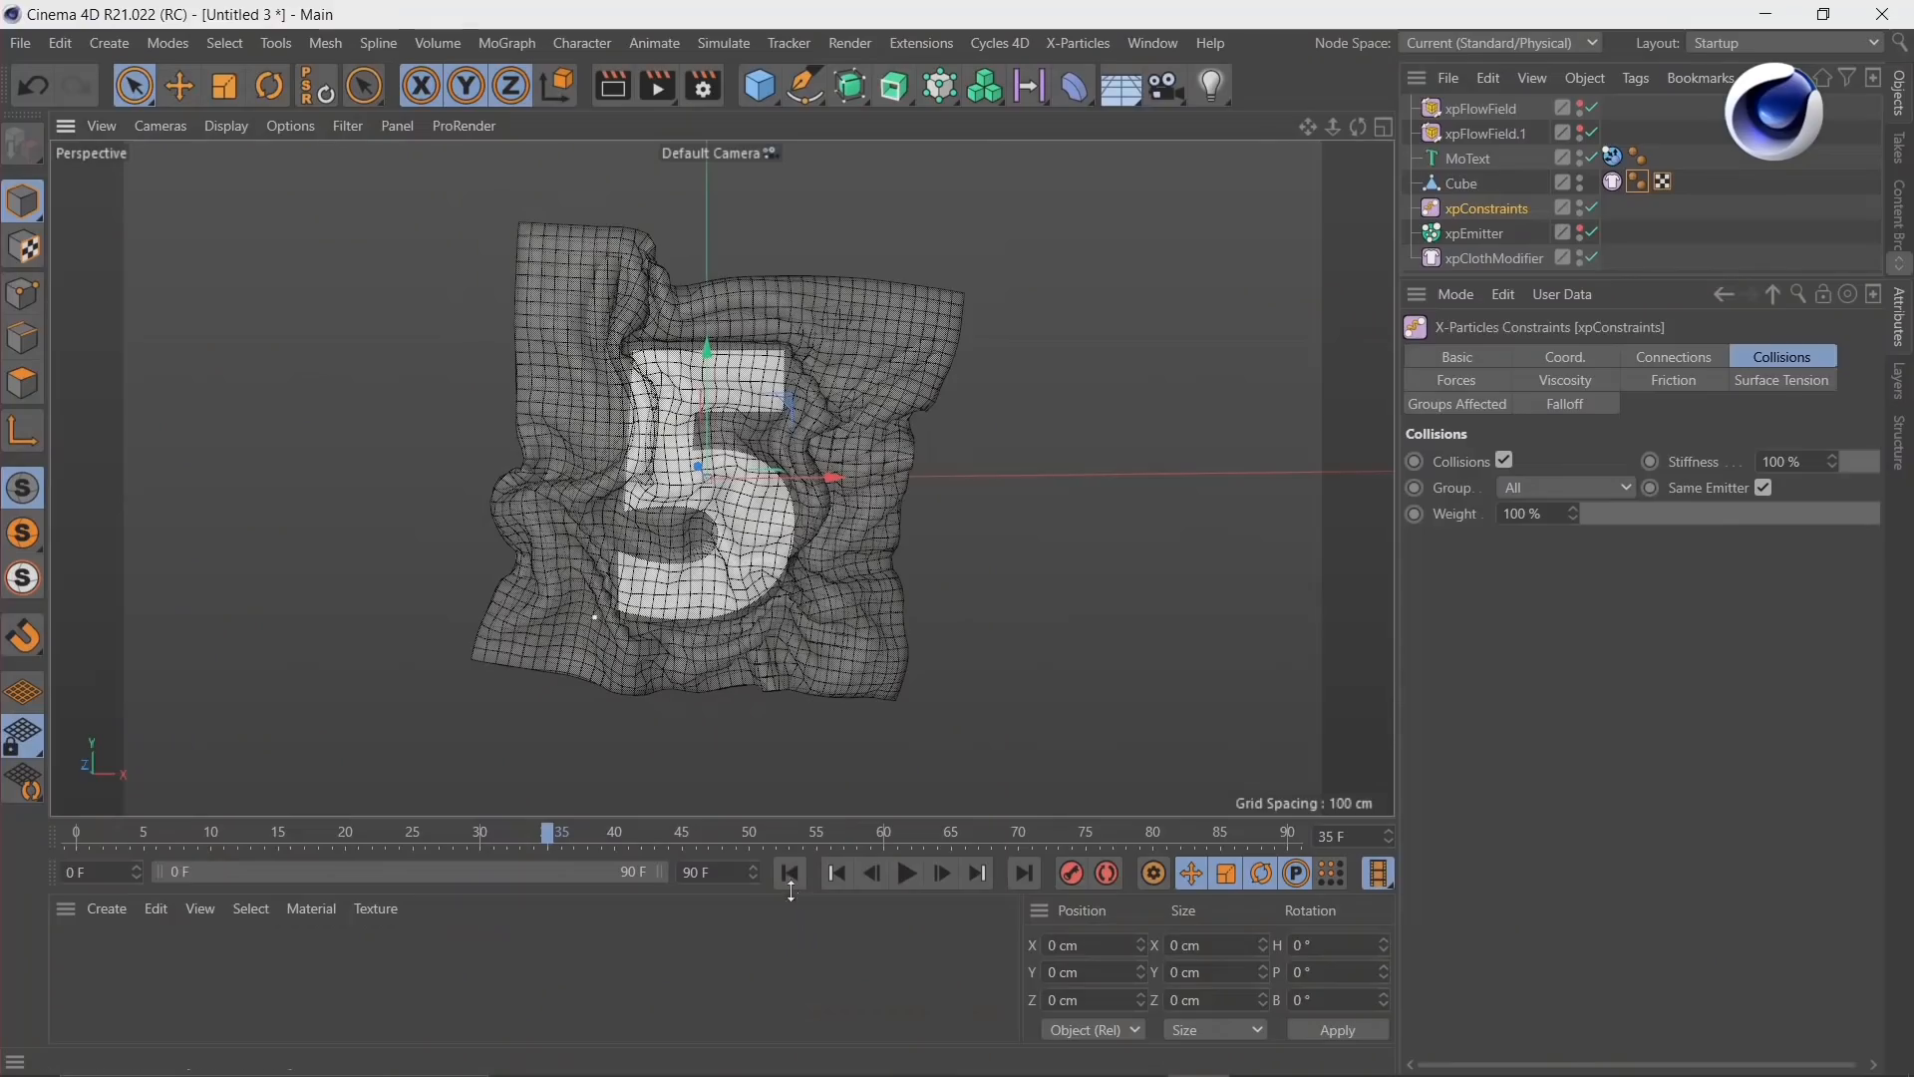
Step: Replay the simulation from frame 0 with the constraints active, stopping at frame 43
{"action": "left_click", "coordinate": [790, 873]}
{"action": "left_click", "coordinate": [908, 874]}
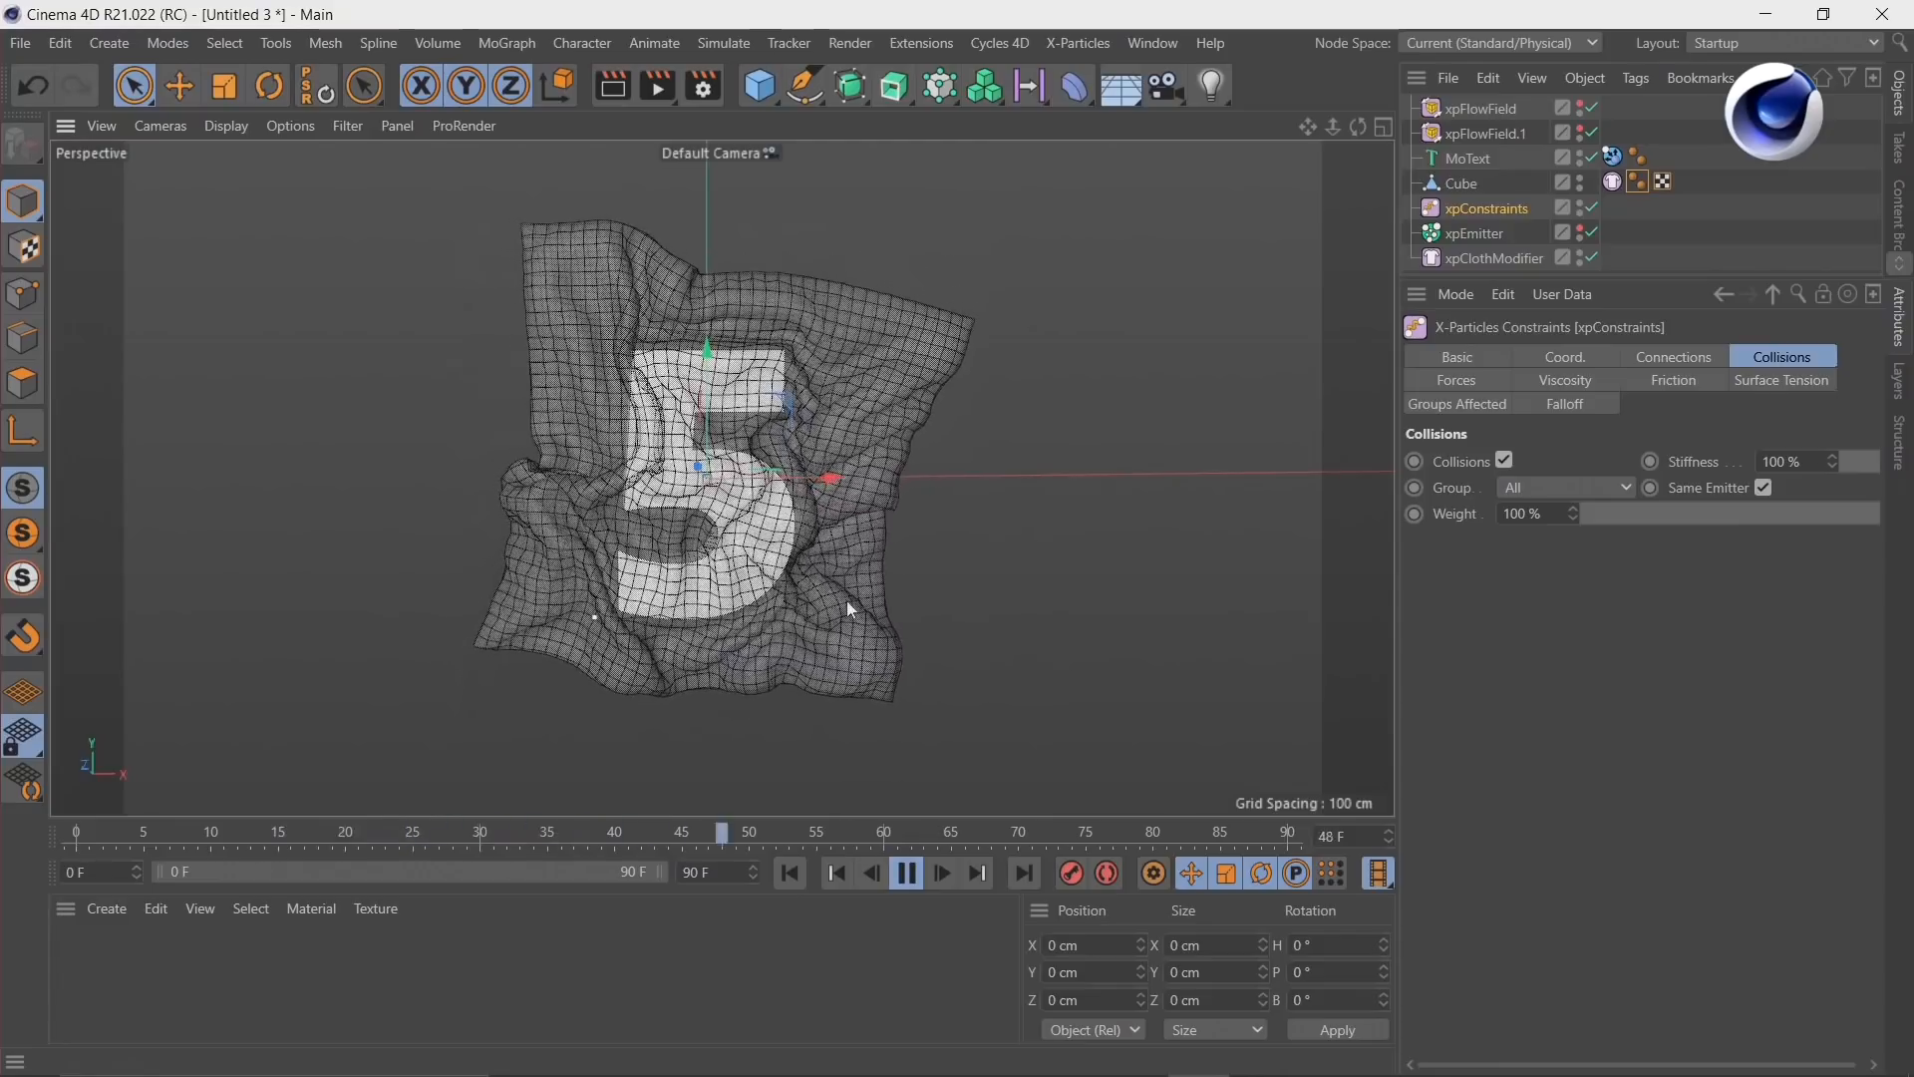
{"action": "left_click", "coordinate": [908, 873]}
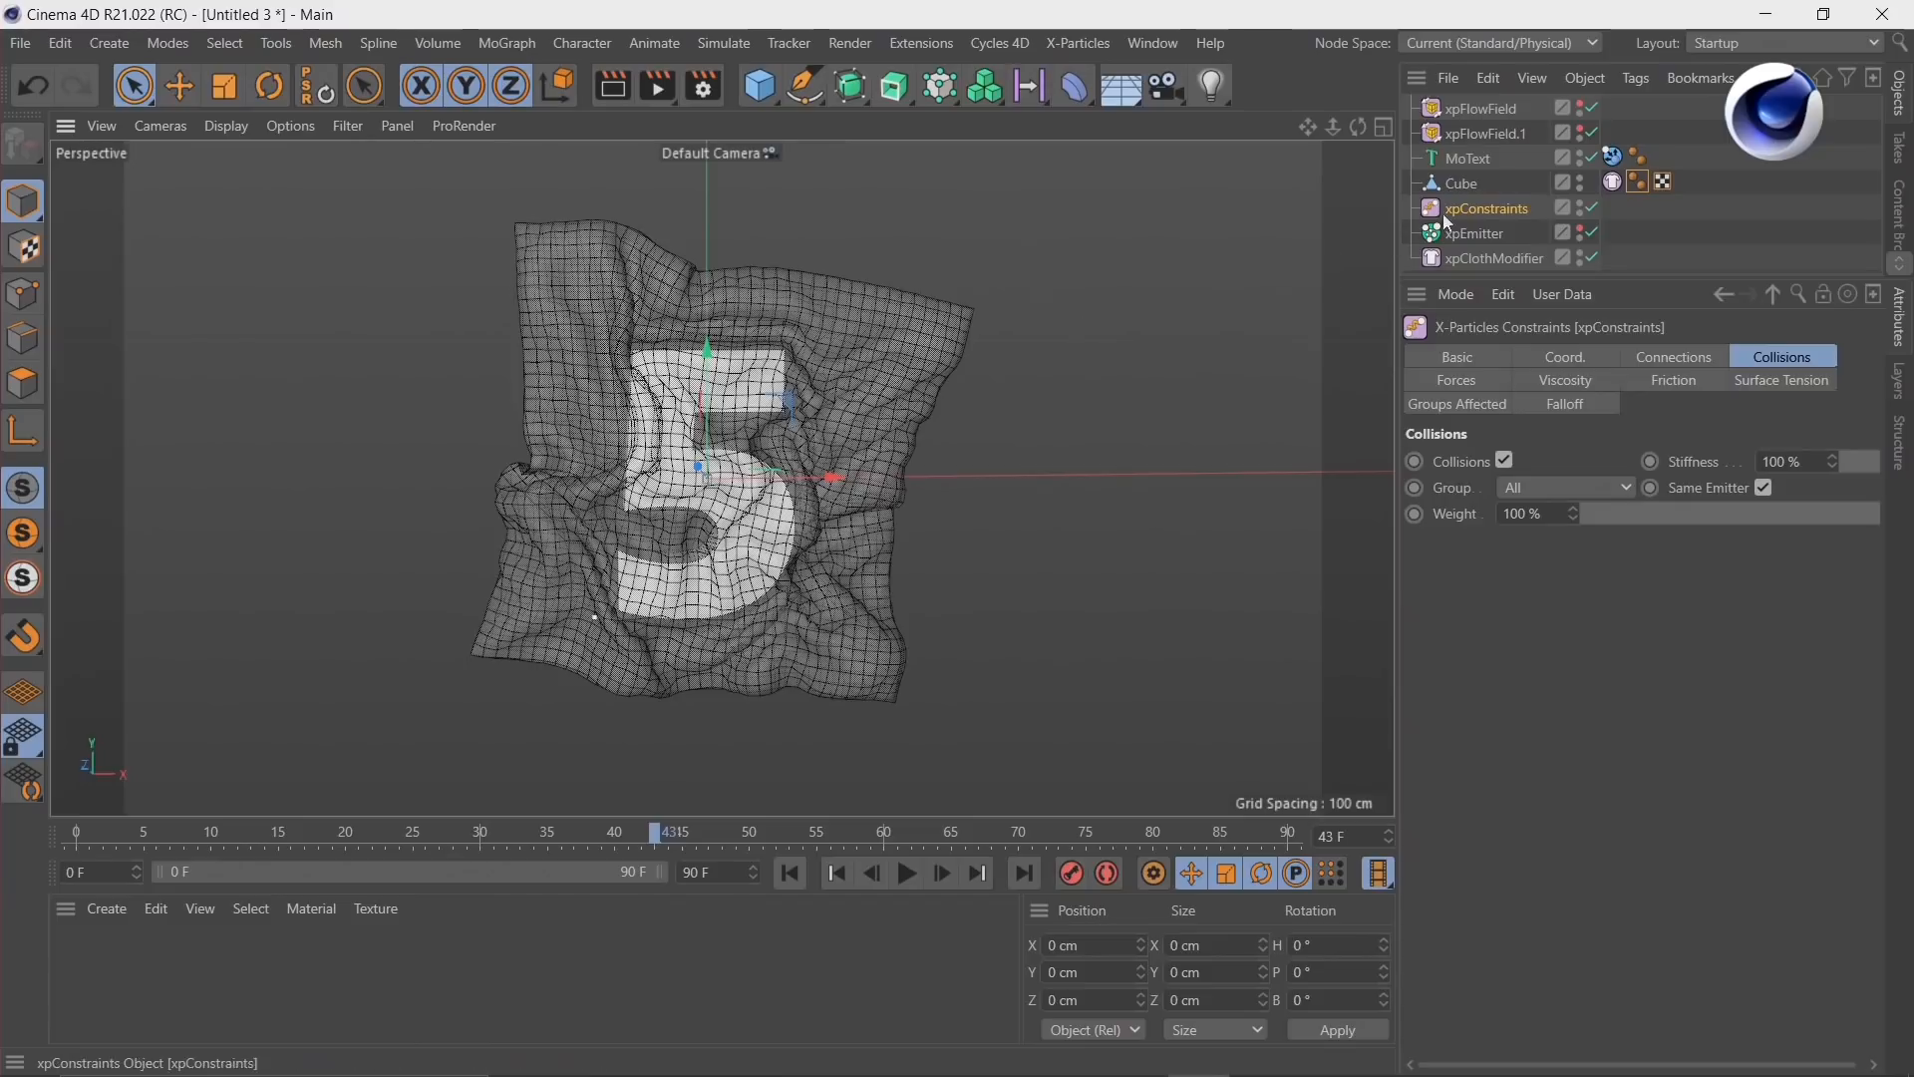
Step: Place the Cube inside a Subdivision Surface and replay the smoothed cloth from frame 0, stopping at frame 82
{"action": "left_click", "coordinate": [1471, 183]}
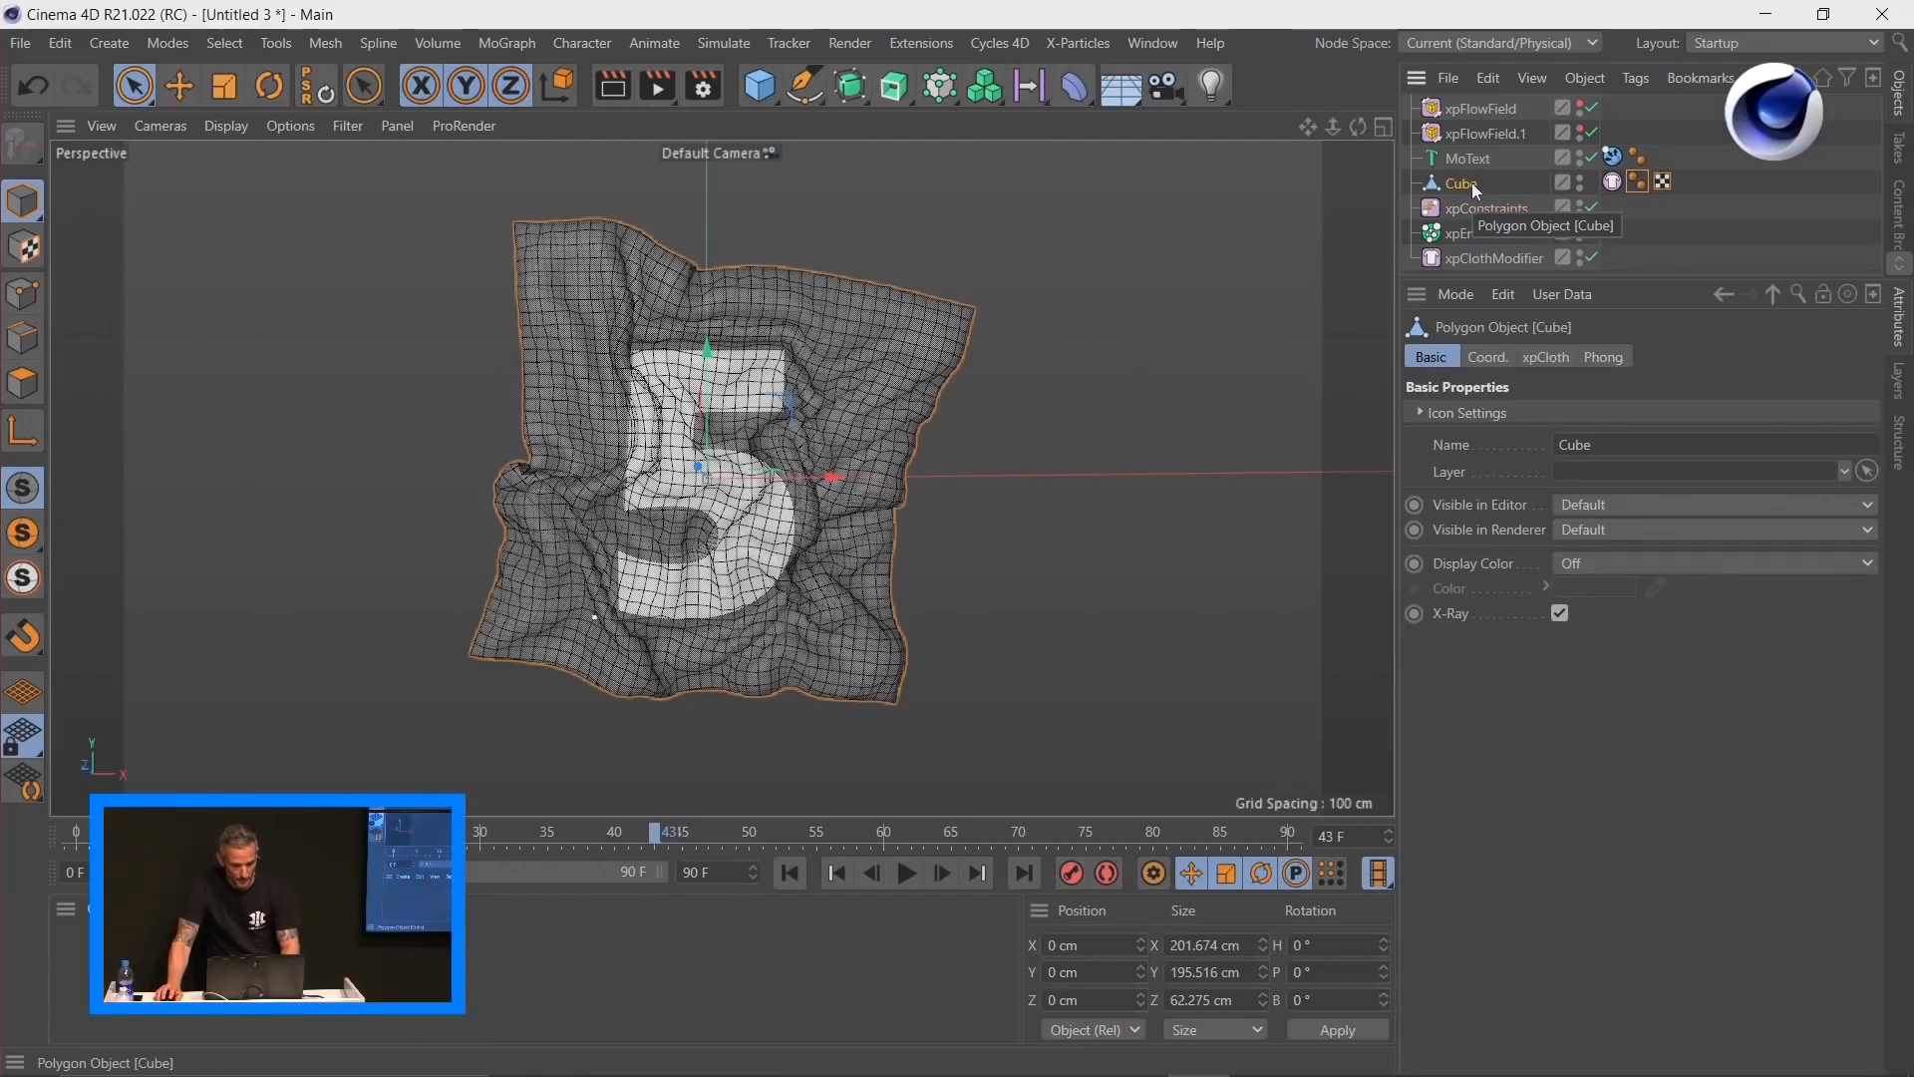
{"action": "left_click", "coordinate": [851, 86], "text": "alt"}
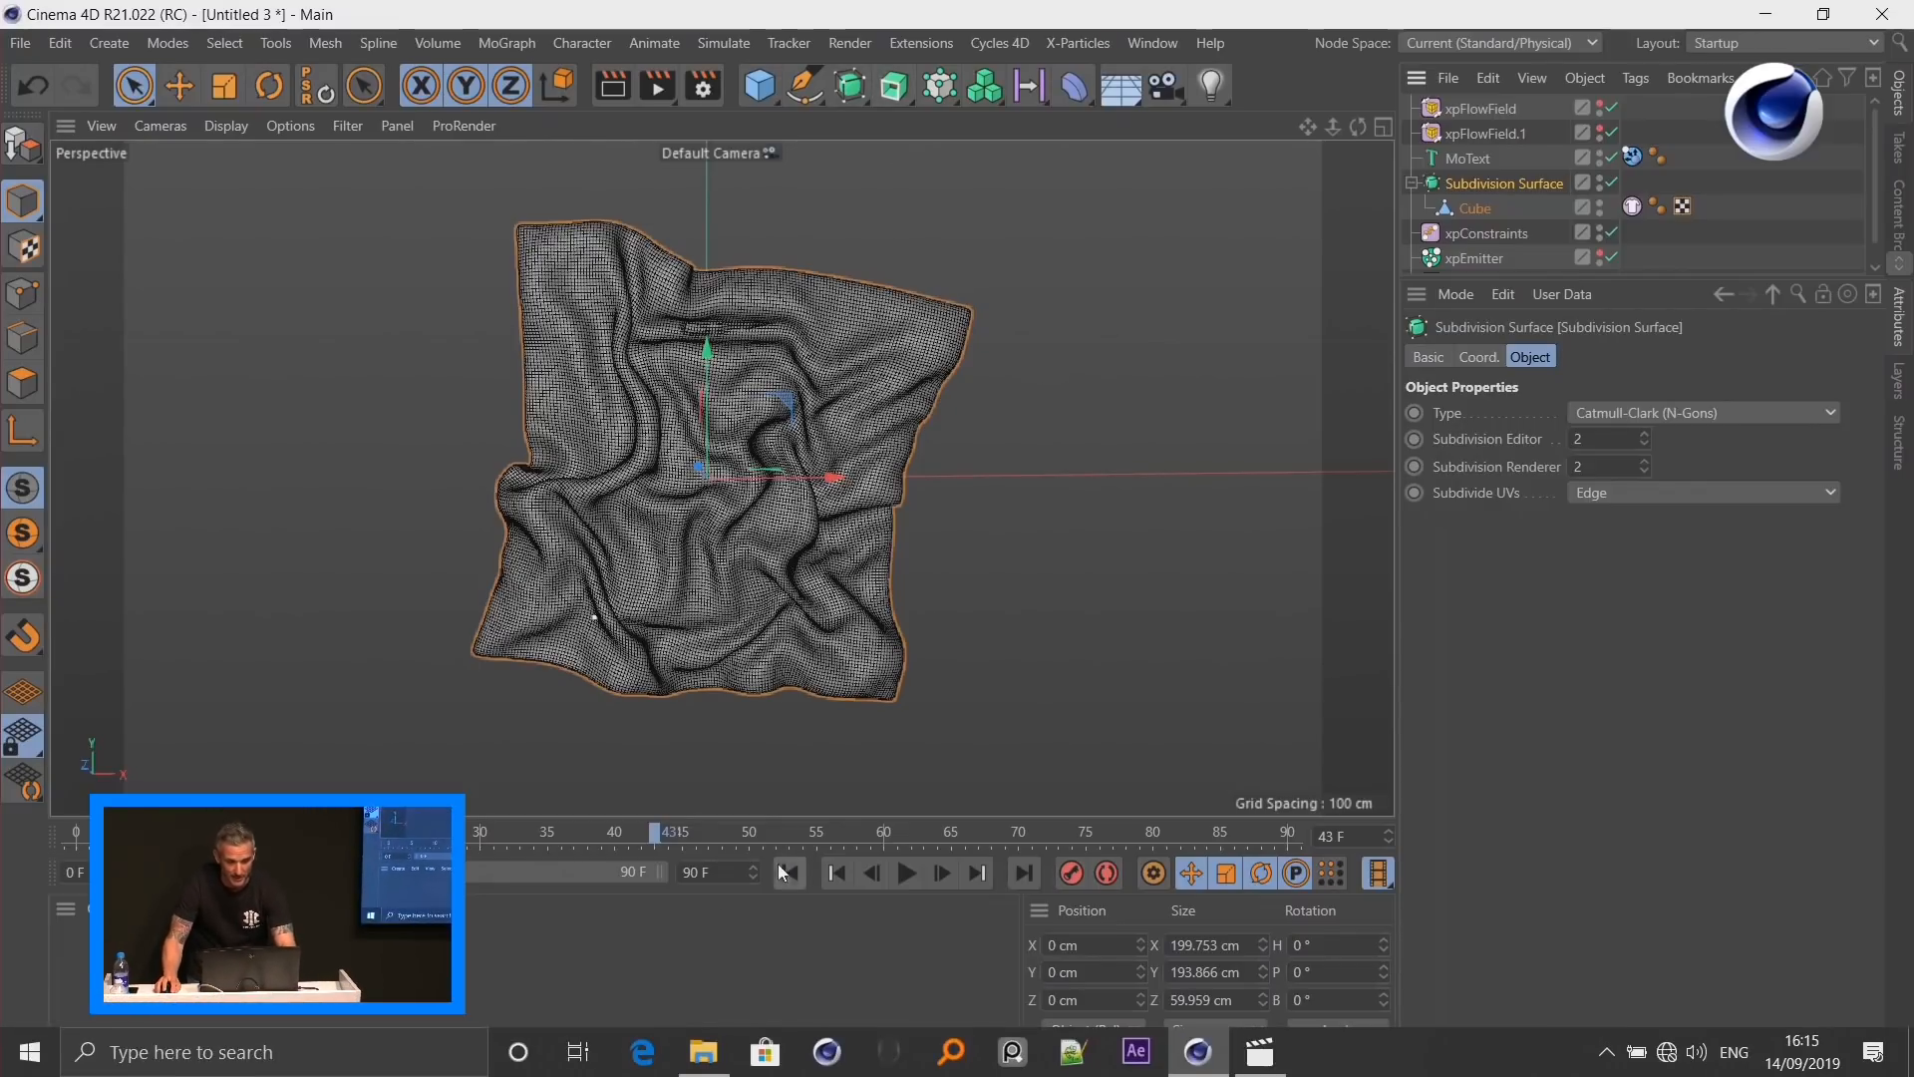
{"action": "left_click", "coordinate": [787, 873]}
{"action": "left_click", "coordinate": [908, 873]}
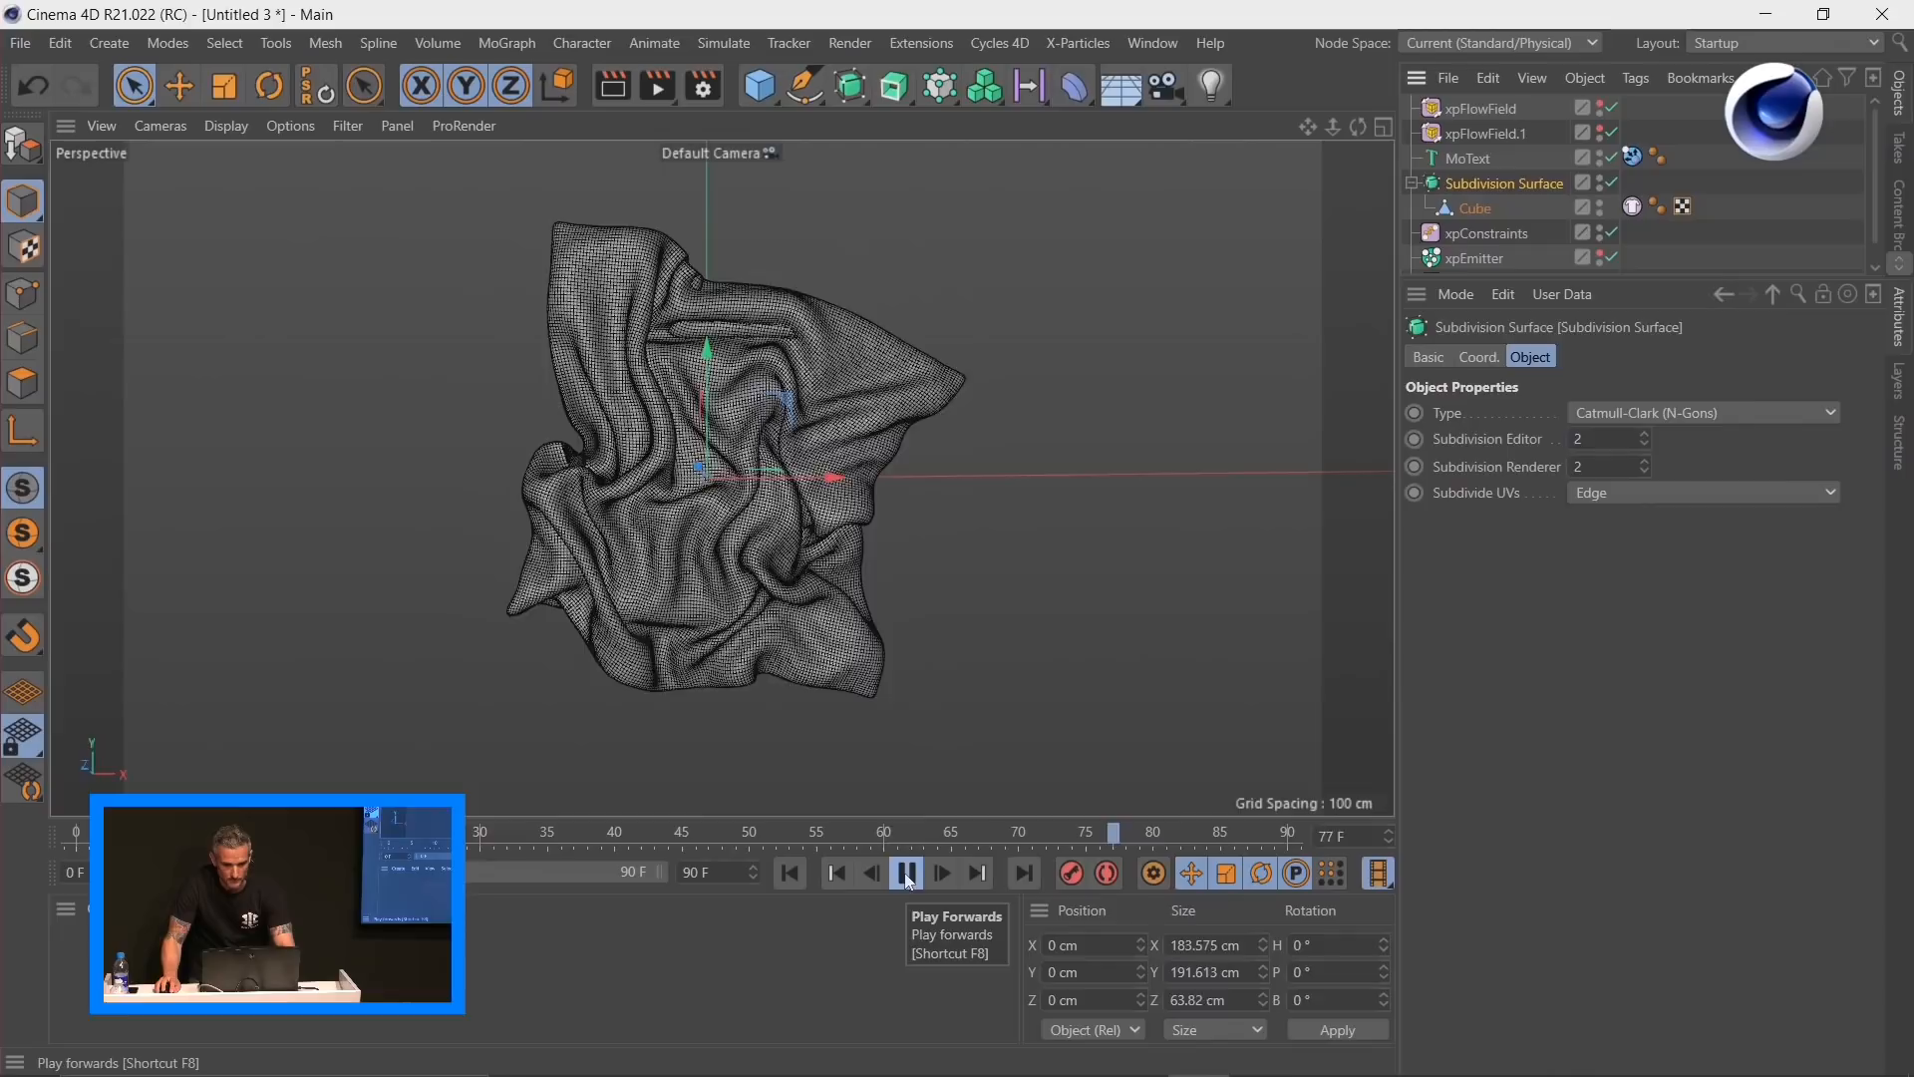
{"action": "left_click", "coordinate": [907, 873]}
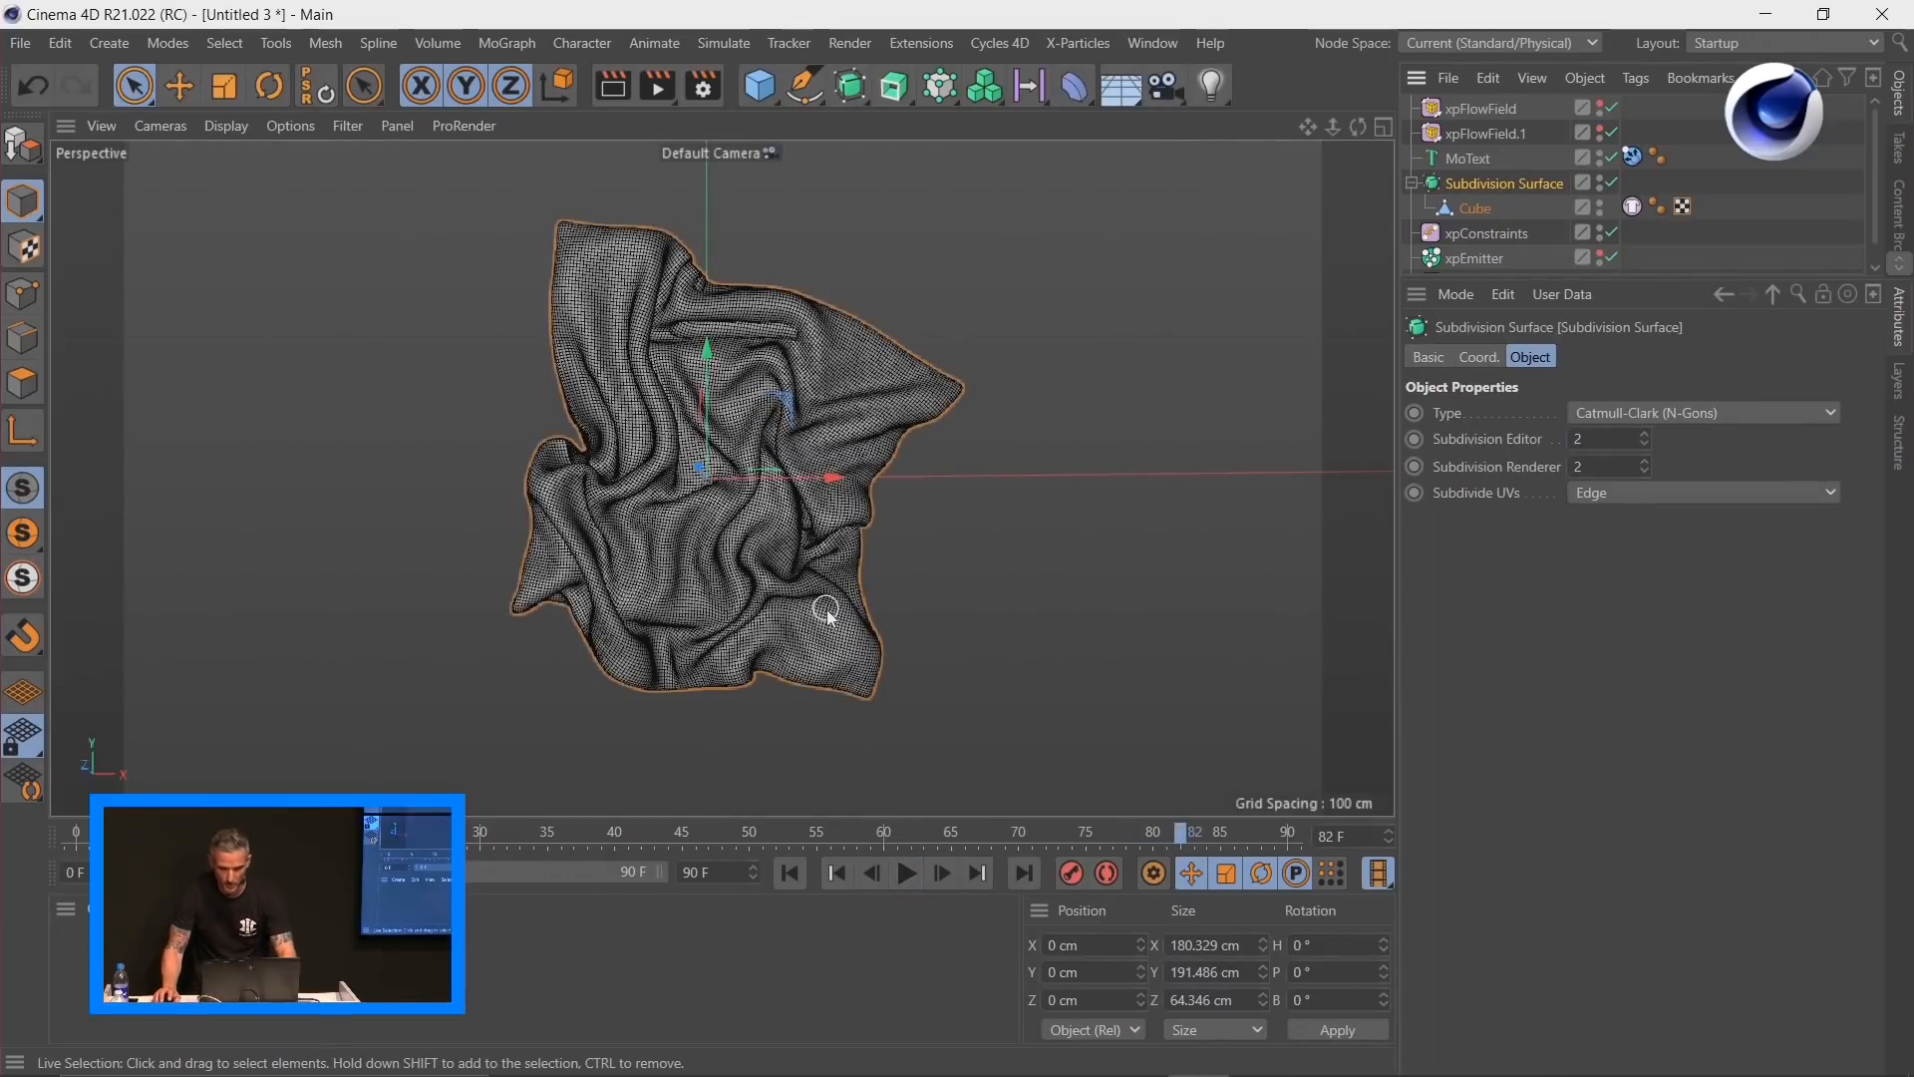
Step: Switch to the open 5_shrink_cache.c4d project, show the Cube's xpCache tag and preview the cached cloth over the first frames
{"action": "left_click", "coordinate": [1157, 44]}
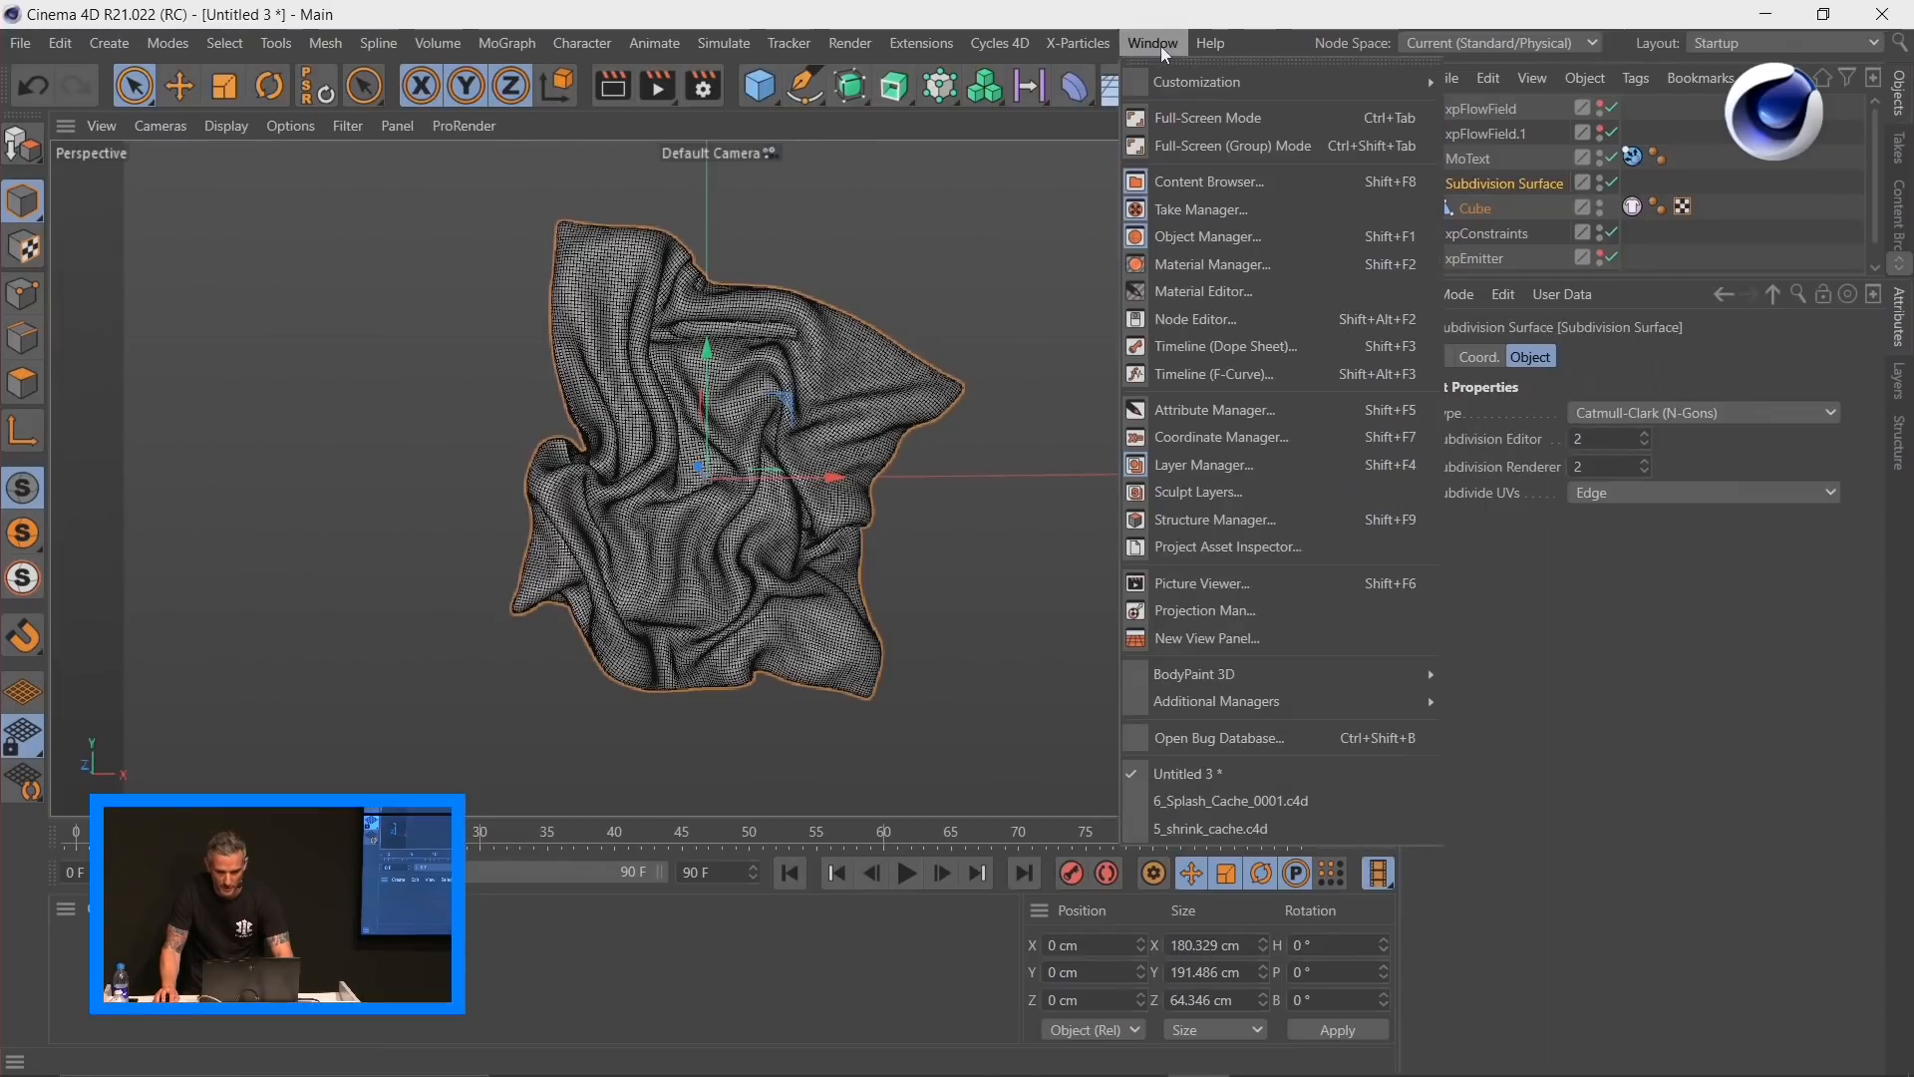
{"action": "left_click", "coordinate": [1194, 828]}
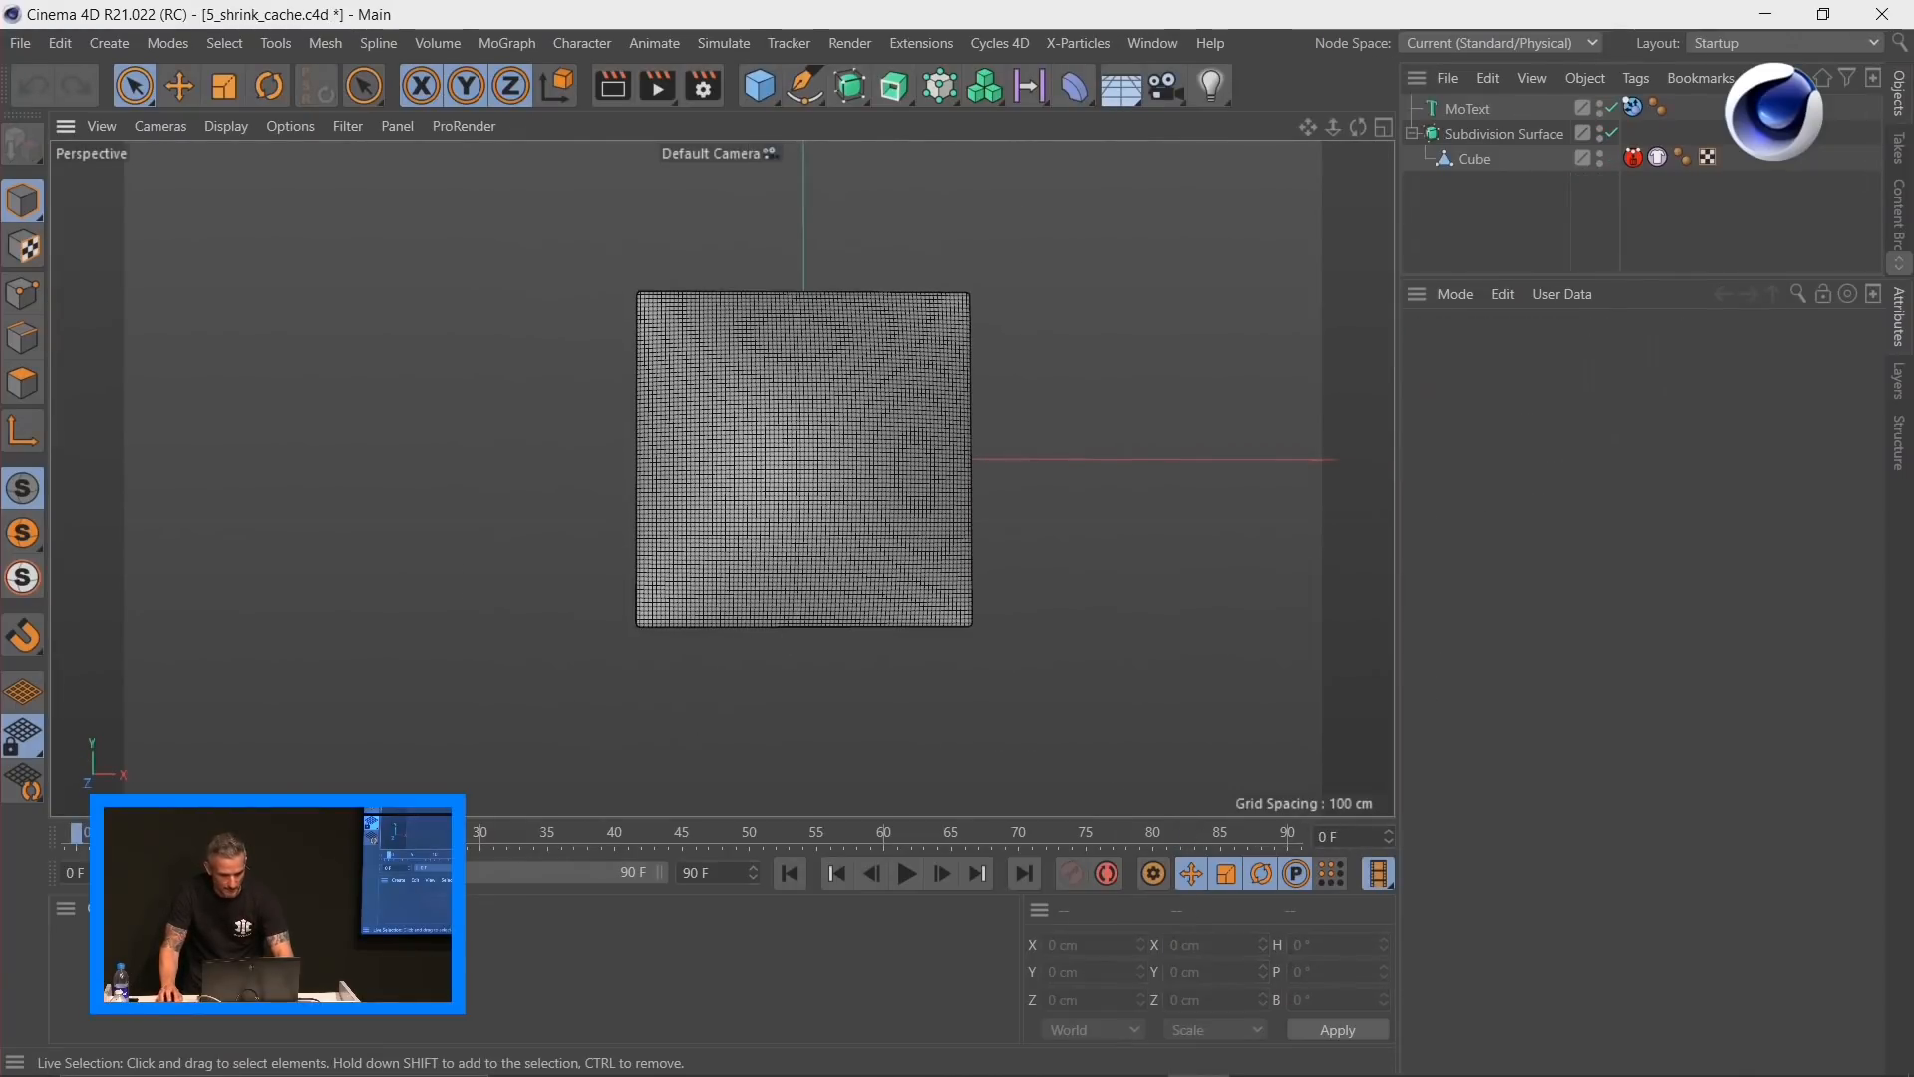
{"action": "left_click", "coordinate": [1633, 158]}
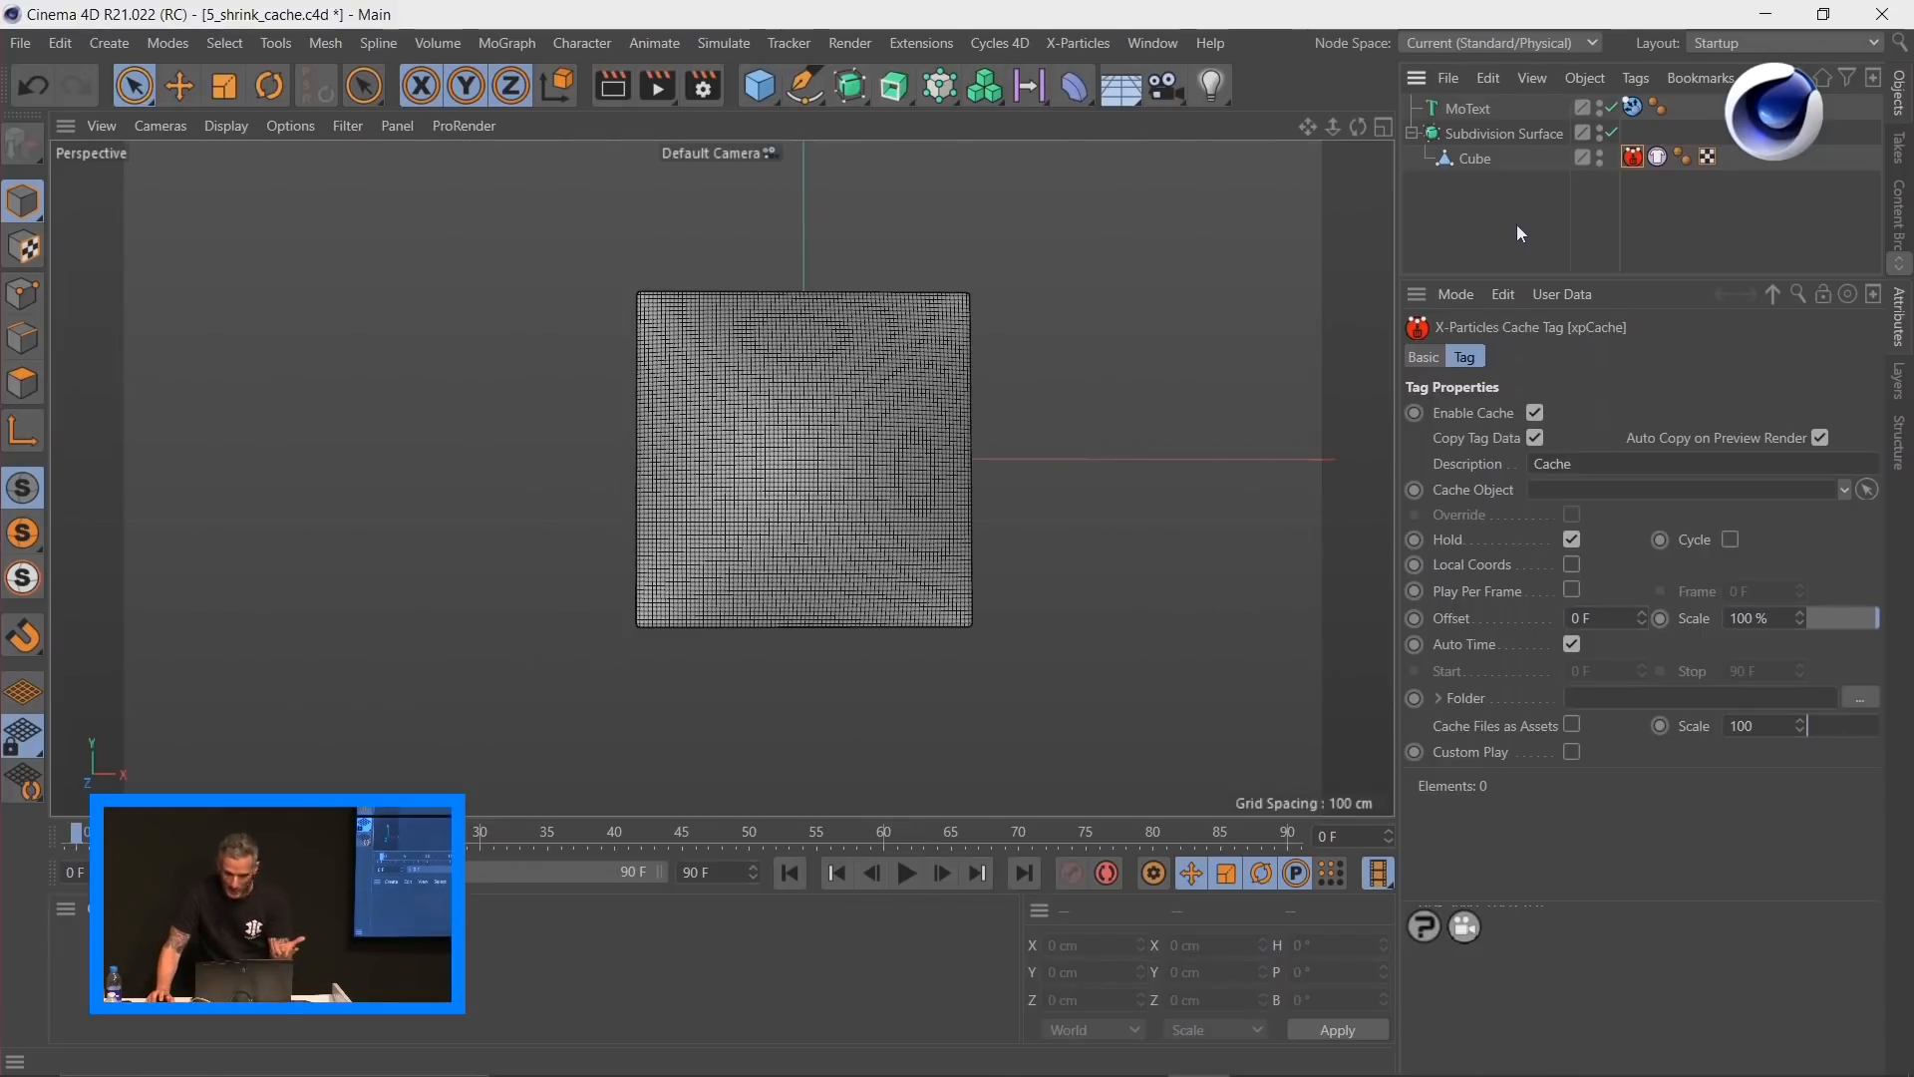
{"action": "key", "text": "F8"}
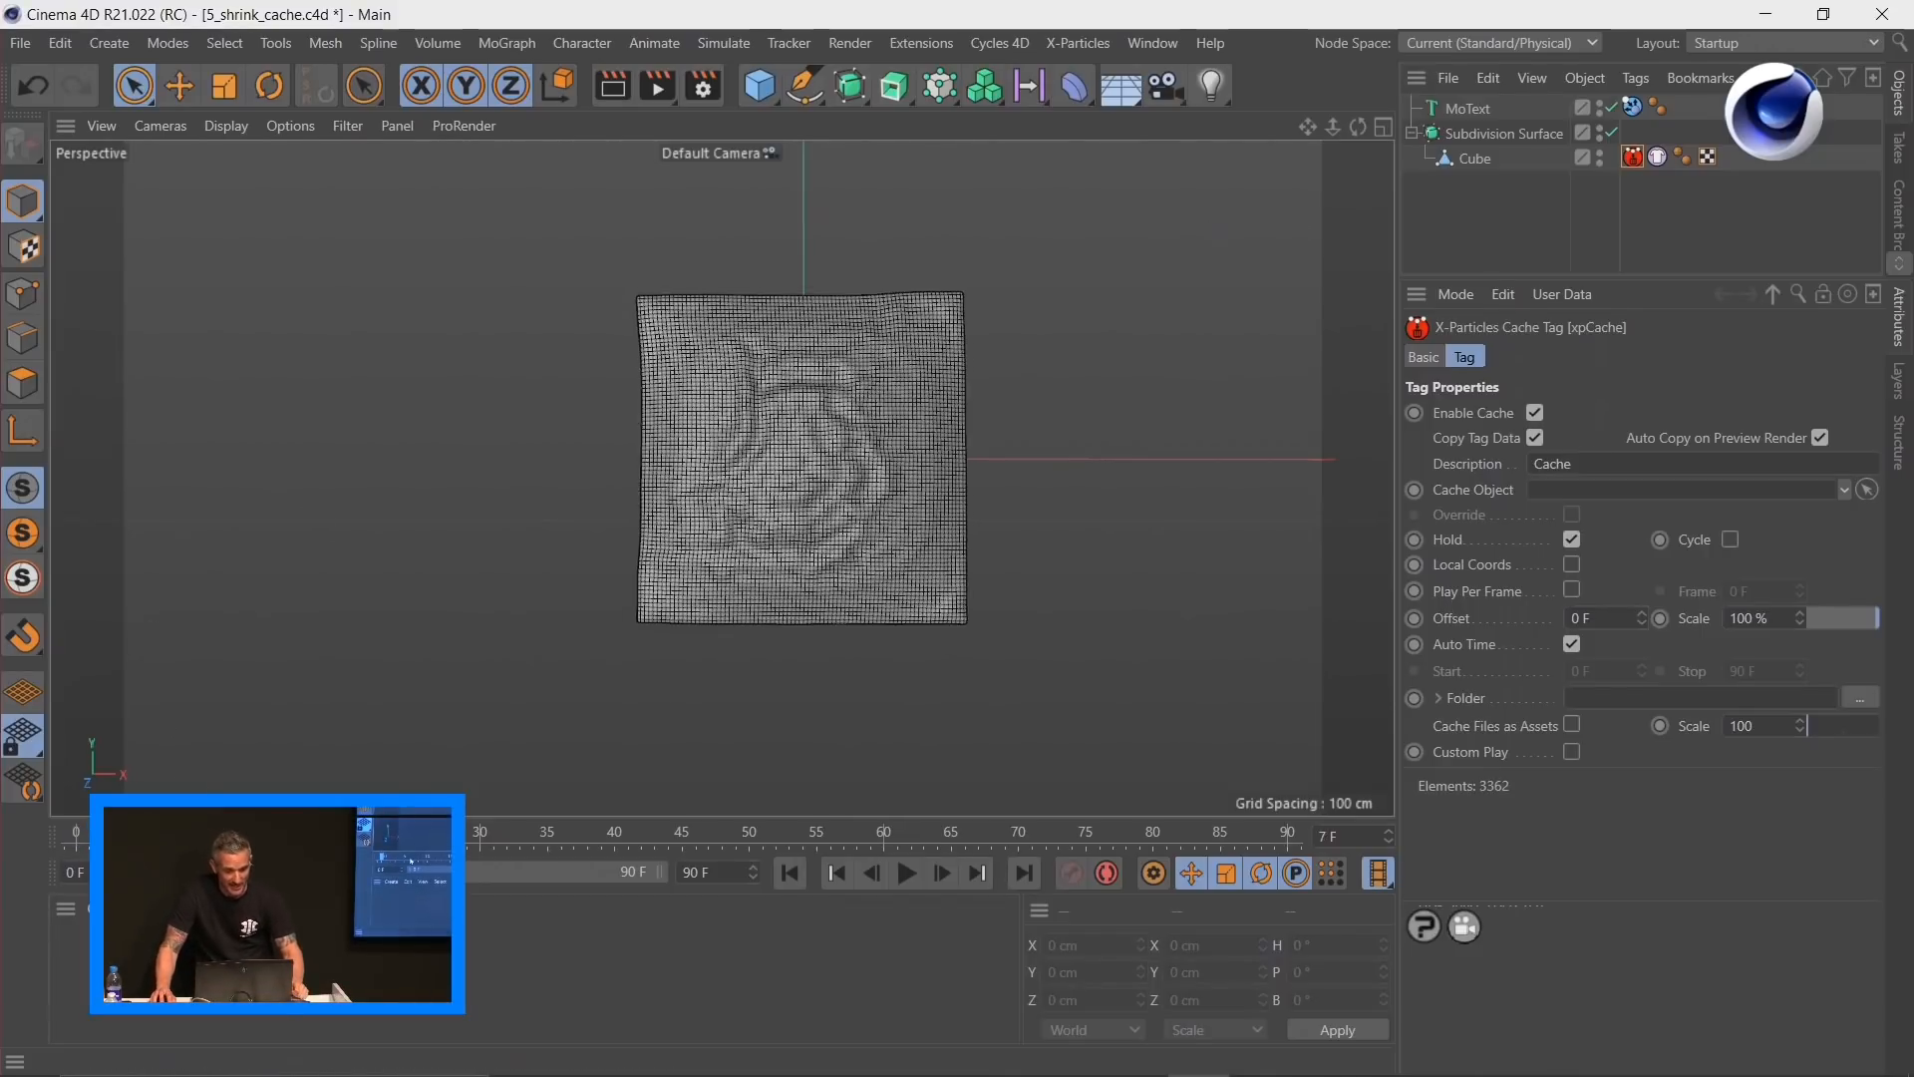
{"action": "left_click_drag", "start_coordinate": [479, 827], "coordinate": [130, 841]}
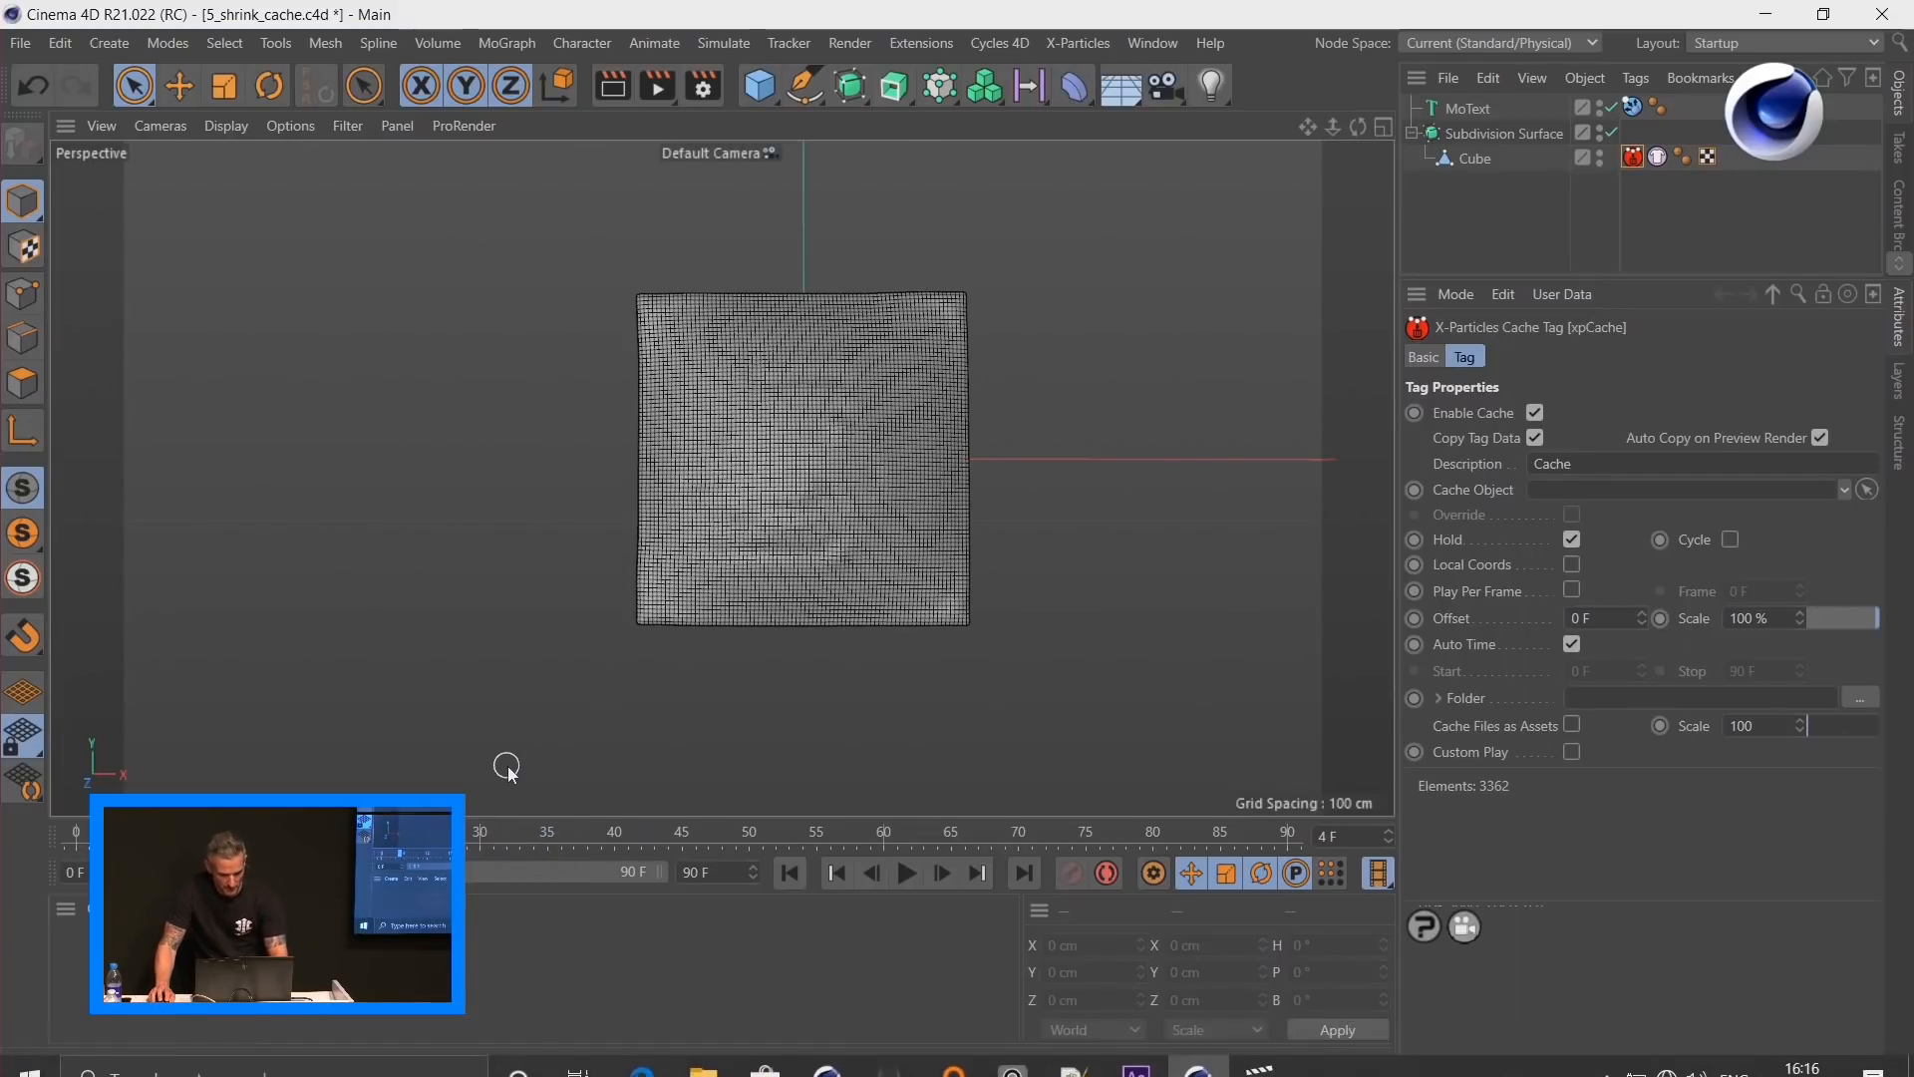
Step: Switch to the video player, review the shrink-wrapped 5 in Insydium_Countdown_IBC from about 4 to 6 seconds, and return to Cinema 4D
{"action": "key", "text": "alt+Tab"}
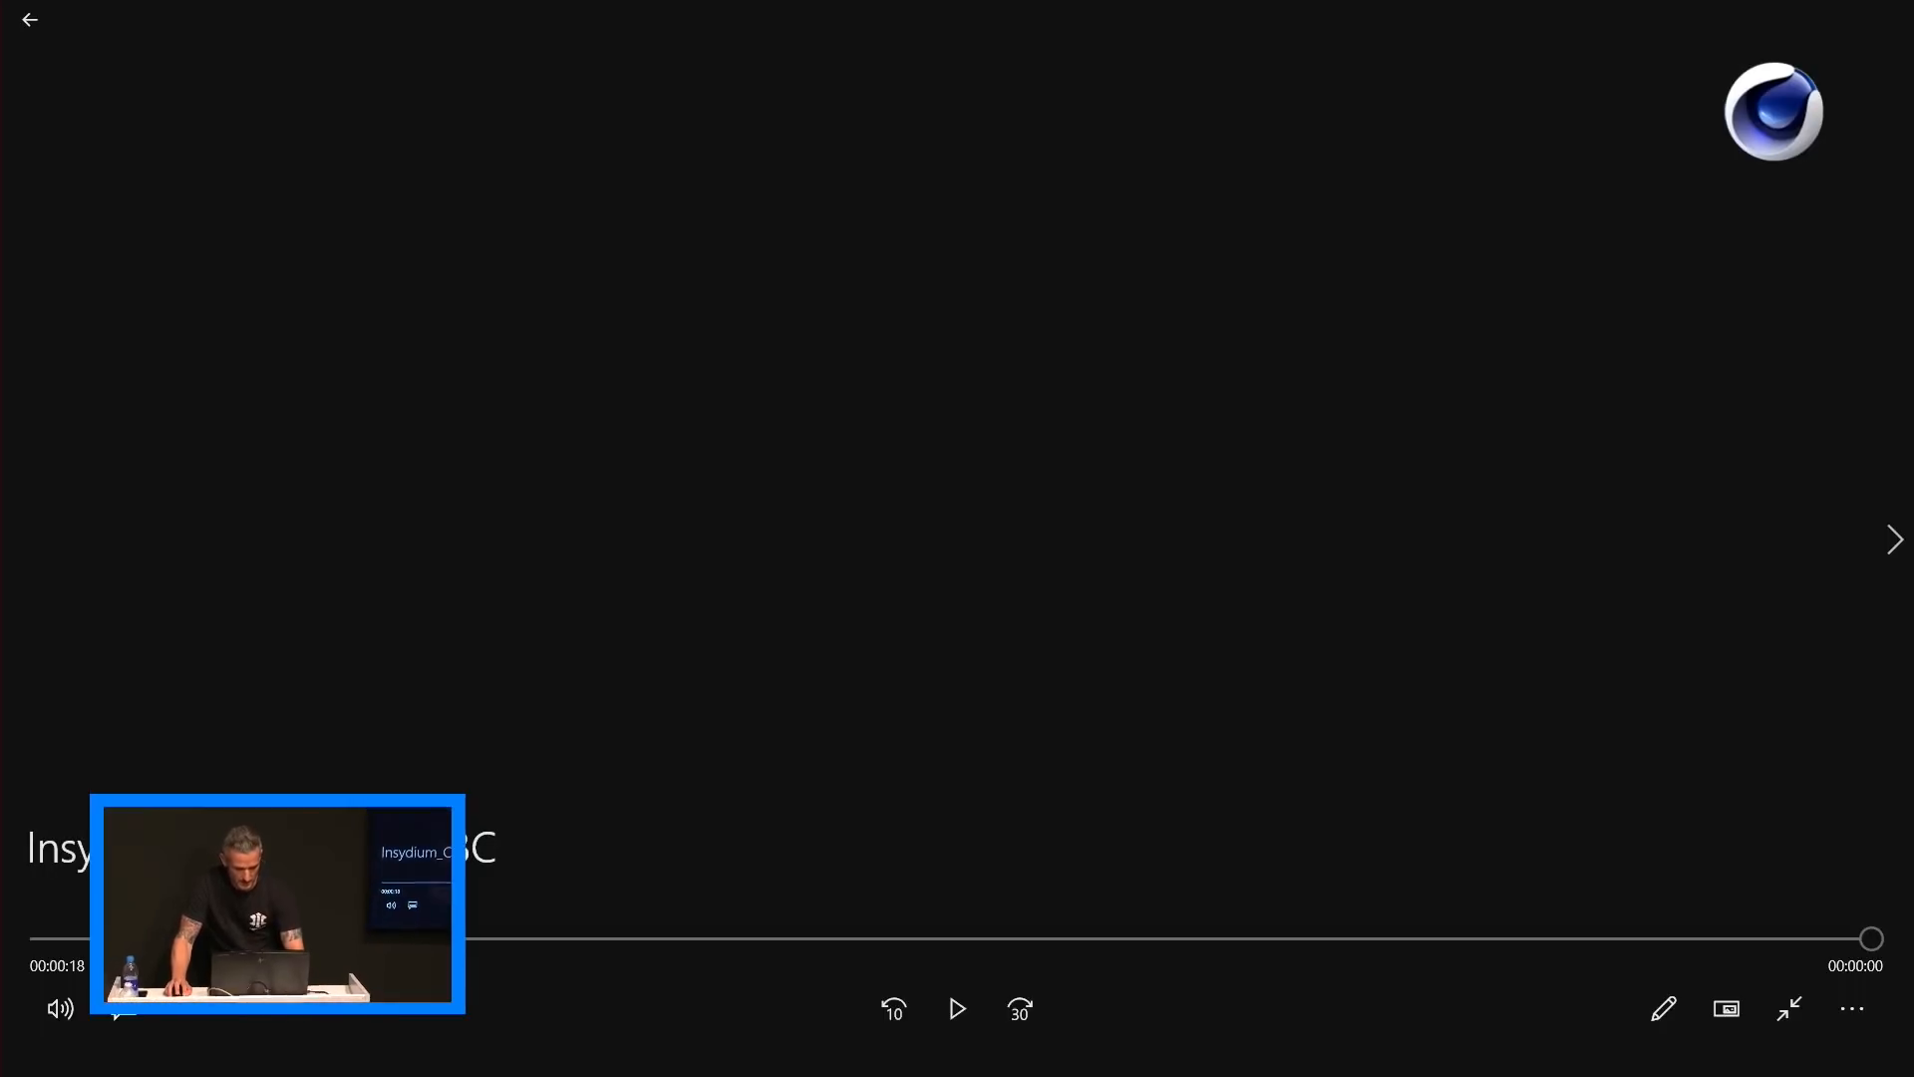
{"action": "left_click_drag", "start_coordinate": [349, 938], "coordinate": [518, 938]}
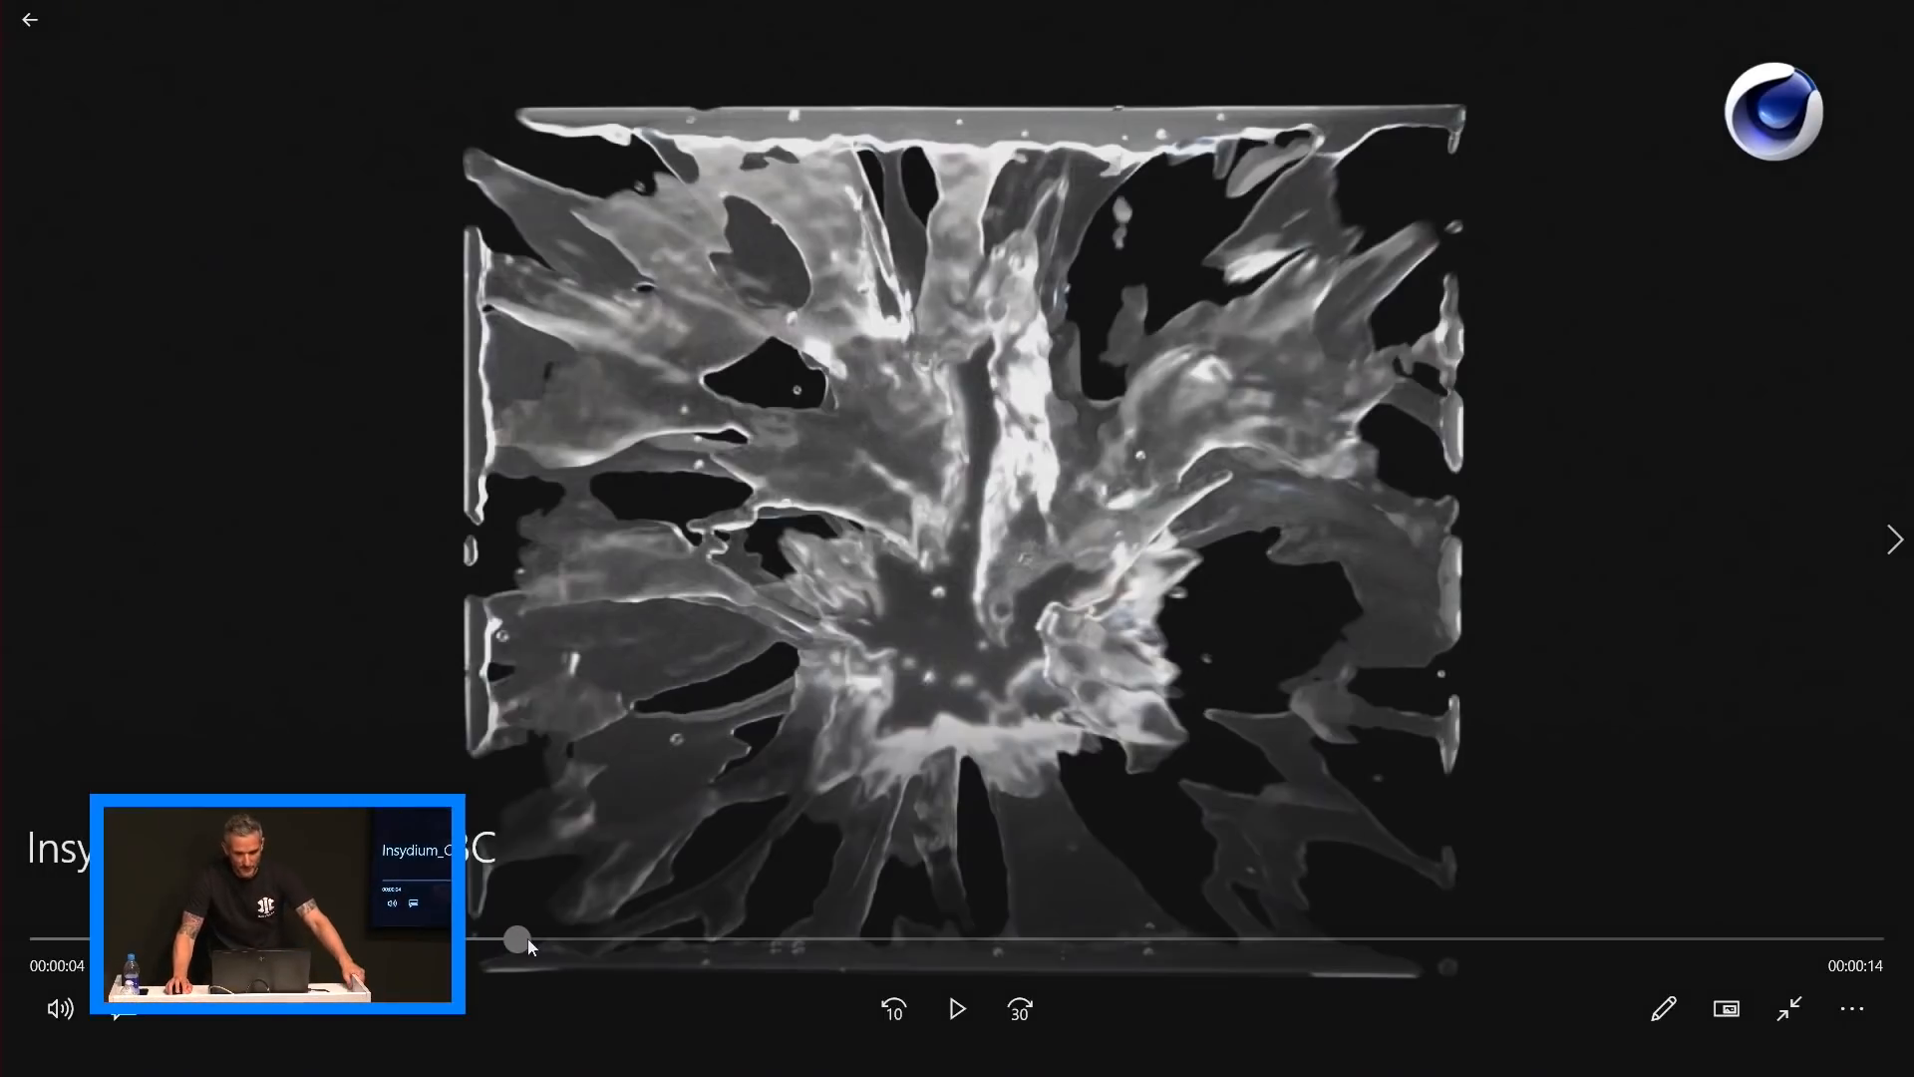
{"action": "left_click", "coordinate": [960, 1017]}
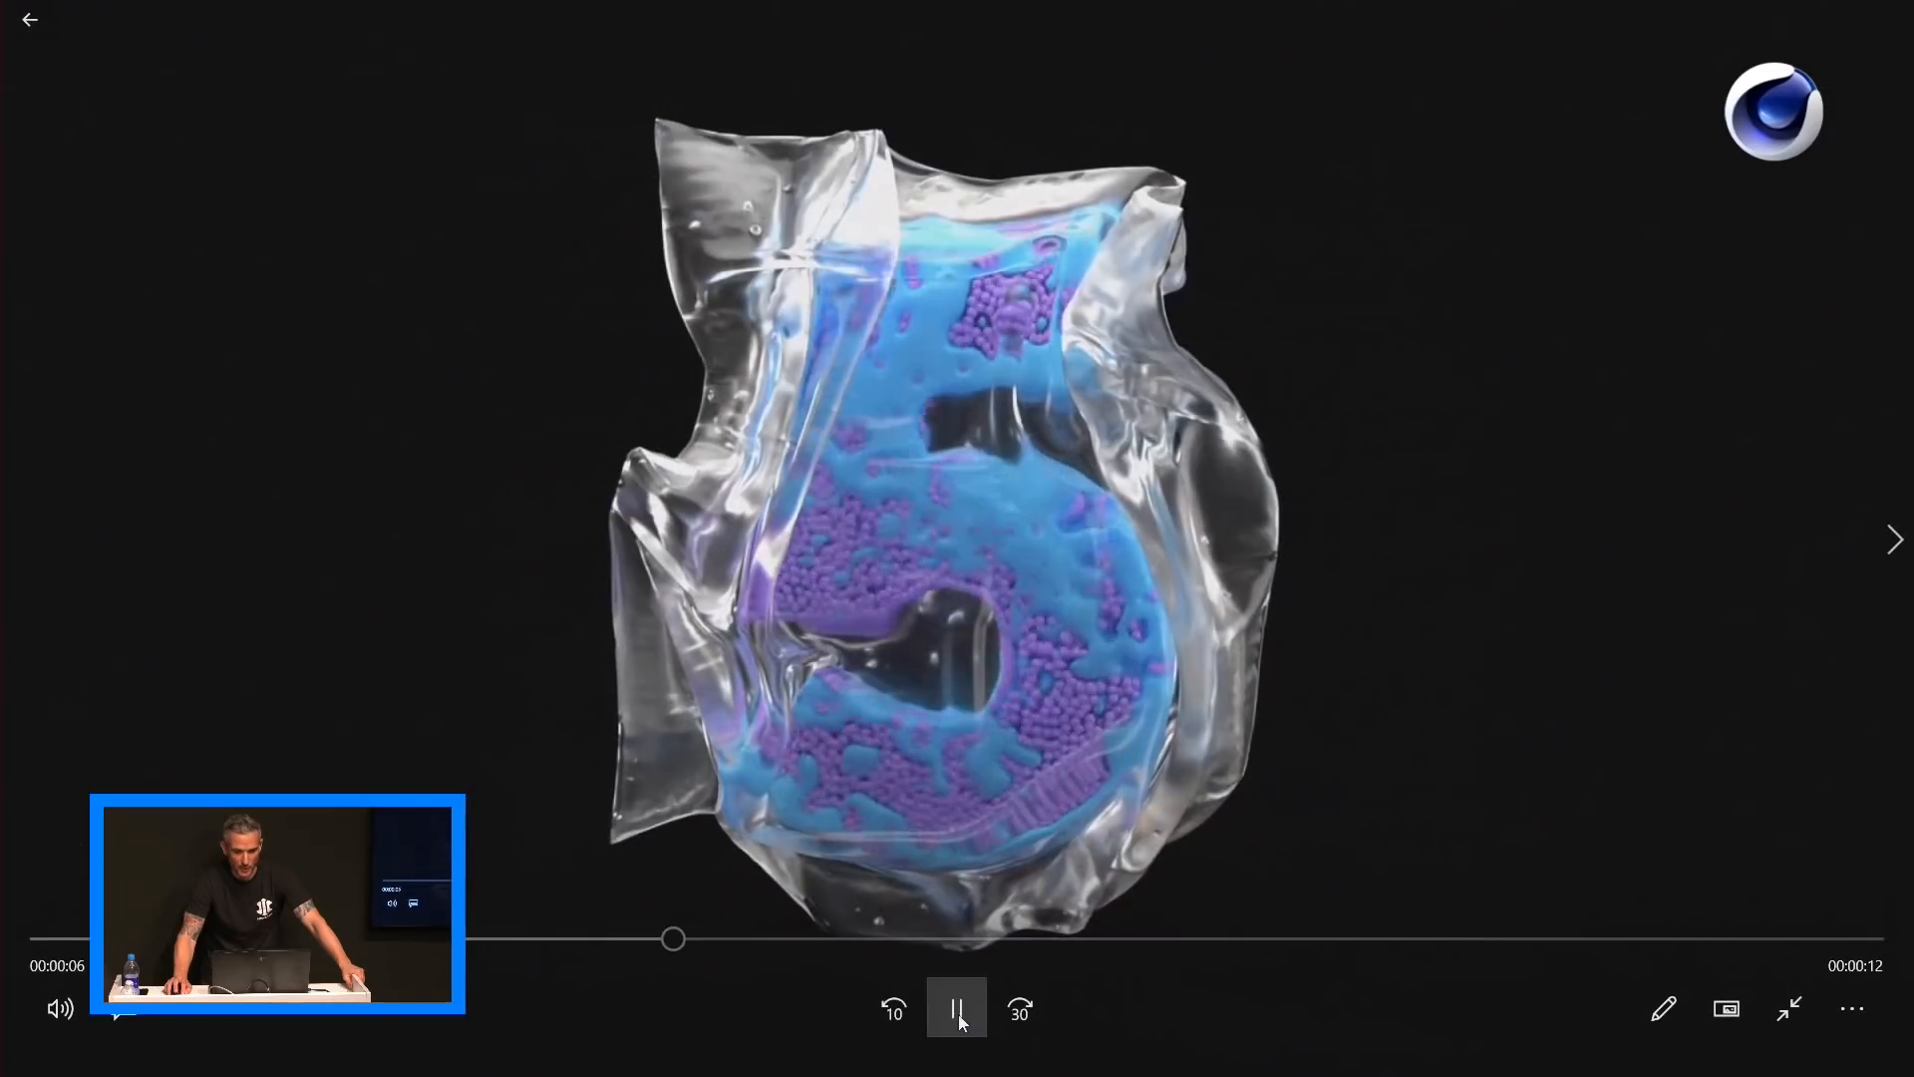
{"action": "left_click", "coordinate": [959, 1017]}
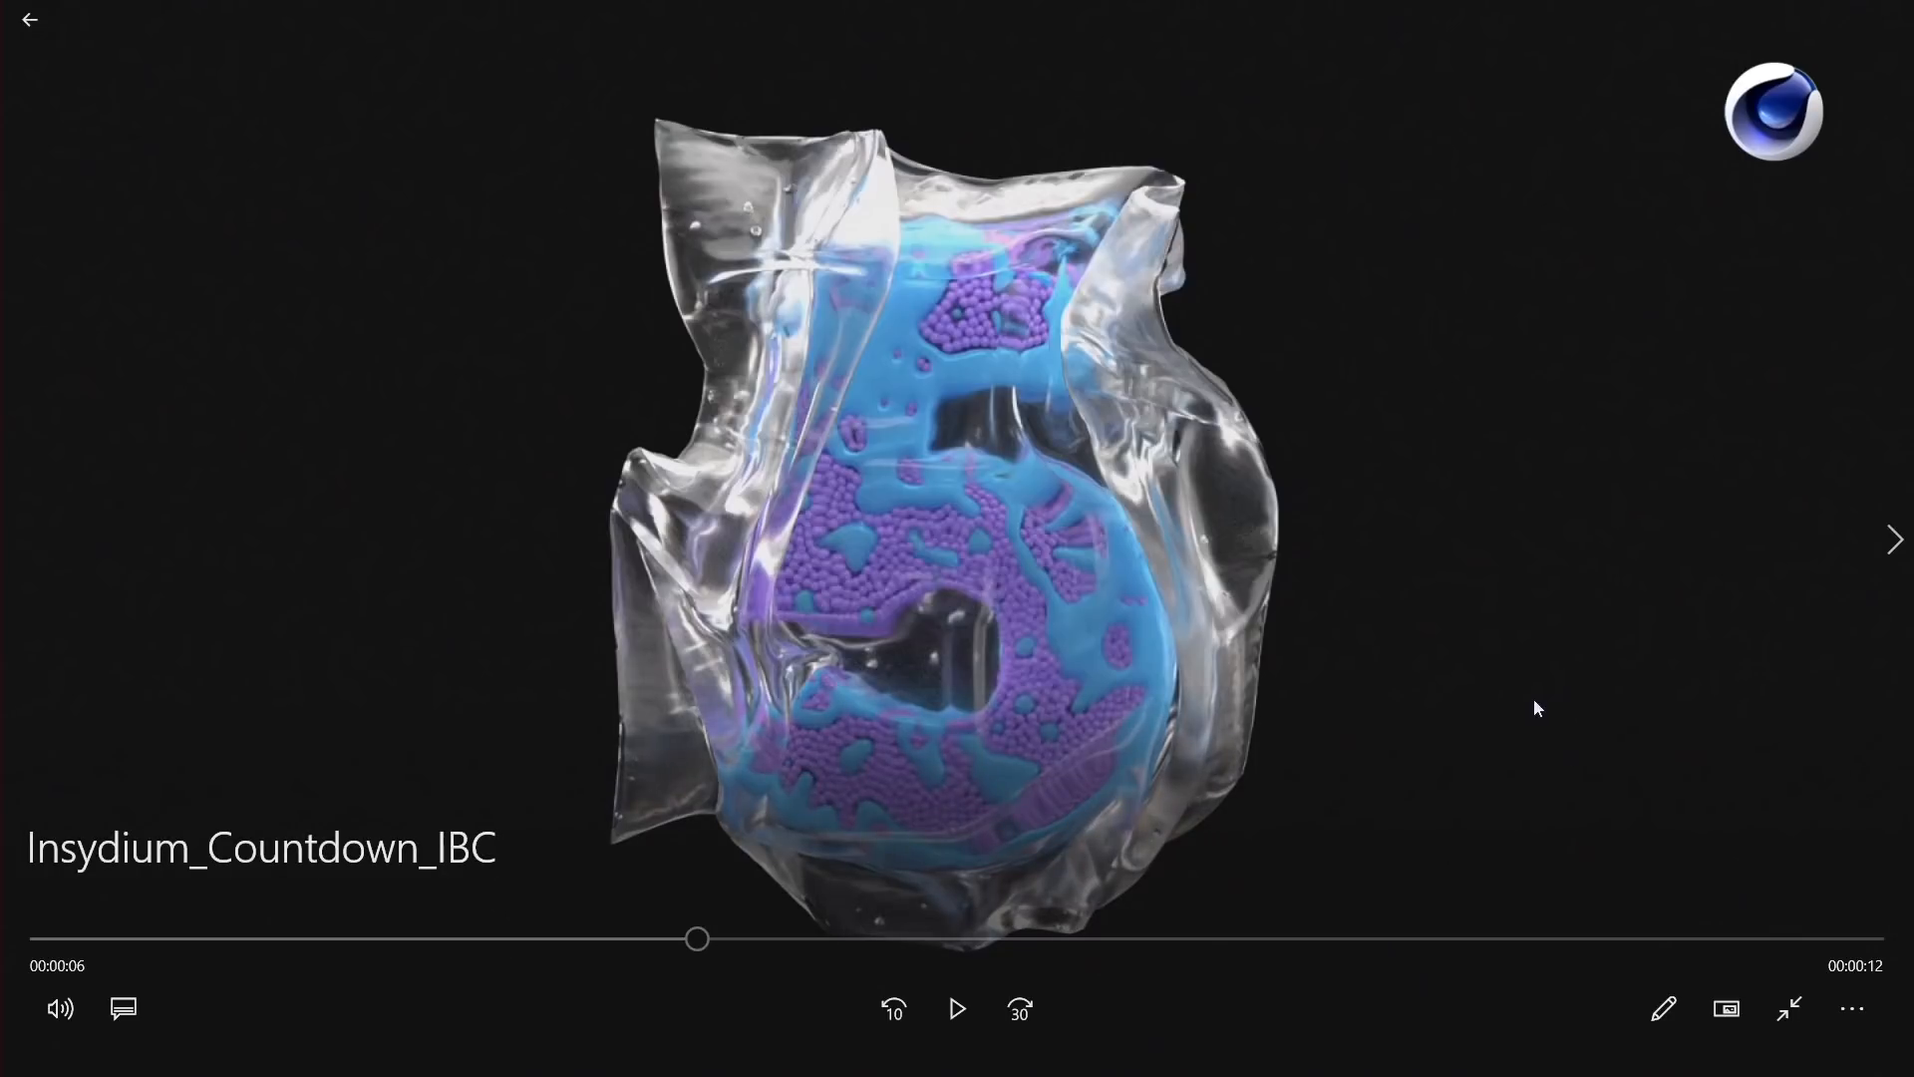
{"action": "key", "text": "alt+Tab"}
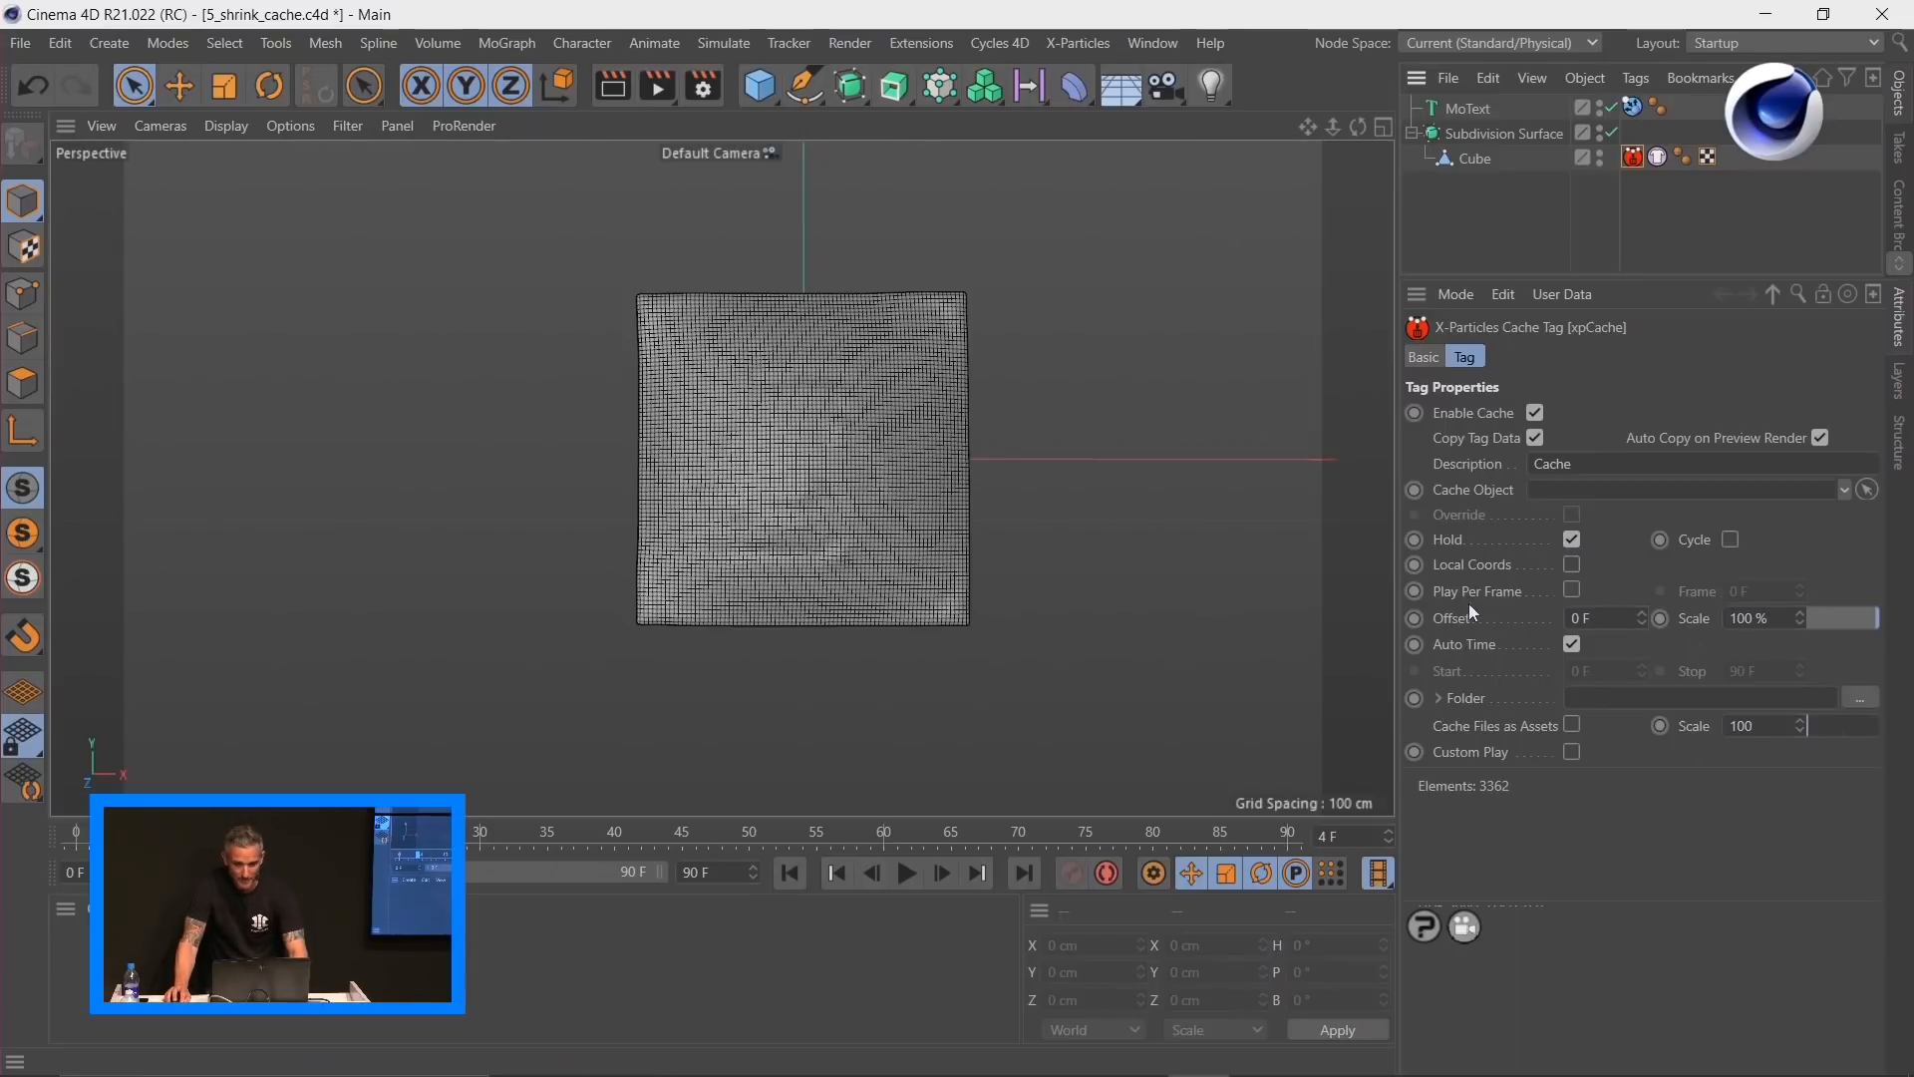
Step: Enable Play Per Frame in the xpCache tag, set its frame to 55 and test the playback, returning to frame 0
{"action": "left_click", "coordinate": [1572, 592]}
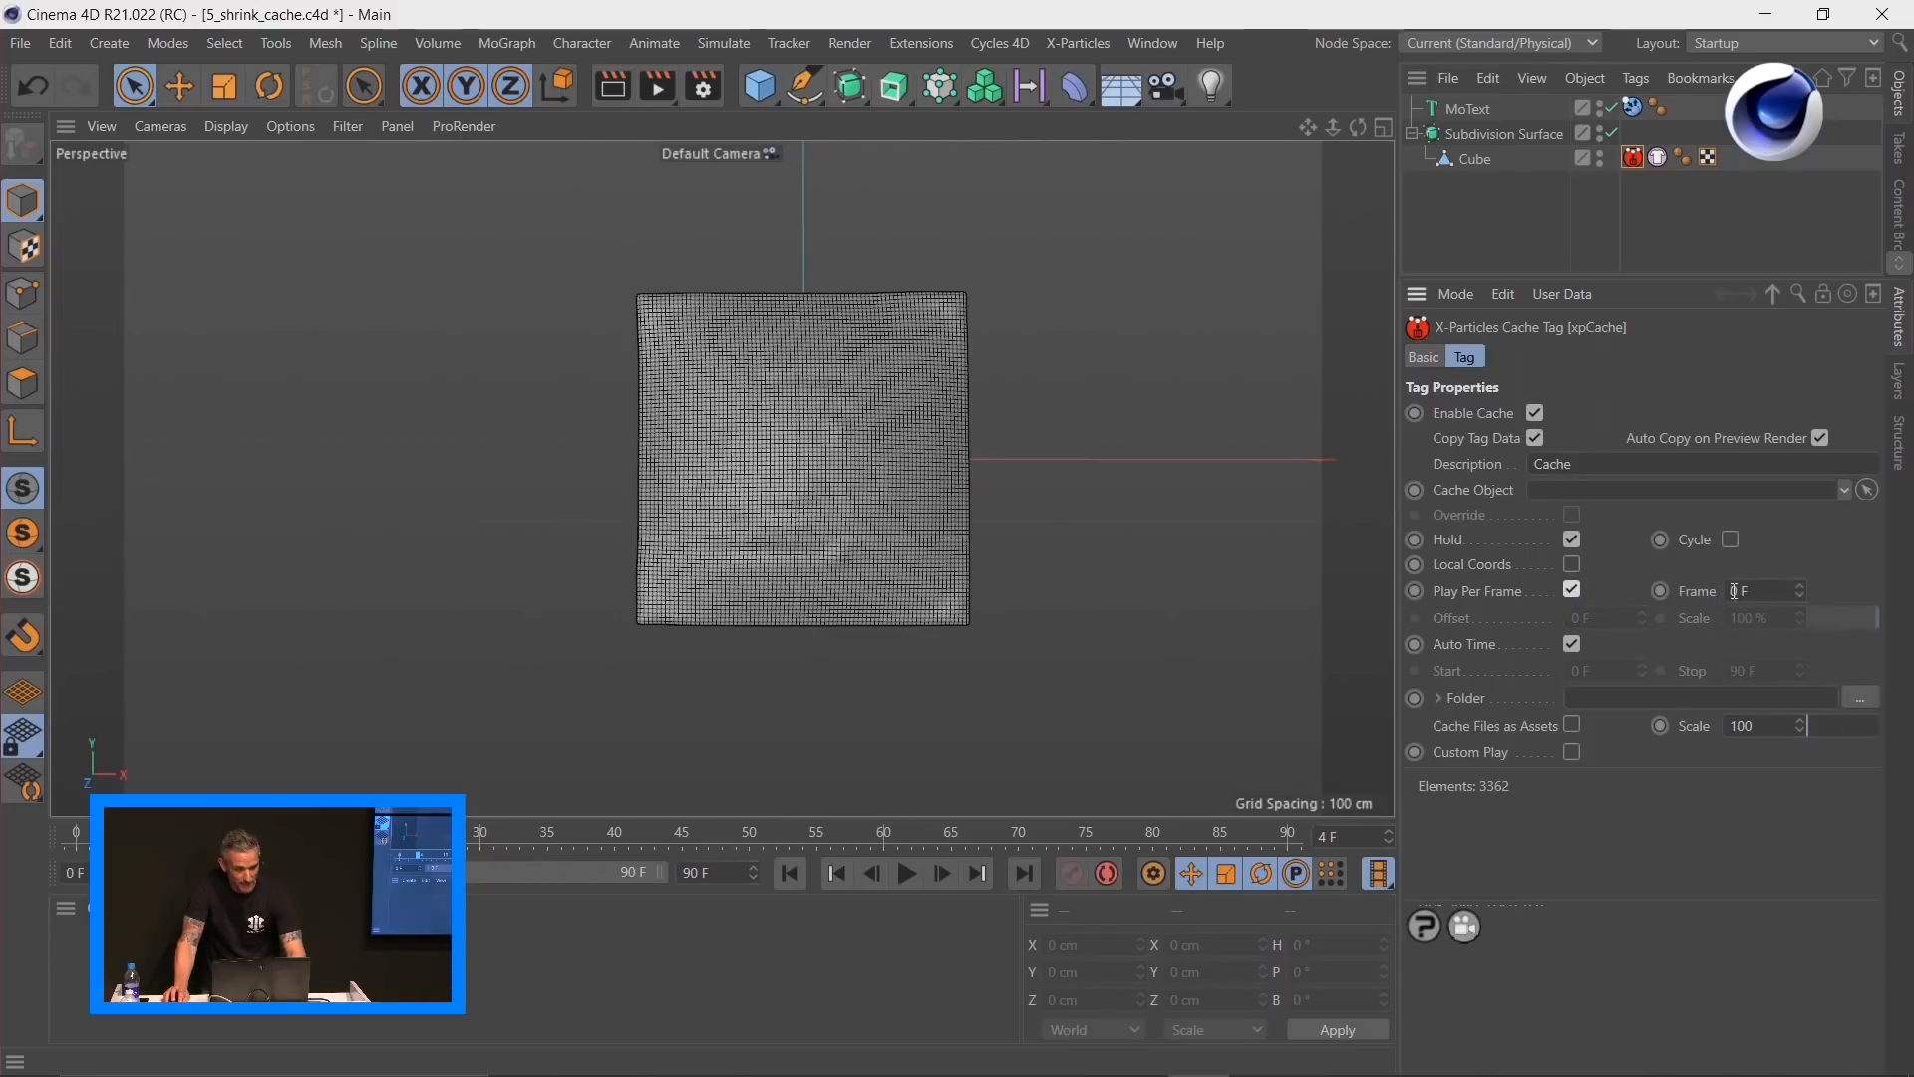
{"action": "left_click", "coordinate": [904, 876]}
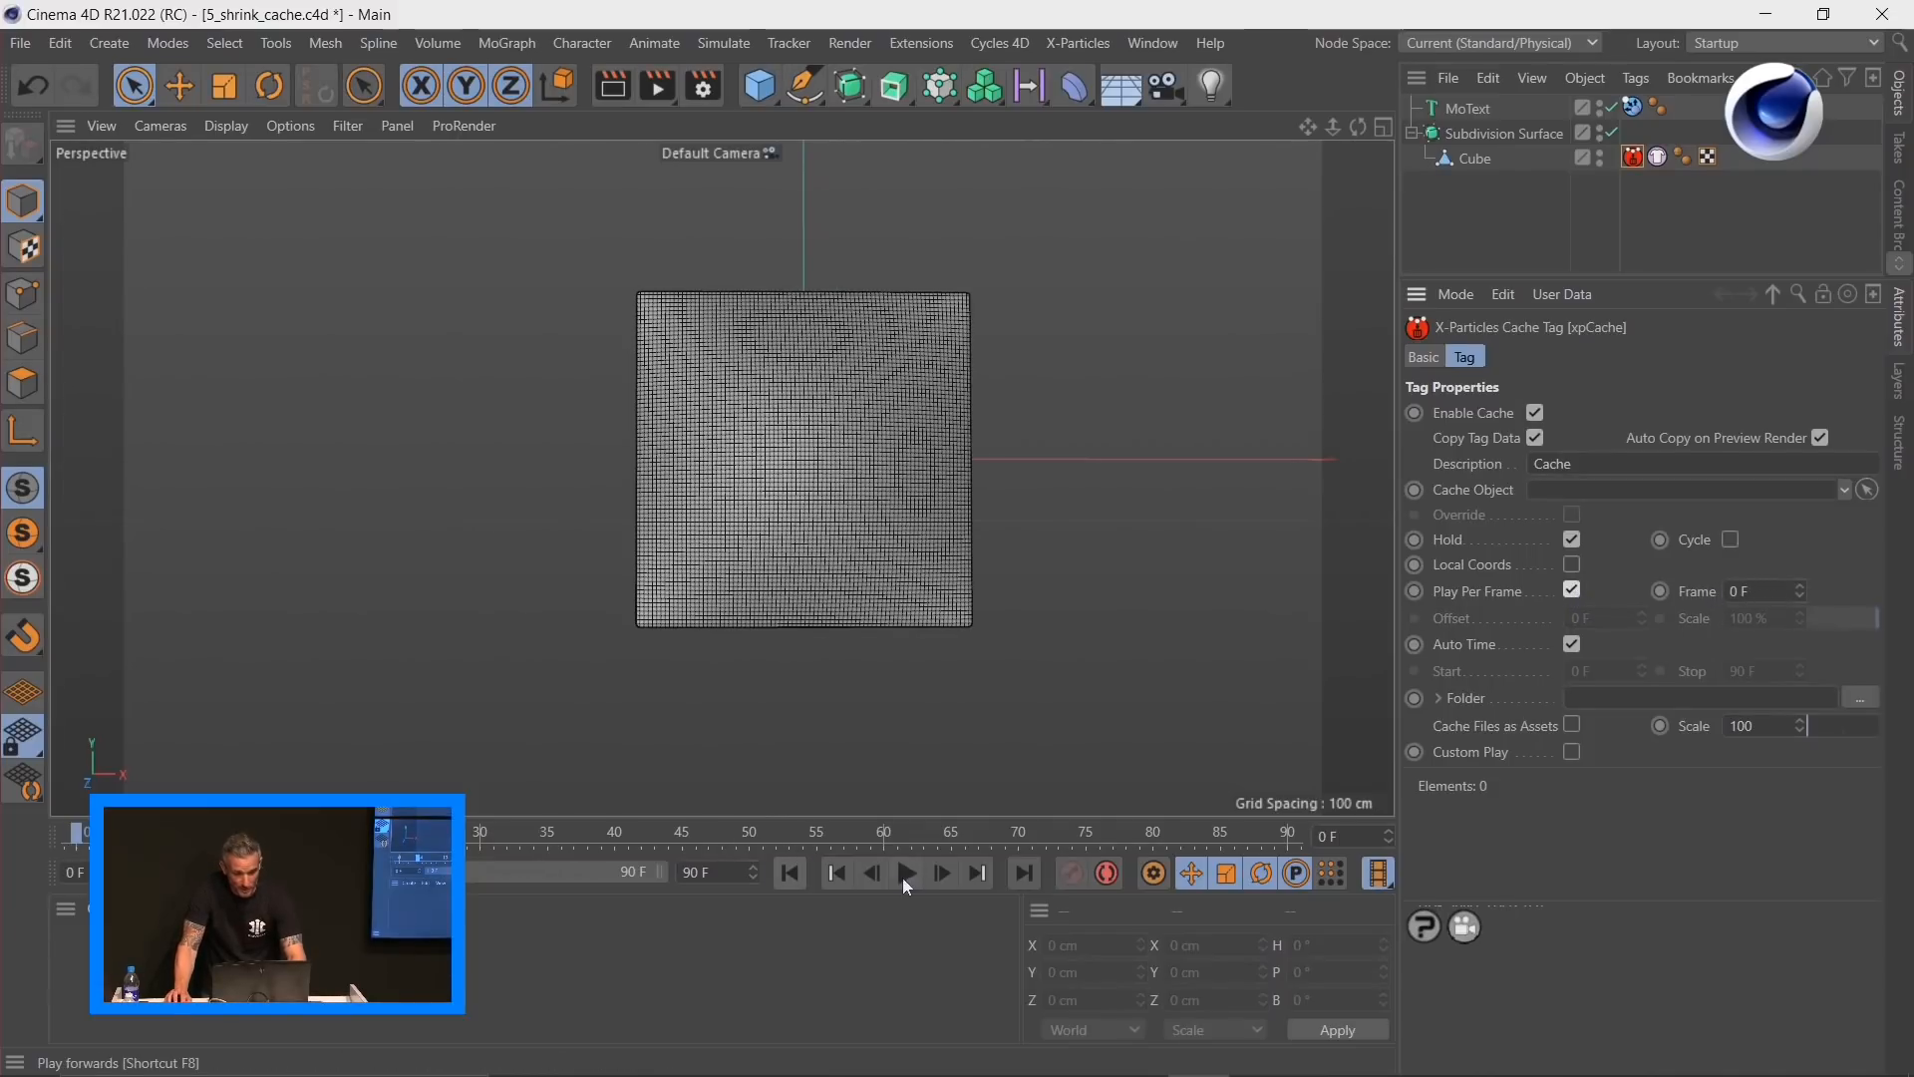
{"action": "left_click", "coordinate": [909, 874]}
{"action": "type", "text": "55"}
{"action": "key", "text": "Return"}
{"action": "left_click", "coordinate": [790, 873]}
{"action": "left_click", "coordinate": [908, 875]}
{"action": "left_click", "coordinate": [908, 874]}
{"action": "left_click", "coordinate": [780, 876]}
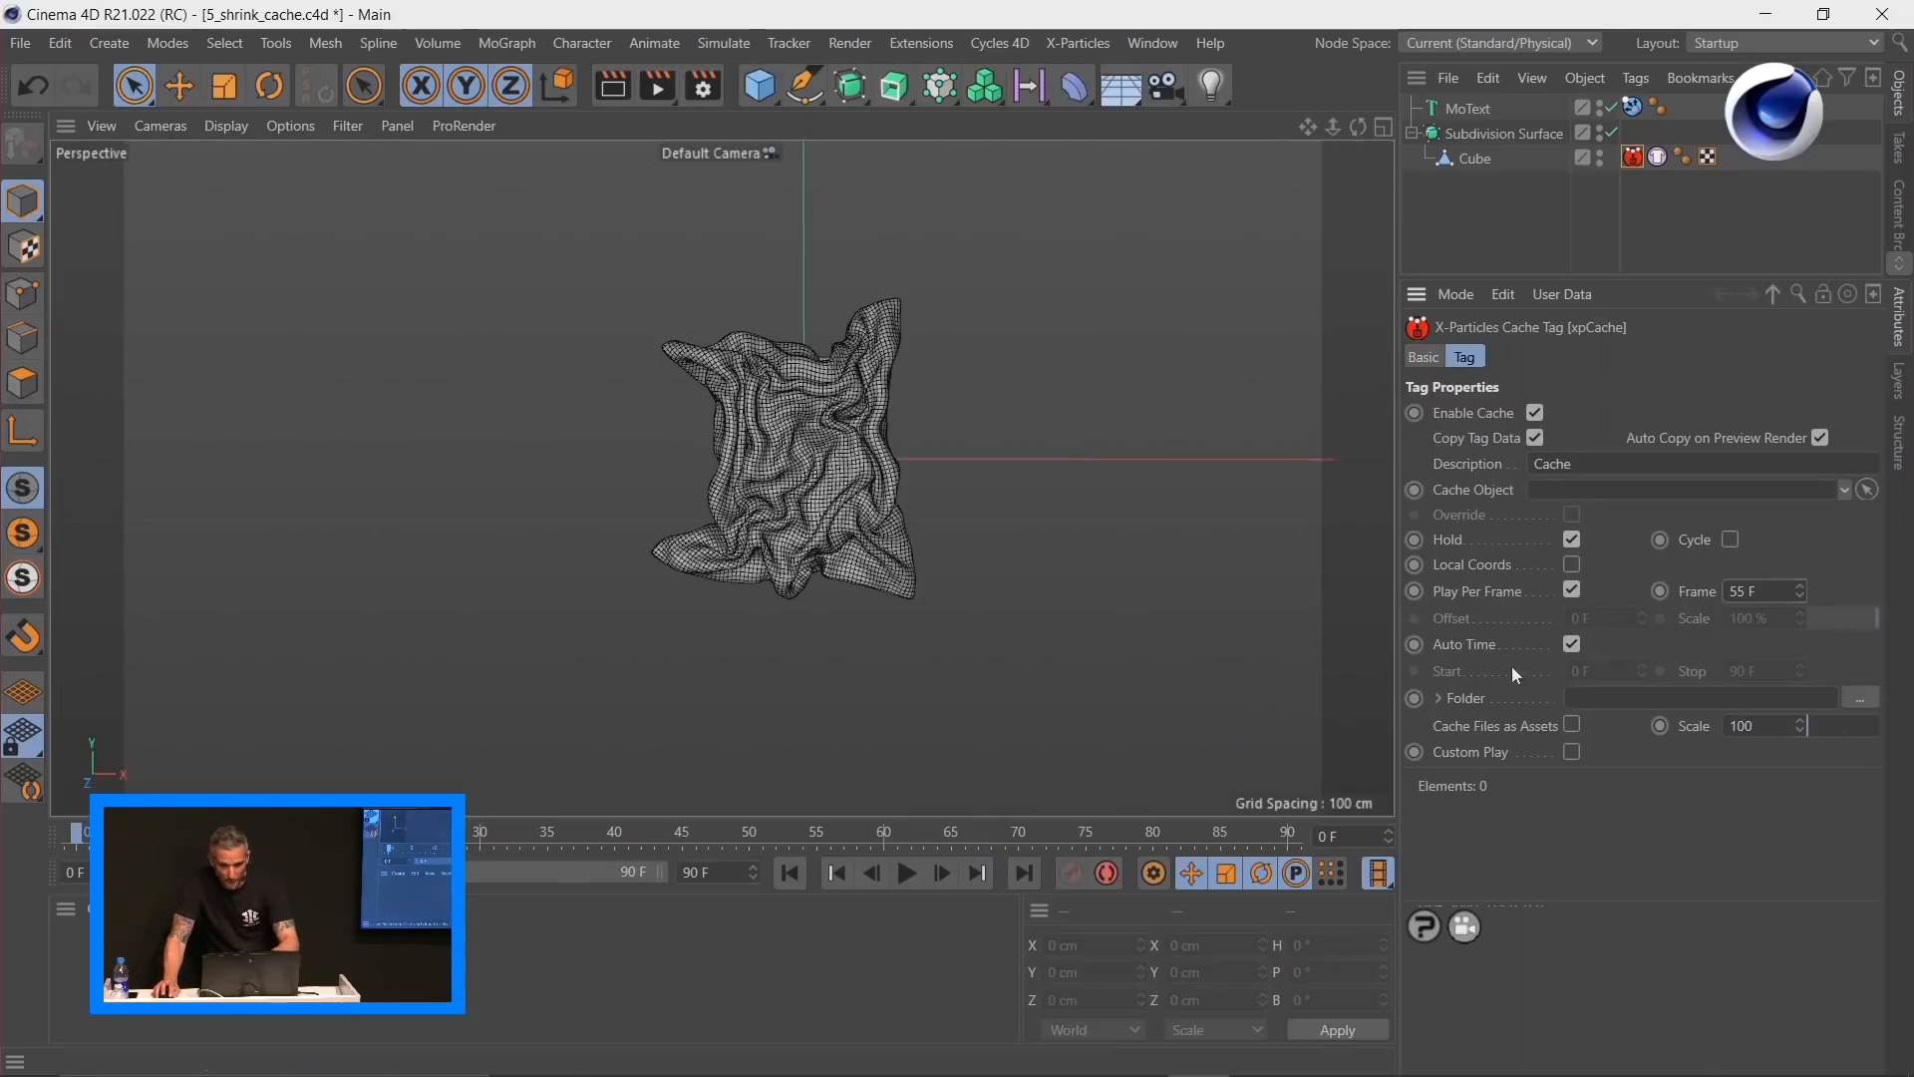
Step: Keyframe the xpCache tag's Frame value with 0 at frame 0 and 90 at frame 90
{"action": "left_click_drag", "start_coordinate": [1747, 591], "coordinate": [1716, 591]}
{"action": "type", "text": "0"}
{"action": "key", "text": "Return"}
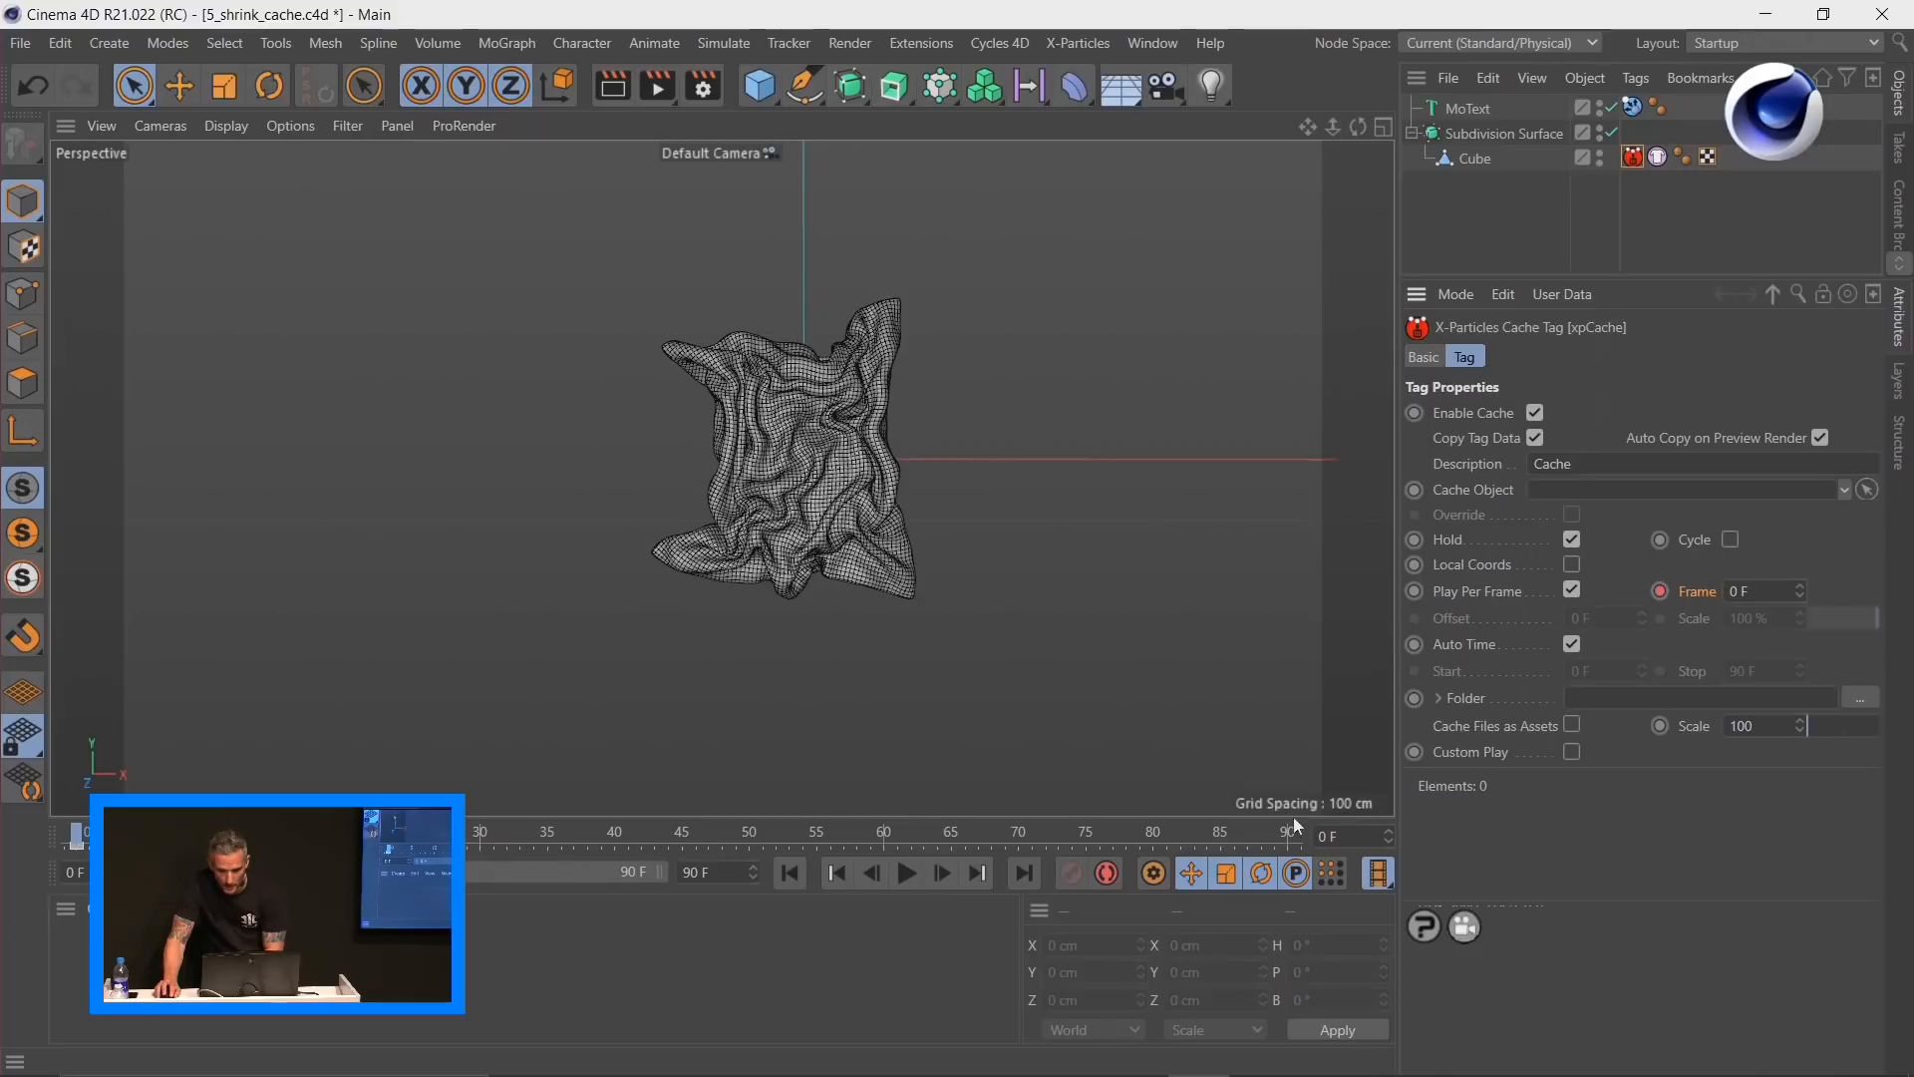
{"action": "left_click", "coordinate": [1249, 841]}
{"action": "left_click_drag", "start_coordinate": [1765, 592], "coordinate": [1703, 590]}
{"action": "type", "text": "90"}
{"action": "key", "text": "Return"}
{"action": "left_click", "coordinate": [1661, 591], "text": "ctrl"}
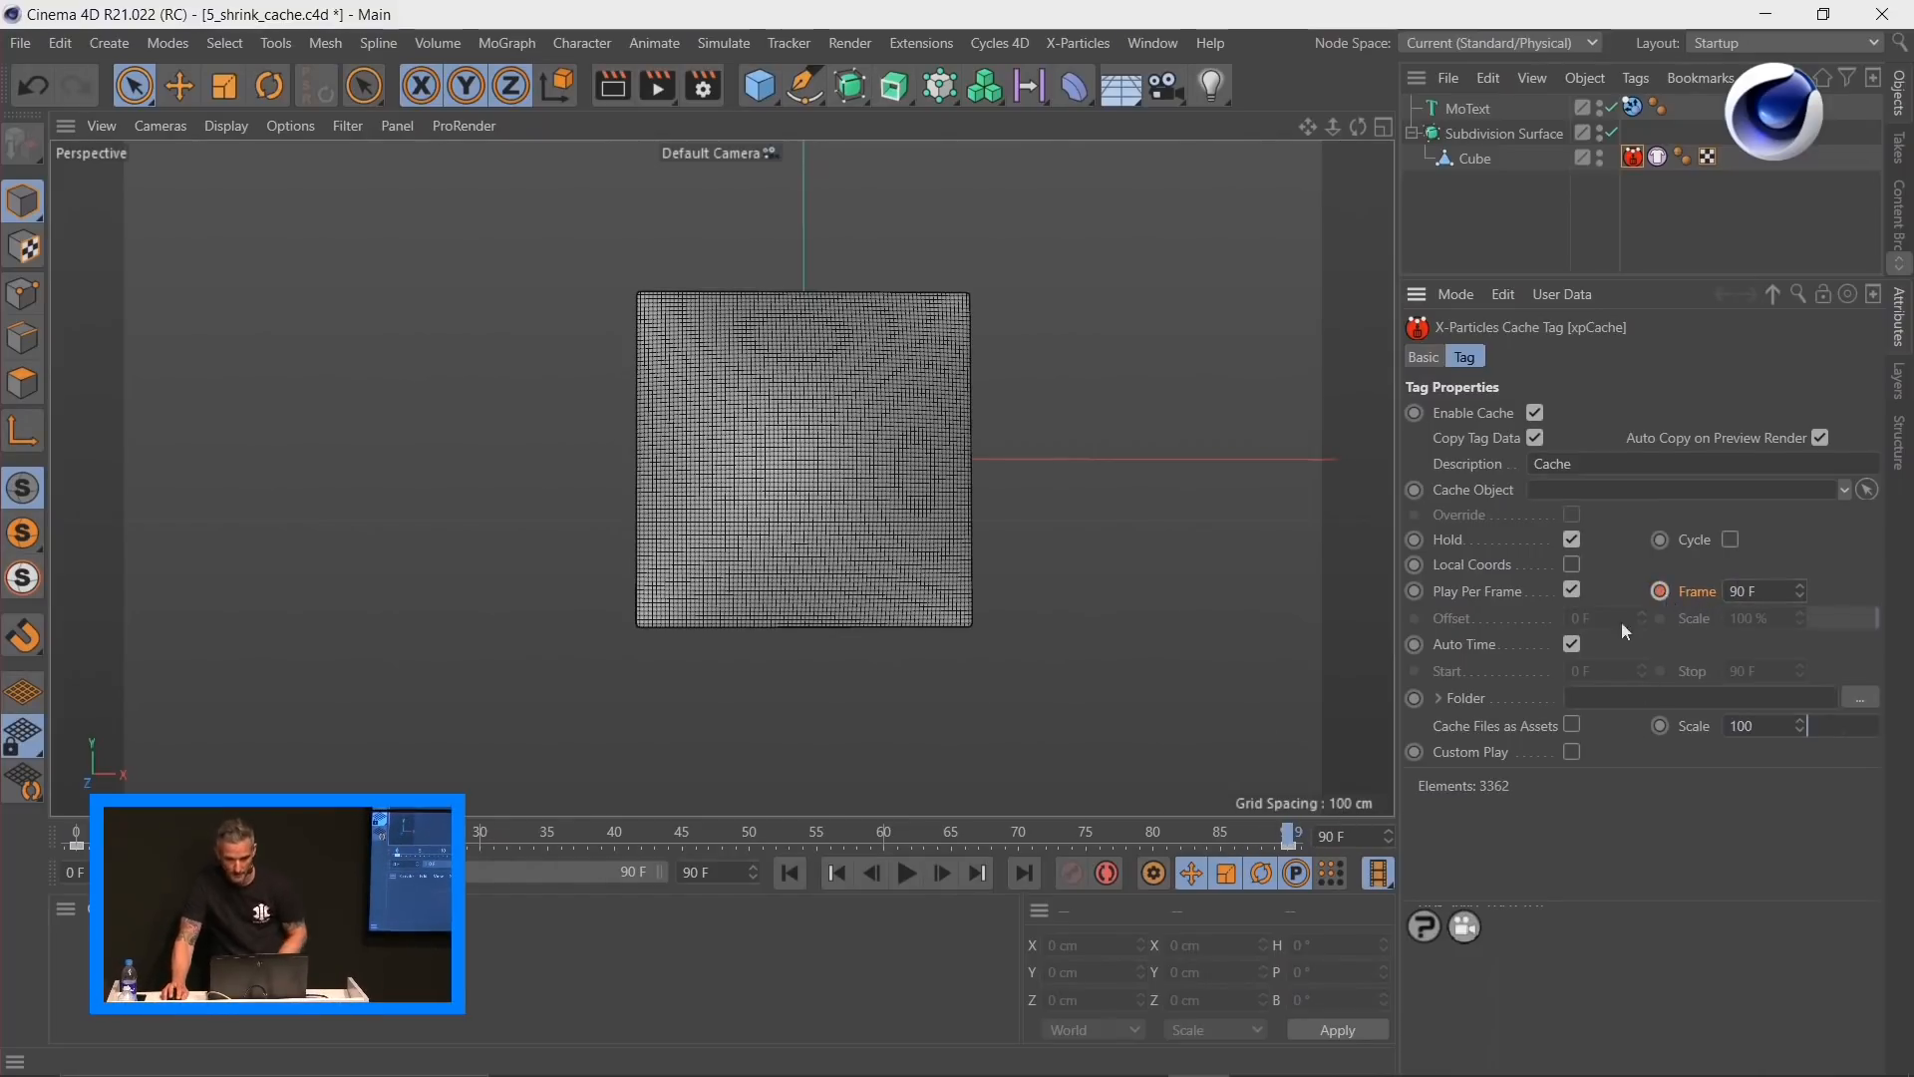
Step: Scrub through the cached animation and add keys for the xpCache Frame value at frames 25 and 54
{"action": "left_click_drag", "start_coordinate": [789, 822], "coordinate": [543, 879]}
{"action": "mouse_move", "coordinate": [438, 847]}
{"action": "left_mouse_down"}
{"action": "mouse_move", "coordinate": [361, 848]}
{"action": "mouse_move", "coordinate": [412, 848]}
{"action": "left_mouse_up"}
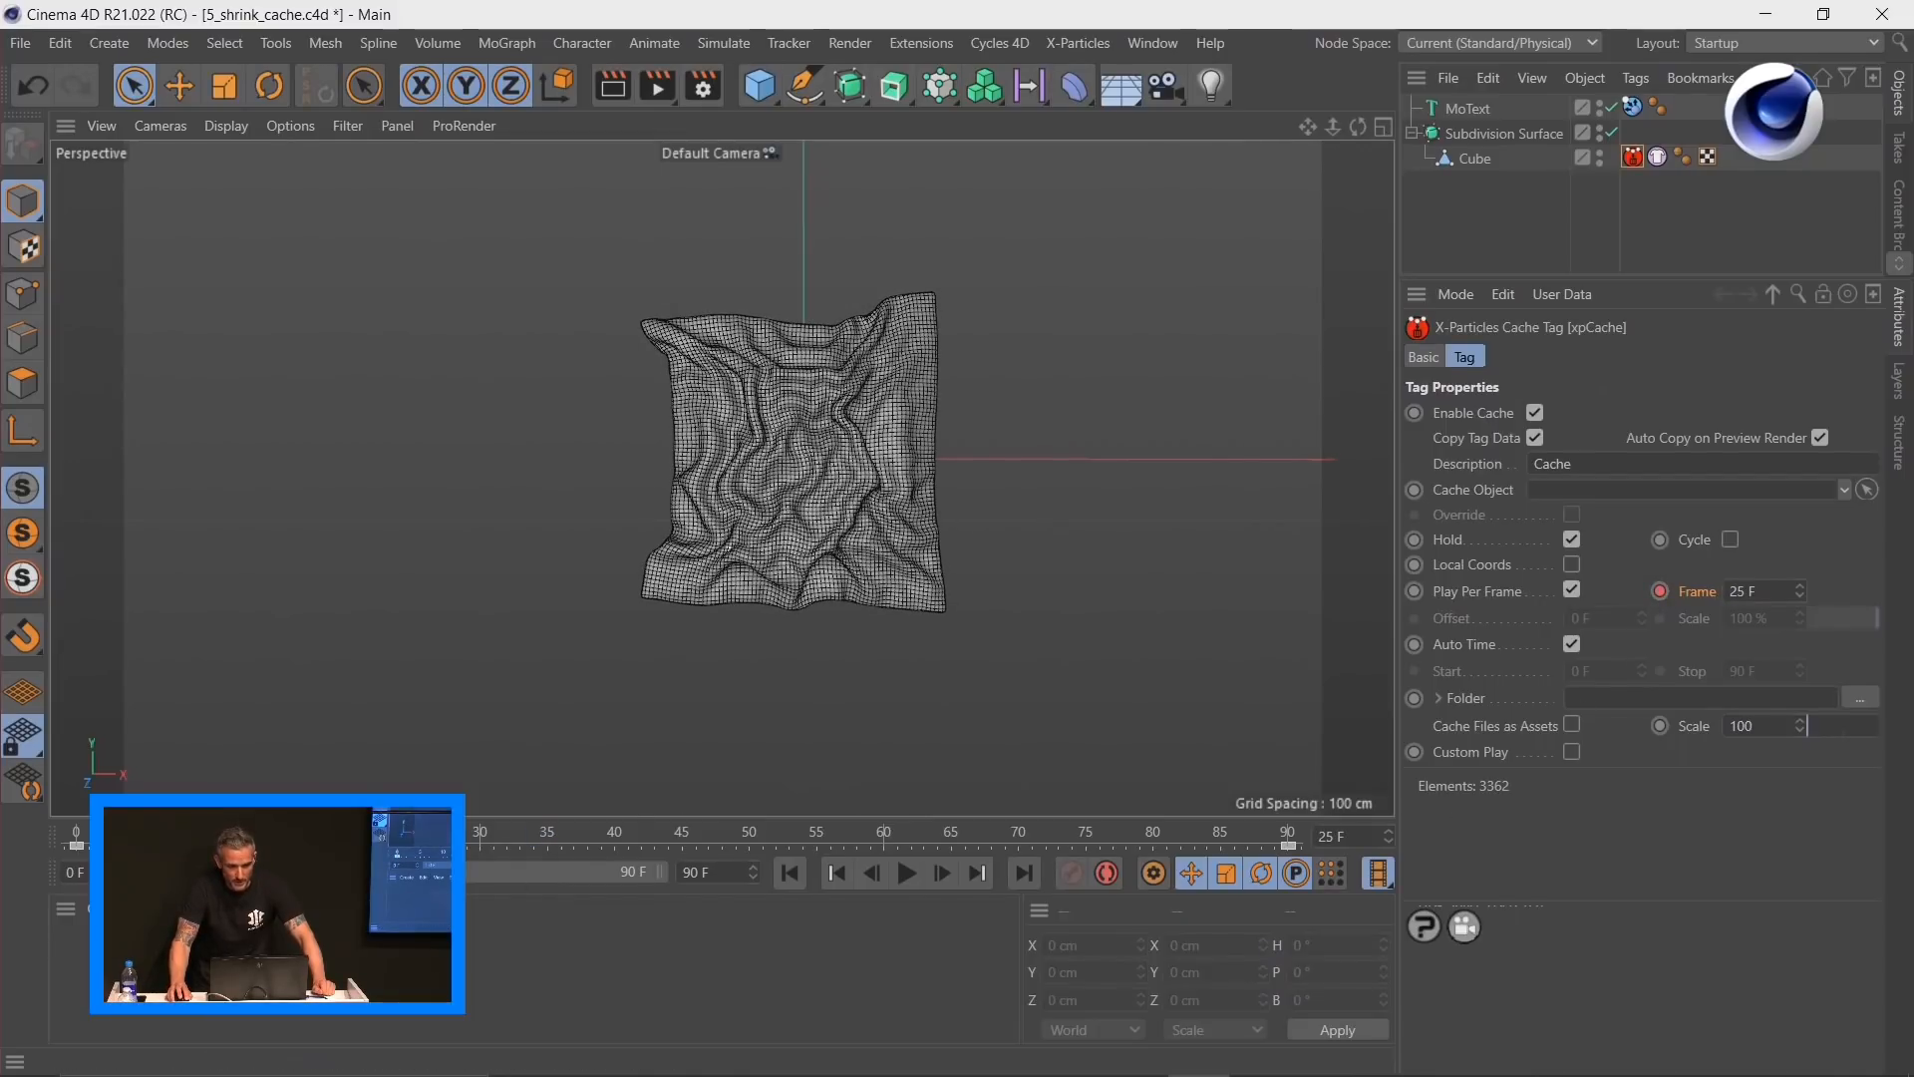
{"action": "left_click_drag", "start_coordinate": [412, 839], "coordinate": [979, 850]}
{"action": "left_click_drag", "start_coordinate": [1144, 858], "coordinate": [805, 847]}
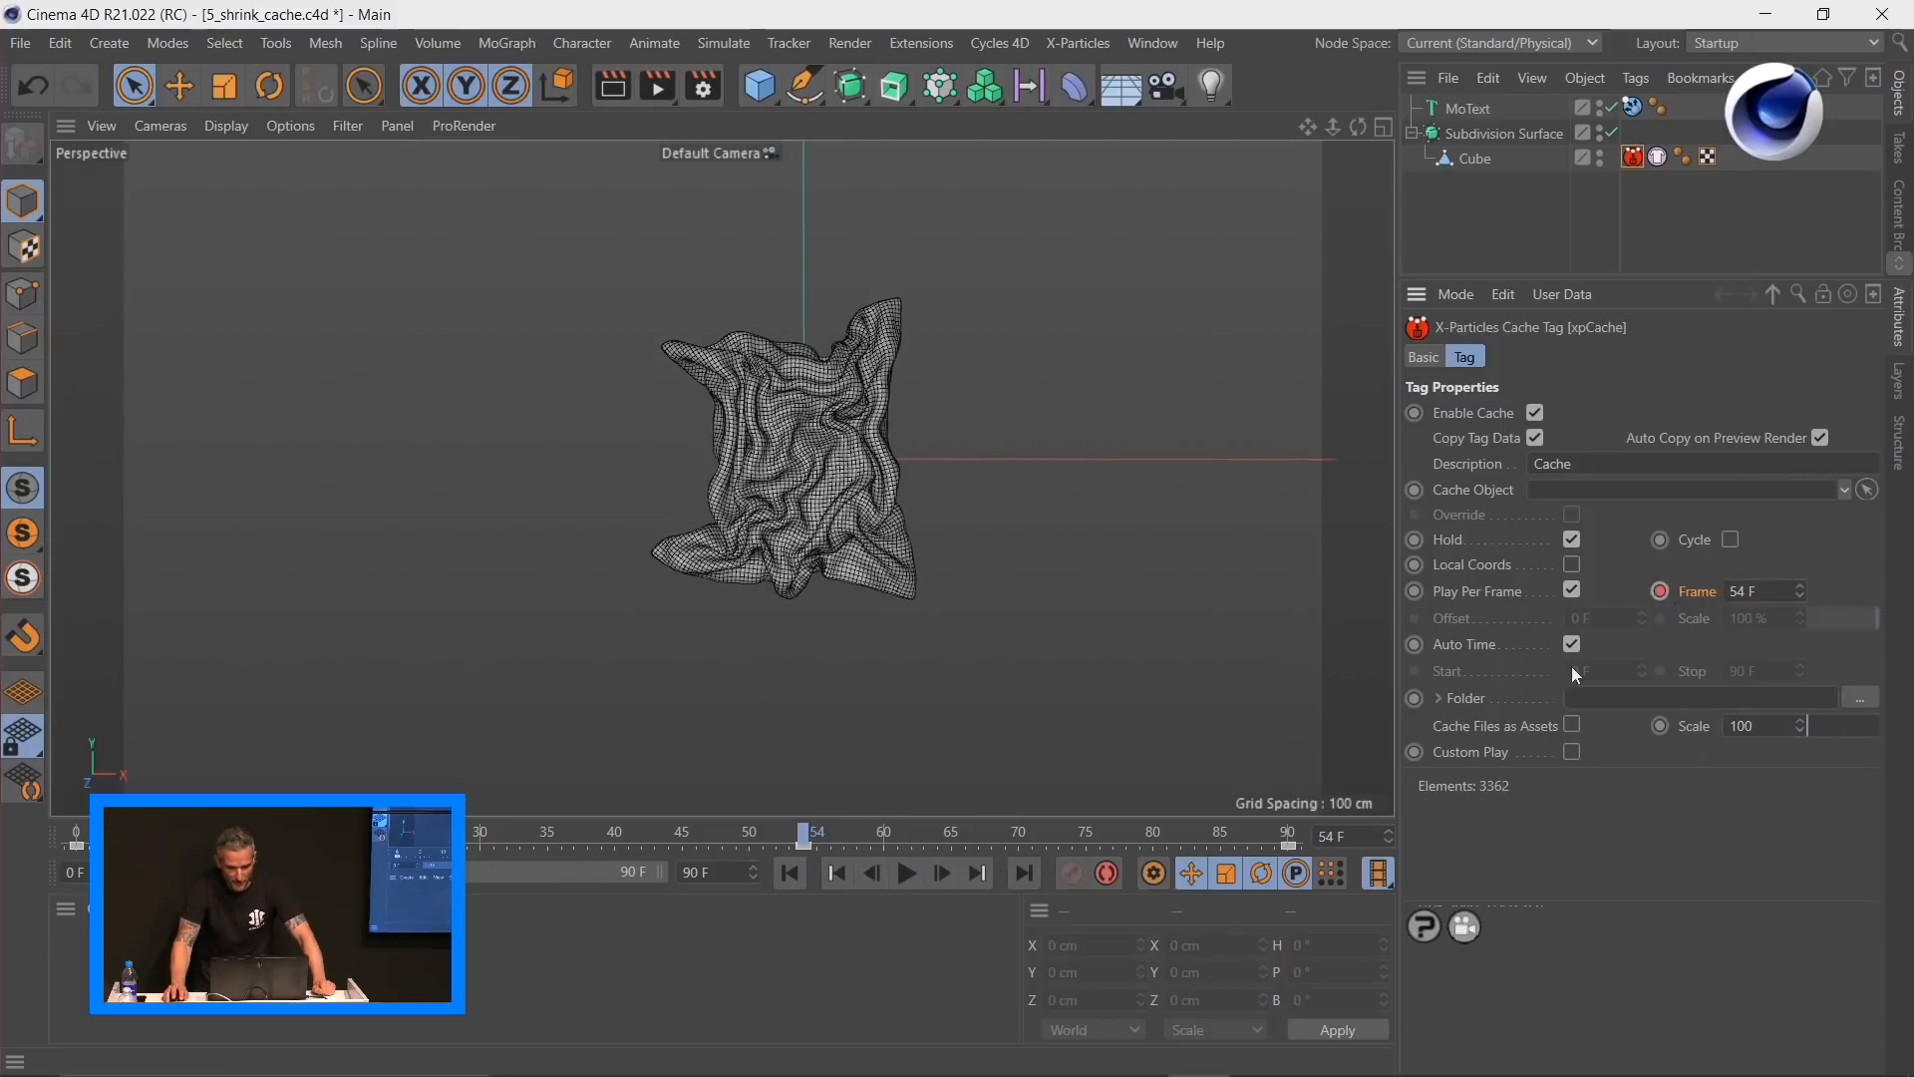
Step: Move the last two cache keys earlier to about frames 33 and 69, and replay the retimed cloth from frame 0
{"action": "left_click_drag", "start_coordinate": [741, 849], "coordinate": [1304, 845]}
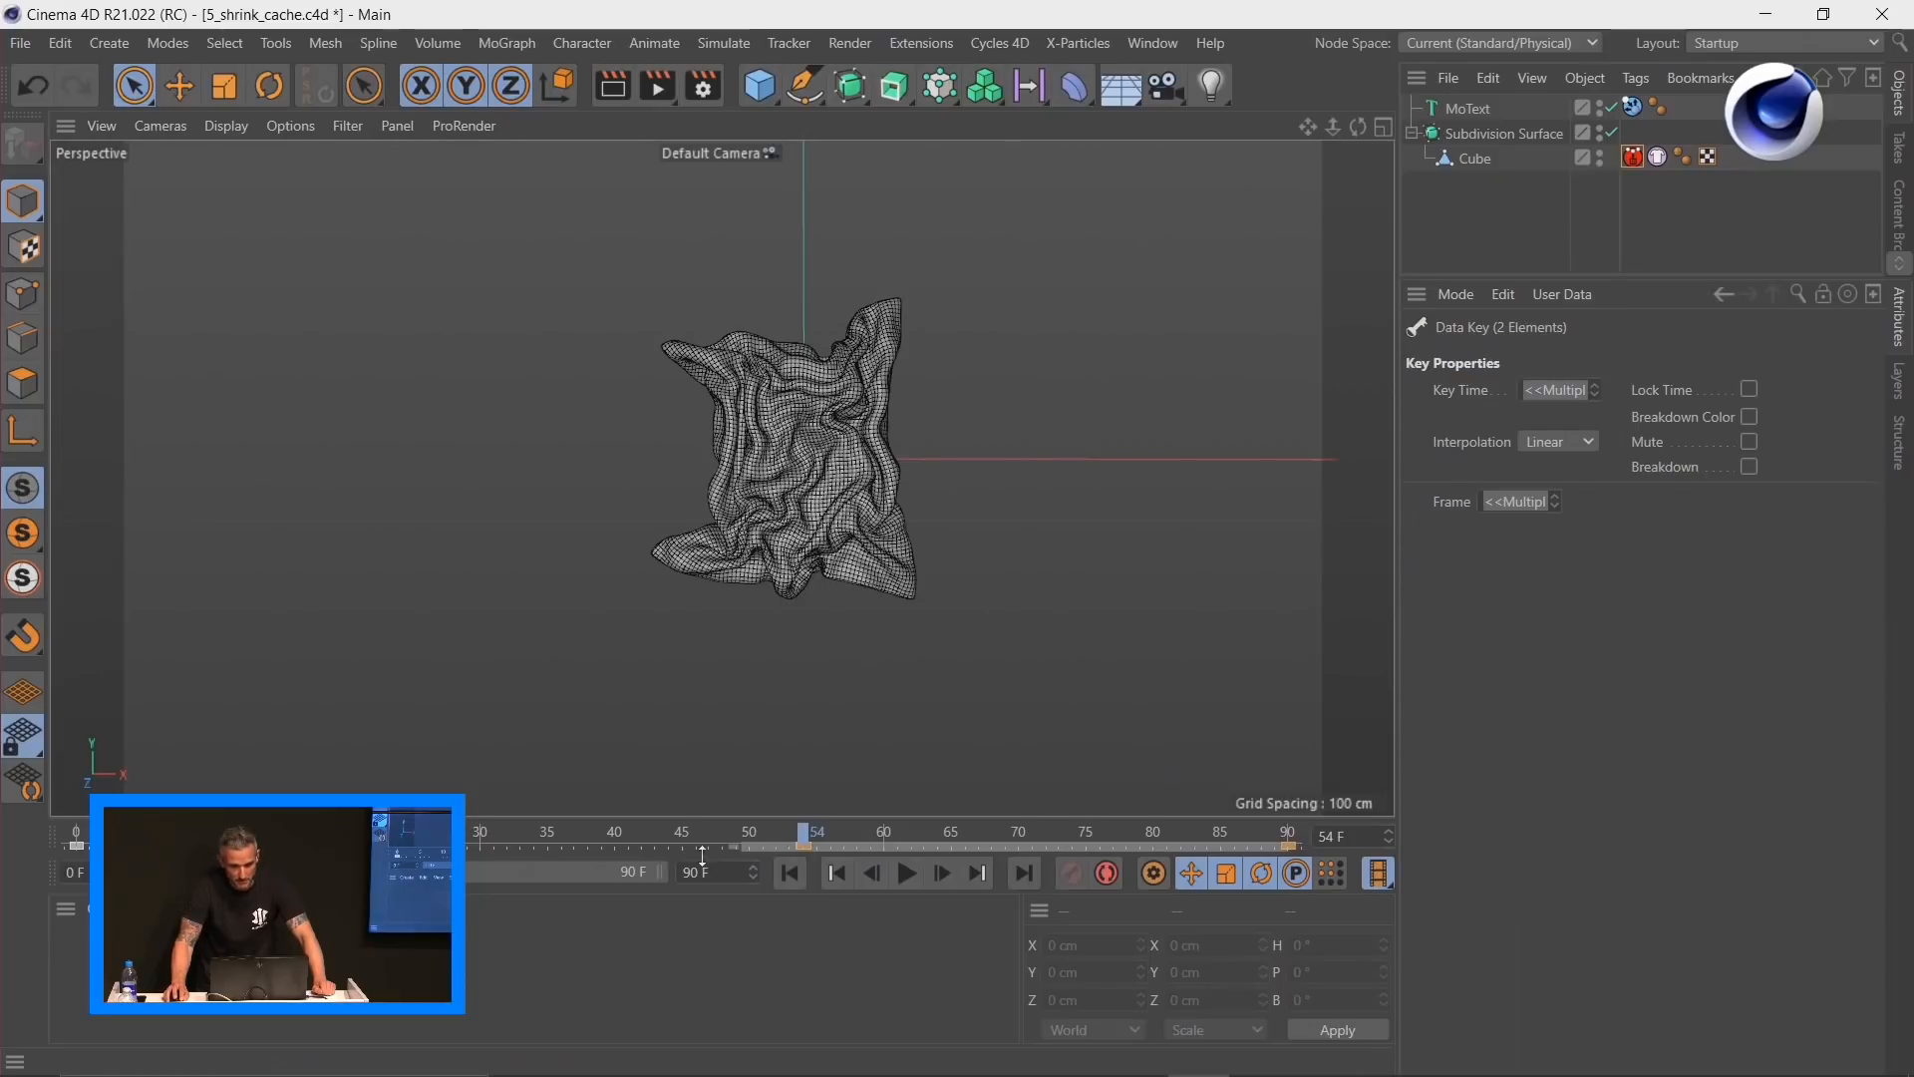
{"action": "left_click_drag", "start_coordinate": [829, 850], "coordinate": [551, 854]}
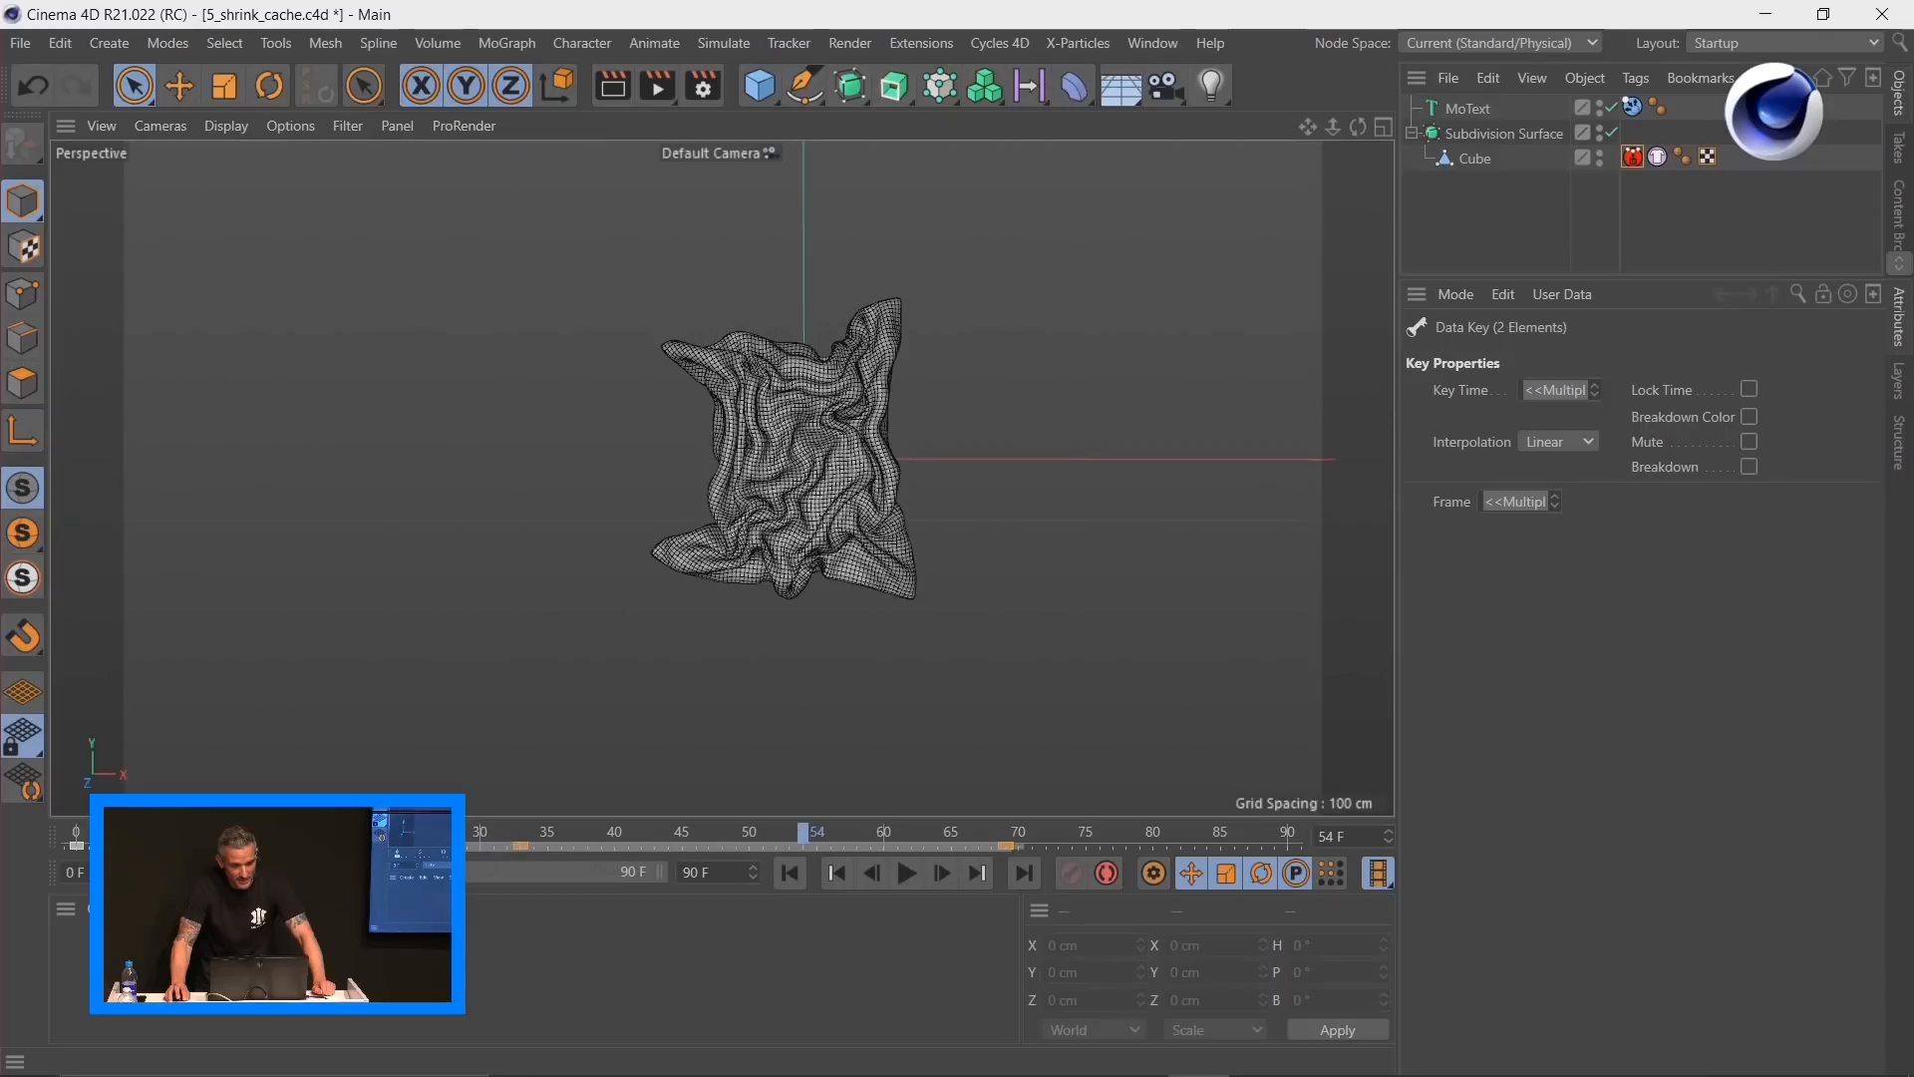
{"action": "left_click", "coordinate": [910, 874]}
{"action": "left_click", "coordinate": [913, 873]}
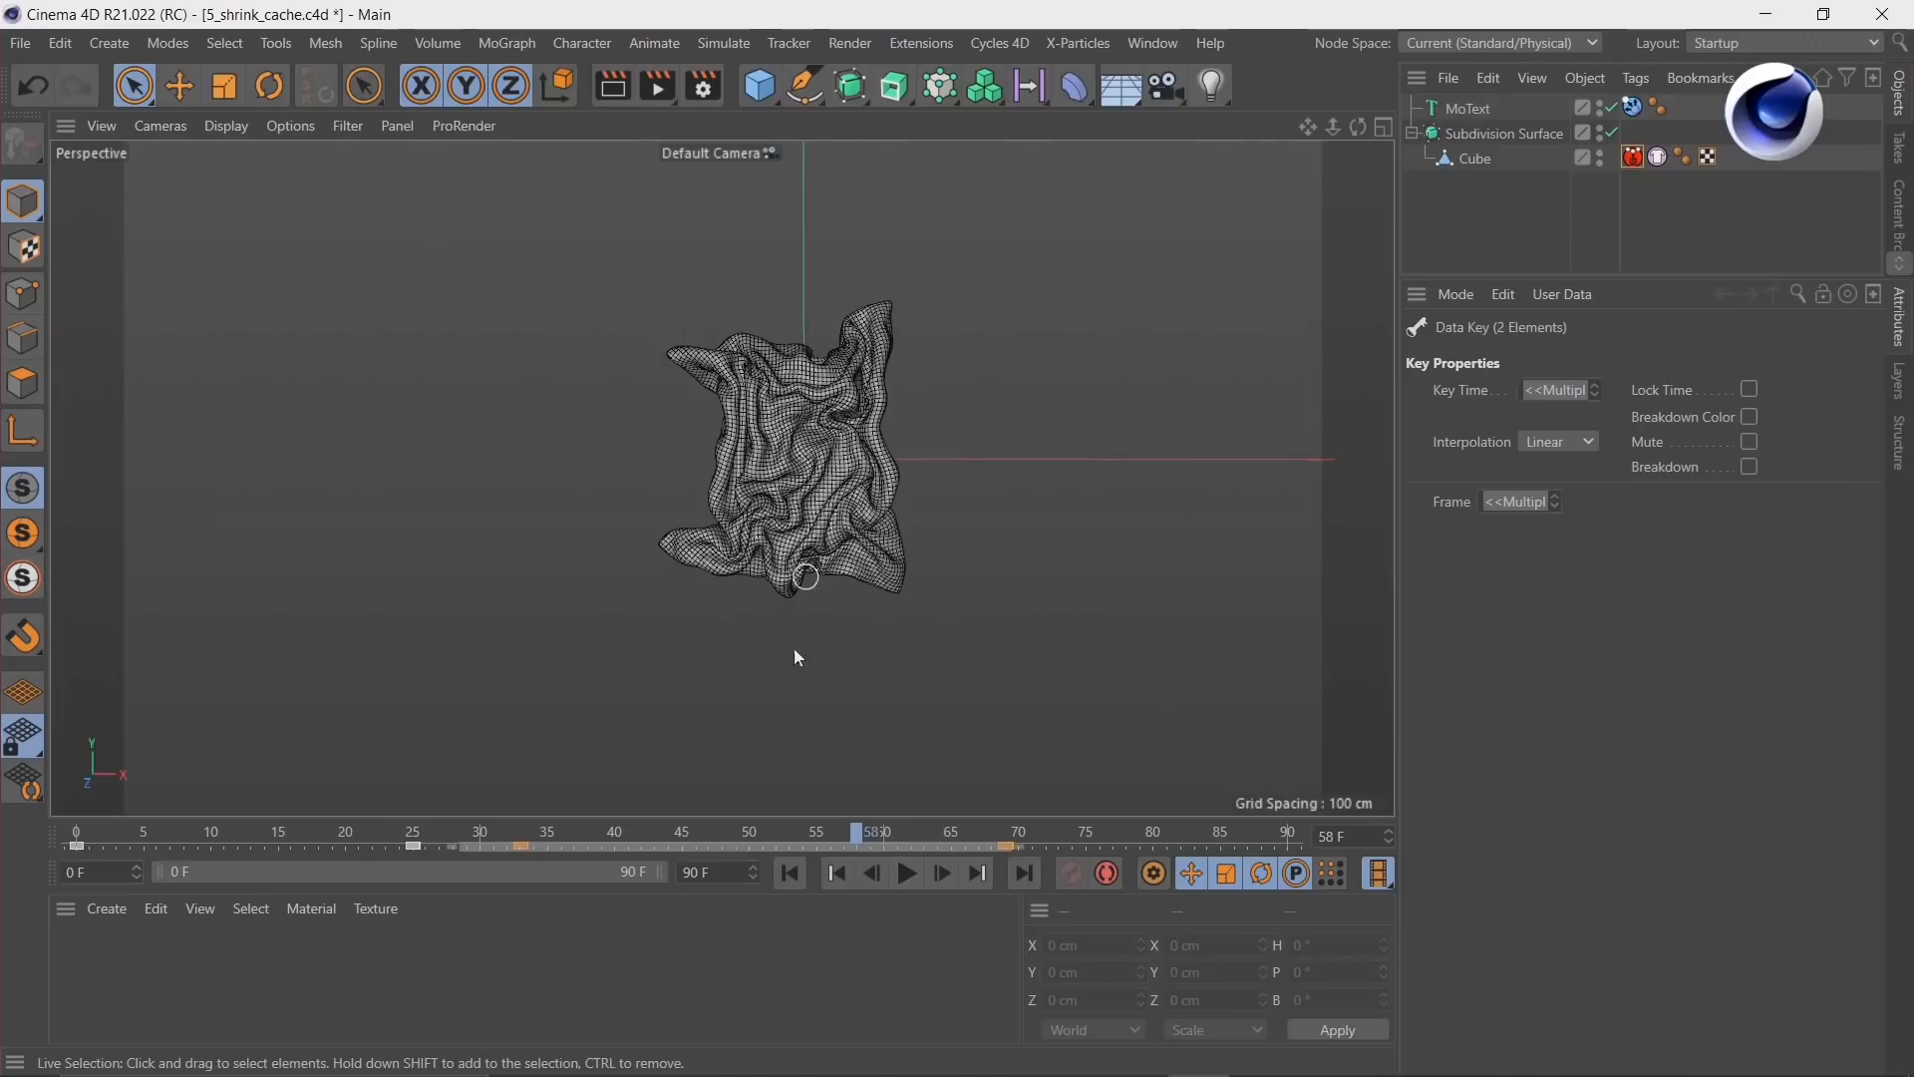
{"action": "left_click", "coordinate": [790, 876]}
{"action": "left_click", "coordinate": [912, 877]}
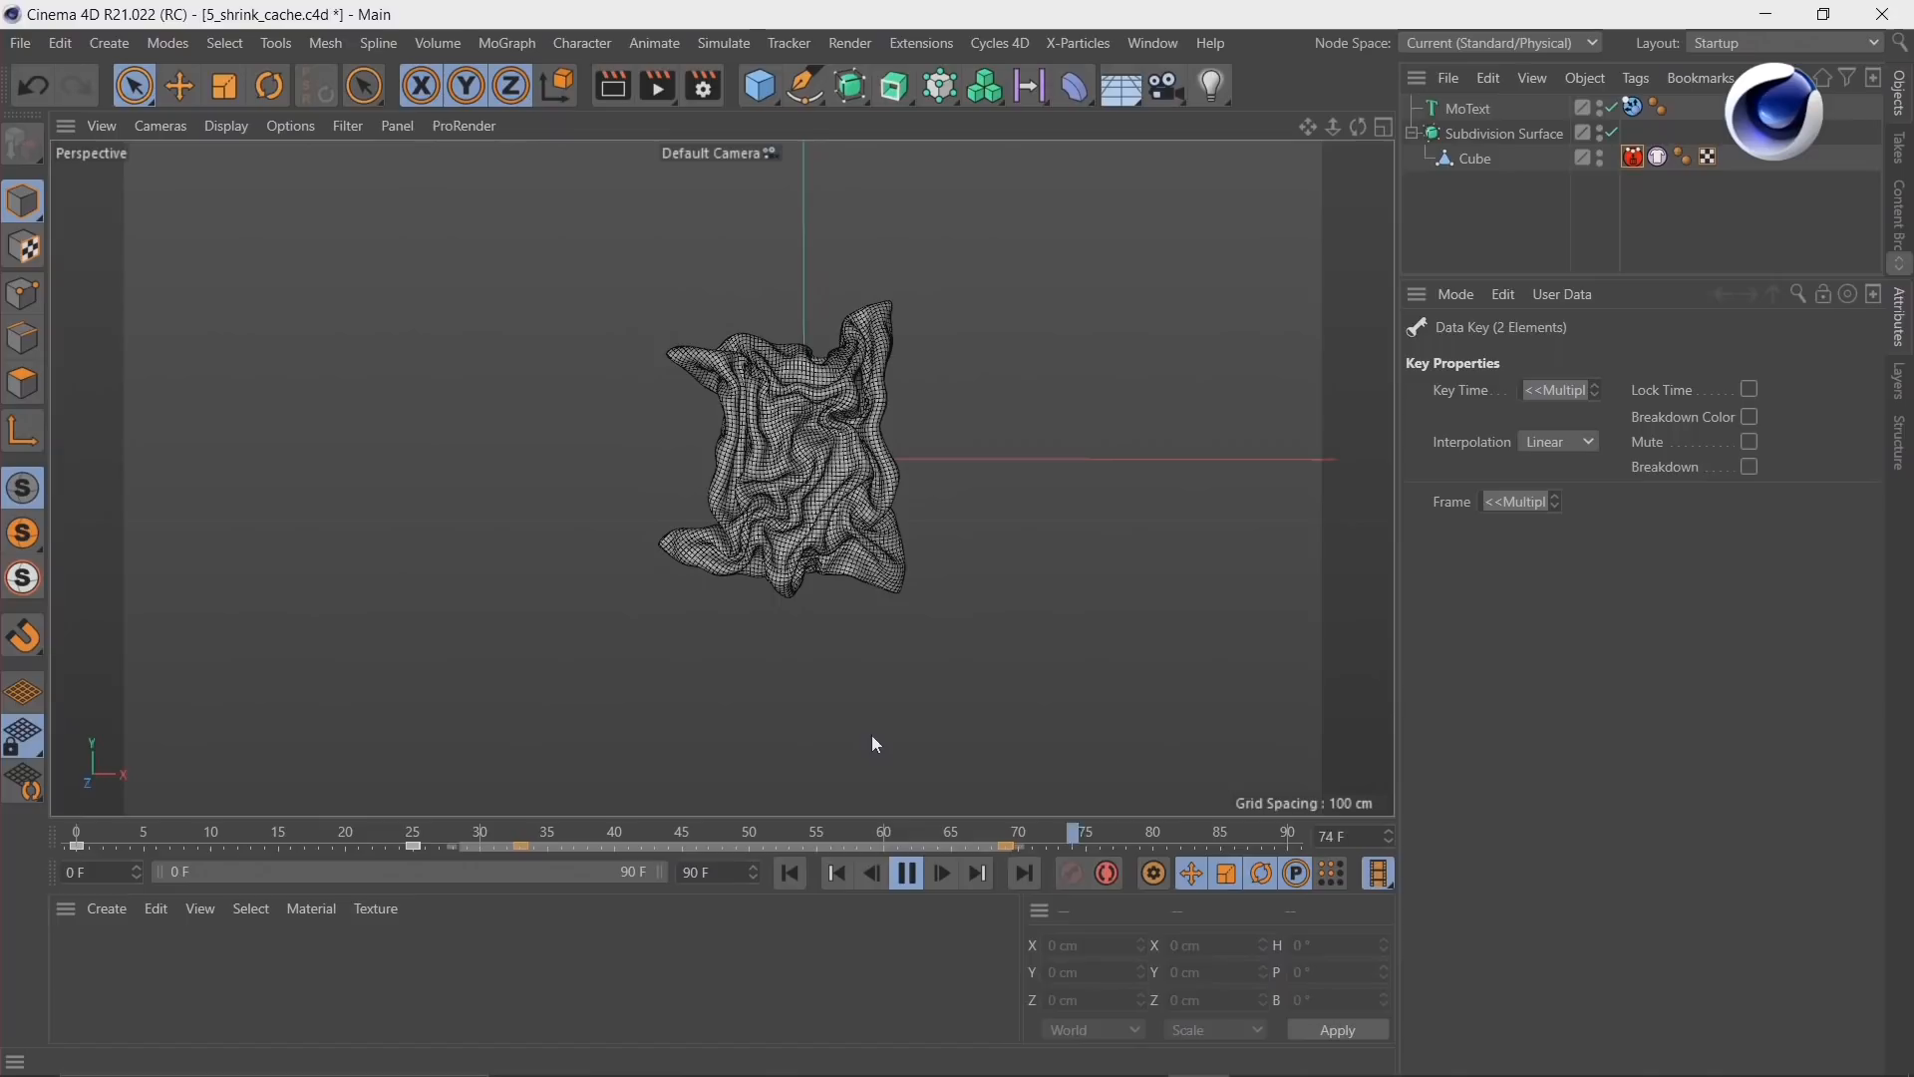
Step: Shift all four xpCache Frame keys 30 frames later so they start at frame 30, and test the retimed playback
{"action": "left_click", "coordinate": [912, 877]}
{"action": "left_click", "coordinate": [790, 875]}
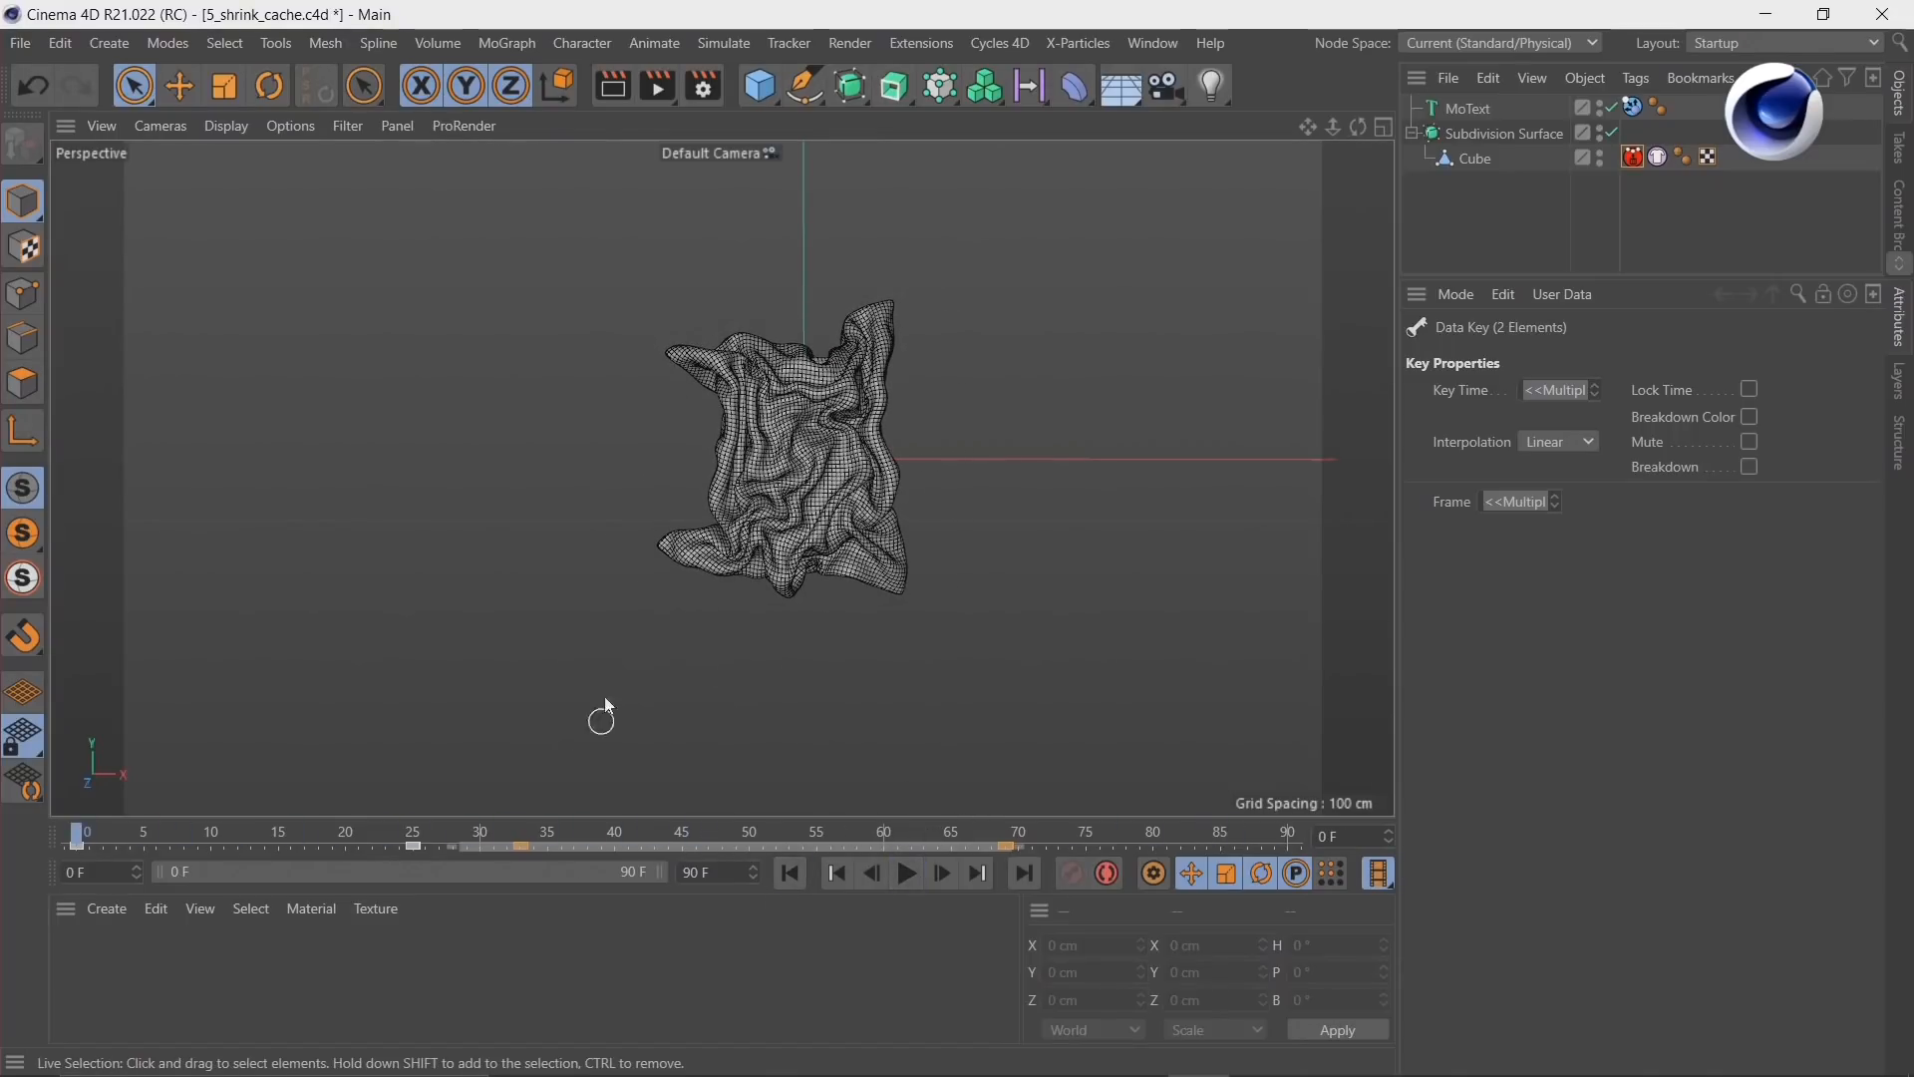
{"action": "left_click", "coordinate": [1049, 847]}
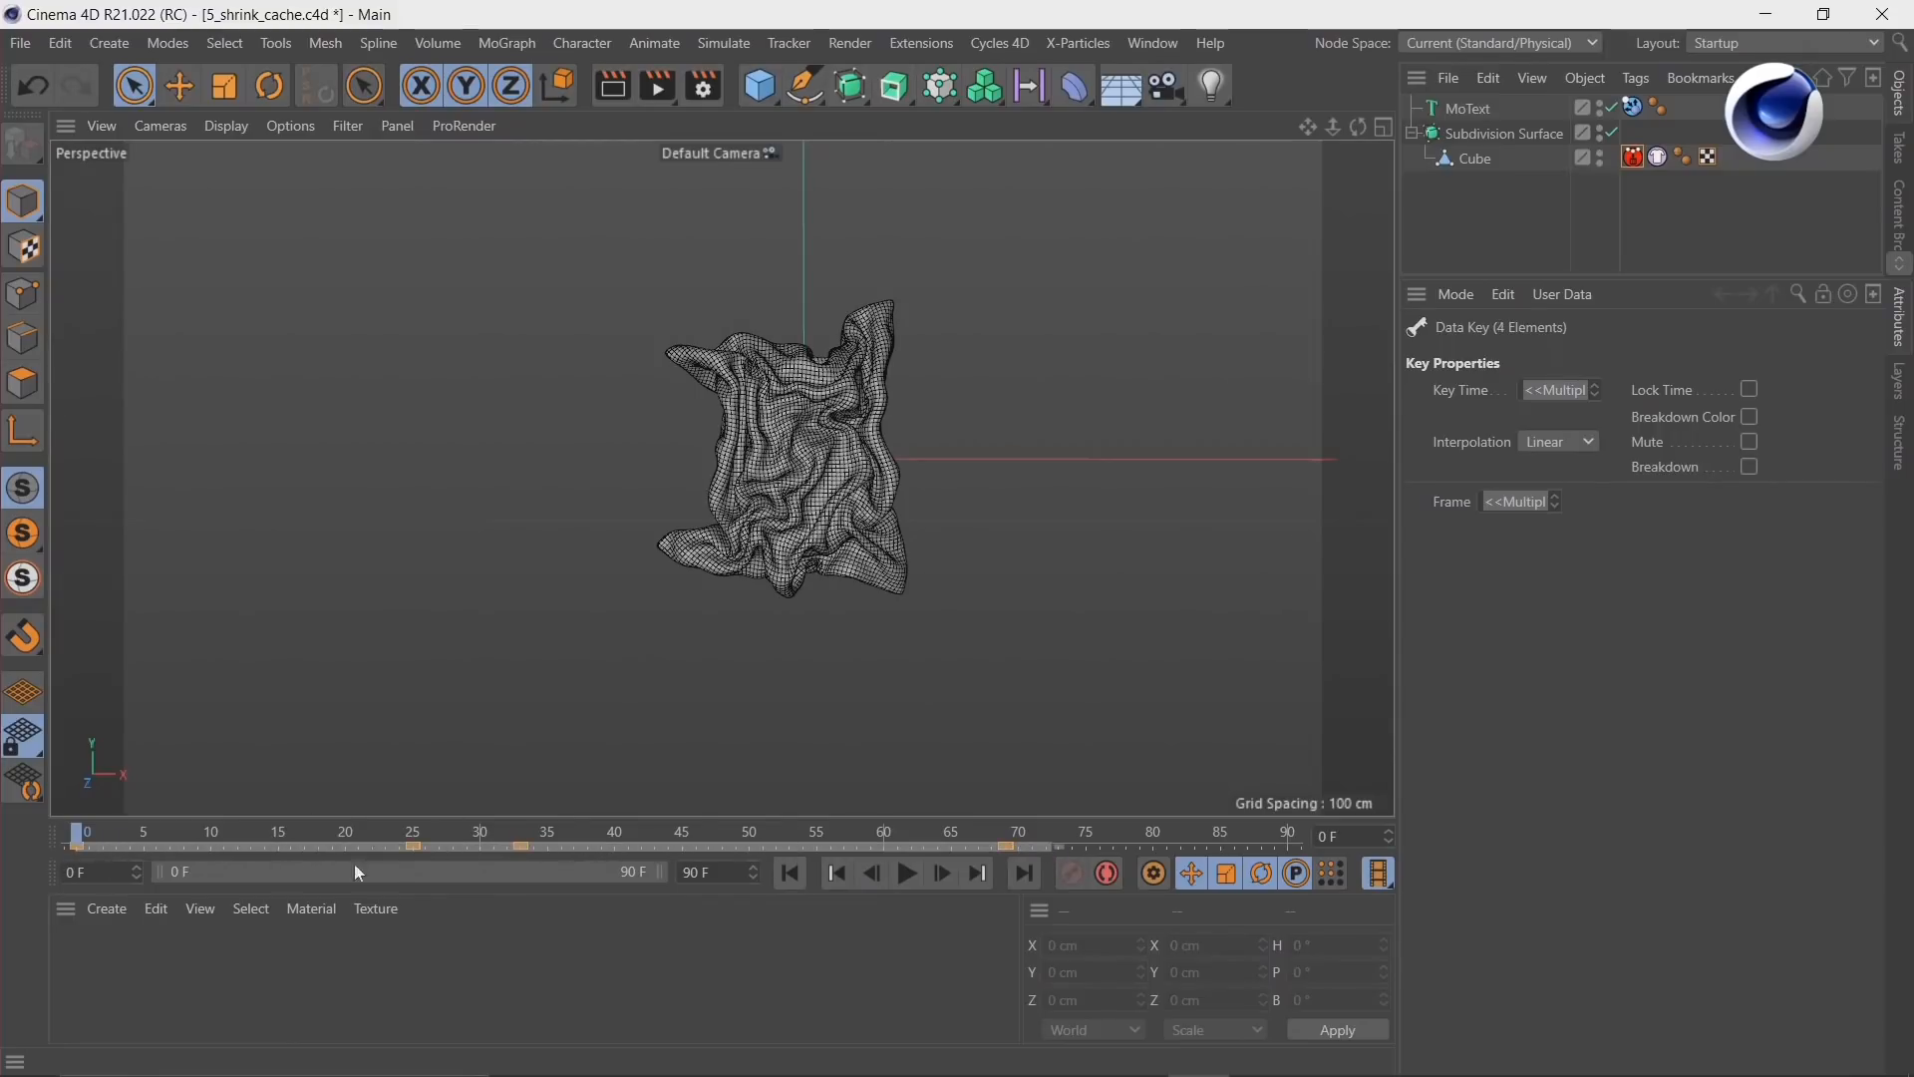
{"action": "left_click_drag", "start_coordinate": [405, 846], "coordinate": [817, 848]}
{"action": "left_click", "coordinate": [907, 875]}
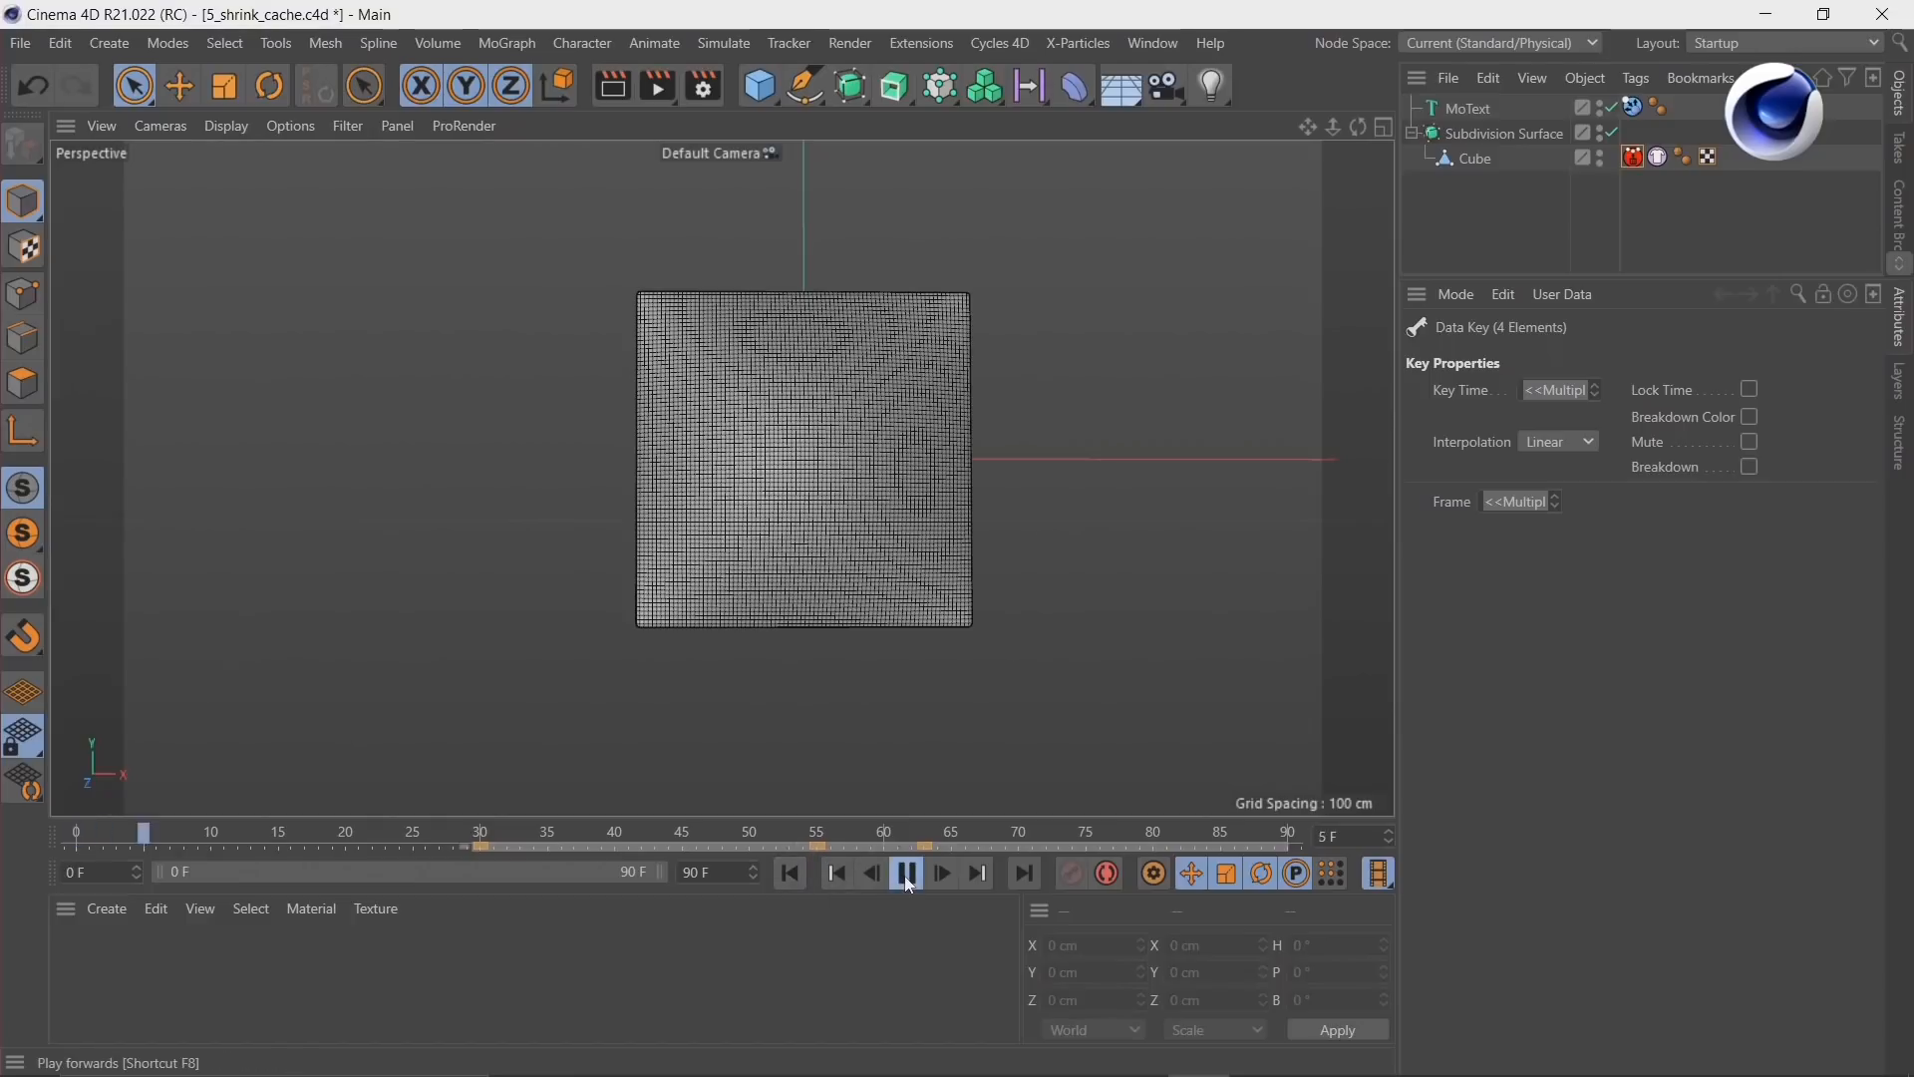
{"action": "left_click", "coordinate": [908, 876]}
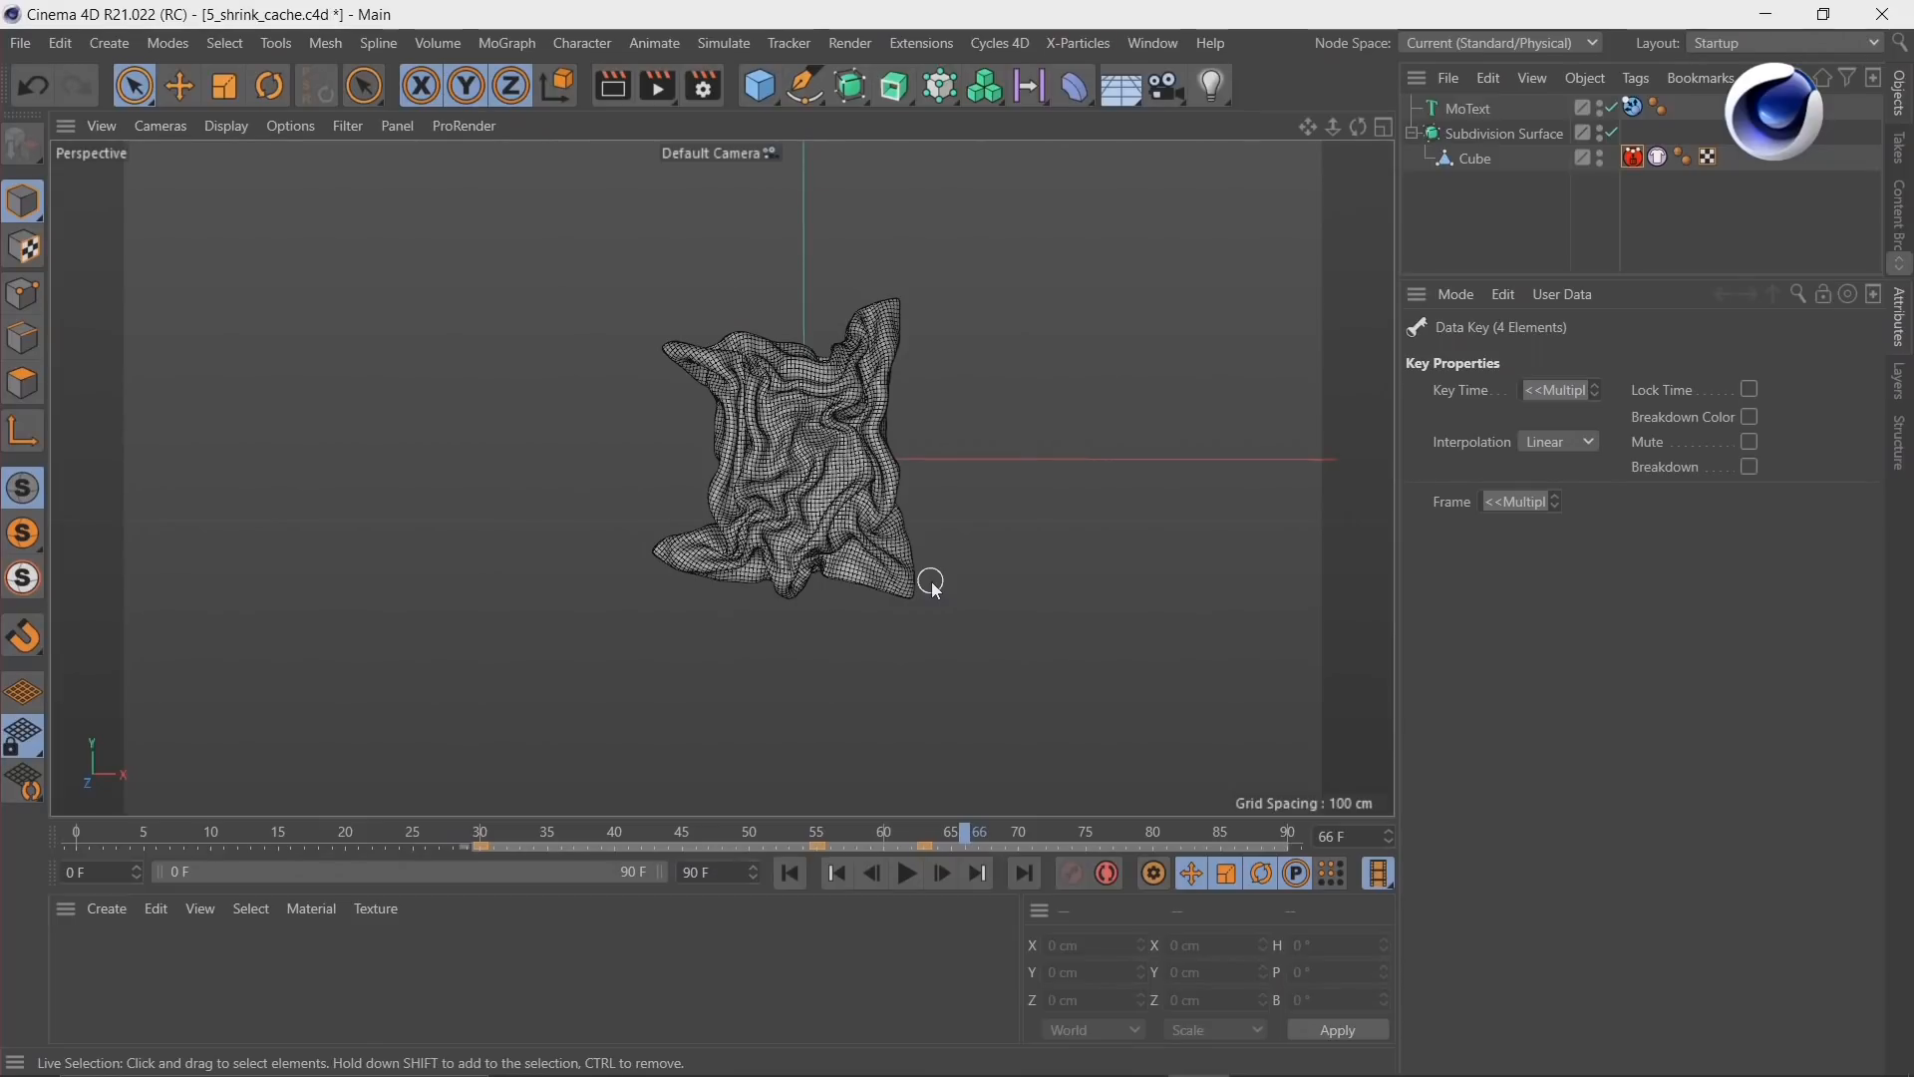
Step: Add a plane and raise it about 300 cm on the Y axis above the cloth
{"action": "middle_click_drag", "start_coordinate": [858, 444], "coordinate": [787, 516], "text": "alt"}
{"action": "left_click_drag", "start_coordinate": [755, 492], "coordinate": [750, 542], "text": "alt"}
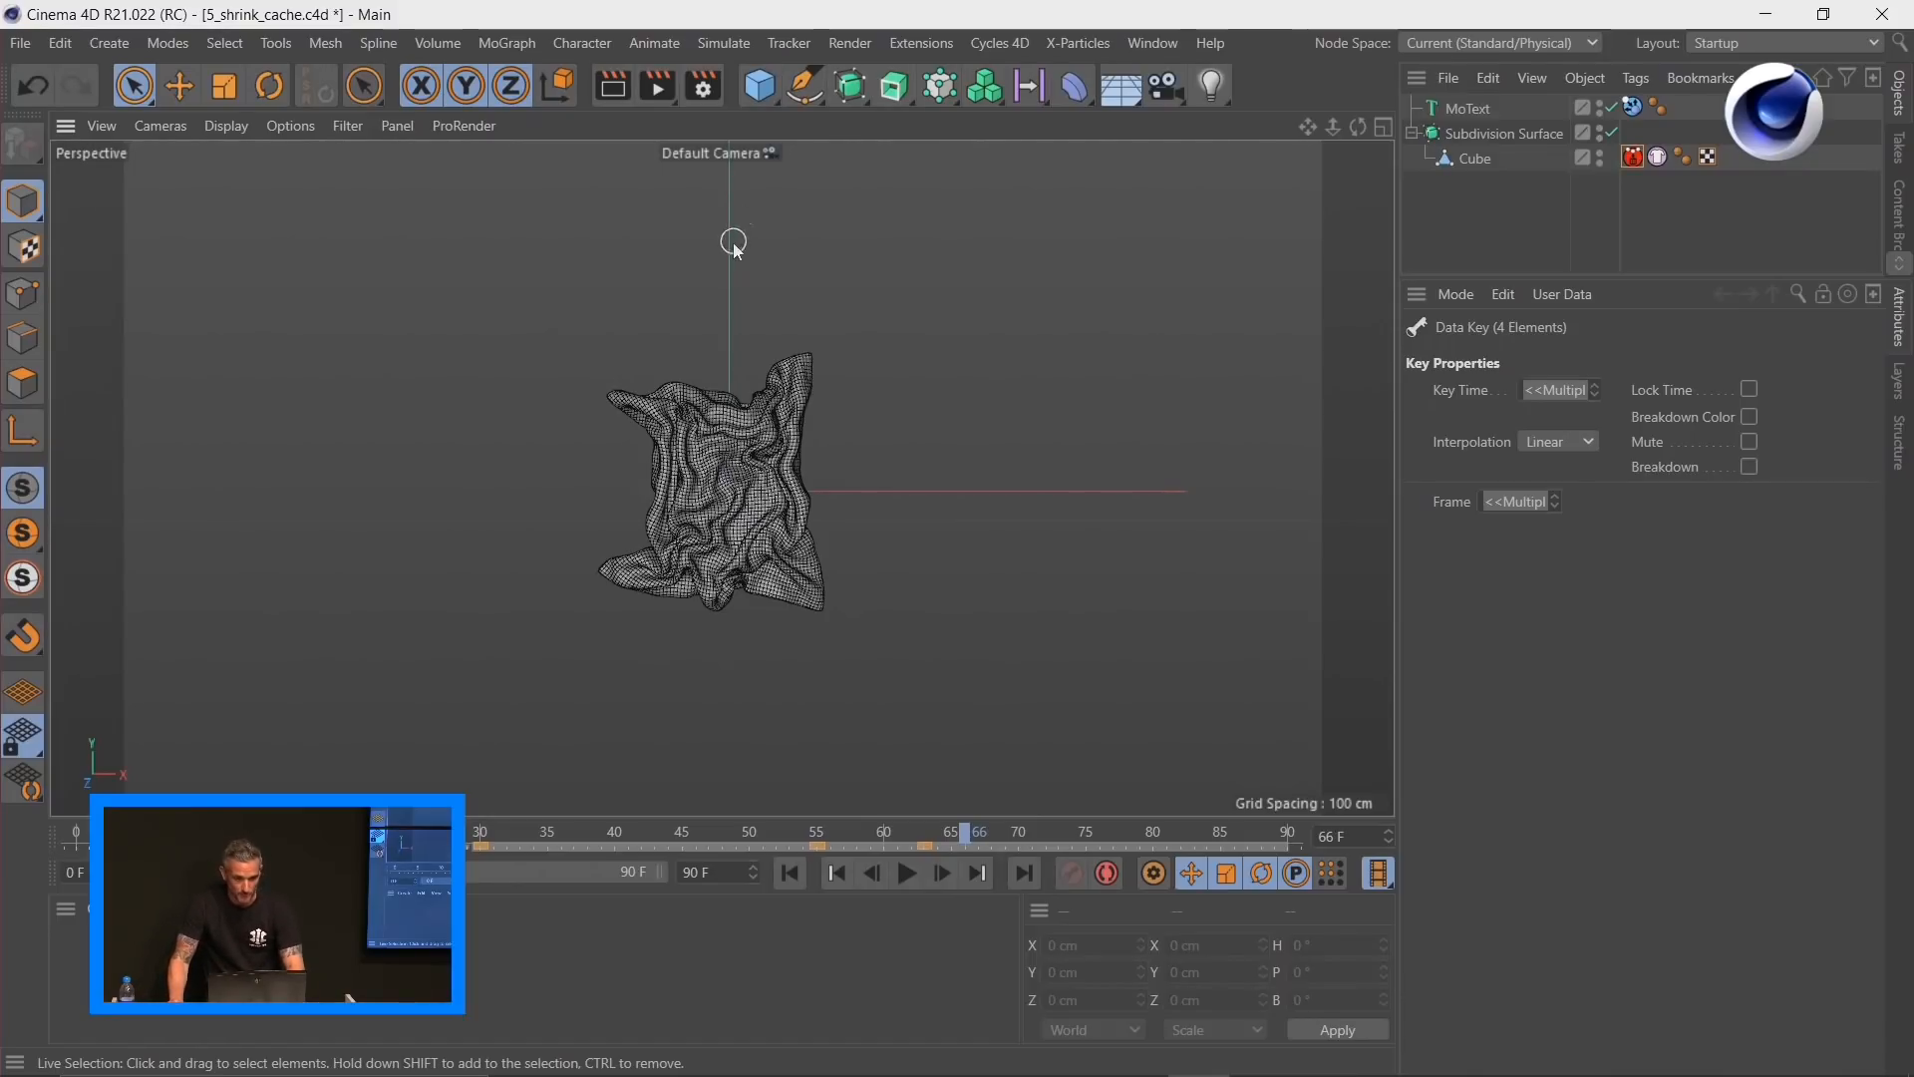
{"action": "left_click", "coordinate": [760, 86]}
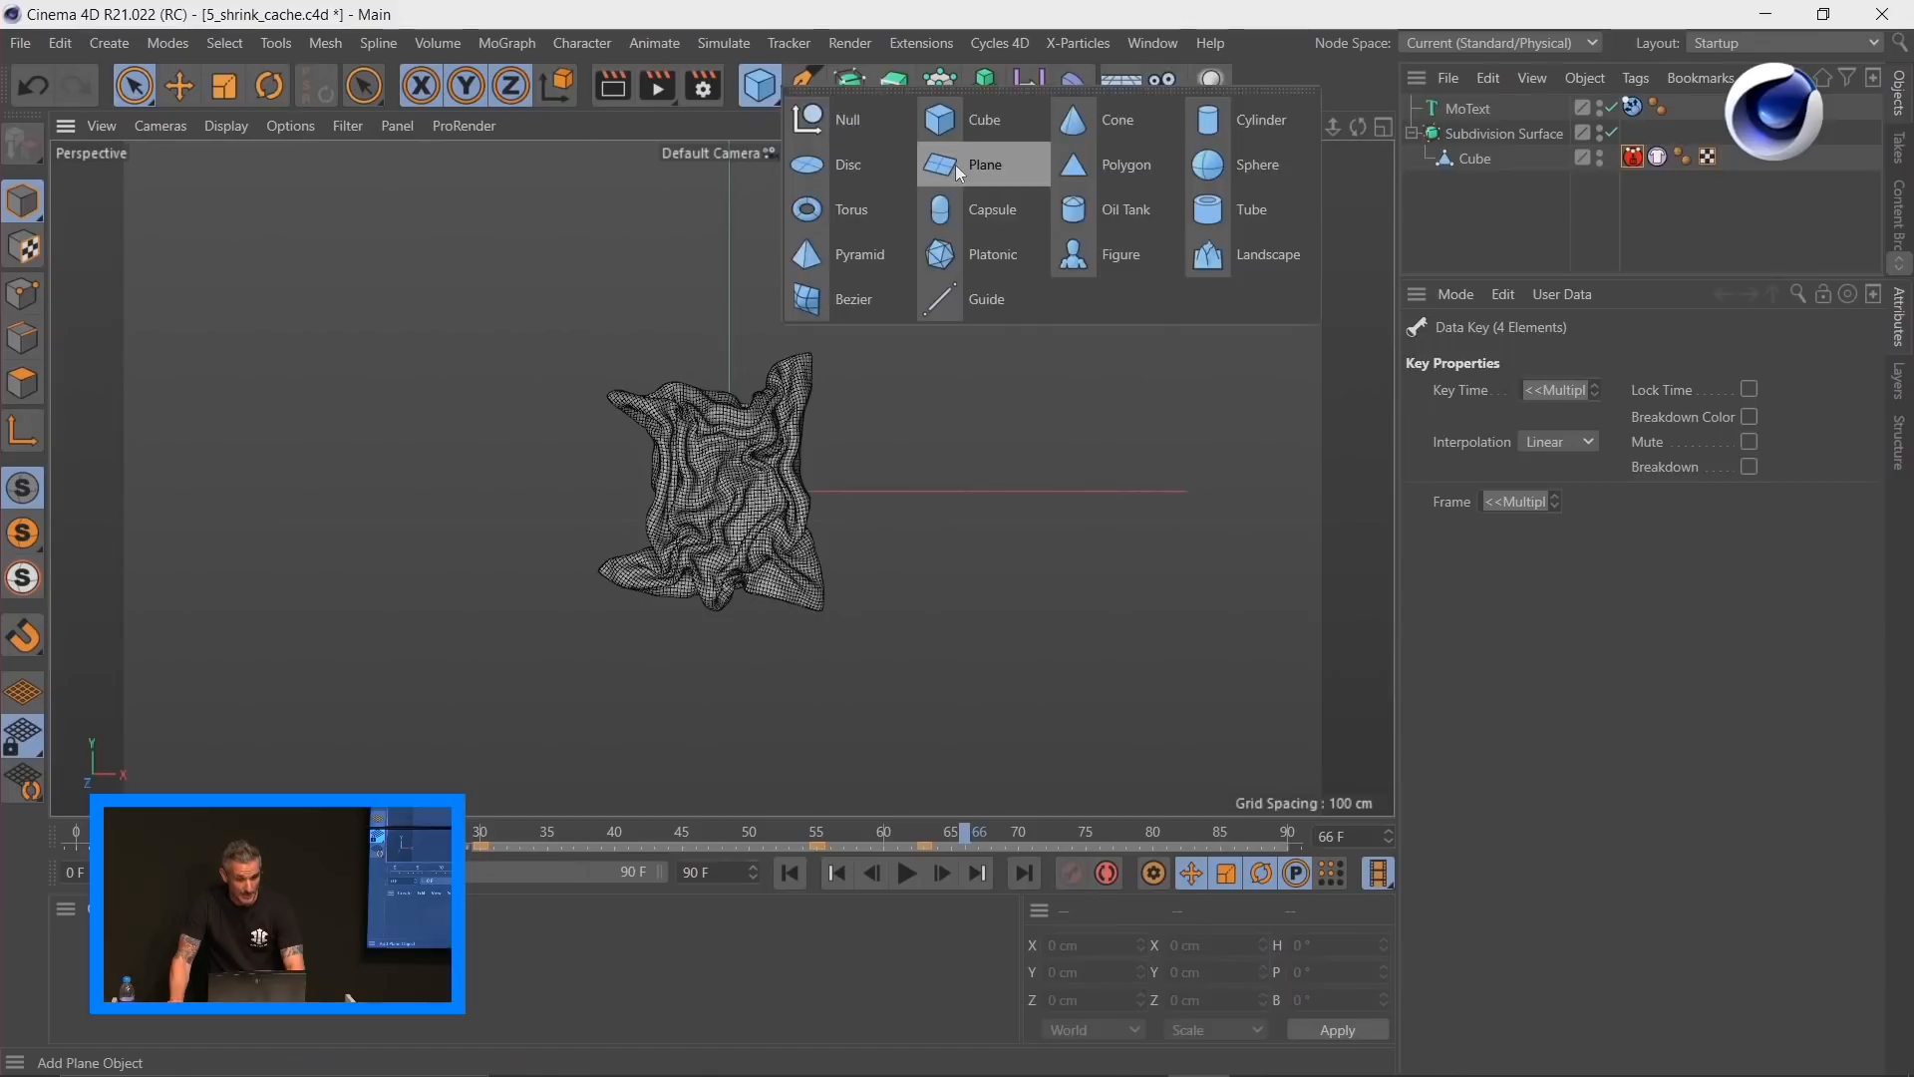
{"action": "left_click", "coordinate": [955, 164]}
{"action": "left_click_drag", "start_coordinate": [779, 578], "coordinate": [790, 626], "text": "alt"}
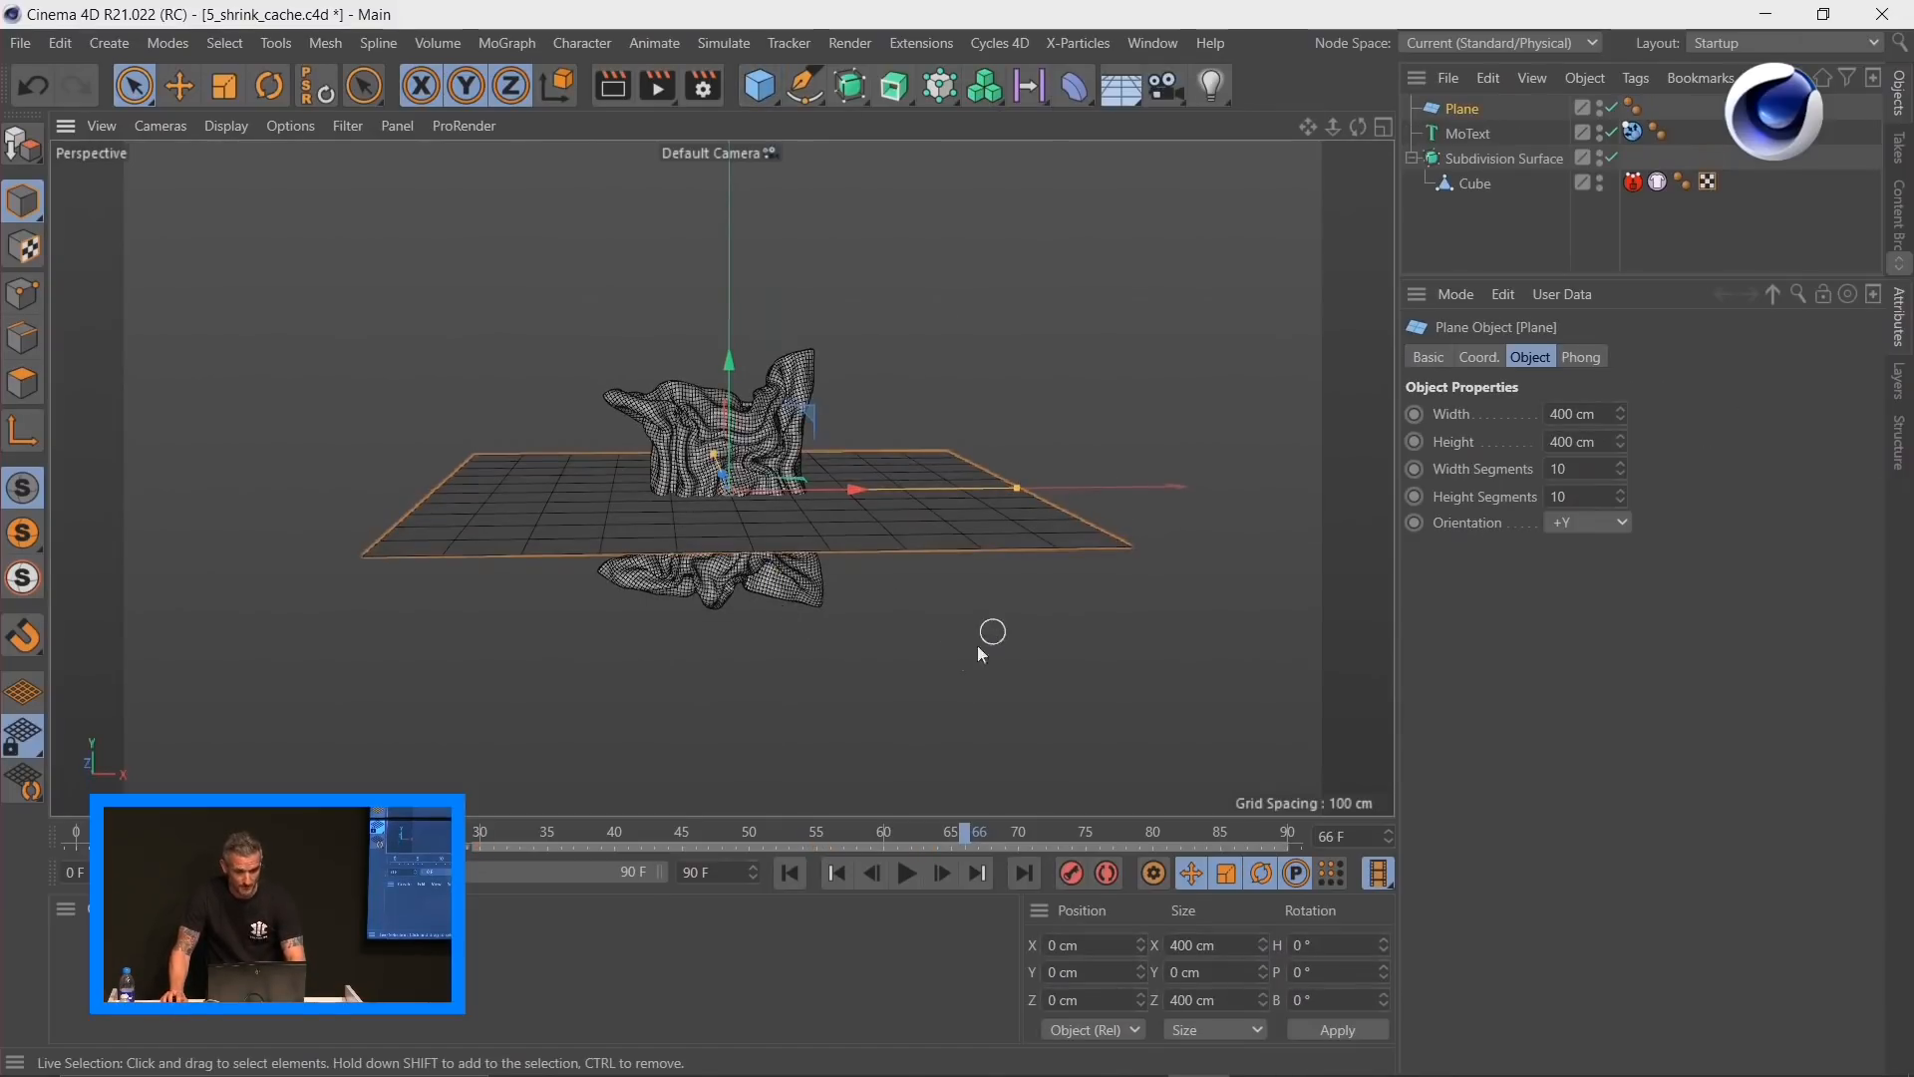
{"action": "scroll", "coordinate": [977, 638], "scroll_direction": "down", "scroll_amount": 5}
{"action": "left_click_drag", "start_coordinate": [839, 426], "coordinate": [872, 153]}
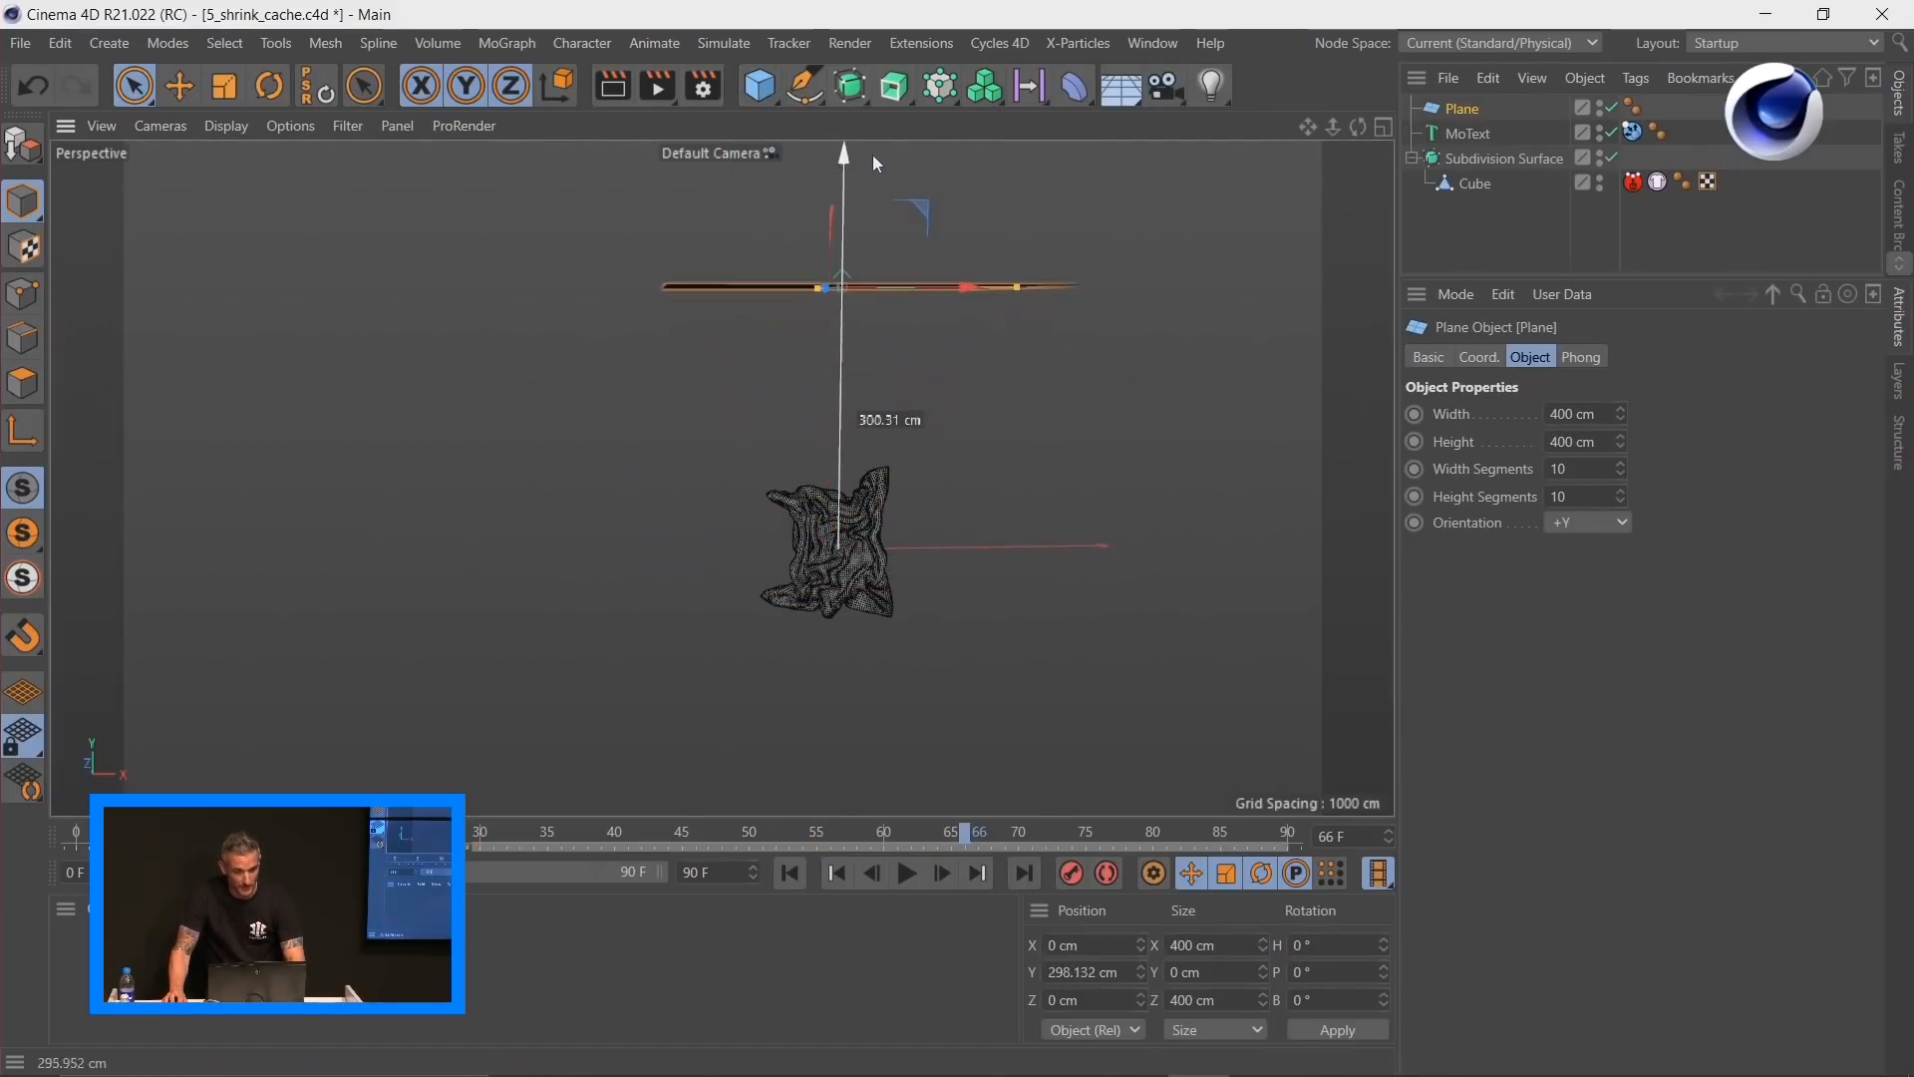
{"action": "left_click_drag", "start_coordinate": [966, 559], "coordinate": [1009, 562], "text": "alt"}
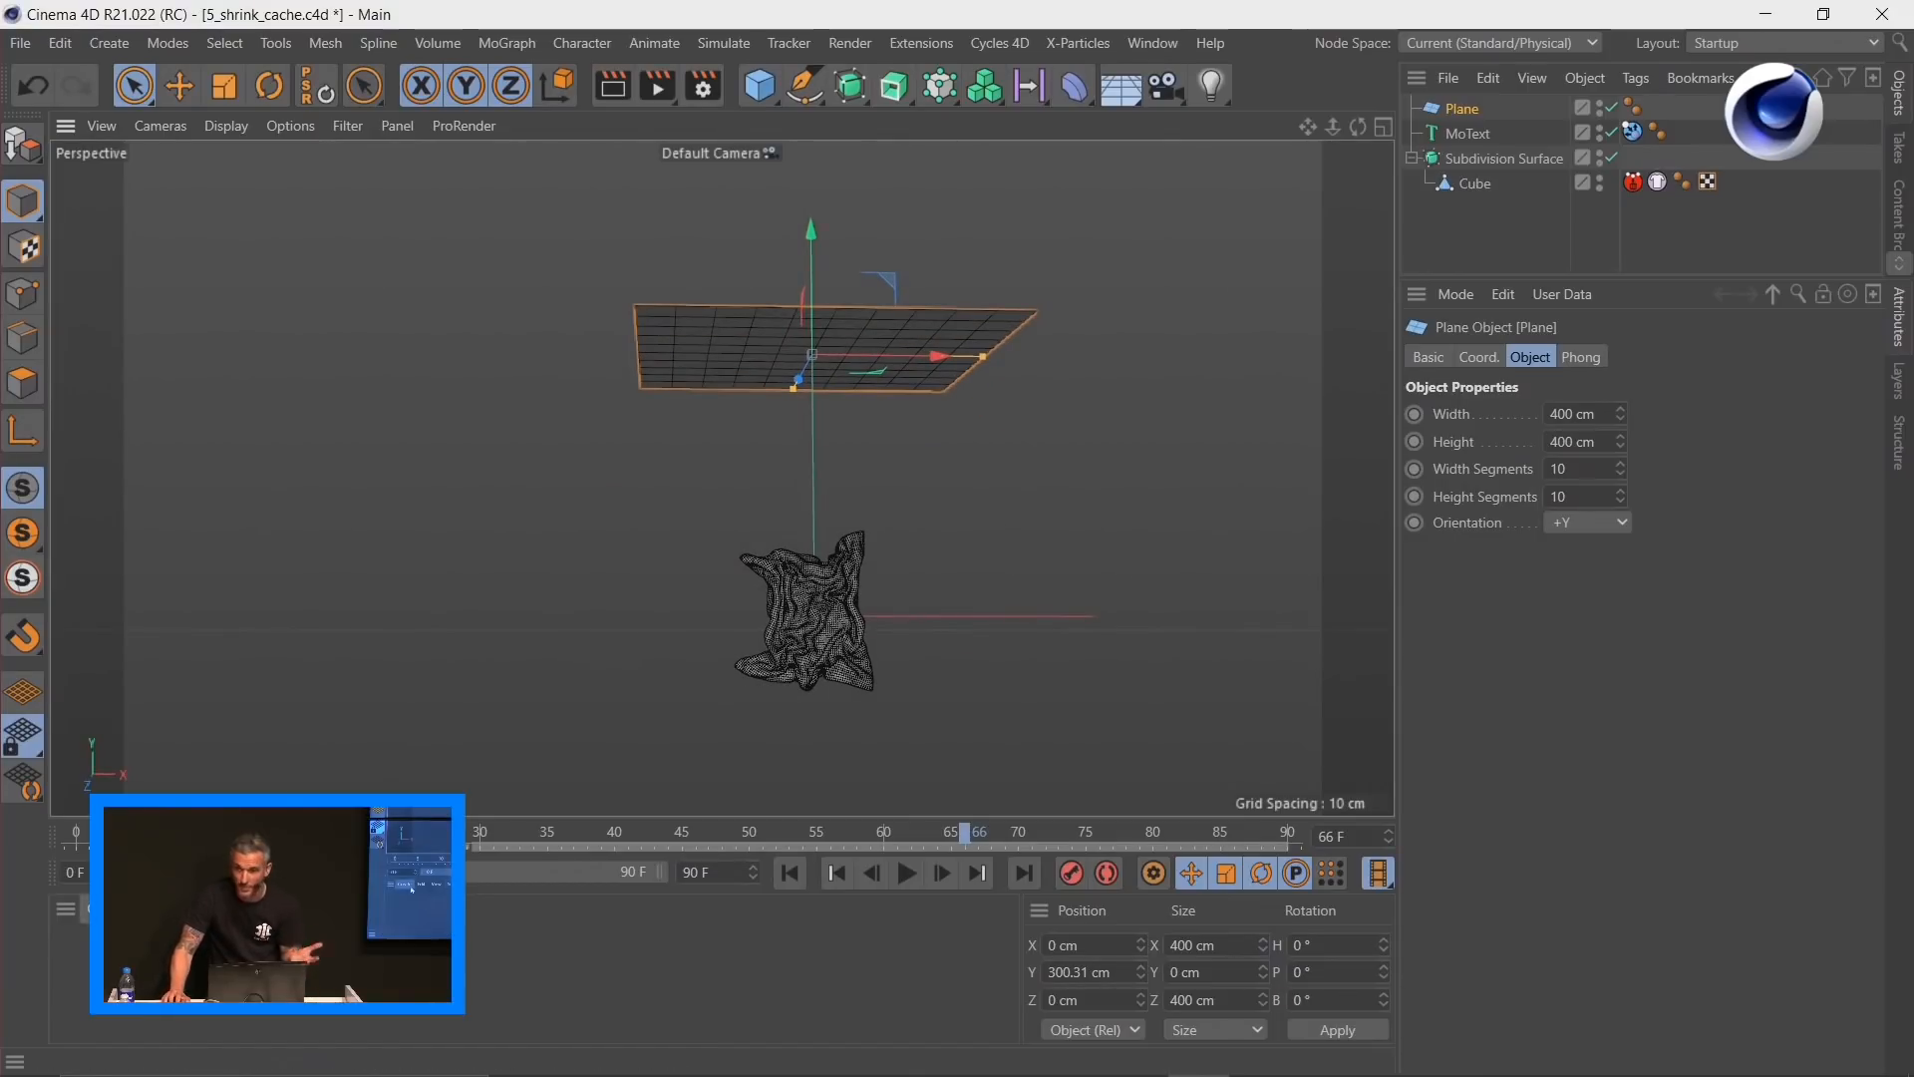
Step: Create a Cycles 4D Emission surface material and apply it to the plane
{"action": "left_click", "coordinate": [105, 908]}
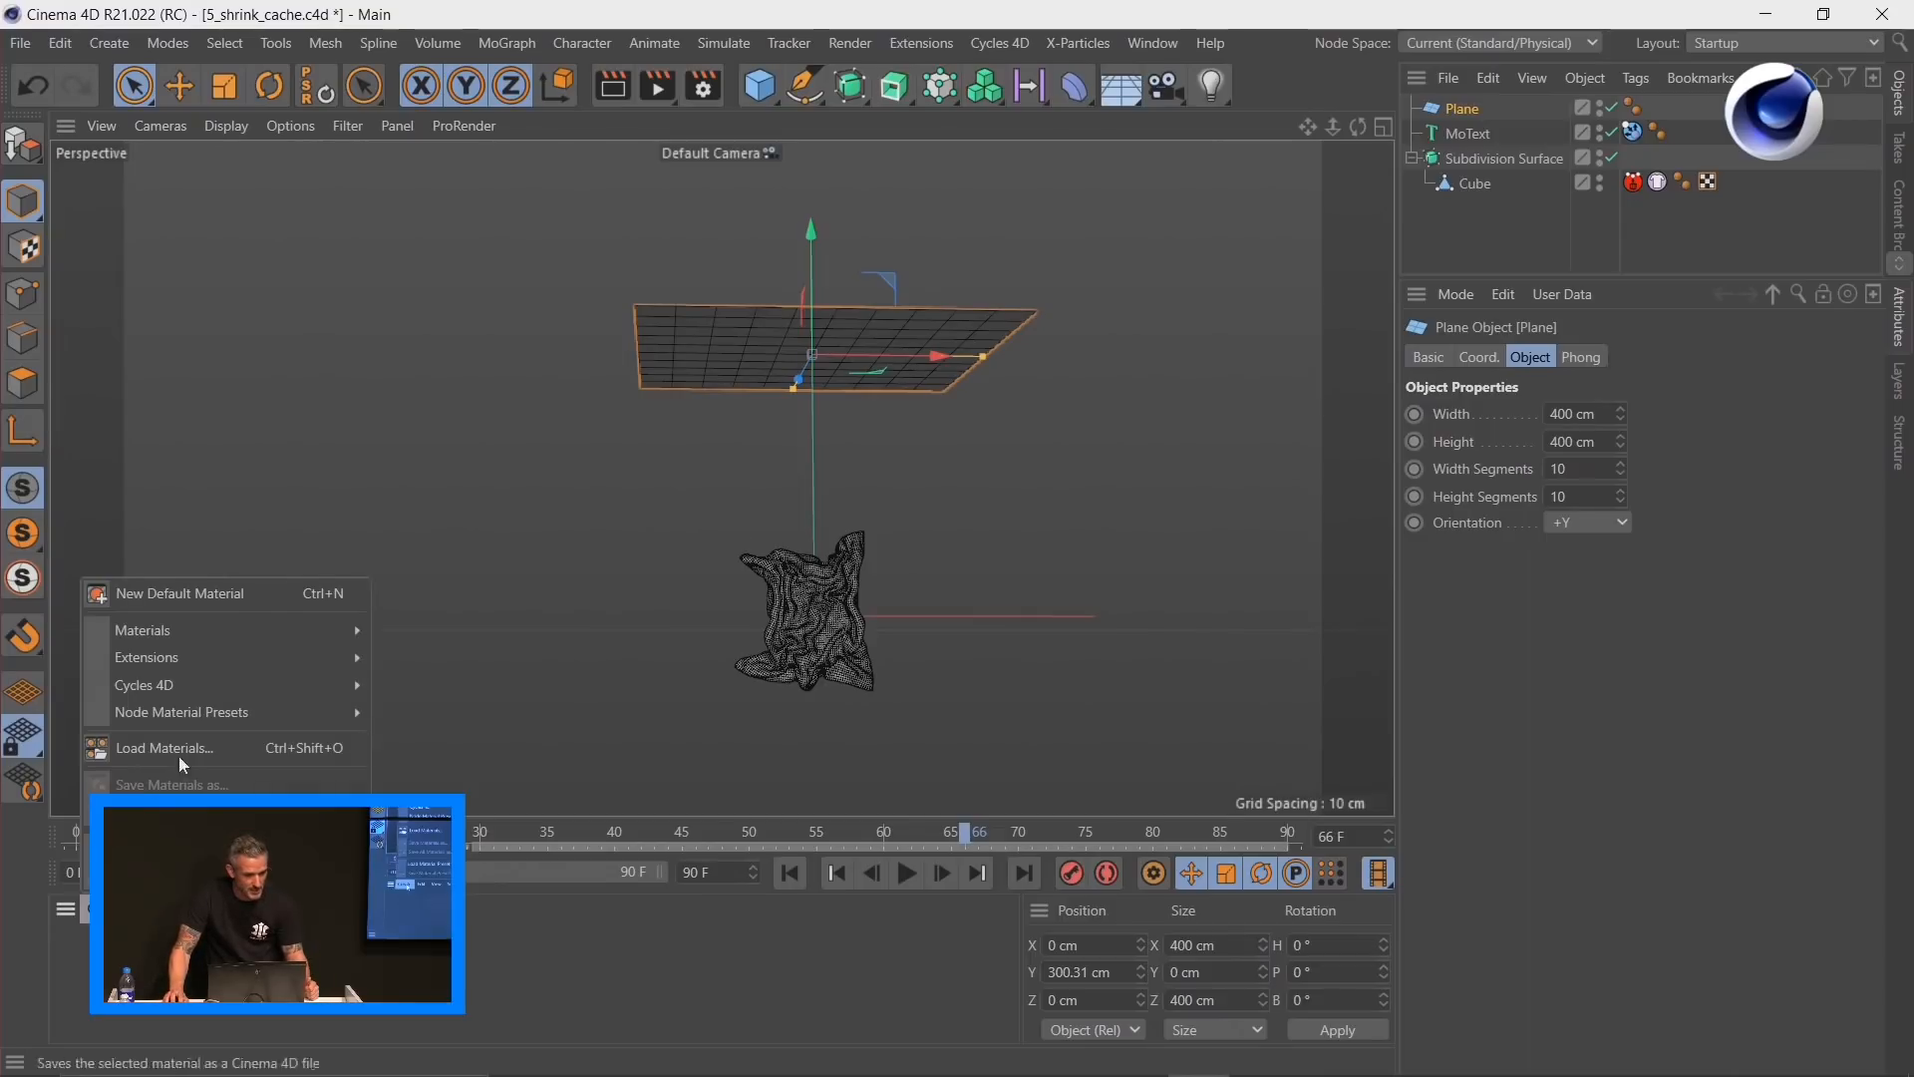
{"action": "mouse_move", "coordinate": [191, 690]}
{"action": "mouse_move", "coordinate": [469, 775]}
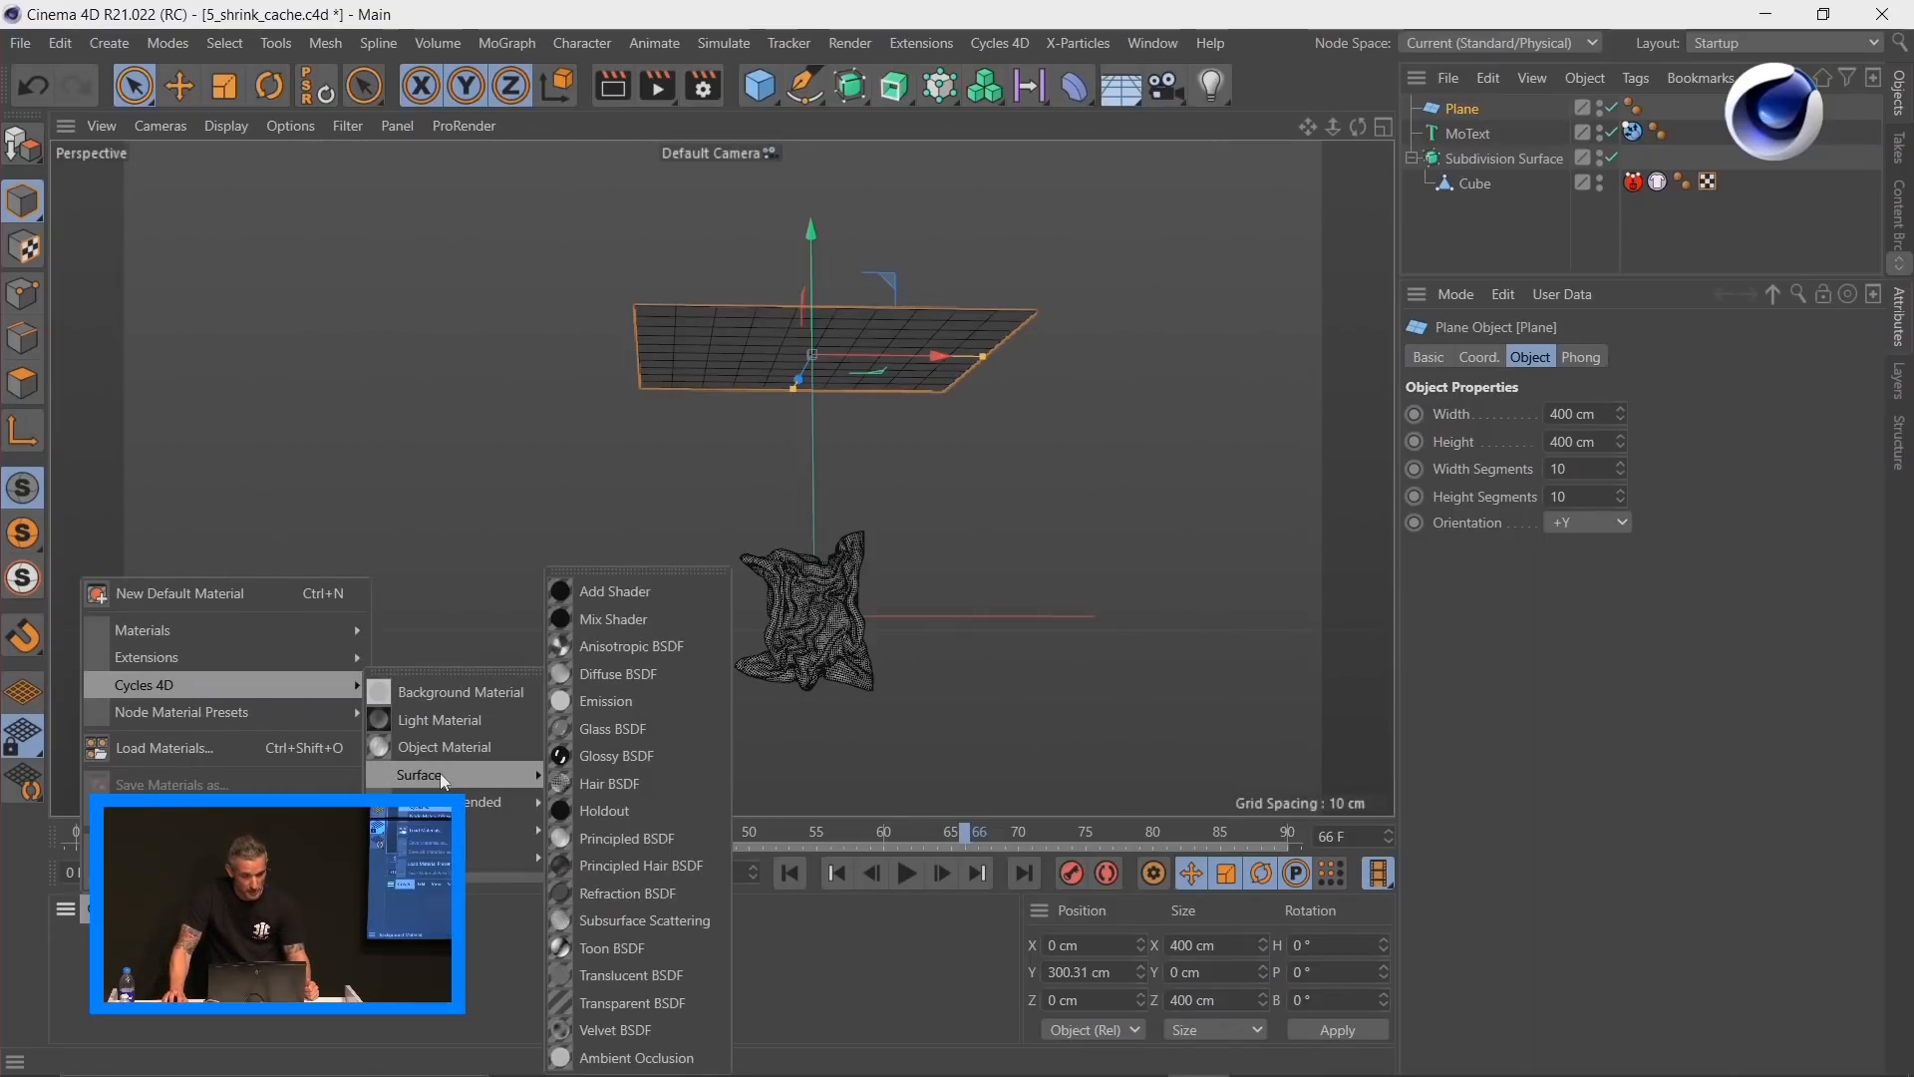
{"action": "left_click", "coordinate": [612, 702]}
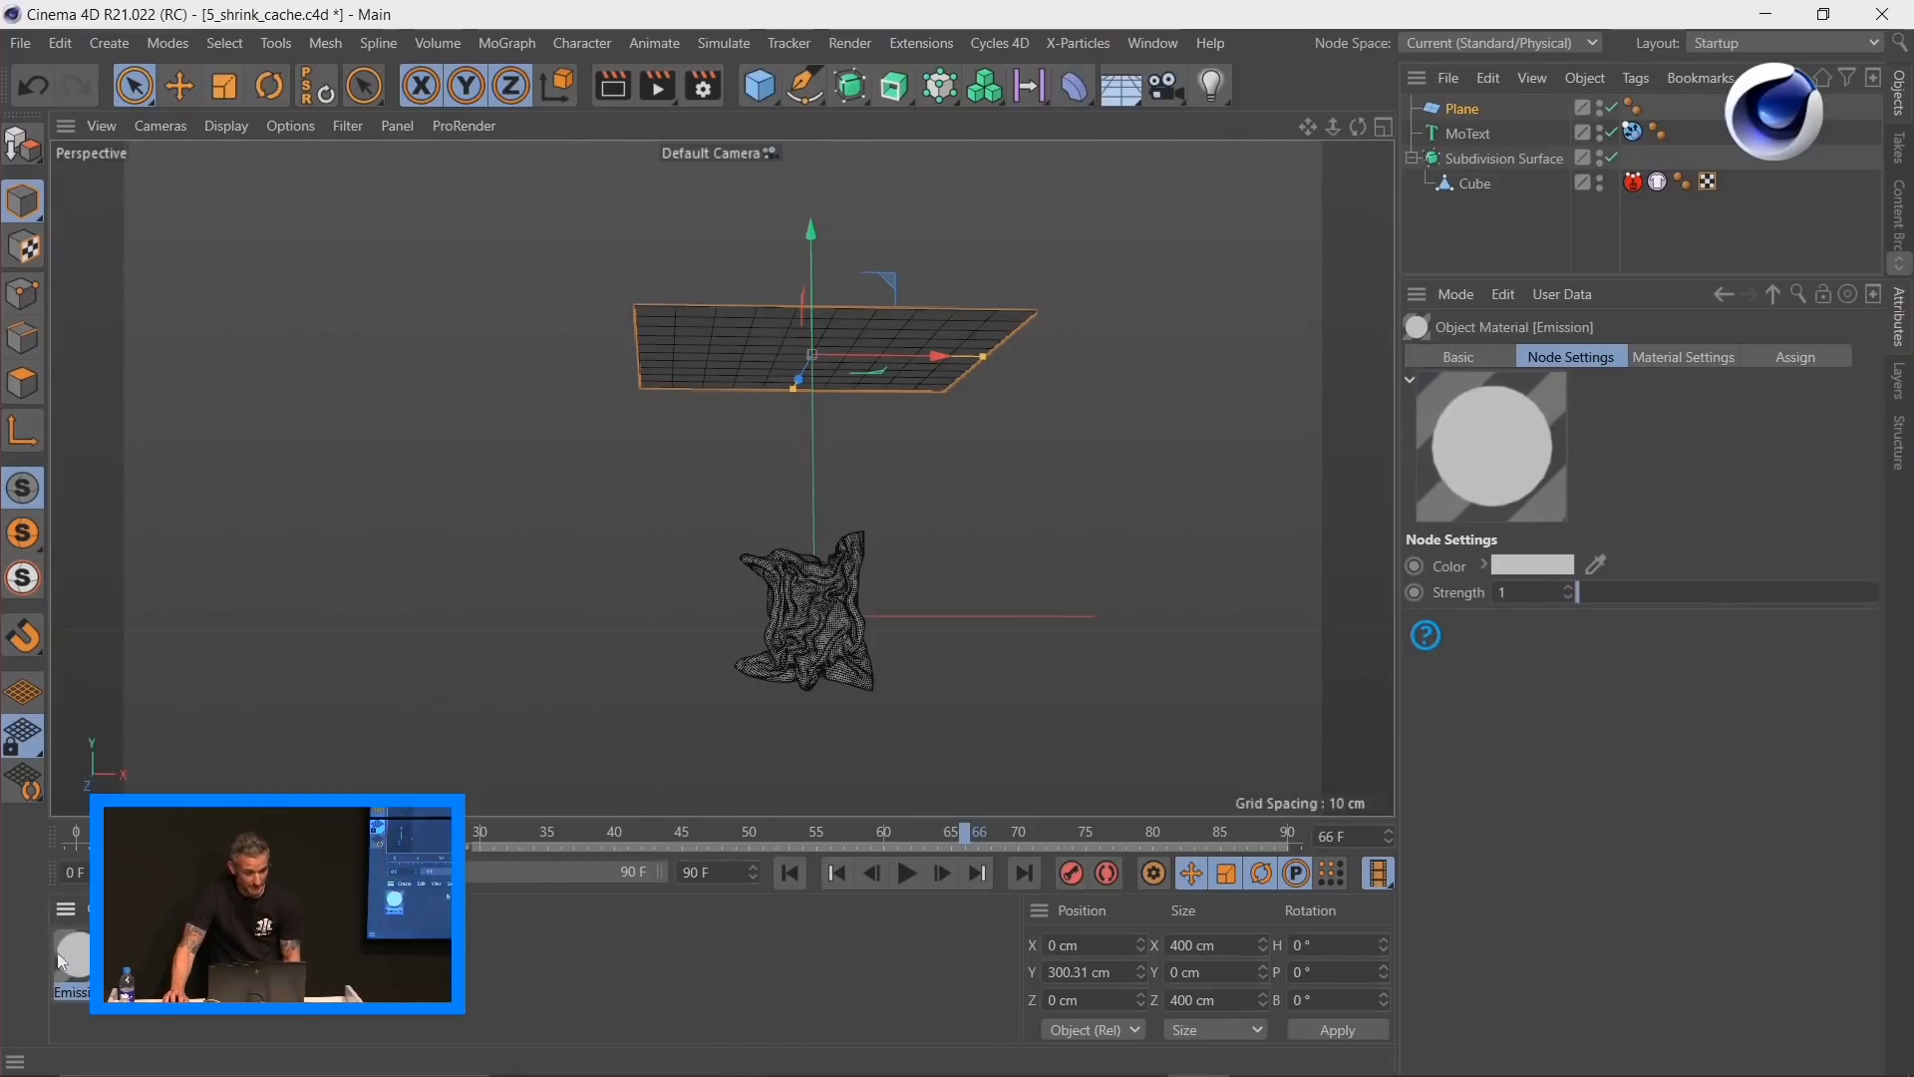
{"action": "left_click_drag", "start_coordinate": [665, 419], "coordinate": [684, 384]}
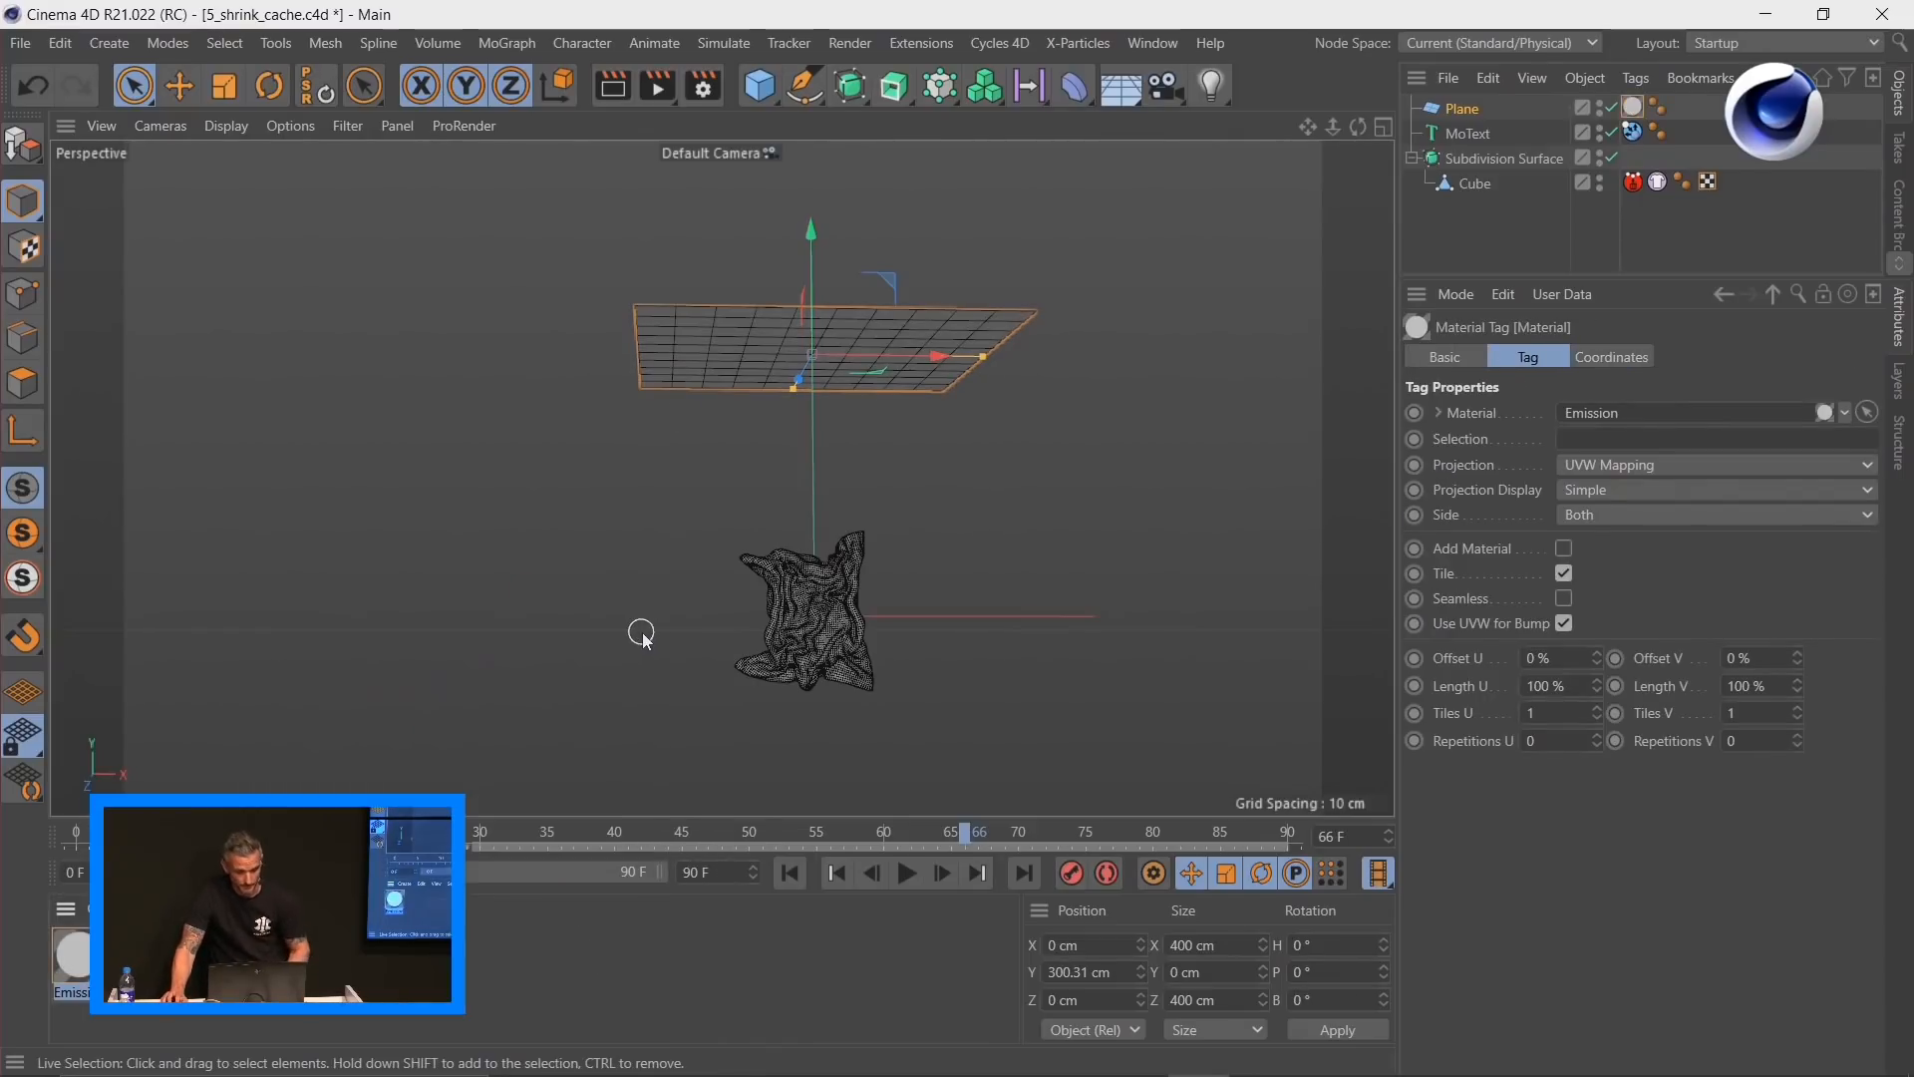
Step: Start the Cycles 4D Real-Time Preview beside the viewport and frame the crumpled cloth closely
{"action": "middle_click_drag", "start_coordinate": [1056, 628], "coordinate": [782, 564], "text": "alt"}
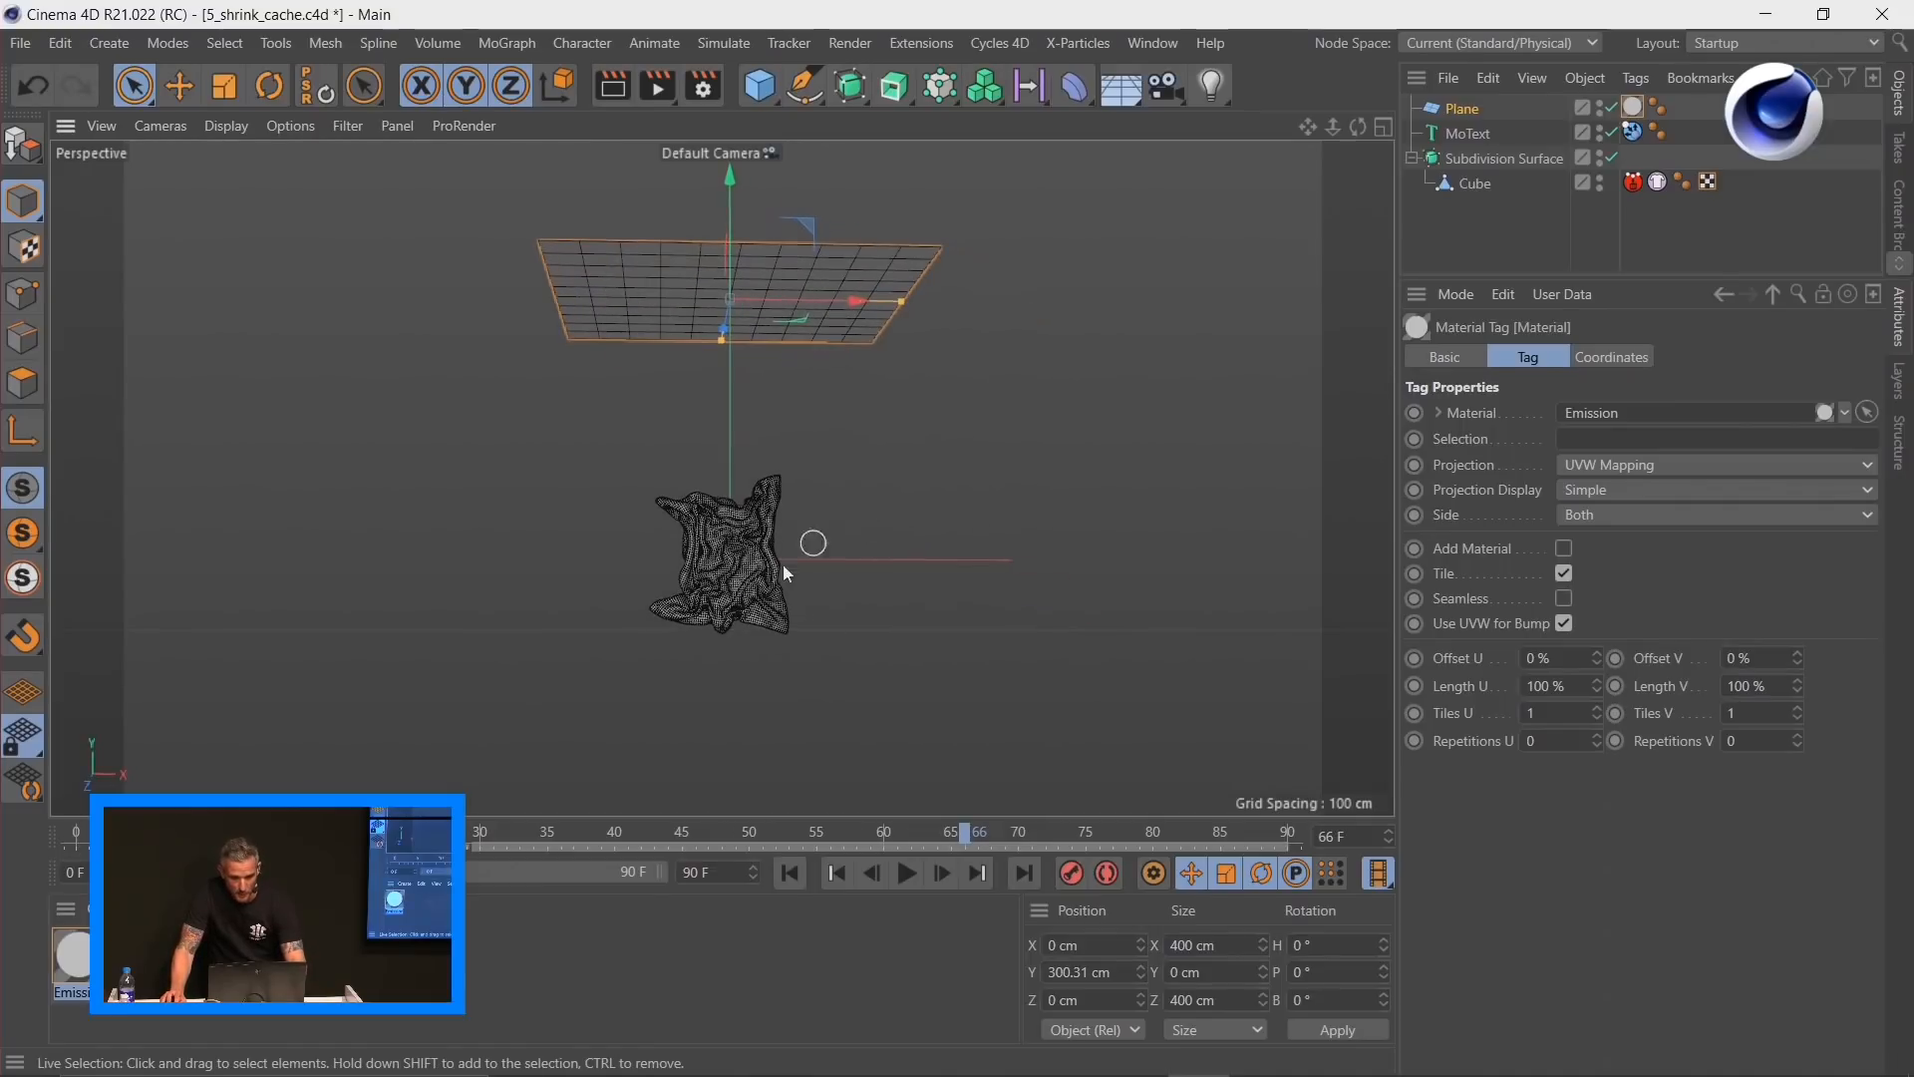
{"action": "left_click", "coordinate": [1019, 42]}
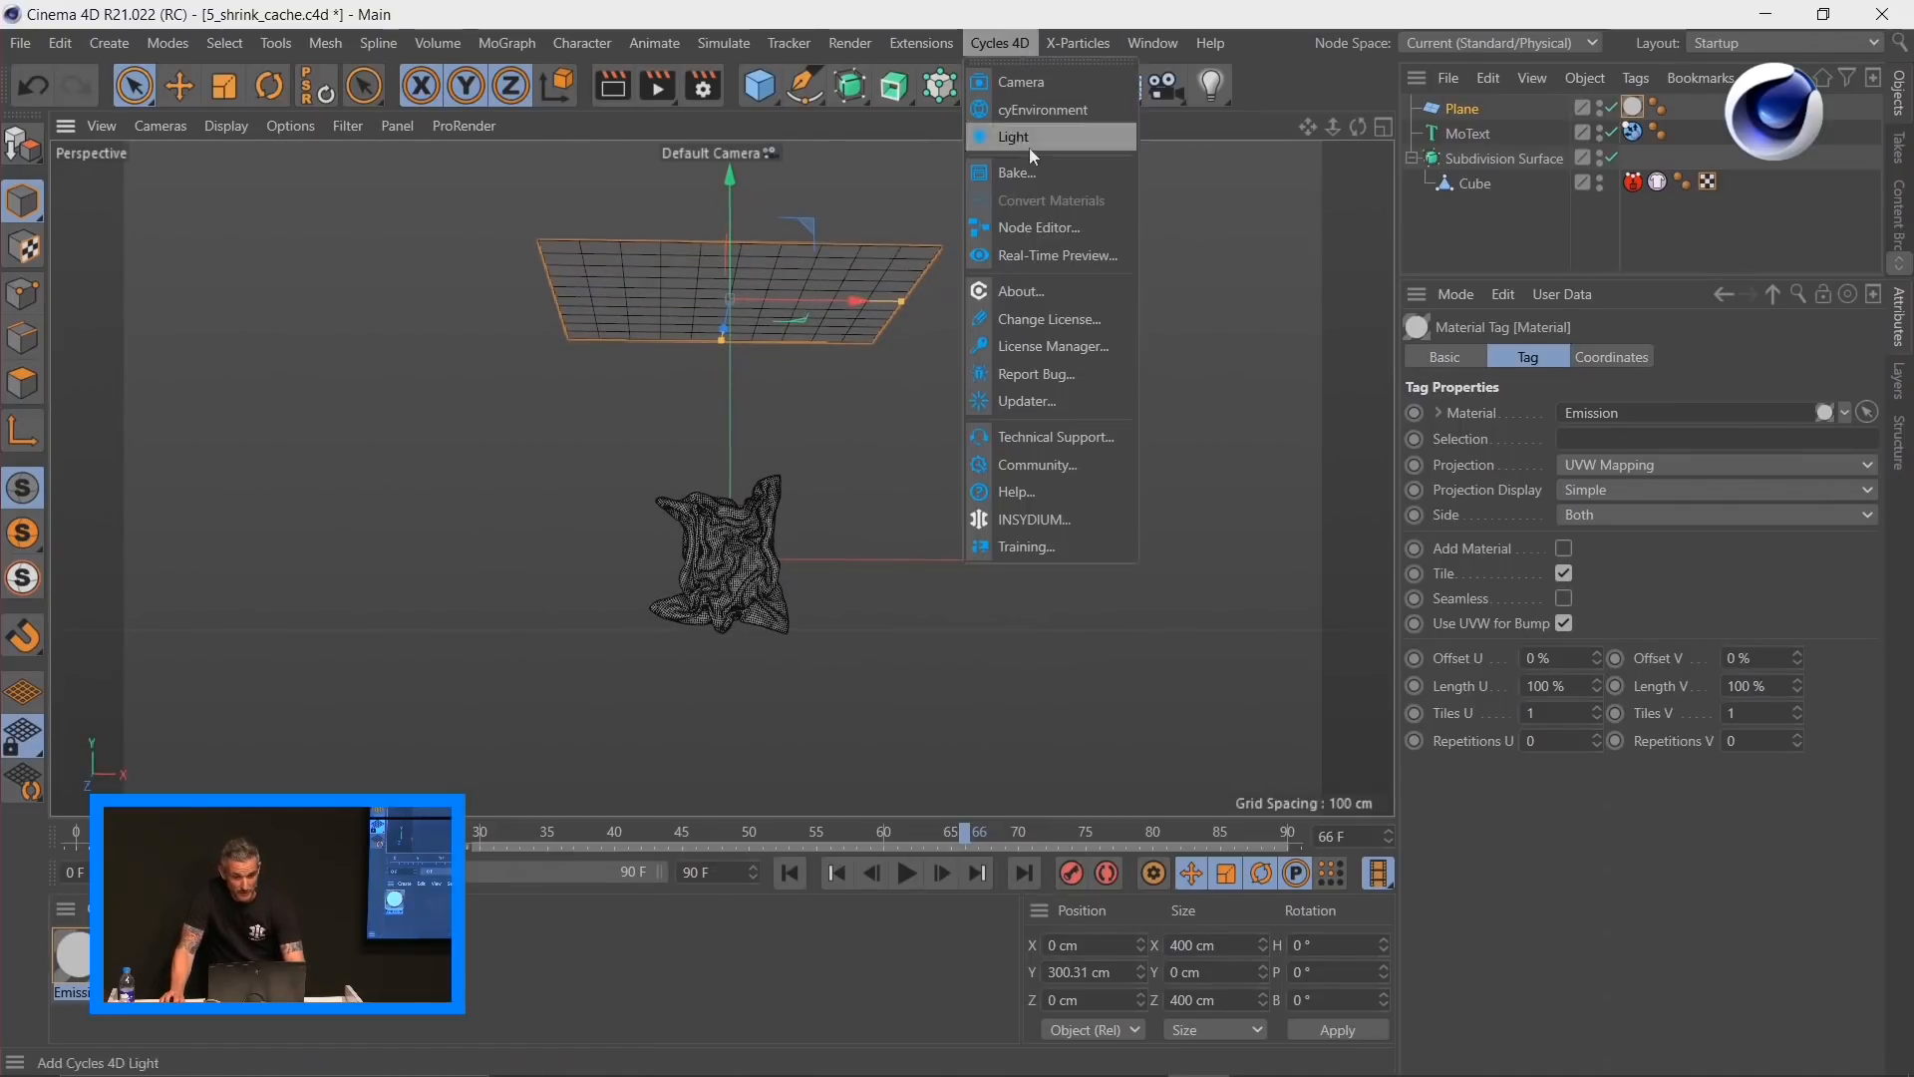
{"action": "left_click", "coordinate": [1041, 254]}
{"action": "left_click_drag", "start_coordinate": [1212, 238], "coordinate": [1162, 152]}
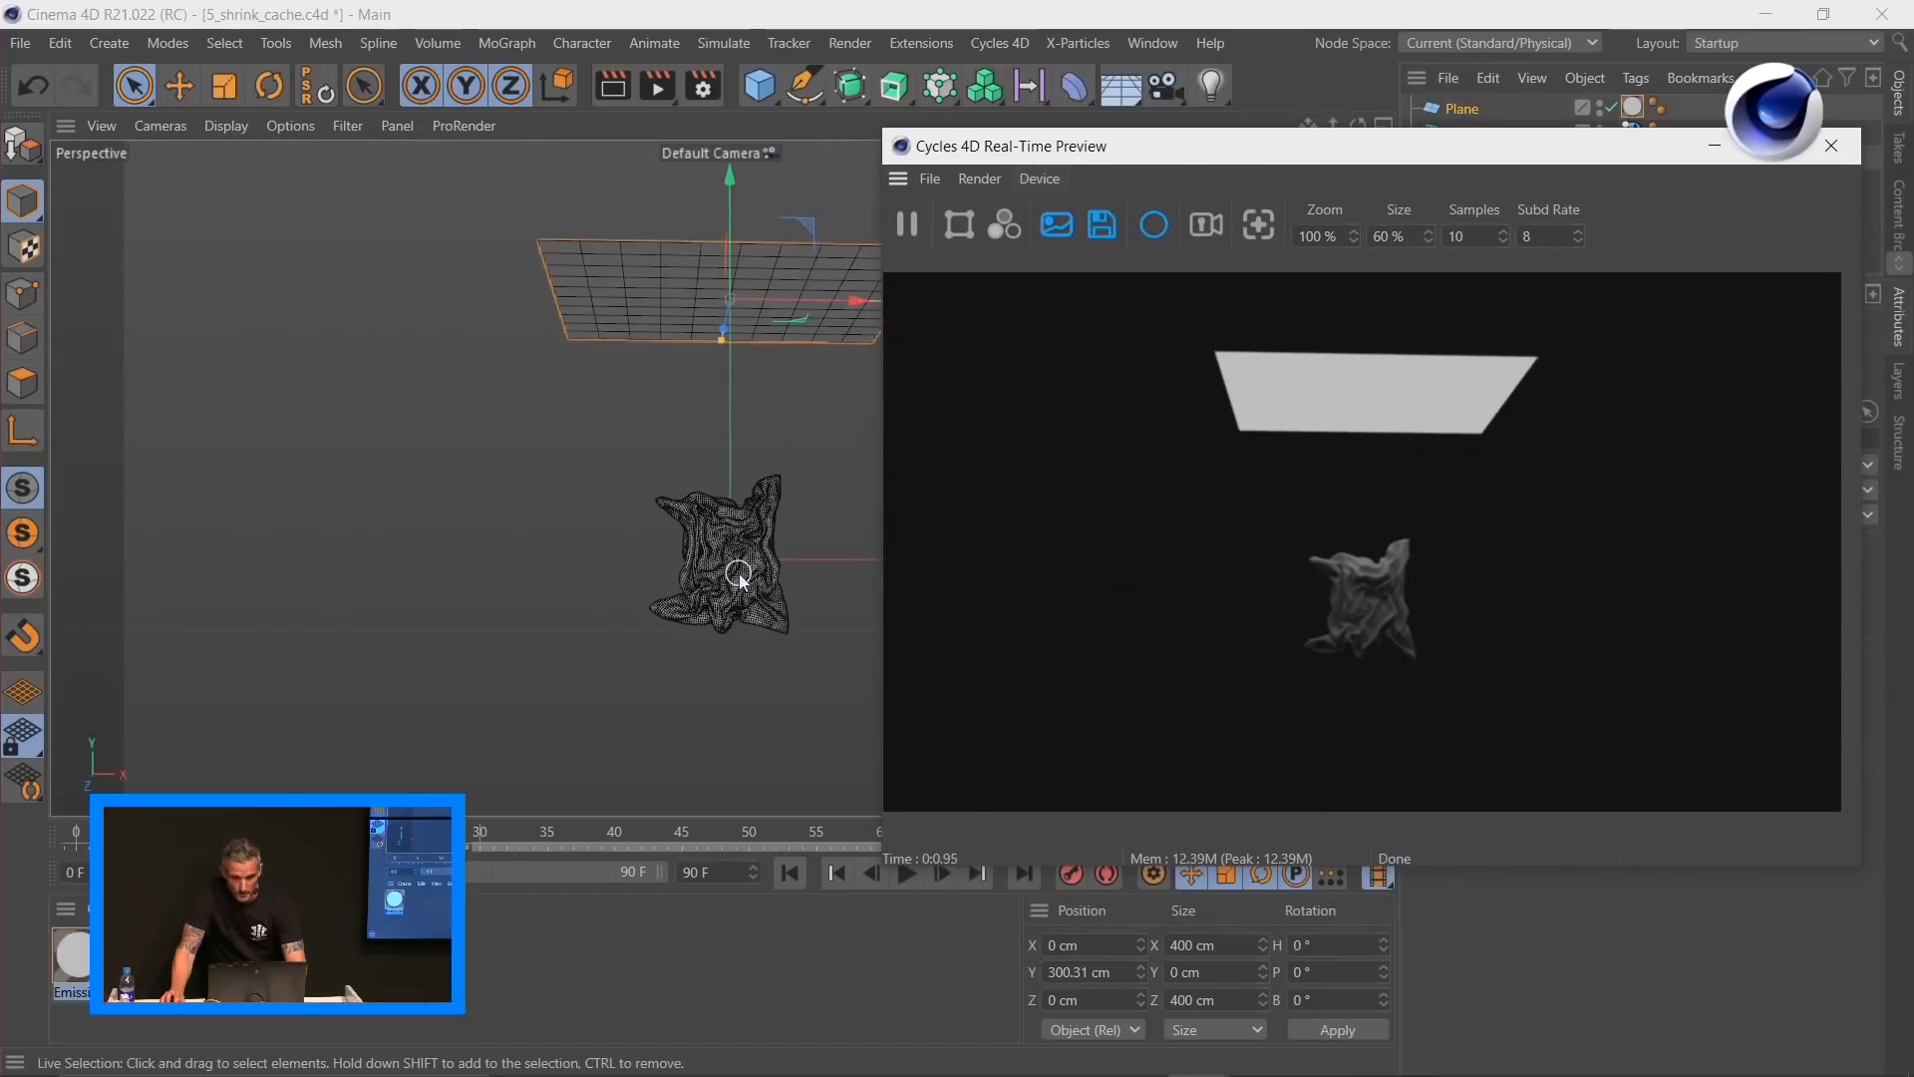
{"action": "scroll", "coordinate": [911, 538], "scroll_direction": "up", "scroll_amount": 8}
{"action": "scroll", "coordinate": [808, 563], "scroll_direction": "up", "scroll_amount": 3}
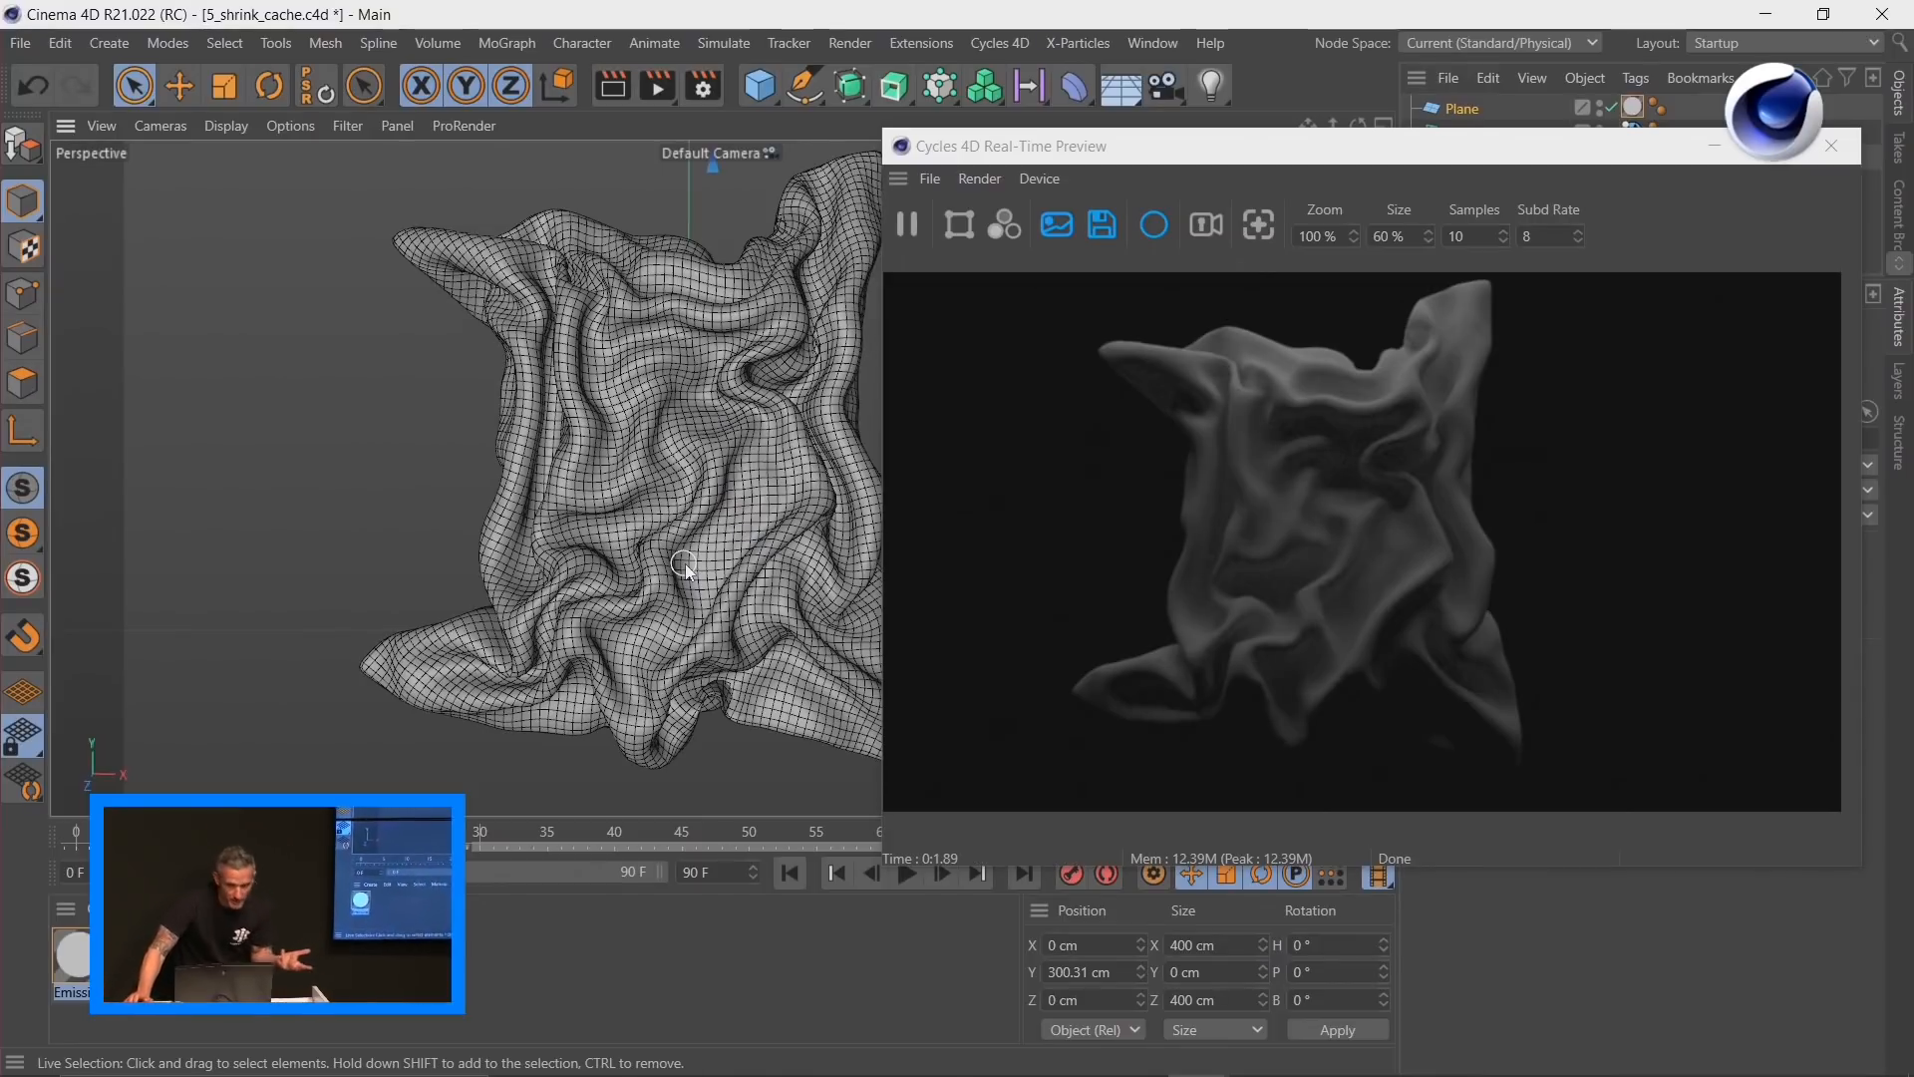
Step: Play the animation from frame 0 with the real-time preview running and stop on the wrapped cloth
{"action": "left_click", "coordinate": [798, 880]}
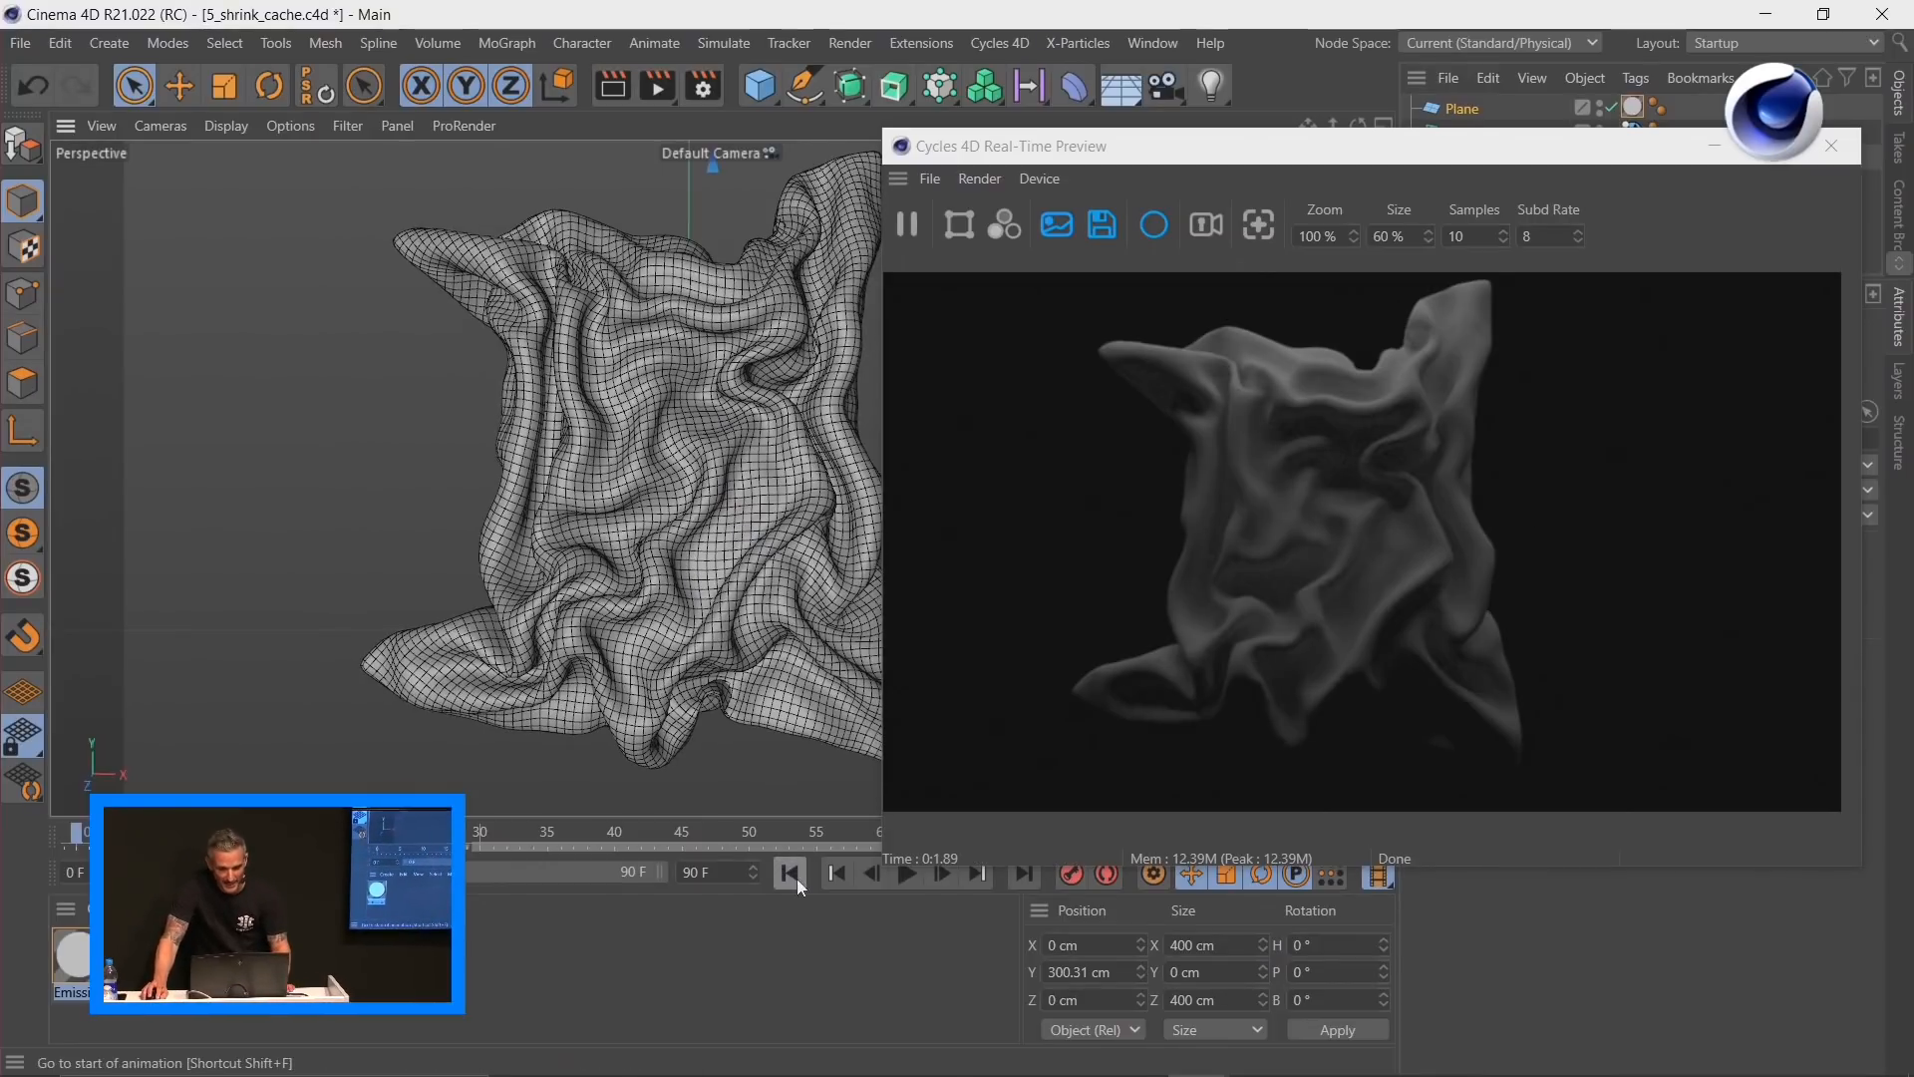
{"action": "left_click", "coordinate": [906, 877]}
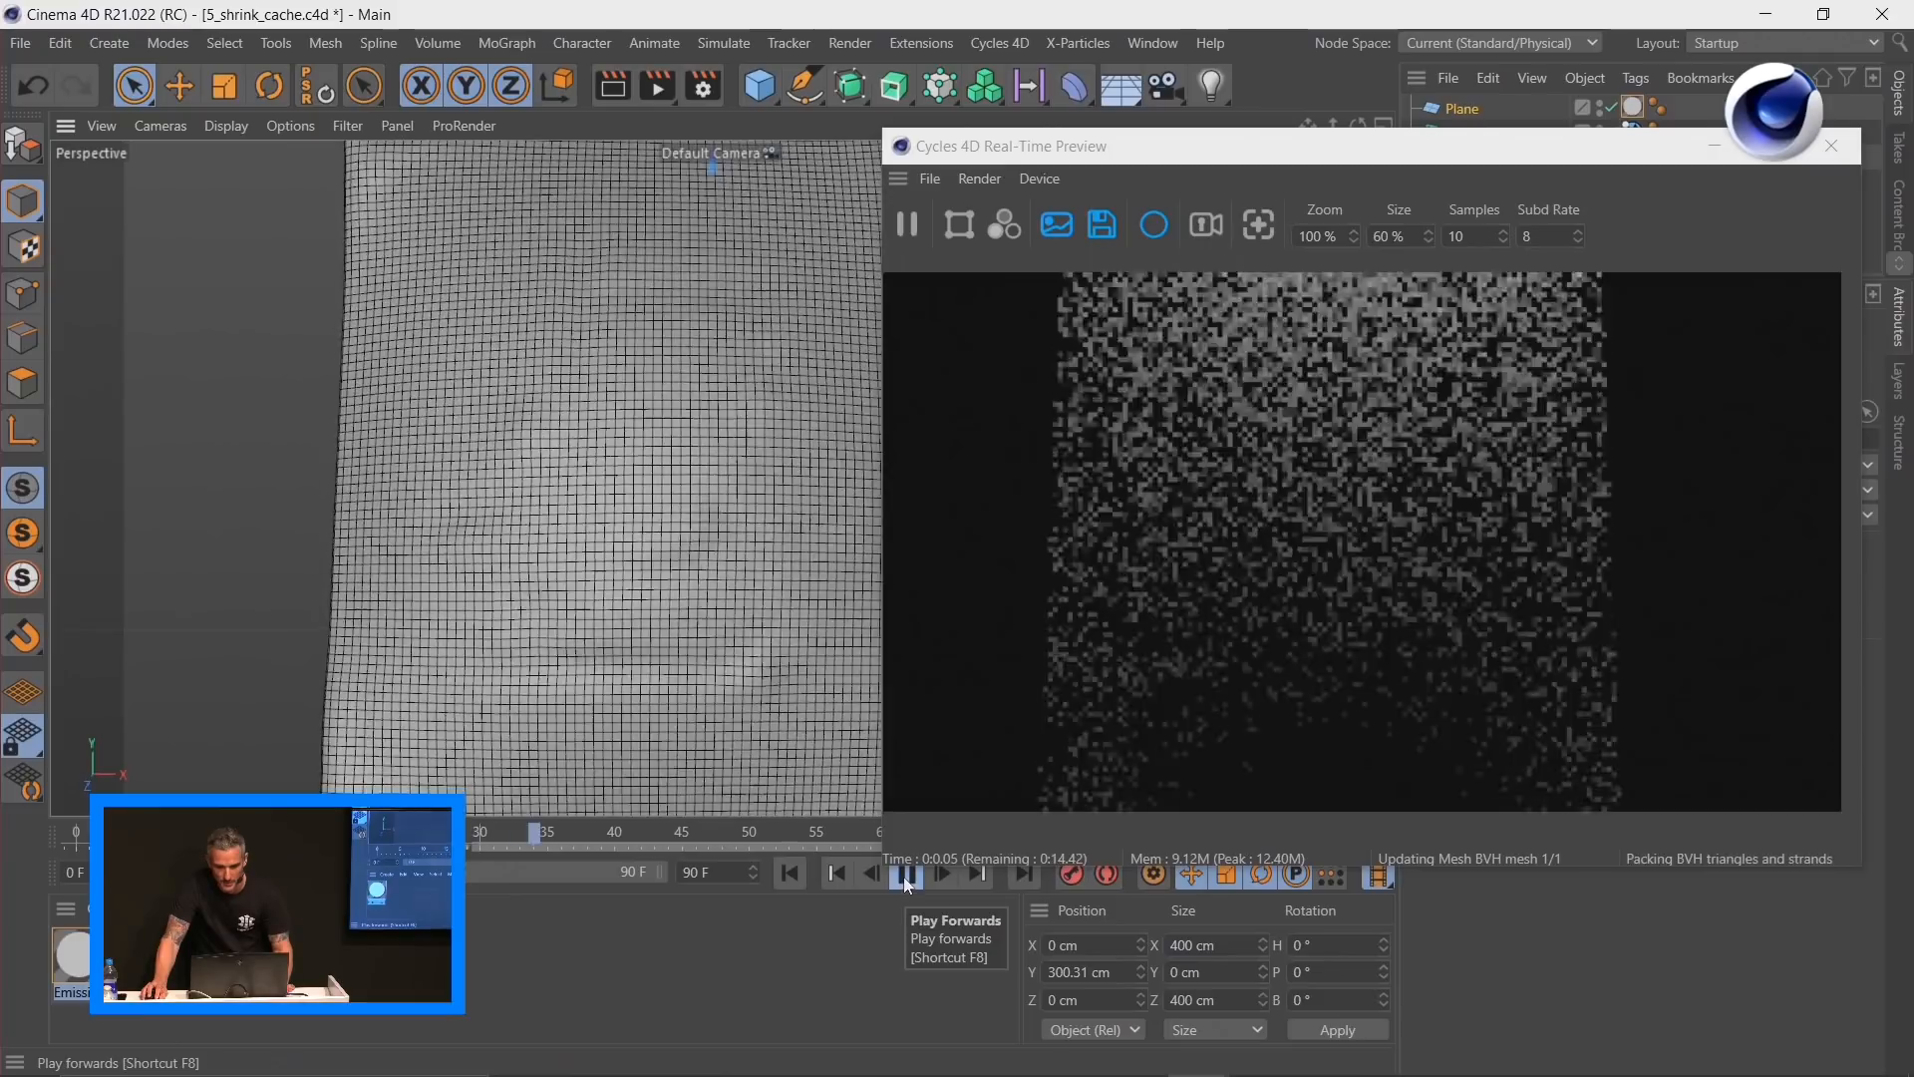
{"action": "left_click", "coordinate": [906, 876]}
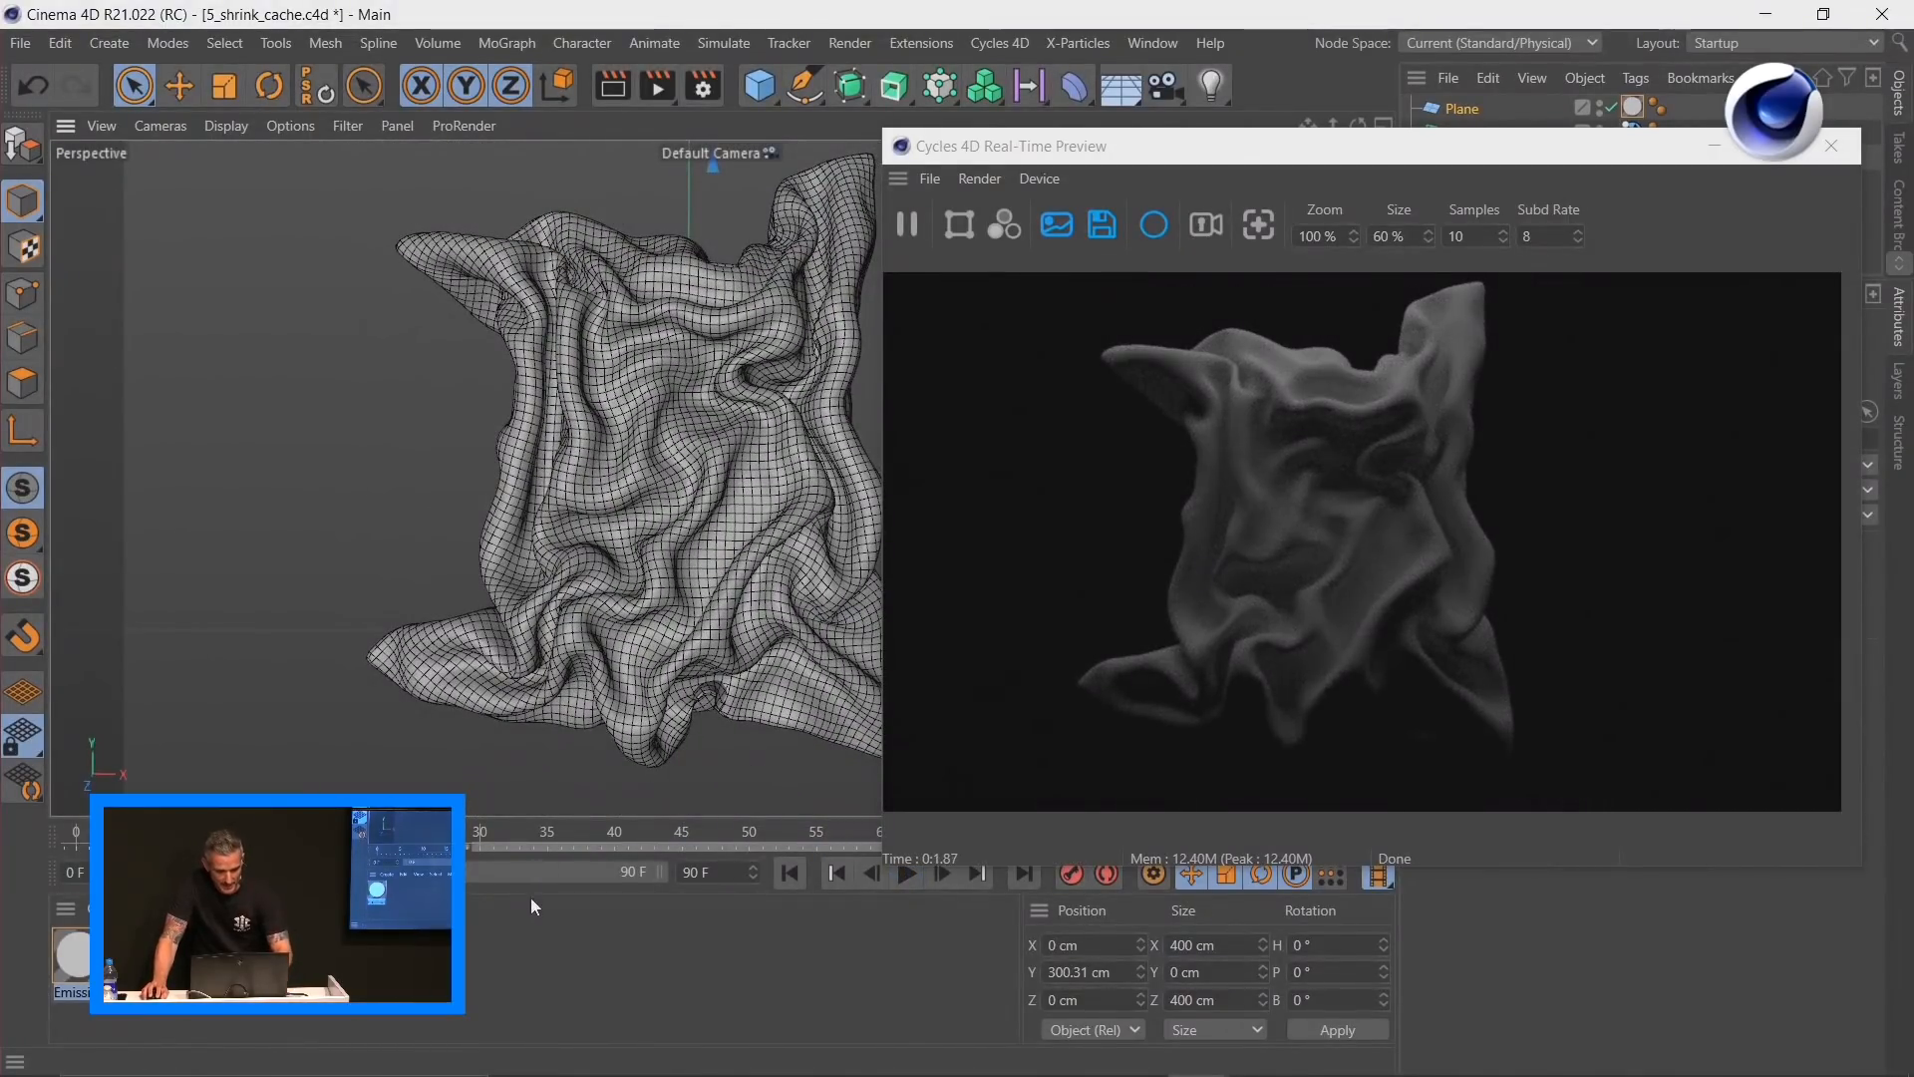
Step: Set the Emission material's strength to about 8.96 in the Node Editor and close the editor
{"action": "double_click", "coordinate": [79, 959]}
{"action": "left_click_drag", "start_coordinate": [682, 209], "coordinate": [442, 158]}
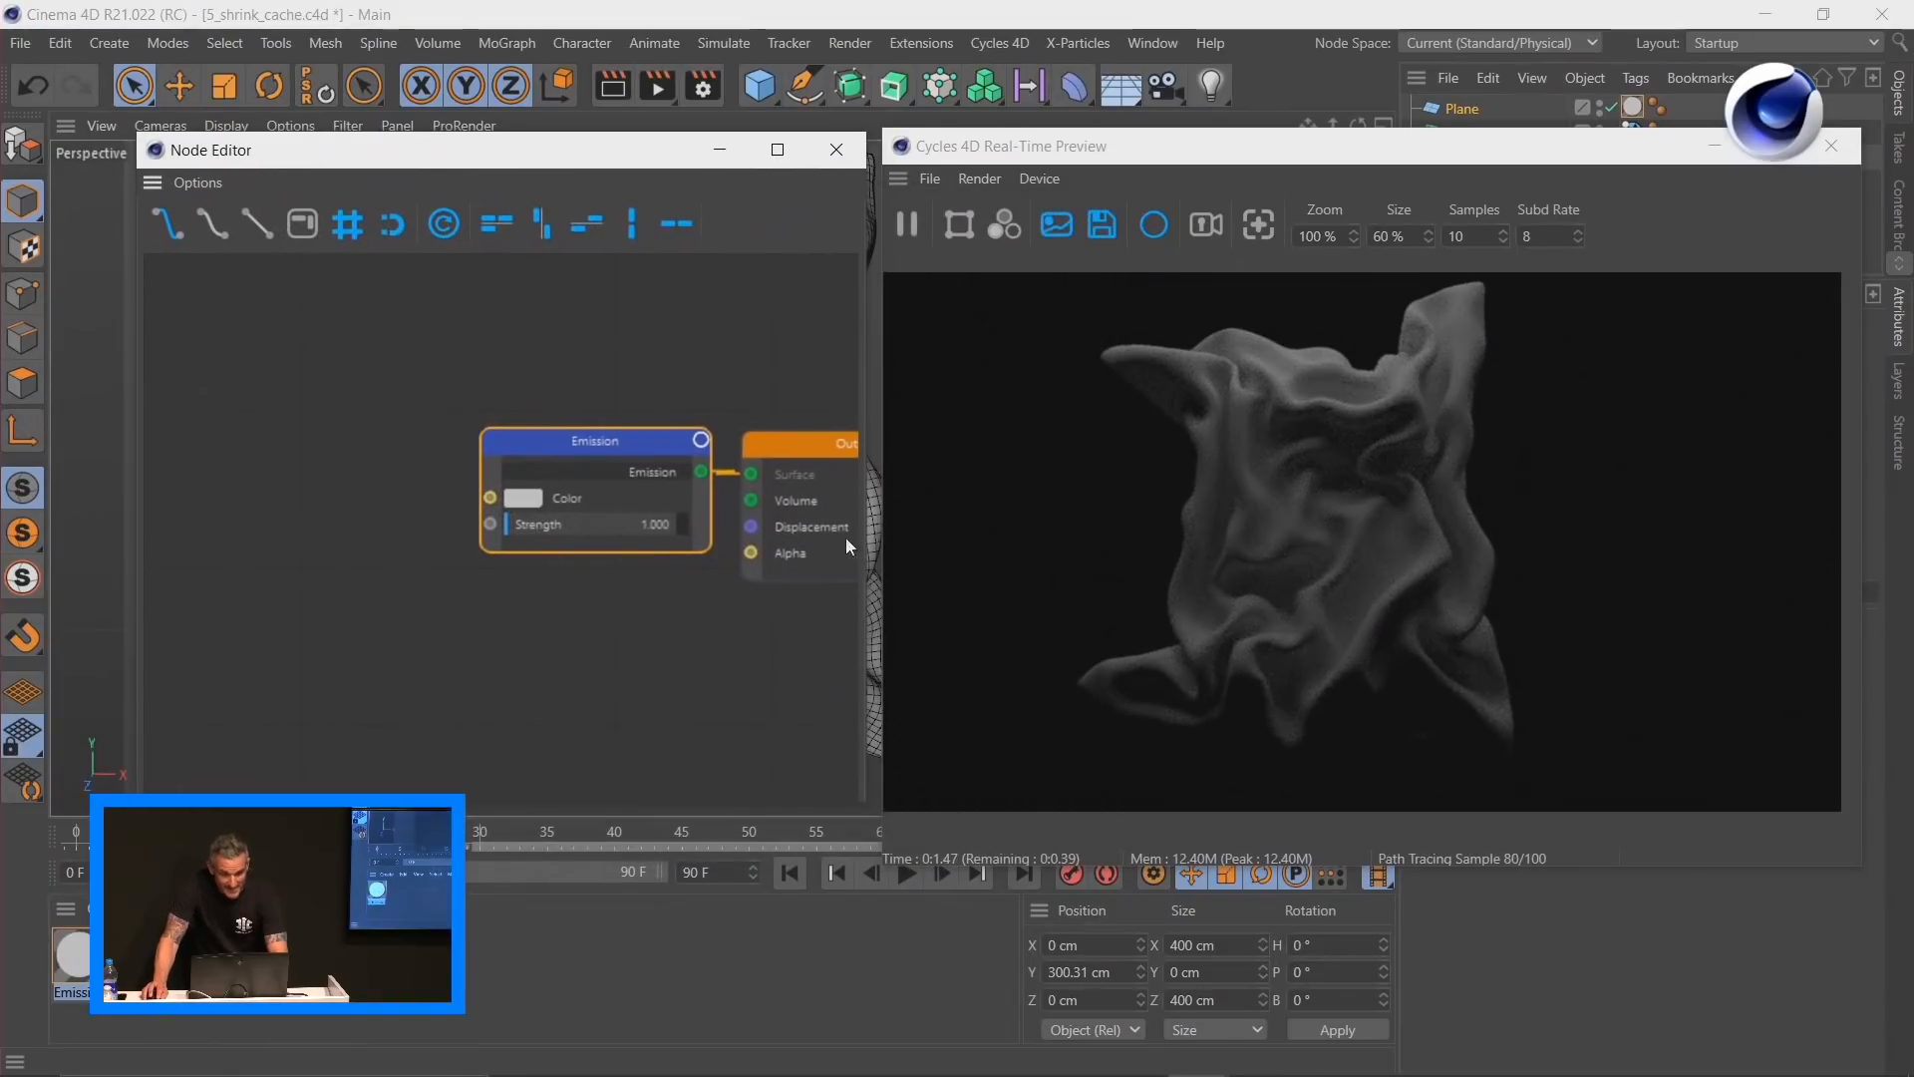
{"action": "middle_click_drag", "start_coordinate": [732, 626], "coordinate": [497, 568]}
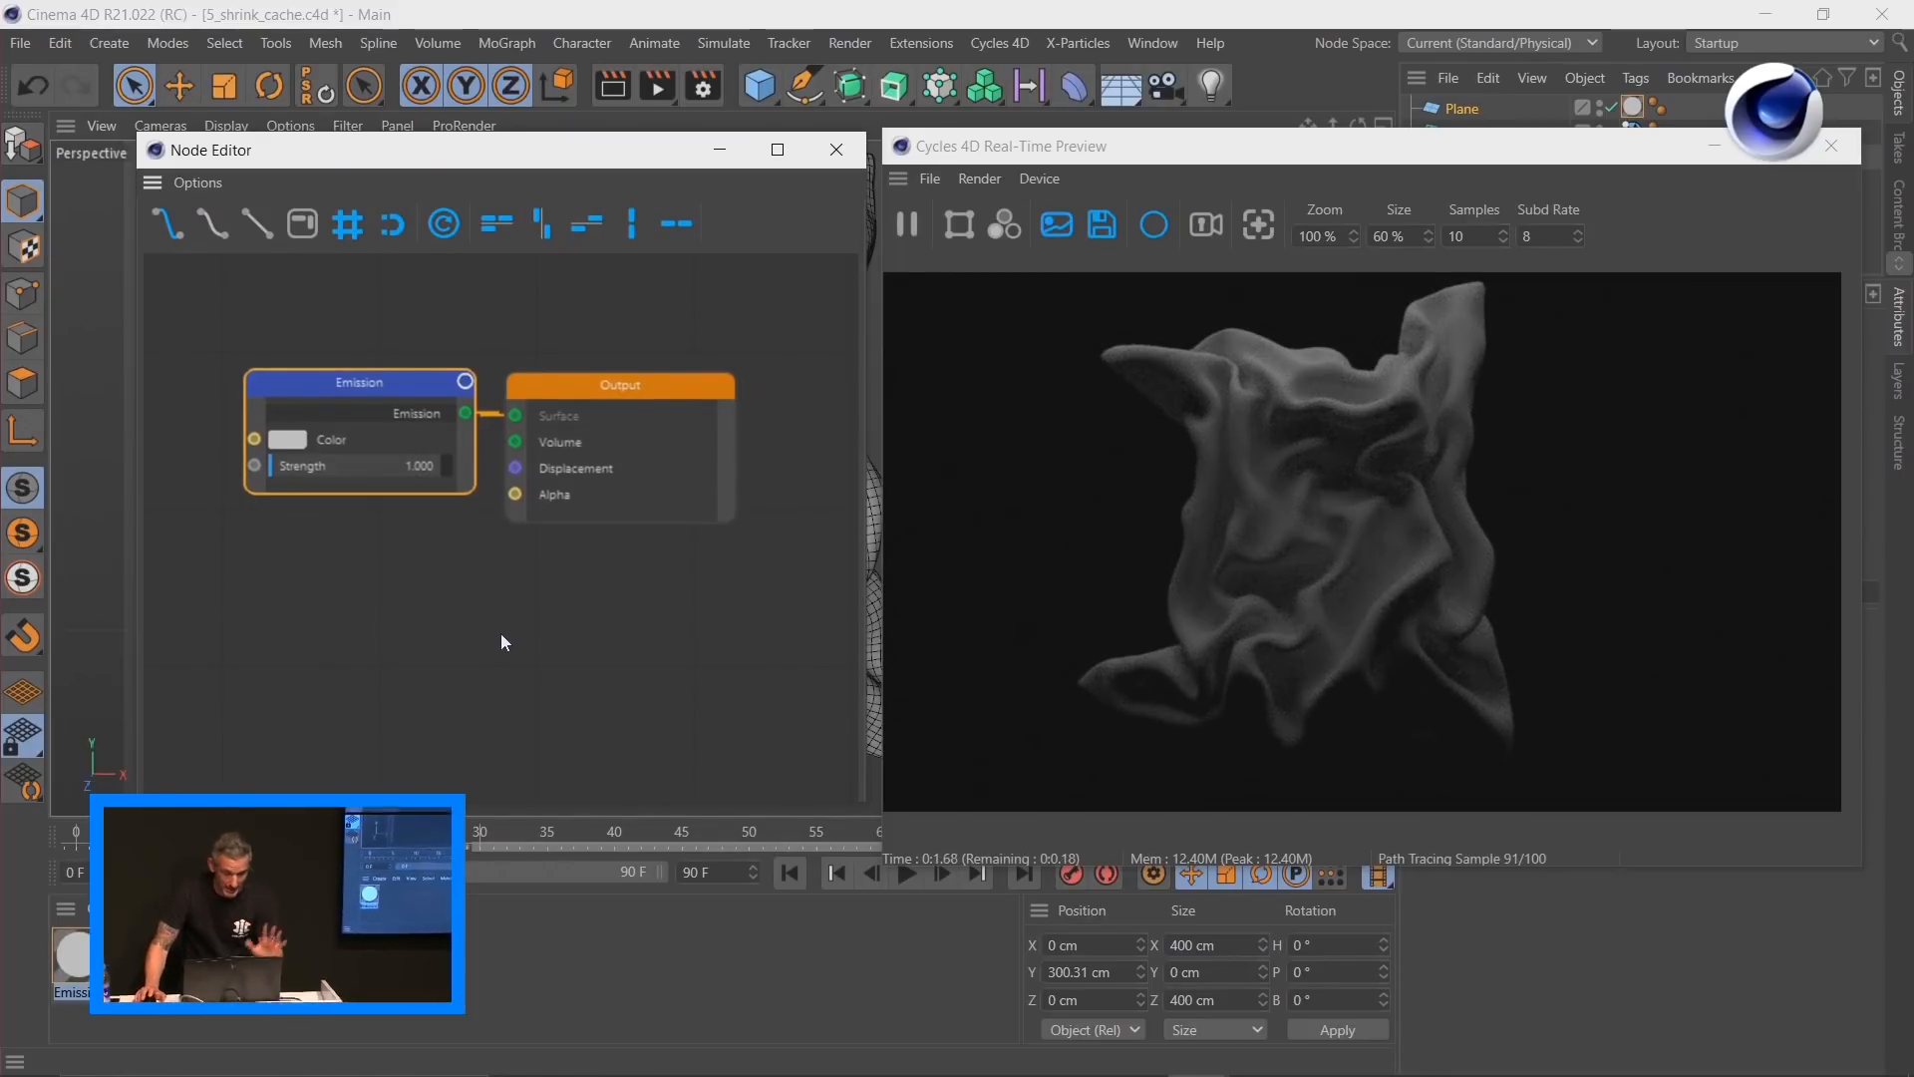
{"action": "left_click_drag", "start_coordinate": [374, 389], "coordinate": [352, 373]}
{"action": "left_click", "coordinate": [263, 450]}
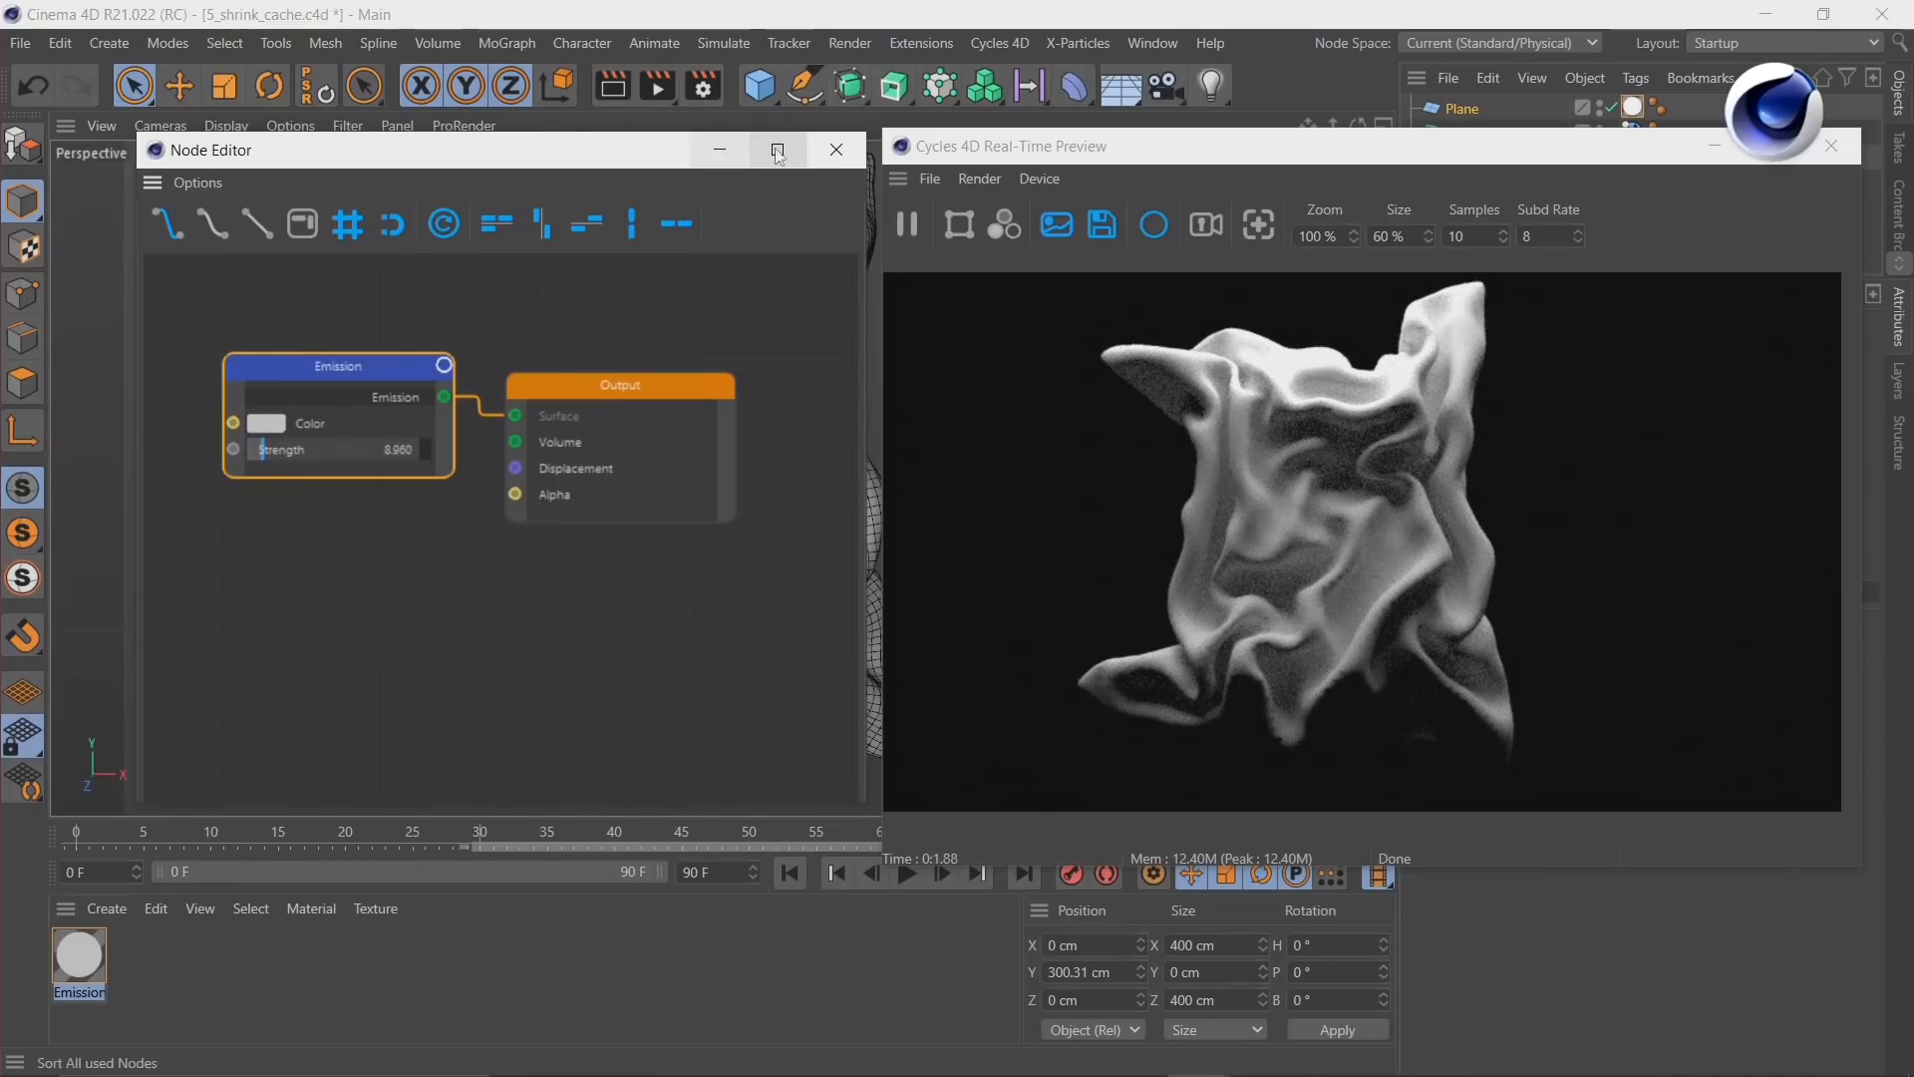
{"action": "left_click", "coordinate": [836, 150]}
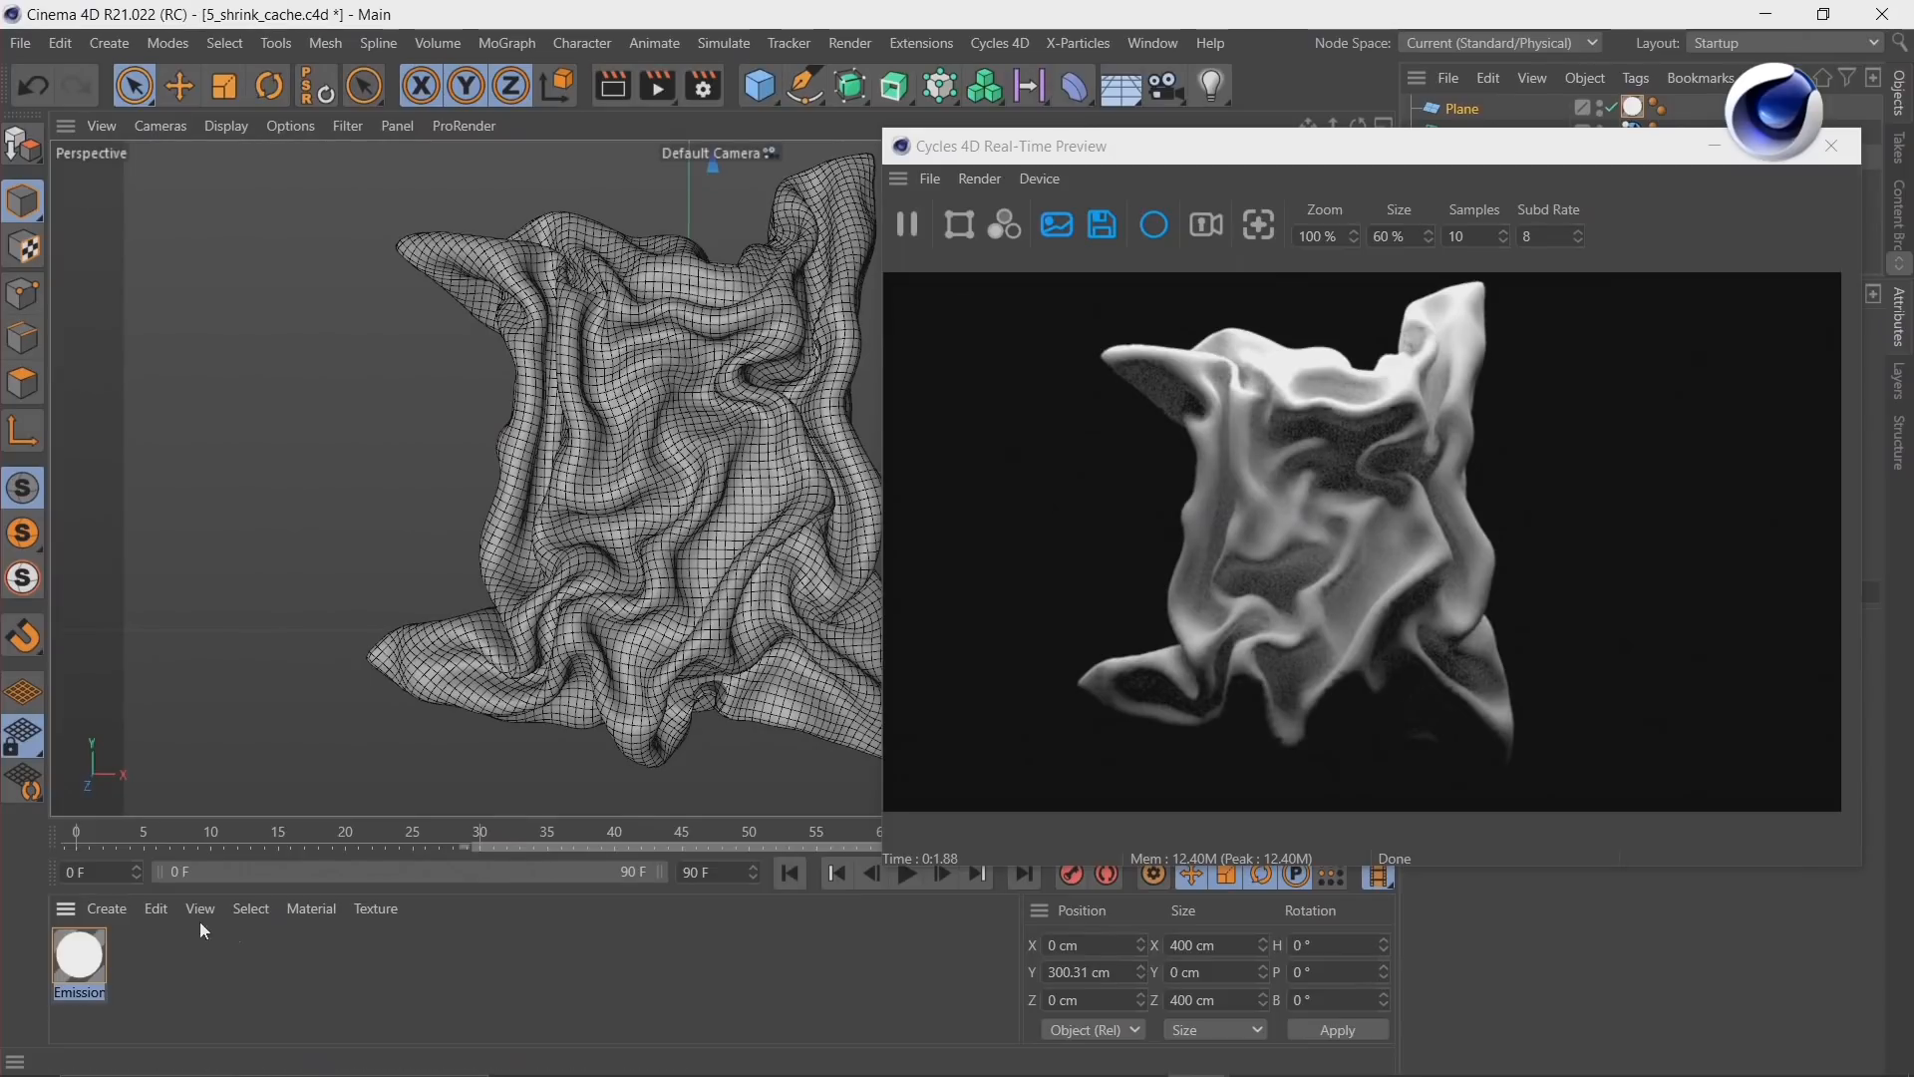
Step: Create a Cycles 4D Glass Dispersion material from the extended surfaces and apply it to the cloth
{"action": "left_click", "coordinate": [105, 908]}
{"action": "mouse_move", "coordinate": [299, 684]}
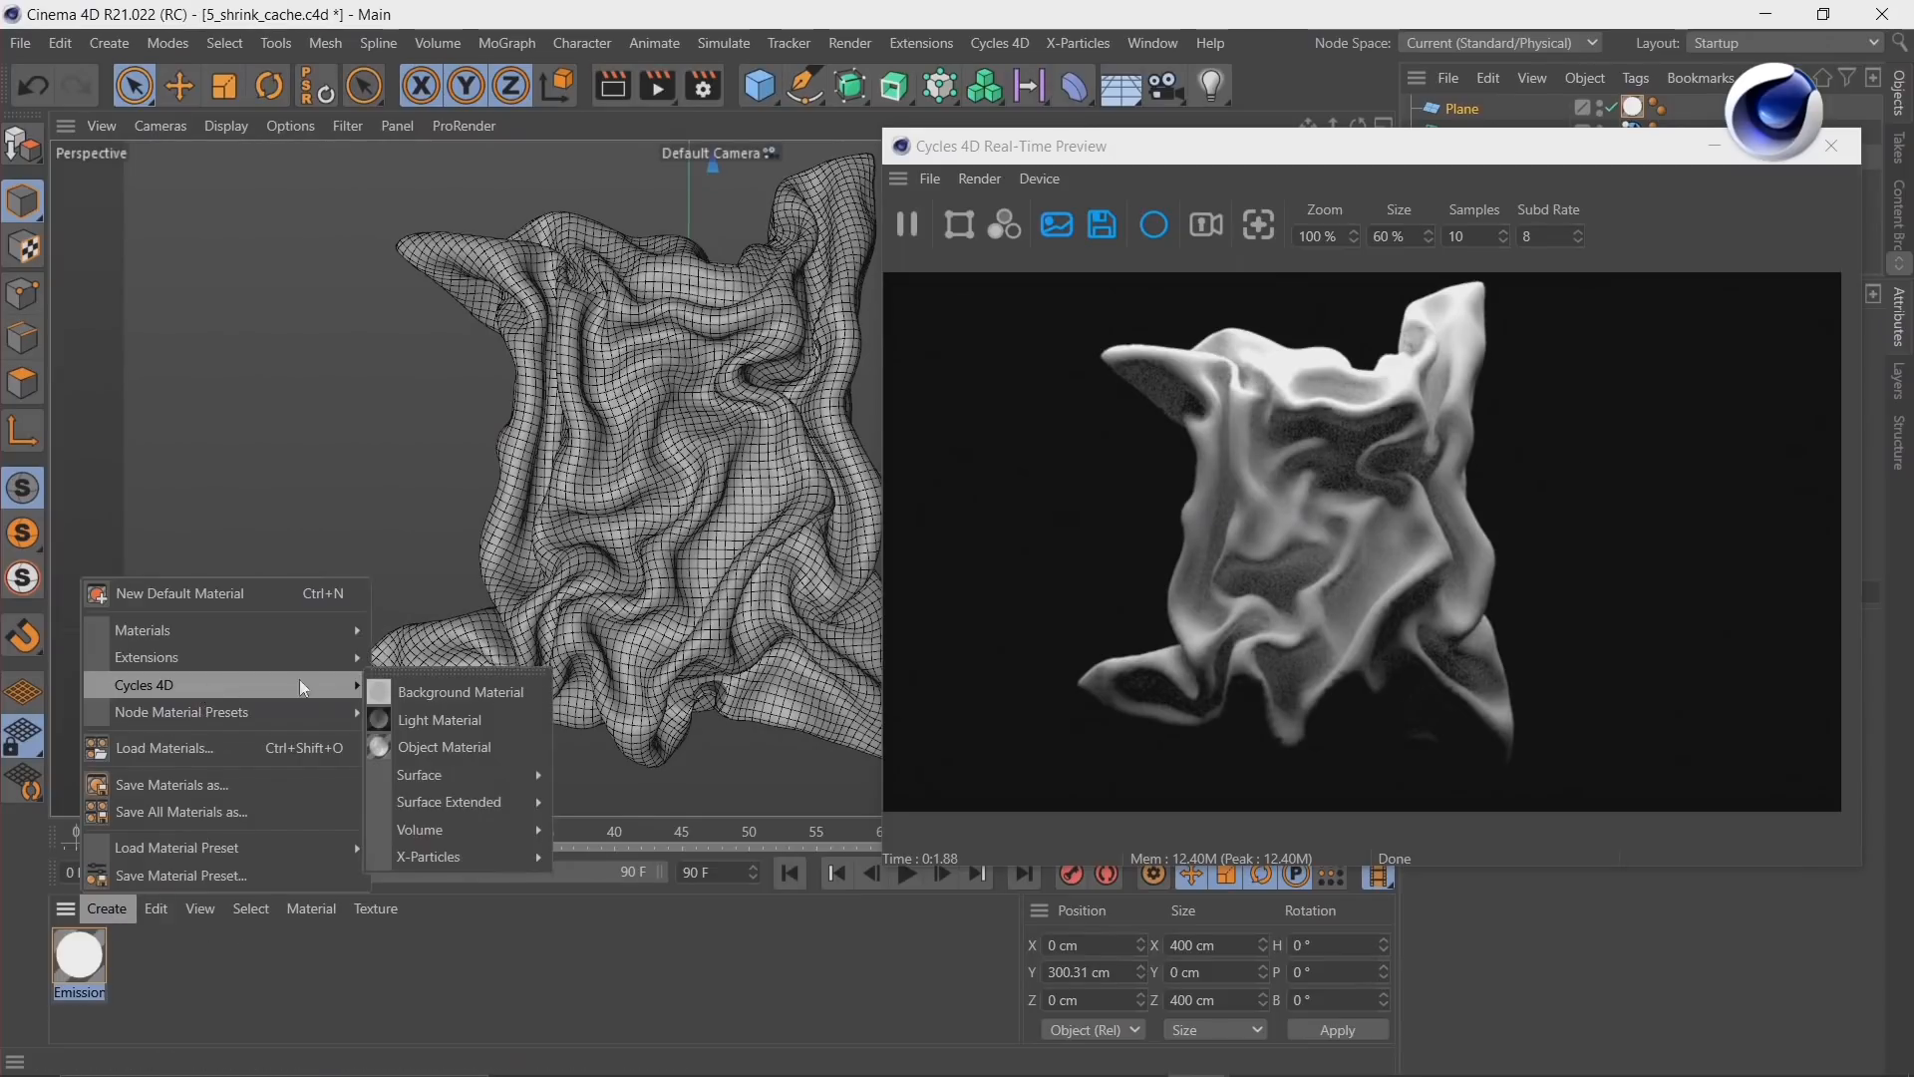
{"action": "mouse_move", "coordinate": [462, 807]}
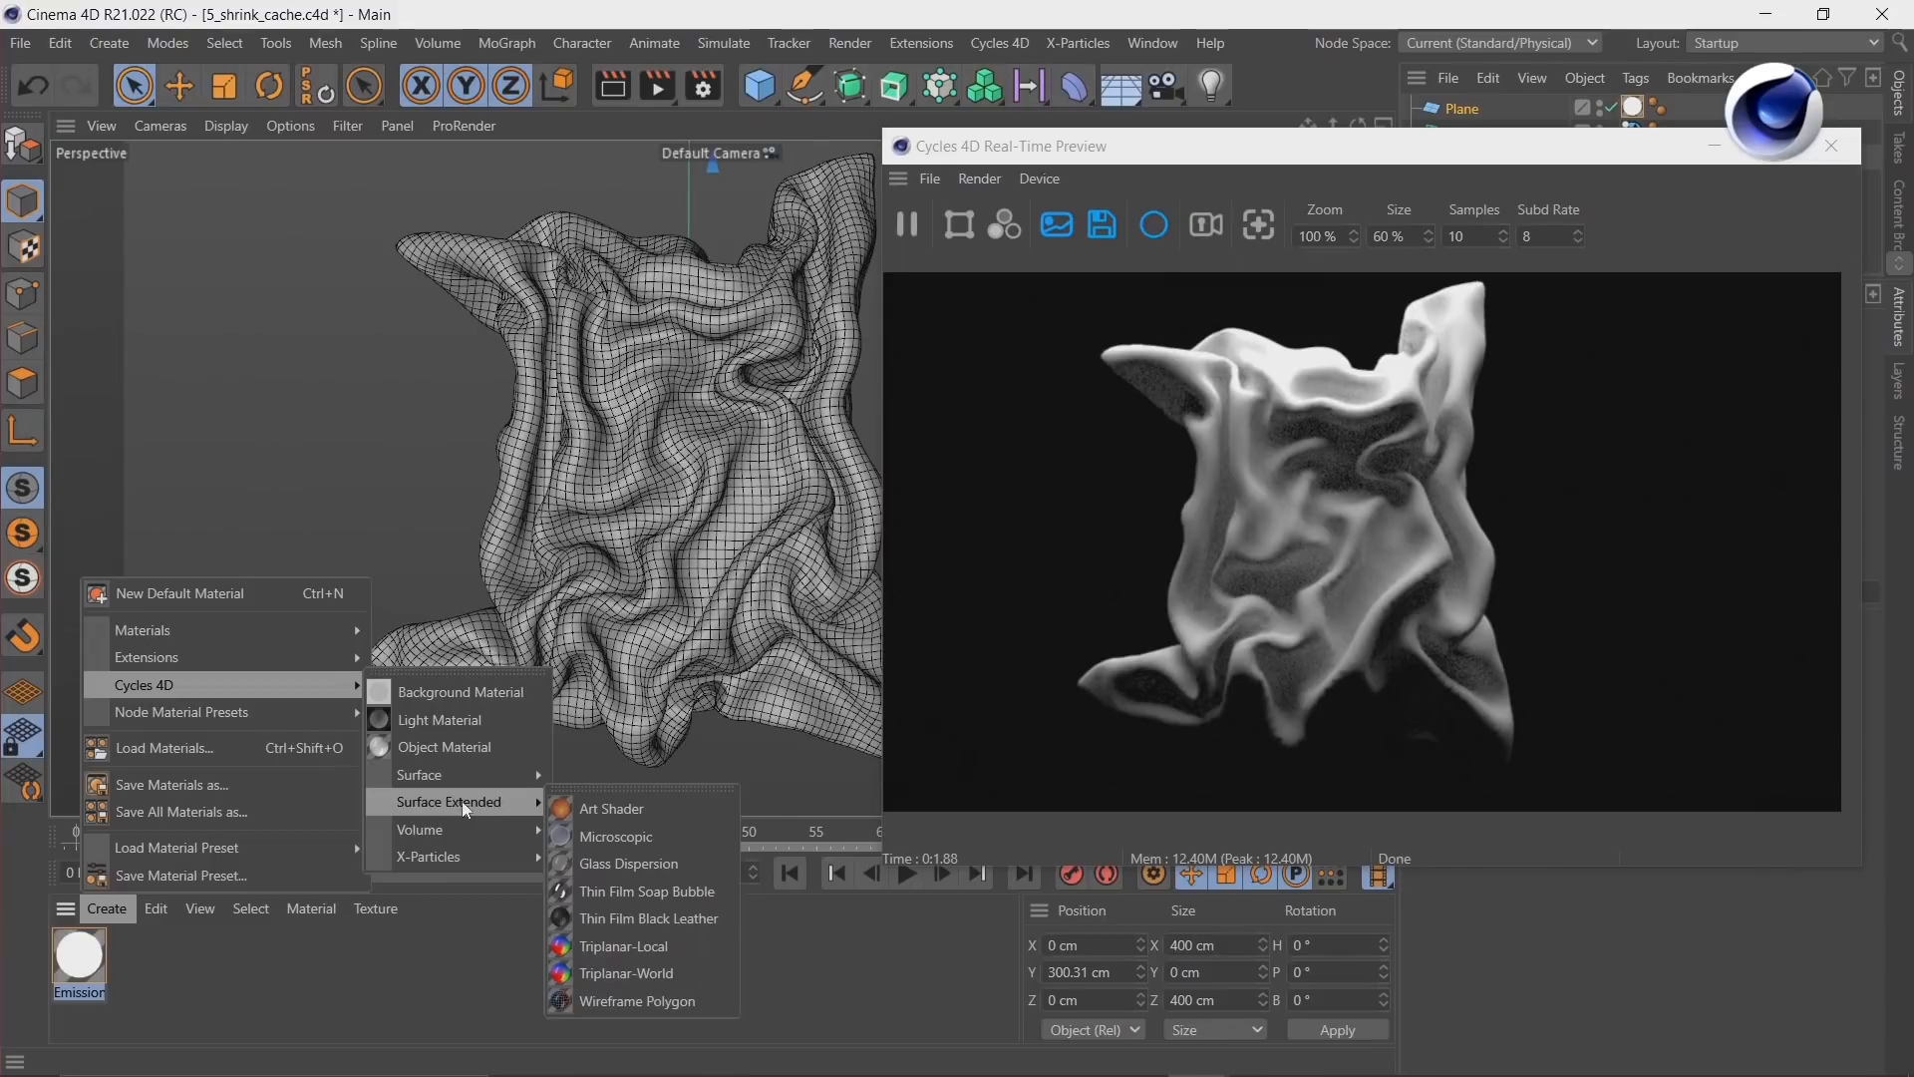
{"action": "left_click", "coordinate": [610, 872]}
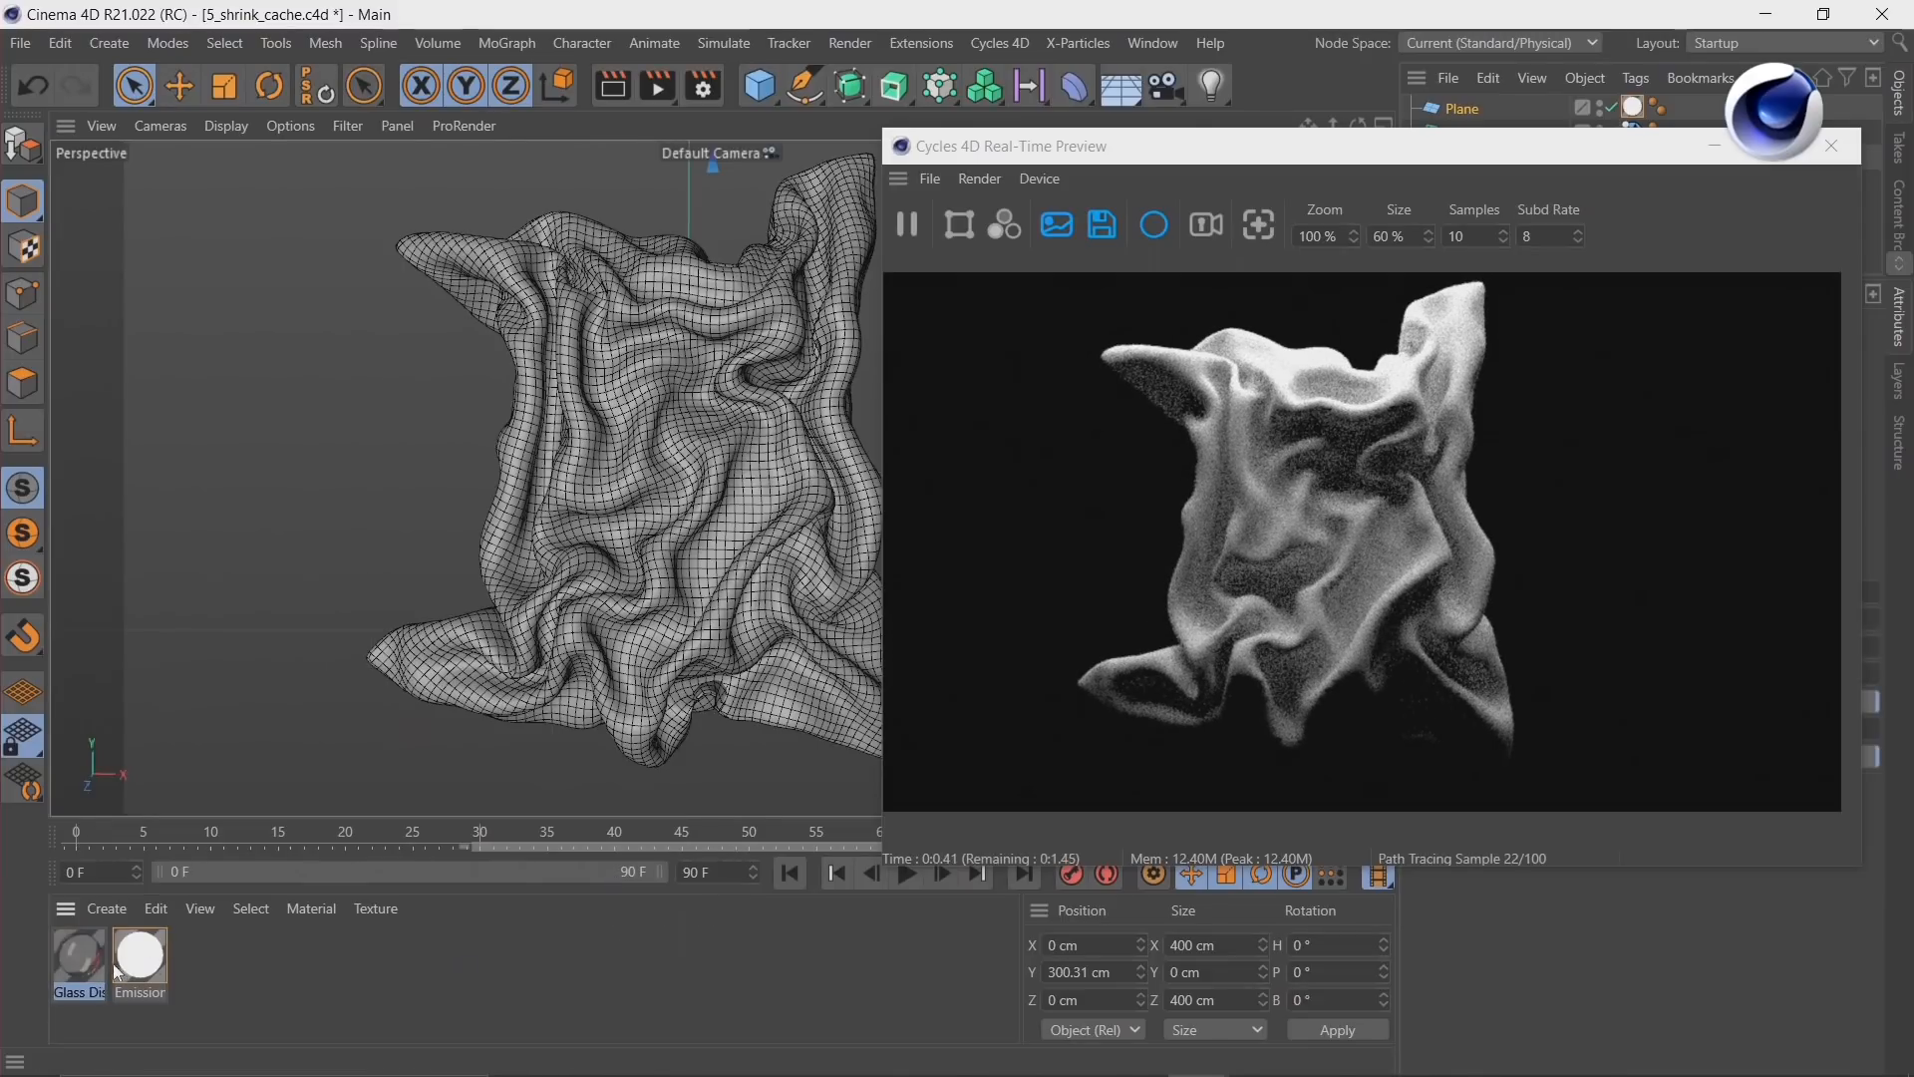
{"action": "left_click_drag", "start_coordinate": [173, 905], "coordinate": [546, 650]}
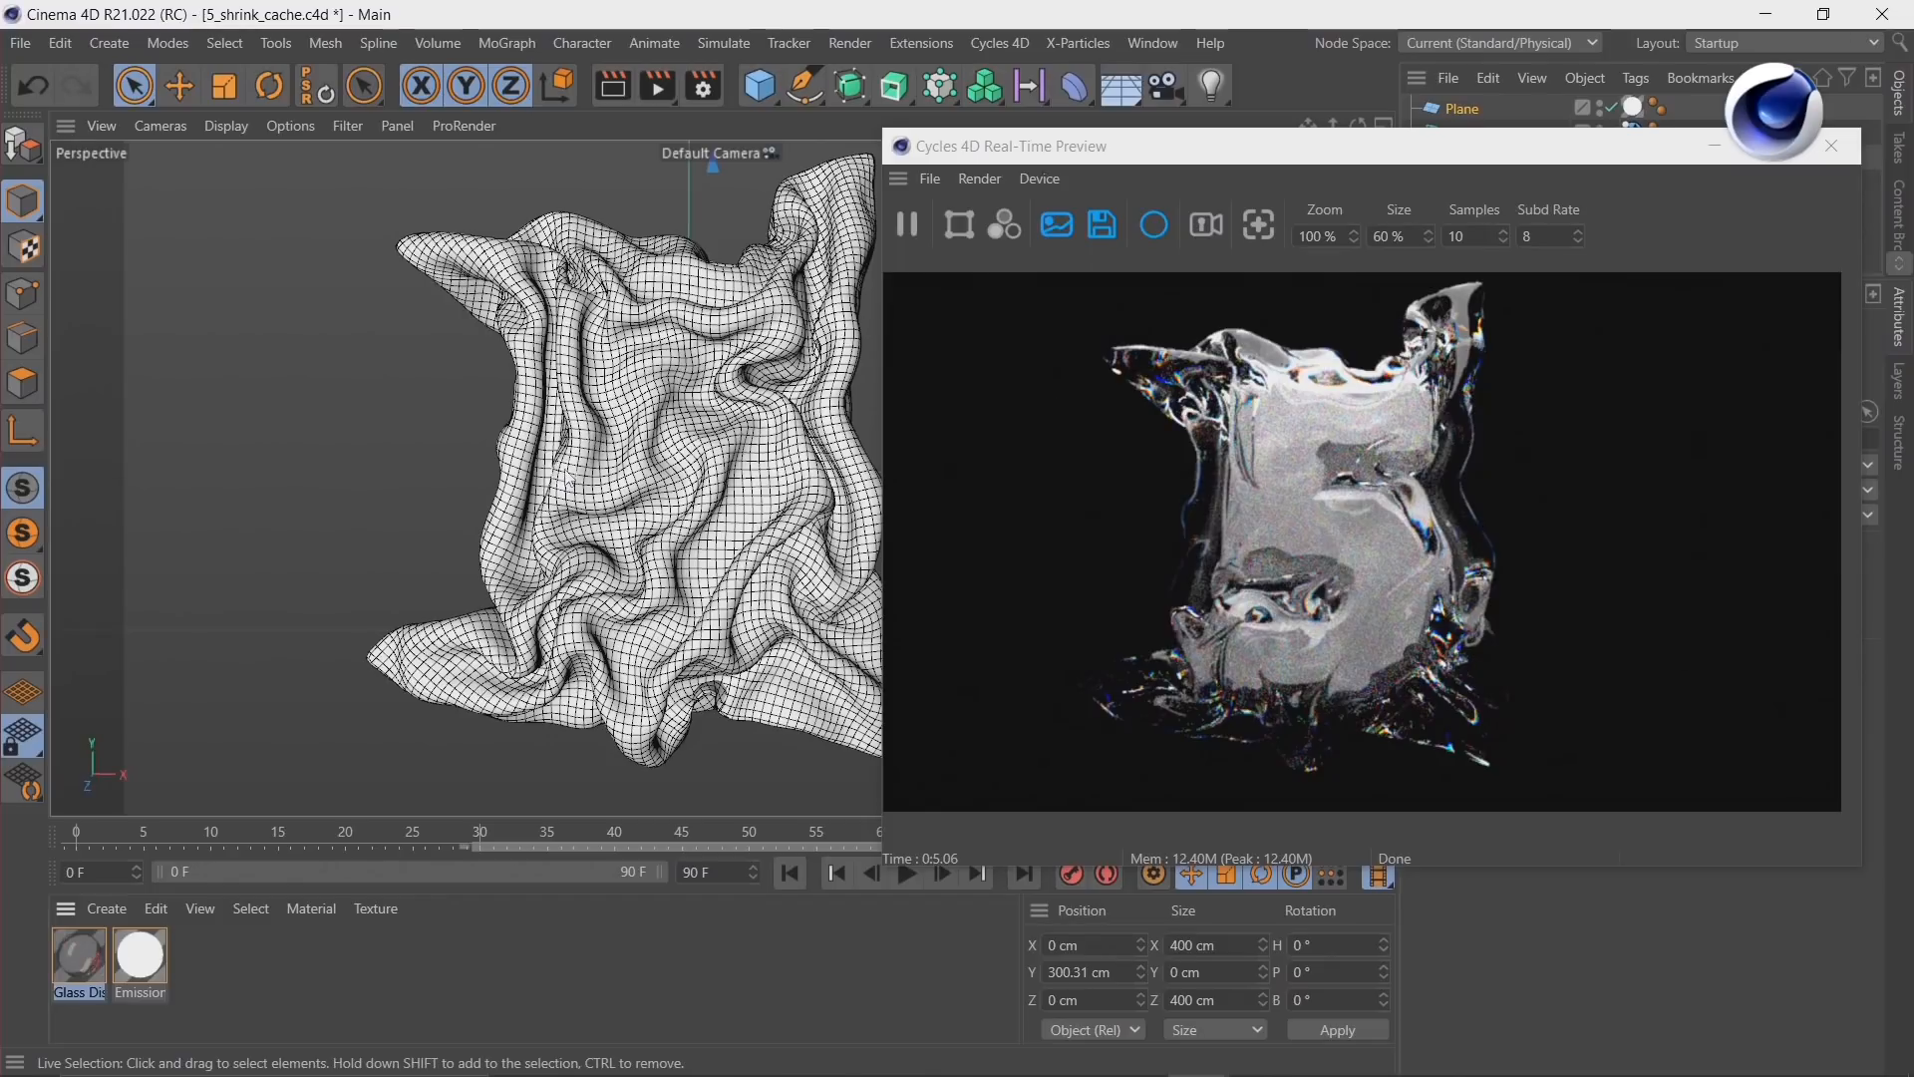
Step: Examine the nodes grouped inside the material's Glass BSDF (Dispersion) node in the Node Editor, and close the editor
{"action": "double_click", "coordinate": [80, 955]}
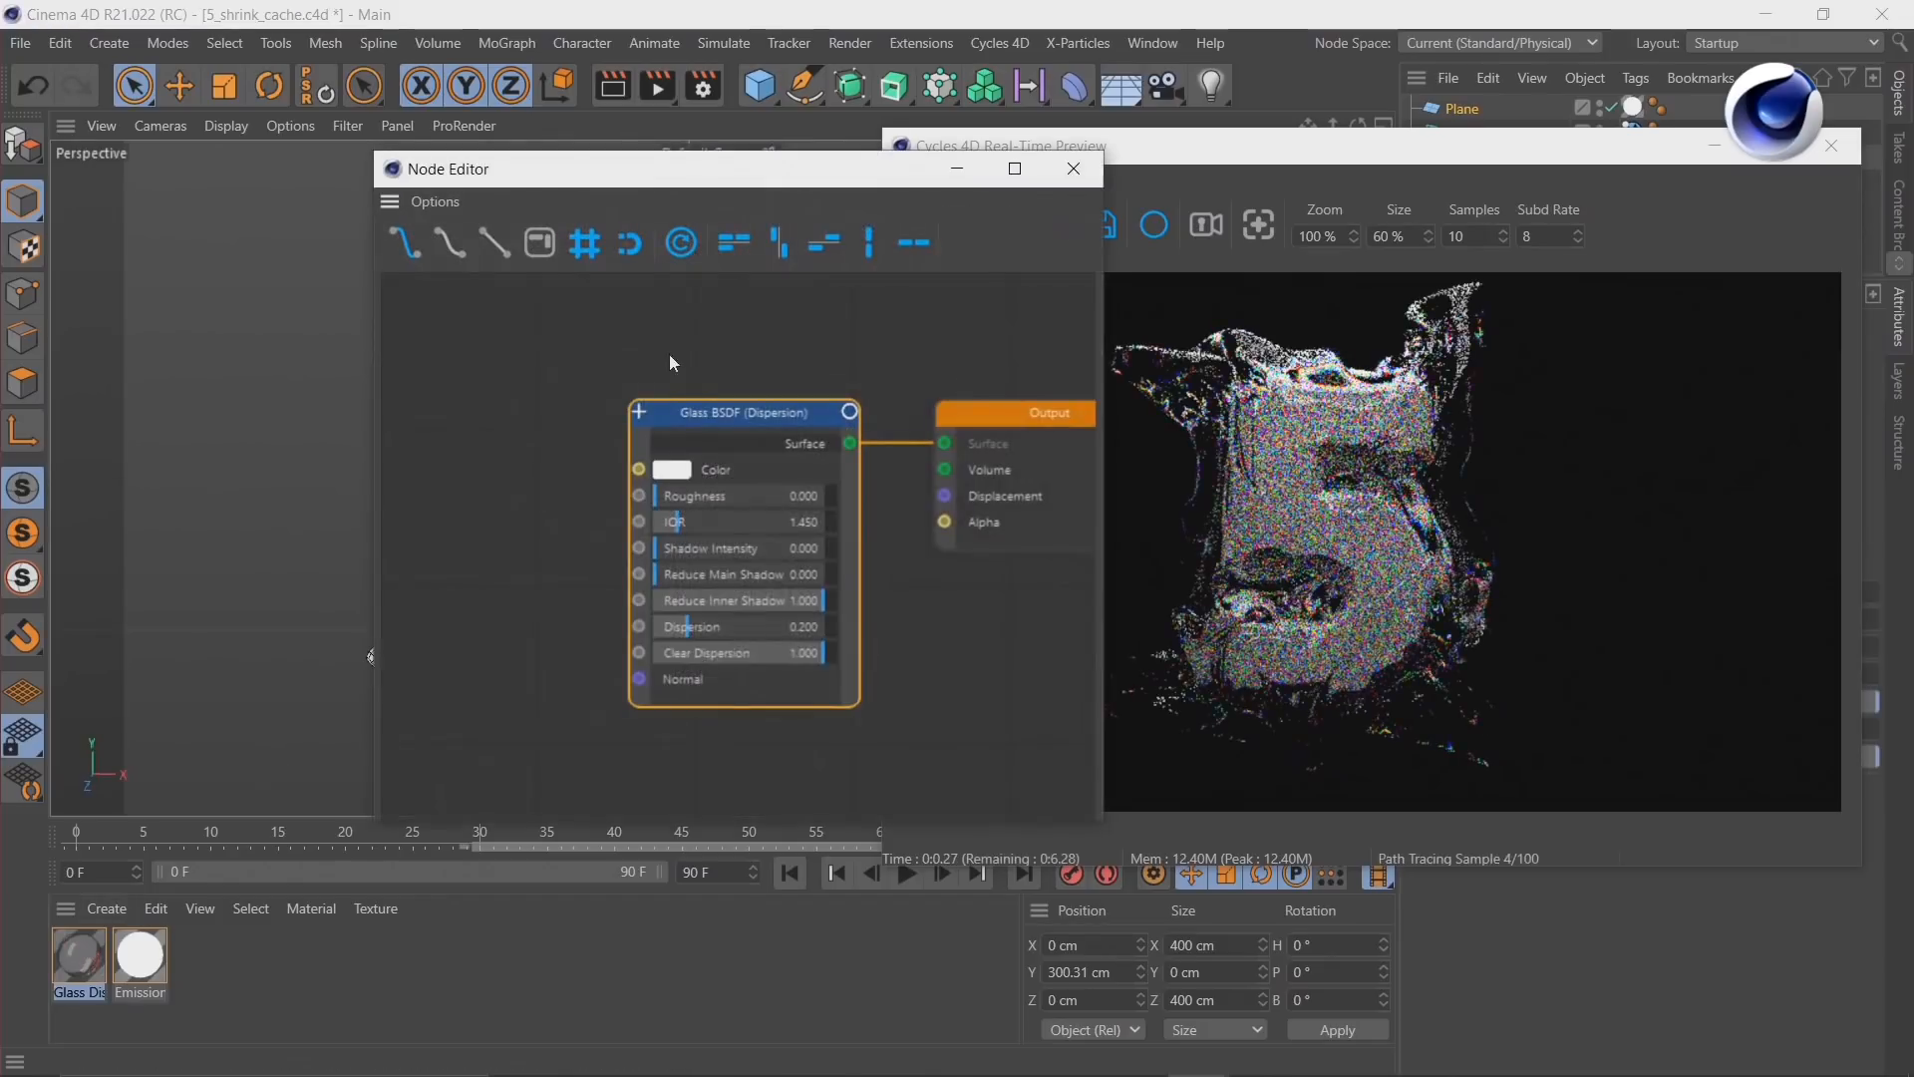
{"action": "left_click_drag", "start_coordinate": [714, 178], "coordinate": [396, 147]}
{"action": "left_click_drag", "start_coordinate": [439, 386], "coordinate": [350, 331]}
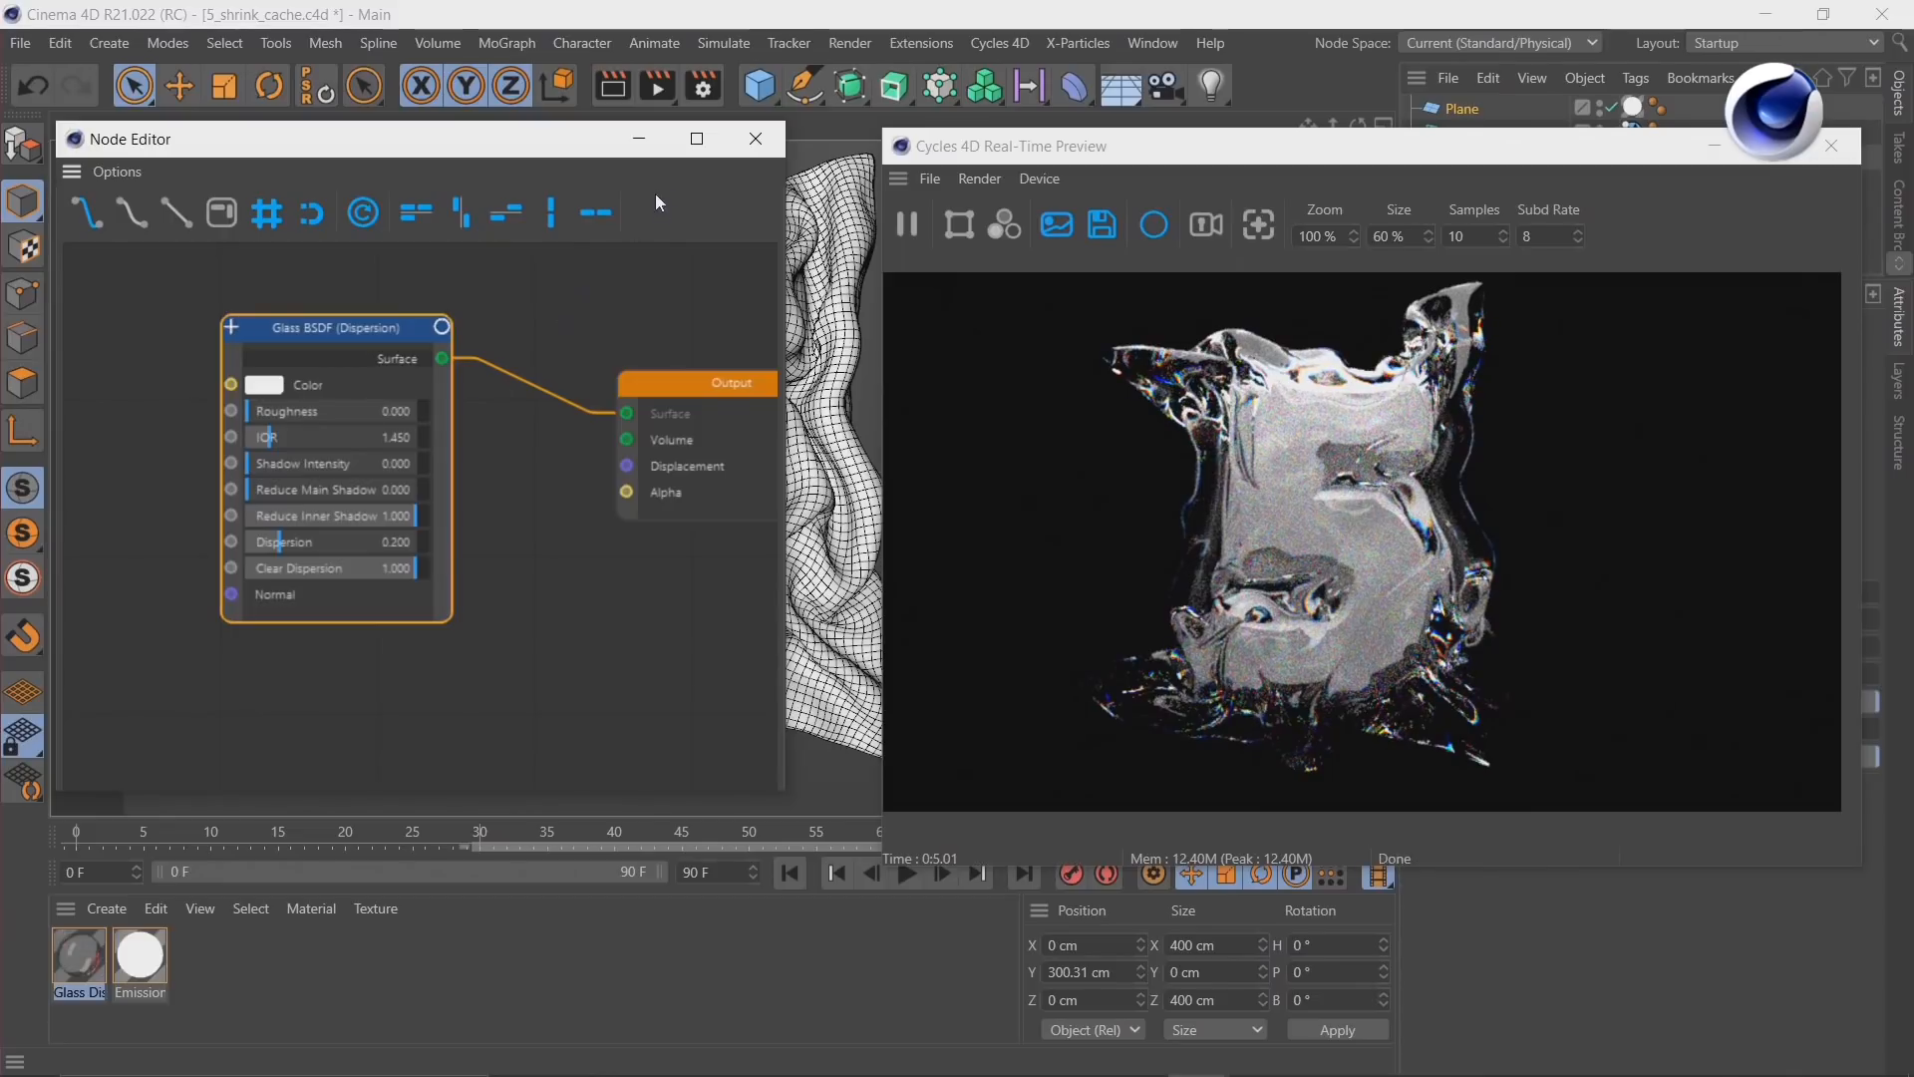
{"action": "left_click", "coordinate": [697, 139]}
{"action": "left_click", "coordinate": [175, 199]}
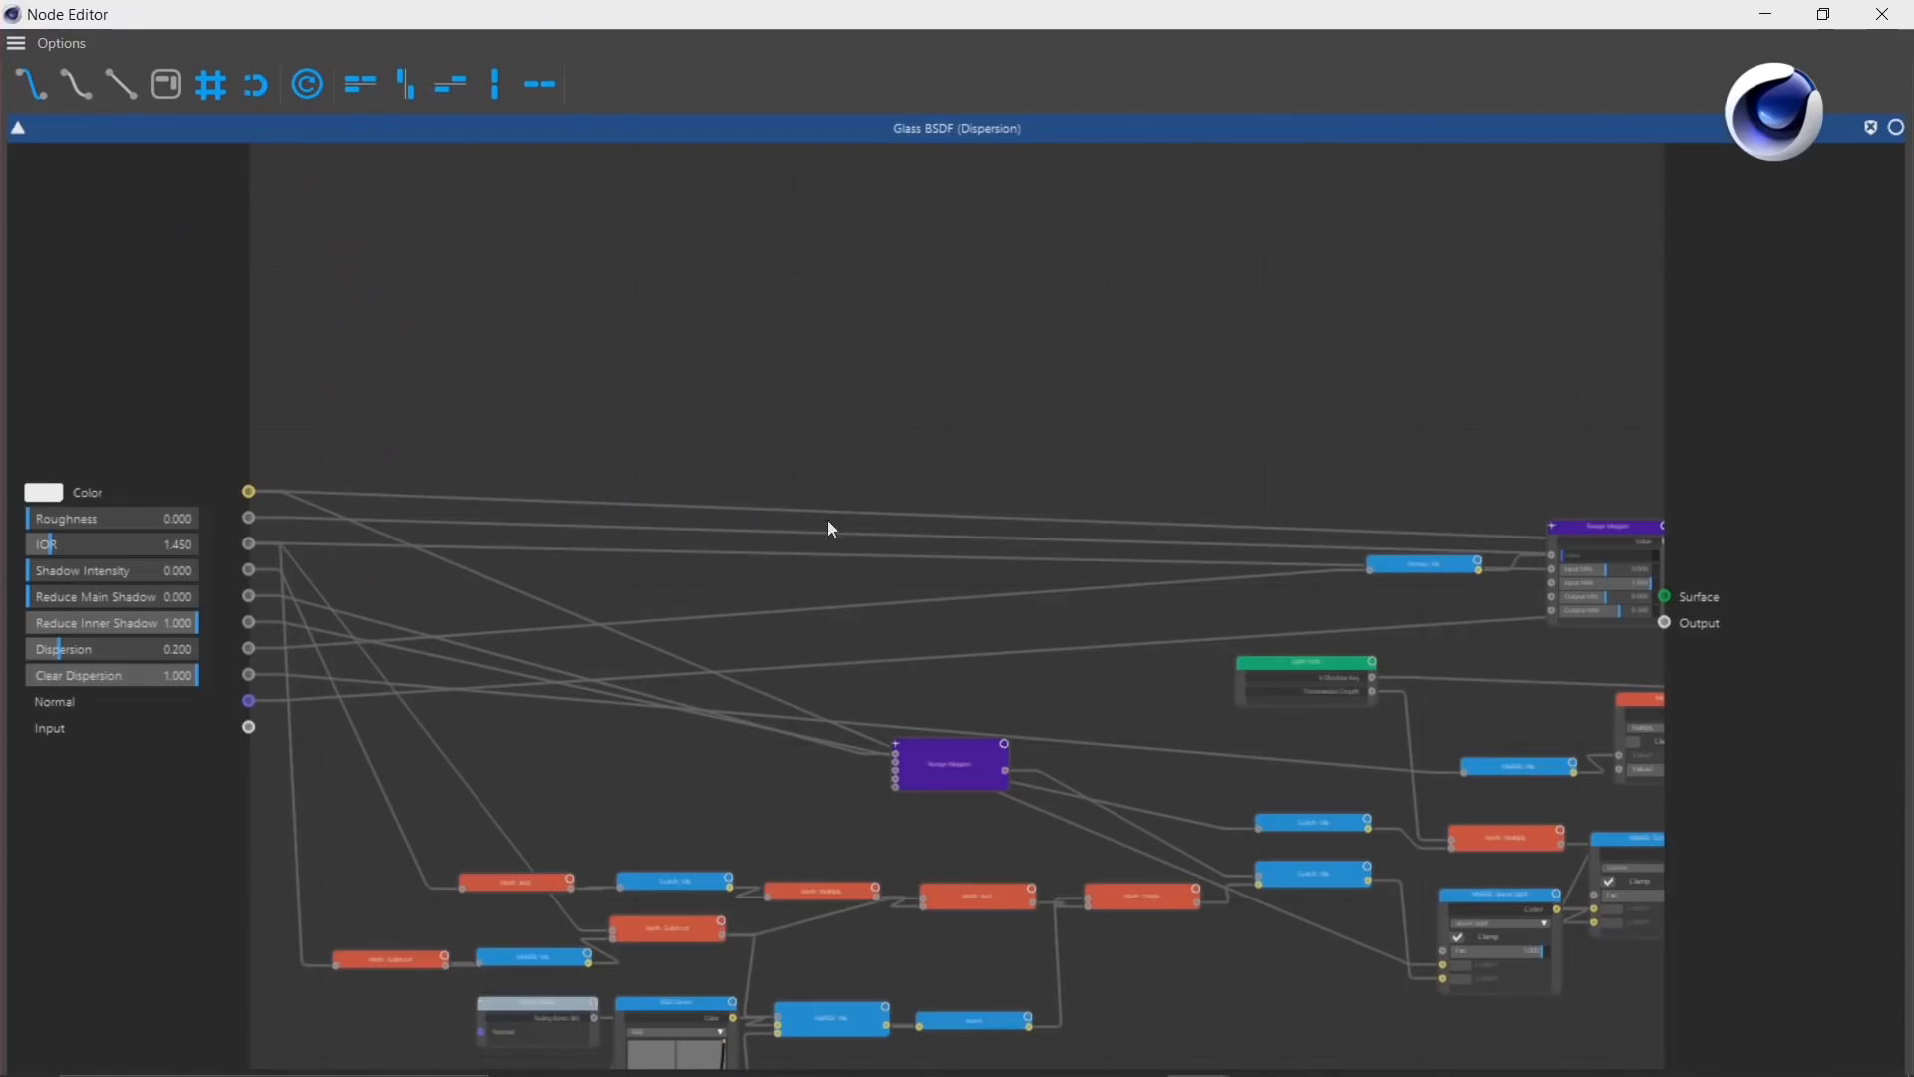
{"action": "middle_click_drag", "start_coordinate": [1351, 666], "coordinate": [1240, 791]}
{"action": "left_click", "coordinate": [20, 131]}
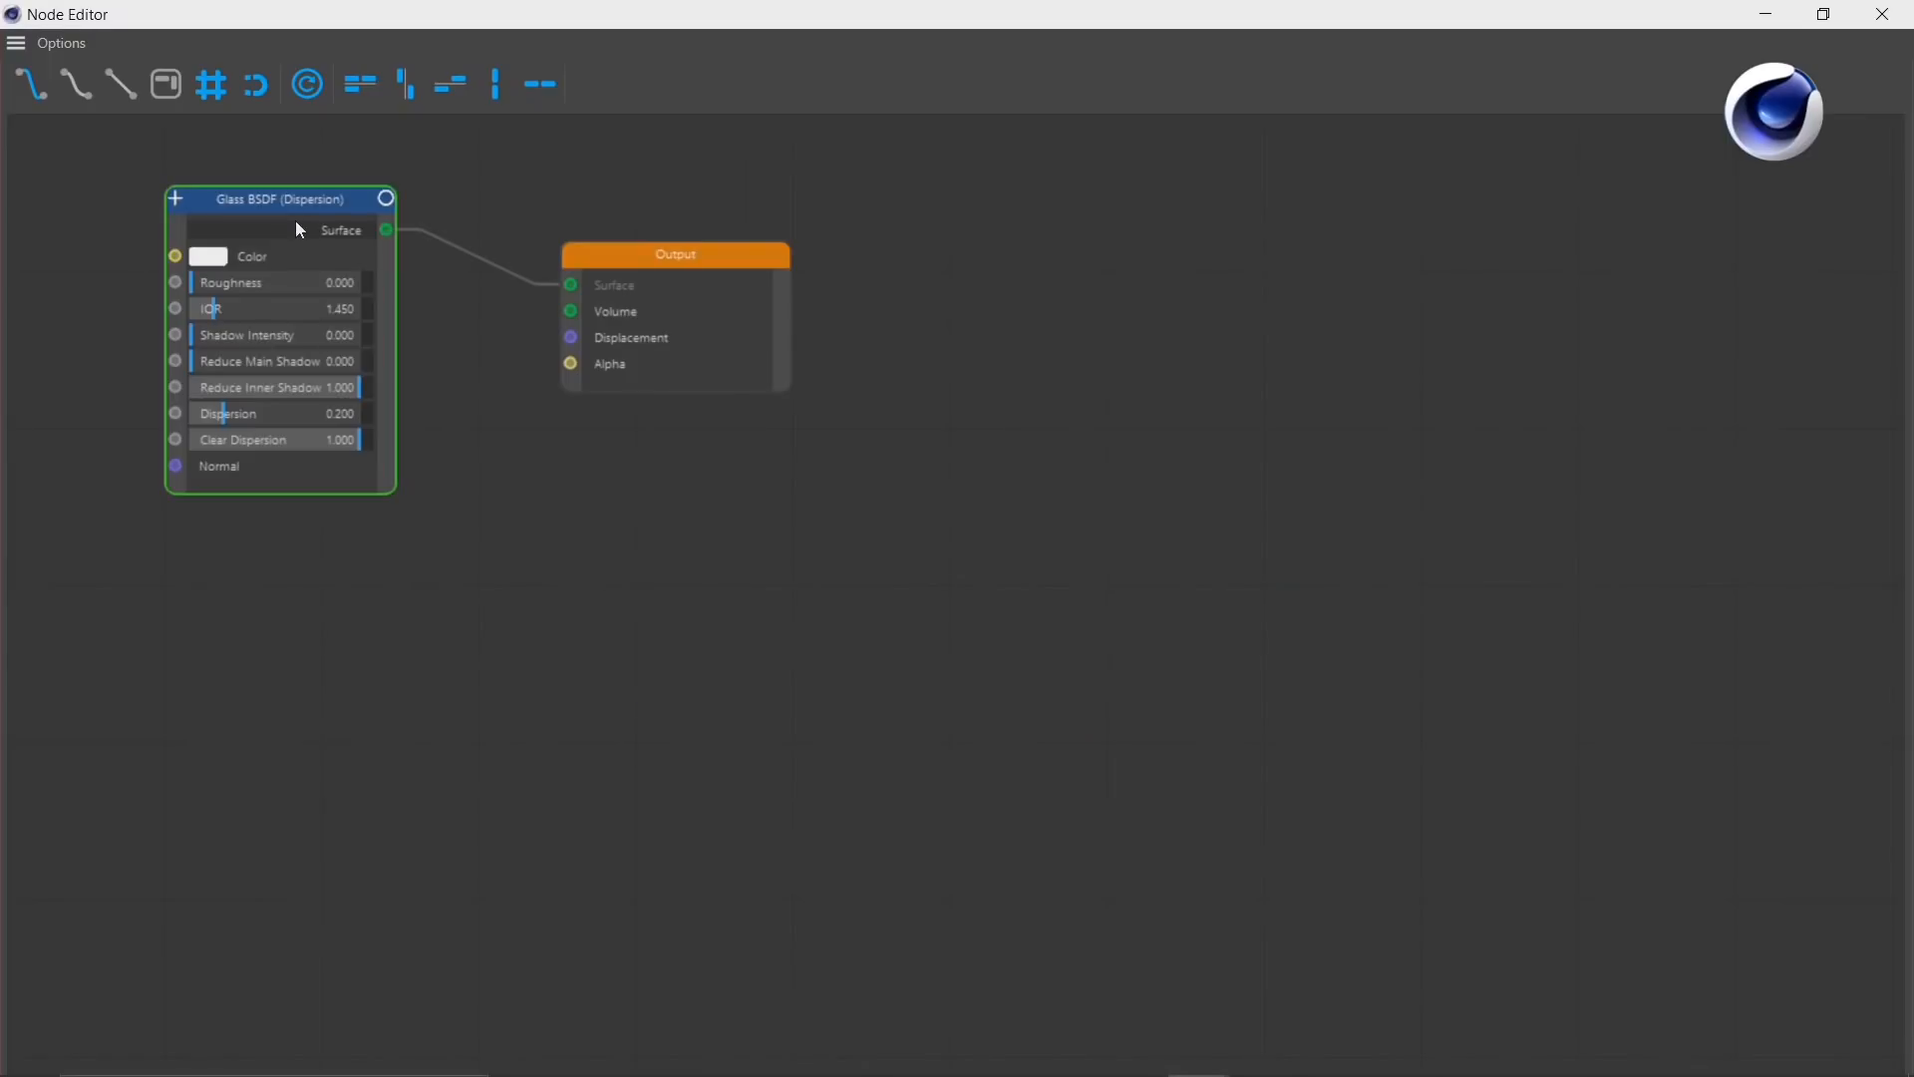
{"action": "left_click_drag", "start_coordinate": [291, 207], "coordinate": [291, 251]}
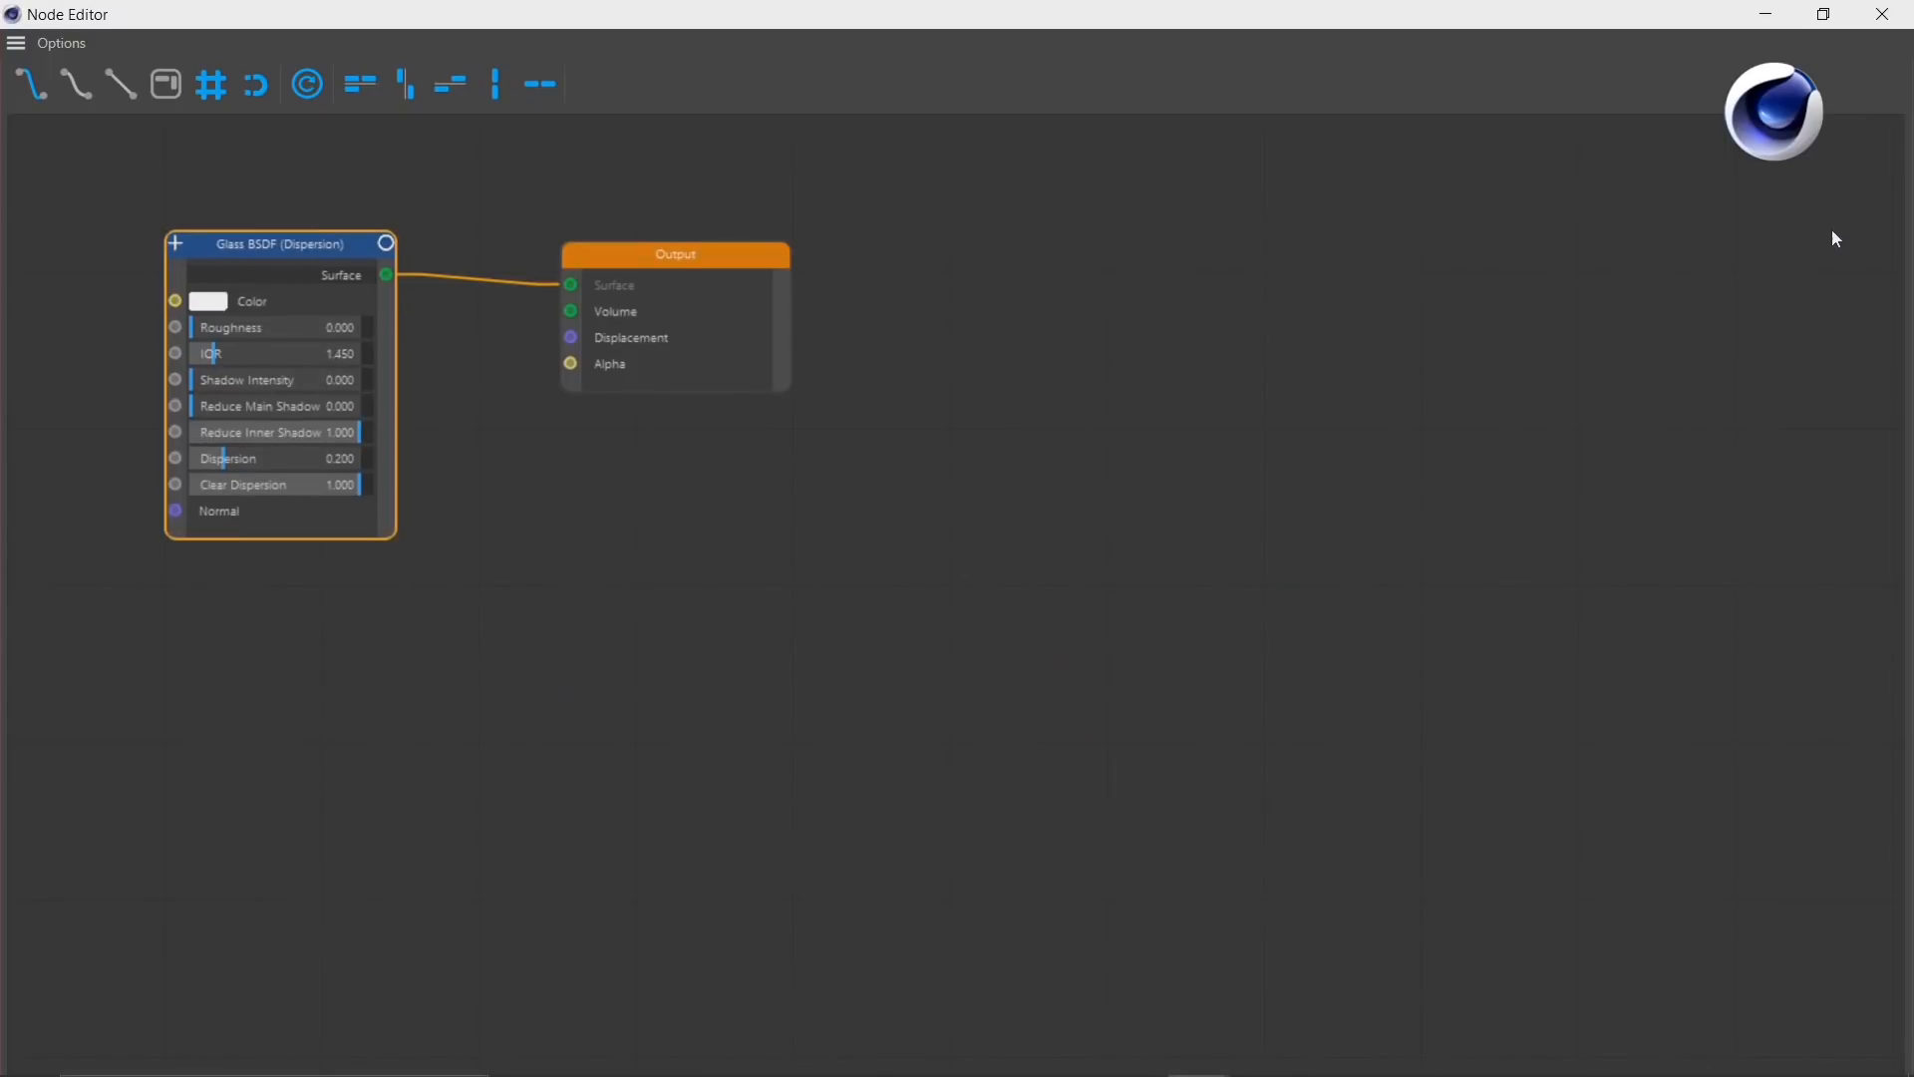
{"action": "left_click", "coordinate": [1884, 14]}
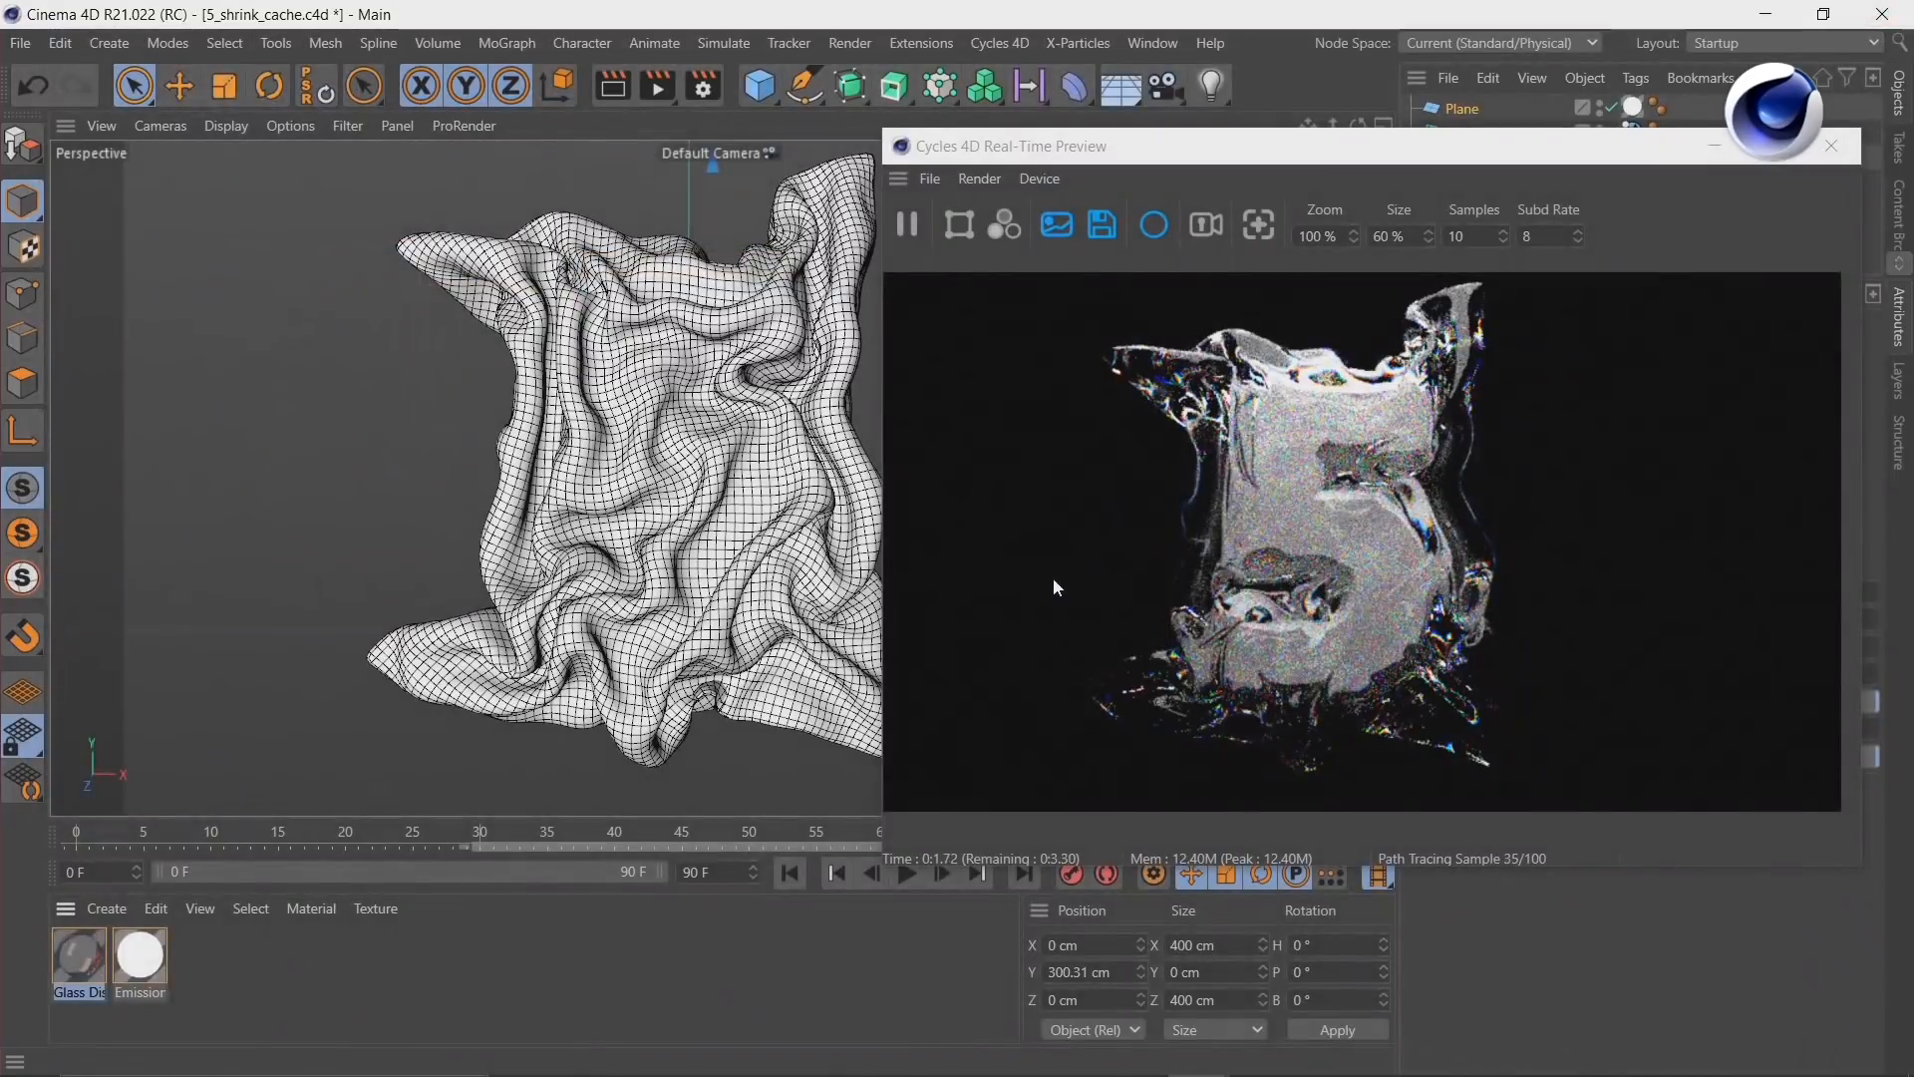
Step: Set the Glass Dispersion material's roughness to about 0.277 in the Node Editor and close the editor
{"action": "double_click", "coordinate": [81, 960]}
{"action": "left_click", "coordinate": [240, 337]}
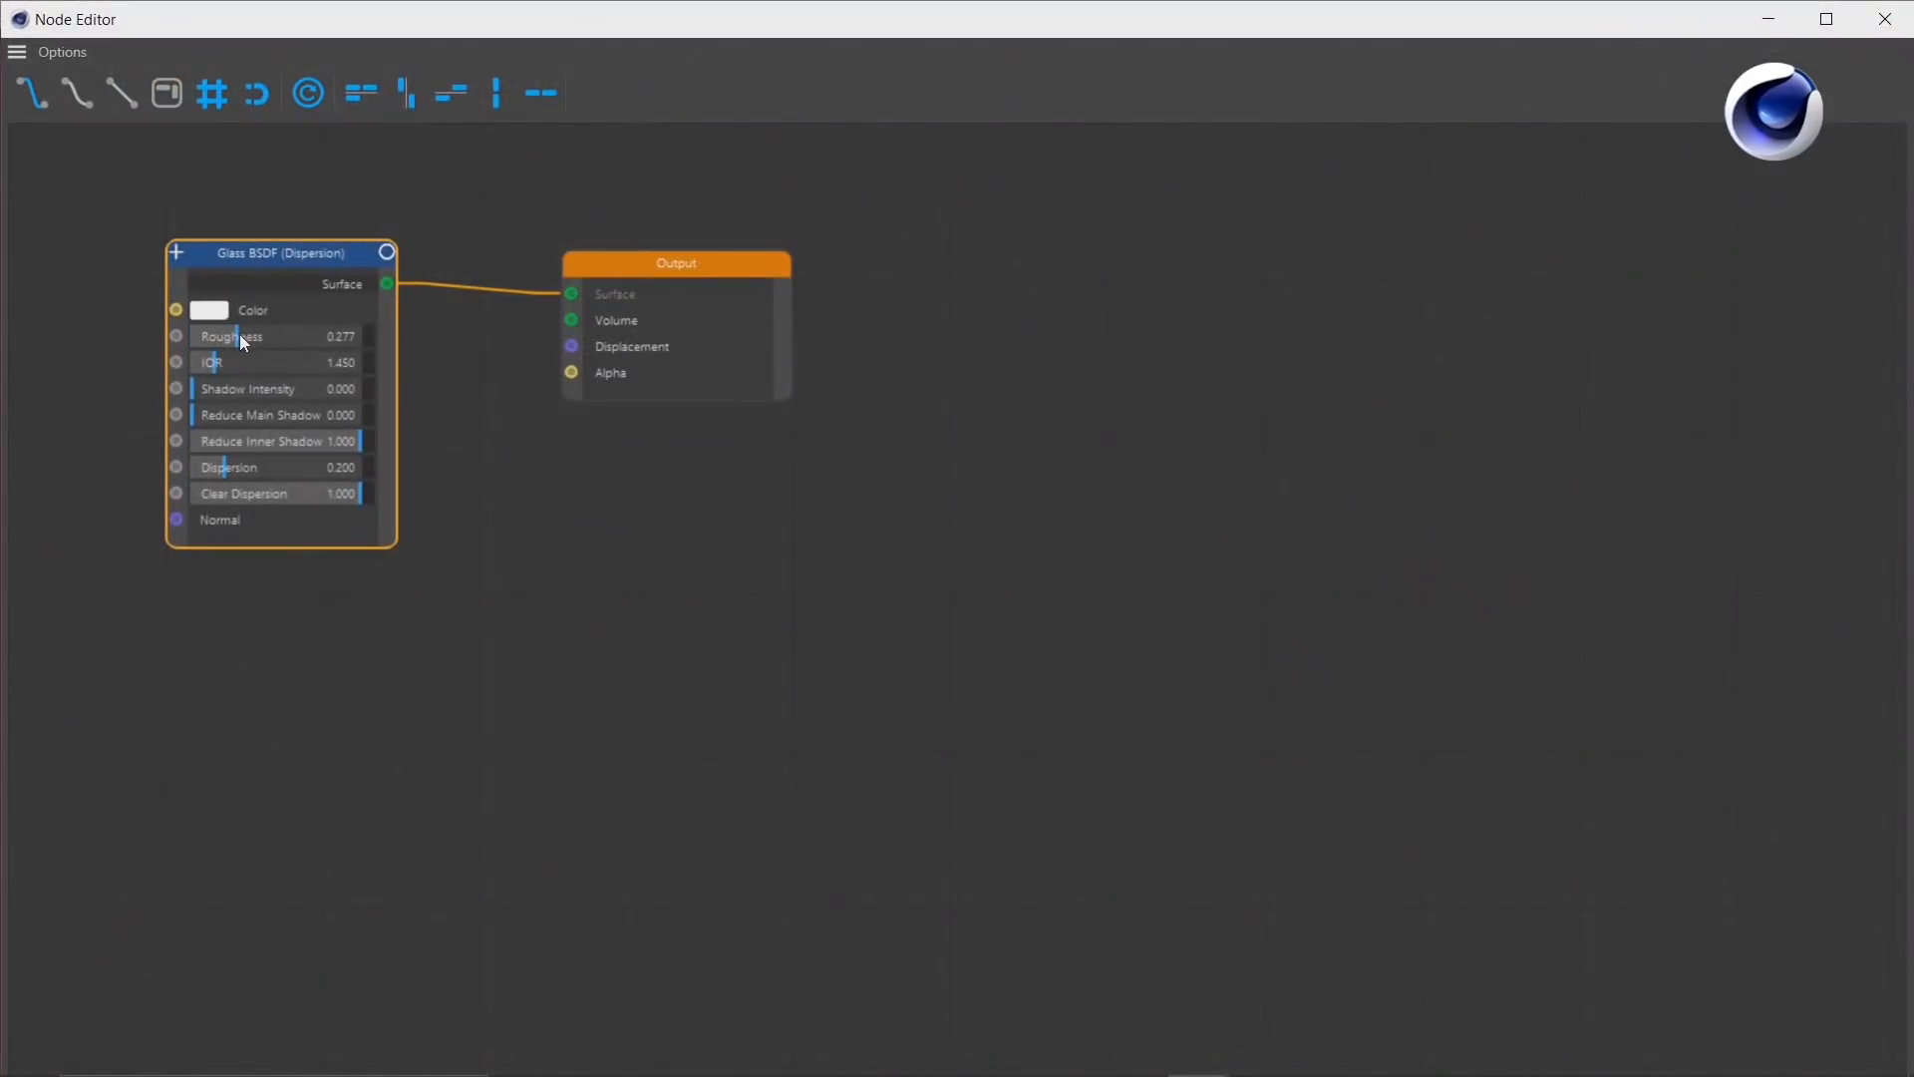
{"action": "left_click", "coordinate": [1885, 17]}
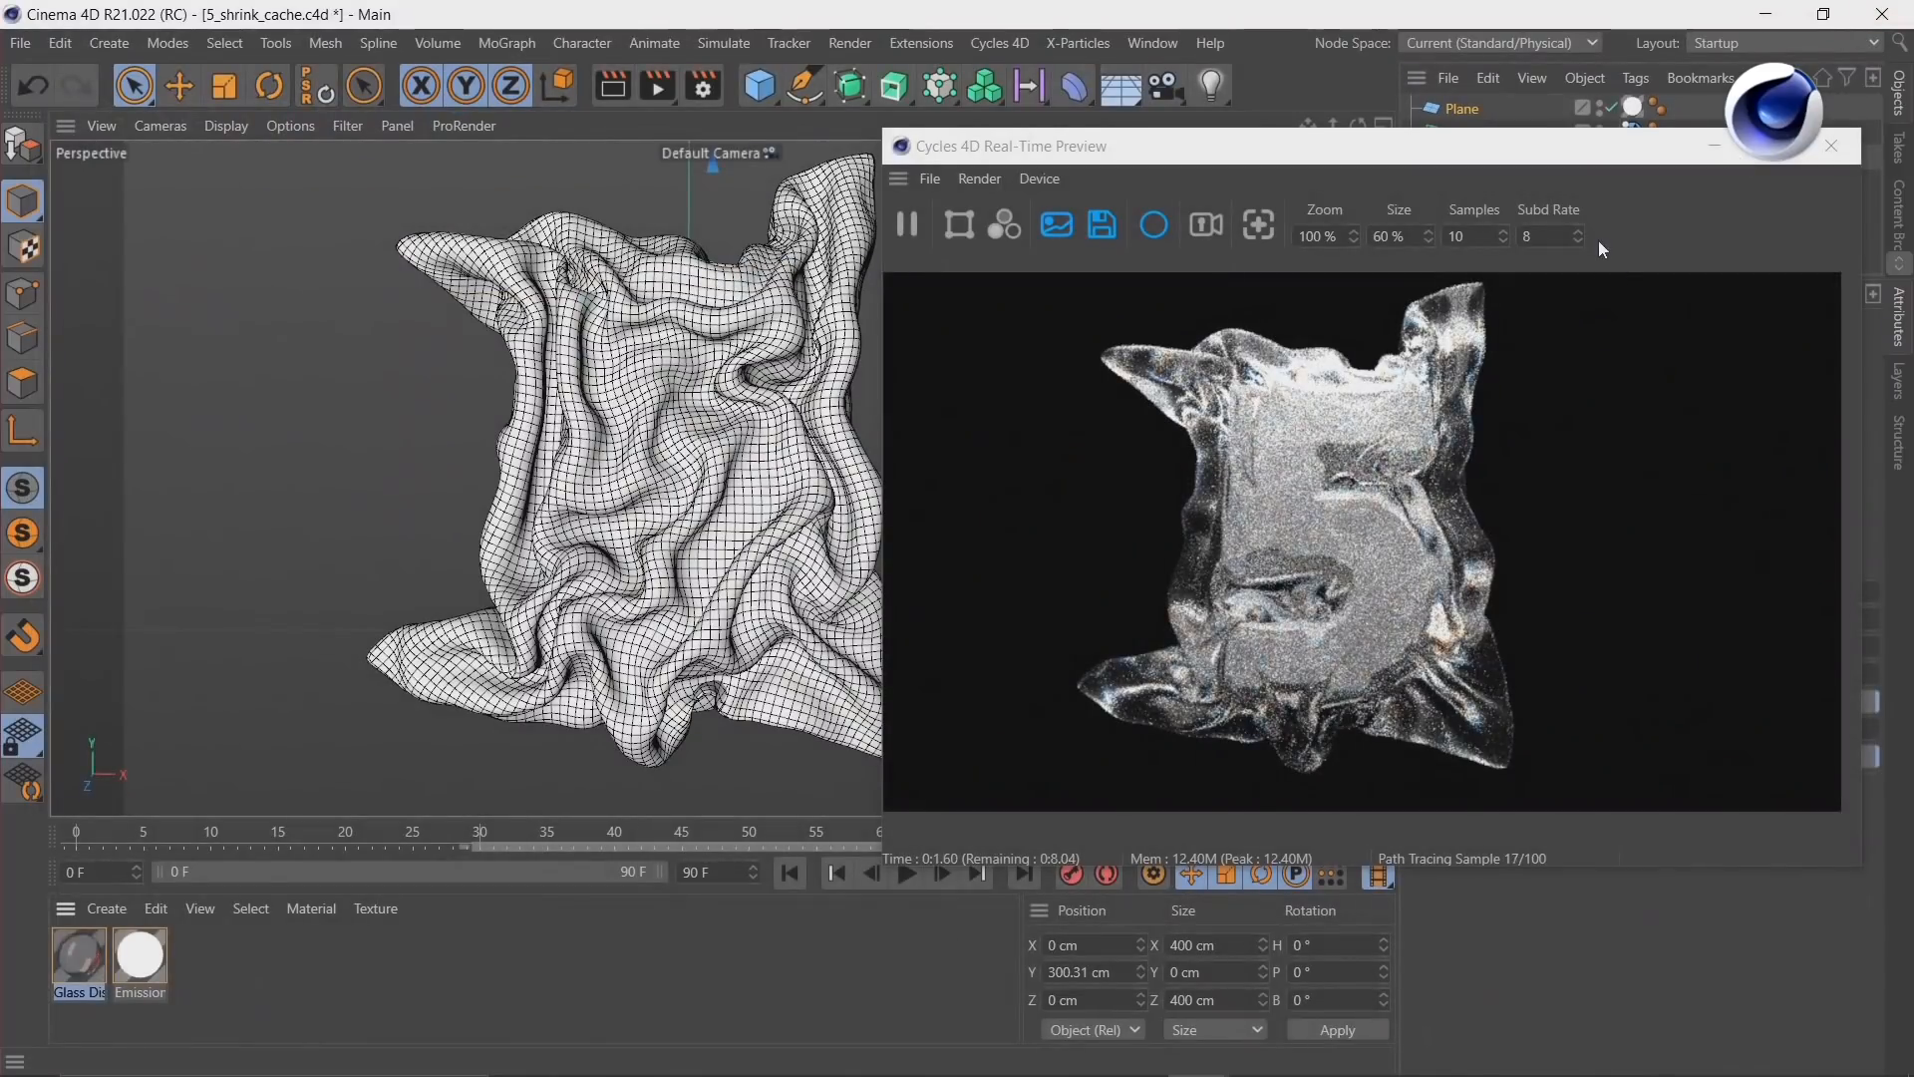
Step: Play the animation with the real-time preview running, stop on the wrapped cloth at frame 67, and close the preview
{"action": "left_click", "coordinate": [907, 874]}
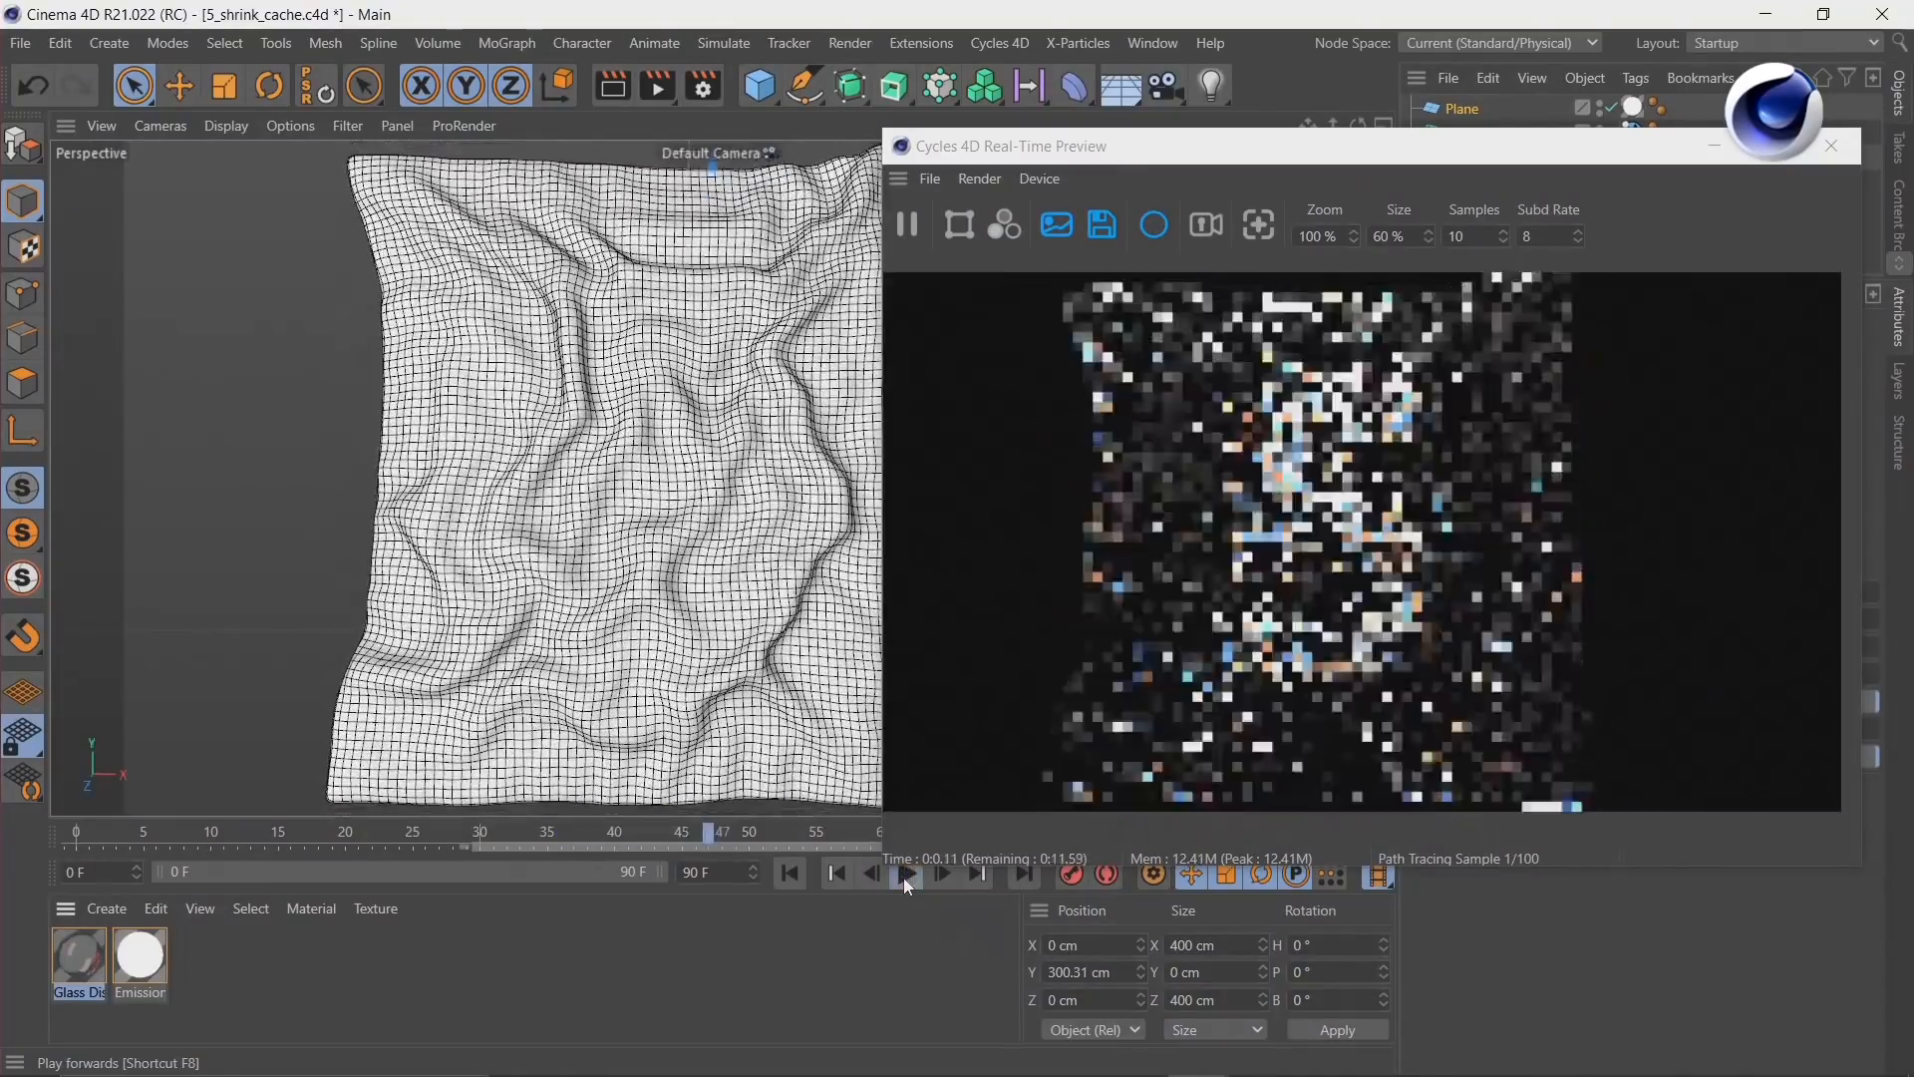
{"action": "left_click", "coordinate": [908, 877]}
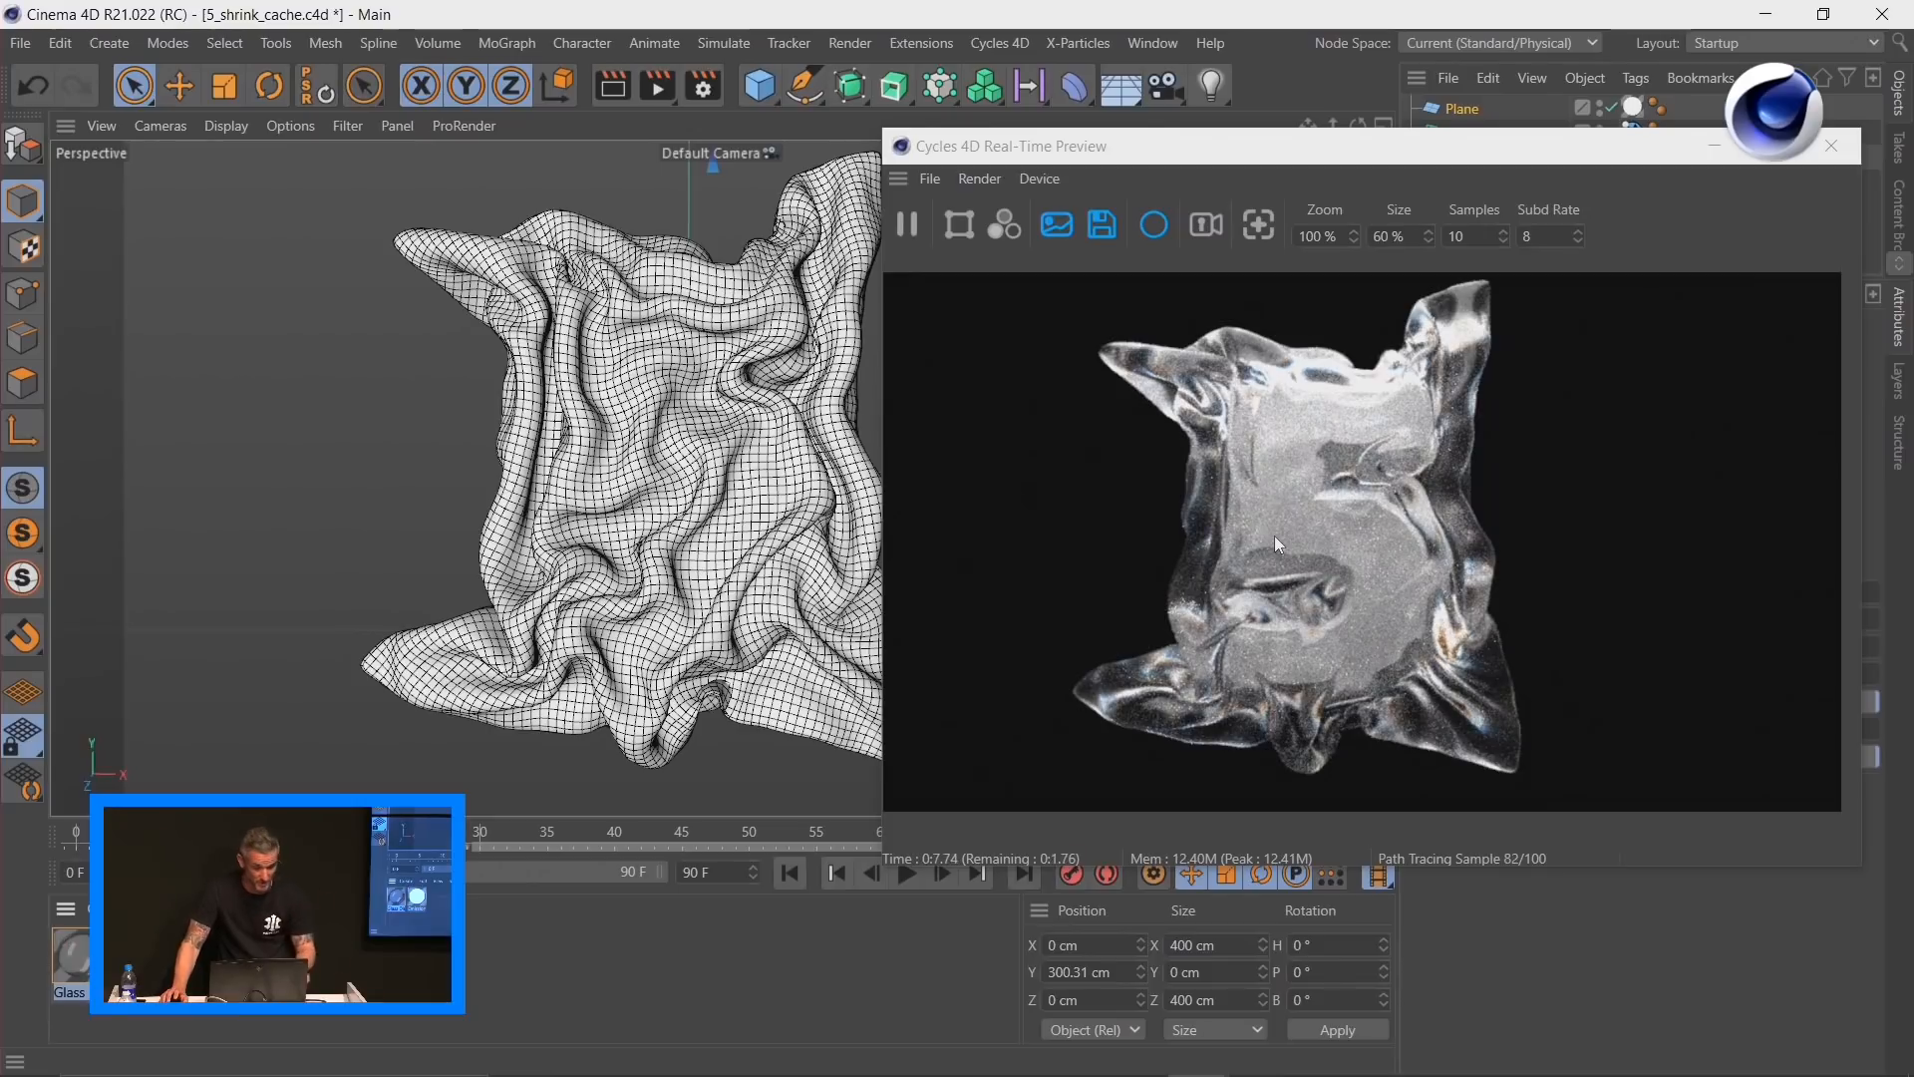
{"action": "left_click", "coordinate": [1832, 150]}
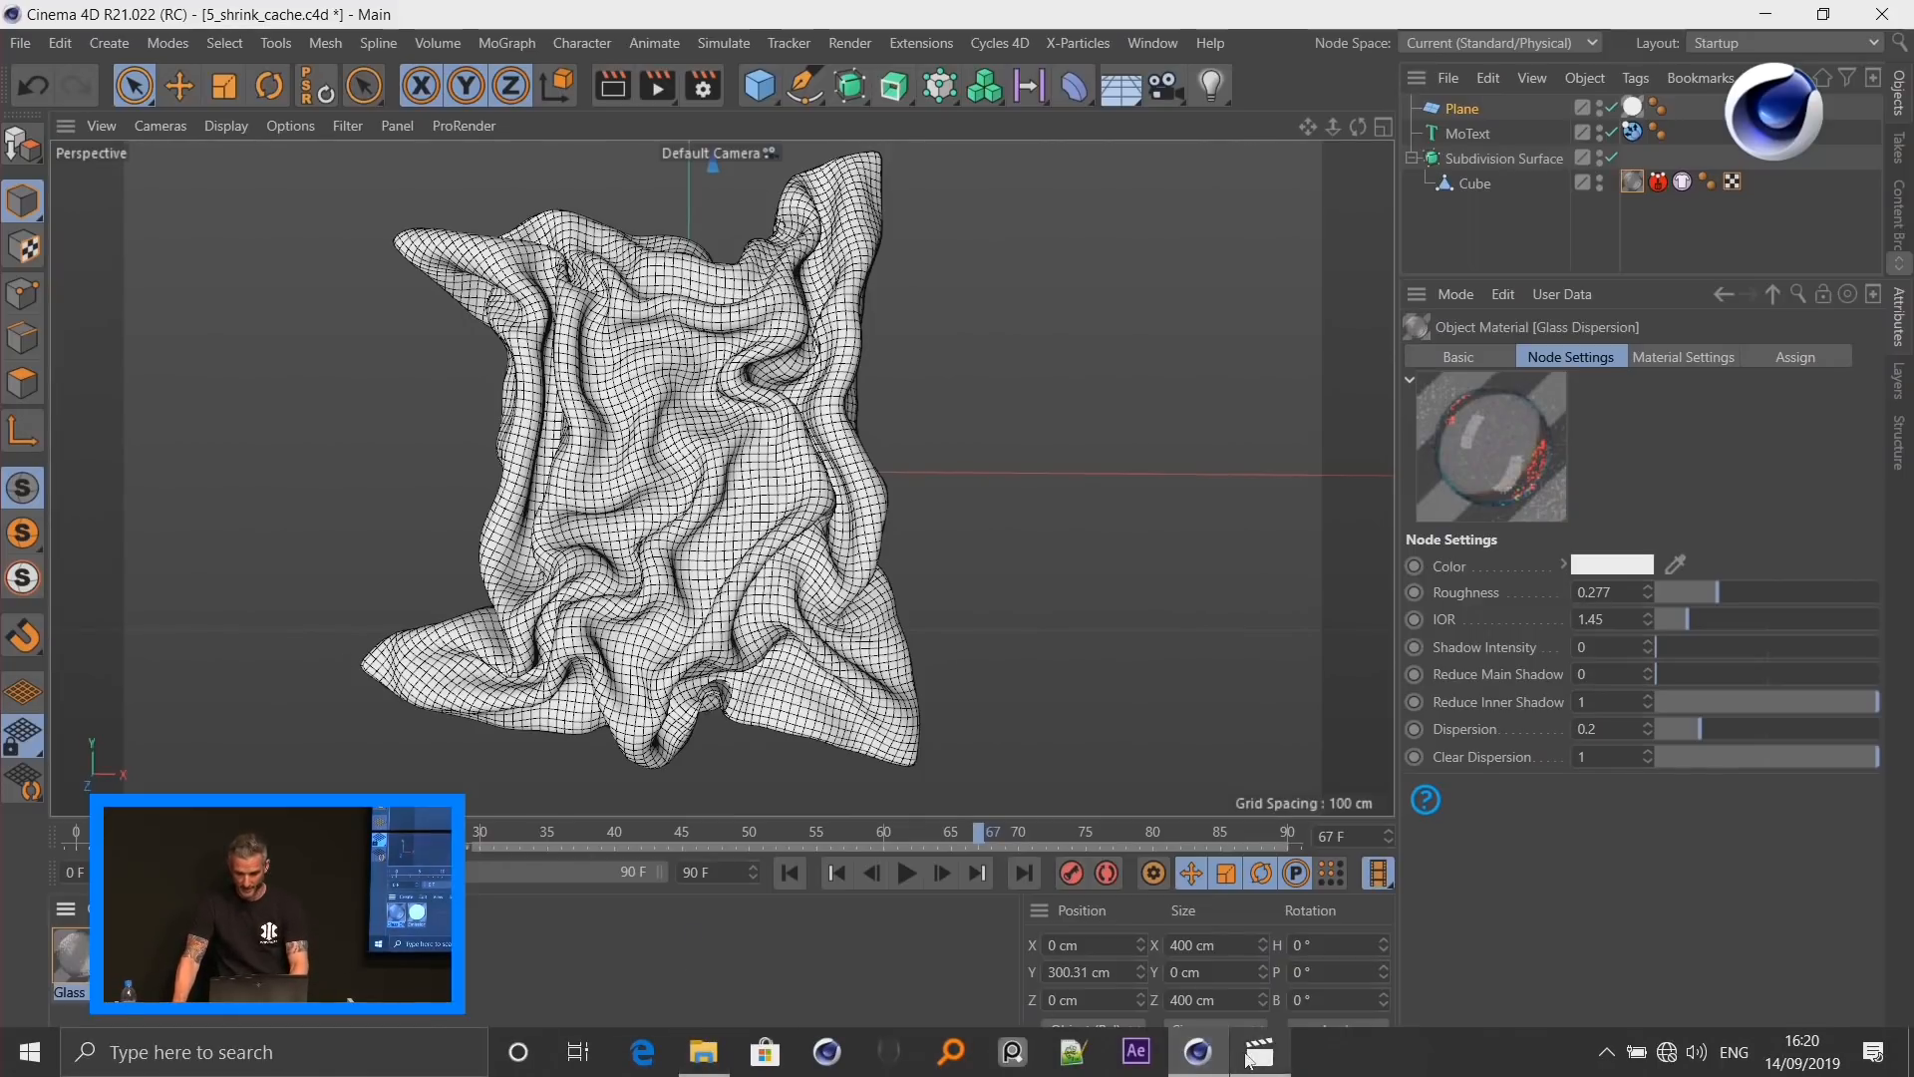
Step: Switch to the Insydium_Countdown_IBC video, review the transitions from the wrapped 5 through the burning 4, and return to Cinema 4D
{"action": "left_click", "coordinate": [1247, 1058]}
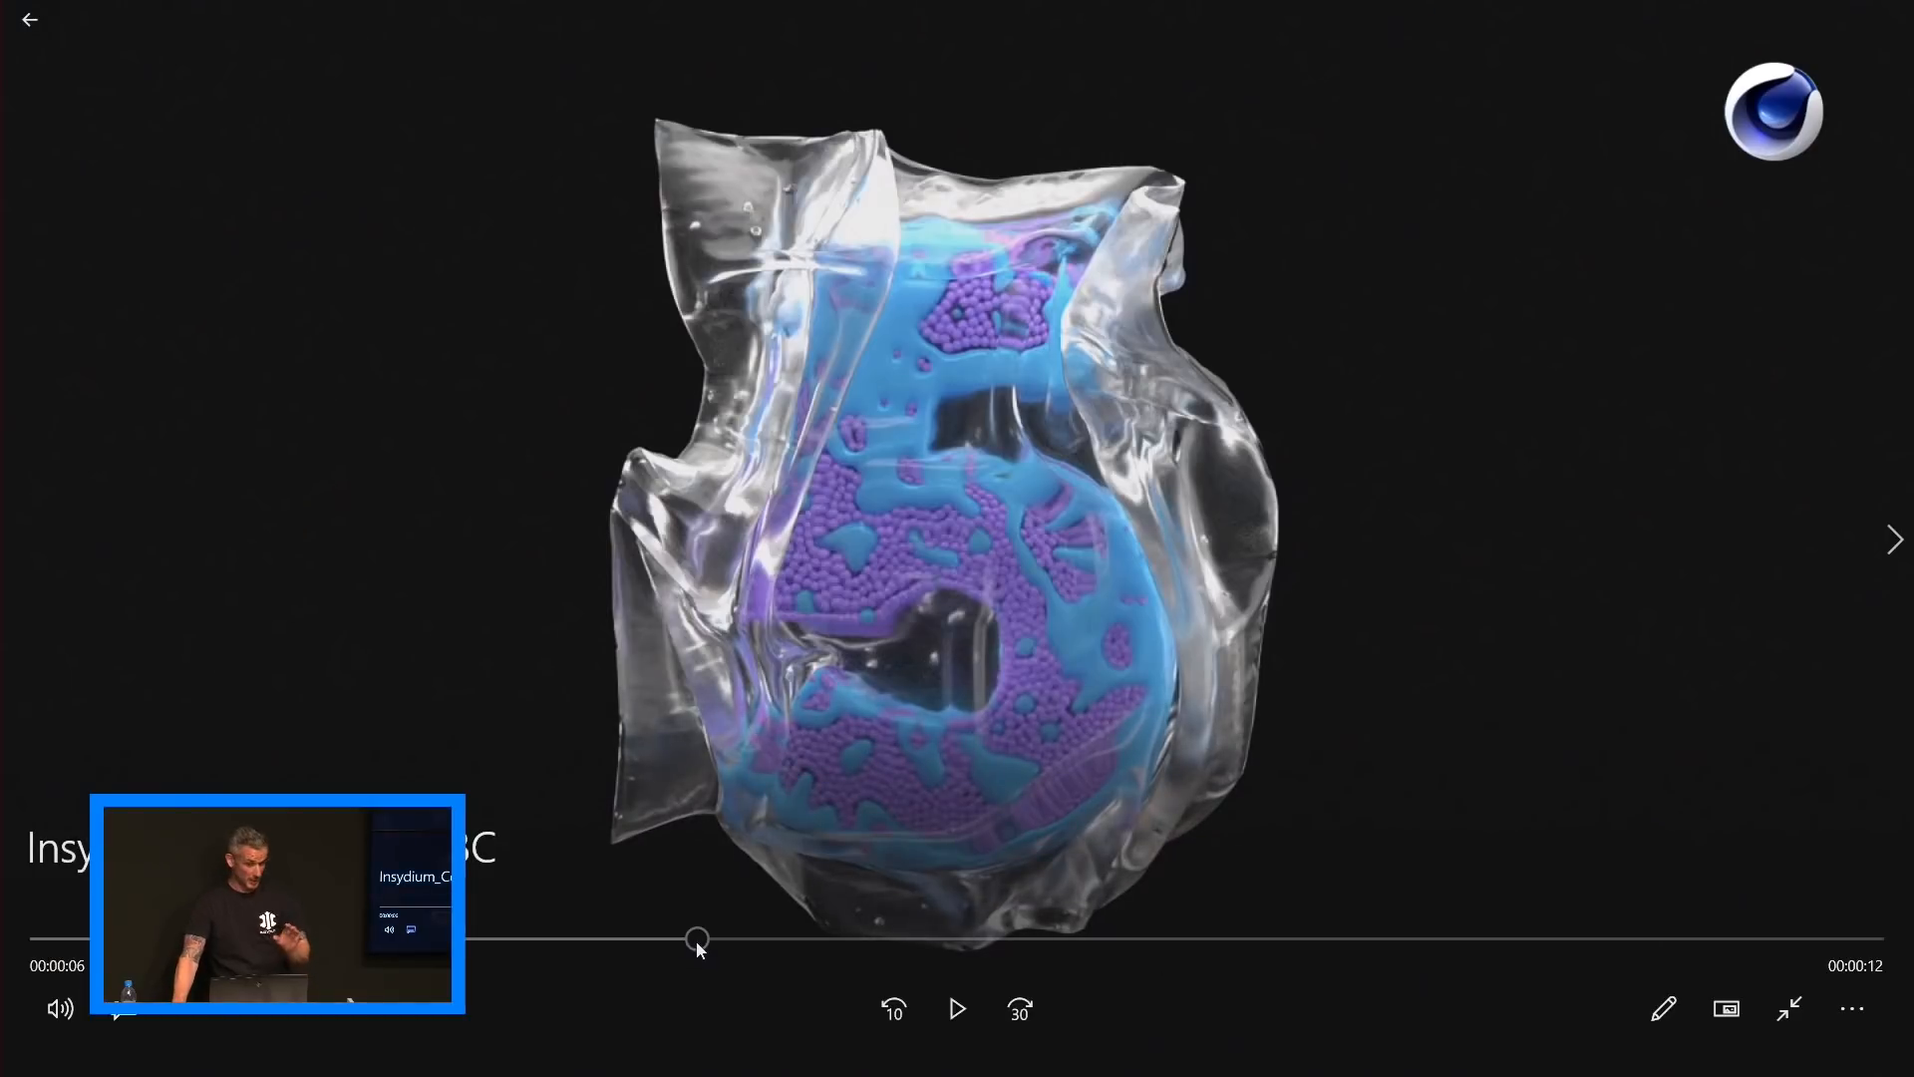
{"action": "left_click_drag", "start_coordinate": [691, 941], "coordinate": [872, 987]}
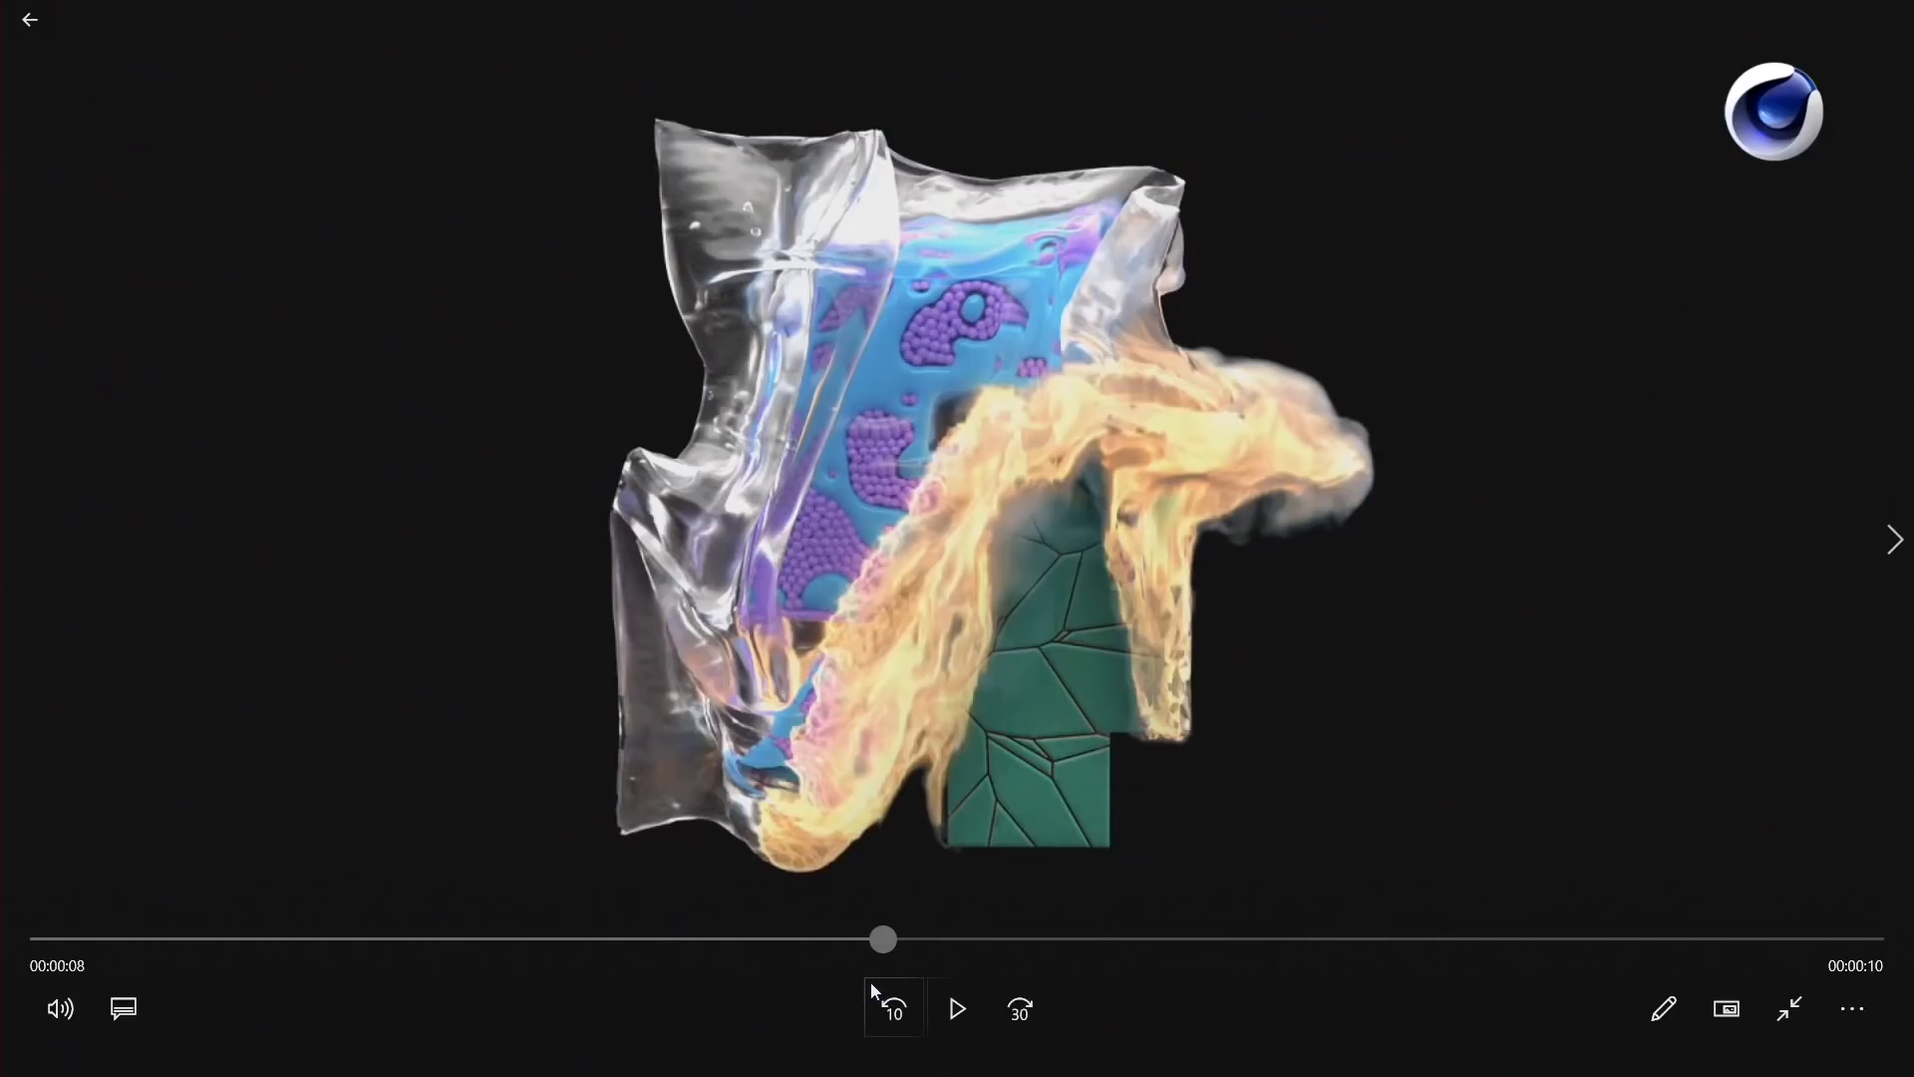
{"action": "left_click_drag", "start_coordinate": [872, 989], "coordinate": [719, 991]}
{"action": "left_click", "coordinate": [956, 1024]}
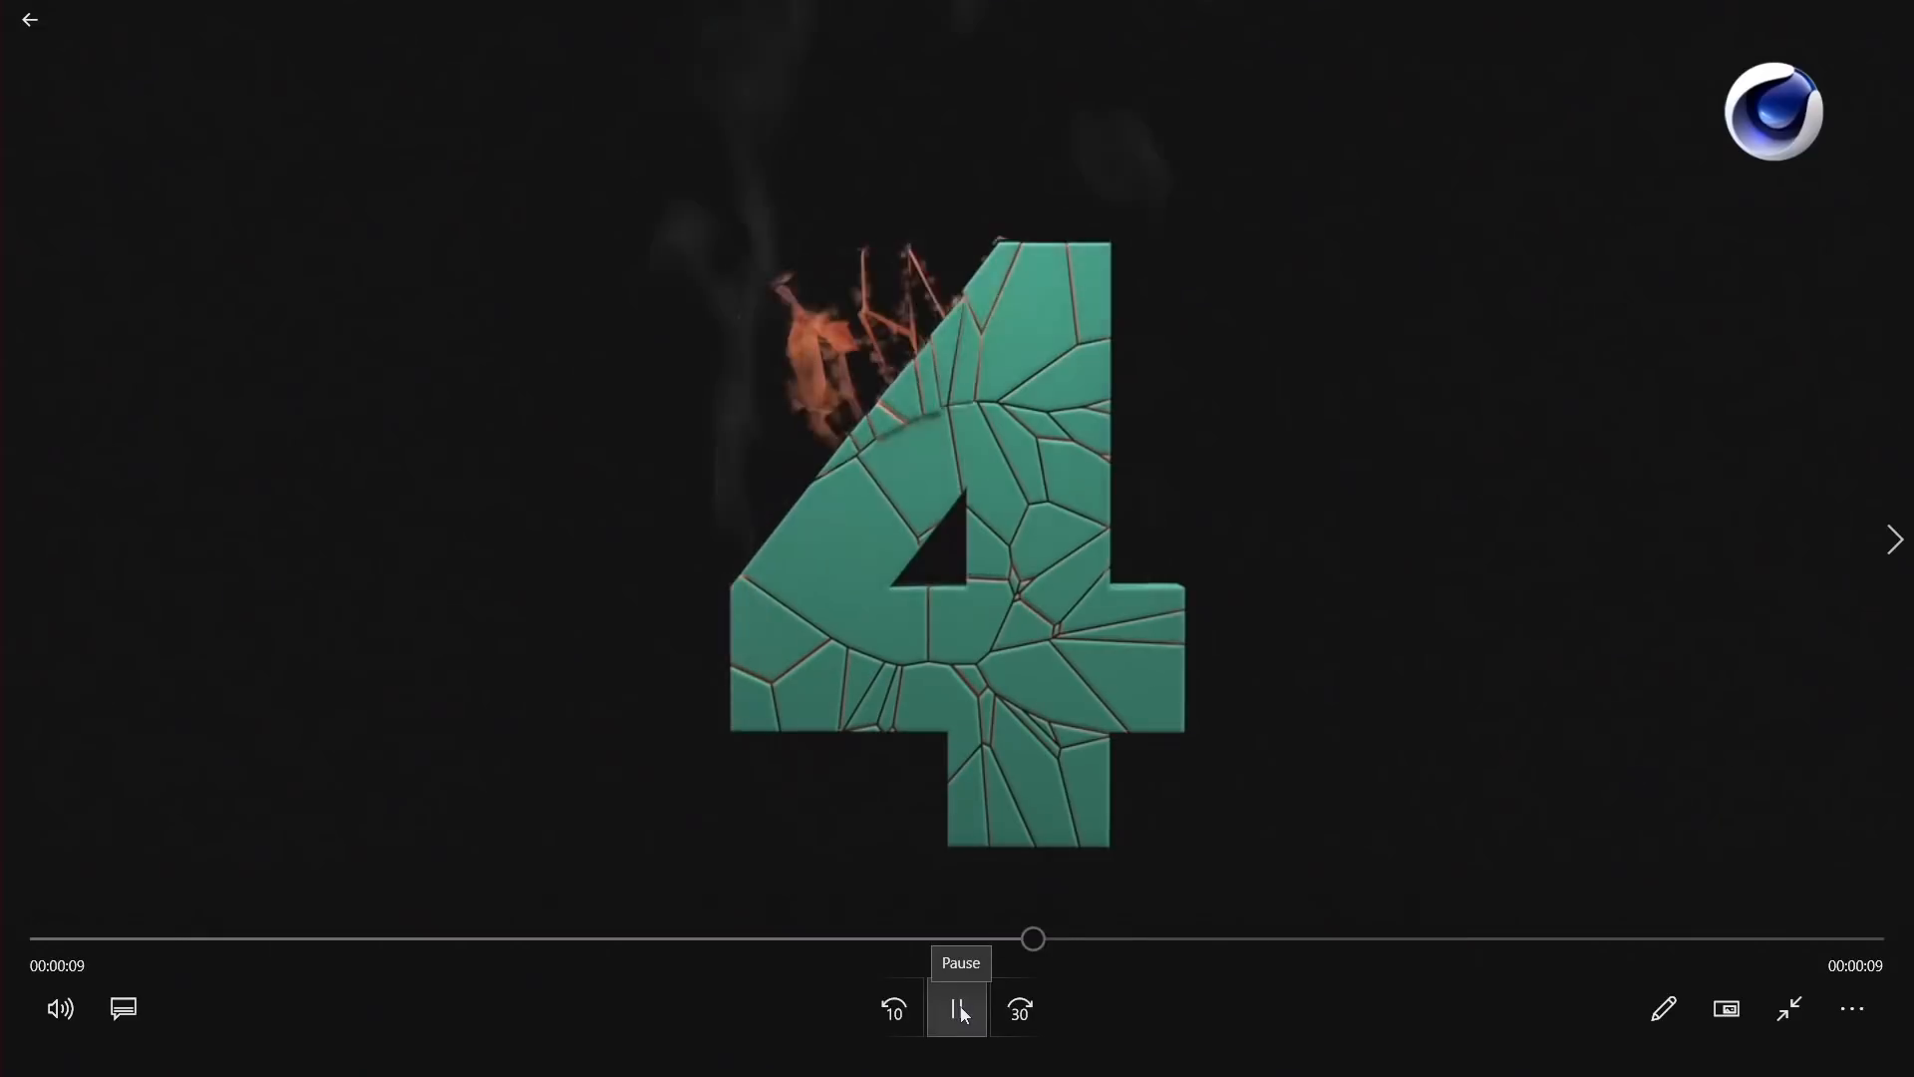
{"action": "left_click", "coordinate": [959, 1011]}
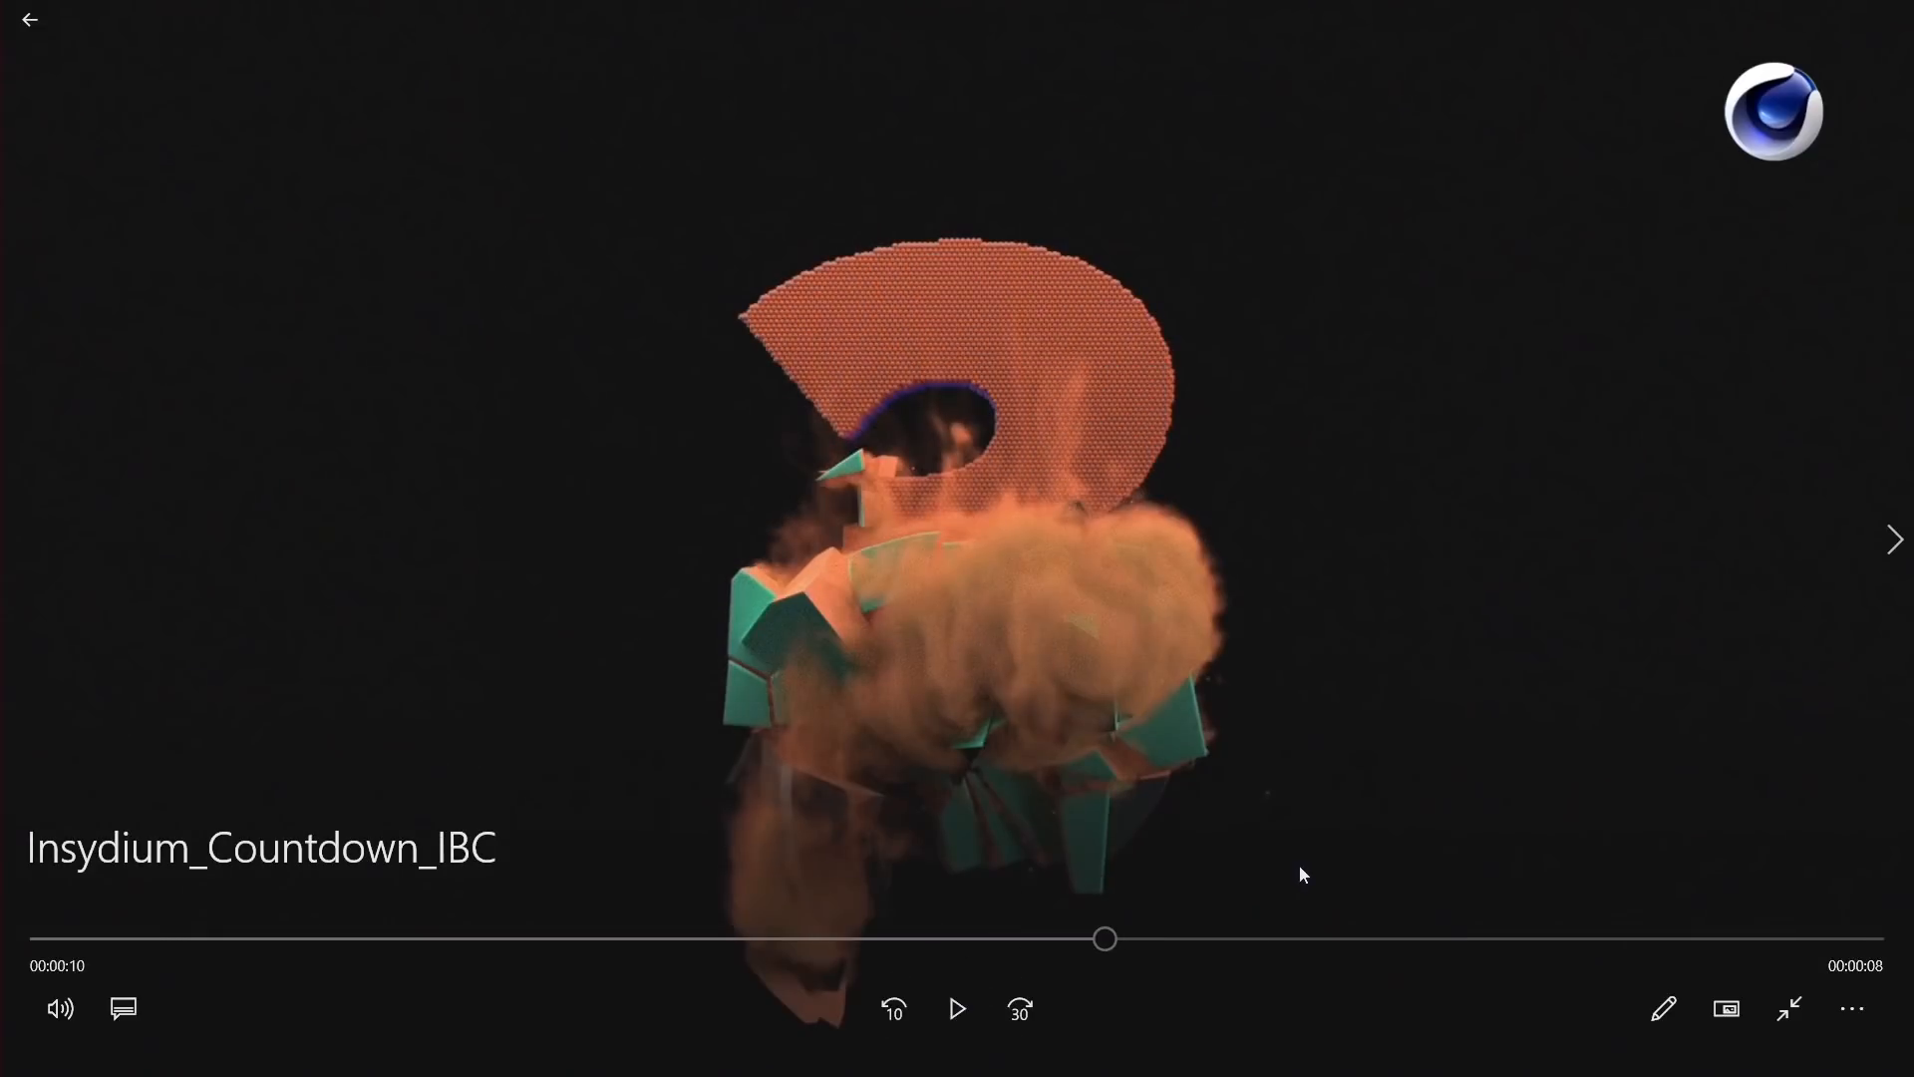
{"action": "key", "text": "alt+Tab"}
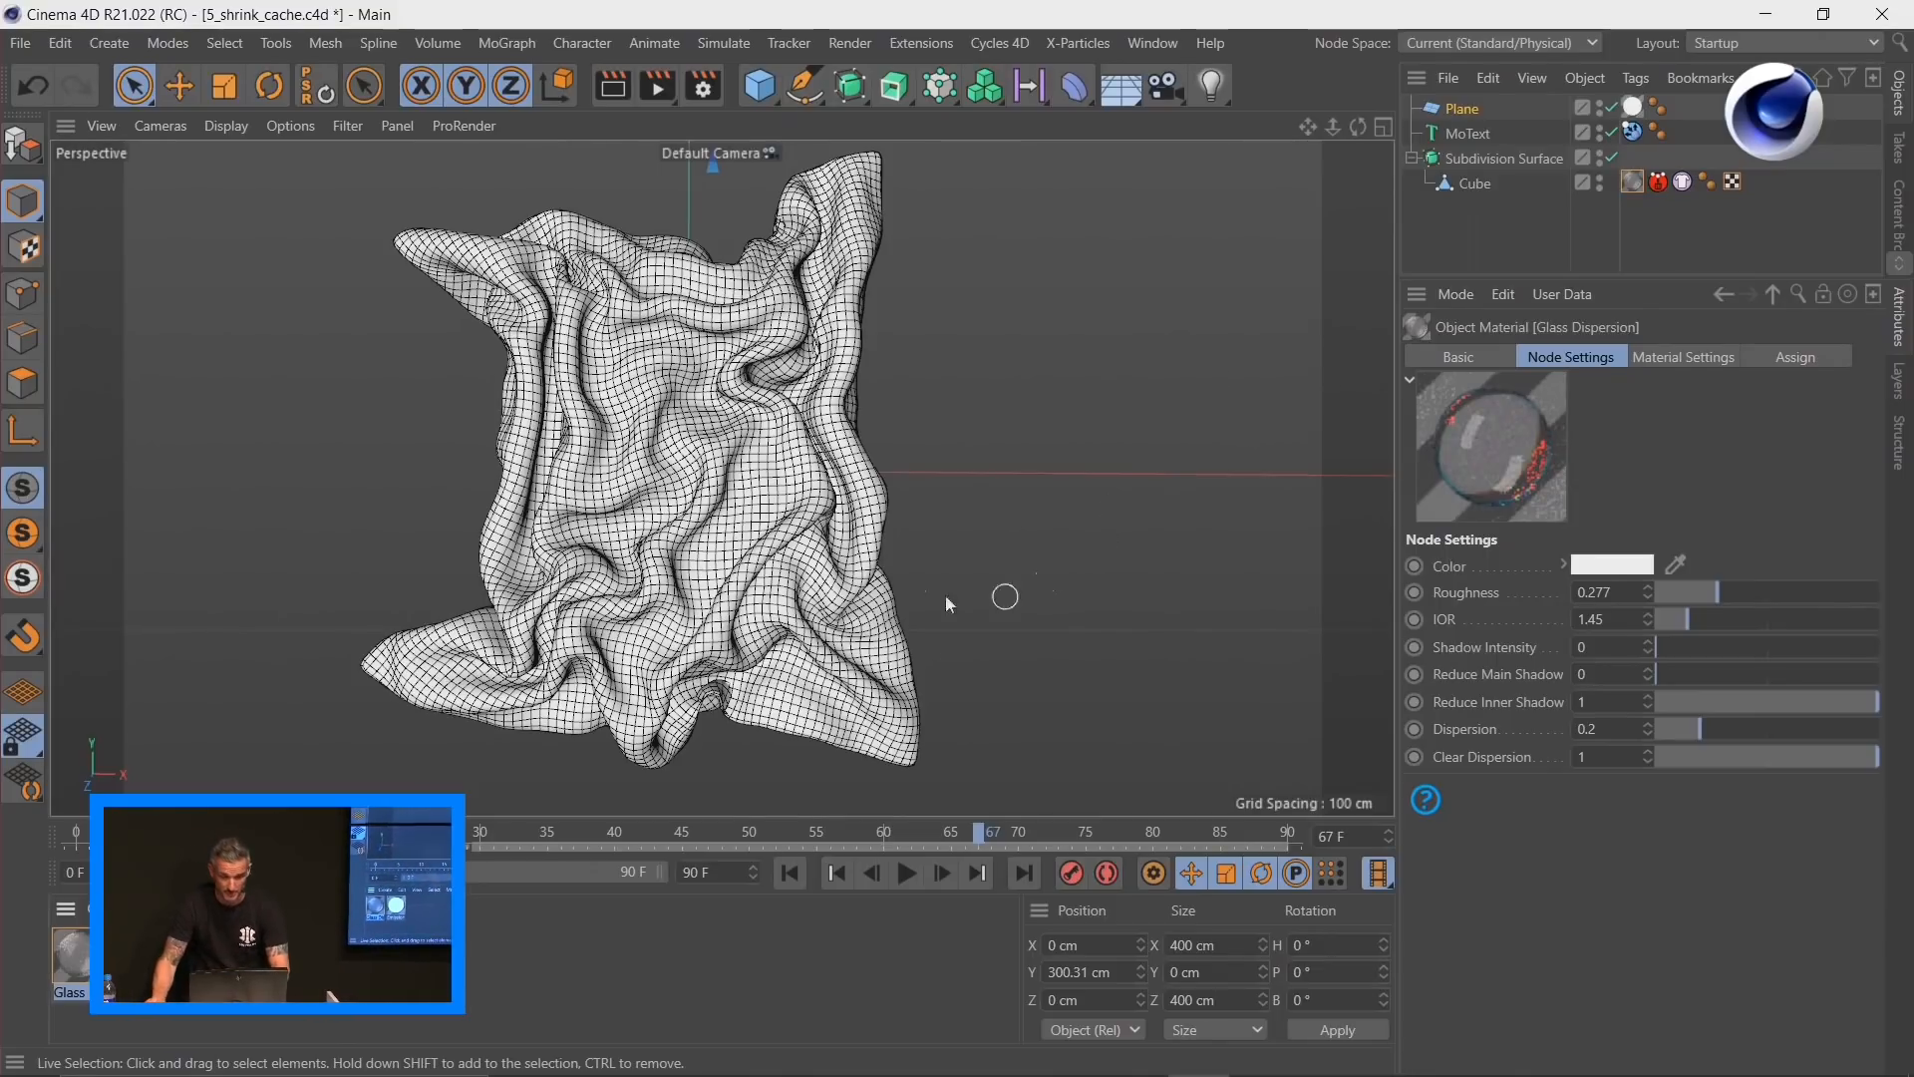
Step: Advance the timeline to frame 81 and convert the wrapped cloth Cube into a separate mesh with Current State to Object
{"action": "scroll", "coordinate": [787, 528], "scroll_direction": "down", "scroll_amount": 4}
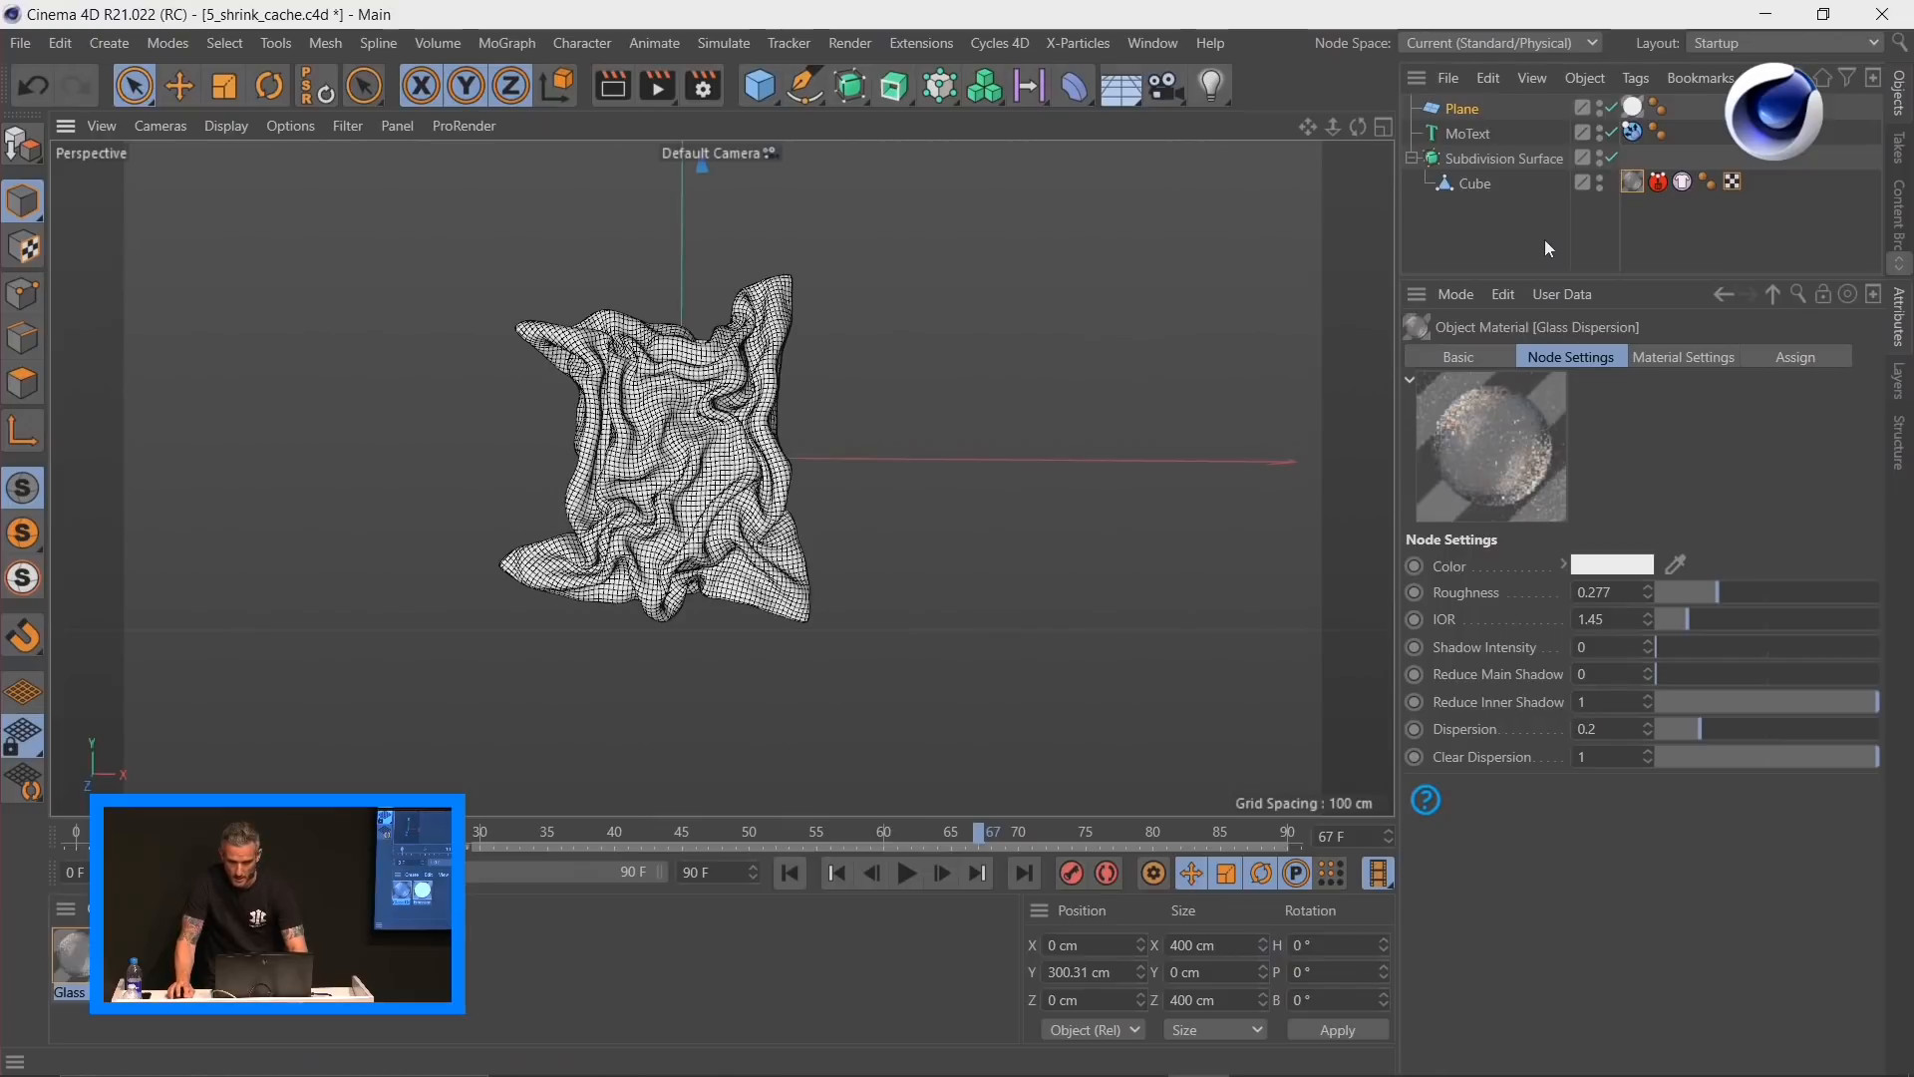
{"action": "left_click_drag", "start_coordinate": [768, 820], "coordinate": [1043, 835]}
{"action": "left_click_drag", "start_coordinate": [1125, 835], "coordinate": [1237, 840]}
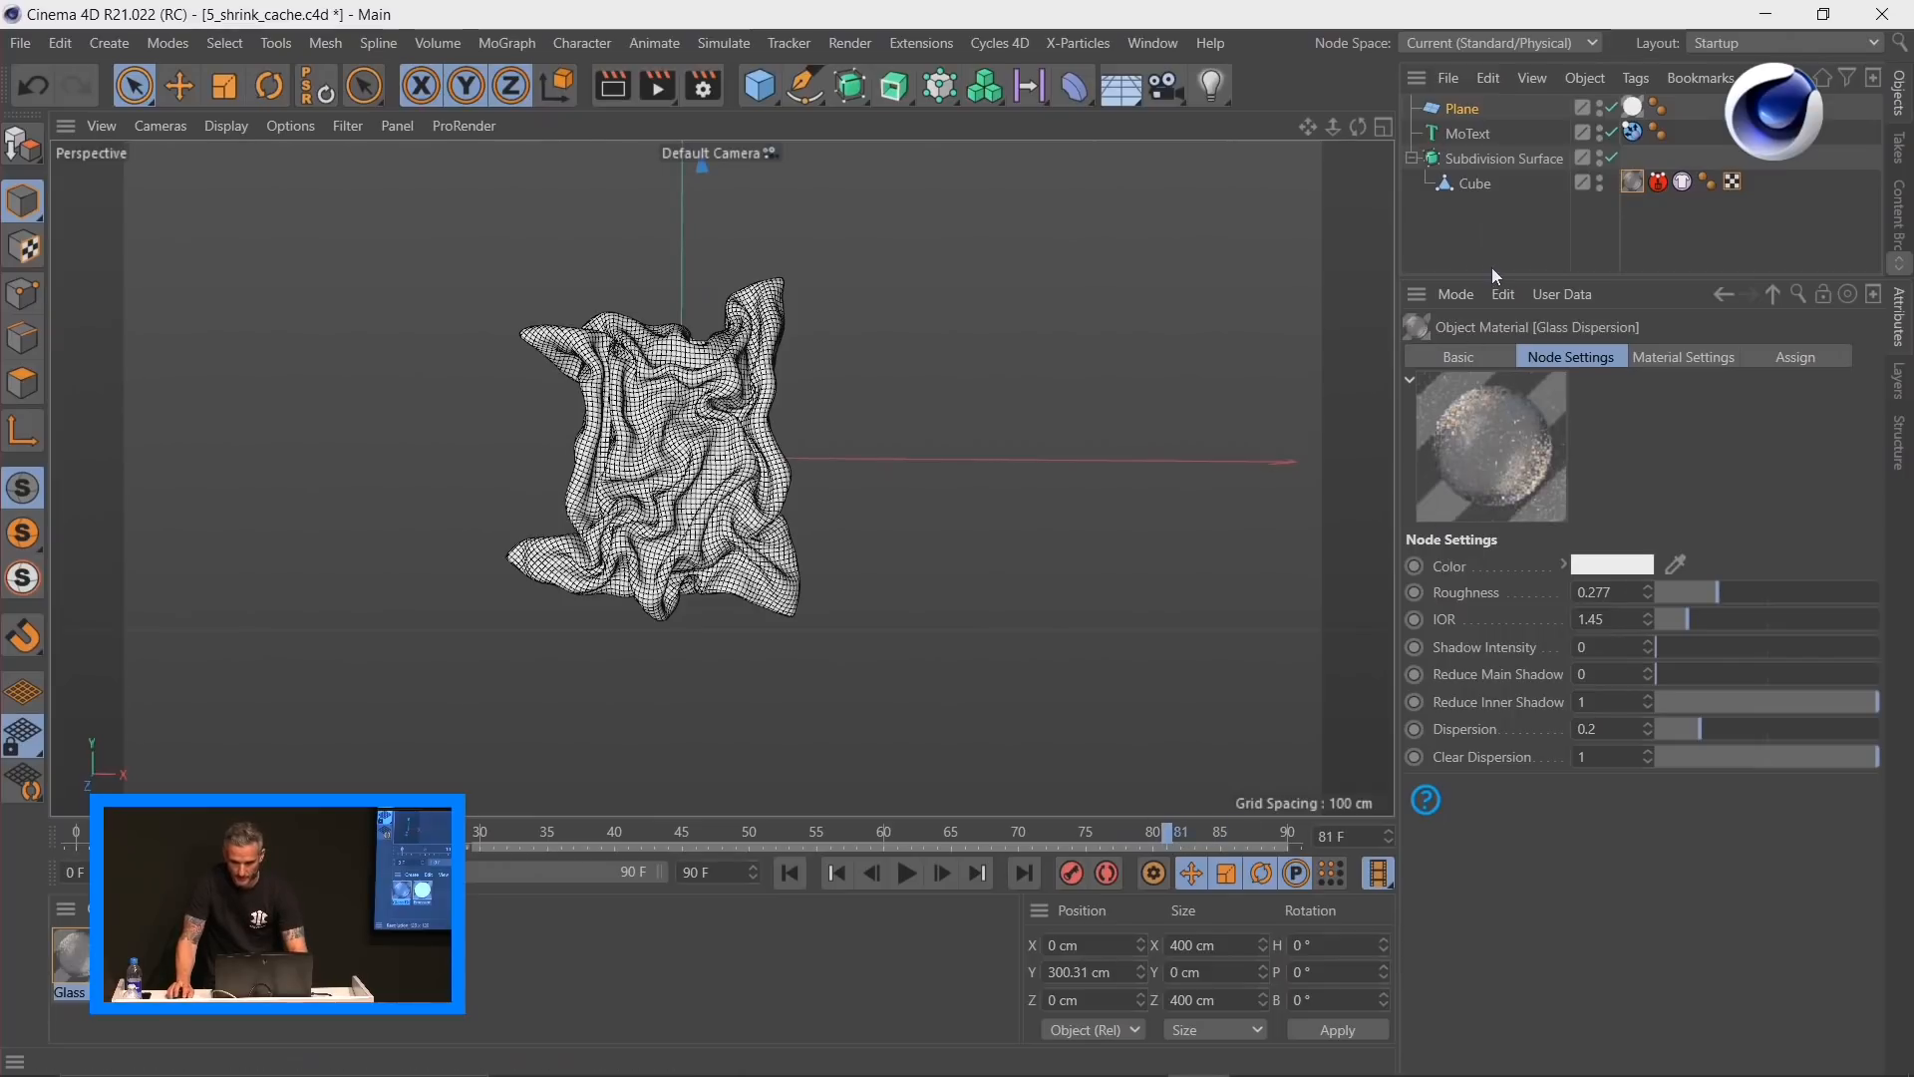
{"action": "left_click", "coordinate": [1469, 182]}
{"action": "right_click", "coordinate": [1470, 184]}
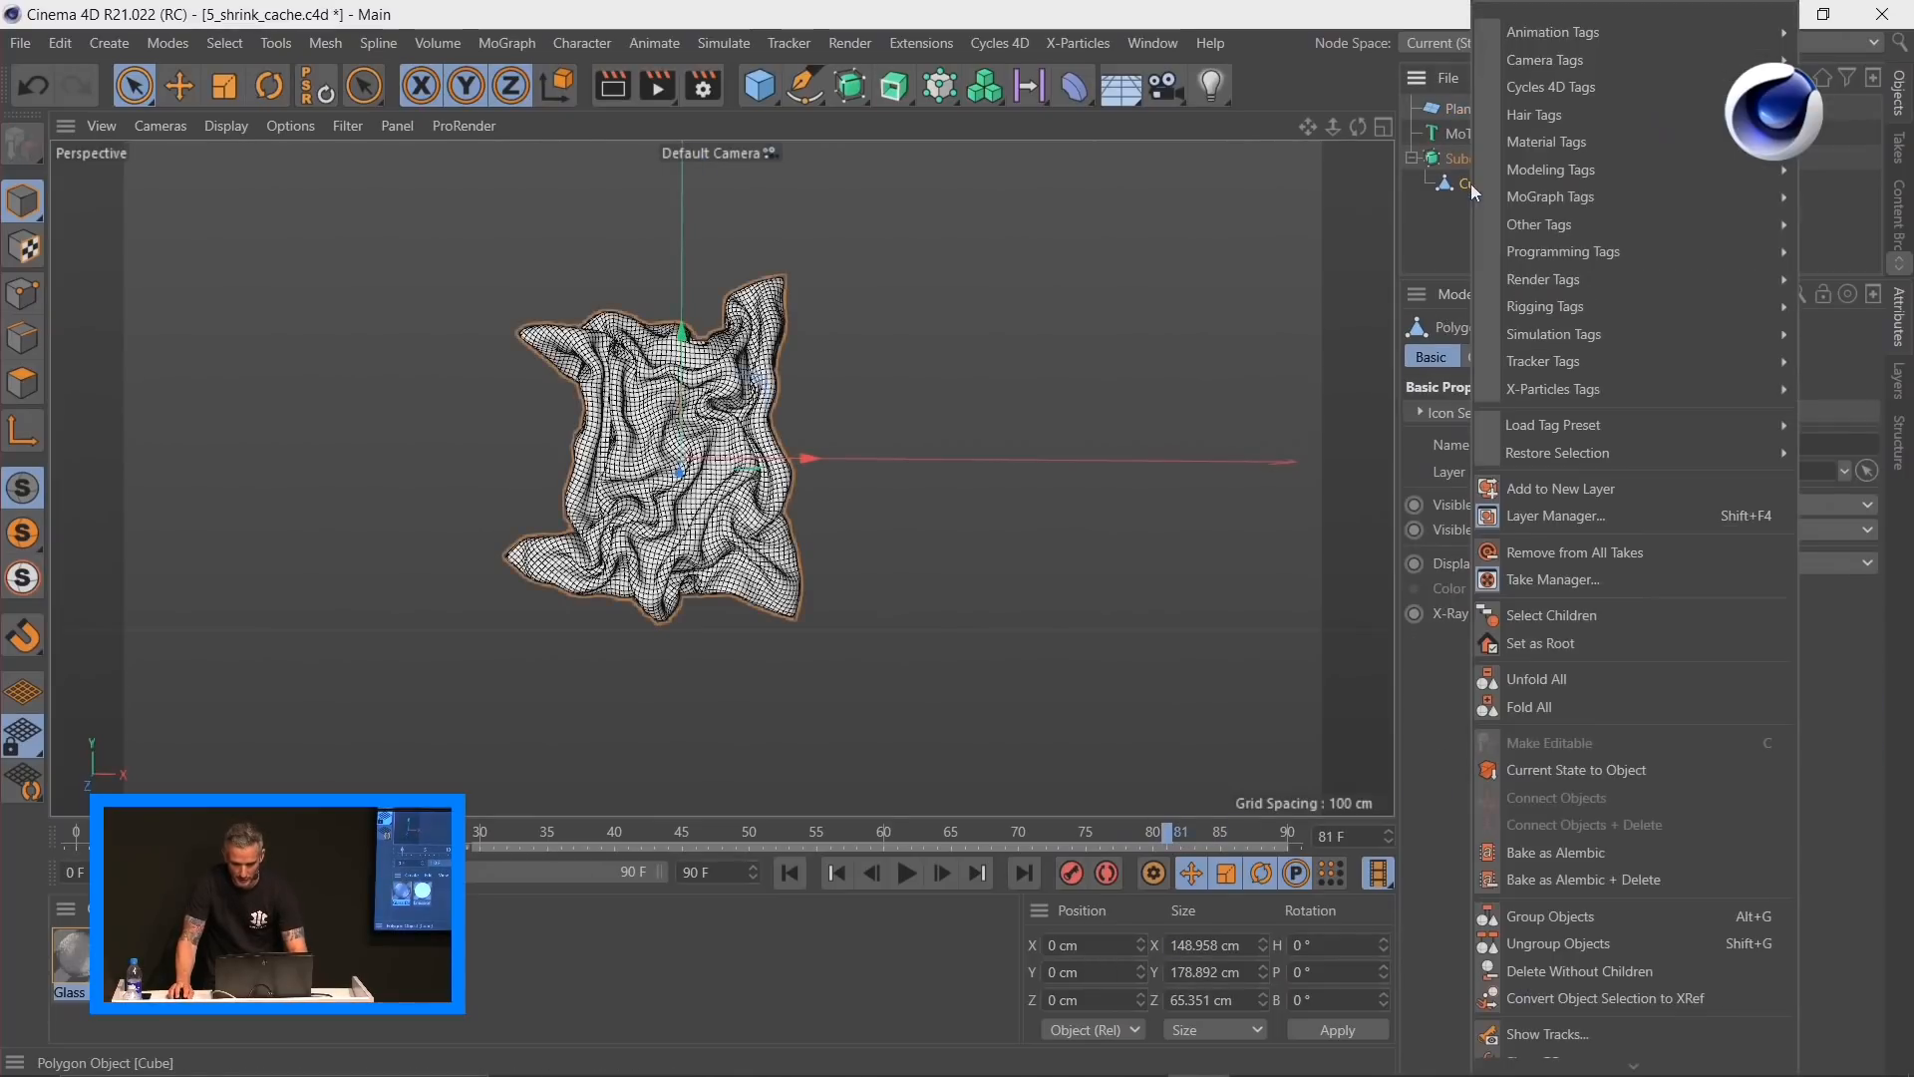
{"action": "left_click", "coordinate": [1581, 771]}
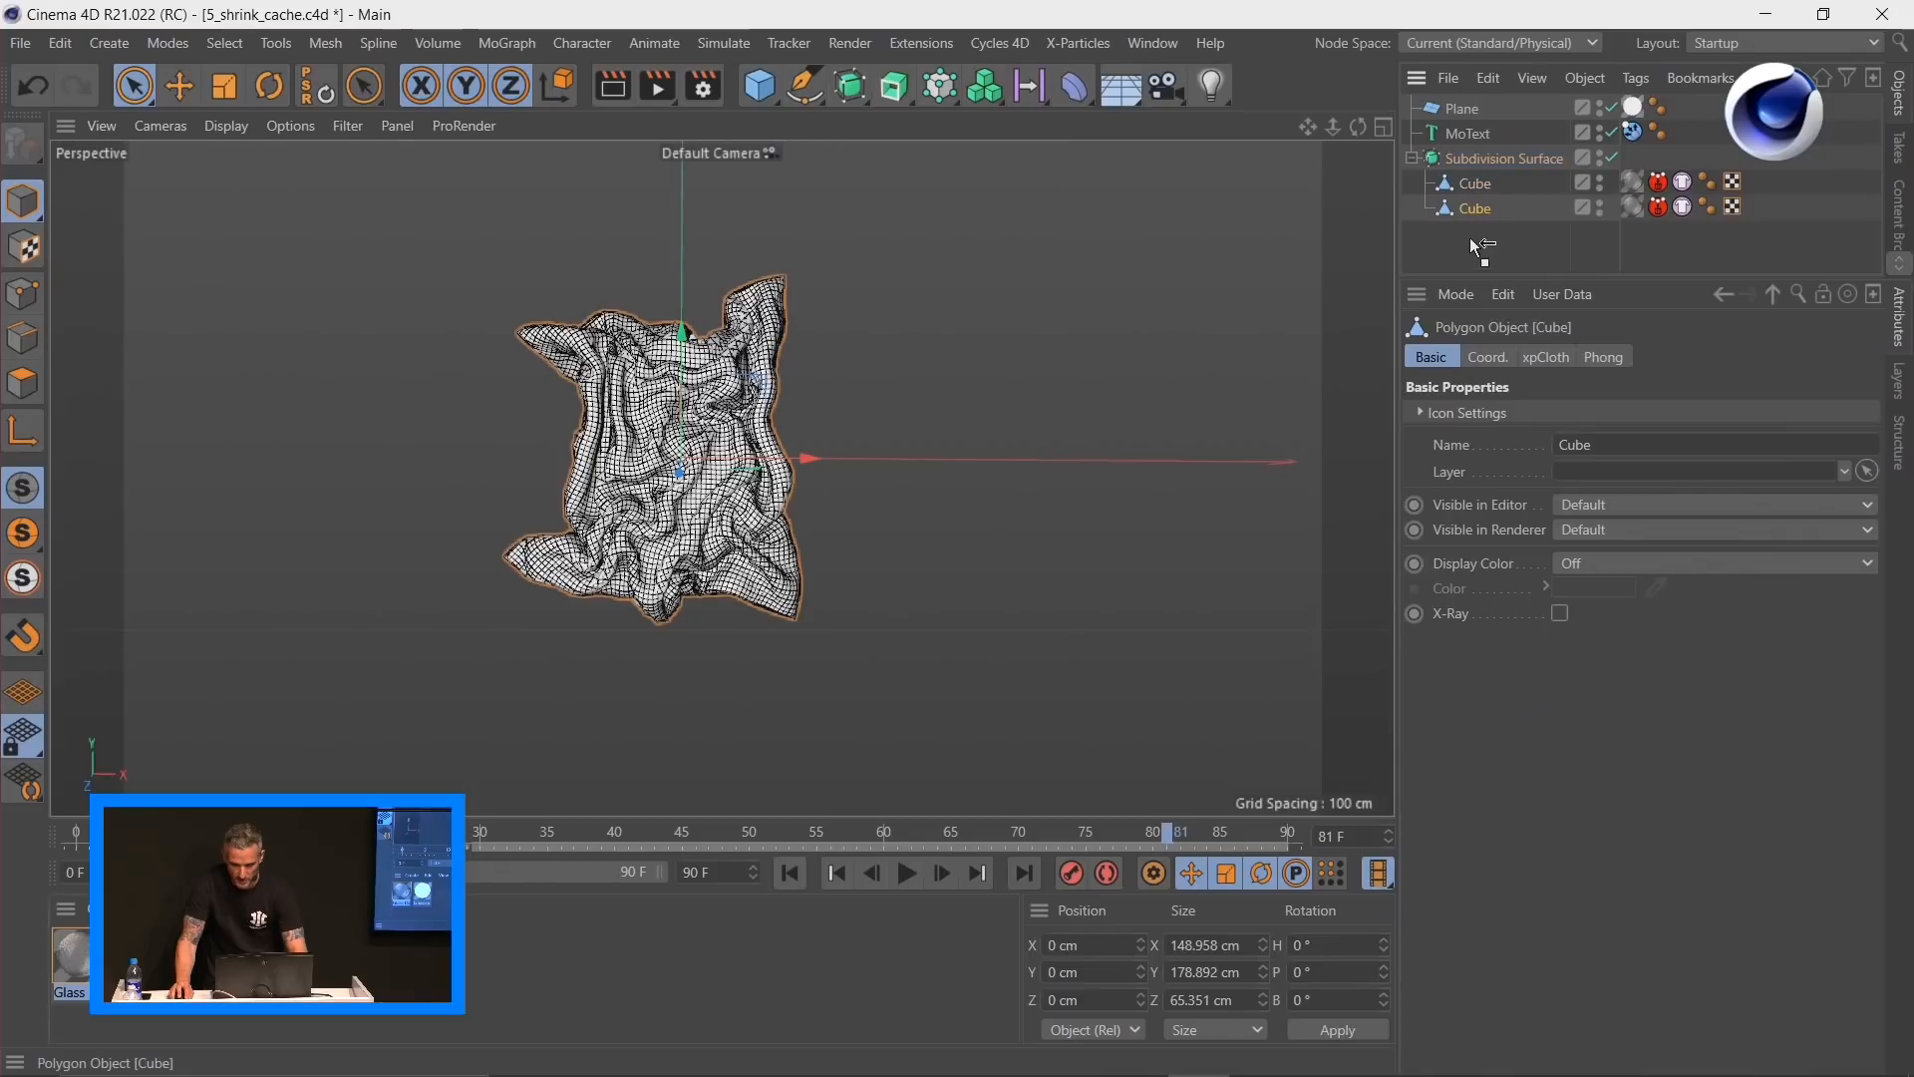
Step: Delete the X-Particles cache and cloth tags from the new Cube copy outside the Subdivision Surface
{"action": "left_click", "coordinate": [1658, 206]}
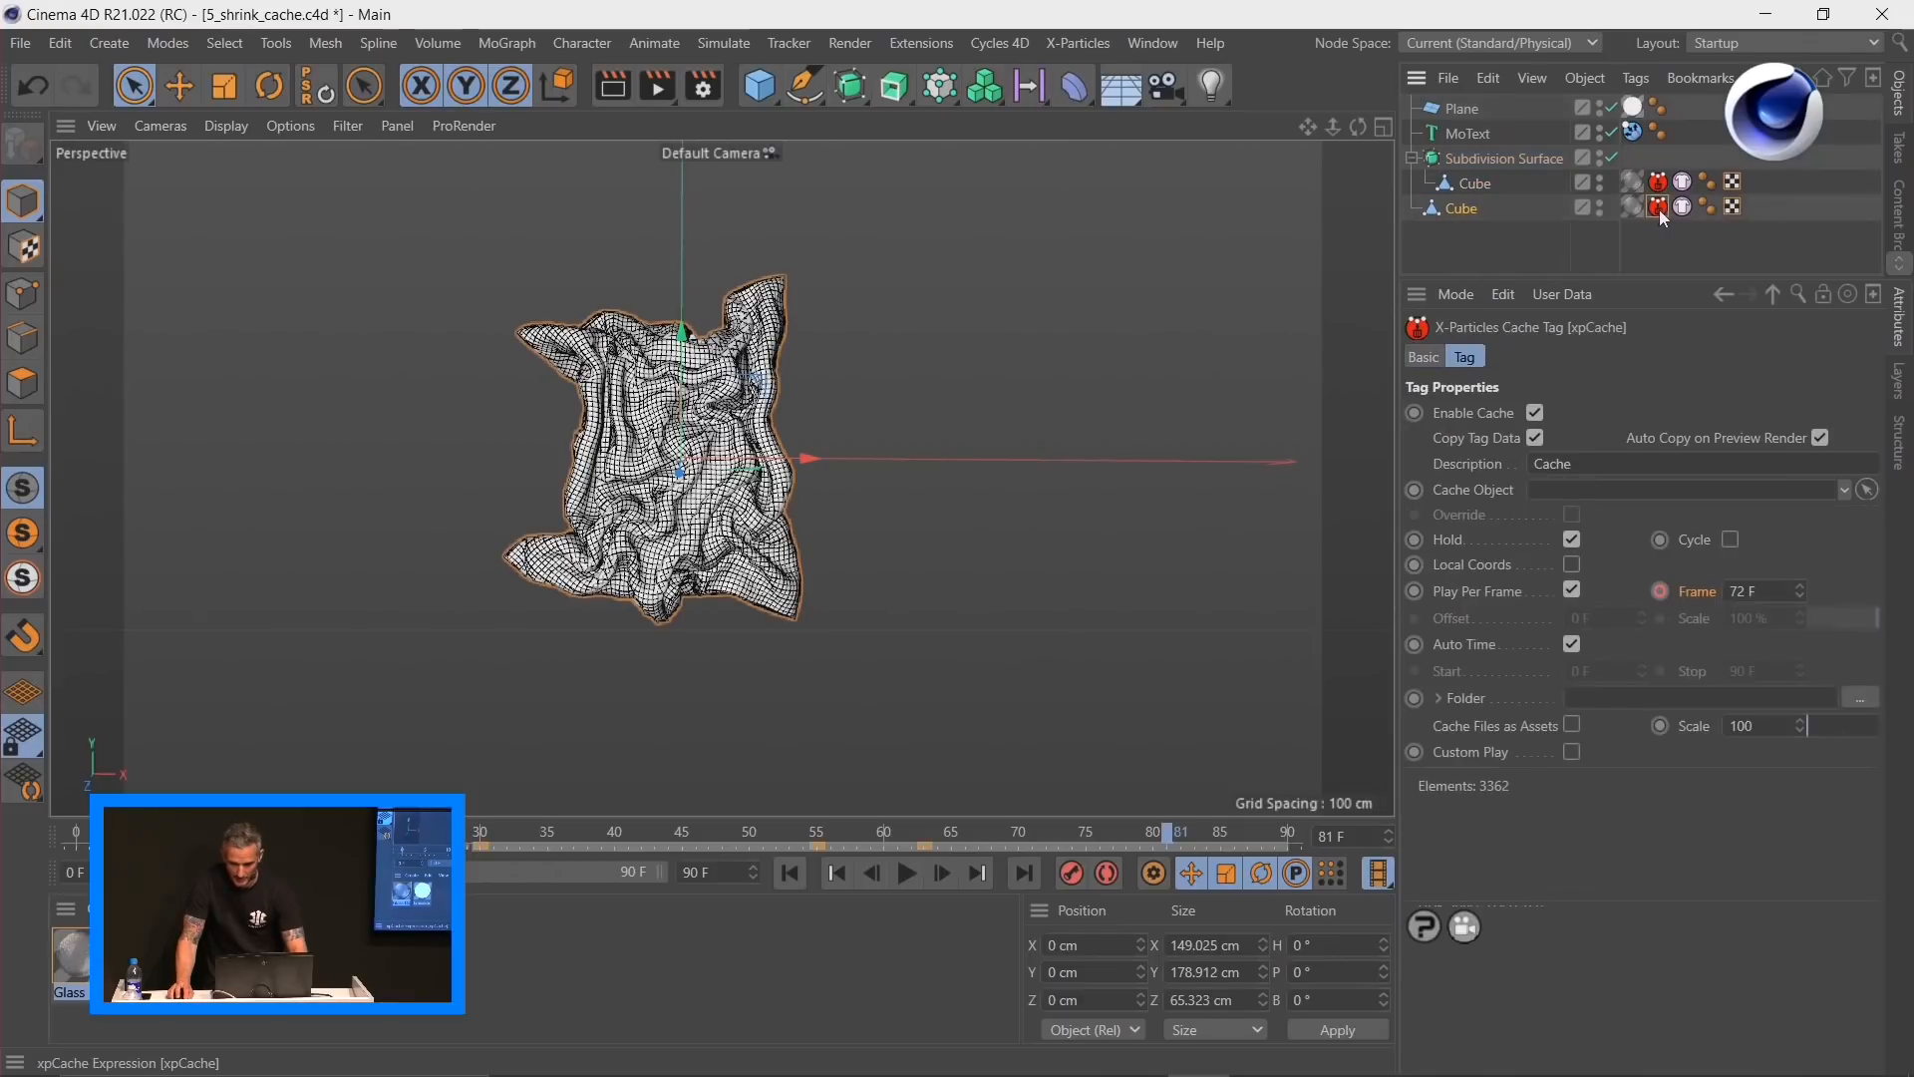
{"action": "key", "text": "Delete"}
{"action": "left_click", "coordinate": [1660, 207]}
{"action": "key", "text": "Delete"}
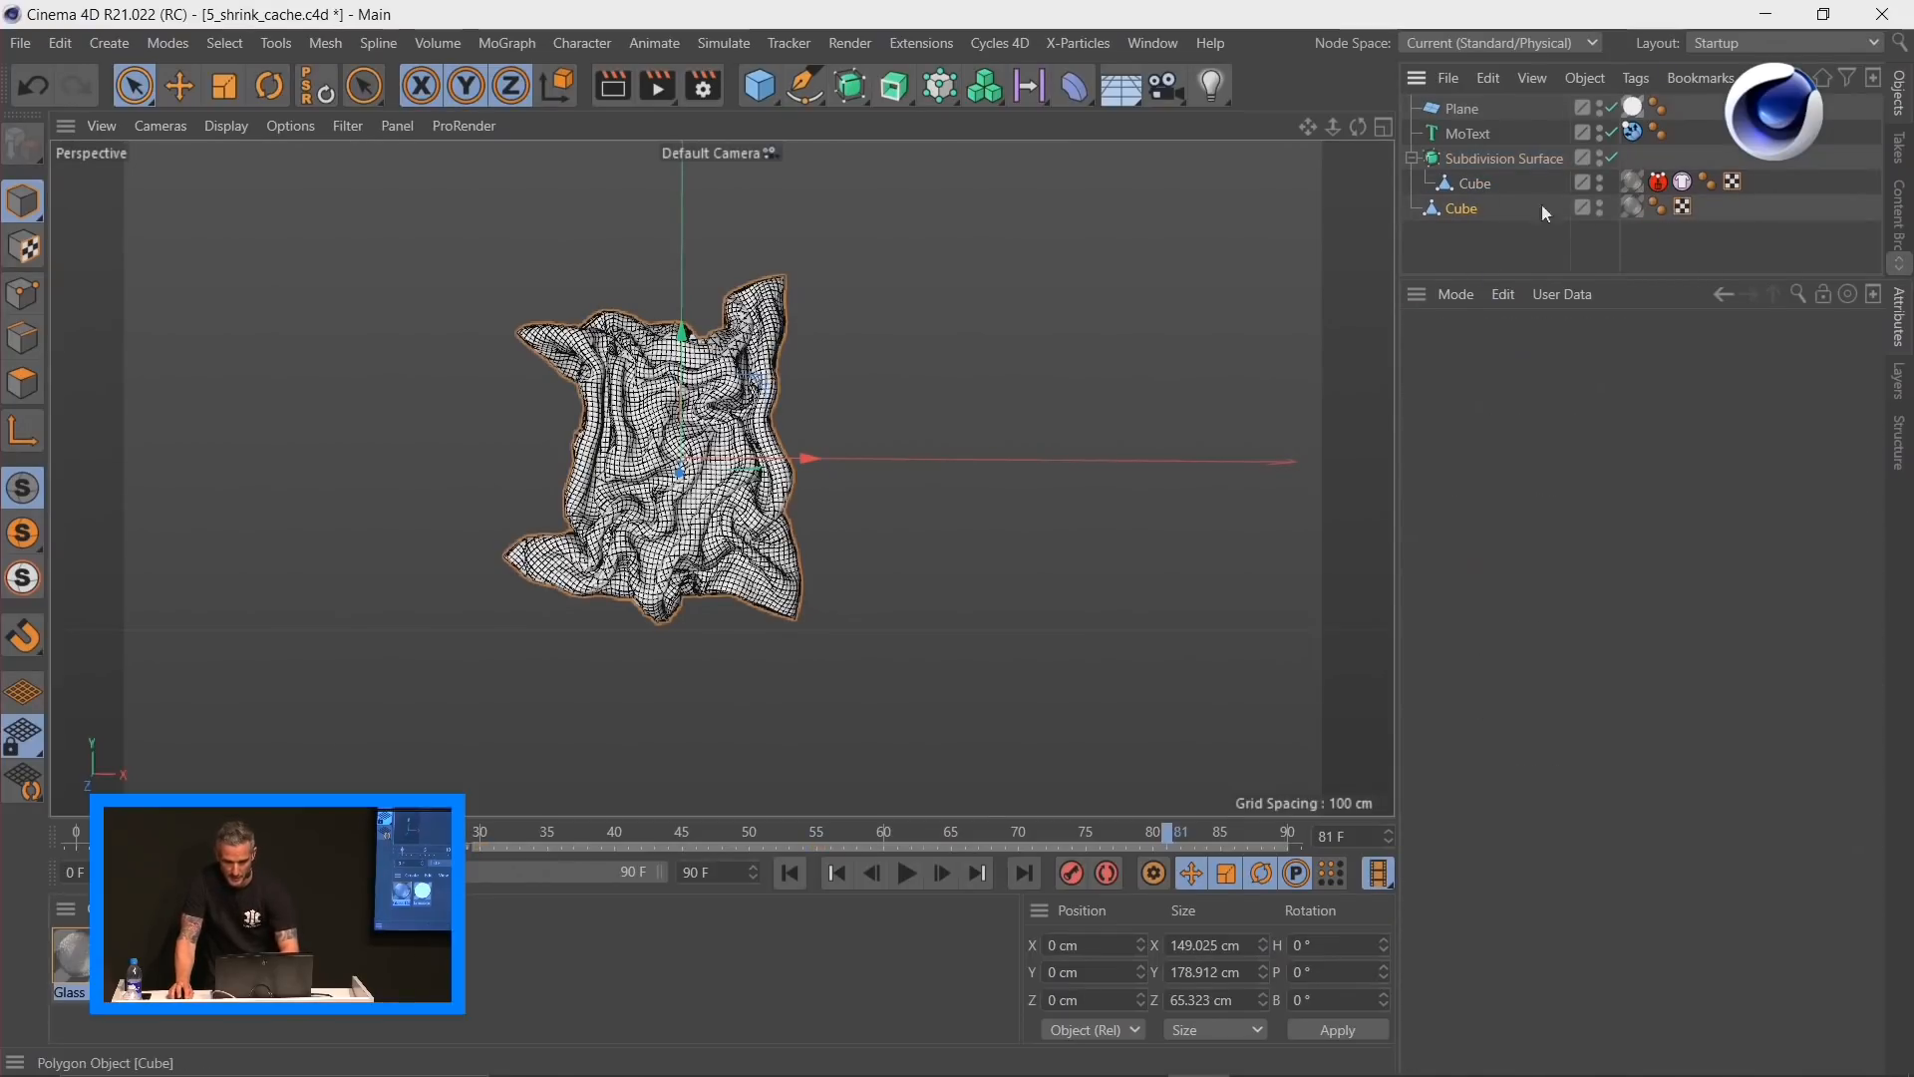
Step: Delete the Subdivision Surface with its original Cube and scrub the timeline to check the remaining mesh
{"action": "left_click", "coordinate": [1470, 155]}
{"action": "key", "text": "Delete"}
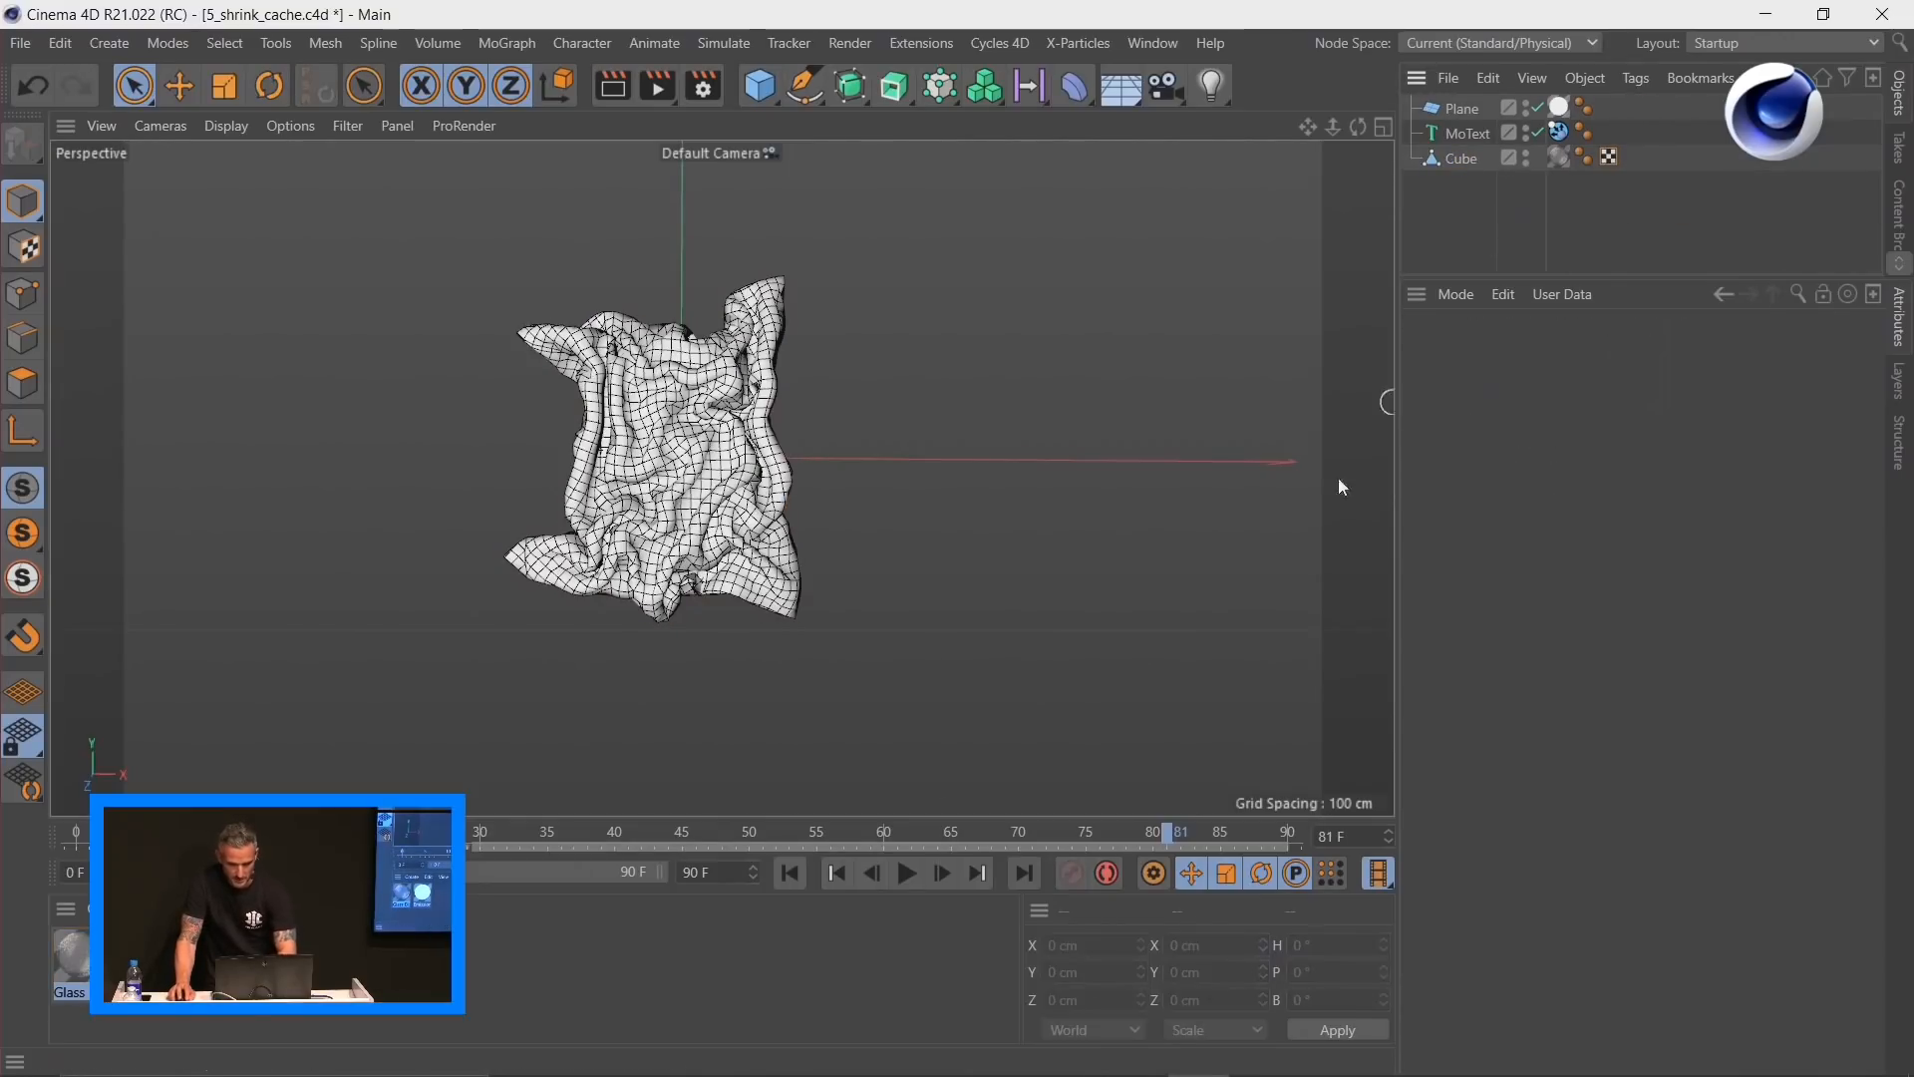
{"action": "left_click", "coordinate": [825, 836]}
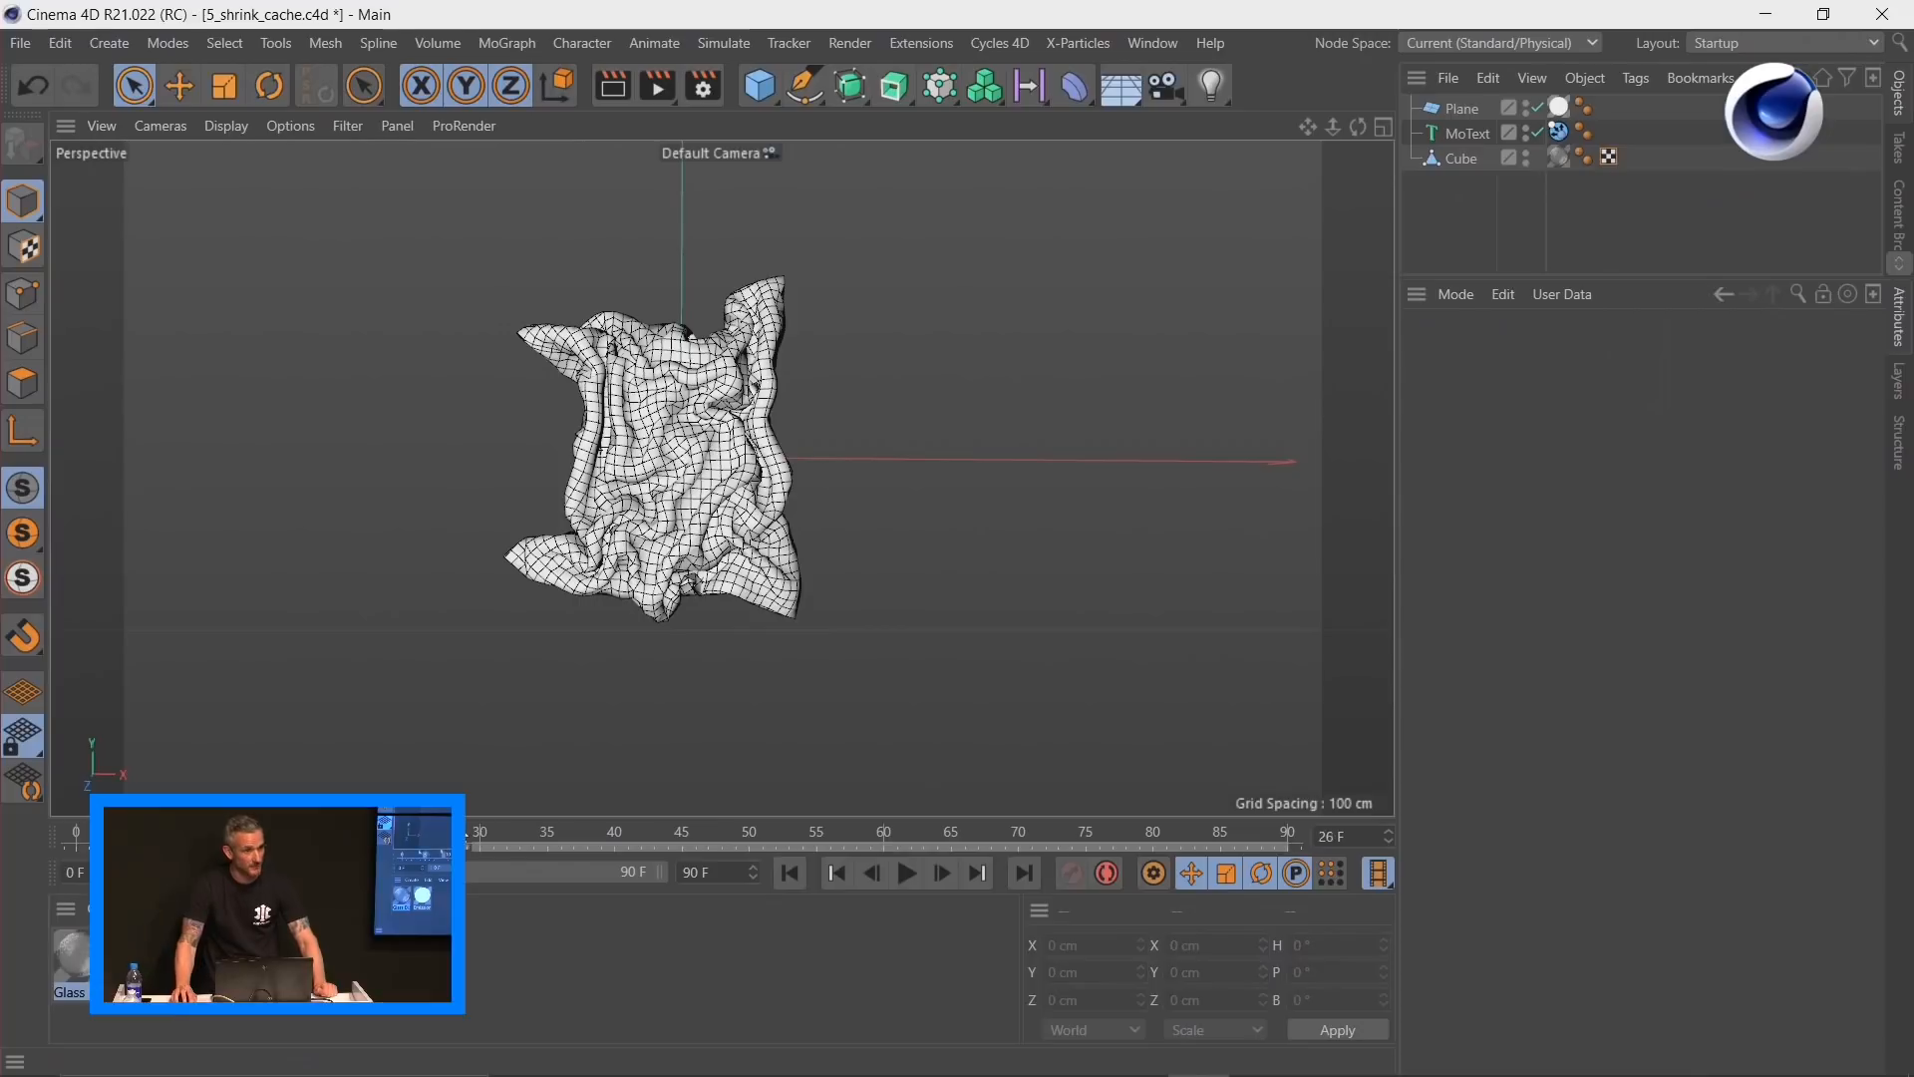
{"action": "left_click_drag", "start_coordinate": [670, 826], "coordinate": [779, 851]}
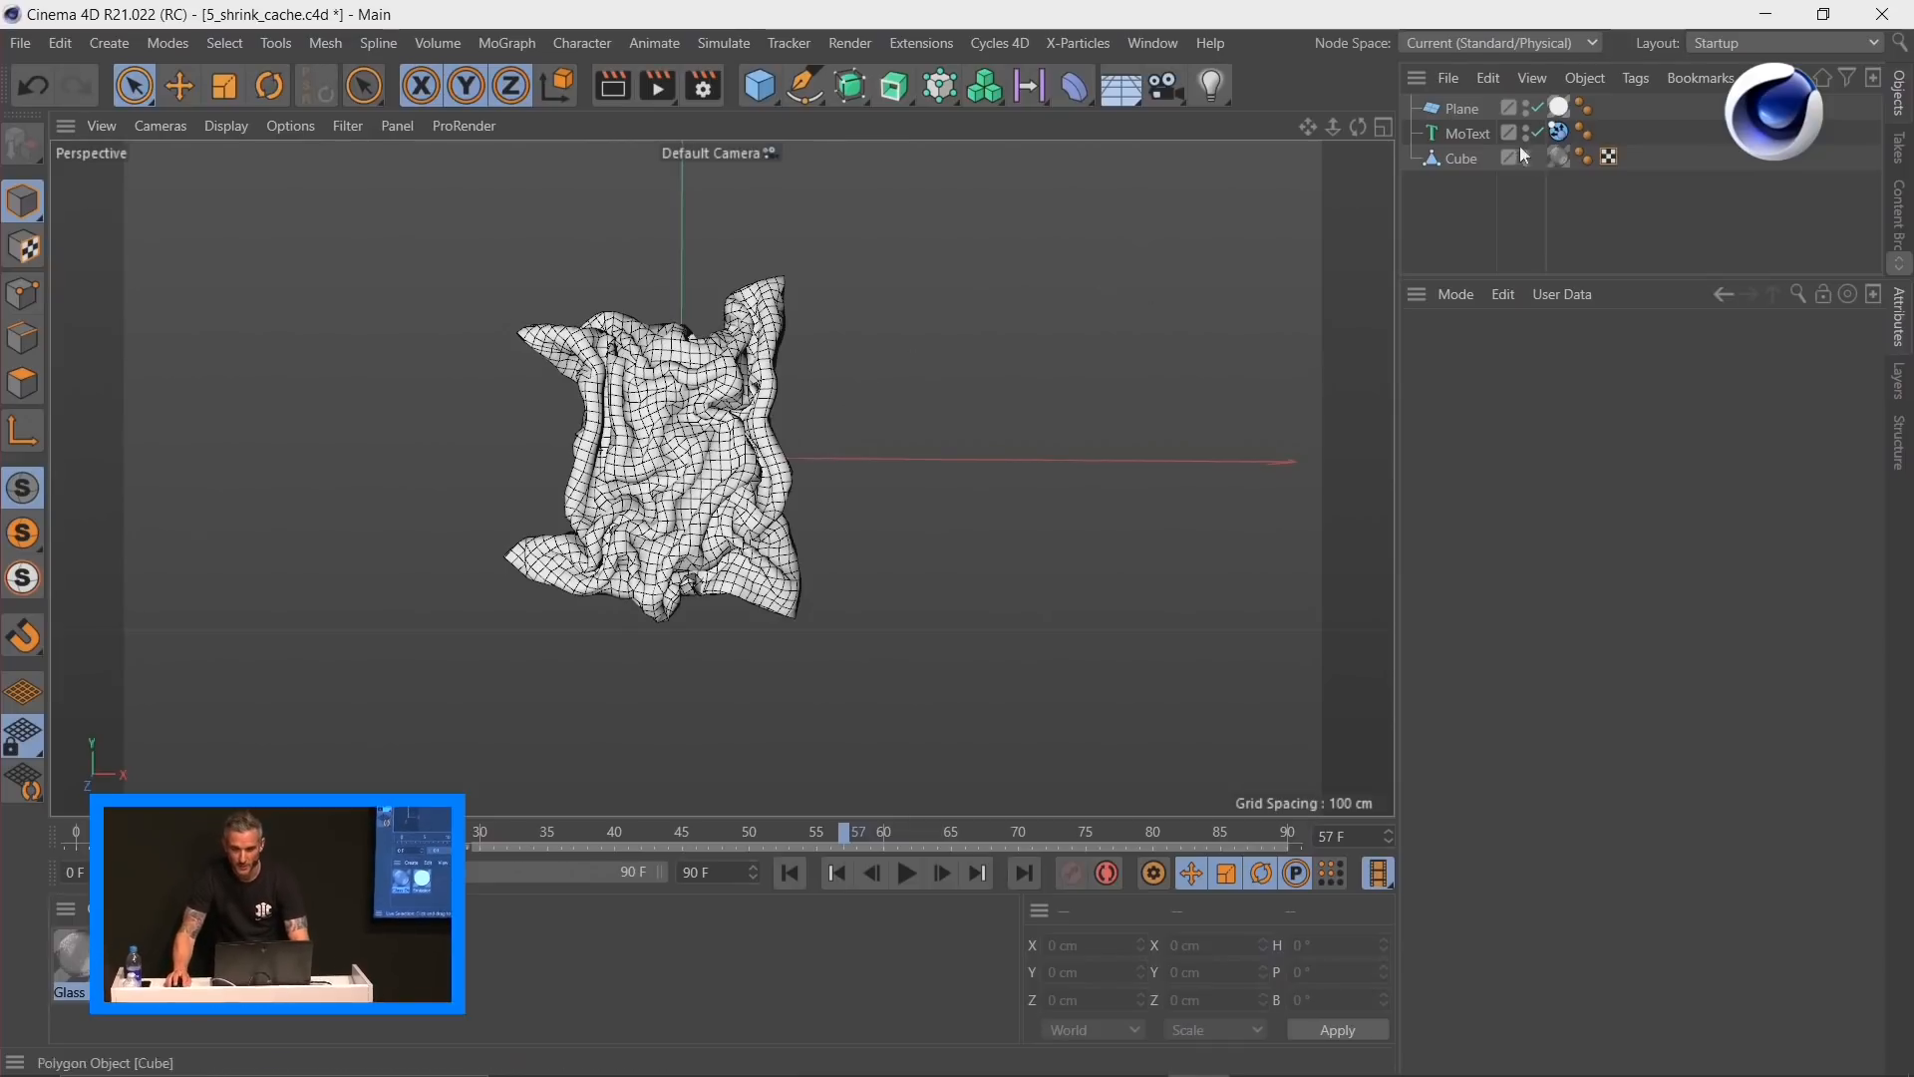
Step: Turn the remaining Cube into an X-Particles cloth with the xpClothFX Create Cloth command
{"action": "left_click", "coordinate": [1468, 159]}
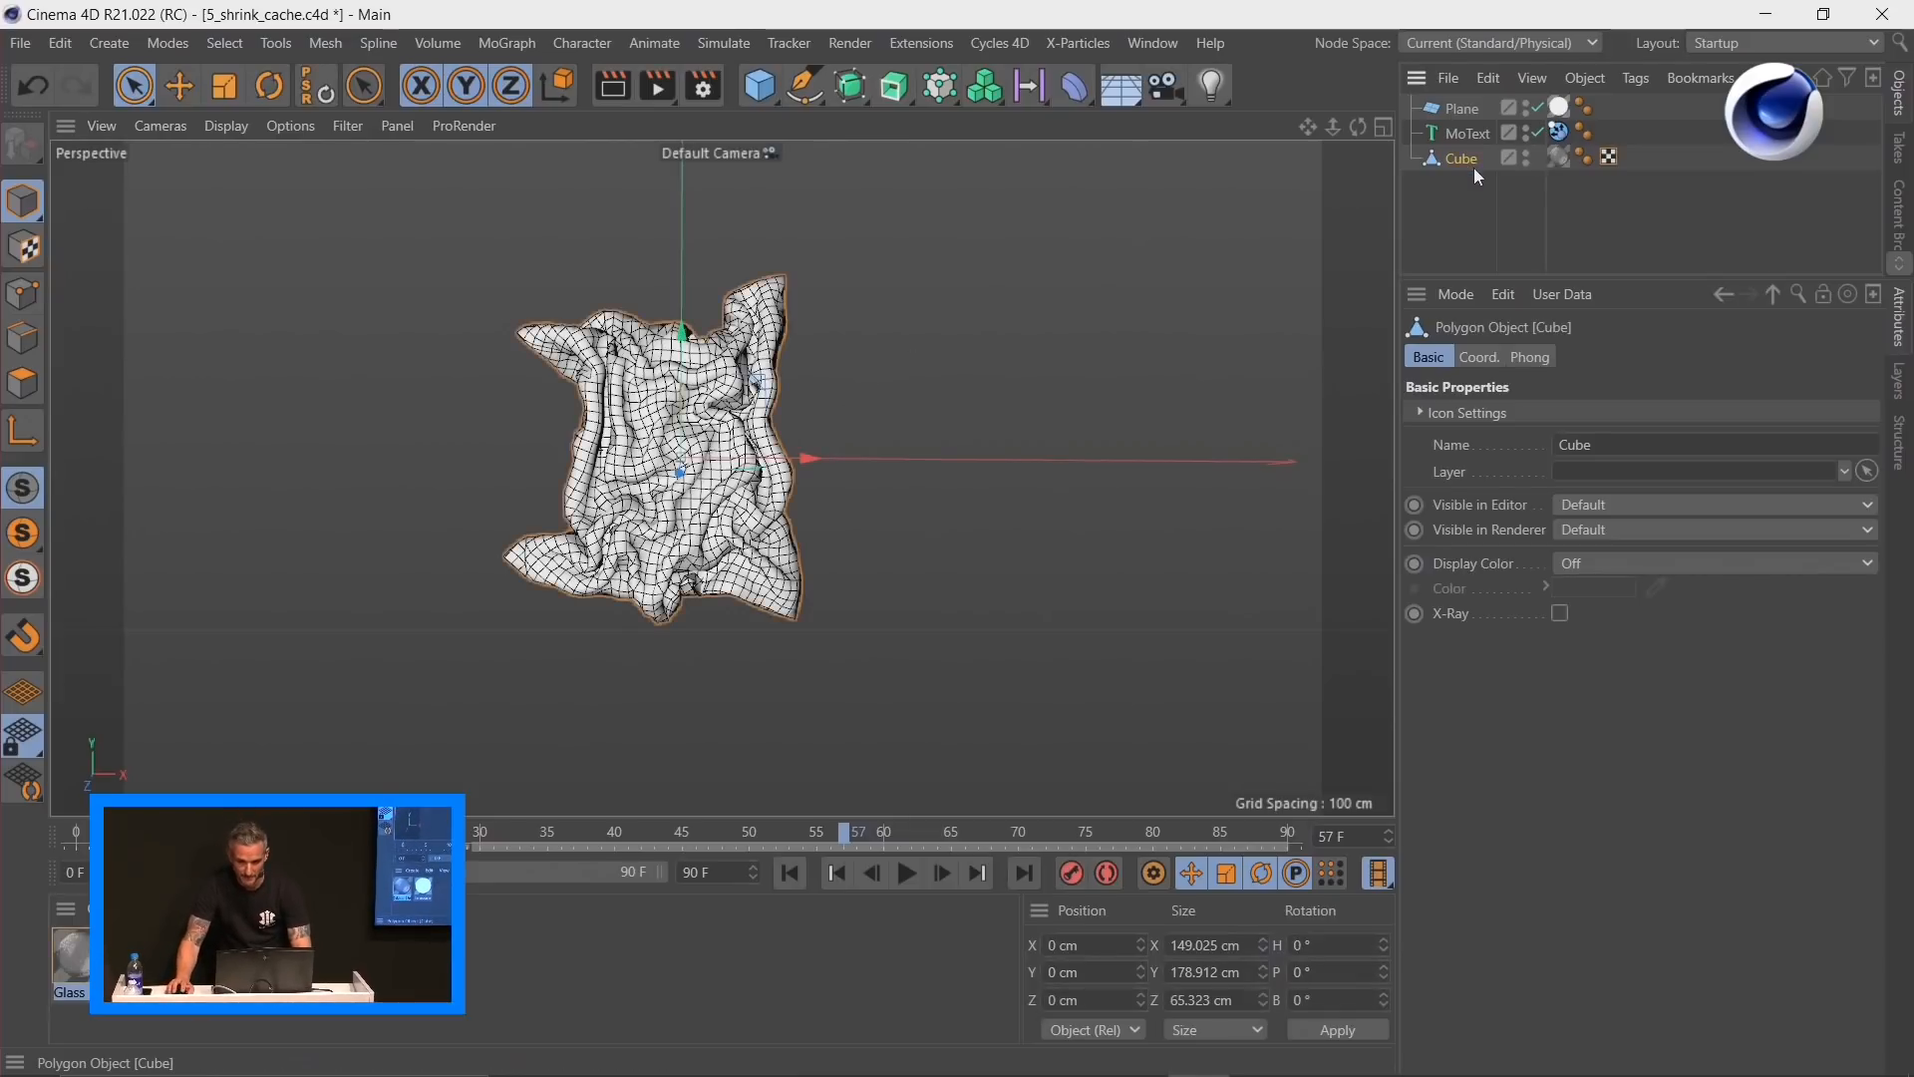
{"action": "left_click", "coordinate": [1079, 40]}
{"action": "mouse_move", "coordinate": [1104, 289]}
{"action": "mouse_move", "coordinate": [1291, 315]}
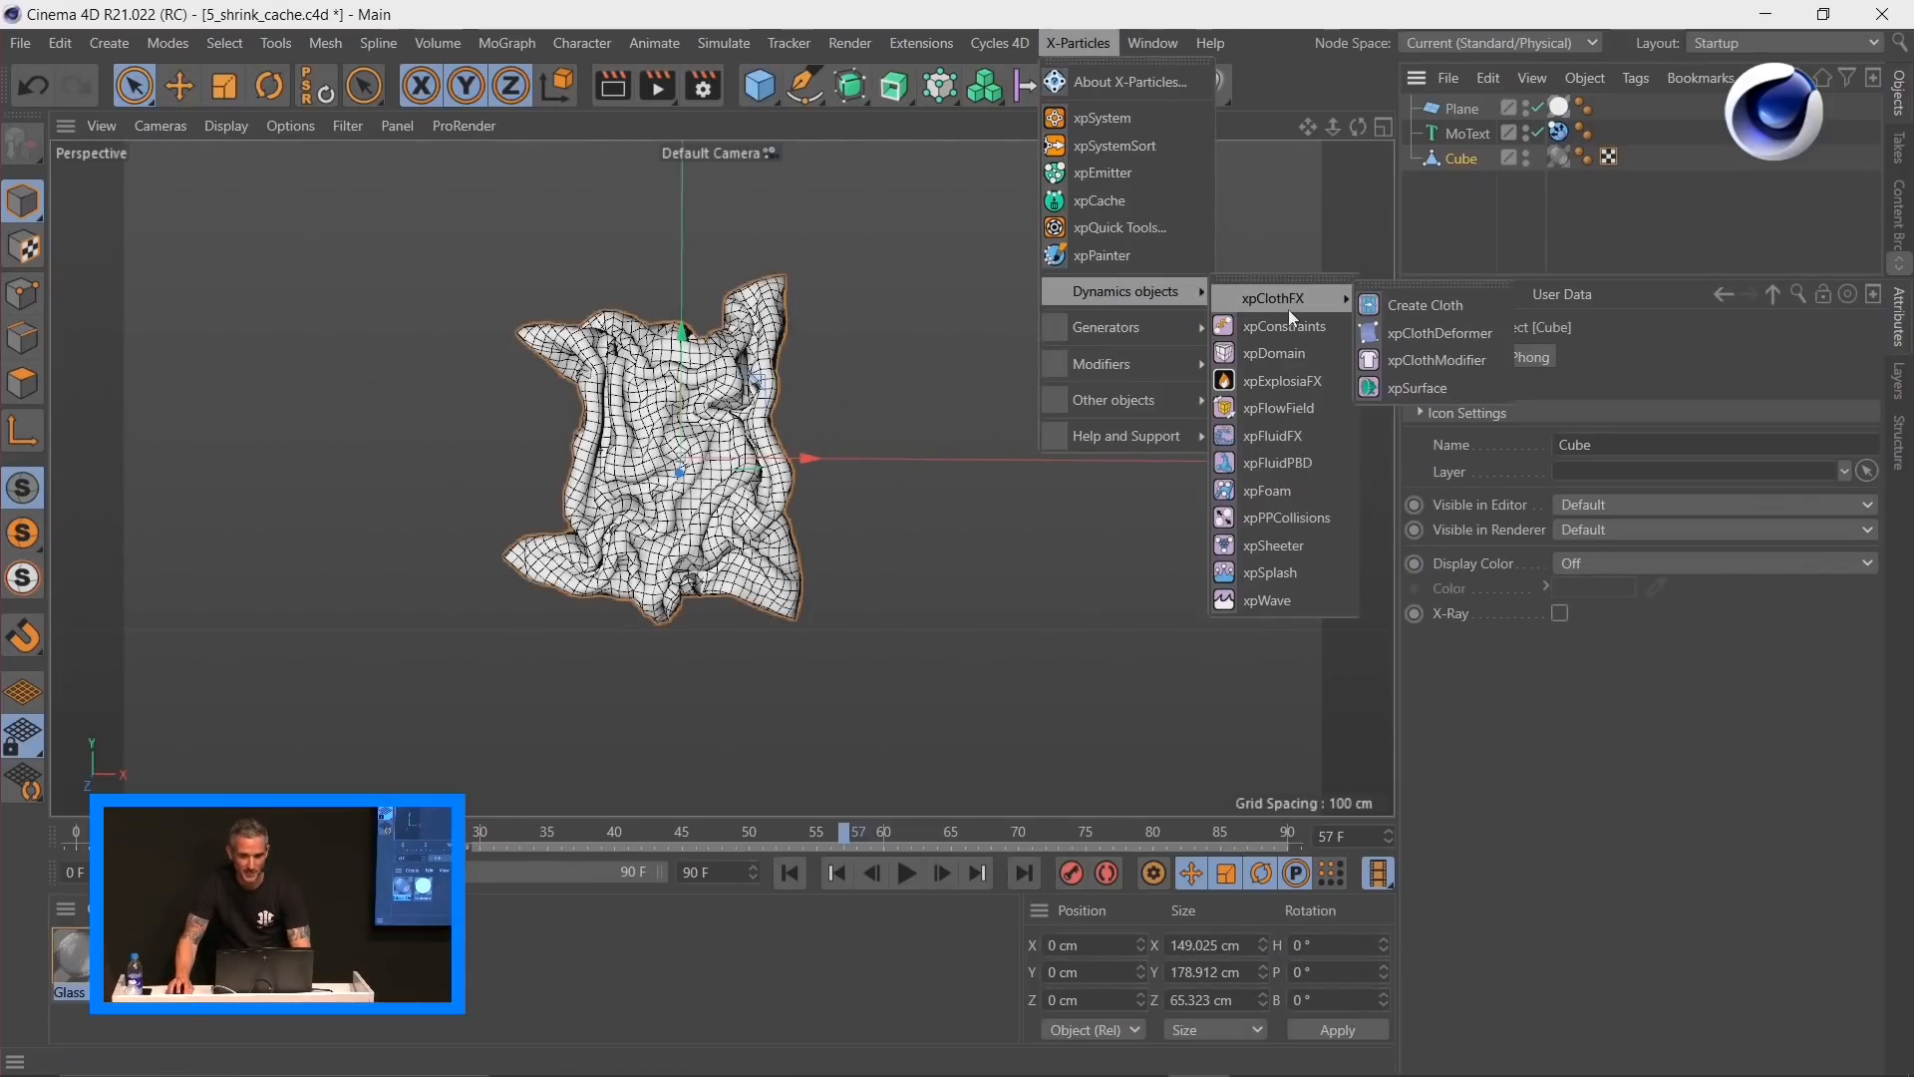
{"action": "left_click", "coordinate": [1408, 304]}
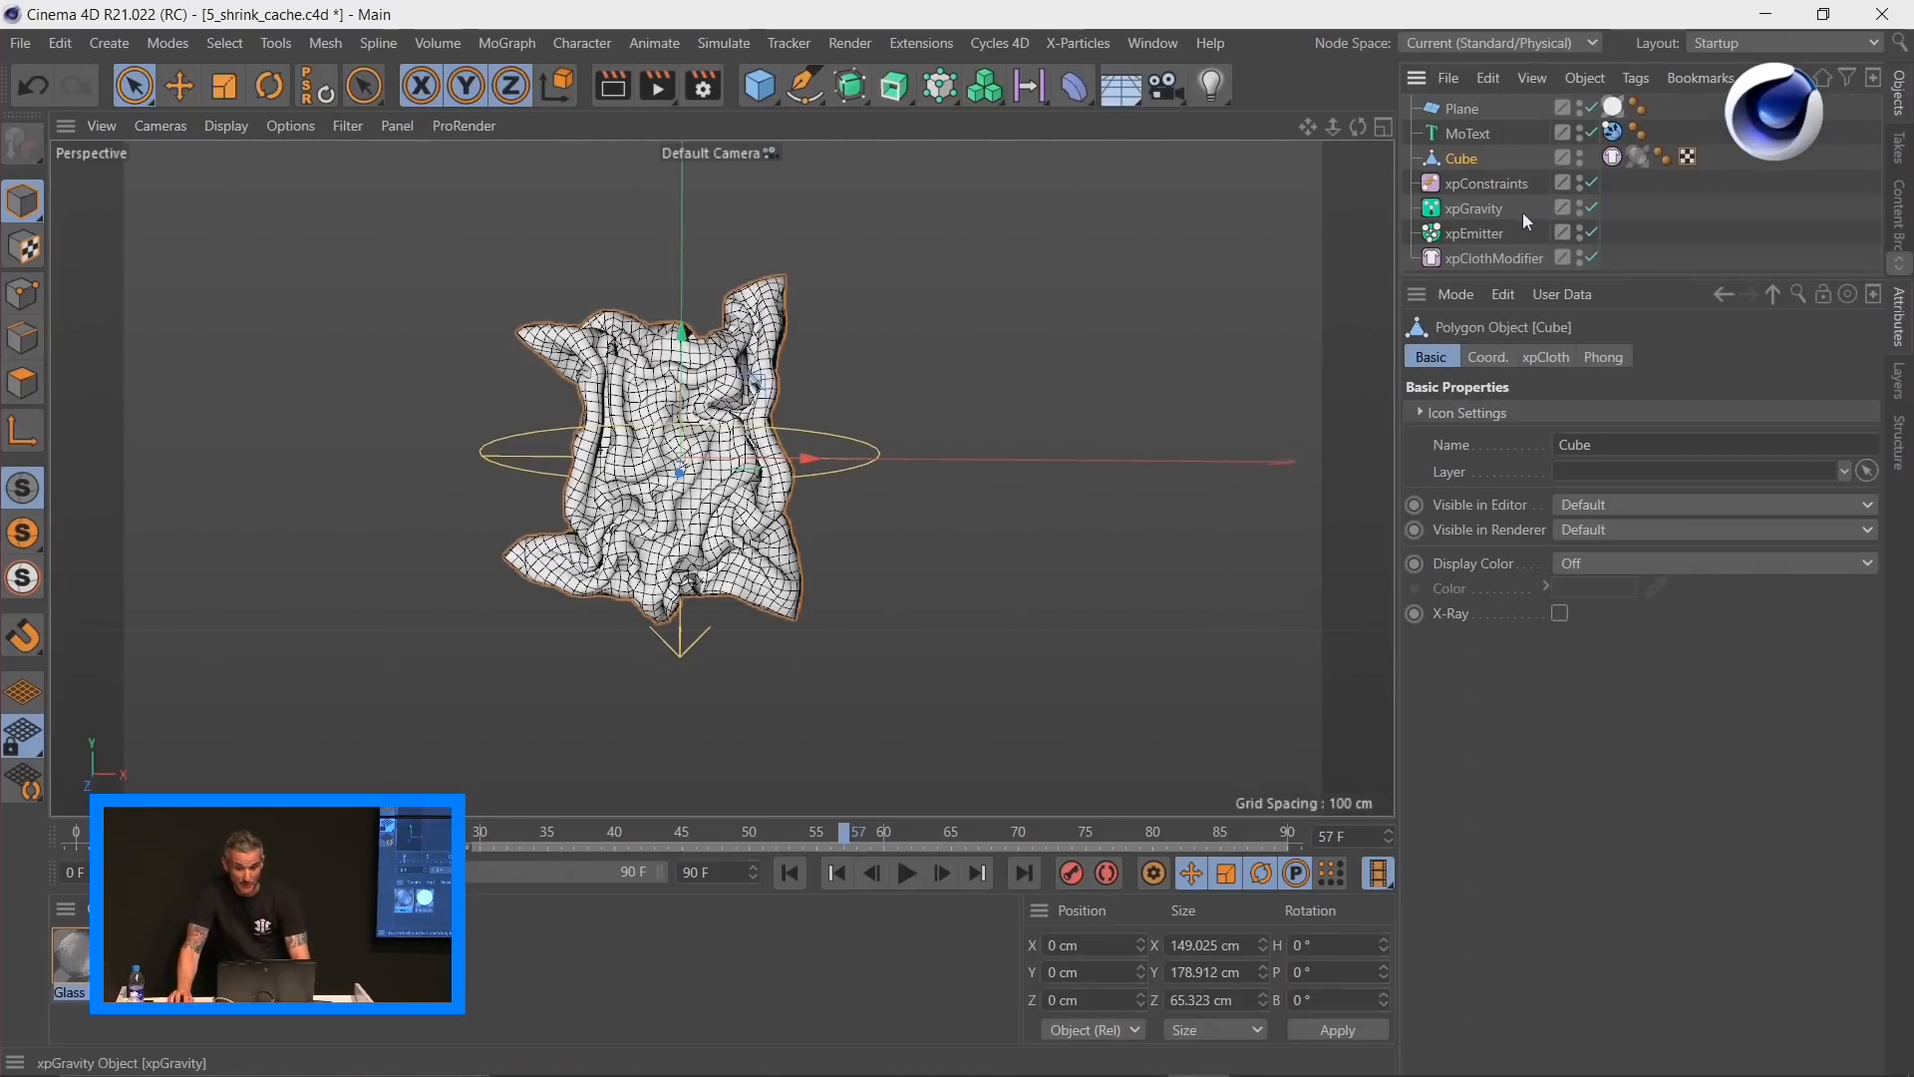
Step: Enlarge the object list and delete the xpGravity modifier from the cloth setup
{"action": "left_click_drag", "start_coordinate": [1650, 272], "coordinate": [1649, 513]}
{"action": "left_click", "coordinate": [1457, 209]}
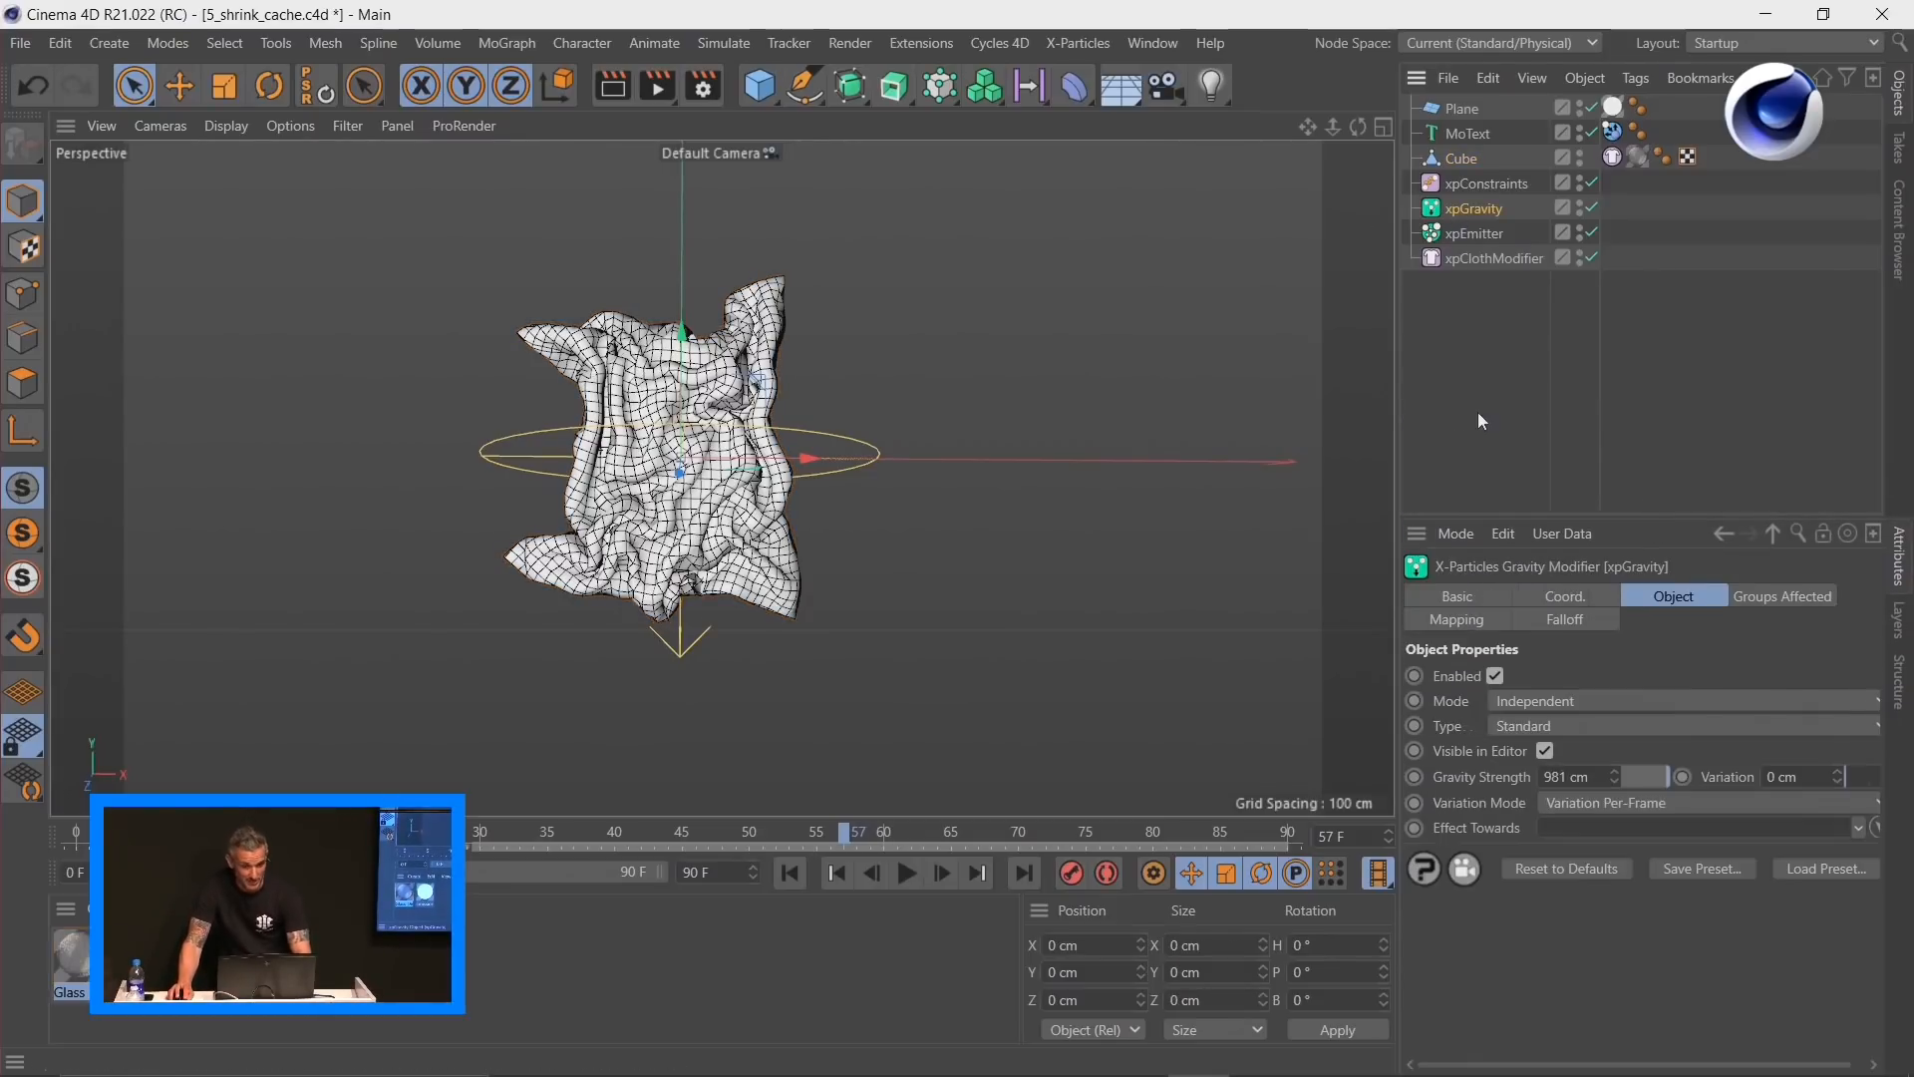
{"action": "key", "text": "Delete"}
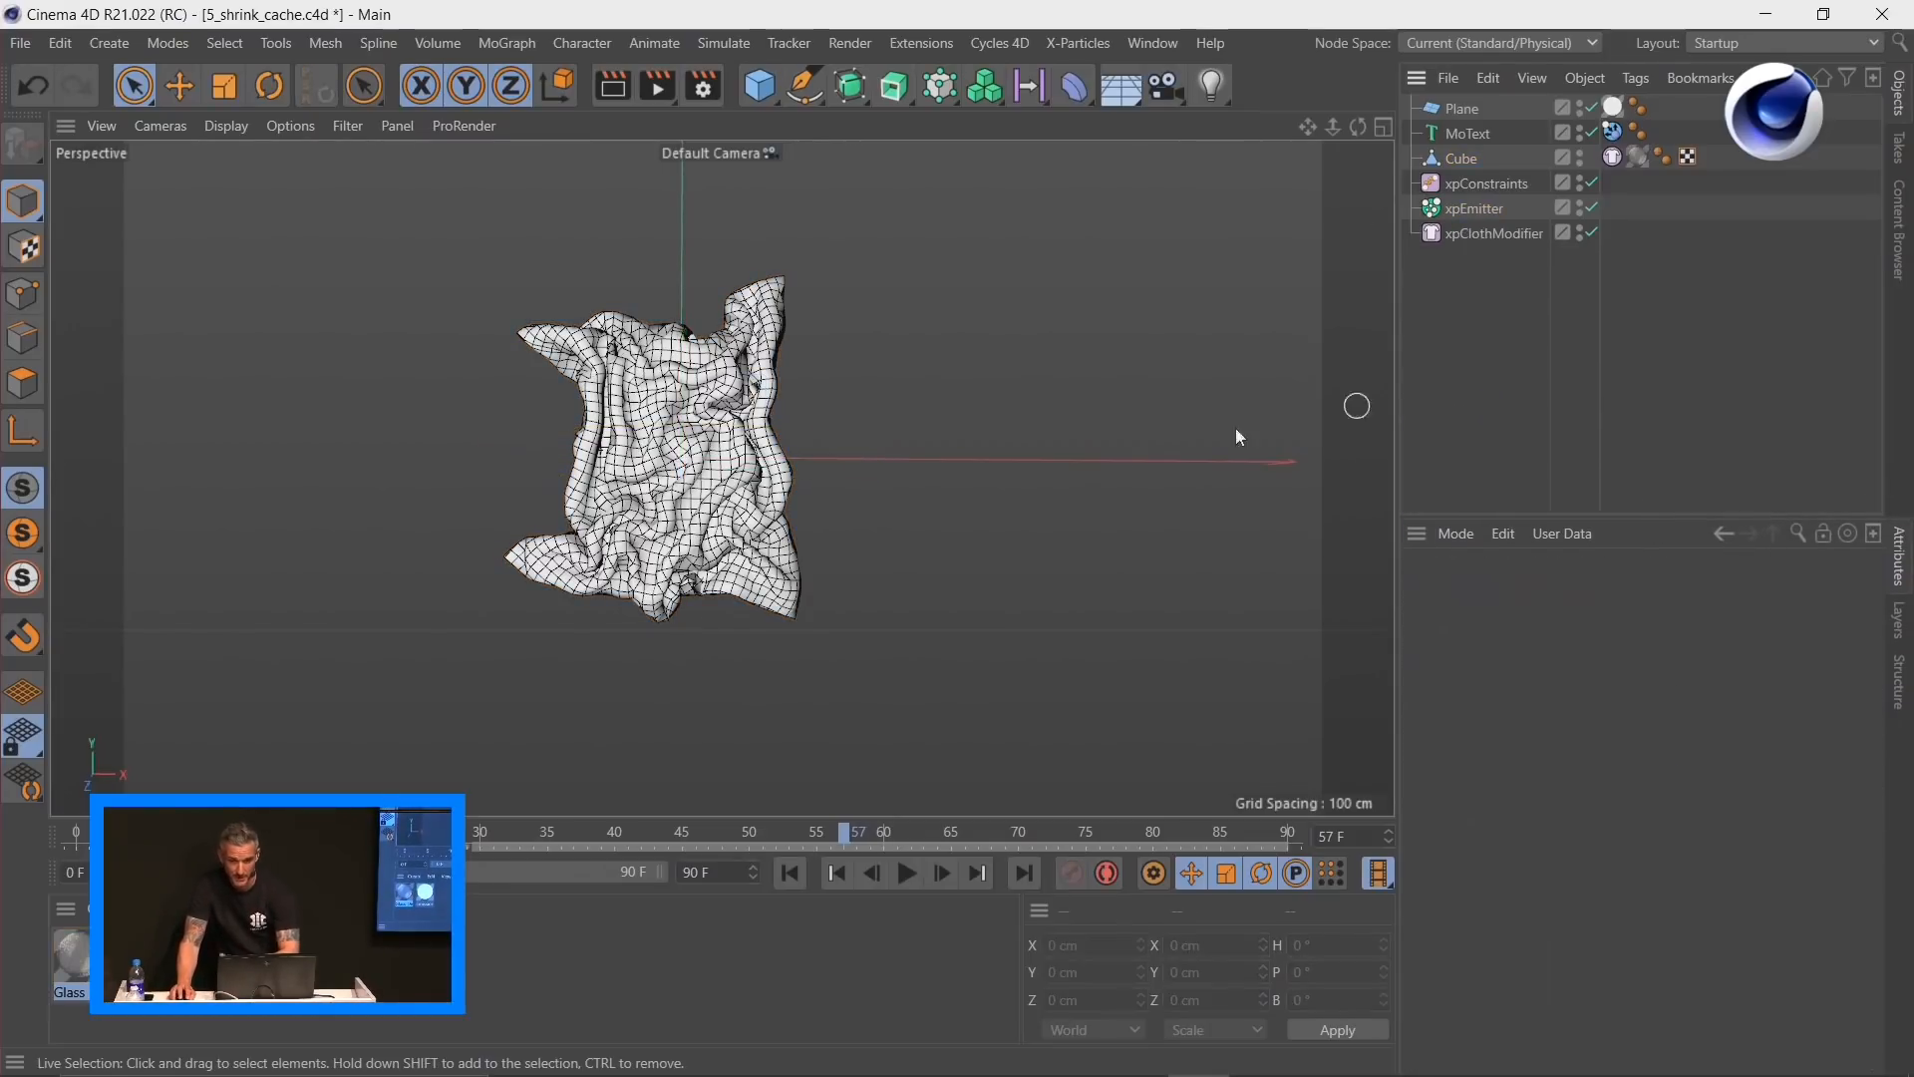
Step: Play the cloth simulation, restart it from the beginning, and stop playback at frame 44
{"action": "left_click", "coordinate": [908, 872]}
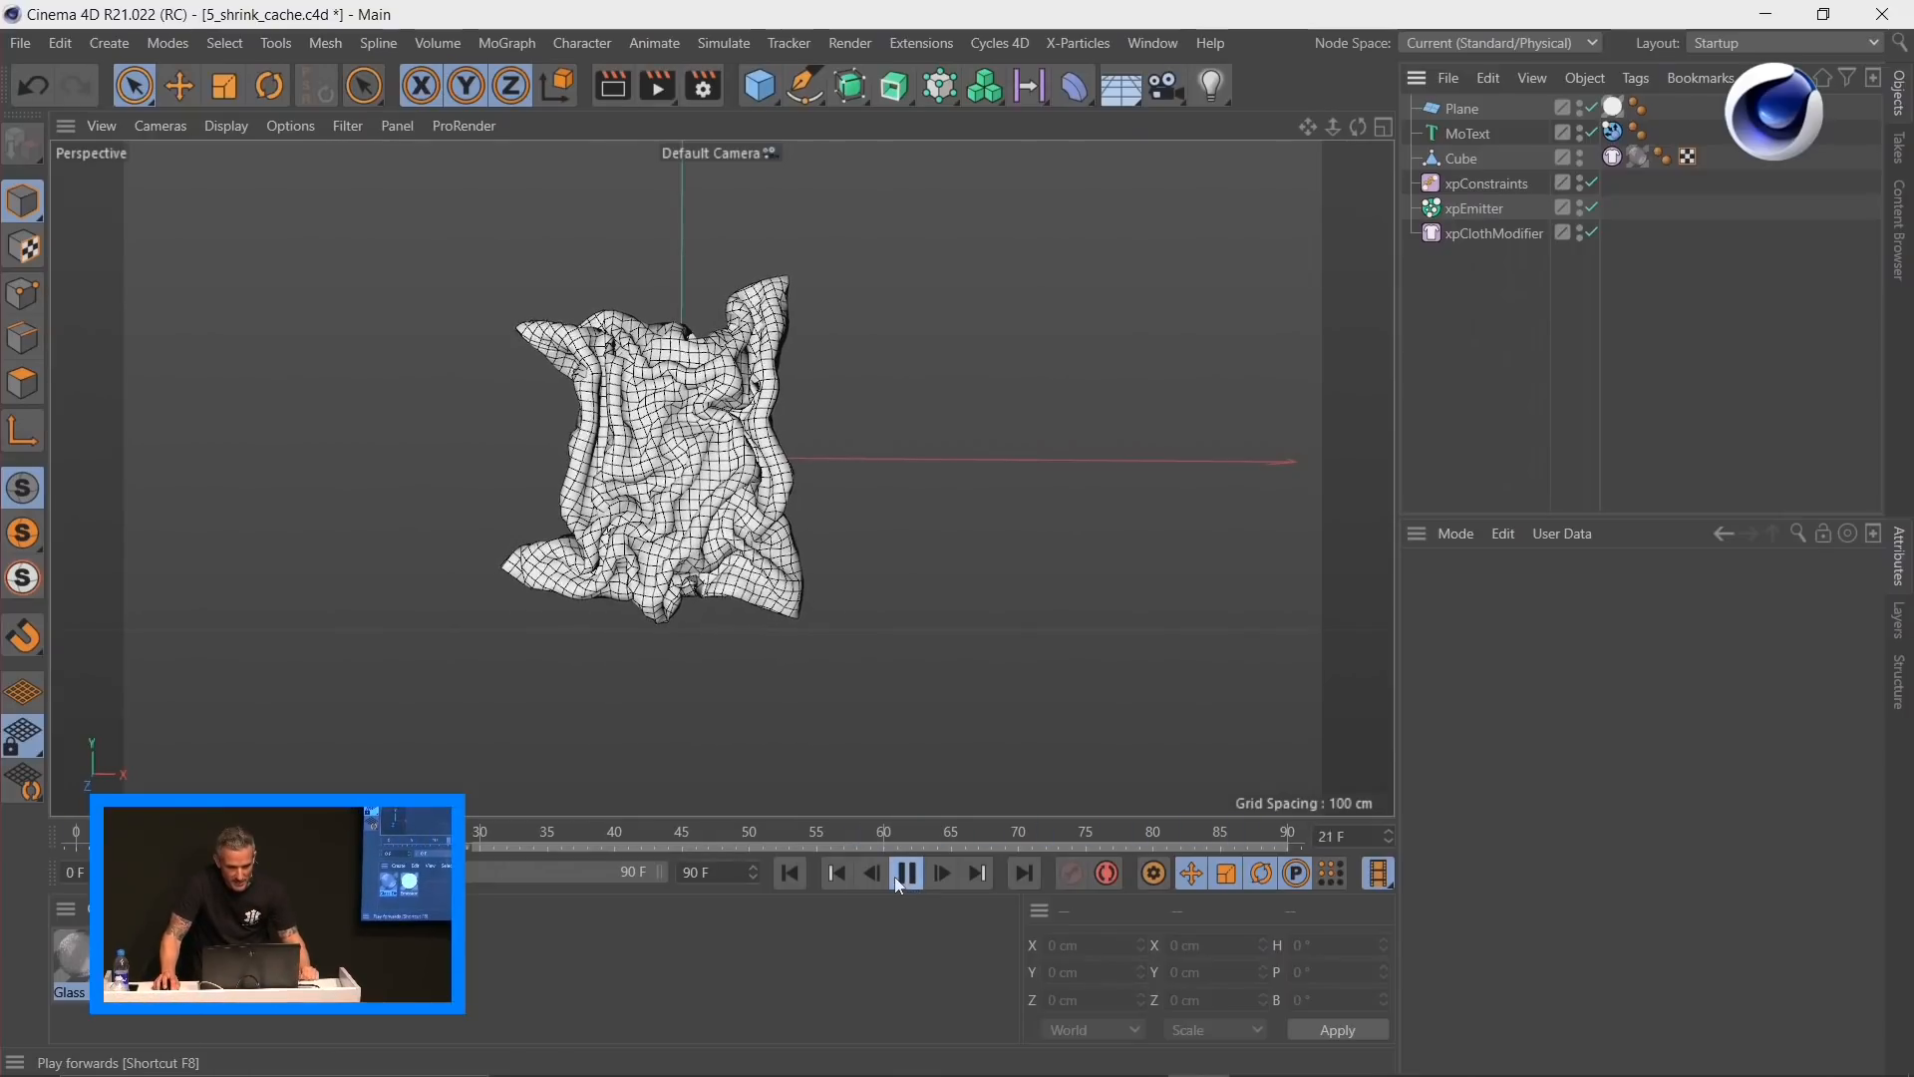
{"action": "left_click", "coordinate": [790, 872]}
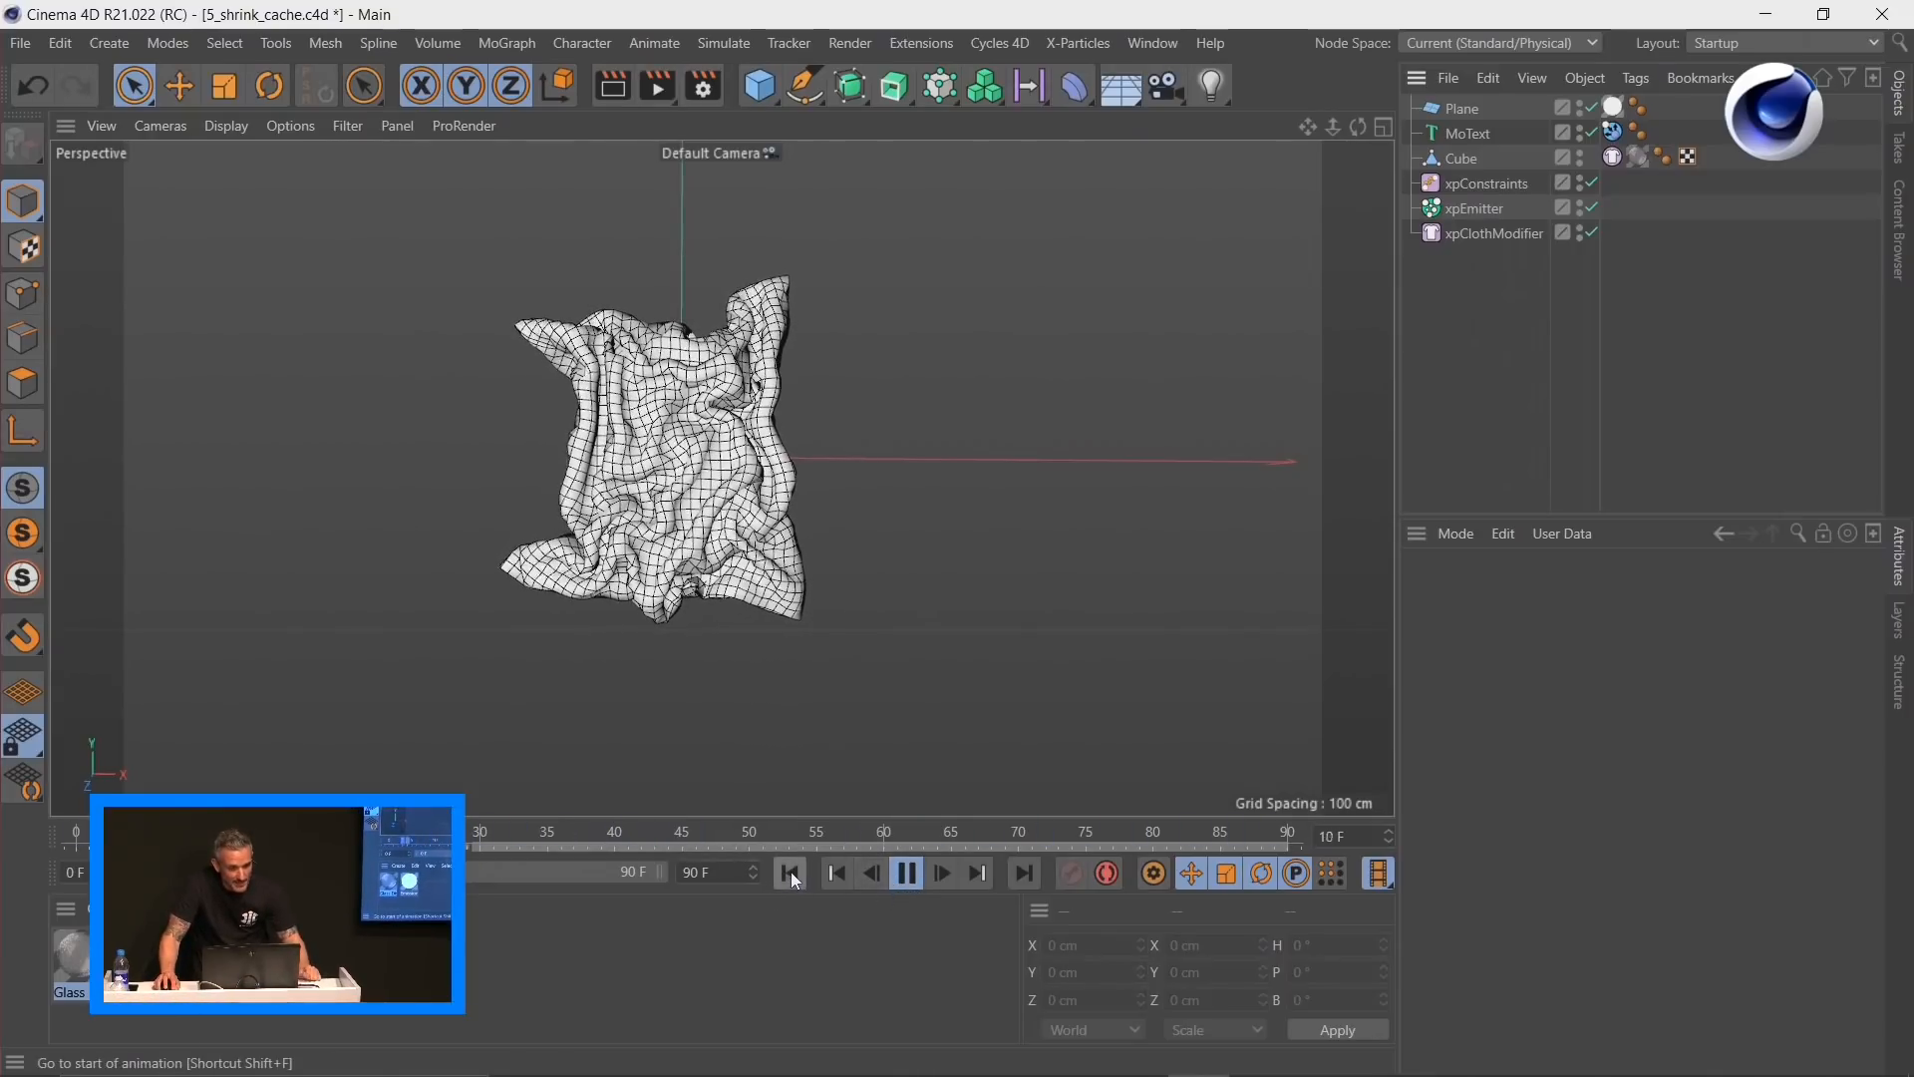
{"action": "left_click", "coordinate": [780, 865]}
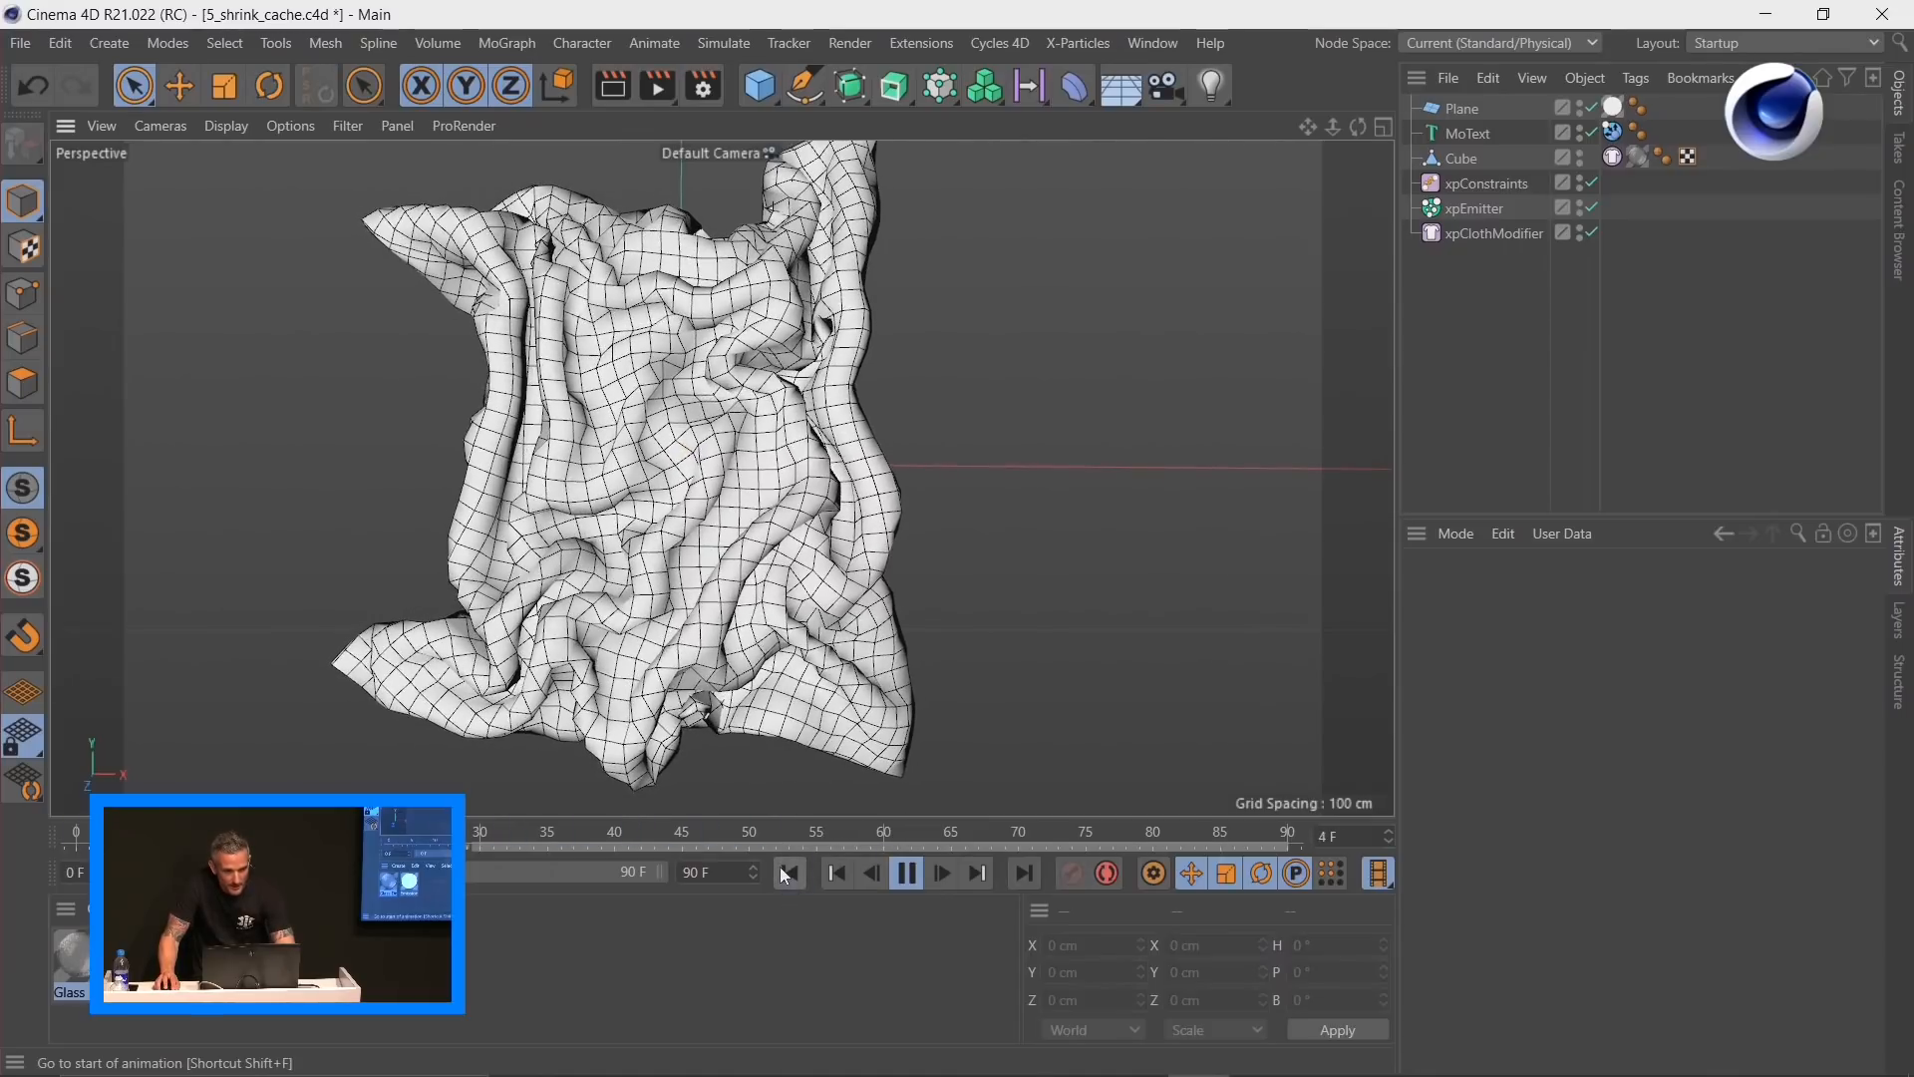
{"action": "left_click", "coordinate": [906, 873]}
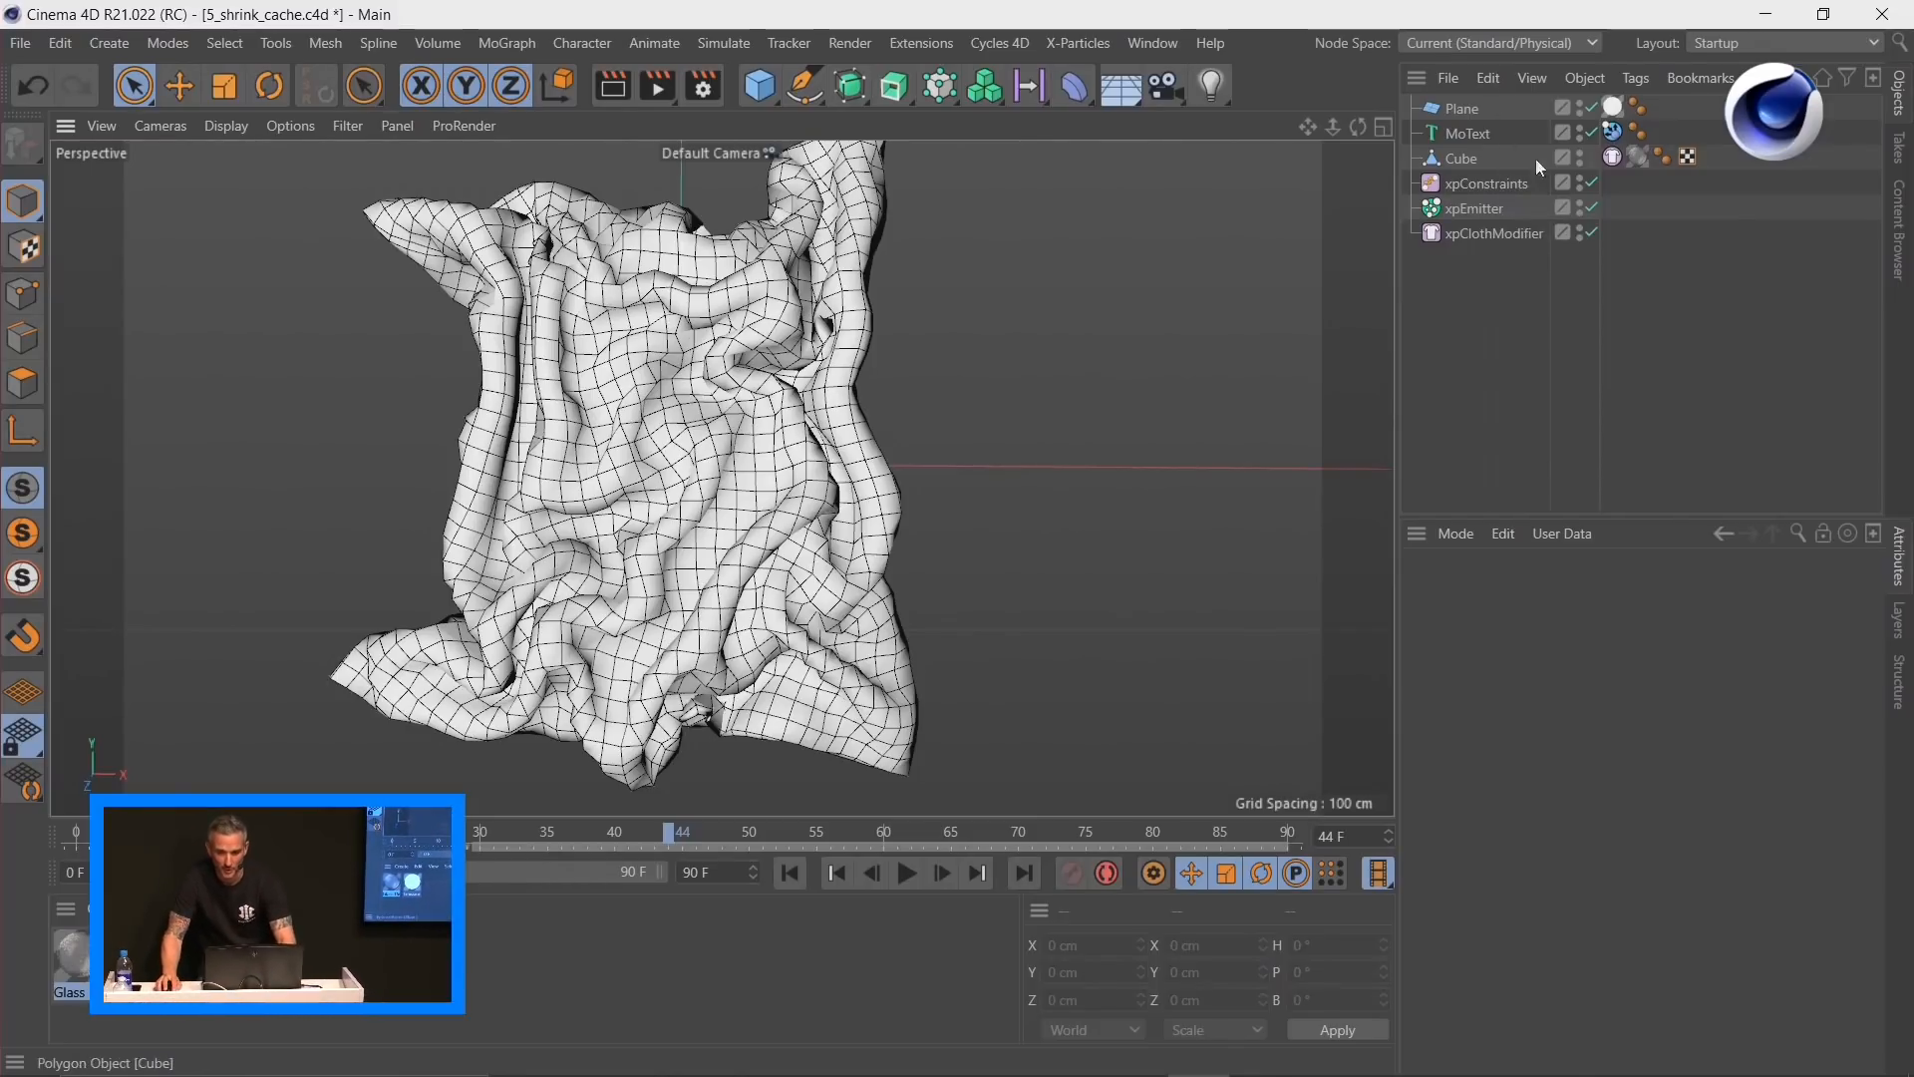
Step: Disable the xpConstraints object and rewind the timeline to frame 0
{"action": "left_click", "coordinate": [1592, 183]}
{"action": "scroll", "coordinate": [842, 409], "scroll_direction": "down", "scroll_amount": 4}
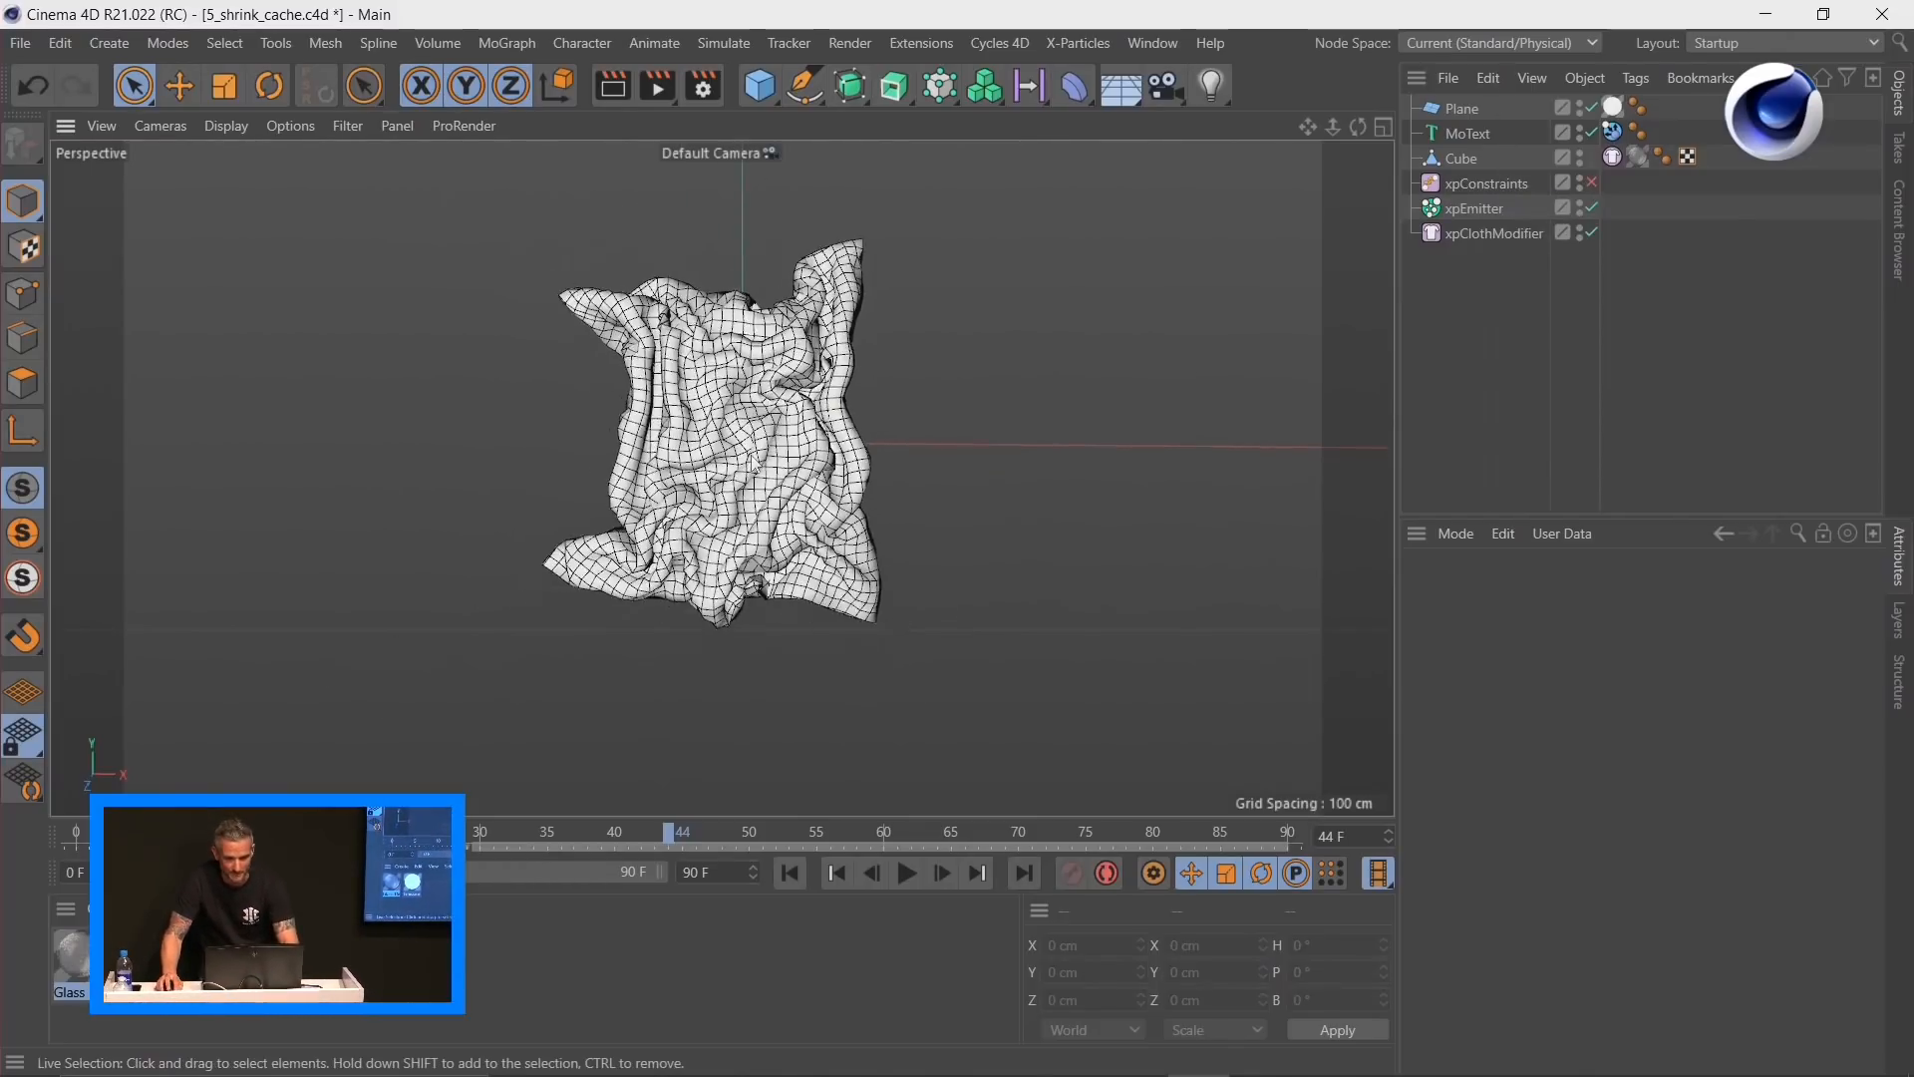
{"action": "left_click", "coordinate": [789, 873]}
{"action": "middle_click_drag", "start_coordinate": [852, 612], "coordinate": [833, 656], "text": "alt"}
{"action": "scroll", "coordinate": [805, 529], "scroll_direction": "down", "scroll_amount": 2}
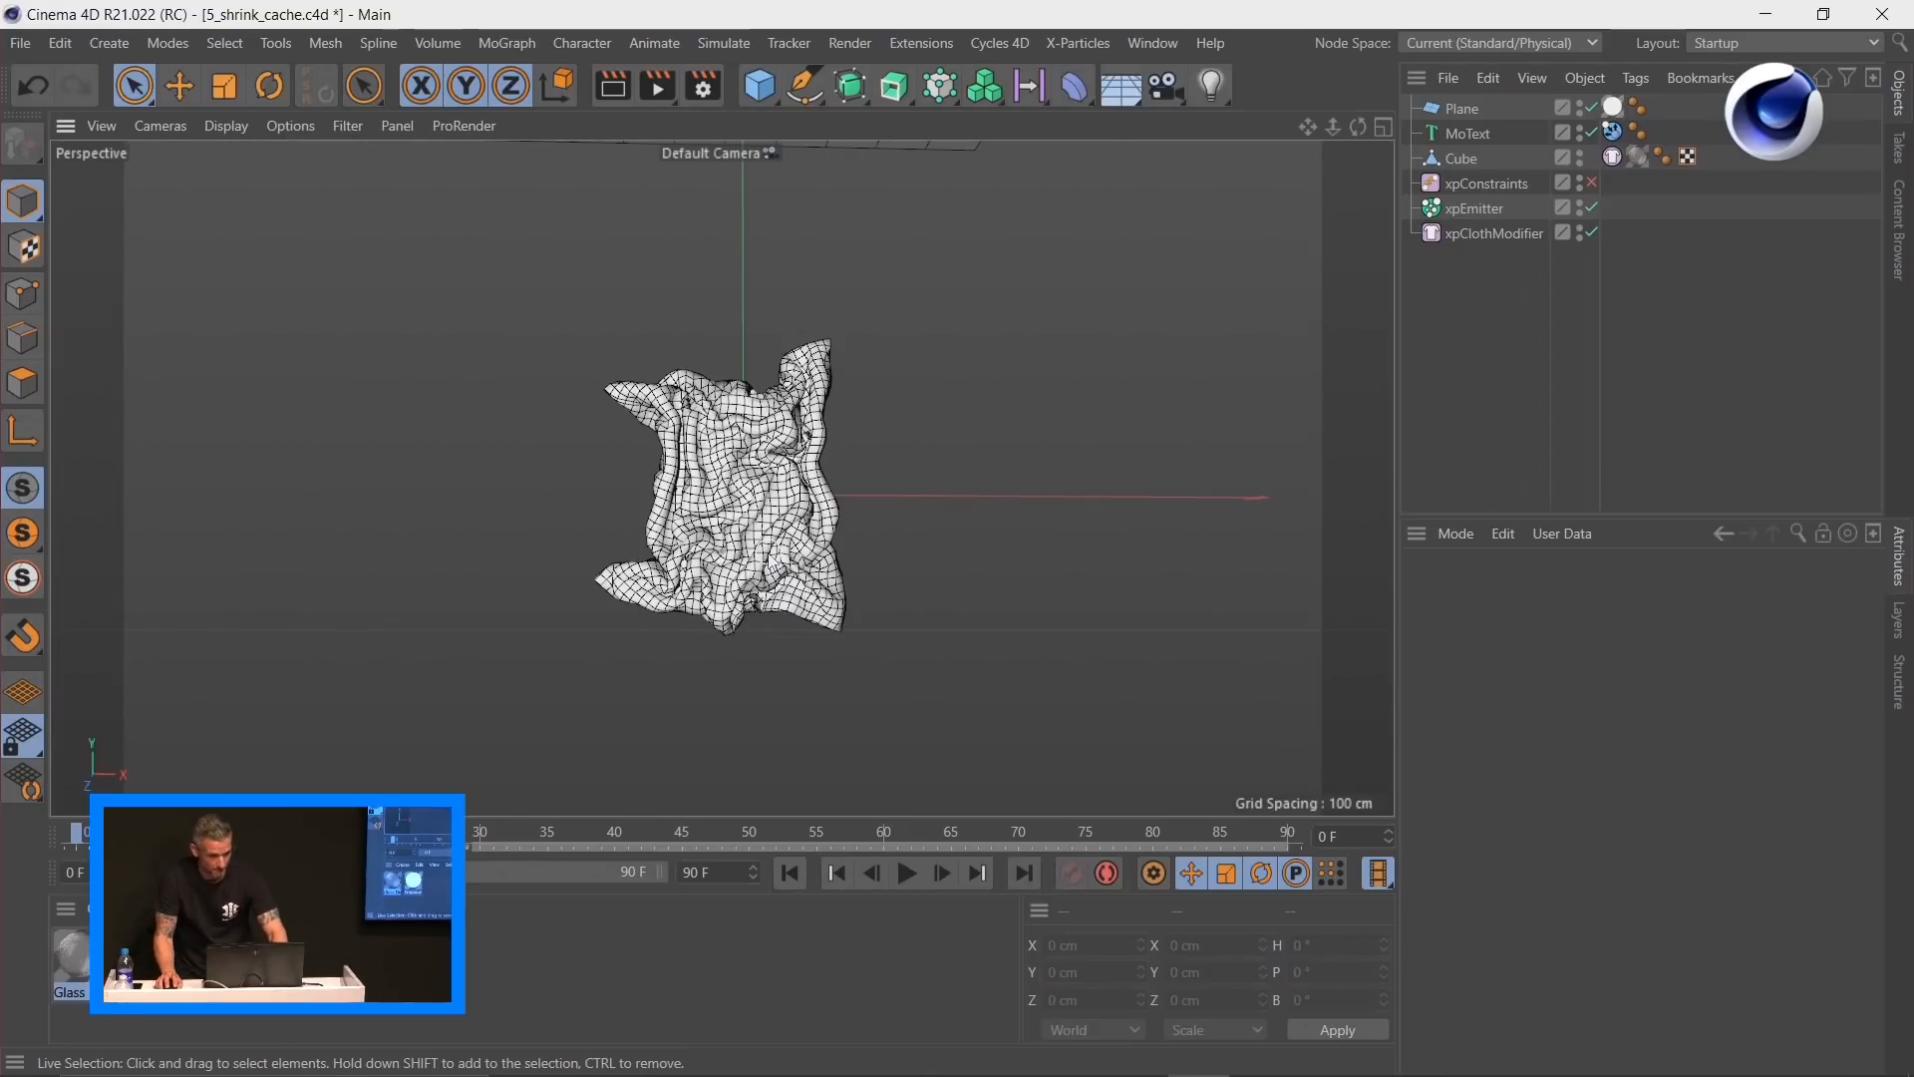
Step: Add an xpExplosiaFX dynamics object to the scene
{"action": "left_click", "coordinate": [1065, 42]}
{"action": "mouse_move", "coordinate": [1127, 293]}
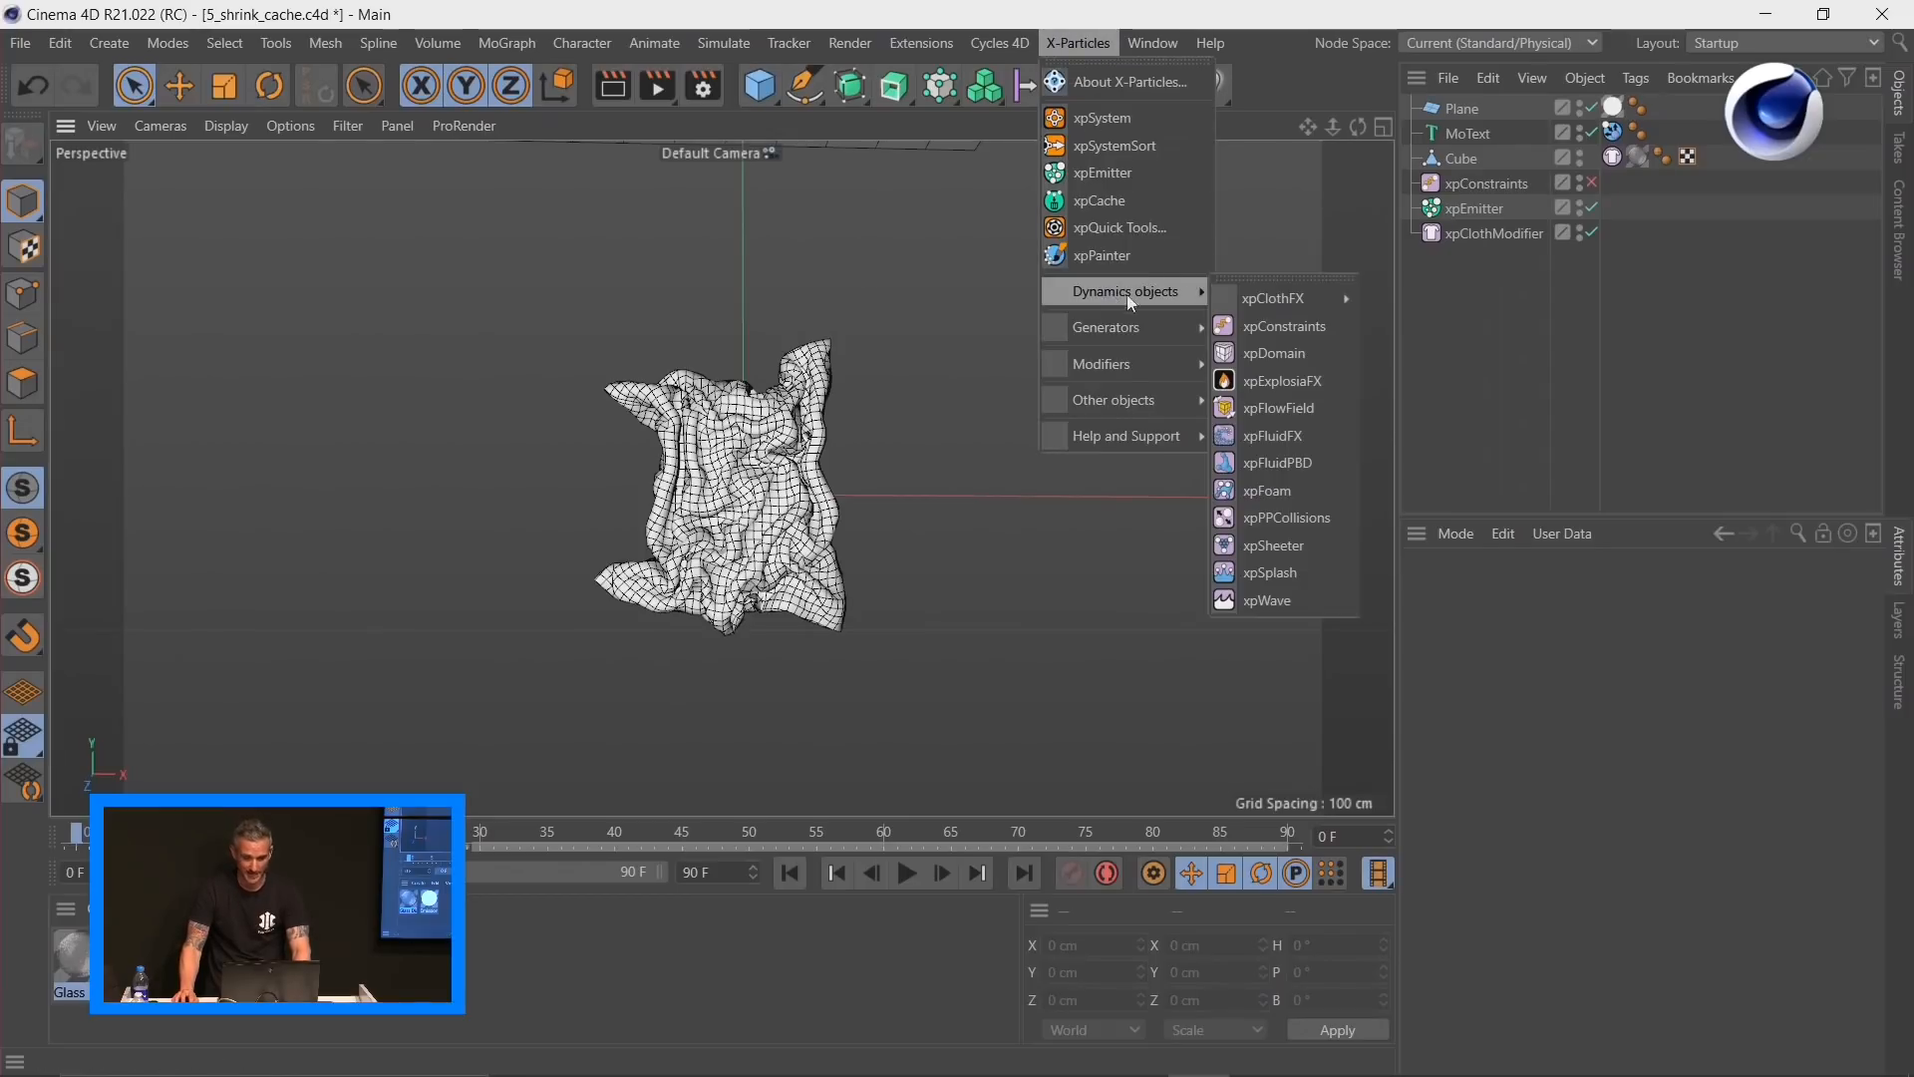
{"action": "left_click", "coordinate": [1298, 382]}
{"action": "left_click_drag", "start_coordinate": [1117, 495], "coordinate": [816, 748], "text": "alt"}
Step: Shrink the ExplosiaFX container around the cloth to about 307 x 321 x 405 cm and set its voxel size to 6.1 cm
{"action": "left_click_drag", "start_coordinate": [802, 683], "coordinate": [806, 580]}
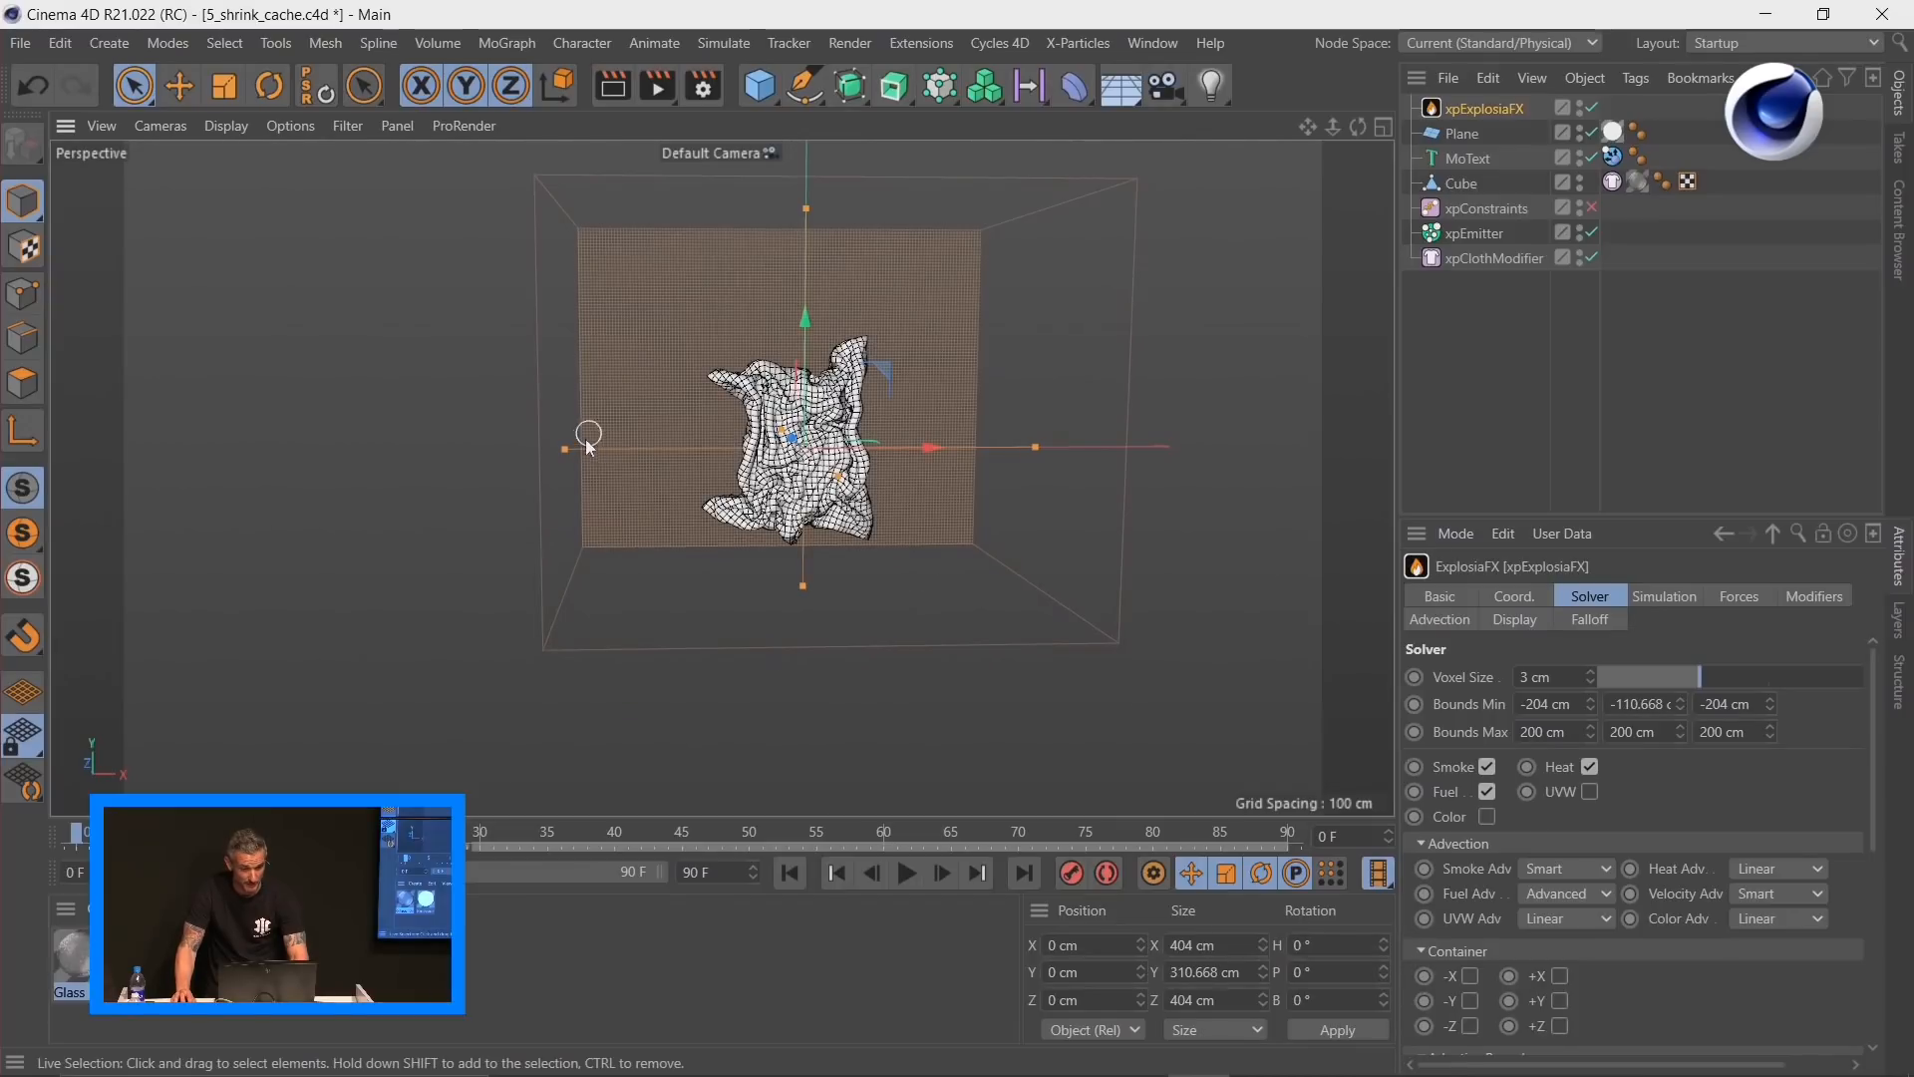
{"action": "left_click_drag", "start_coordinate": [582, 451], "coordinate": [625, 453]}
{"action": "left_click_drag", "start_coordinate": [1037, 446], "coordinate": [981, 448]}
{"action": "left_click_drag", "start_coordinate": [1743, 676], "coordinate": [1810, 682]}
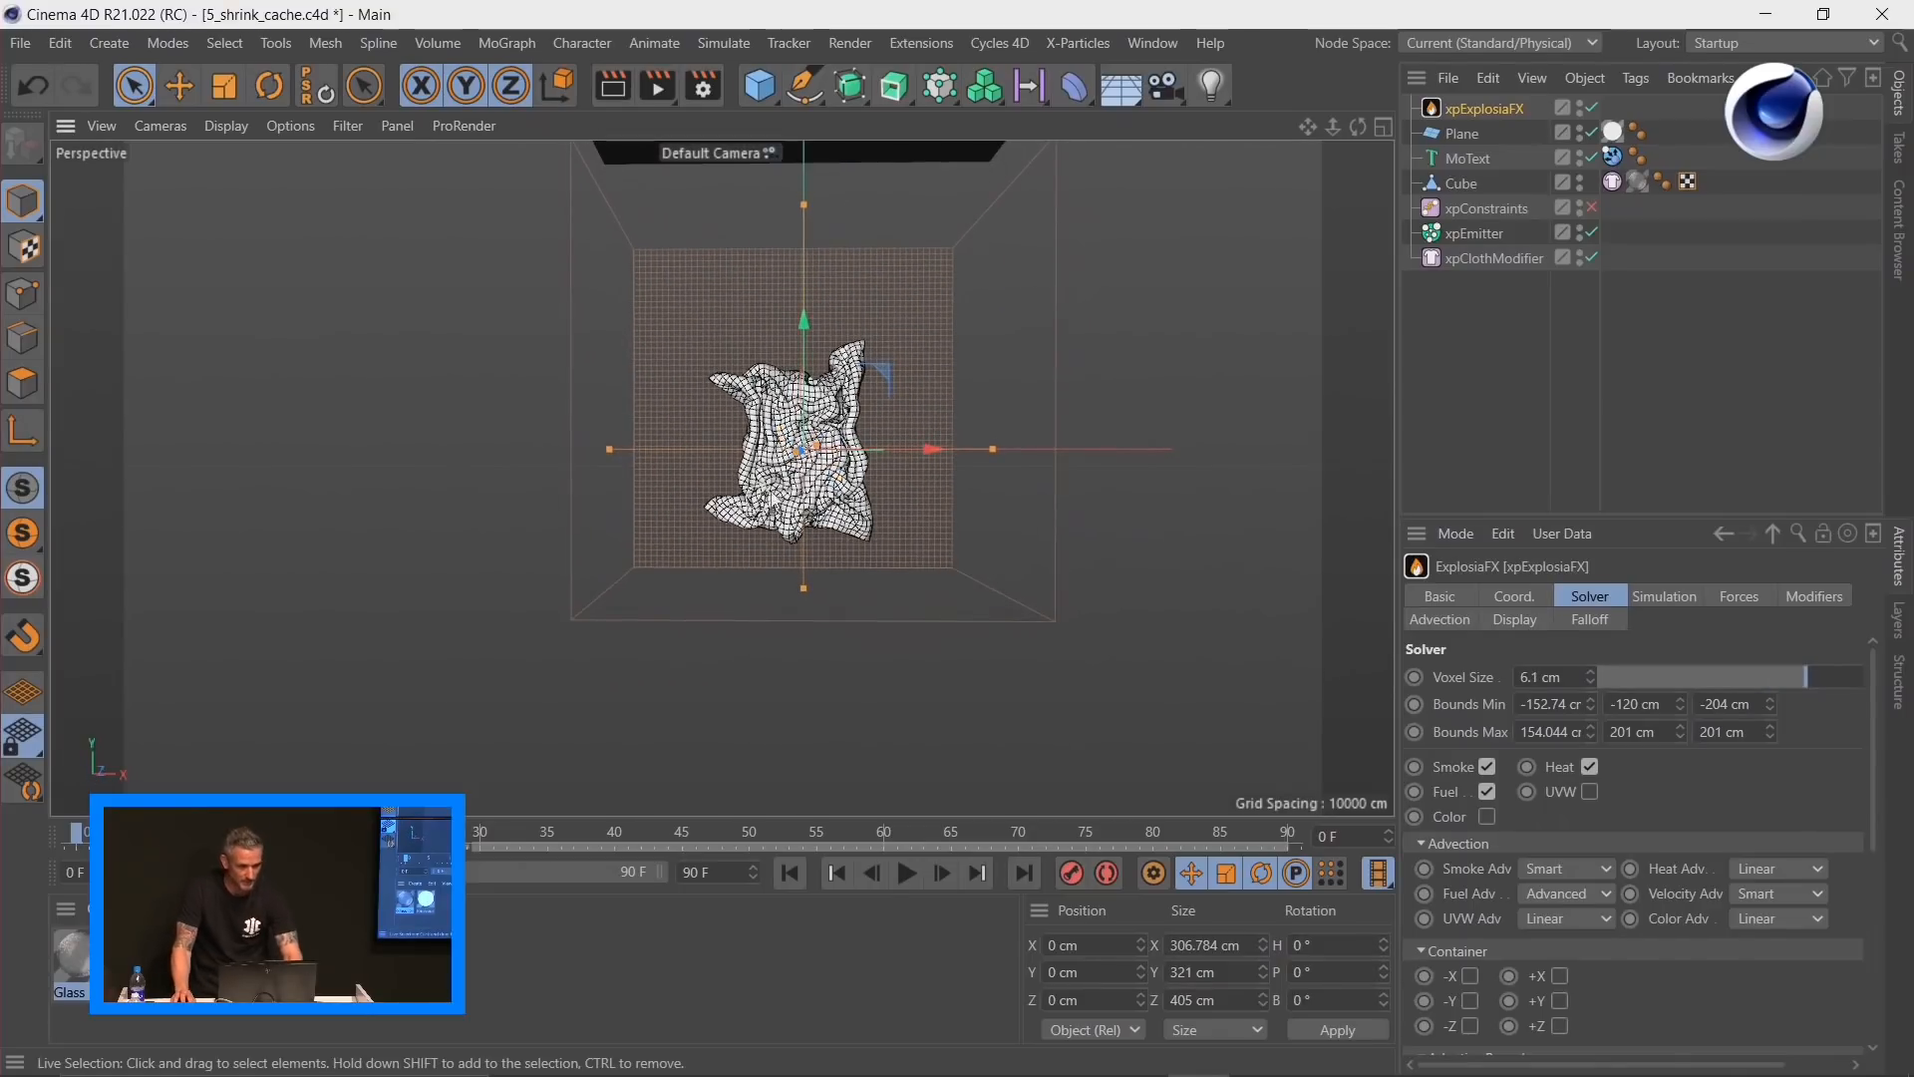
{"action": "middle_click_drag", "start_coordinate": [940, 547], "coordinate": [903, 590], "text": "alt"}
{"action": "right_click_drag", "start_coordinate": [875, 590], "coordinate": [897, 596], "text": "alt"}
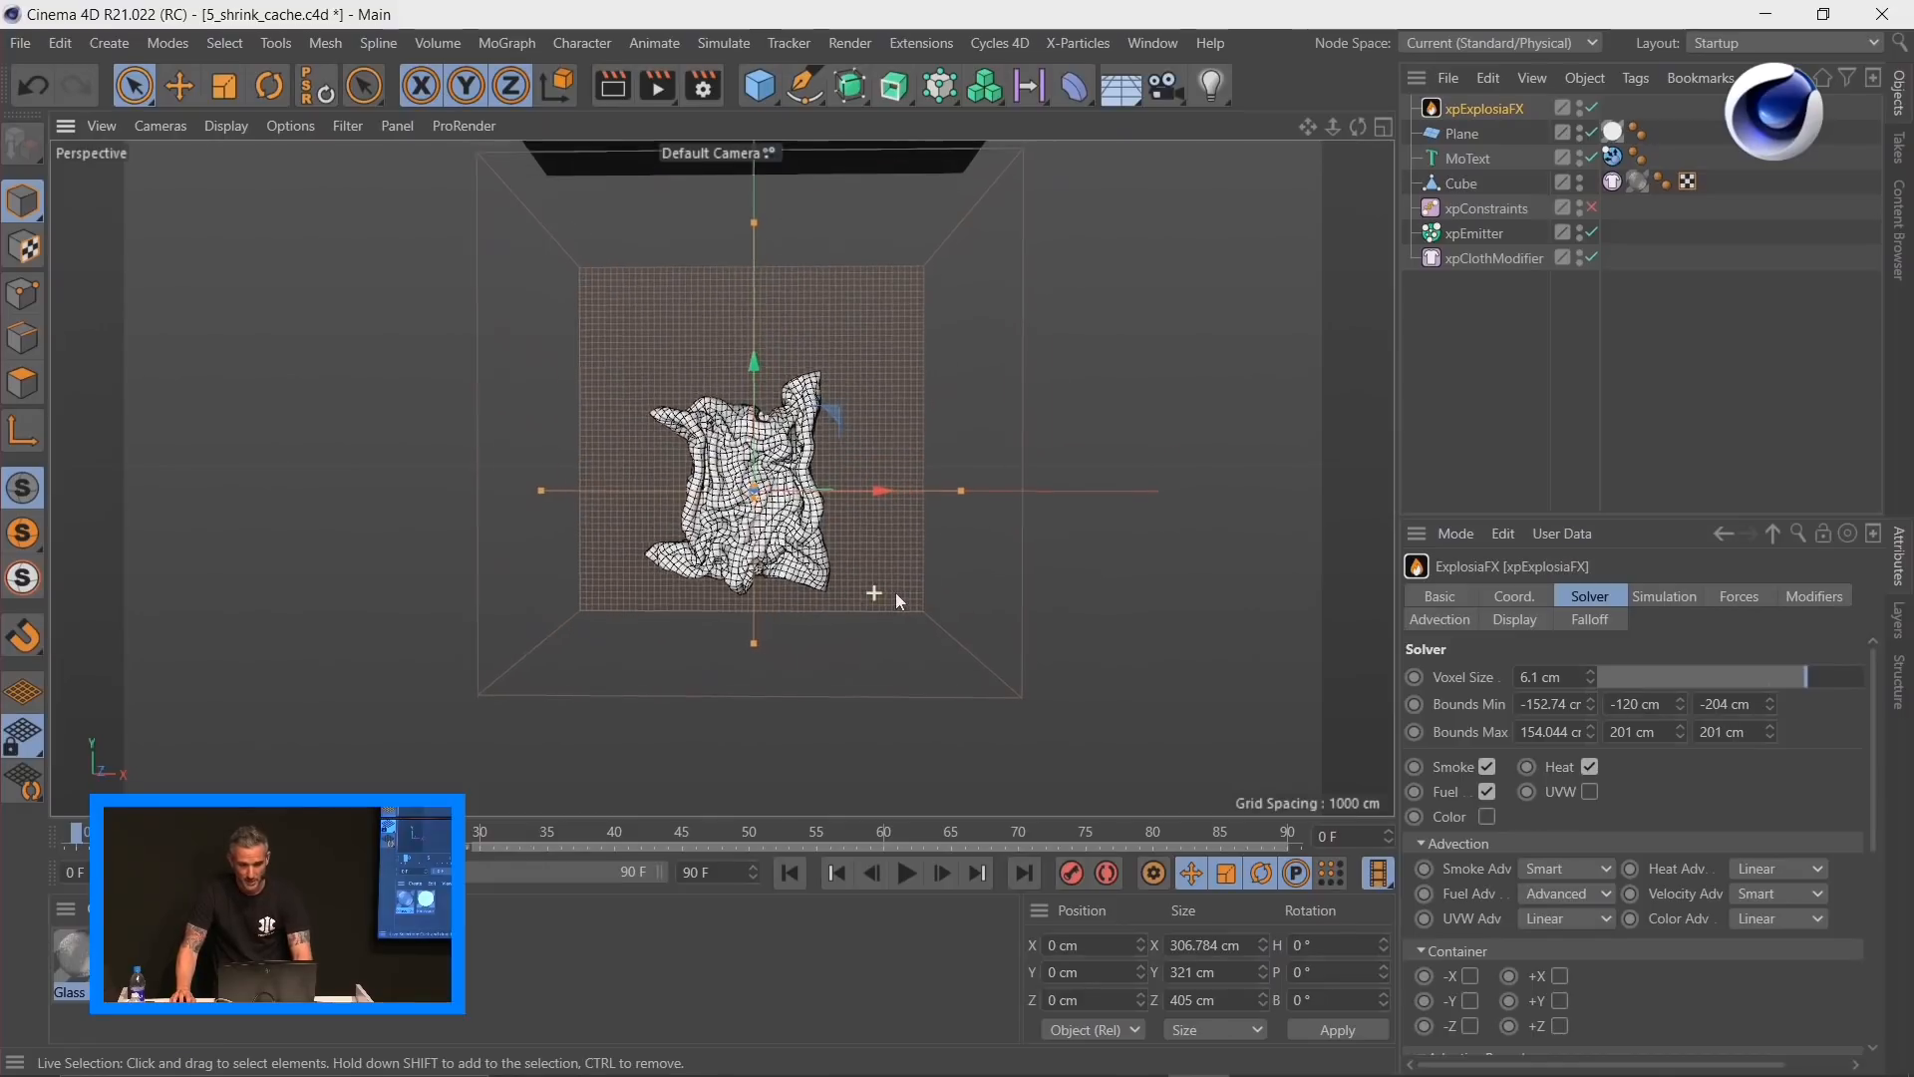
Step: Add an xpExplosiaFX Source tag to the Cube
{"action": "left_click", "coordinate": [1463, 185]}
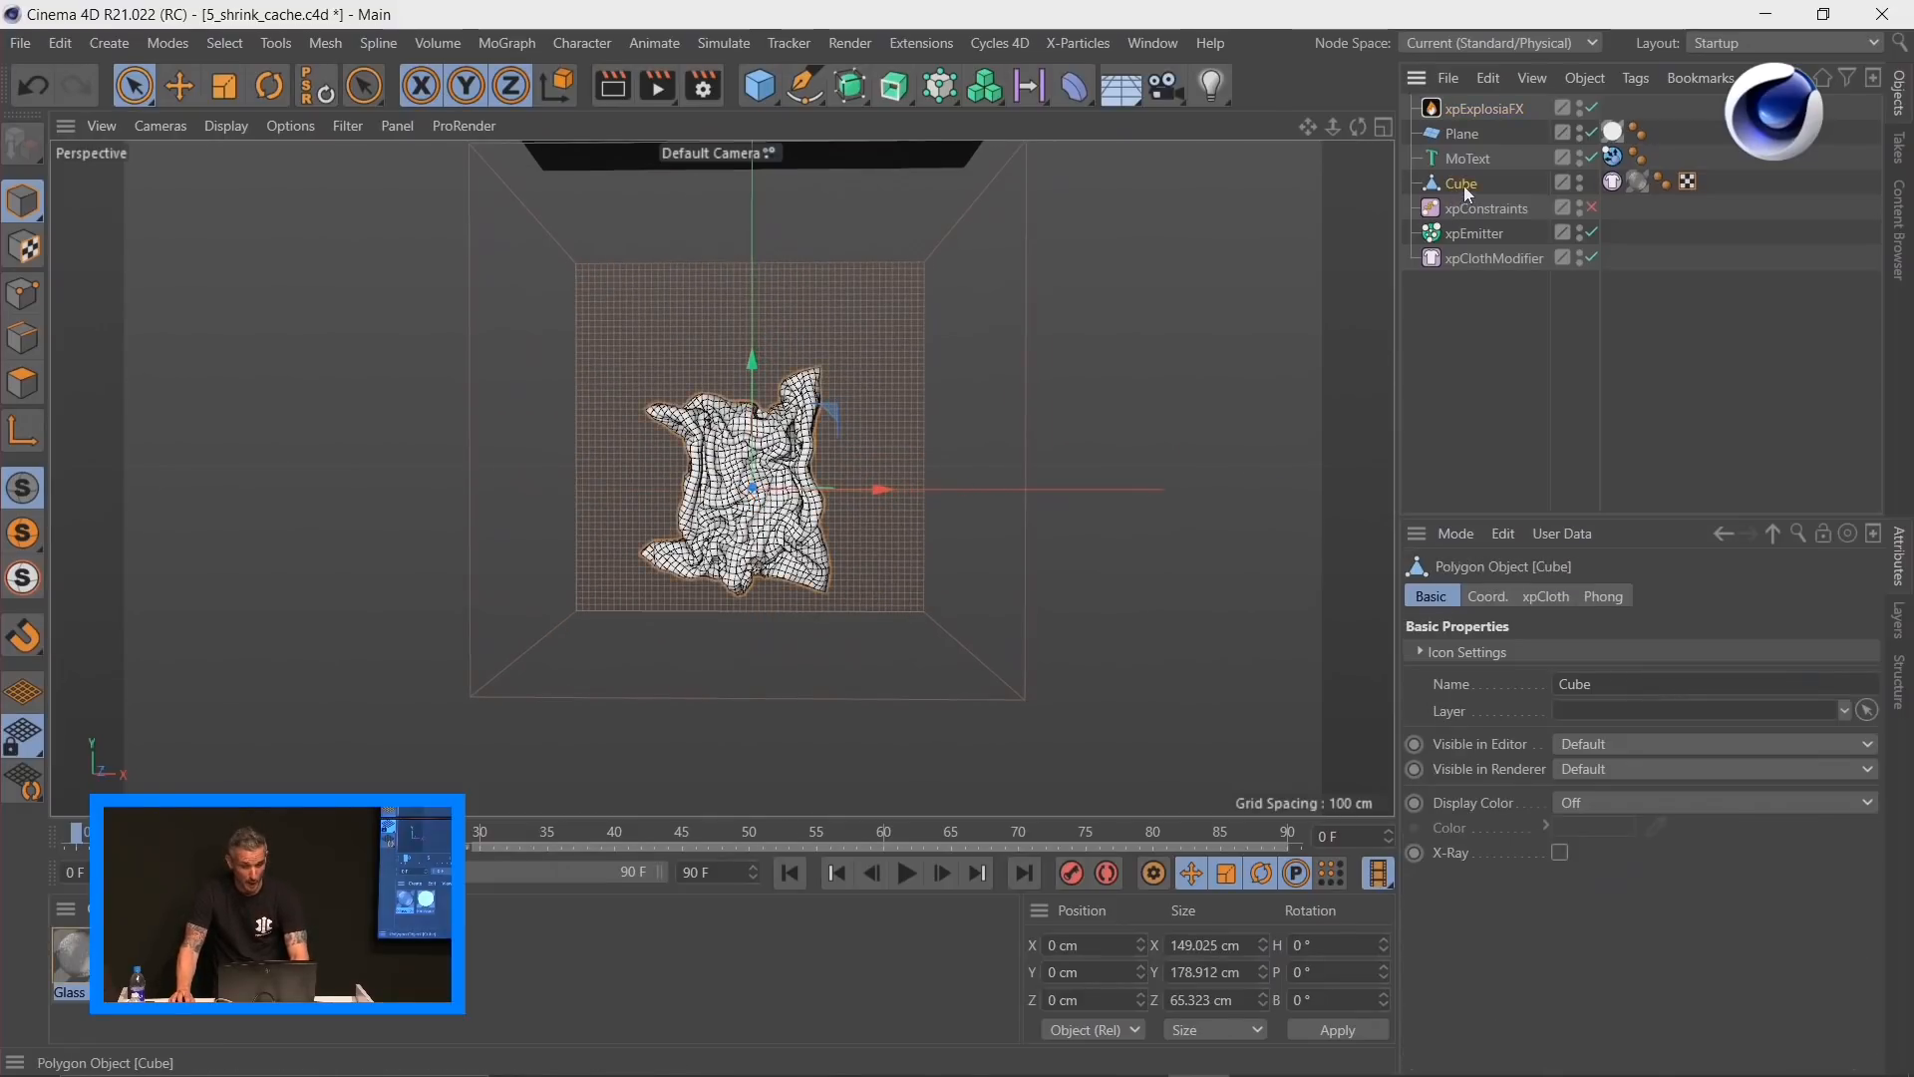
{"action": "left_click", "coordinate": [1636, 78]}
{"action": "mouse_move", "coordinate": [1674, 477]}
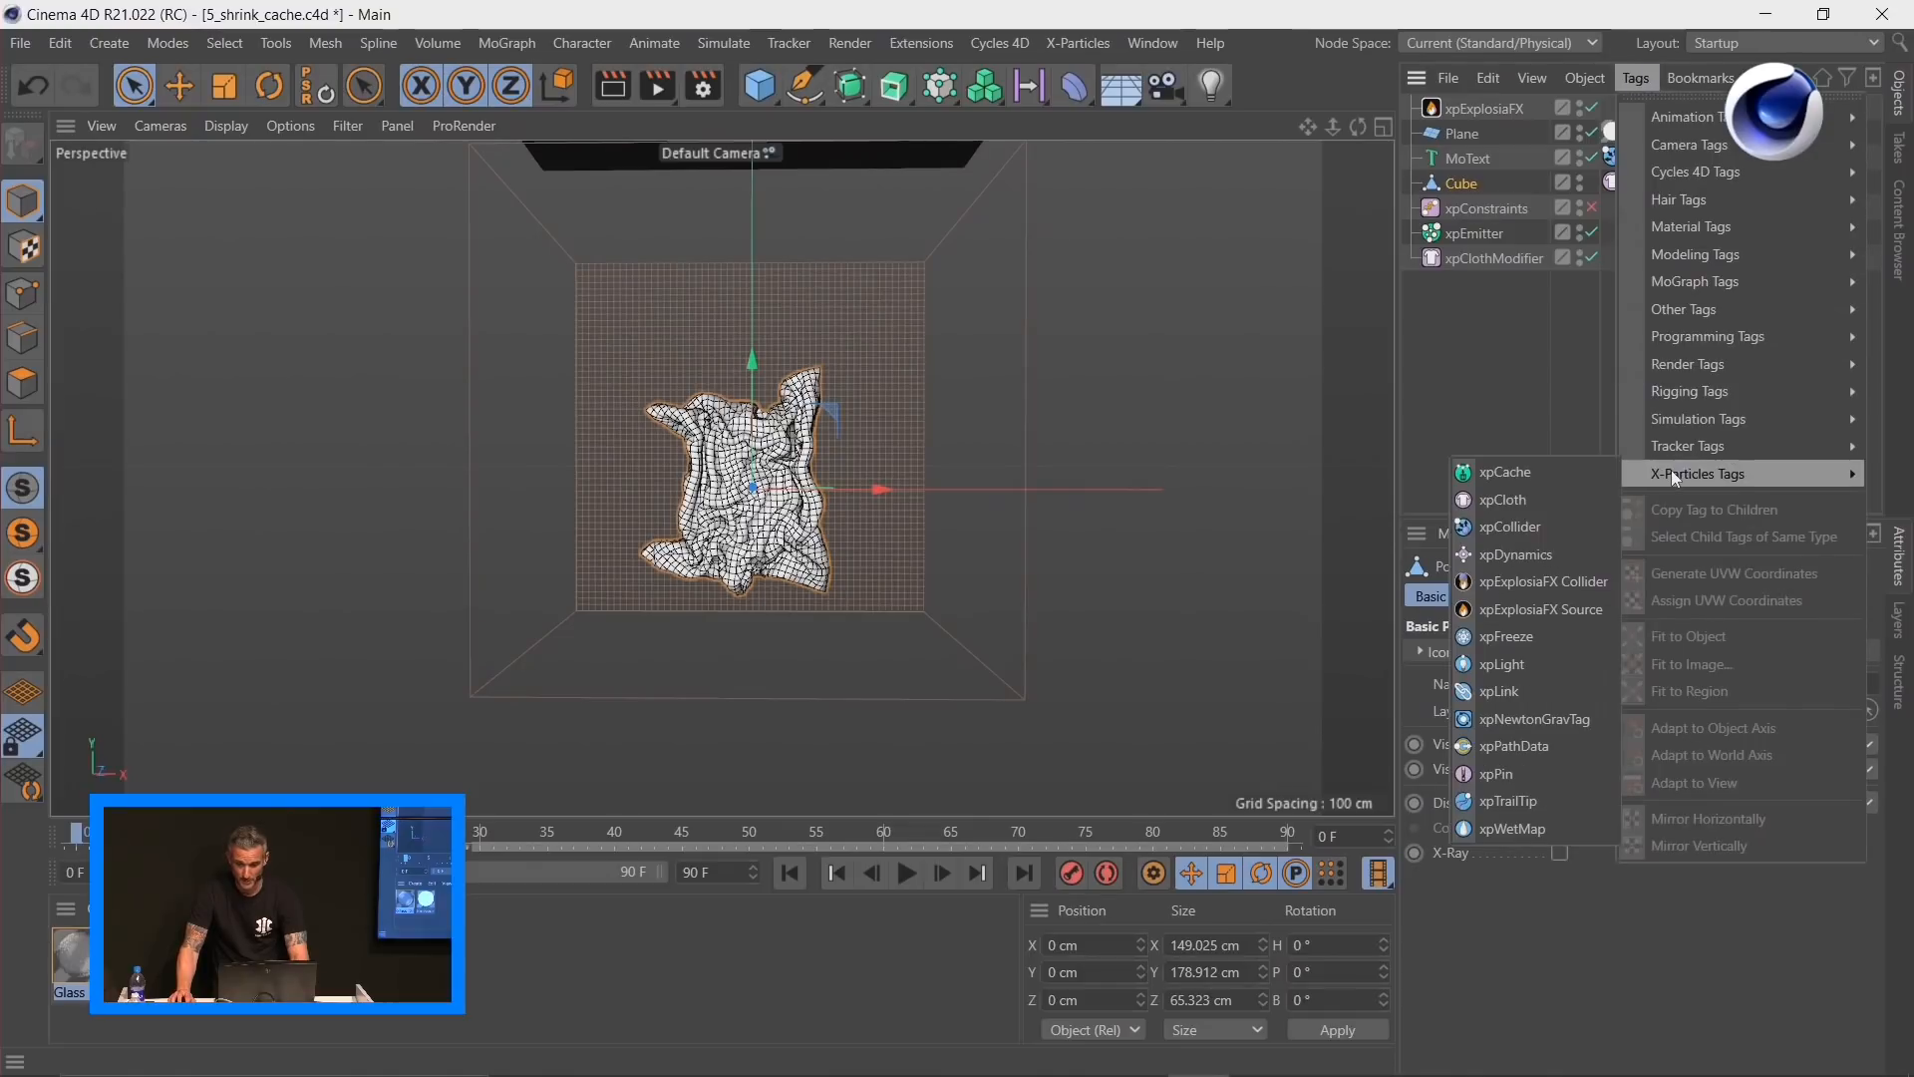
{"action": "left_click", "coordinate": [1534, 608]}
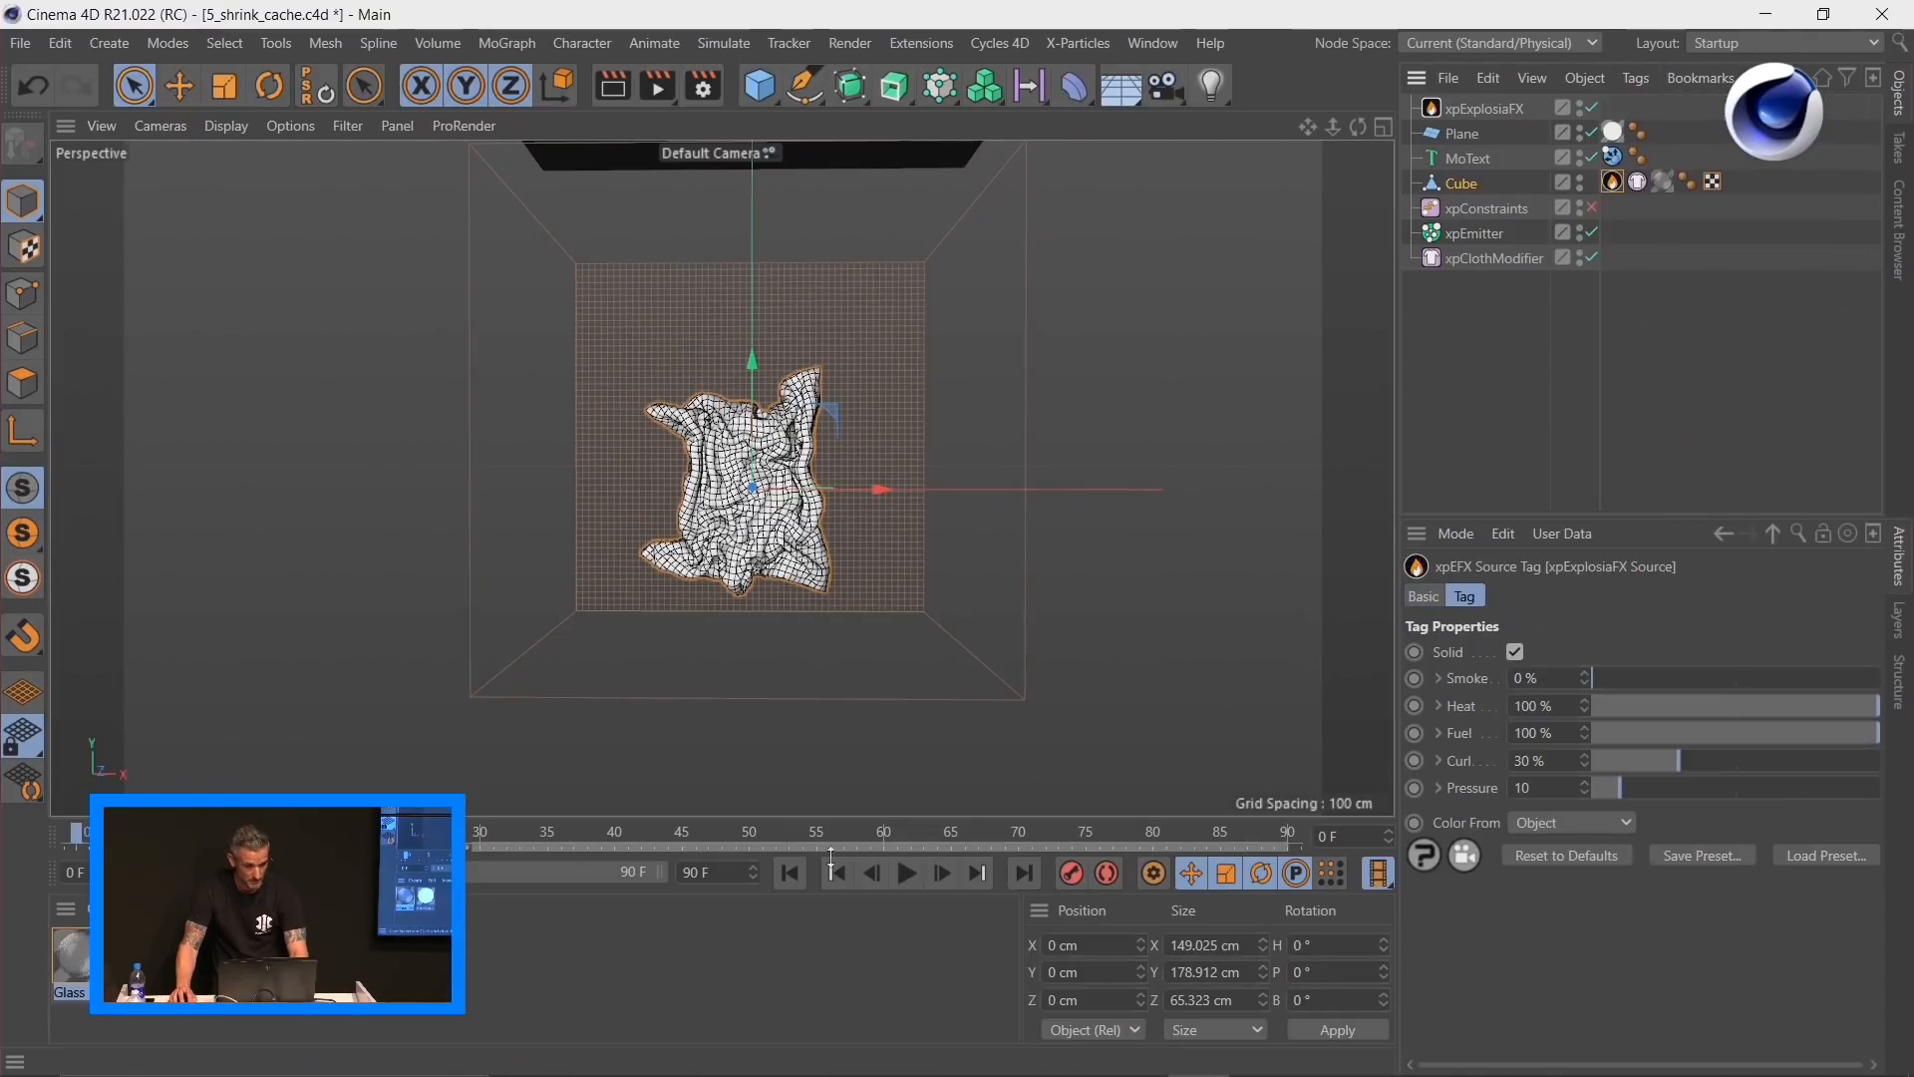
Step: Play the ExplosiaFX simulation, rewind to the start, and delete the source tag from the Cube
{"action": "left_click", "coordinate": [908, 873]}
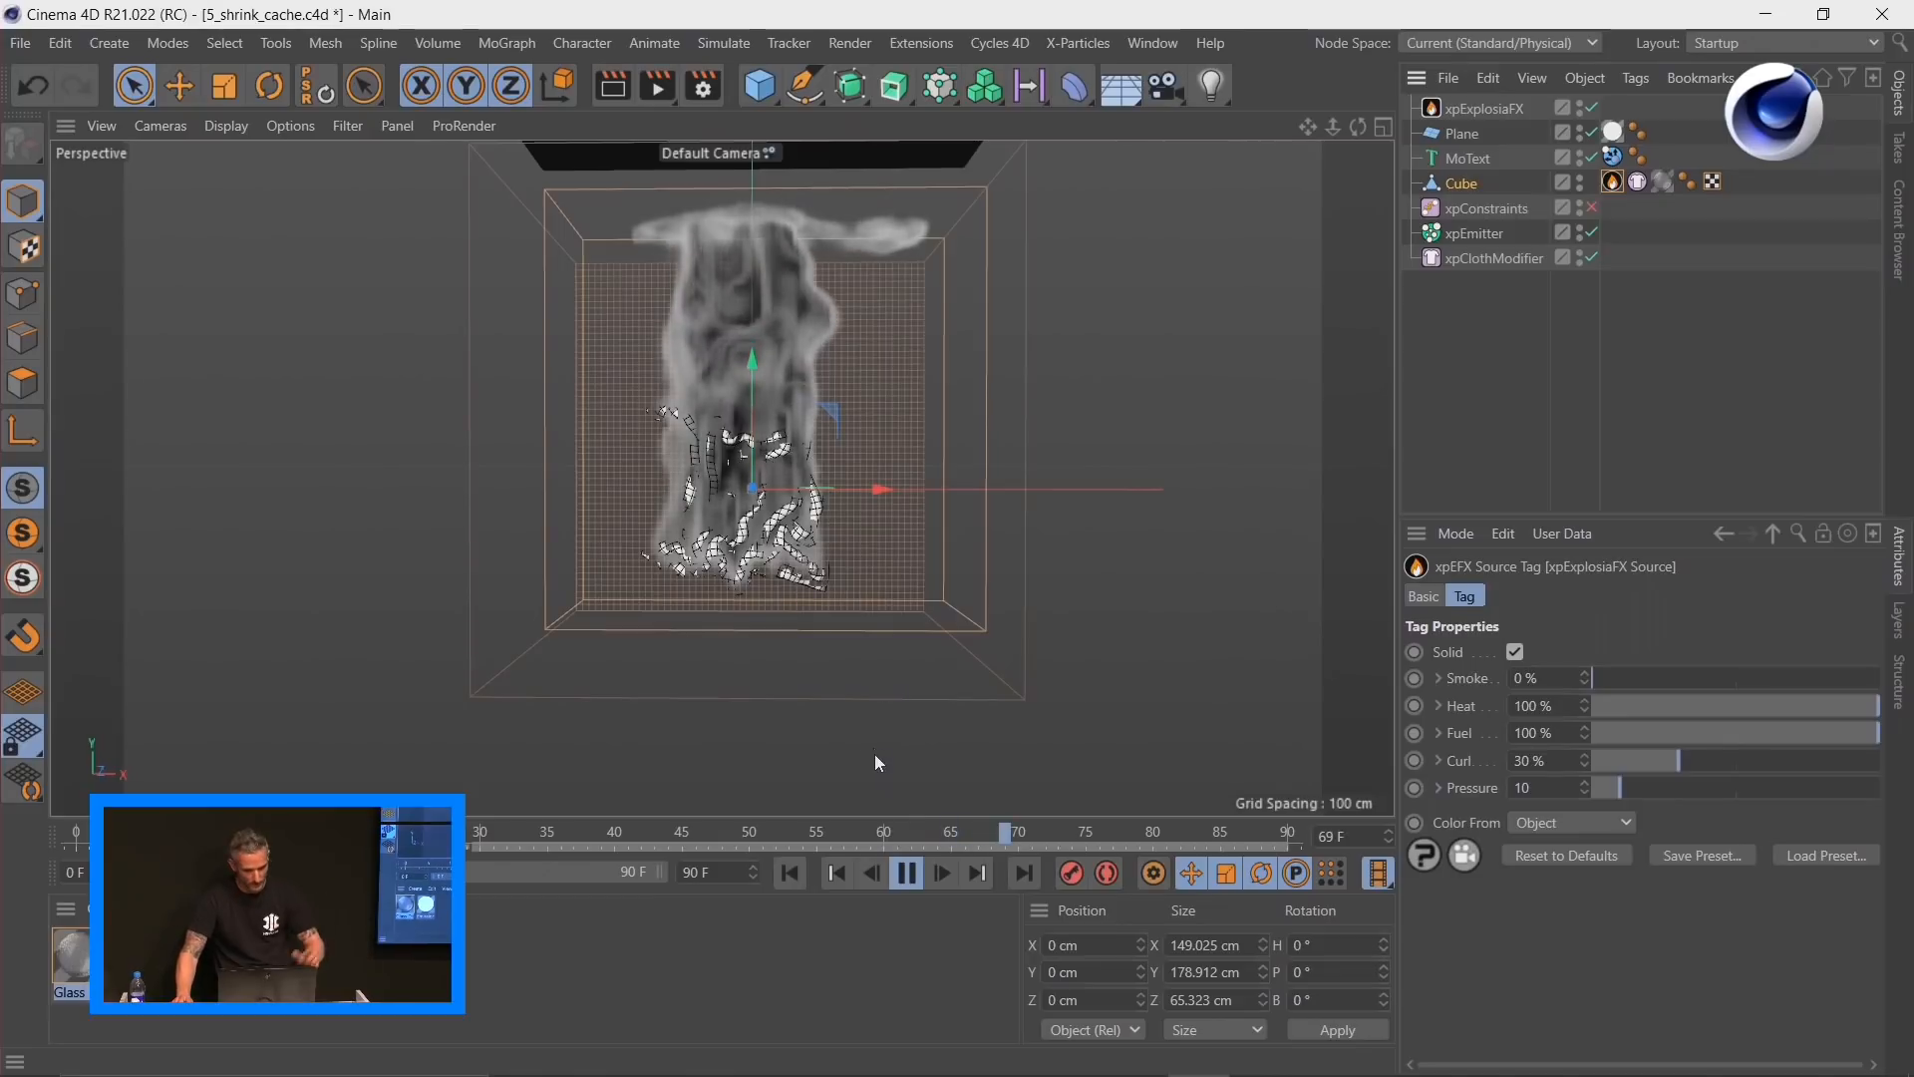
{"action": "left_click", "coordinate": [906, 872]}
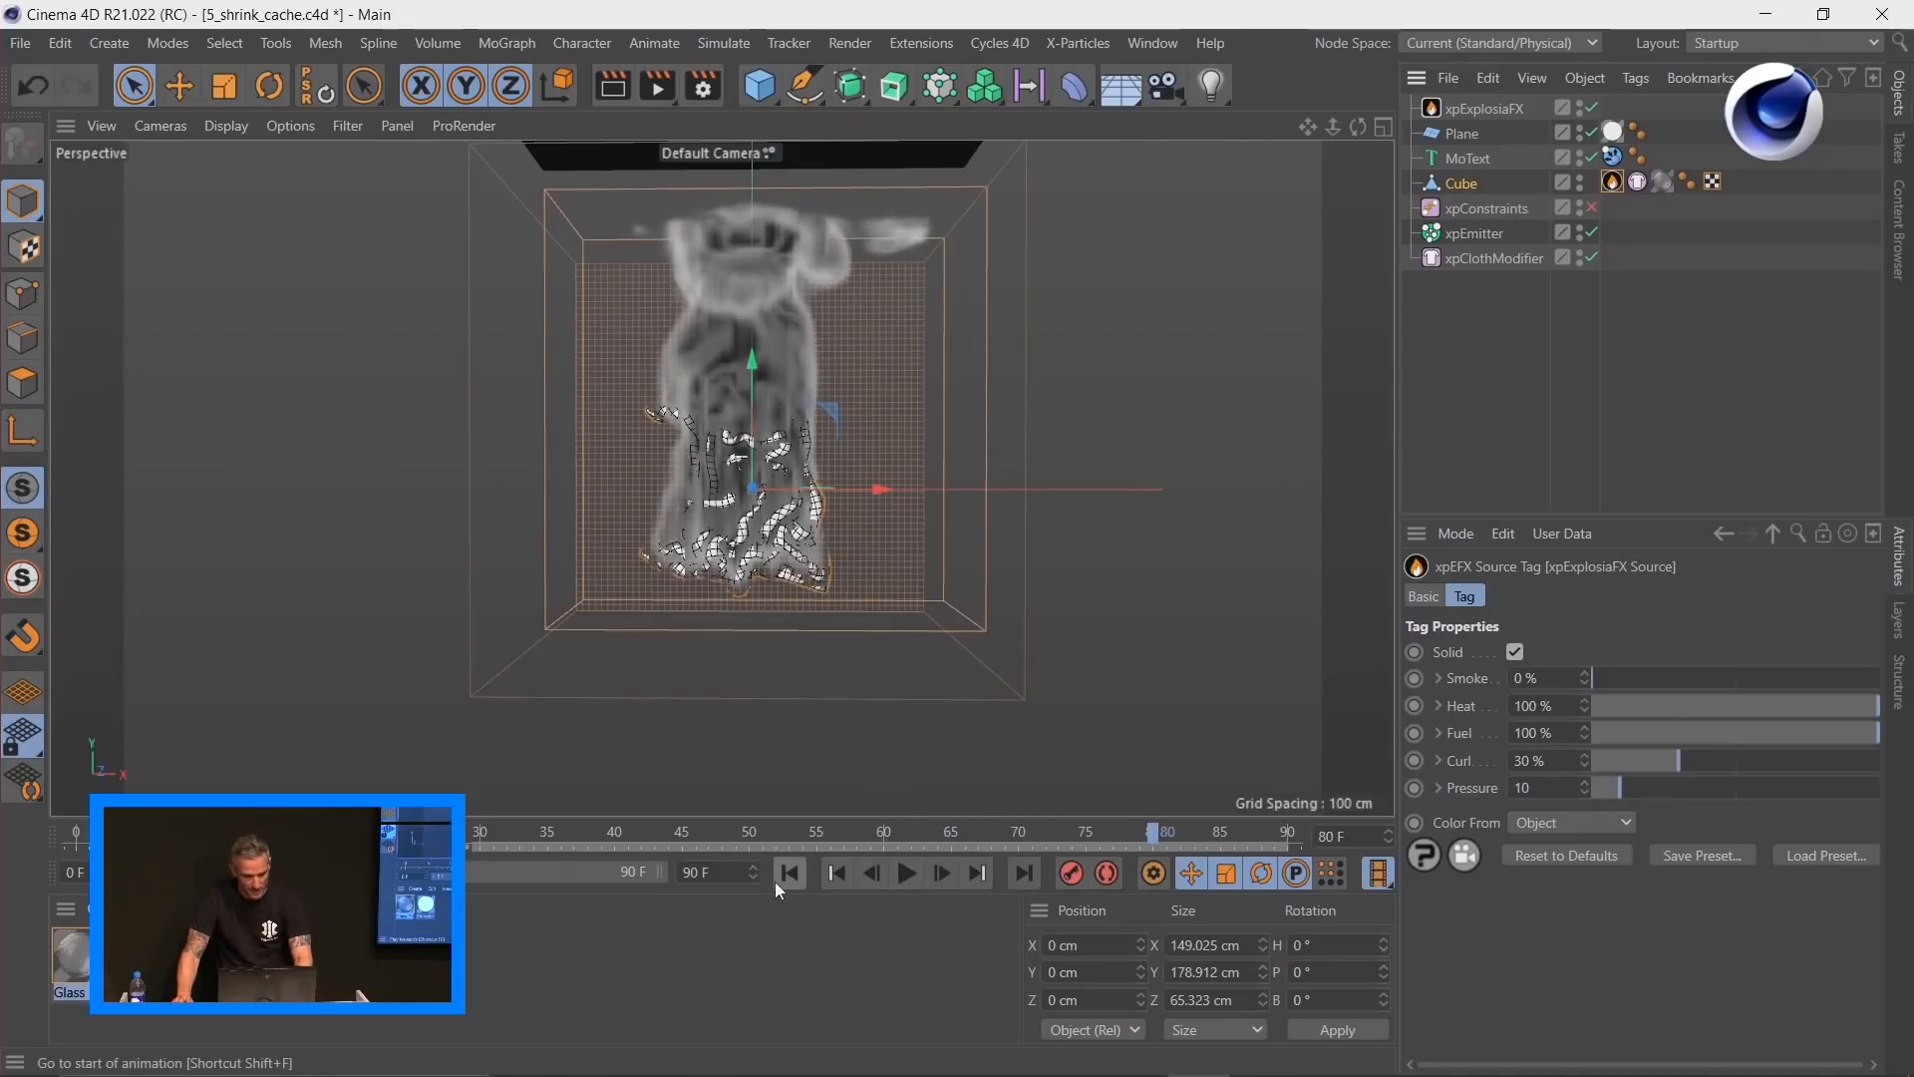
{"action": "left_click", "coordinate": [788, 873]}
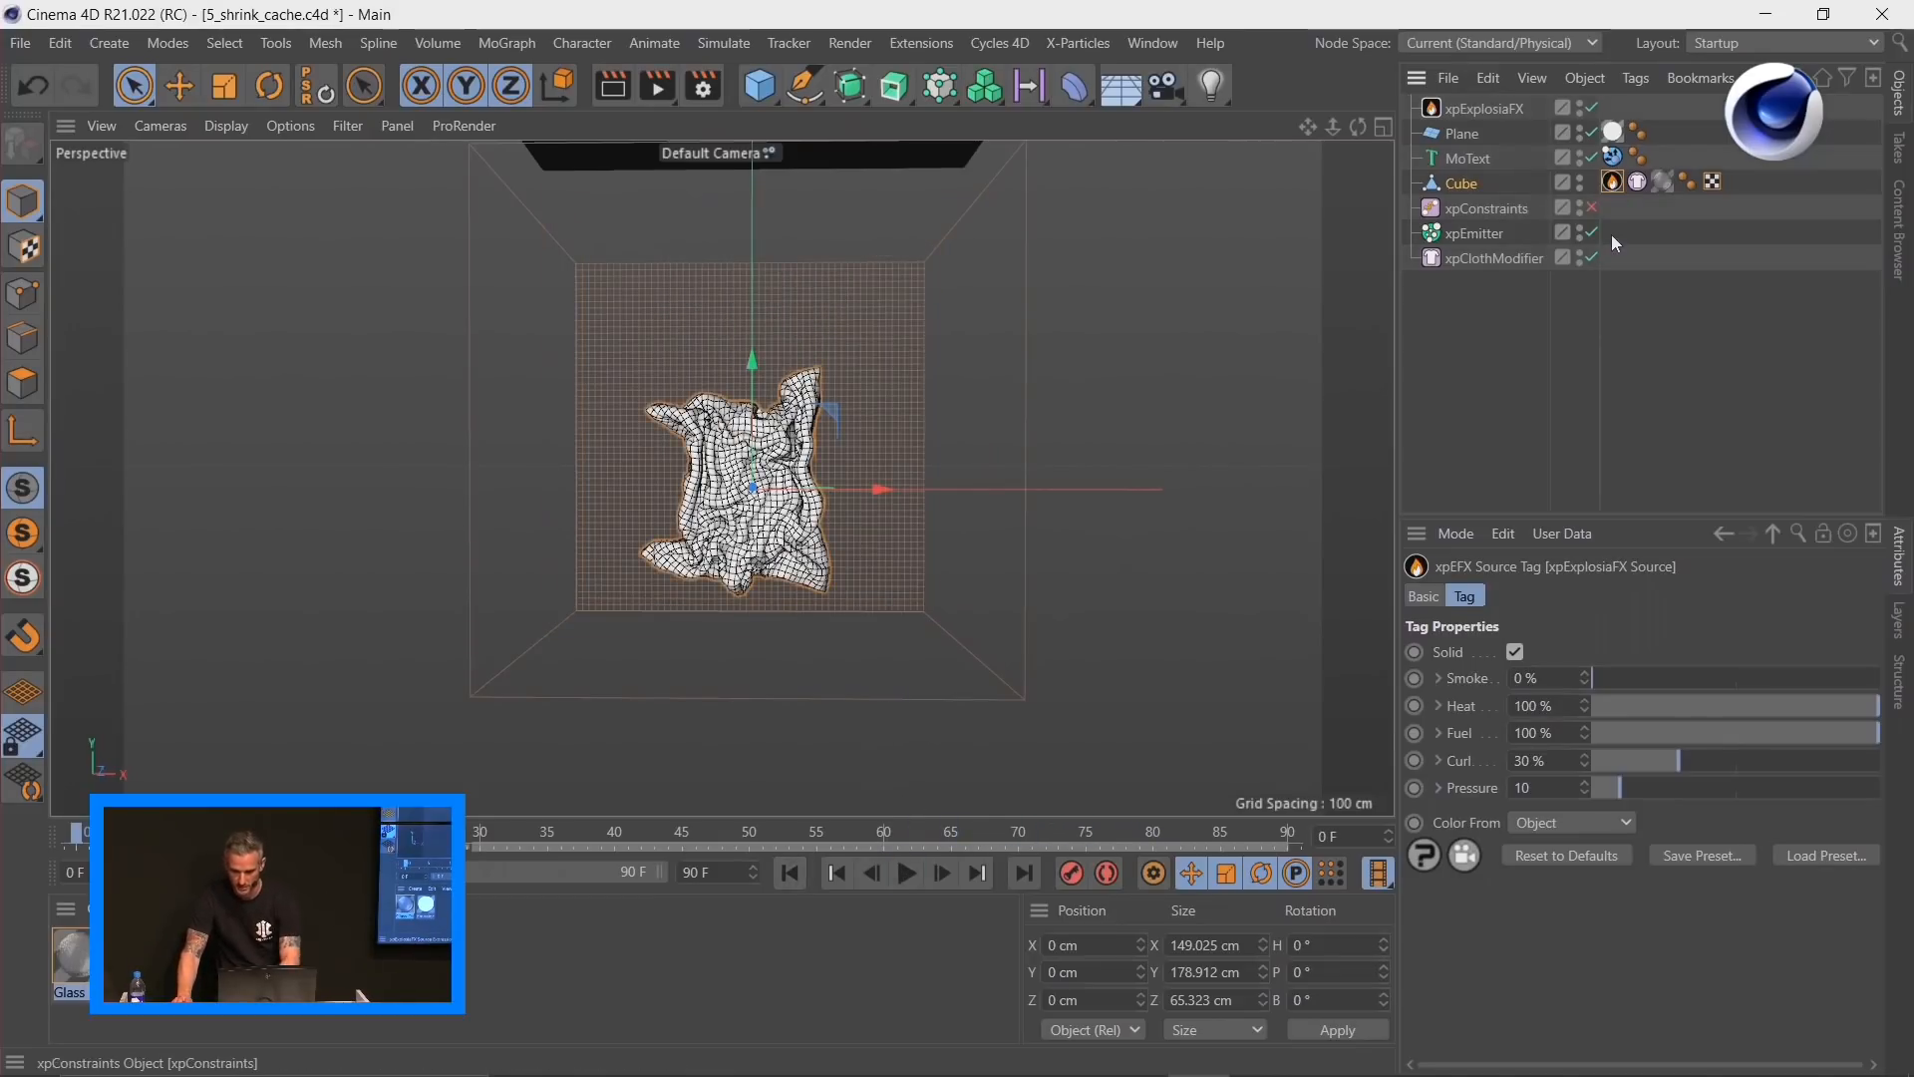
{"action": "key", "text": "Delete"}
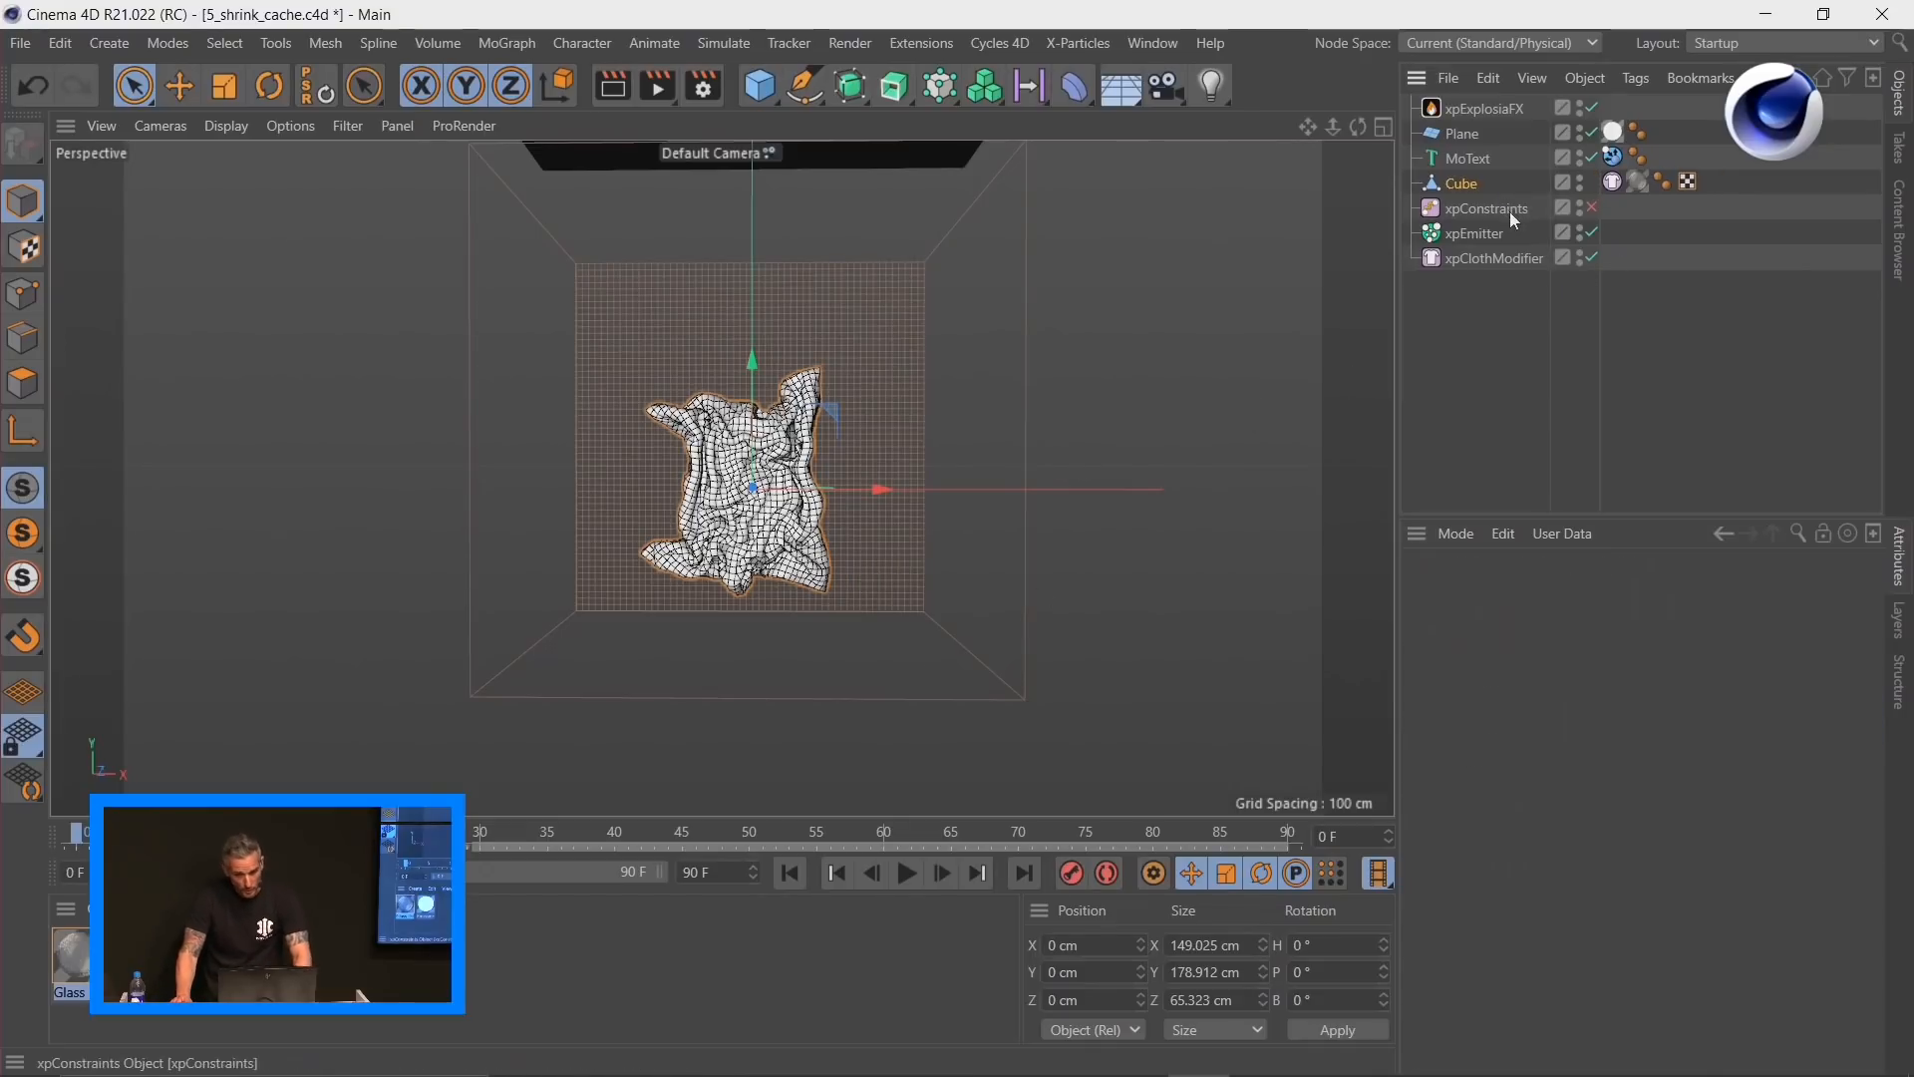
Step: Set the xpEmitter's particle editor display to Circle and advance the timeline to frame 1
{"action": "left_click", "coordinate": [1464, 232]}
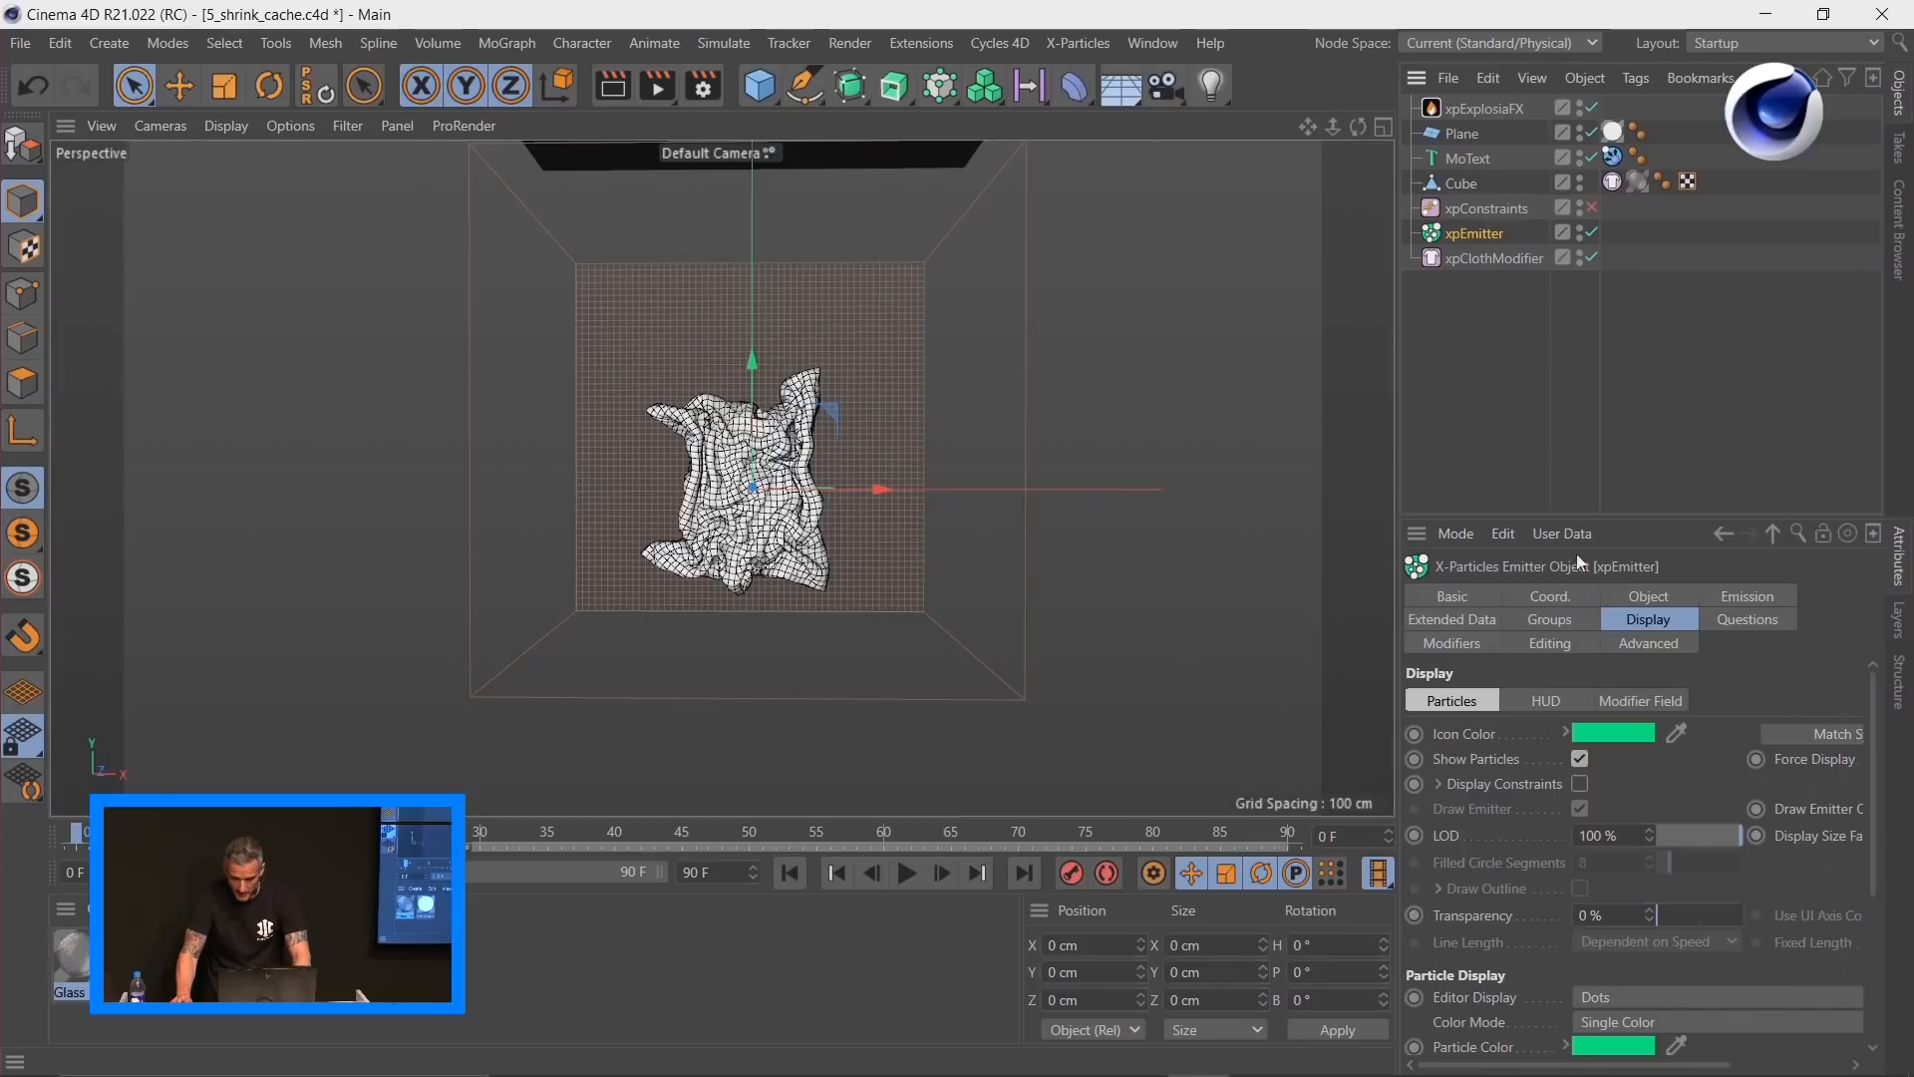
{"action": "left_click_drag", "start_coordinate": [1591, 517], "coordinate": [1591, 317]}
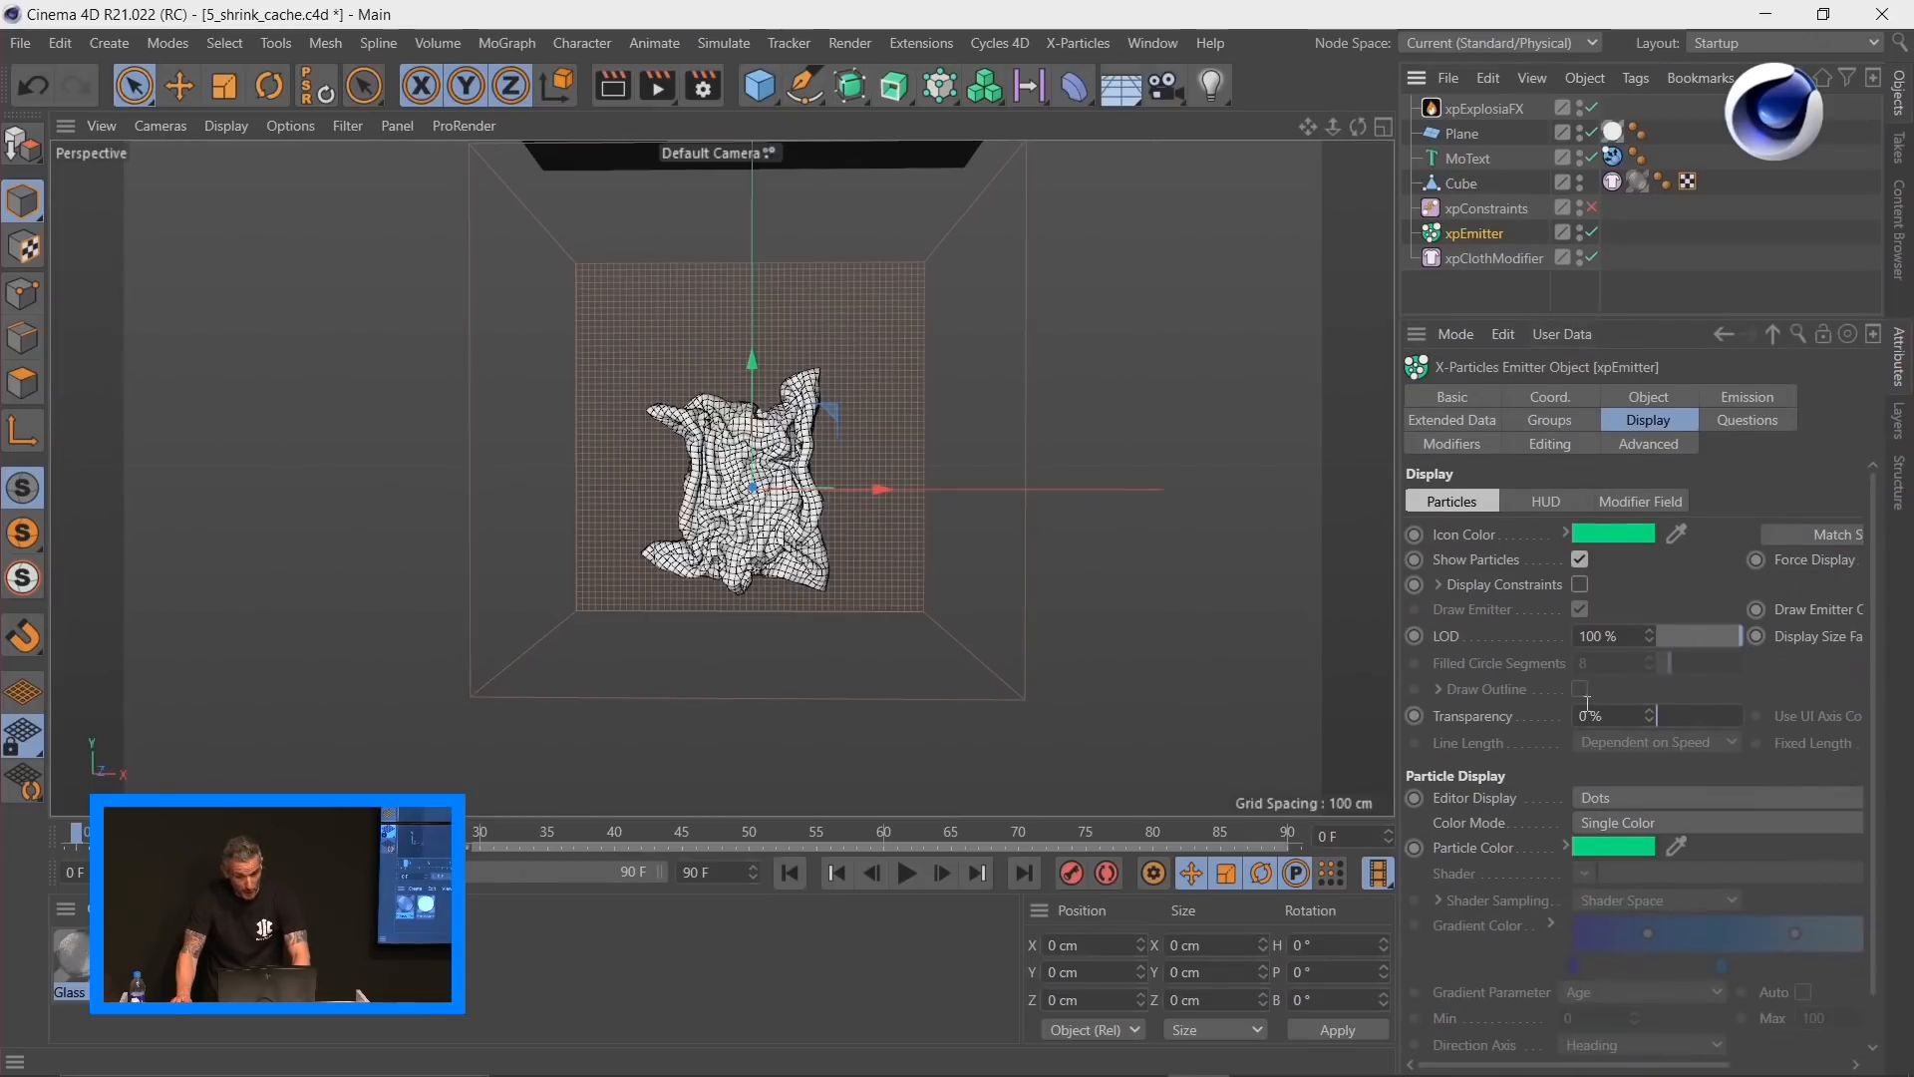
{"action": "left_click", "coordinate": [1618, 800]}
{"action": "left_click", "coordinate": [1496, 553]}
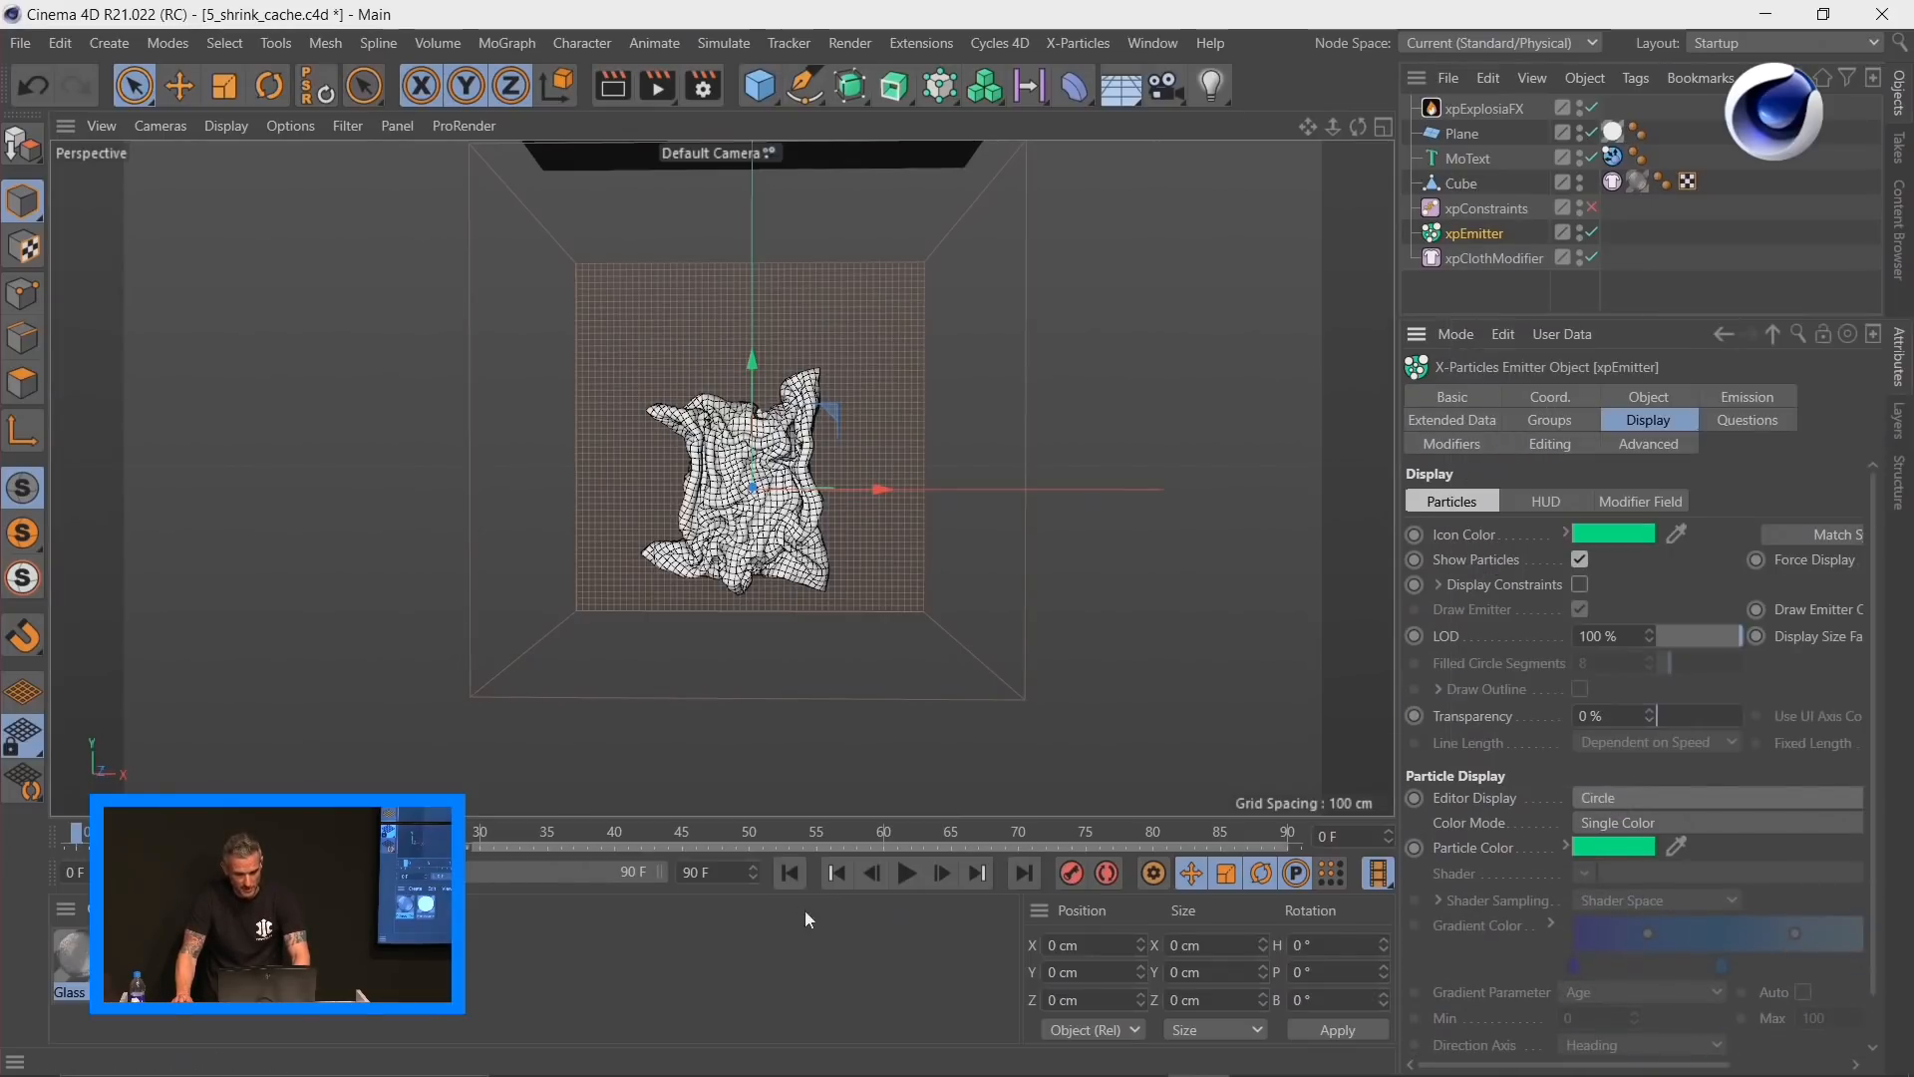
{"action": "left_click", "coordinate": [943, 875]}
{"action": "scroll", "coordinate": [869, 518], "scroll_direction": "up", "scroll_amount": 2}
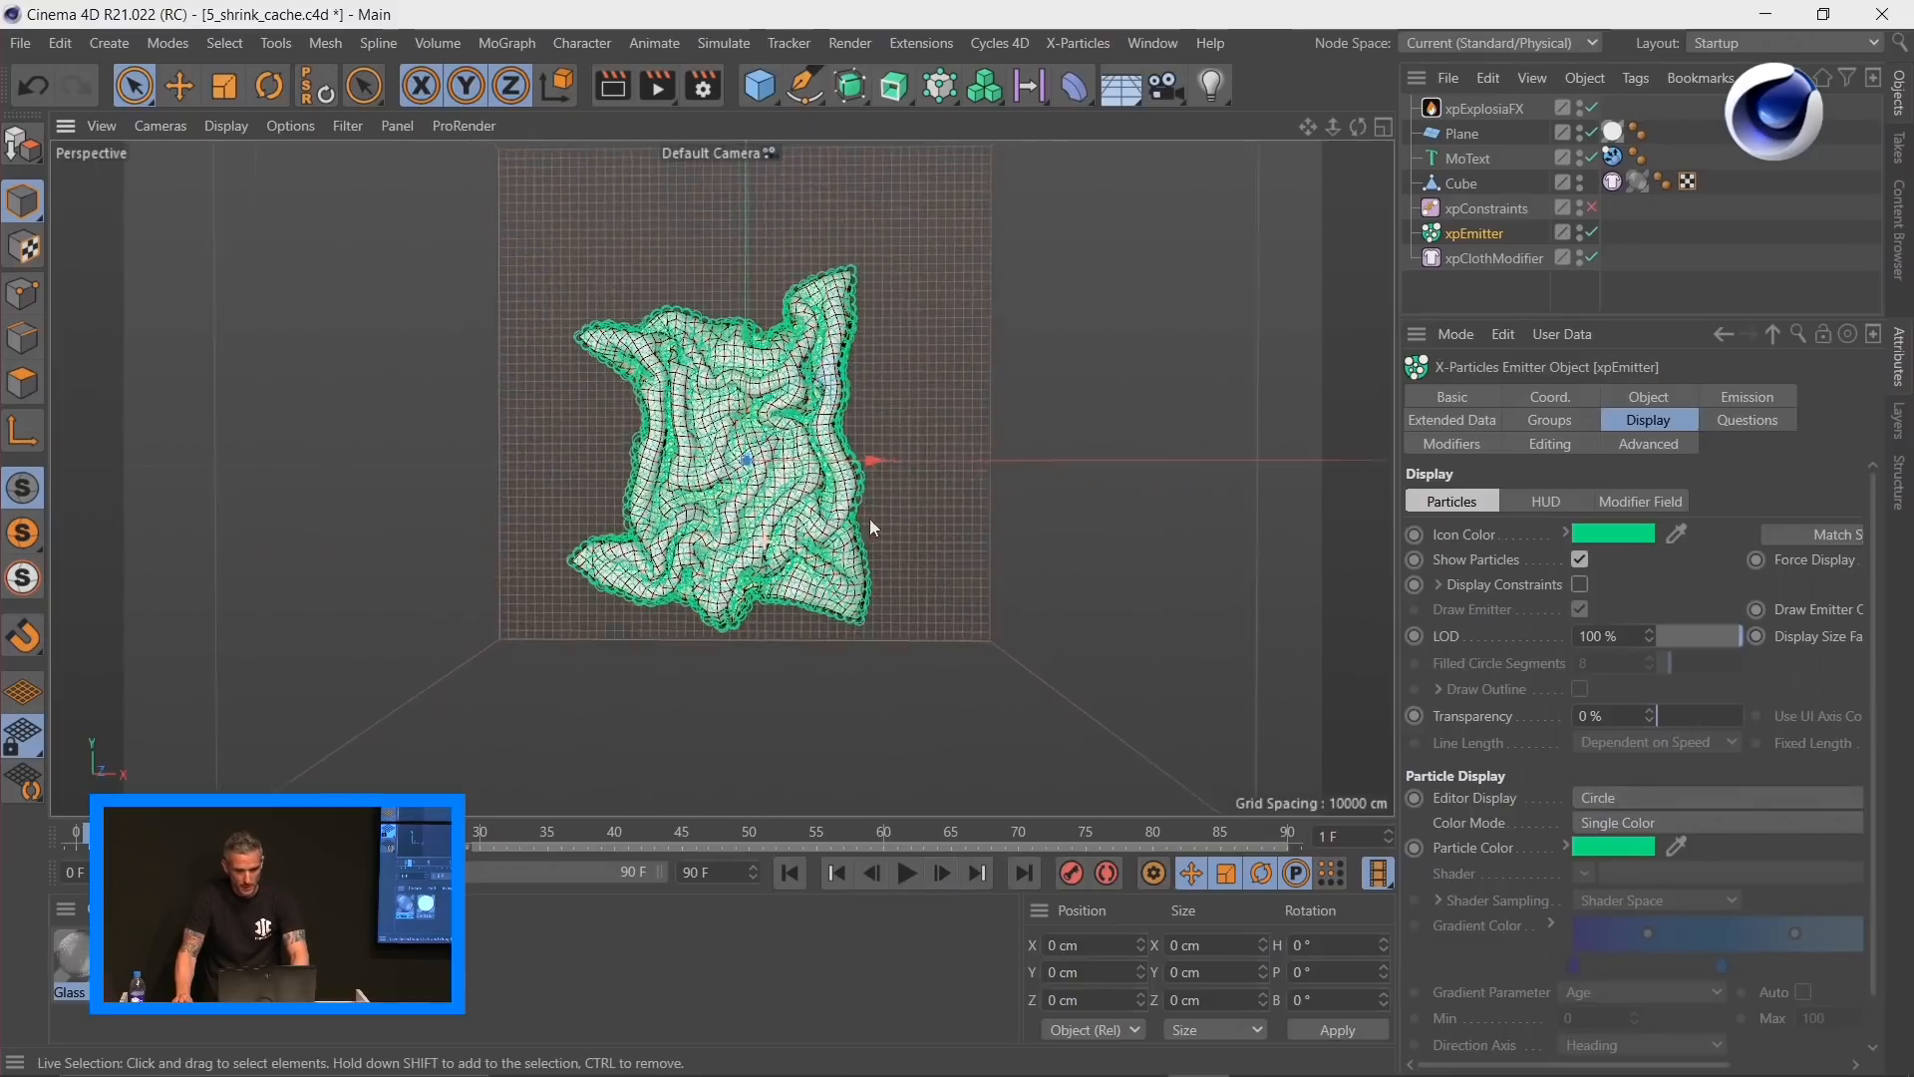
{"action": "scroll", "coordinate": [875, 520], "scroll_direction": "up", "scroll_amount": 1}
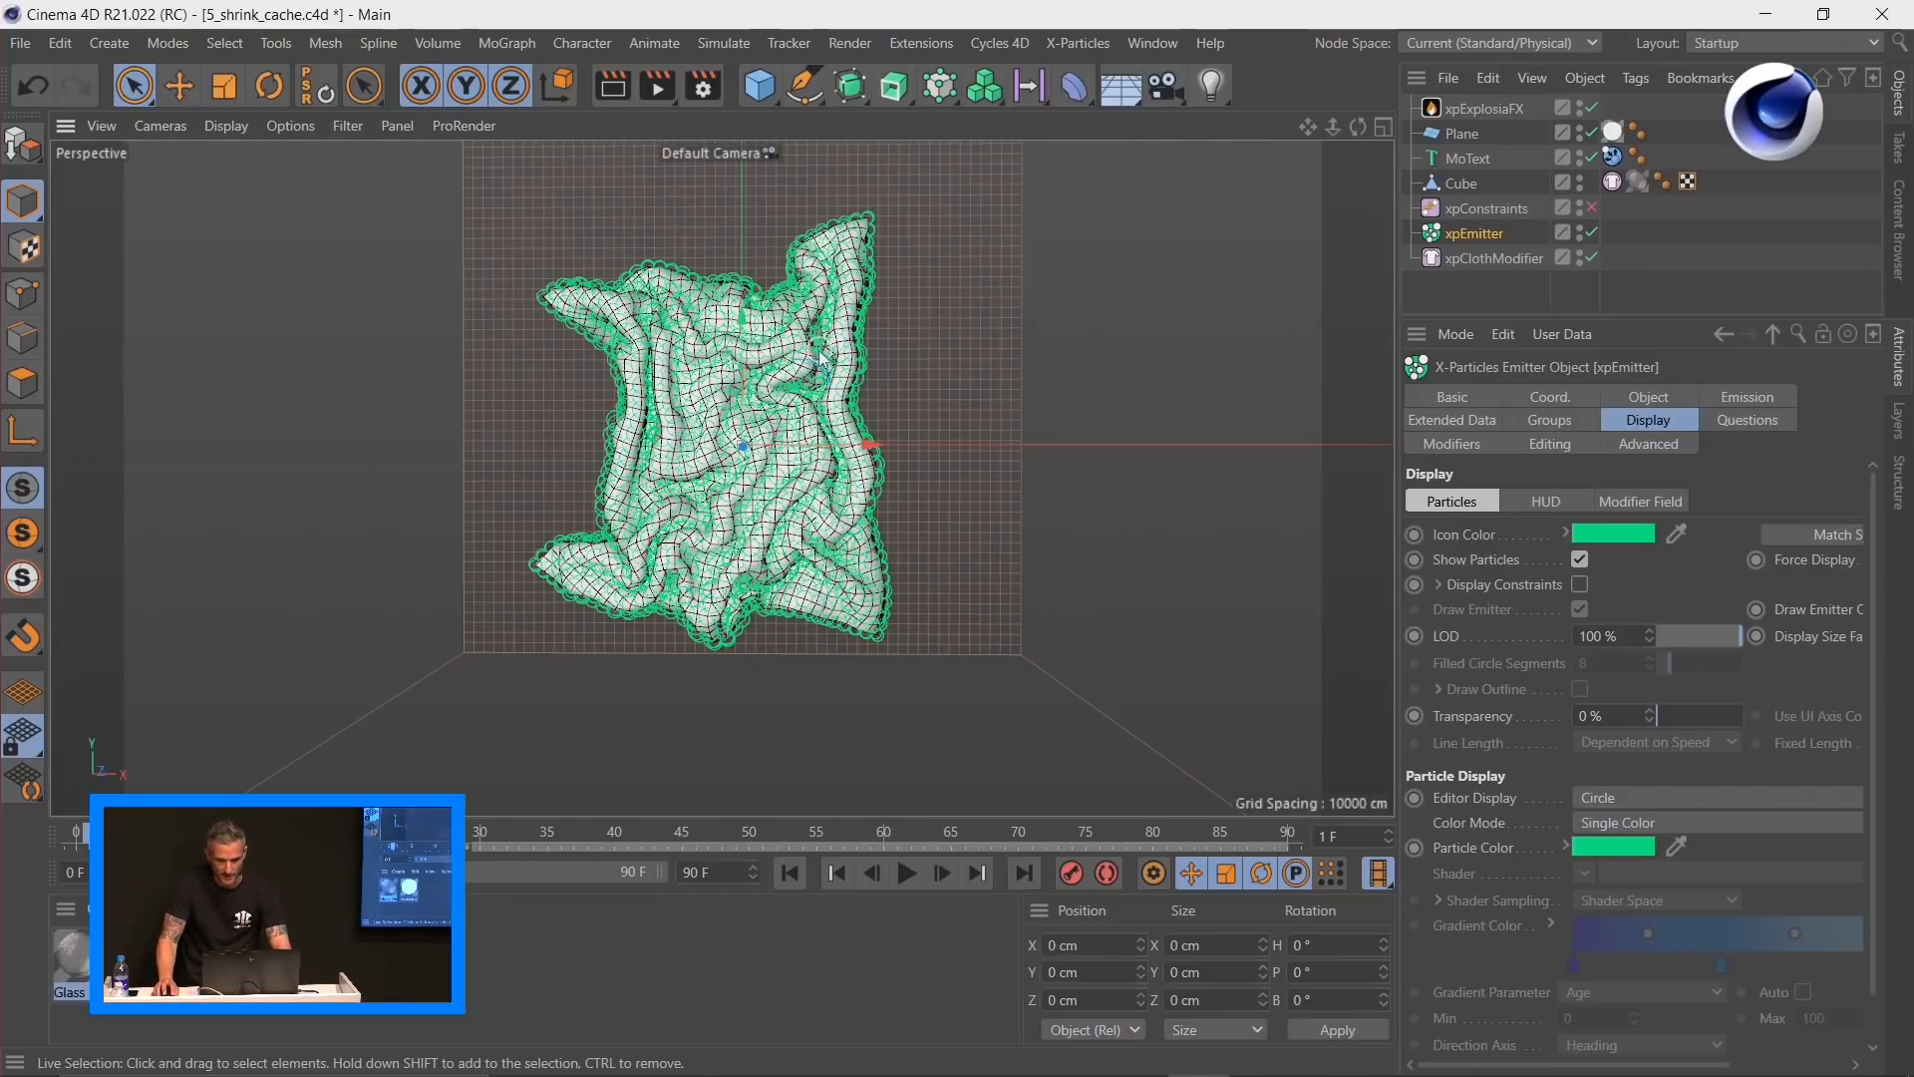
Step: Set Fuel to 1 in the xpEmitter's physical extended data
{"action": "left_click_drag", "start_coordinate": [1392, 435], "coordinate": [1126, 462]}
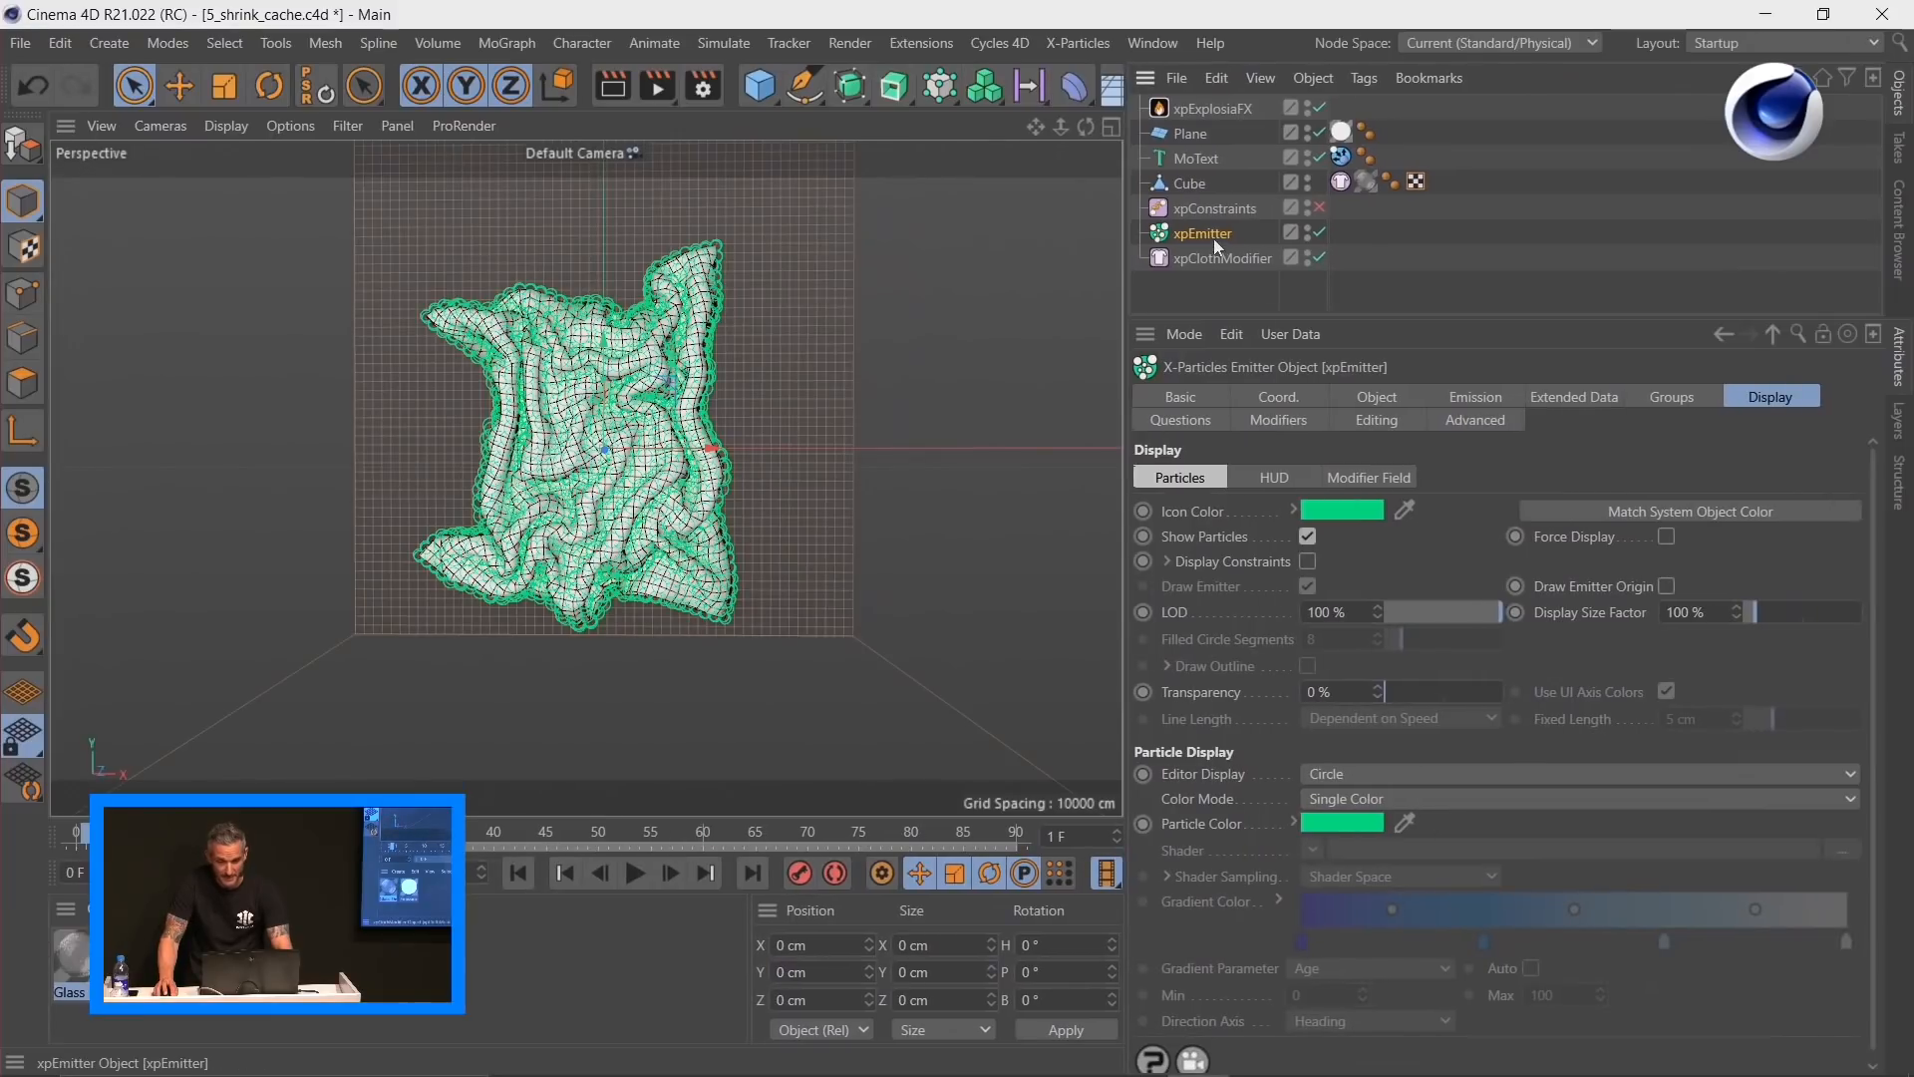
{"action": "left_click", "coordinate": [1558, 398]}
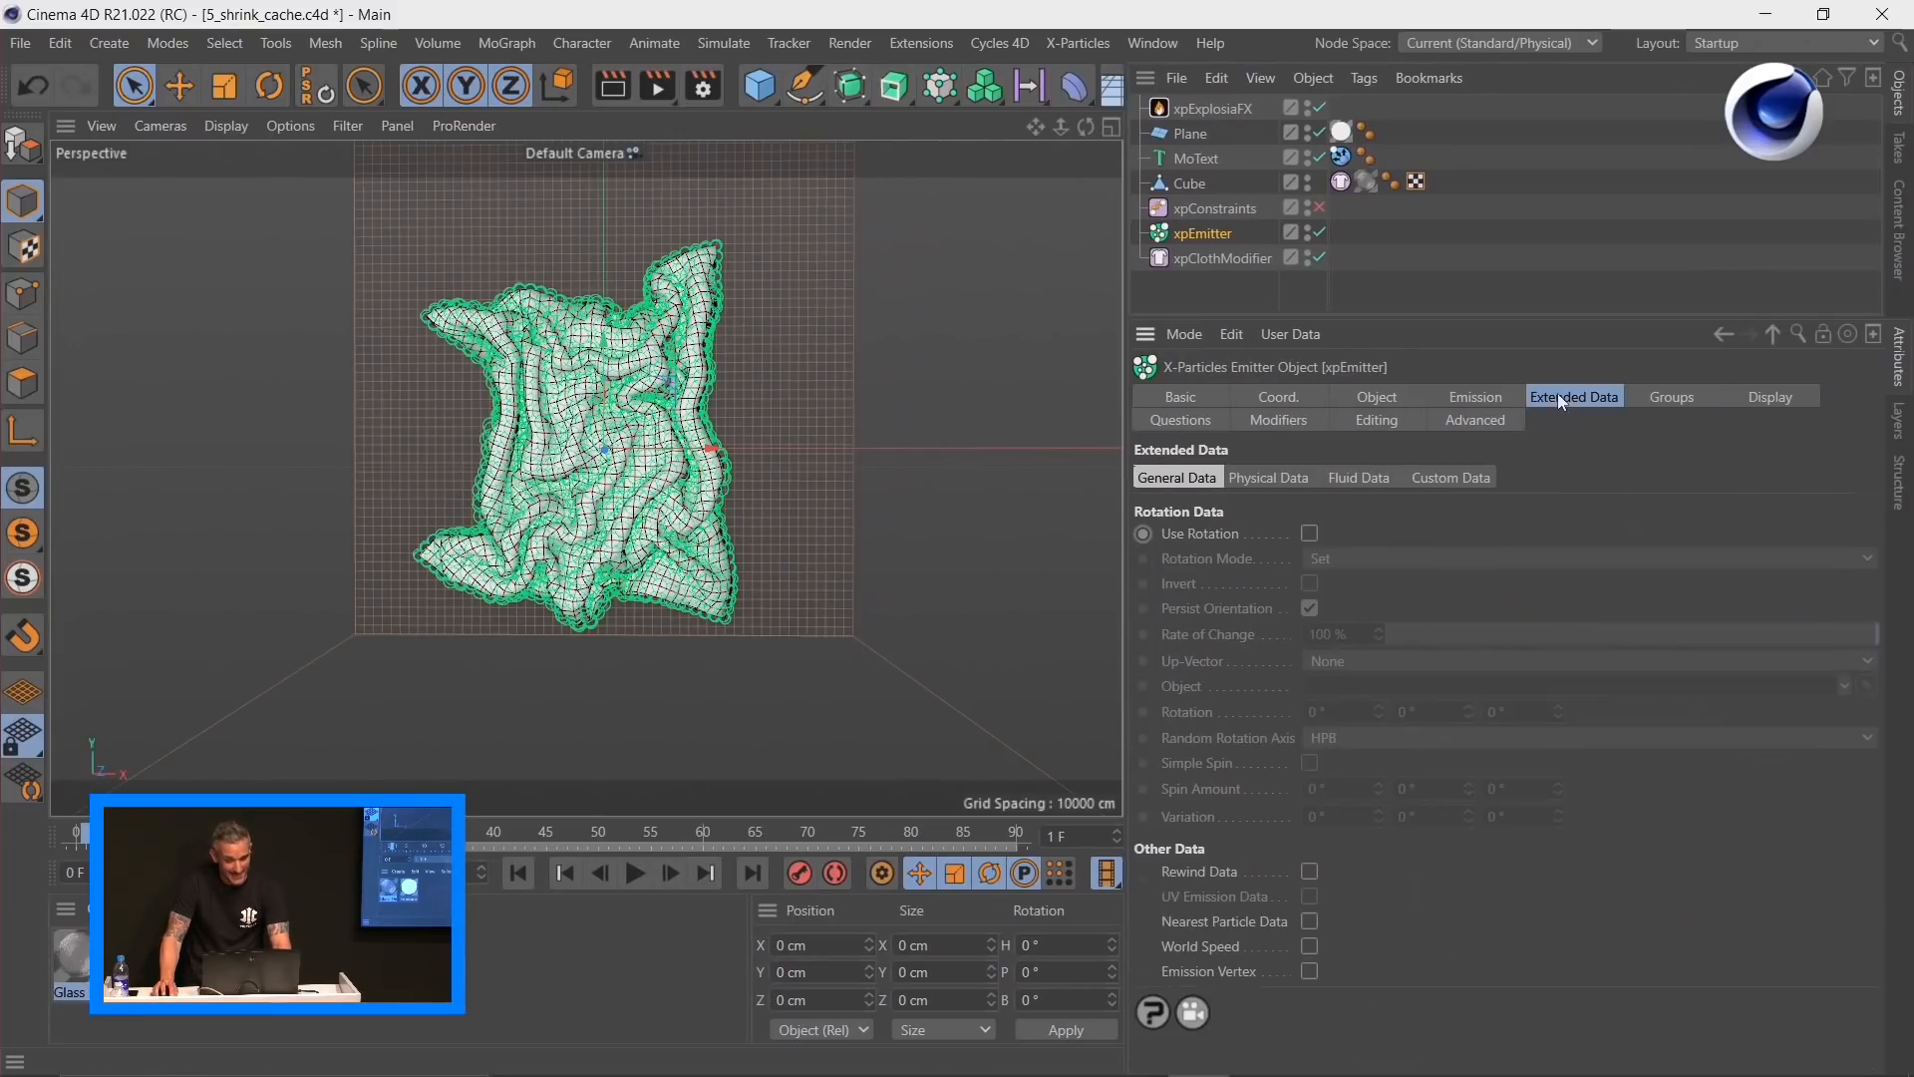
{"action": "left_click", "coordinate": [1263, 478]}
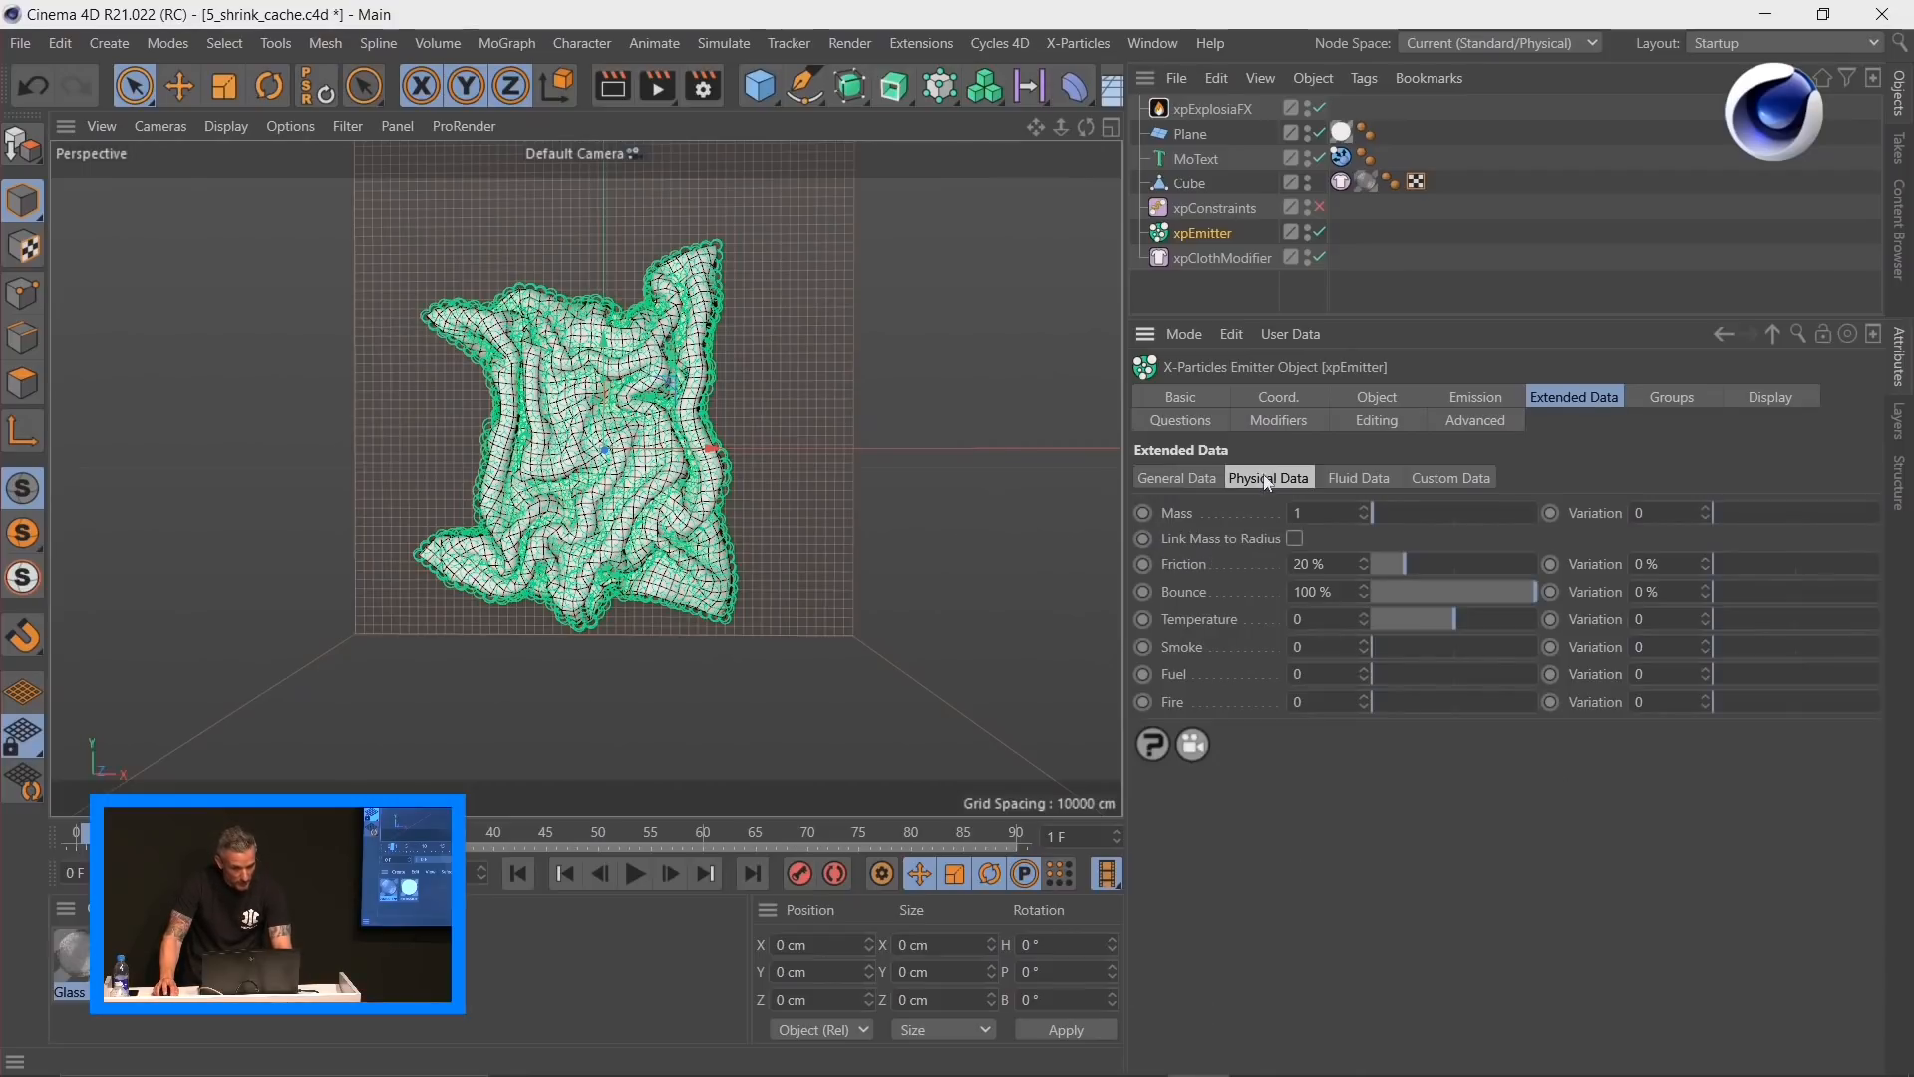
{"action": "left_click", "coordinate": [1340, 675]}
{"action": "type", "text": "1"}
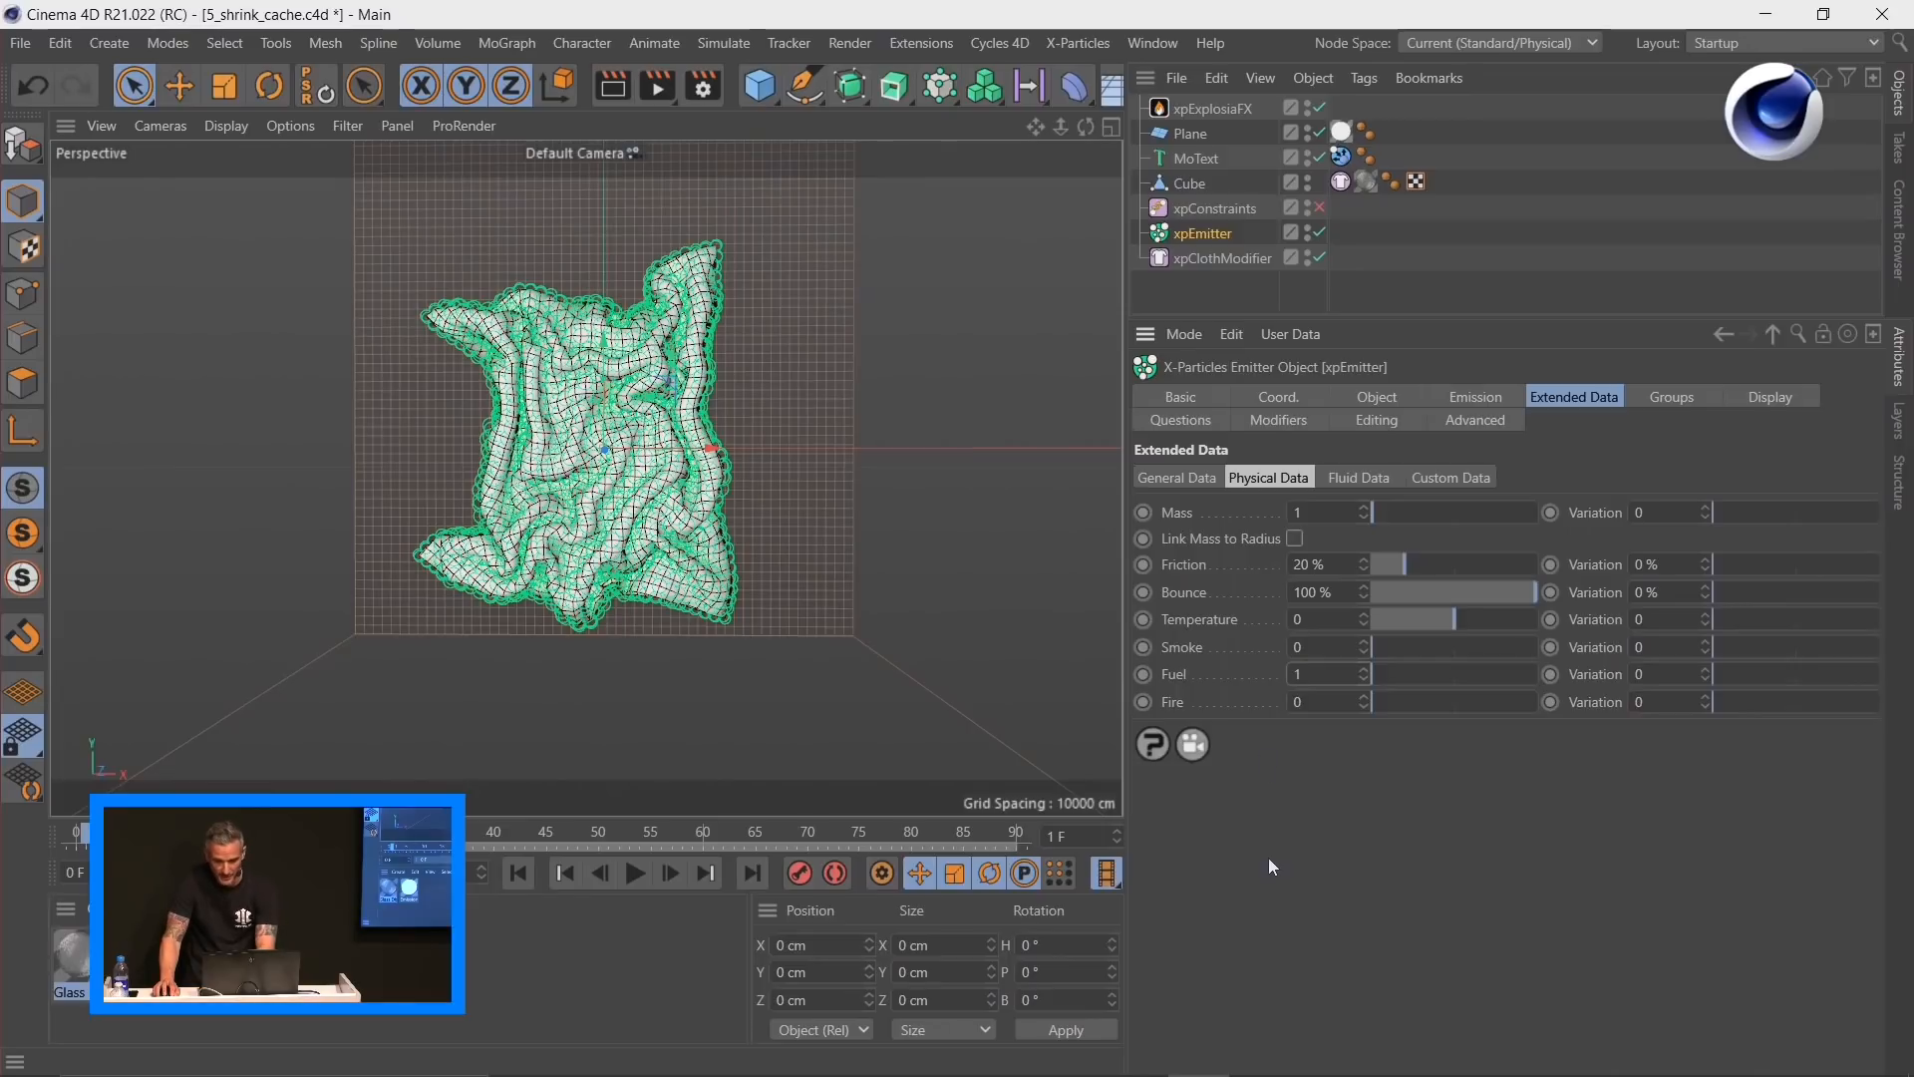
{"action": "key", "text": "Return"}
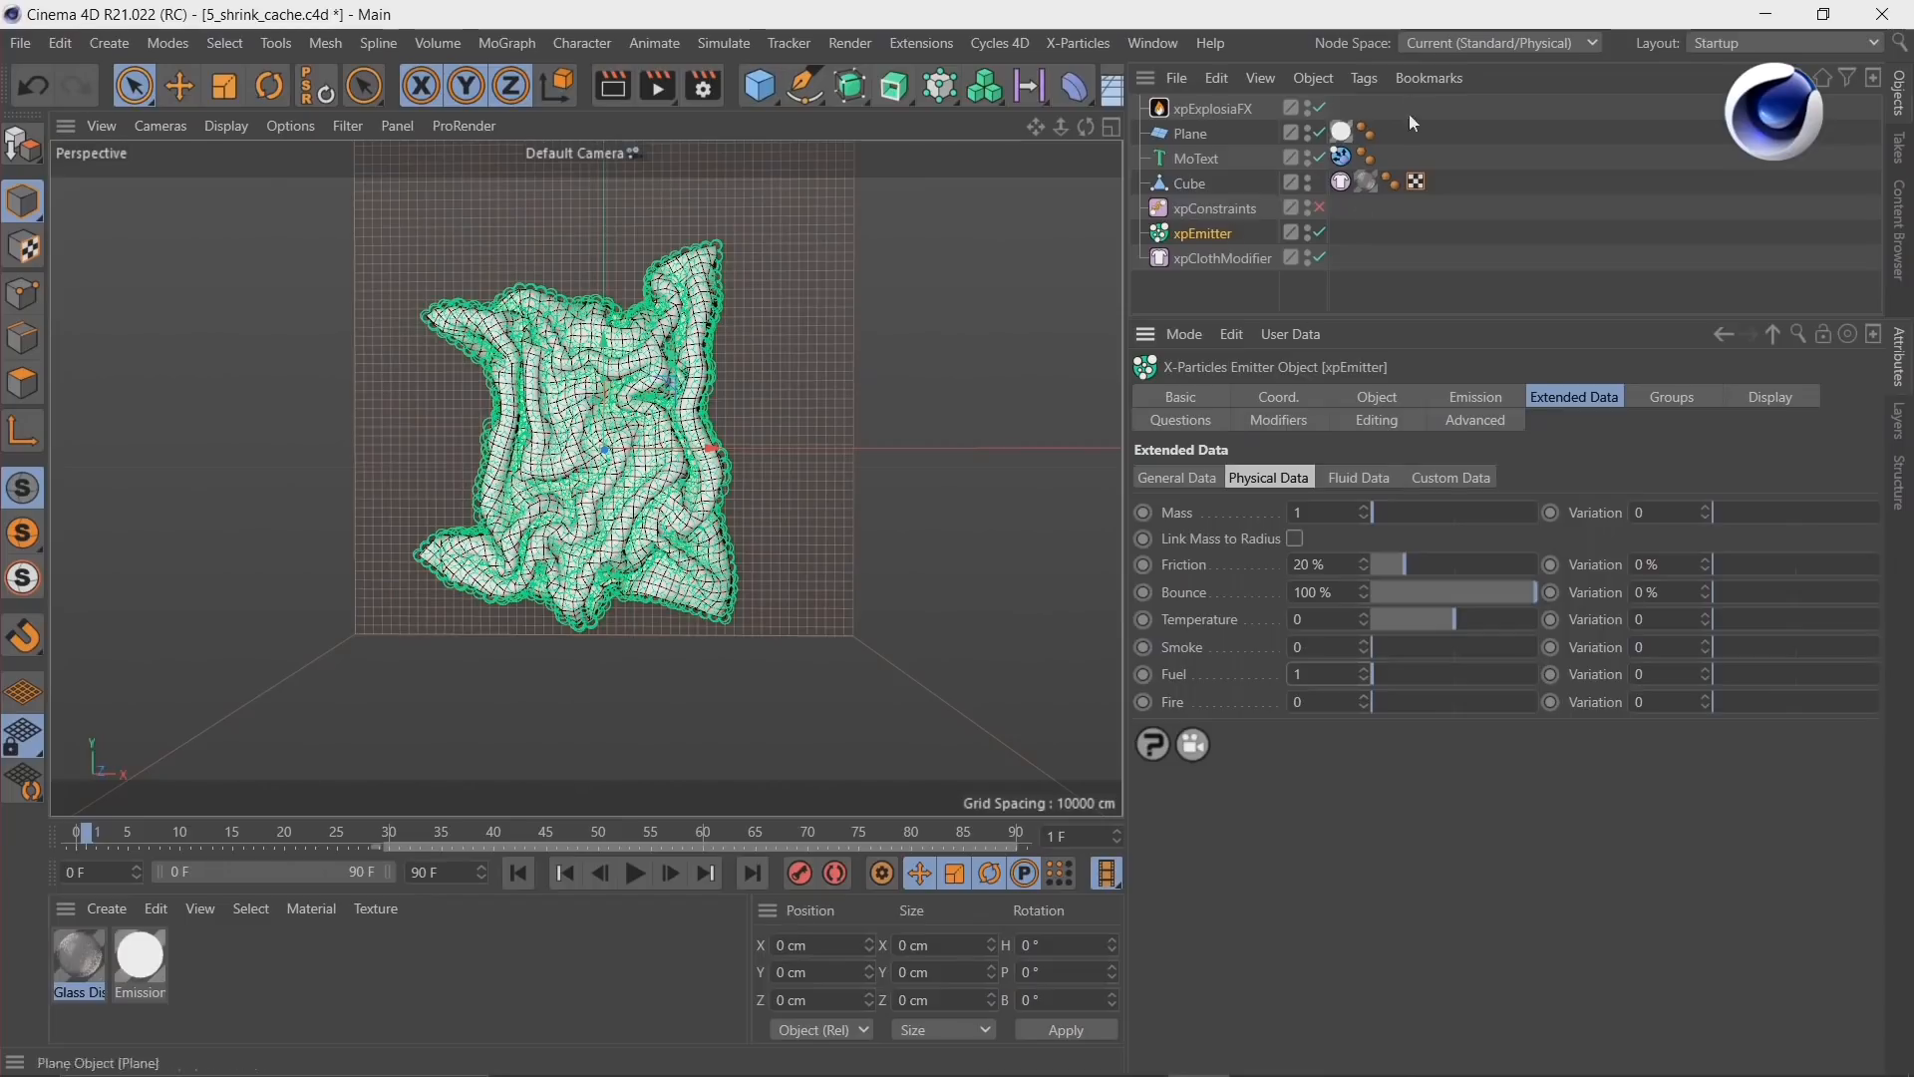
Step: Add an xpExplosiaFX Source tag to the xpEmitter
{"action": "left_click", "coordinate": [1374, 78]}
{"action": "mouse_move", "coordinate": [1462, 464]}
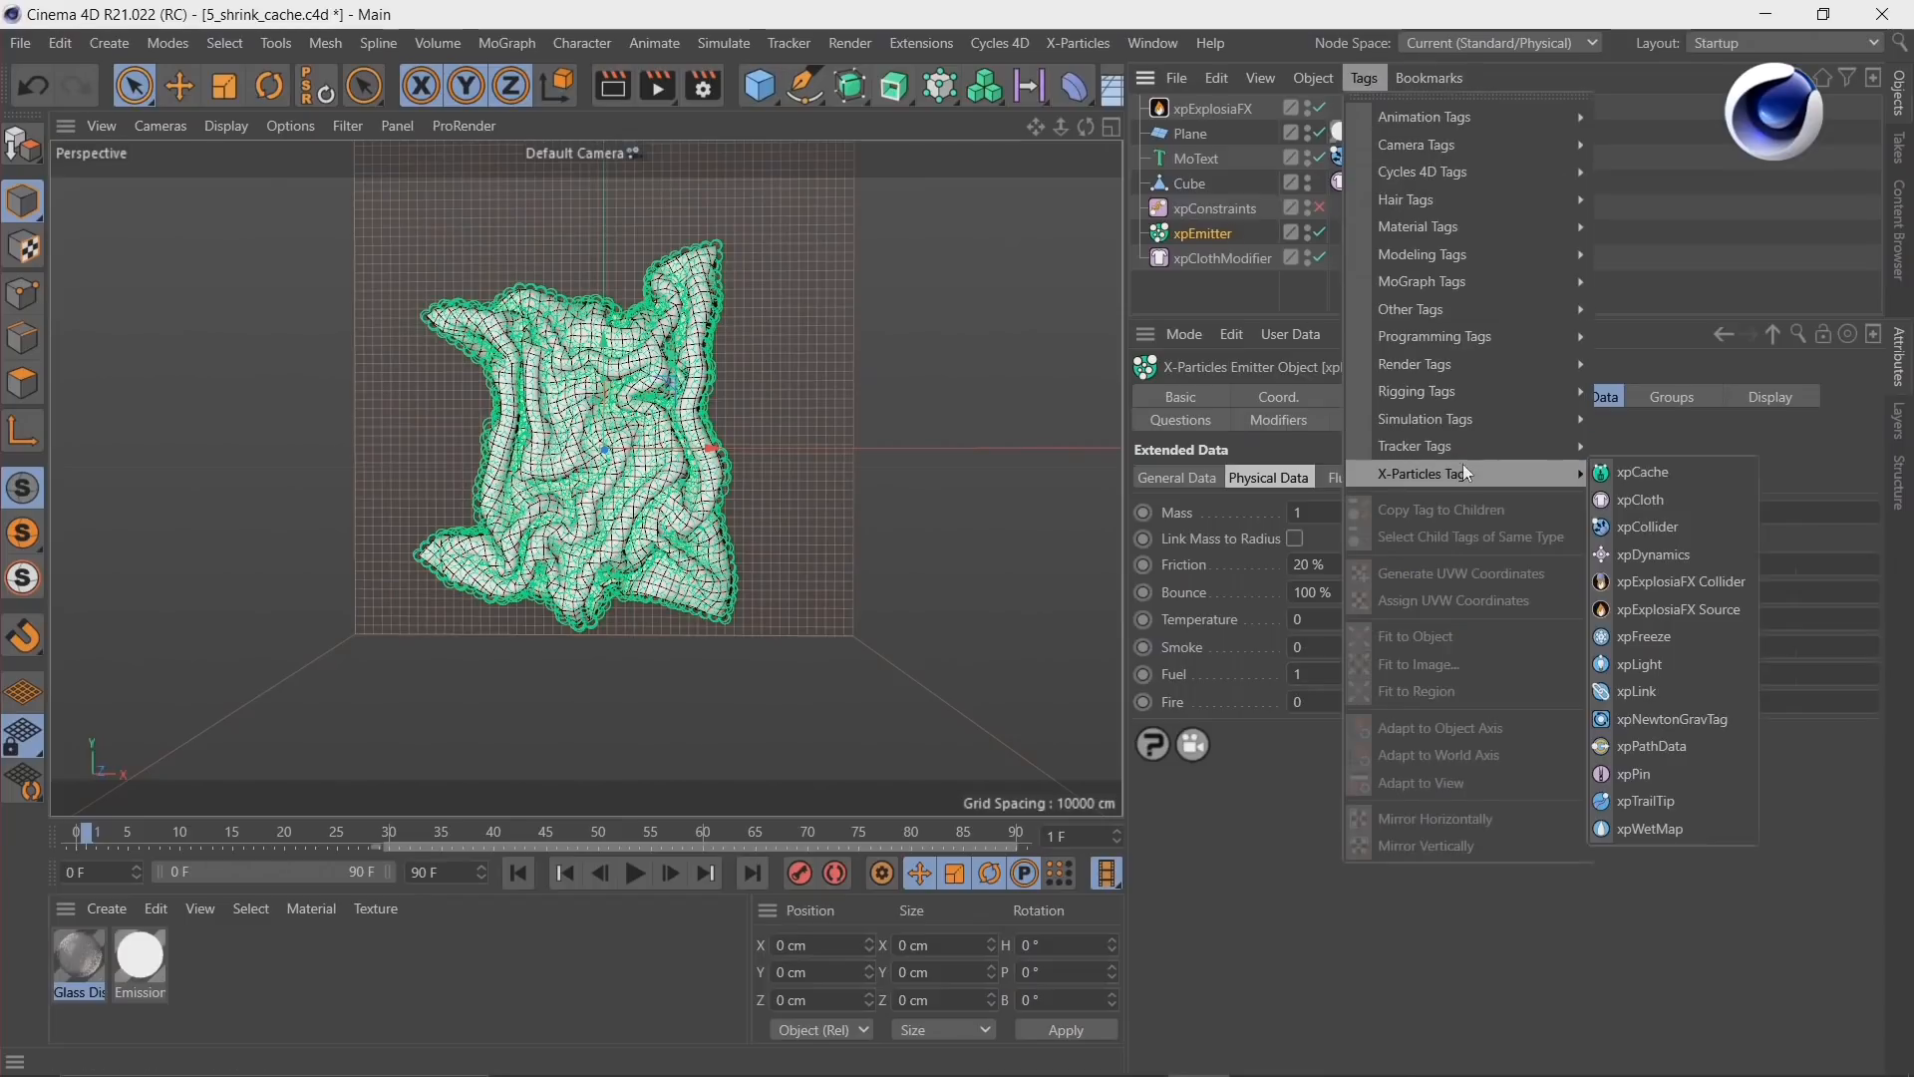
{"action": "left_click", "coordinate": [1657, 619]}
Step: Play the fire simulation from frame 0, stop it, and rewind to the start
{"action": "left_click", "coordinate": [520, 872]}
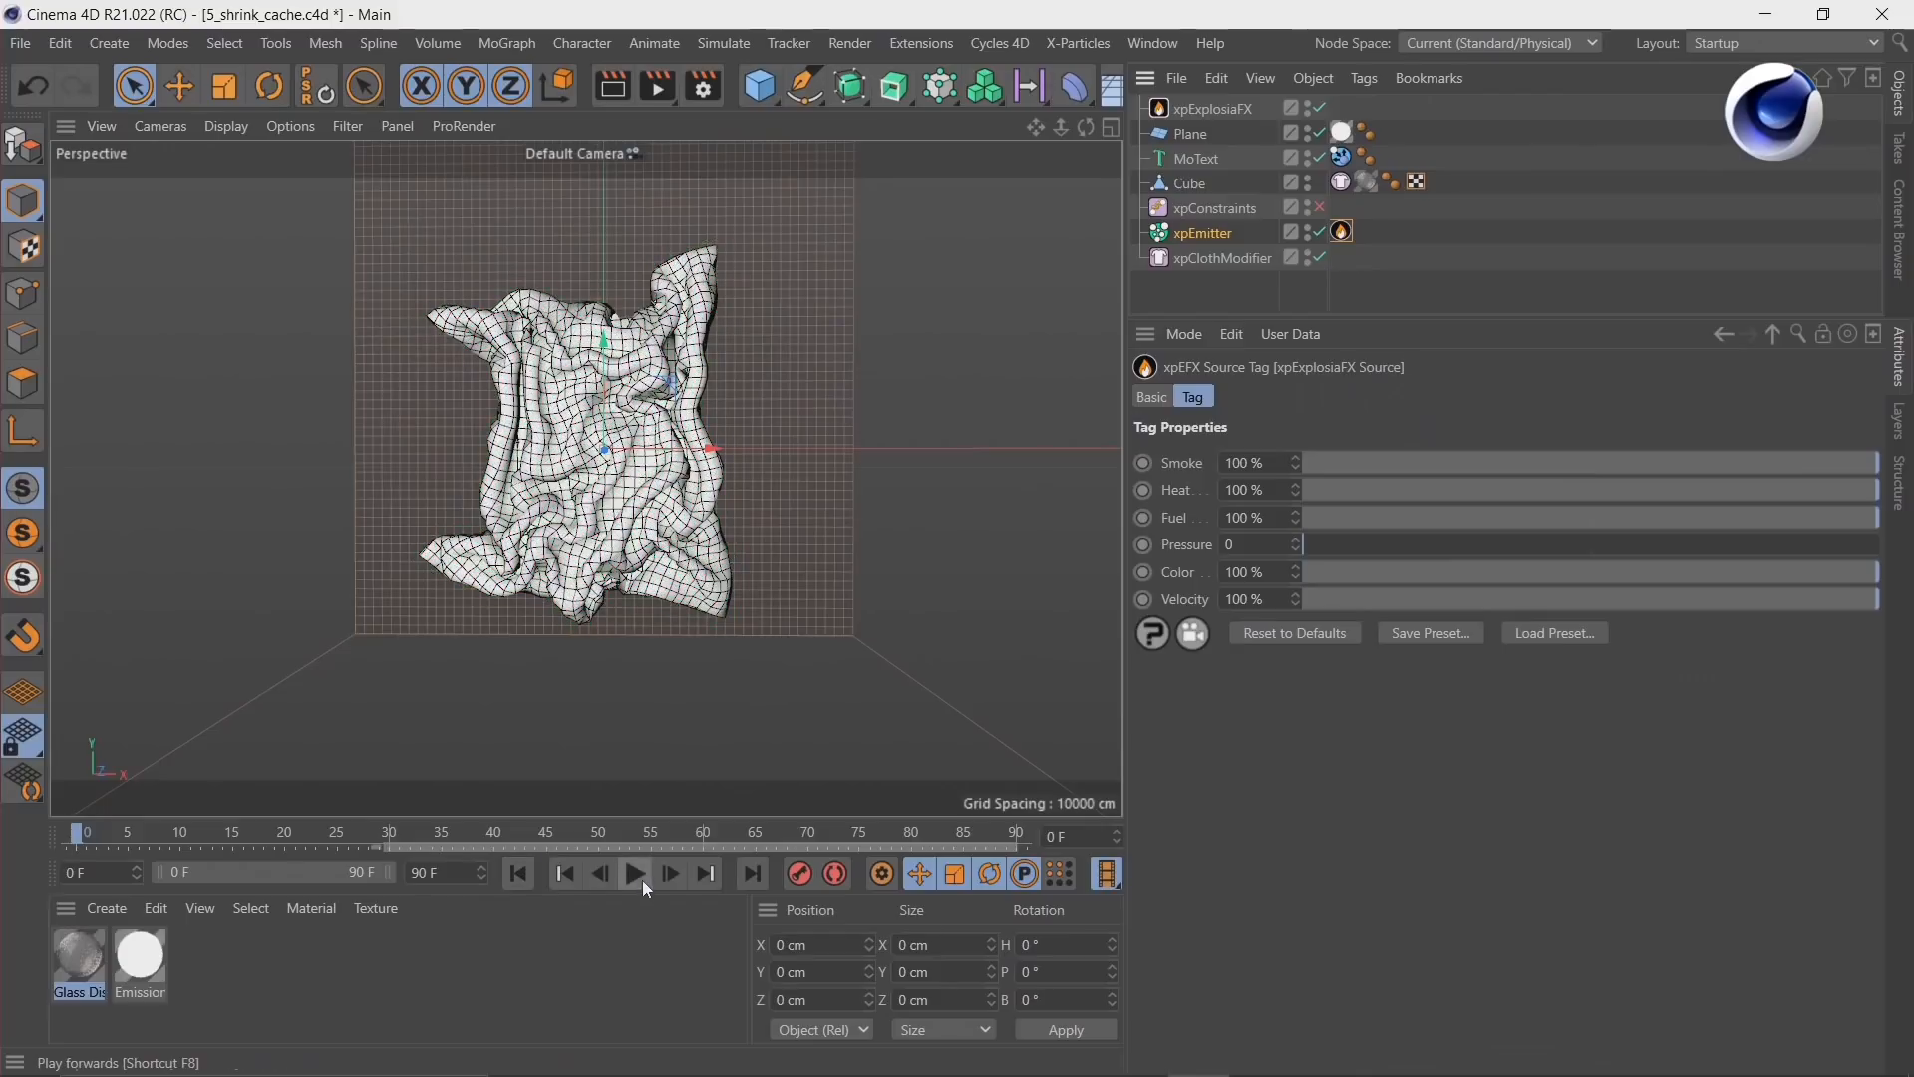
{"action": "left_click", "coordinate": [638, 875]}
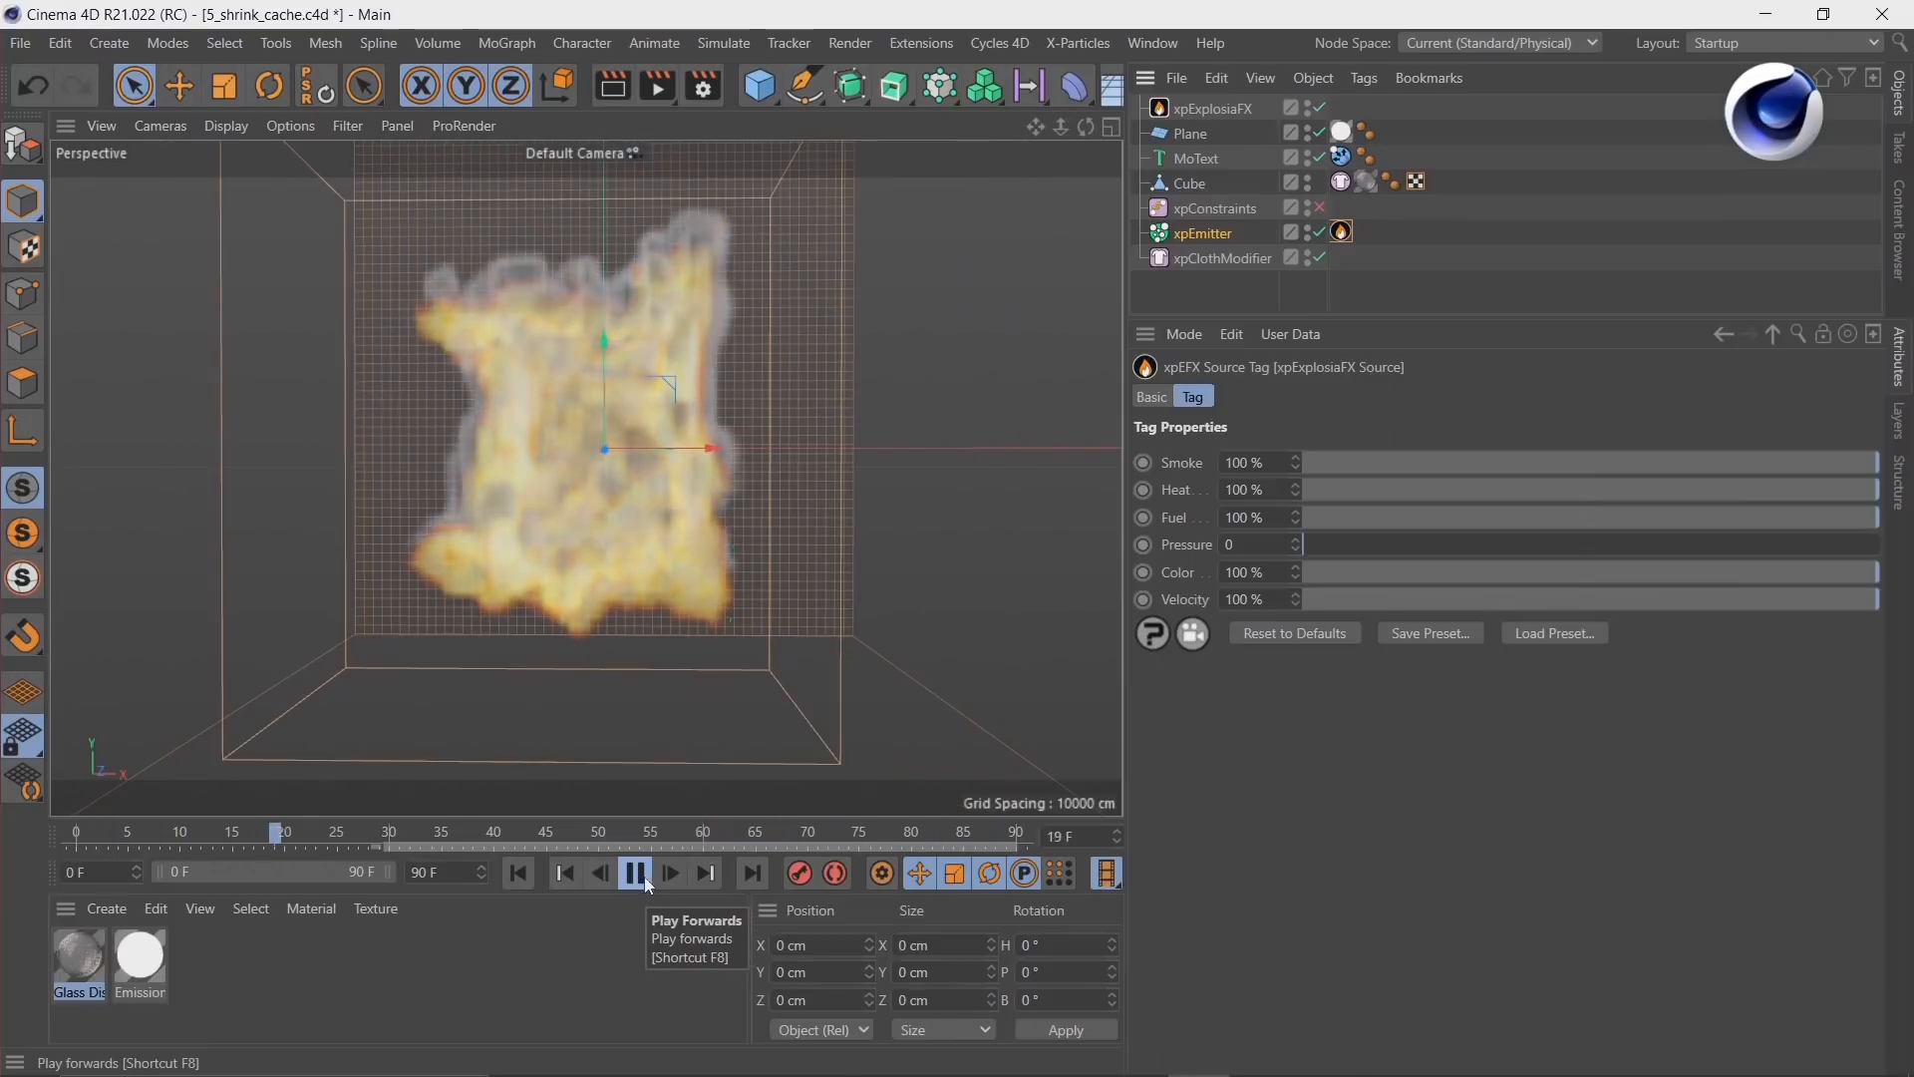
{"action": "left_click", "coordinate": [628, 876]}
{"action": "left_click", "coordinate": [529, 873]}
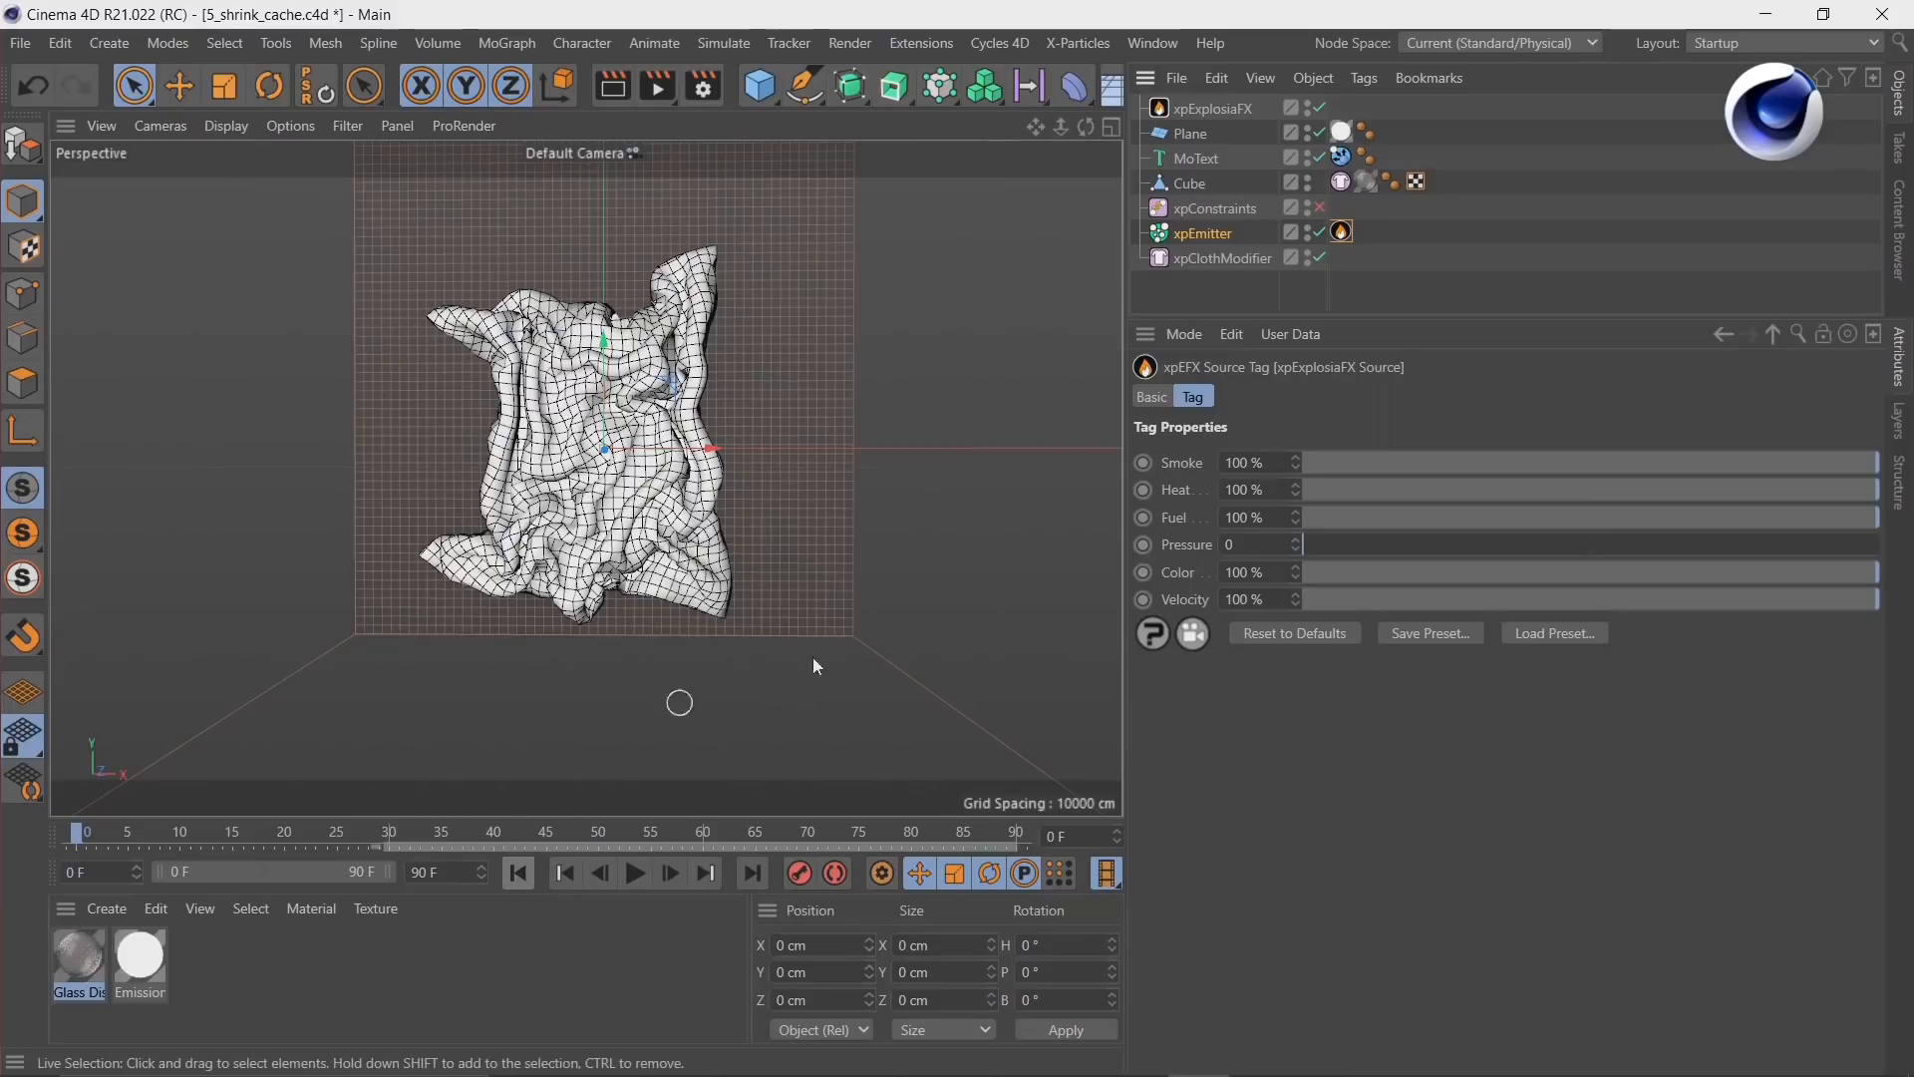
Step: Set Fuel to 0 in the xpEmitter's physical extended data
{"action": "left_click", "coordinate": [1232, 239]}
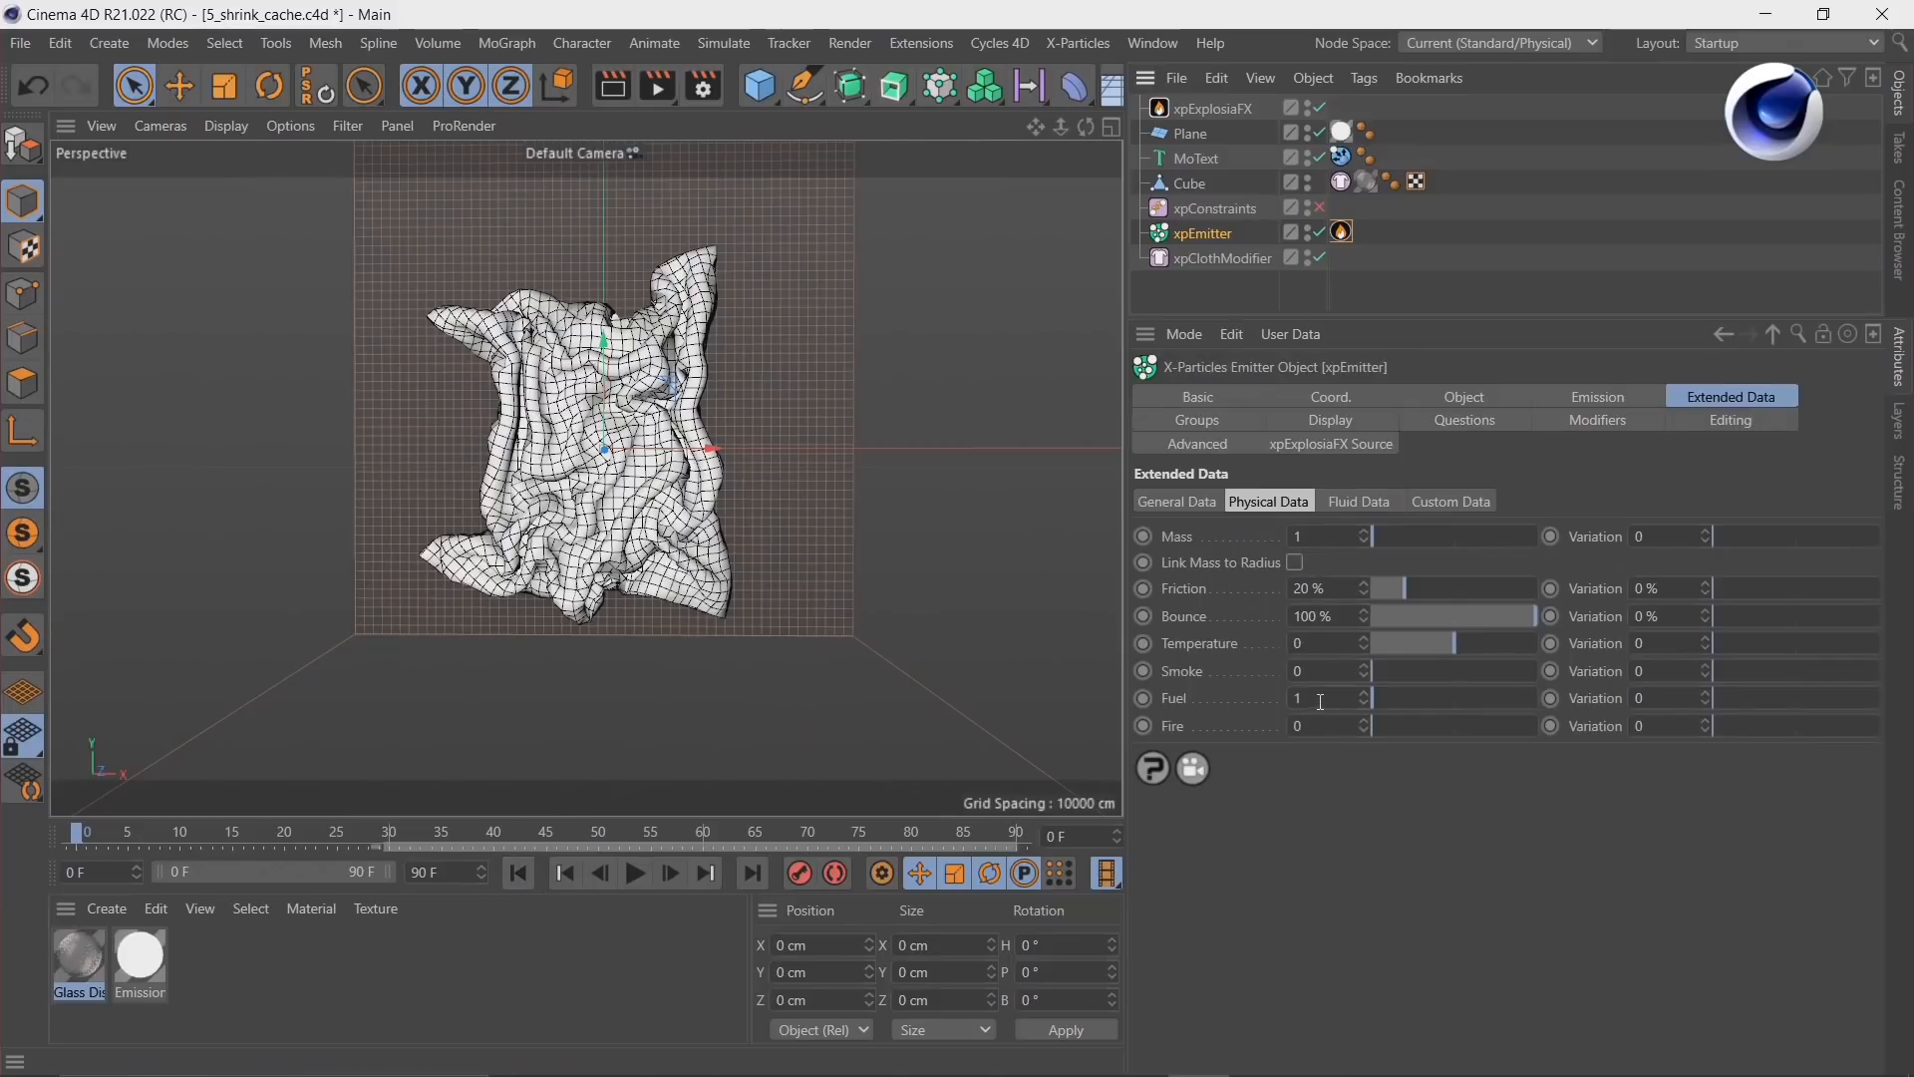
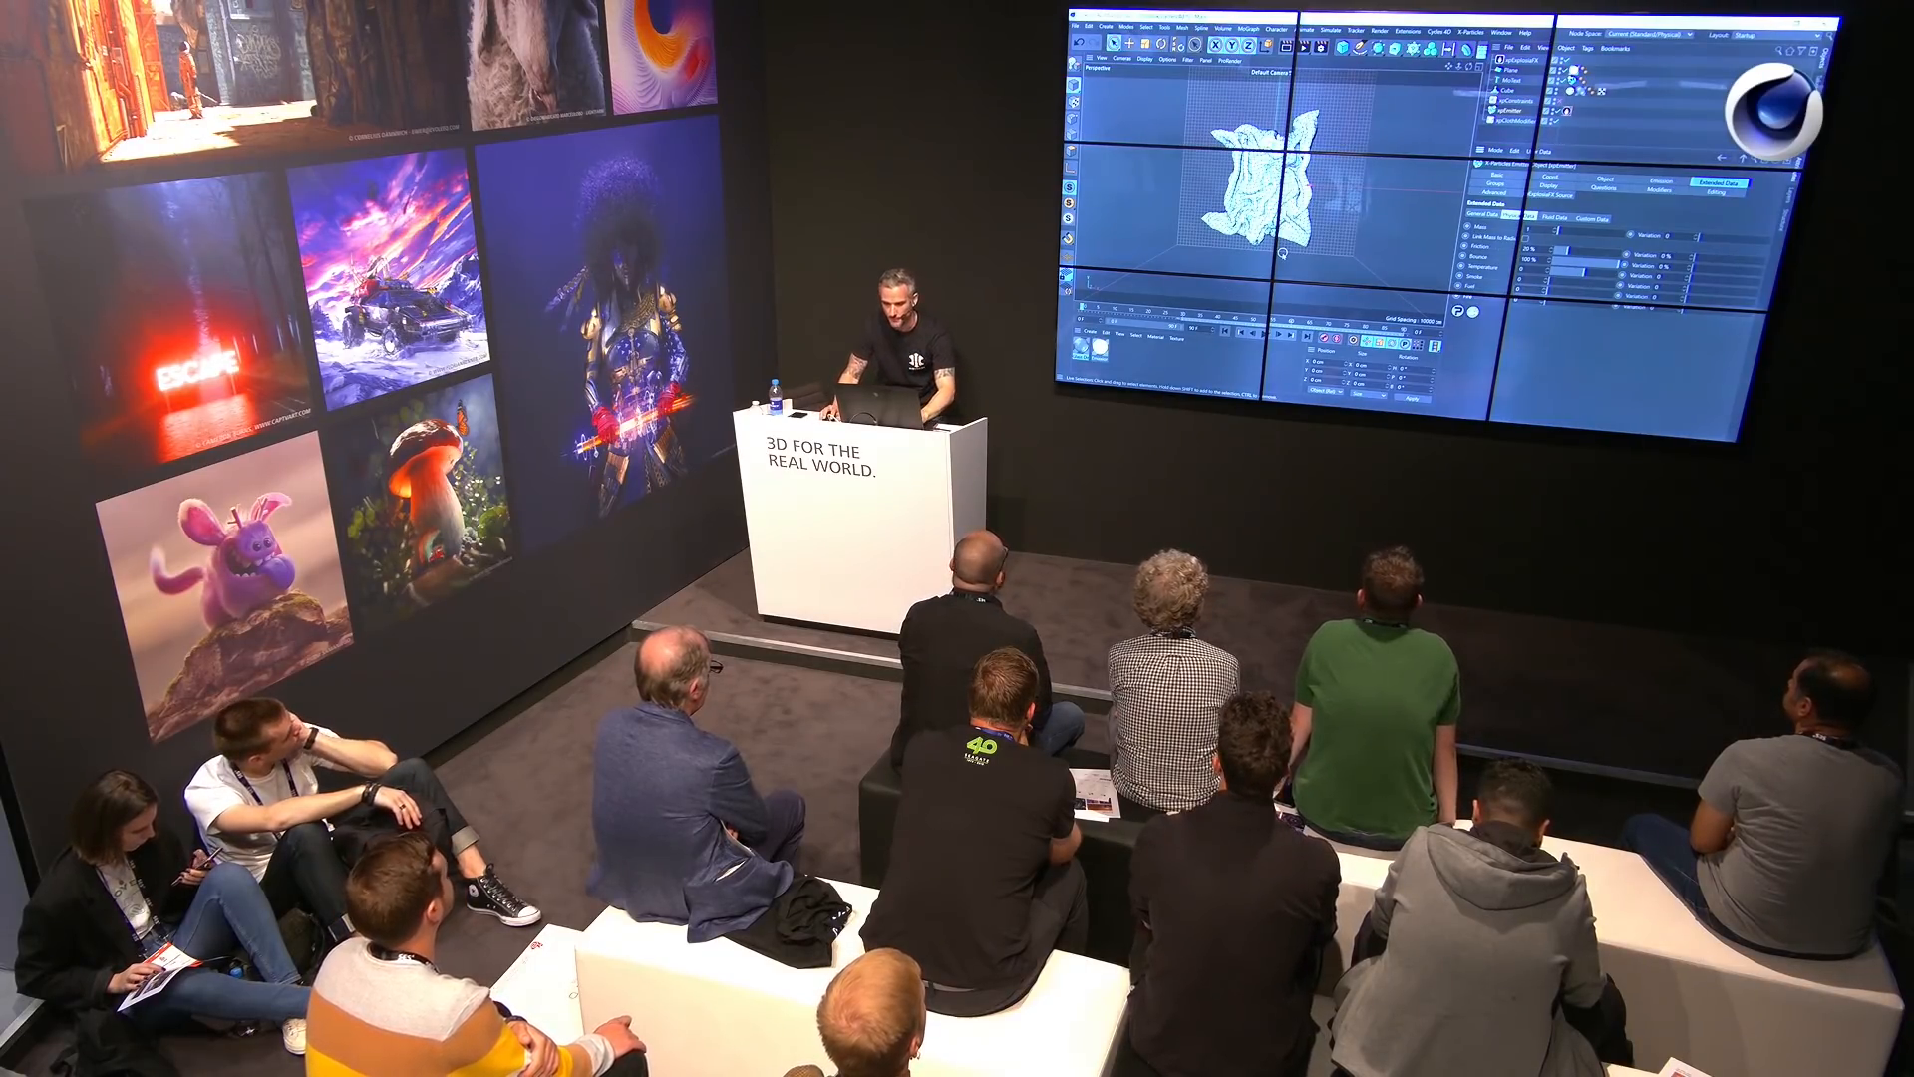
{"action": "left_click", "coordinate": [1318, 104]}
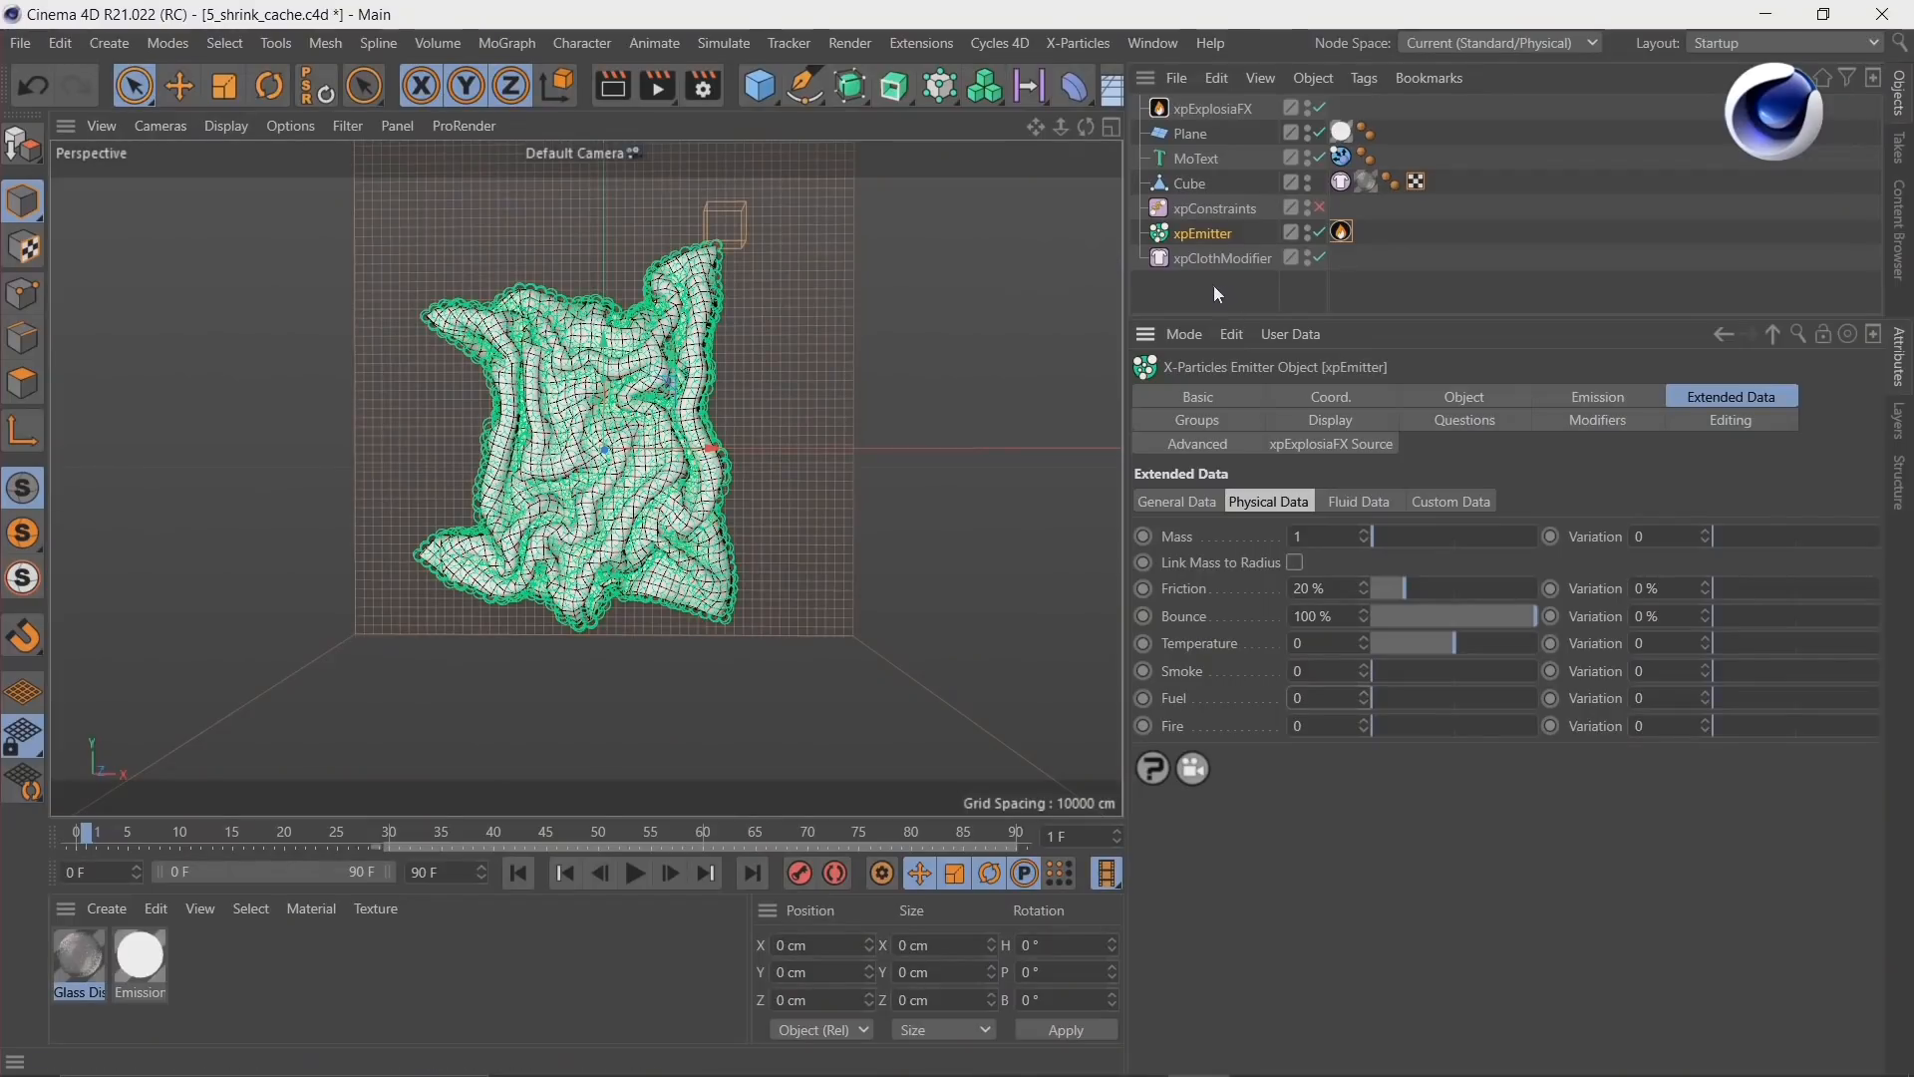
Step: Add an xpInfectio control modifier to the scene and give it a new seed object
{"action": "left_click_drag", "start_coordinate": [1393, 315], "coordinate": [1386, 456]}
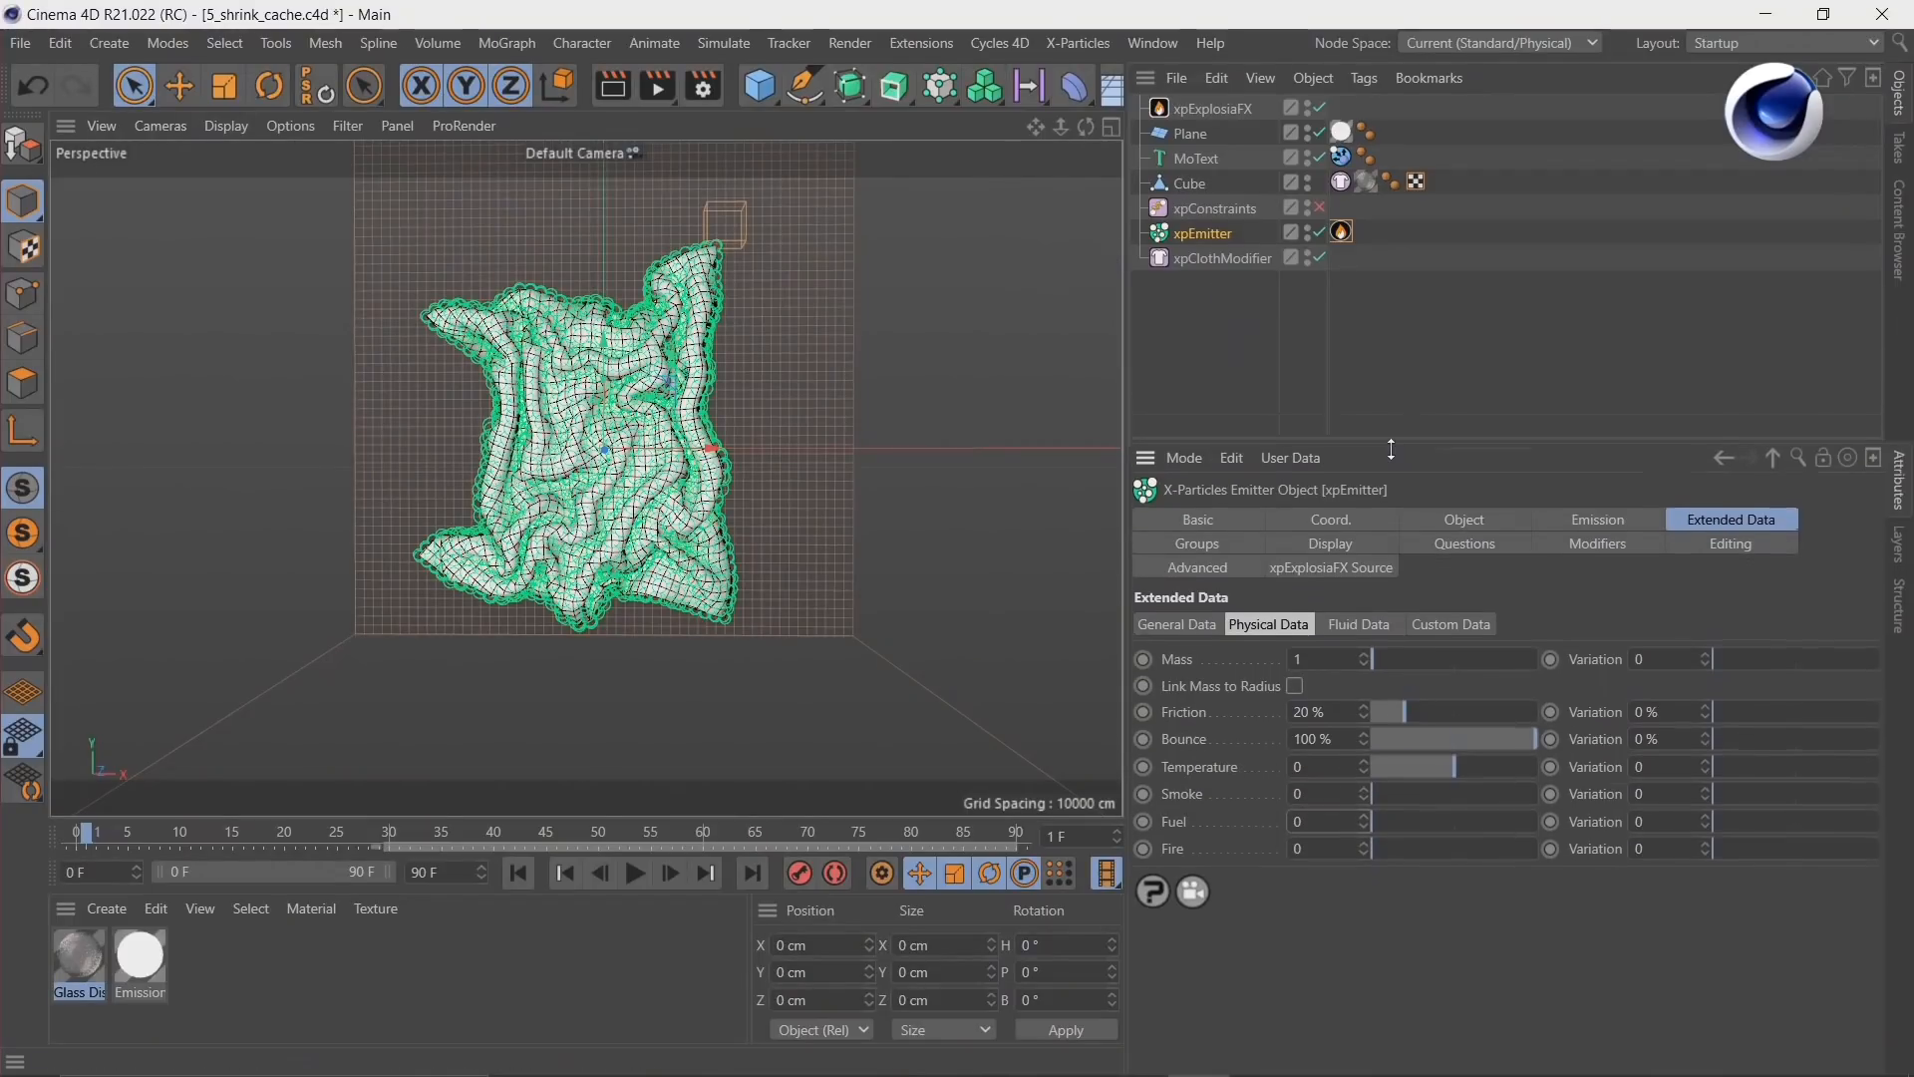
{"action": "left_click", "coordinate": [1081, 45]}
{"action": "mouse_move", "coordinate": [1129, 371]}
{"action": "mouse_move", "coordinate": [1254, 371]}
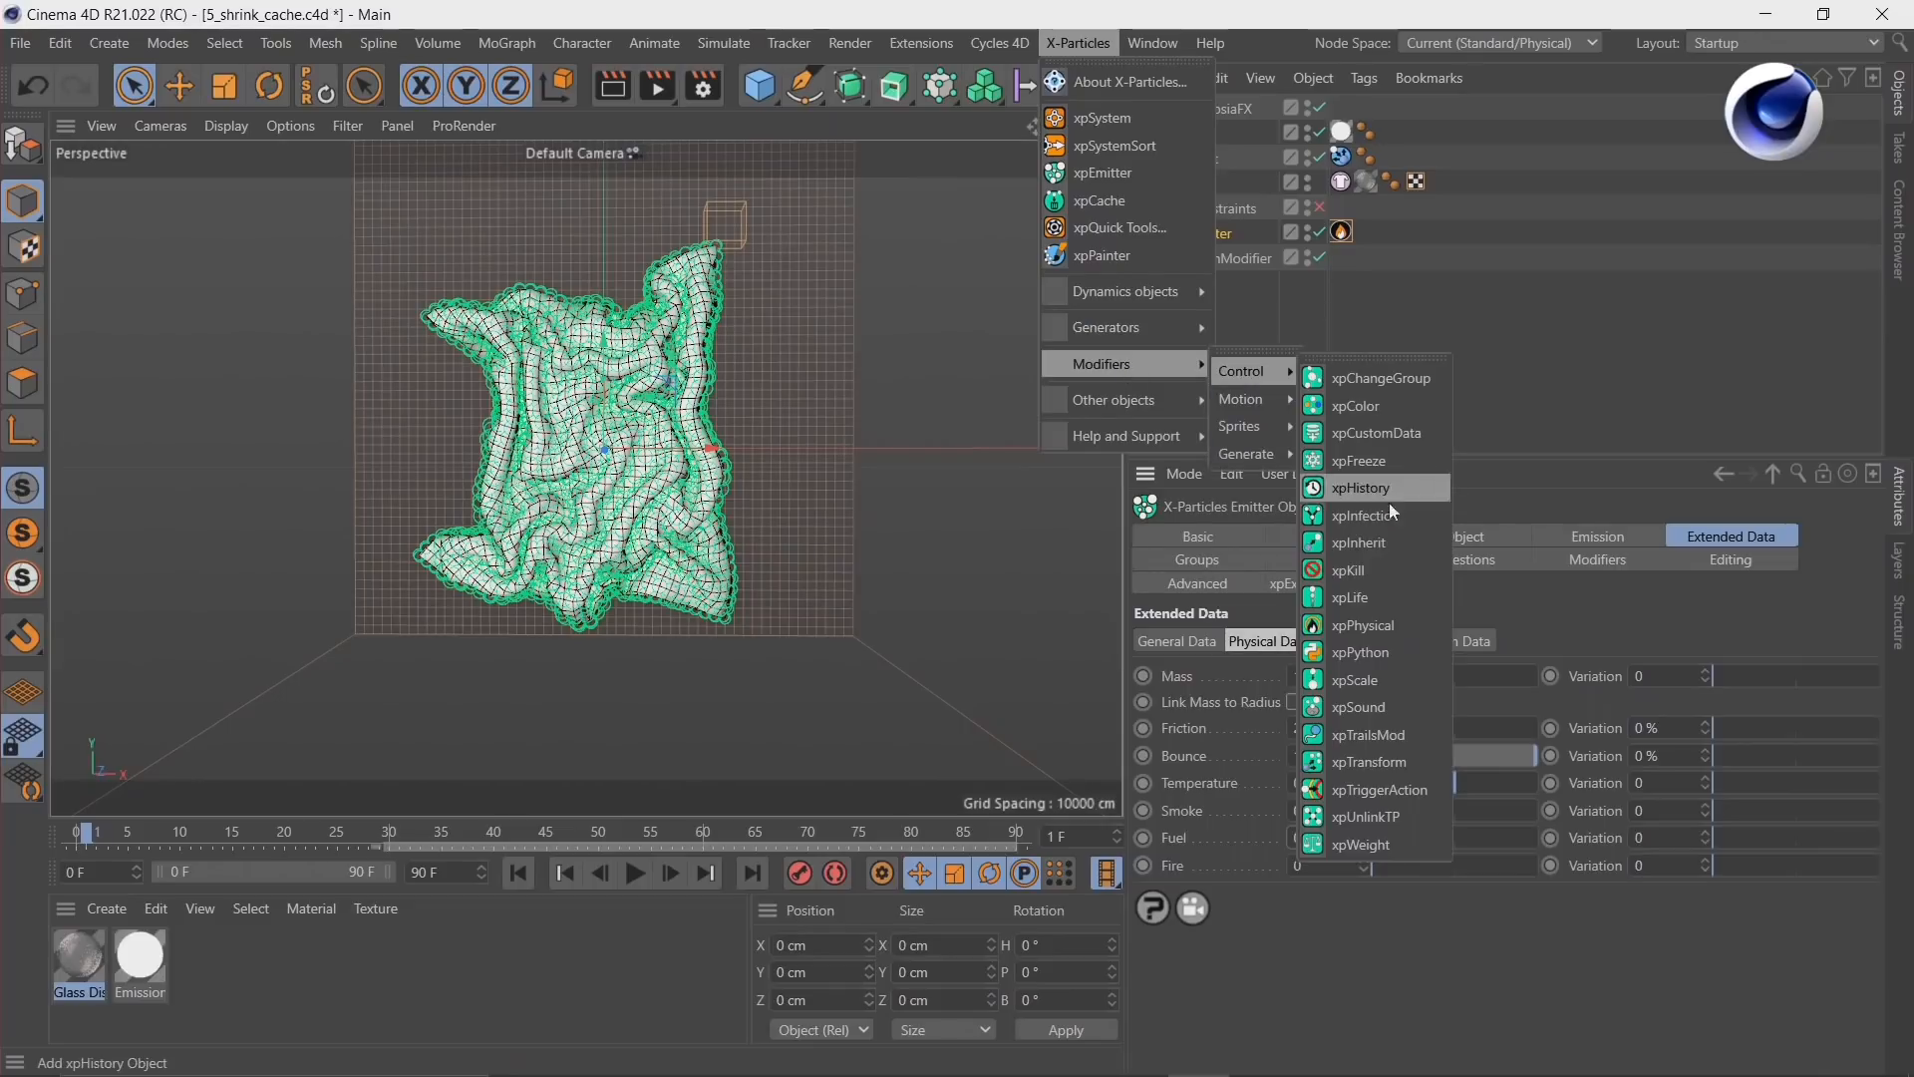
{"action": "left_click", "coordinate": [1357, 516]}
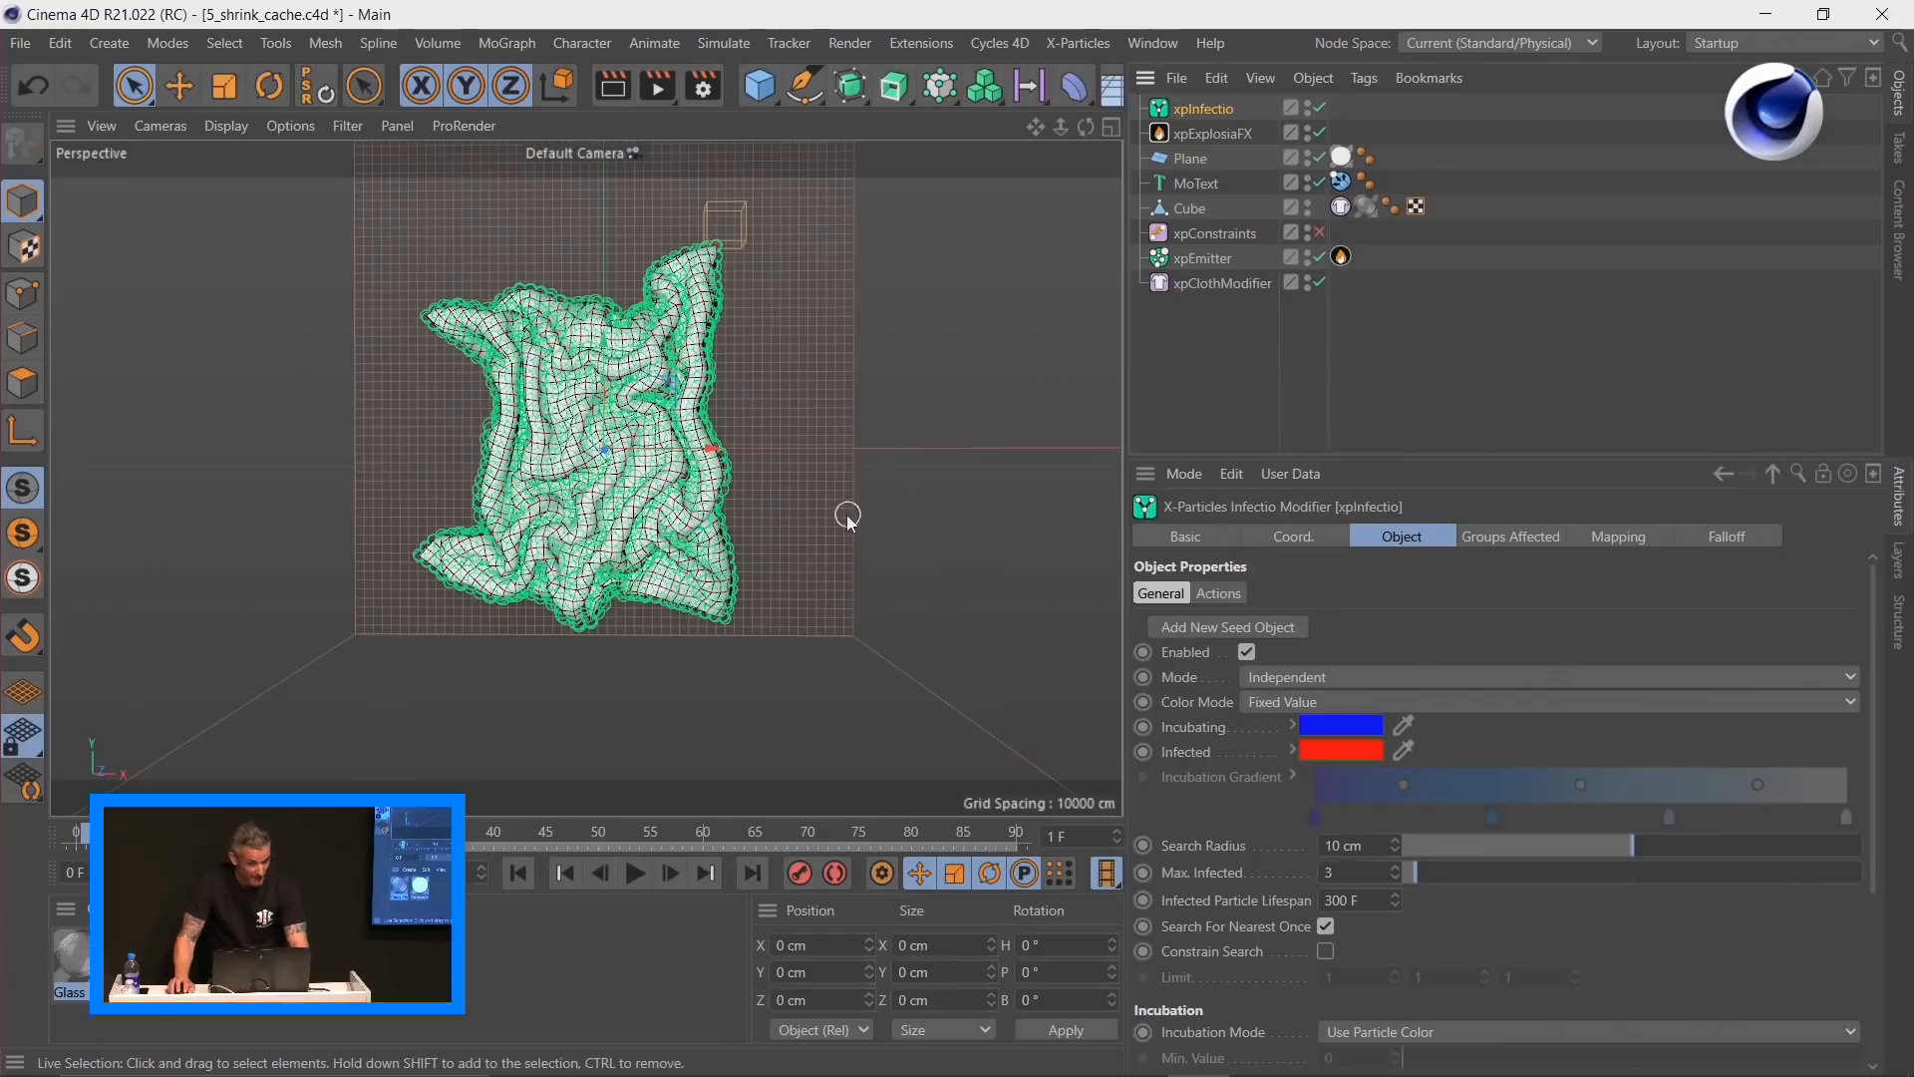
{"action": "left_click", "coordinate": [1210, 627]}
Step: Move the seed object onto the cloth's lower corner at about X 54.2, Y -75.8, Z 6.6 cm
{"action": "left_click_drag", "start_coordinate": [804, 492], "coordinate": [703, 548], "text": "alt"}
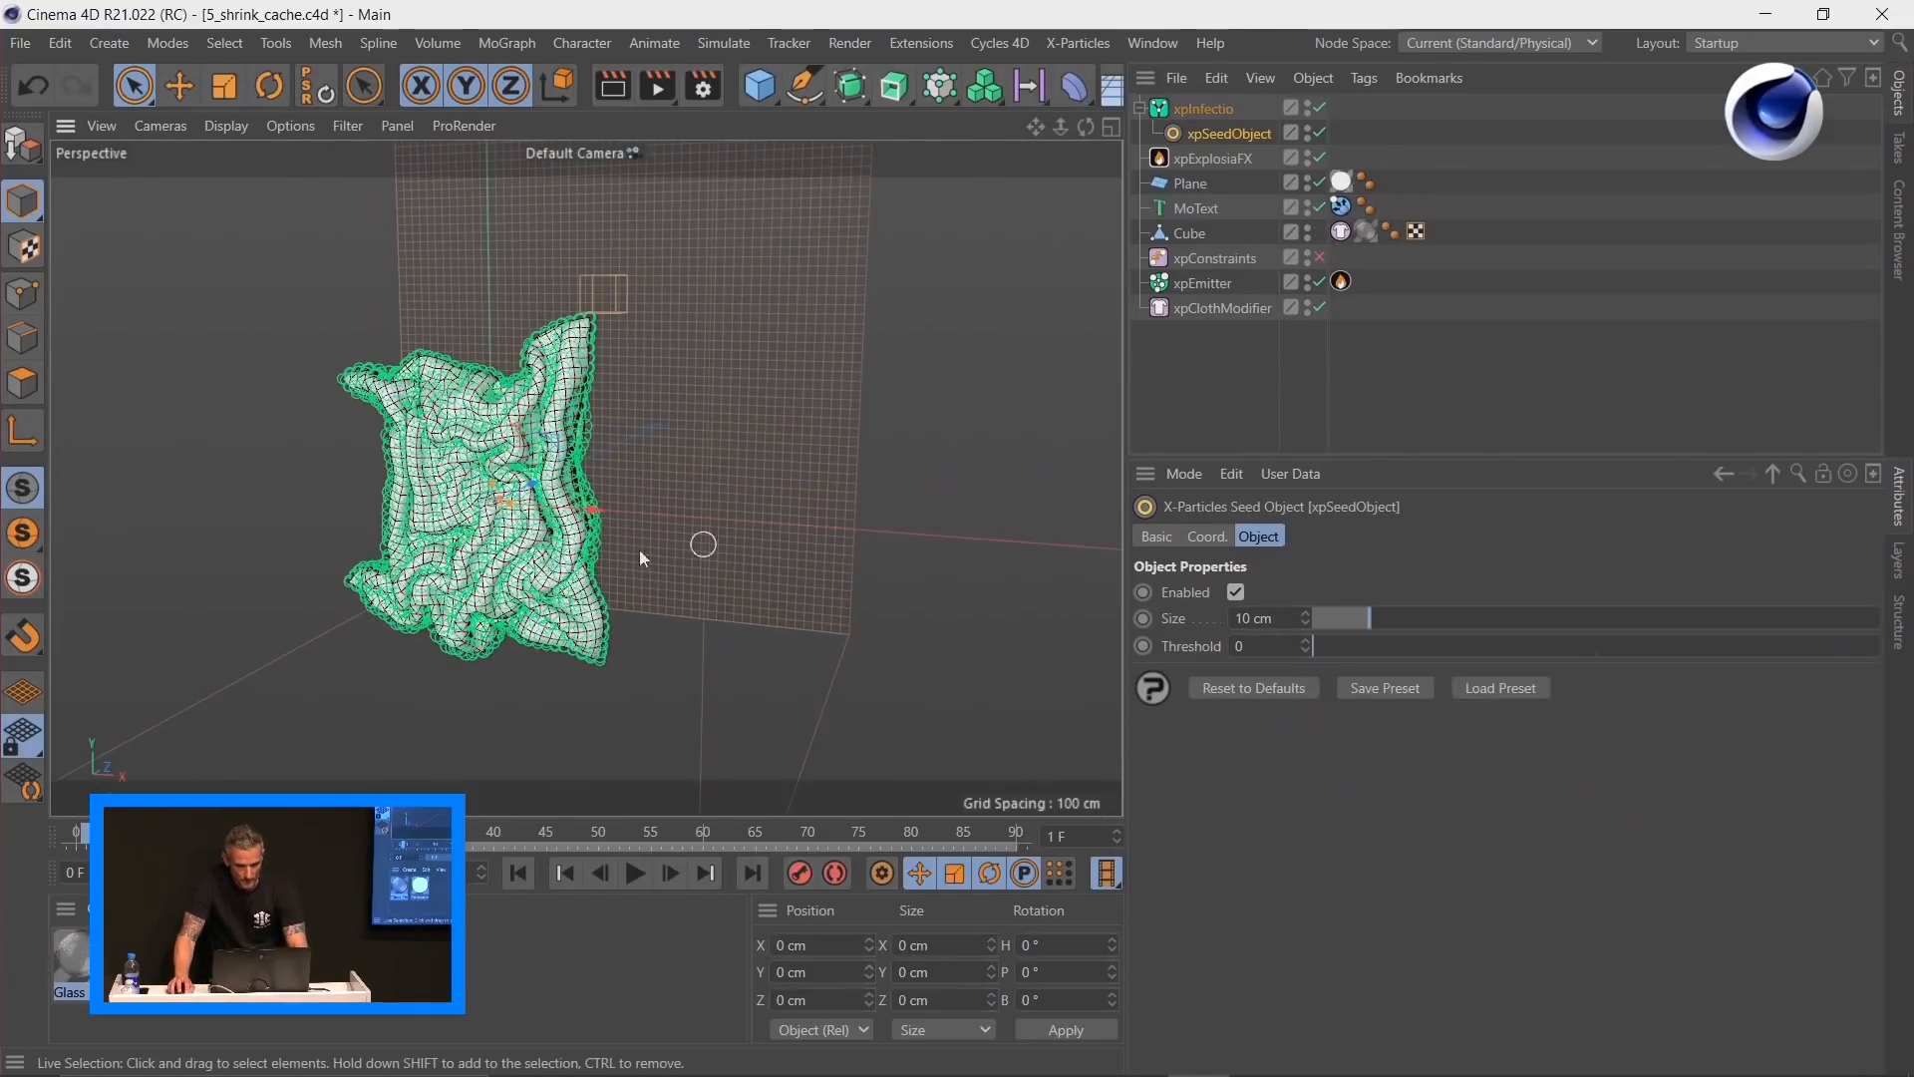
{"action": "left_click_drag", "start_coordinate": [596, 513], "coordinate": [765, 534]}
{"action": "left_click_drag", "start_coordinate": [697, 624], "coordinate": [620, 583], "text": "alt"}
{"action": "left_click_drag", "start_coordinate": [632, 374], "coordinate": [337, 575]}
{"action": "scroll", "coordinate": [556, 574], "scroll_direction": "up", "scroll_amount": 7}
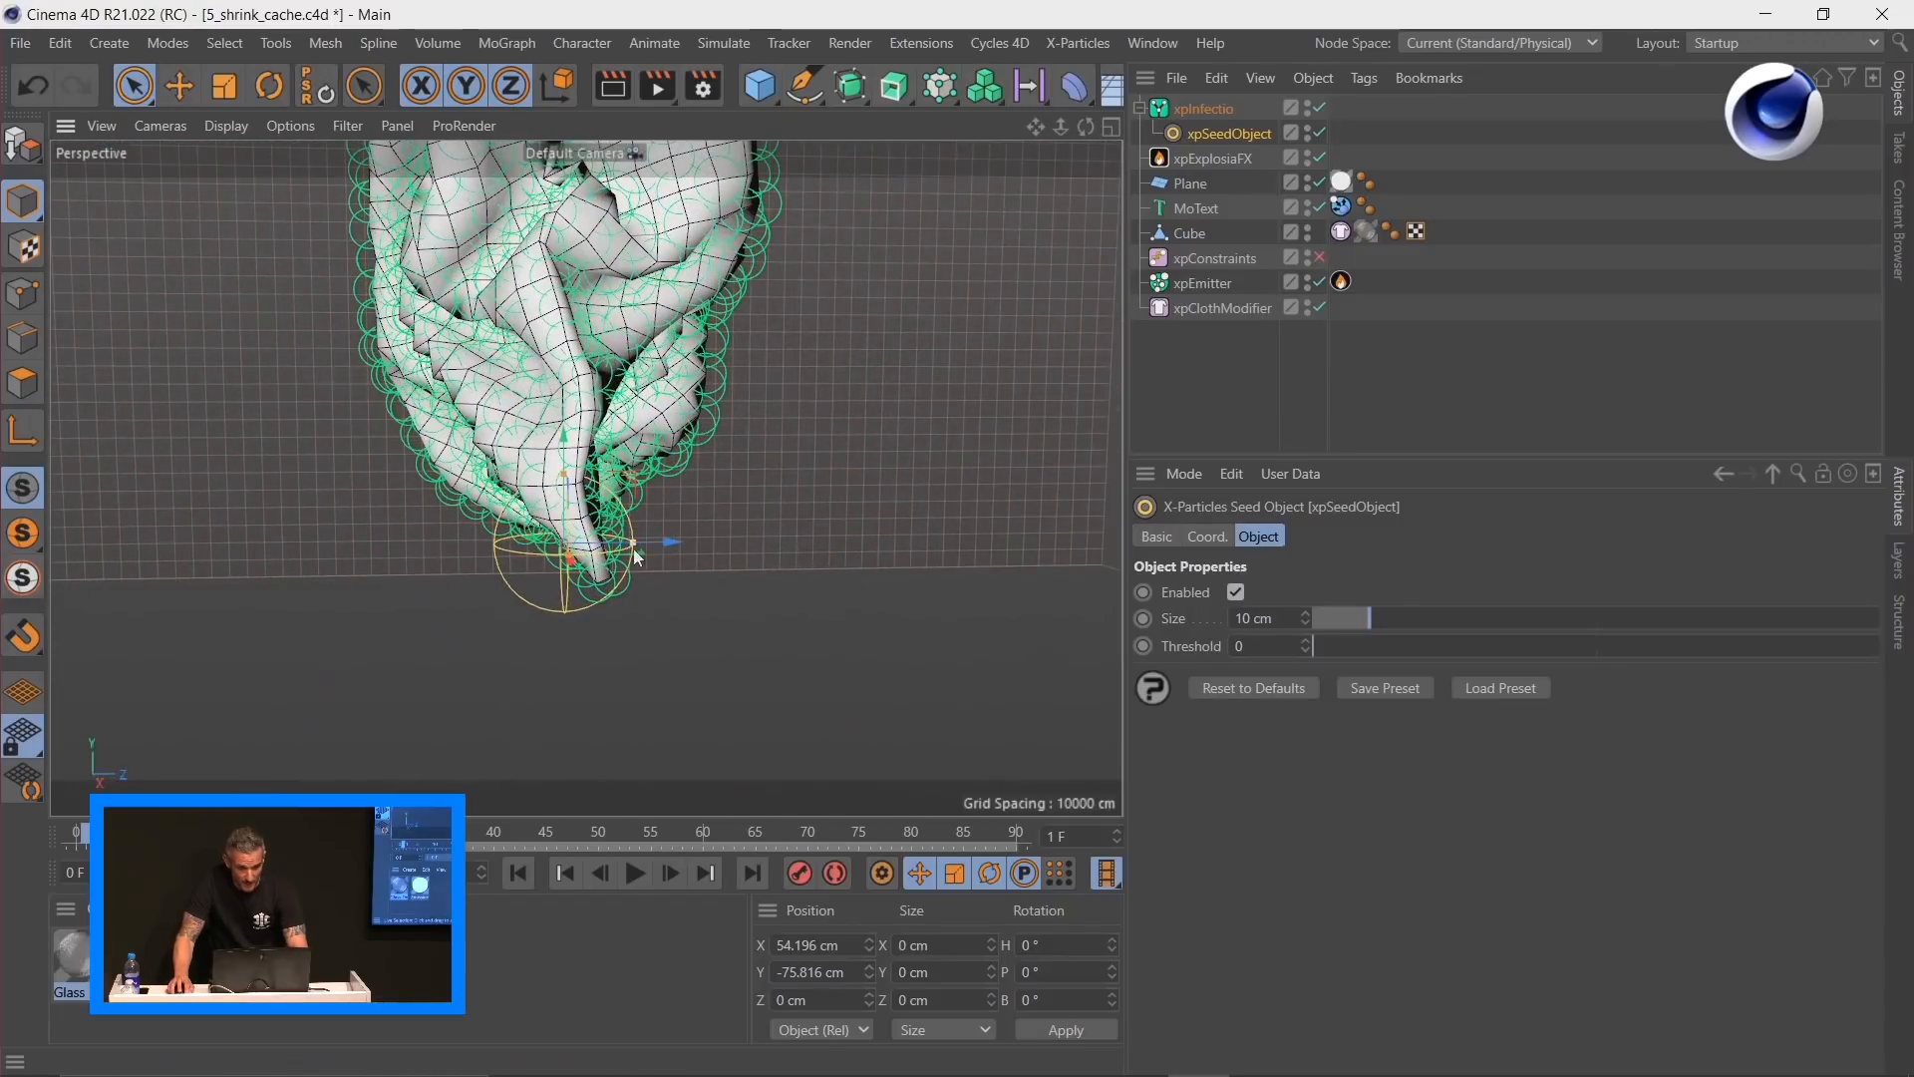
{"action": "left_click_drag", "start_coordinate": [672, 542], "coordinate": [978, 424]}
{"action": "middle_click_drag", "start_coordinate": [977, 423], "coordinate": [582, 578], "text": "alt"}
{"action": "scroll", "coordinate": [723, 421], "scroll_direction": "down", "scroll_amount": 3}
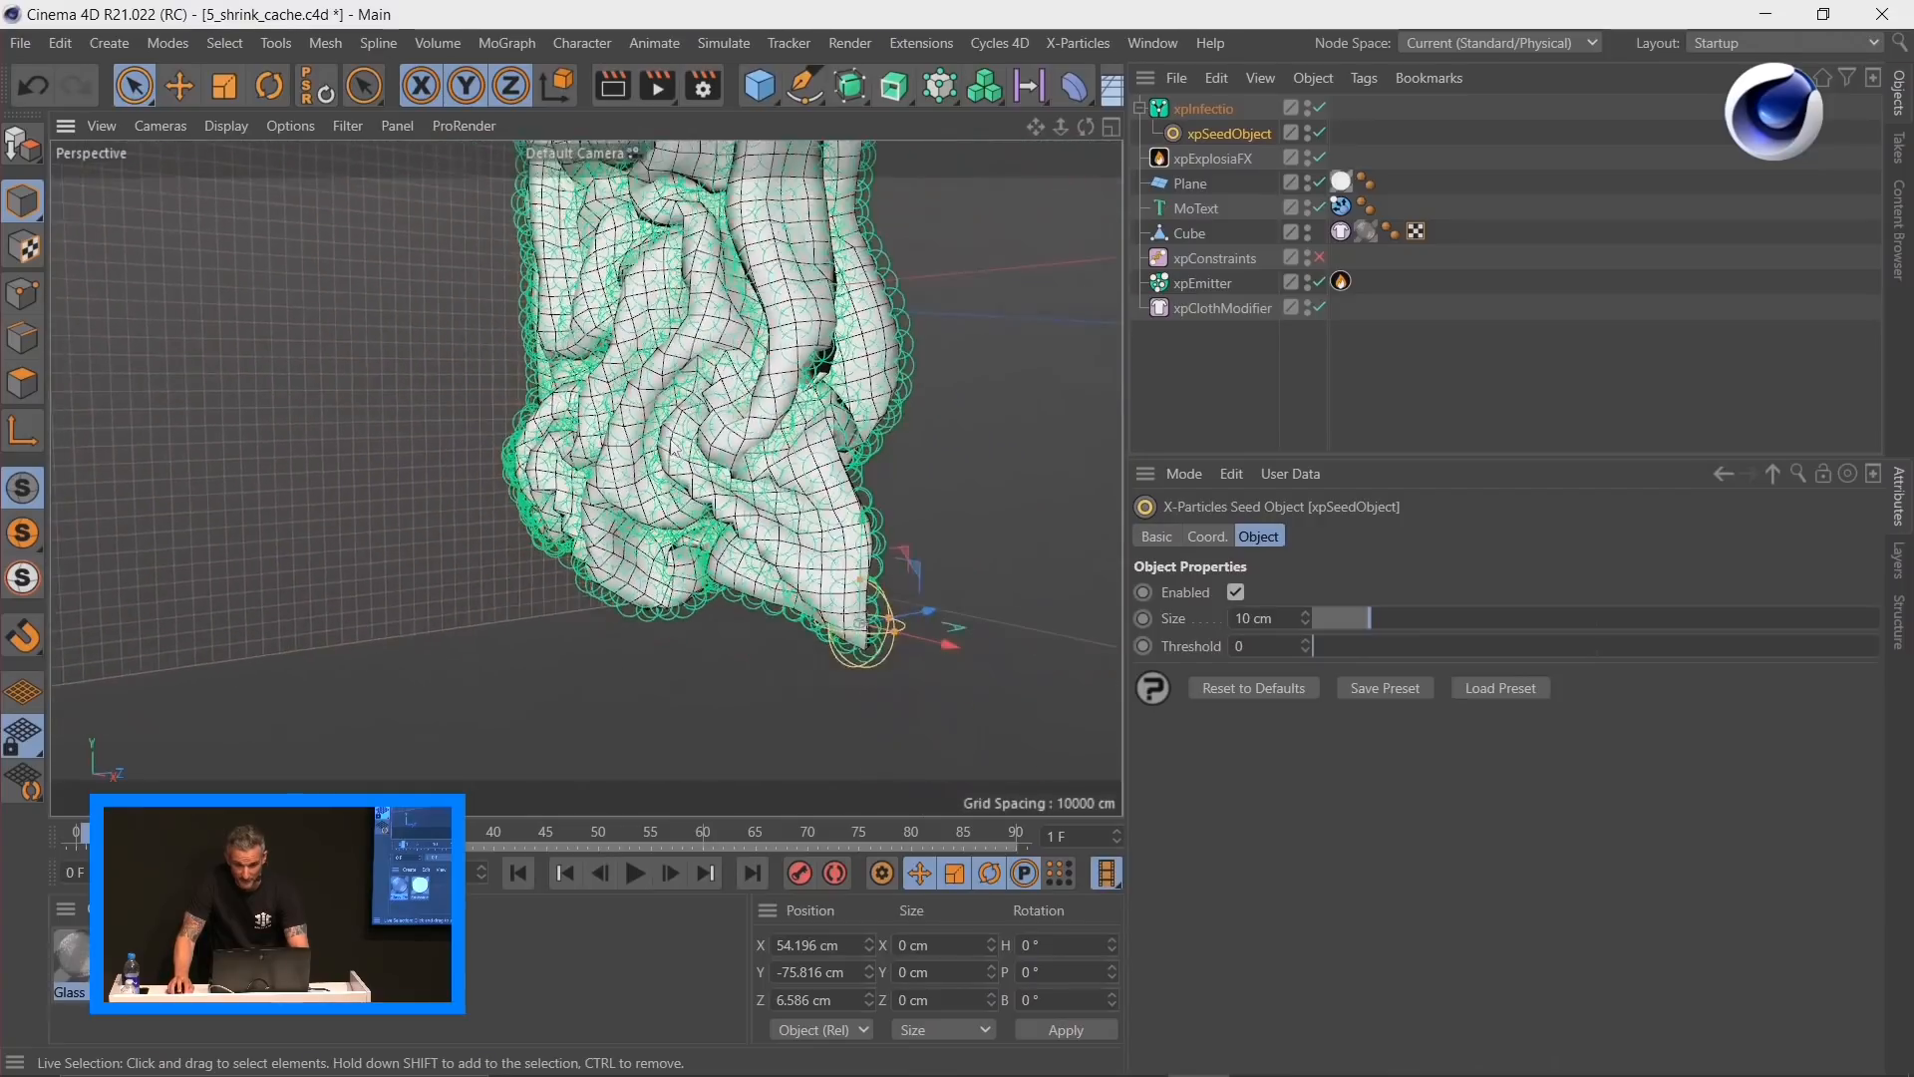
{"action": "left_click_drag", "start_coordinate": [723, 421], "coordinate": [823, 424], "text": "alt"}
Step: Rewind and advance to frame 1 to check which particles the seed object infects
{"action": "left_click", "coordinate": [515, 873]}
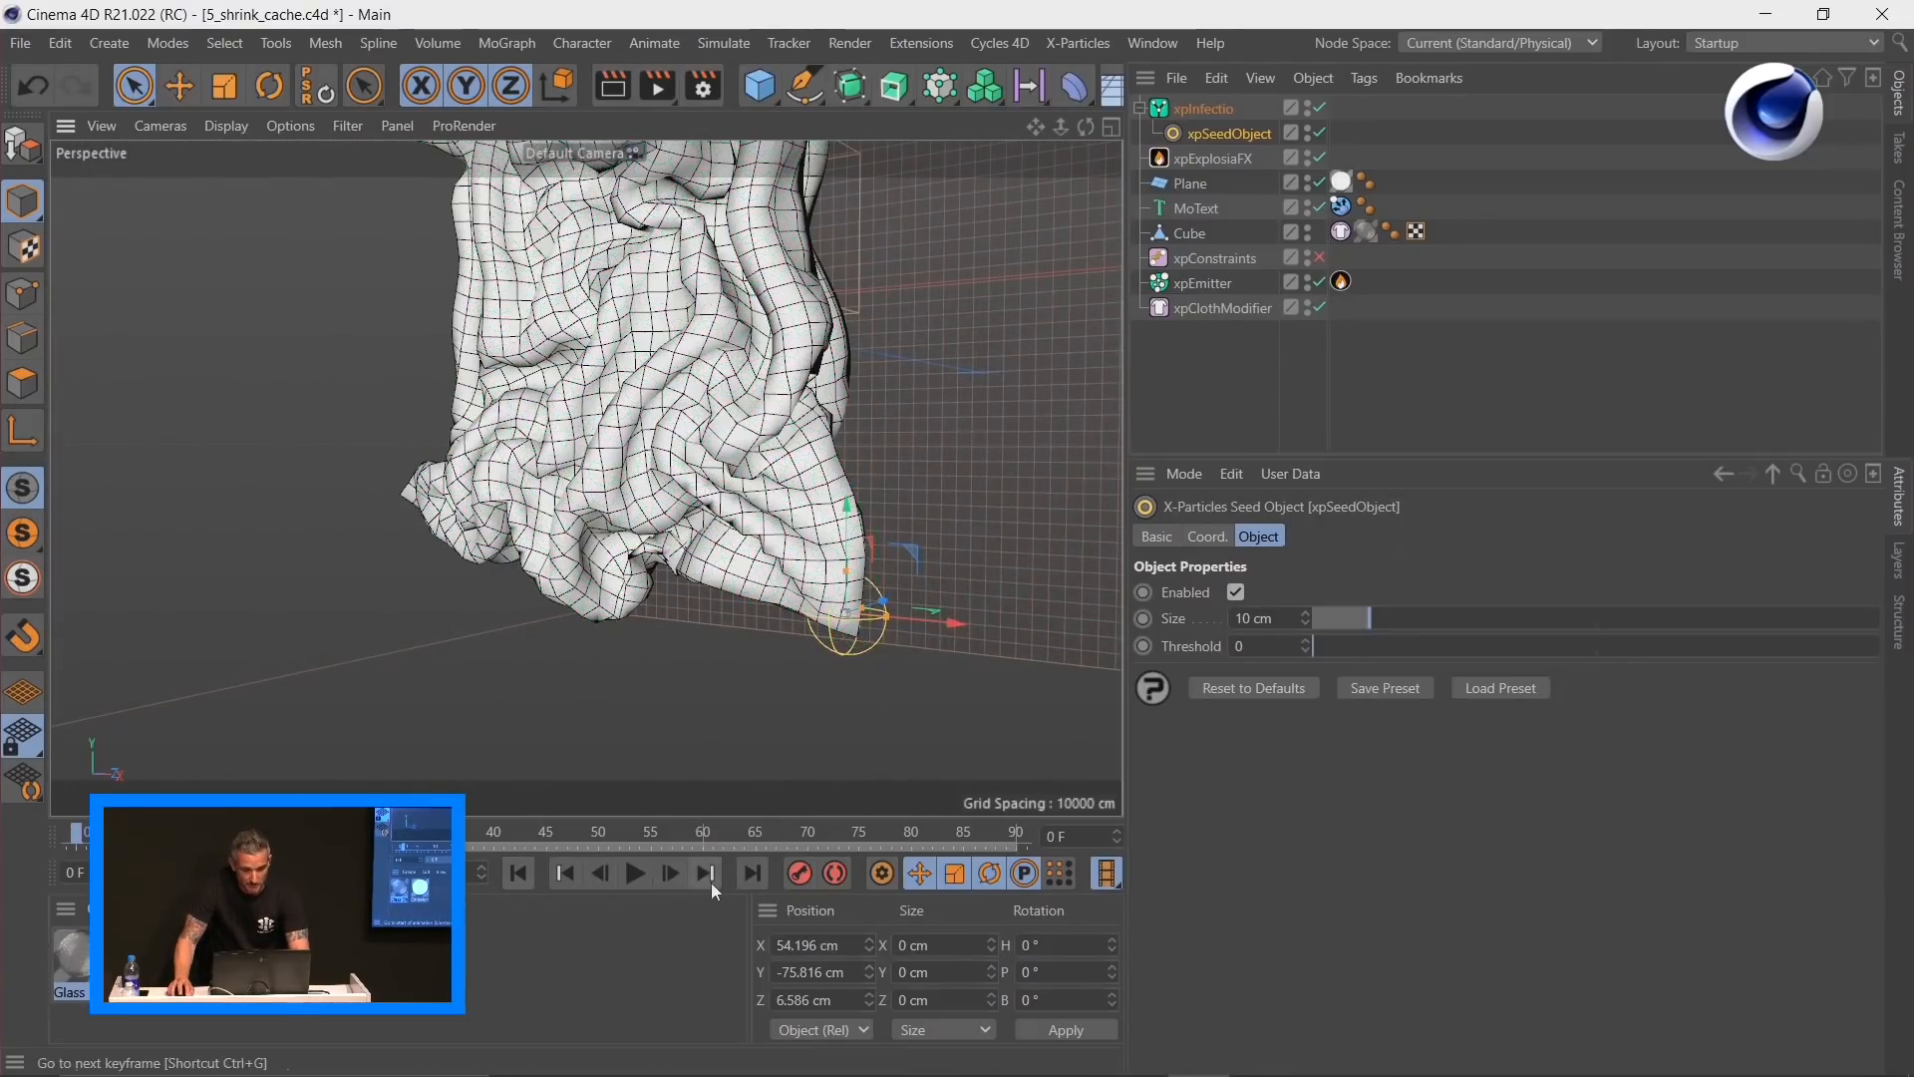
{"action": "left_click", "coordinate": [670, 874]}
{"action": "scroll", "coordinate": [902, 648], "scroll_direction": "up", "scroll_amount": 5}
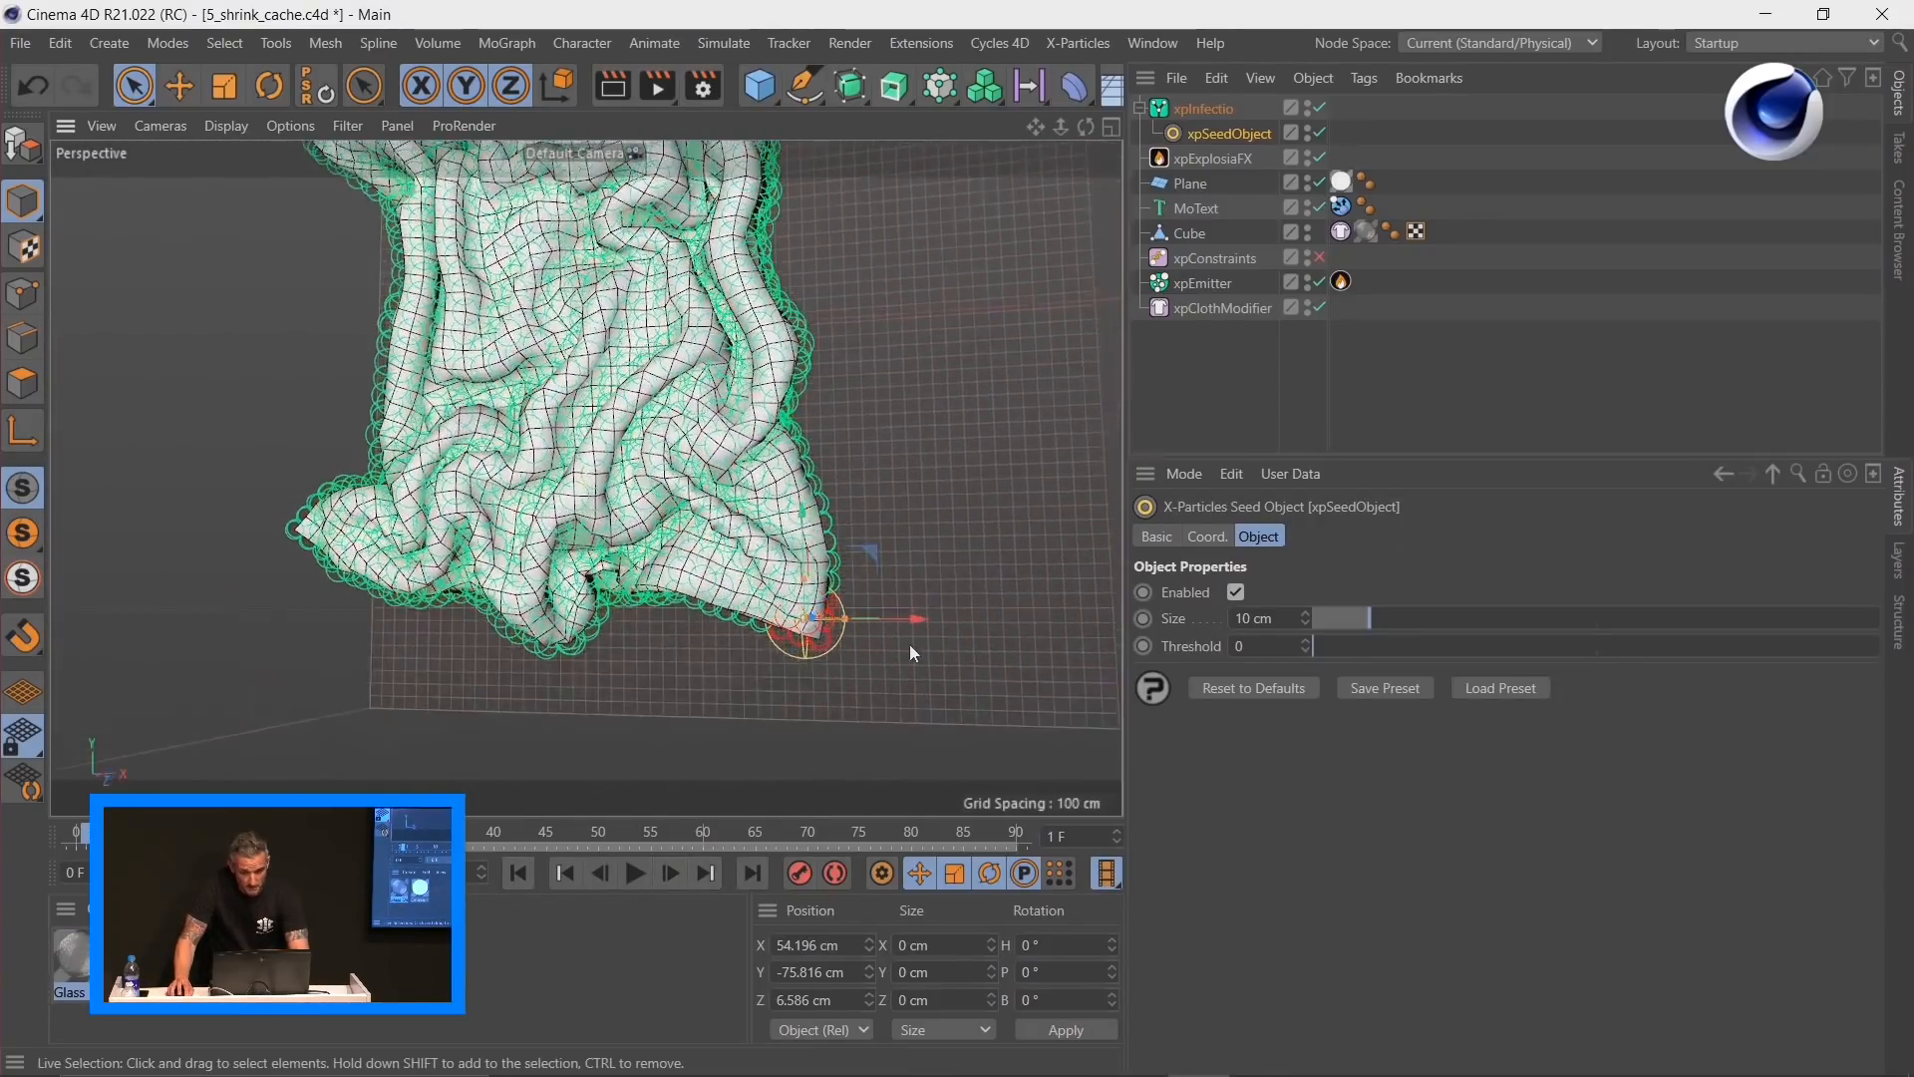
{"action": "scroll", "coordinate": [887, 655], "scroll_direction": "down", "scroll_amount": 1}
{"action": "scroll", "coordinate": [887, 654], "scroll_direction": "down", "scroll_amount": 4}
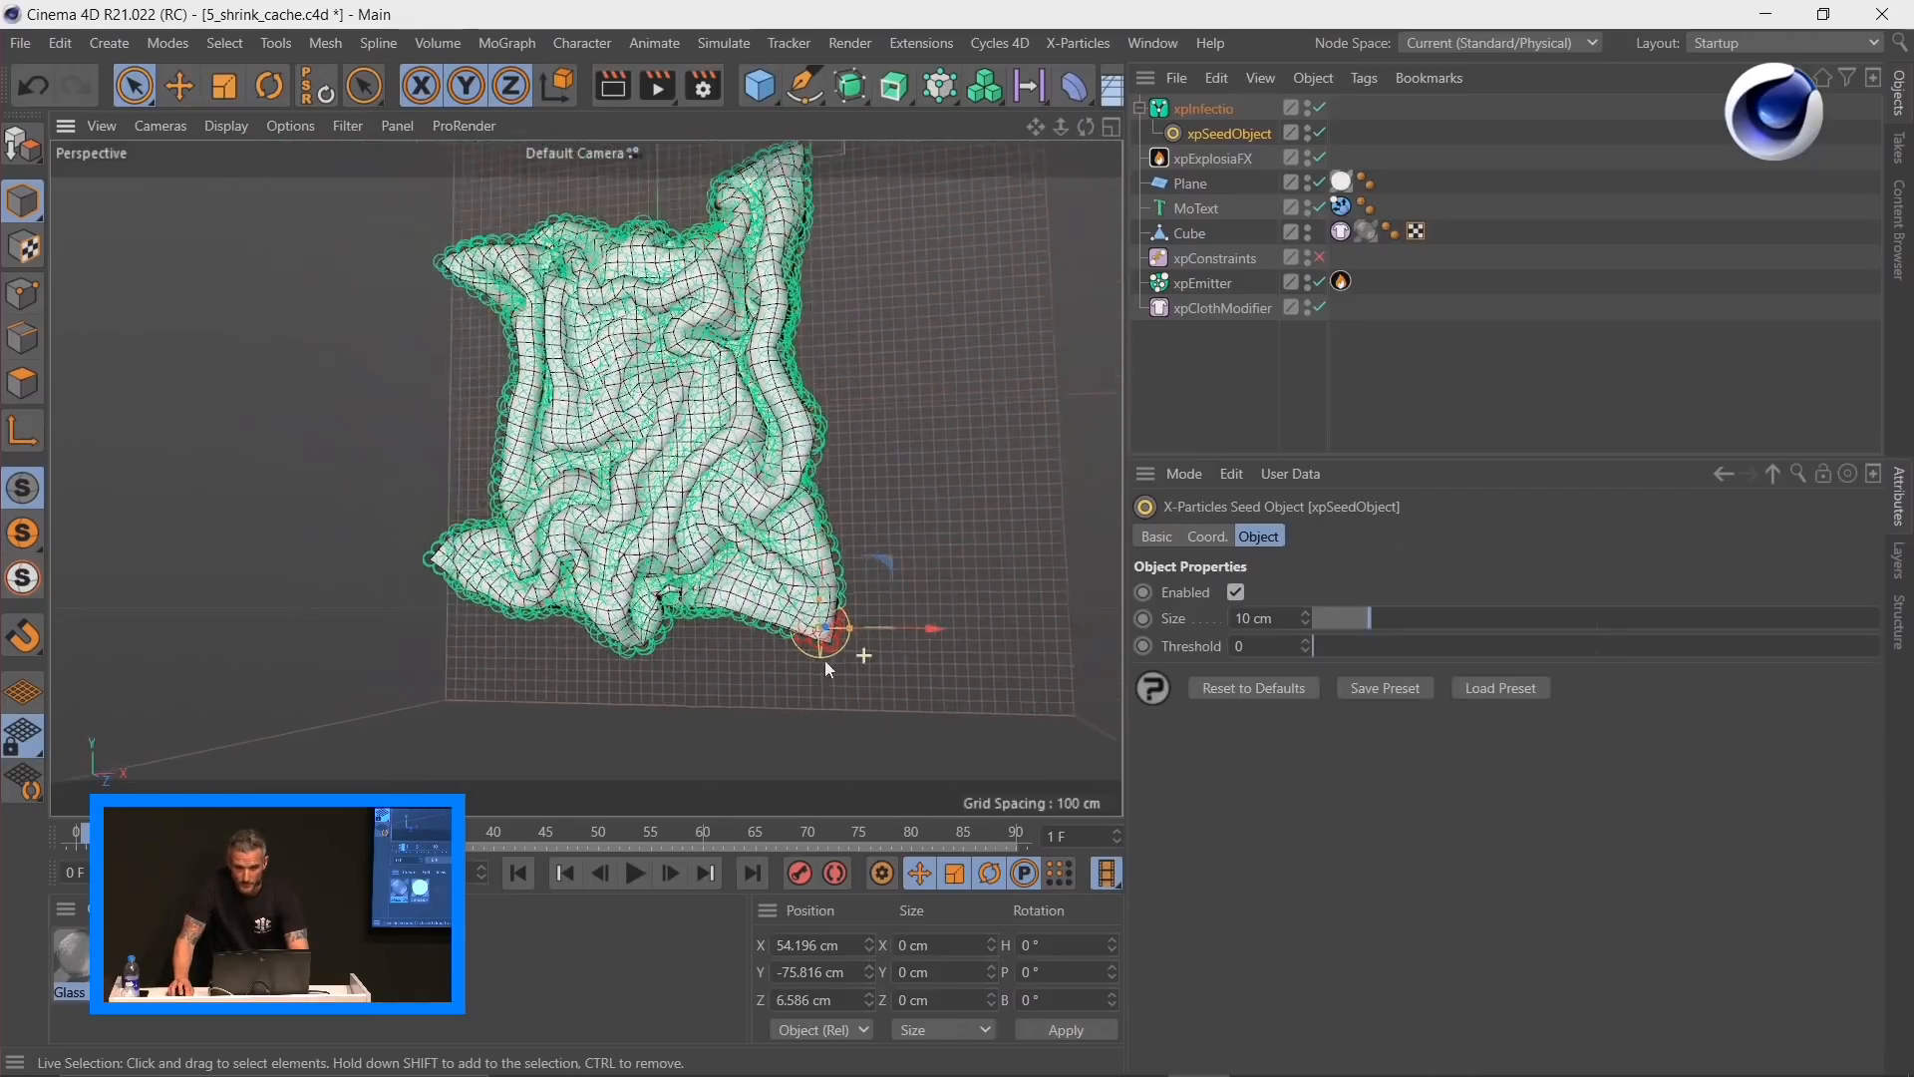
Step: Play the simulation from the start twice to examine how the infection spreads across the cloth from the seed object
{"action": "left_click", "coordinate": [1208, 107]}
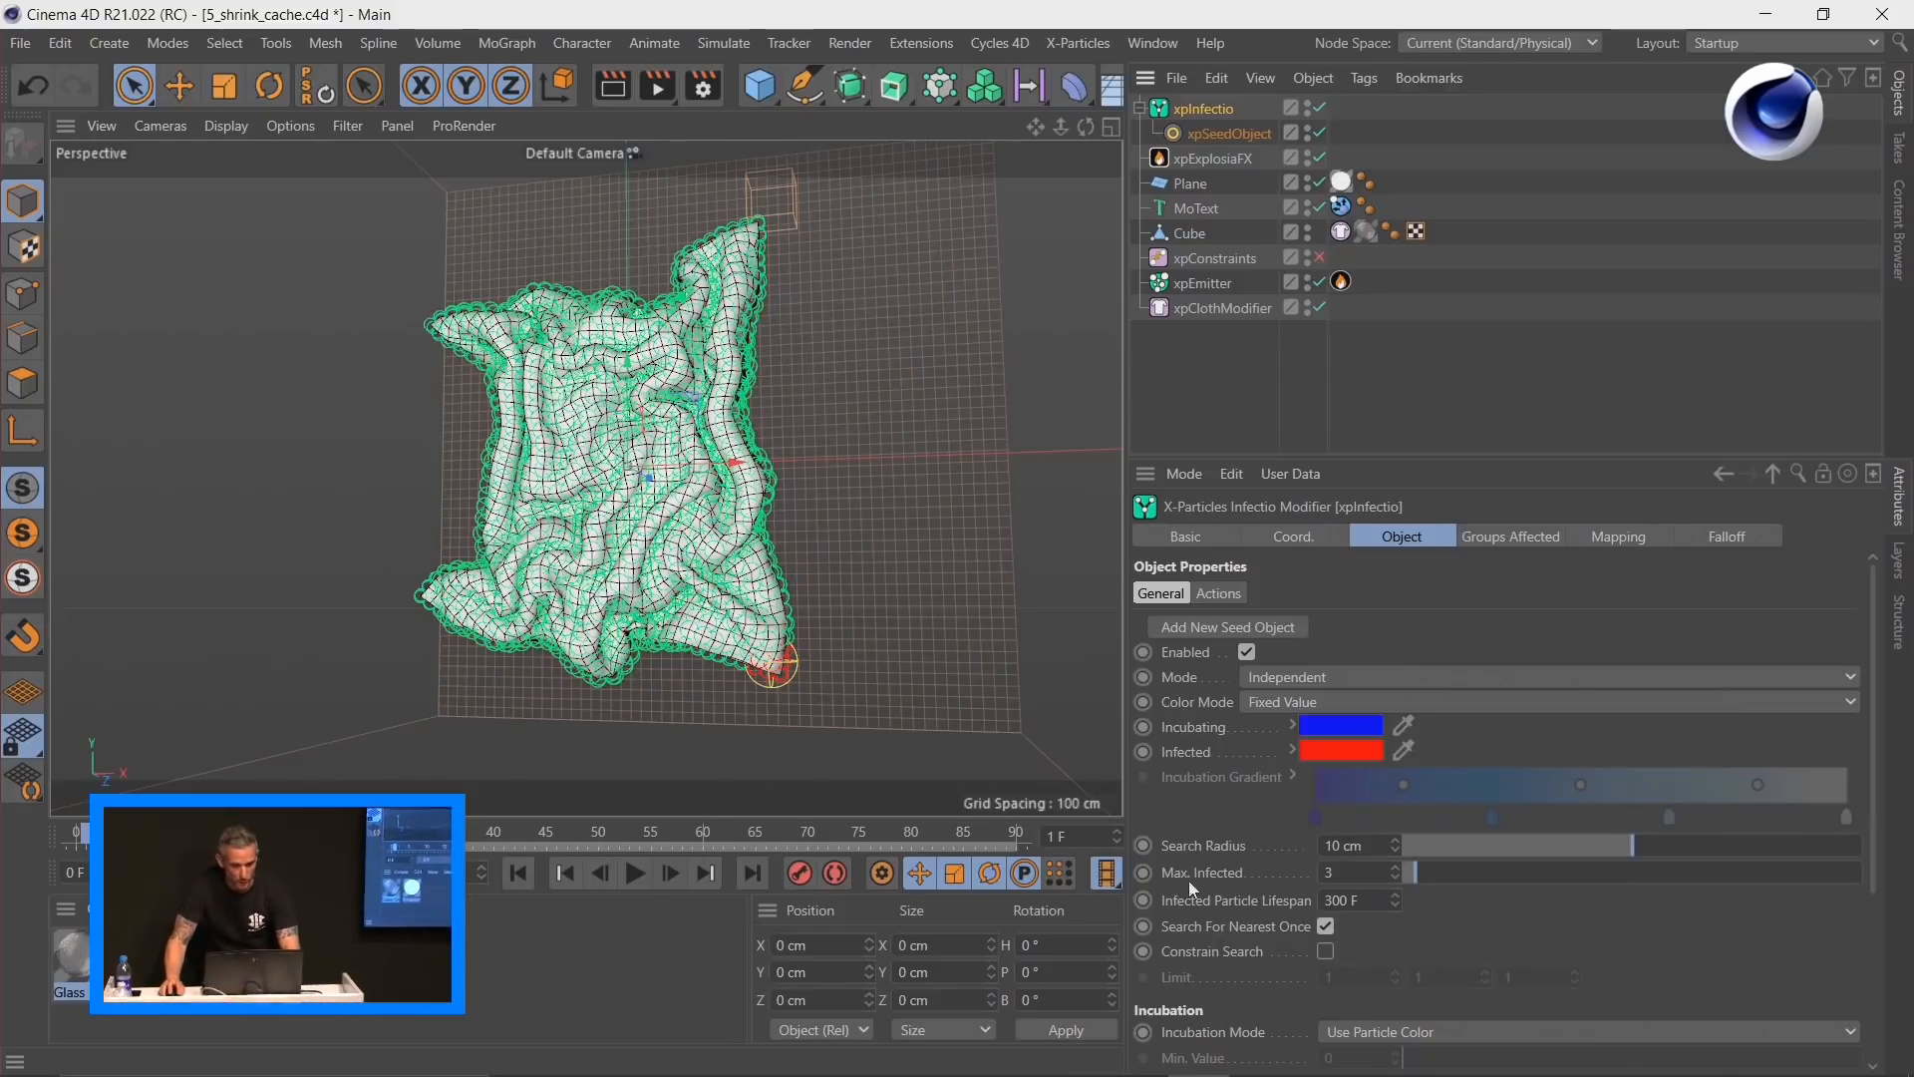
{"action": "left_click", "coordinate": [518, 874]}
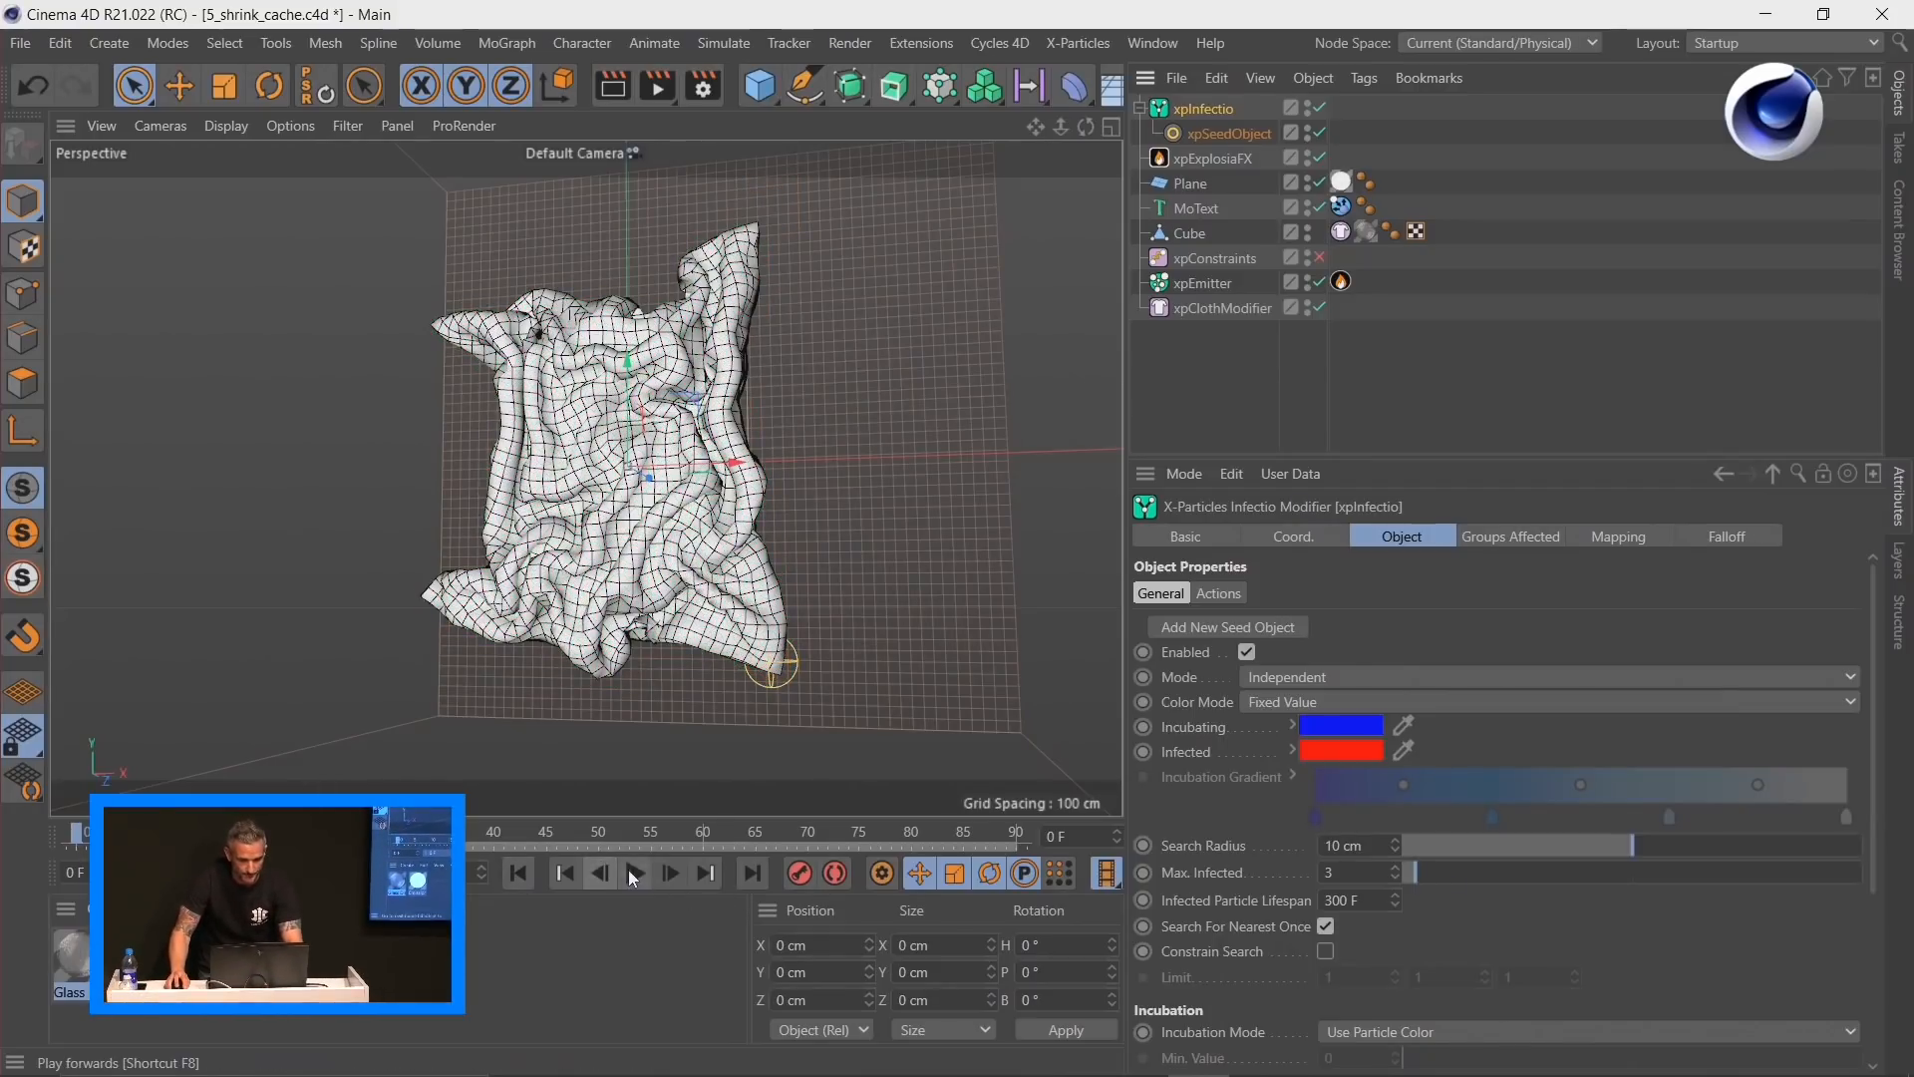
{"action": "left_click", "coordinate": [634, 874]}
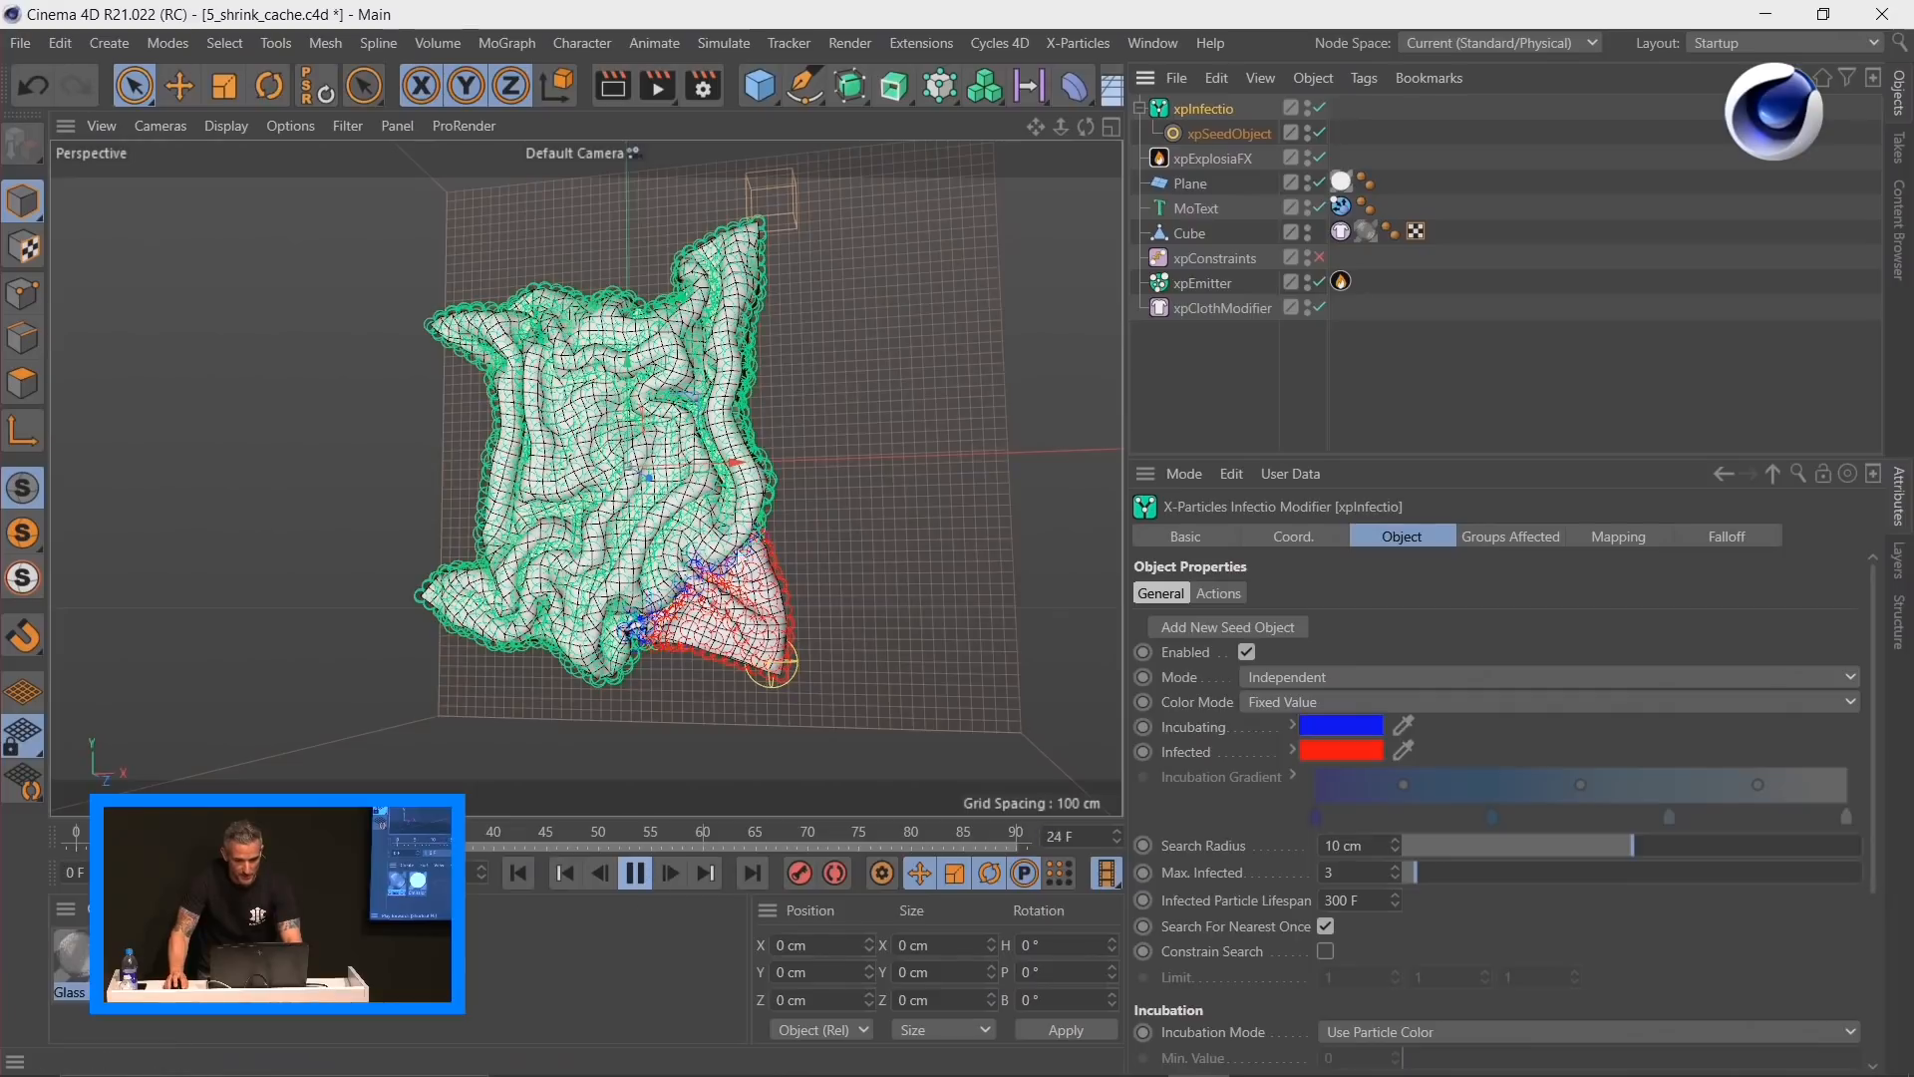
{"action": "scroll", "coordinate": [735, 530], "scroll_direction": "down", "scroll_amount": 4}
{"action": "left_click_drag", "start_coordinate": [736, 624], "coordinate": [786, 646], "text": "alt"}
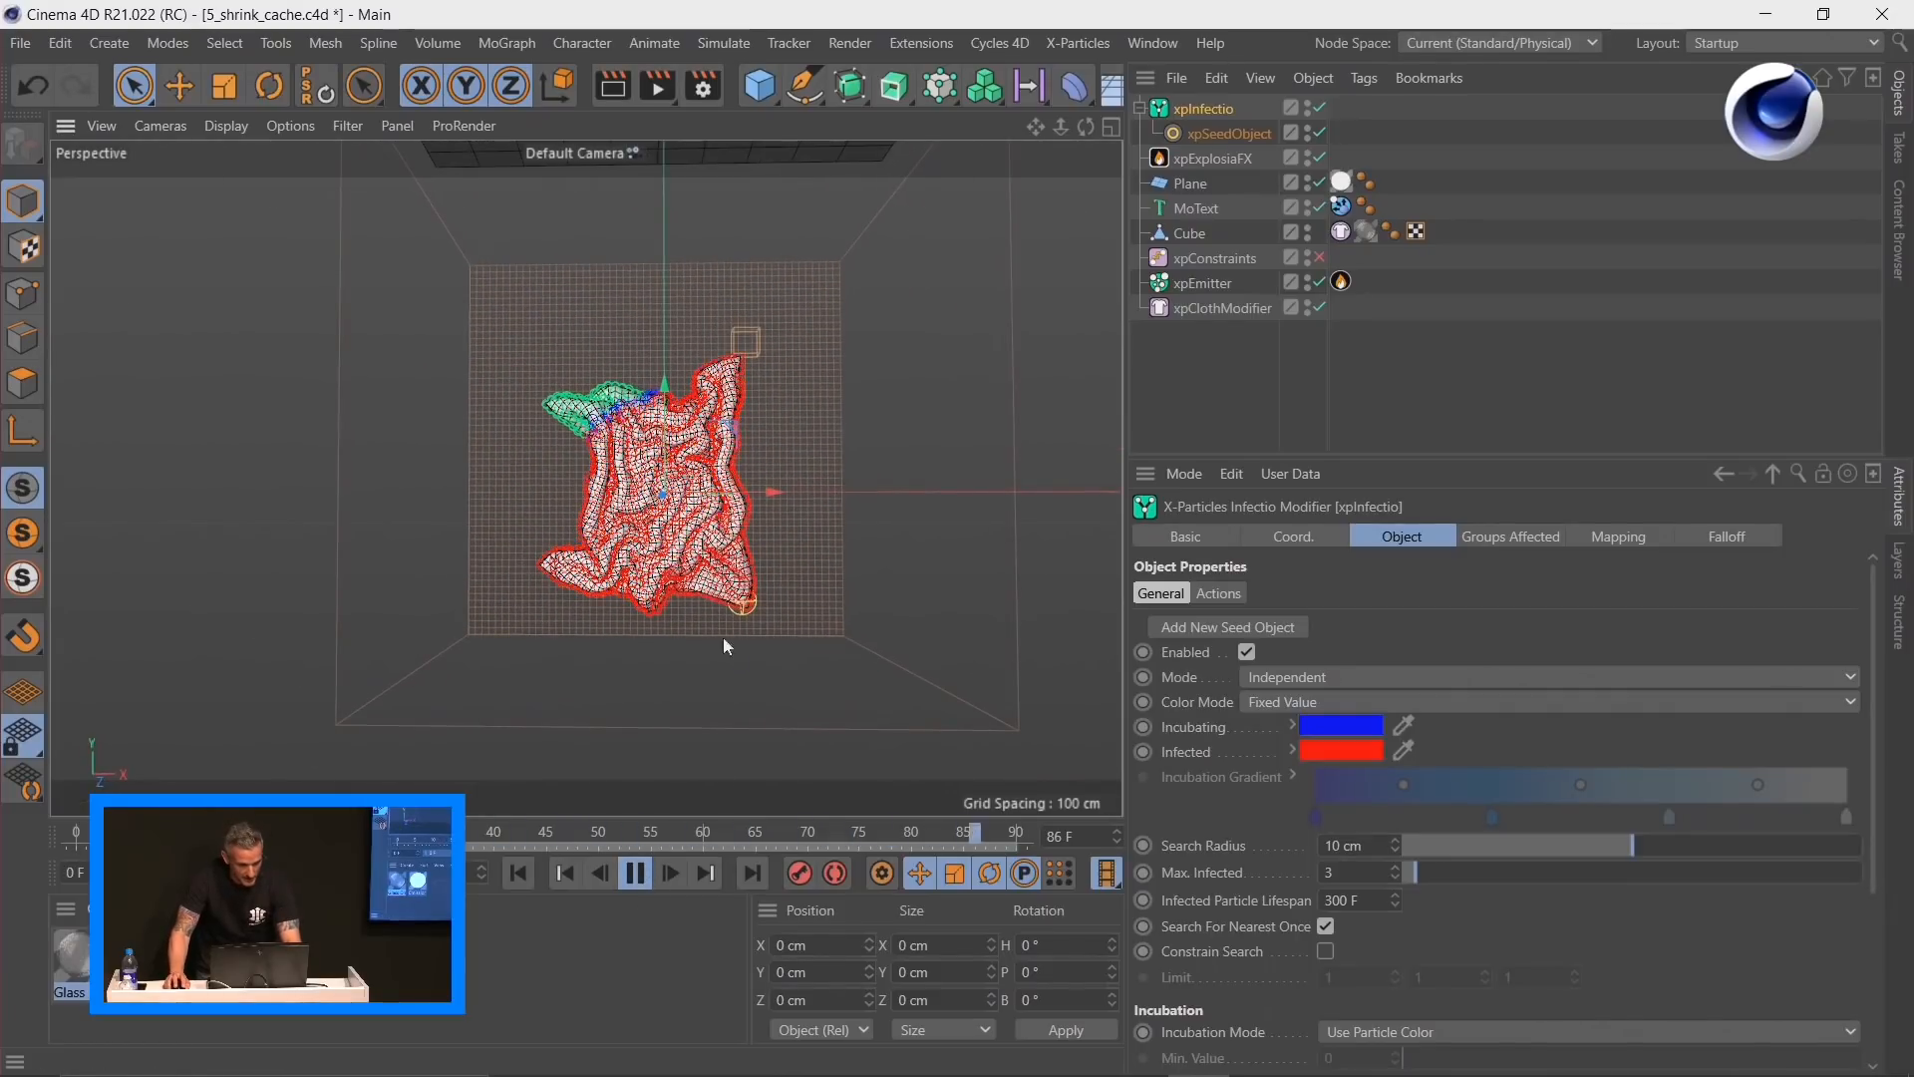
{"action": "left_click", "coordinate": [640, 874]}
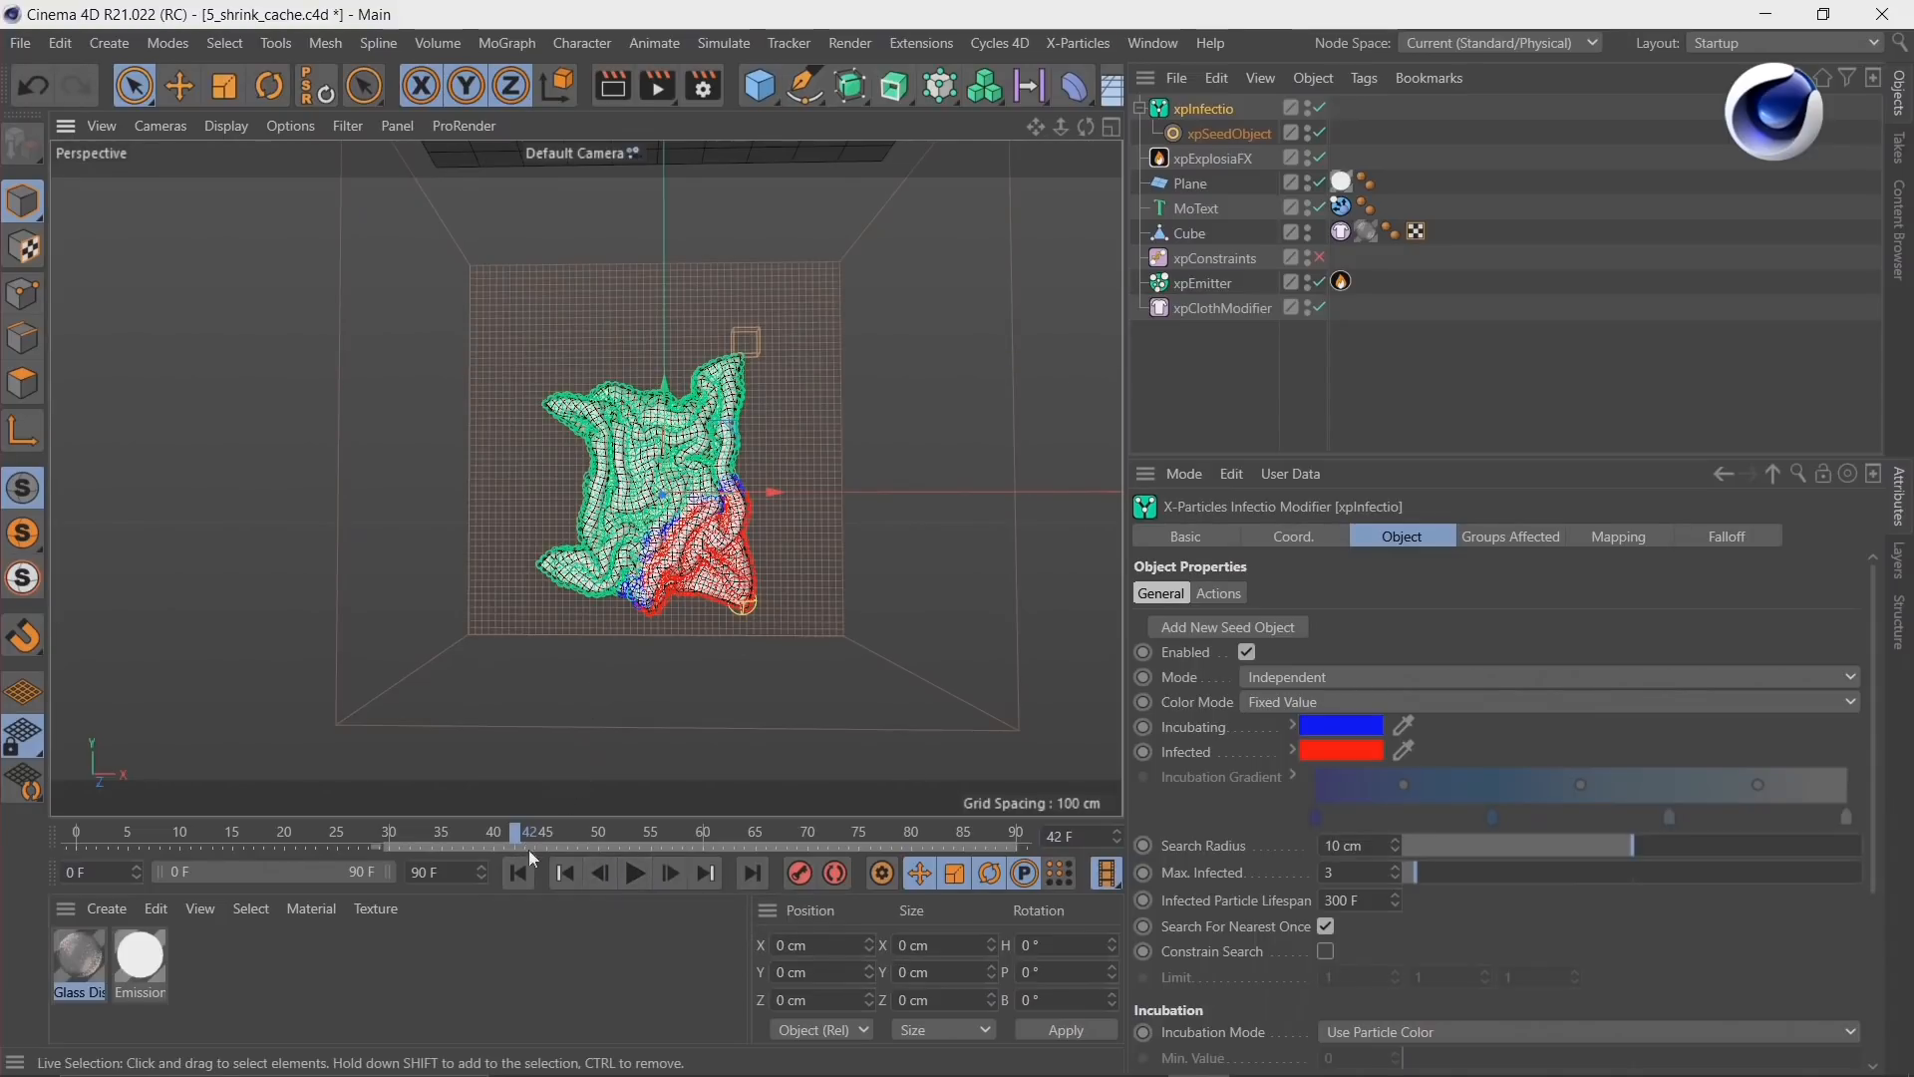
{"action": "left_click", "coordinate": [520, 872]}
{"action": "left_click", "coordinate": [635, 874]}
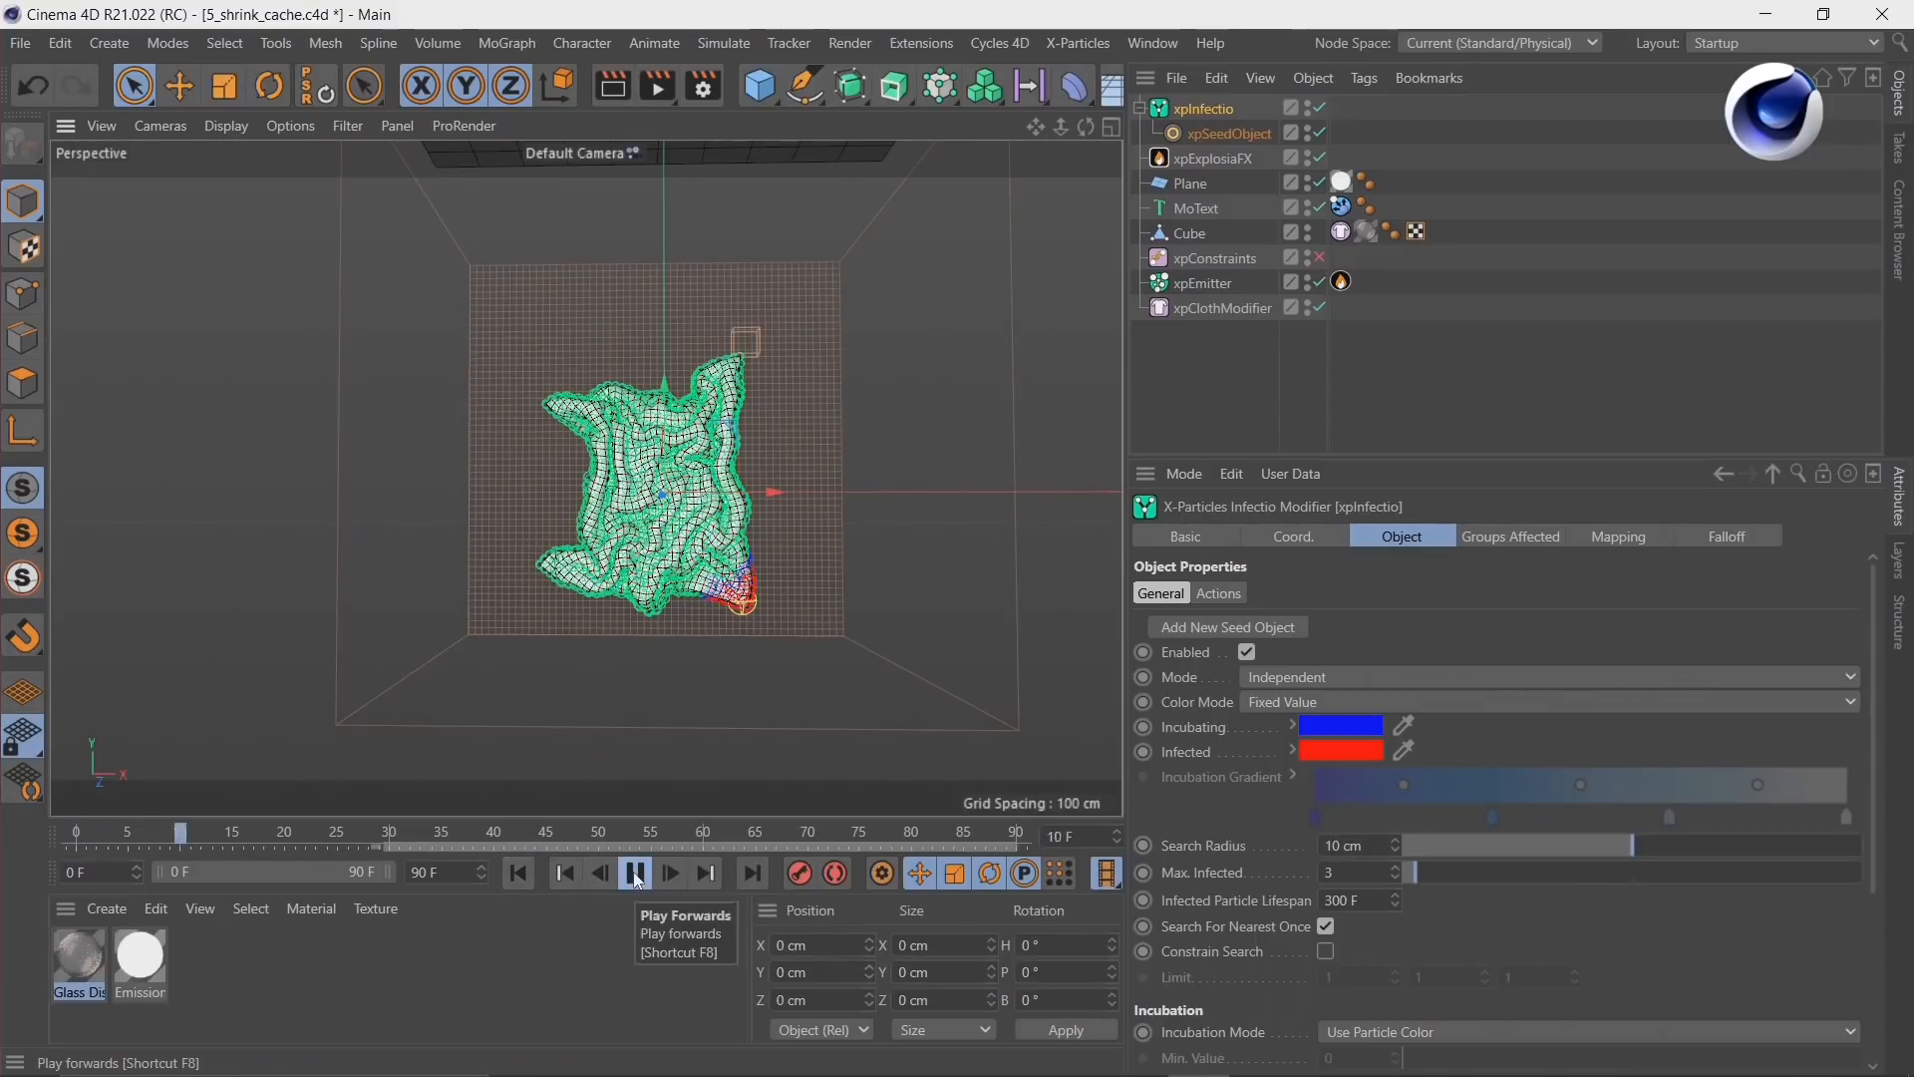
{"action": "left_click", "coordinate": [636, 875]}
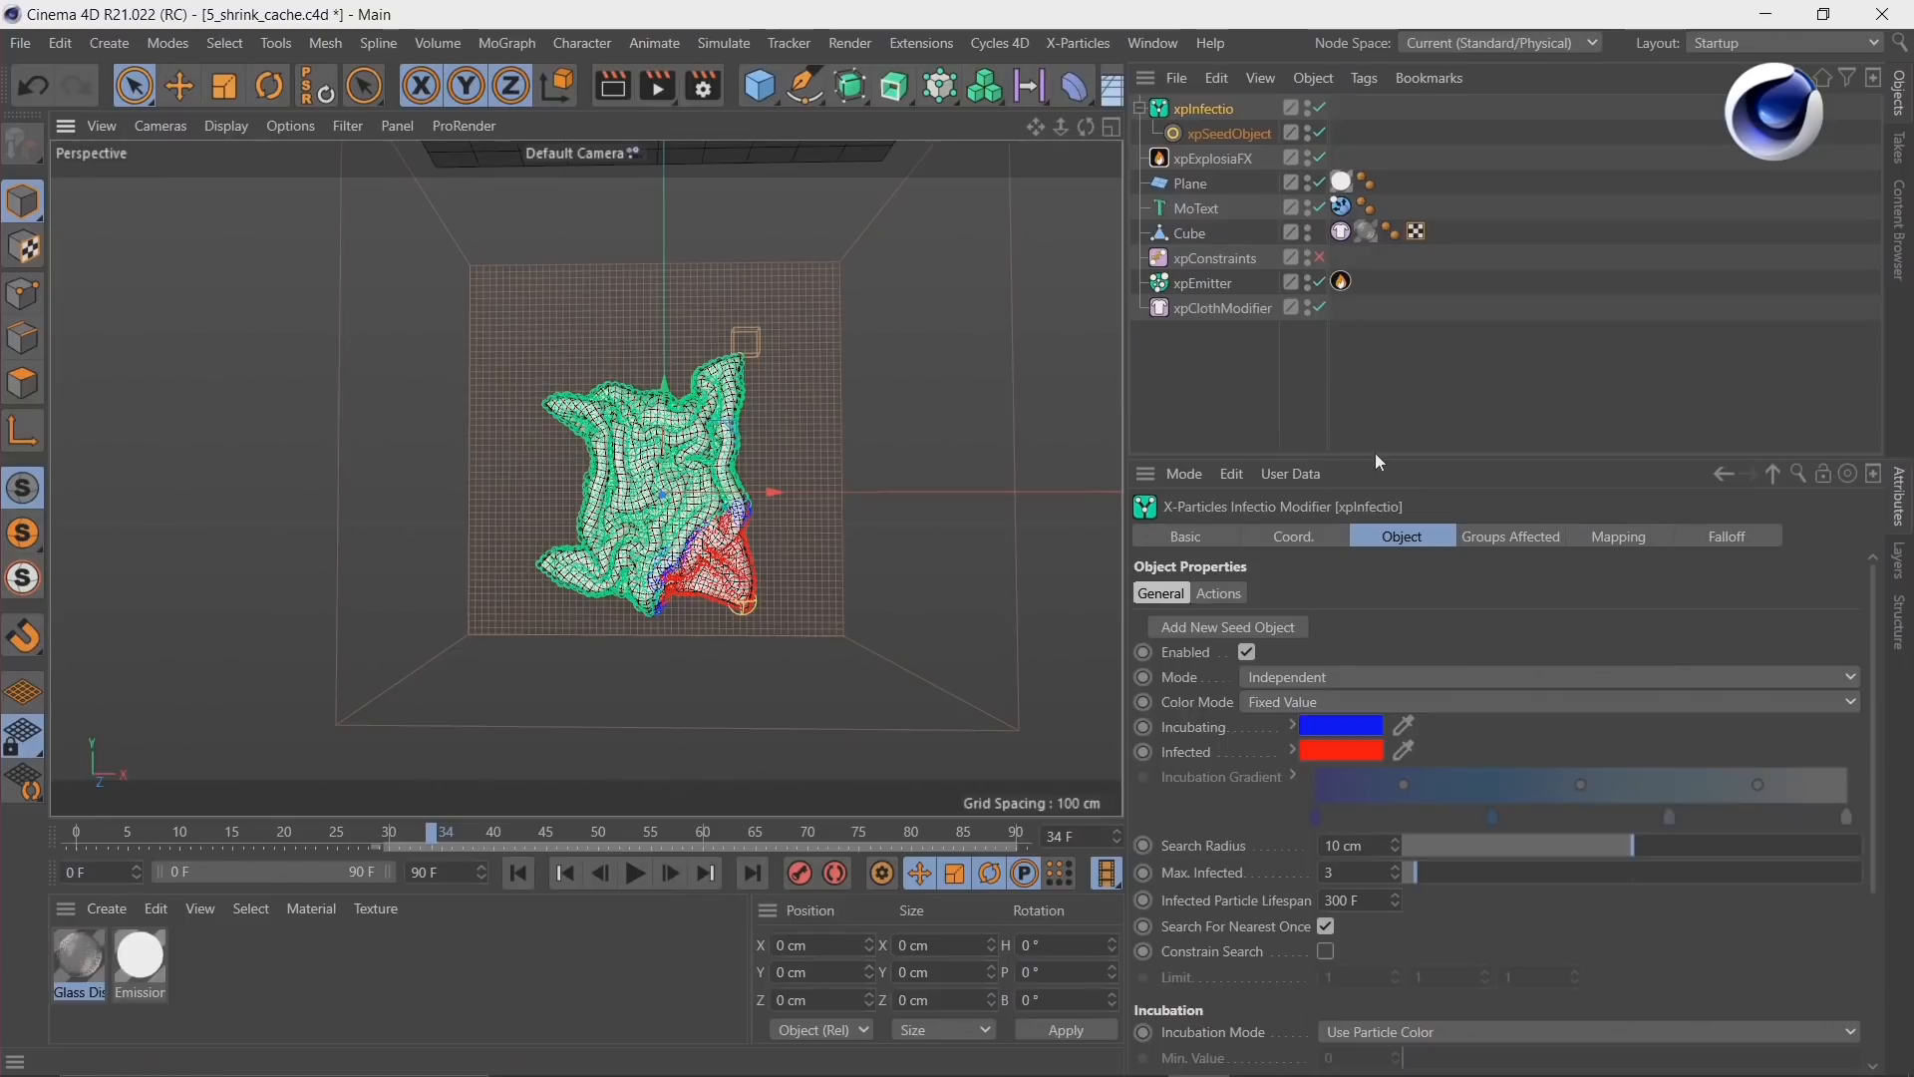
Step: Set the xpEmitter's particle display color to black by lowering its HSV value to 0%
{"action": "left_click_drag", "start_coordinate": [1380, 460], "coordinate": [1380, 356]}
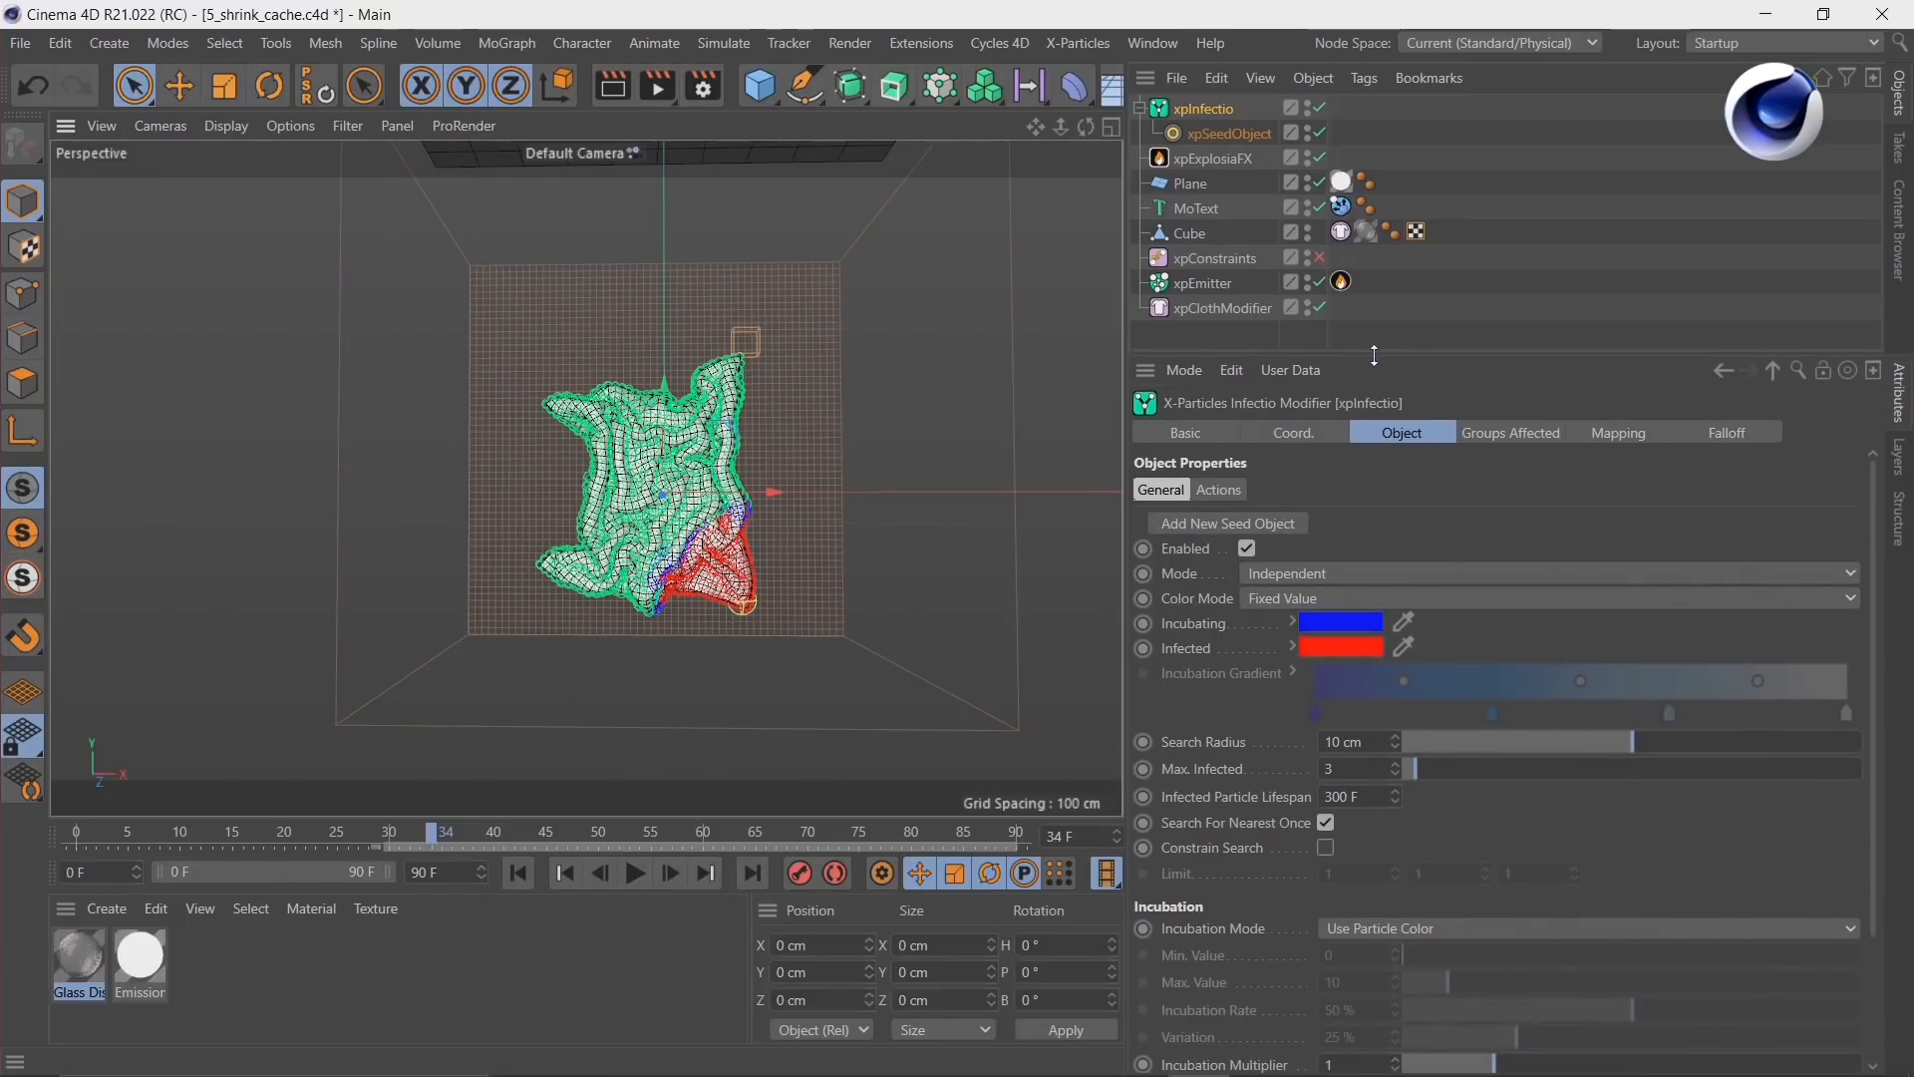
{"action": "left_click", "coordinate": [1210, 284]}
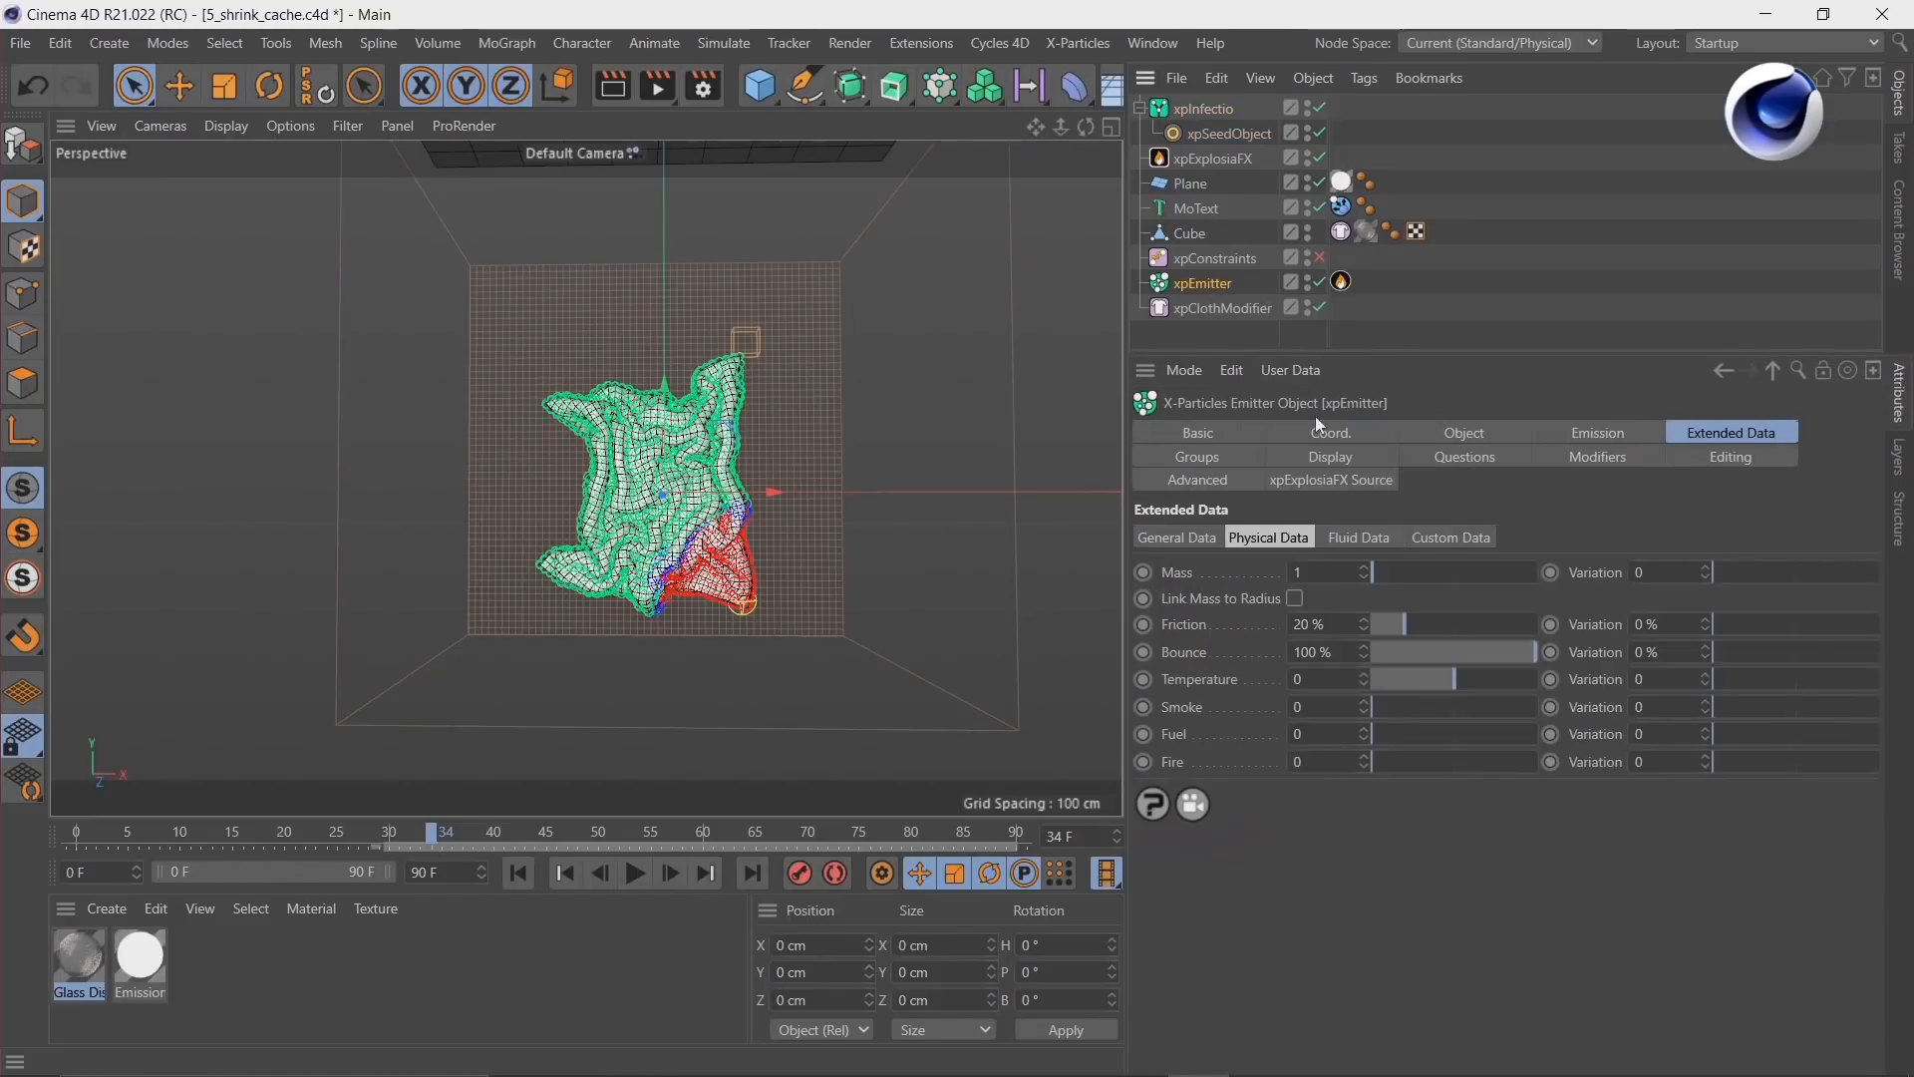
{"action": "left_click", "coordinate": [1341, 458]}
{"action": "left_click", "coordinate": [1351, 886]}
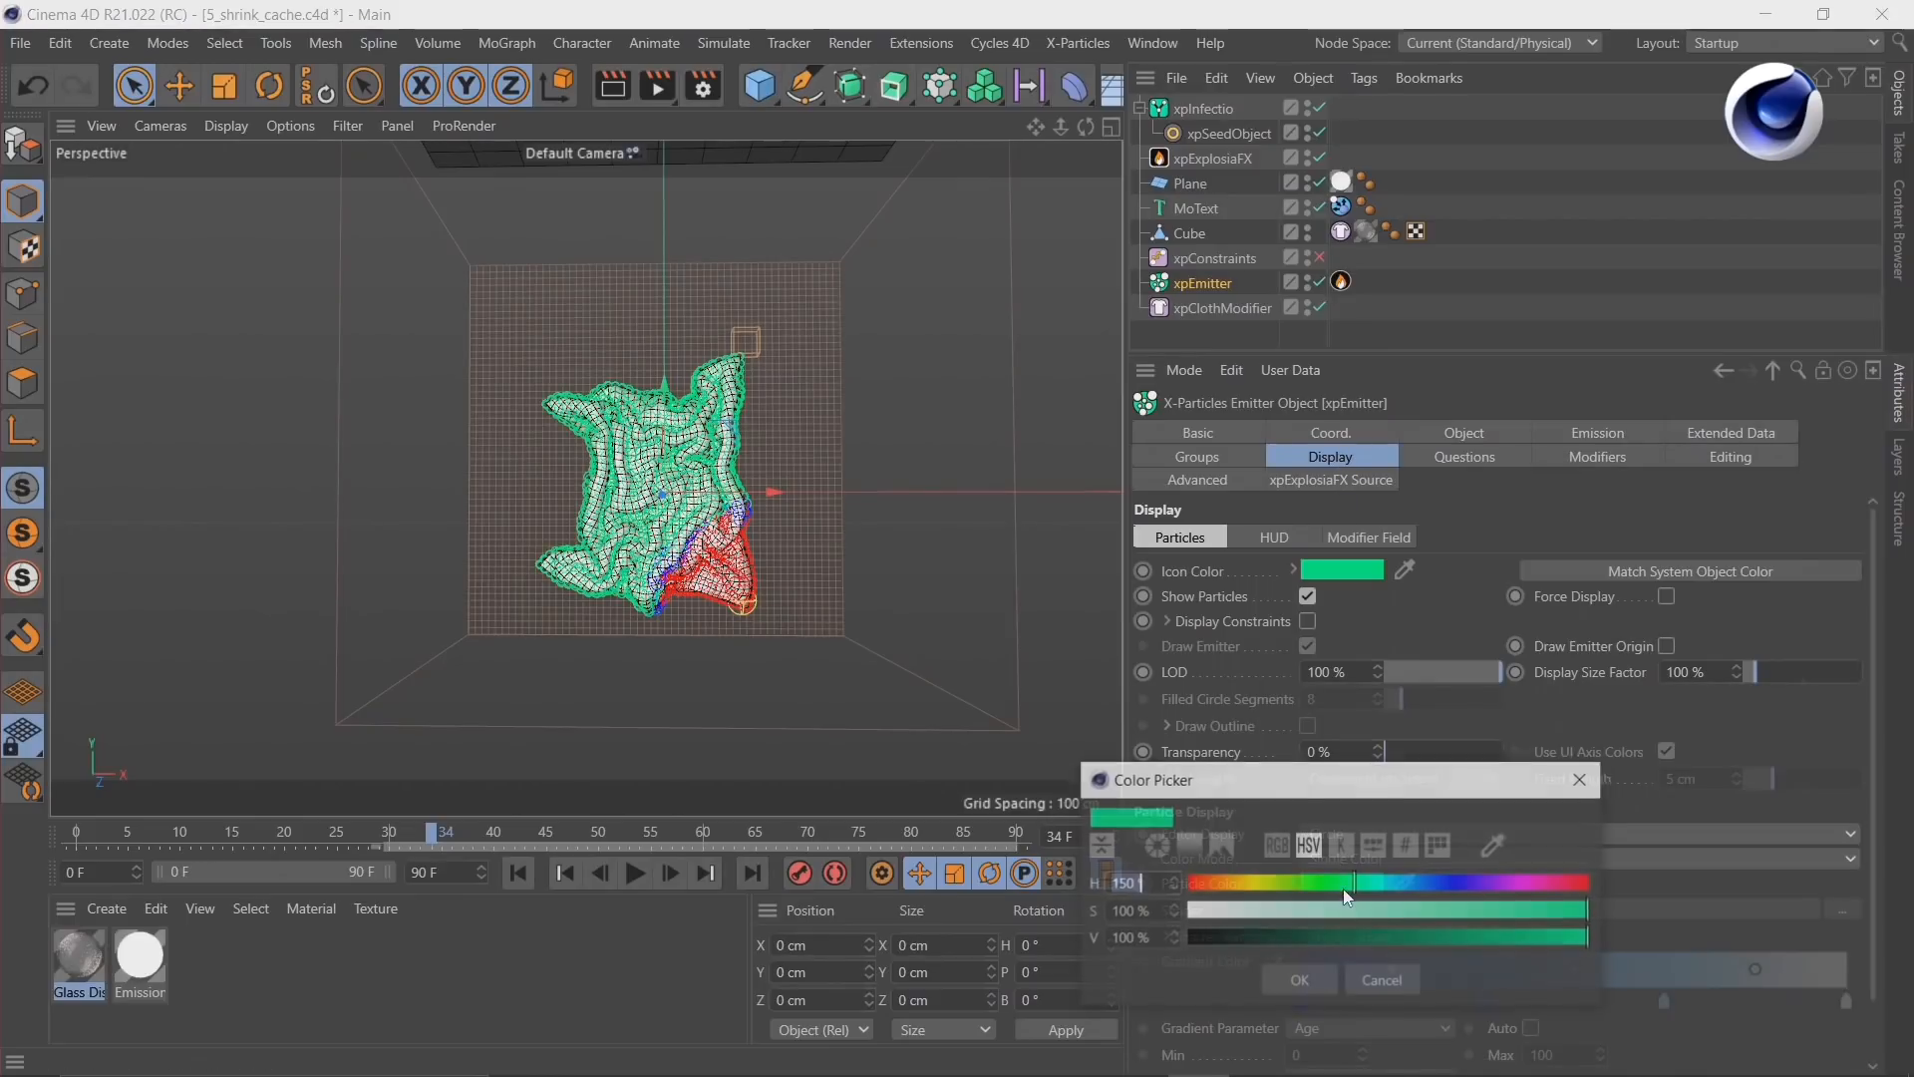
{"action": "left_click_drag", "start_coordinate": [1259, 941], "coordinate": [1097, 937]}
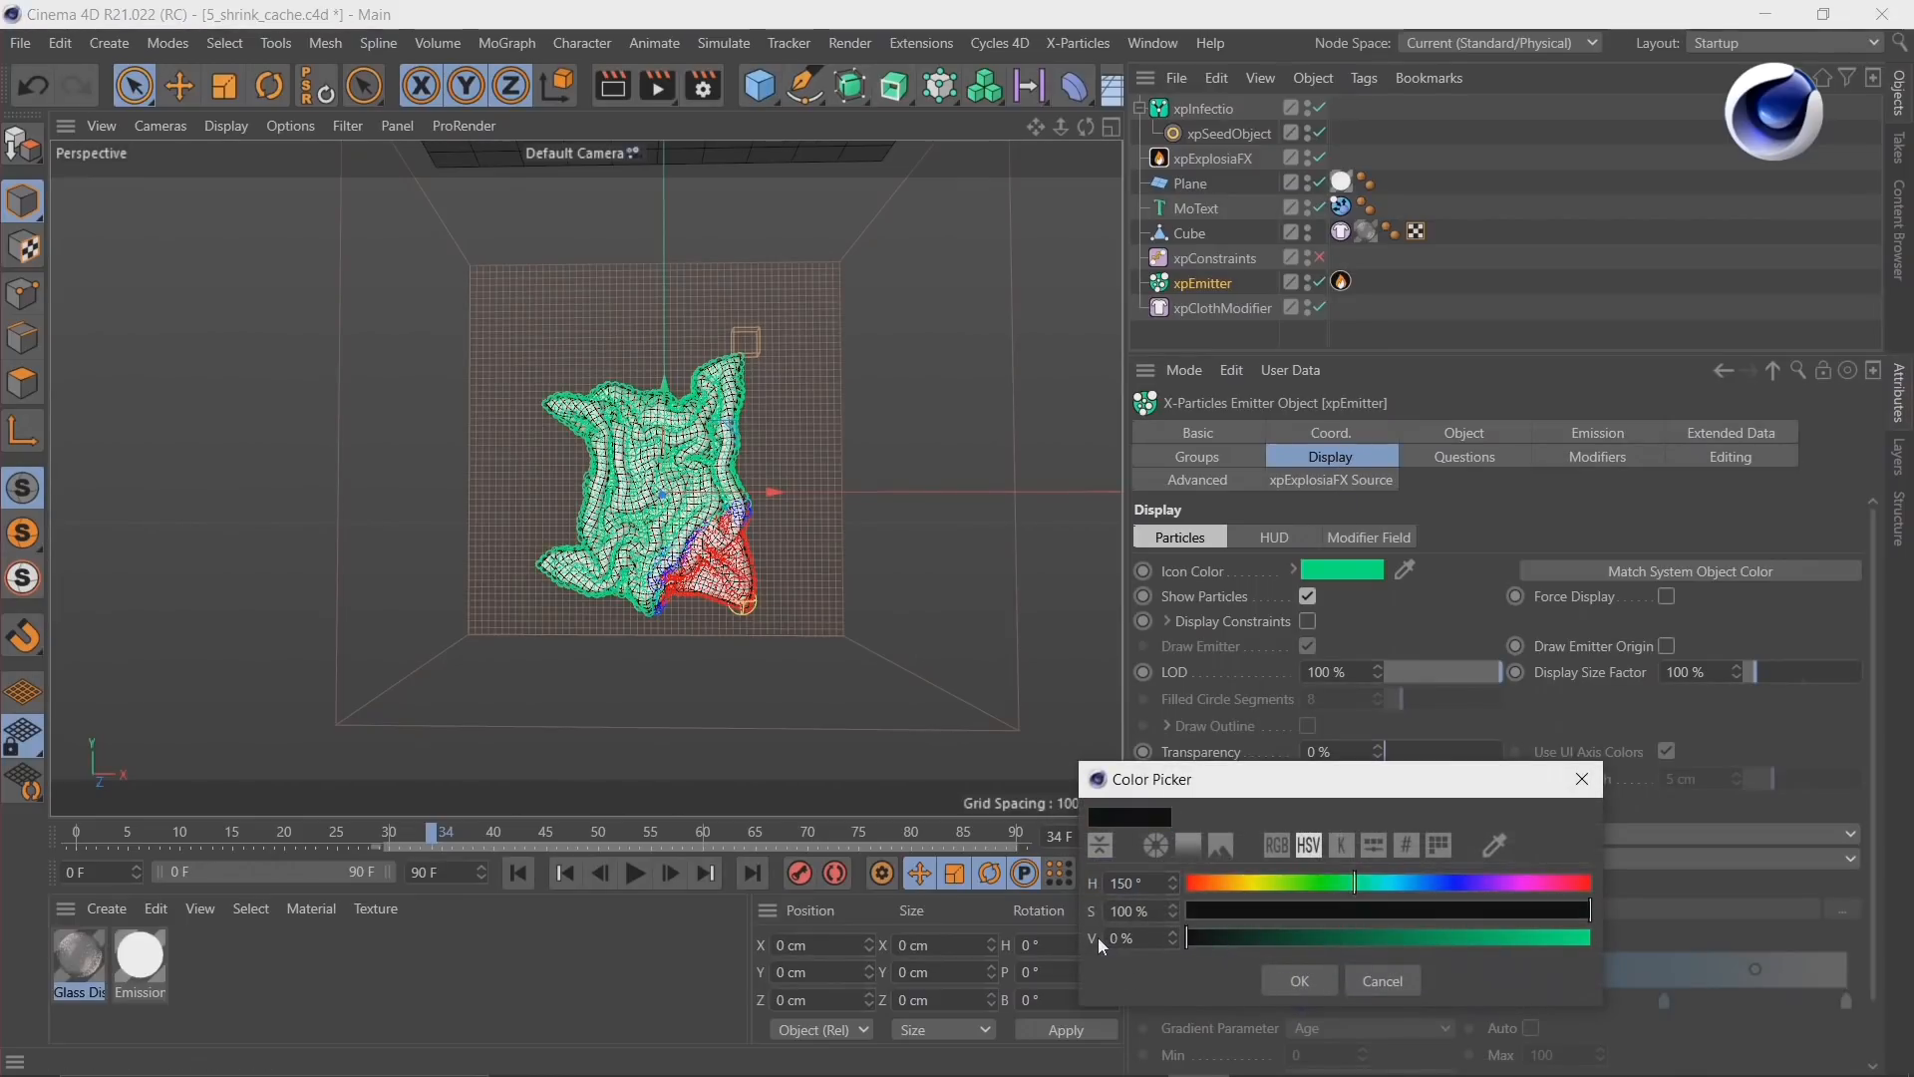
{"action": "left_click", "coordinate": [1287, 989]}
Step: Rewind, advance to frame 1 and hide the Cube cloth mesh so only its particles cover the number
{"action": "left_click", "coordinate": [518, 873]}
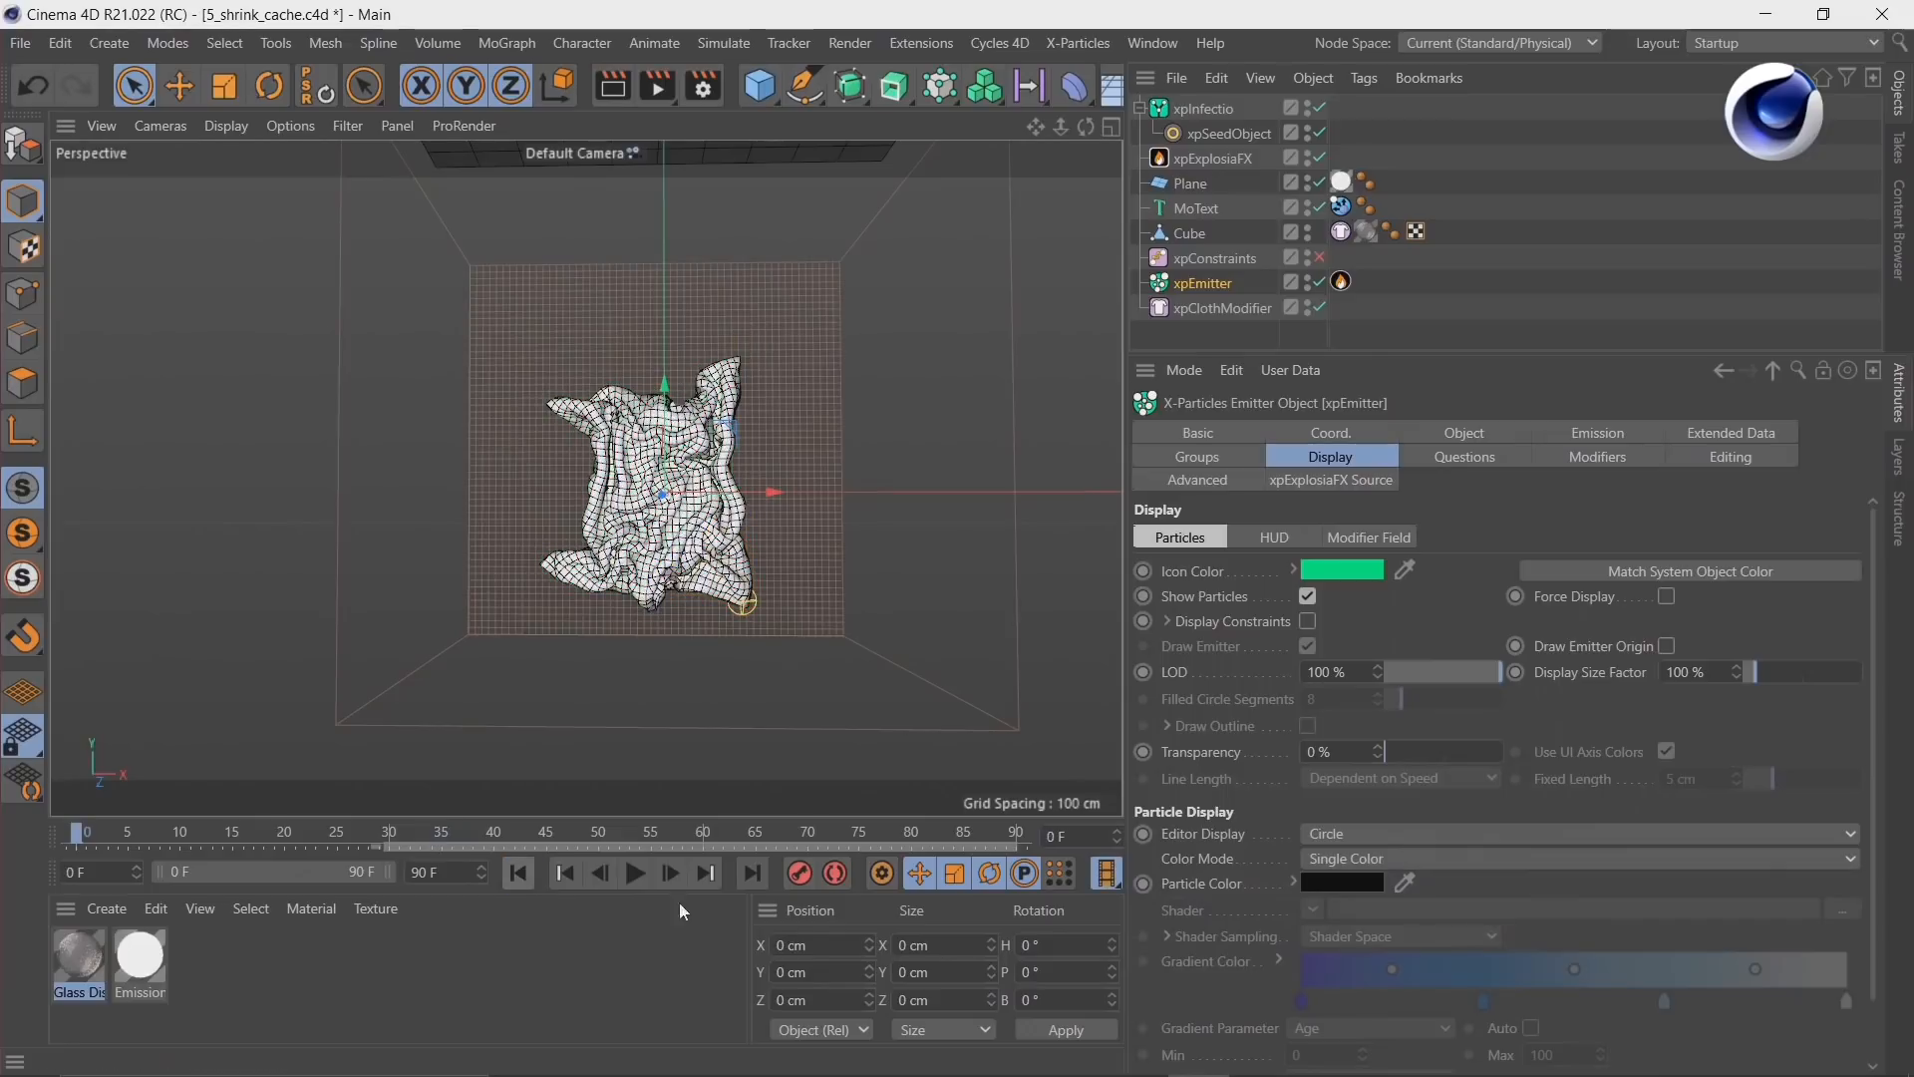
{"action": "left_click", "coordinate": [668, 873]}
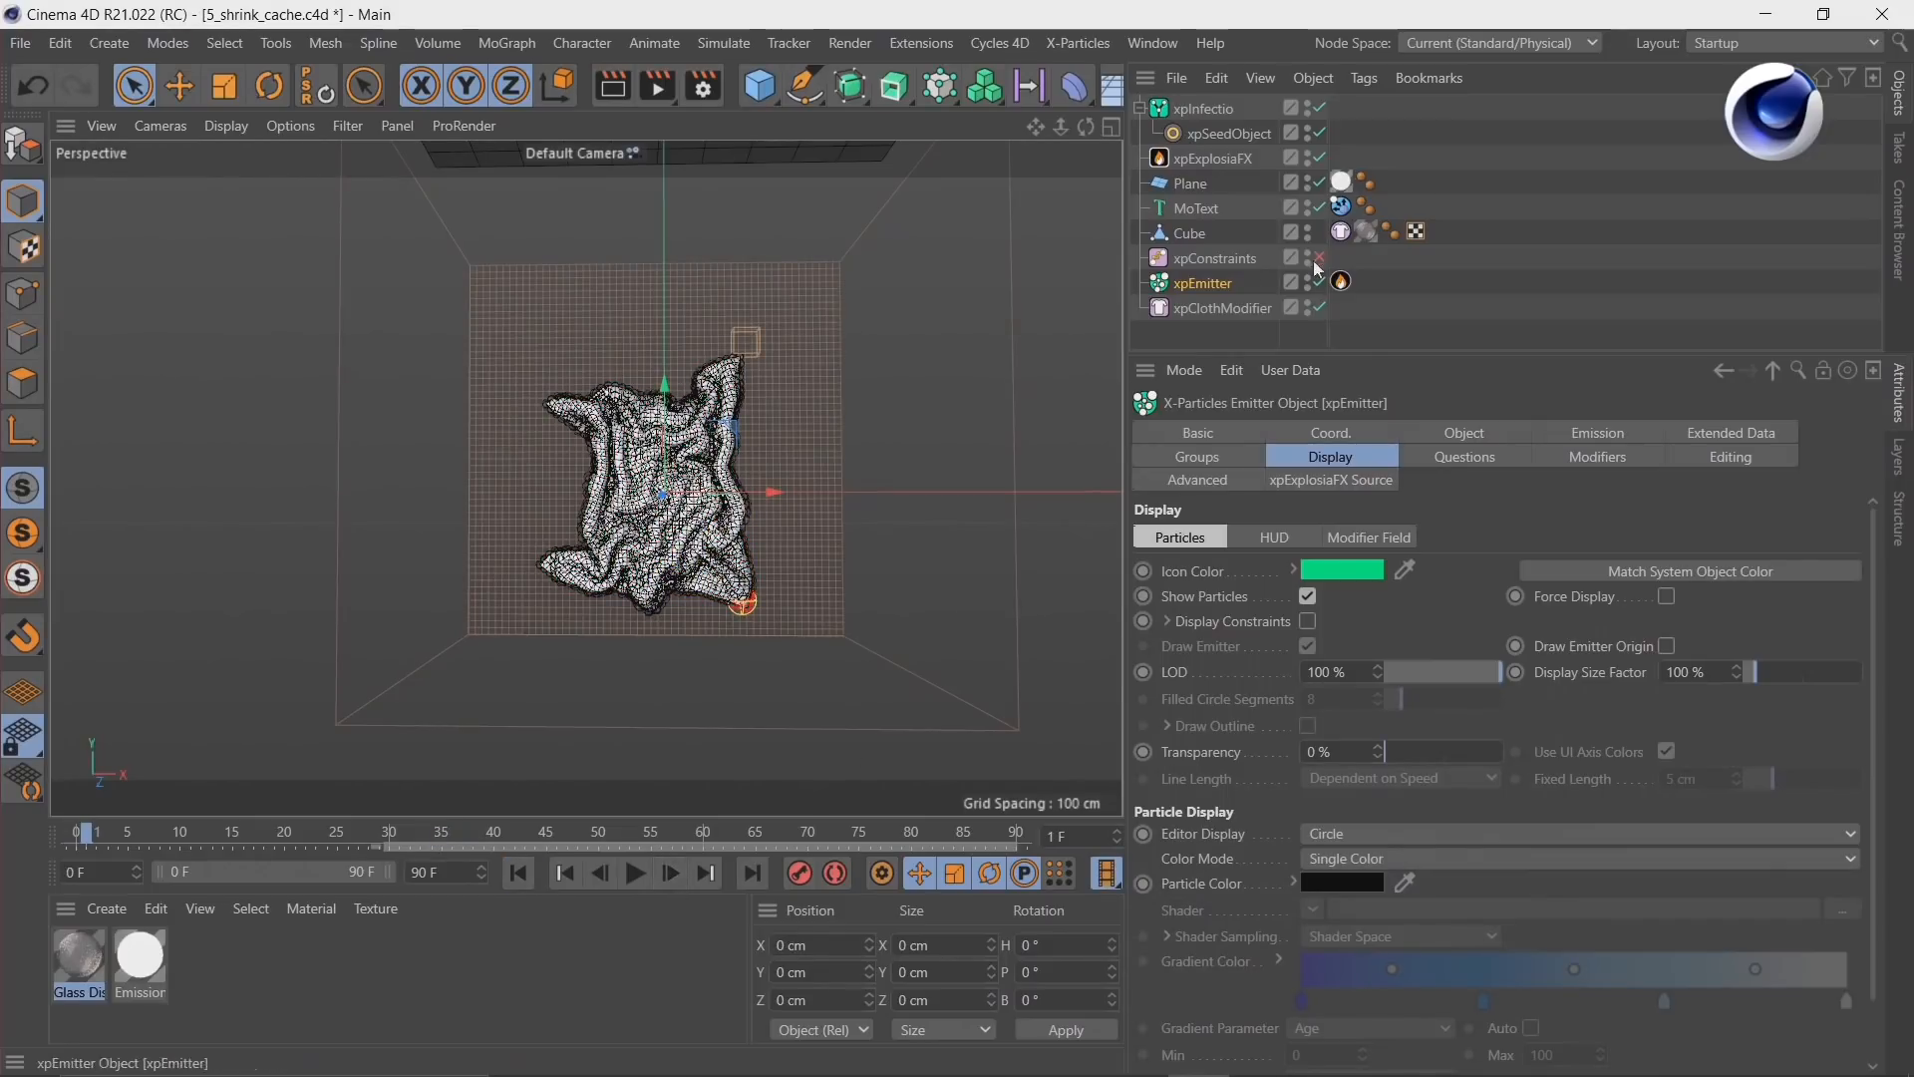
{"action": "left_click", "coordinate": [1310, 228]}
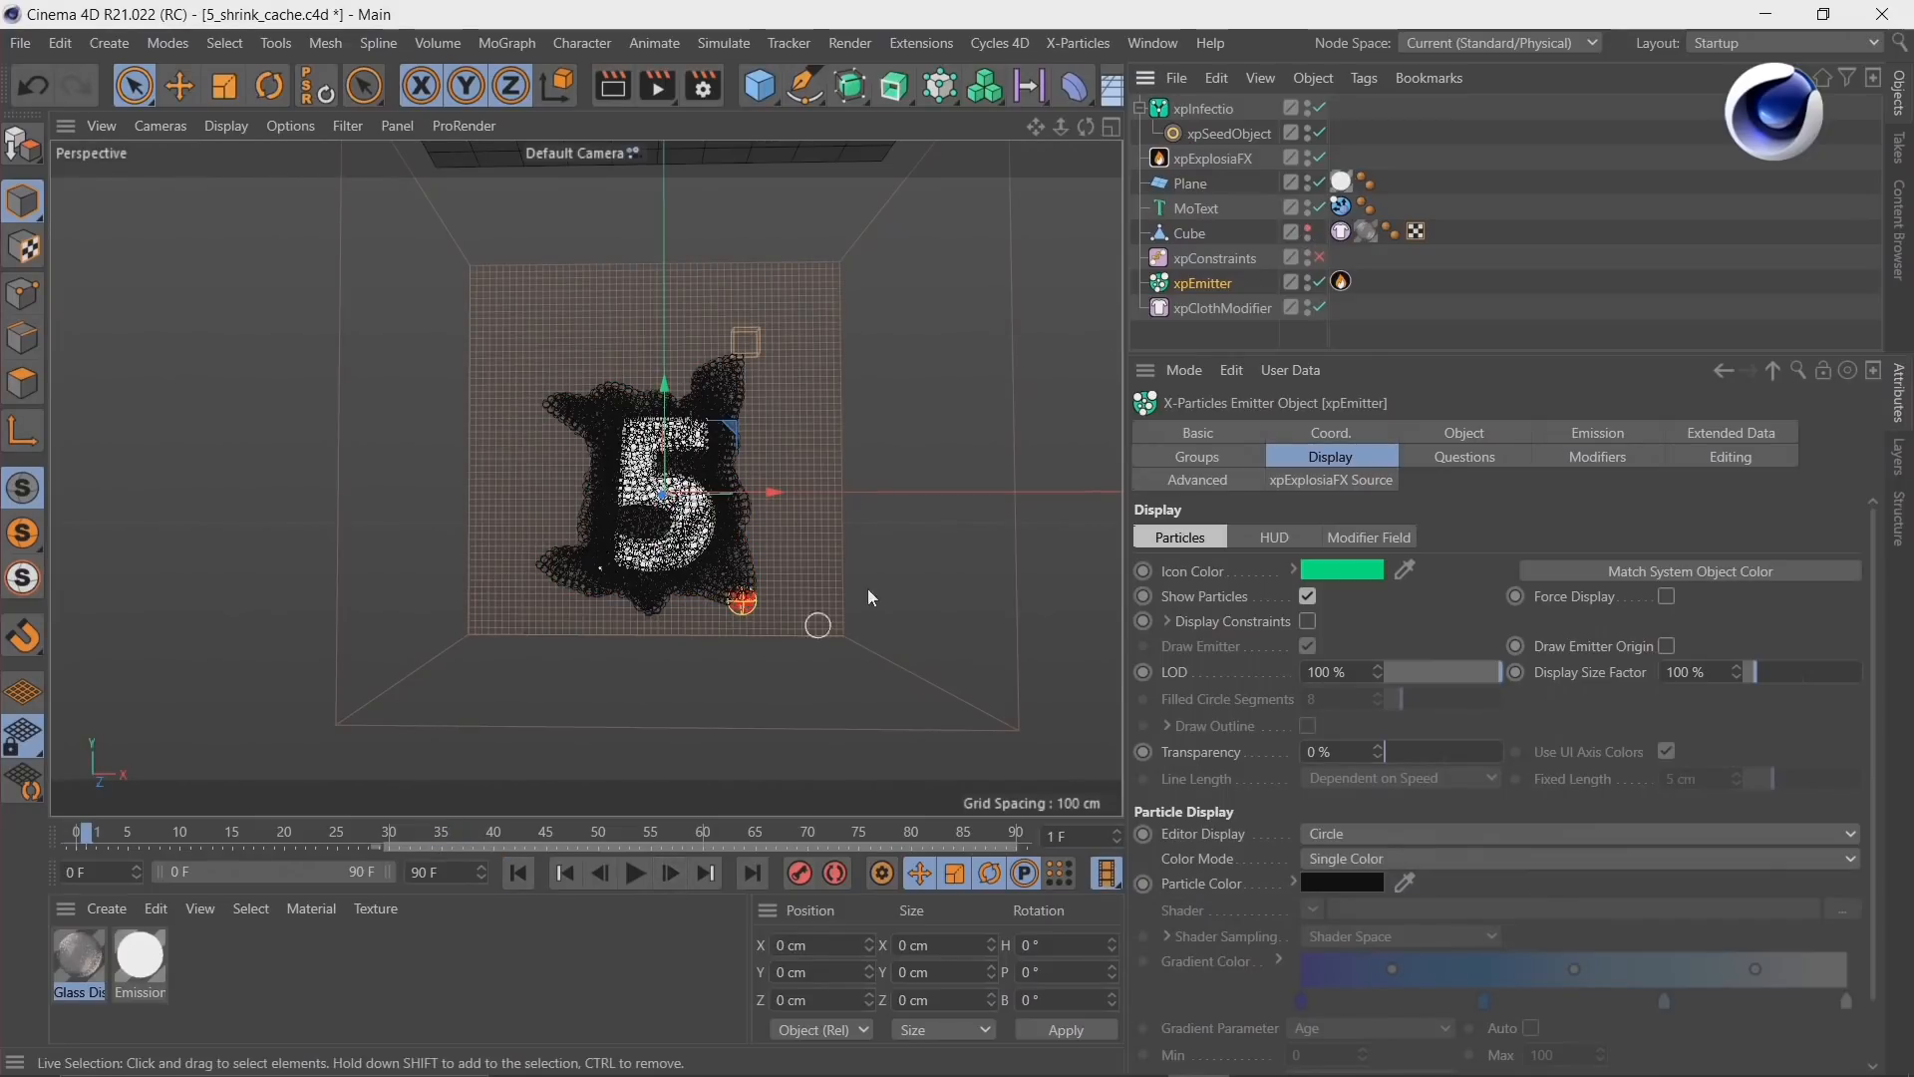
Step: Set the xpInfectio modifier's Incubation Mode to Set From Incubation Rate
{"action": "left_click", "coordinate": [1204, 108]}
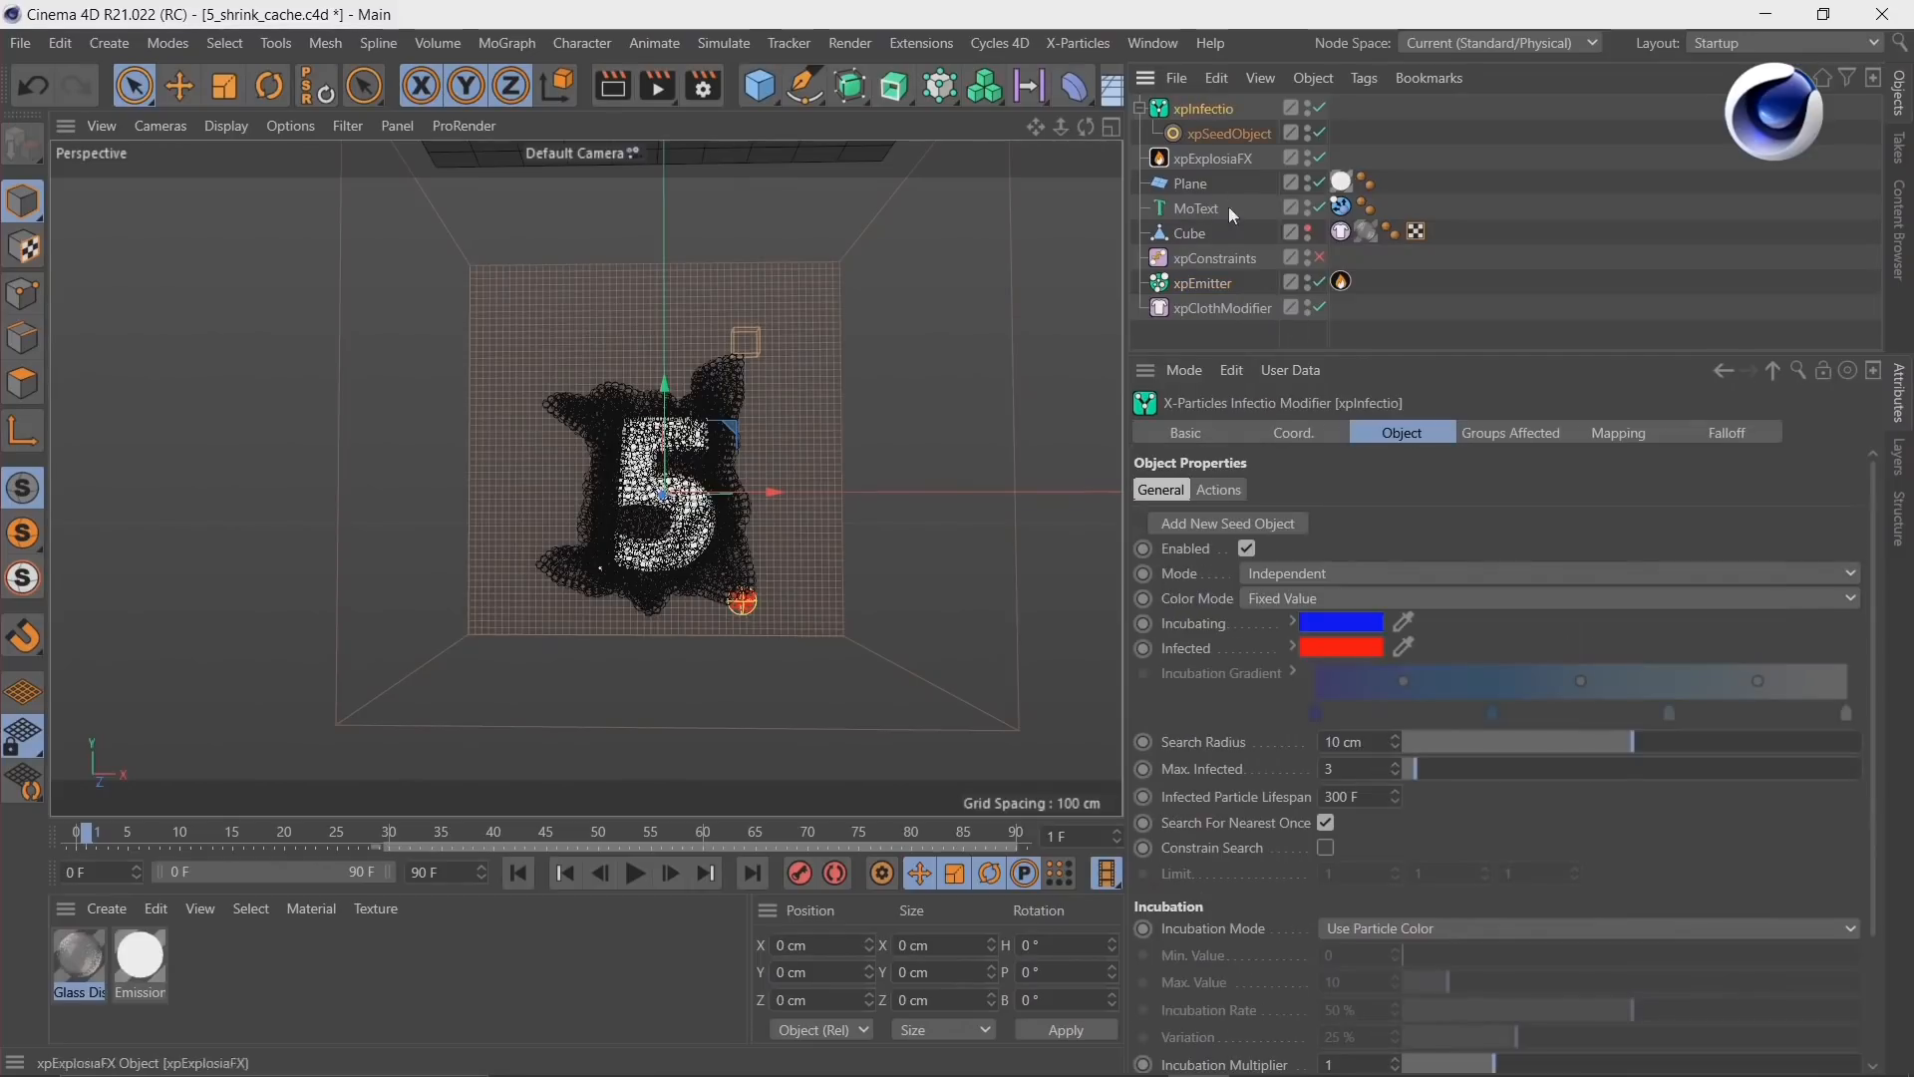
{"action": "left_click_drag", "start_coordinate": [1464, 353], "coordinate": [1474, 175]}
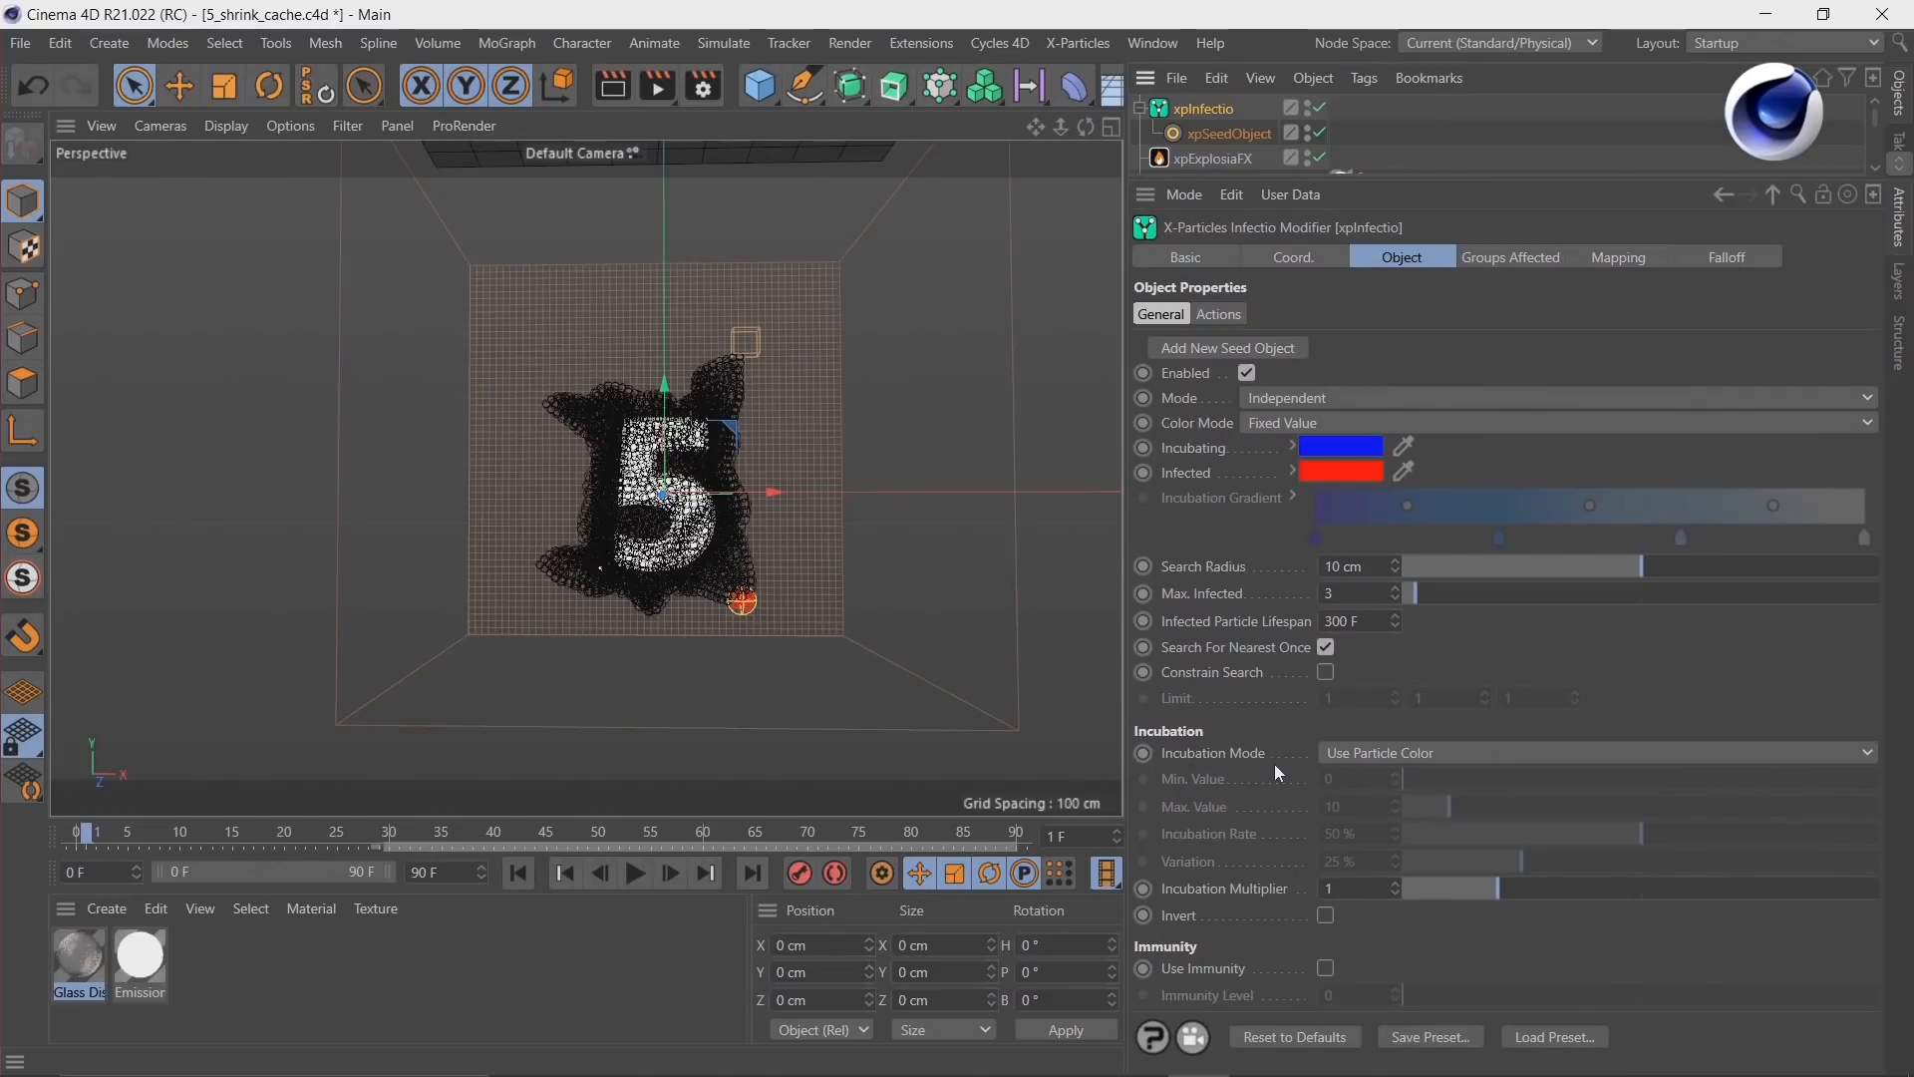
{"action": "left_click", "coordinate": [1354, 756]}
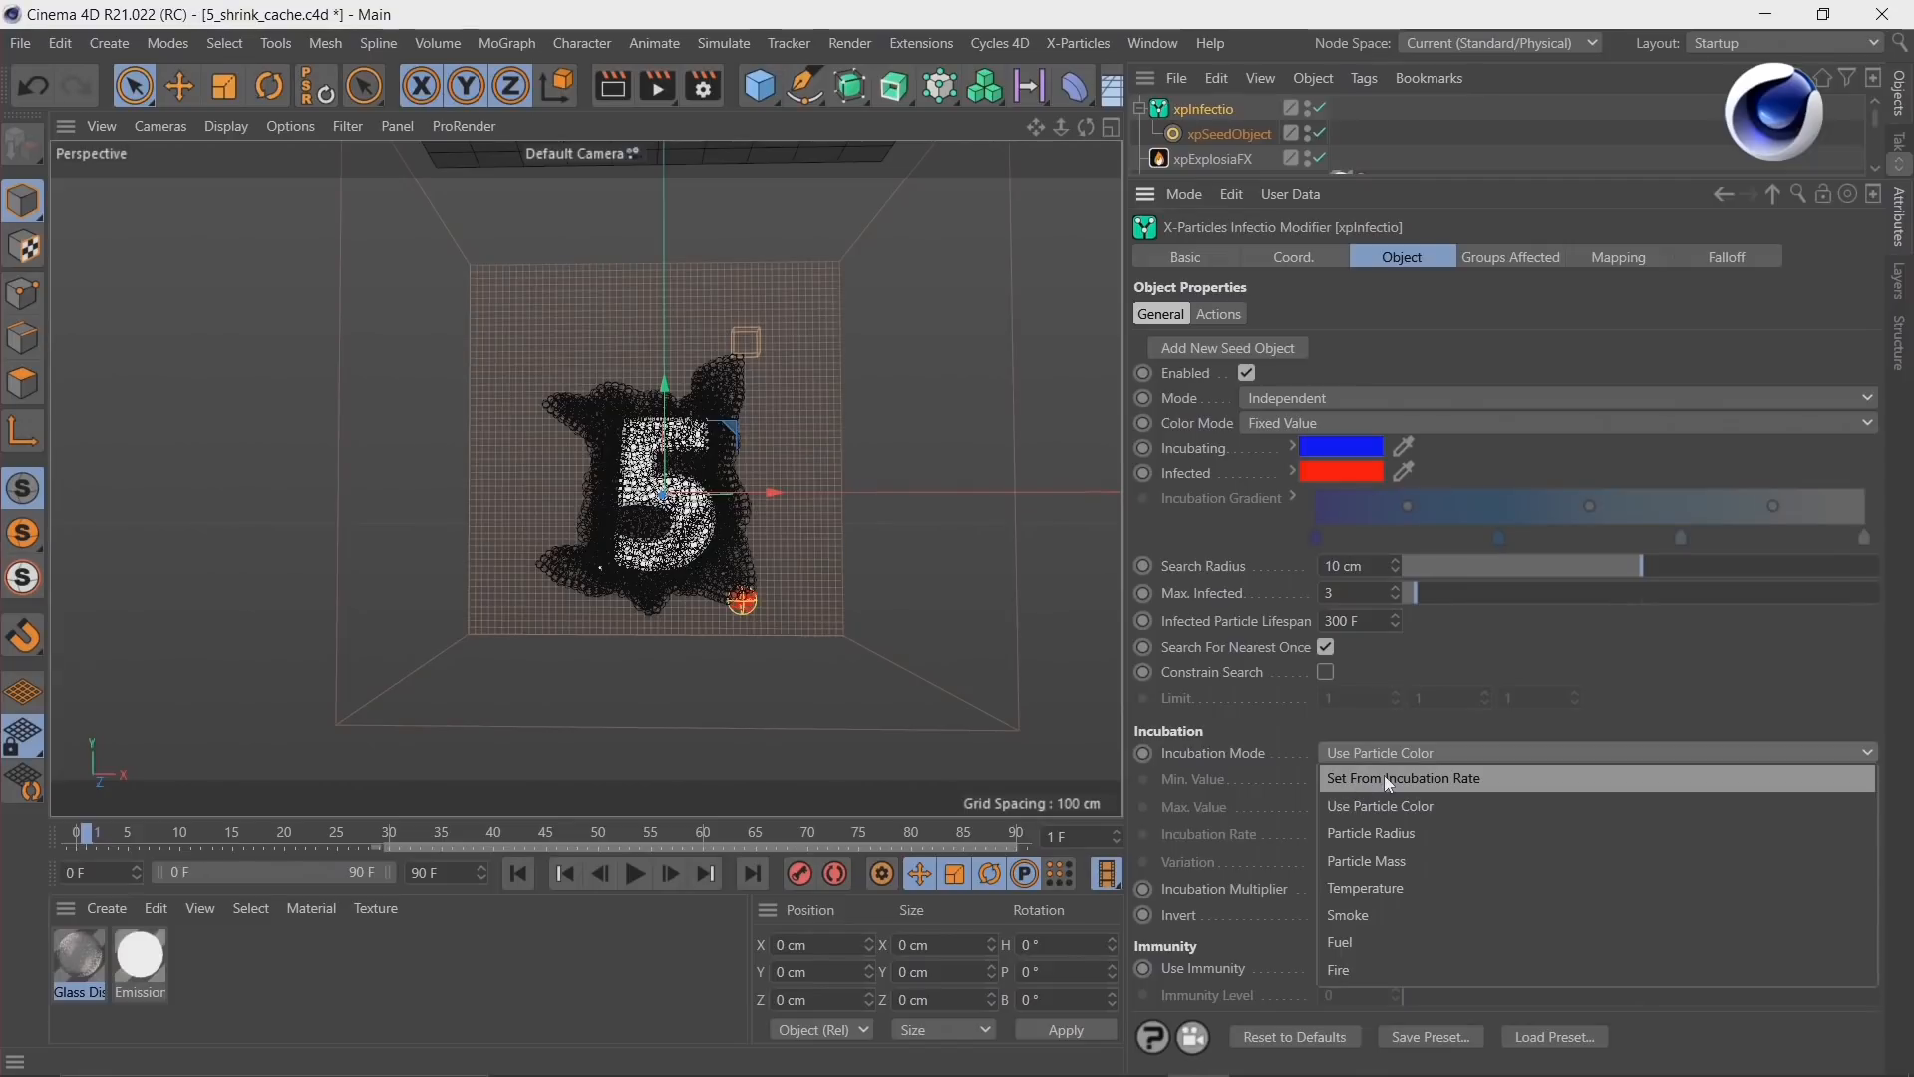
{"action": "left_click", "coordinate": [1389, 783]}
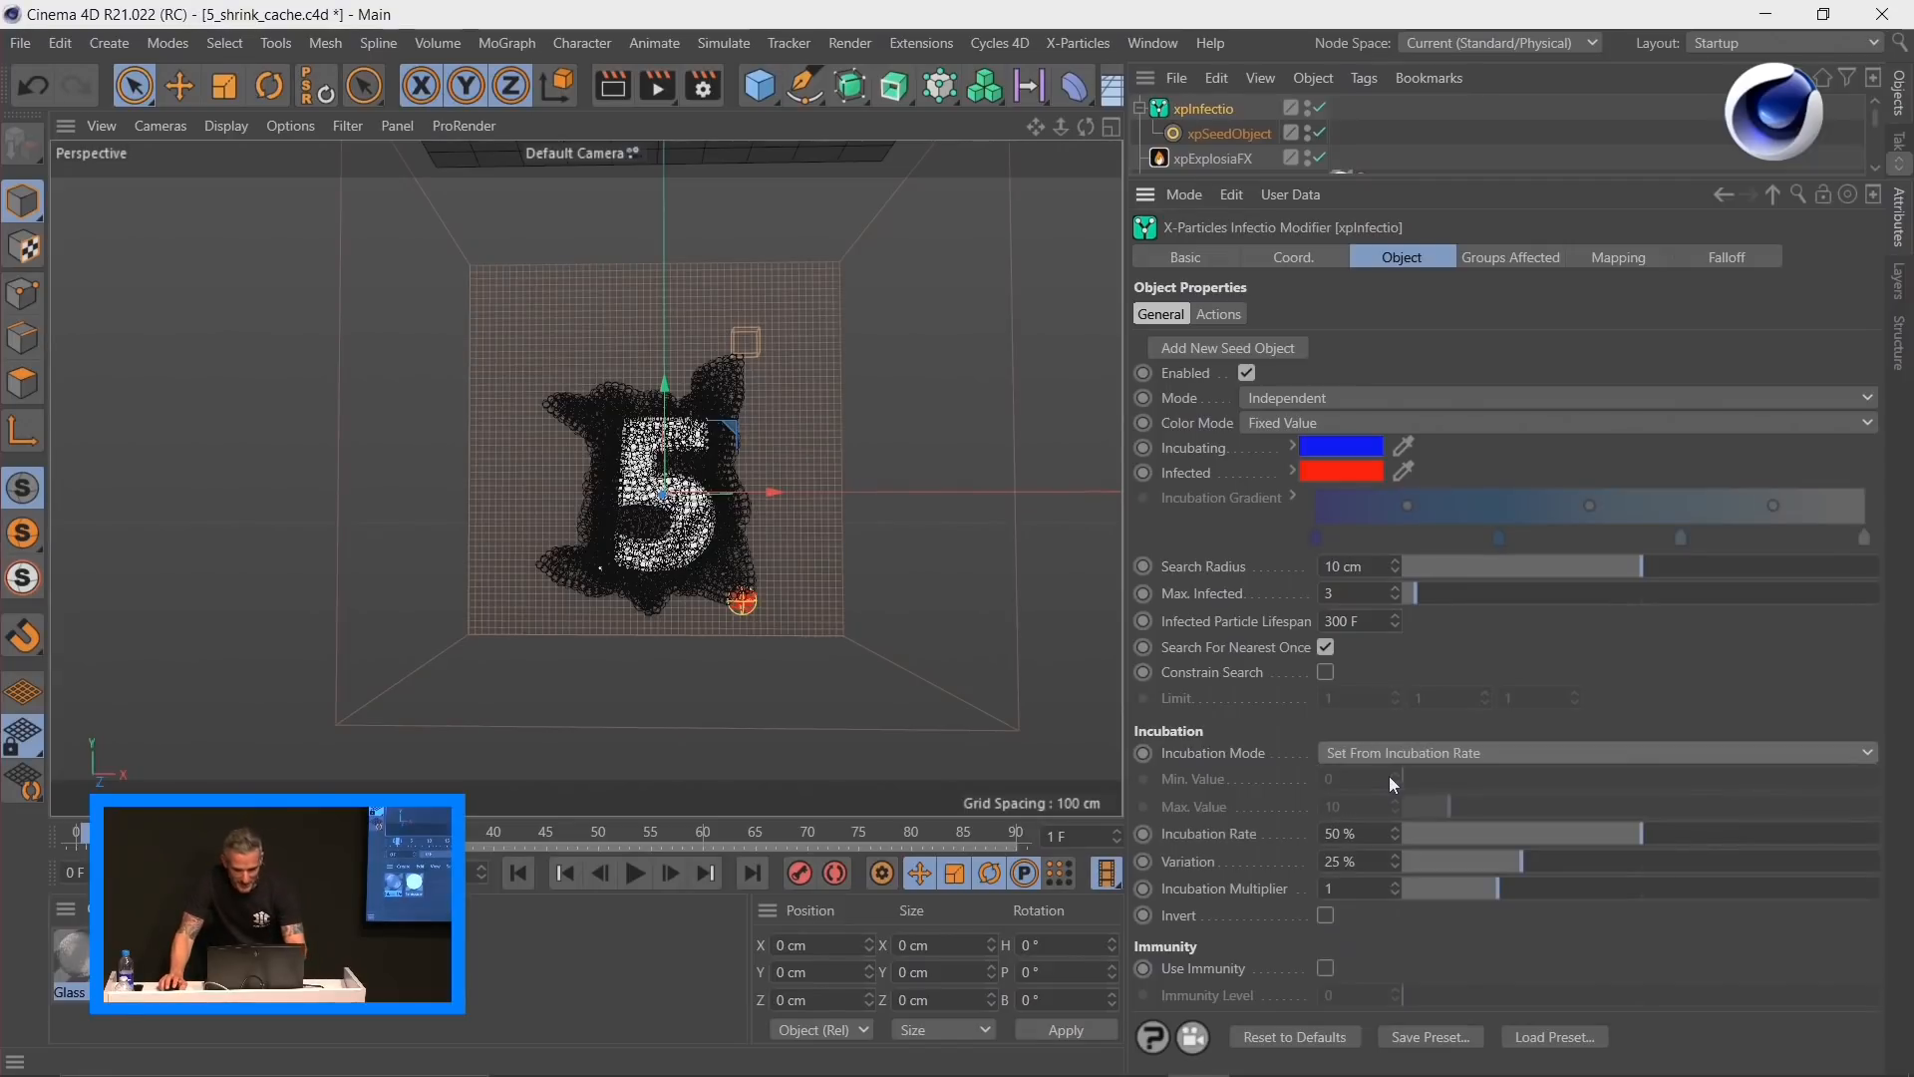
Step: Play the simulation from the start to check the infection spreading over the black particles
{"action": "left_click", "coordinate": [519, 874]}
{"action": "left_click", "coordinate": [635, 875]}
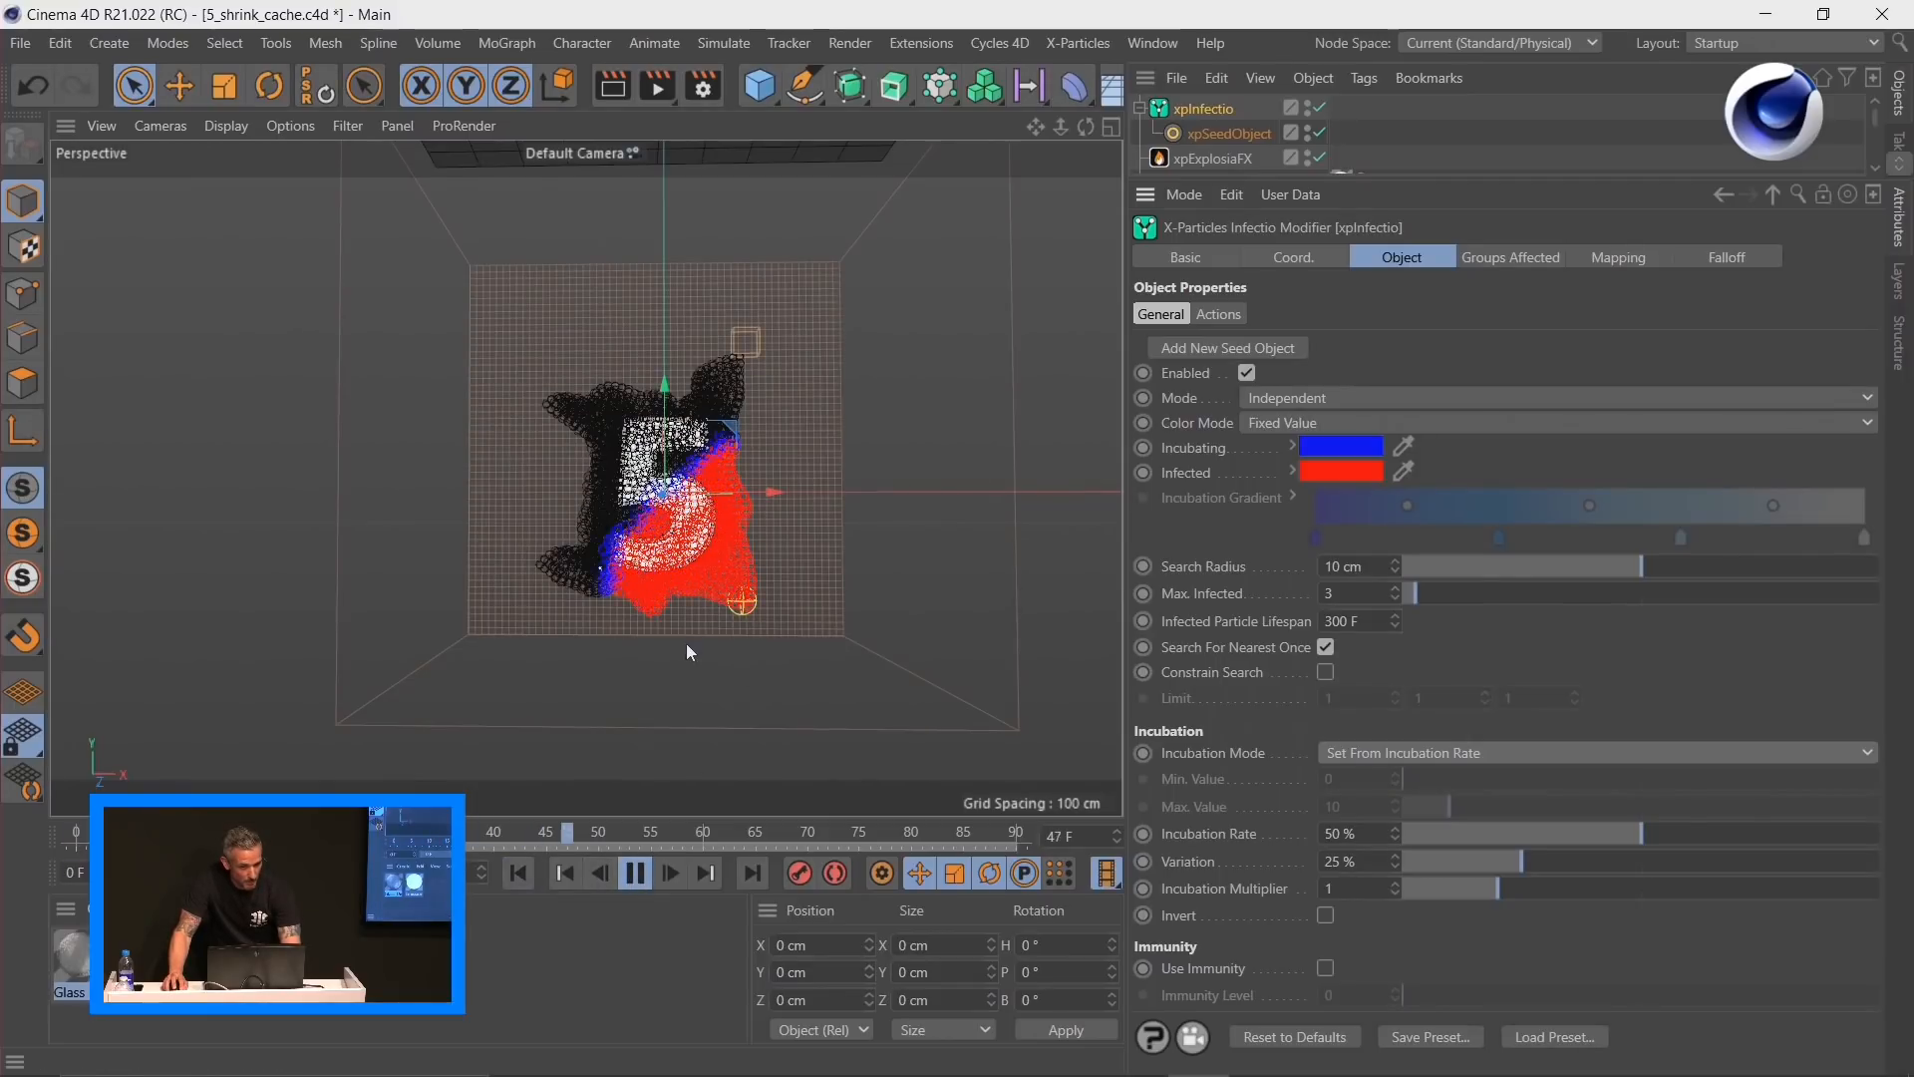
{"action": "left_click", "coordinate": [635, 876]}
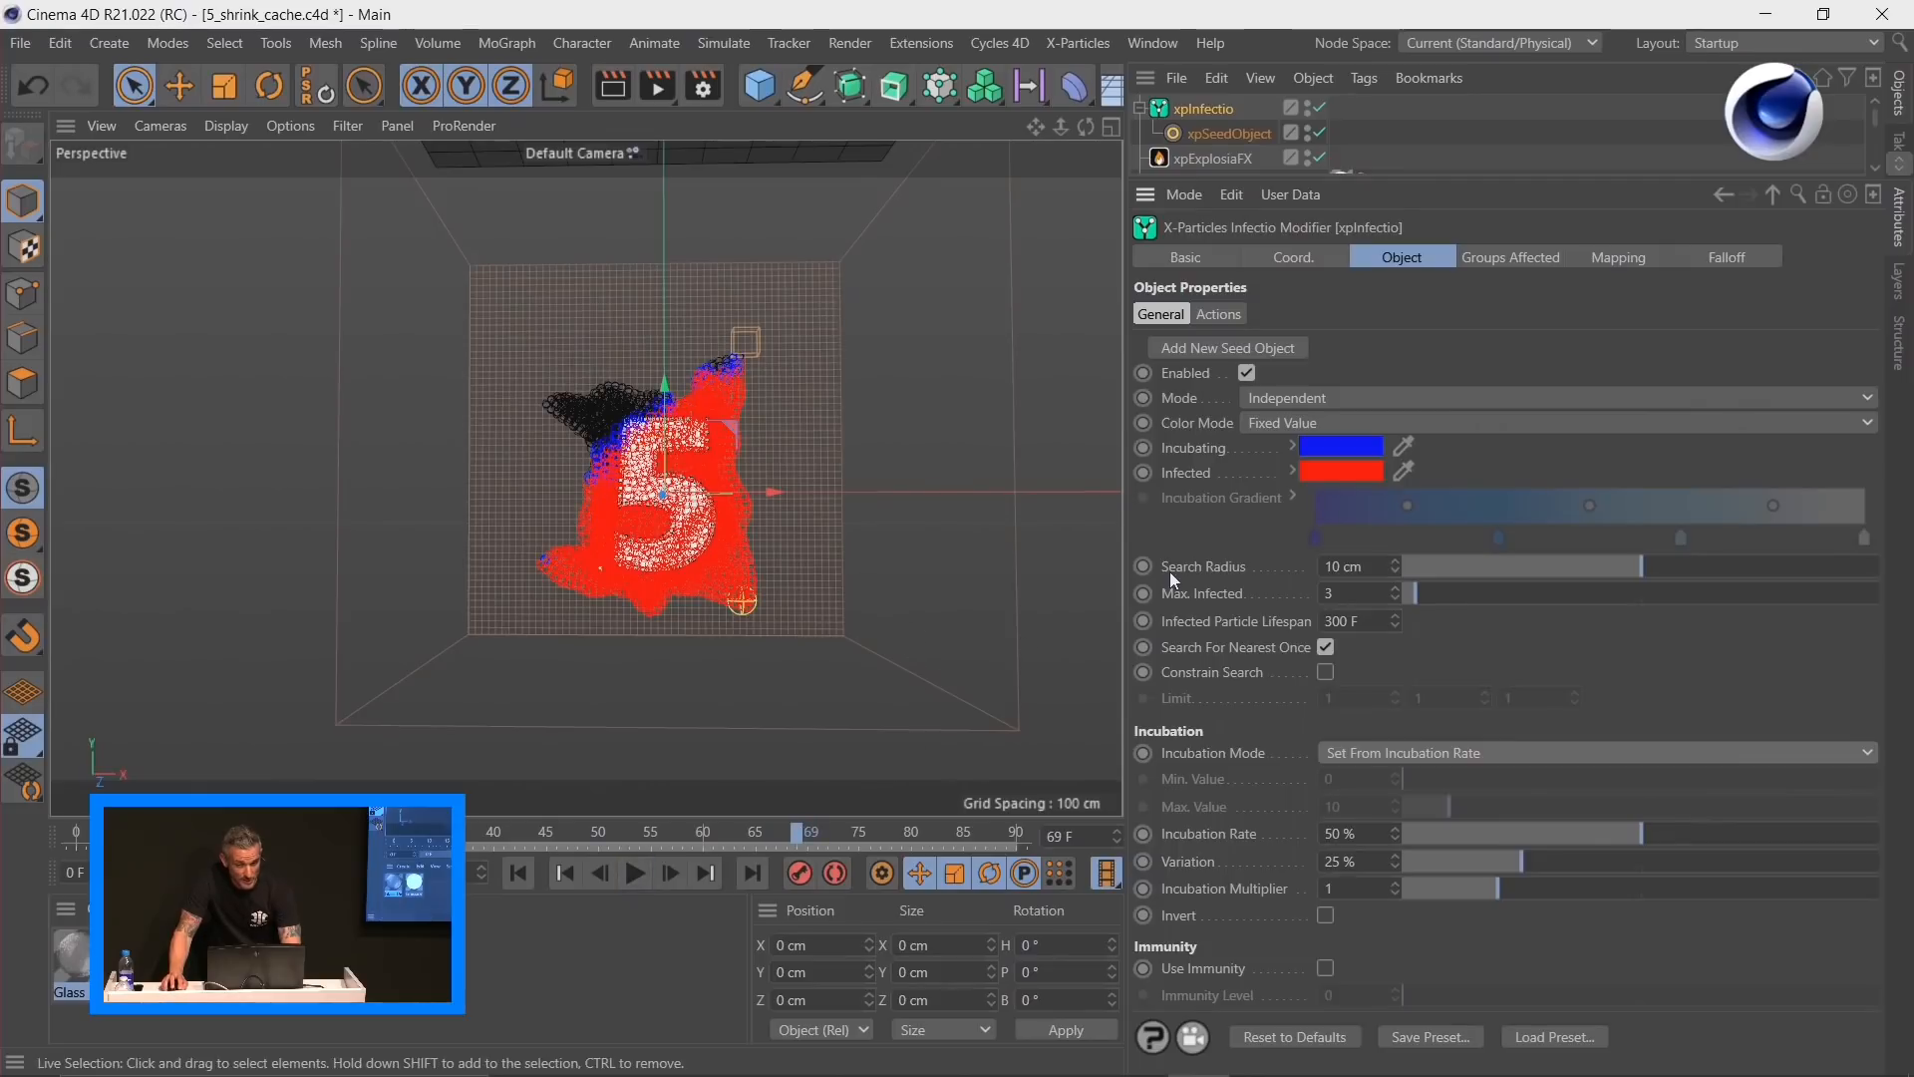
Step: Set xpInfectio's Incubating color to white with 0% saturation and its Infected color to black
{"action": "left_click", "coordinate": [1321, 446]}
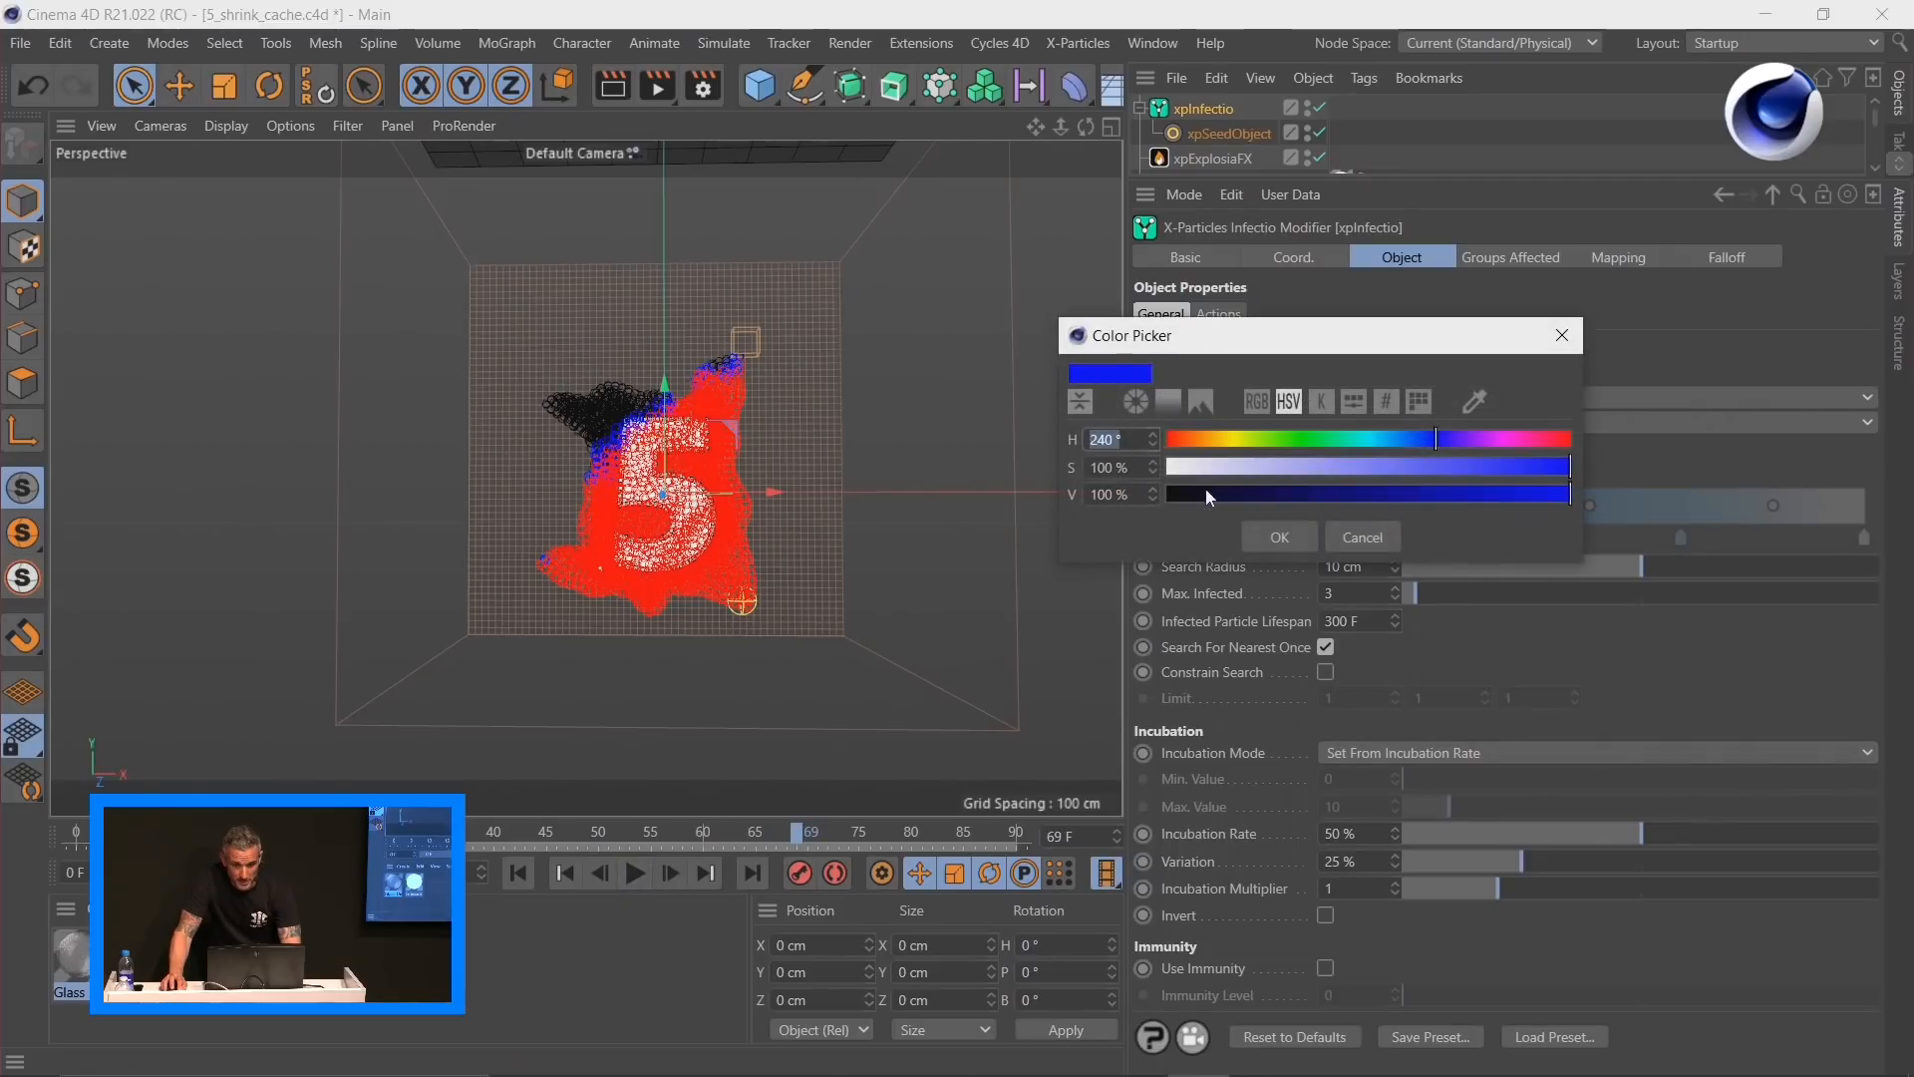
{"action": "left_click_drag", "start_coordinate": [1396, 466], "coordinate": [1041, 469]}
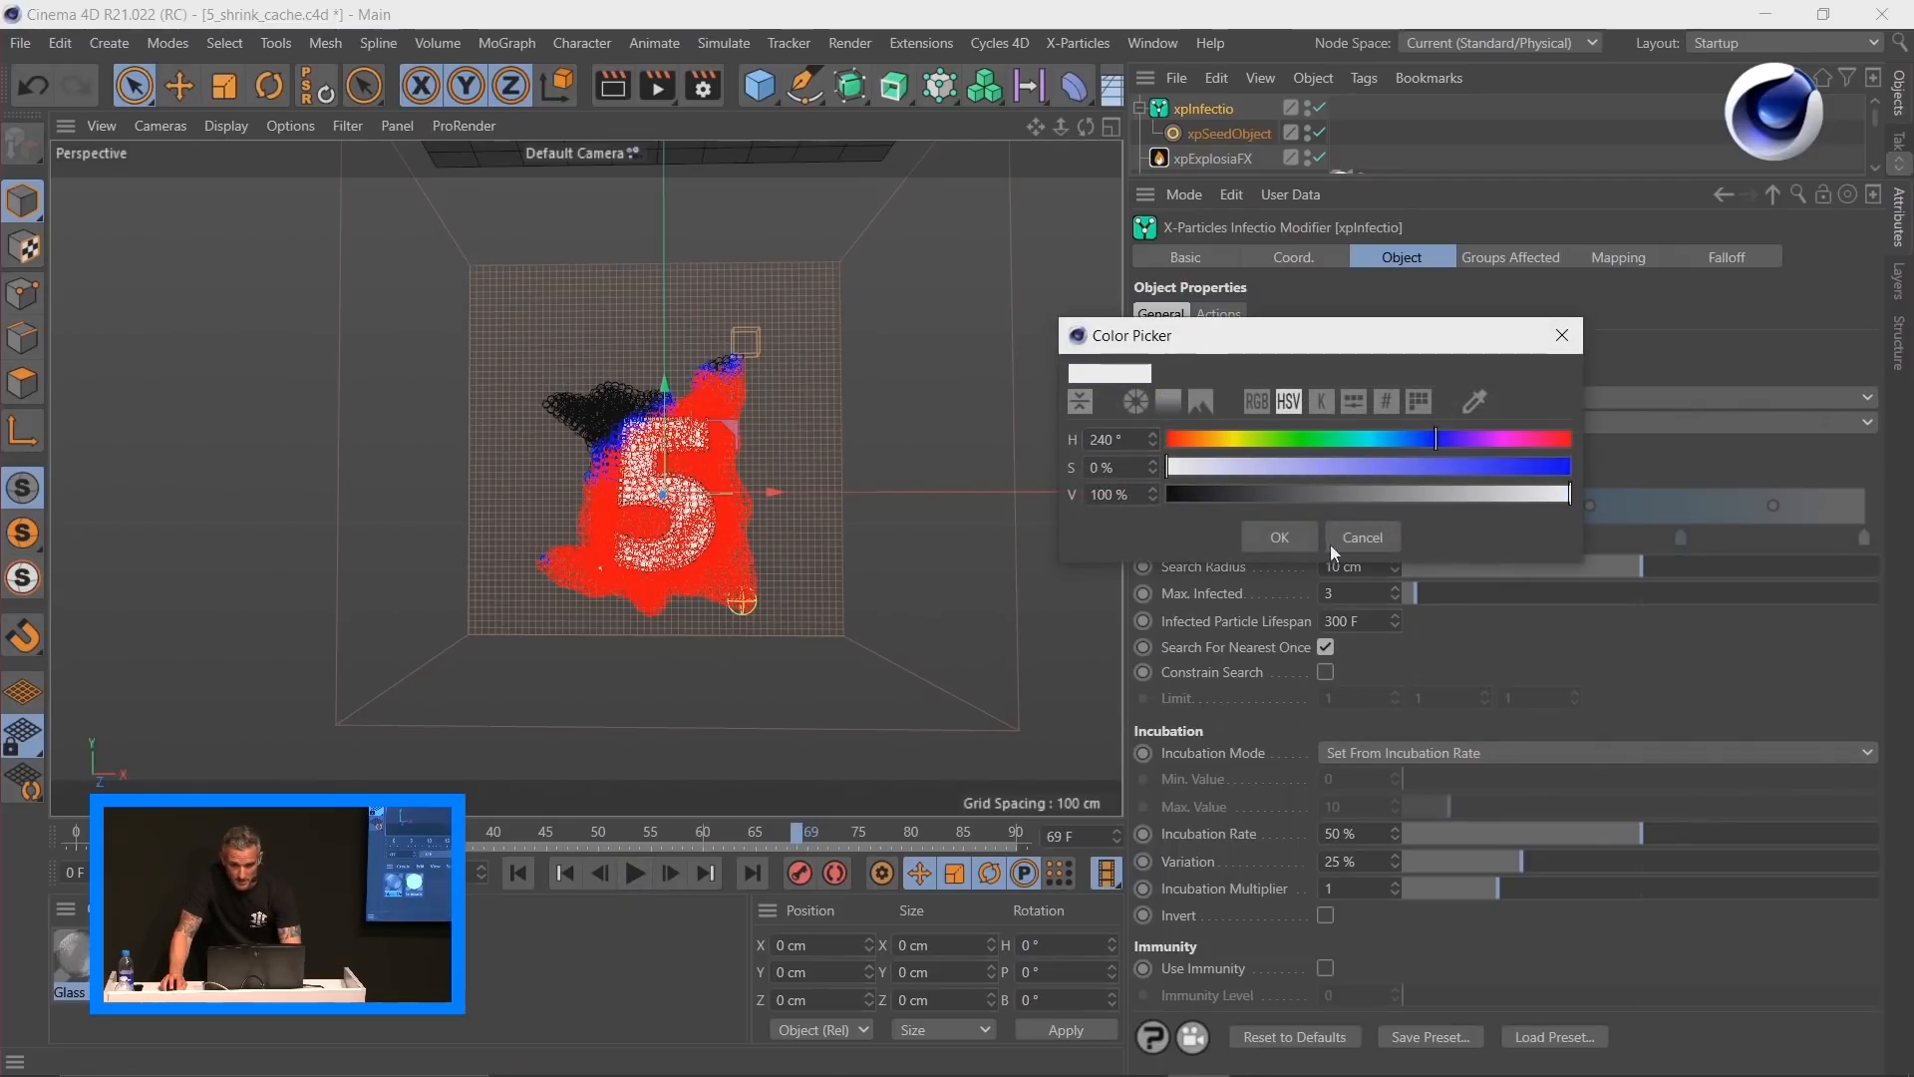
{"action": "left_click", "coordinate": [1280, 539]}
{"action": "left_click", "coordinate": [1300, 473]}
{"action": "left_click_drag", "start_coordinate": [1271, 520], "coordinate": [1159, 530]}
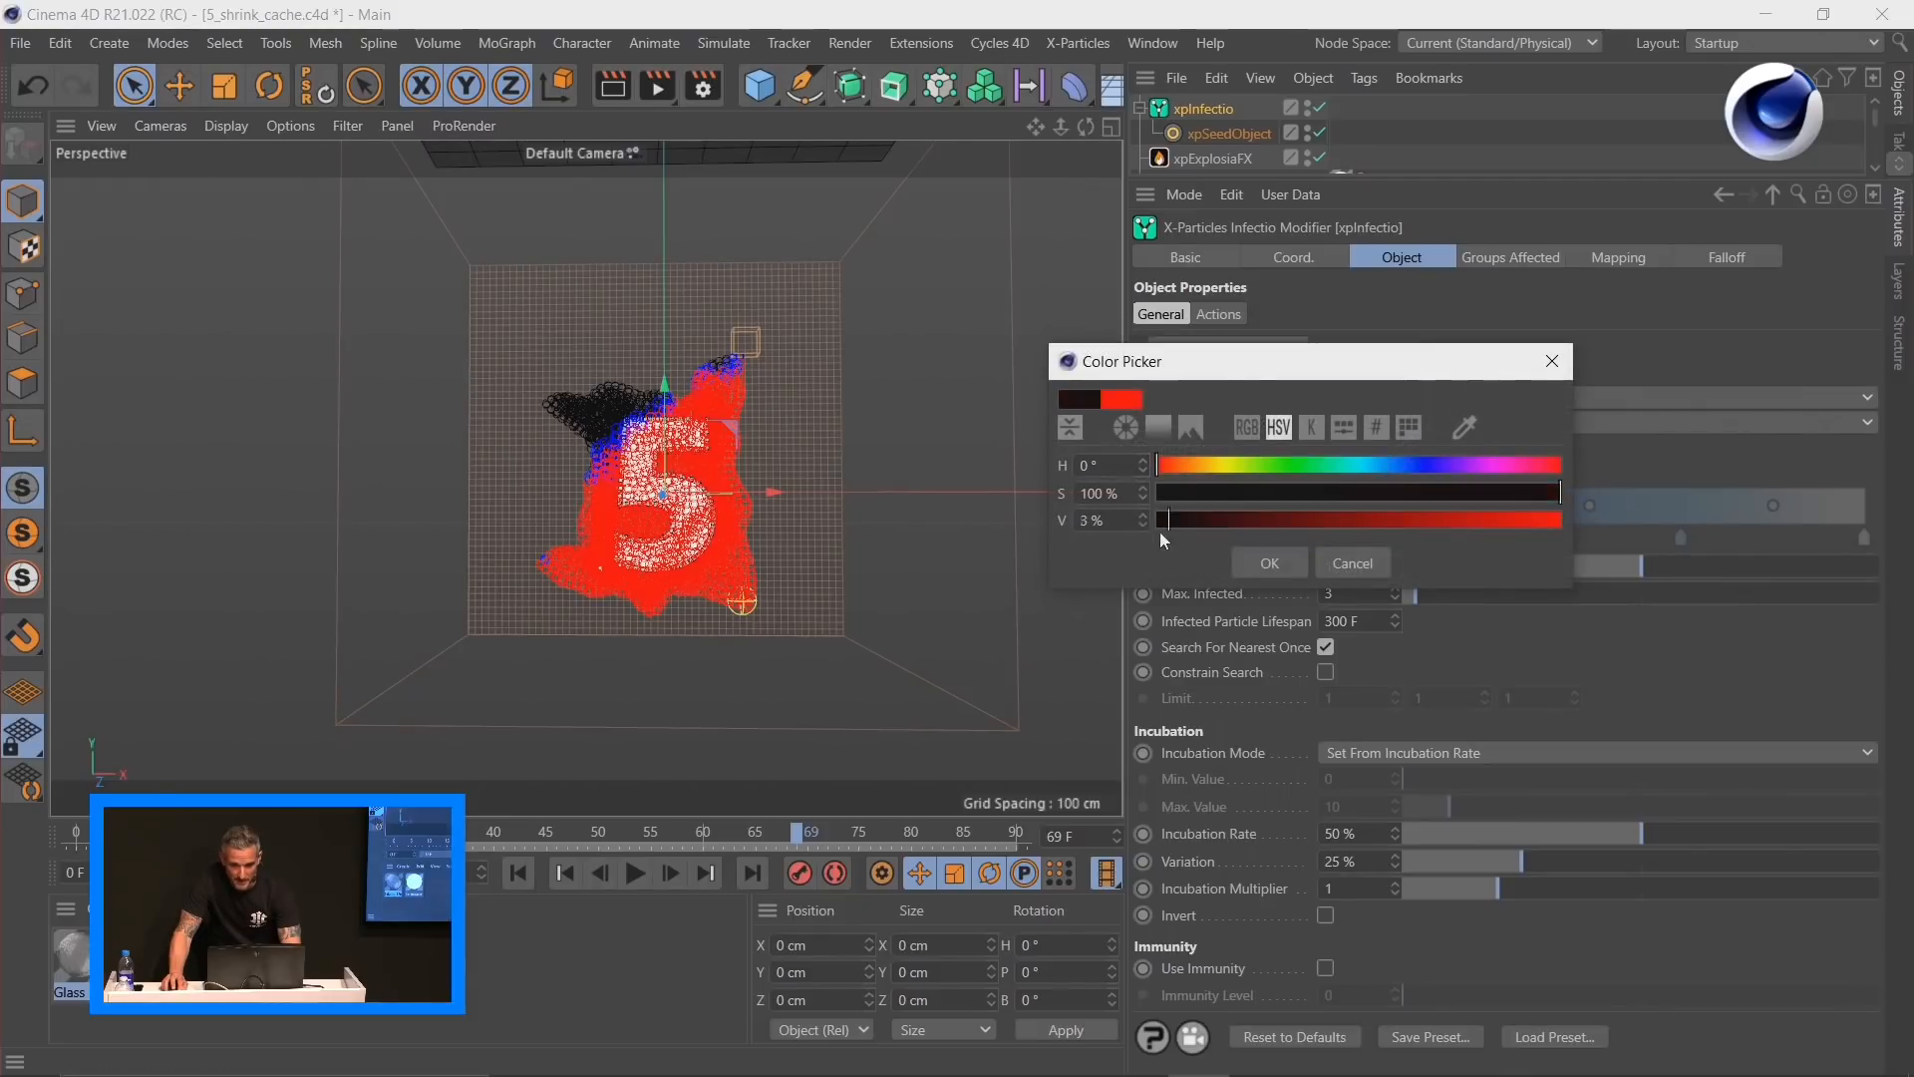
{"action": "left_click", "coordinate": [1271, 563]}
Step: Replay the simulation from the start to examine the white incubation front moving across the particles
{"action": "left_click", "coordinate": [521, 874]}
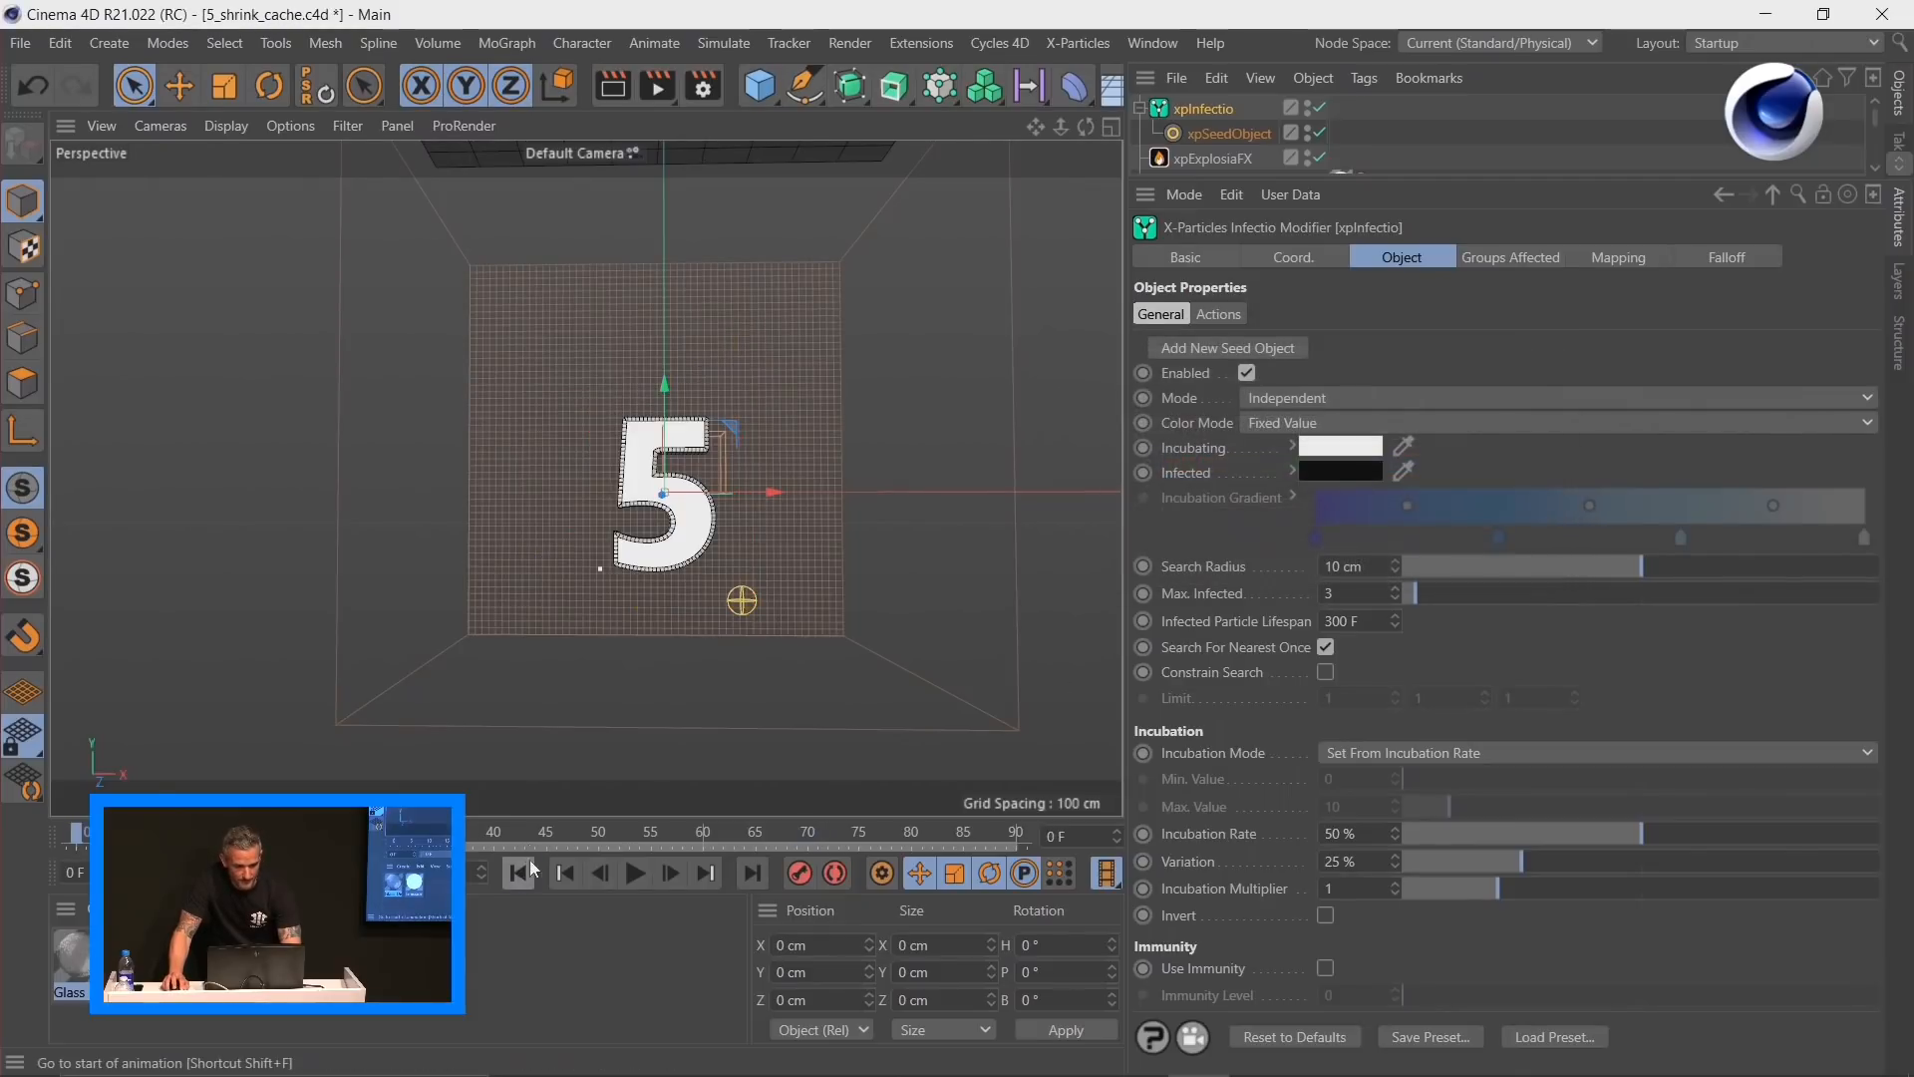
{"action": "left_click", "coordinate": [636, 874]}
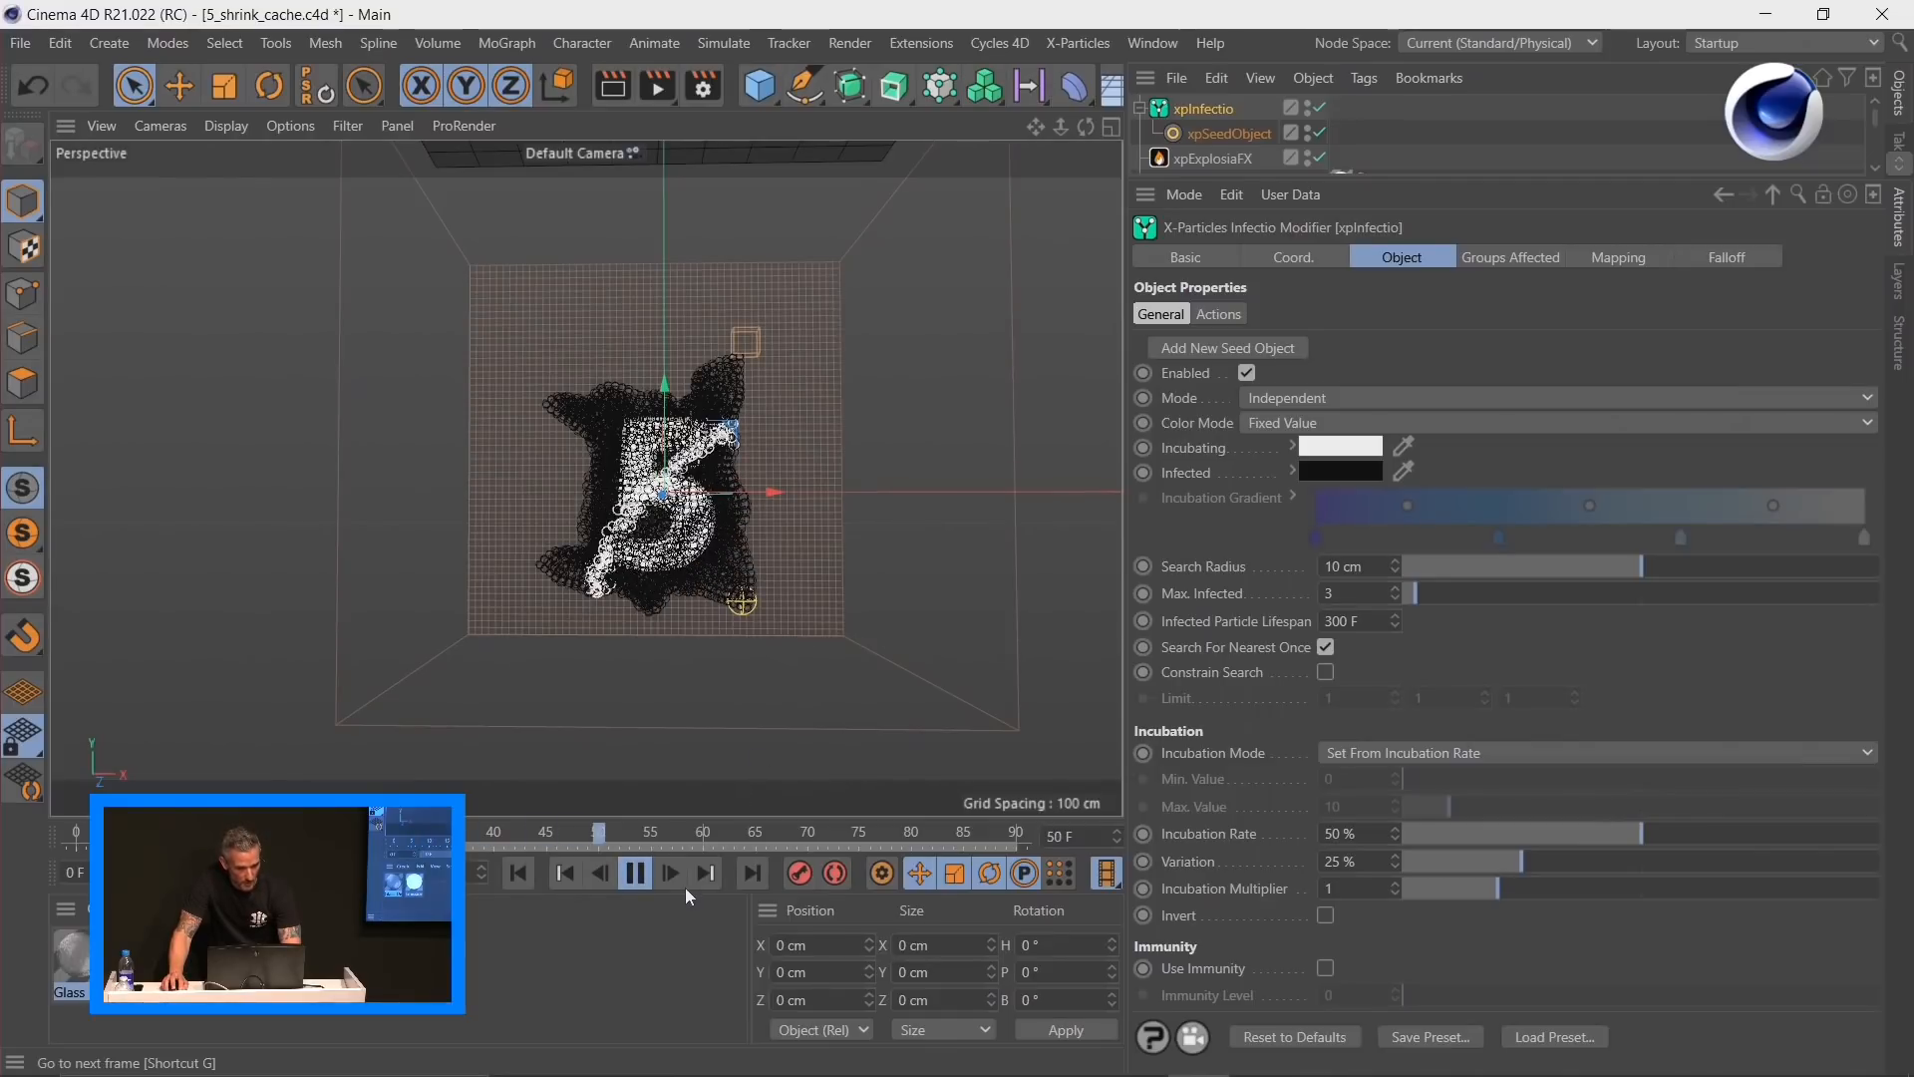
{"action": "left_click", "coordinate": [635, 874]}
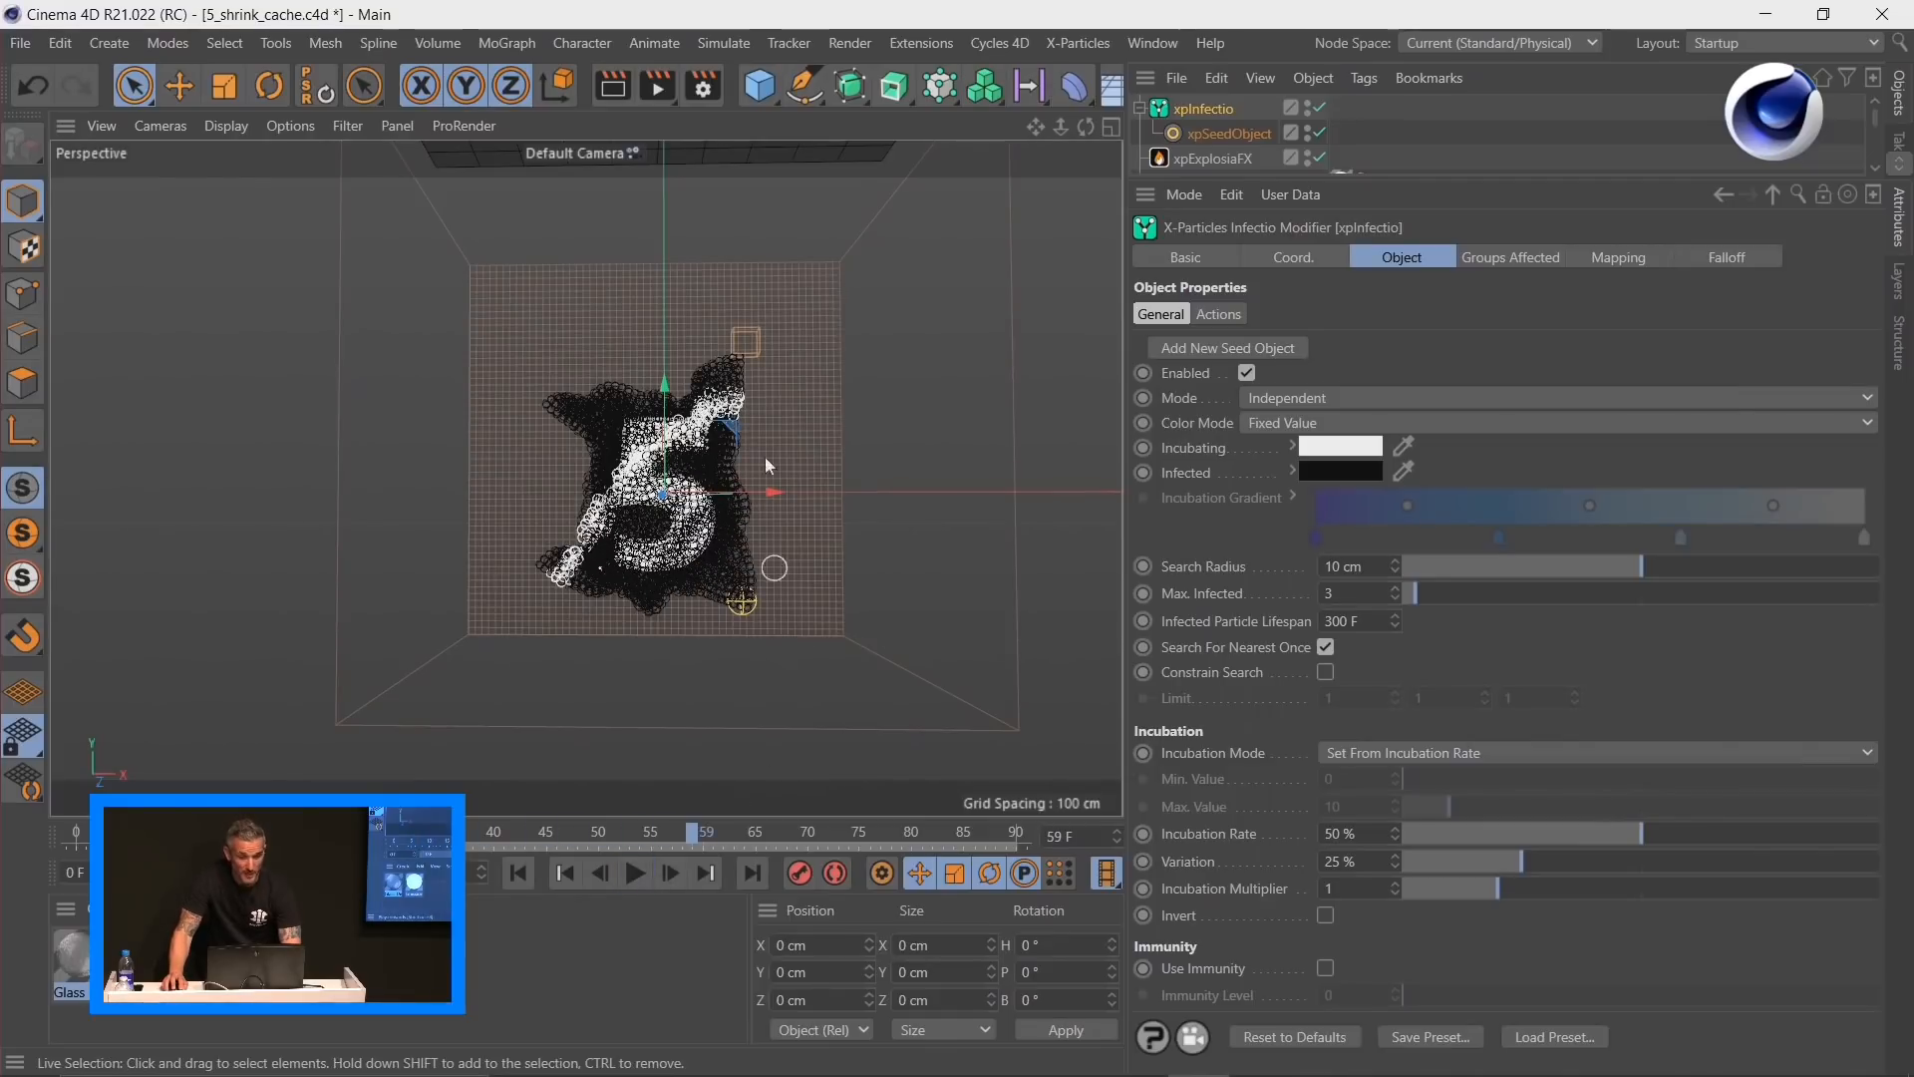
Step: Copy the seed object onto the cloth's two upper corners, the second at about X -84.8, Y 61.7, Z 6.6 cm, and replay the simulation
{"action": "left_click", "coordinate": [1225, 135]}
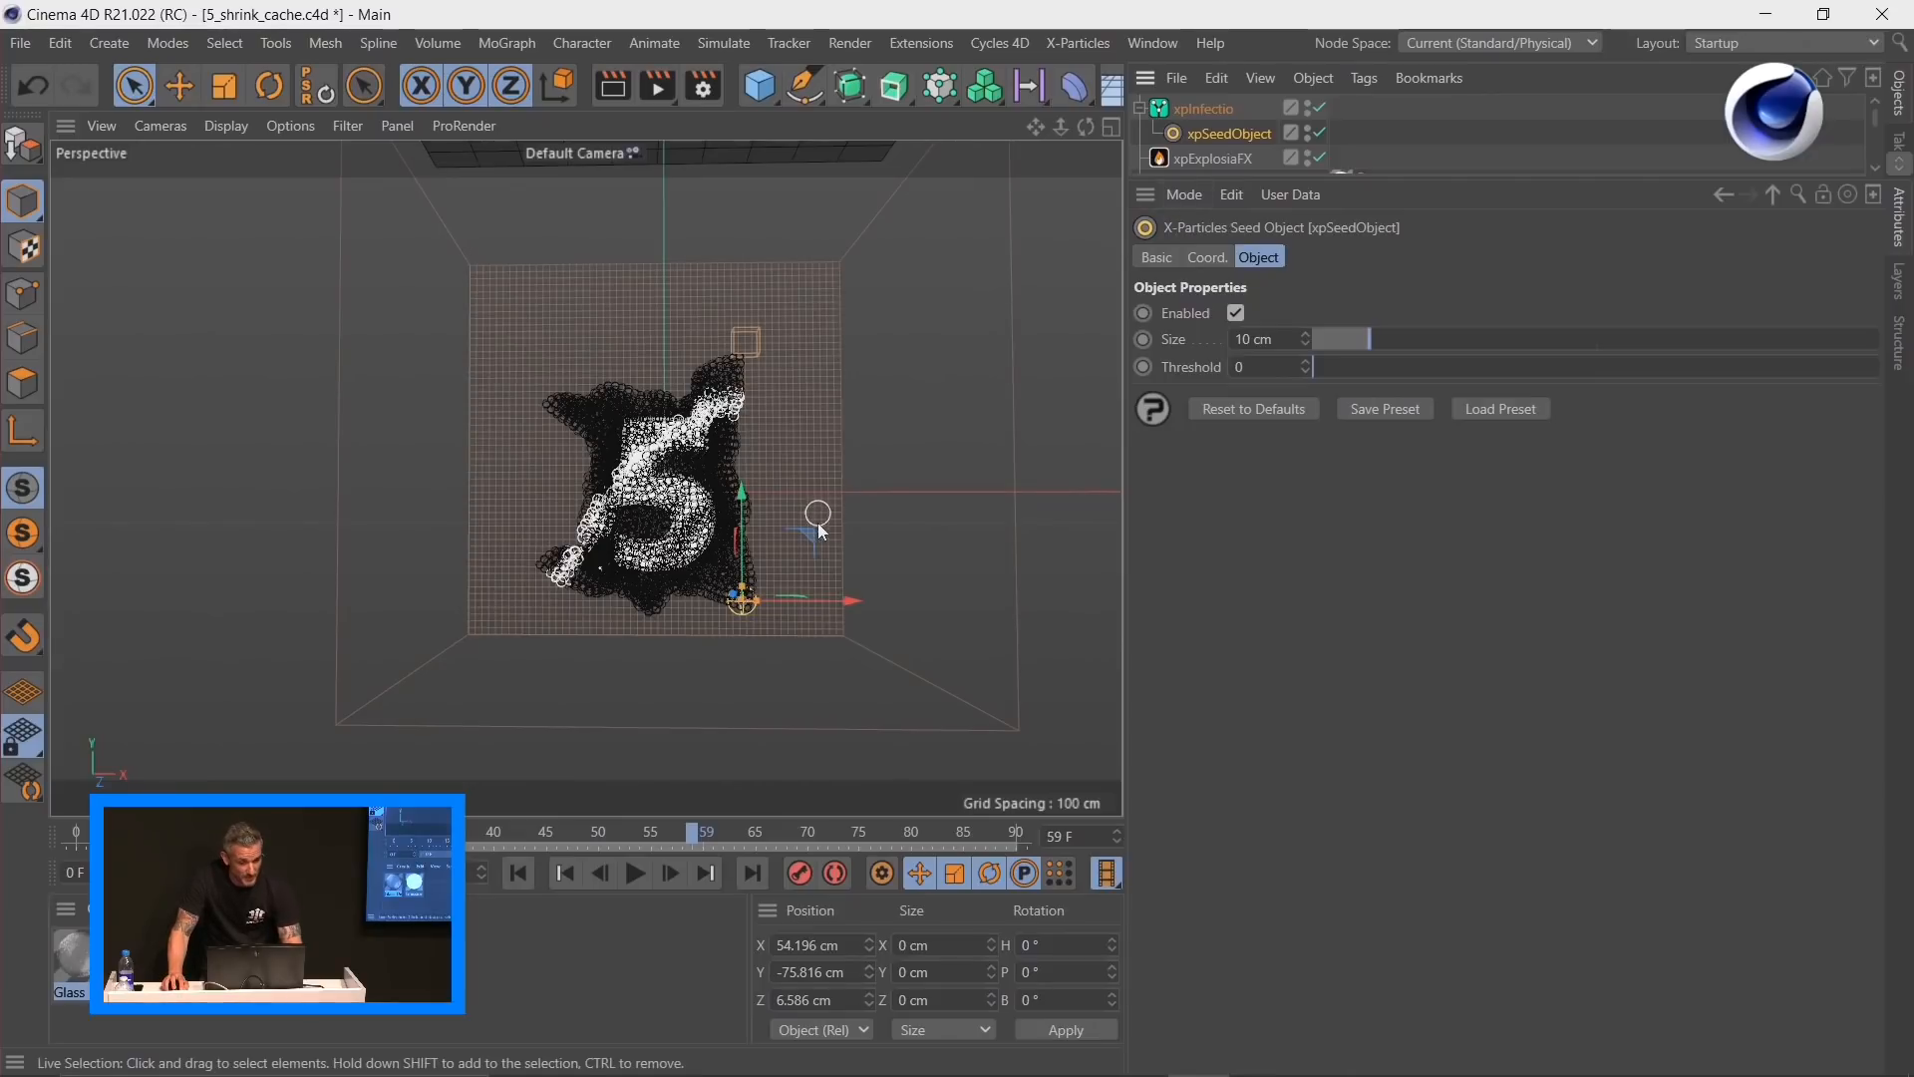
{"action": "left_click_drag", "start_coordinate": [805, 530], "coordinate": [613, 339], "text": "ctrl"}
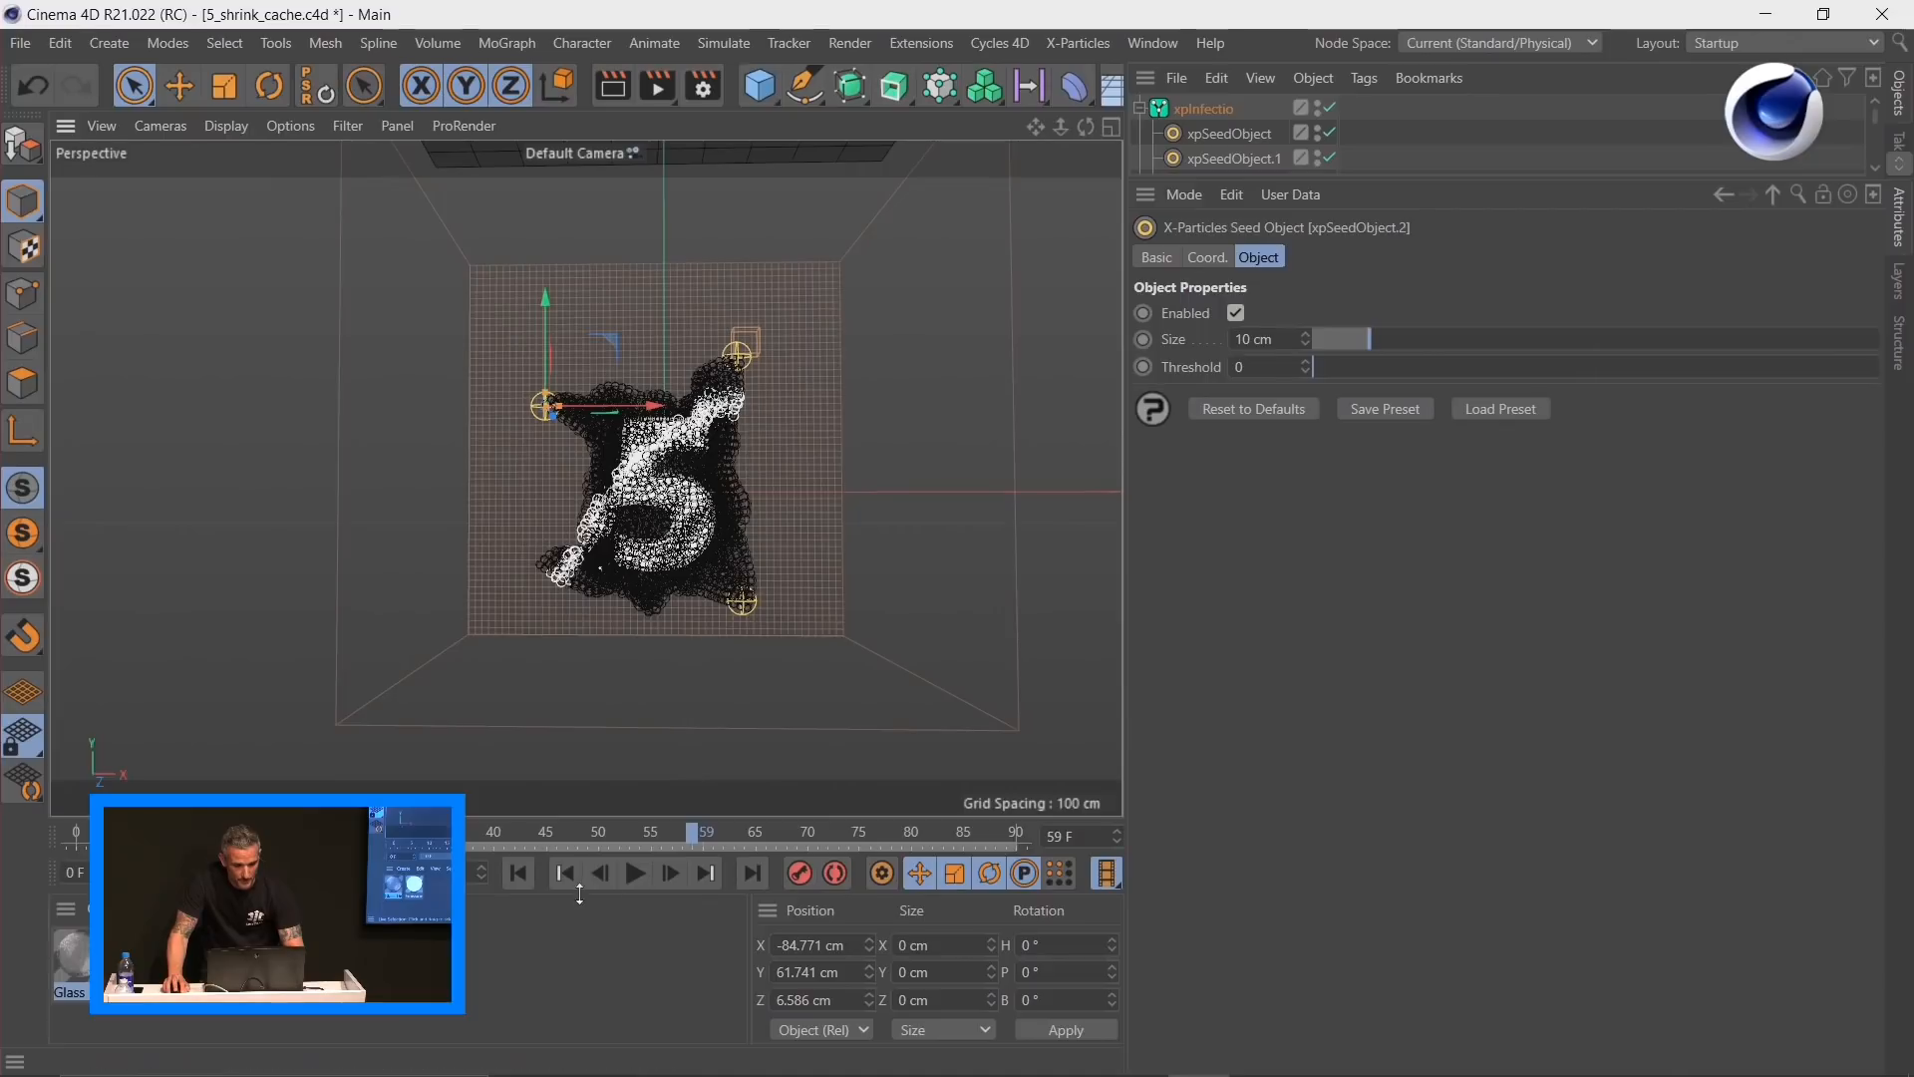
{"action": "left_click", "coordinate": [519, 873]}
{"action": "left_click", "coordinate": [634, 873]}
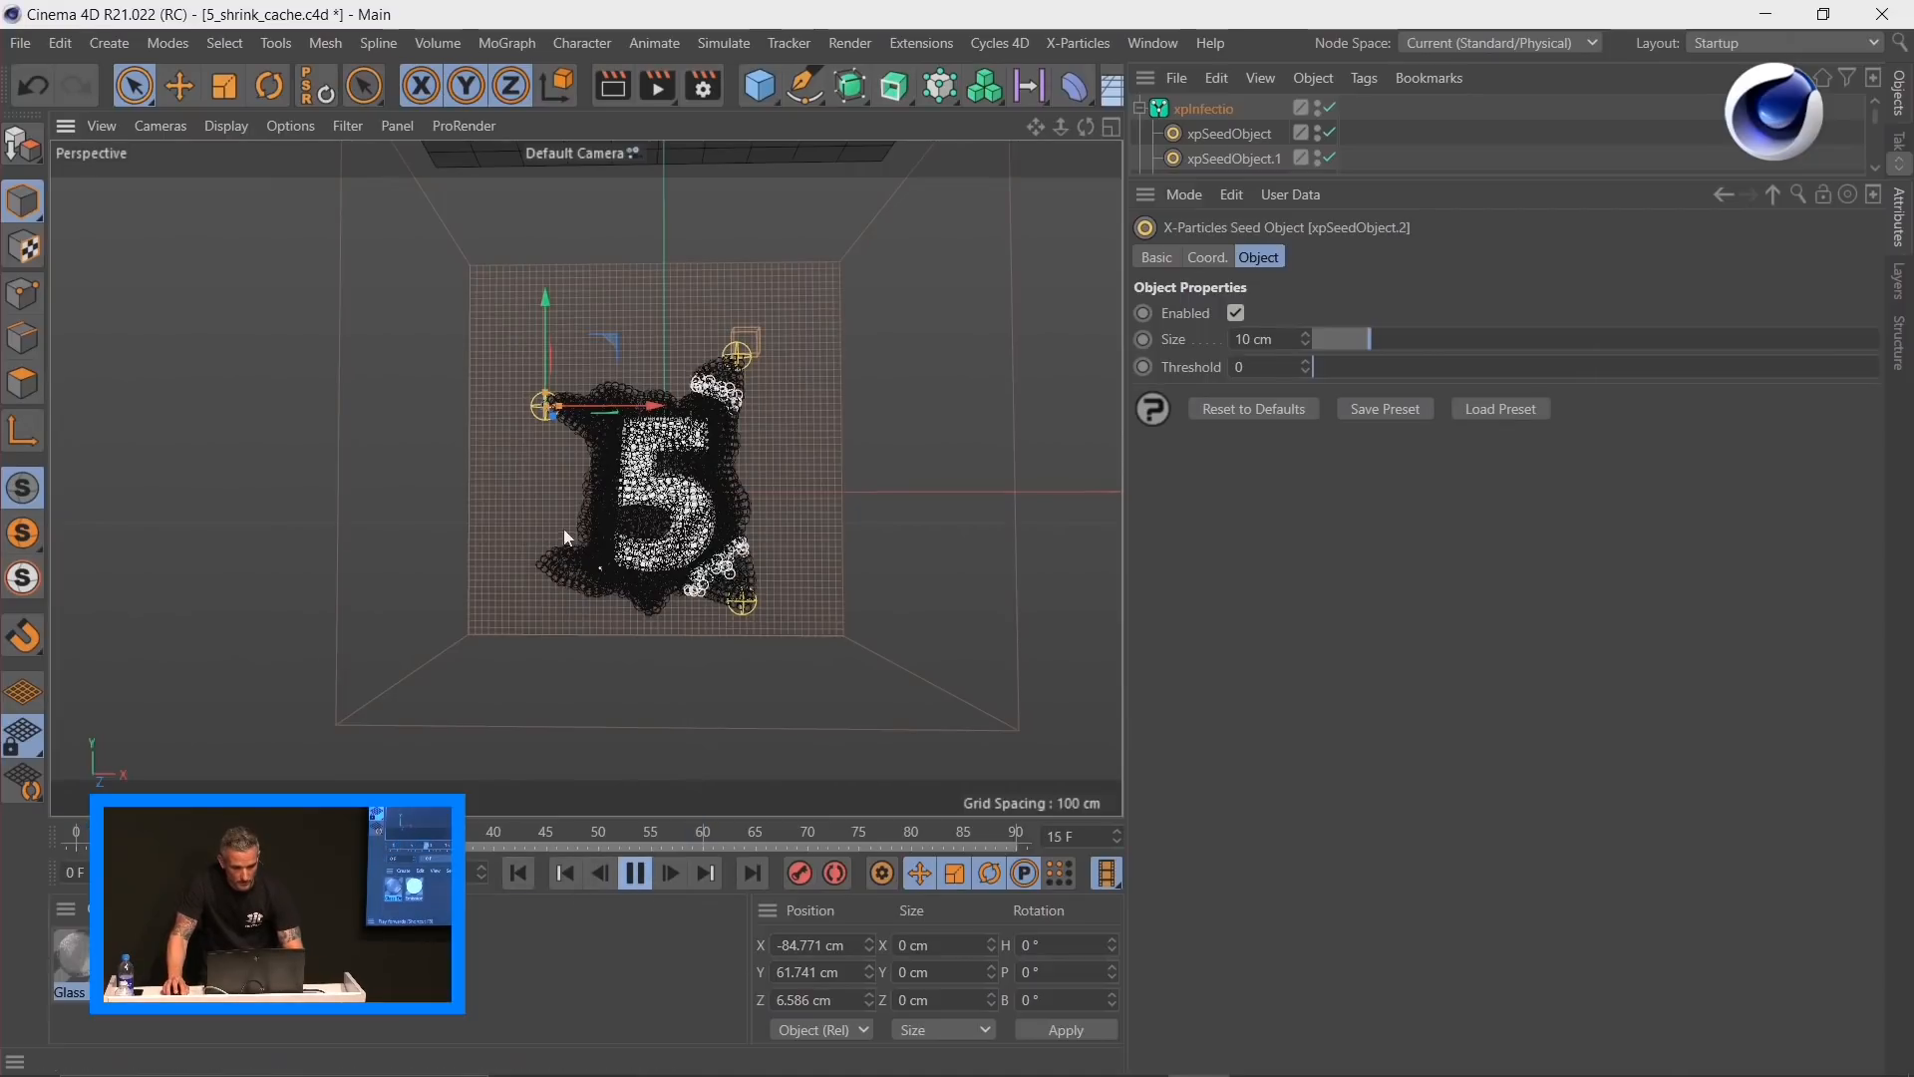
Step: Stop the playback and delete xpSeedObject.1 and xpSeedObject.2 from the xpInfectio modifier
{"action": "left_click_drag", "start_coordinate": [649, 406], "coordinate": [661, 406]}
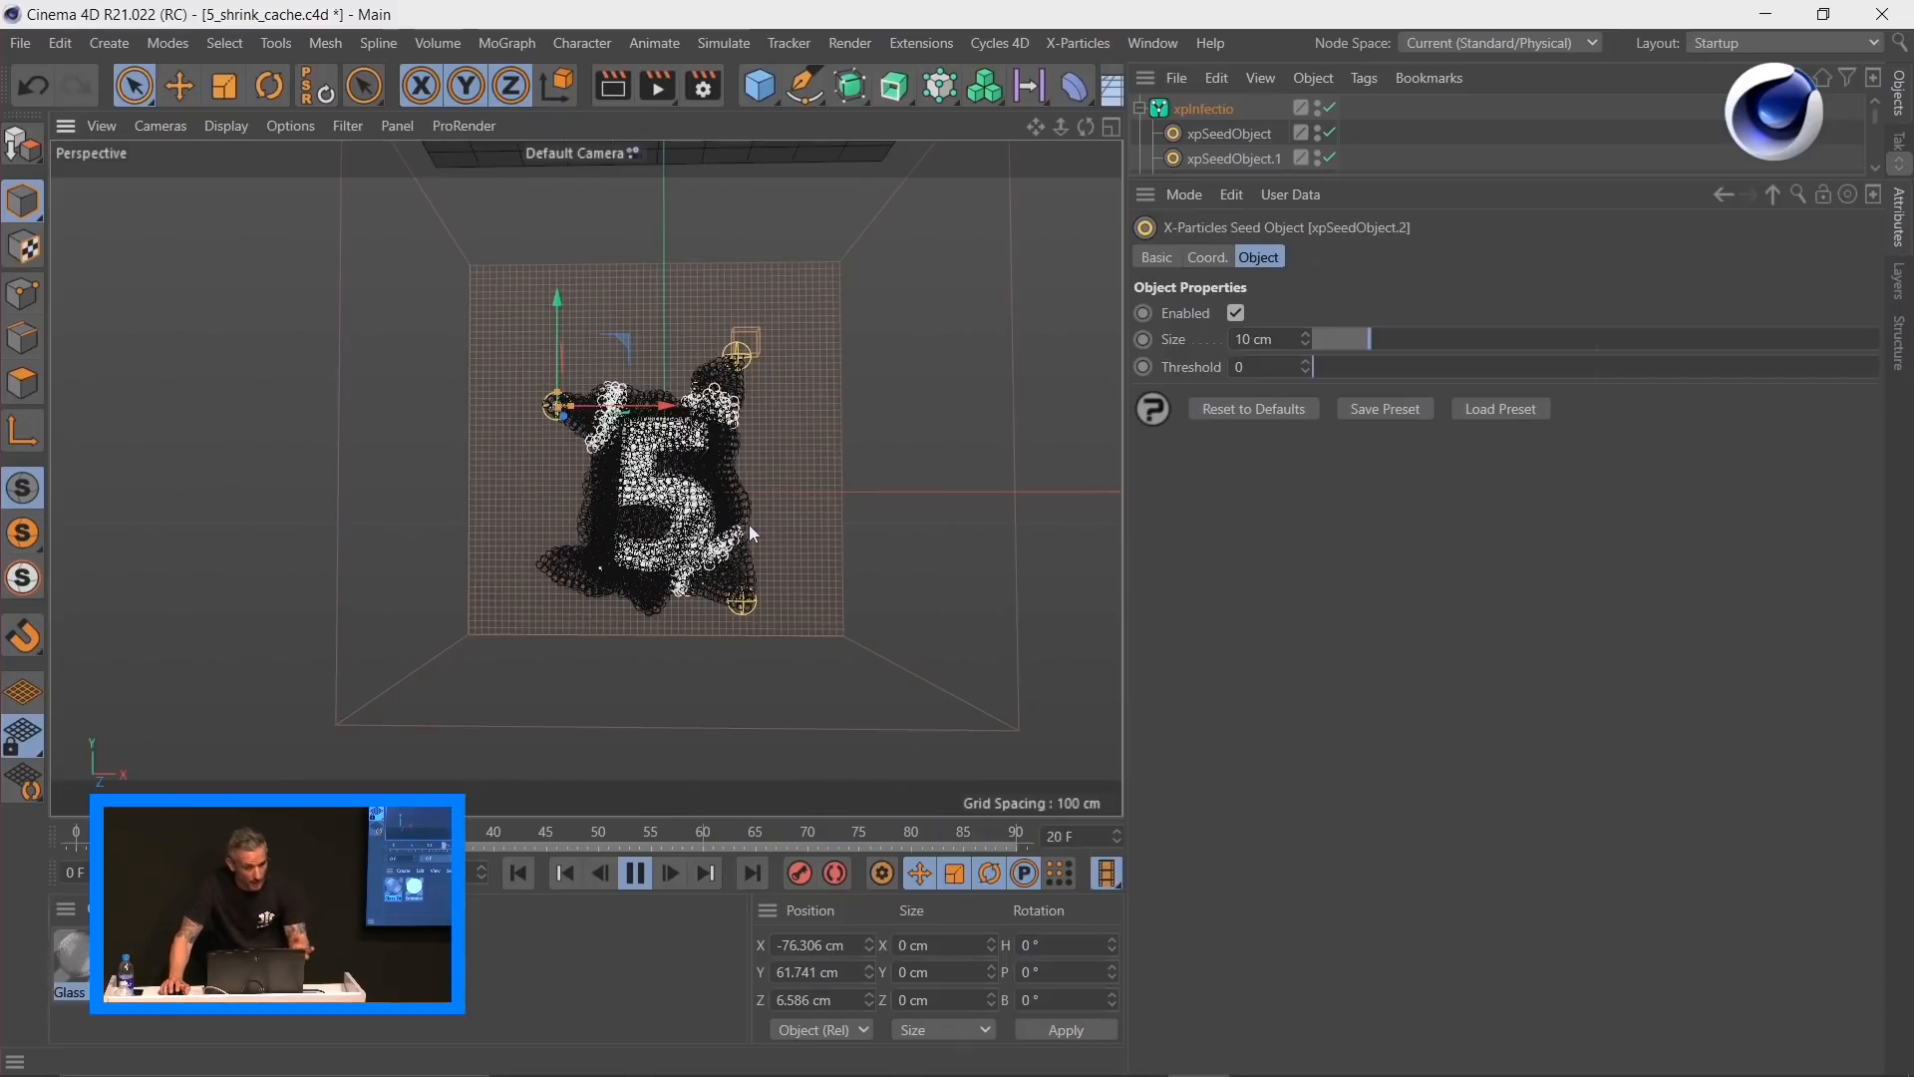
{"action": "left_click", "coordinate": [636, 873]}
{"action": "left_click_drag", "start_coordinate": [1596, 177], "coordinate": [1555, 380]}
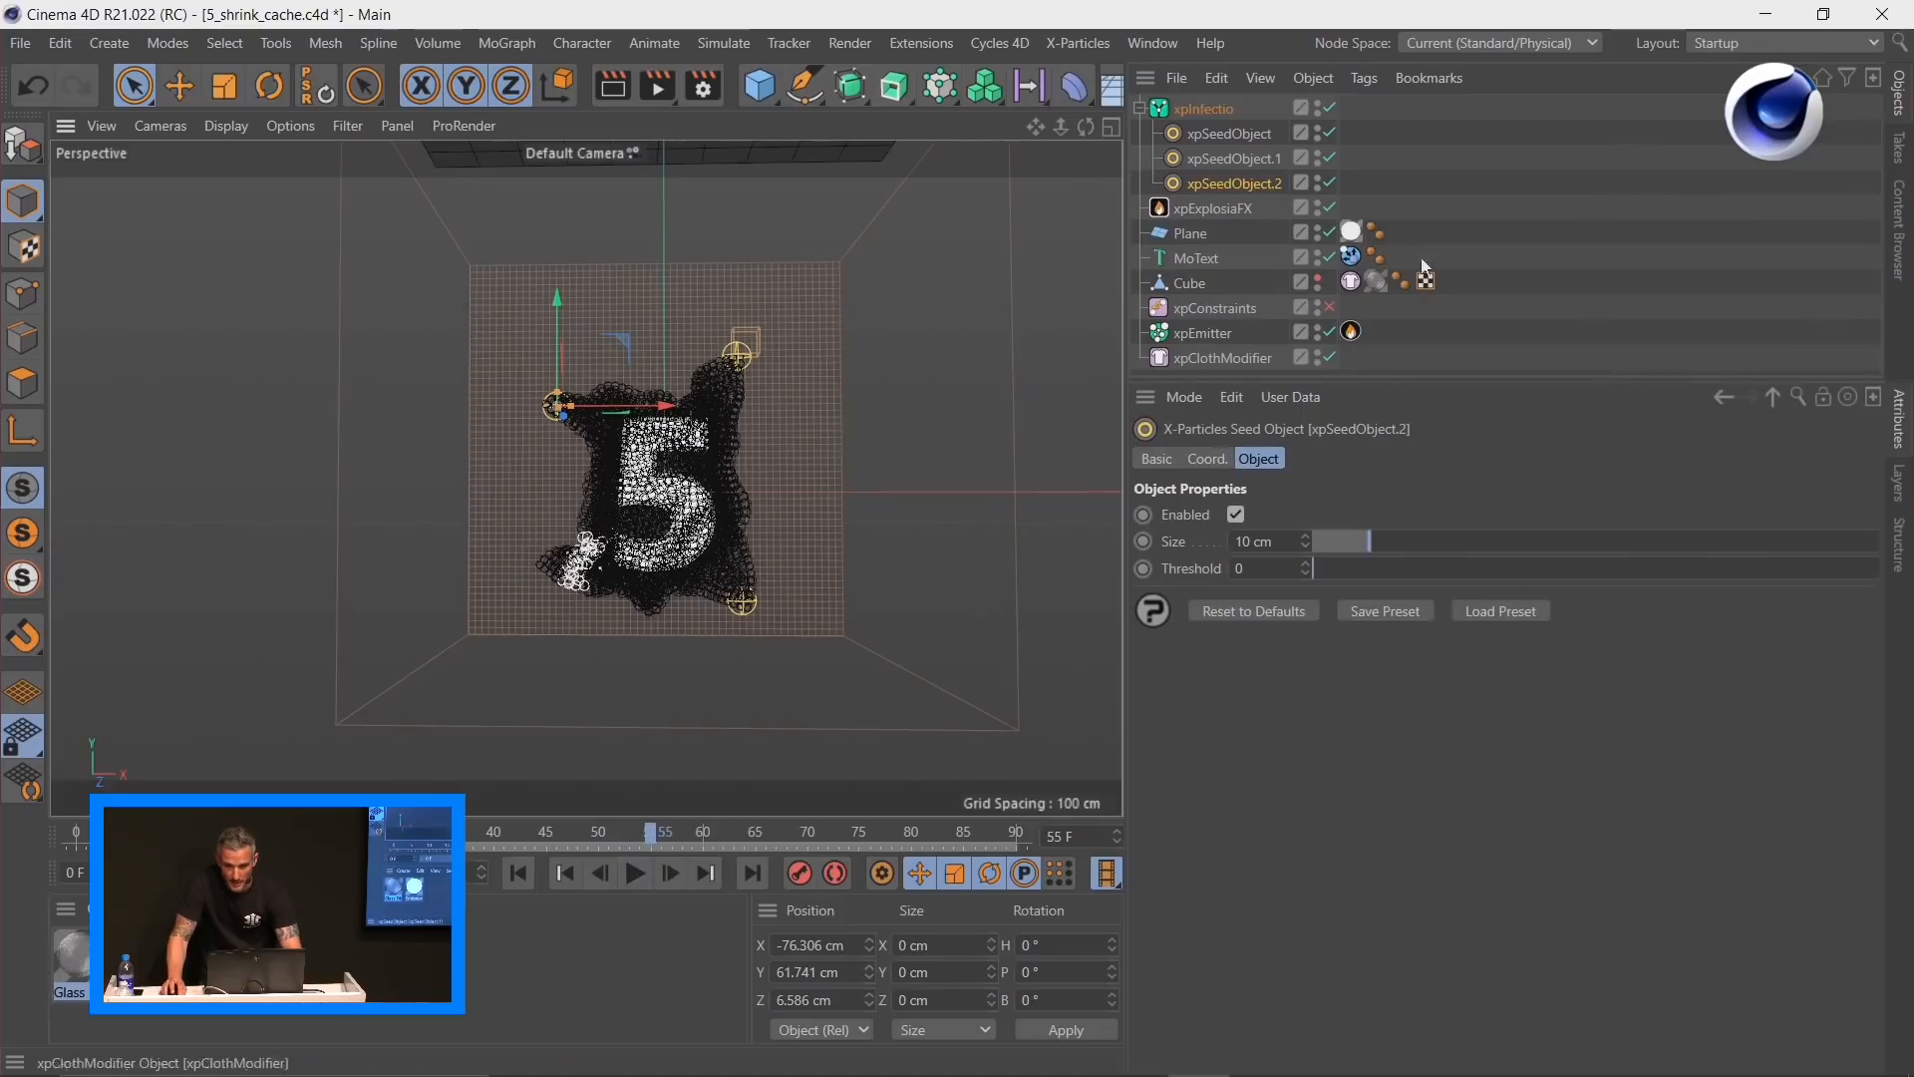
{"action": "left_click", "coordinate": [1246, 176], "text": "ctrl"}
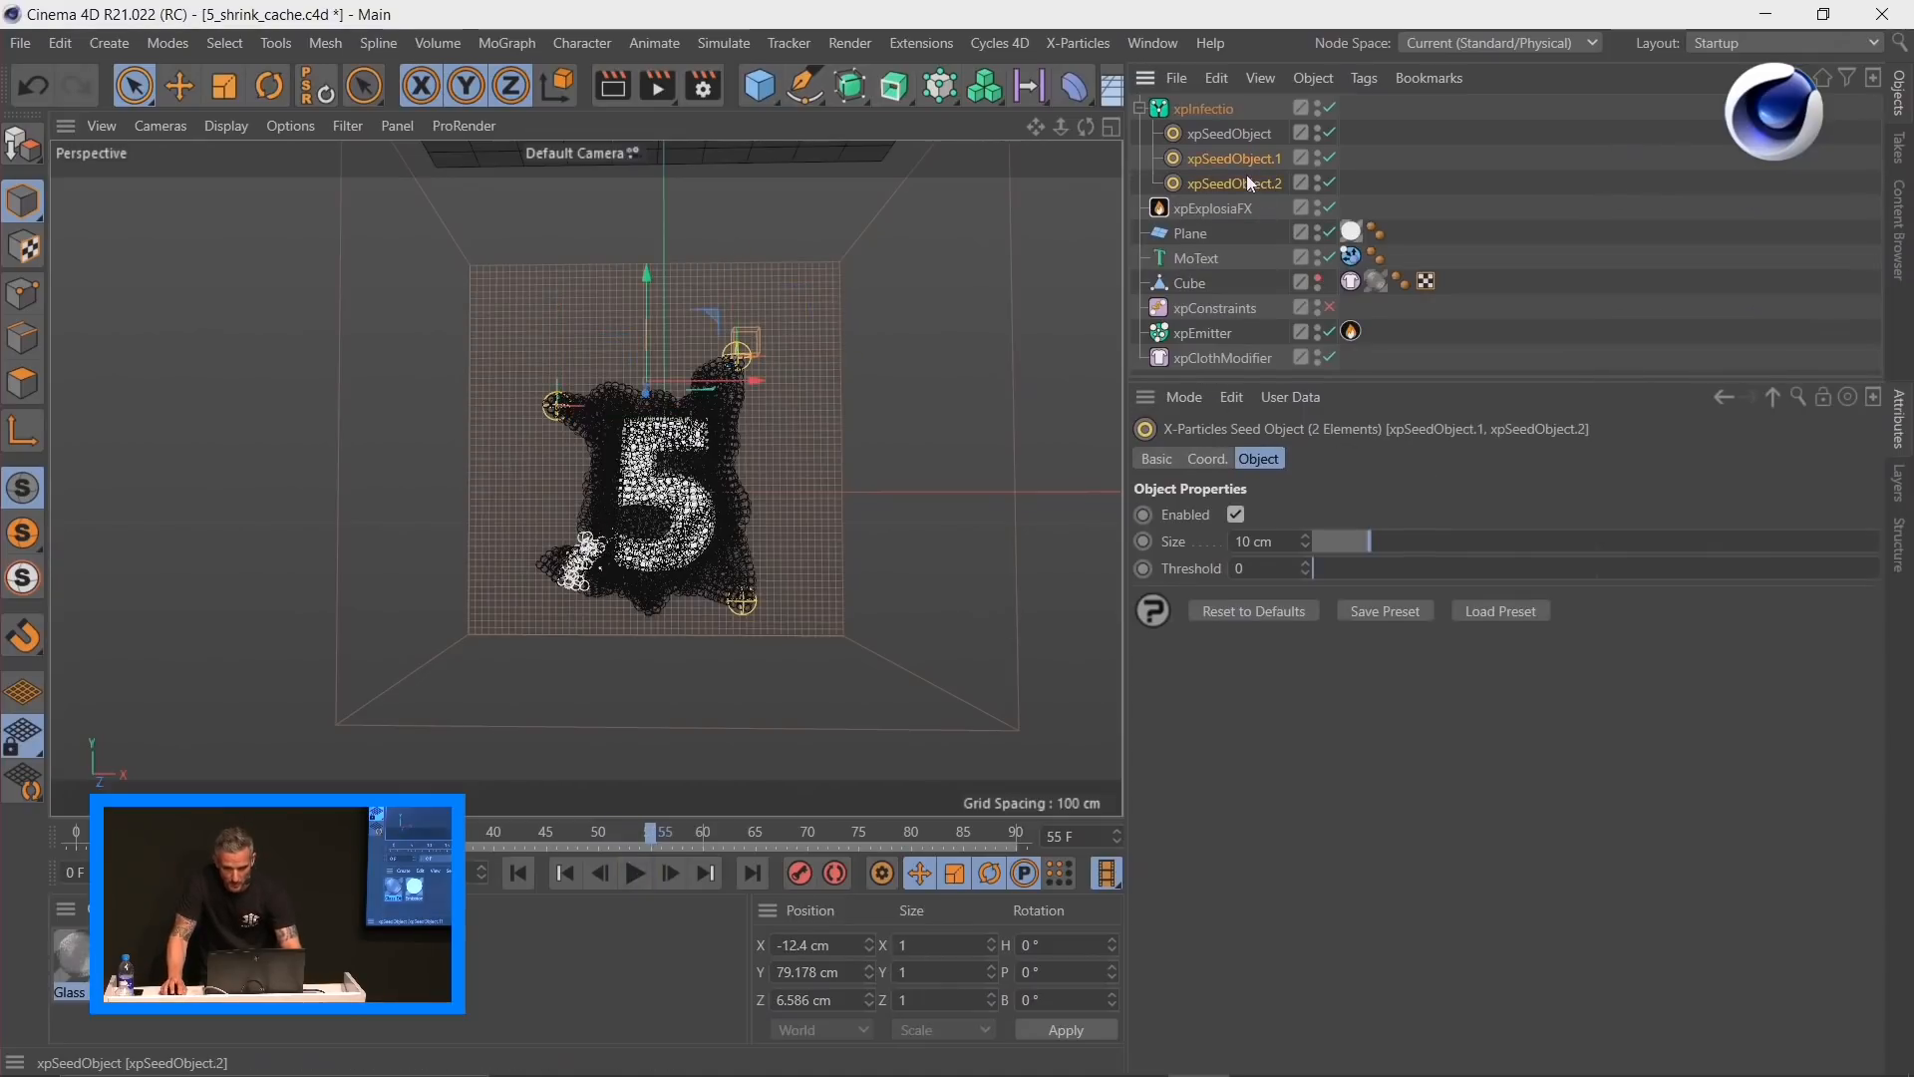
{"action": "key", "text": "Delete"}
Step: Move the remaining seed object away from the particles to about X 108 cm, Y -33 cm, and play the simulation from the start
{"action": "left_click", "coordinate": [1227, 137]}
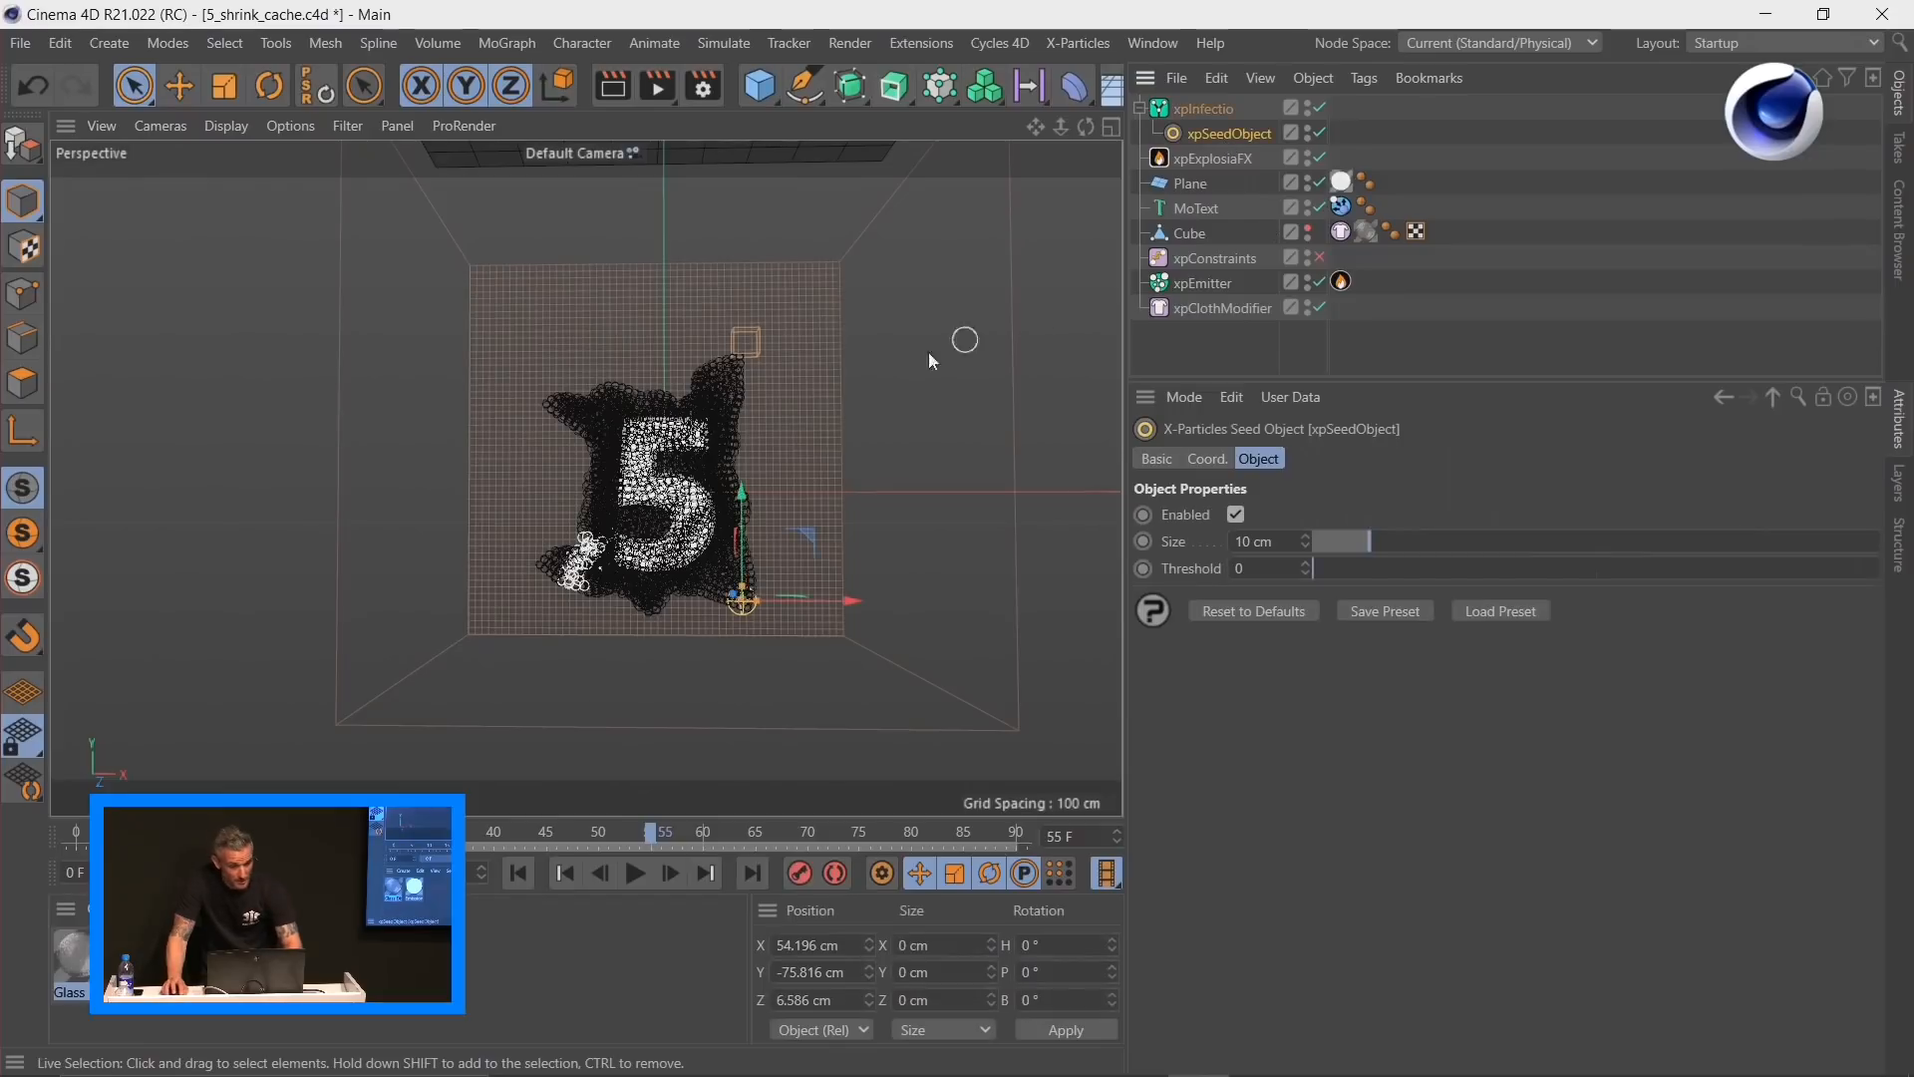
{"action": "left_click", "coordinate": [816, 540]}
{"action": "left_click", "coordinate": [748, 610], "text": "shift"}
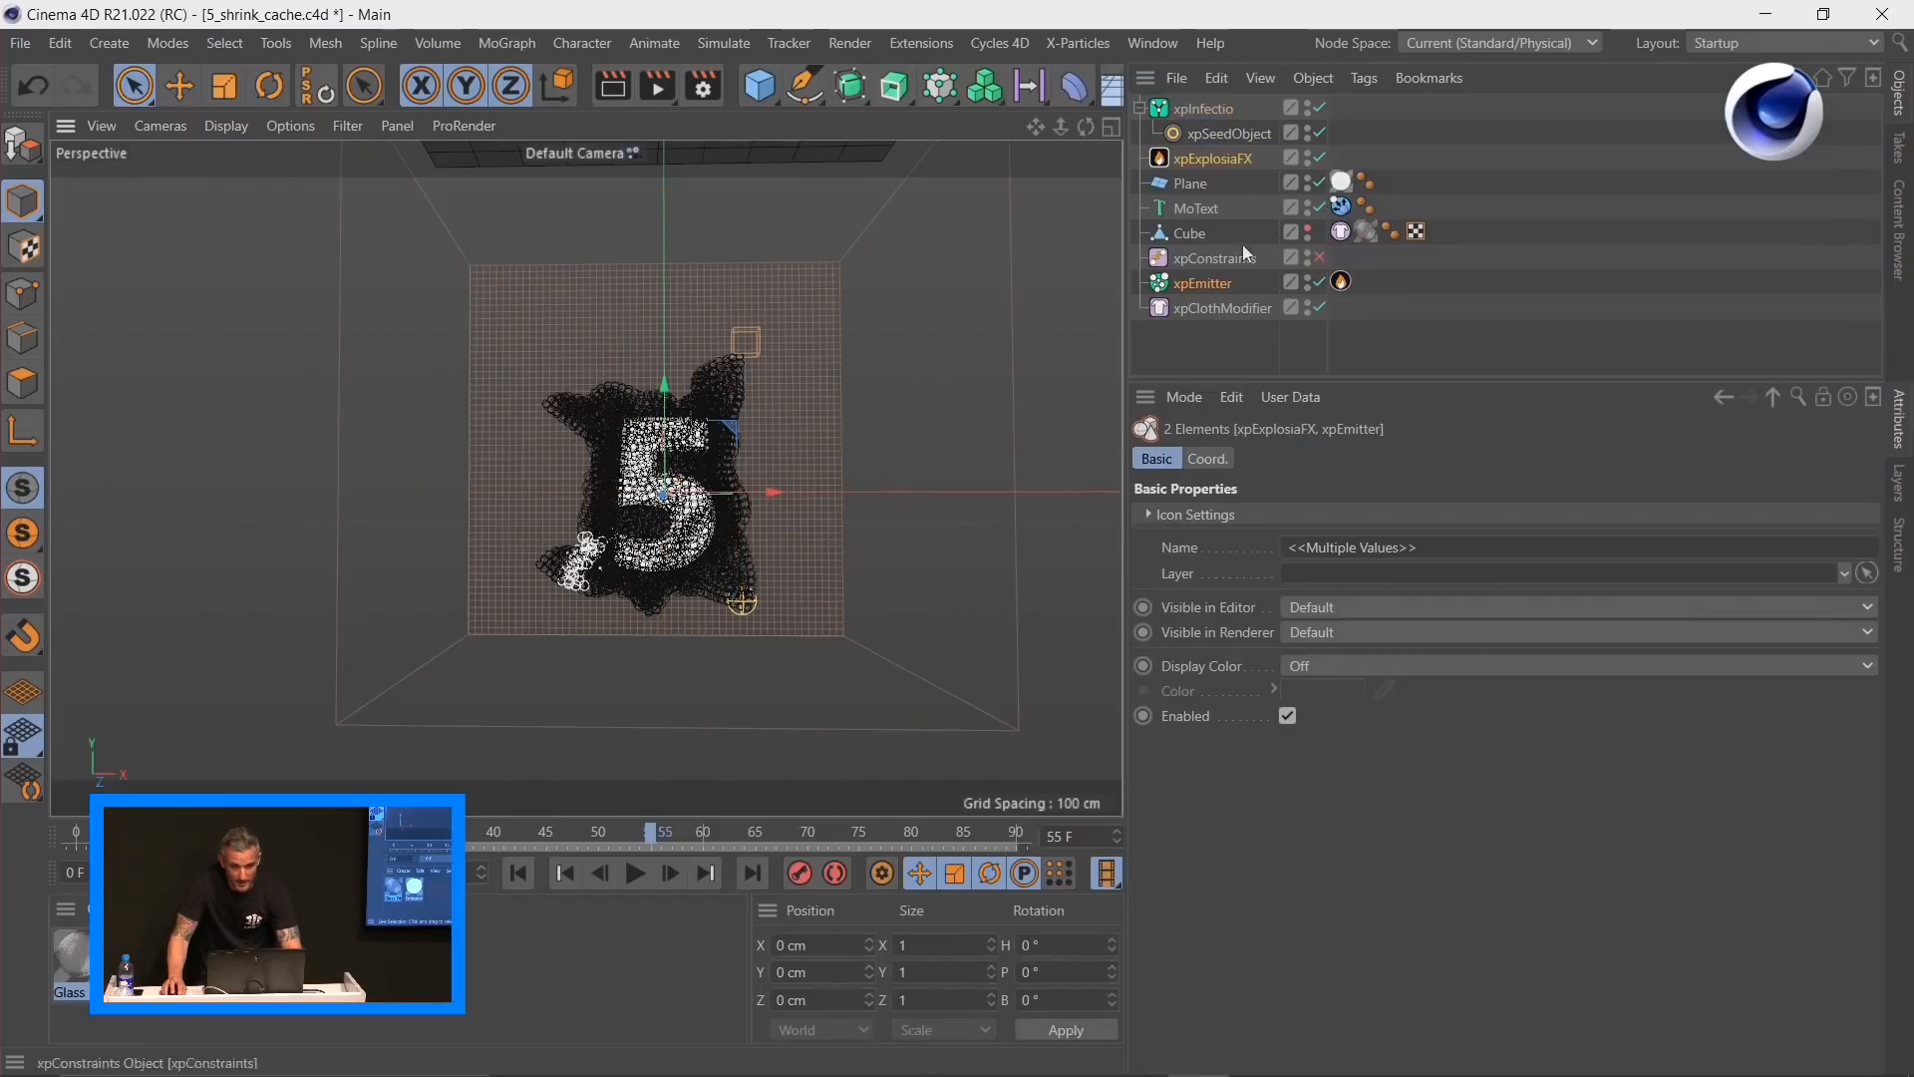
{"action": "left_click", "coordinate": [1237, 136]}
{"action": "left_click_drag", "start_coordinate": [801, 542], "coordinate": [878, 481]}
{"action": "left_click", "coordinate": [519, 874]}
{"action": "left_click", "coordinate": [635, 874]}
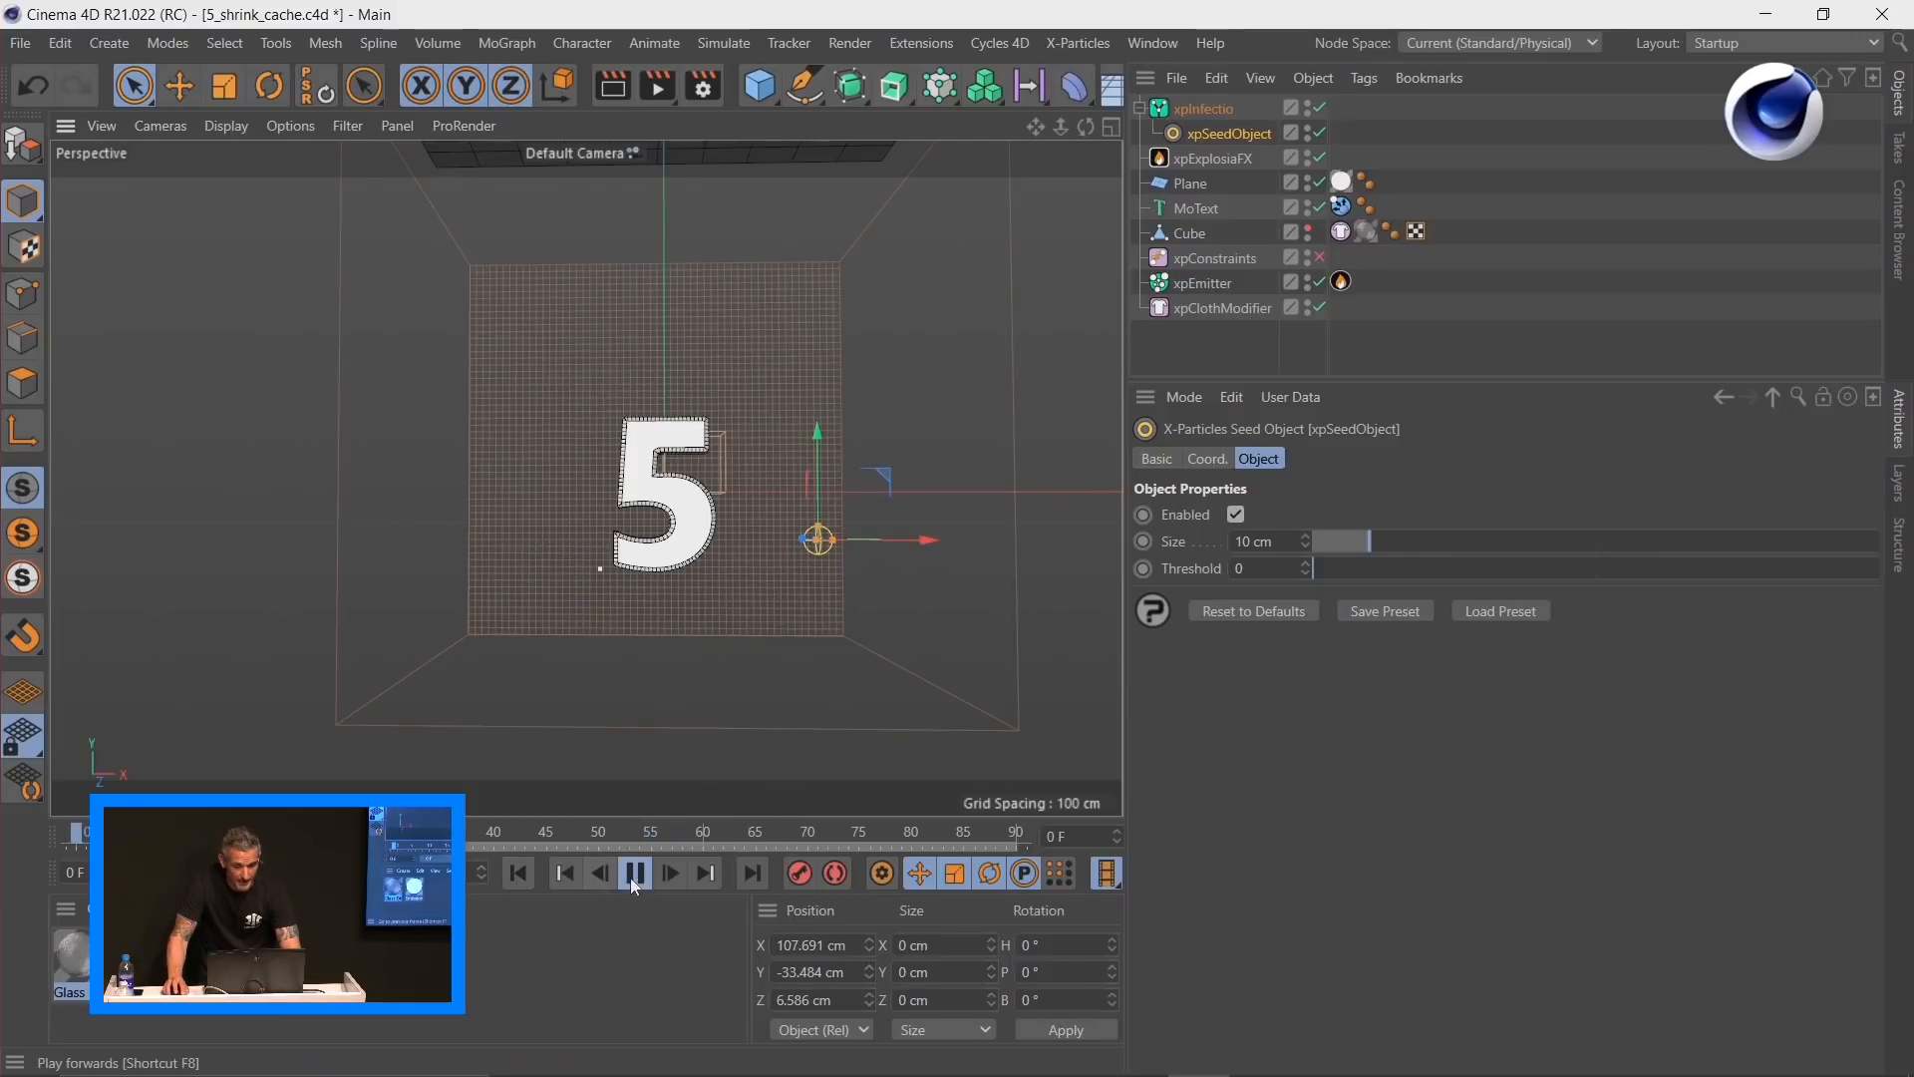
Step: Move the seed object onto the lower corner of the particle mesh, at about X 58 cm, Y -78 cm, and toggle the playback
{"action": "left_click", "coordinate": [1213, 157]}
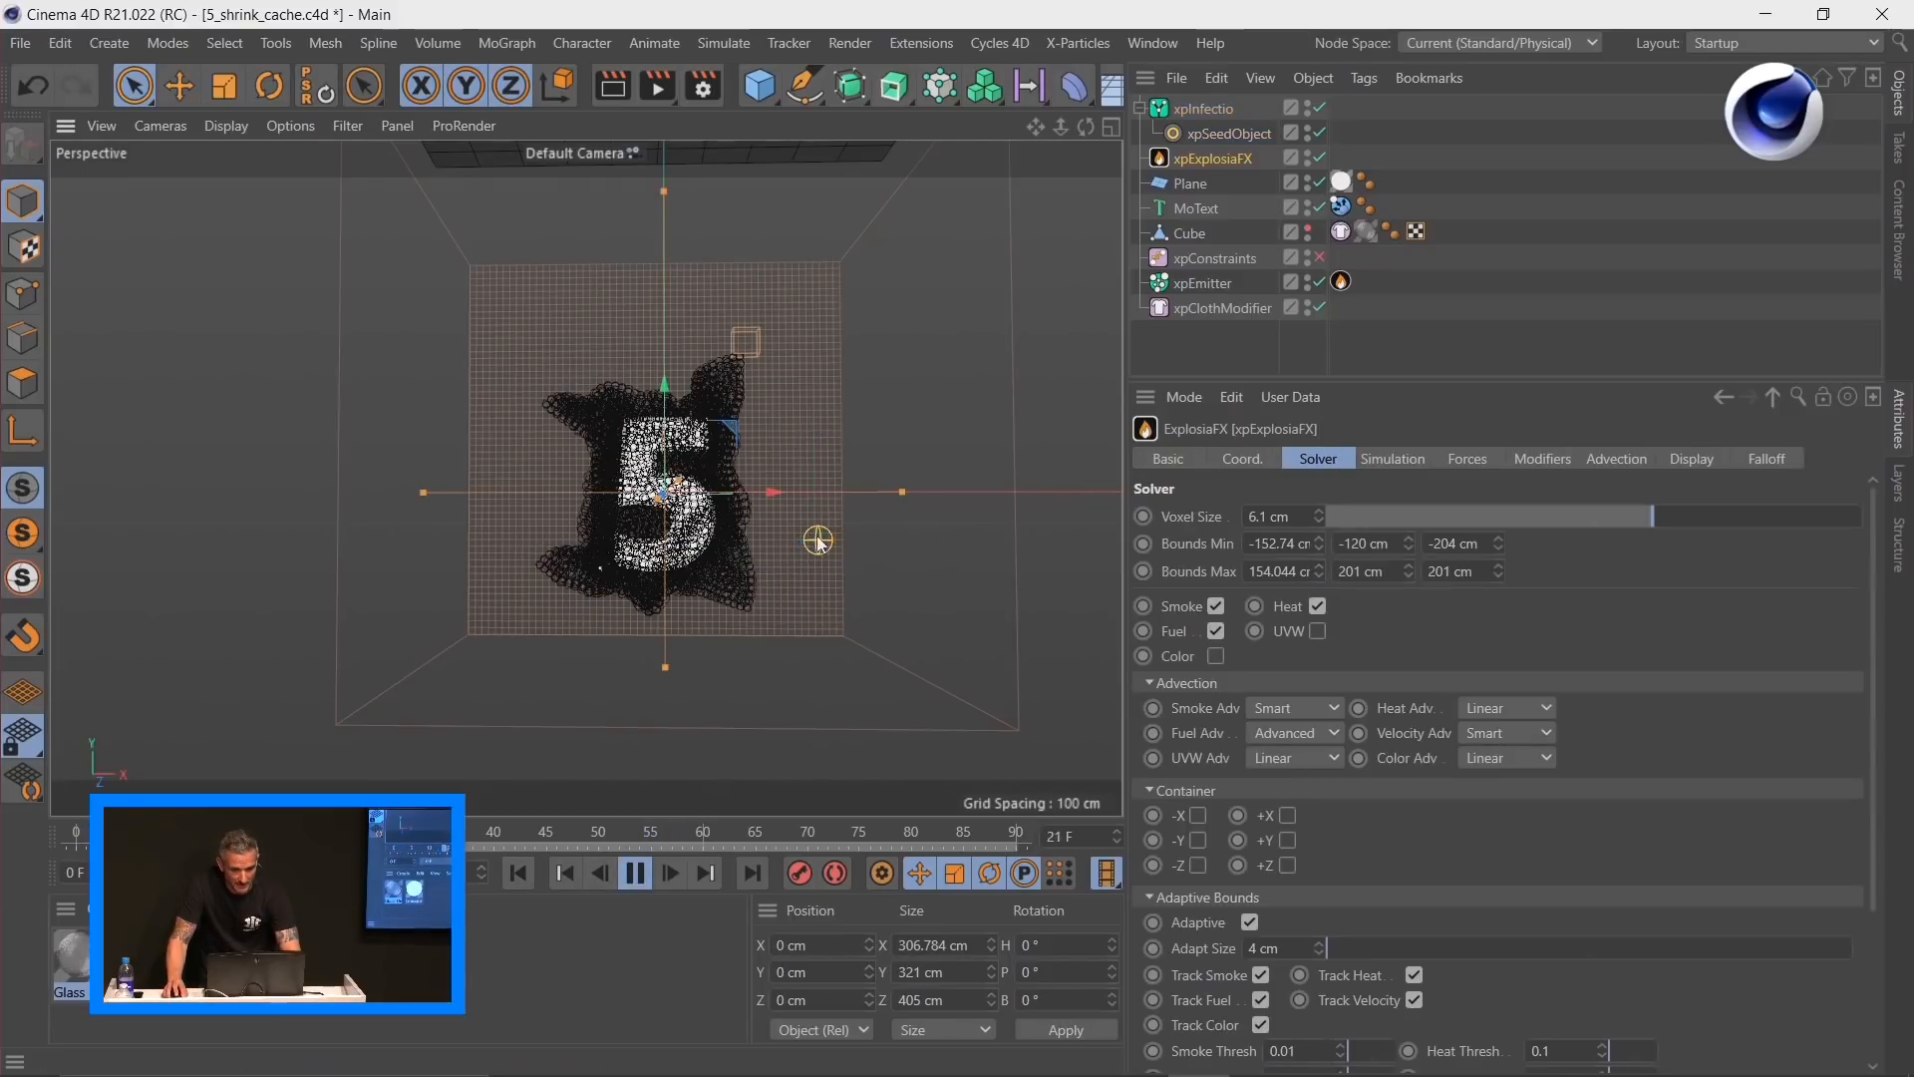
{"action": "left_click", "coordinate": [1223, 136]}
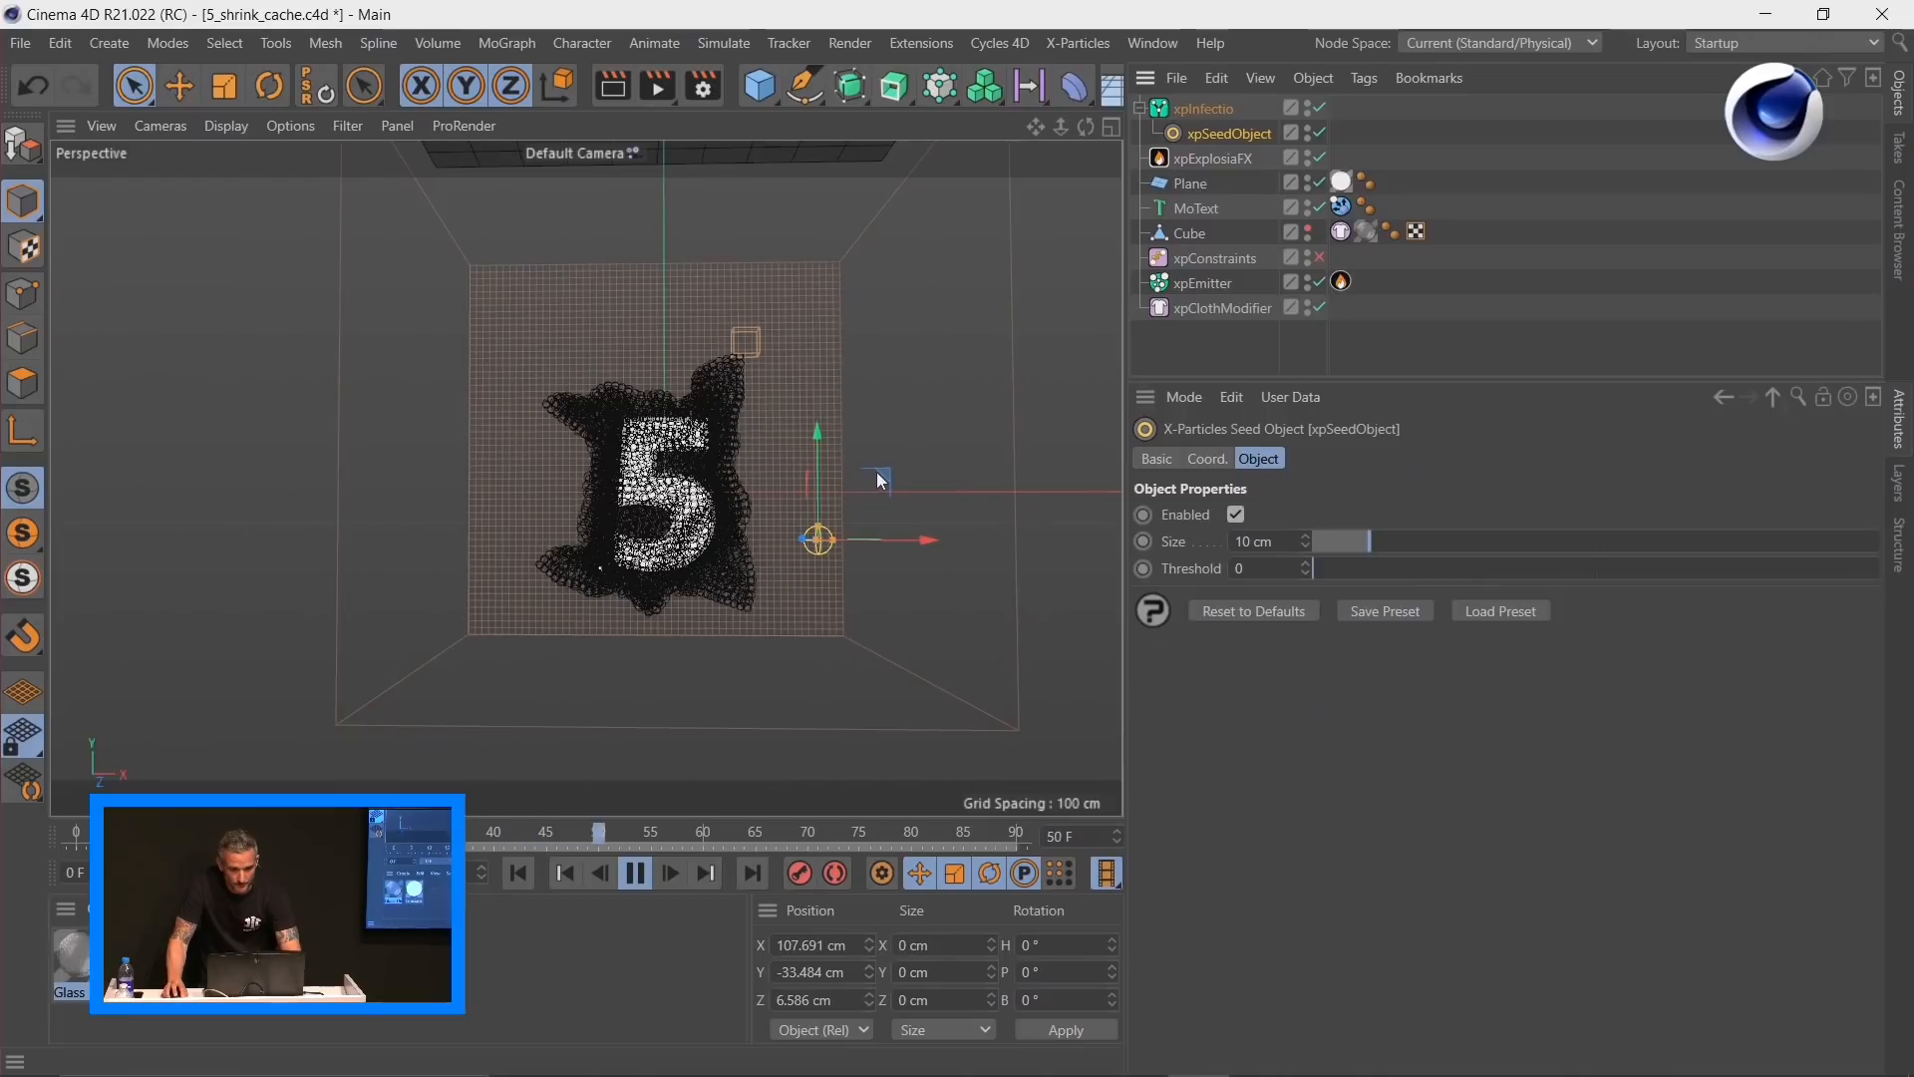
{"action": "mouse_move", "coordinate": [863, 456]}
{"action": "left_mouse_down"}
{"action": "mouse_move", "coordinate": [787, 383]}
{"action": "mouse_move", "coordinate": [714, 478]}
{"action": "mouse_move", "coordinate": [793, 477]}
{"action": "mouse_move", "coordinate": [768, 285]}
{"action": "mouse_move", "coordinate": [916, 393]}
{"action": "mouse_move", "coordinate": [815, 542]}
{"action": "left_mouse_up"}
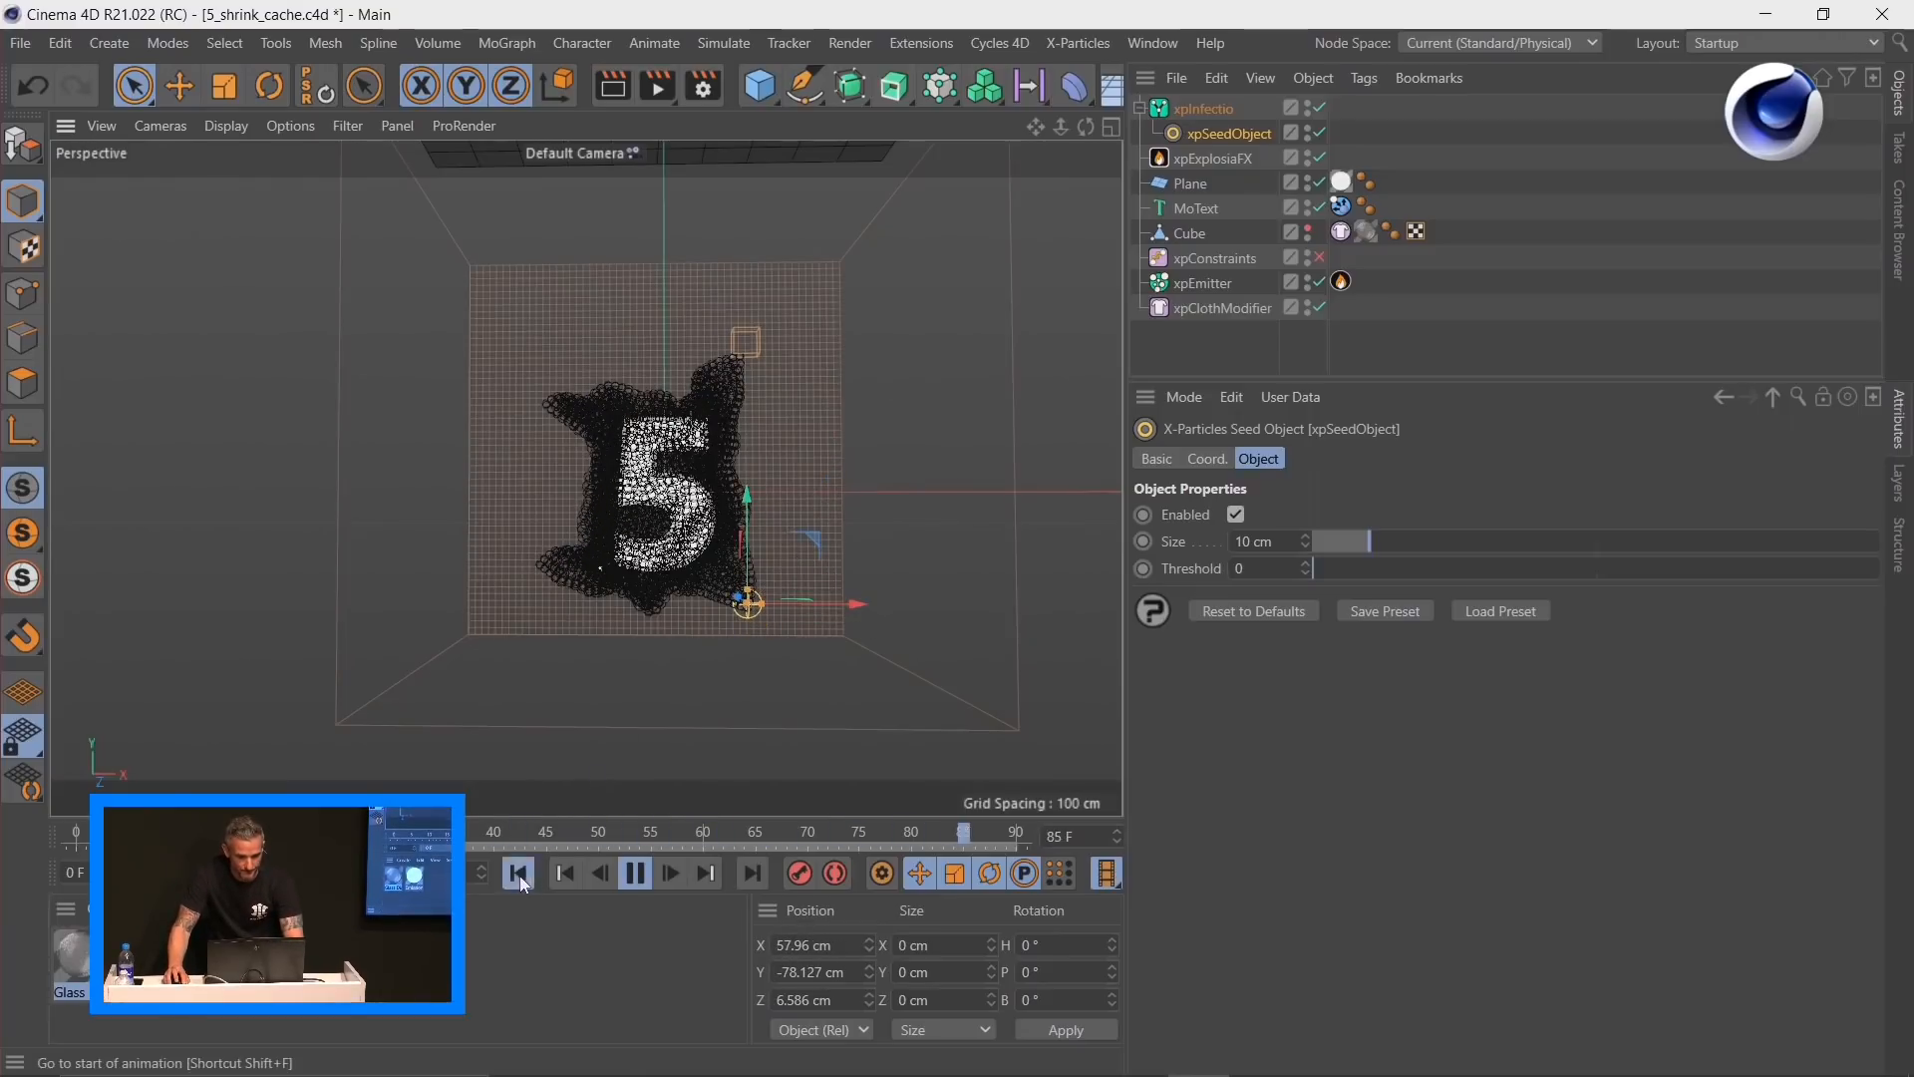
{"action": "left_click", "coordinate": [636, 874]}
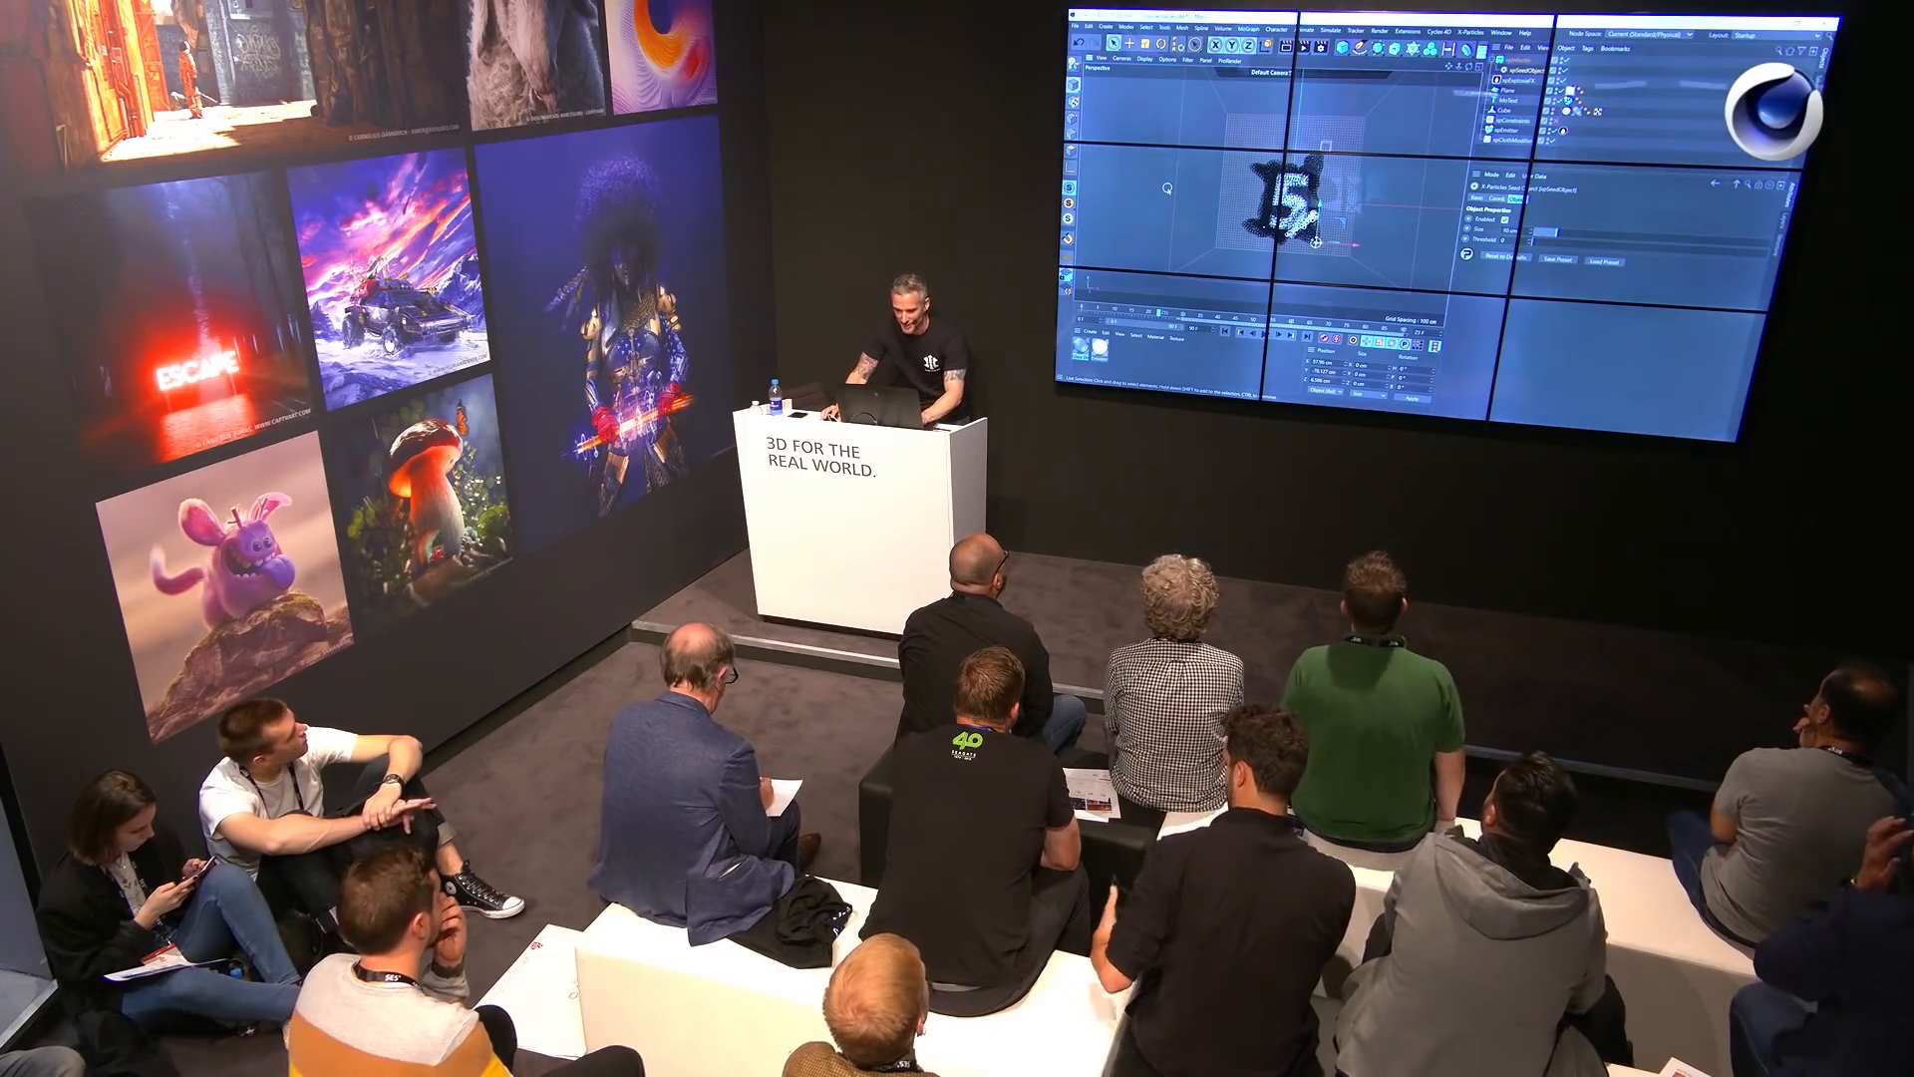
Step: Show the emitter's physical extended data and add an xpPhysical control modifier to the scene
{"action": "left_click", "coordinate": [1507, 130]}
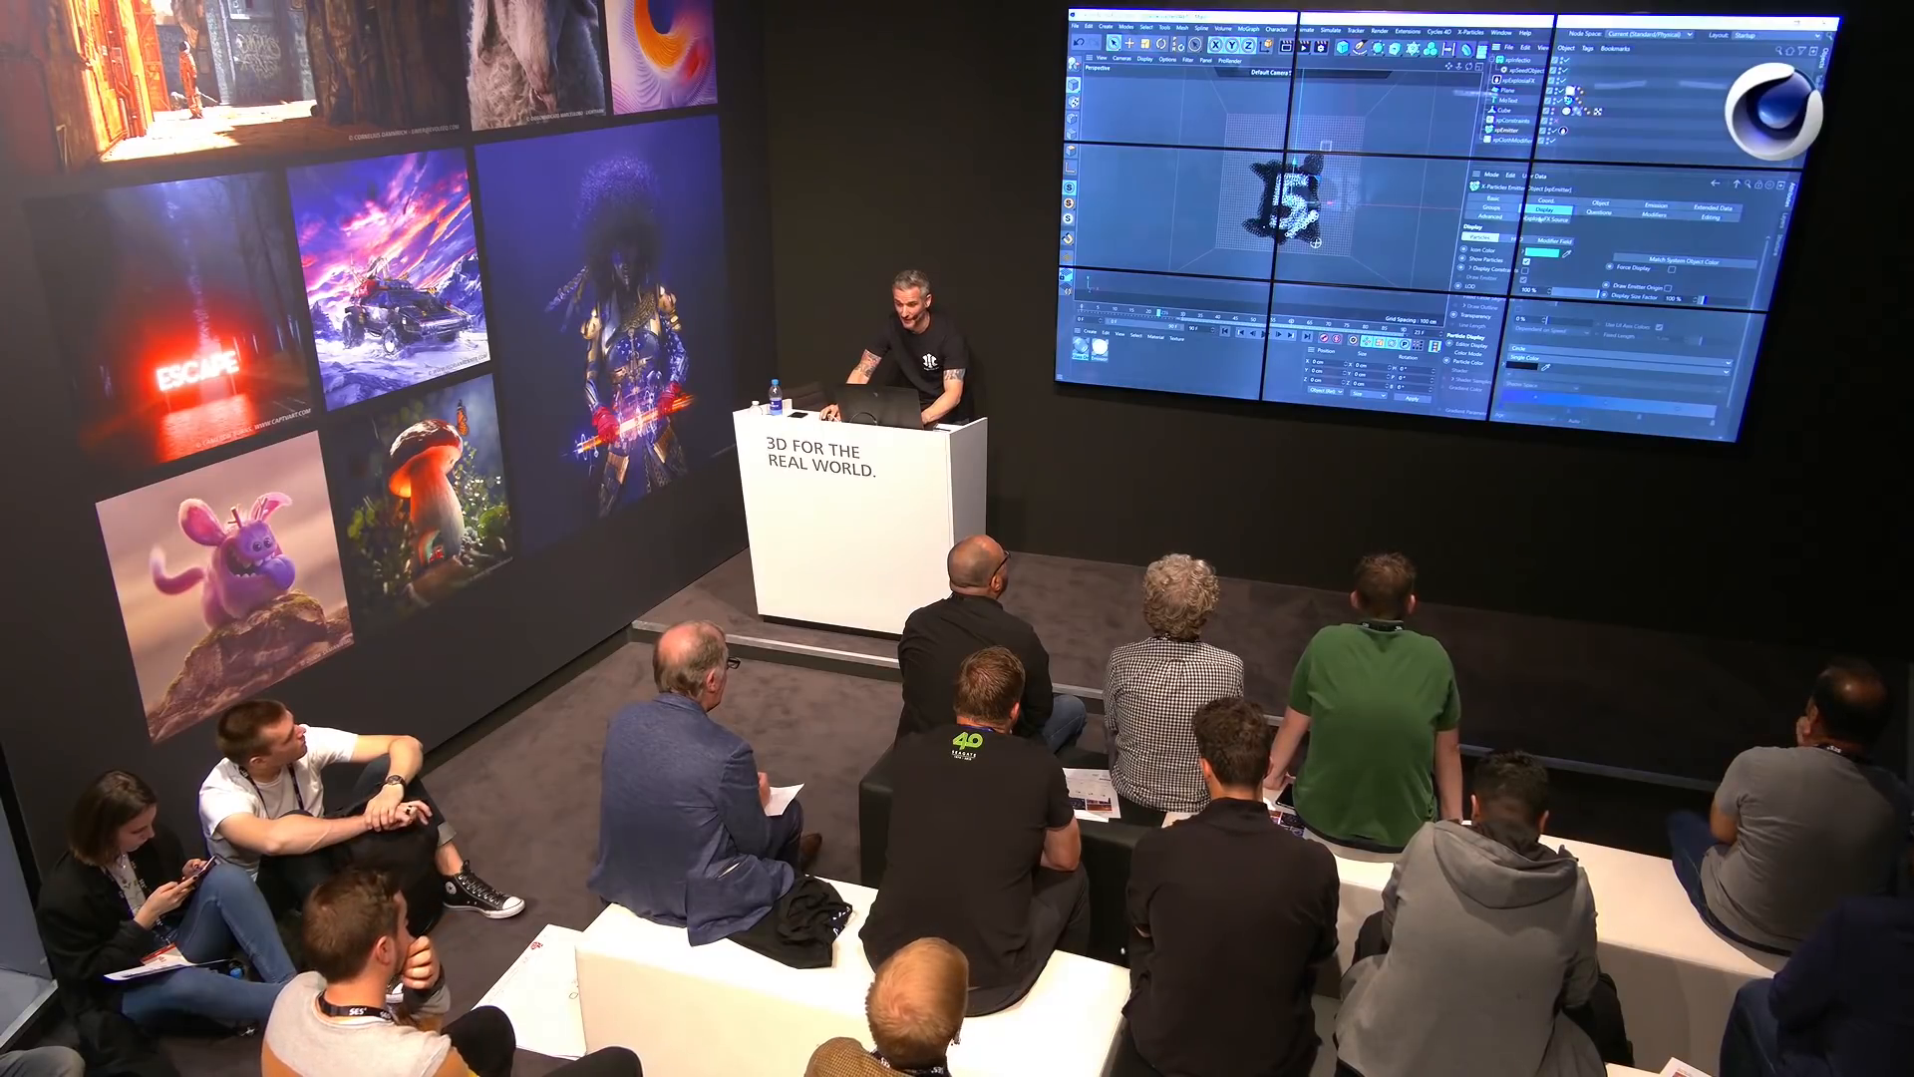
{"action": "left_click", "coordinate": [1712, 207]}
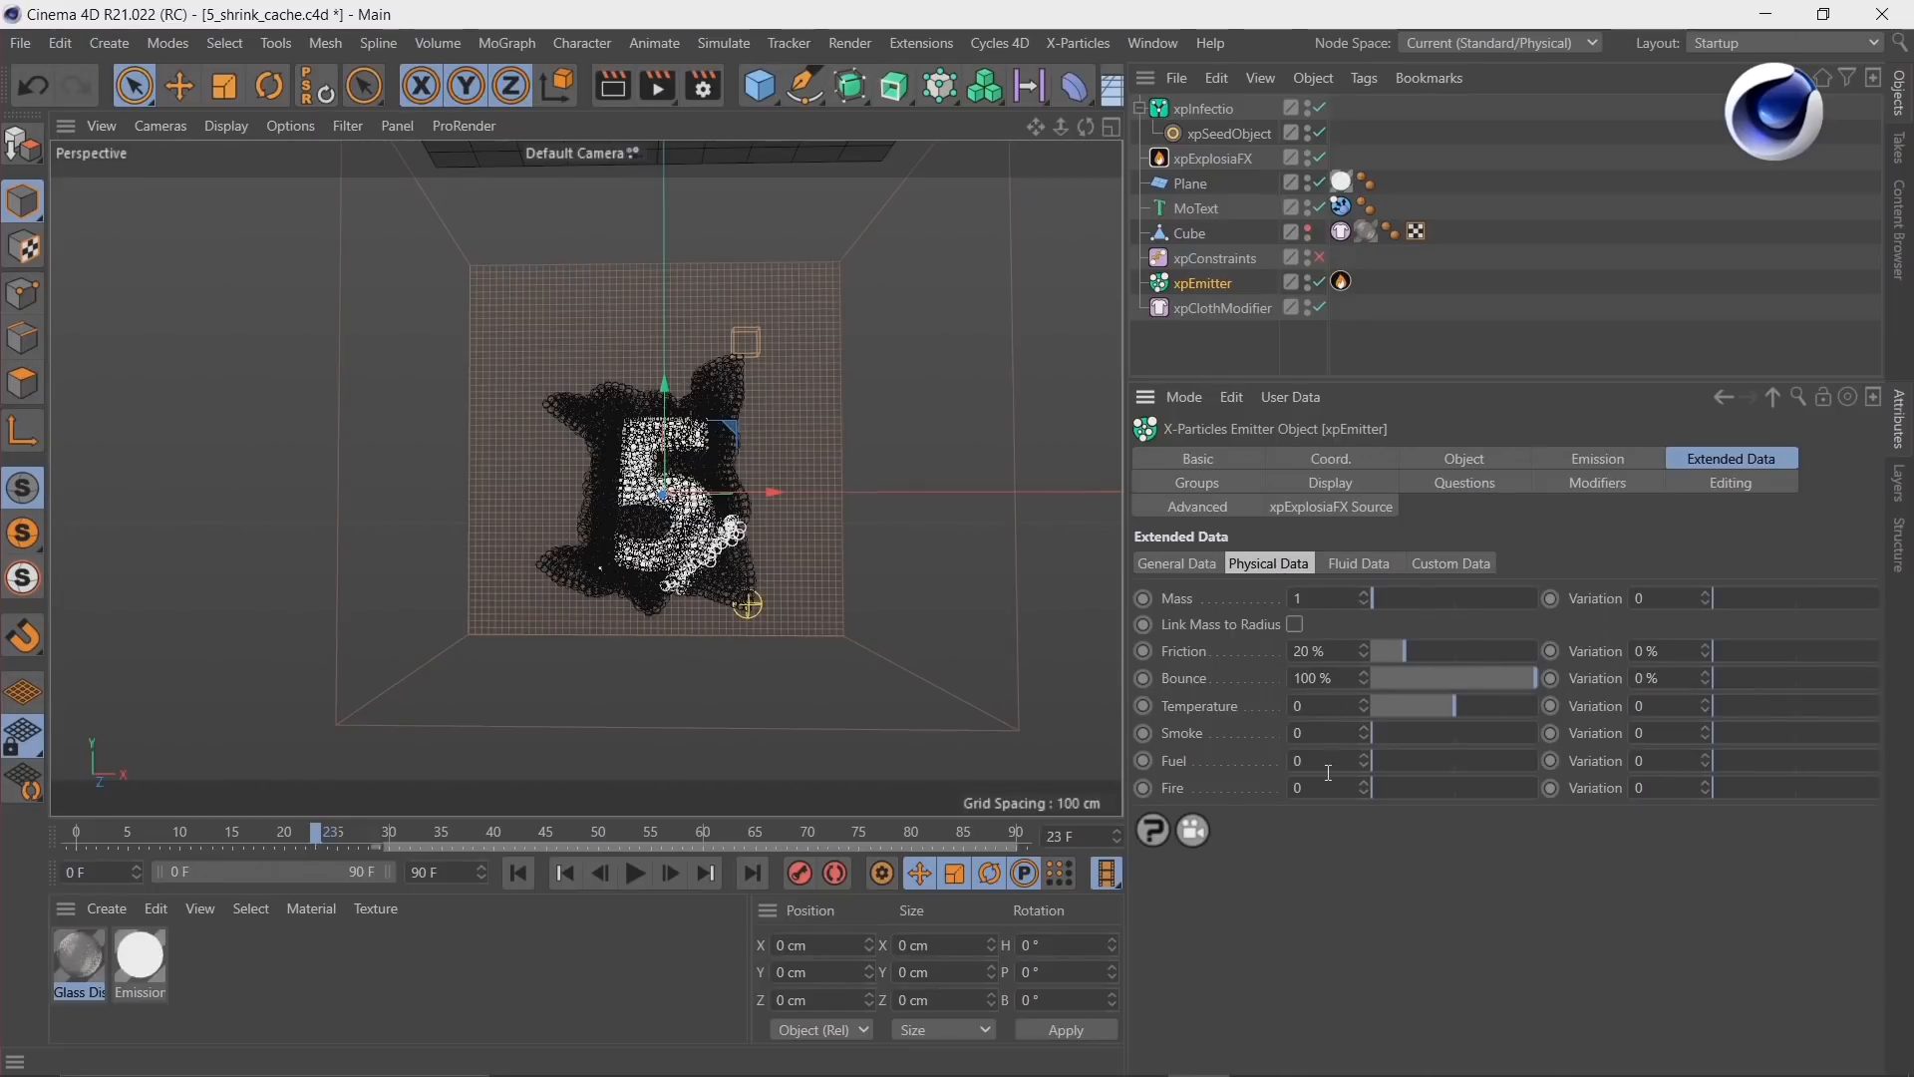
{"action": "left_click", "coordinate": [1078, 43]}
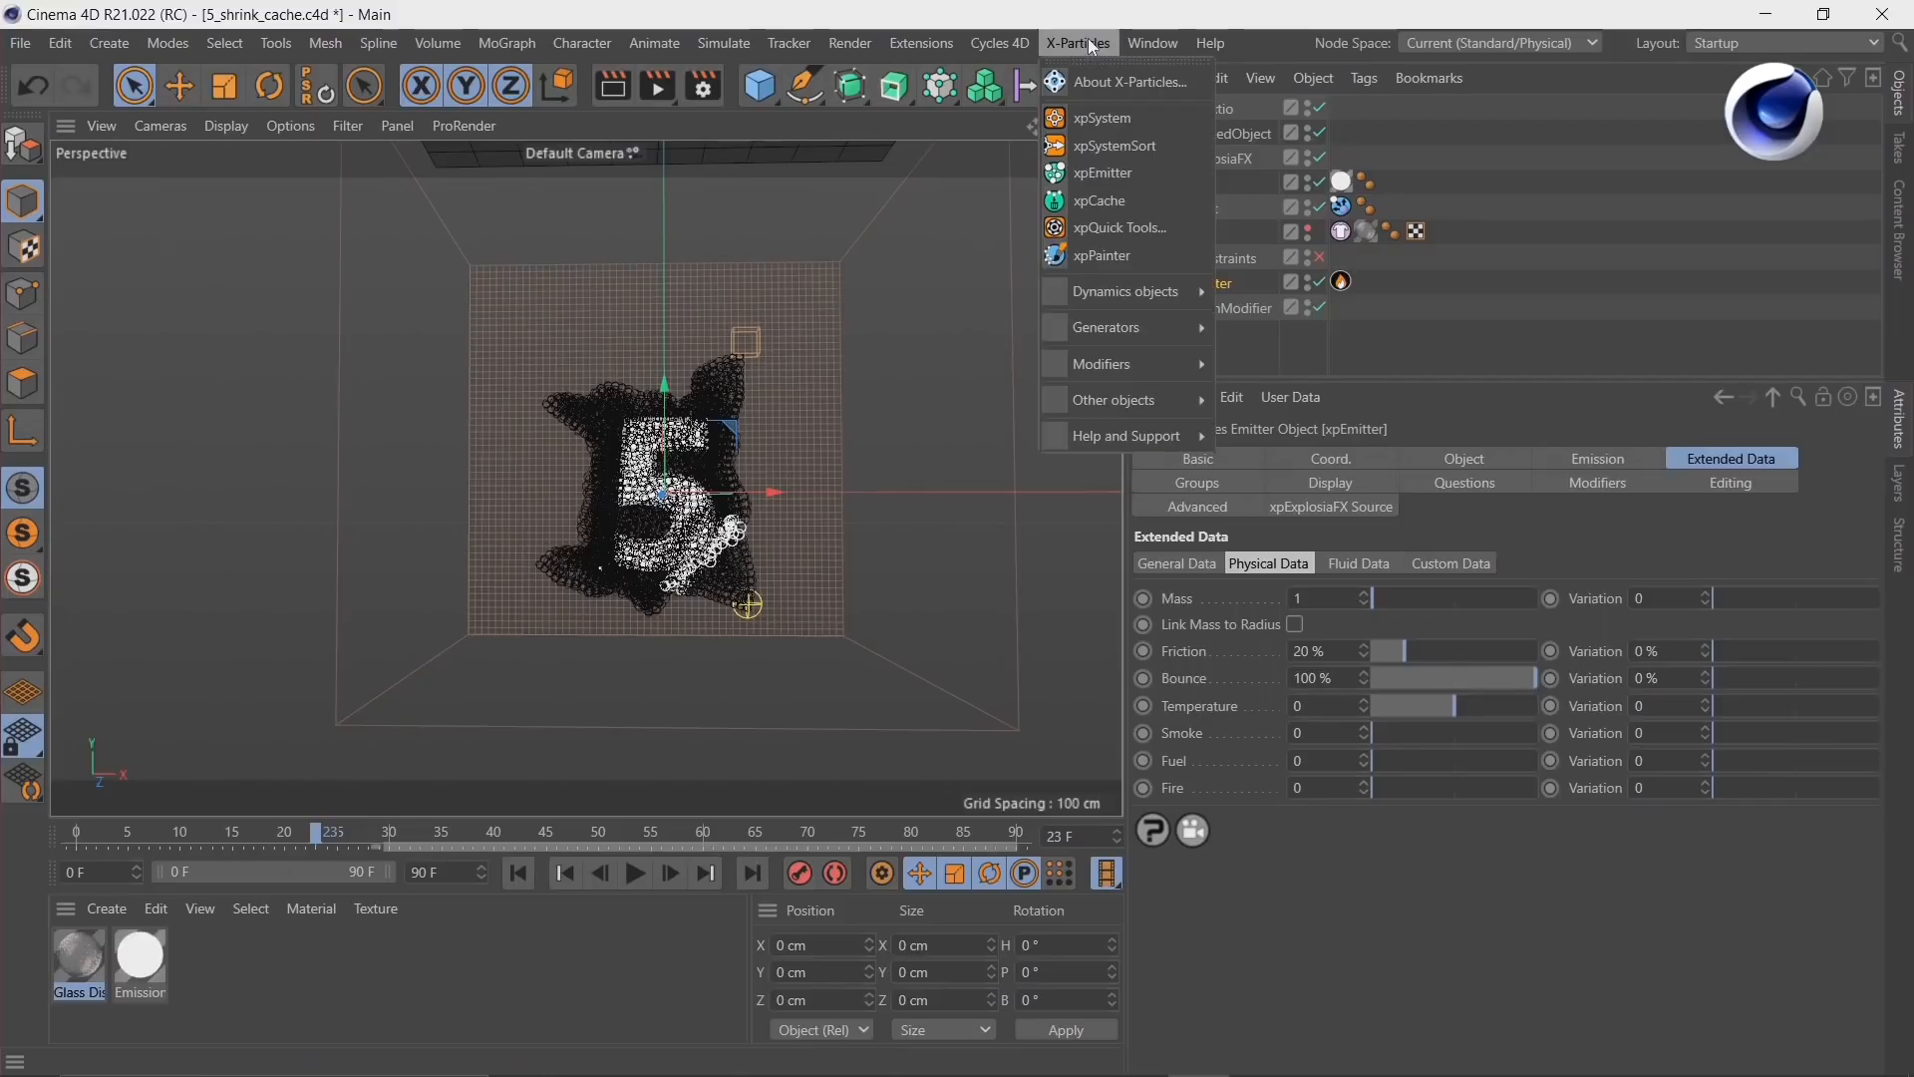
{"action": "mouse_move", "coordinate": [1110, 366]}
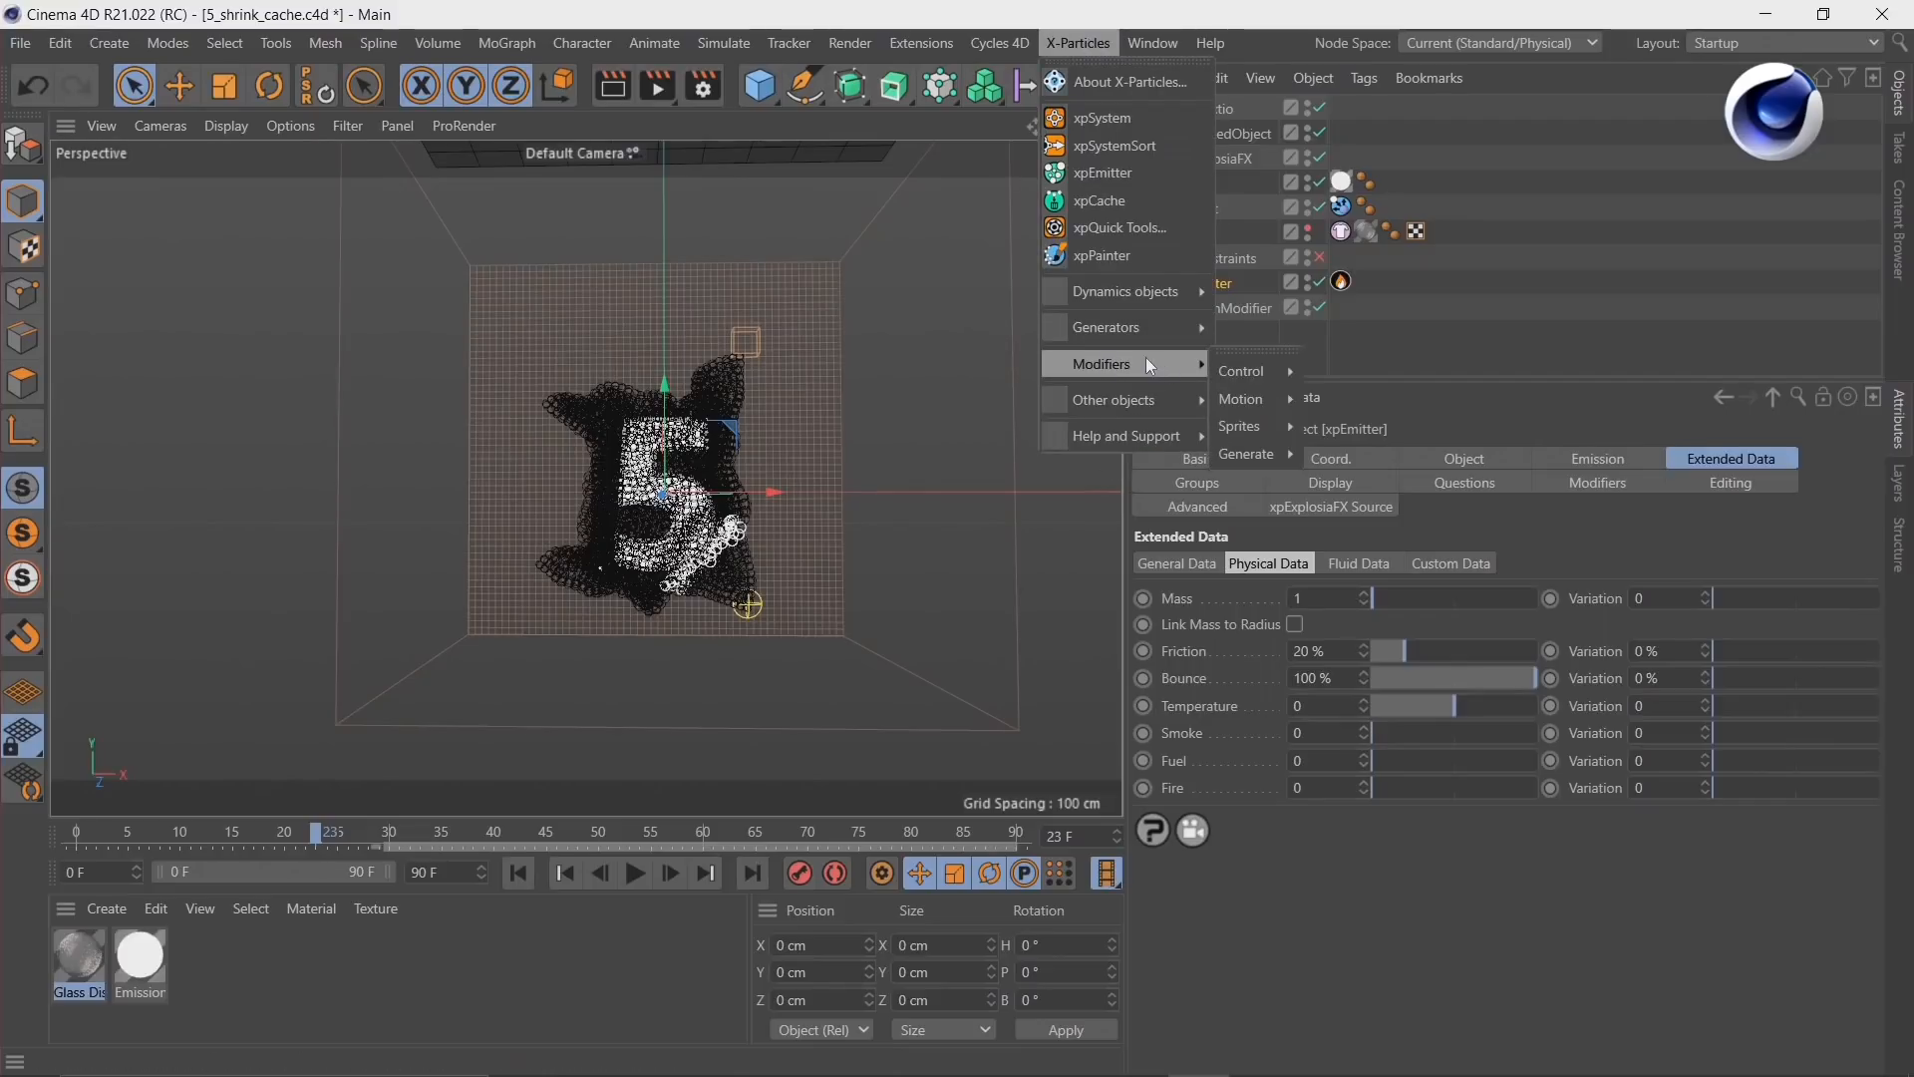
{"action": "mouse_move", "coordinate": [1246, 369]}
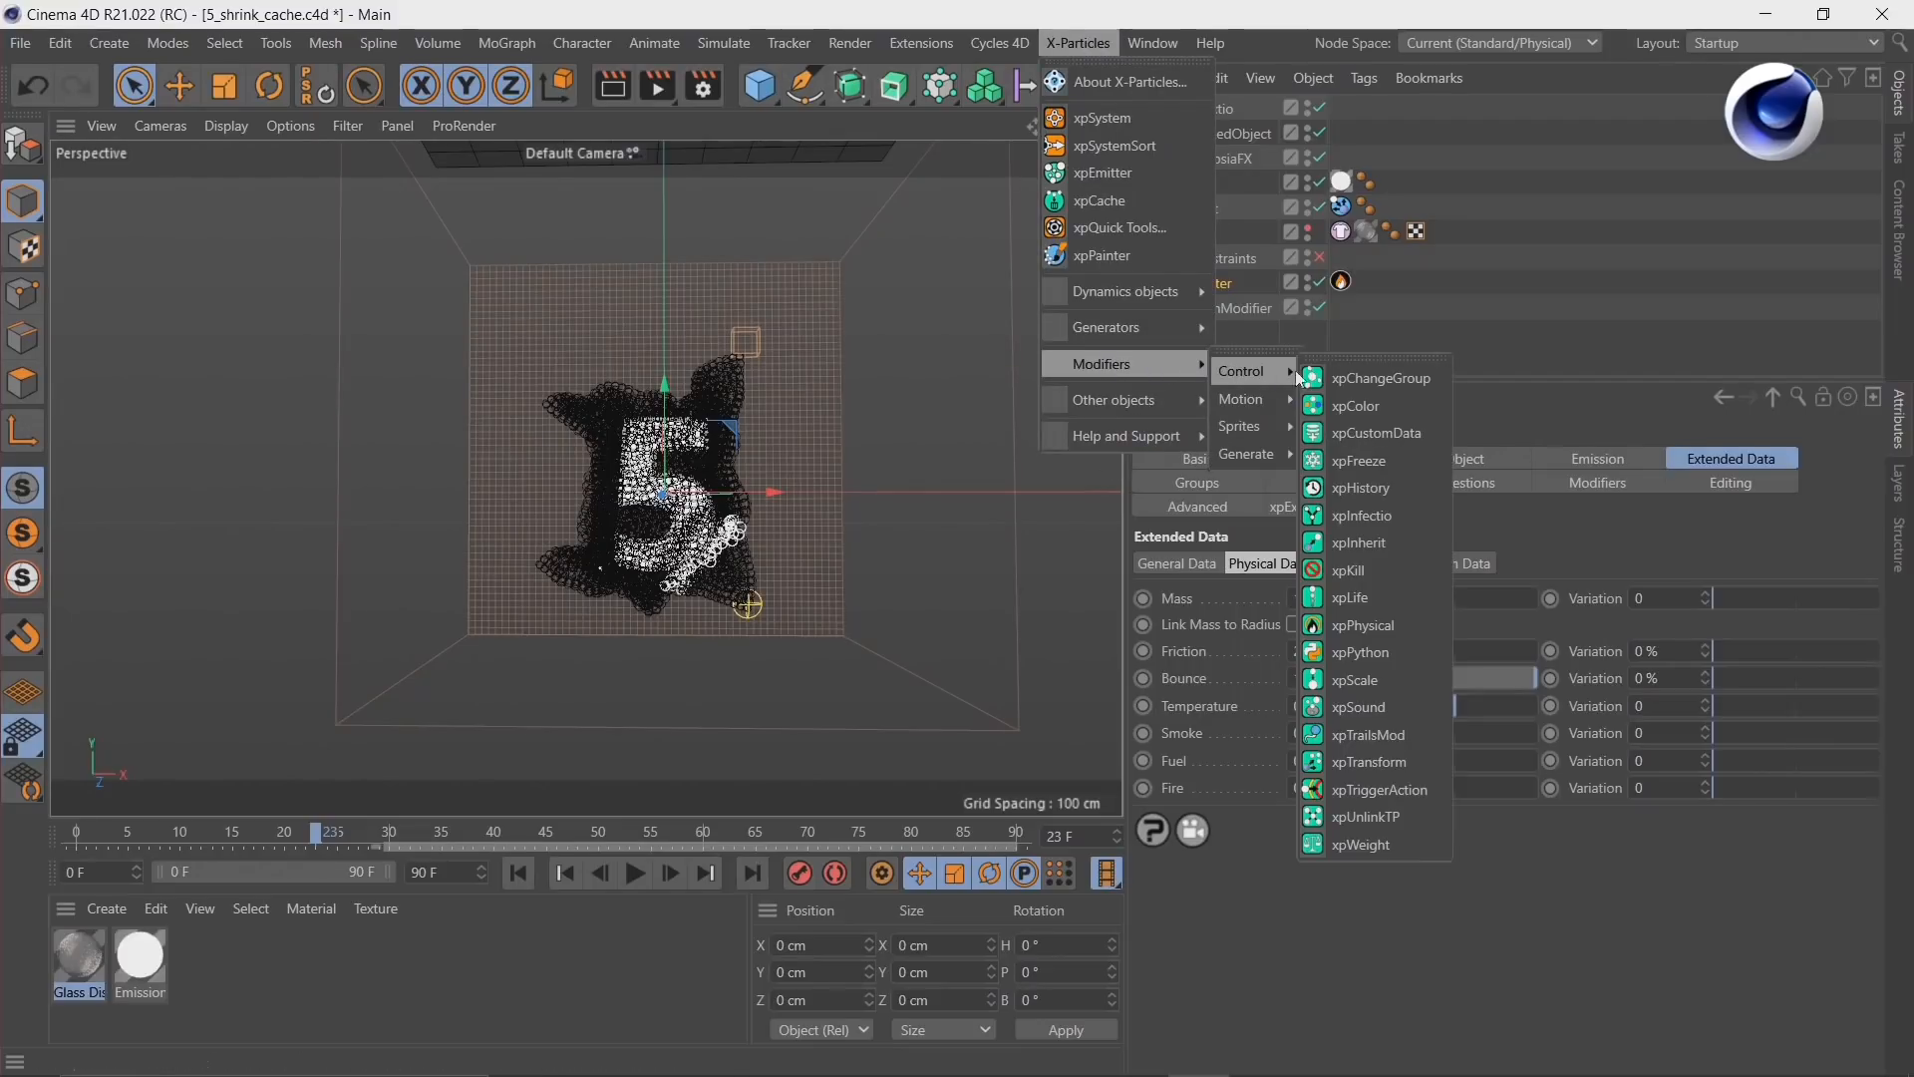
{"action": "left_click", "coordinate": [1379, 626]}
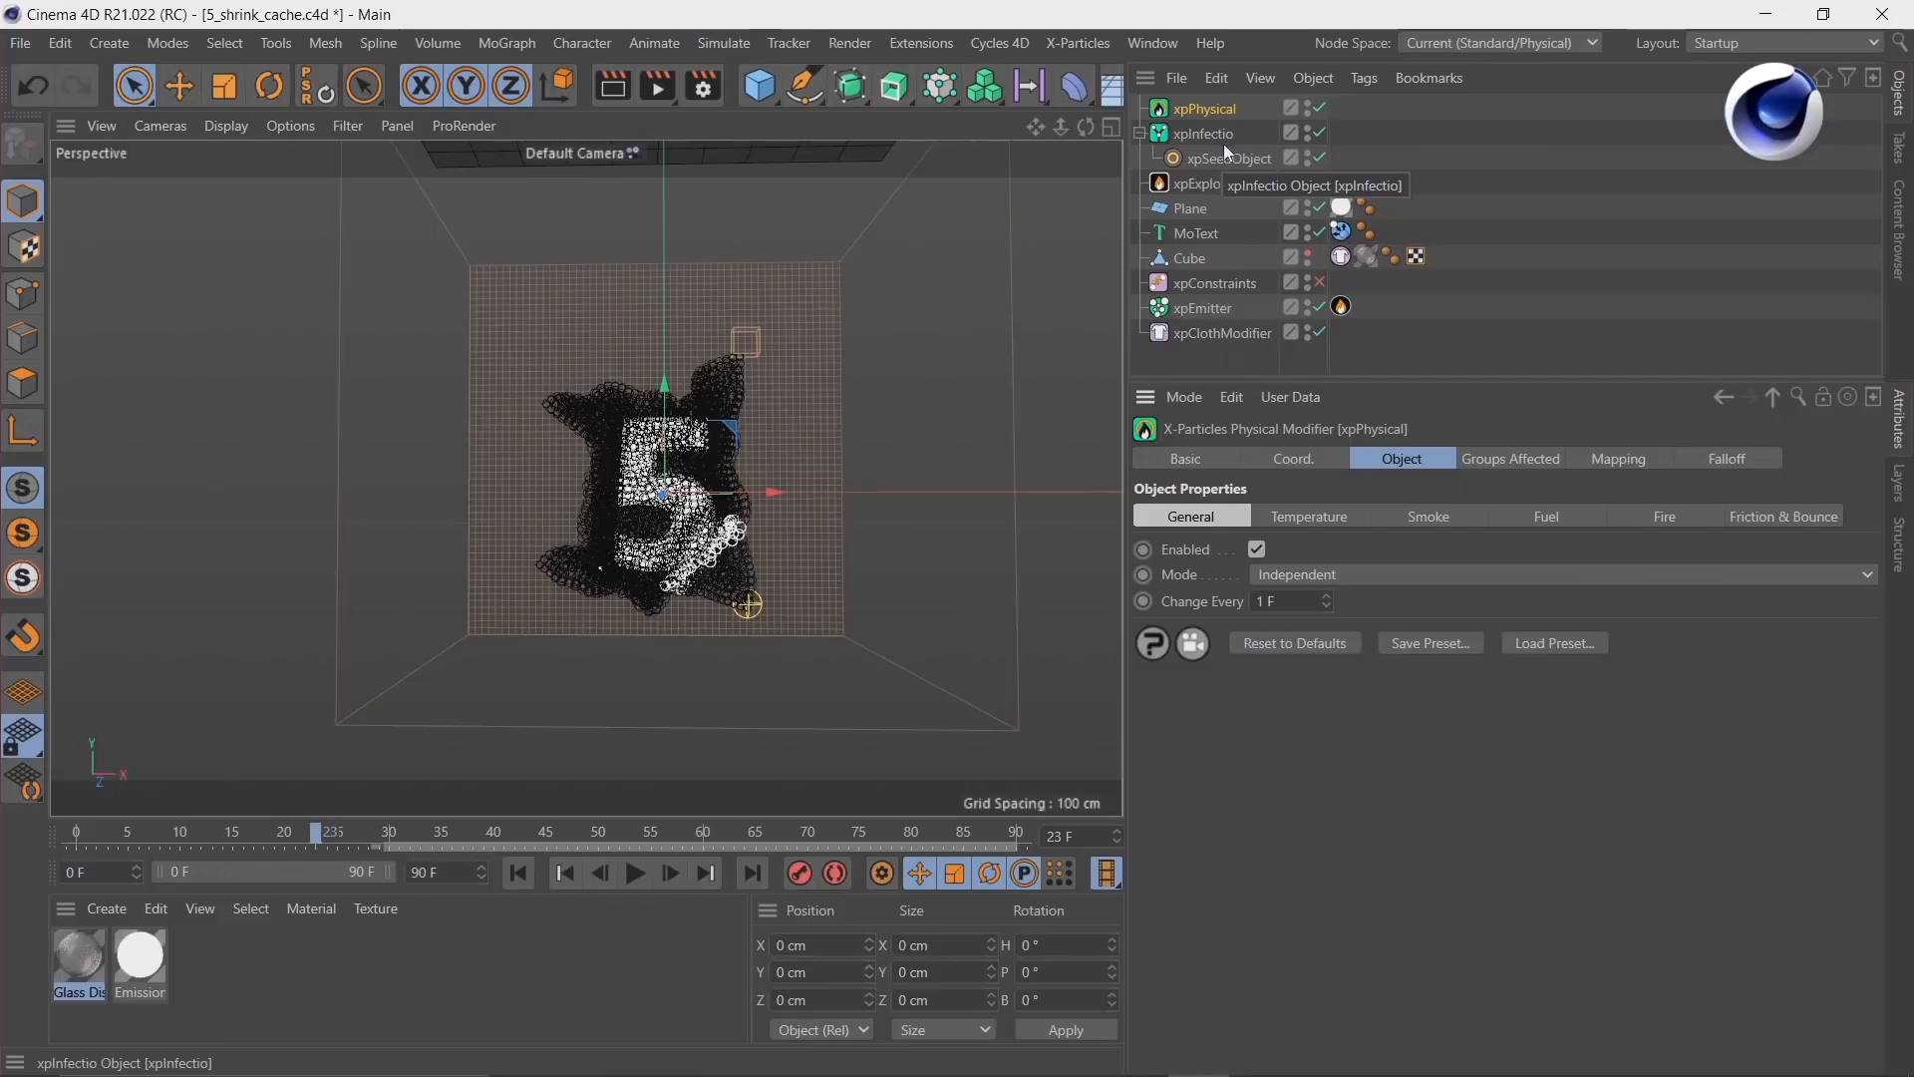
Step: Enable Change Fuel on the xpPhysical modifier, with the mode Set Value and a Fuel Value of 1
{"action": "left_click", "coordinate": [1307, 516]}
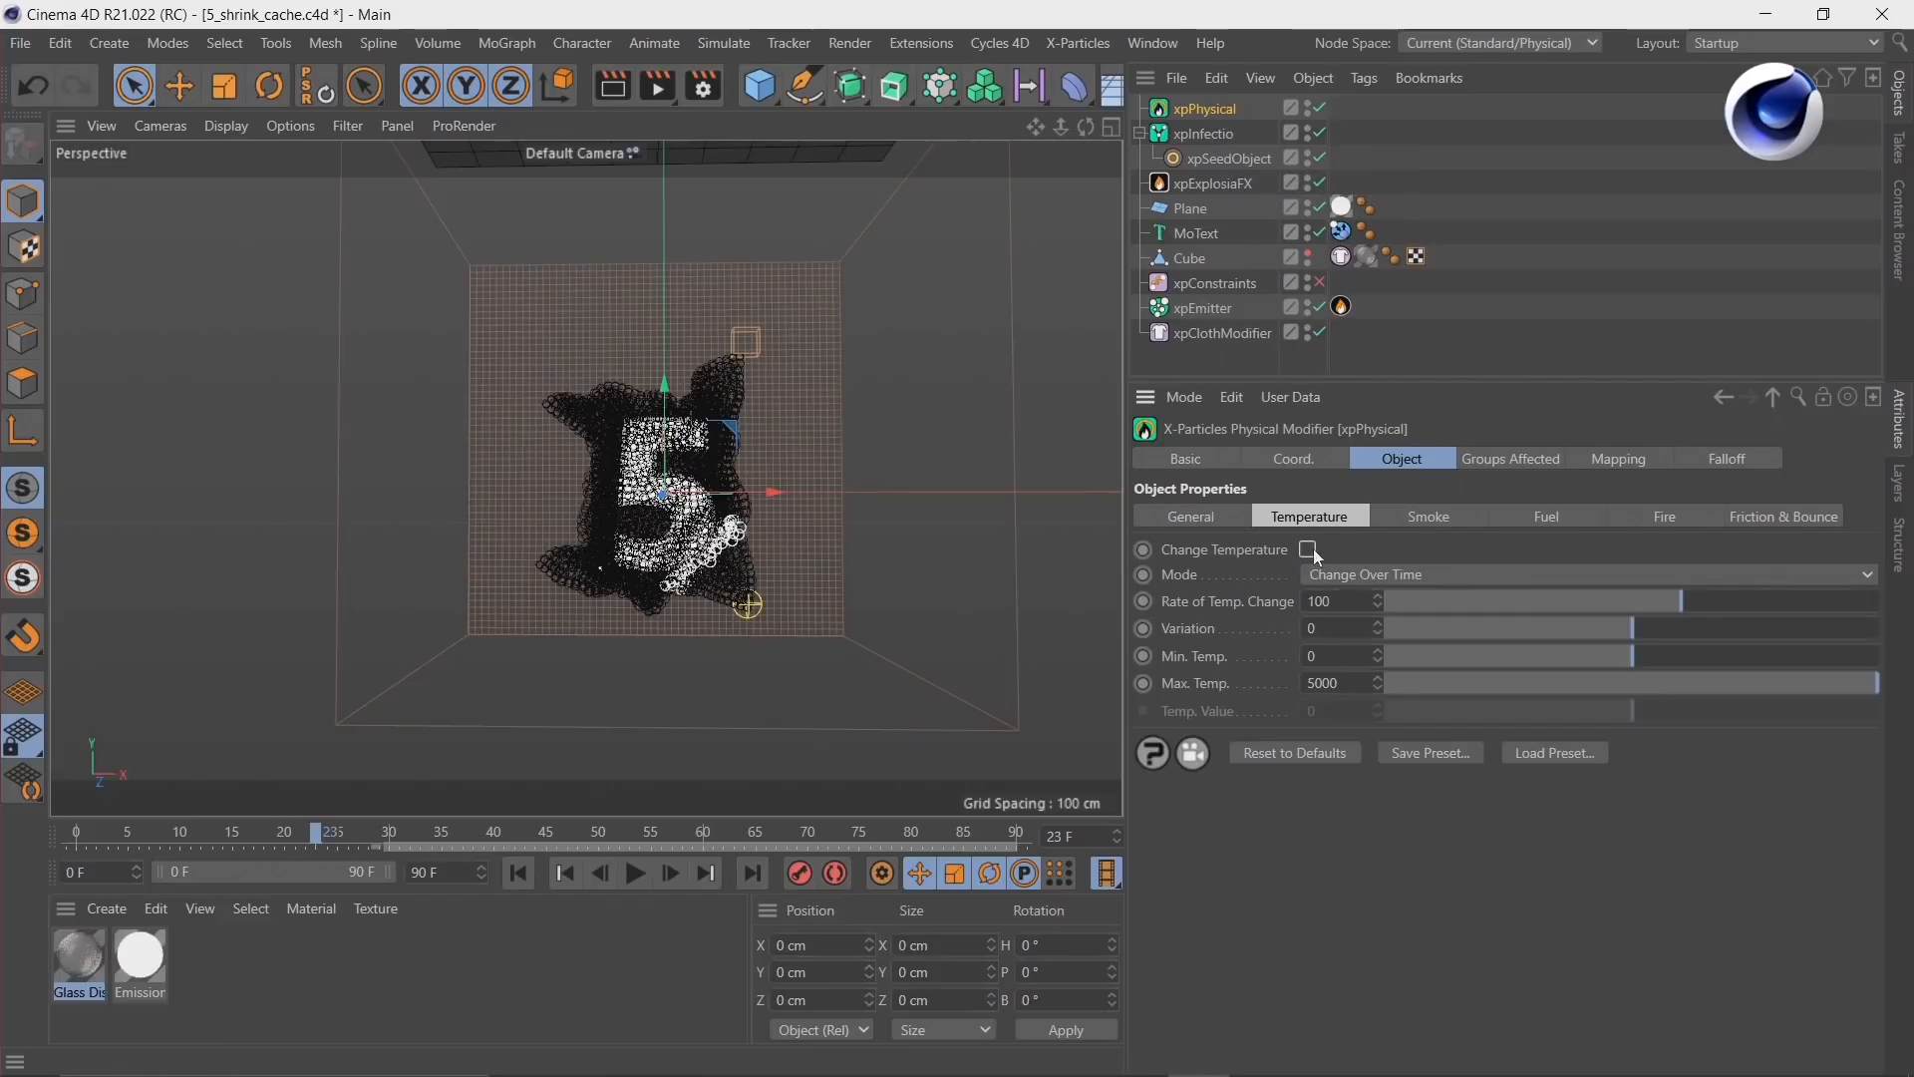
{"action": "left_click", "coordinate": [1595, 517]}
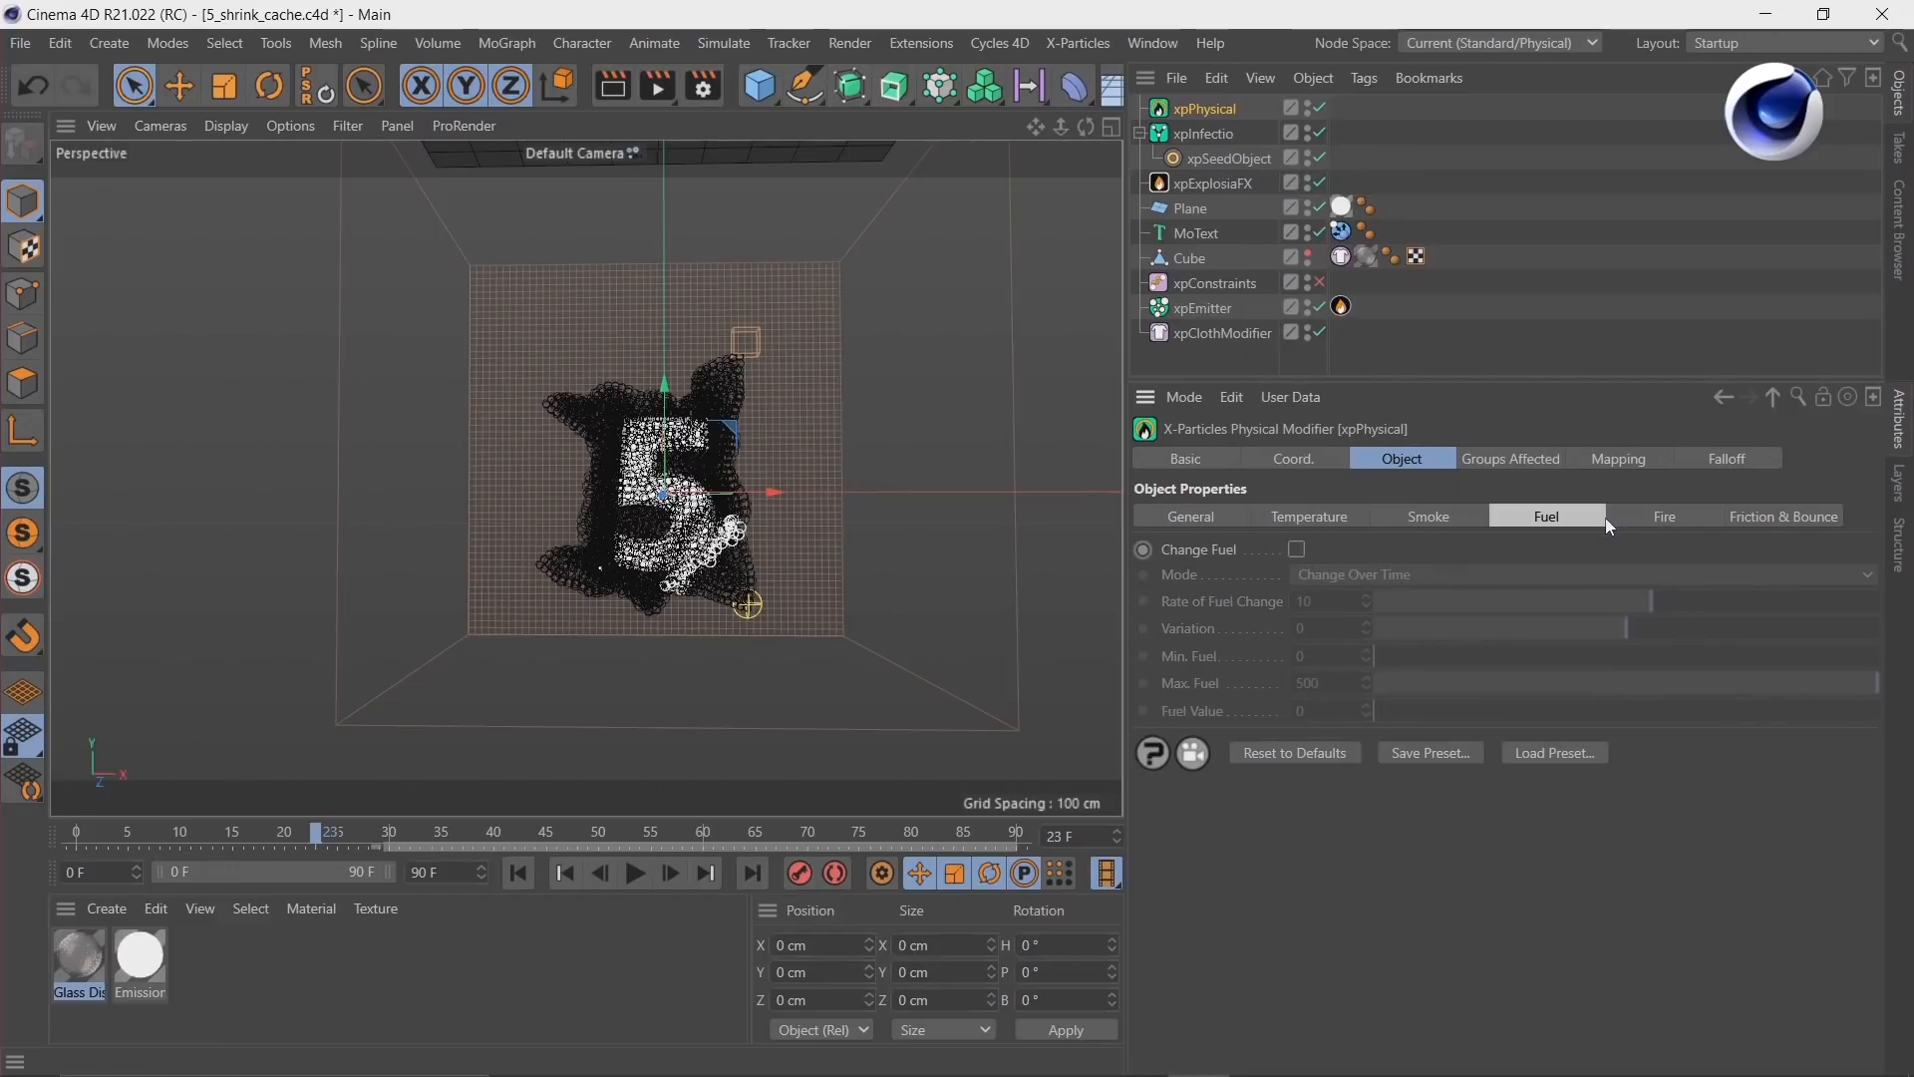
{"action": "left_click", "coordinate": [1297, 549]}
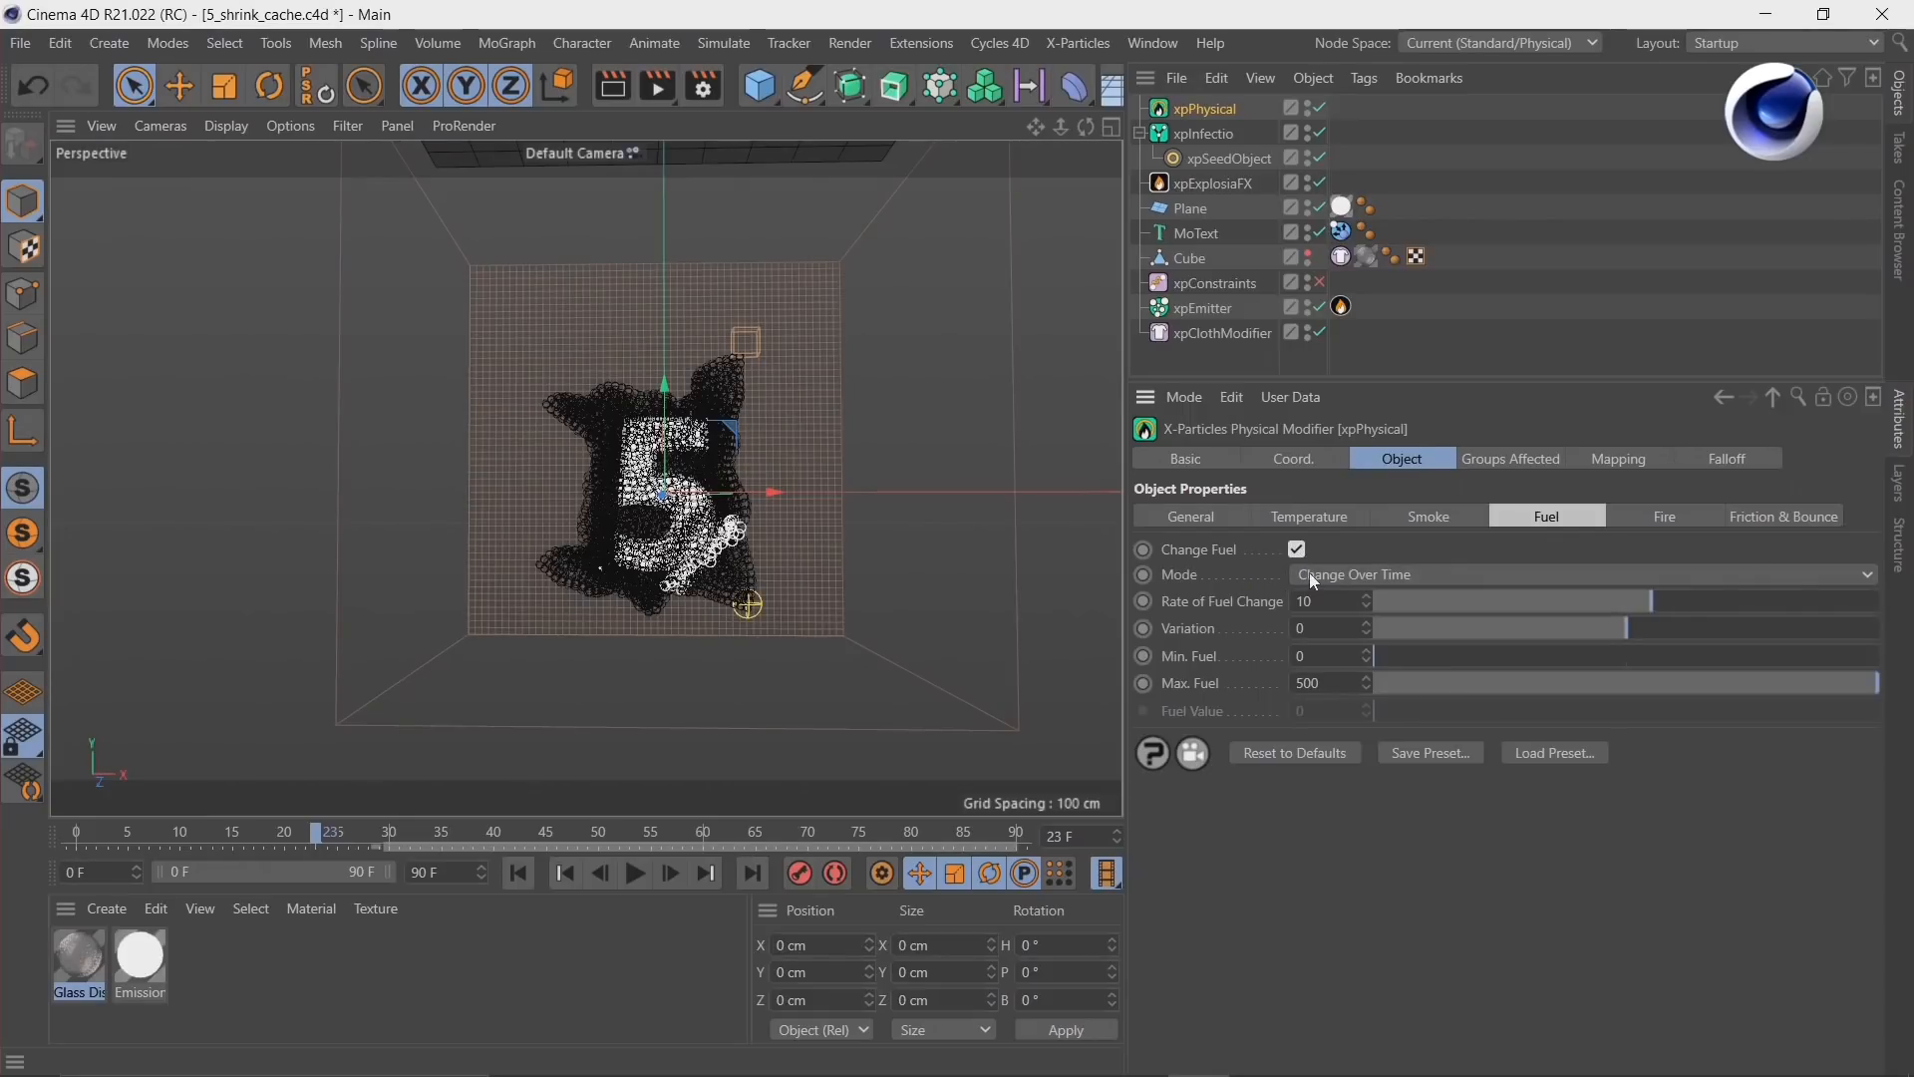
{"action": "left_click", "coordinate": [1308, 574]}
{"action": "left_click", "coordinate": [1323, 640]}
{"action": "left_click_drag", "start_coordinate": [1320, 712], "coordinate": [1284, 751]}
{"action": "type", "text": "1"}
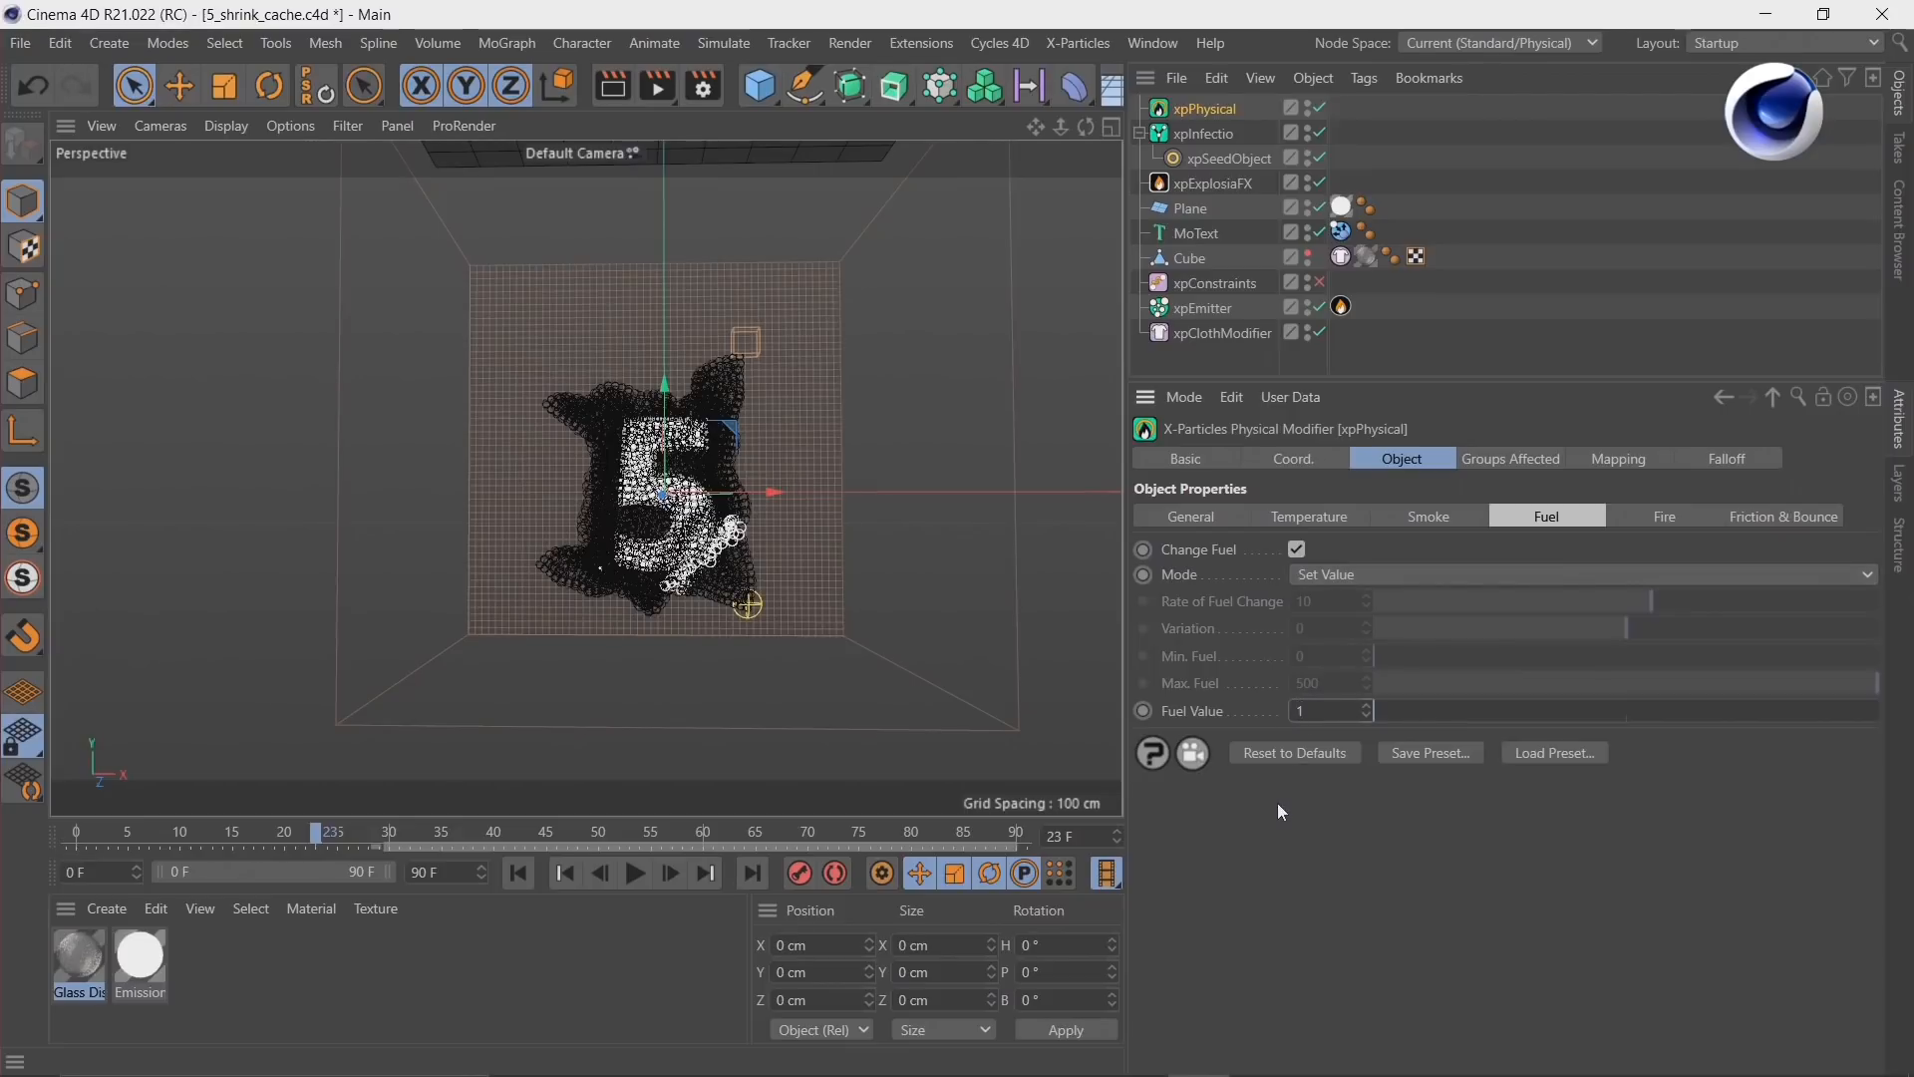
Step: Play the simulation from the start to check the fuel change, stop it and return to frame 0
{"action": "left_click", "coordinate": [519, 873]}
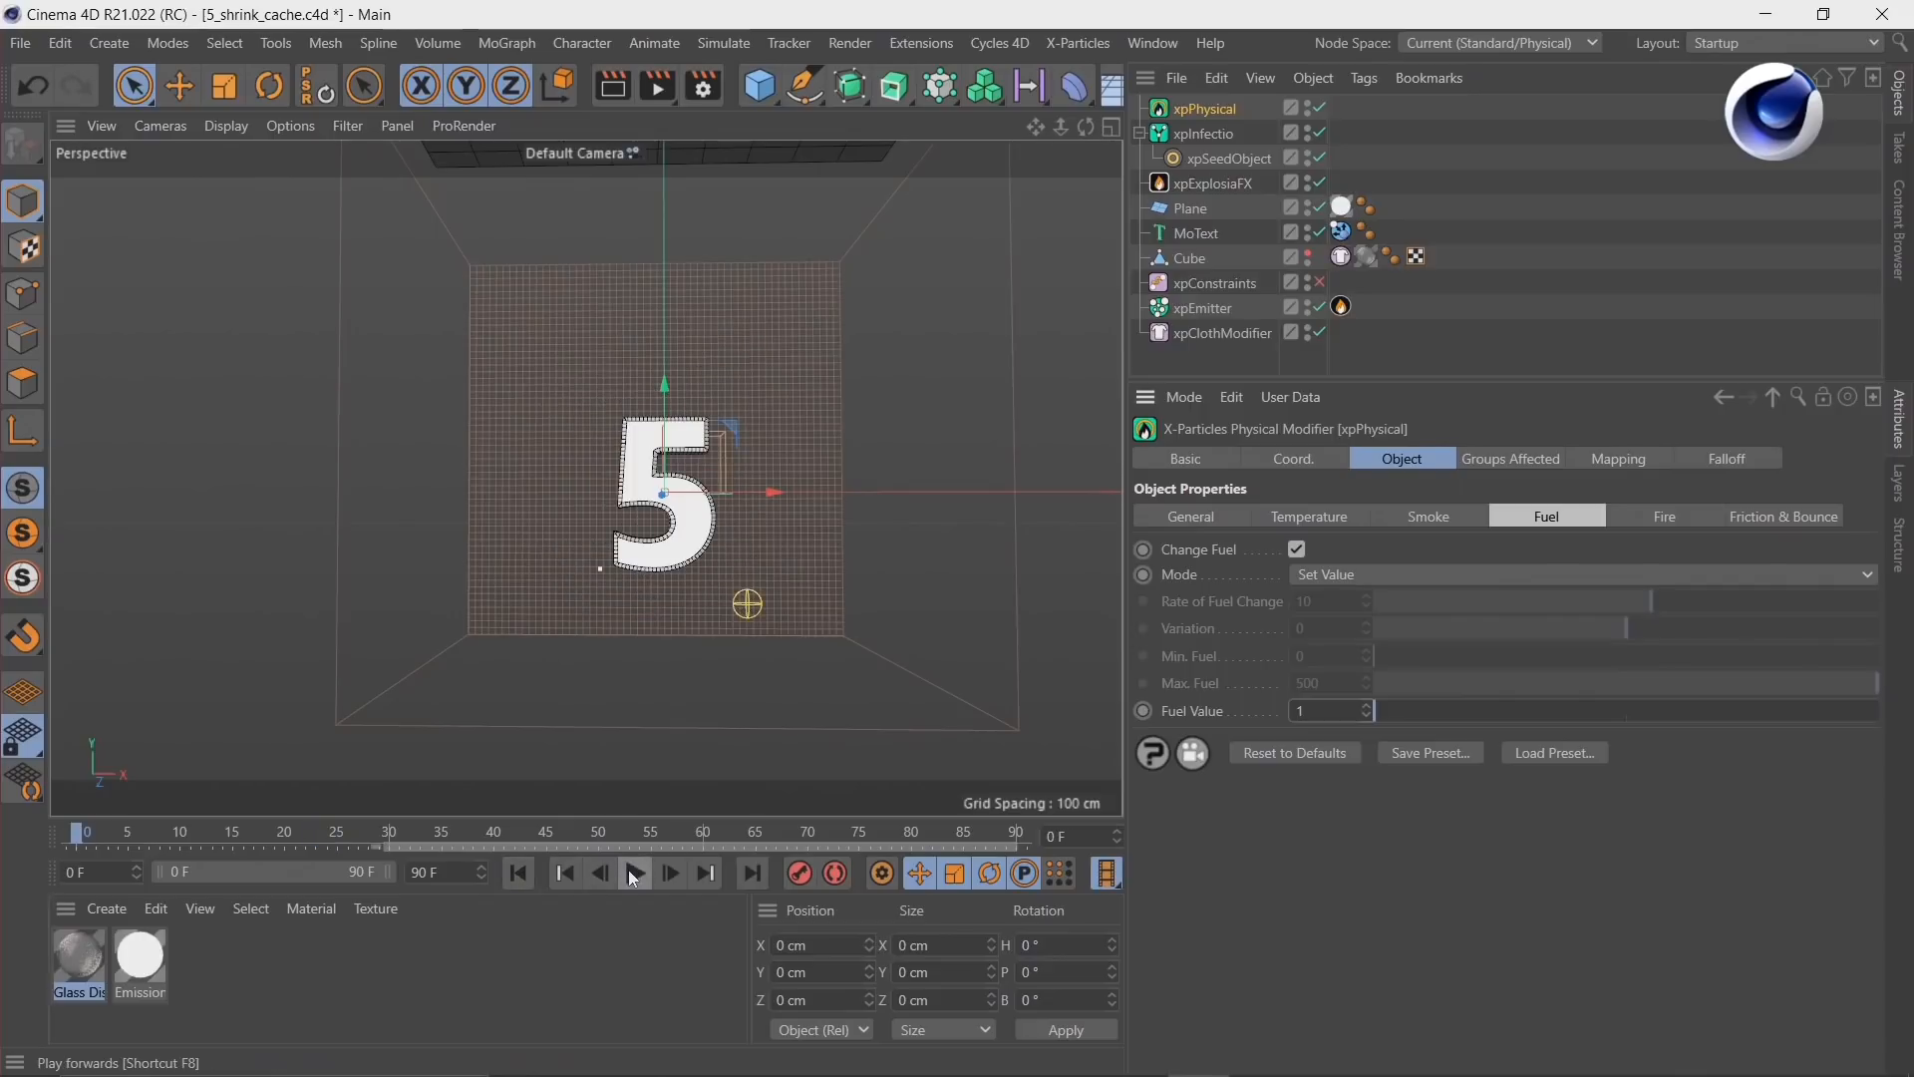
{"action": "left_click", "coordinate": [635, 877]}
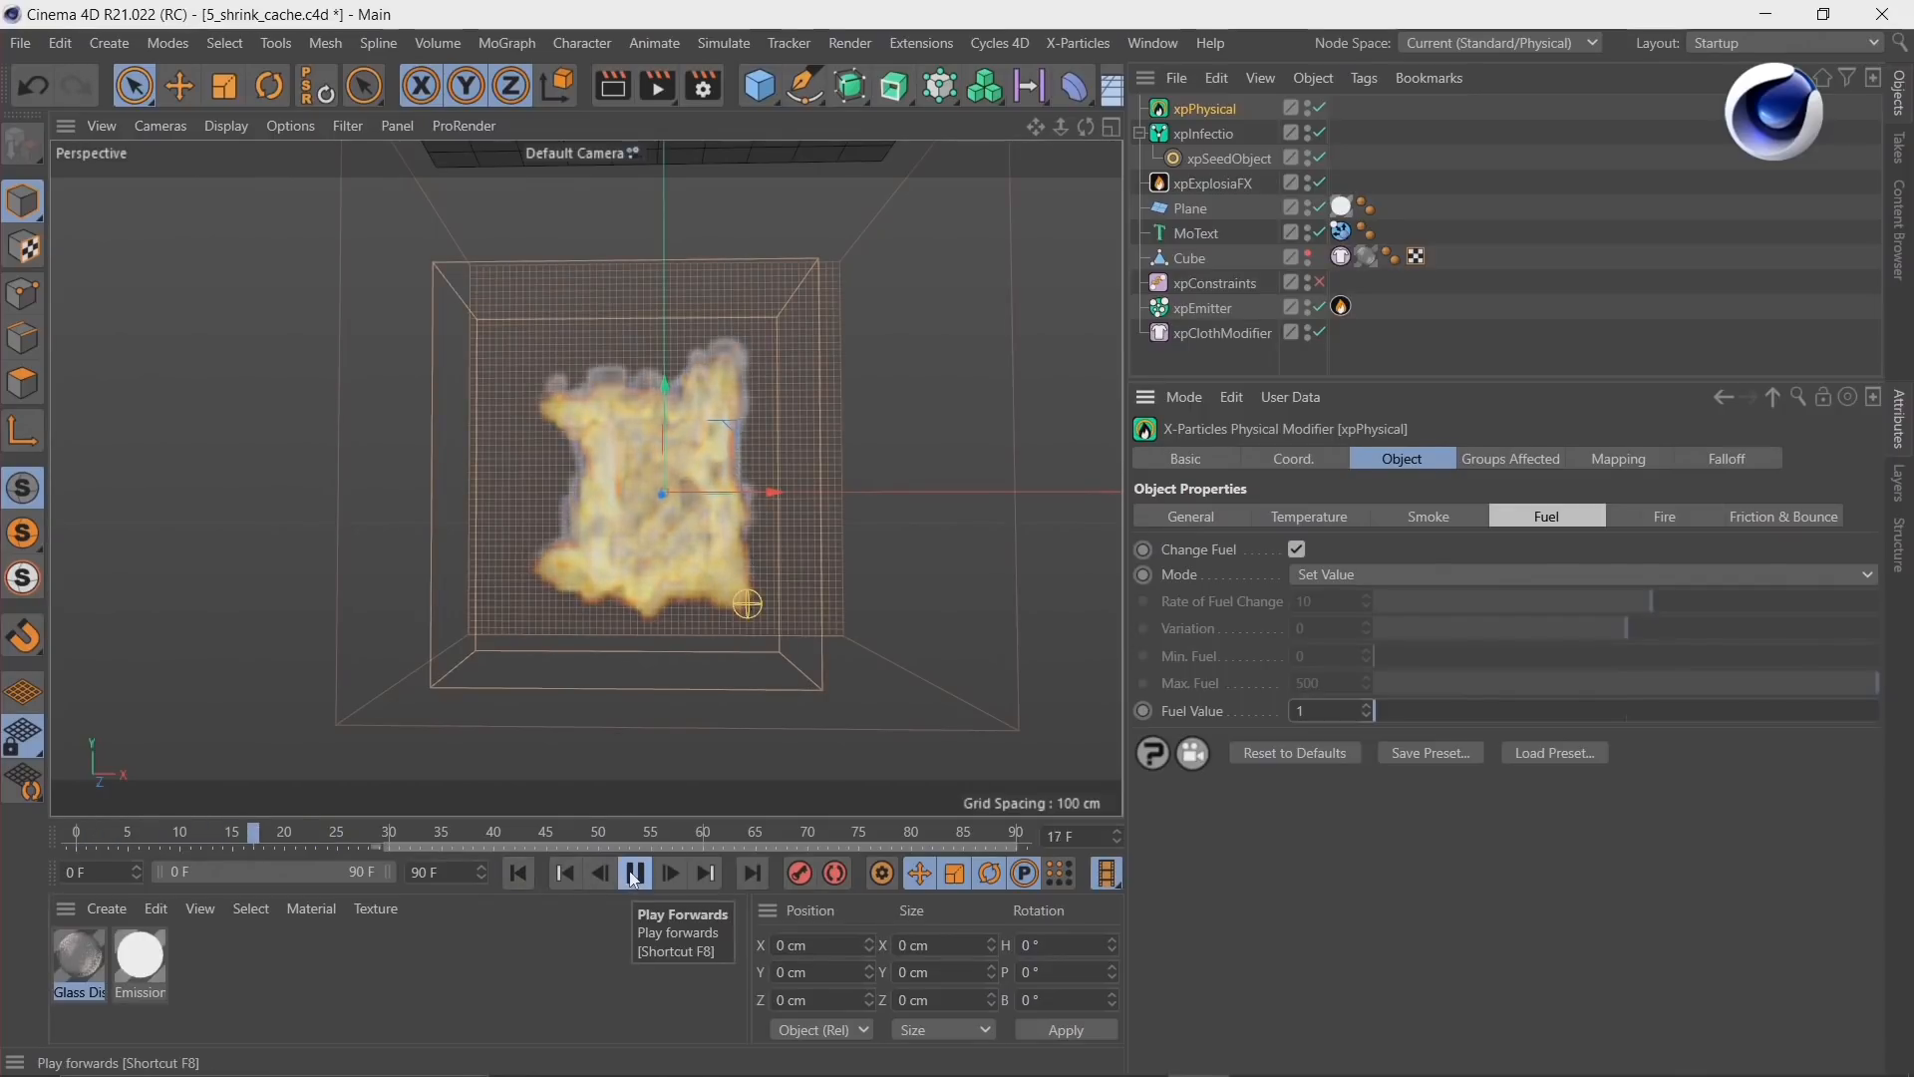
{"action": "left_click", "coordinate": [635, 874]}
{"action": "left_click", "coordinate": [513, 876]}
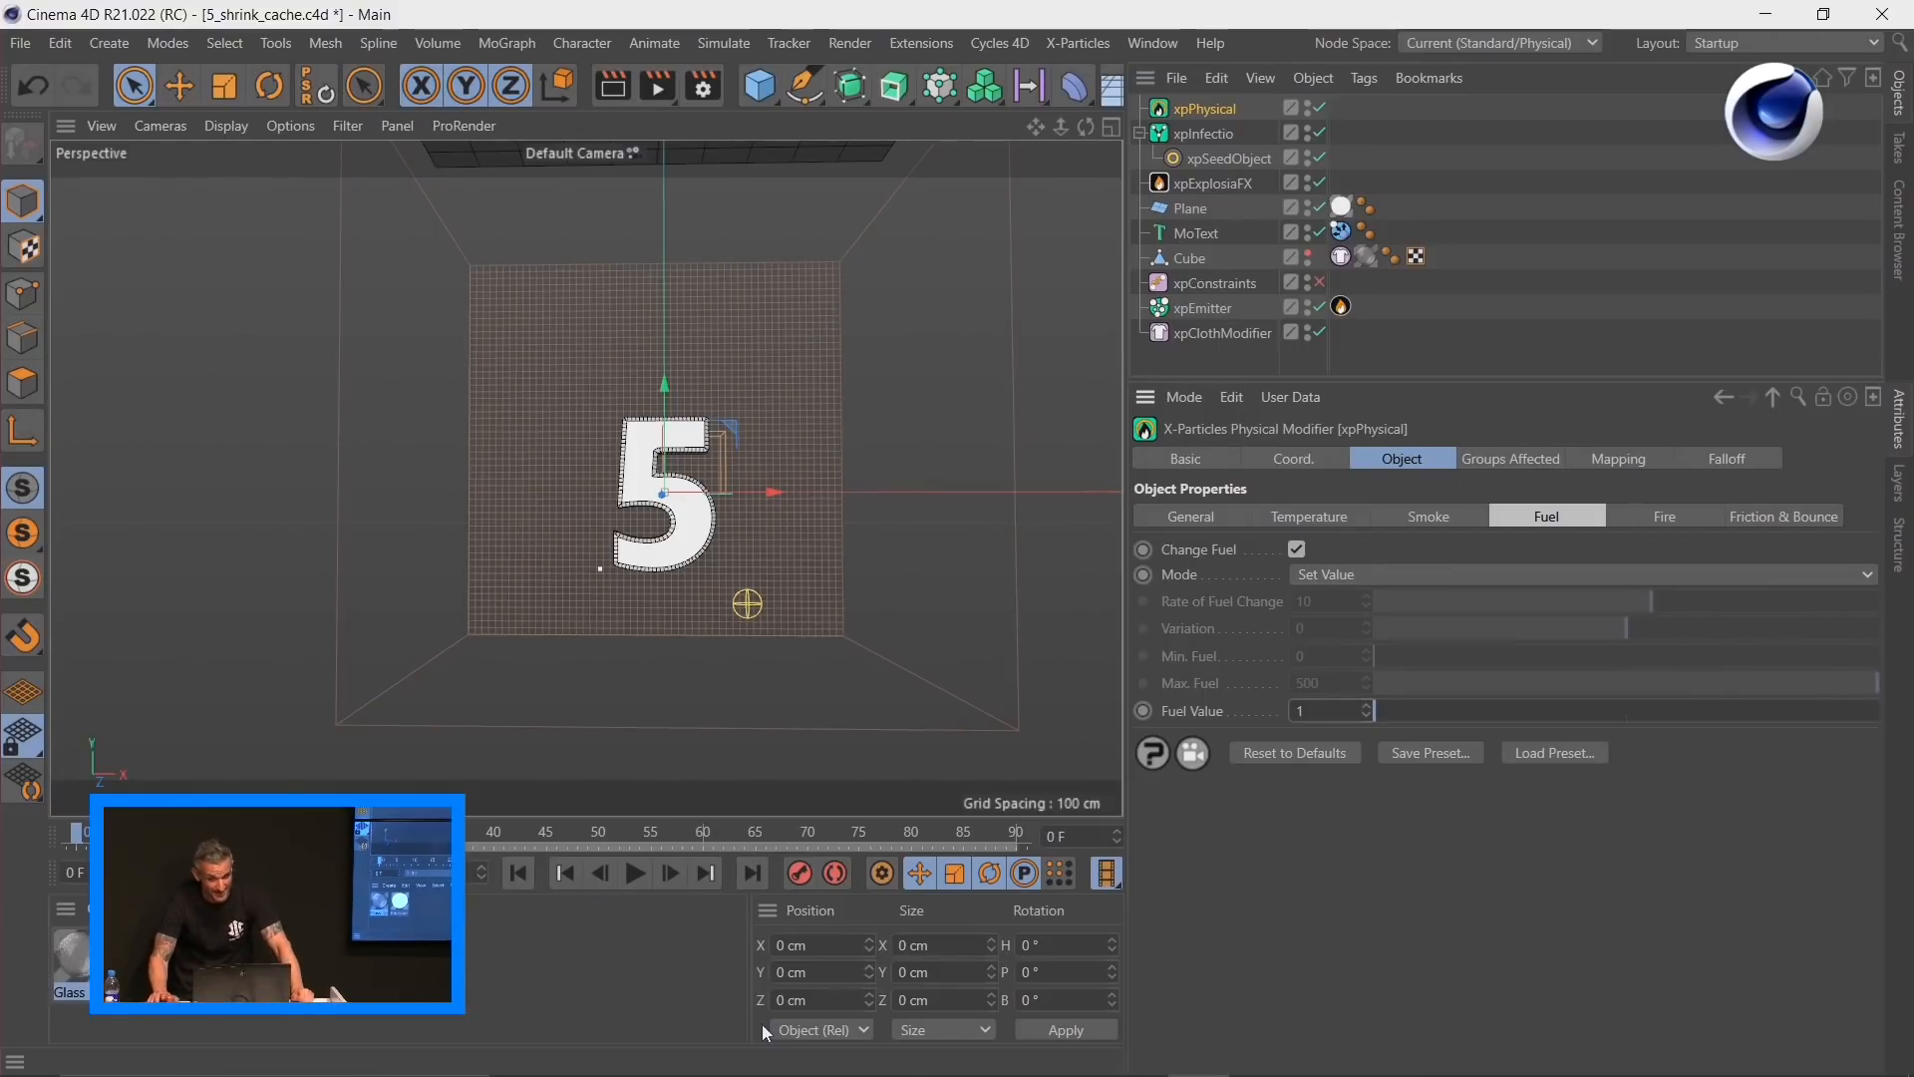
Step: Add a mapping to the xpPhysical modifier that maps the Fuel Value parameter to Color Brightness
{"action": "left_click", "coordinate": [1620, 459]}
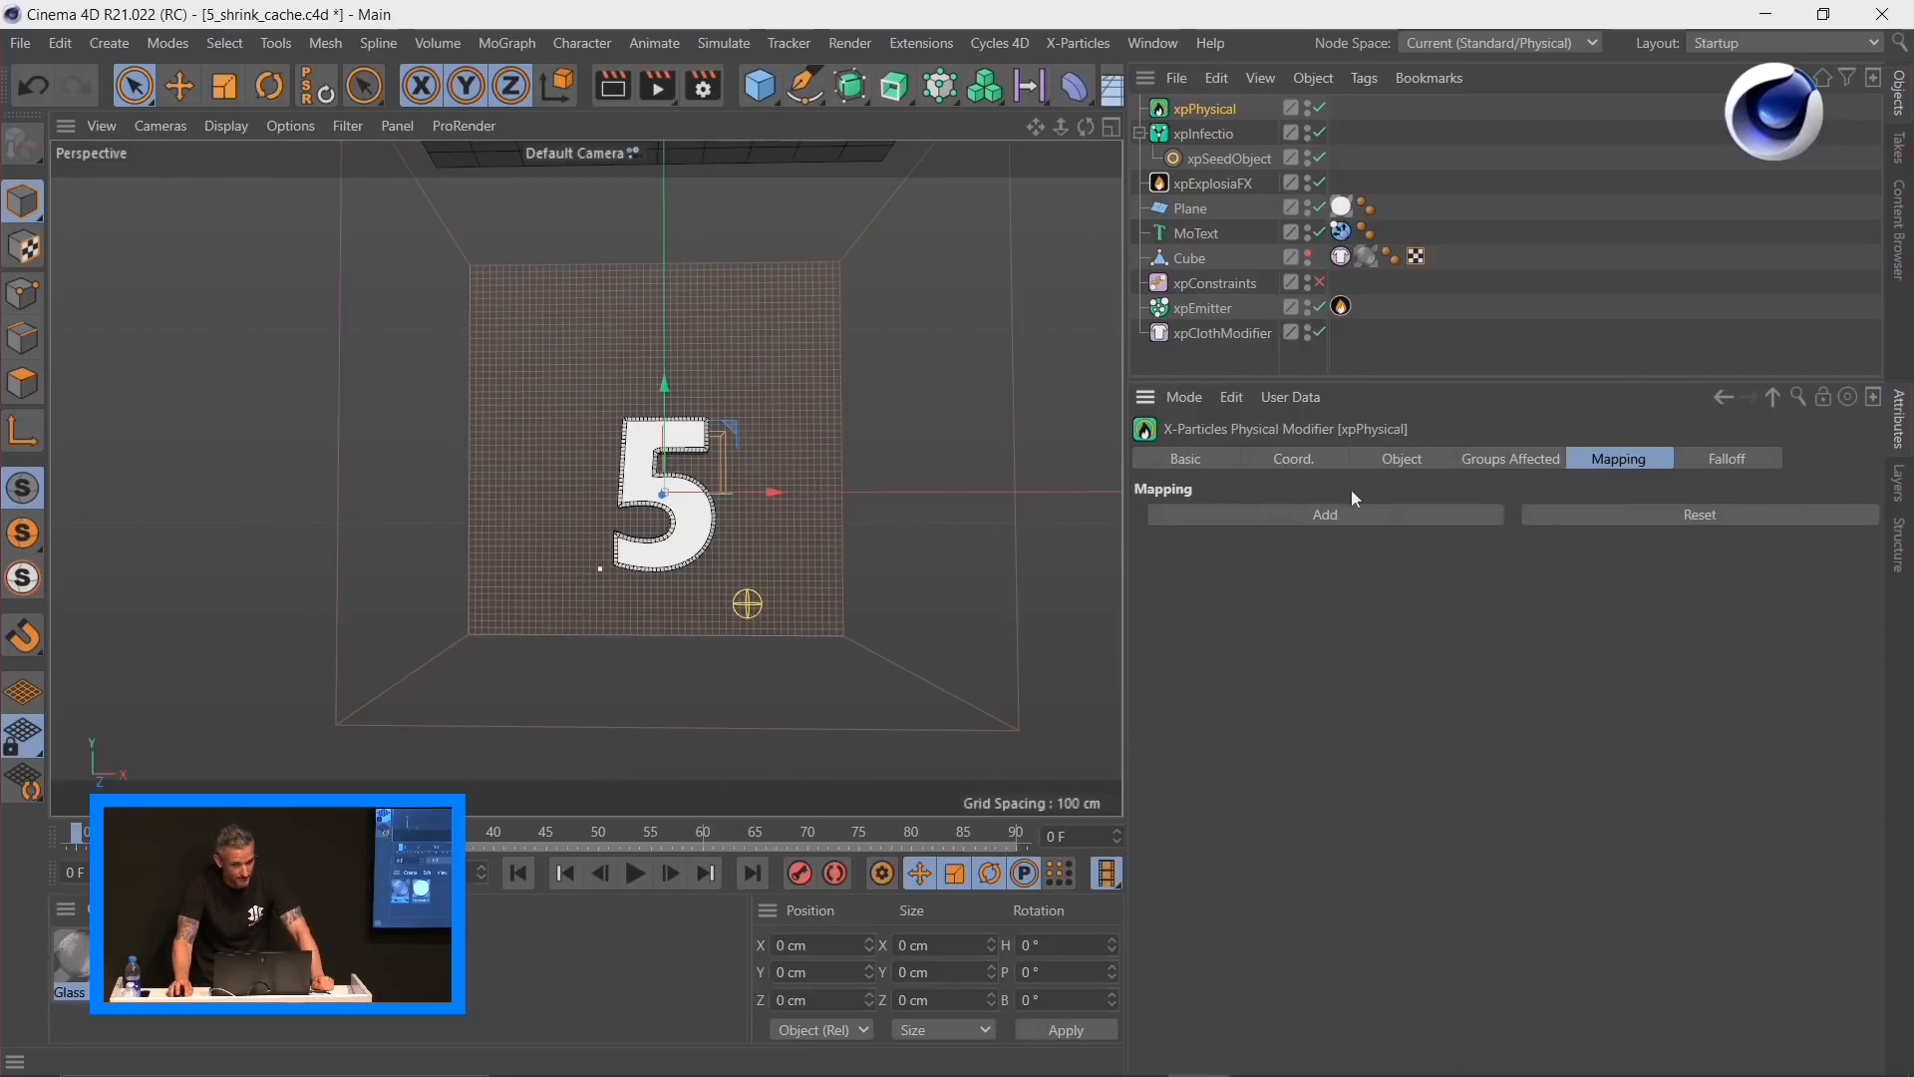
{"action": "left_click", "coordinate": [1314, 515]}
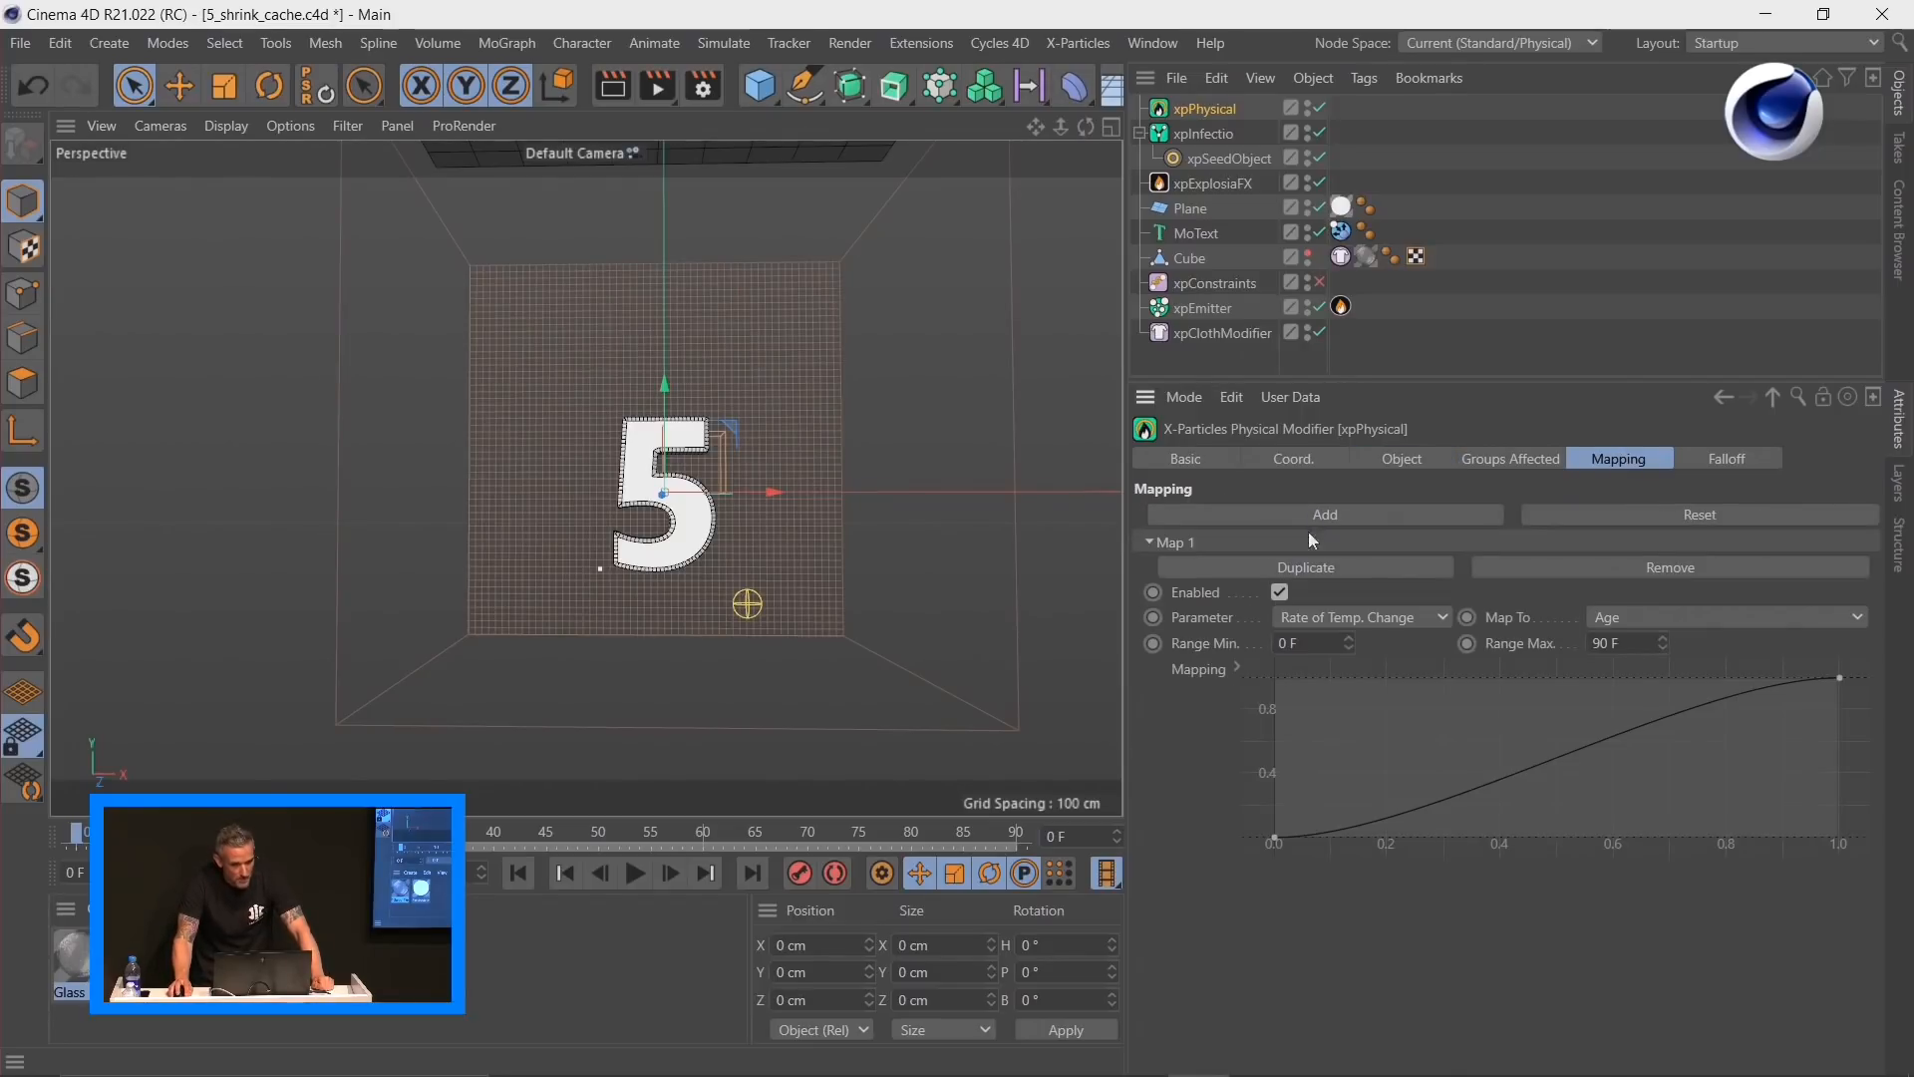
{"action": "left_click", "coordinate": [1325, 616]}
{"action": "left_click", "coordinate": [1324, 720]}
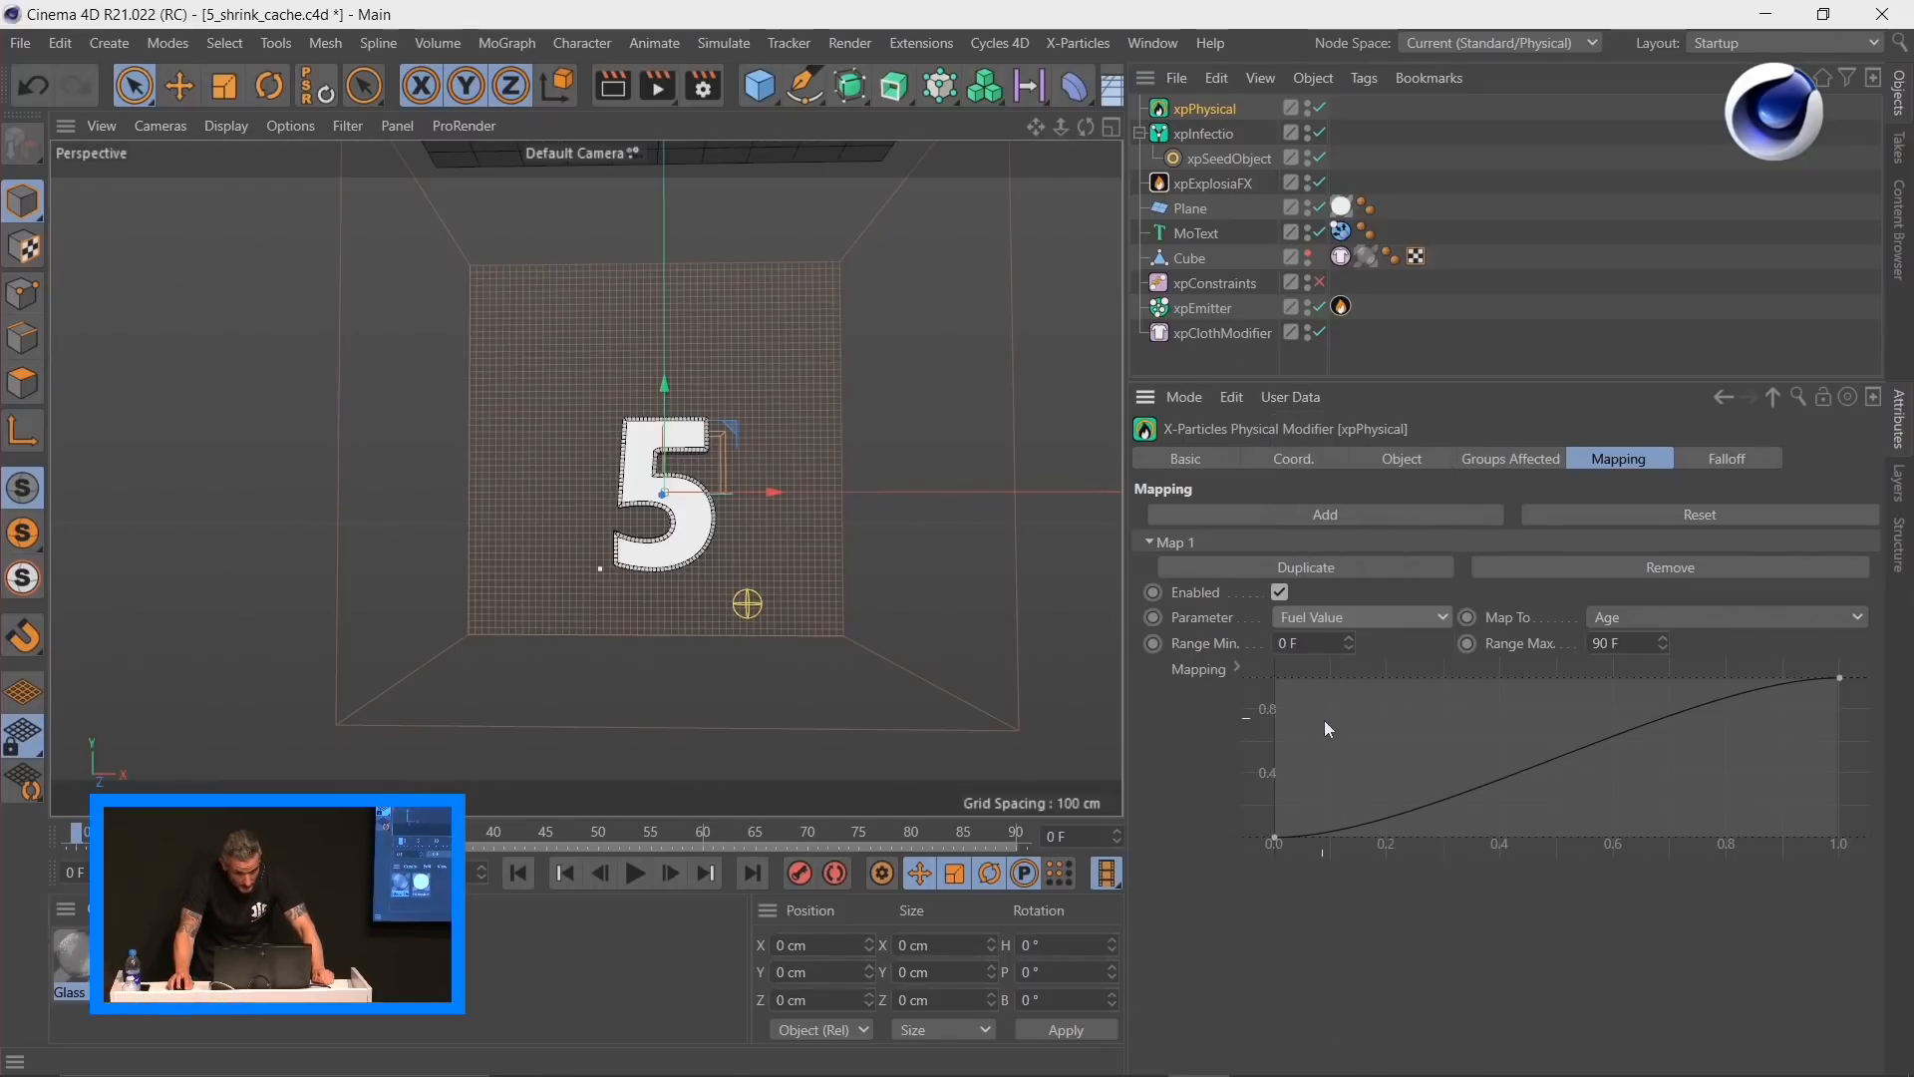
{"action": "left_click", "coordinate": [1386, 456]}
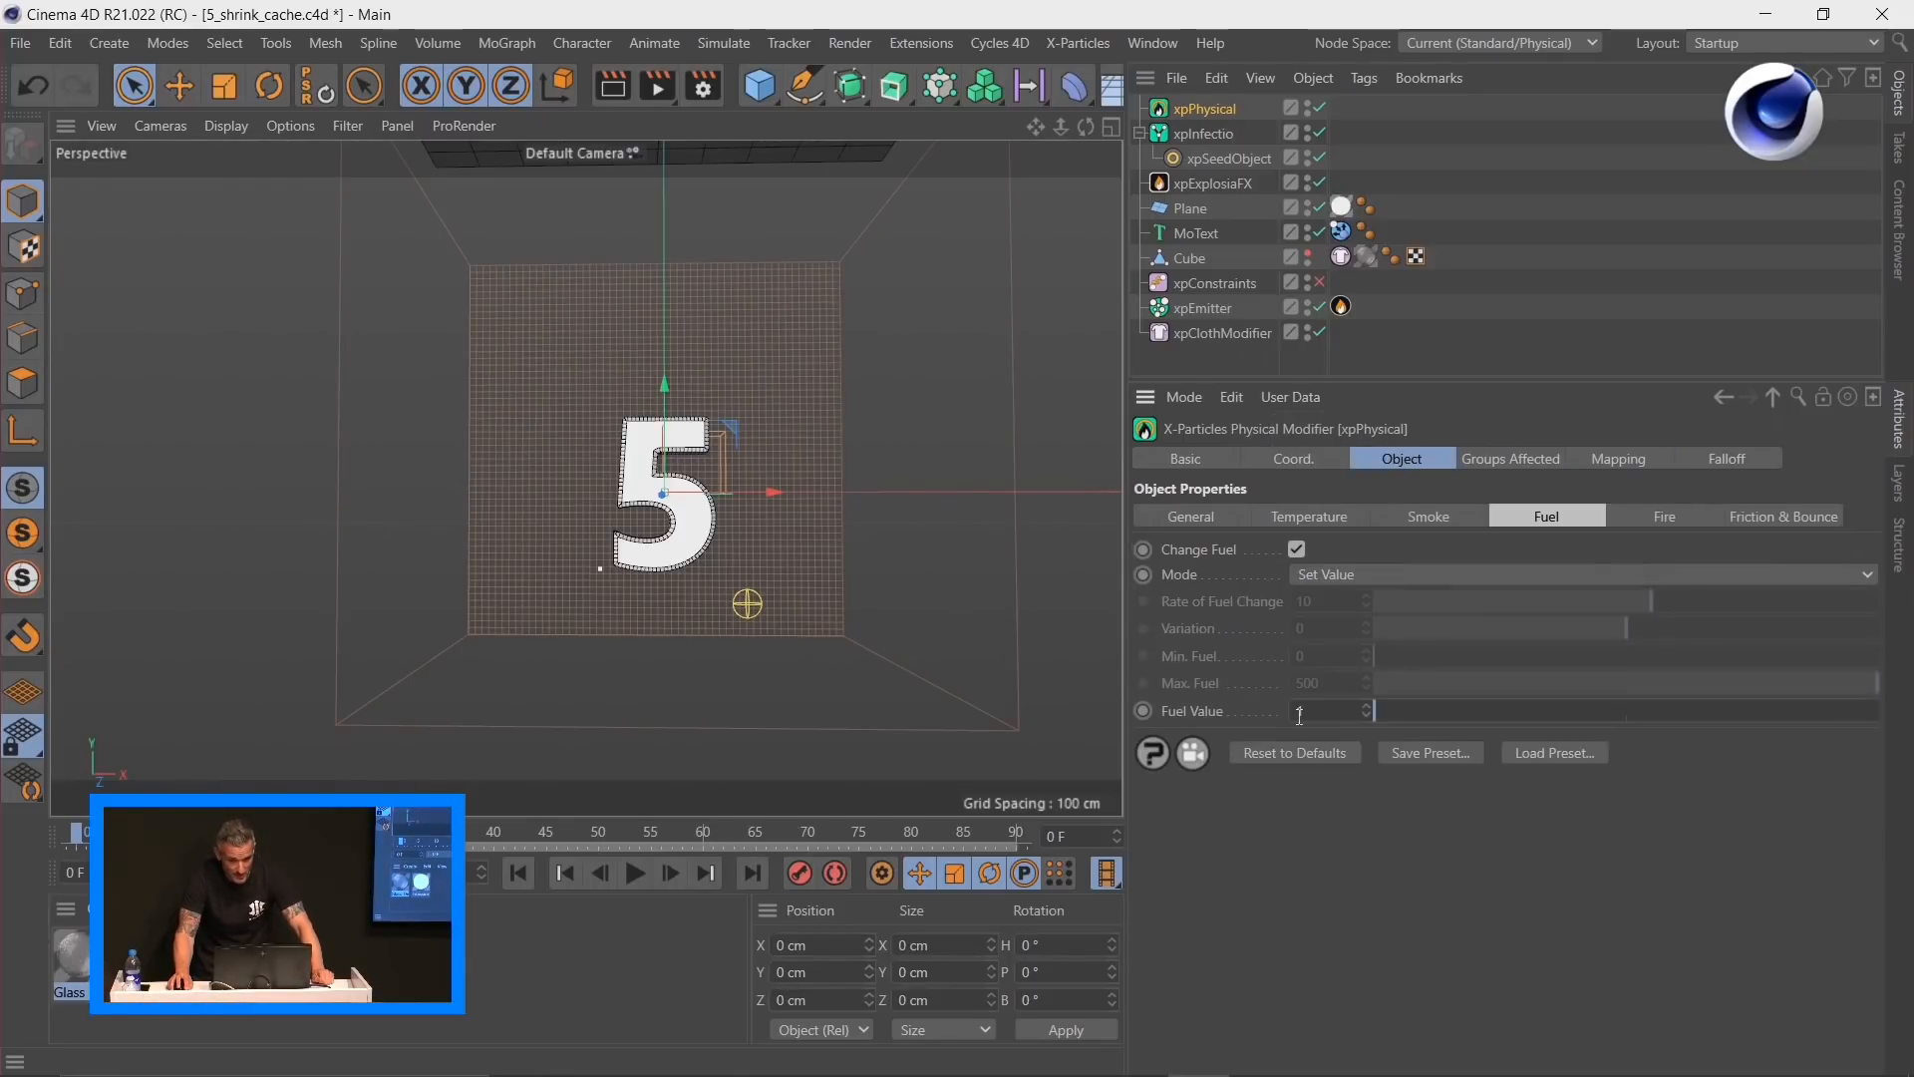
{"action": "left_click", "coordinate": [1590, 464]}
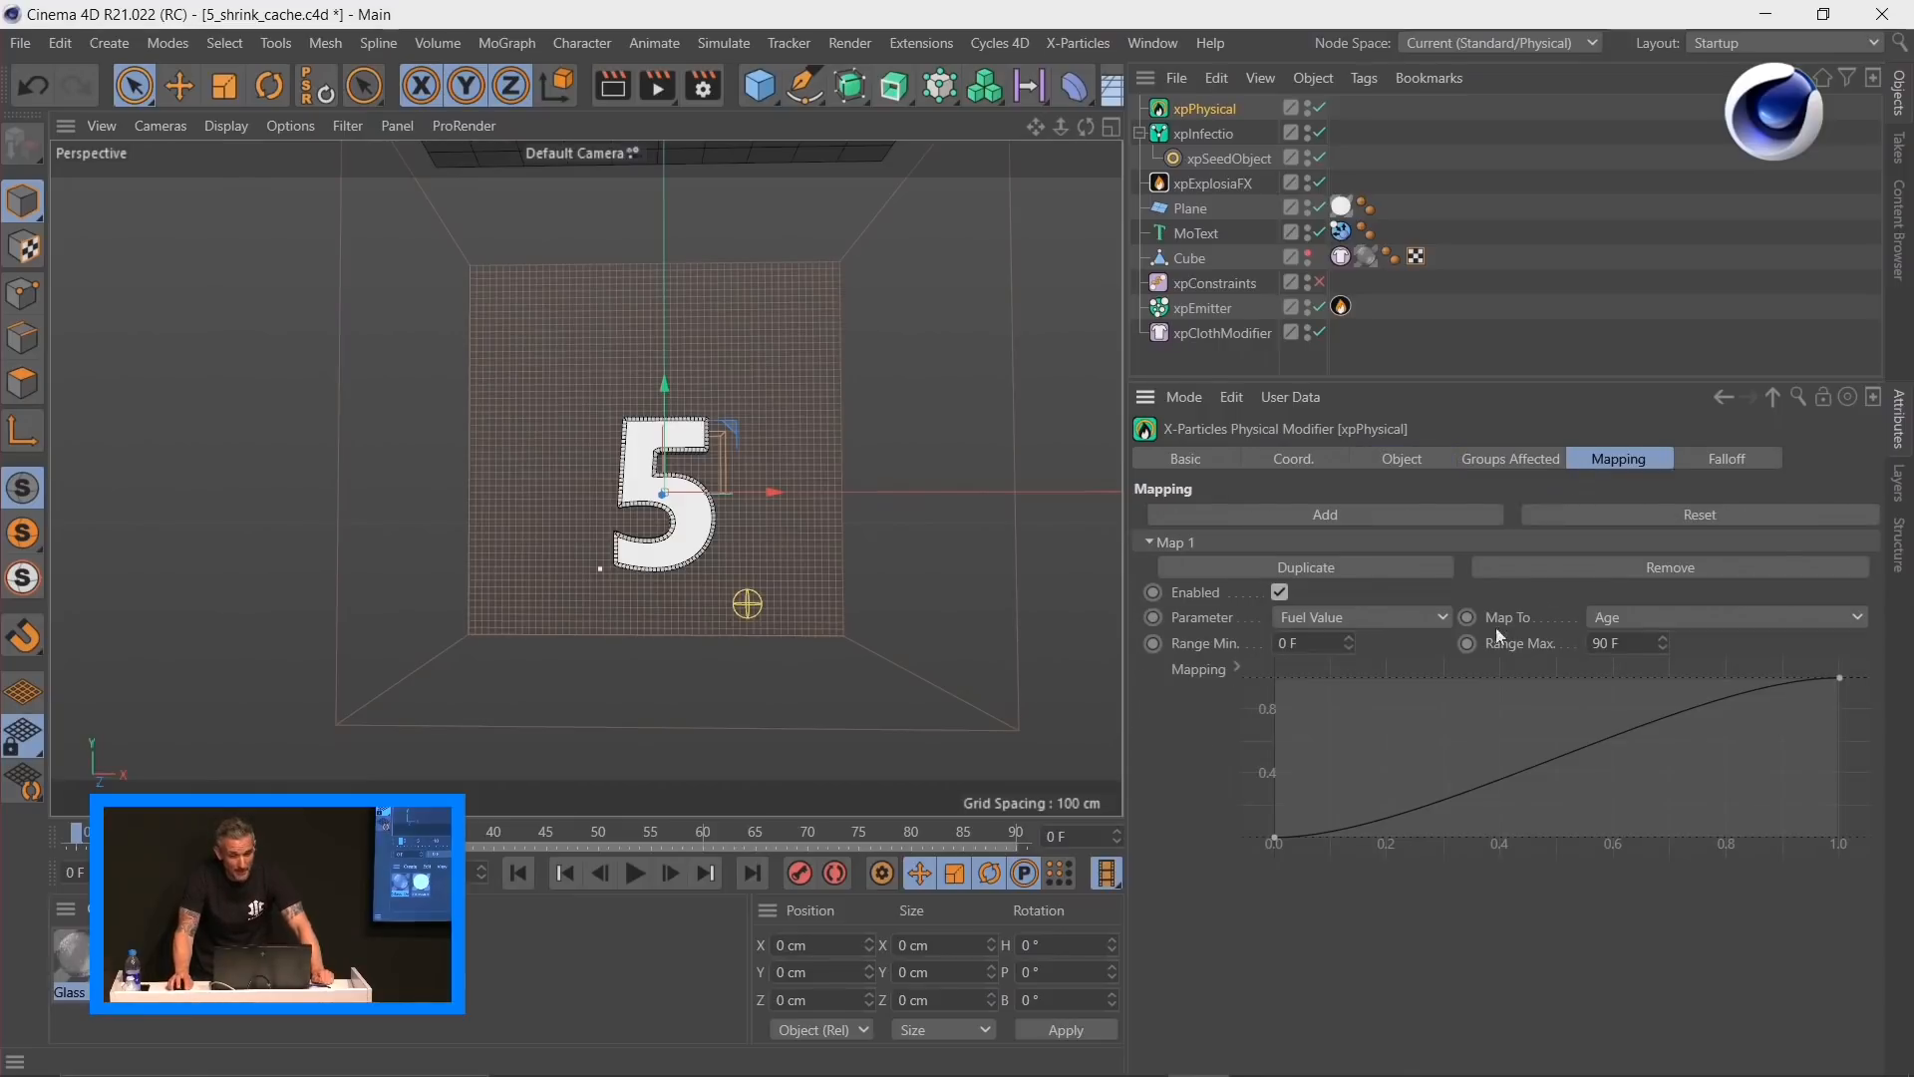
{"action": "left_click", "coordinate": [1642, 617]}
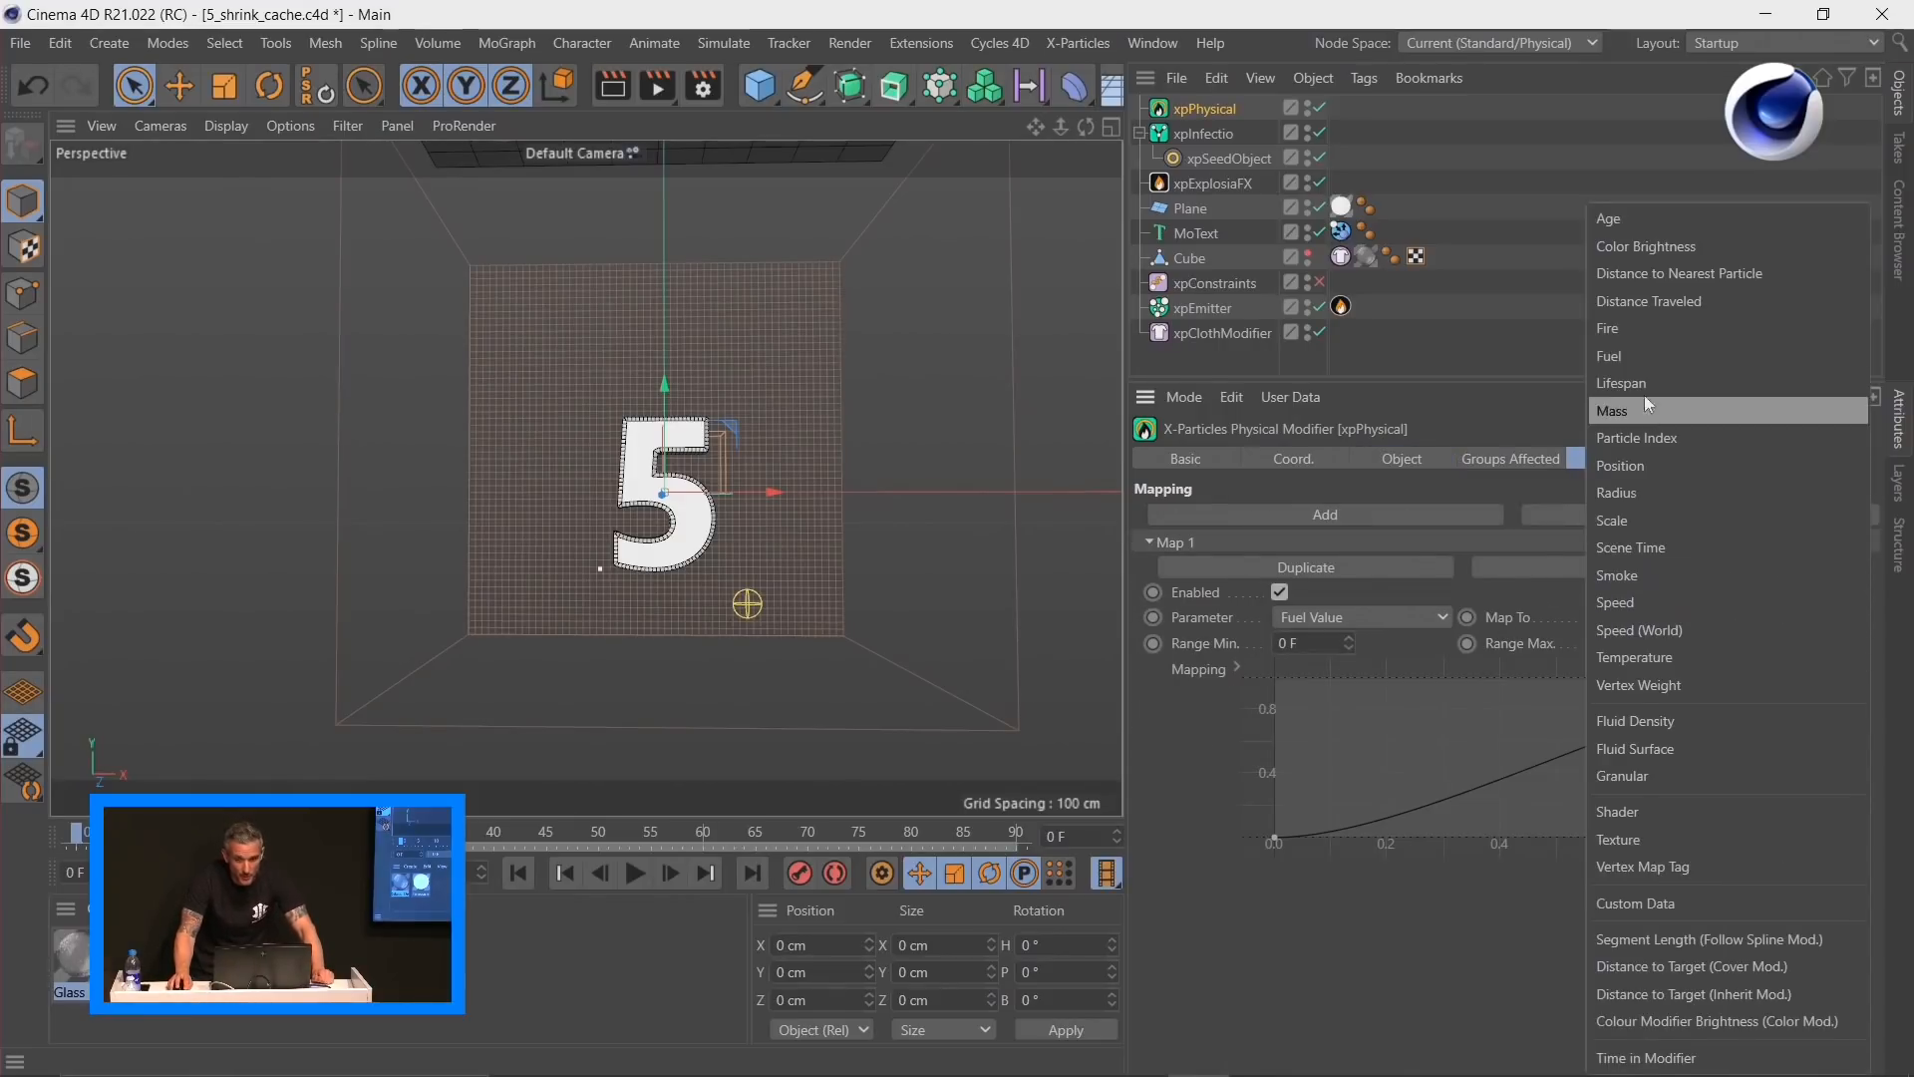
{"action": "left_click", "coordinate": [1642, 246]}
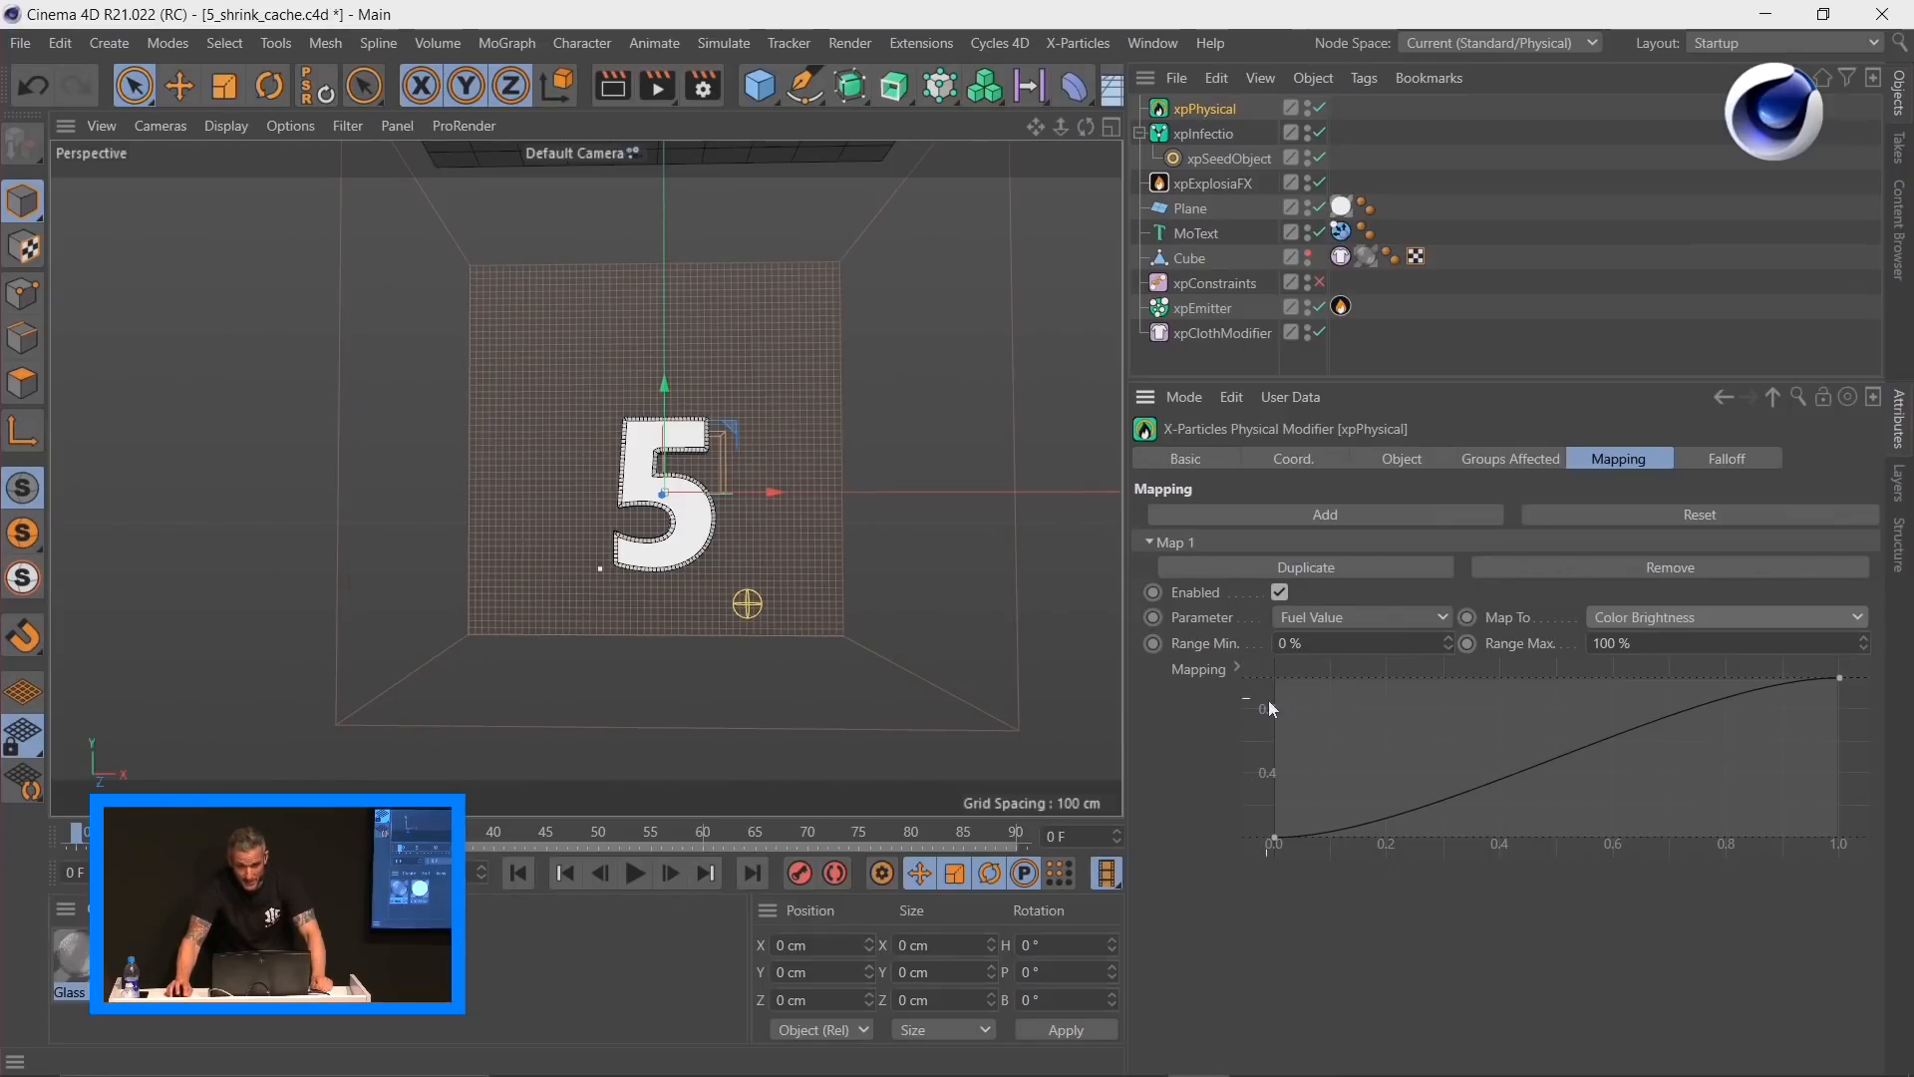
Step: Steepen the mapping curve by moving its start point to about 0.13 and its end point to about 0.87 along the horizontal axis
{"action": "left_click", "coordinate": [1378, 461]}
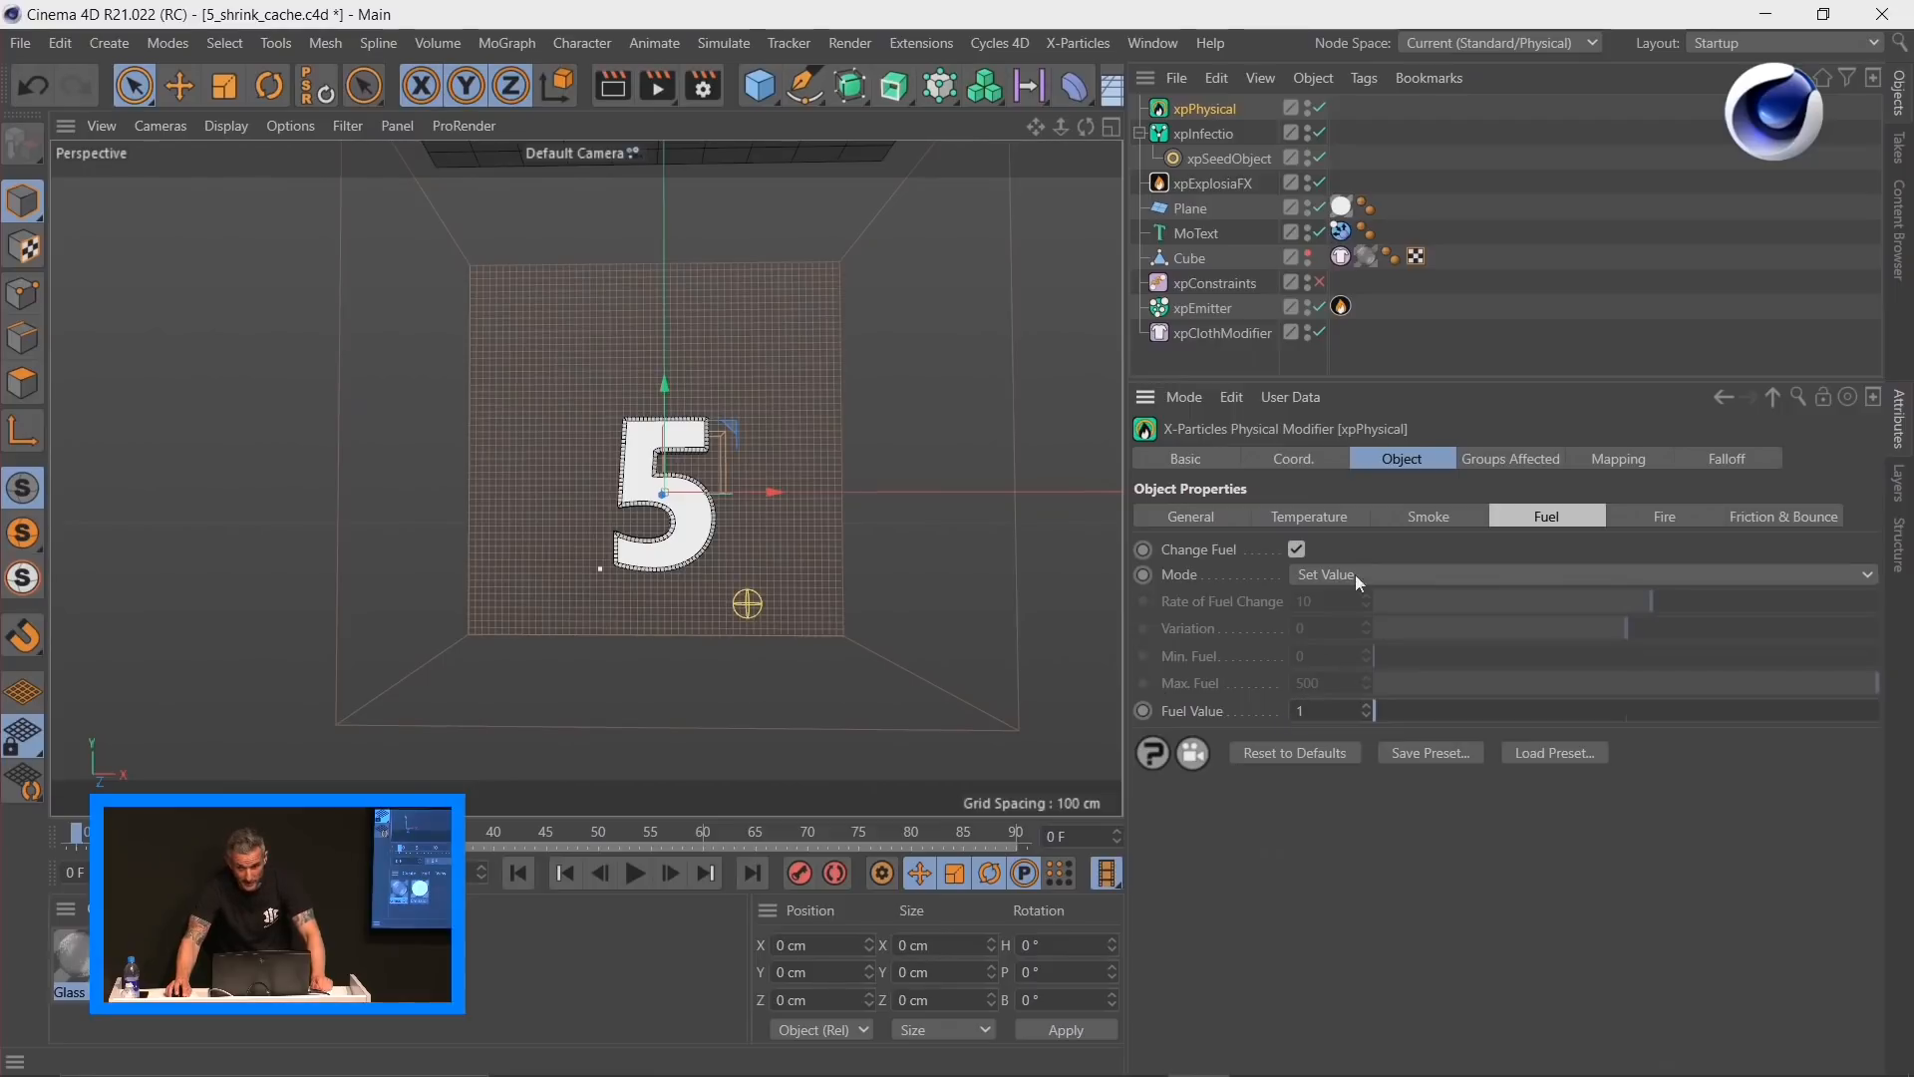
{"action": "left_click", "coordinate": [1602, 461]}
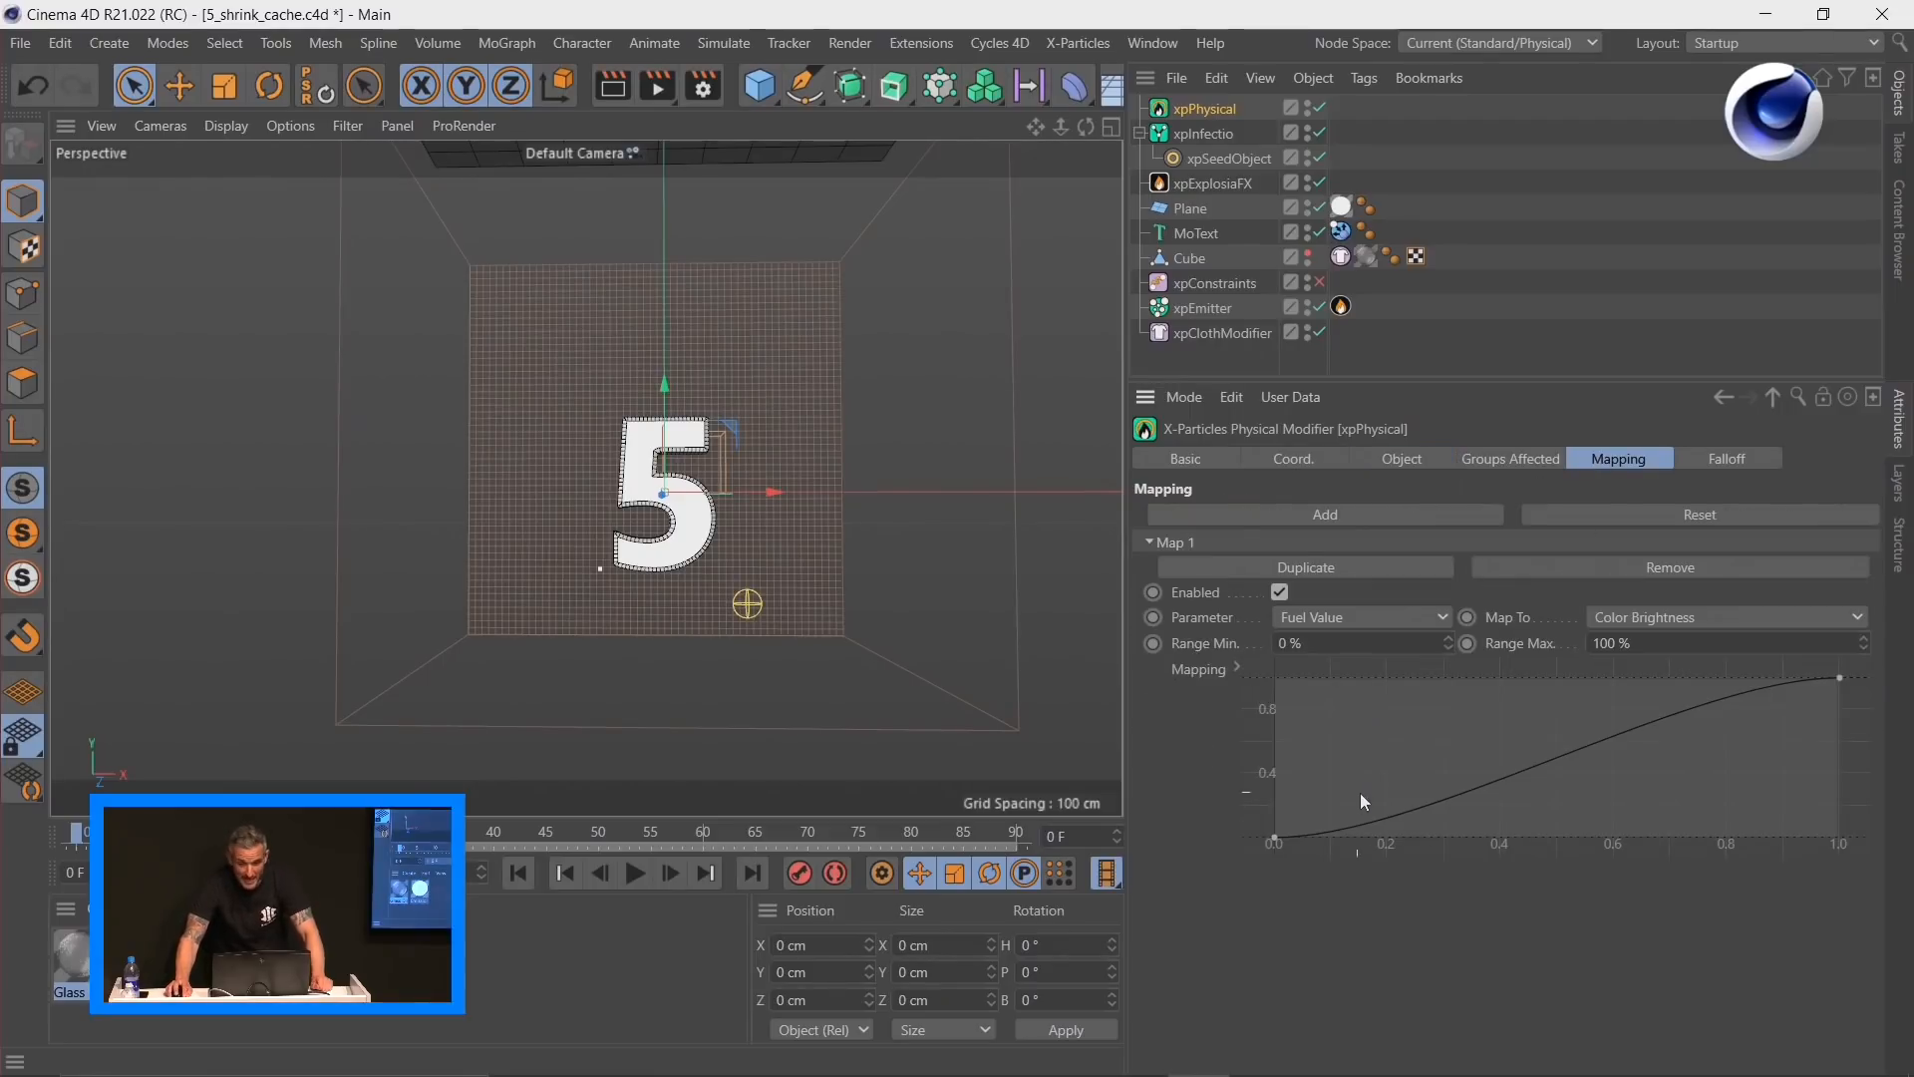
{"action": "mouse_move", "coordinate": [1268, 840]}
{"action": "left_mouse_down"}
{"action": "mouse_move", "coordinate": [1318, 780]}
{"action": "mouse_move", "coordinate": [1269, 849]}
{"action": "left_mouse_up"}
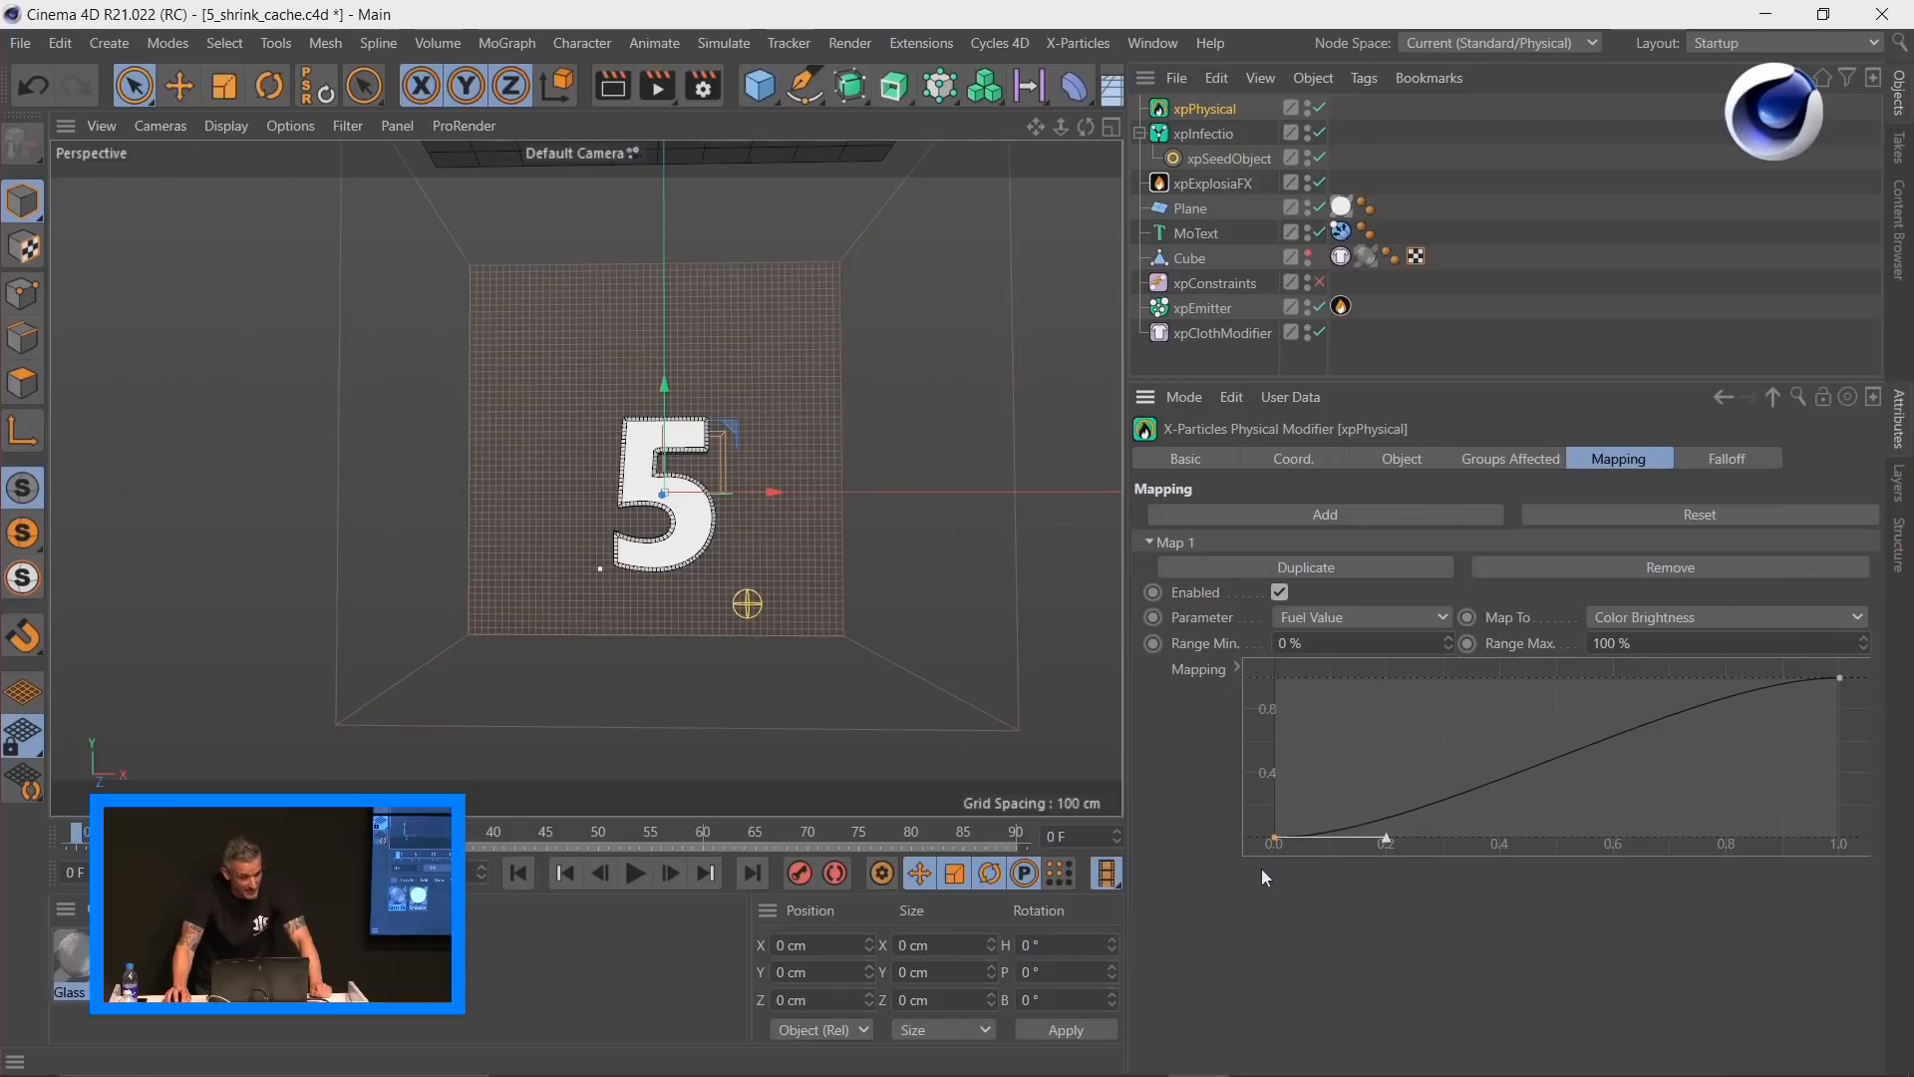
{"action": "mouse_move", "coordinate": [1841, 682]}
{"action": "left_mouse_down"}
{"action": "mouse_move", "coordinate": [1821, 698]}
{"action": "mouse_move", "coordinate": [1846, 676]}
{"action": "left_mouse_up"}
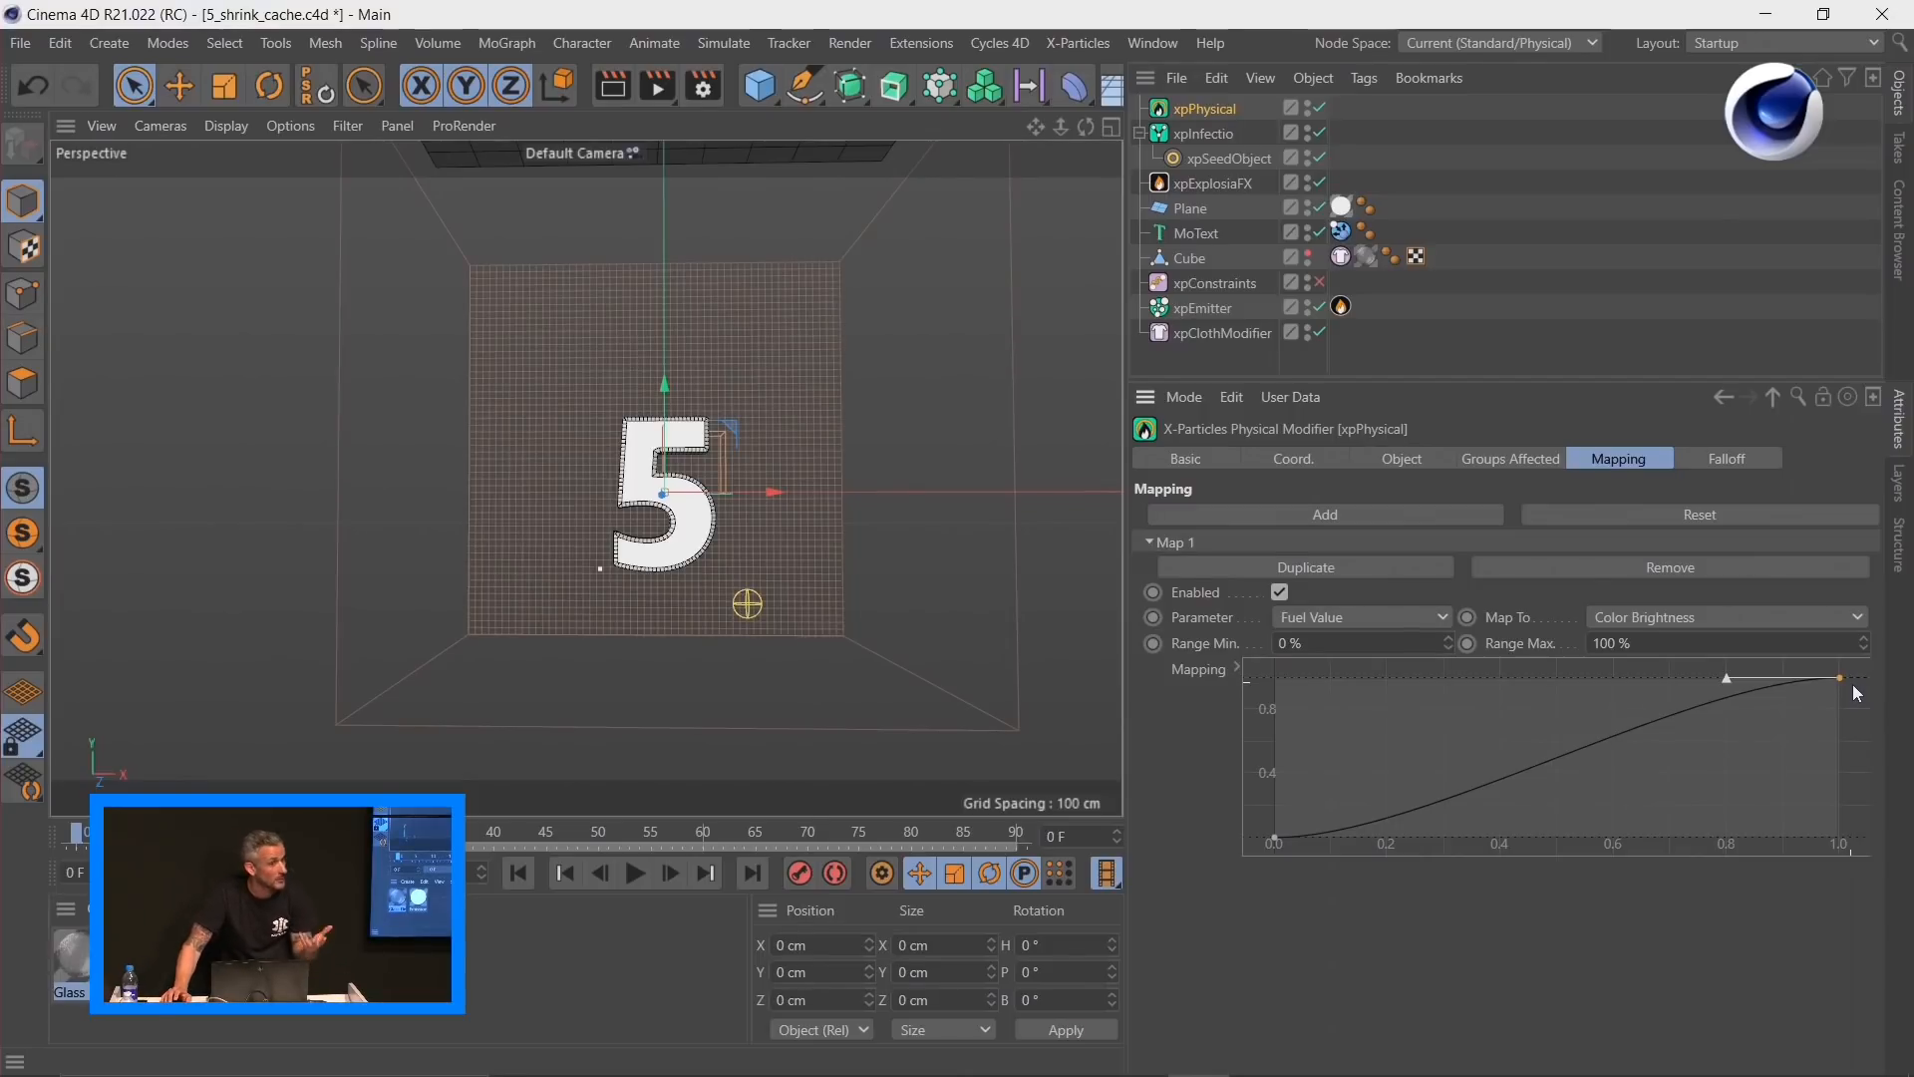
{"action": "left_click_drag", "start_coordinate": [1838, 677], "coordinate": [1767, 668]}
{"action": "left_click_drag", "start_coordinate": [1273, 836], "coordinate": [1344, 839]}
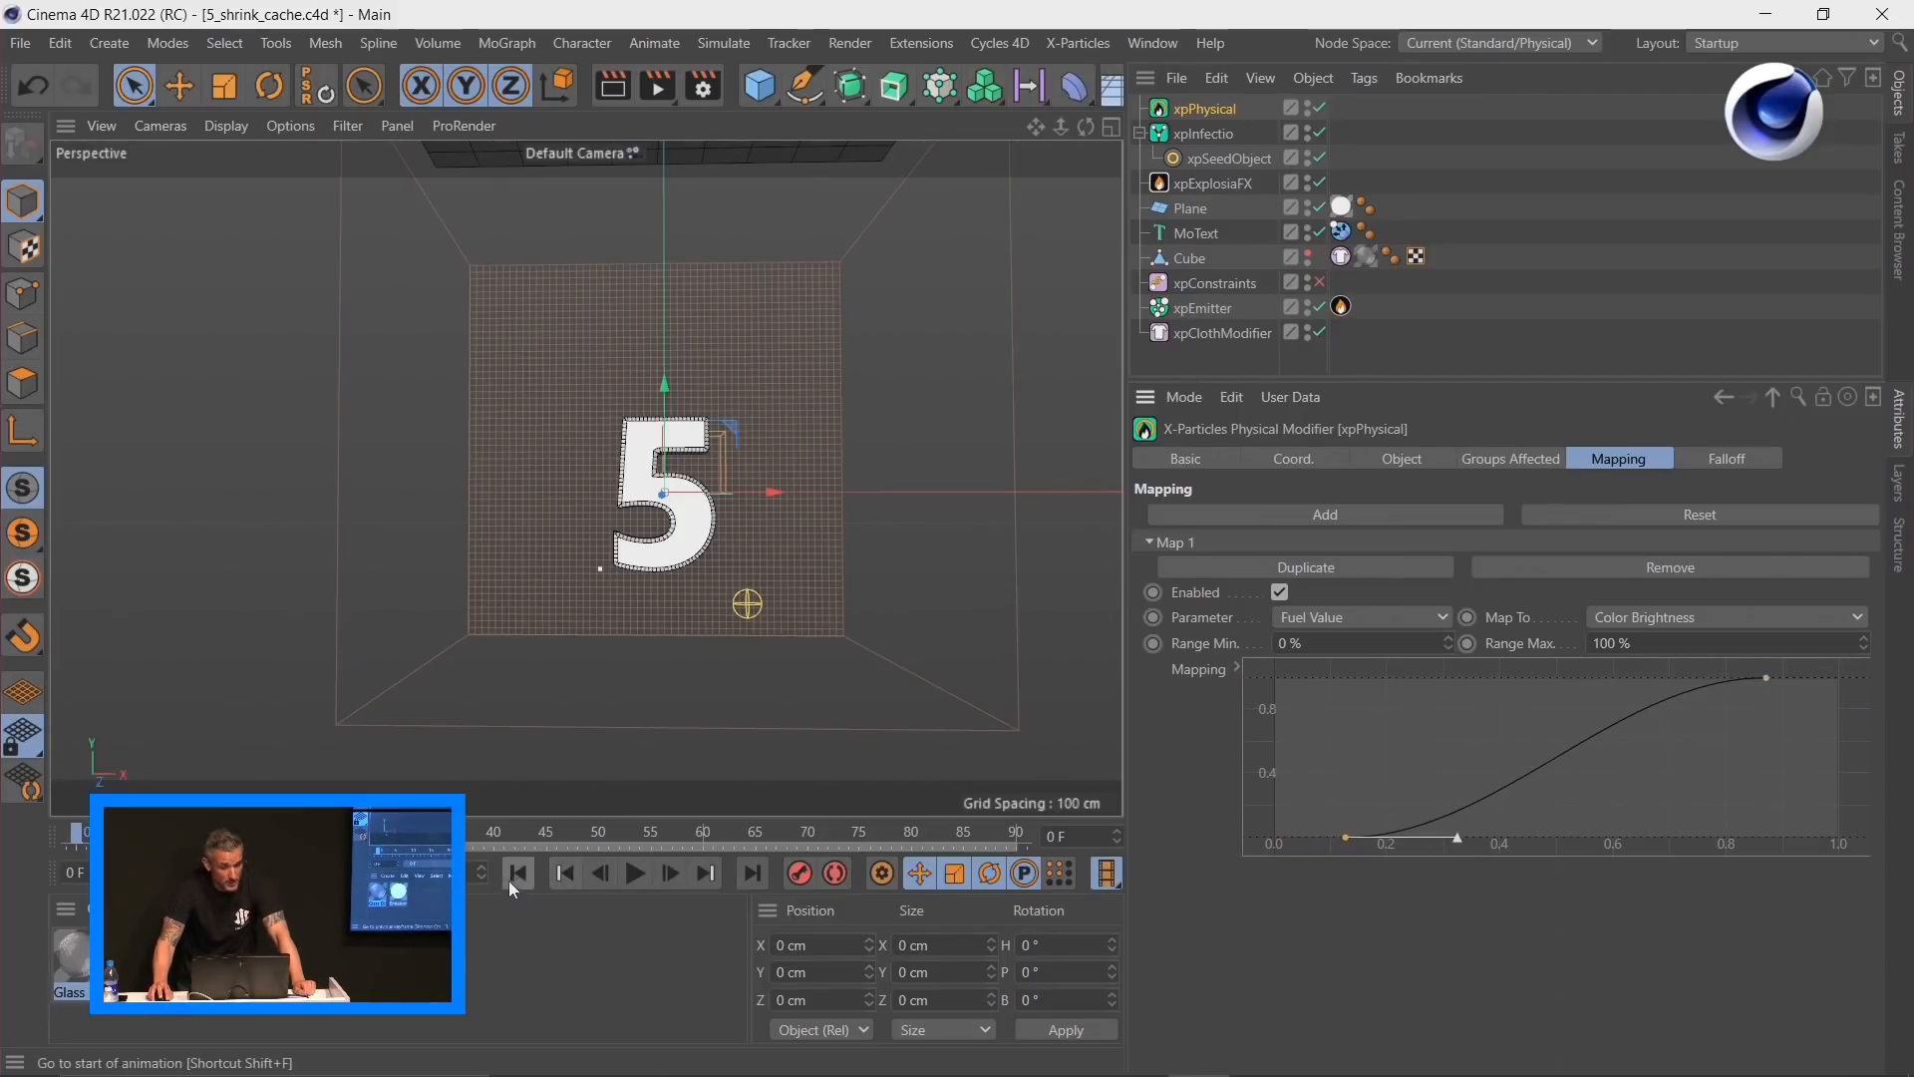
Step: Play the simulation to check the fuel mapping, stop it, and review the mappable parameters, keeping Fuel Value
{"action": "left_click", "coordinate": [635, 876]}
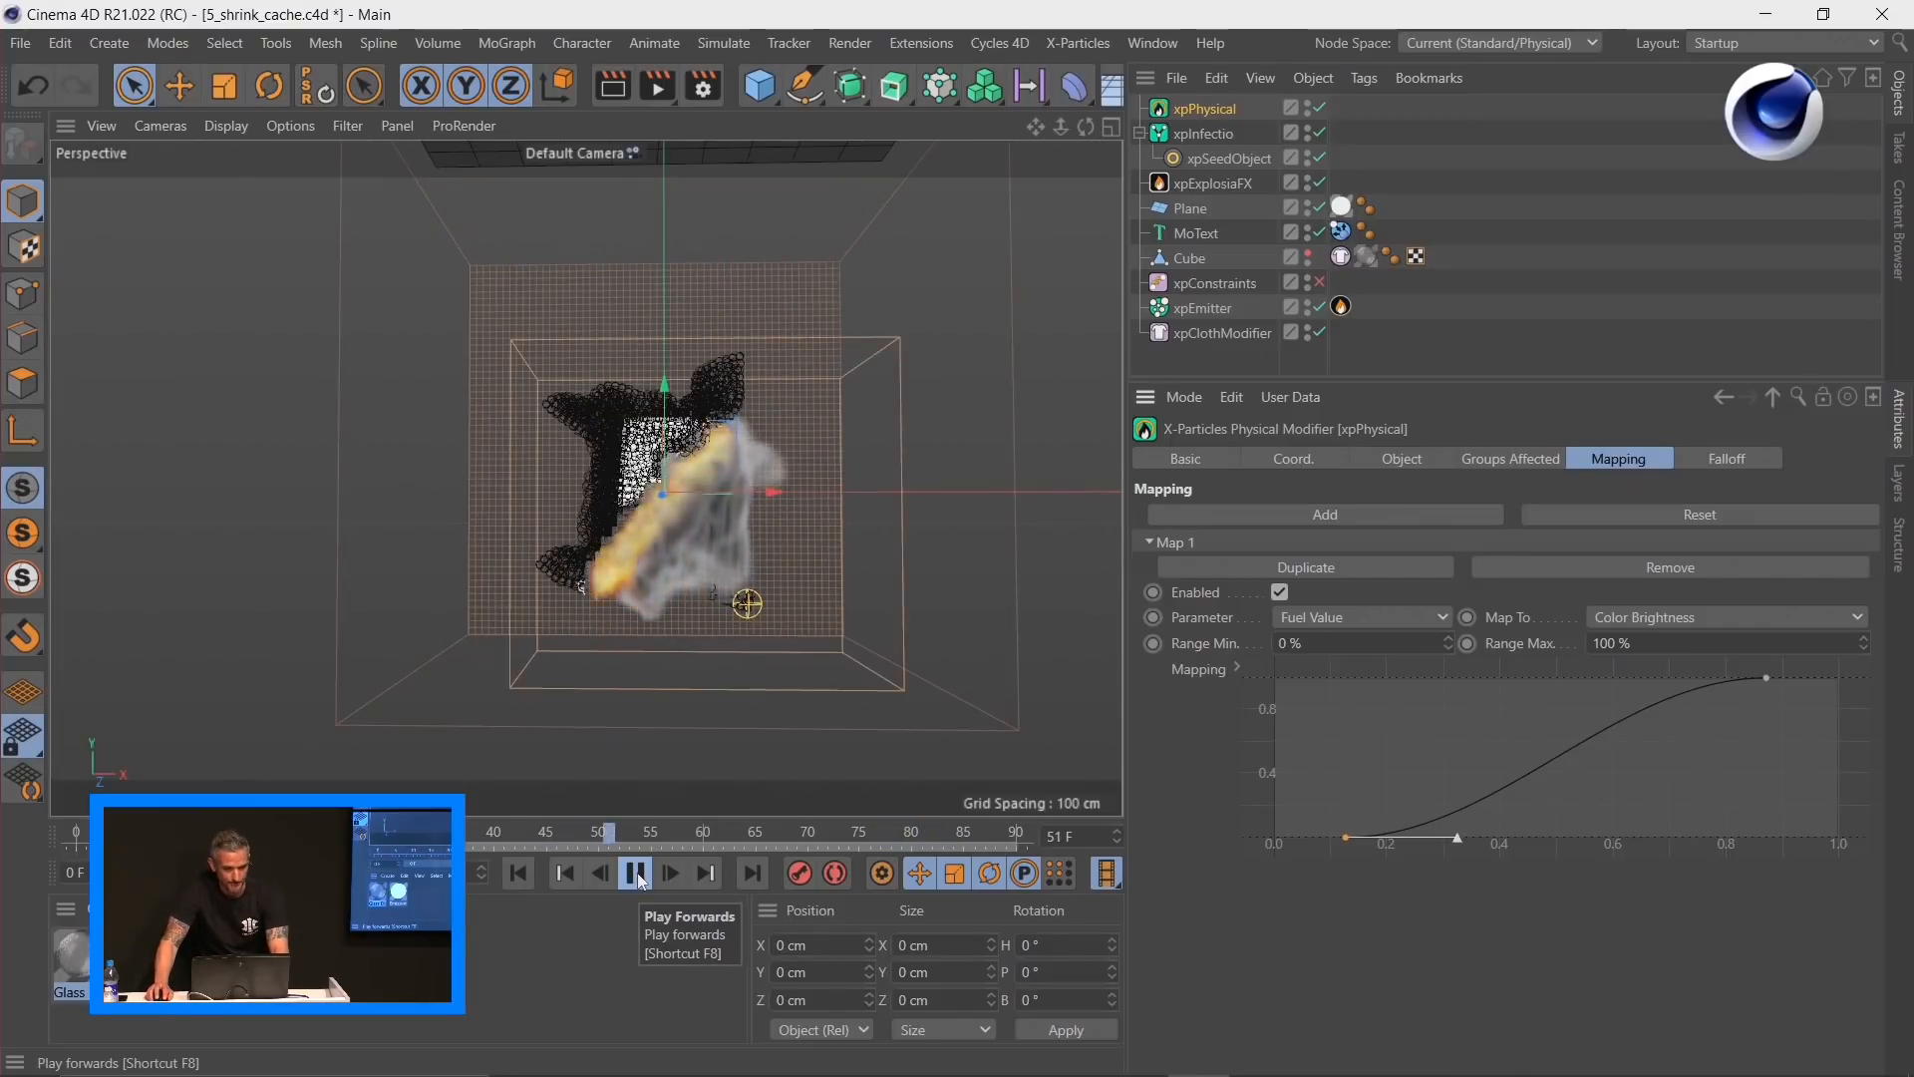
{"action": "left_click", "coordinate": [635, 875]}
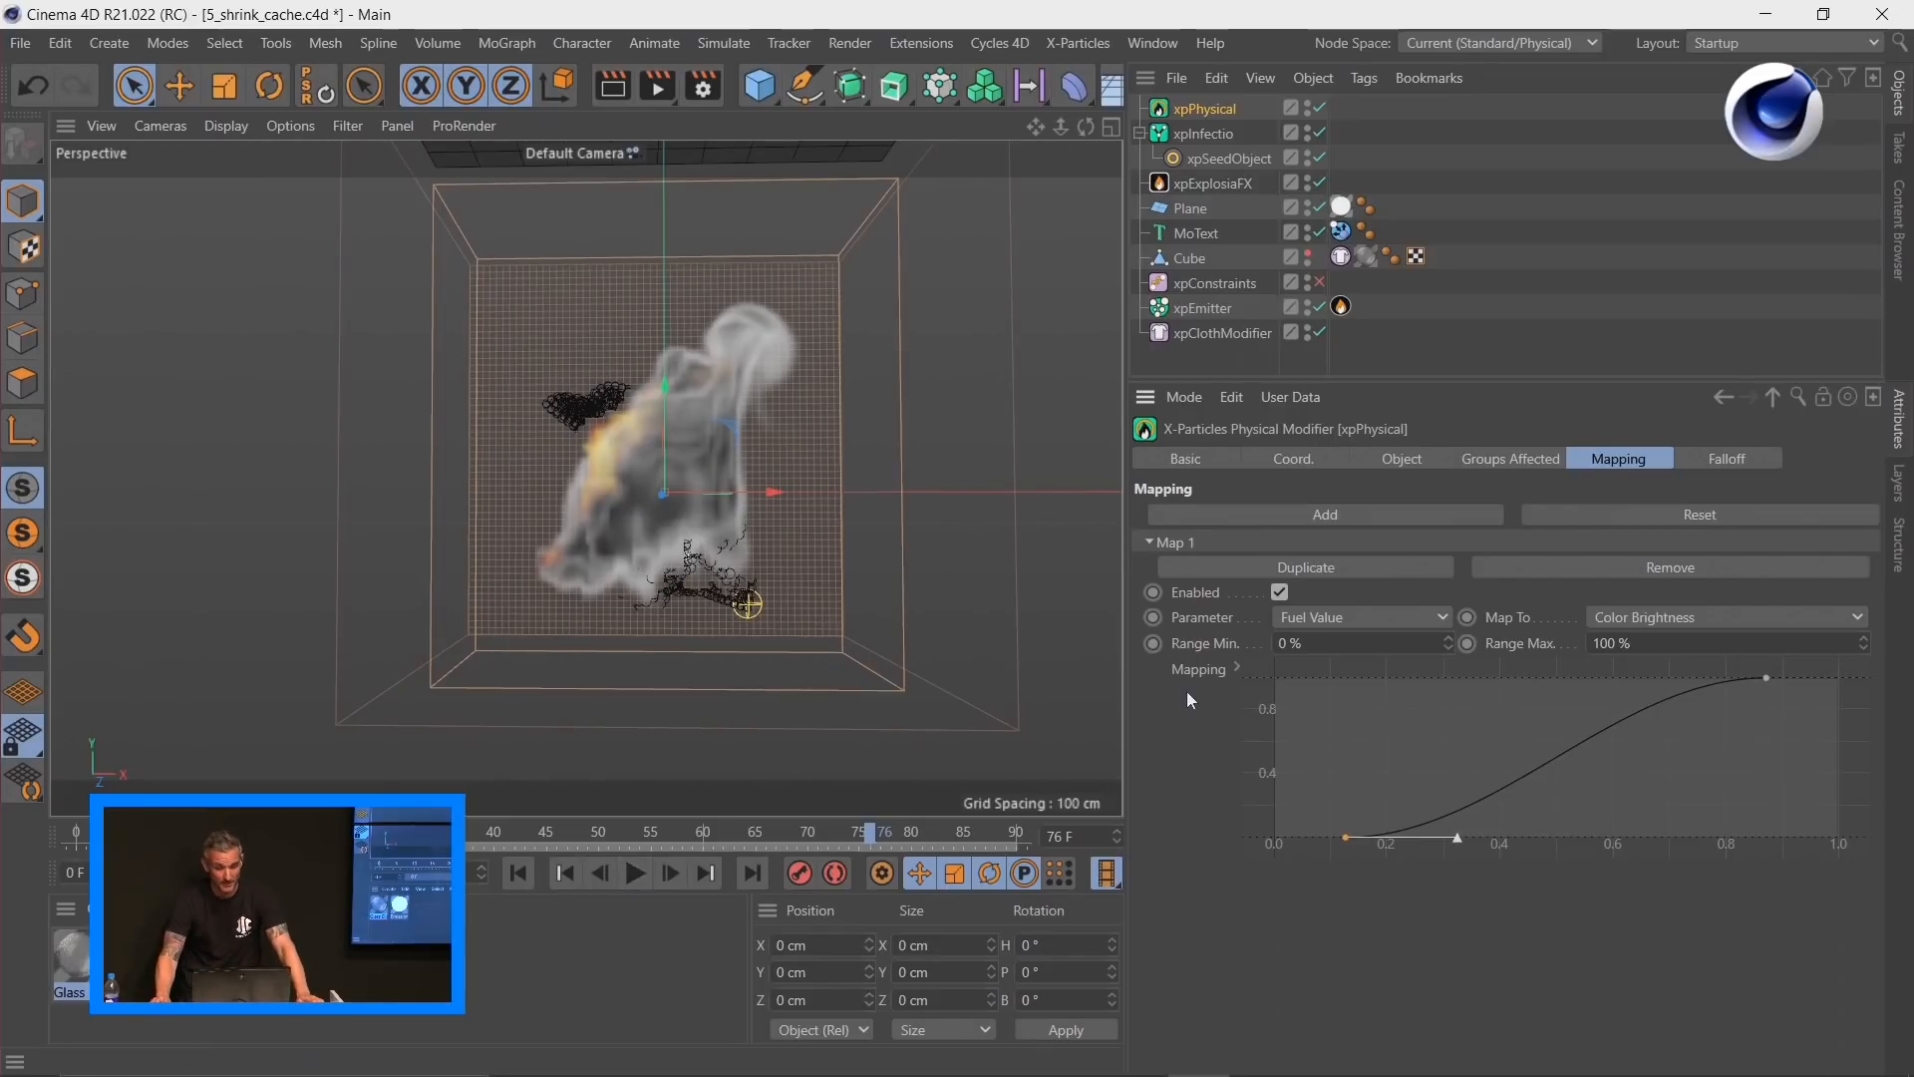
{"action": "left_click", "coordinate": [1351, 618]}
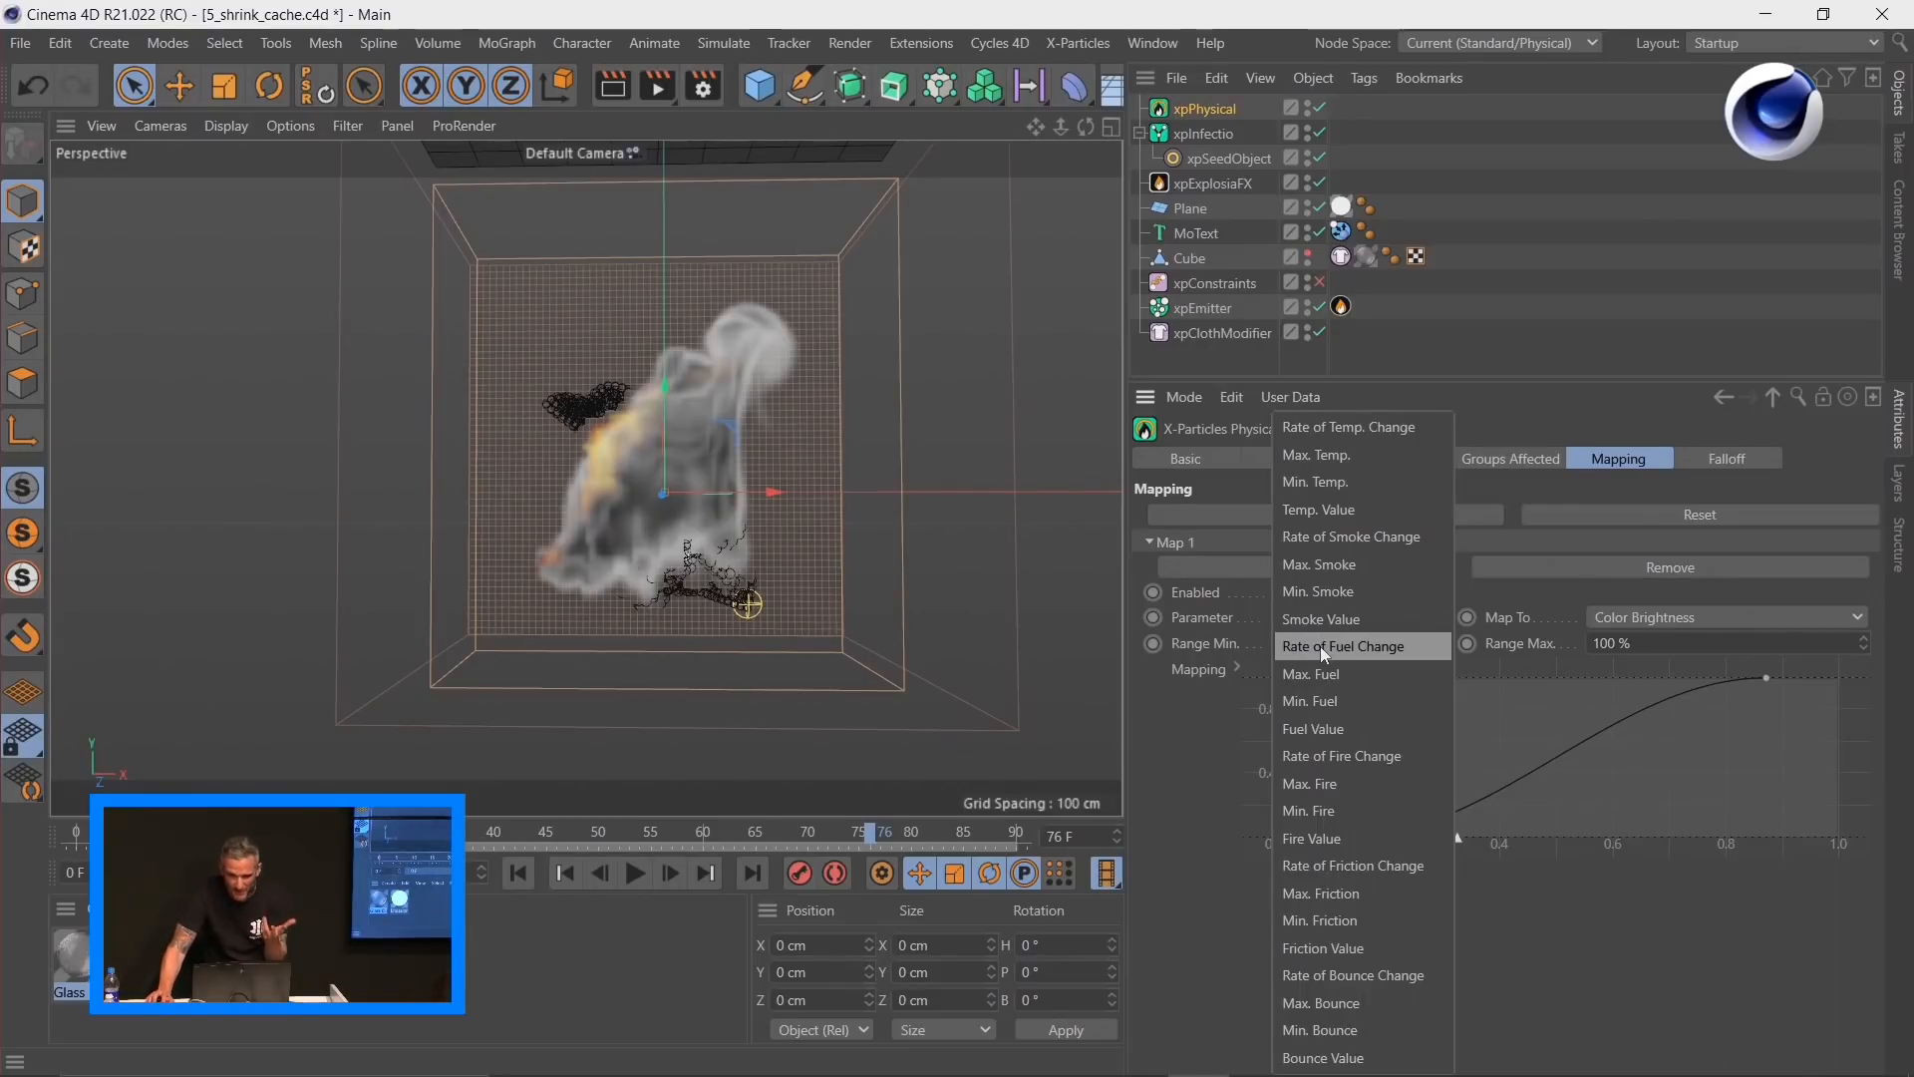
{"action": "left_click", "coordinate": [1318, 728]}
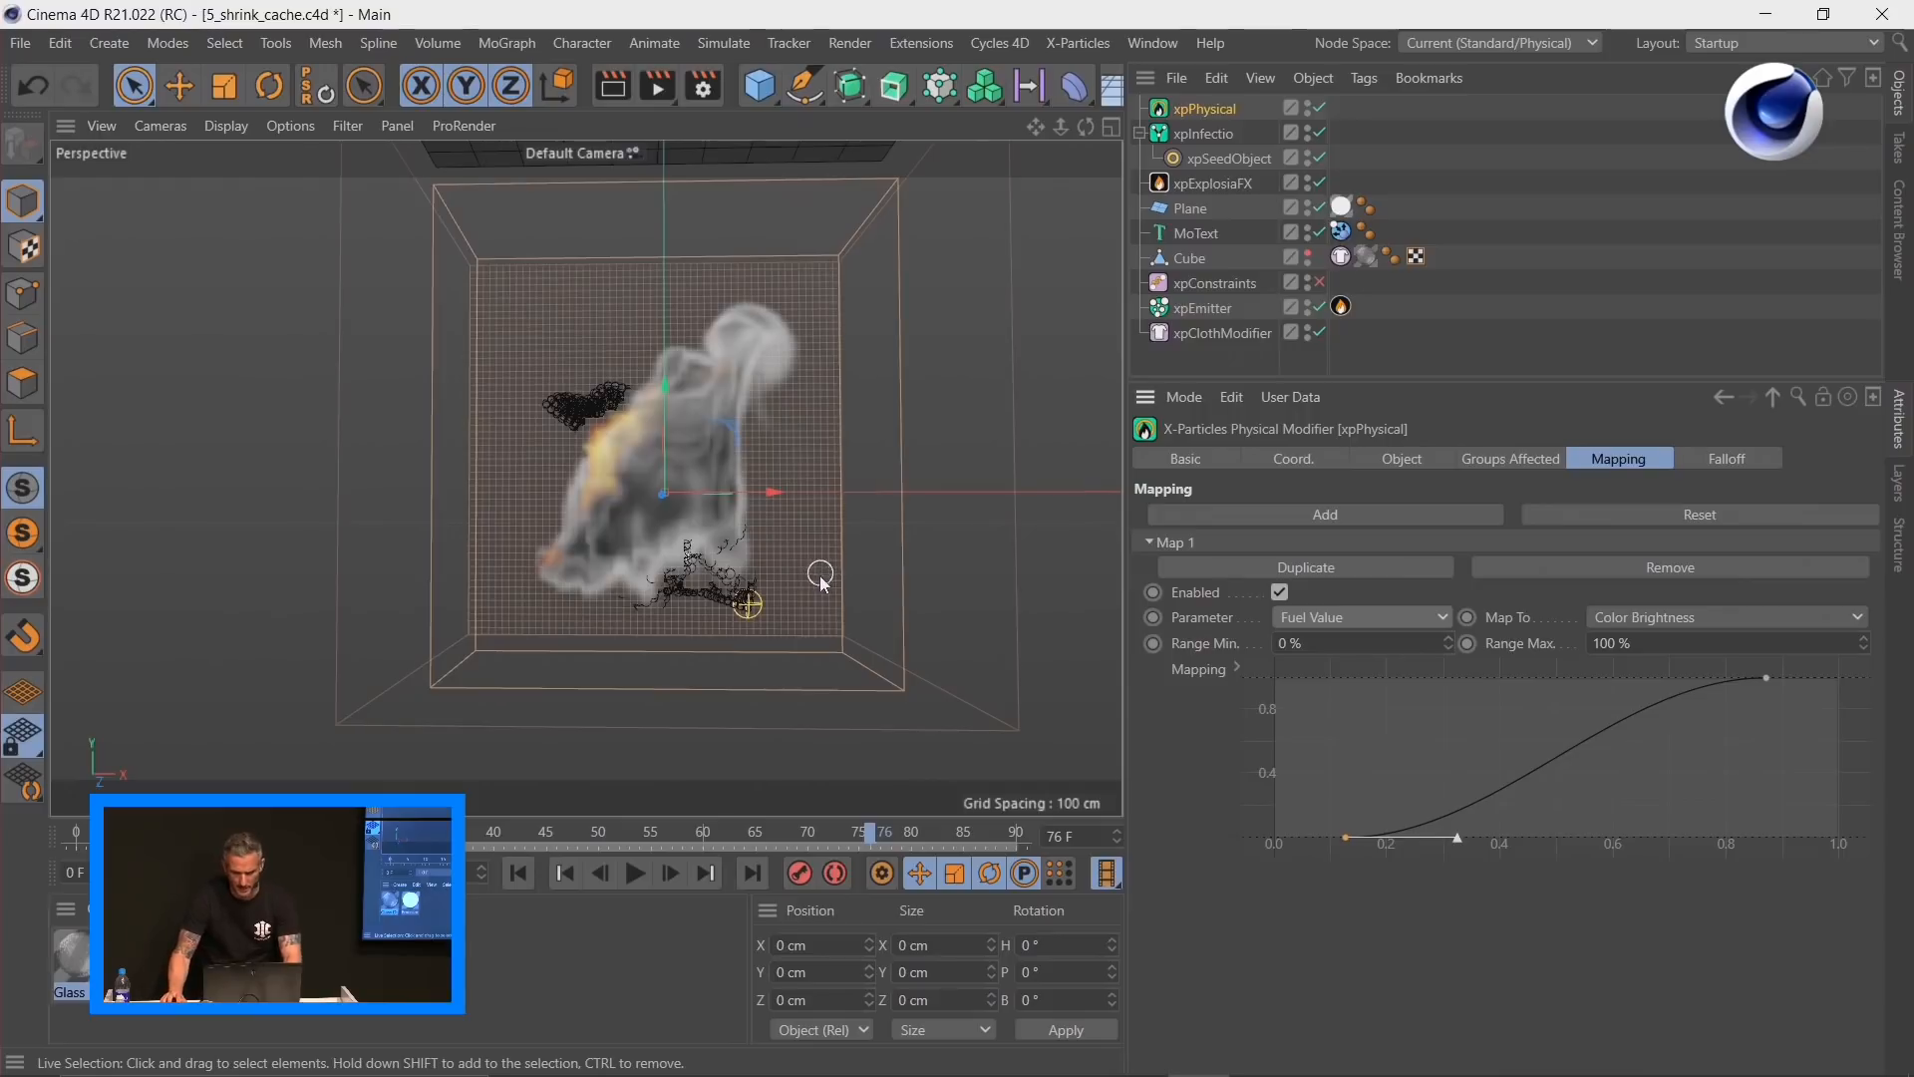
Step: Hide xpExplosiaFX in the viewport, play the simulation from the start to watch the cloth particles, and stop around frame 50
{"action": "left_click", "coordinate": [1312, 178]}
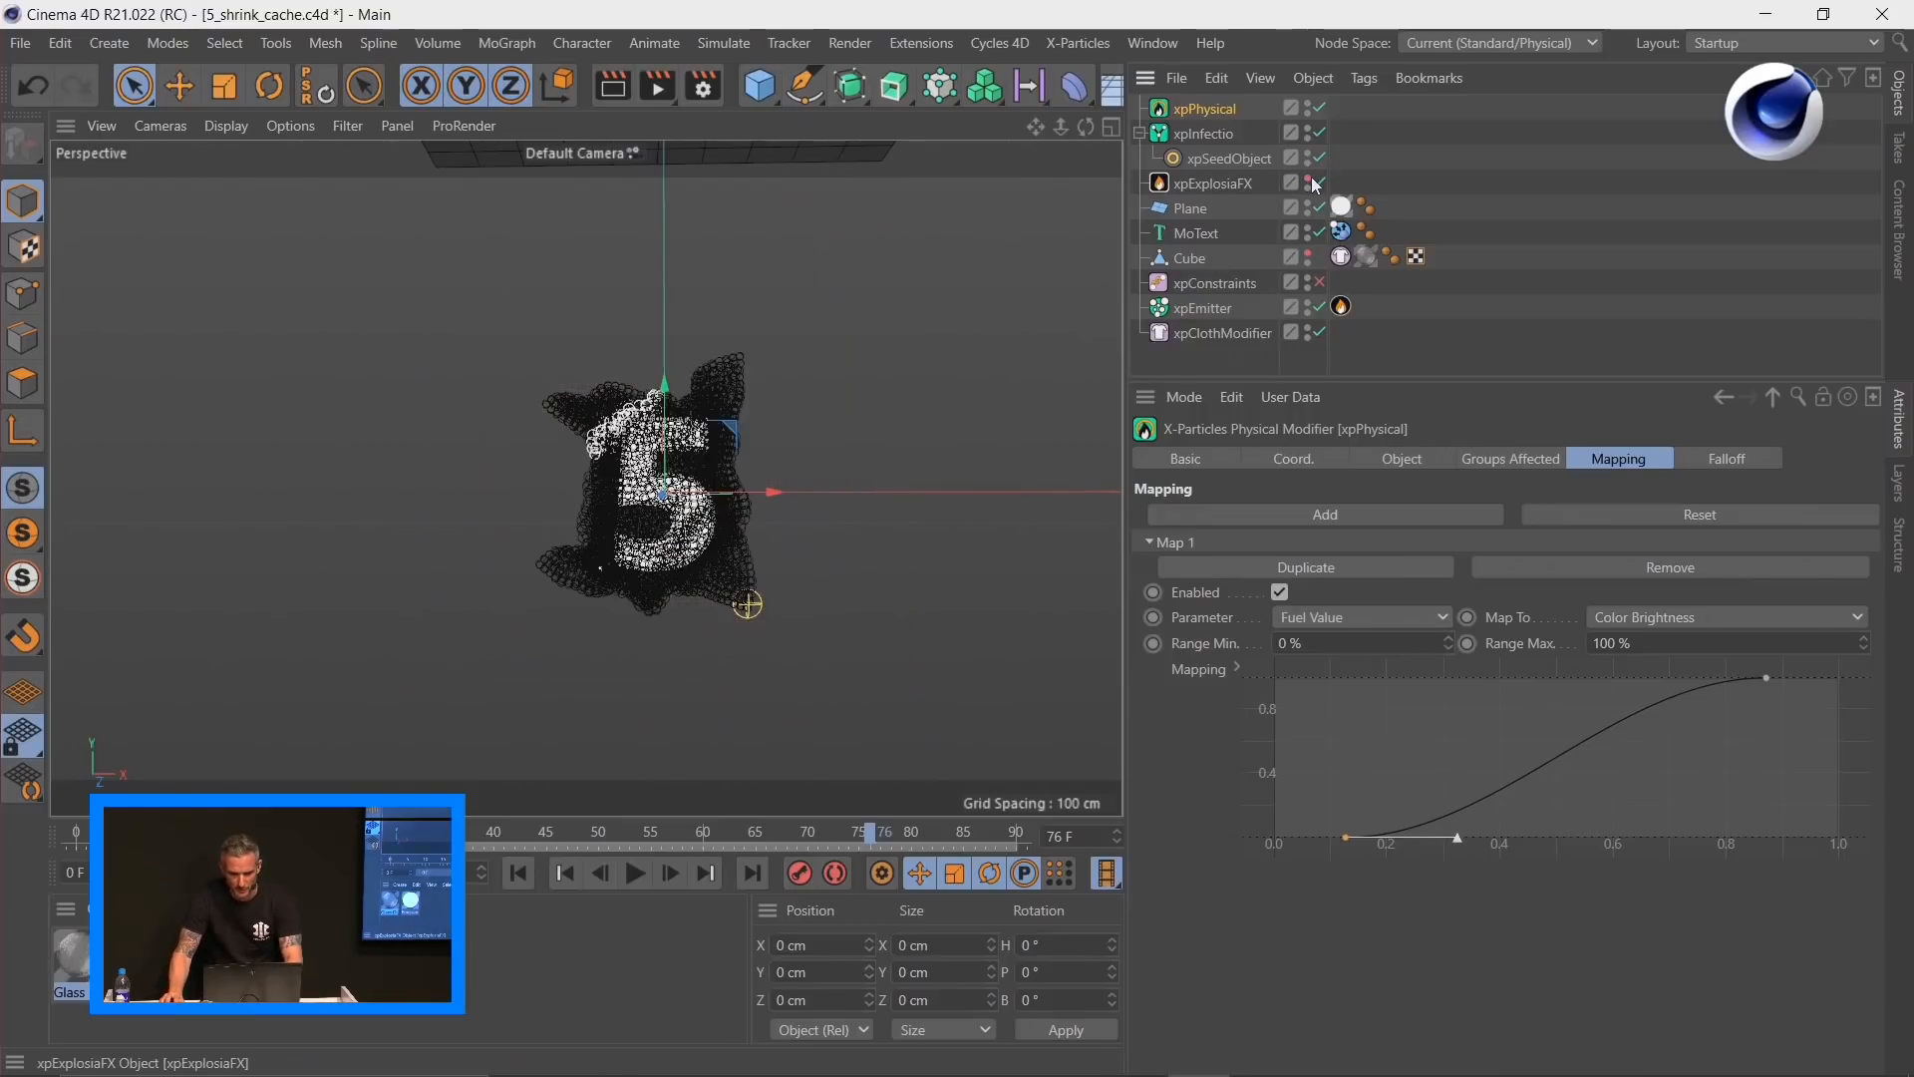
{"action": "left_click", "coordinate": [518, 874]}
{"action": "left_click", "coordinate": [635, 873]}
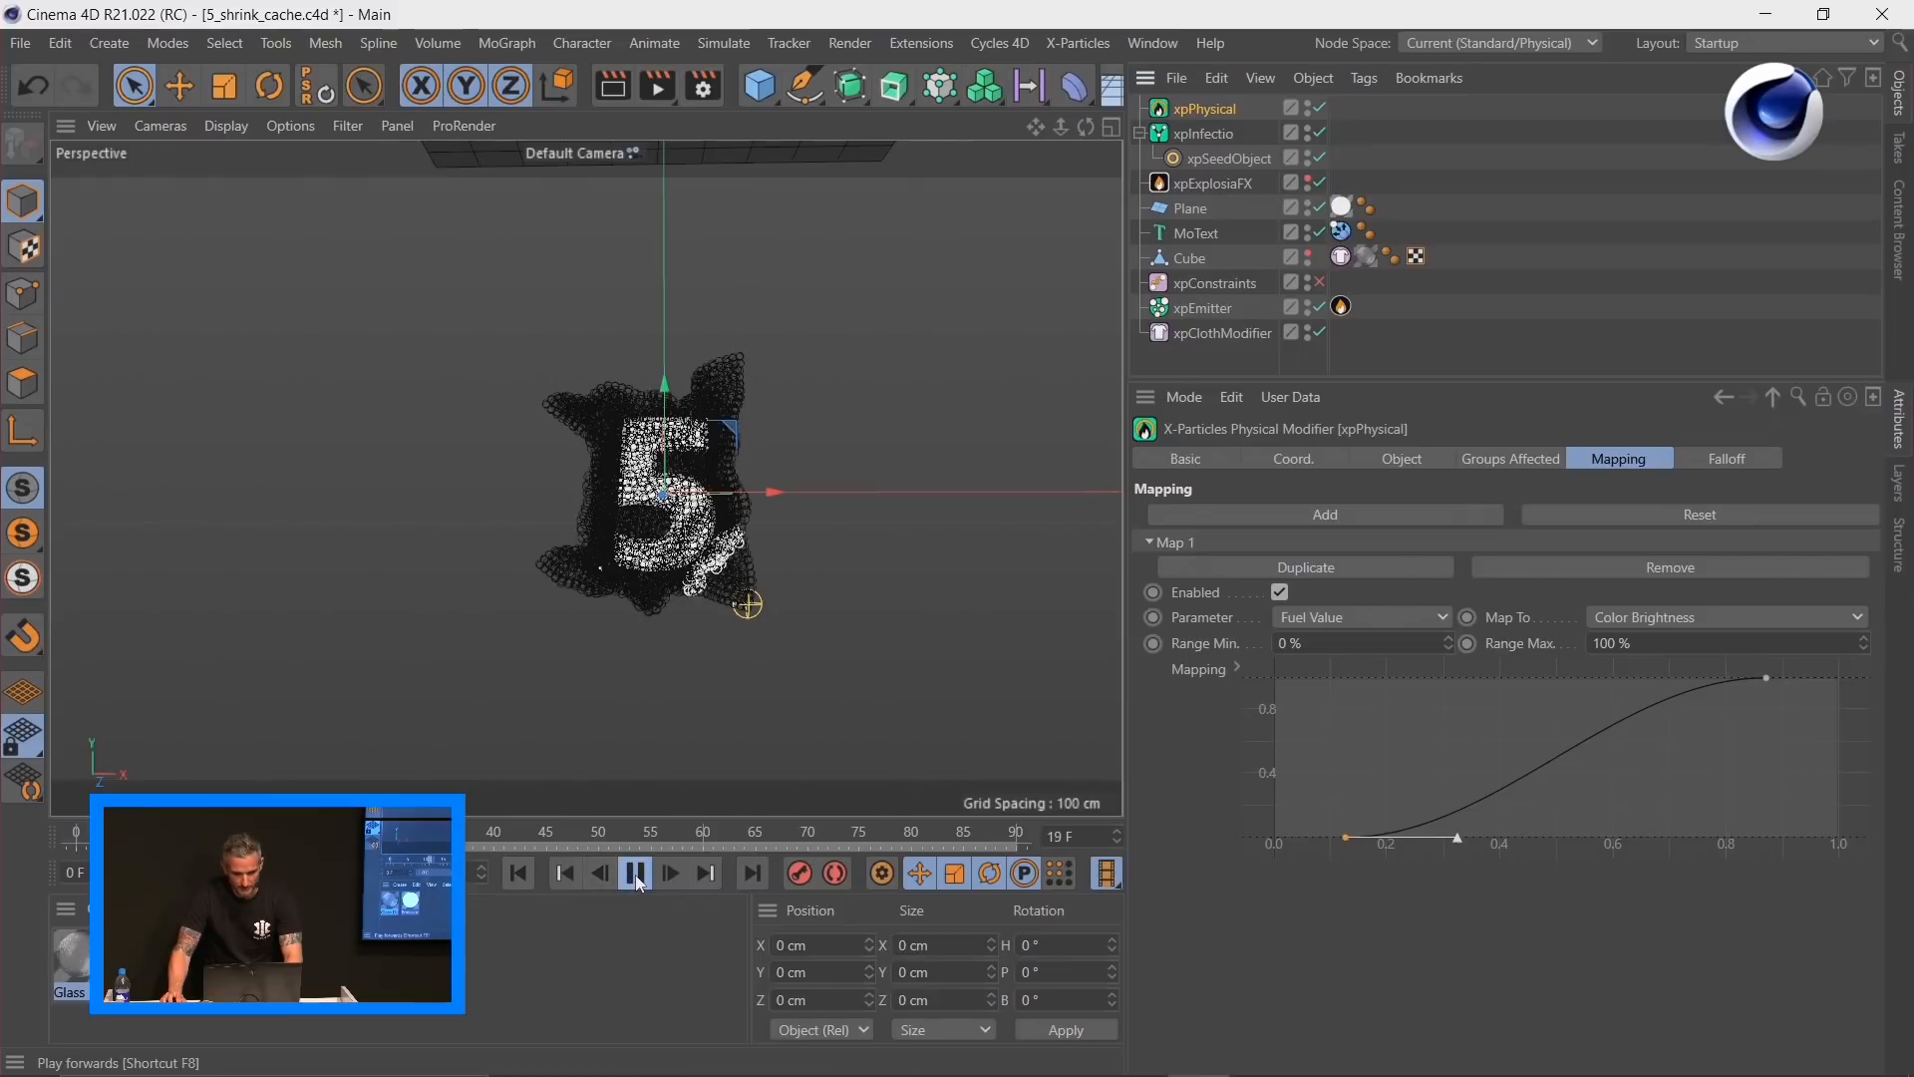
{"action": "left_click", "coordinate": [635, 873]}
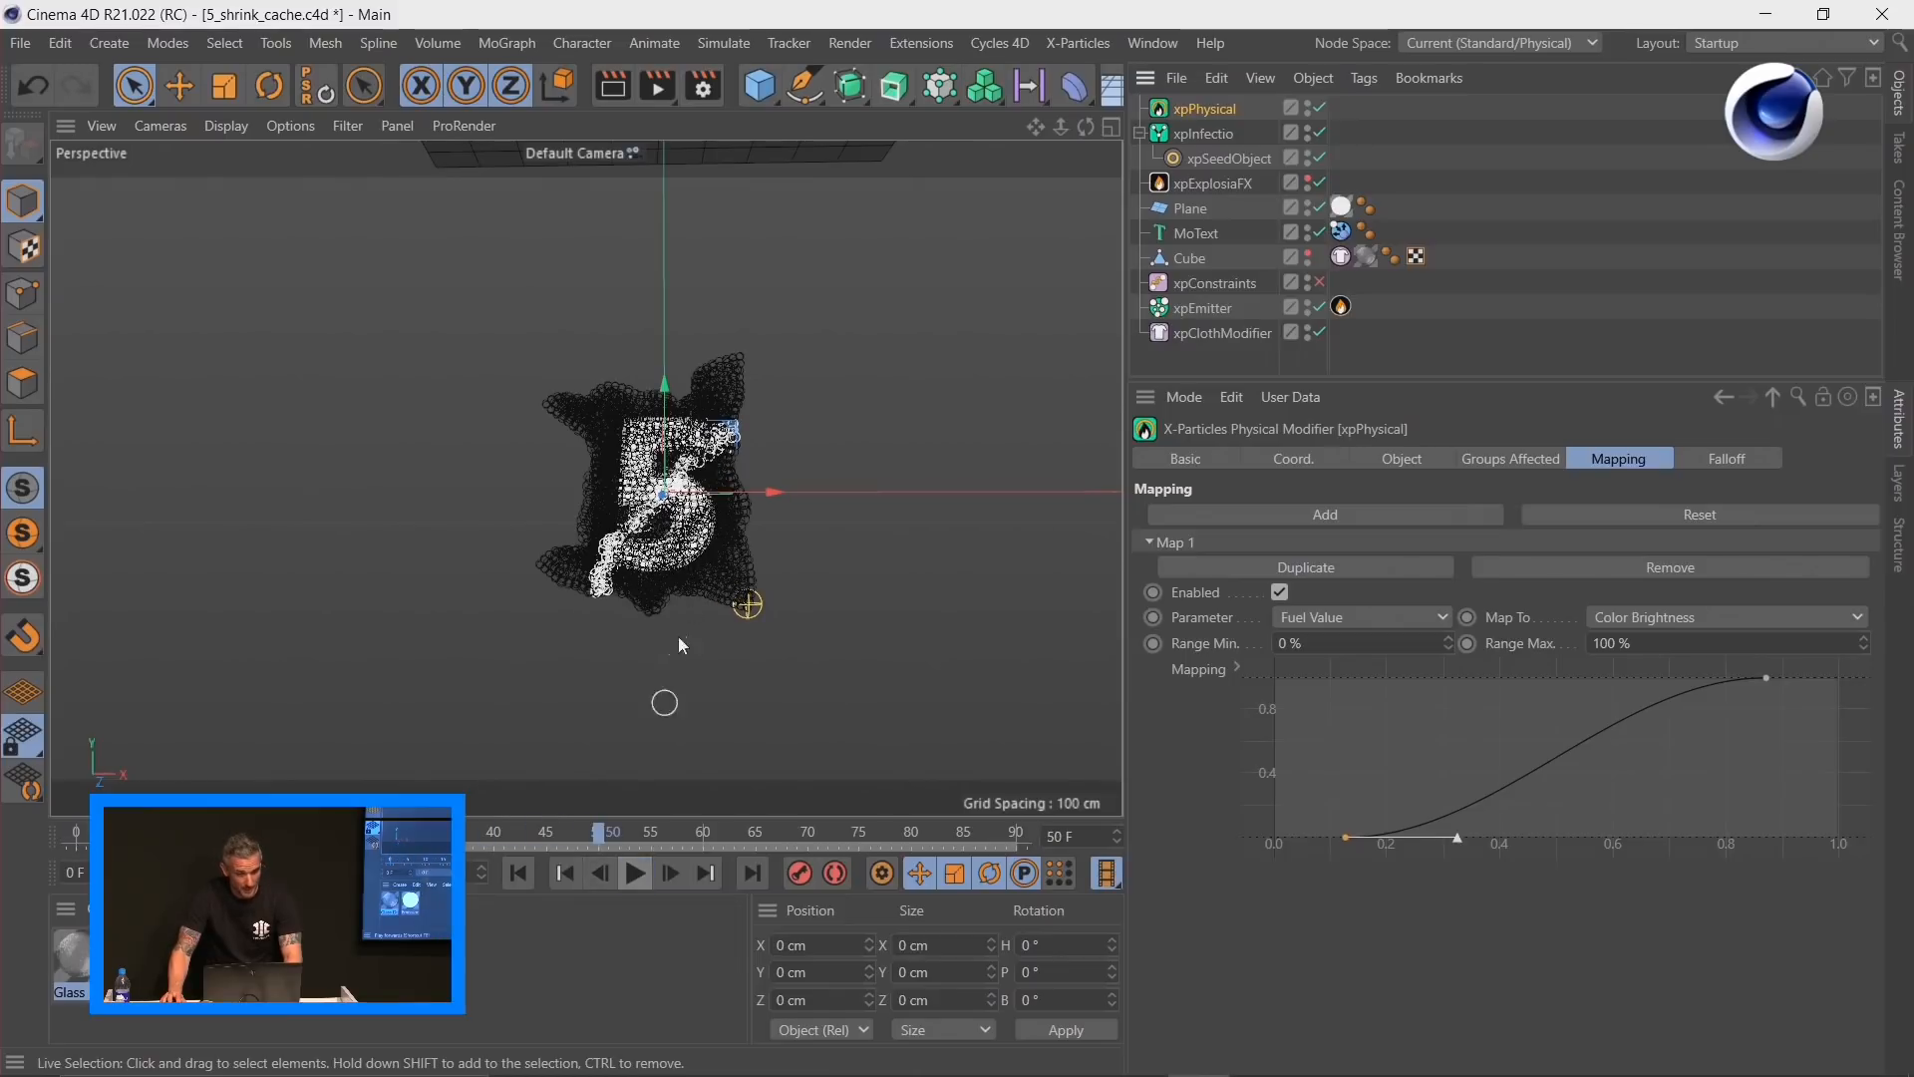
Step: Set up particle advection on xpExplosiaFX with Smoke, Burn, Temperature, Color and UVW at 0% and Velocity at 100%
{"action": "left_click", "coordinate": [1217, 184]}
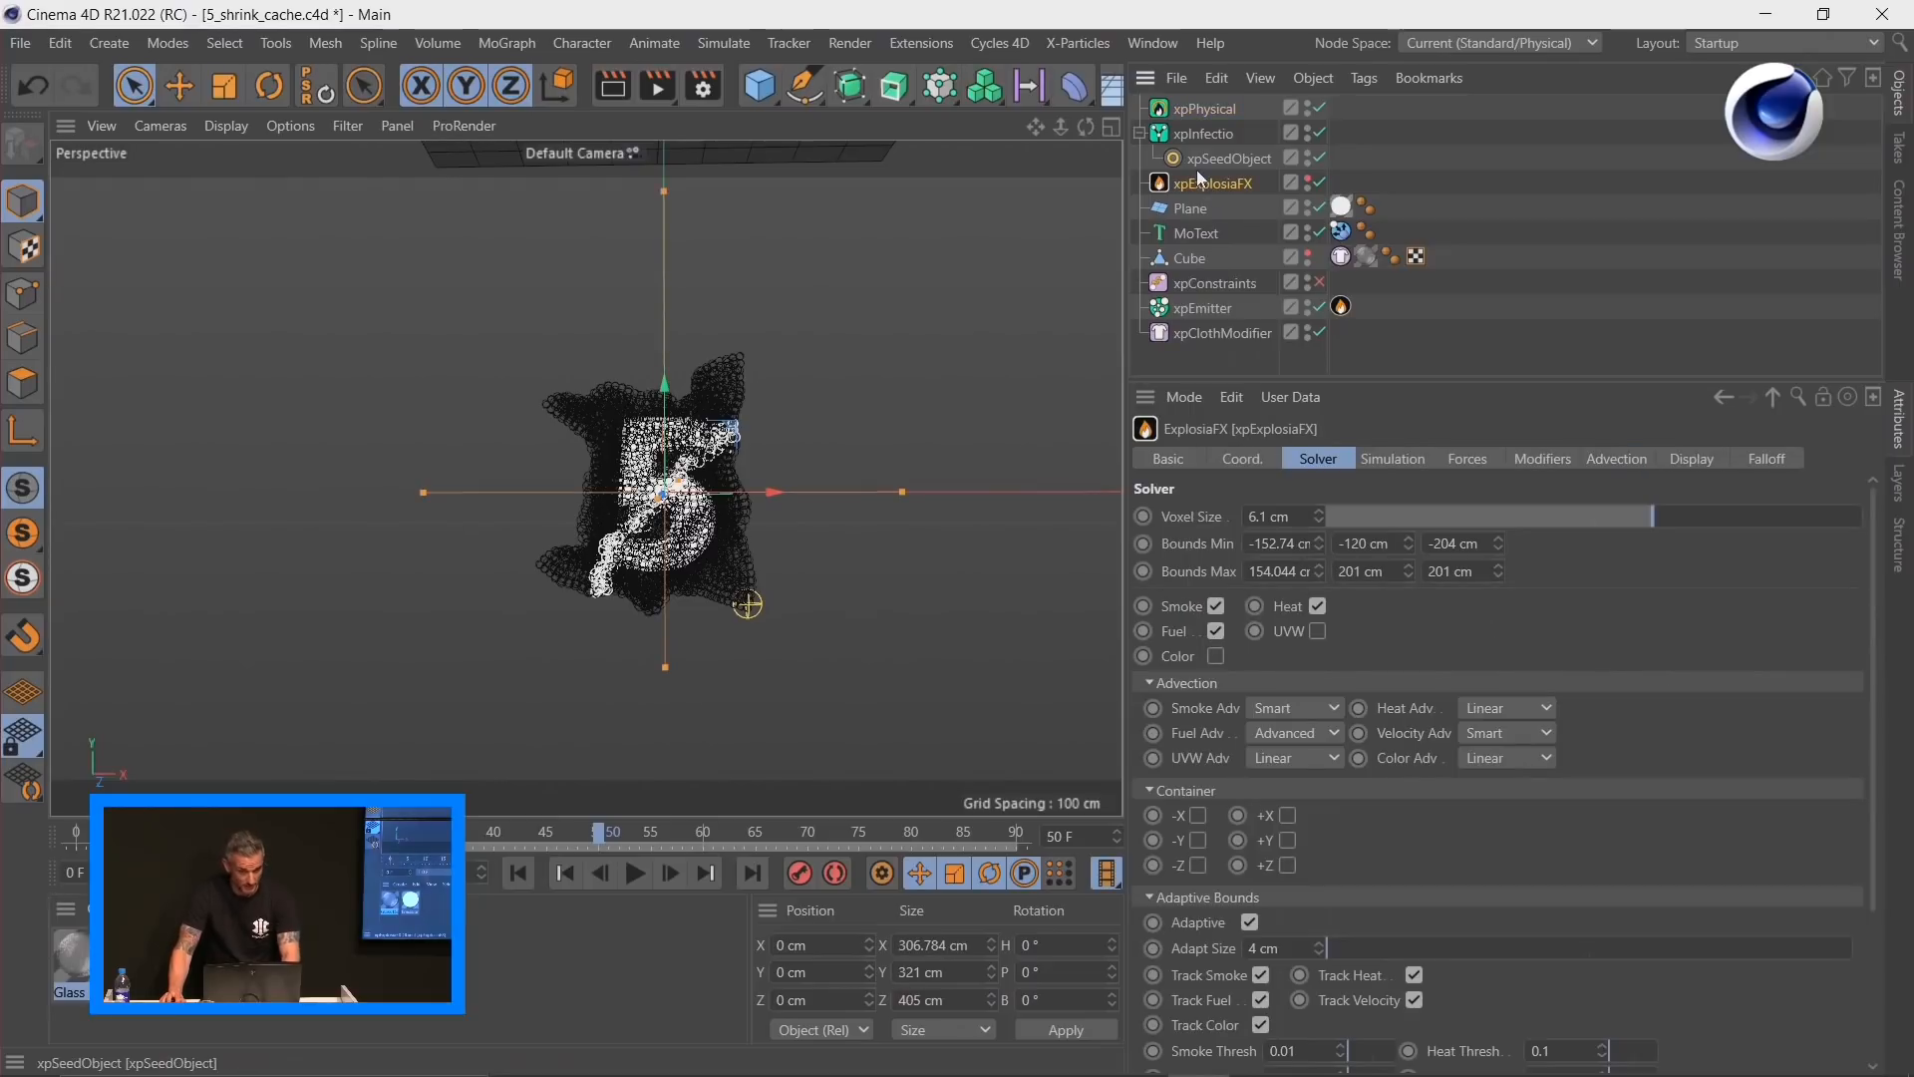
{"action": "left_click", "coordinate": [1617, 459]}
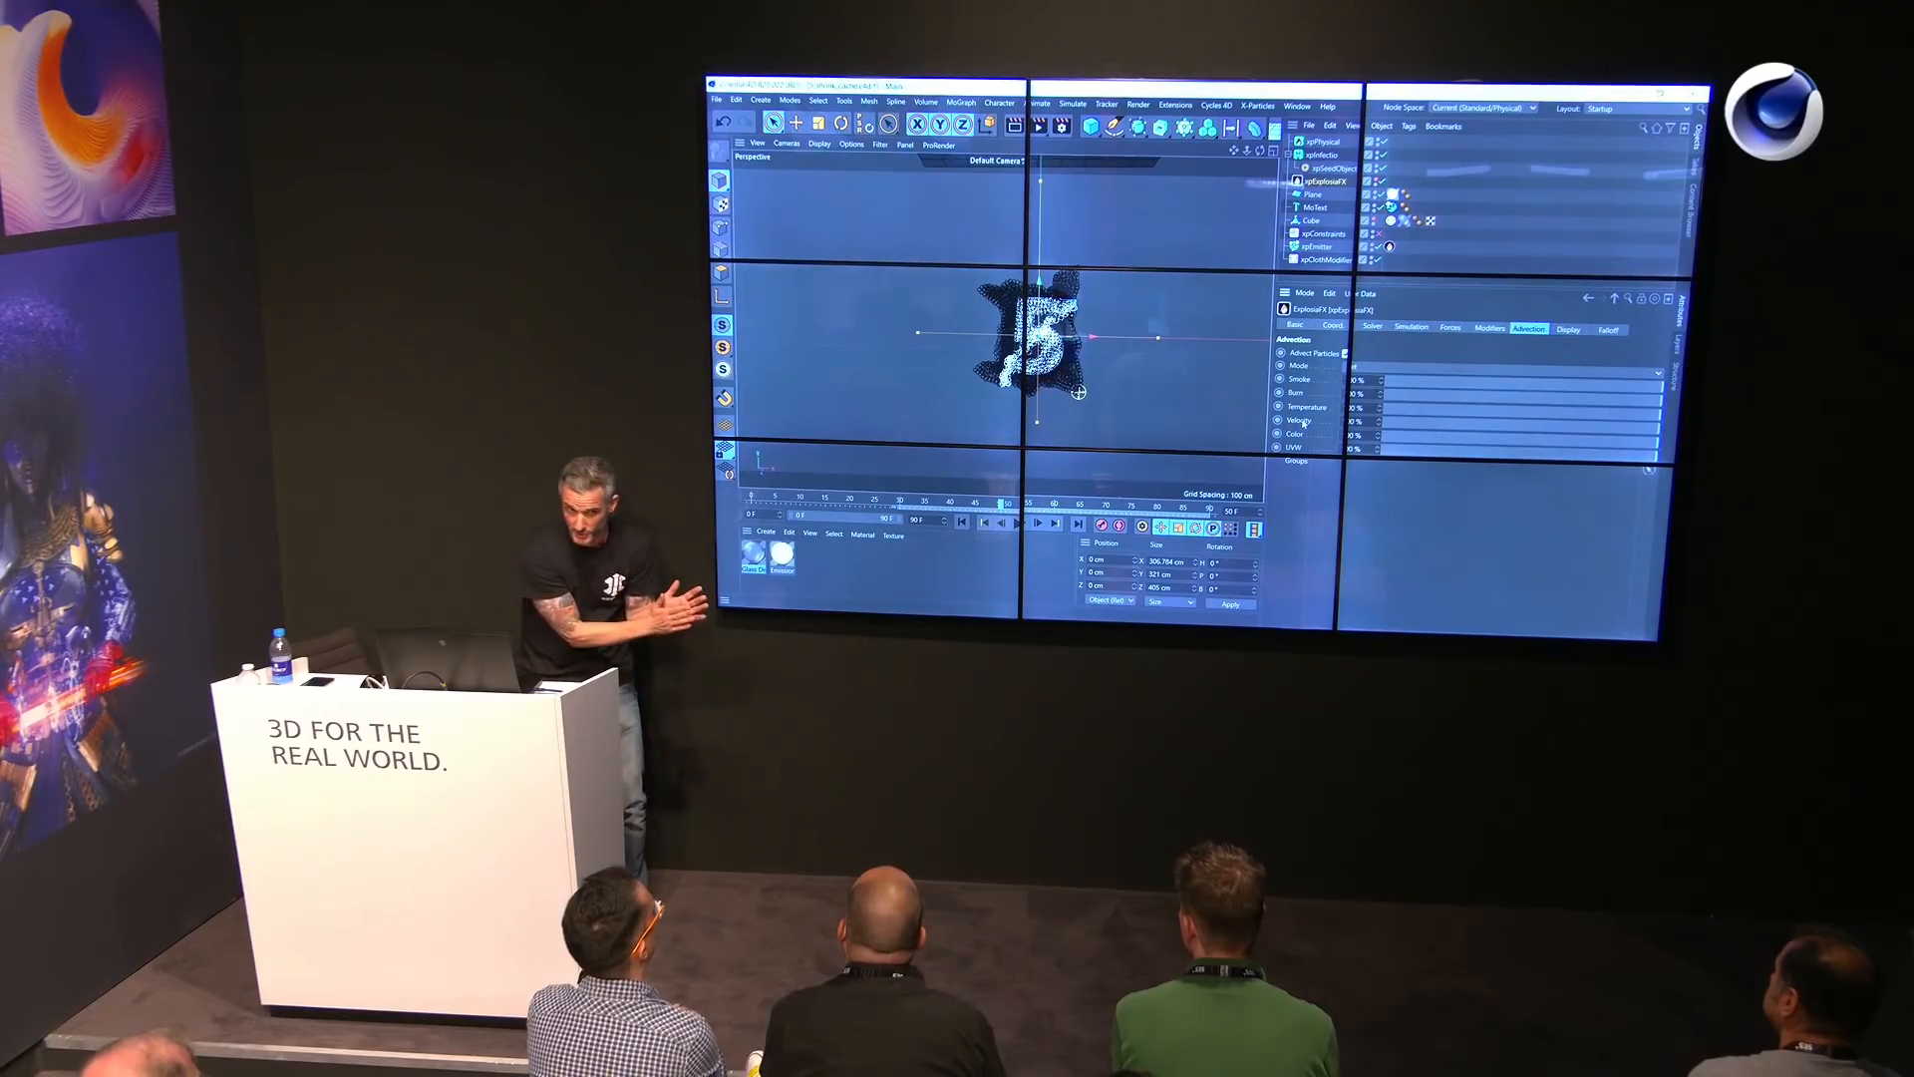
{"action": "left_click", "coordinate": [1388, 380]}
{"action": "left_click", "coordinate": [1393, 395]}
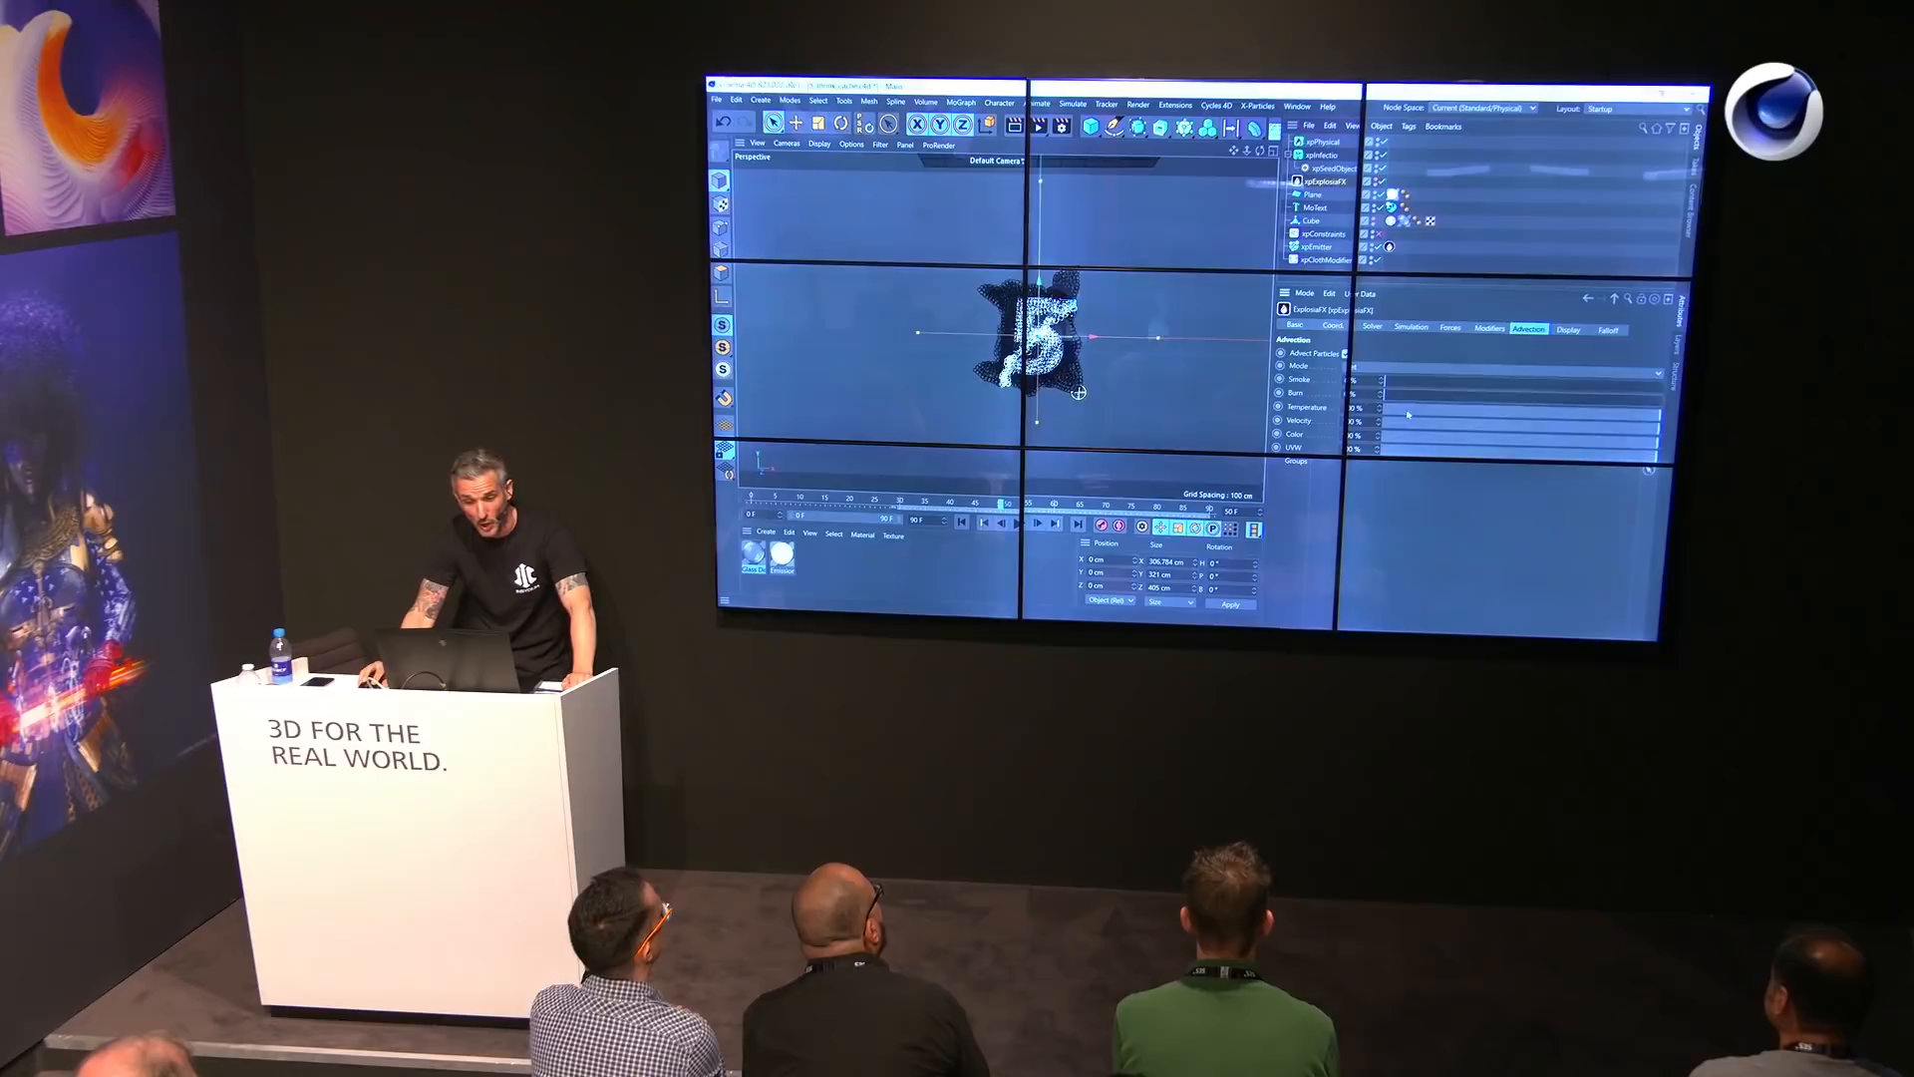
{"action": "left_click", "coordinate": [1388, 408]}
{"action": "left_click", "coordinate": [1396, 435]}
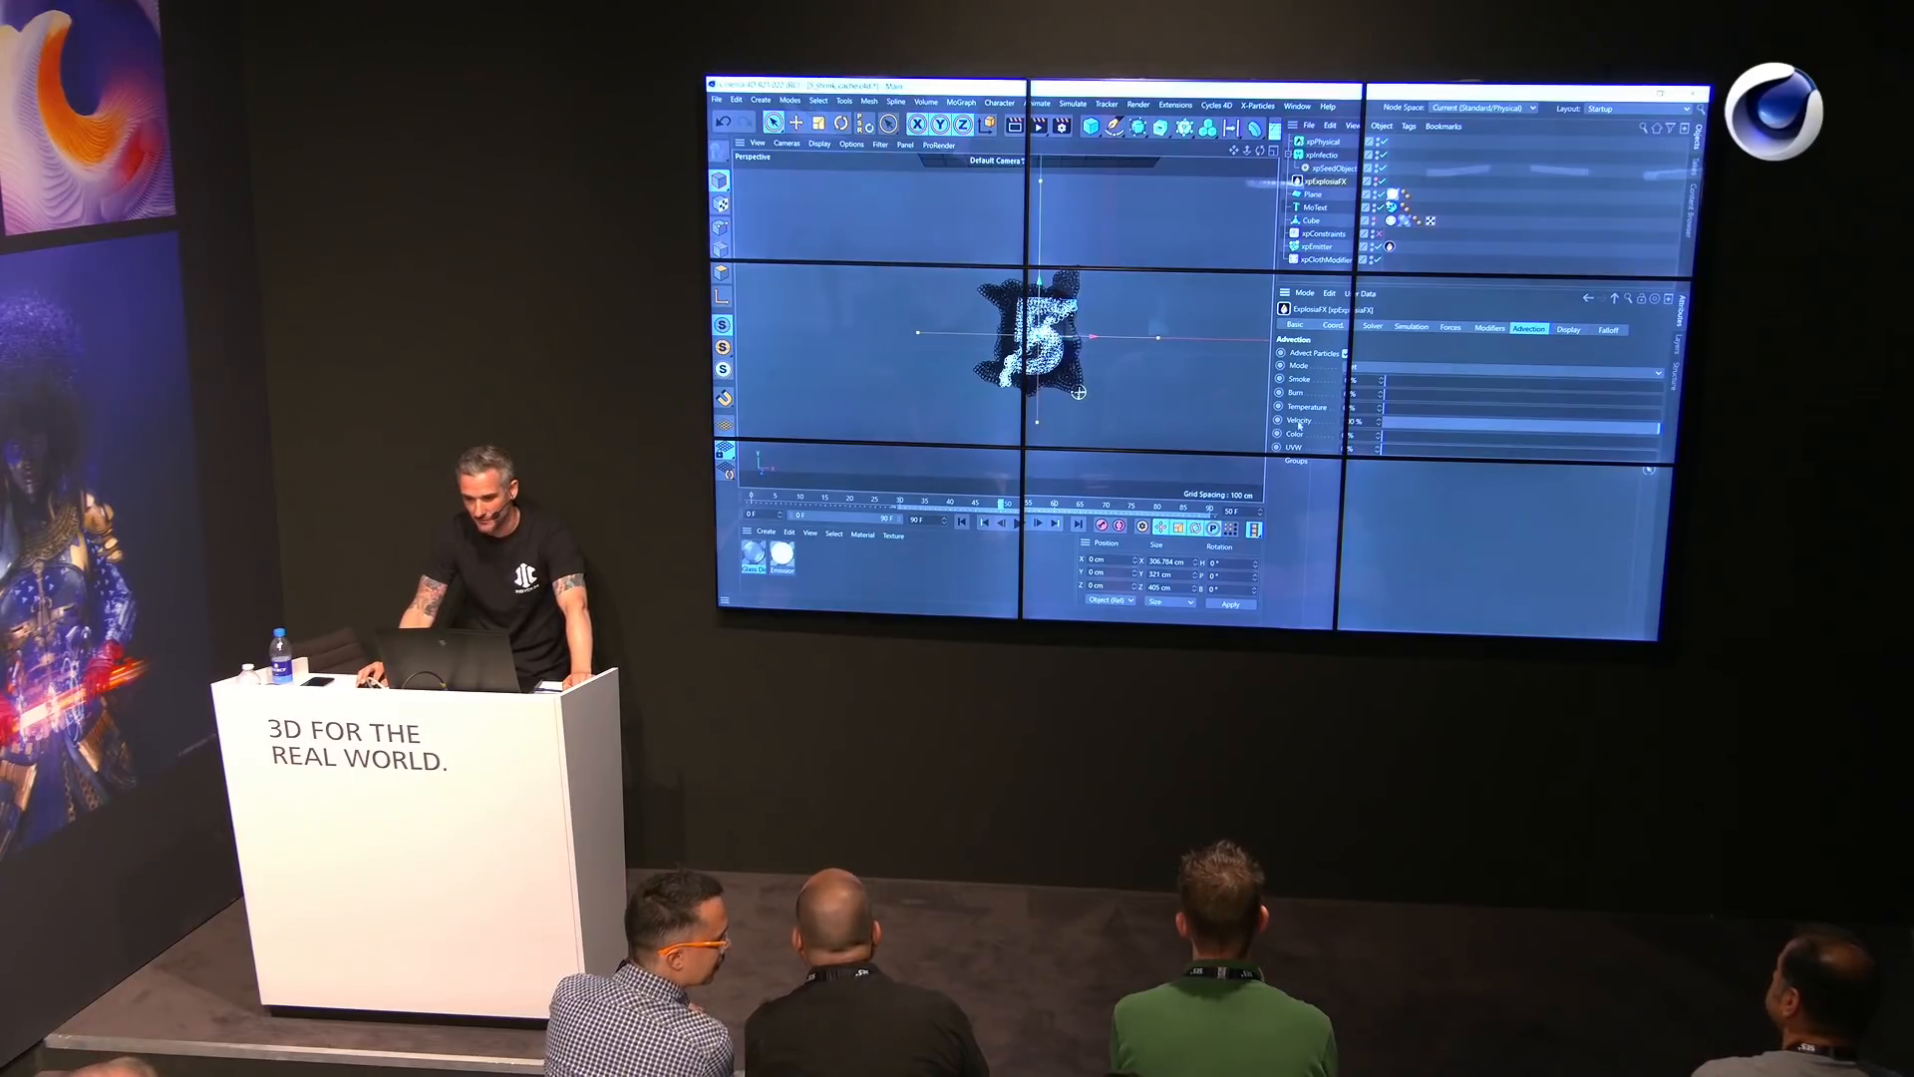
Step: Play the simulation from frame 0 to check the particle advection, stop it and return to the start
{"action": "left_click", "coordinate": [963, 523]}
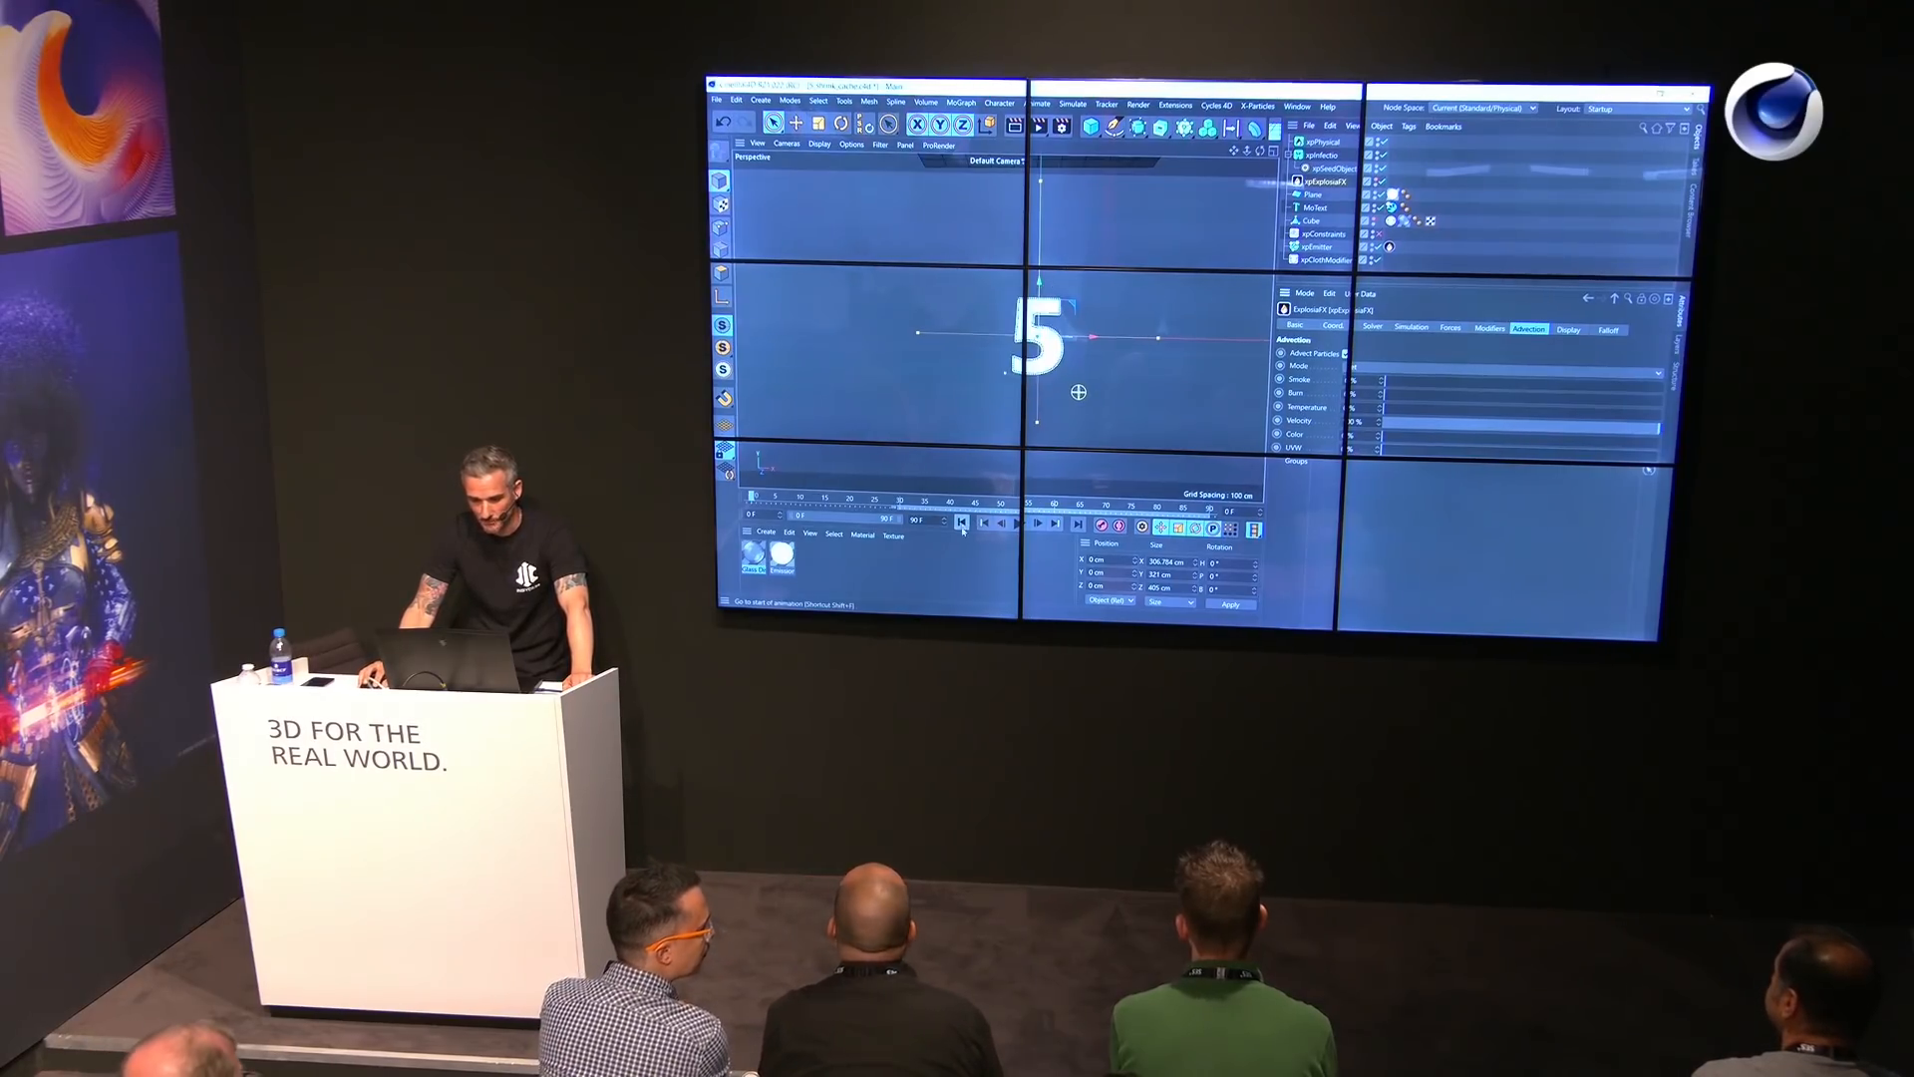
{"action": "left_click", "coordinate": [636, 874]}
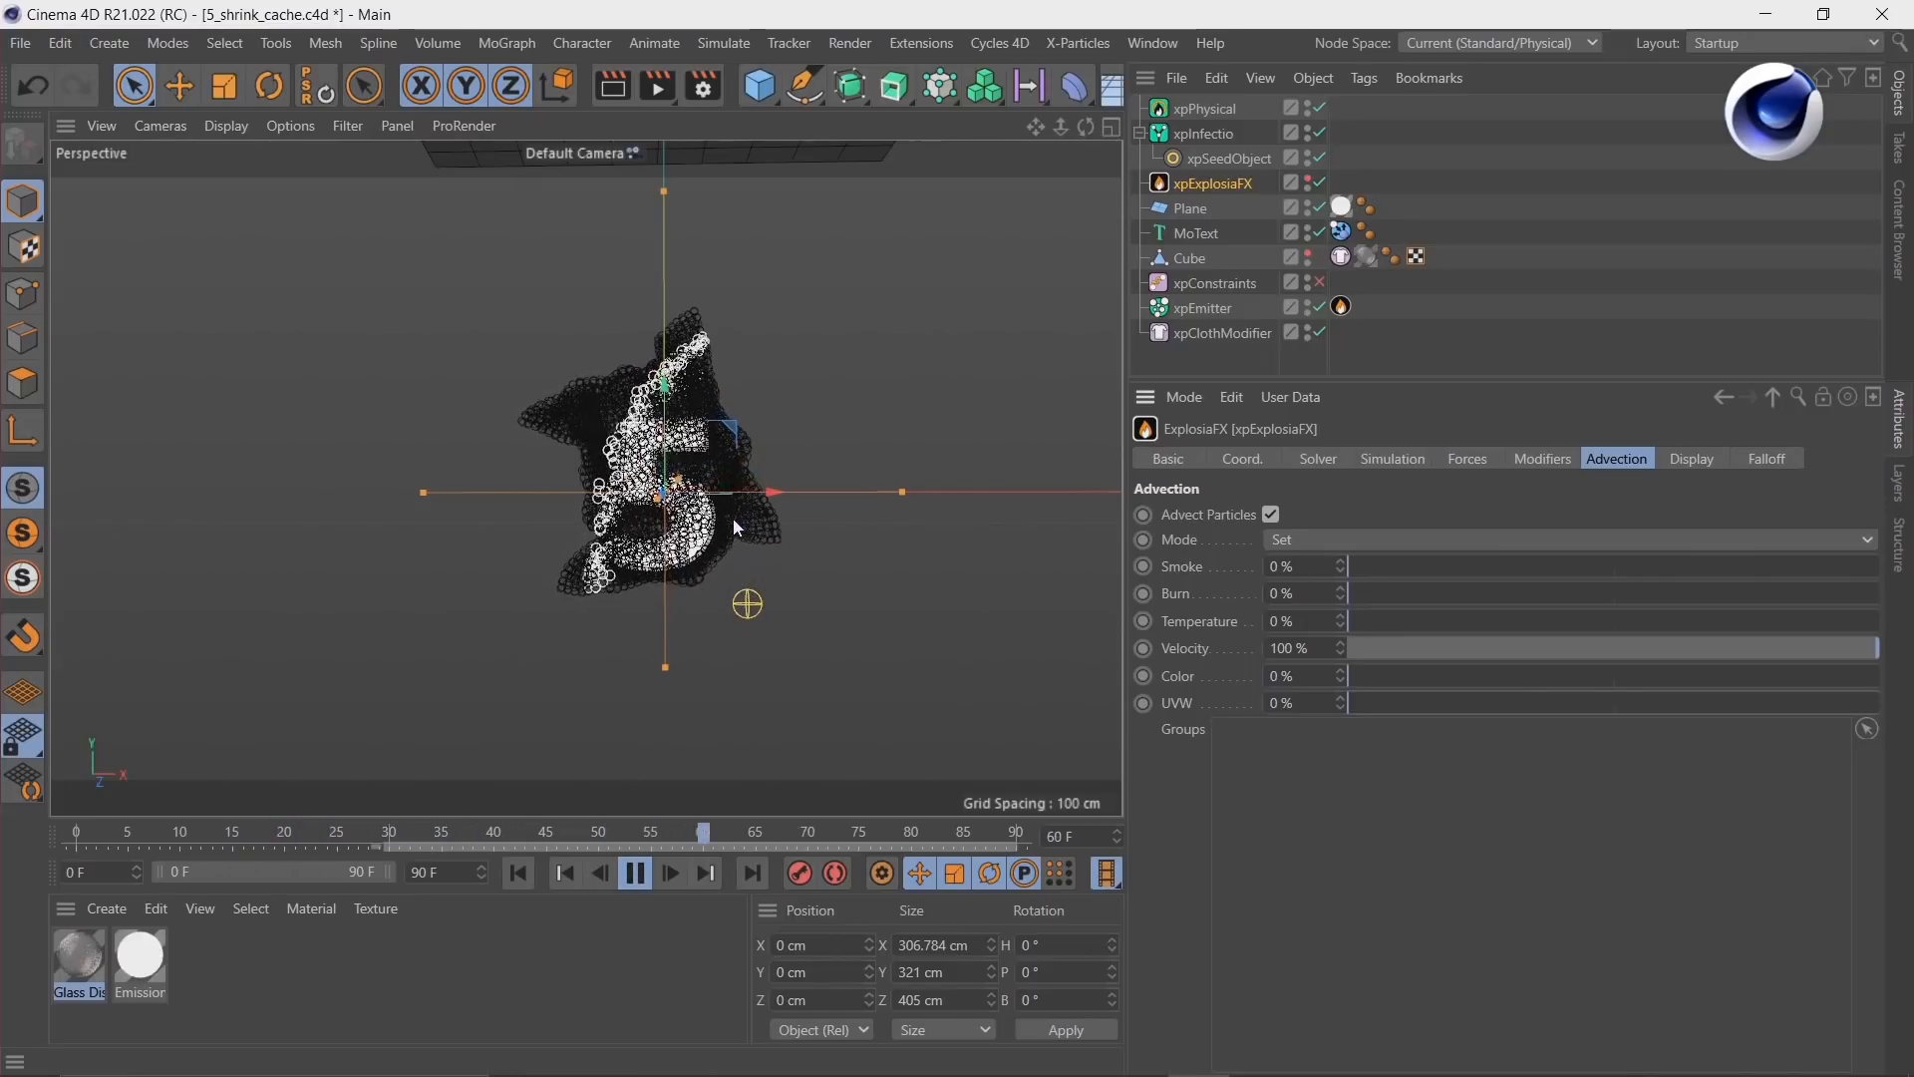
{"action": "left_click", "coordinate": [635, 874]}
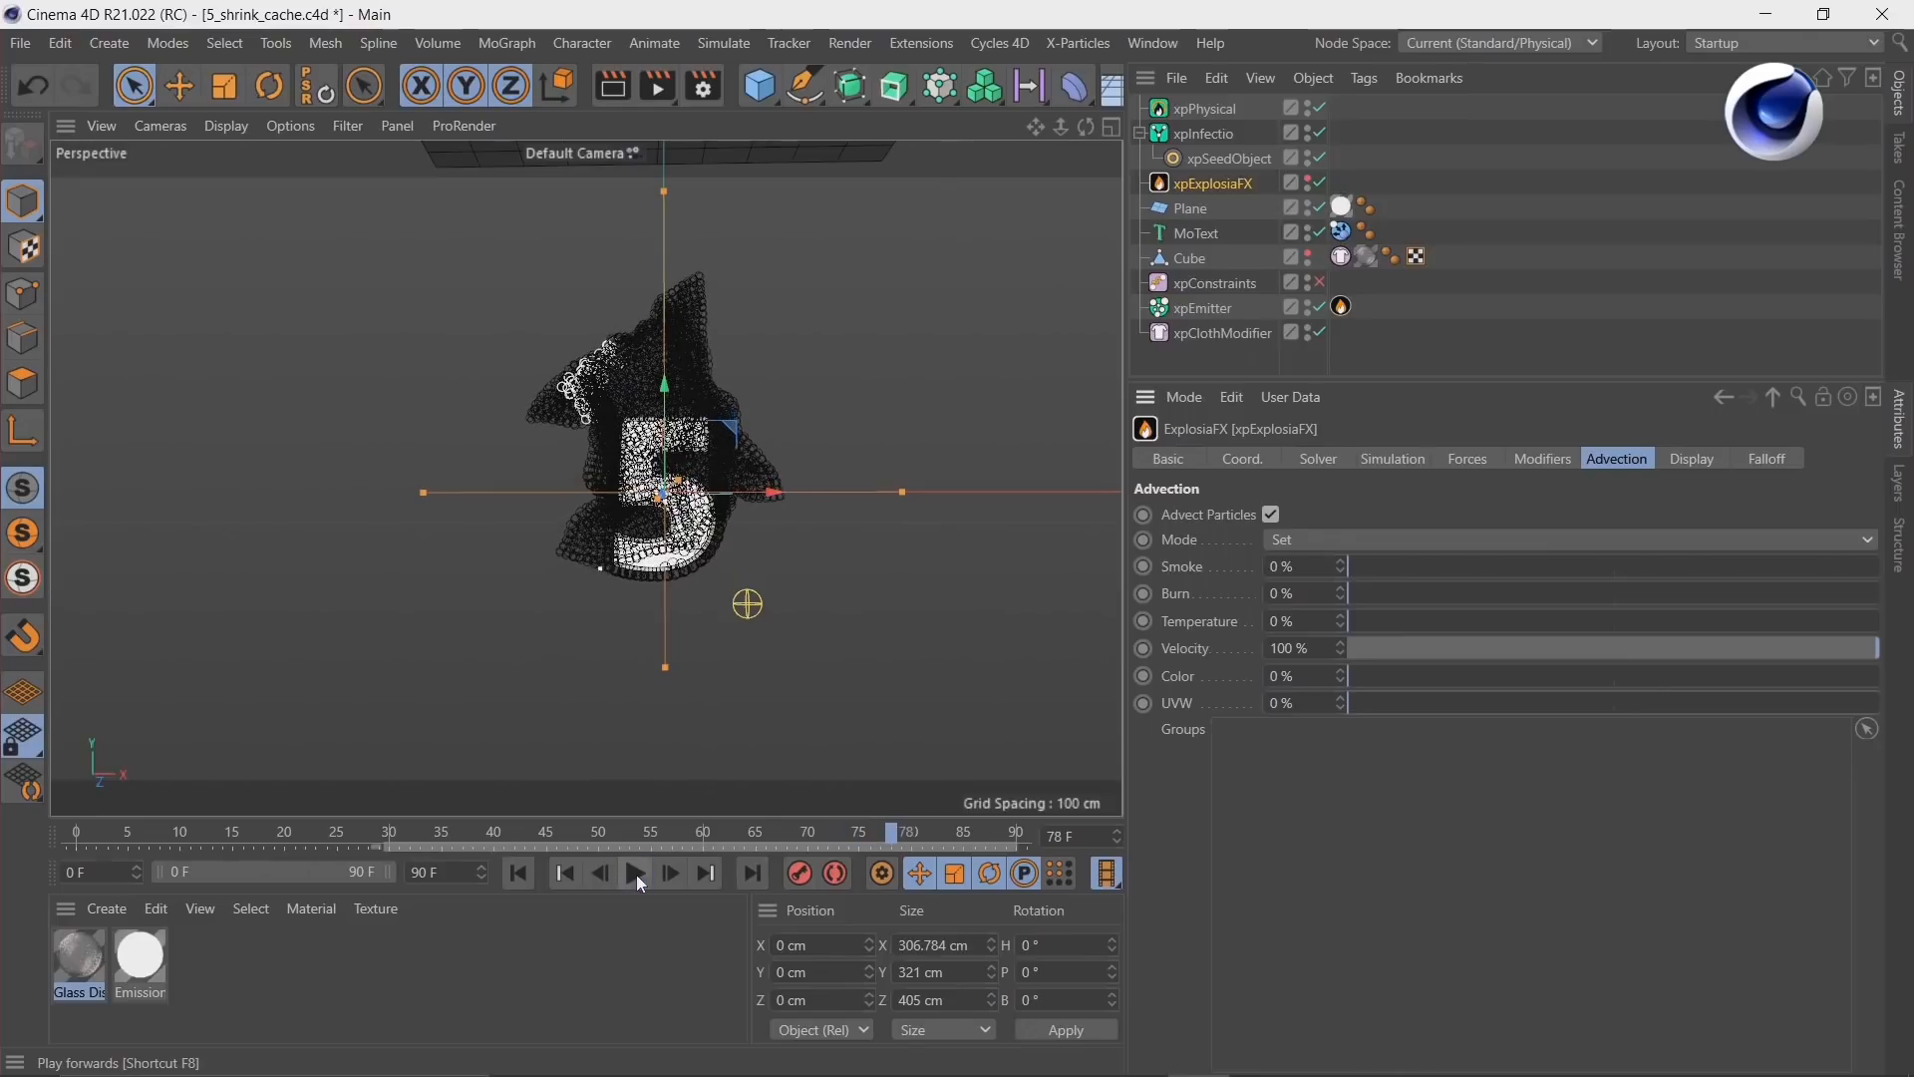
{"action": "left_click", "coordinate": [516, 873]}
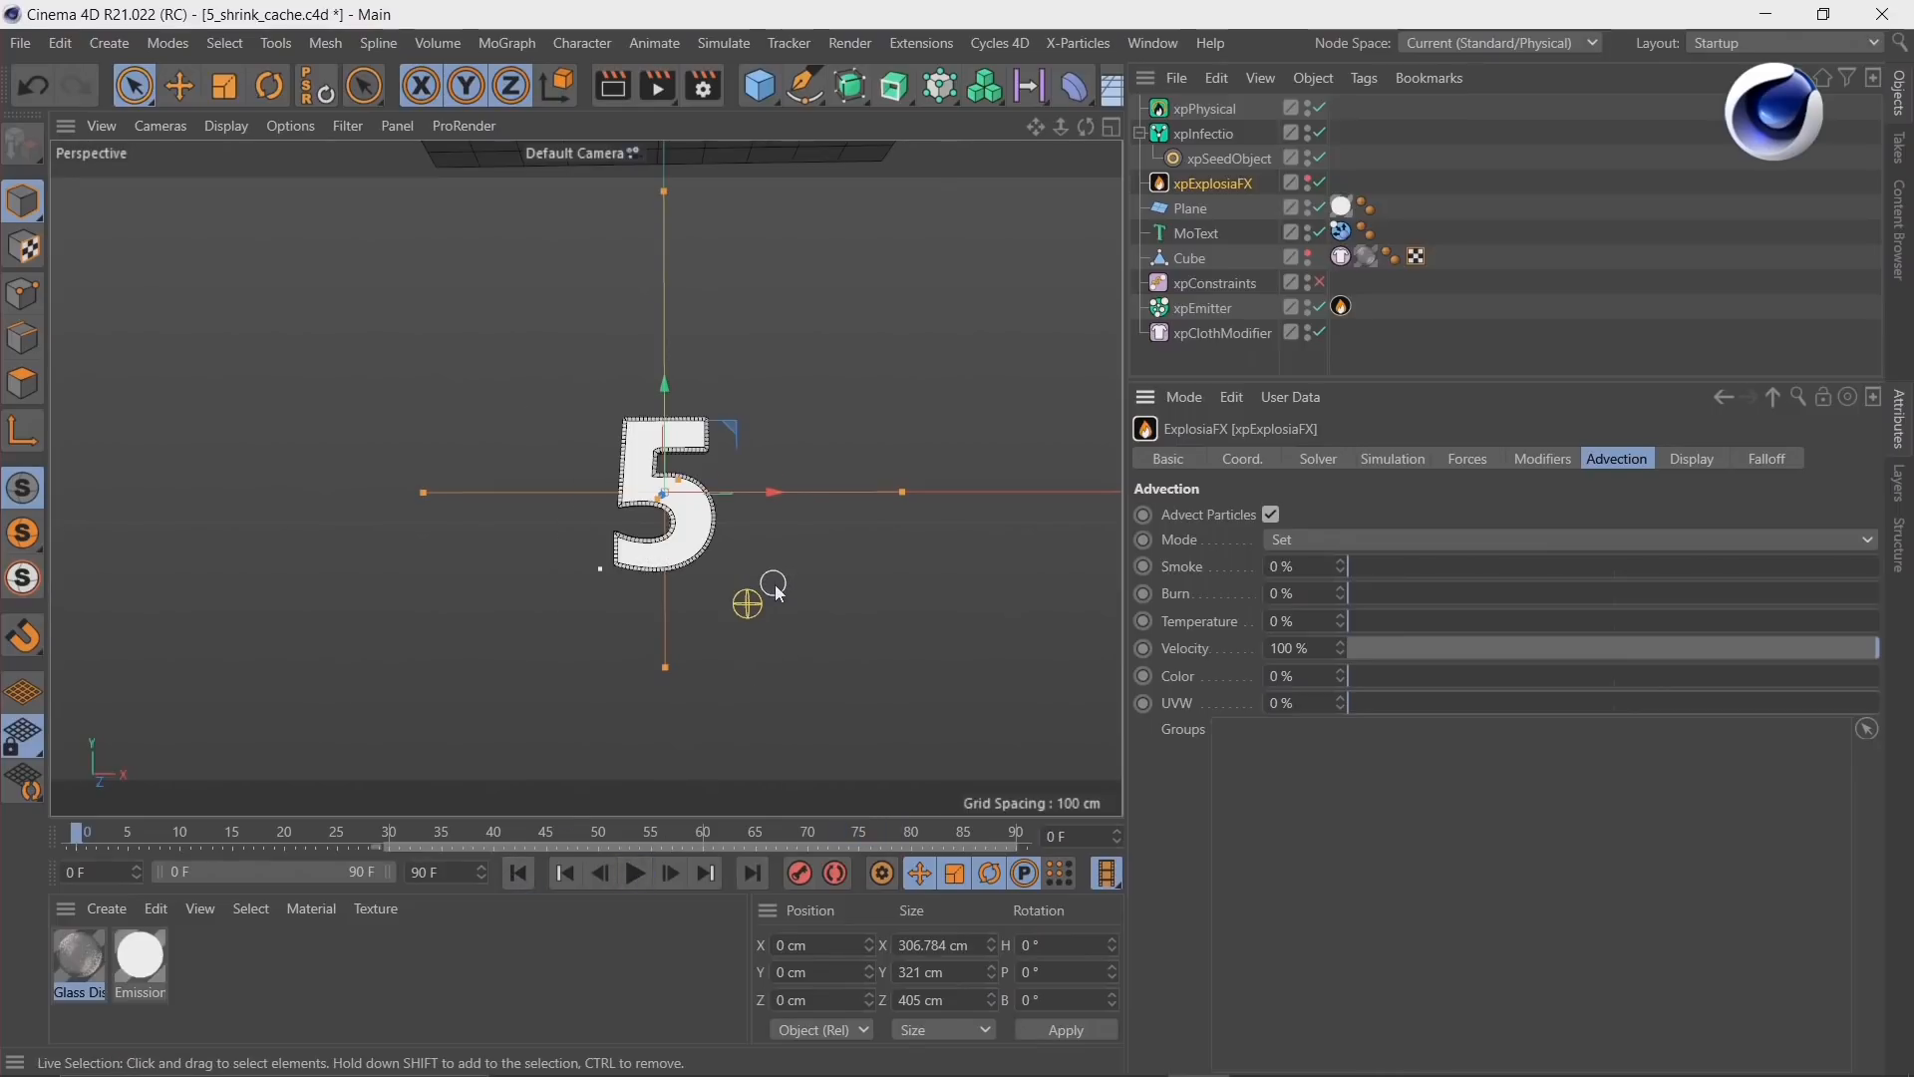
Step: On the Cube's xpCloth tag, set Iterations to 4 and the Structure, Shear and Bend strengths to 10% each
{"action": "left_click", "coordinate": [1342, 259]}
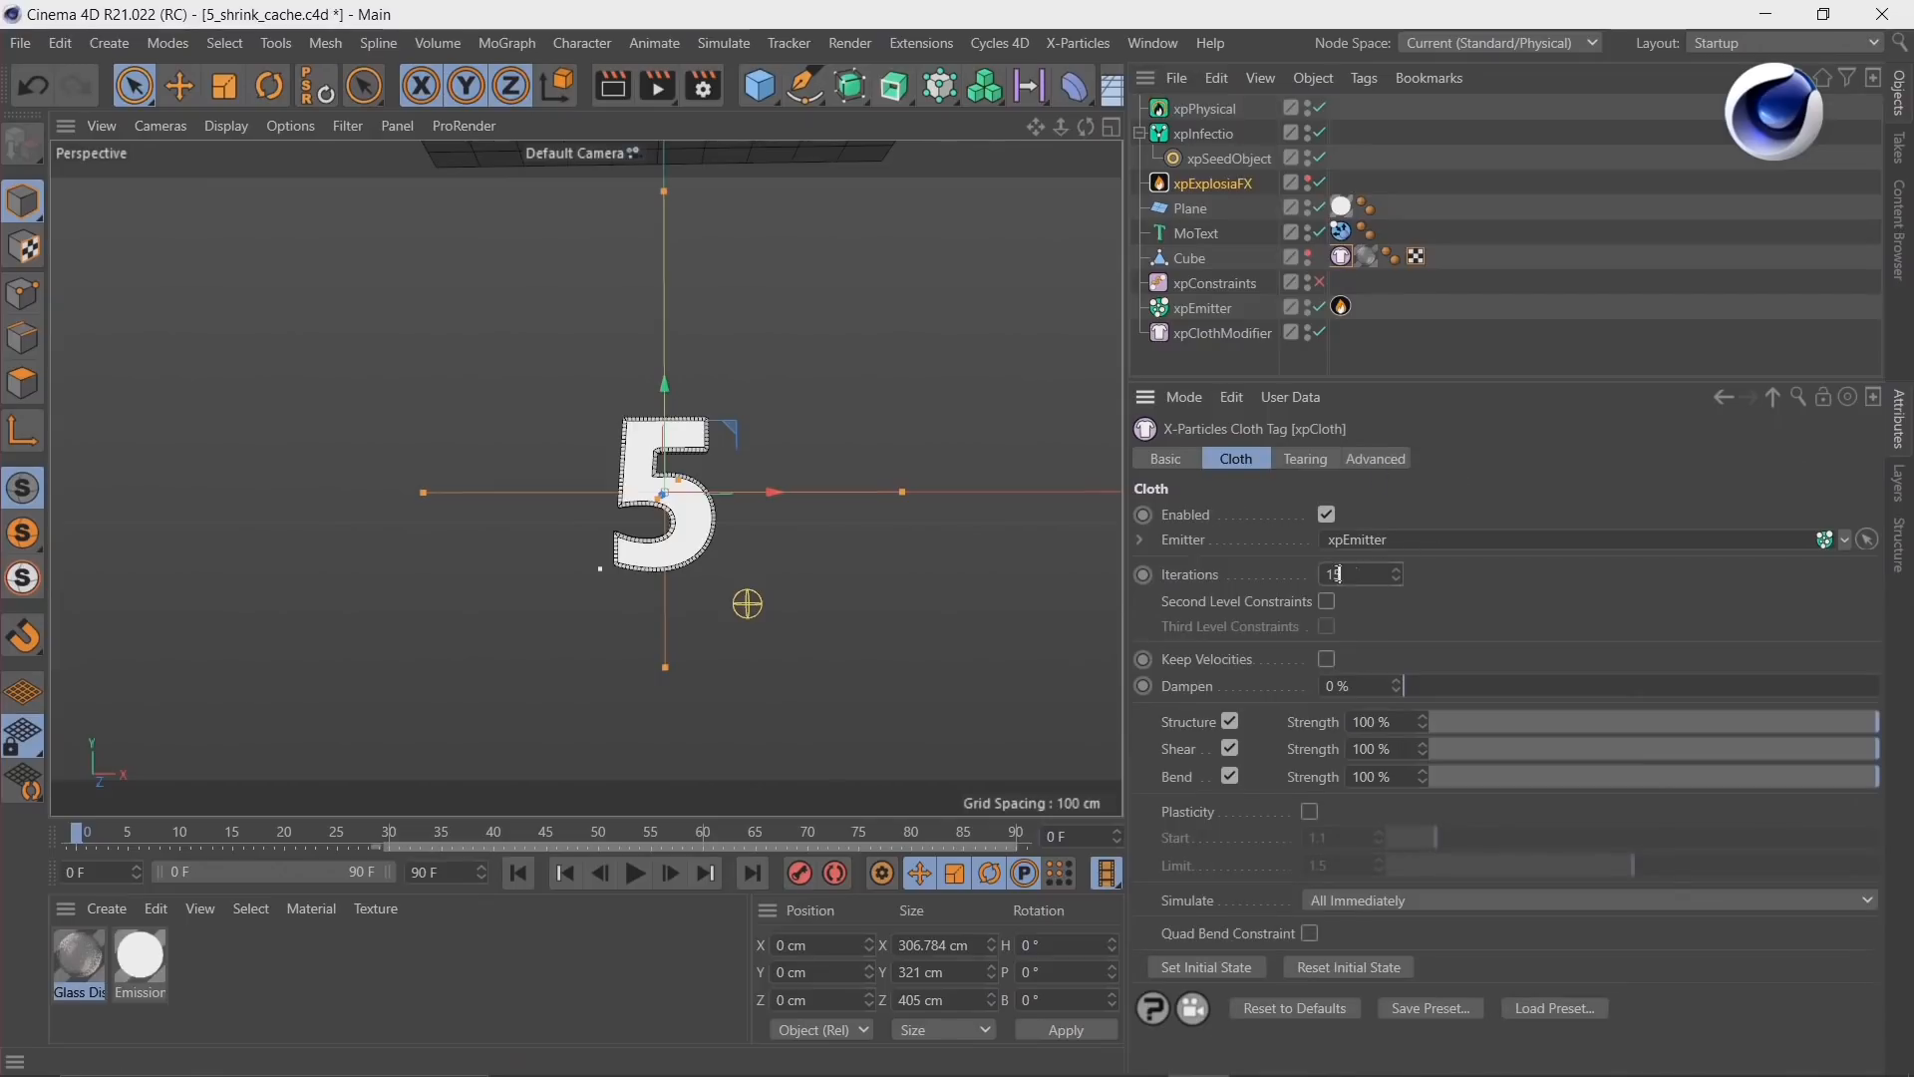
{"action": "type", "text": "4"}
{"action": "left_click", "coordinate": [1474, 722]}
{"action": "left_click", "coordinate": [1476, 748]}
{"action": "left_click", "coordinate": [1476, 776]}
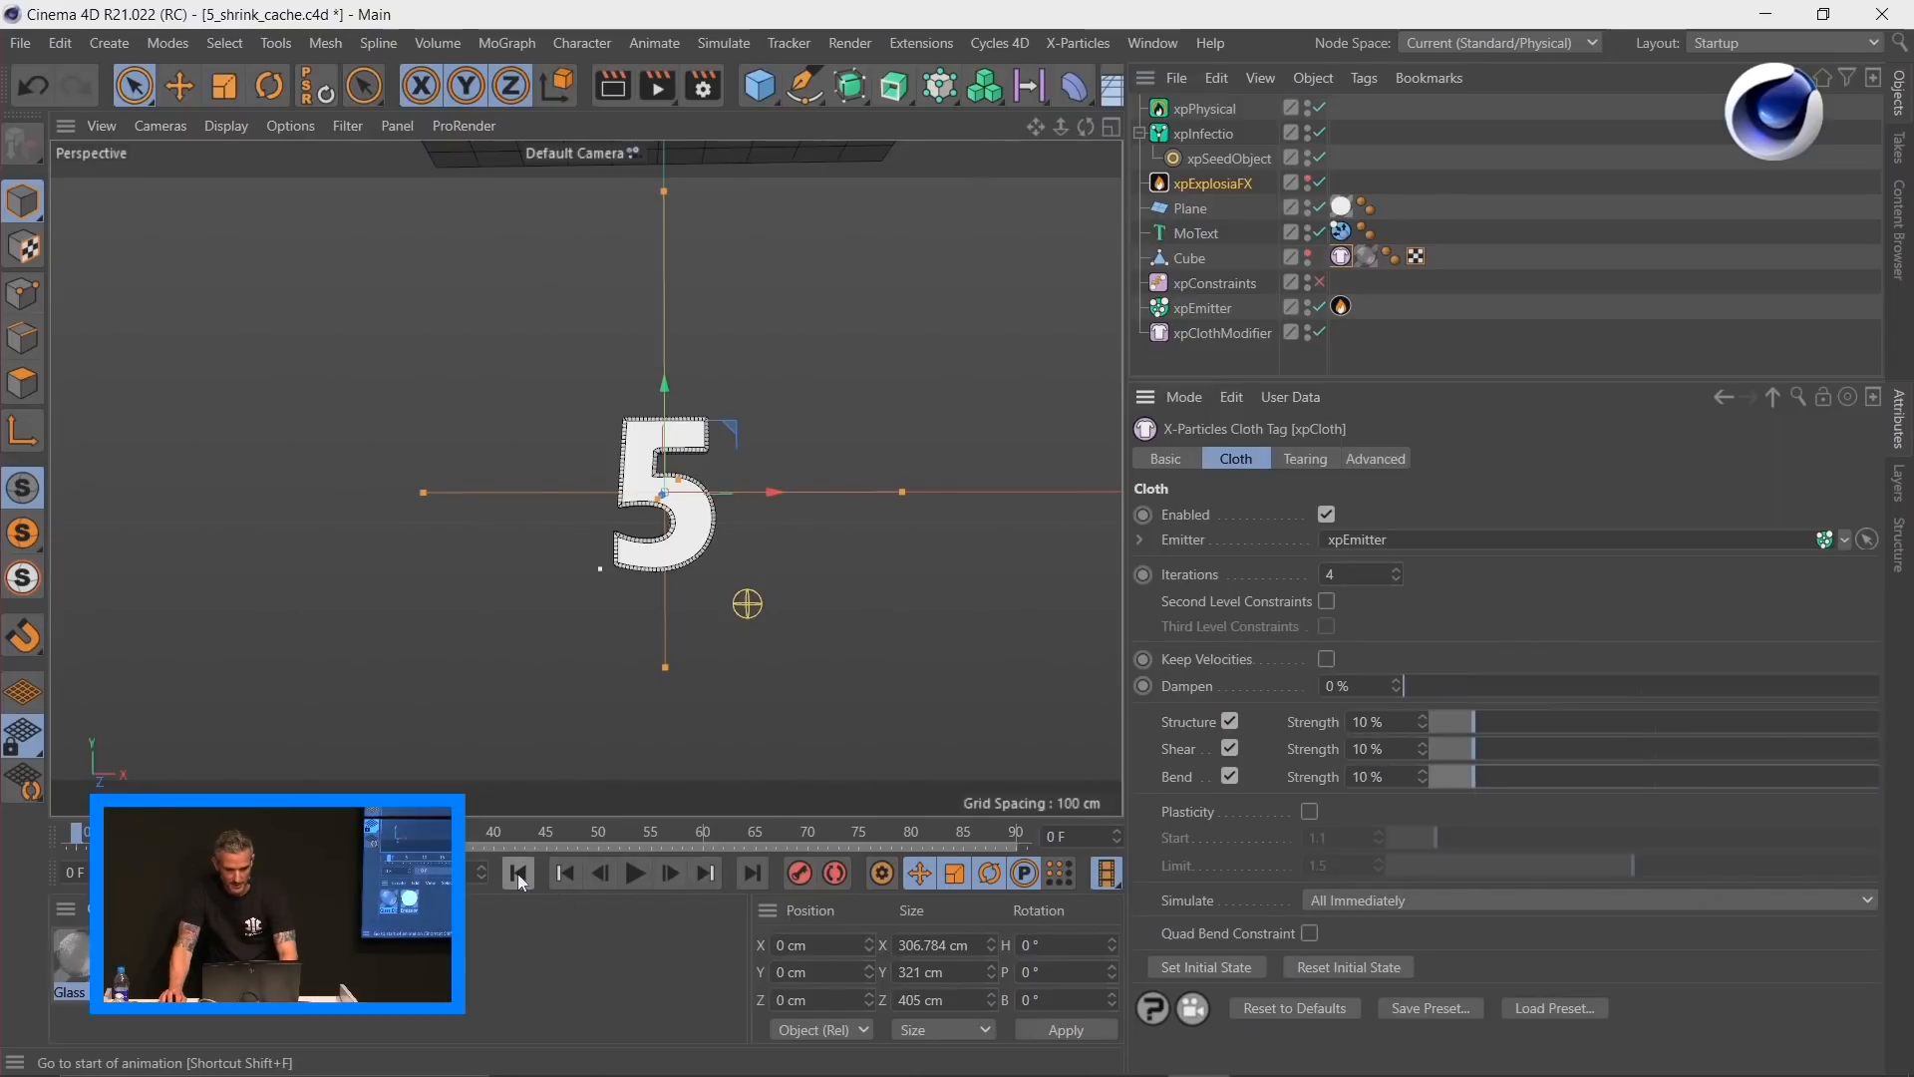
Step: Play the simulation twice from the start to check the softened cloth, stop it and return to frame 0
{"action": "left_click", "coordinate": [639, 876]}
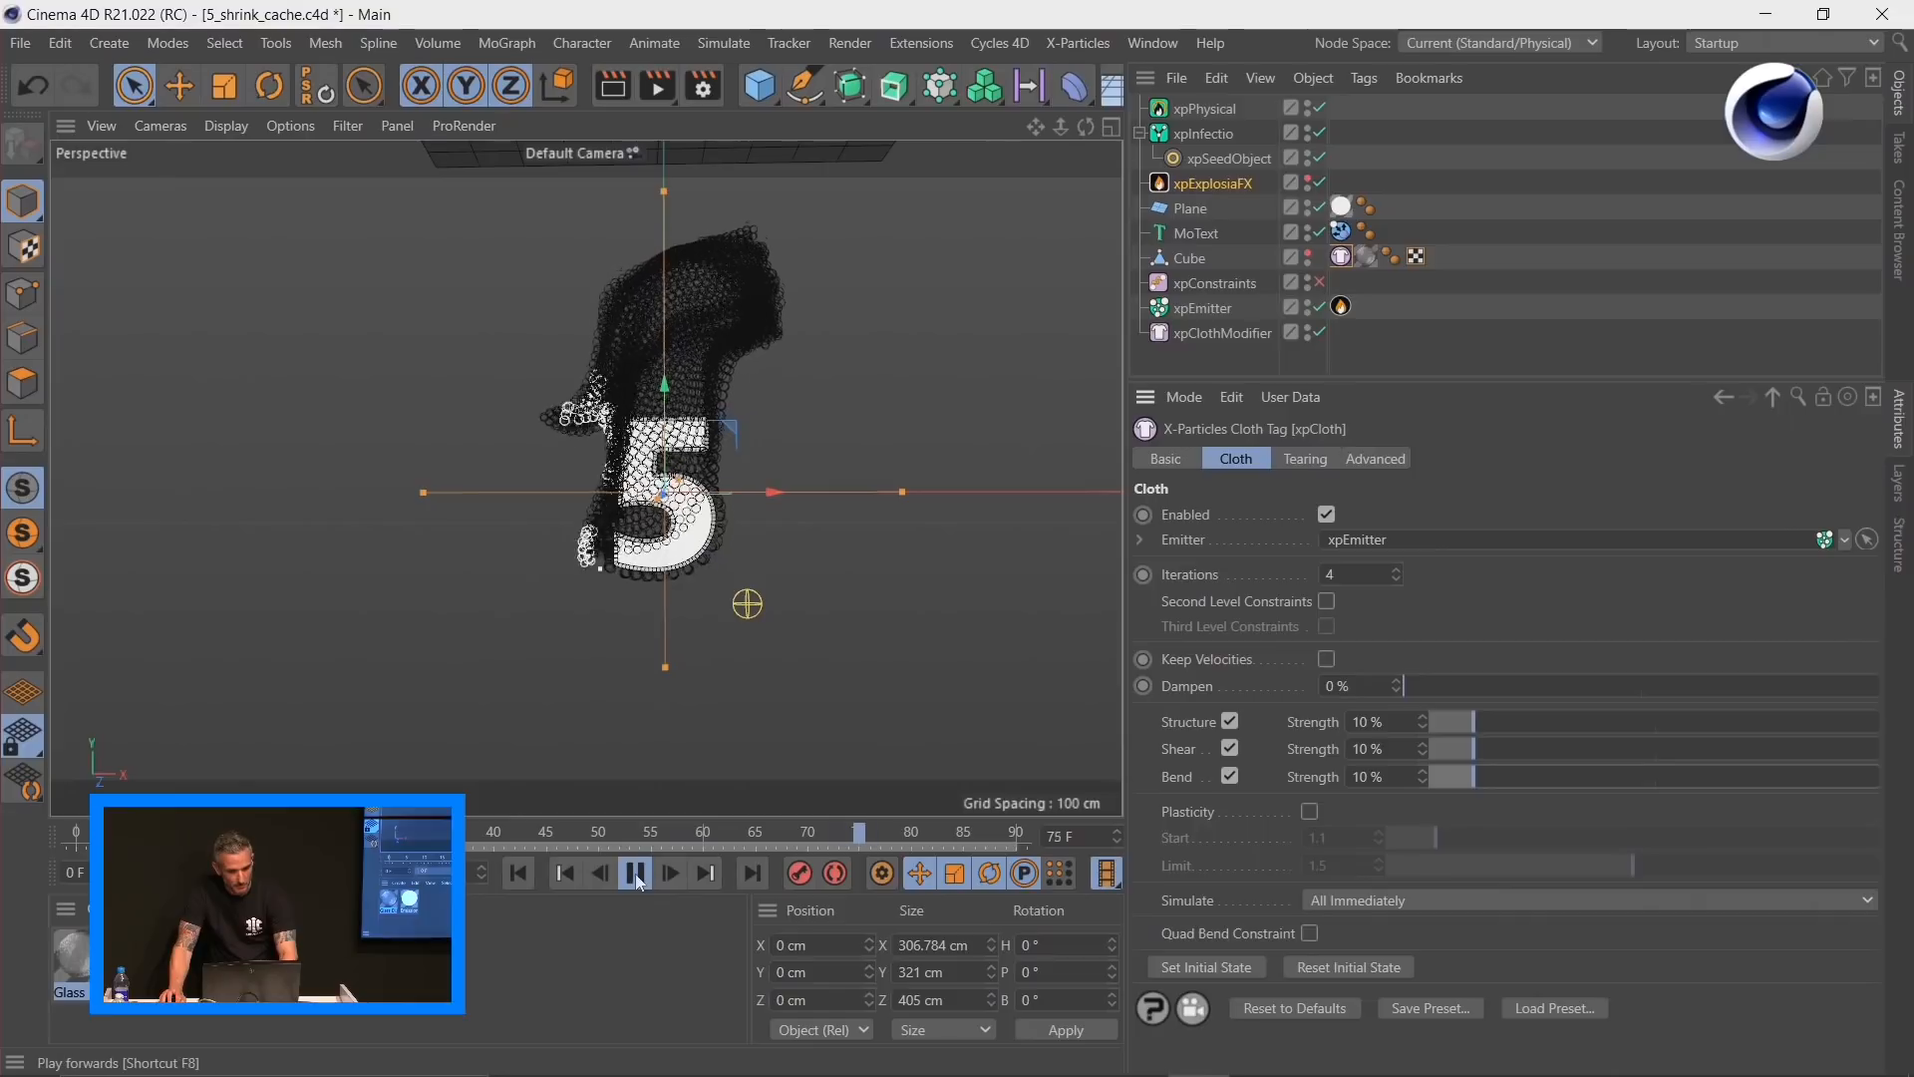
{"action": "left_click", "coordinate": [517, 873]}
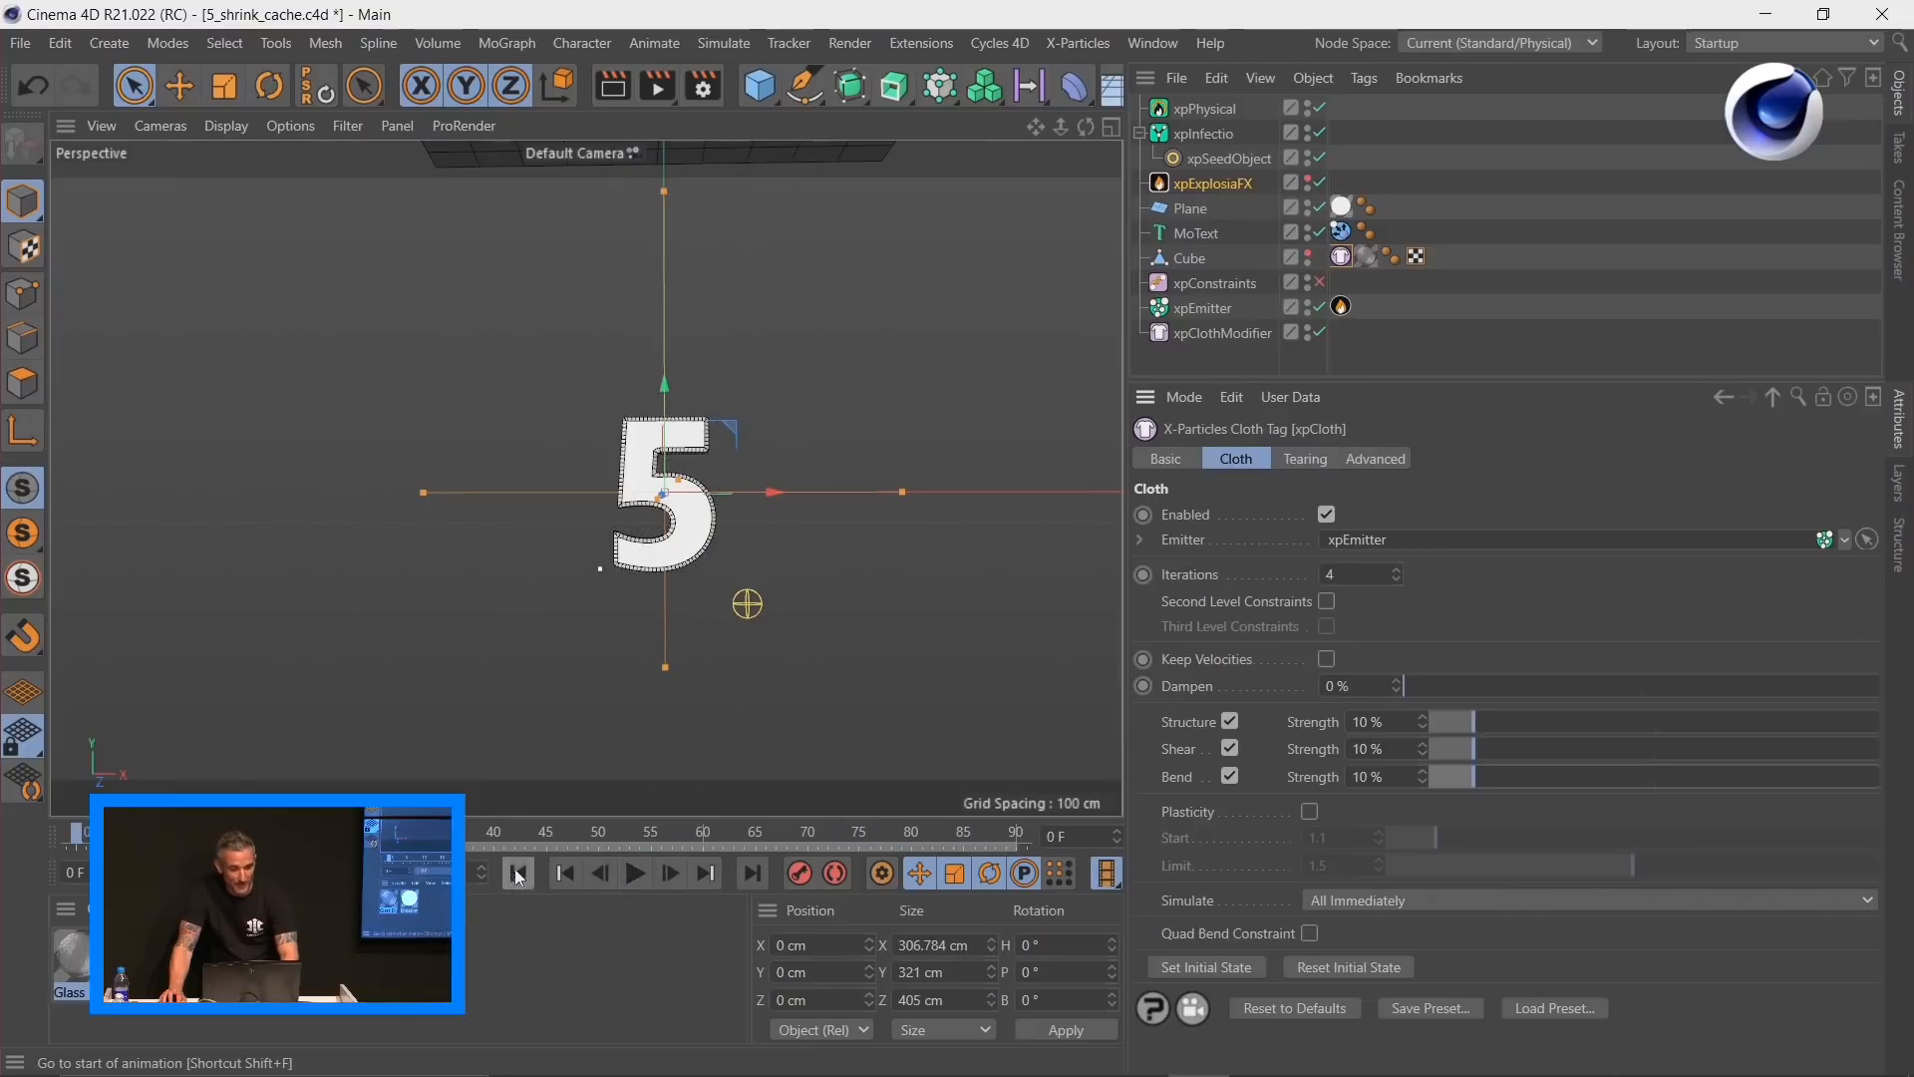
{"action": "left_click", "coordinate": [636, 875]}
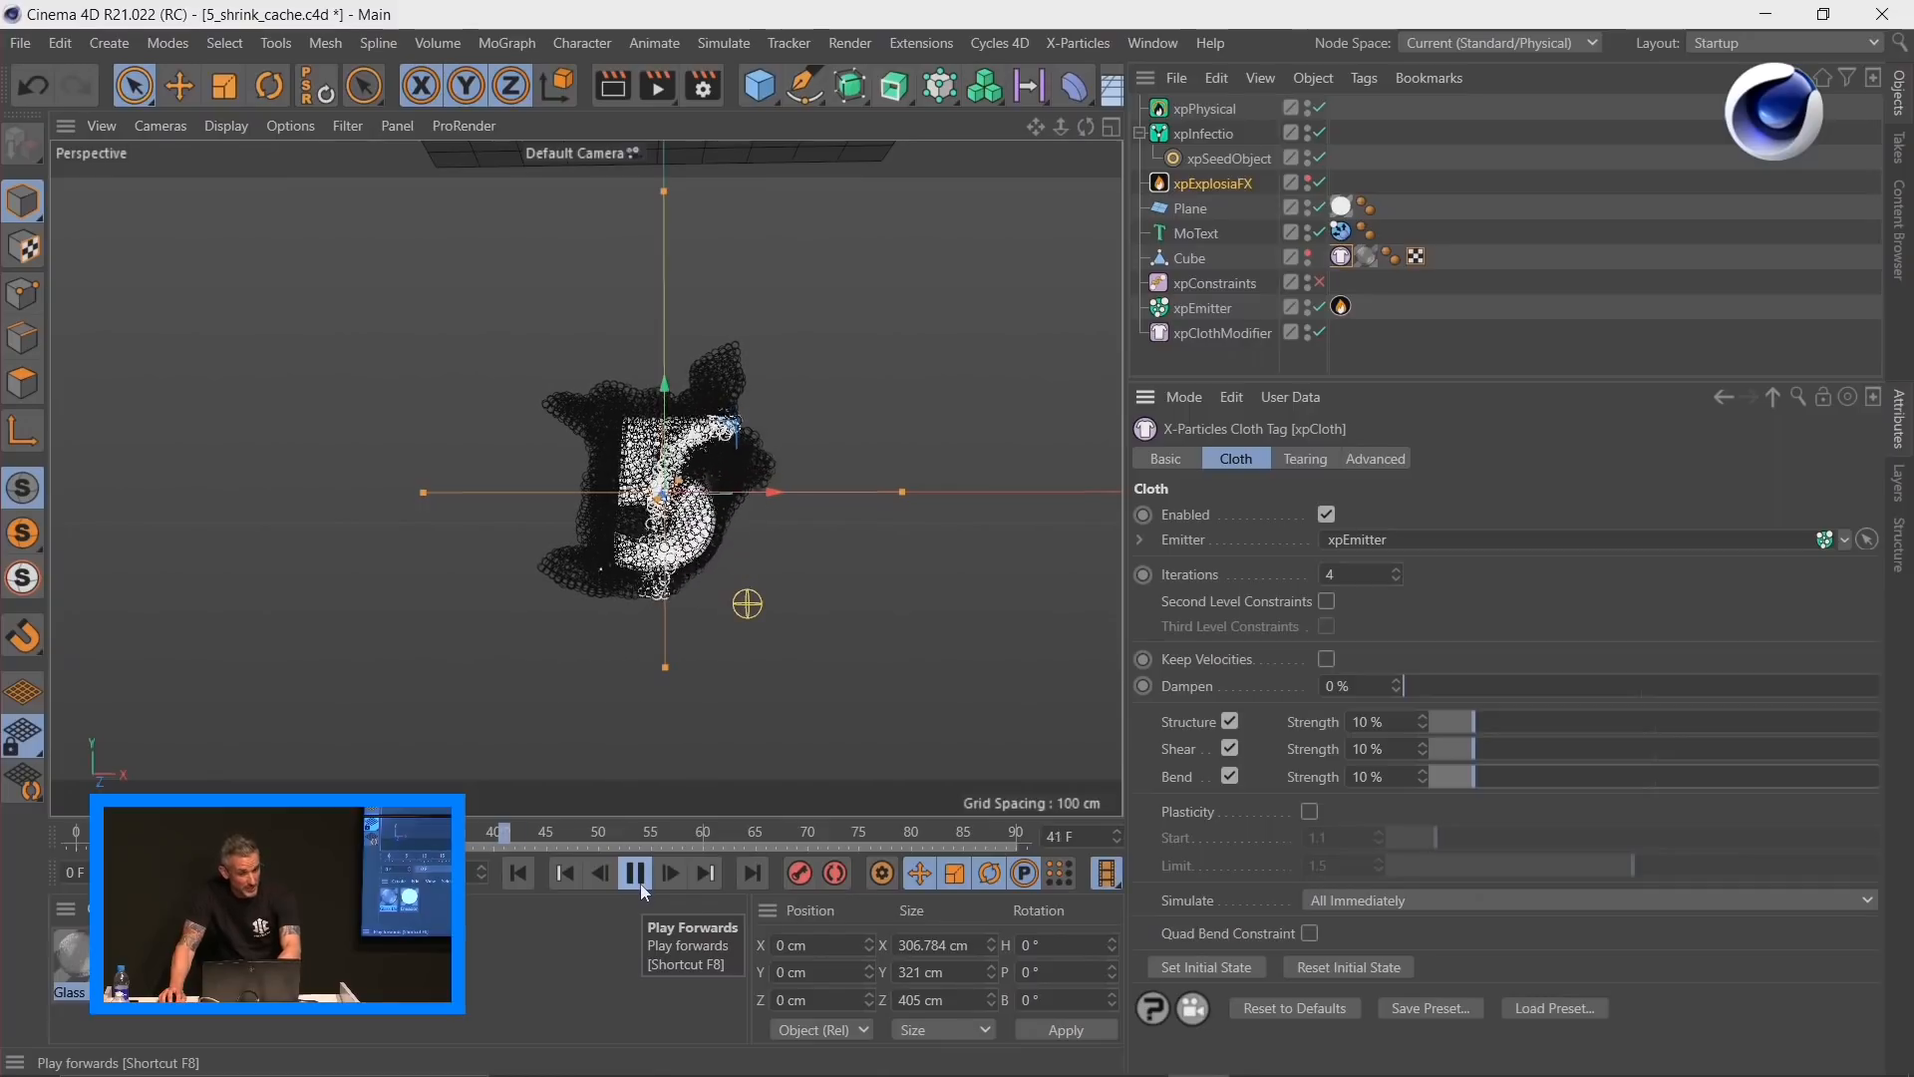
{"action": "left_click", "coordinate": [640, 881]}
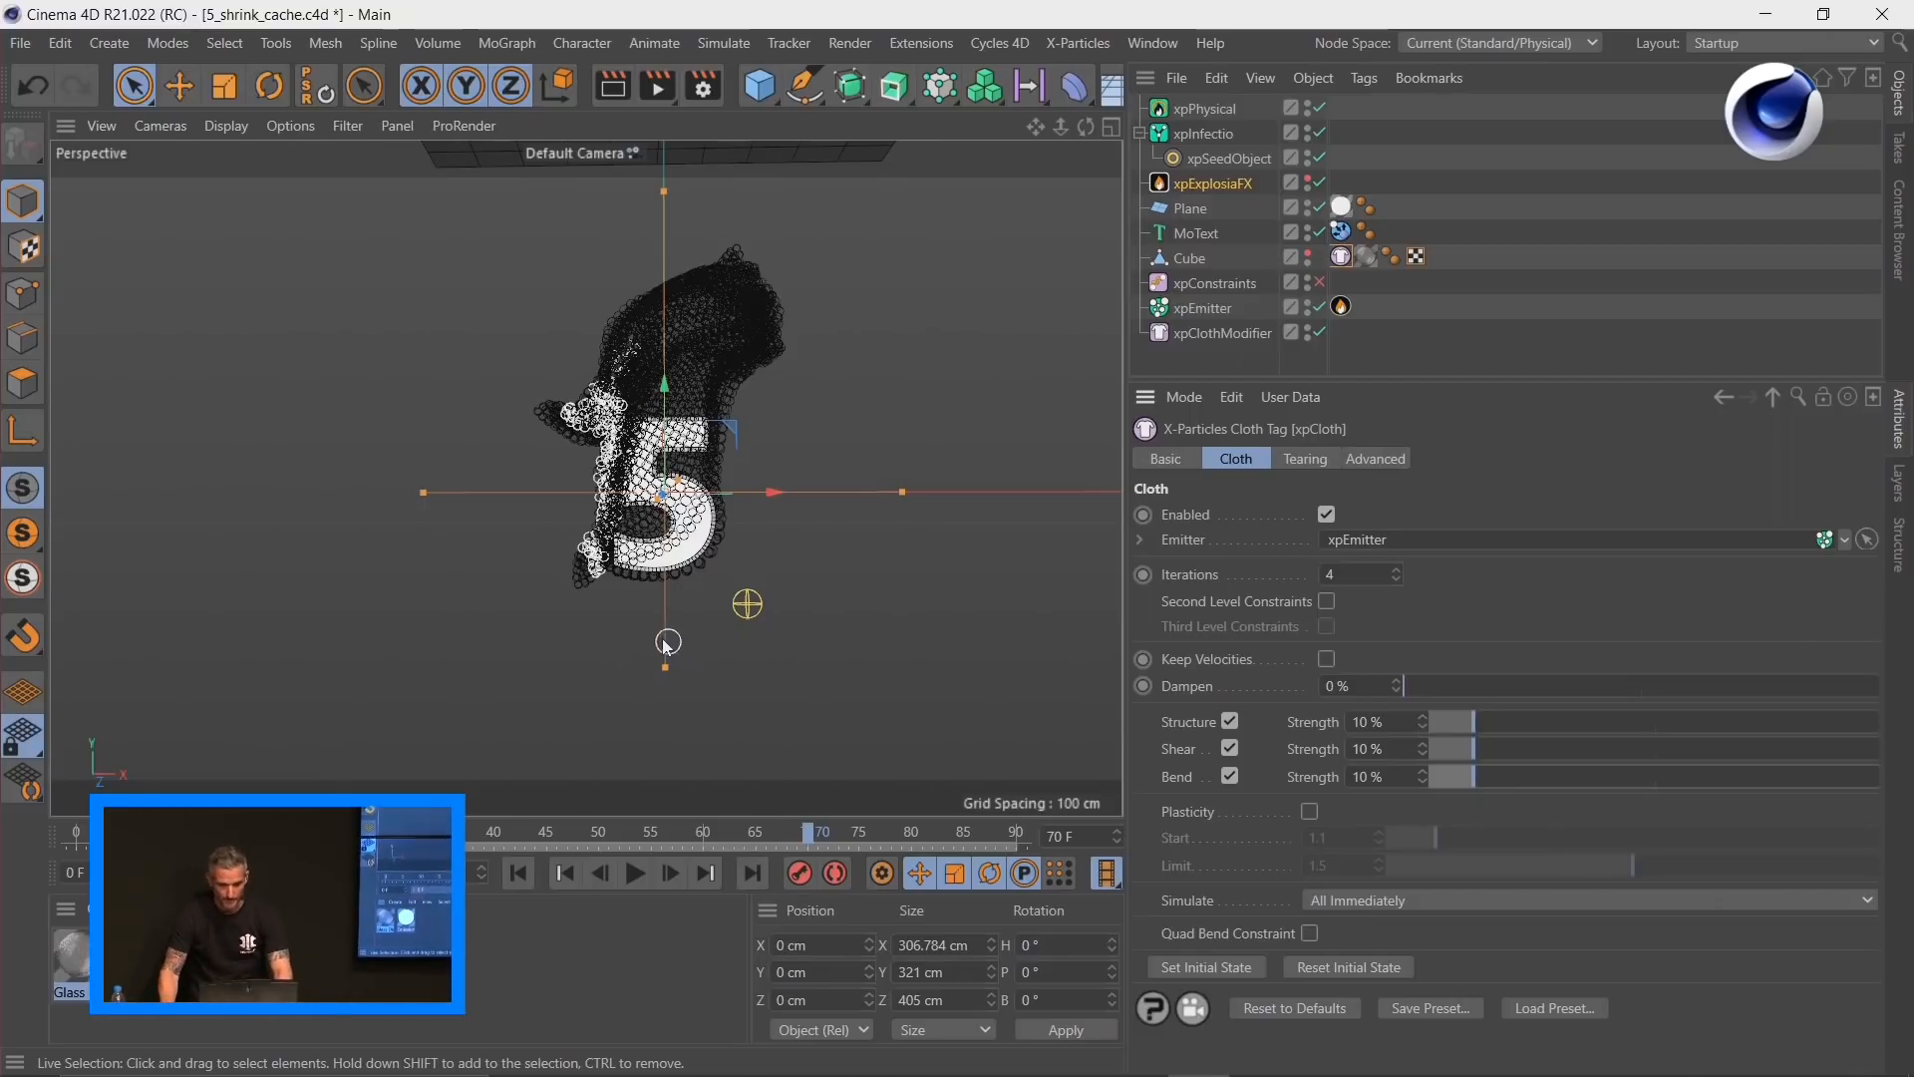
{"action": "left_click", "coordinate": [519, 873]}
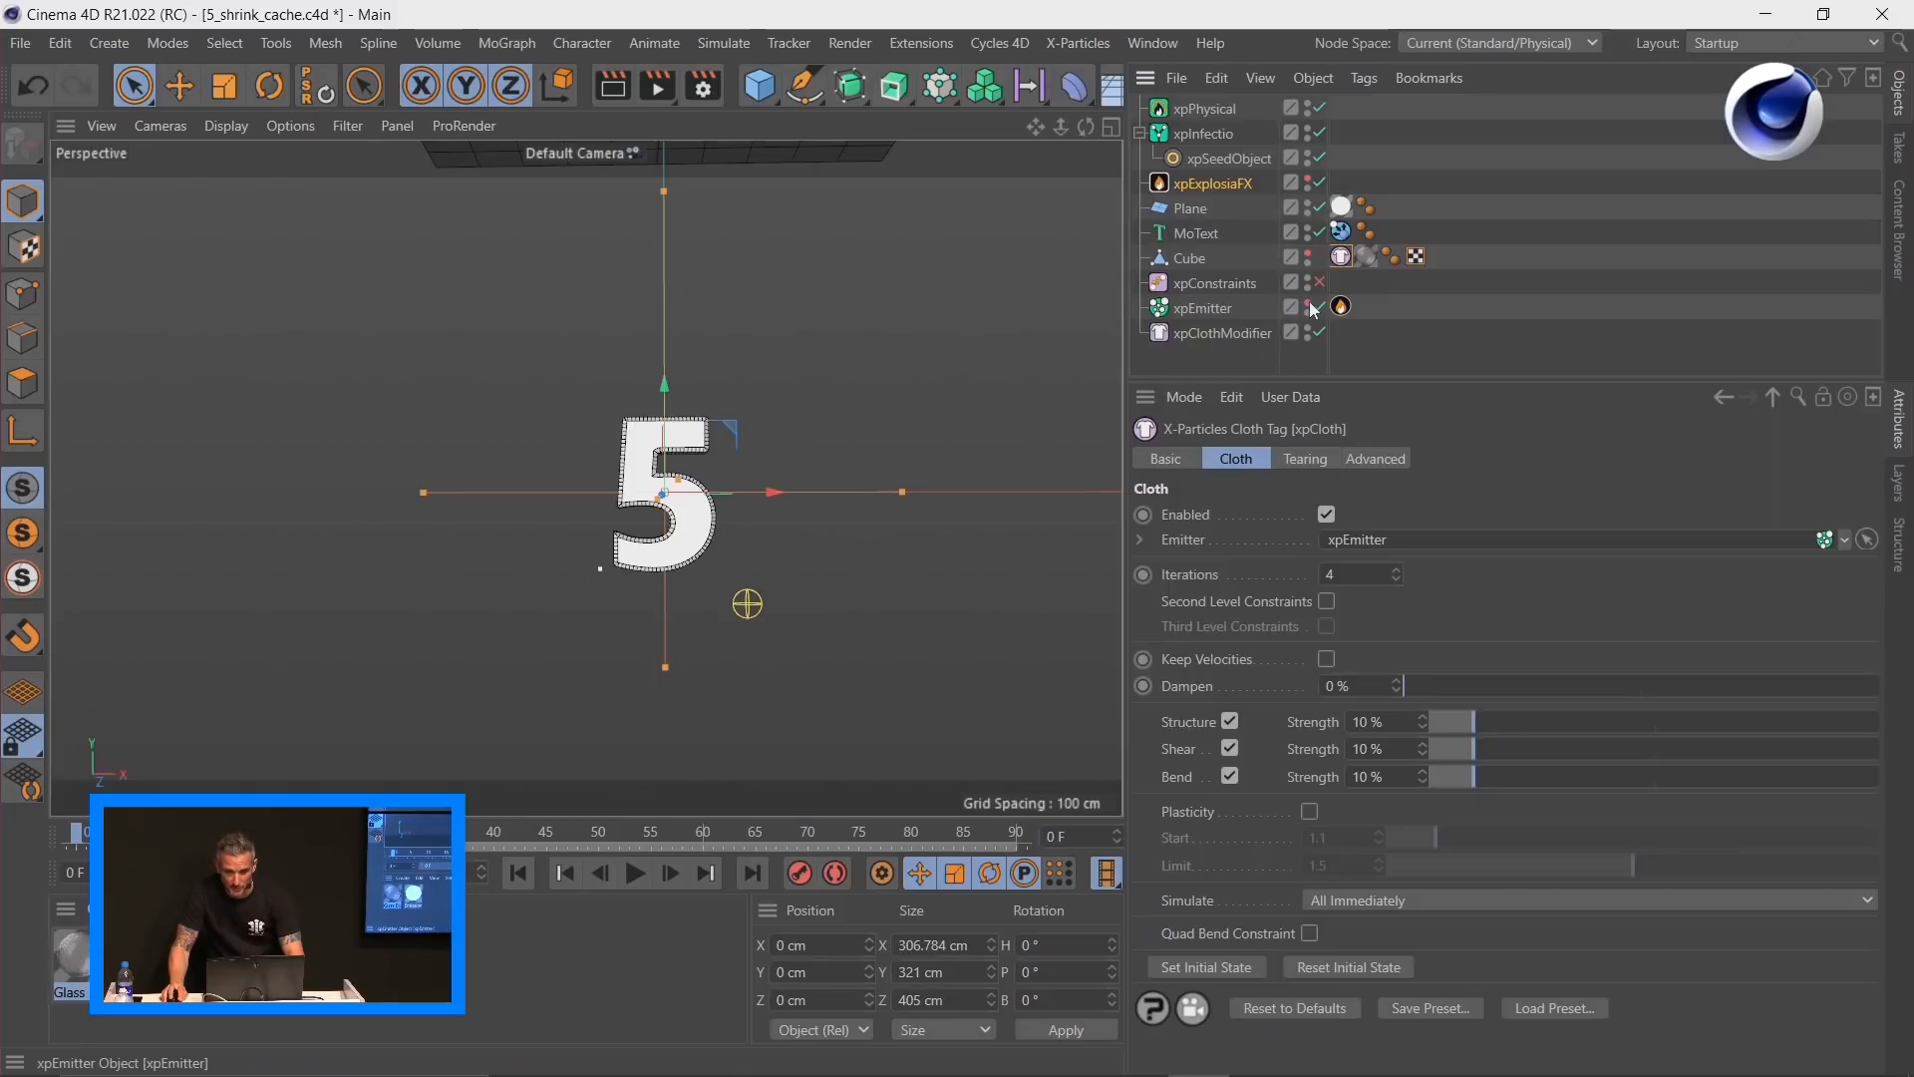
Step: Show the Cube instead of xpEmitter in the viewport and enable Tearing on its cloth tag with Tearing Strength 1.136 and Stress Break Count 2
{"action": "left_click", "coordinate": [1308, 254]}
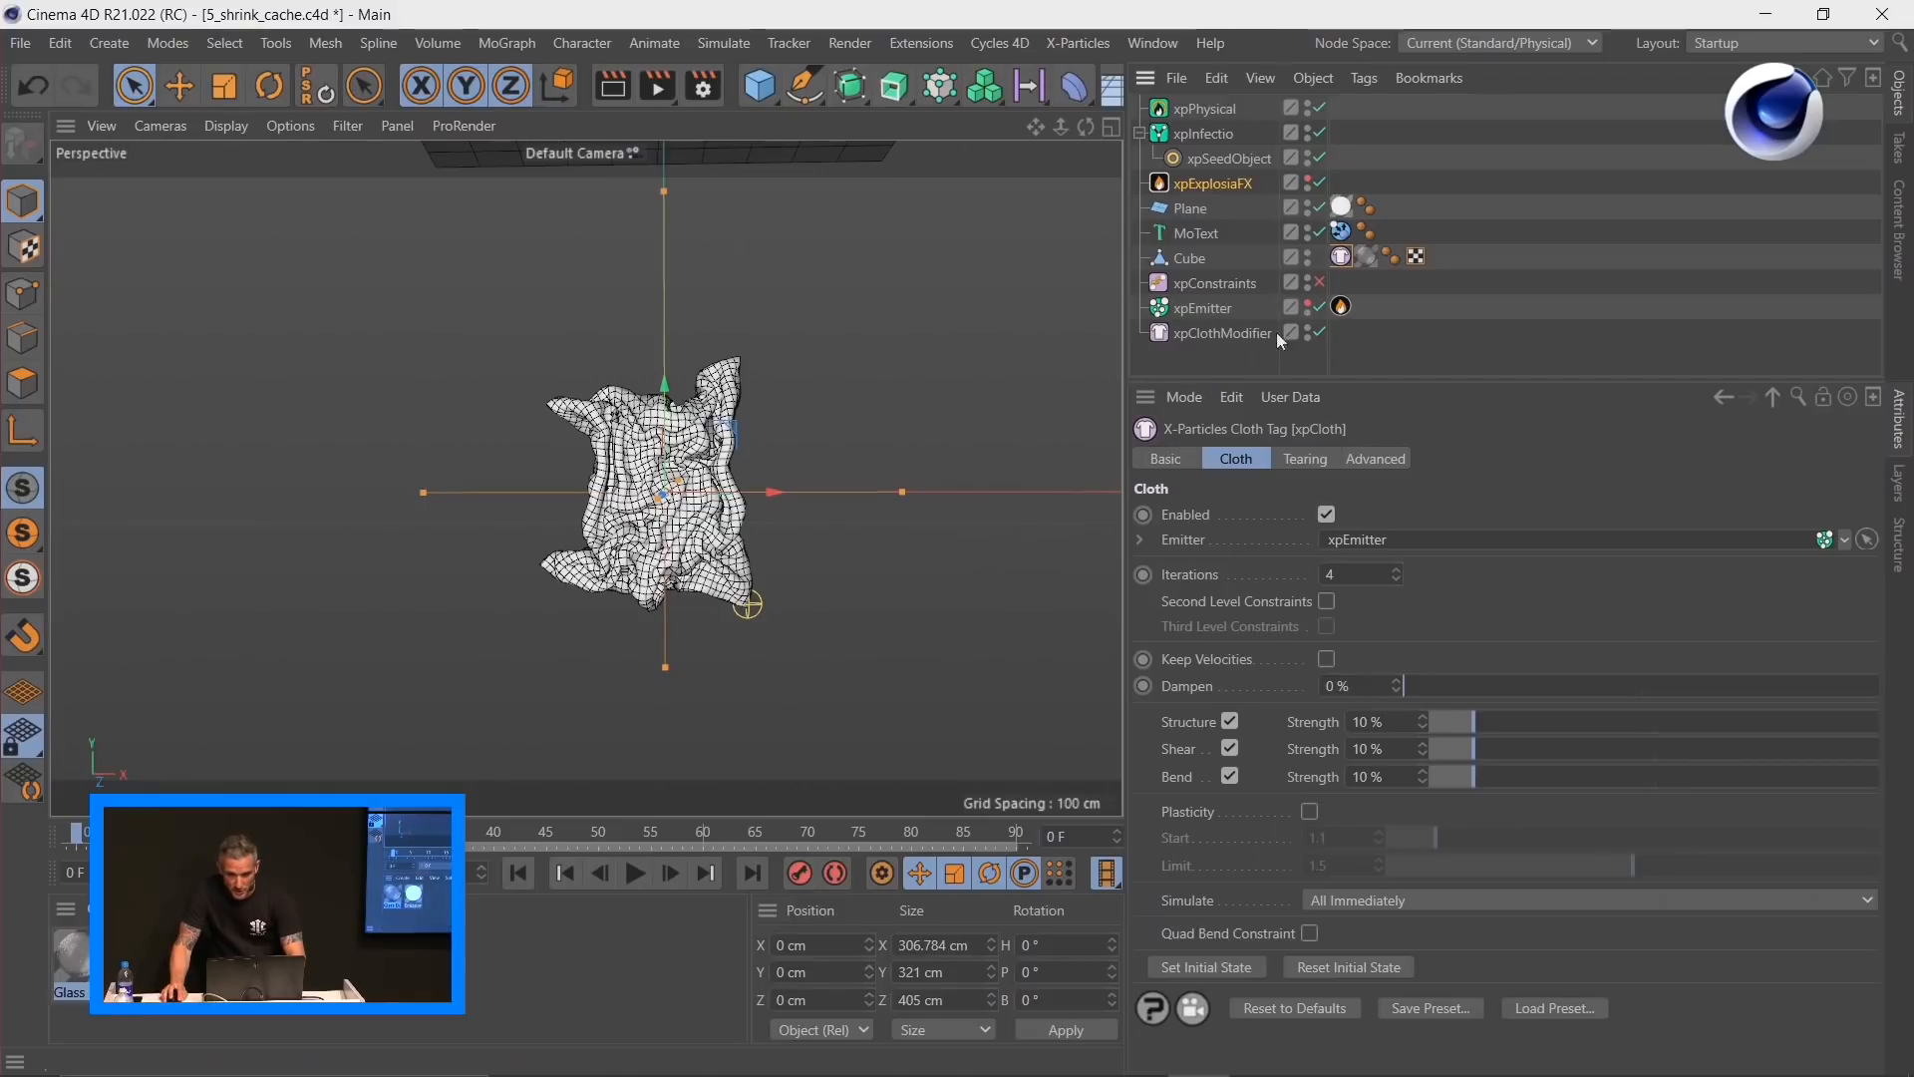
{"action": "left_click", "coordinate": [1309, 458]}
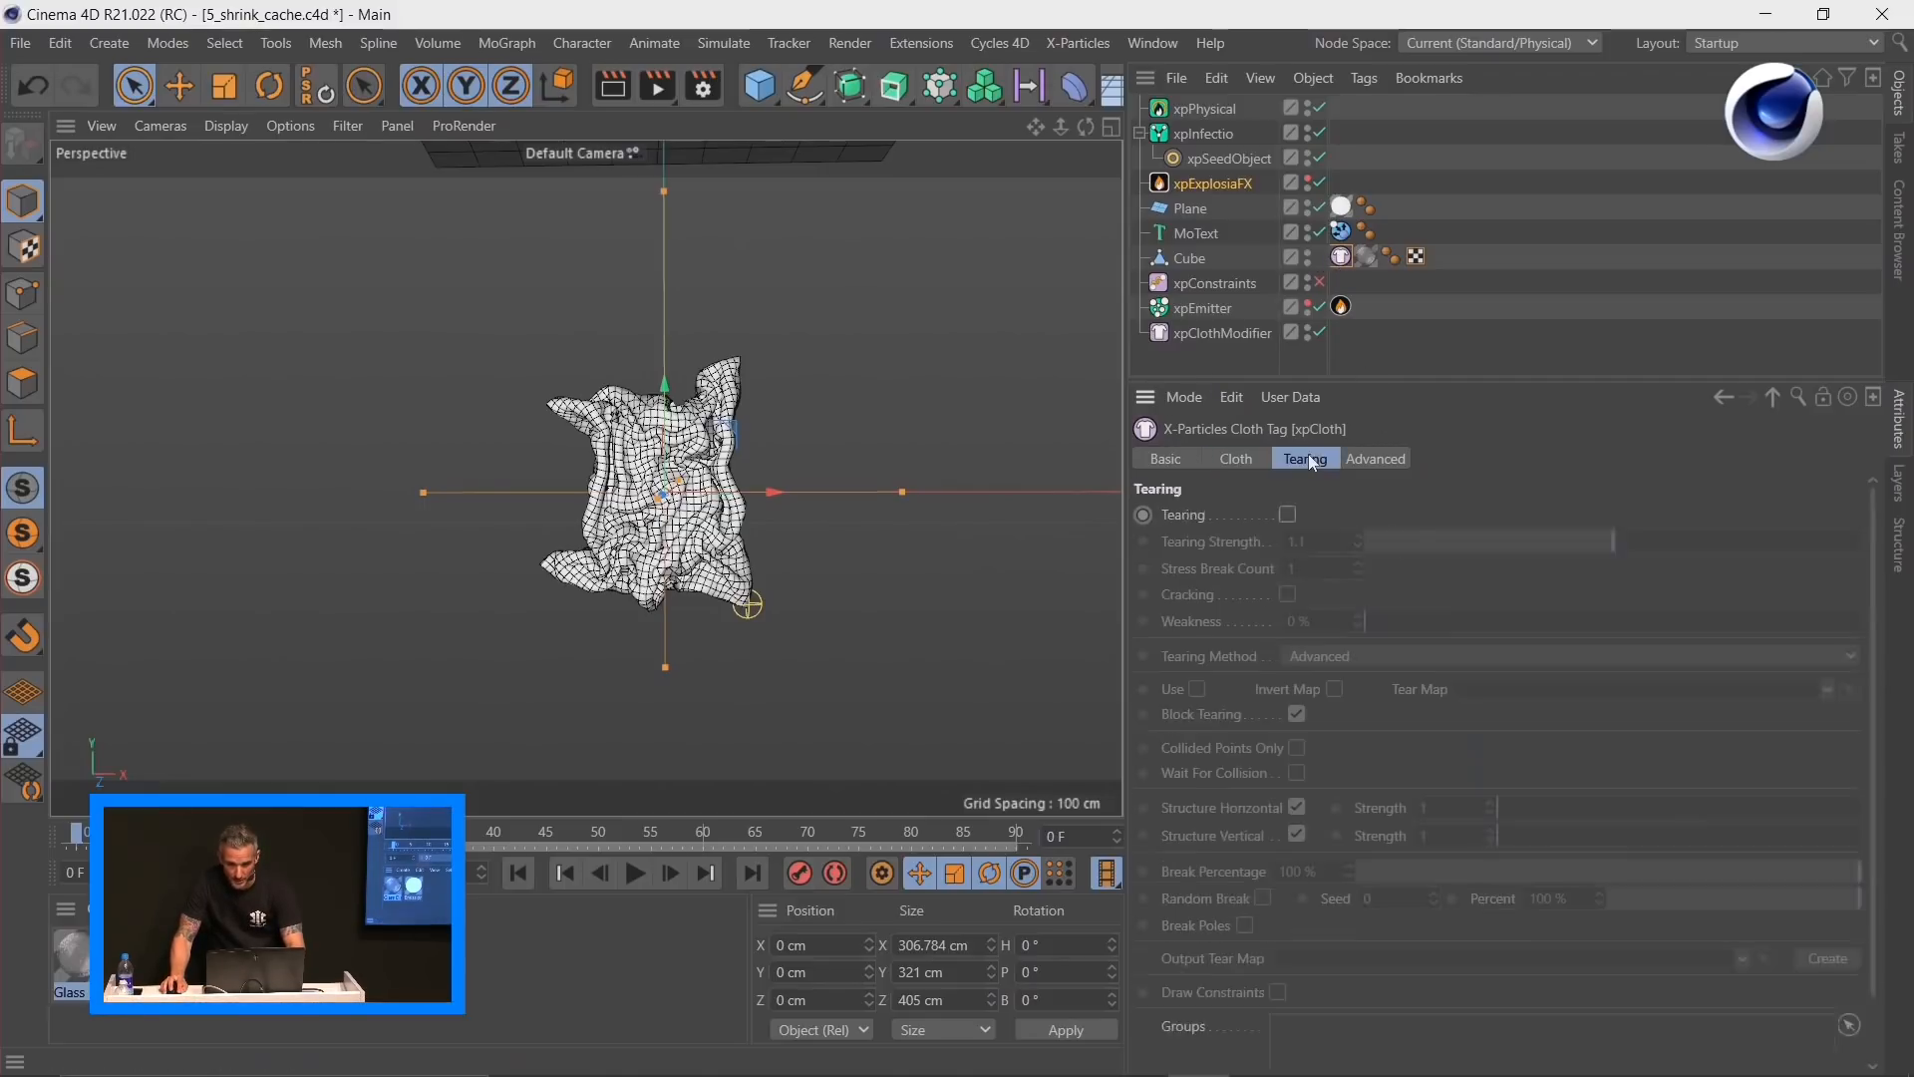
{"action": "scroll", "coordinate": [1310, 455], "scroll_direction": "down", "scroll_amount": 2}
{"action": "left_click_drag", "start_coordinate": [1869, 708], "coordinate": [1874, 558]}
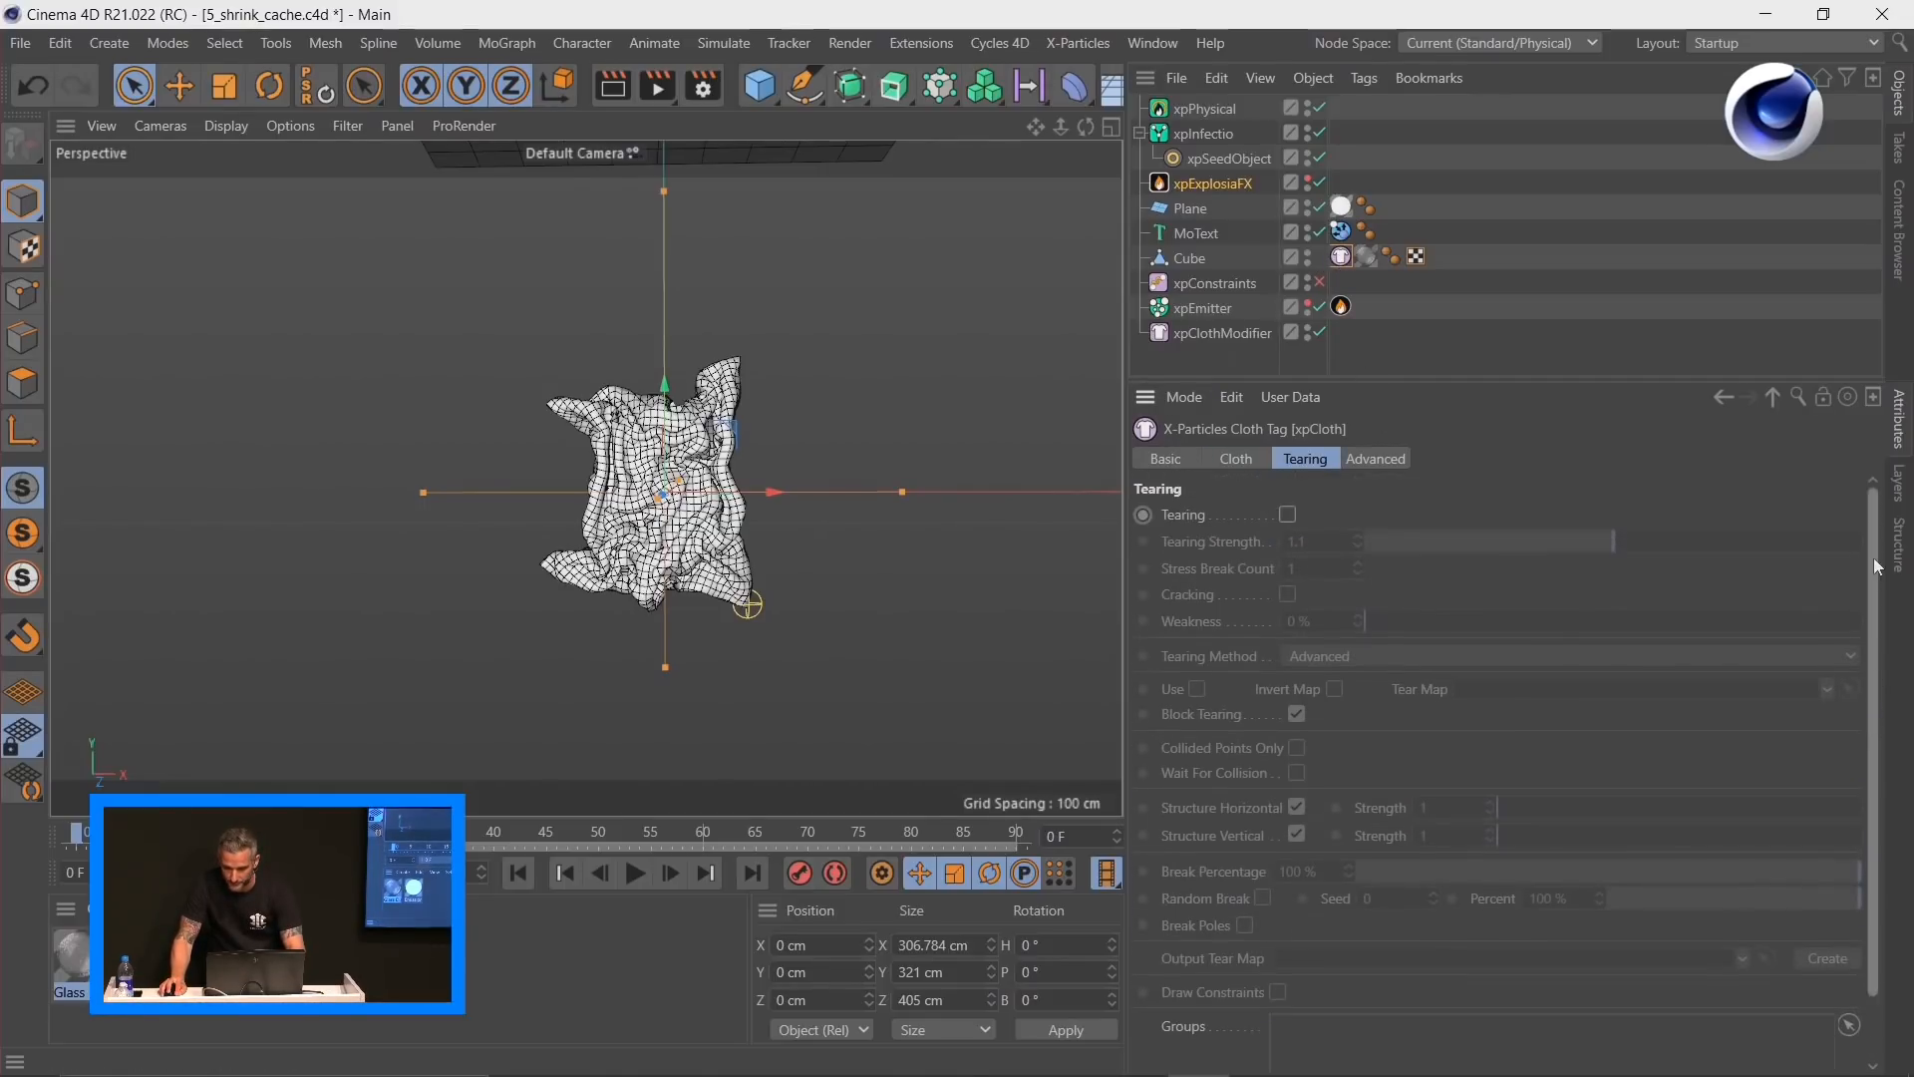
{"action": "left_click", "coordinate": [1288, 514]}
{"action": "left_click", "coordinate": [1685, 541]}
{"action": "left_click", "coordinate": [1358, 565]}
{"action": "left_click", "coordinate": [1702, 542]}
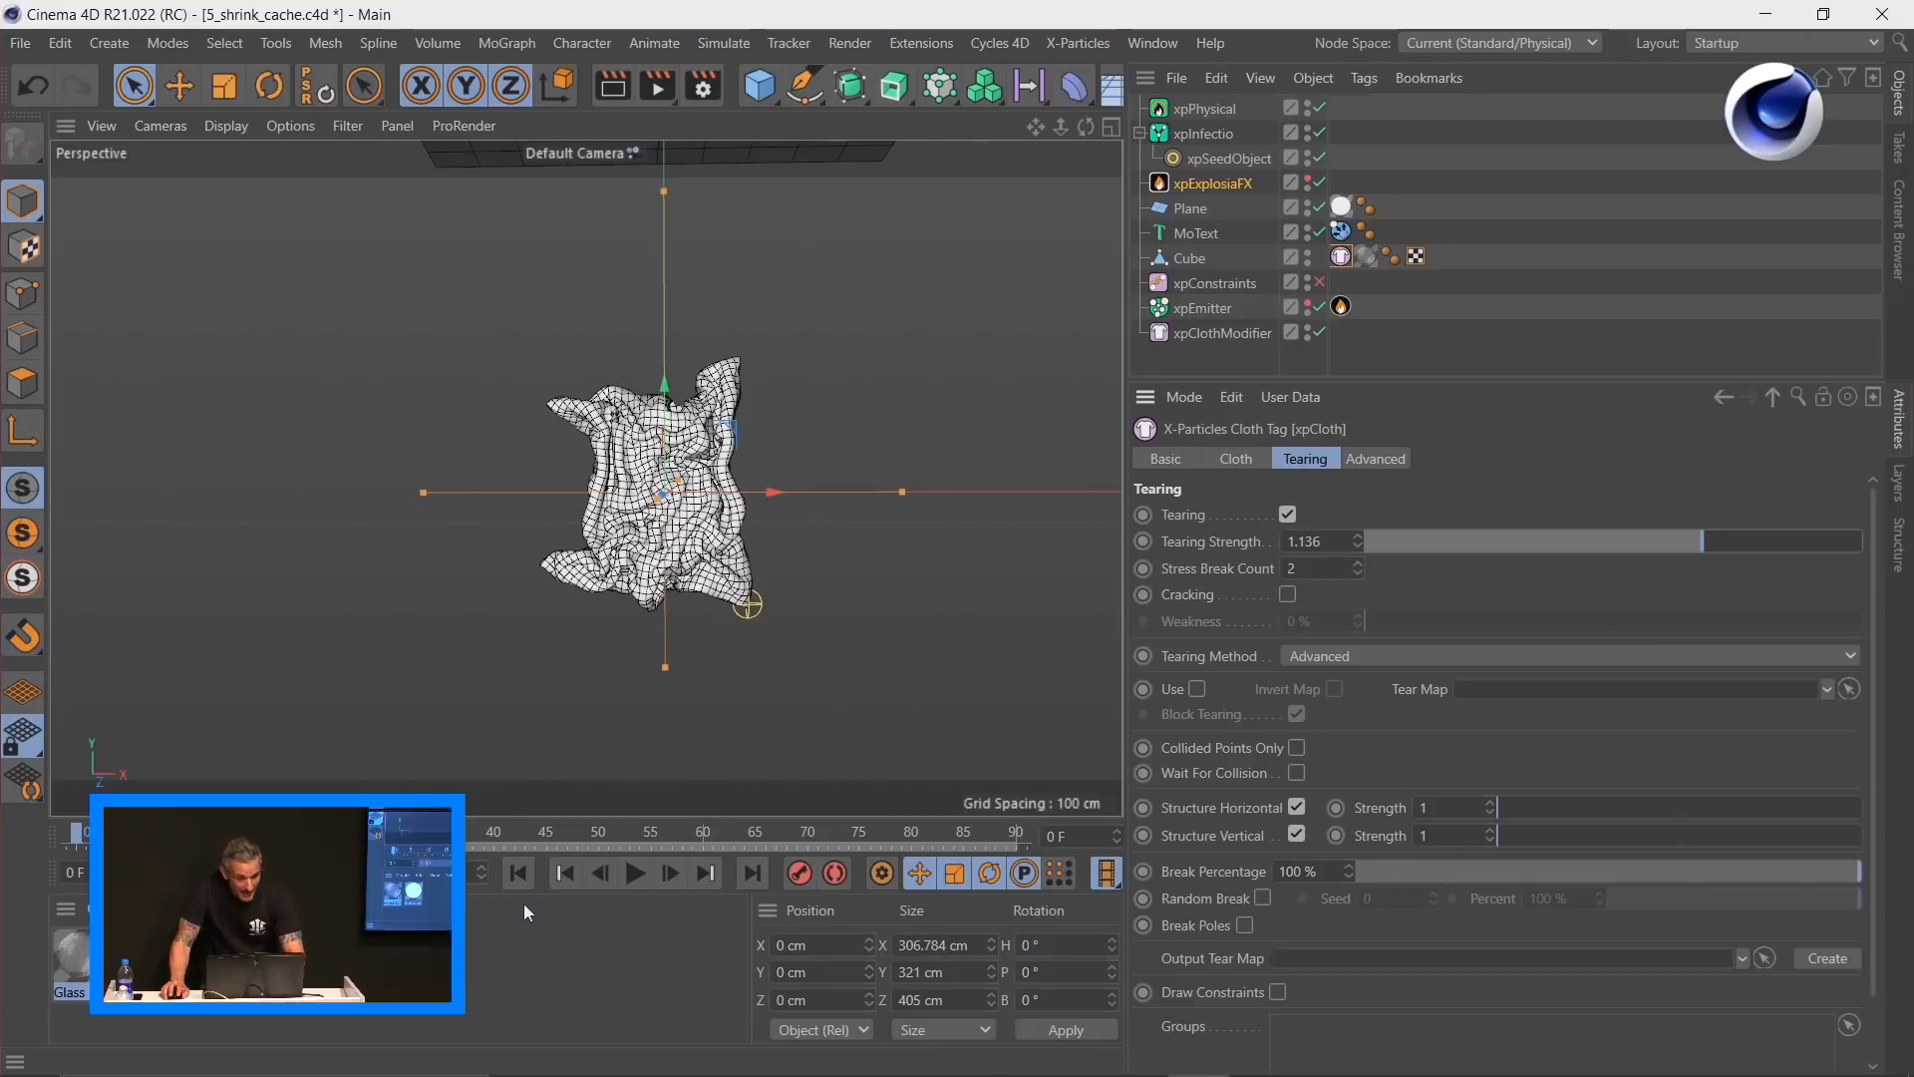
Step: Play the simulation to check the cloth tearing, replay it from the start and stop at frame 47
{"action": "left_click", "coordinate": [635, 873]}
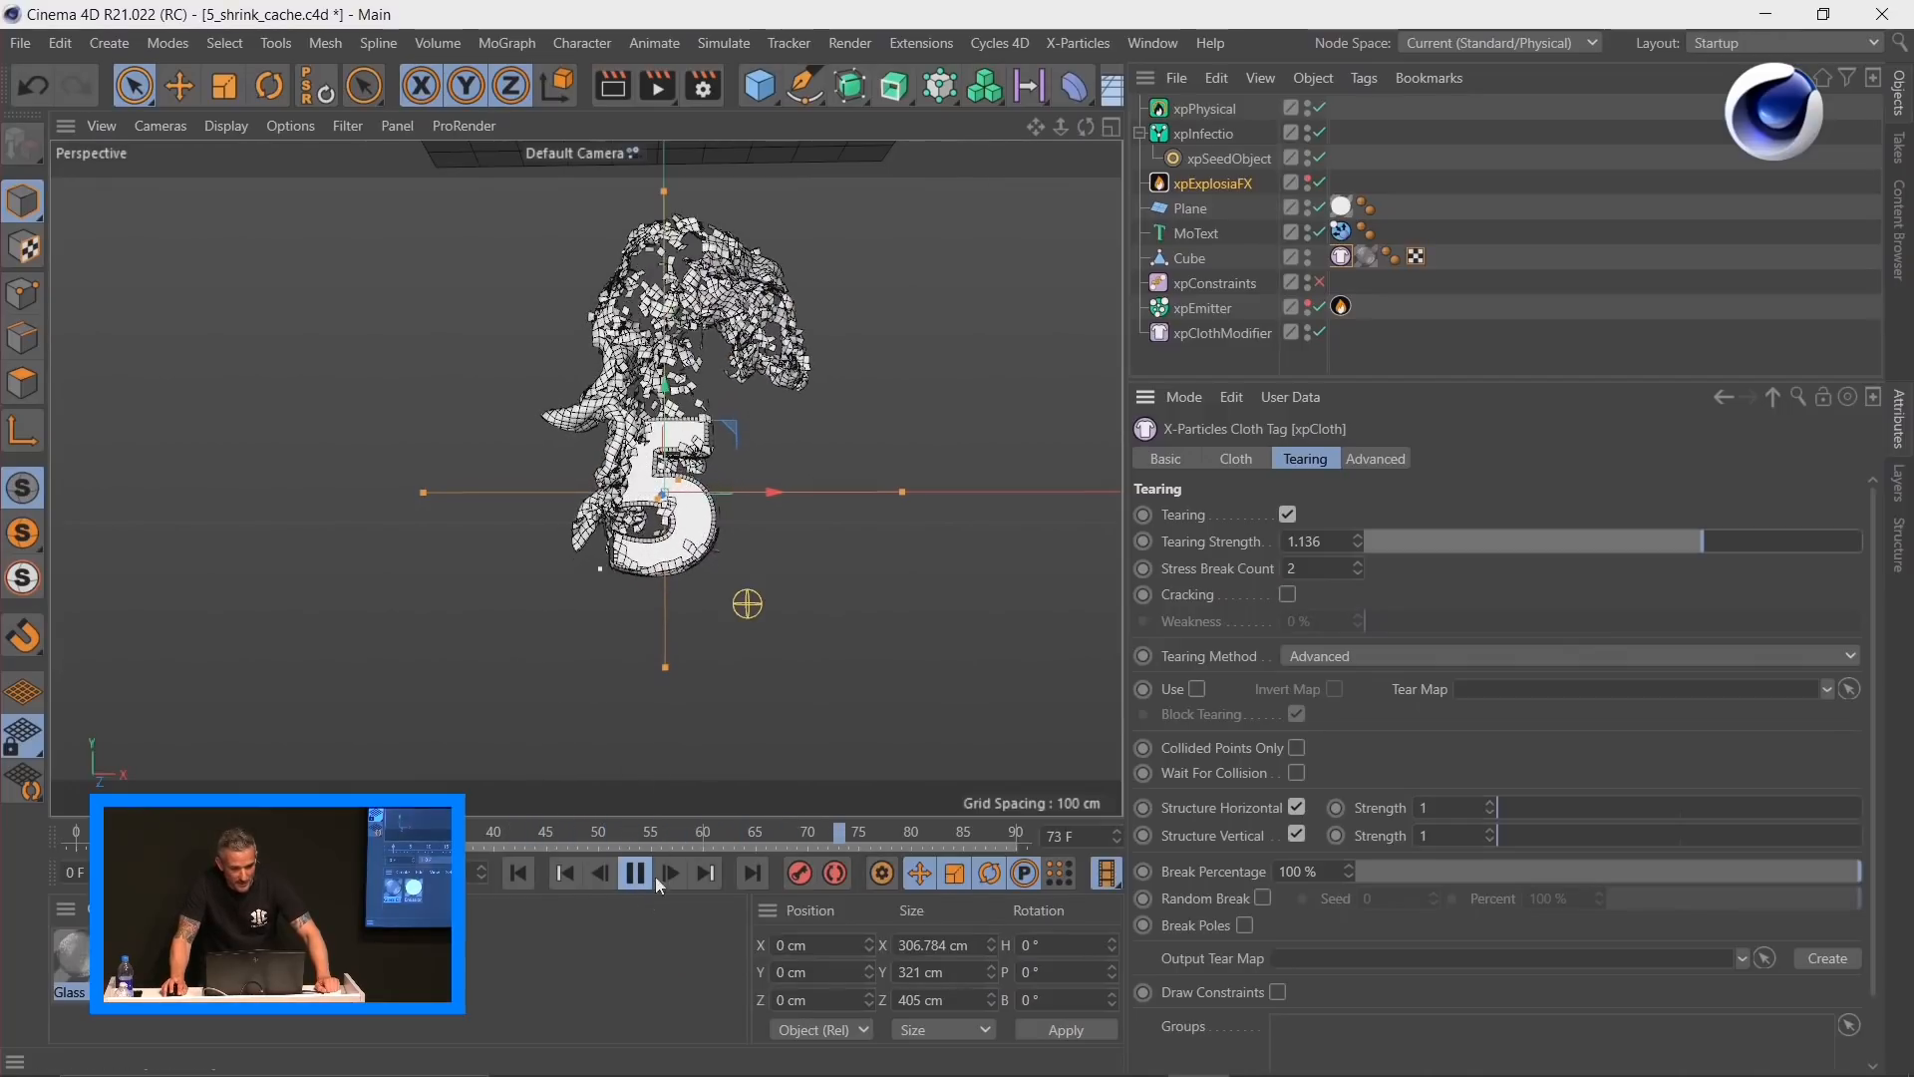
{"action": "left_click", "coordinate": [634, 873]}
{"action": "left_click", "coordinate": [518, 873]}
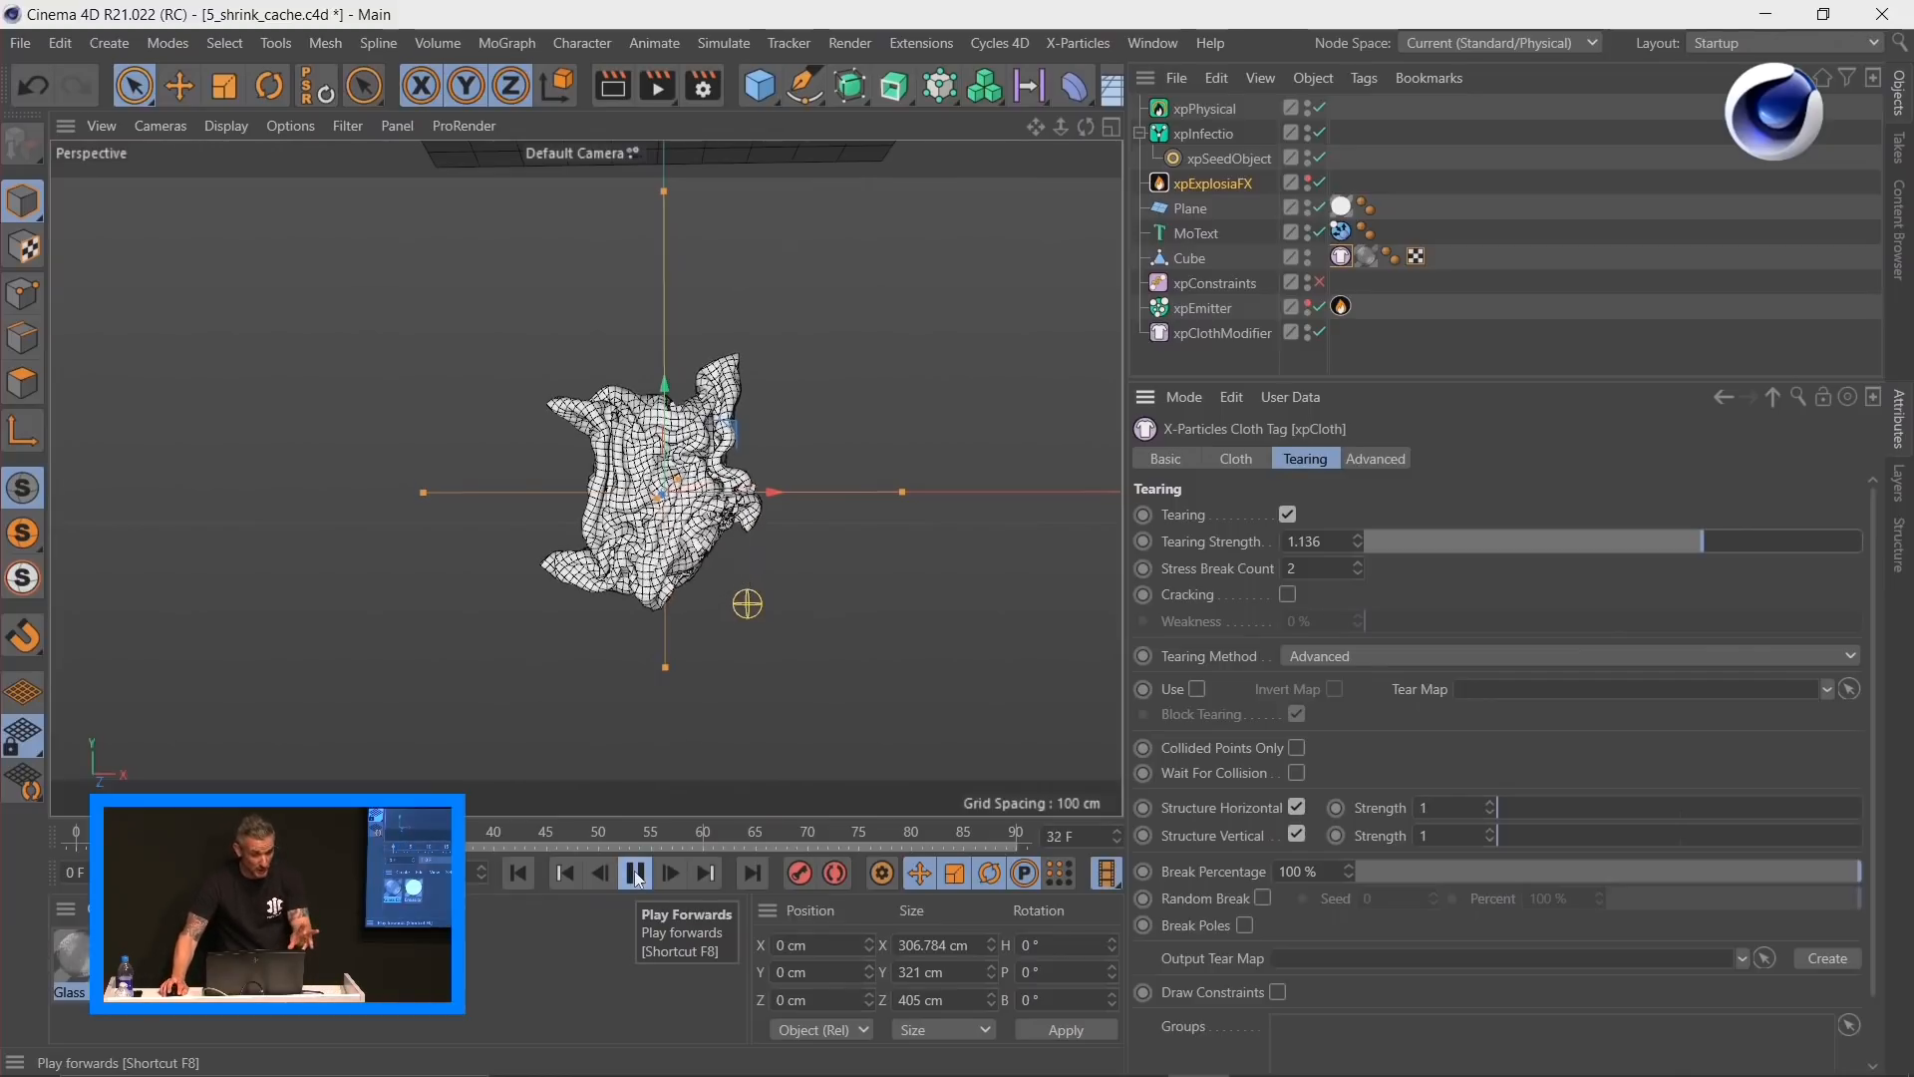
{"action": "left_click", "coordinate": [635, 874]}
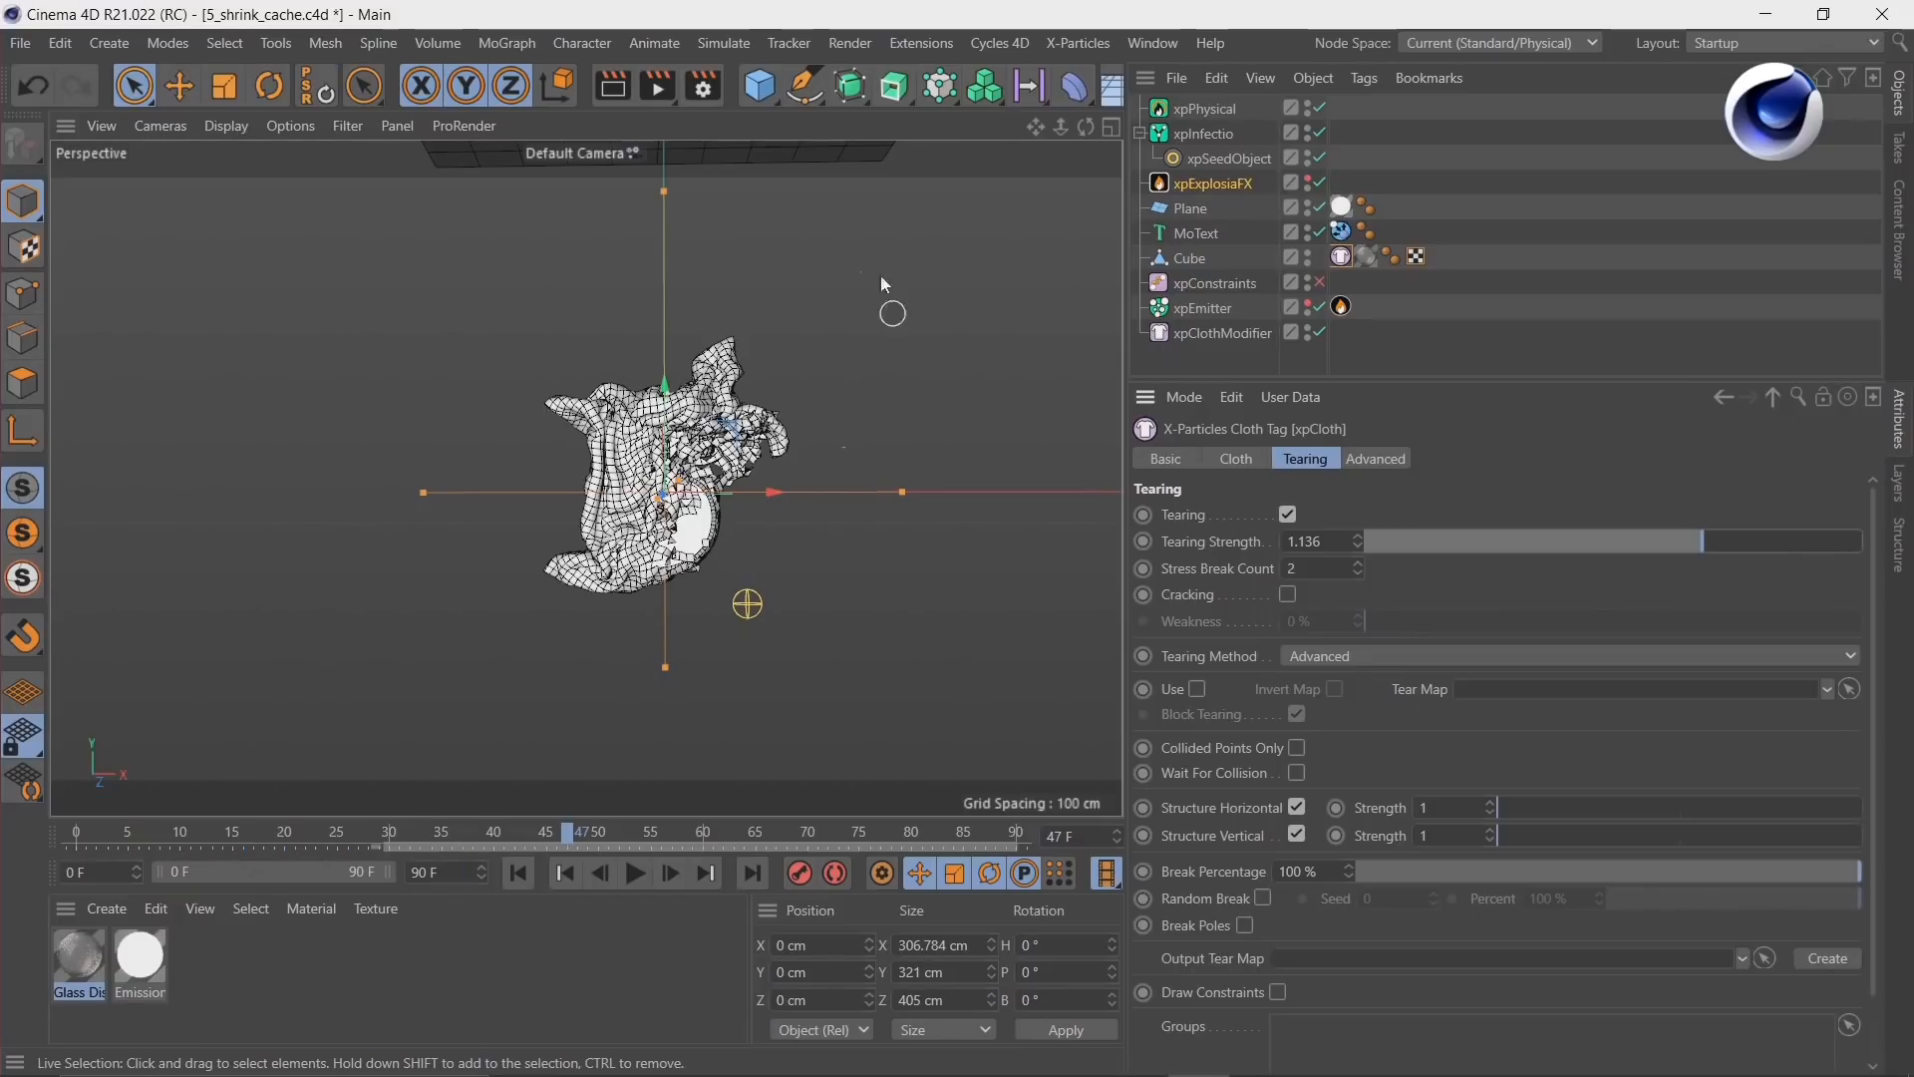
Step: Show xpExplosiaFX in the viewport again and open the Cycles 4D Real-Time Preview, moved clear of the object list
{"action": "left_click", "coordinate": [1316, 186]}
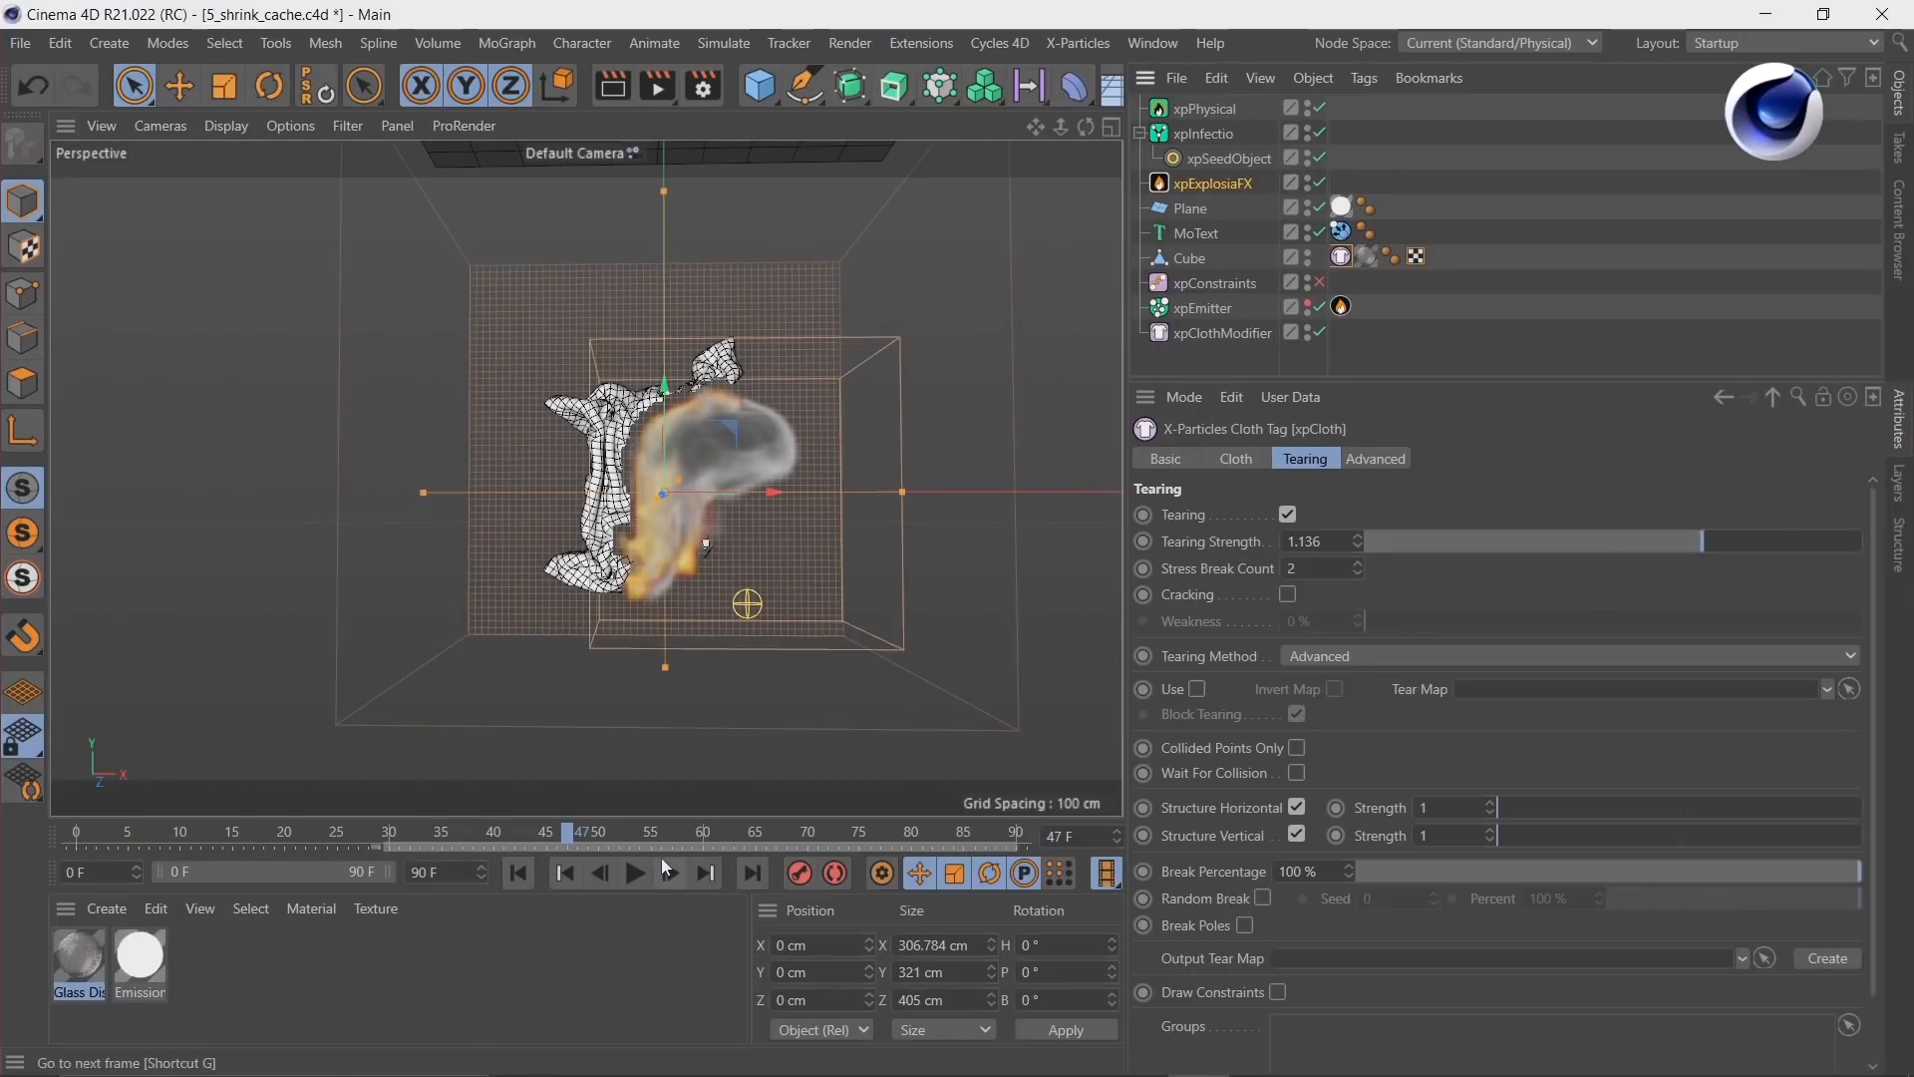
{"action": "scroll", "coordinate": [697, 523], "scroll_direction": "down", "scroll_amount": 2}
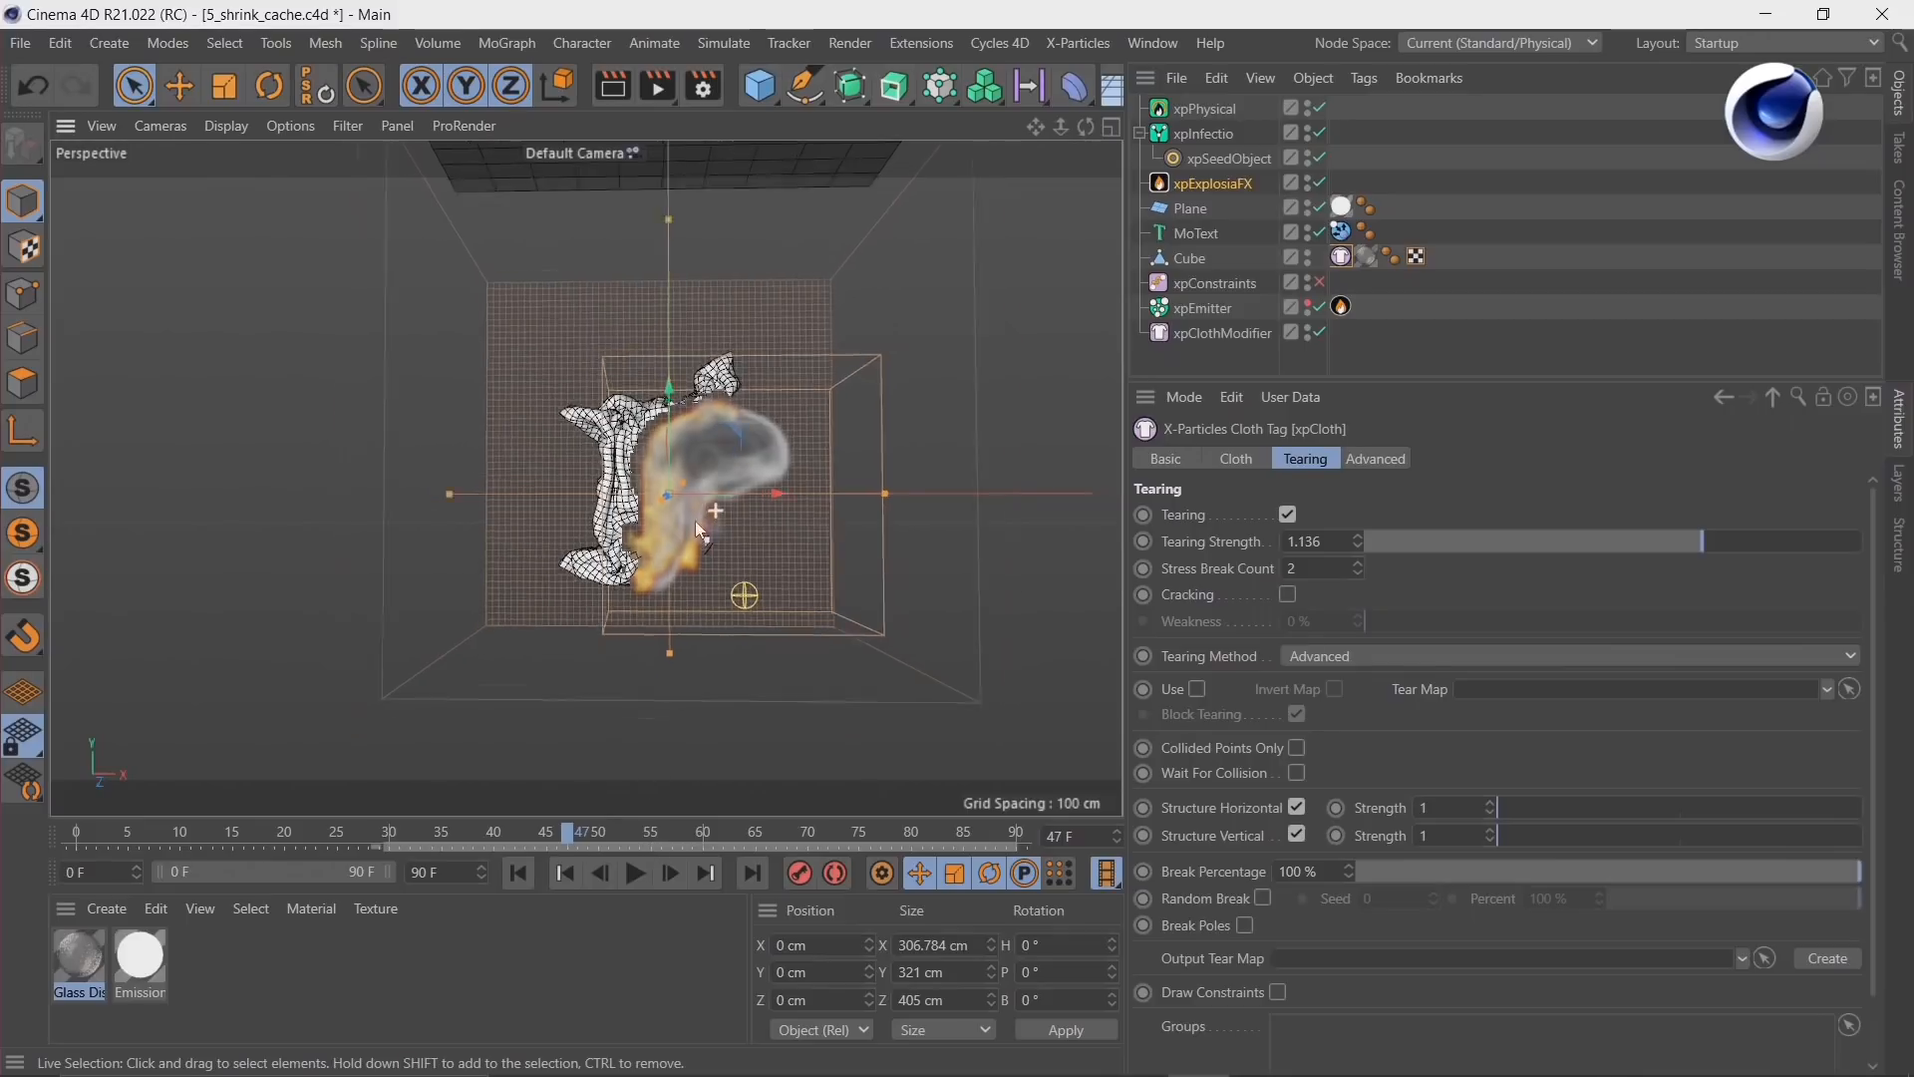
{"action": "scroll", "coordinate": [701, 528], "scroll_direction": "down", "scroll_amount": 3}
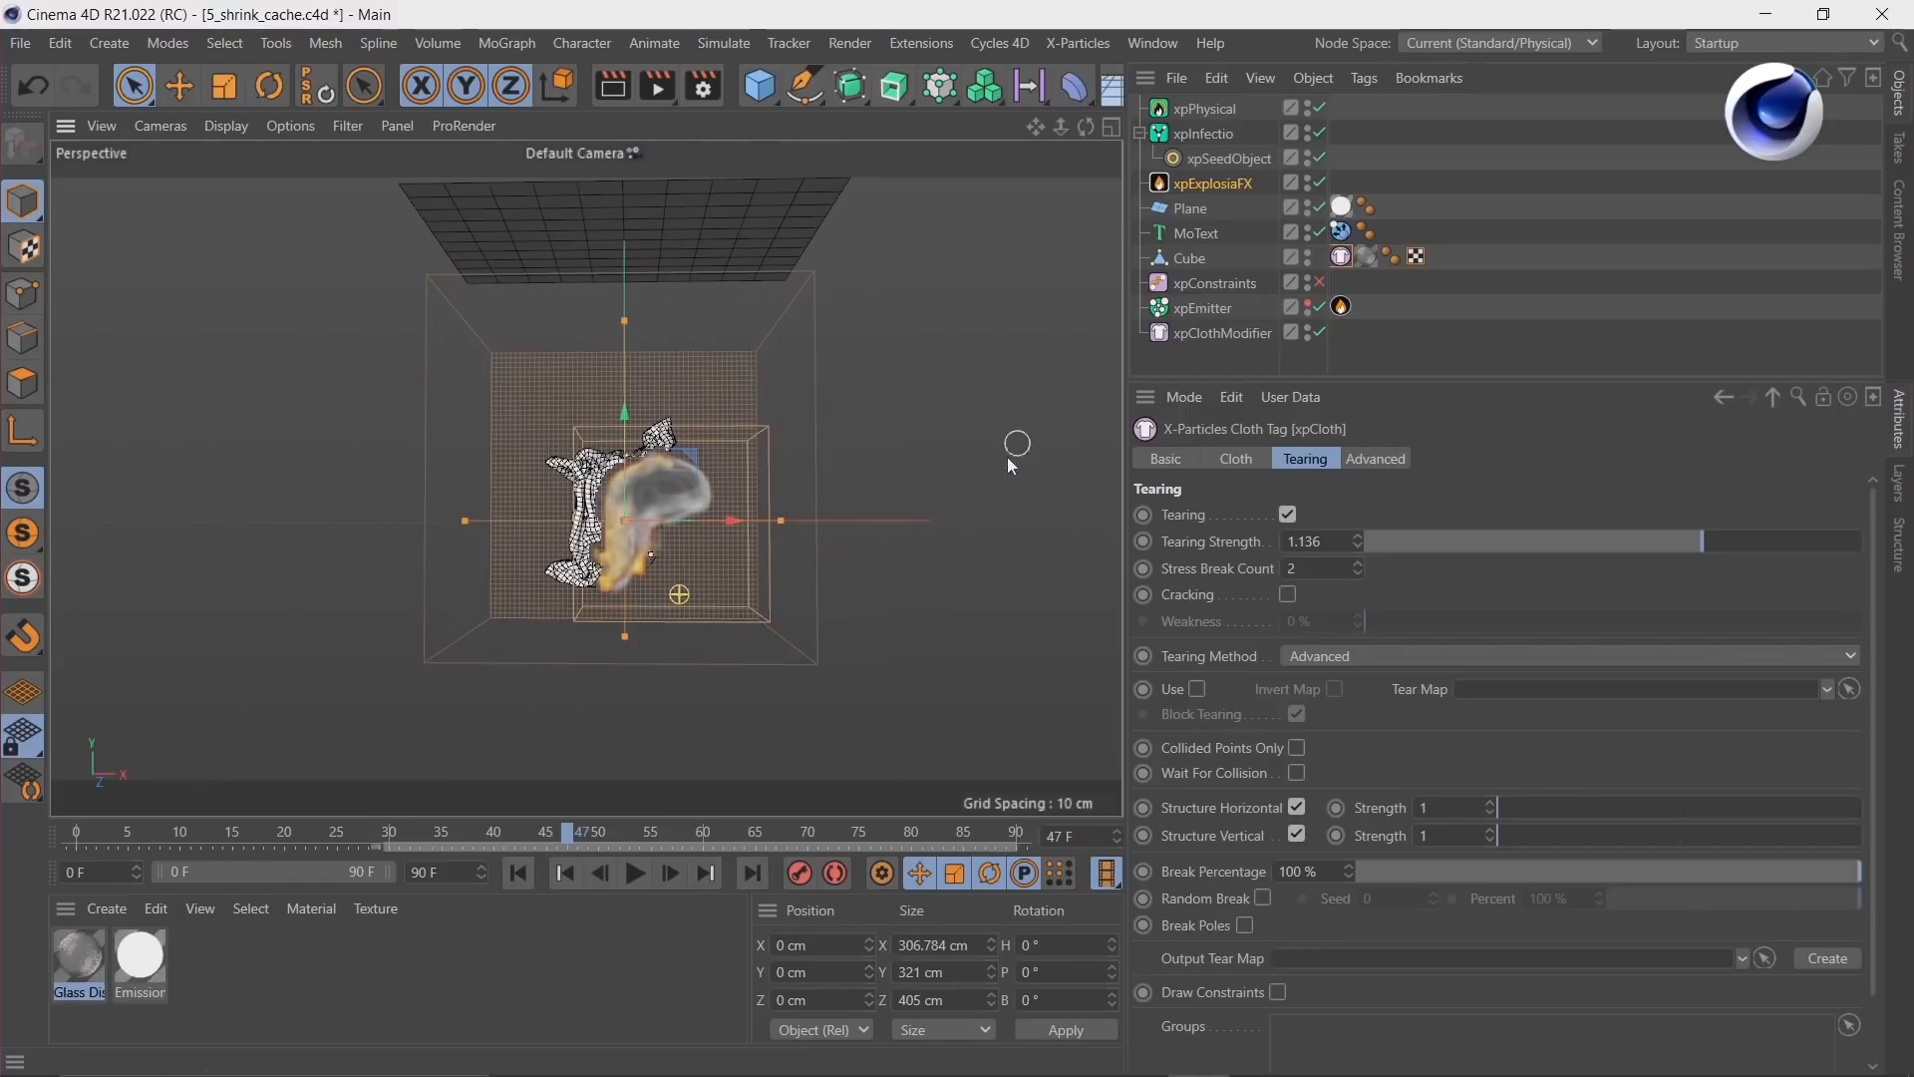
{"action": "left_click", "coordinate": [1001, 42]}
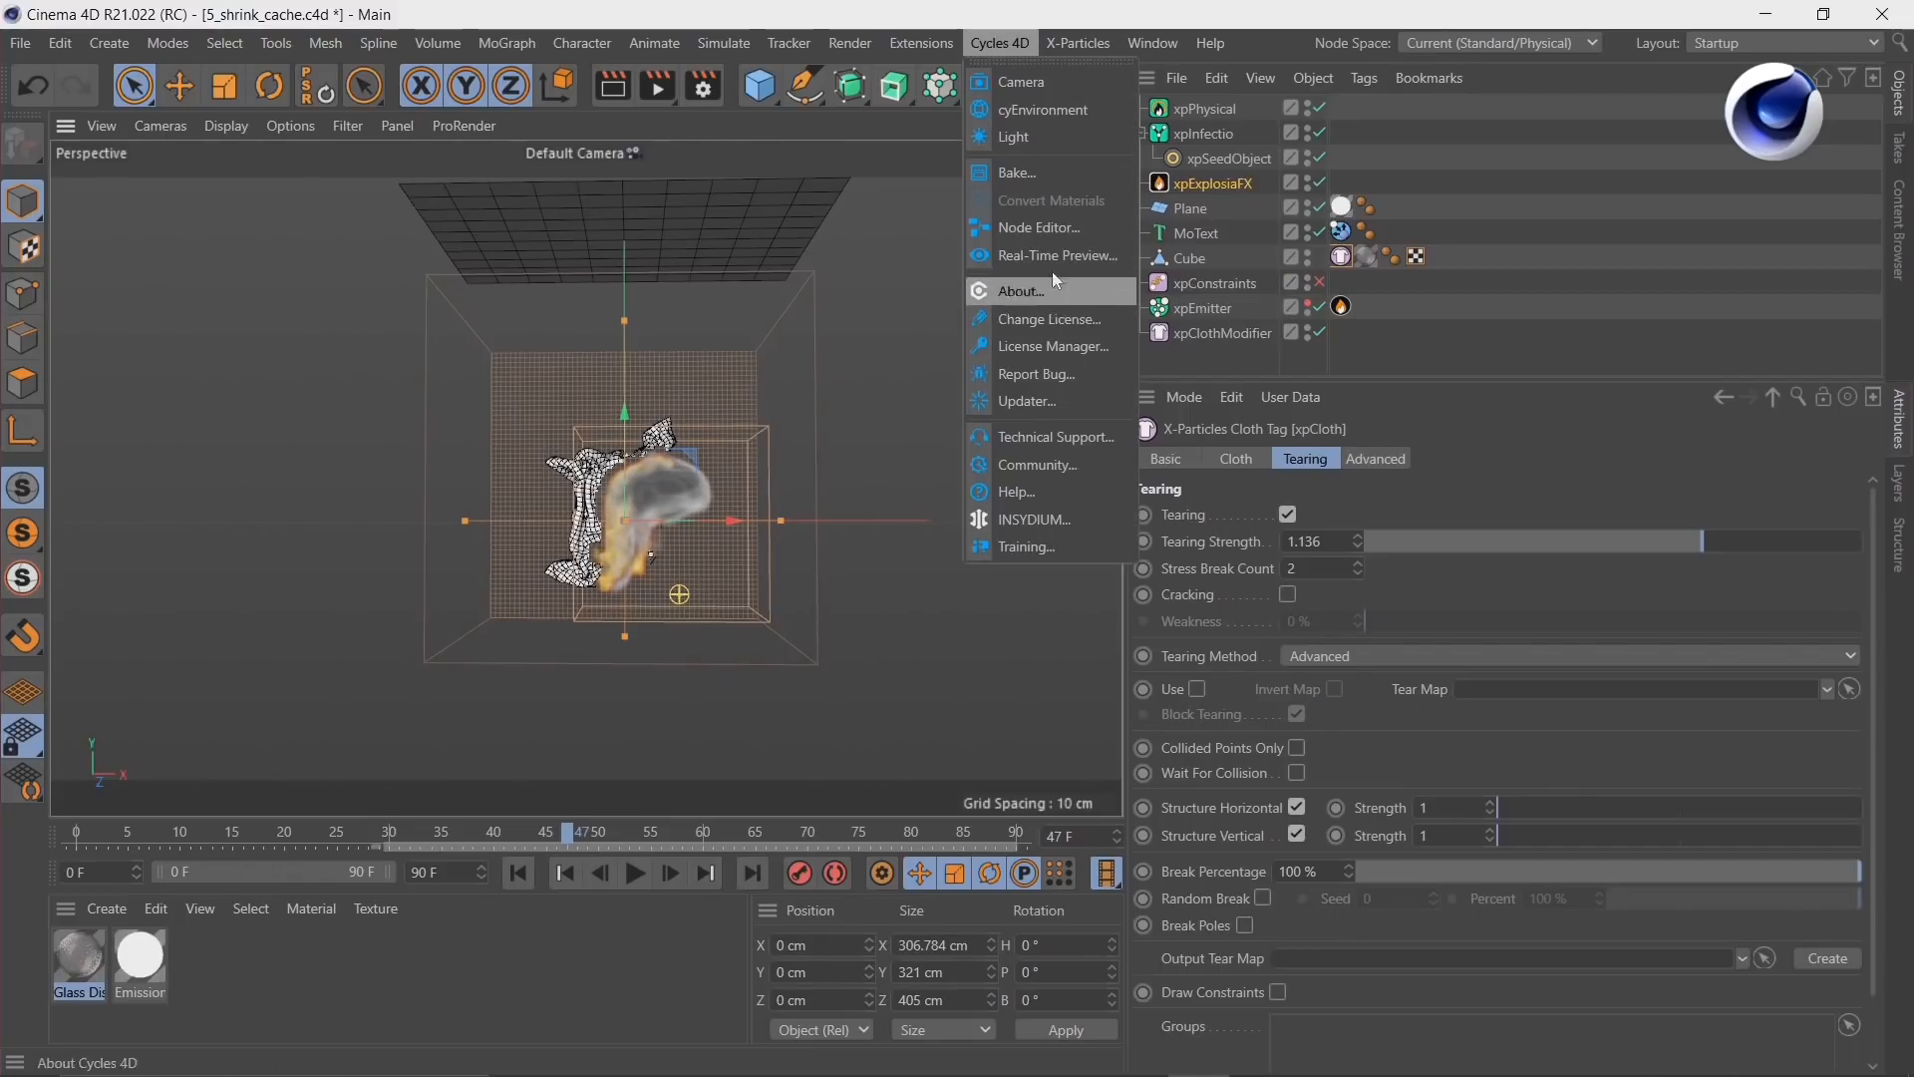
{"action": "left_click", "coordinate": [1051, 267]}
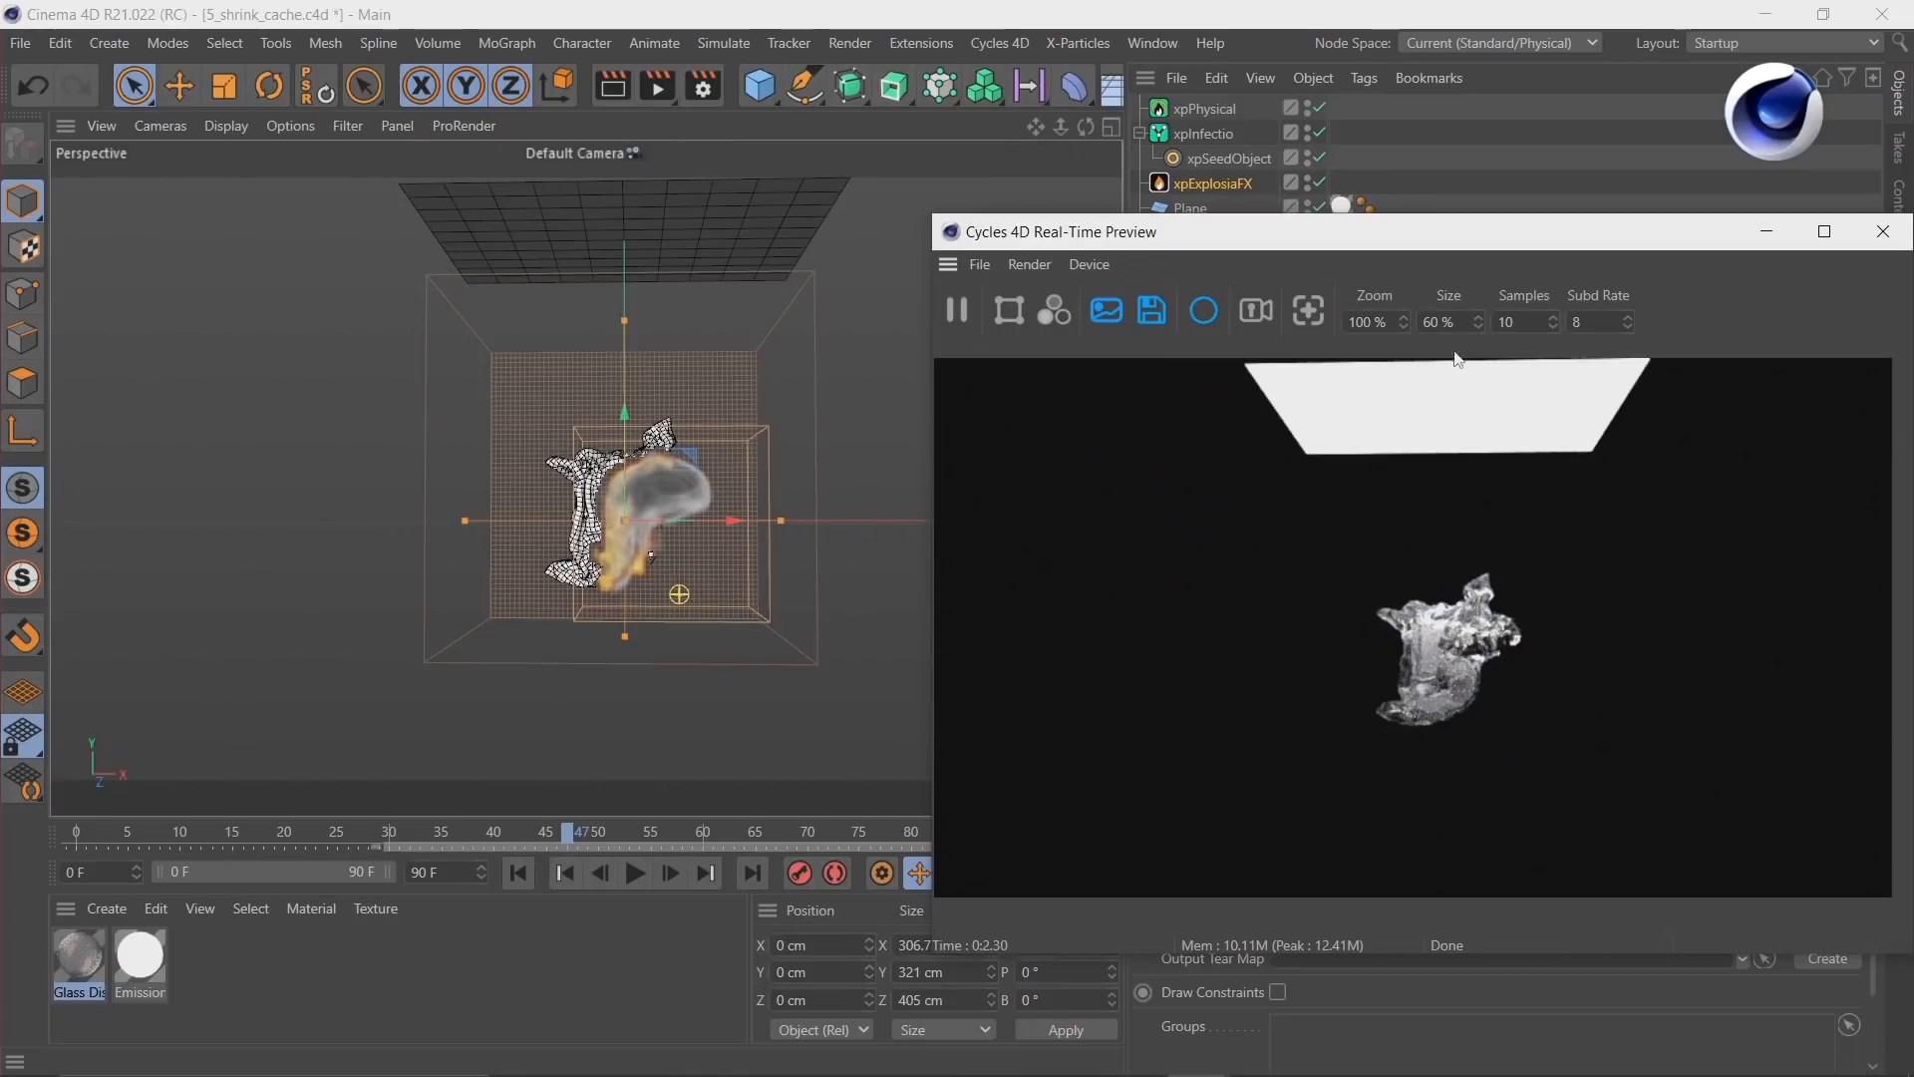
{"action": "left_click_drag", "start_coordinate": [1511, 232], "coordinate": [656, 103]}
Step: Create a Cycles 4D EFX Fire & Smoke volume material and apply it to xpExplosiaFX
{"action": "left_click", "coordinate": [108, 910]}
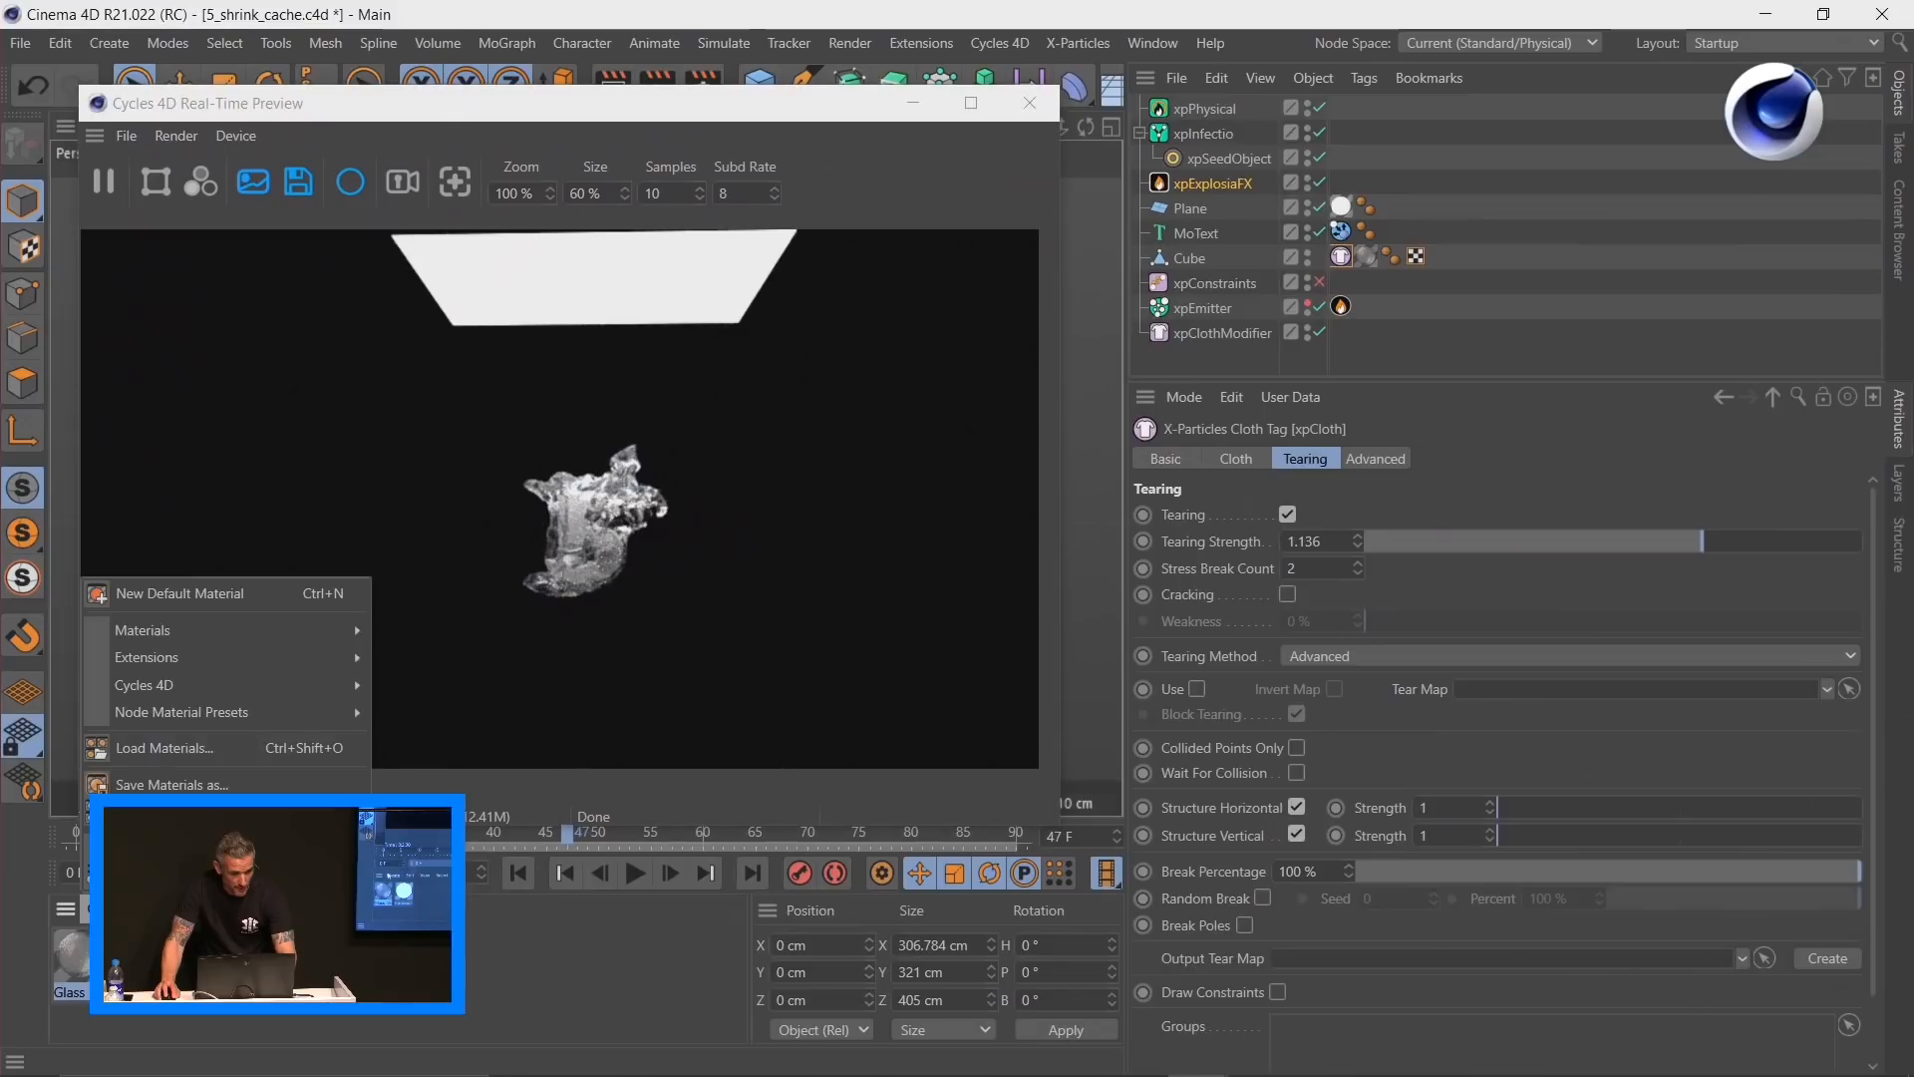
{"action": "mouse_move", "coordinate": [273, 686]}
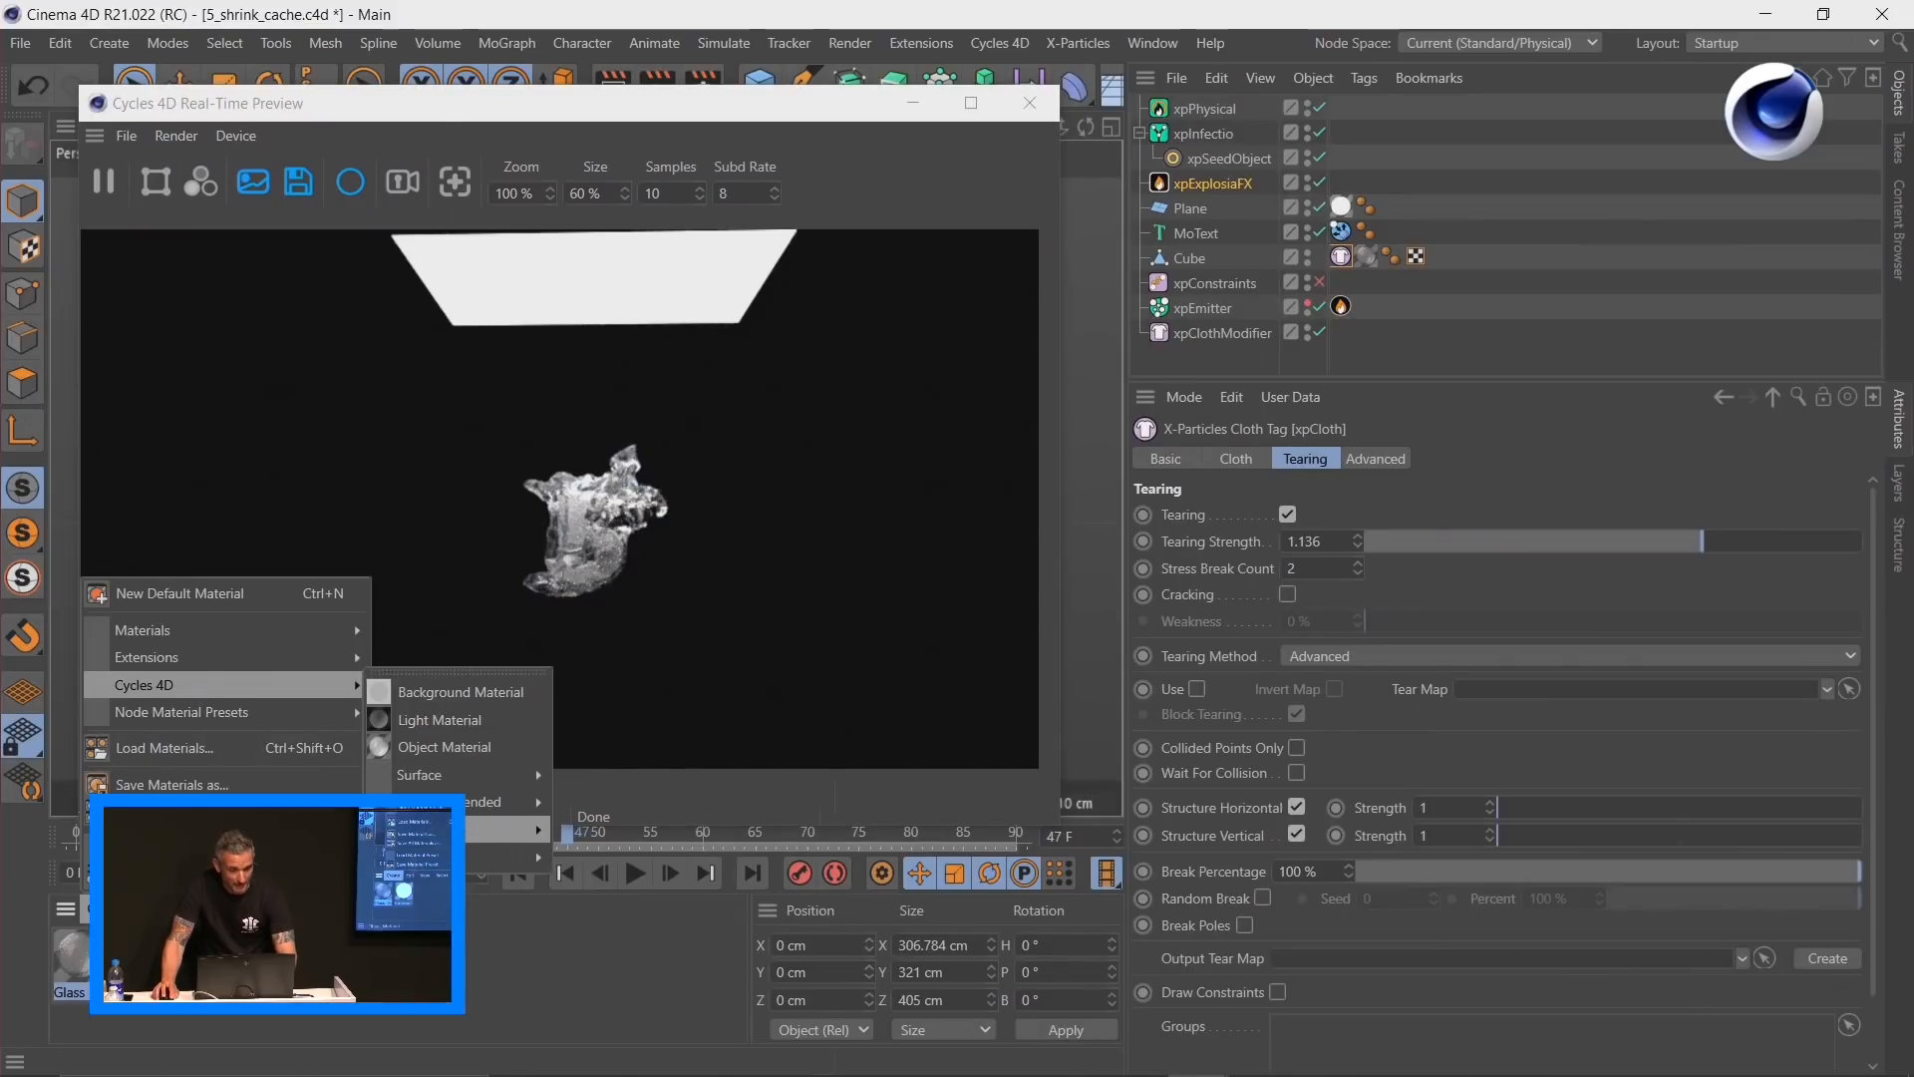
{"action": "mouse_move", "coordinate": [448, 830]}
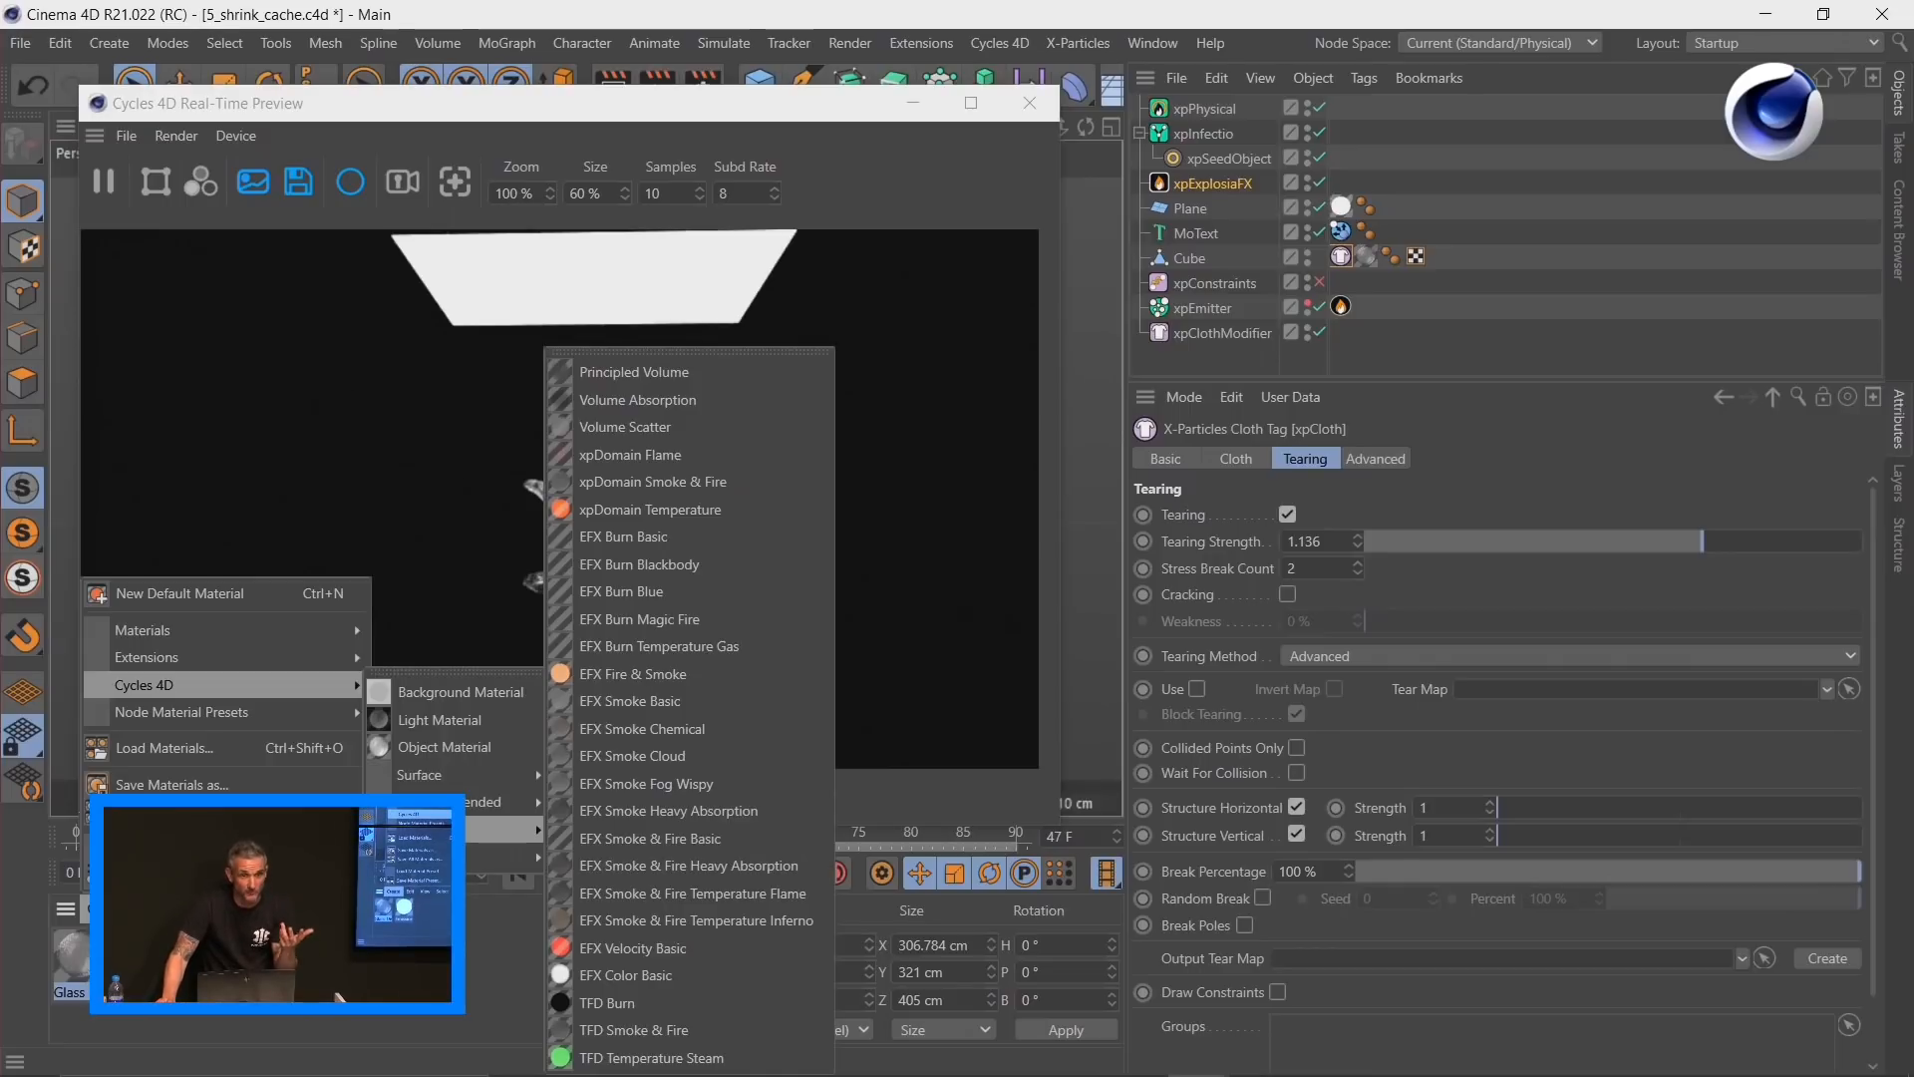
{"action": "left_click", "coordinate": [614, 670]}
{"action": "left_click_drag", "start_coordinate": [1234, 232], "coordinate": [1222, 184]}
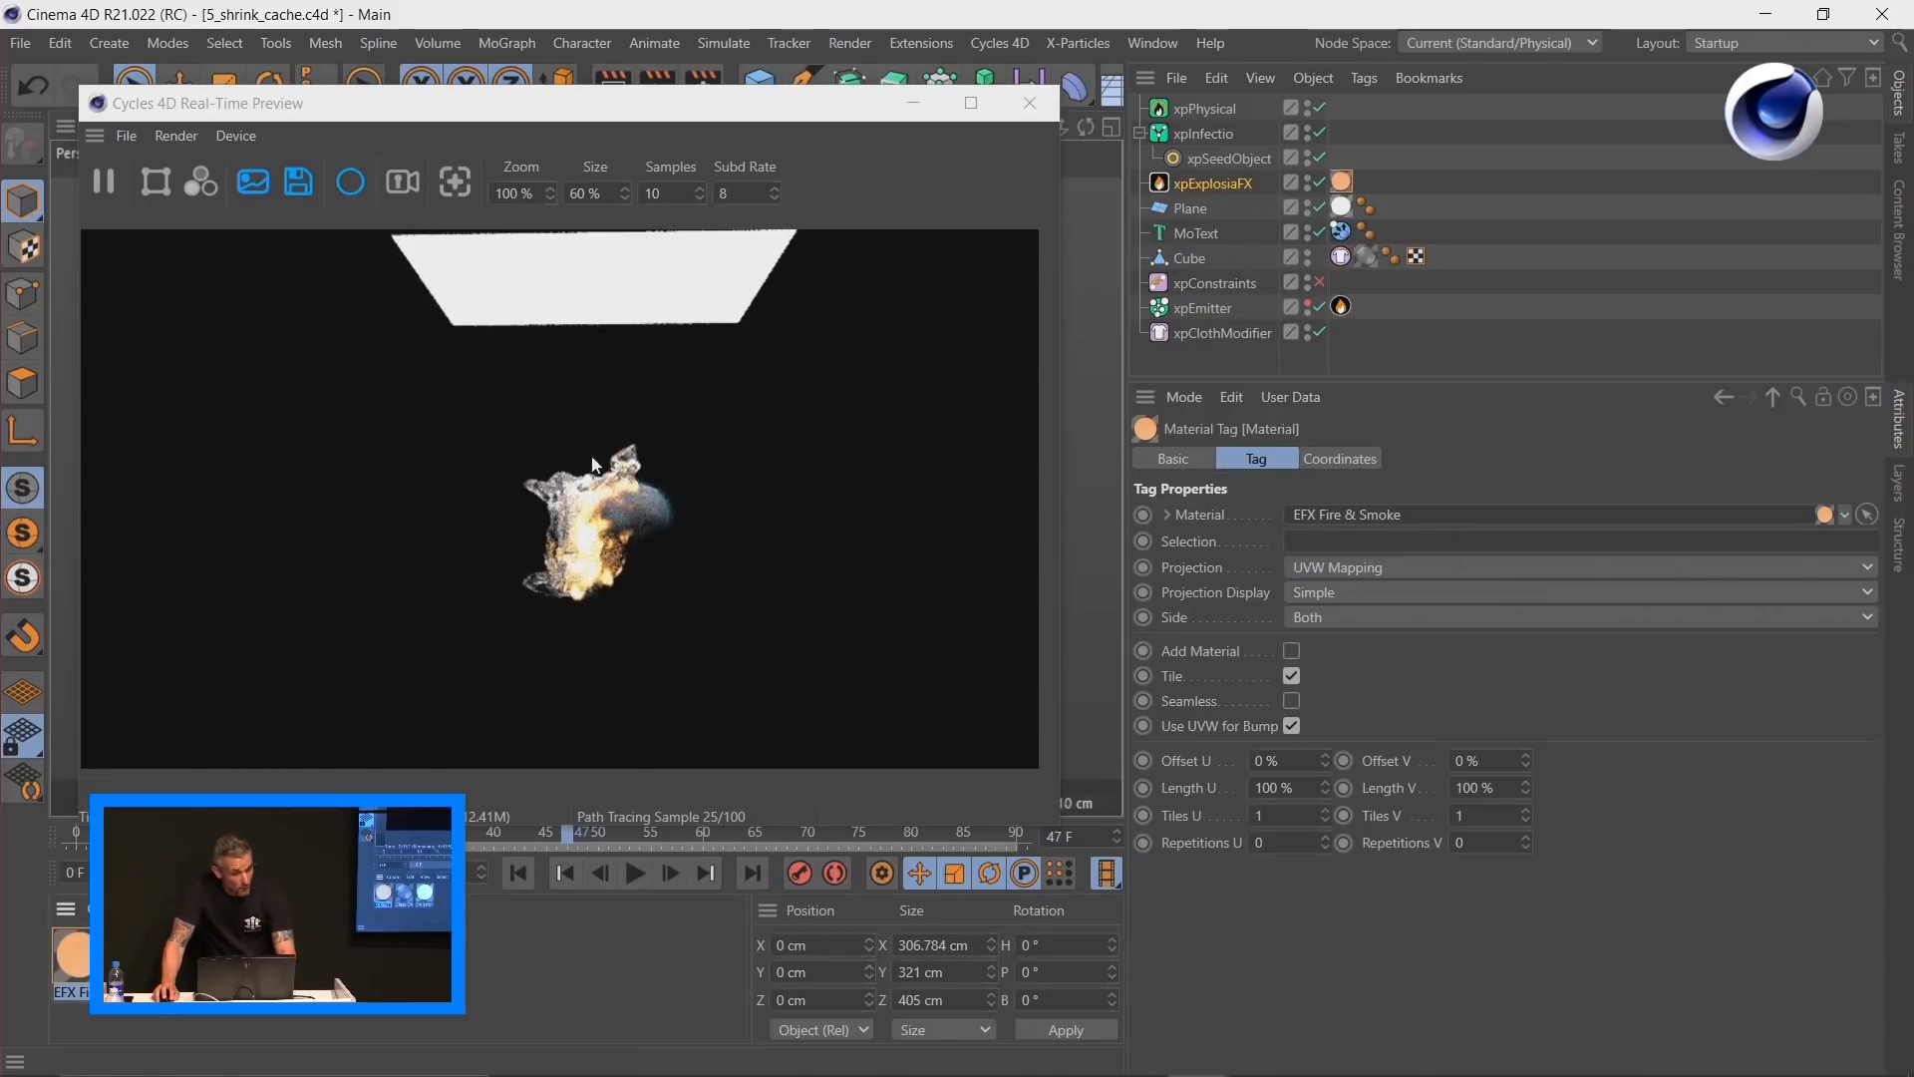
Step: Enlarge the cloth and fire in the viewport and move the Real-Time Preview clear of the object list
{"action": "left_click_drag", "start_coordinate": [696, 109], "coordinate": [1489, 84]}
{"action": "right_click_drag", "start_coordinate": [609, 526], "coordinate": [812, 517], "text": "alt"}
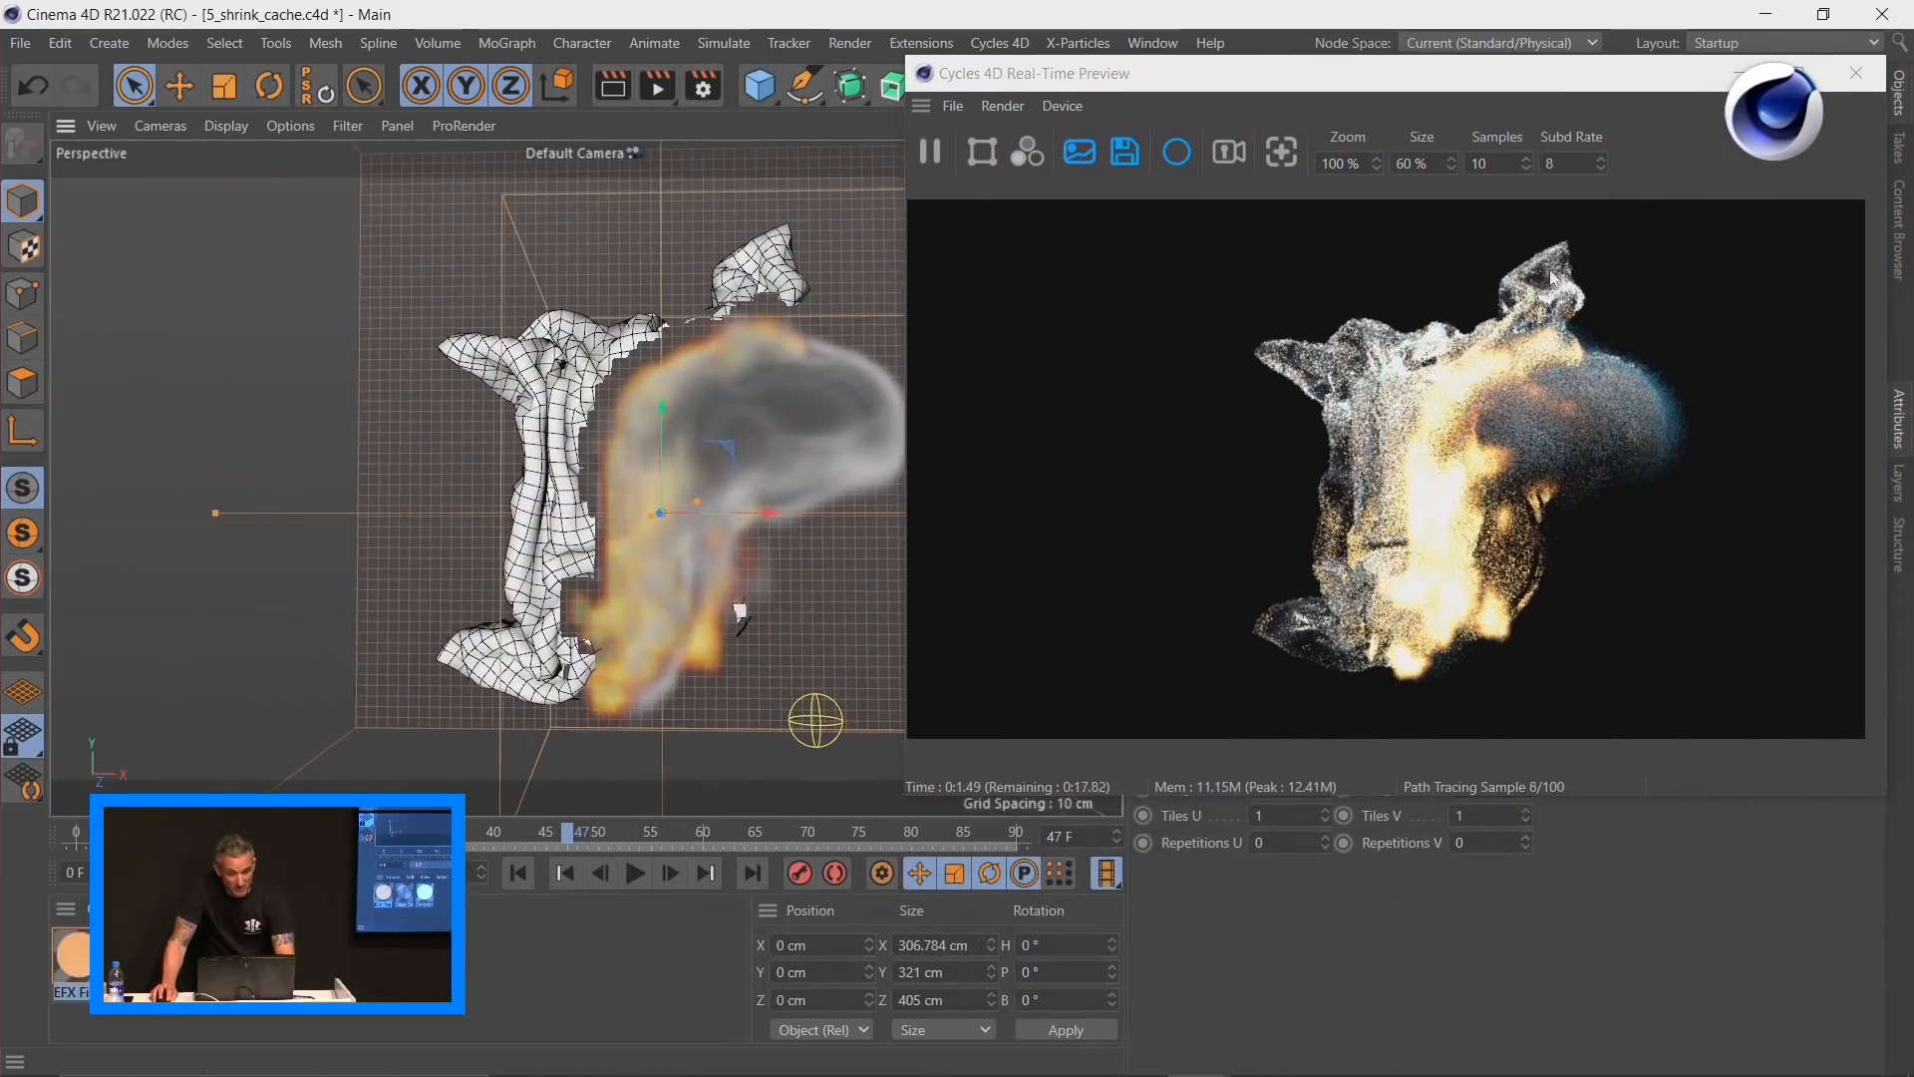
{"action": "left_click_drag", "start_coordinate": [1490, 84], "coordinate": [603, 54]}
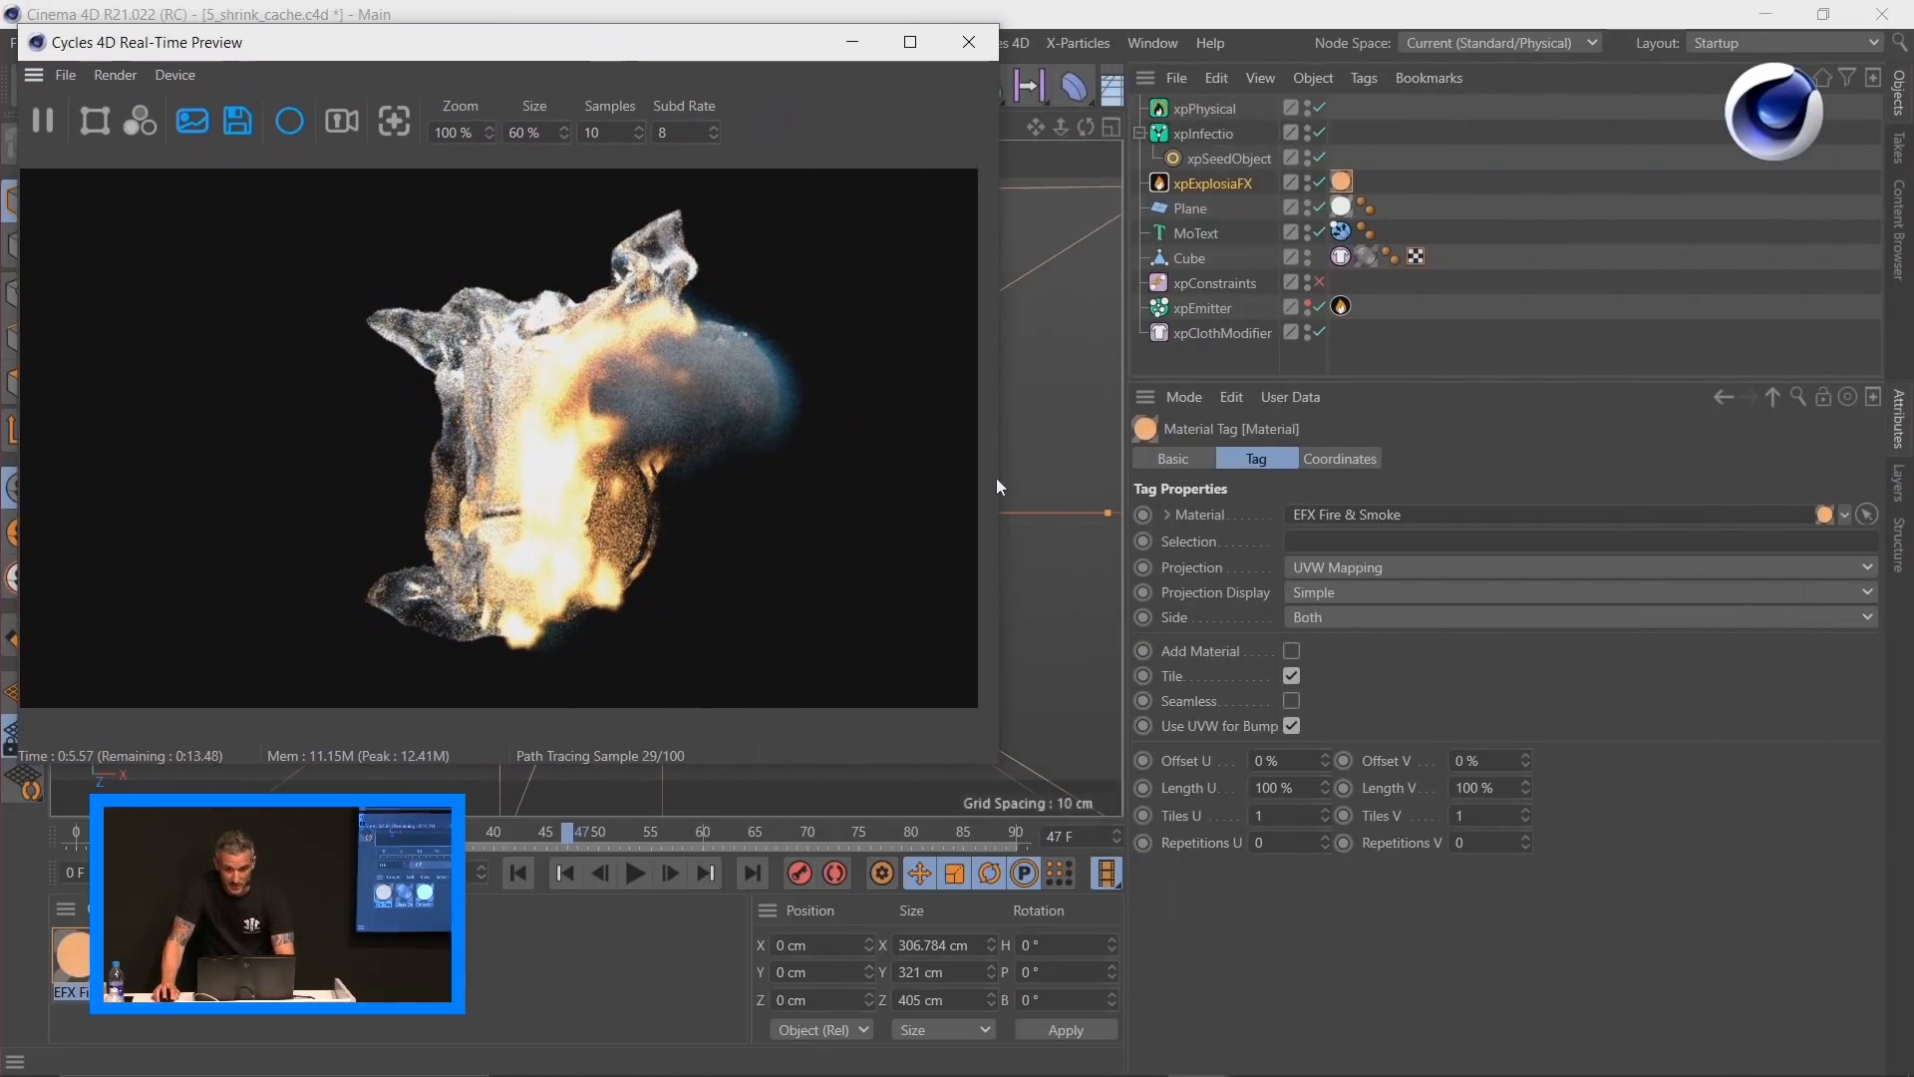
Step: Set the Voxel Size of xpExplosiaFX to 4 cm
{"action": "left_click", "coordinate": [1223, 186]}
{"action": "left_click", "coordinate": [1313, 460]}
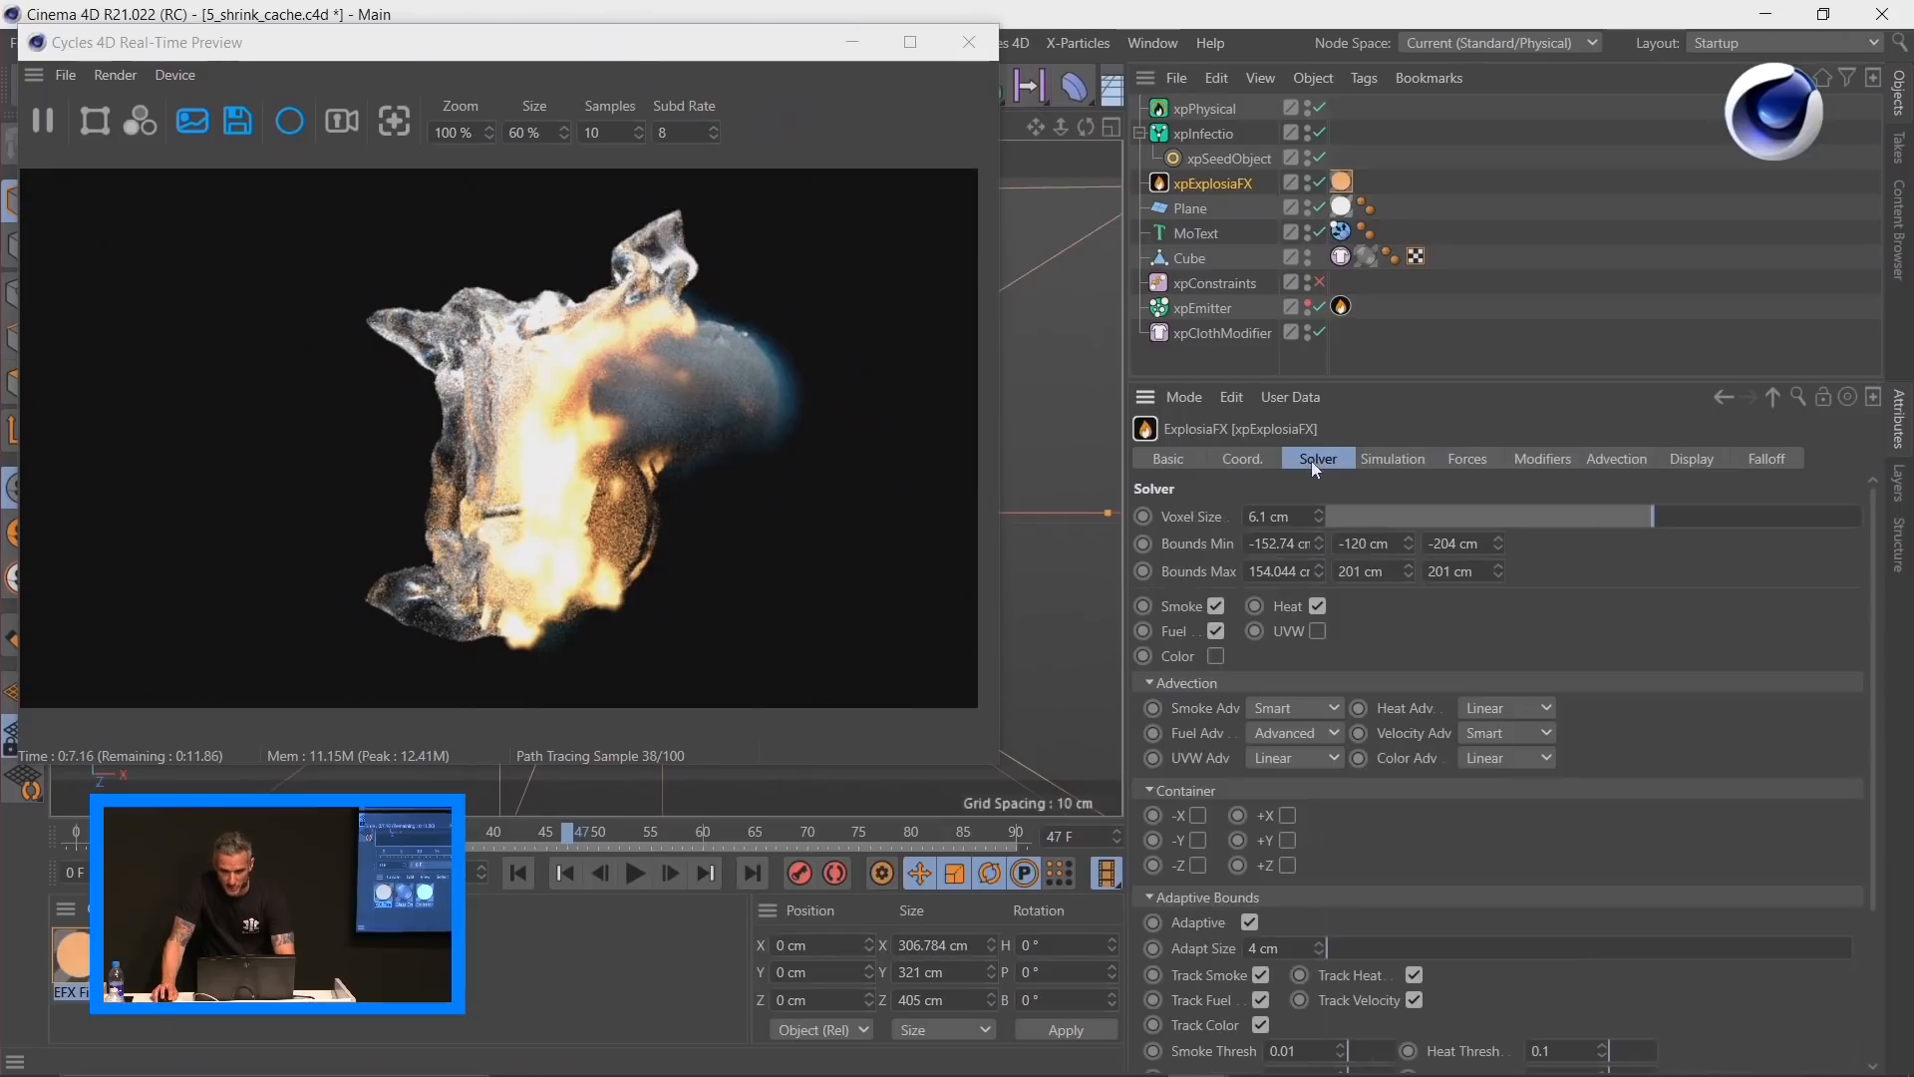
{"action": "left_click", "coordinate": [1540, 516]}
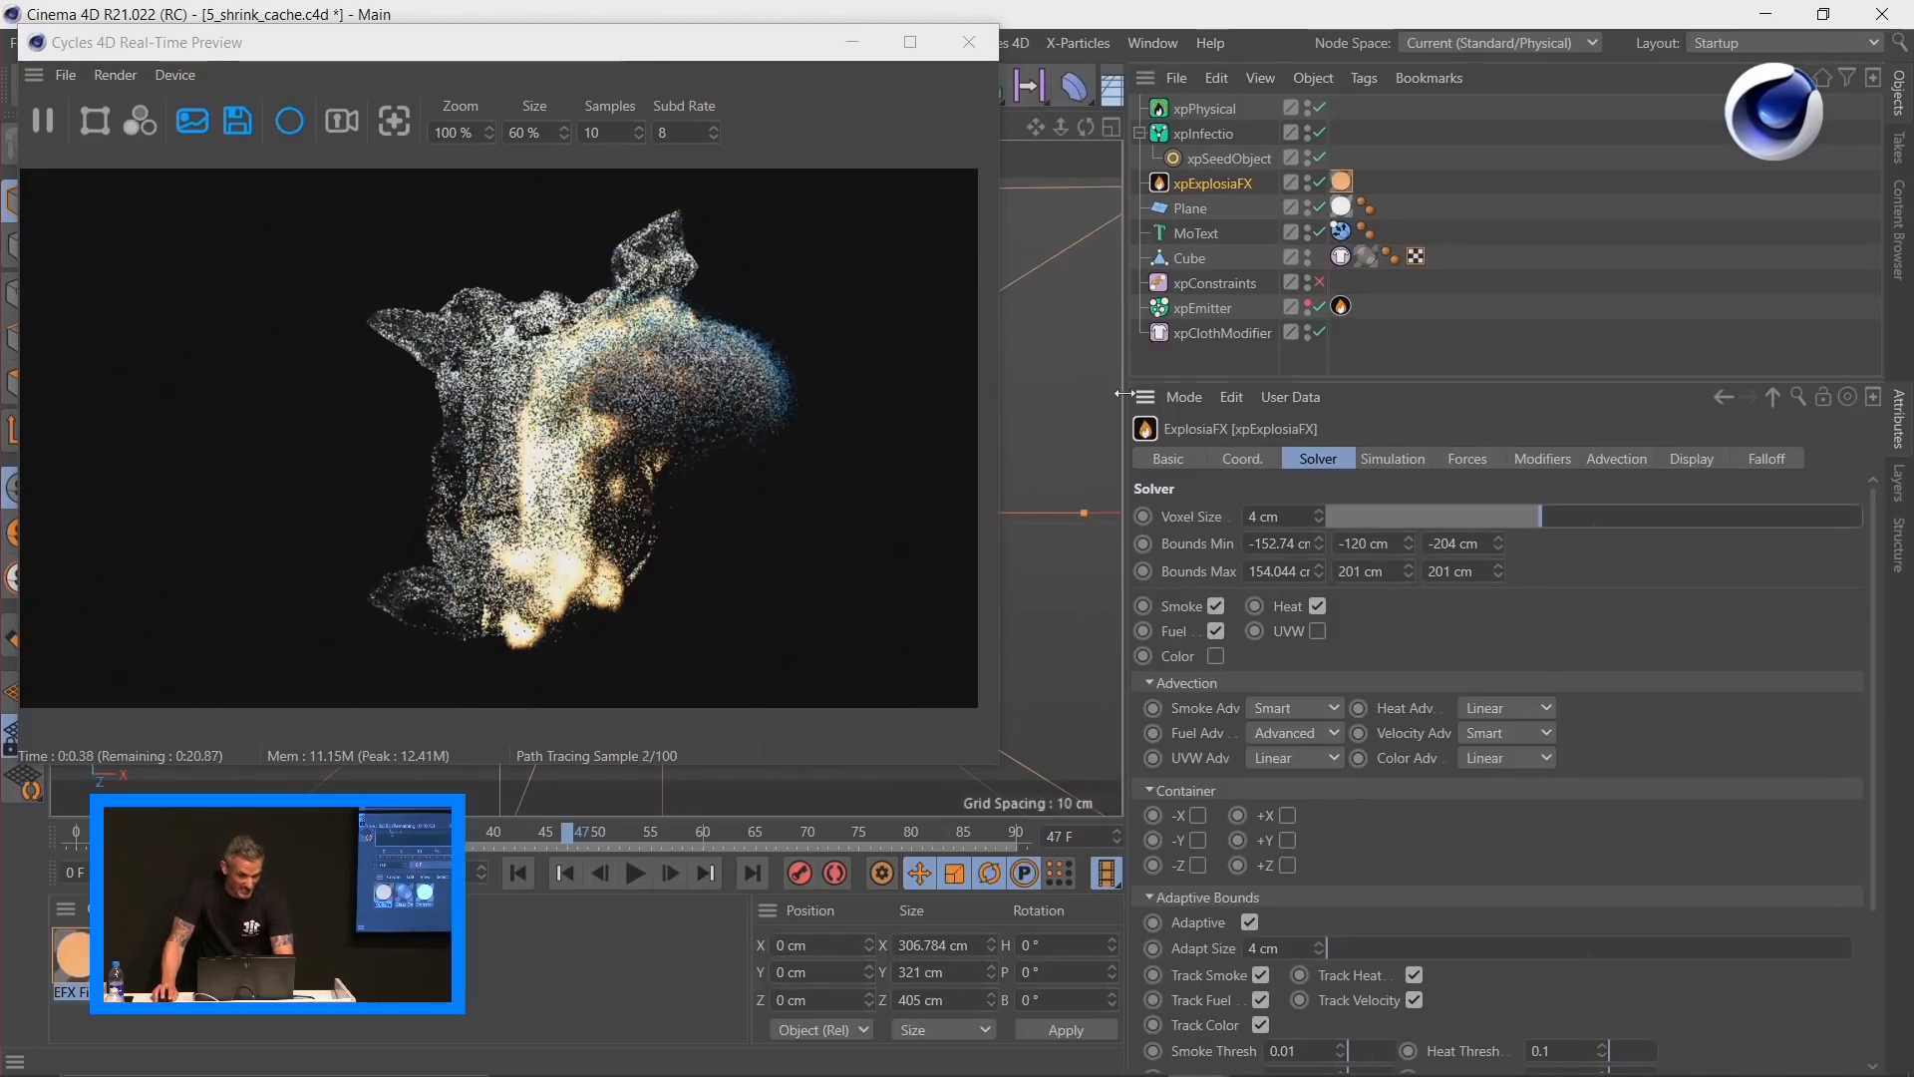
Step: Play the simulation from the start to check the fire in the Real-Time Preview and stop at frame 51
{"action": "left_click", "coordinate": [520, 873]}
{"action": "left_click", "coordinate": [635, 874]}
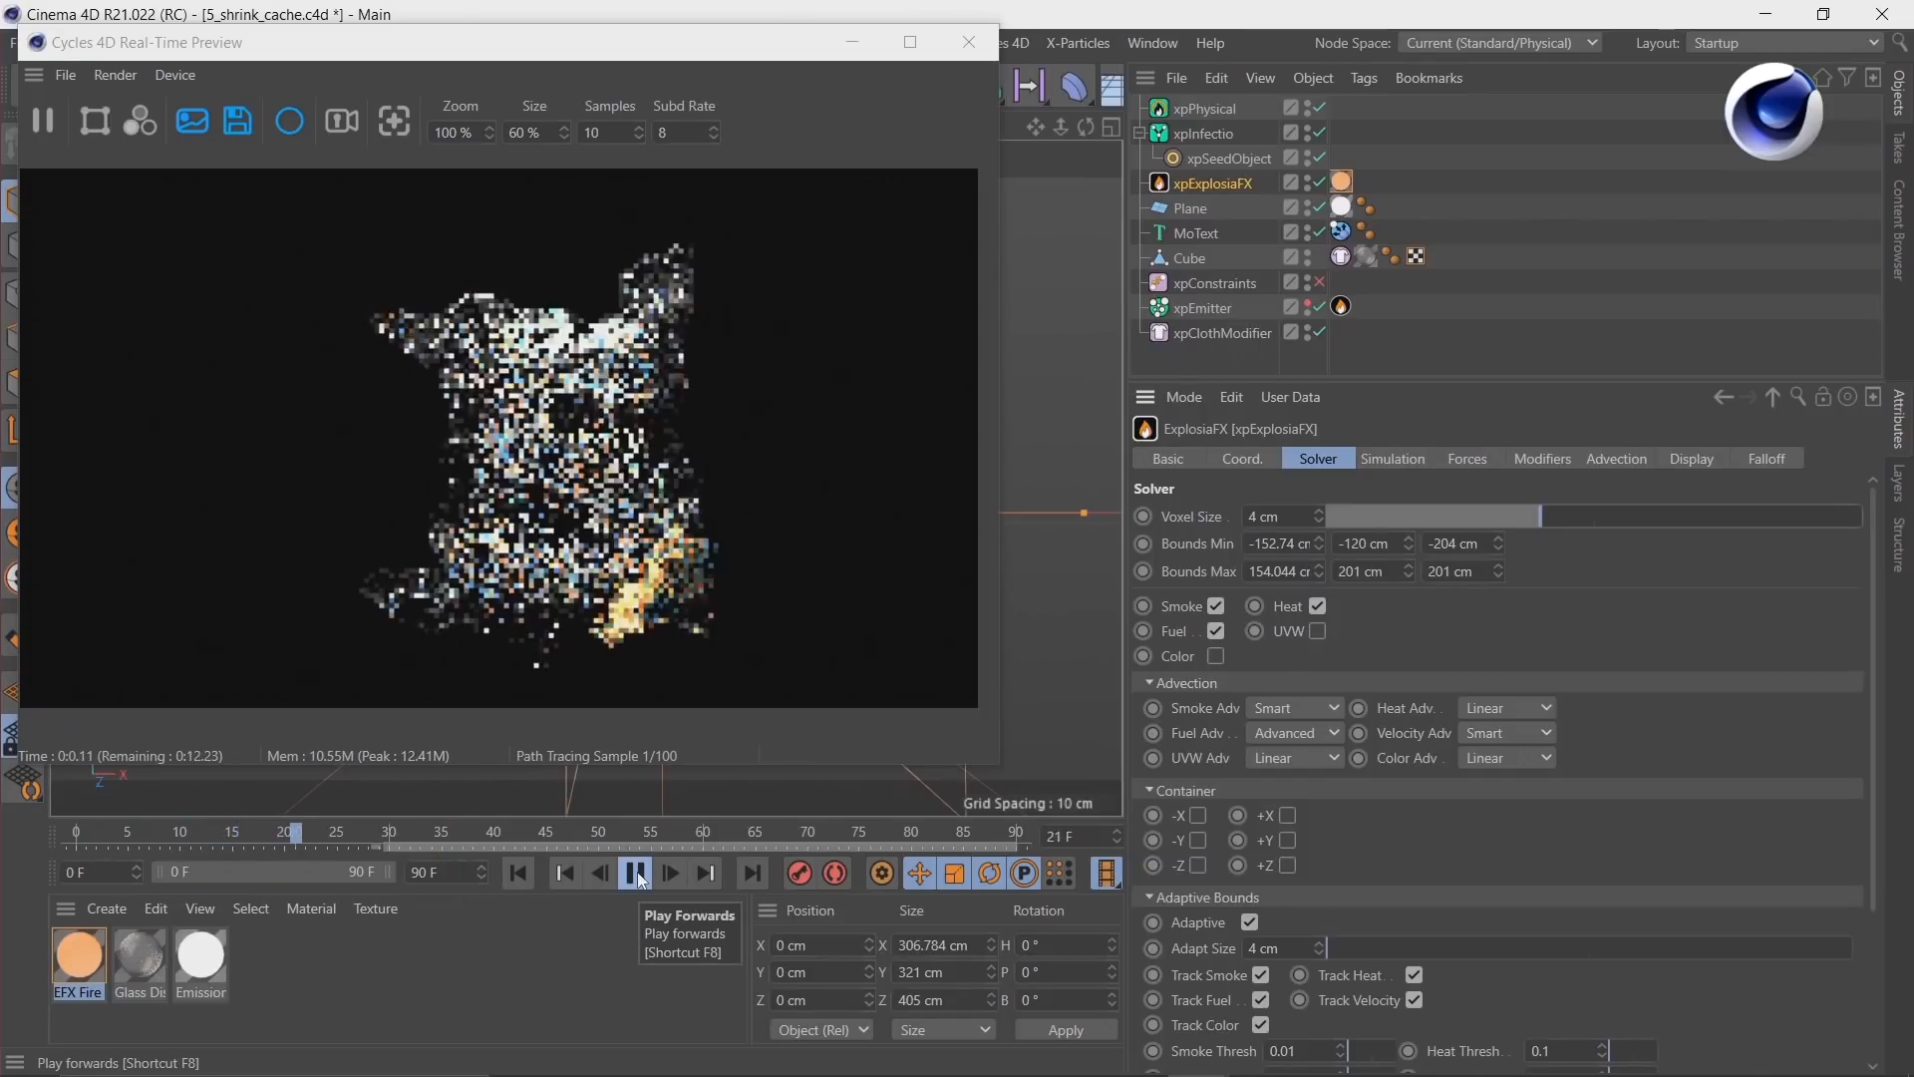
{"action": "left_click", "coordinate": [636, 873]}
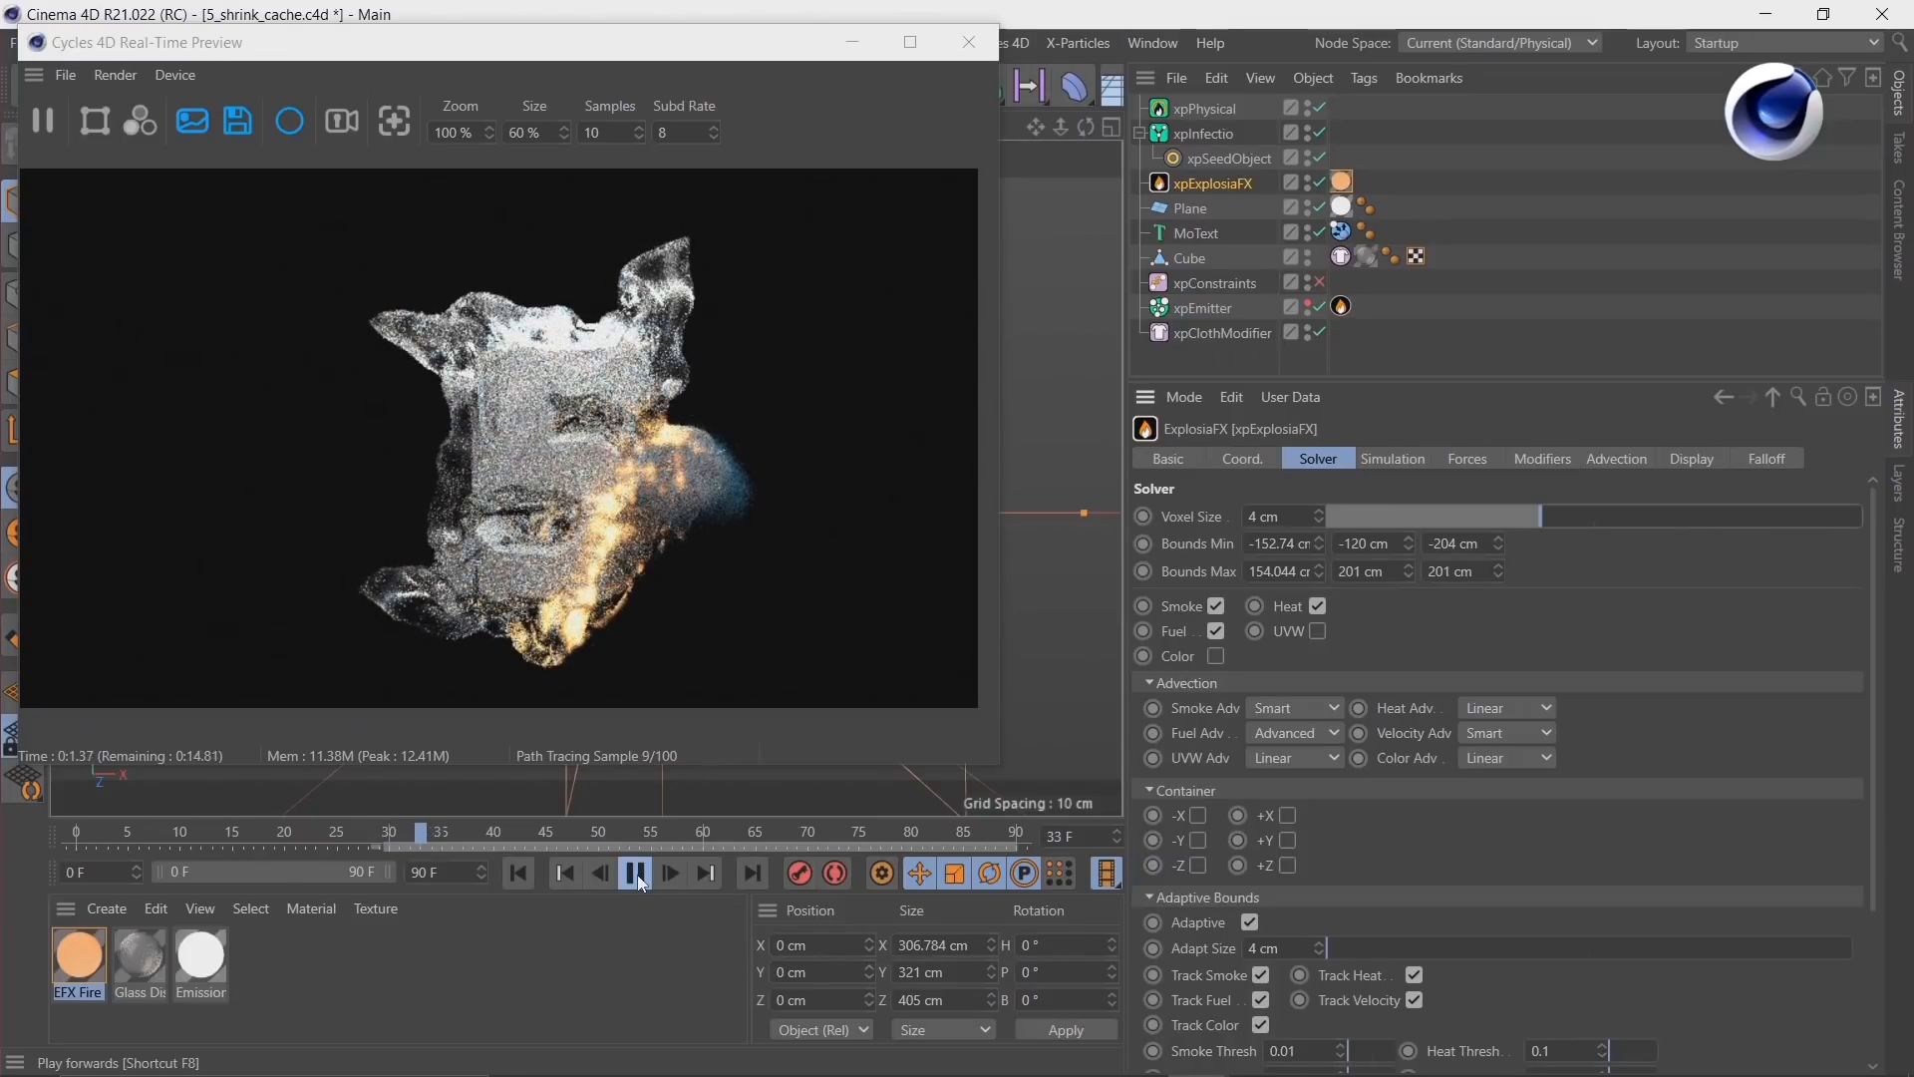
{"action": "left_click", "coordinate": [637, 874]}
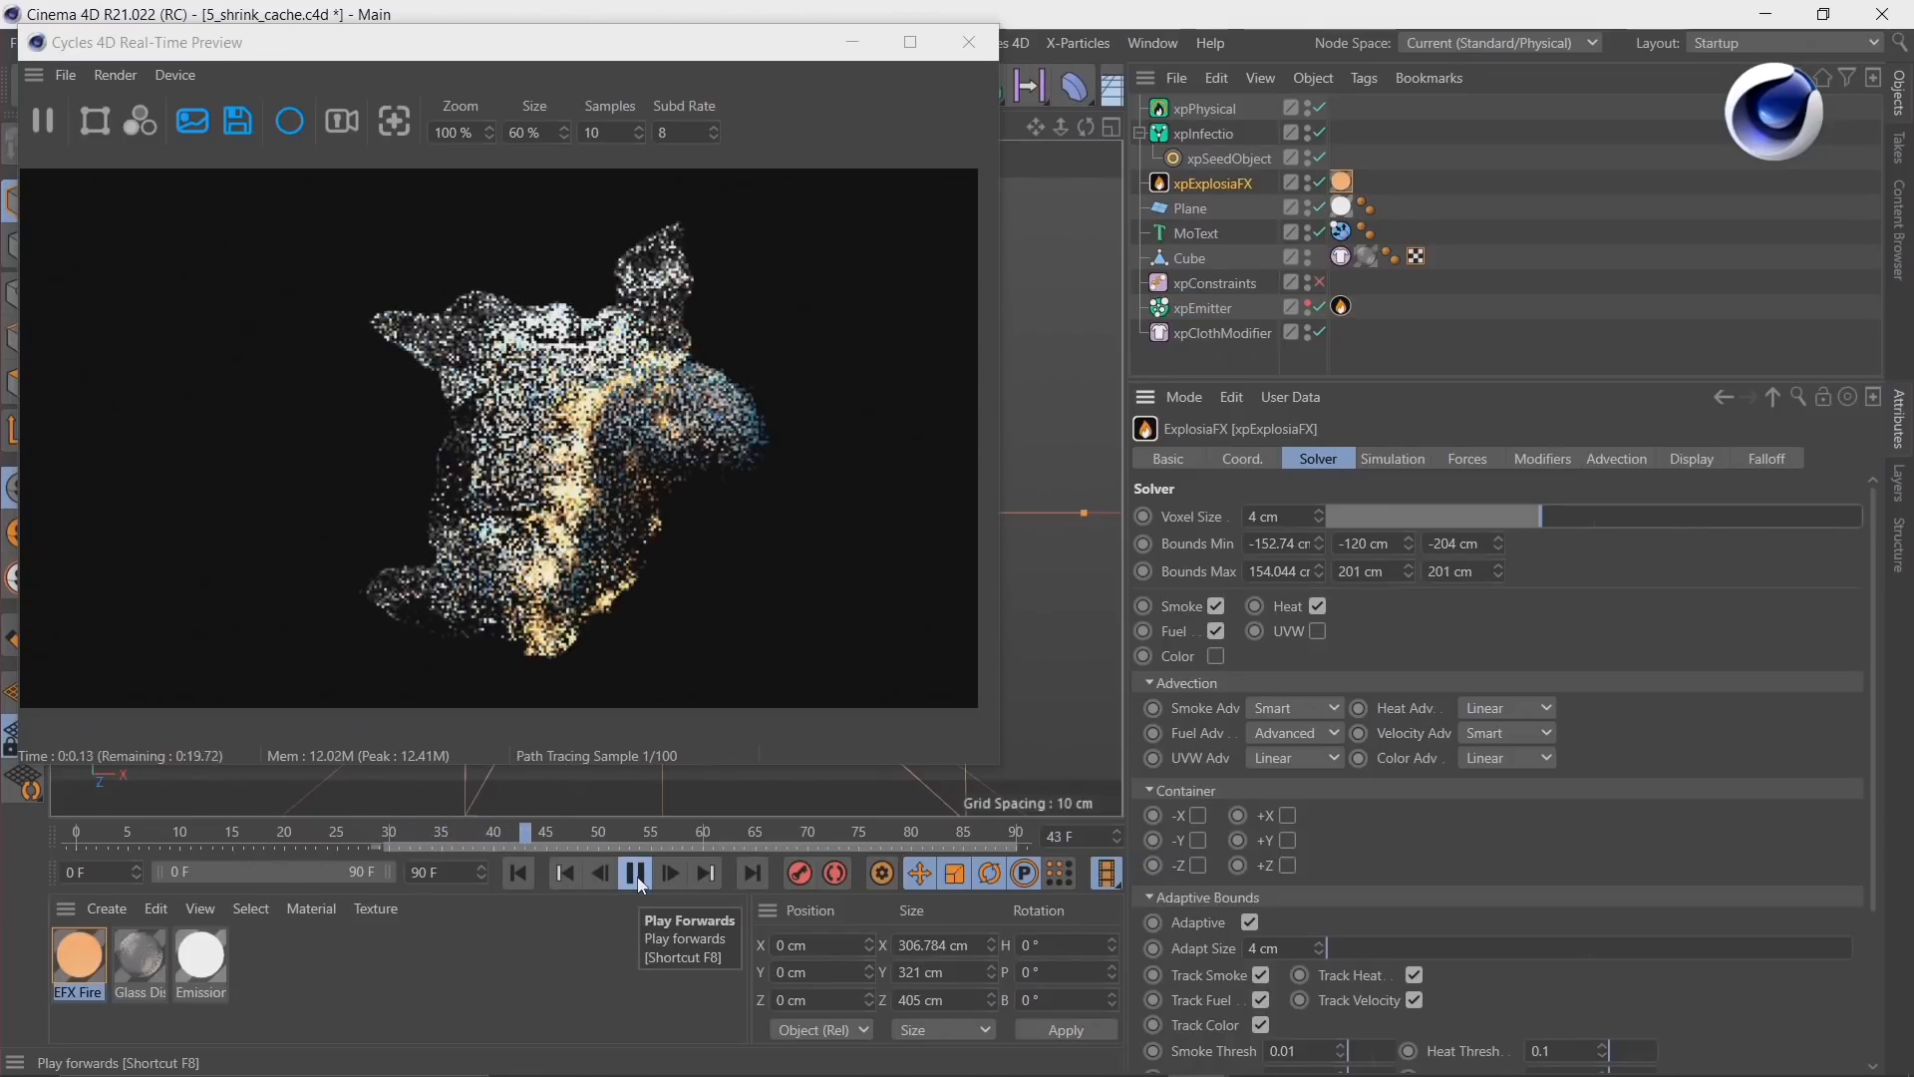
{"action": "left_click", "coordinate": [637, 875]}
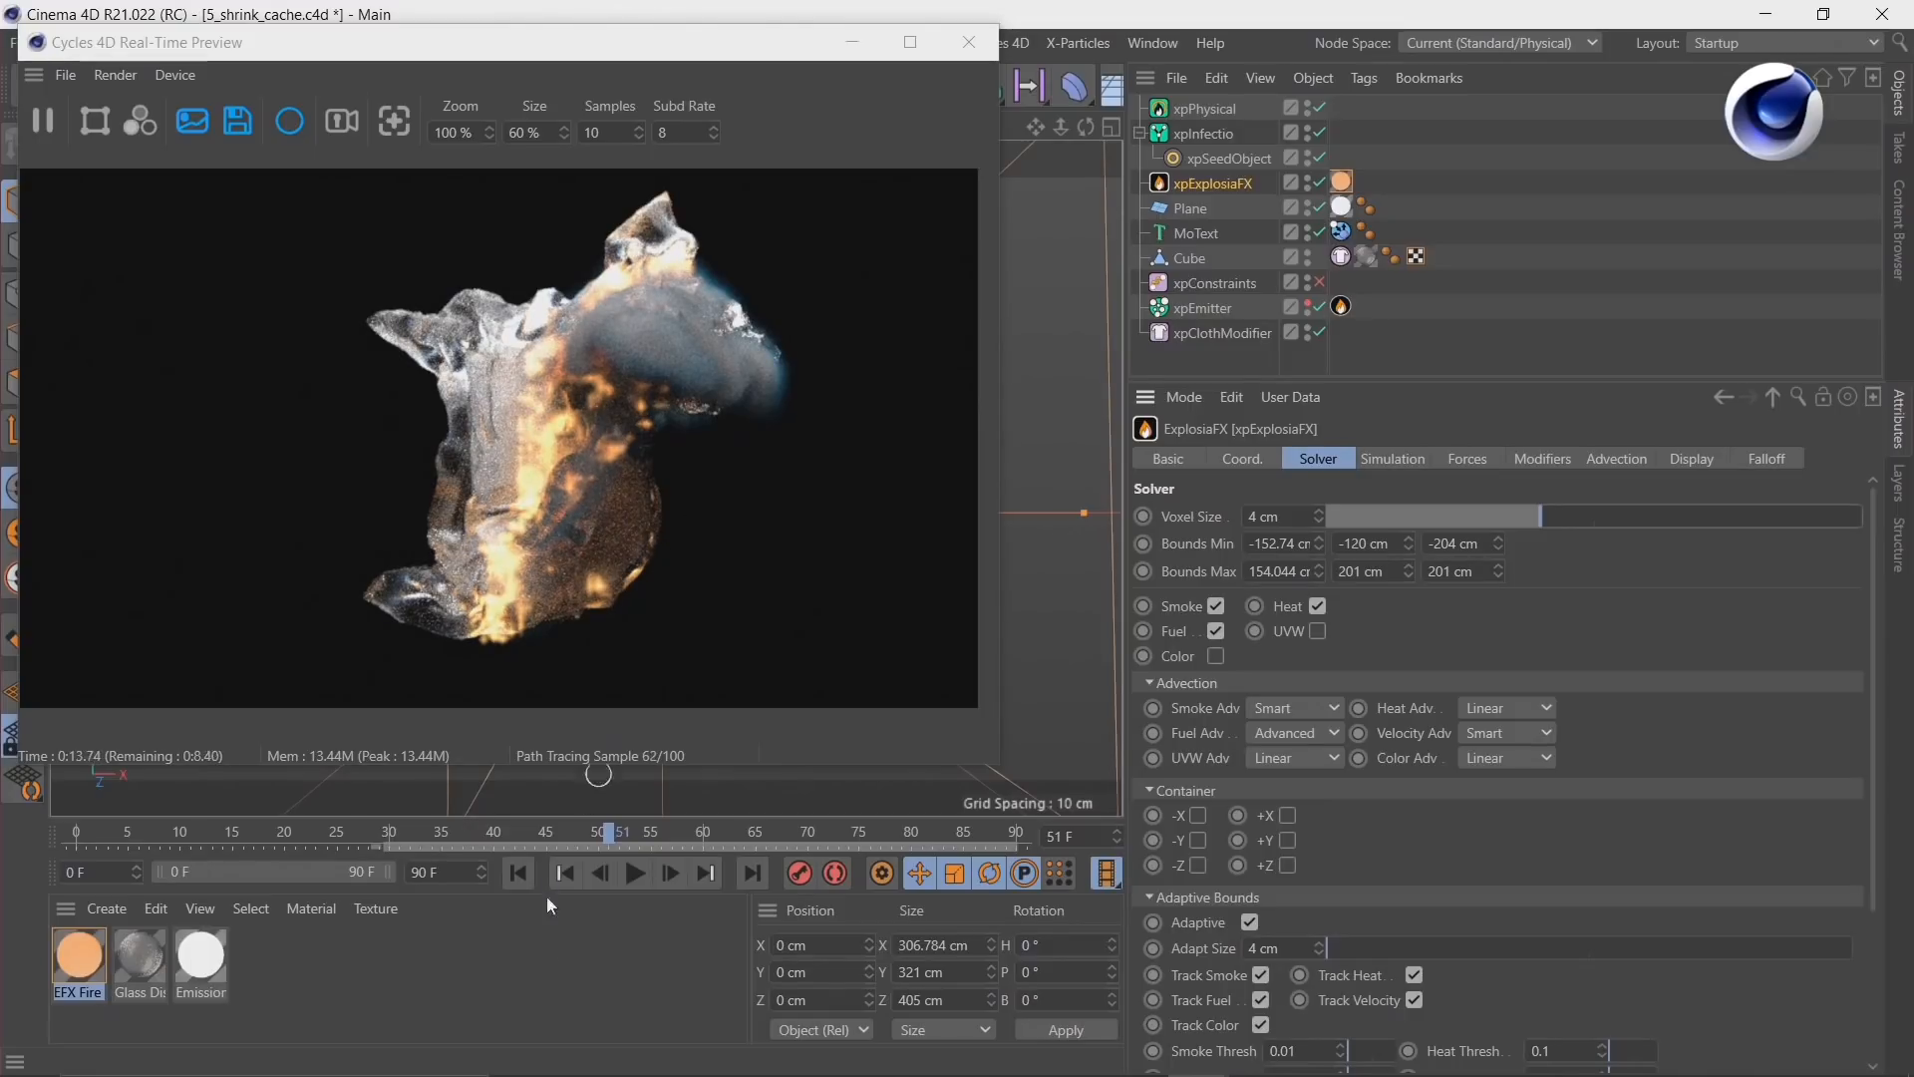
Step: Switch to Movies & TV, review the burning part of the Insydium_Countdown_IBC video and return to Cinema 4D
{"action": "mouse_move", "coordinate": [1070, 1059]}
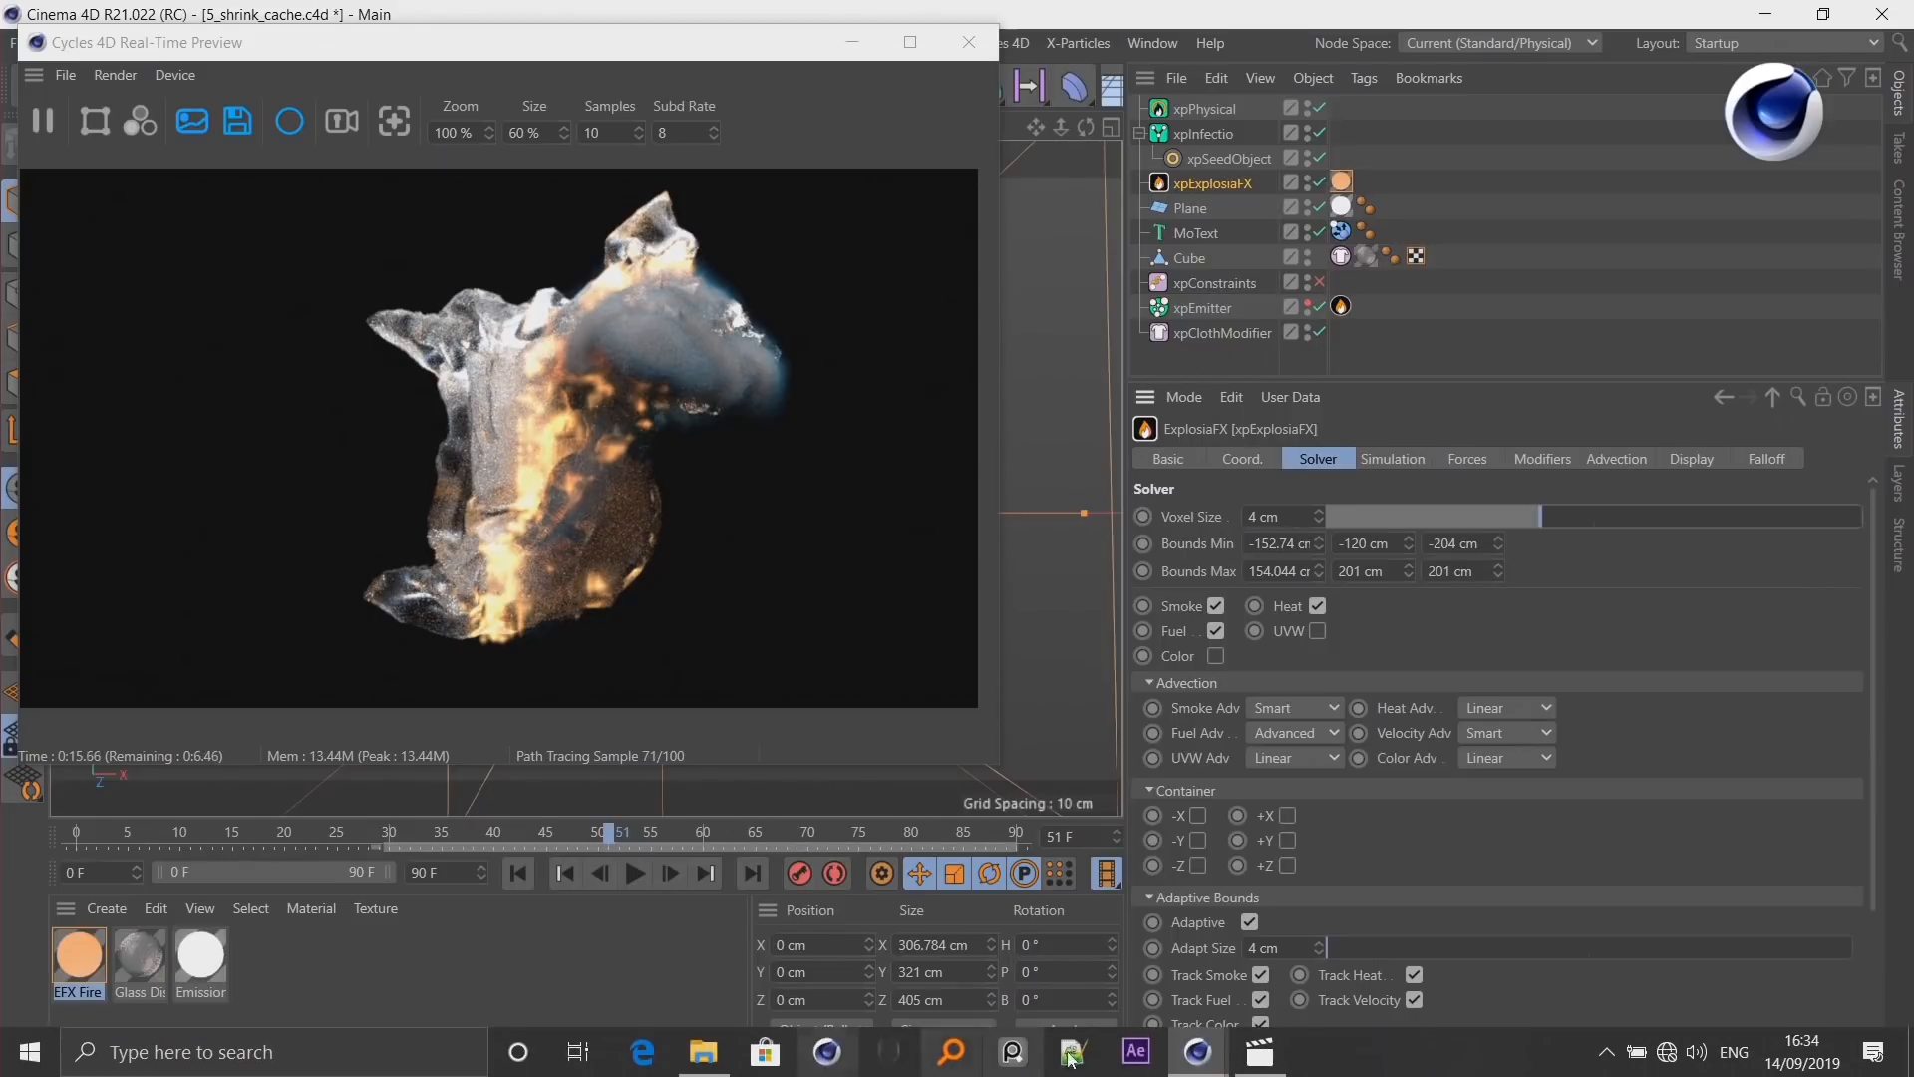
{"action": "left_click", "coordinate": [1260, 1052]}
{"action": "left_click_drag", "start_coordinate": [982, 941], "coordinate": [696, 940]}
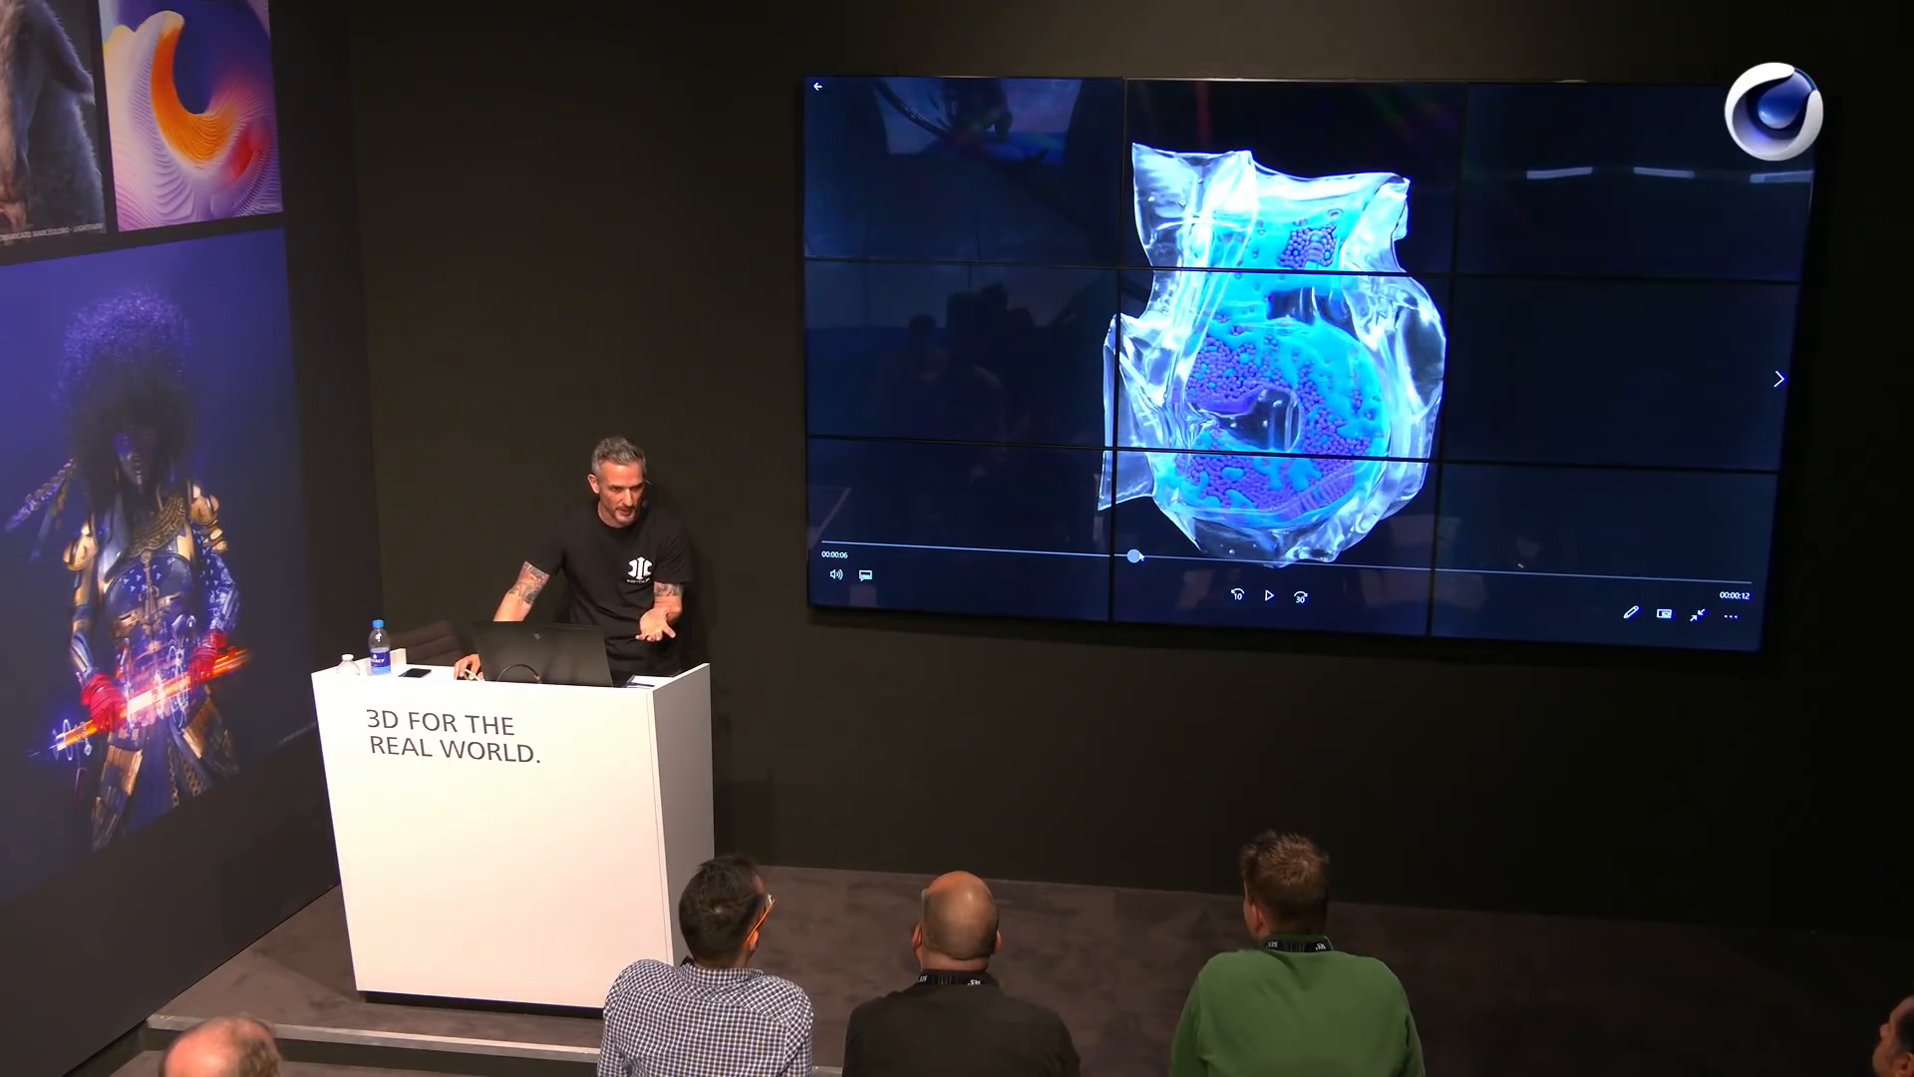
{"action": "key", "text": "Left"}
{"action": "left_click", "coordinate": [1269, 595]}
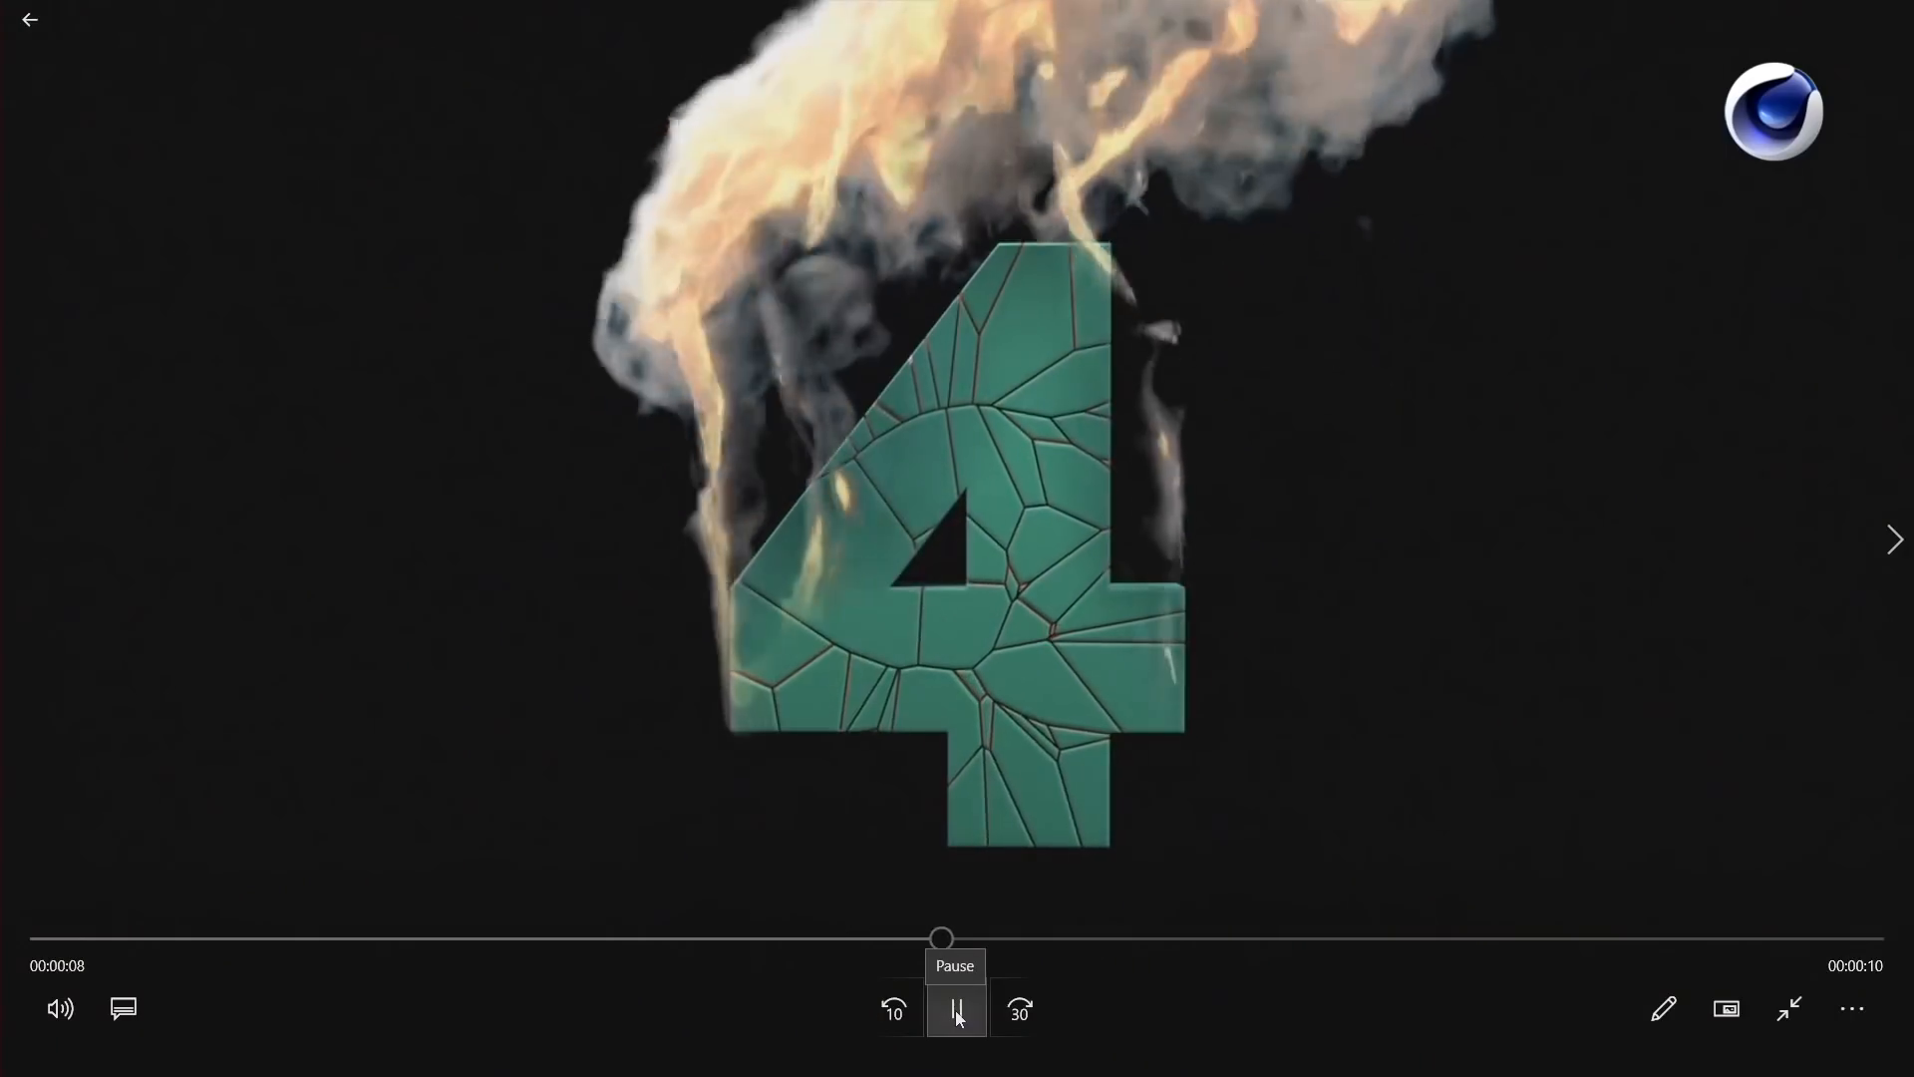
{"action": "left_click", "coordinate": [958, 1009]}
{"action": "left_click_drag", "start_coordinate": [968, 944], "coordinate": [775, 939]}
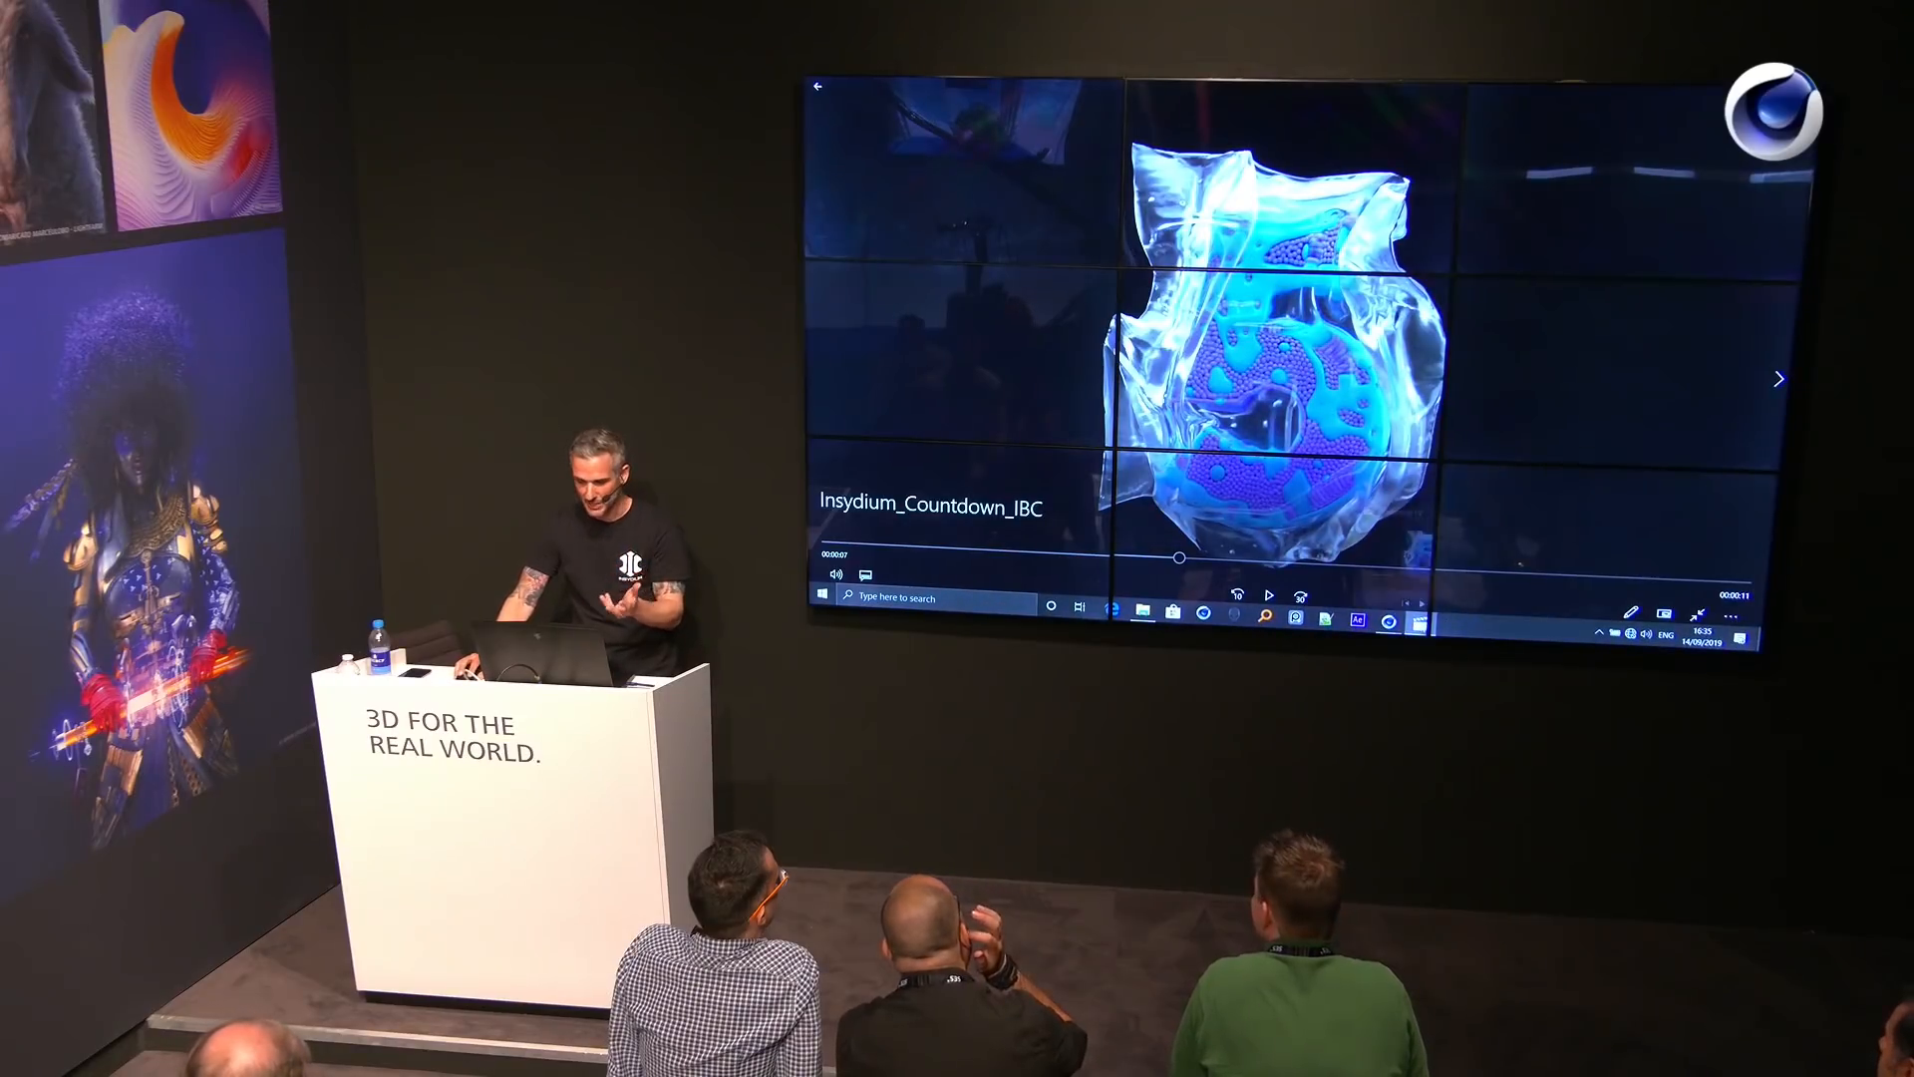
{"action": "mouse_move", "coordinate": [1388, 622]}
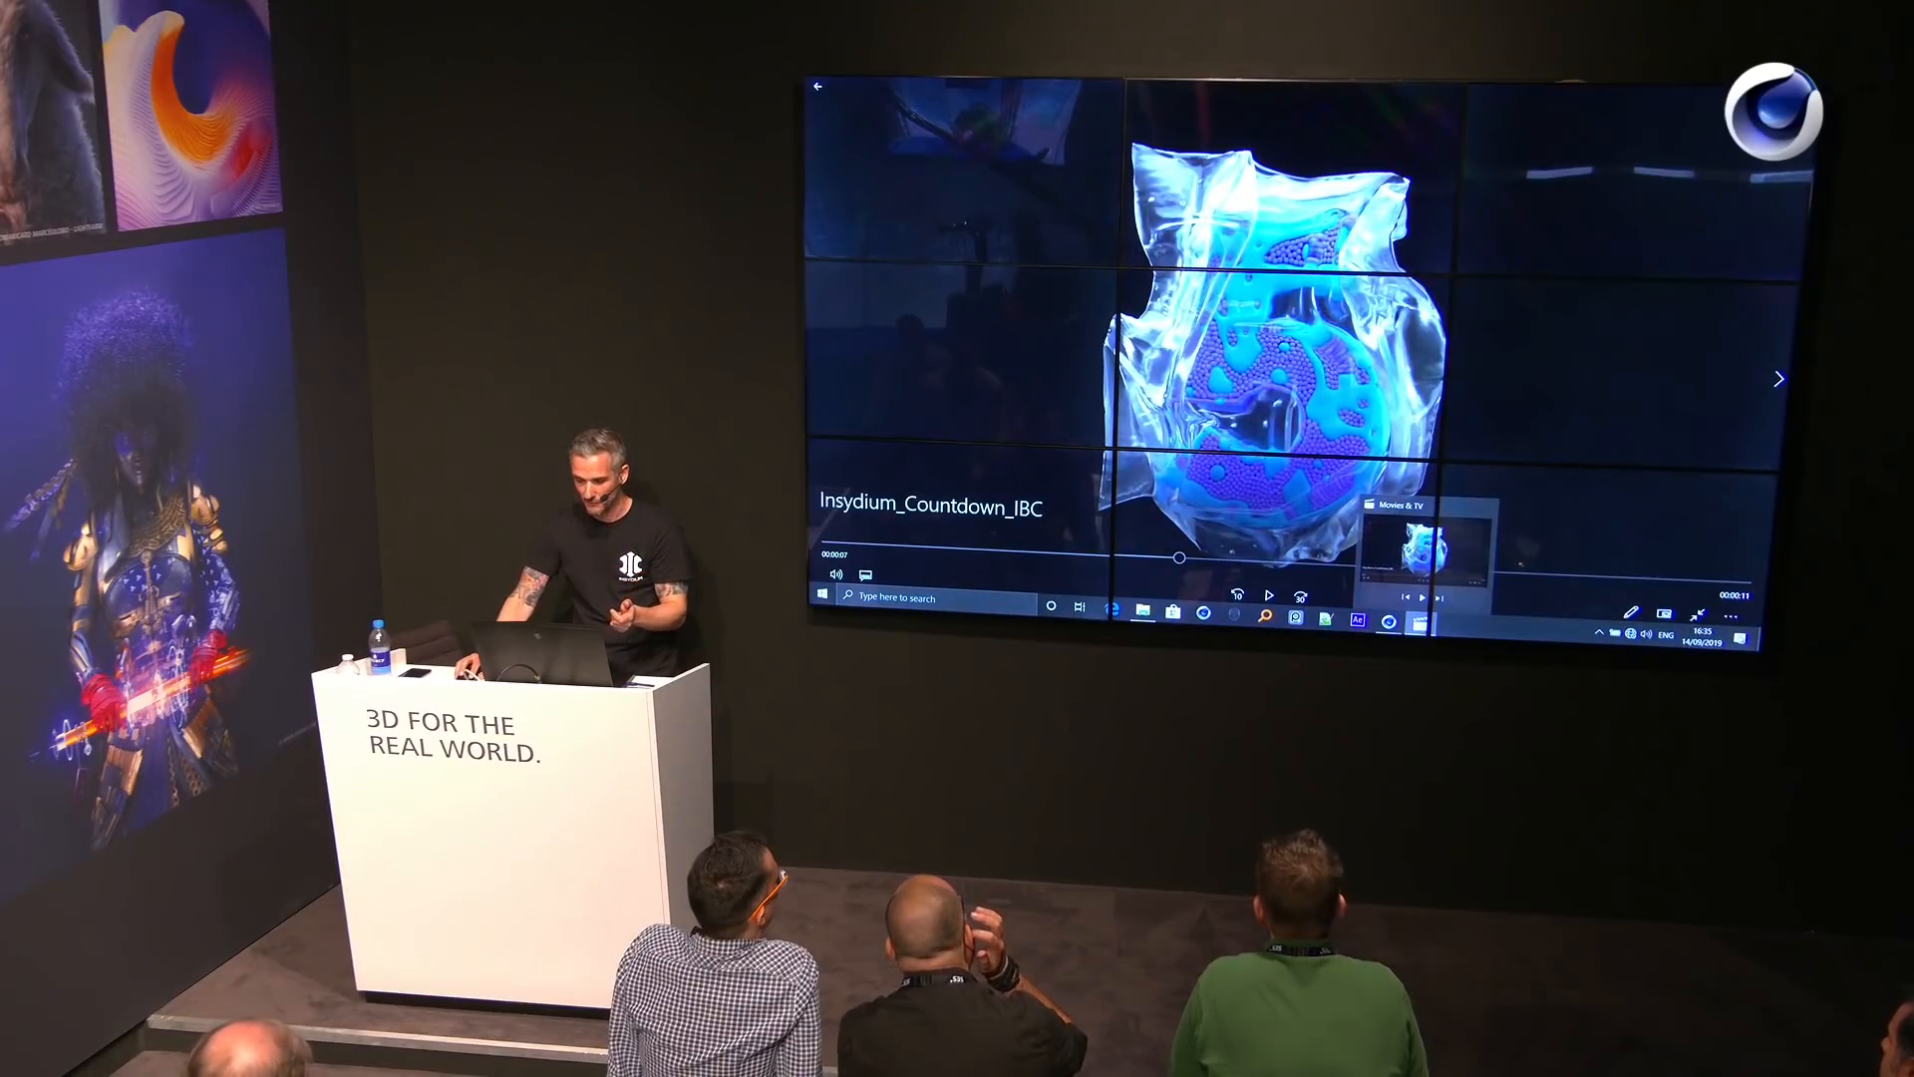
{"action": "left_click", "coordinate": [1344, 573]}
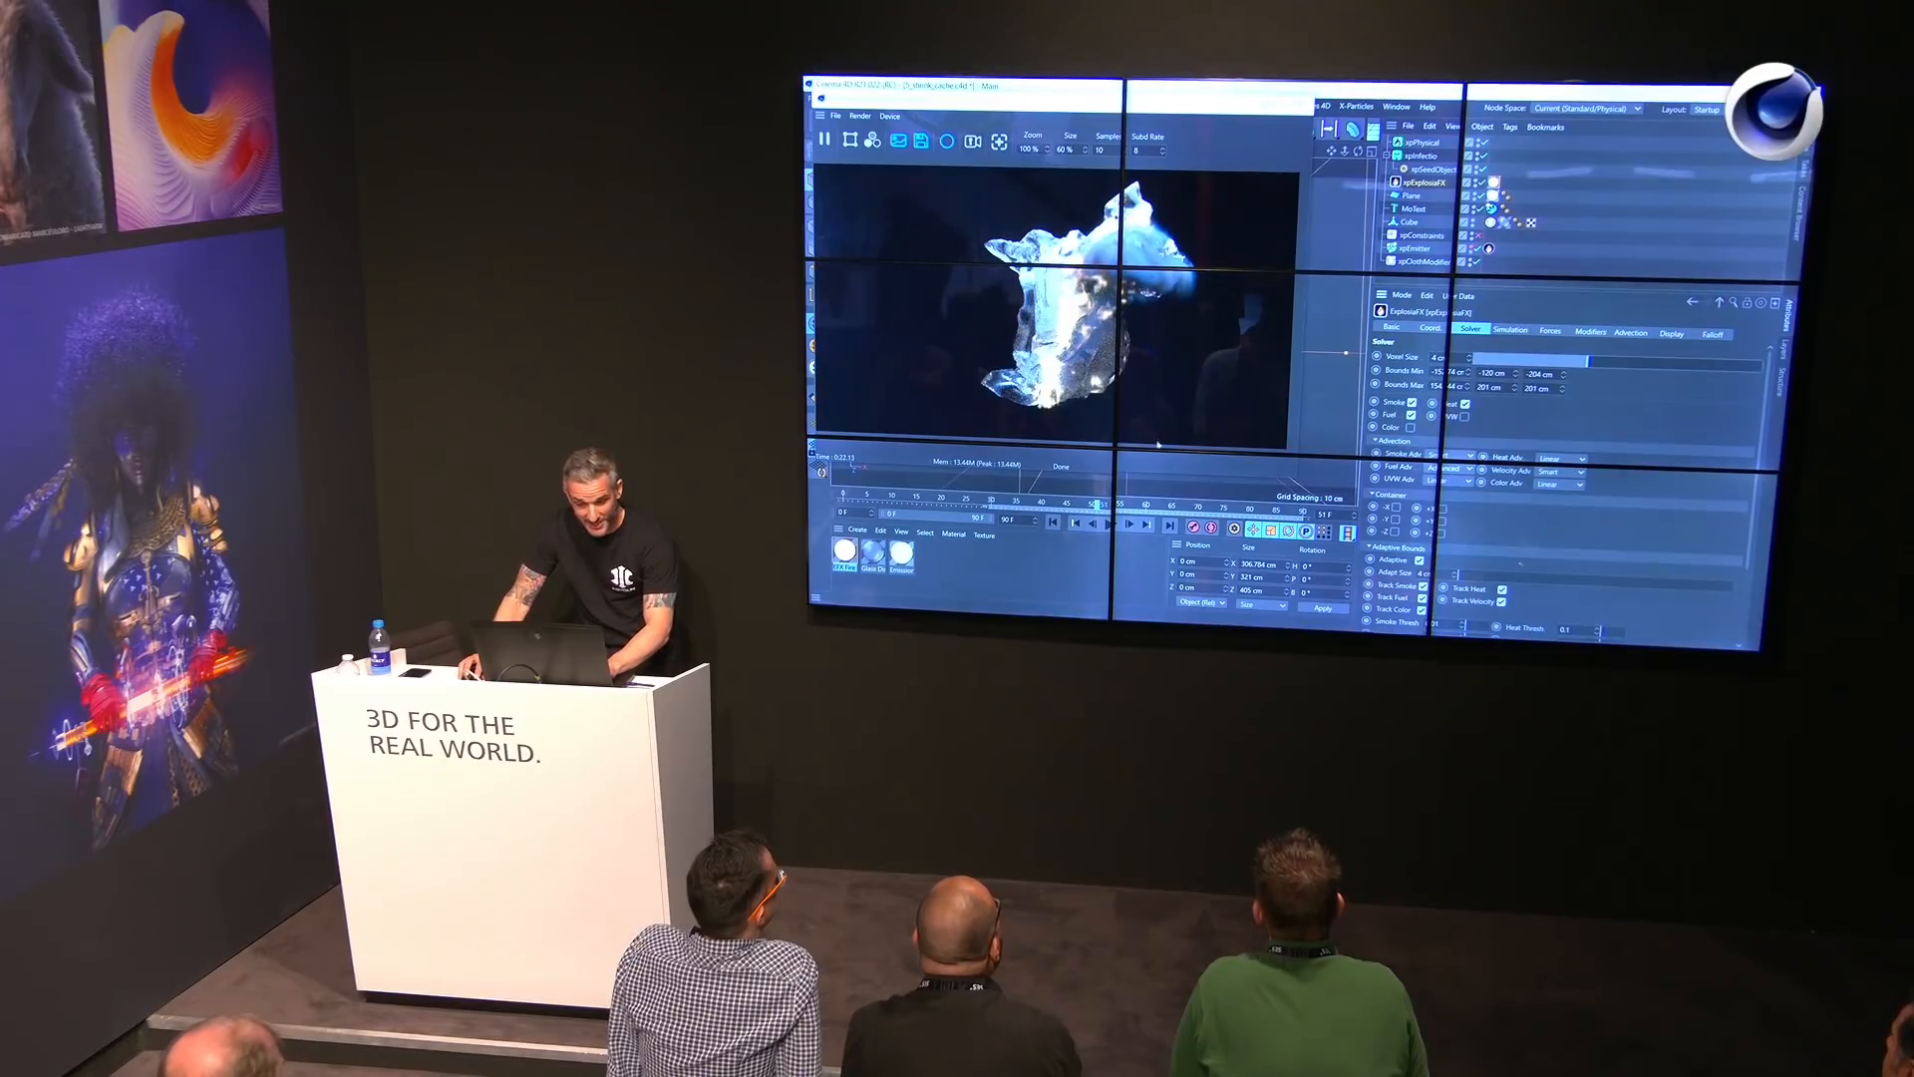
Step: At frame 0, add a cyObject tag to MoText and disable its Camera and Diffuse visibility
{"action": "left_click", "coordinate": [1053, 523]}
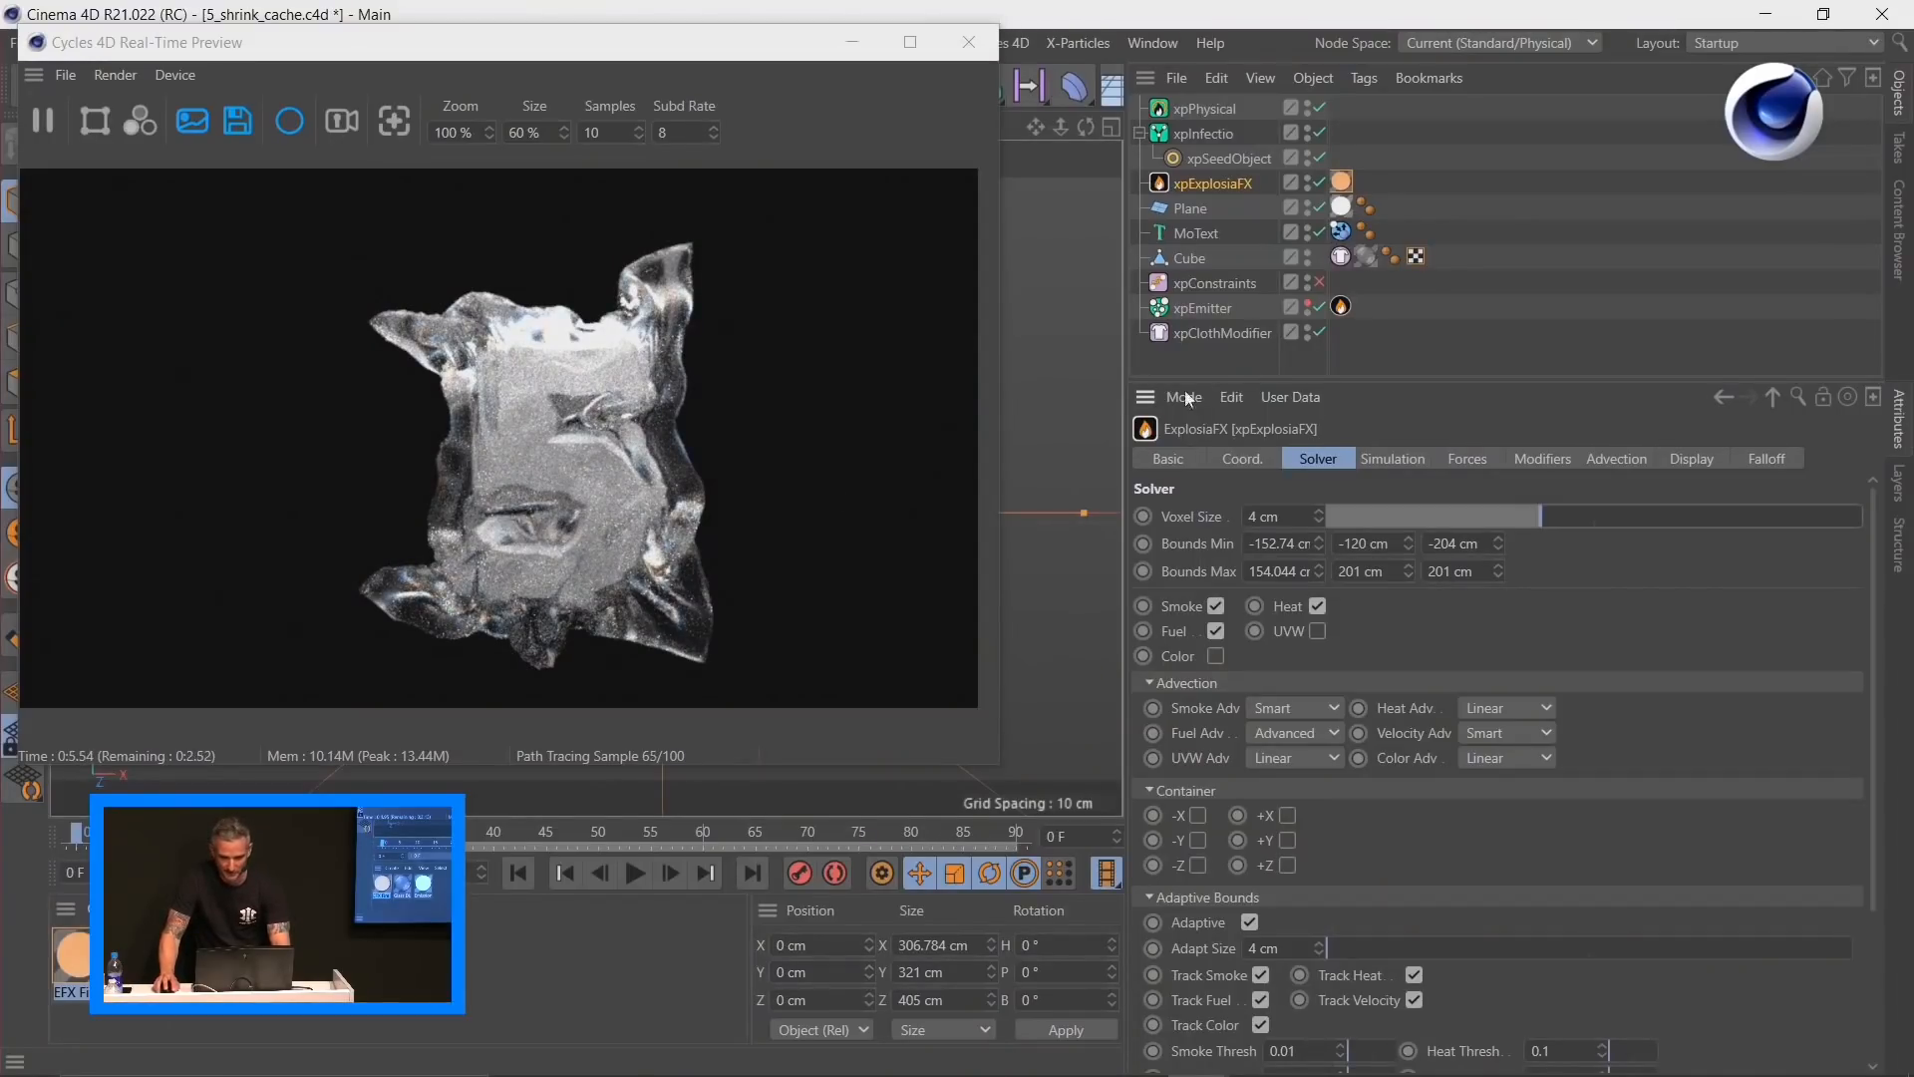
{"action": "left_click", "coordinate": [1185, 232]}
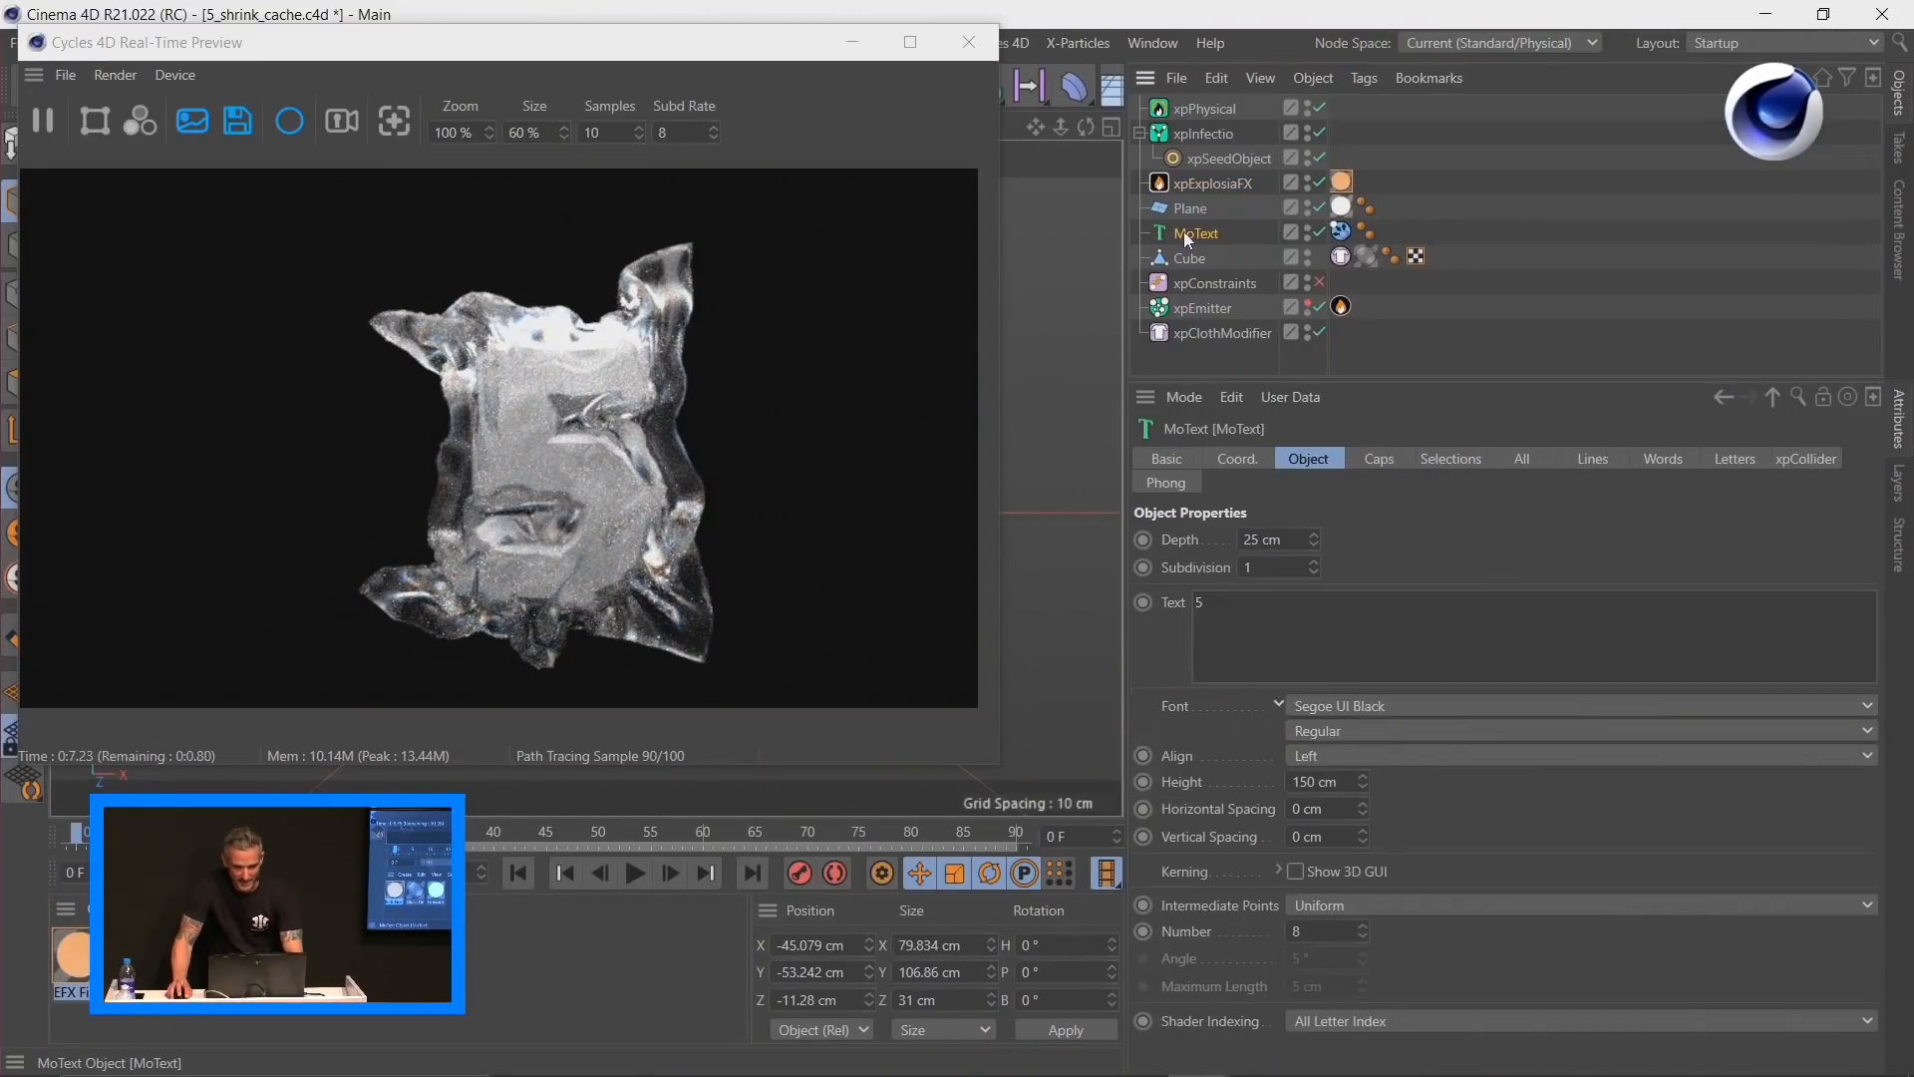
{"action": "left_click", "coordinate": [1368, 79]}
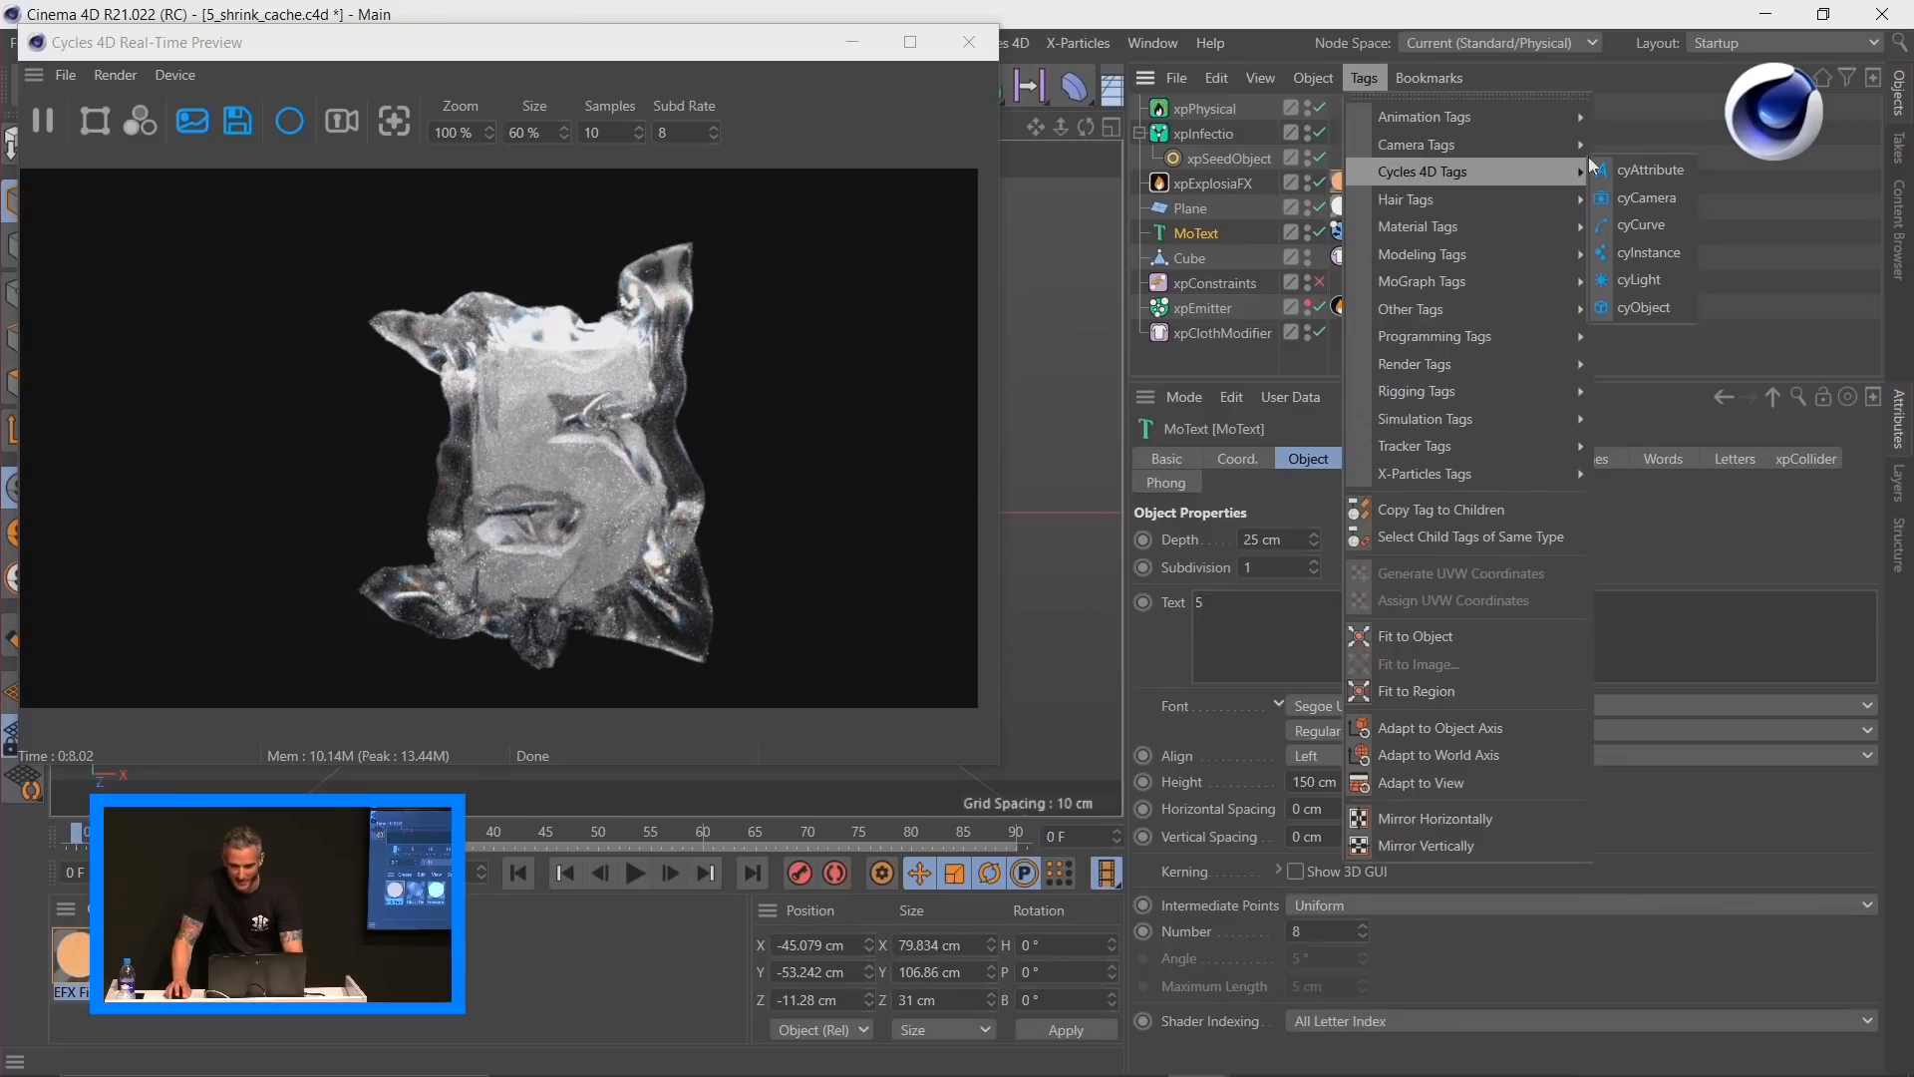
{"action": "left_click", "coordinate": [1645, 308]}
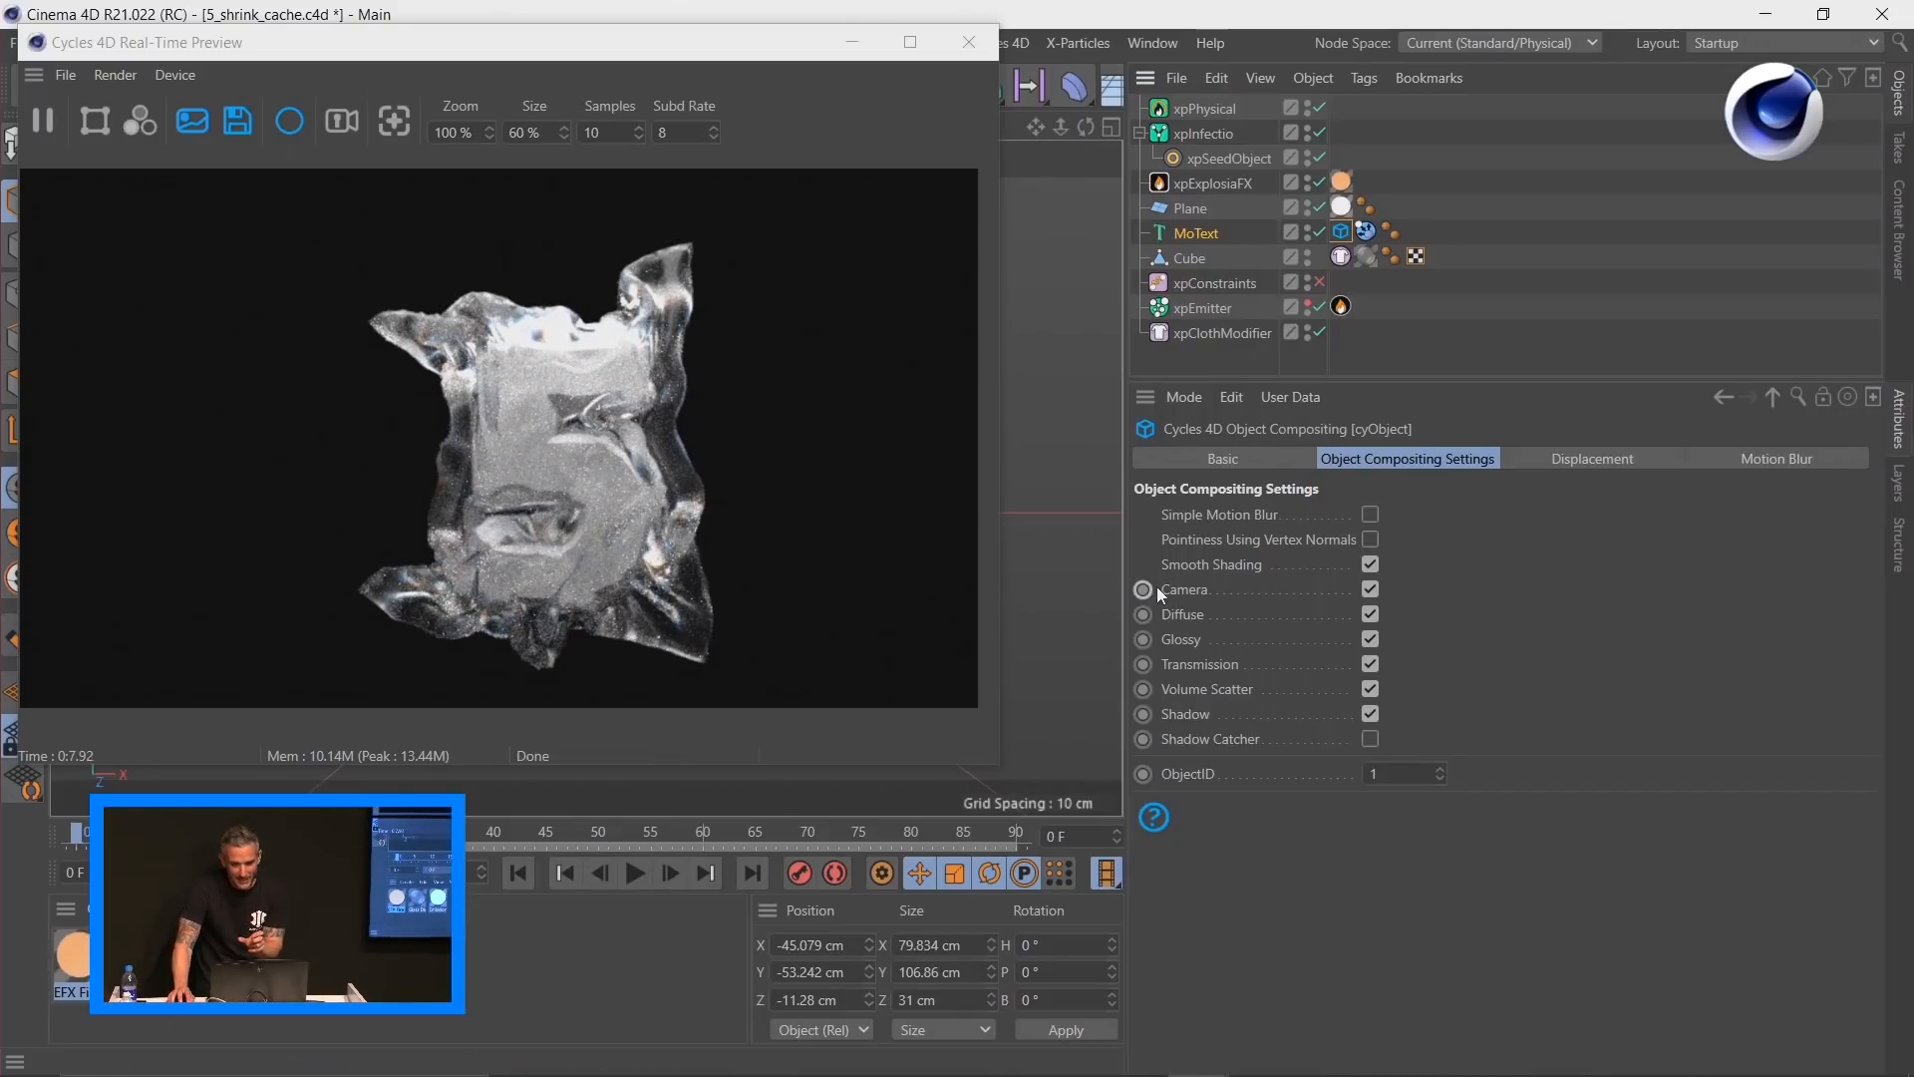
{"action": "left_click", "coordinate": [1371, 591]}
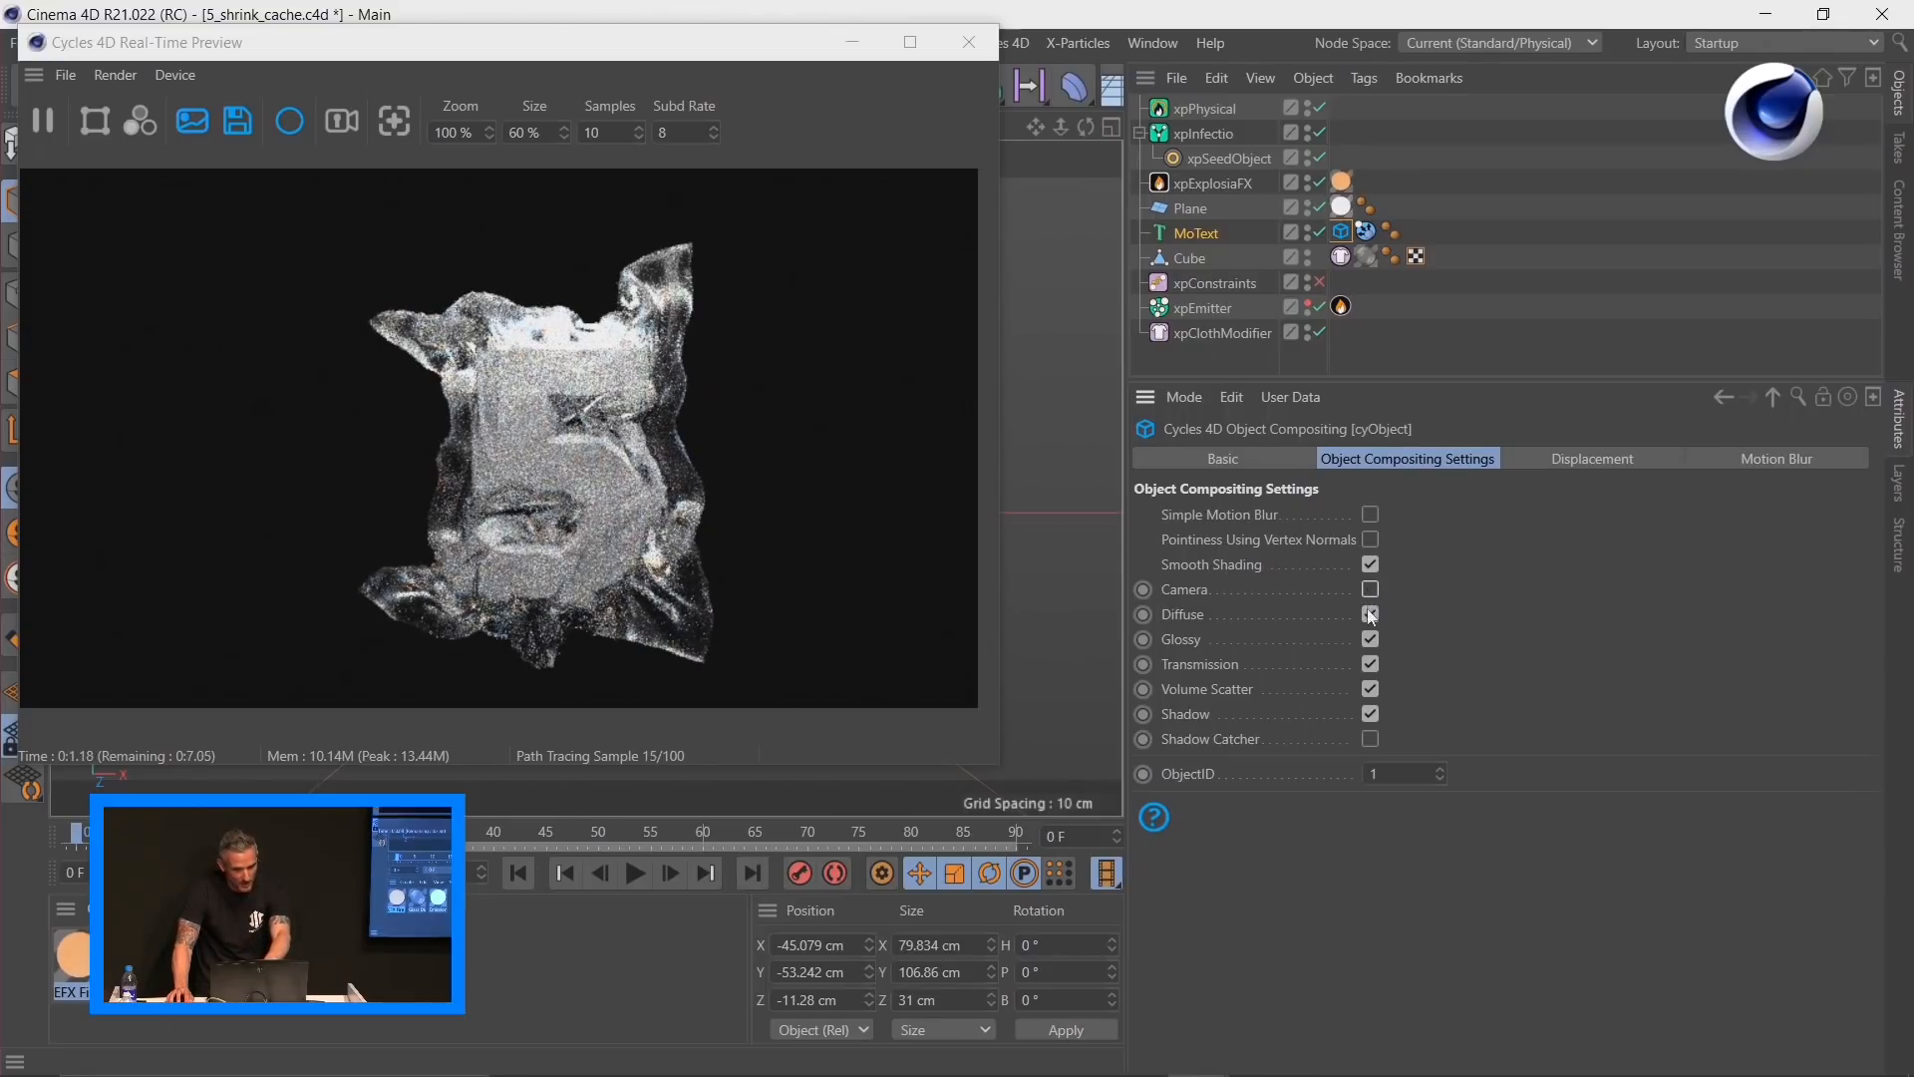
{"action": "left_click", "coordinate": [1370, 615]}
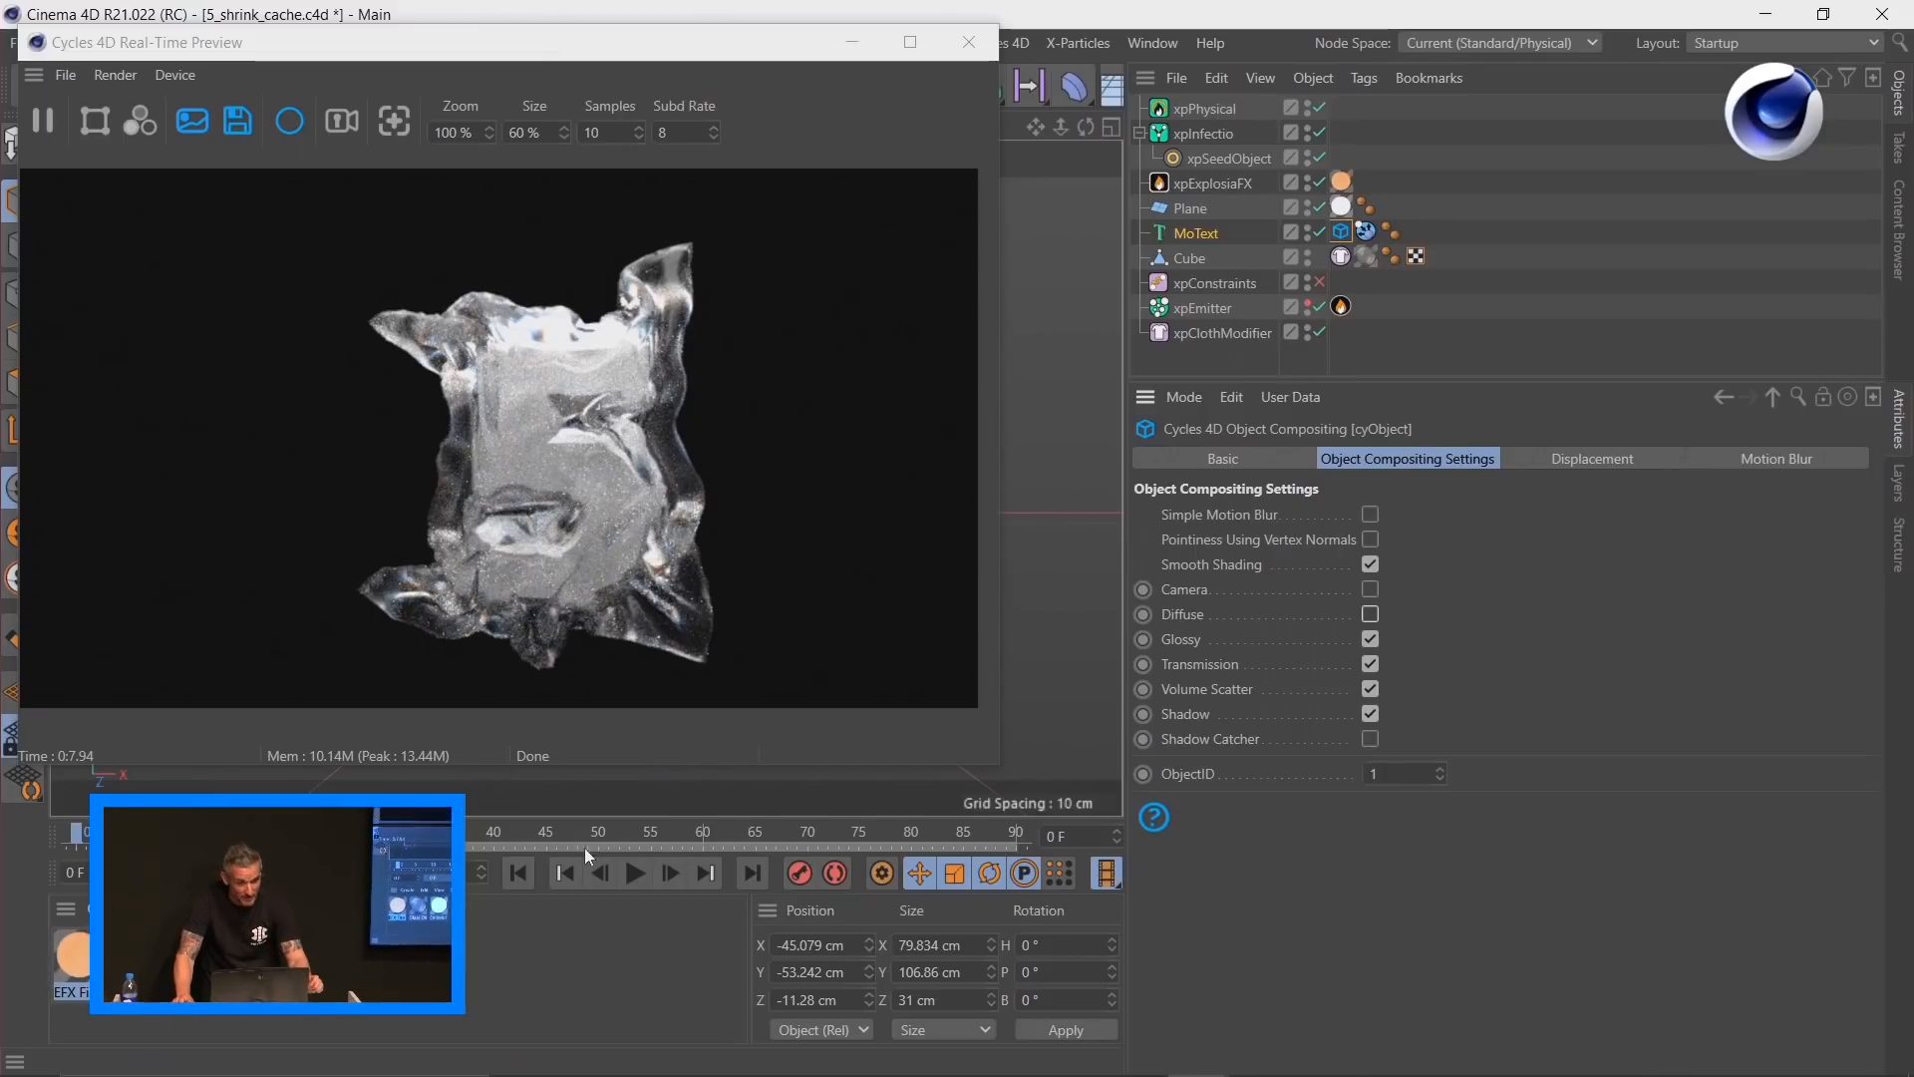
Step: Play the simulation to frame 53 to check the fire and torn cloth with the MoText's reduced visibility
{"action": "left_click", "coordinate": [635, 873]}
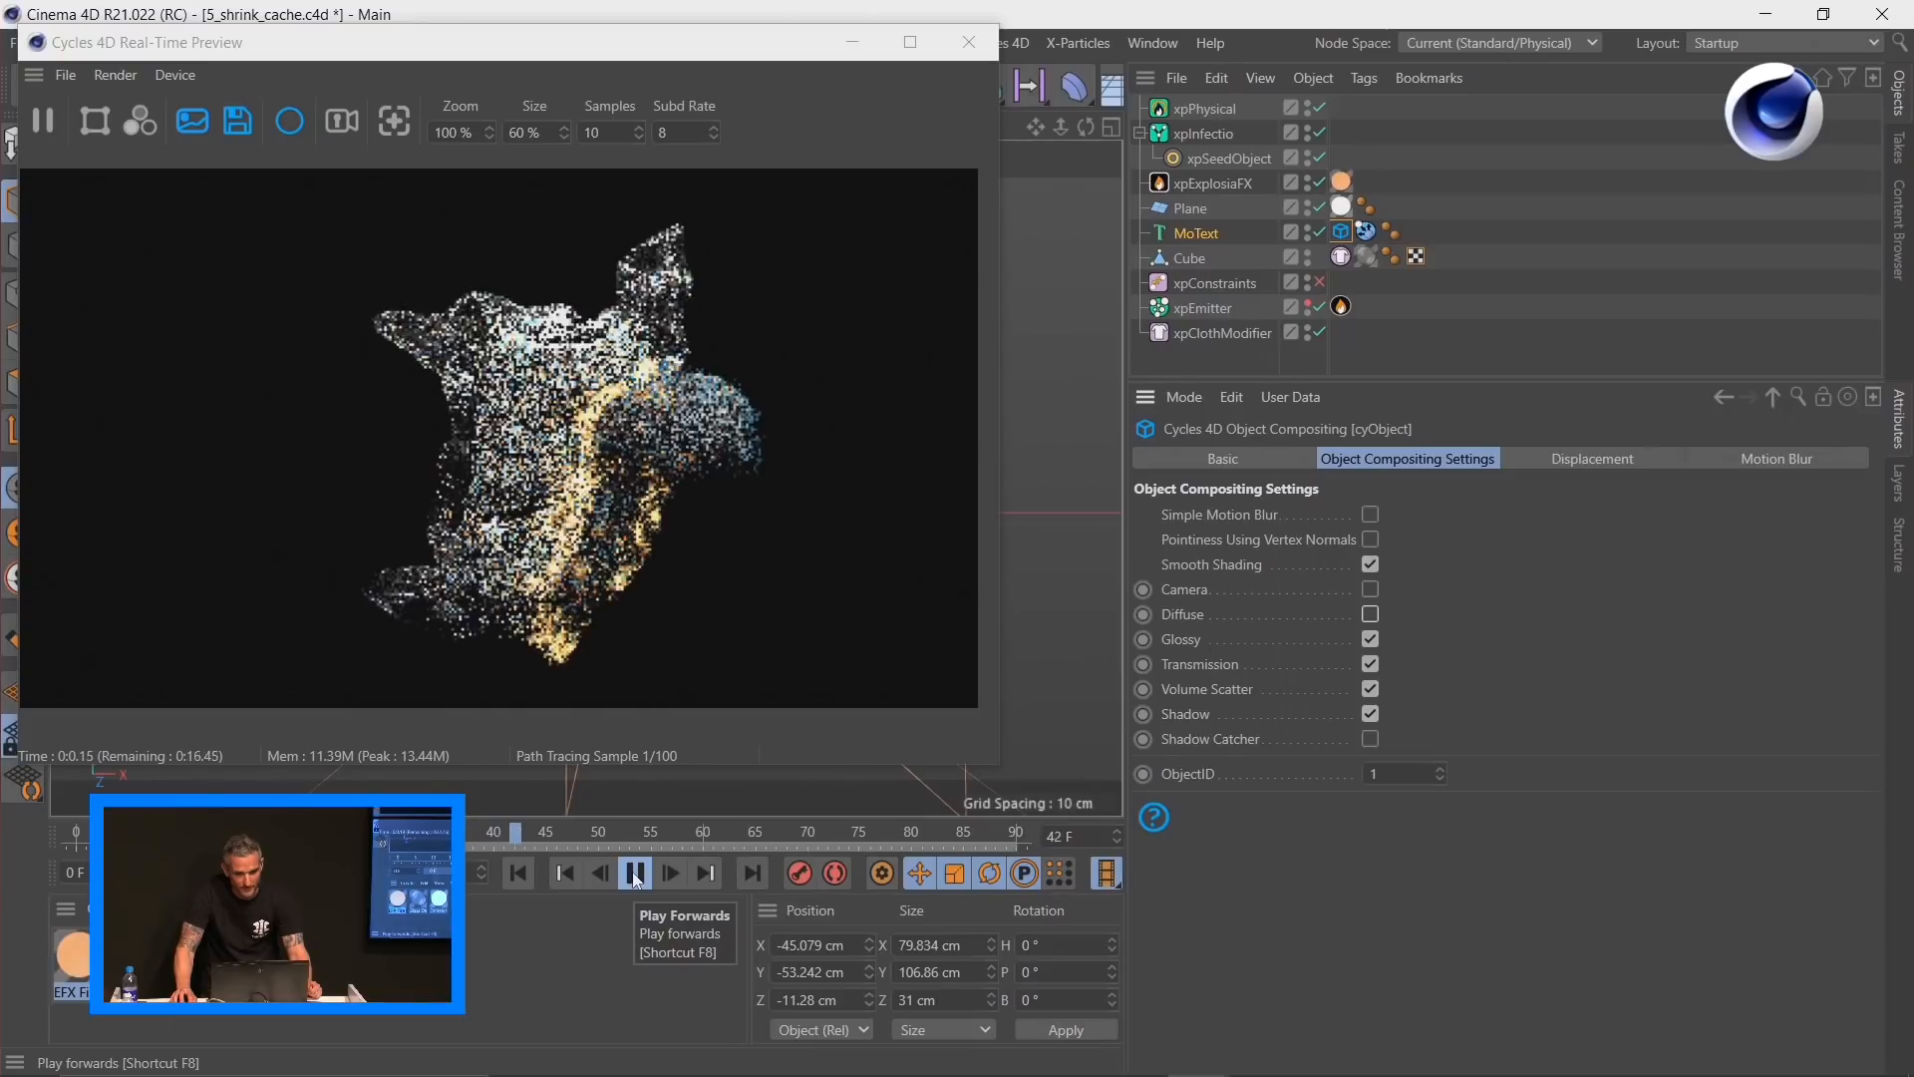
{"action": "left_click", "coordinate": [635, 874]}
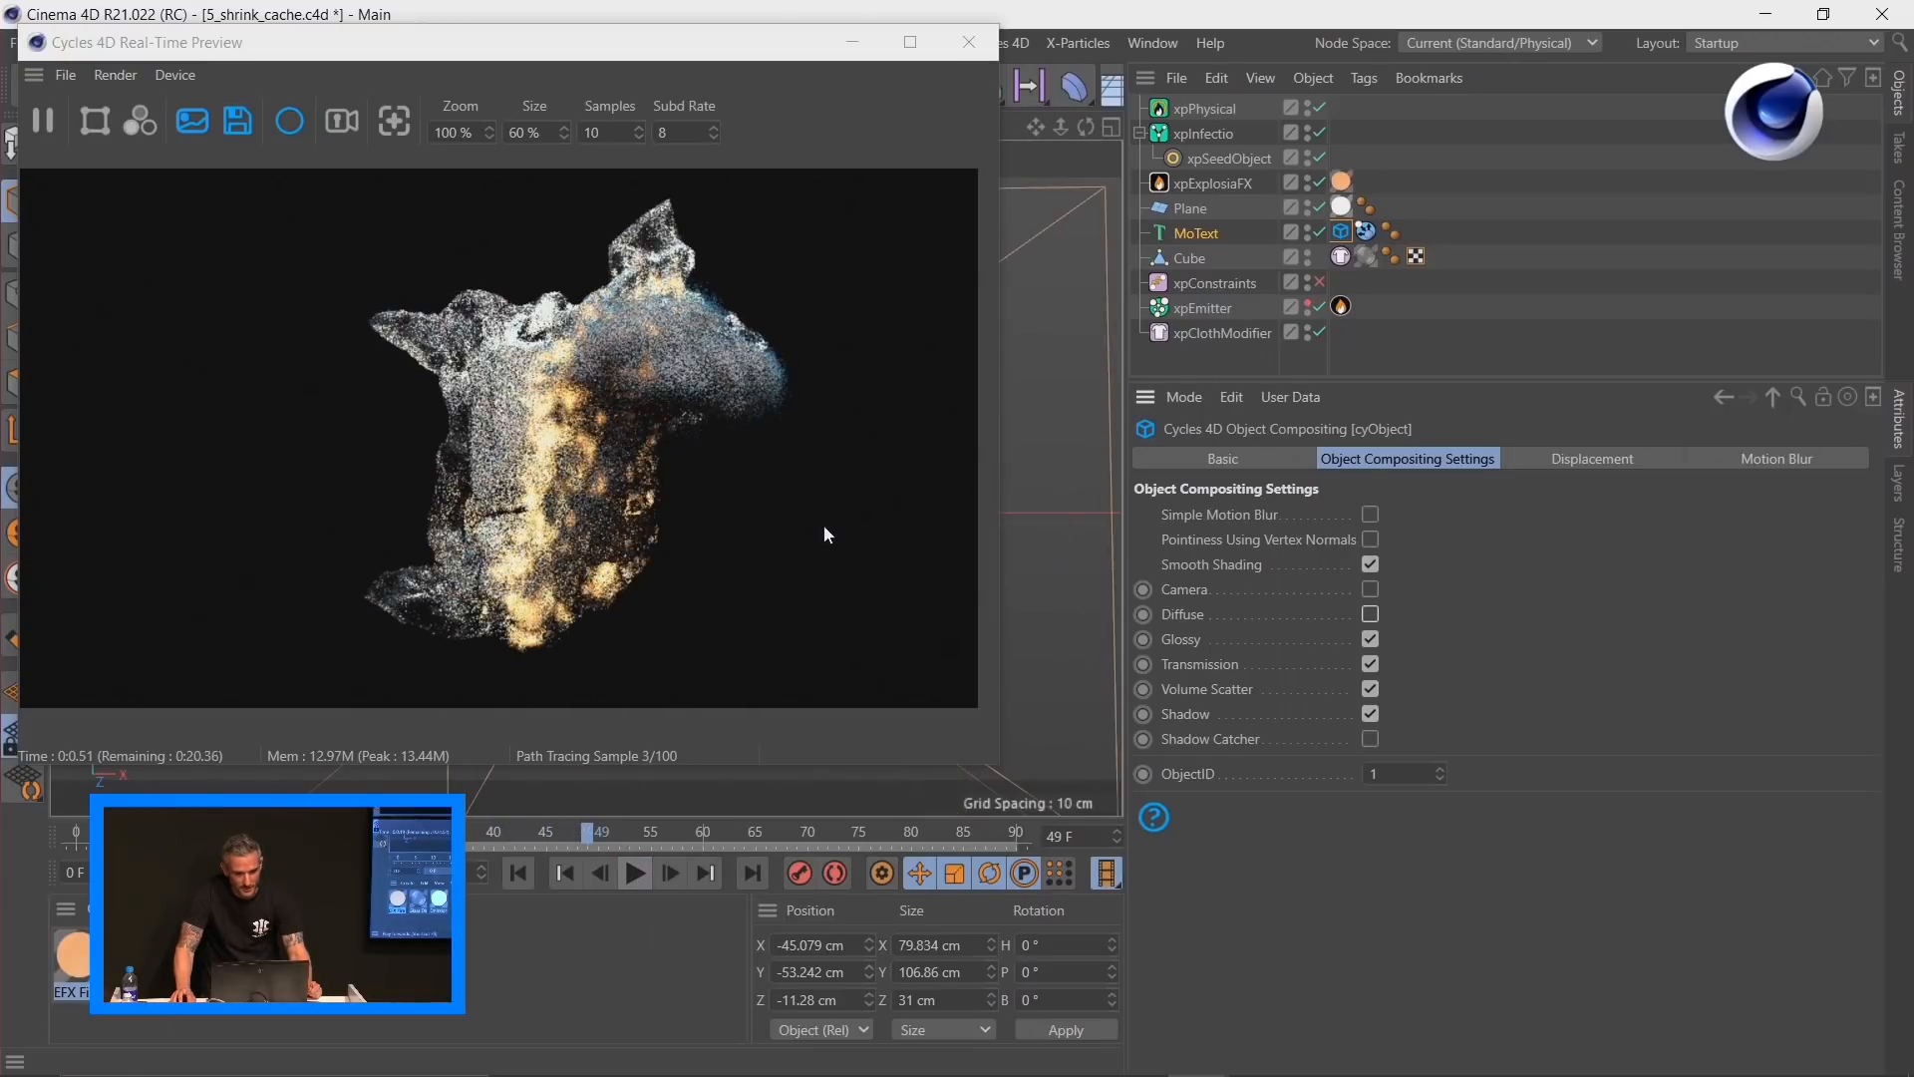
{"action": "left_click", "coordinate": [634, 873]}
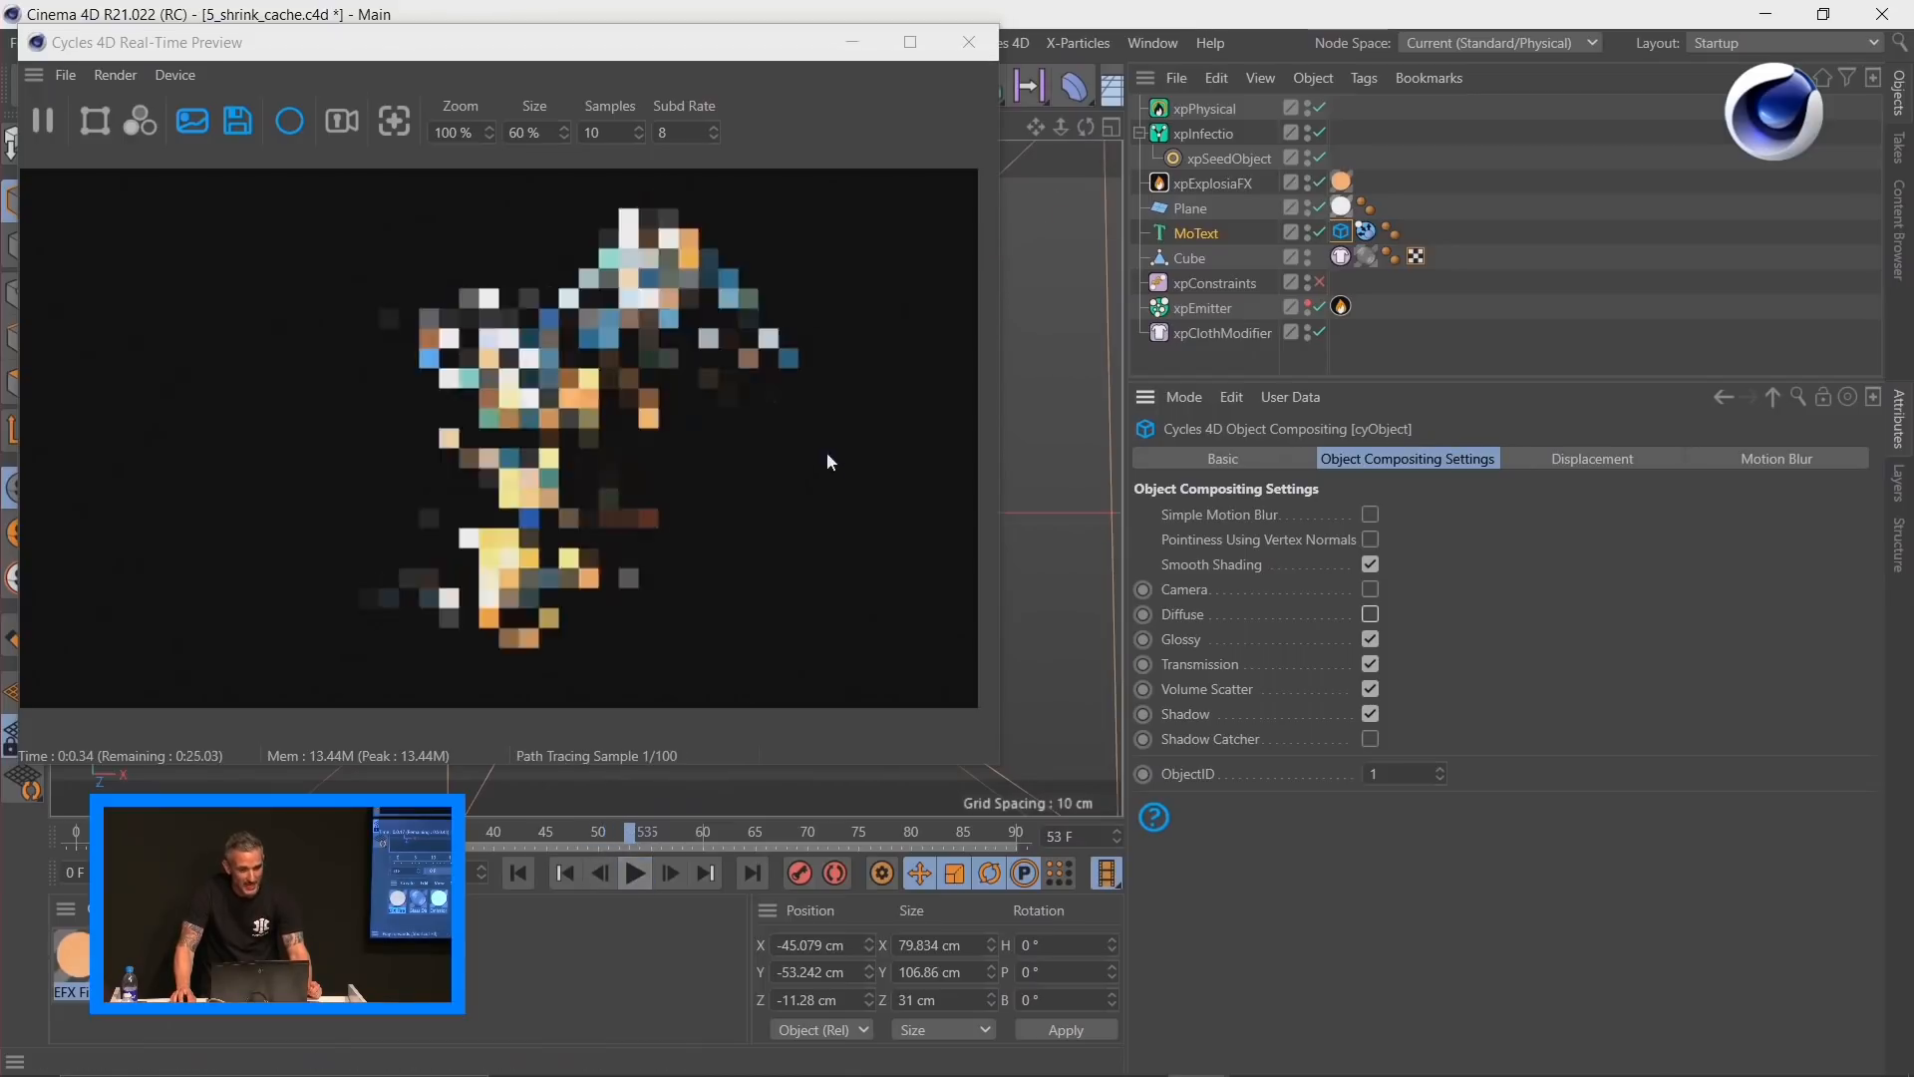
Step: Disable xpExplosiaFX to show the cloth without fire and return to frame 0
{"action": "left_click", "coordinate": [1318, 181]}
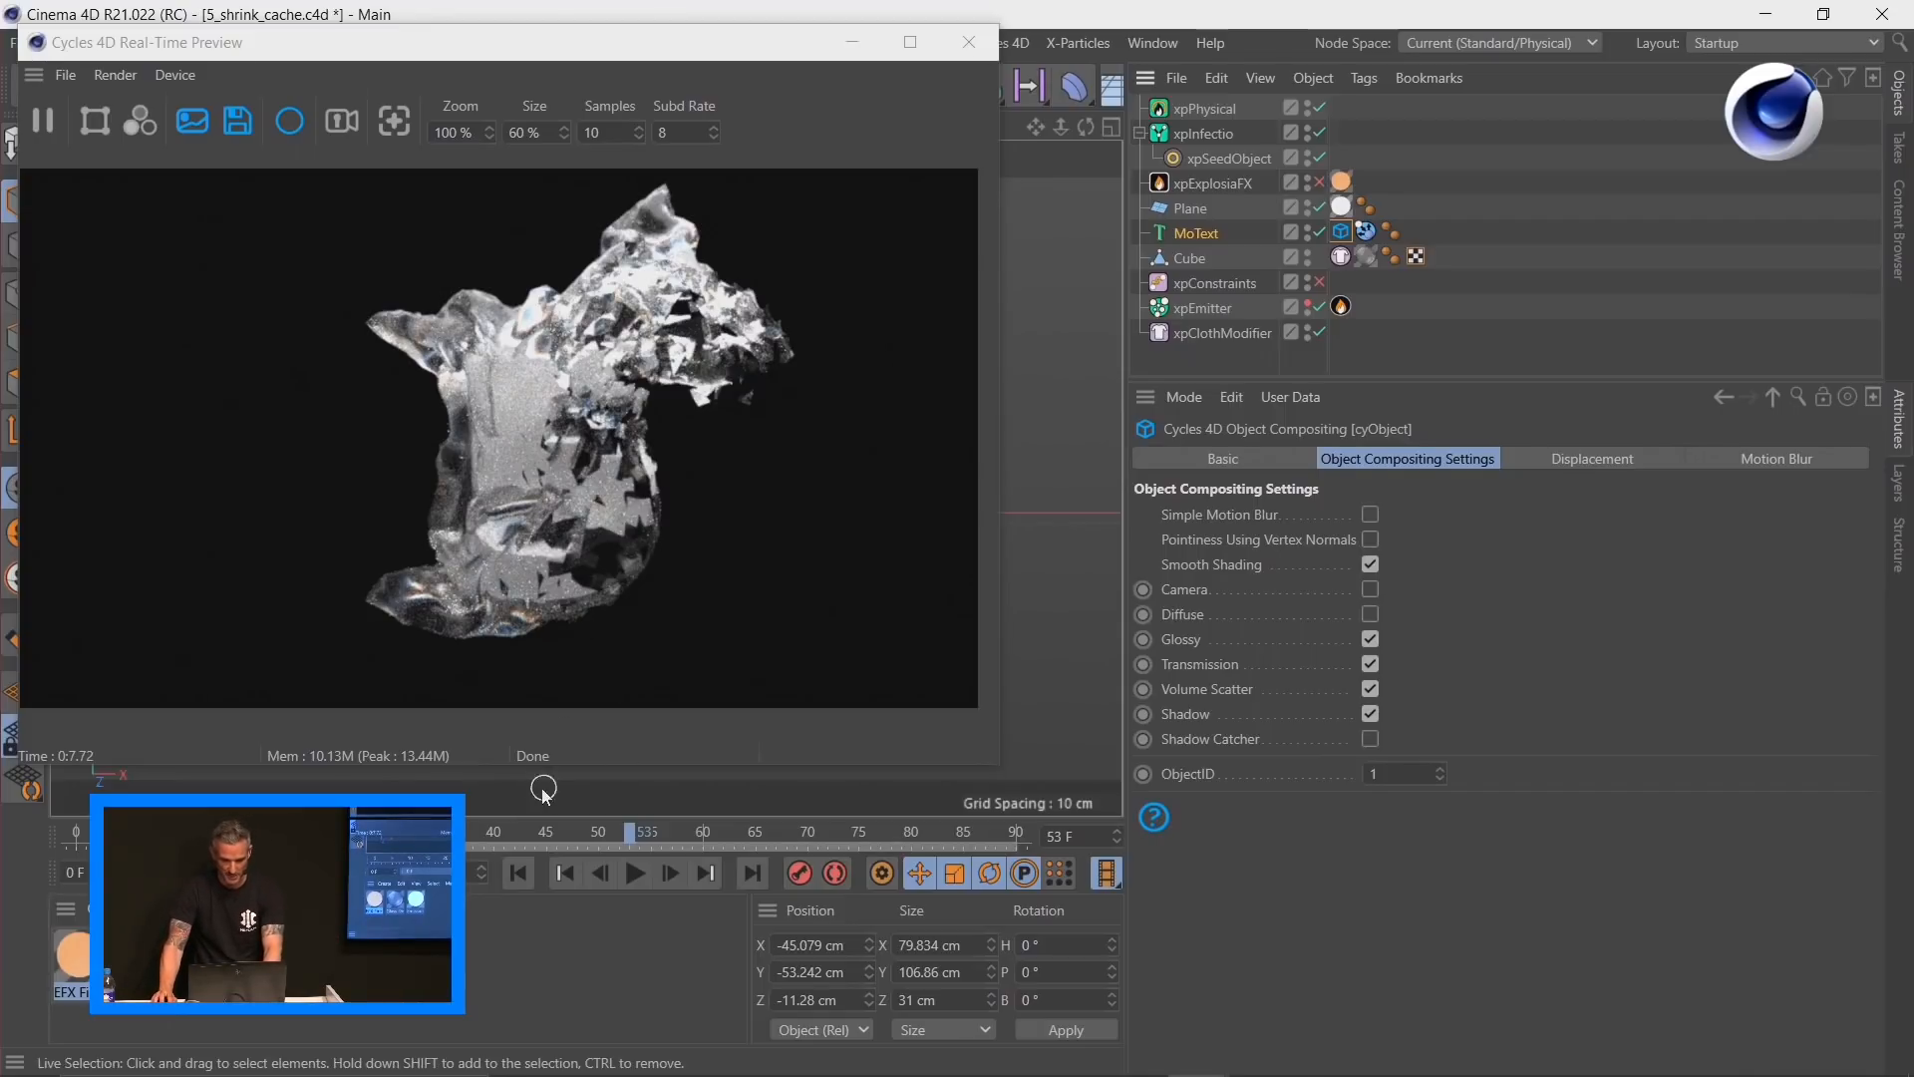
{"action": "left_click", "coordinate": [525, 877]}
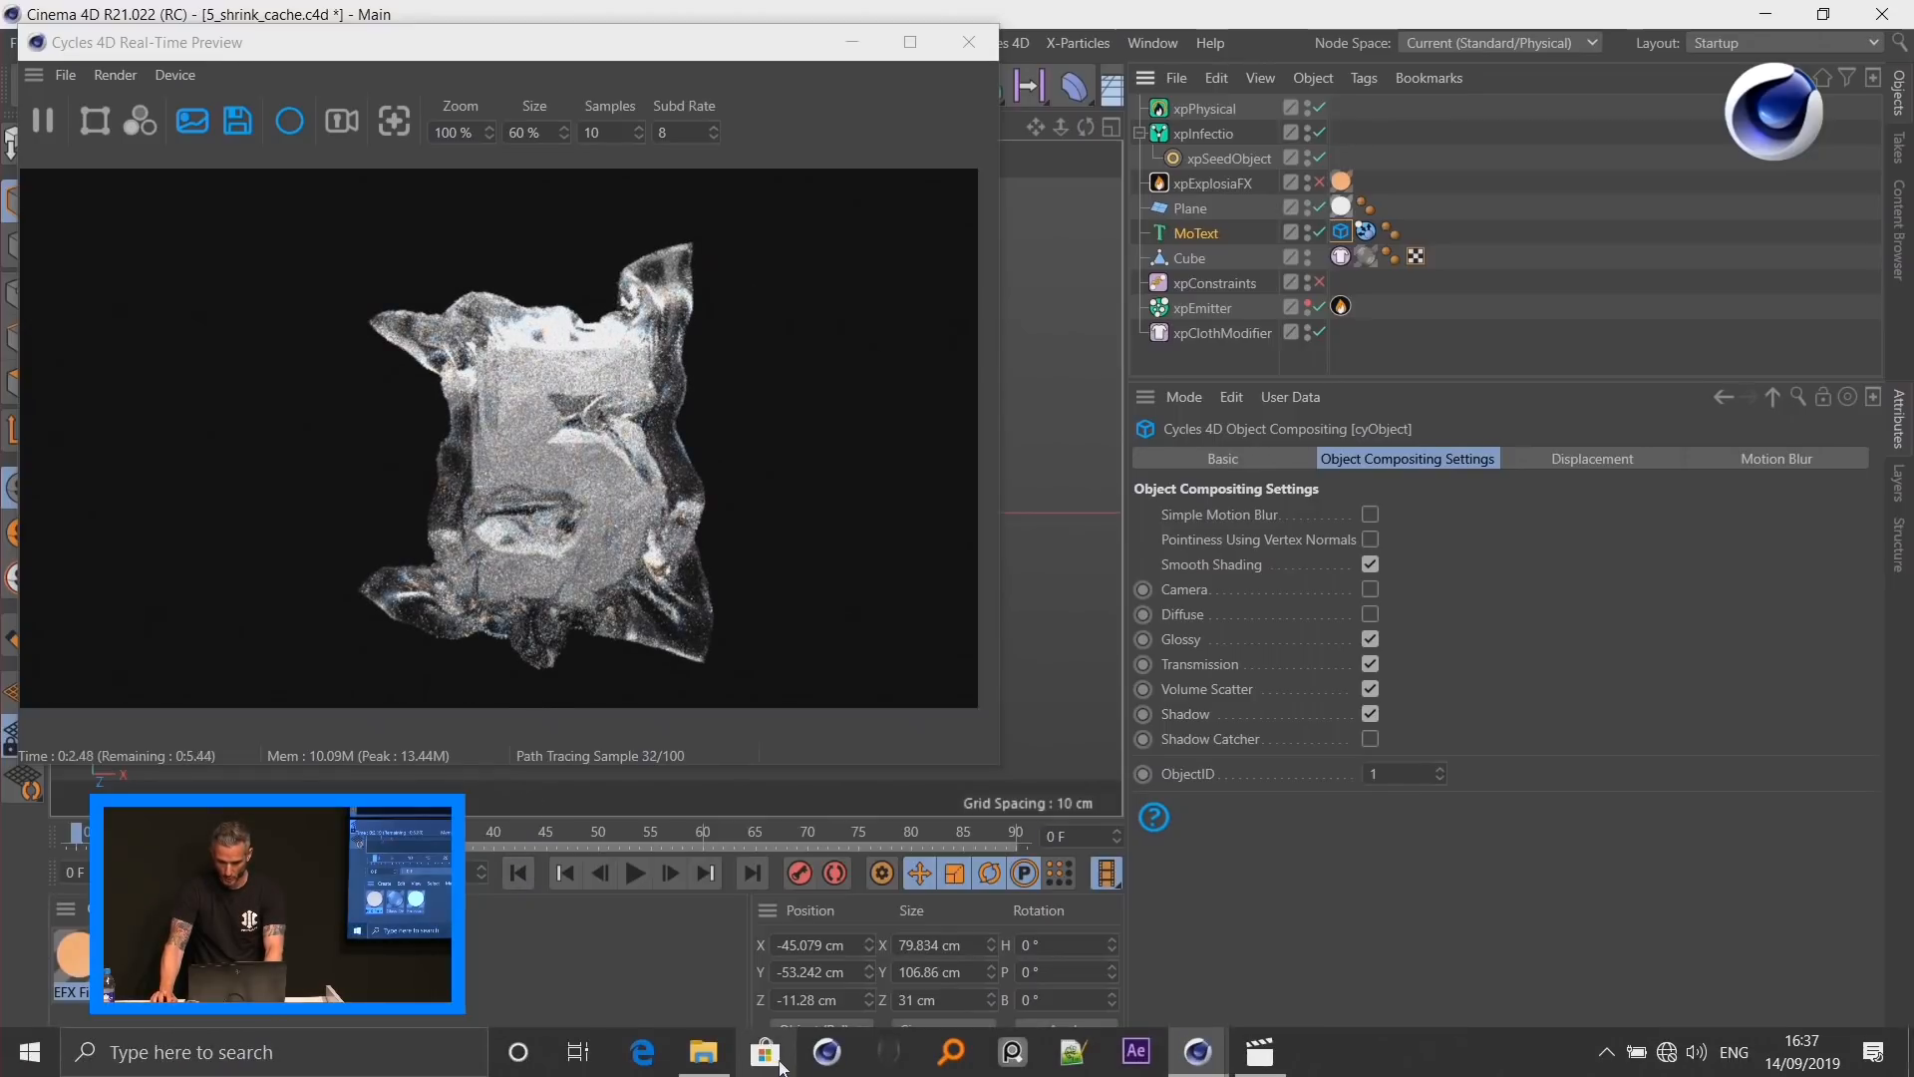
Step: Switch to Movies & TV and review the Insydium_Countdown_IBC video between about 4 and 5 seconds
{"action": "left_click", "coordinate": [1261, 1052]}
{"action": "left_click_drag", "start_coordinate": [776, 934], "coordinate": [473, 969]}
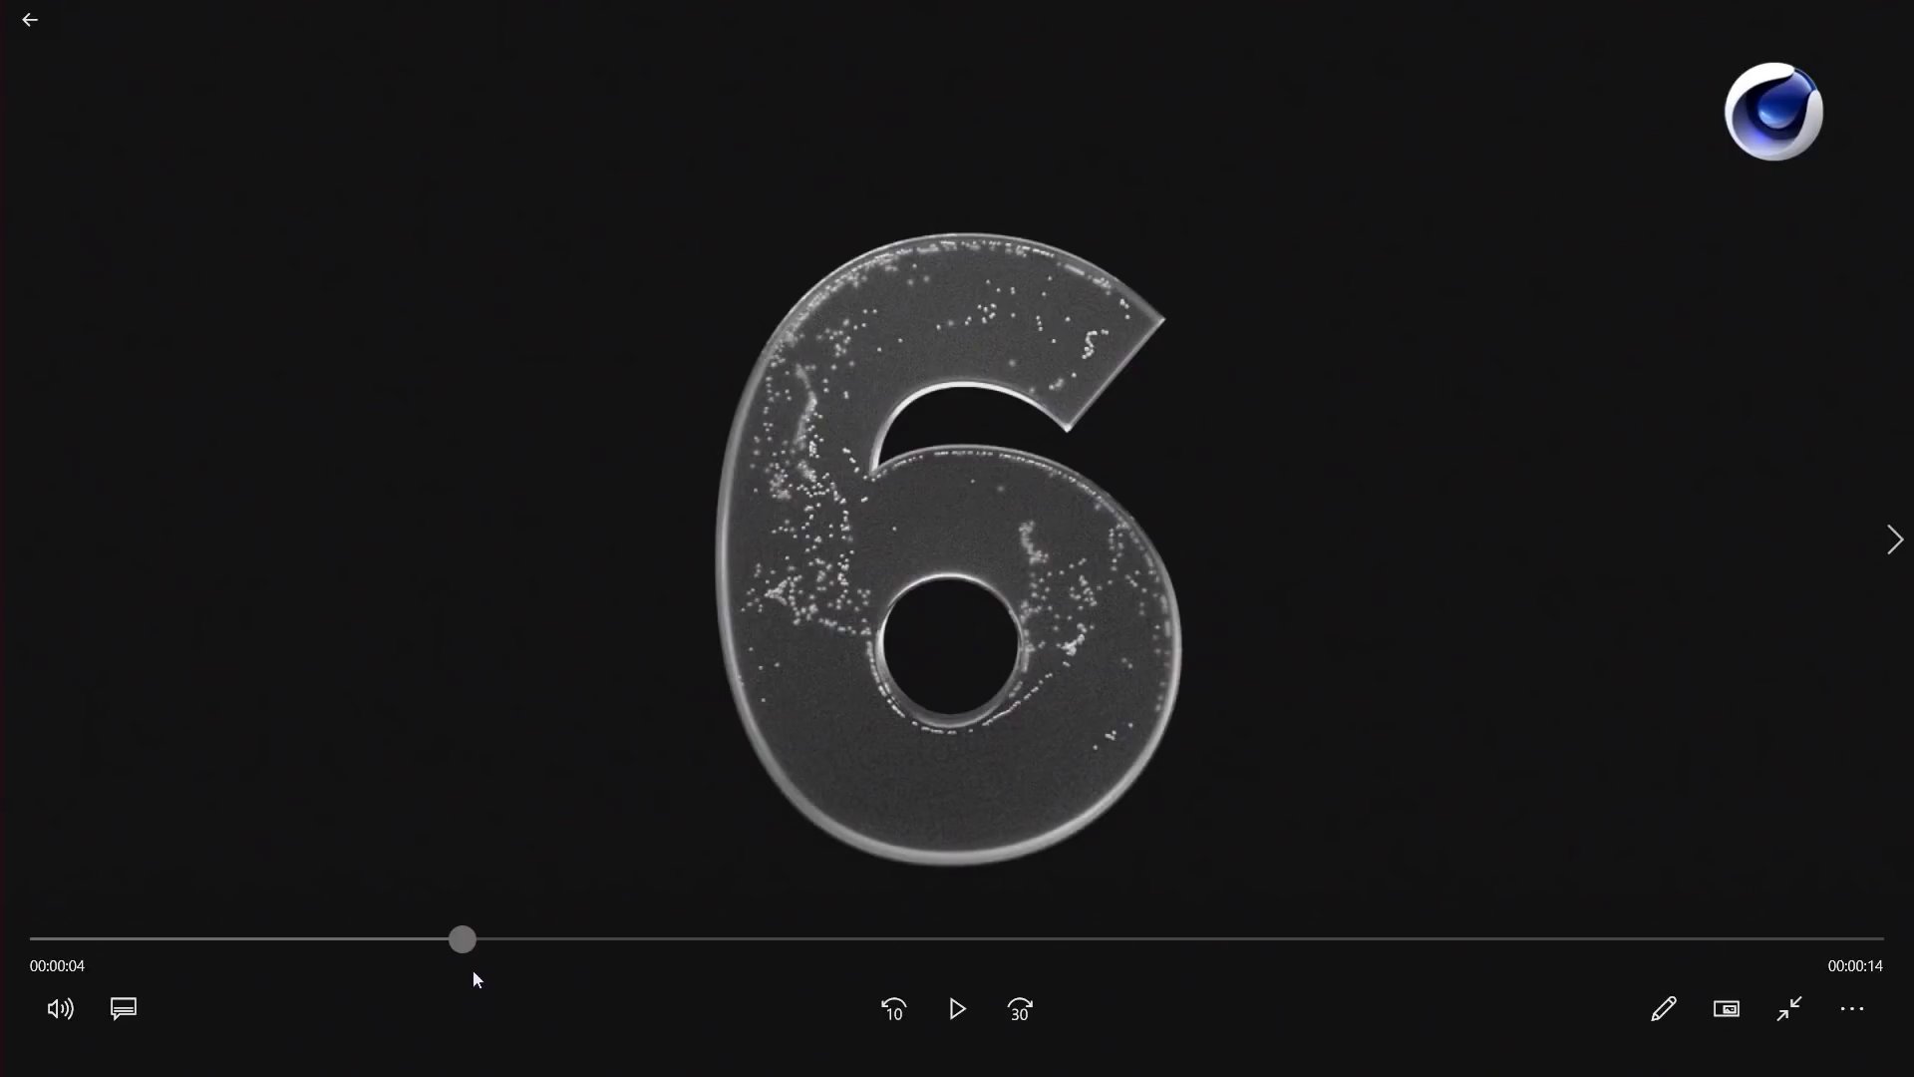
{"action": "left_click", "coordinate": [957, 1010]}
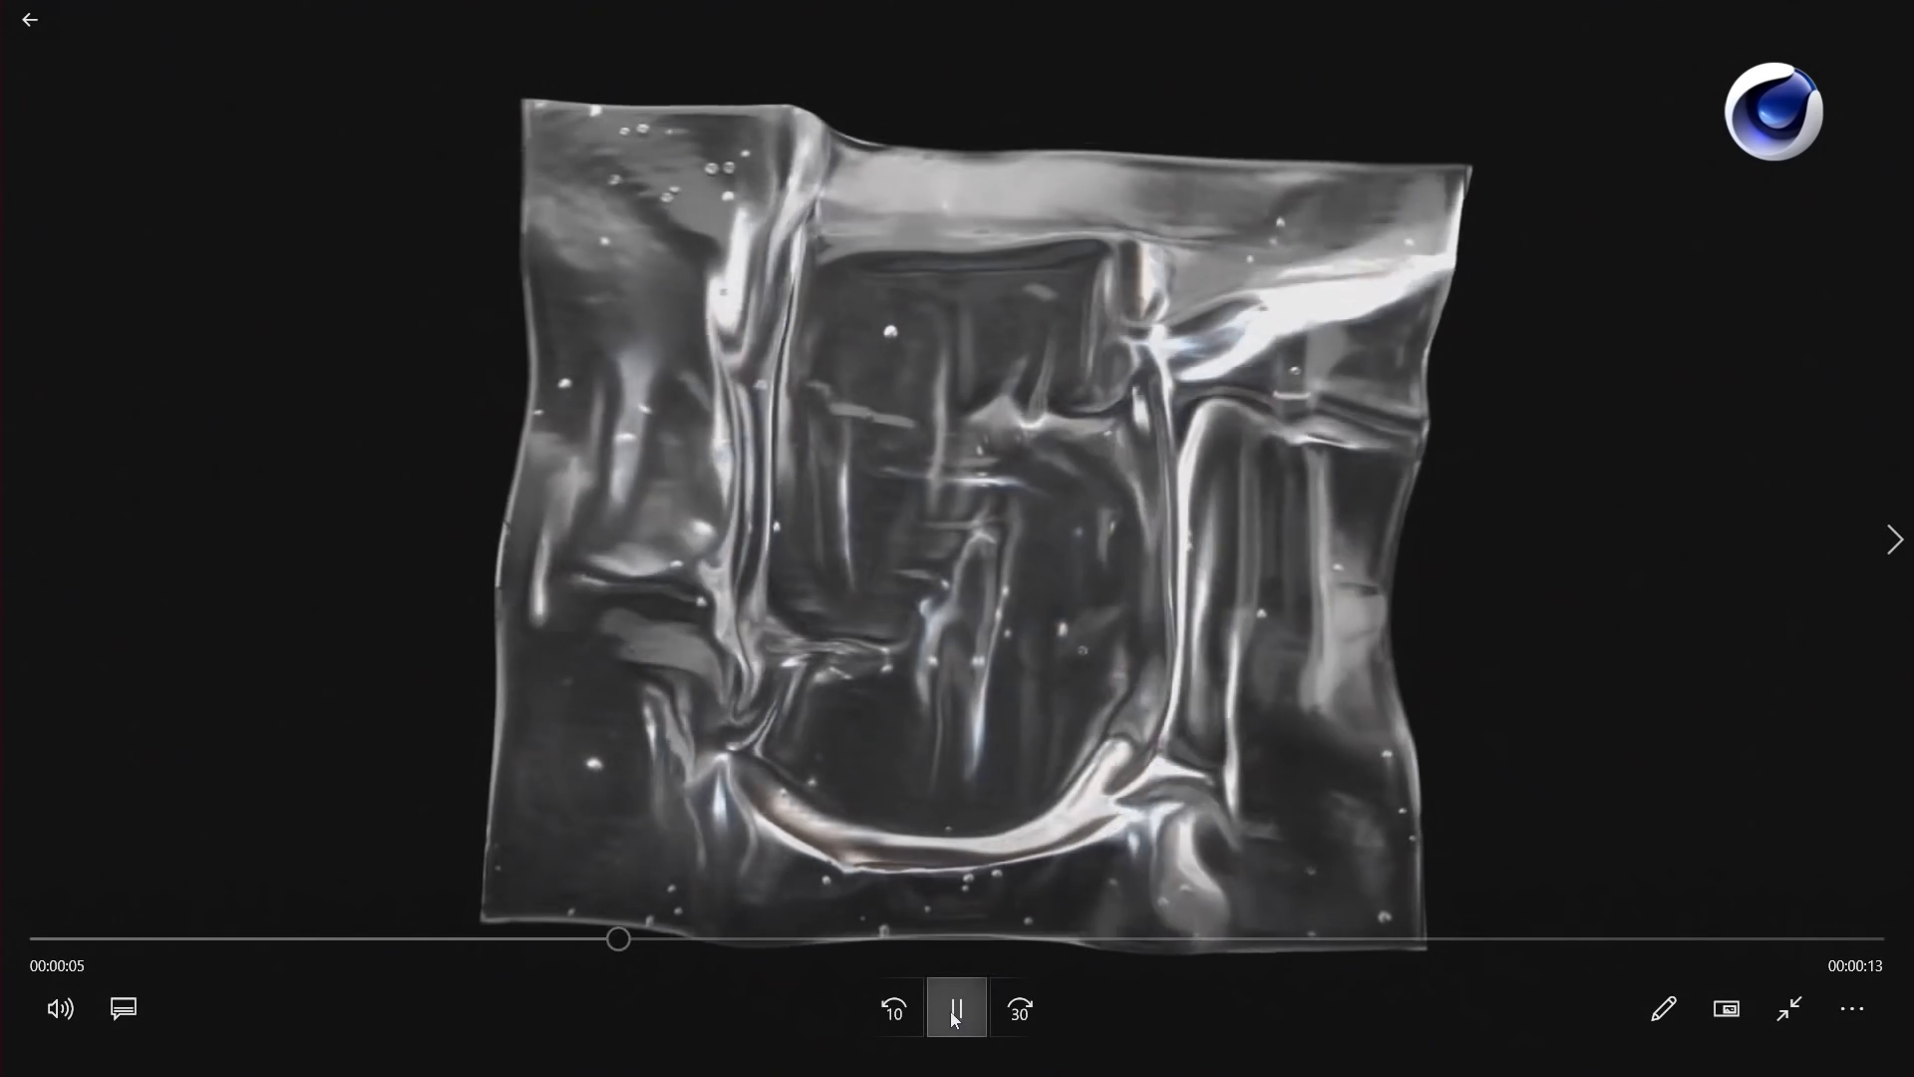
{"action": "left_click", "coordinate": [956, 1013]}
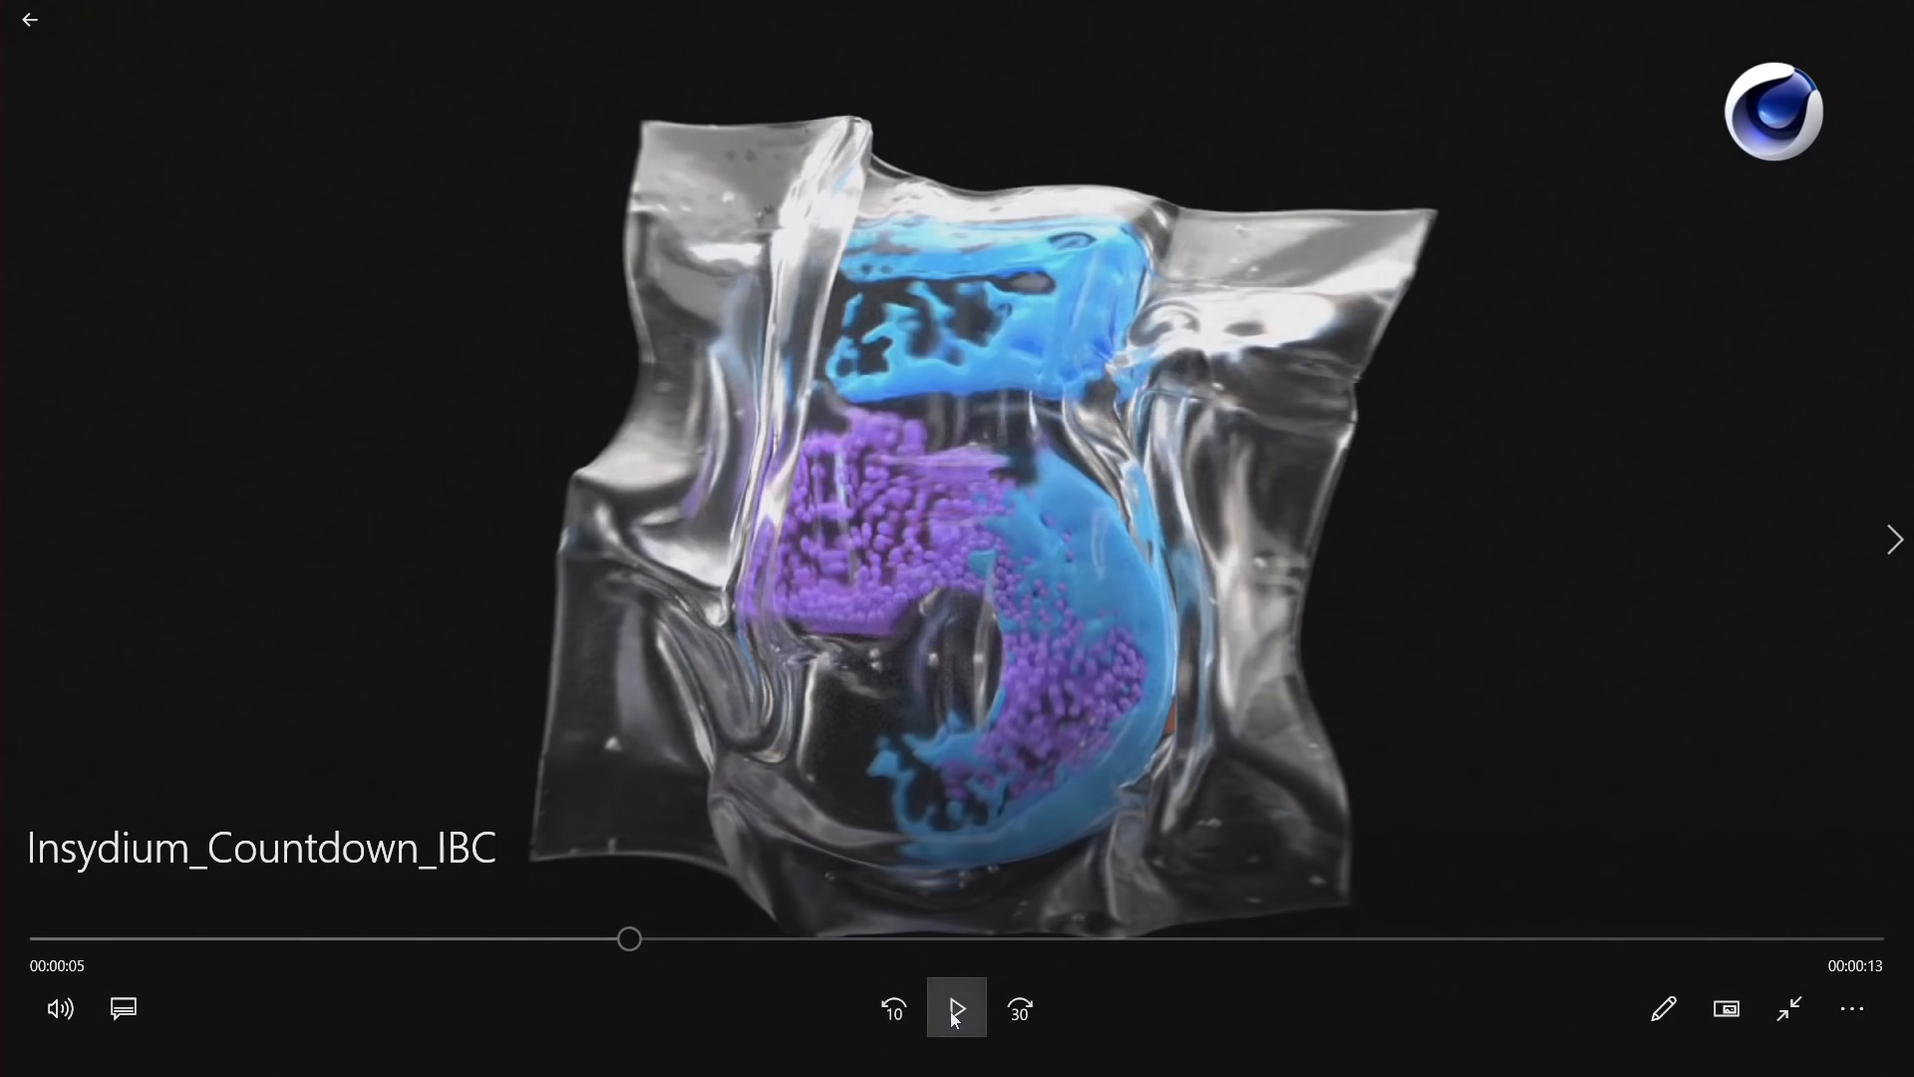
{"action": "left_click_drag", "start_coordinate": [630, 940], "coordinate": [481, 947]}
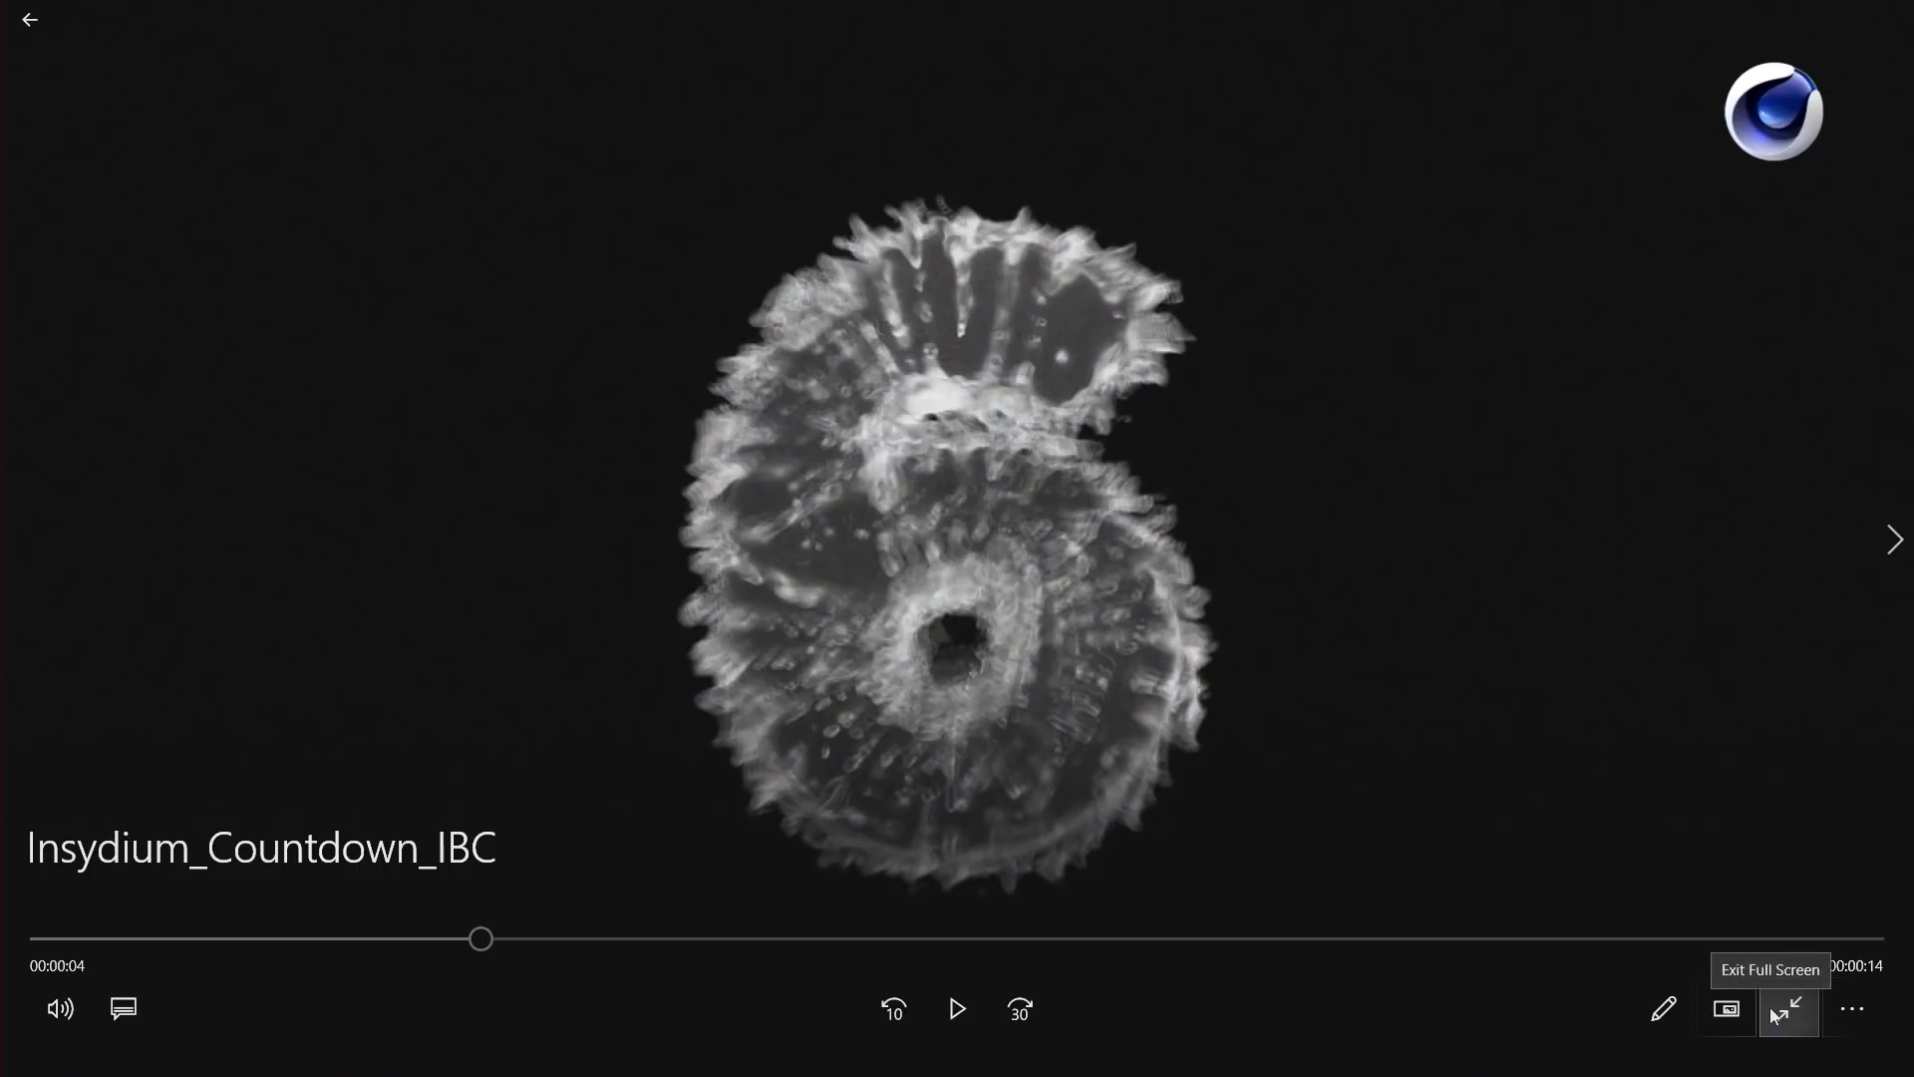
Step: Return to Cinema 4D and close the Cycles 4D Real-Time Preview
{"action": "key", "text": "alt+Tab"}
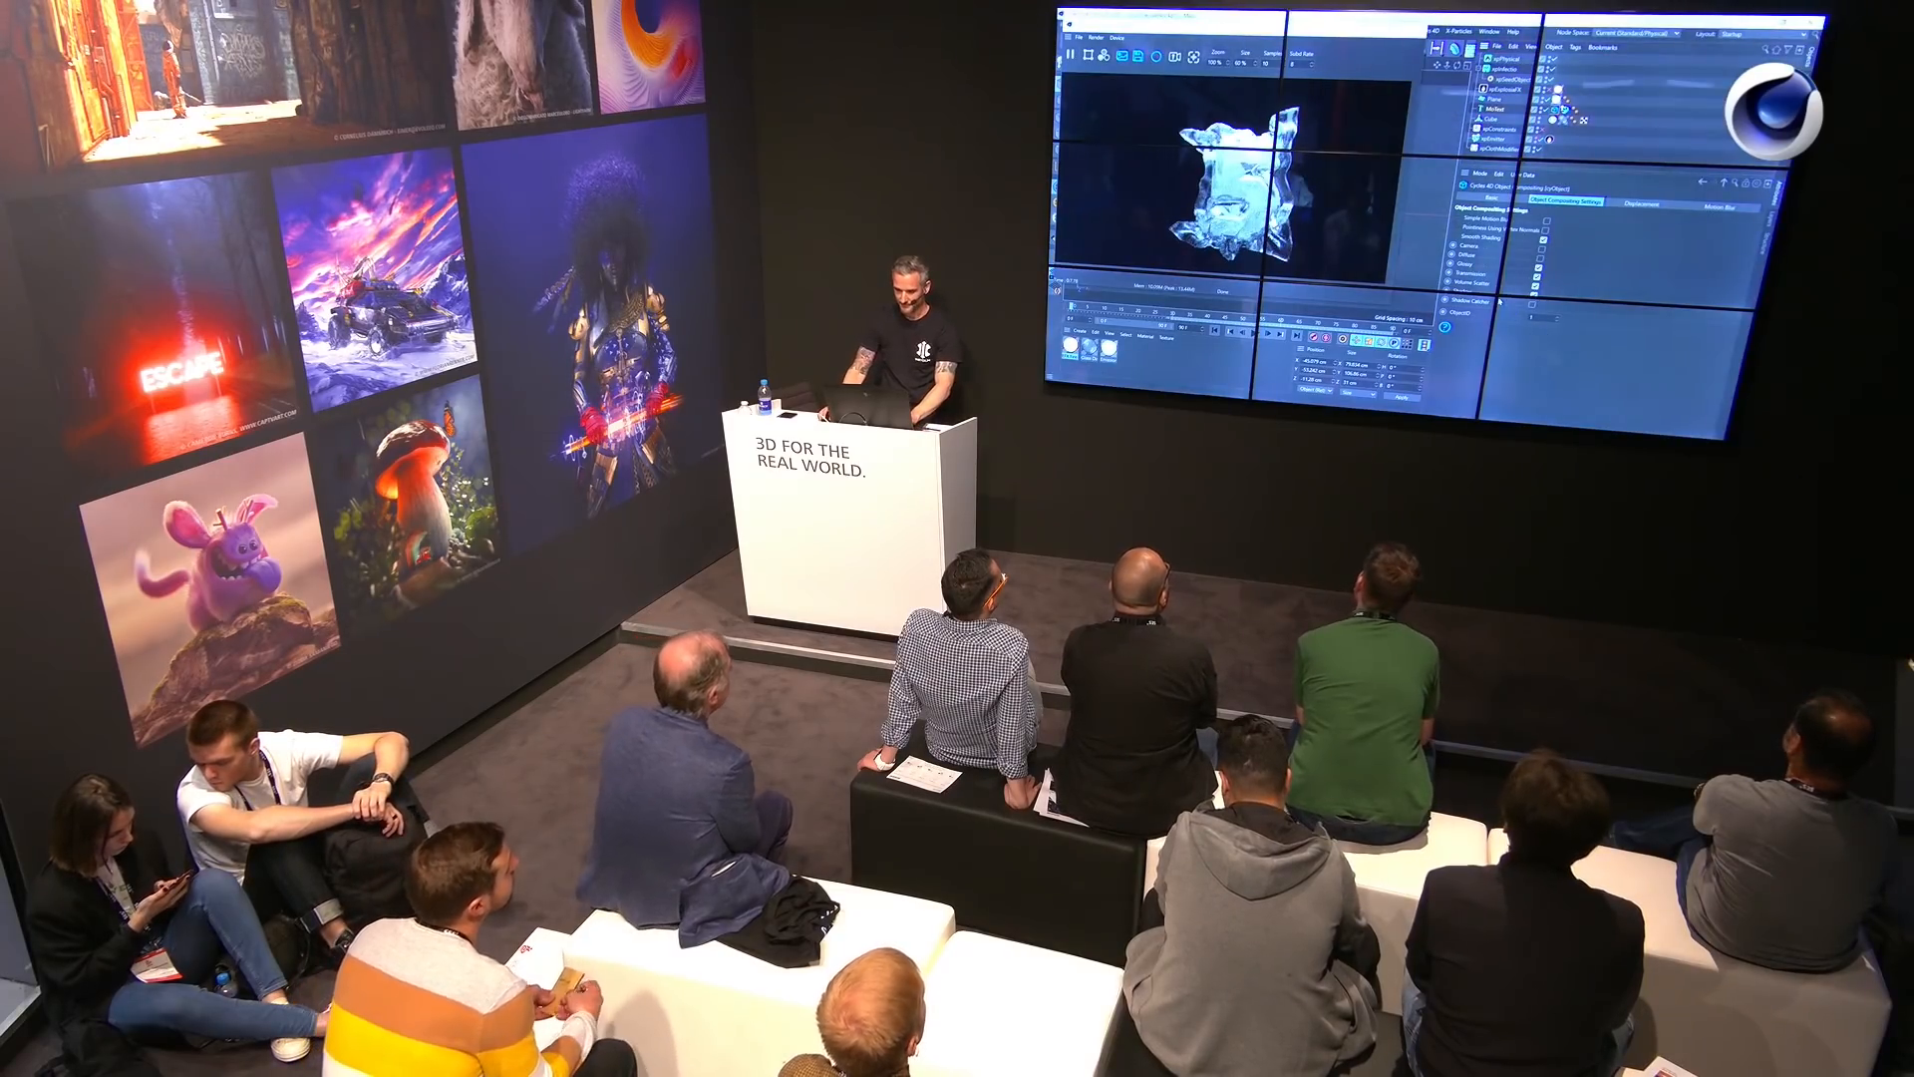
{"action": "mouse_move", "coordinate": [1215, 34]}
{"action": "left_mouse_down"}
{"action": "mouse_move", "coordinate": [1256, 66]}
{"action": "mouse_move", "coordinate": [1220, 40]}
{"action": "left_mouse_up"}
{"action": "left_click", "coordinate": [1432, 42]}
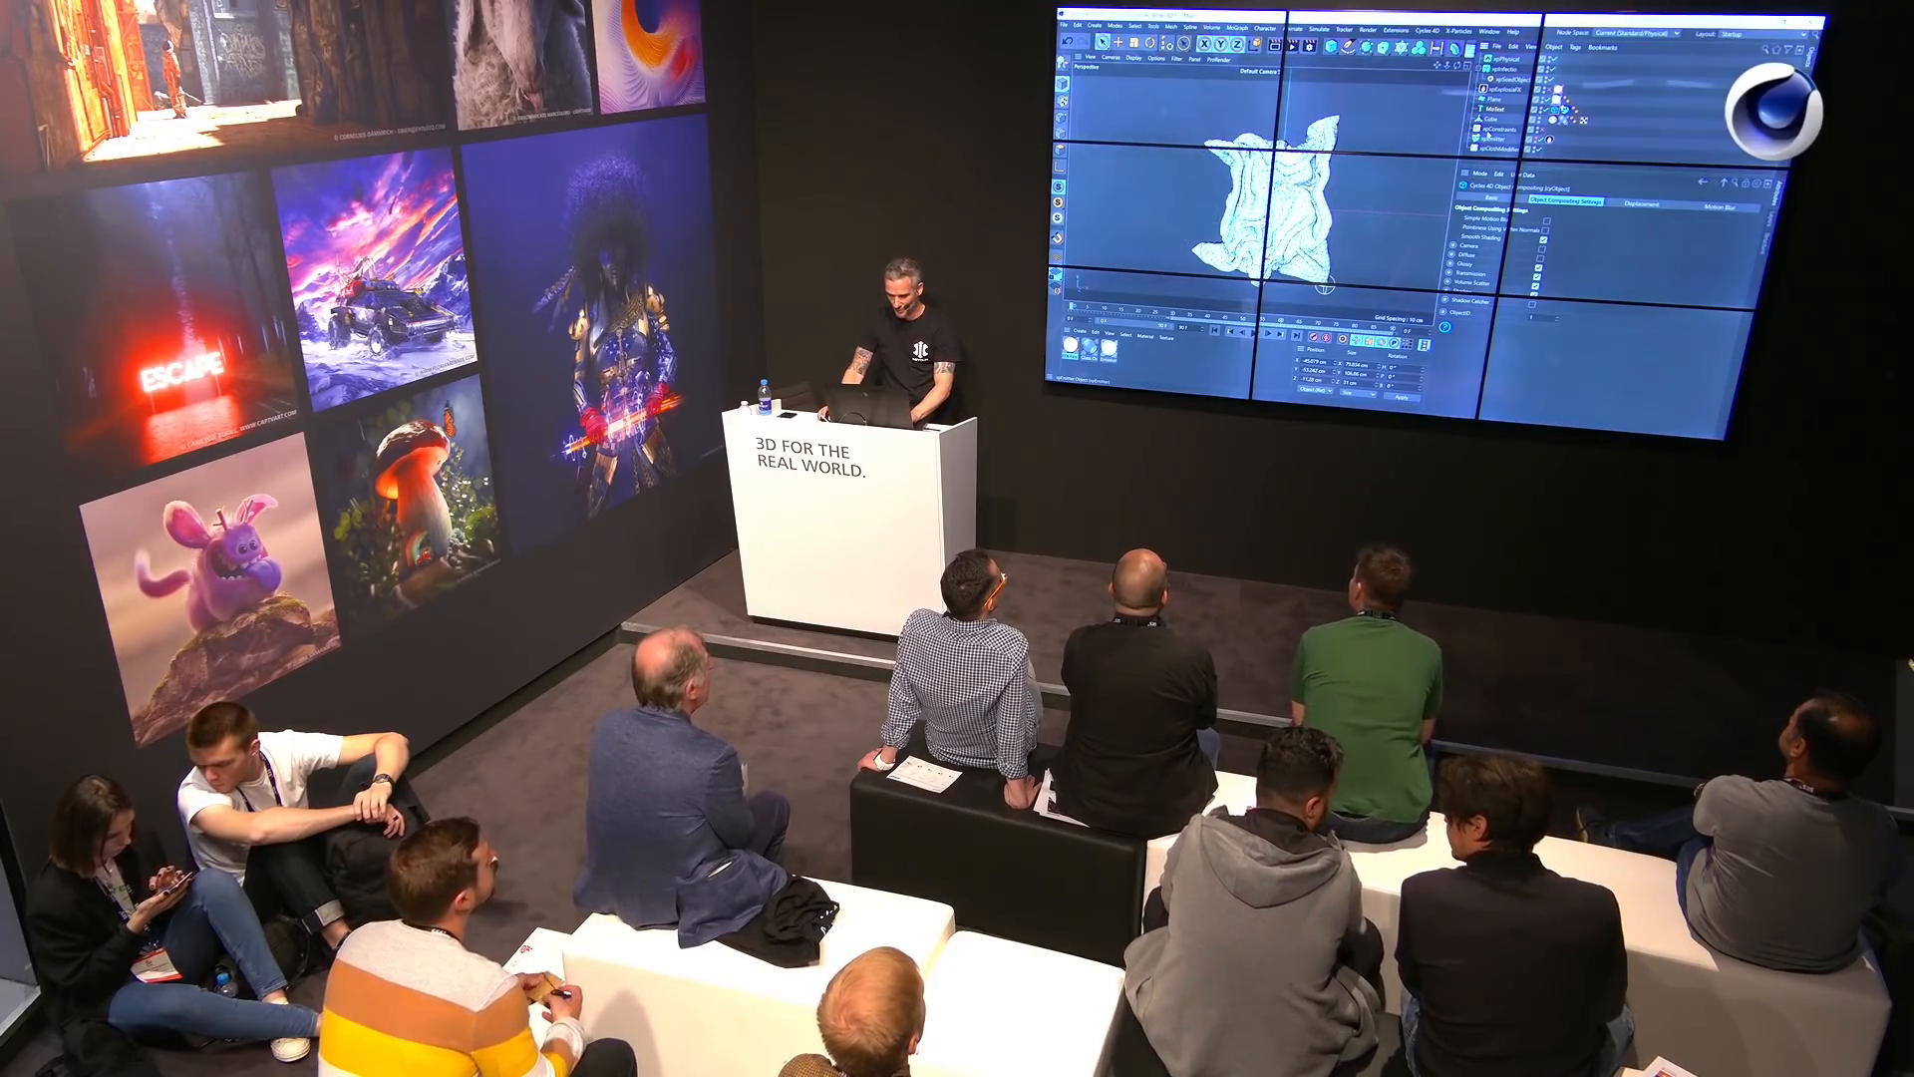
Step: Copy the MoText into a new project and change its text to 6
{"action": "left_click", "coordinate": [1493, 109]}
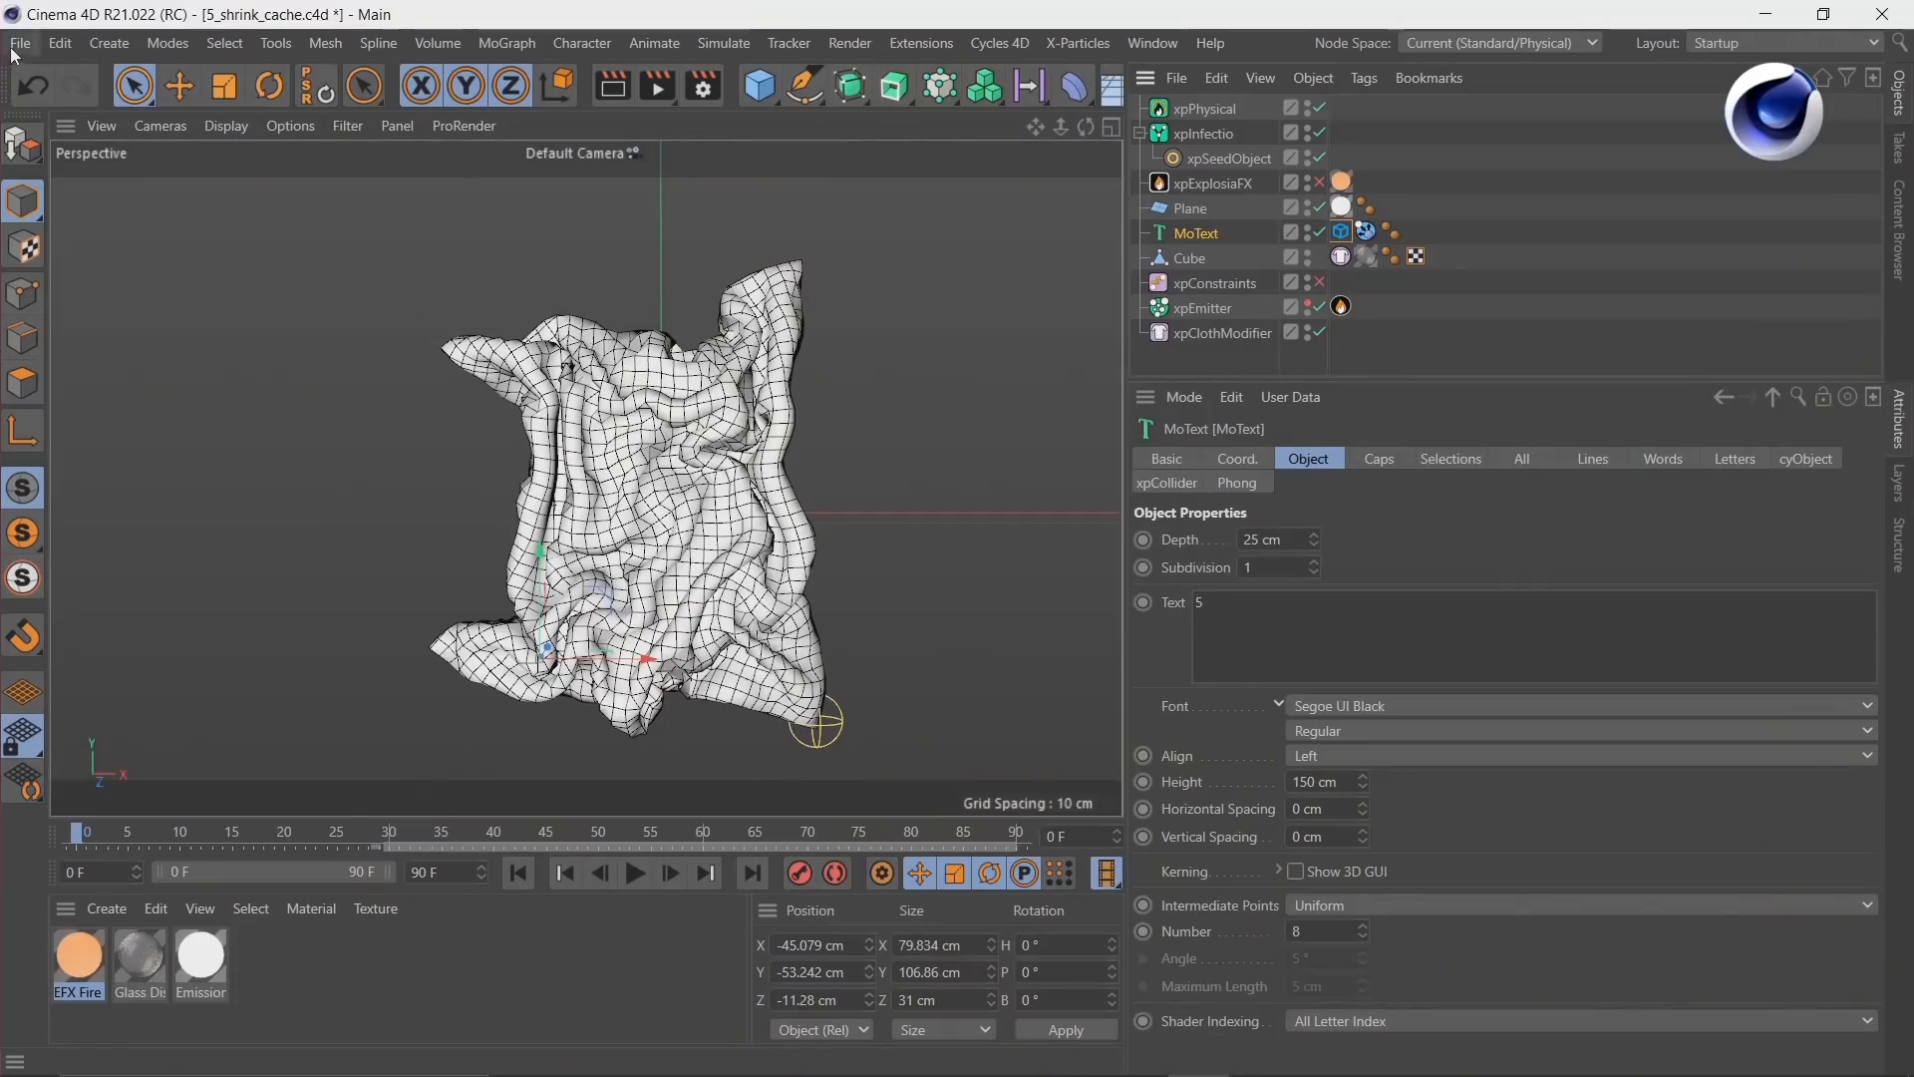
{"action": "left_click", "coordinate": [20, 43]}
{"action": "left_click", "coordinate": [64, 74]}
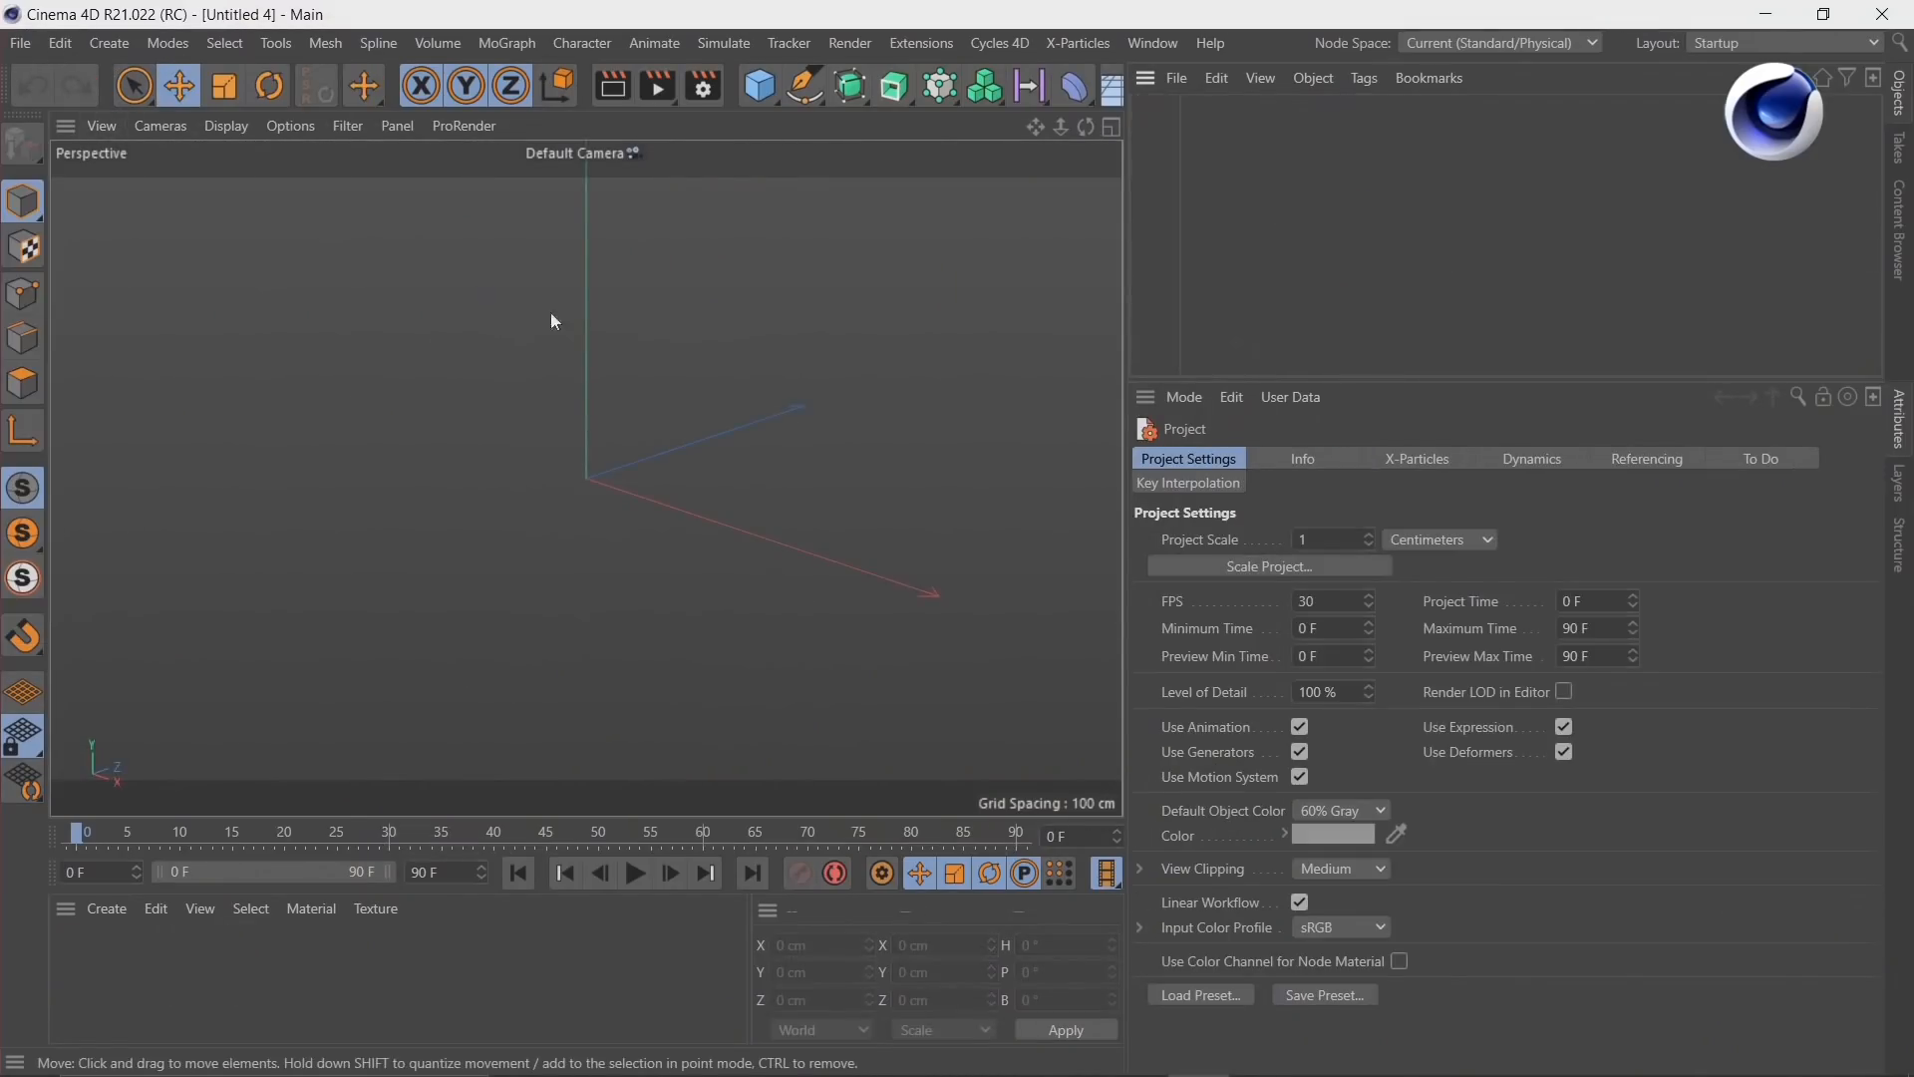
{"action": "key", "text": "ctrl+v"}
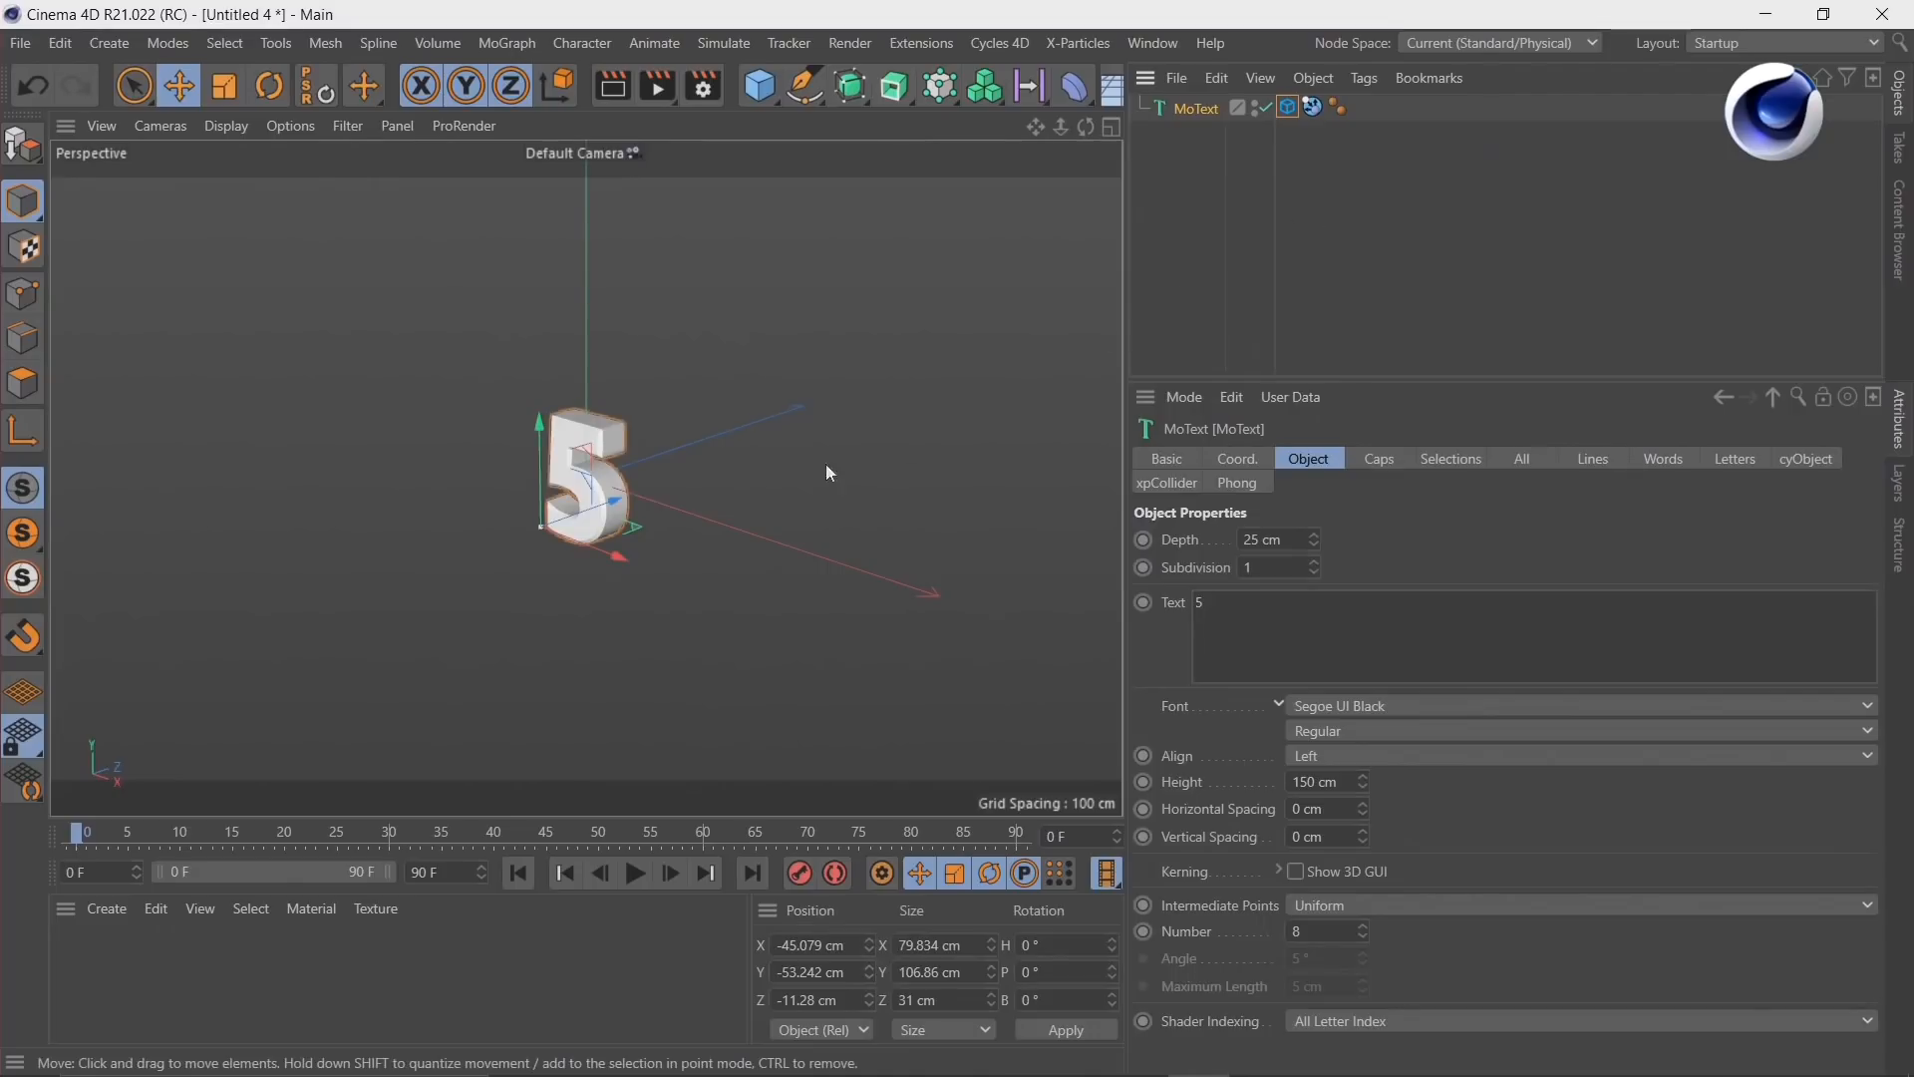
{"action": "left_click_drag", "start_coordinate": [636, 483], "coordinate": [674, 481], "text": "alt"}
{"action": "scroll", "coordinate": [643, 478], "scroll_direction": "up", "scroll_amount": 3}
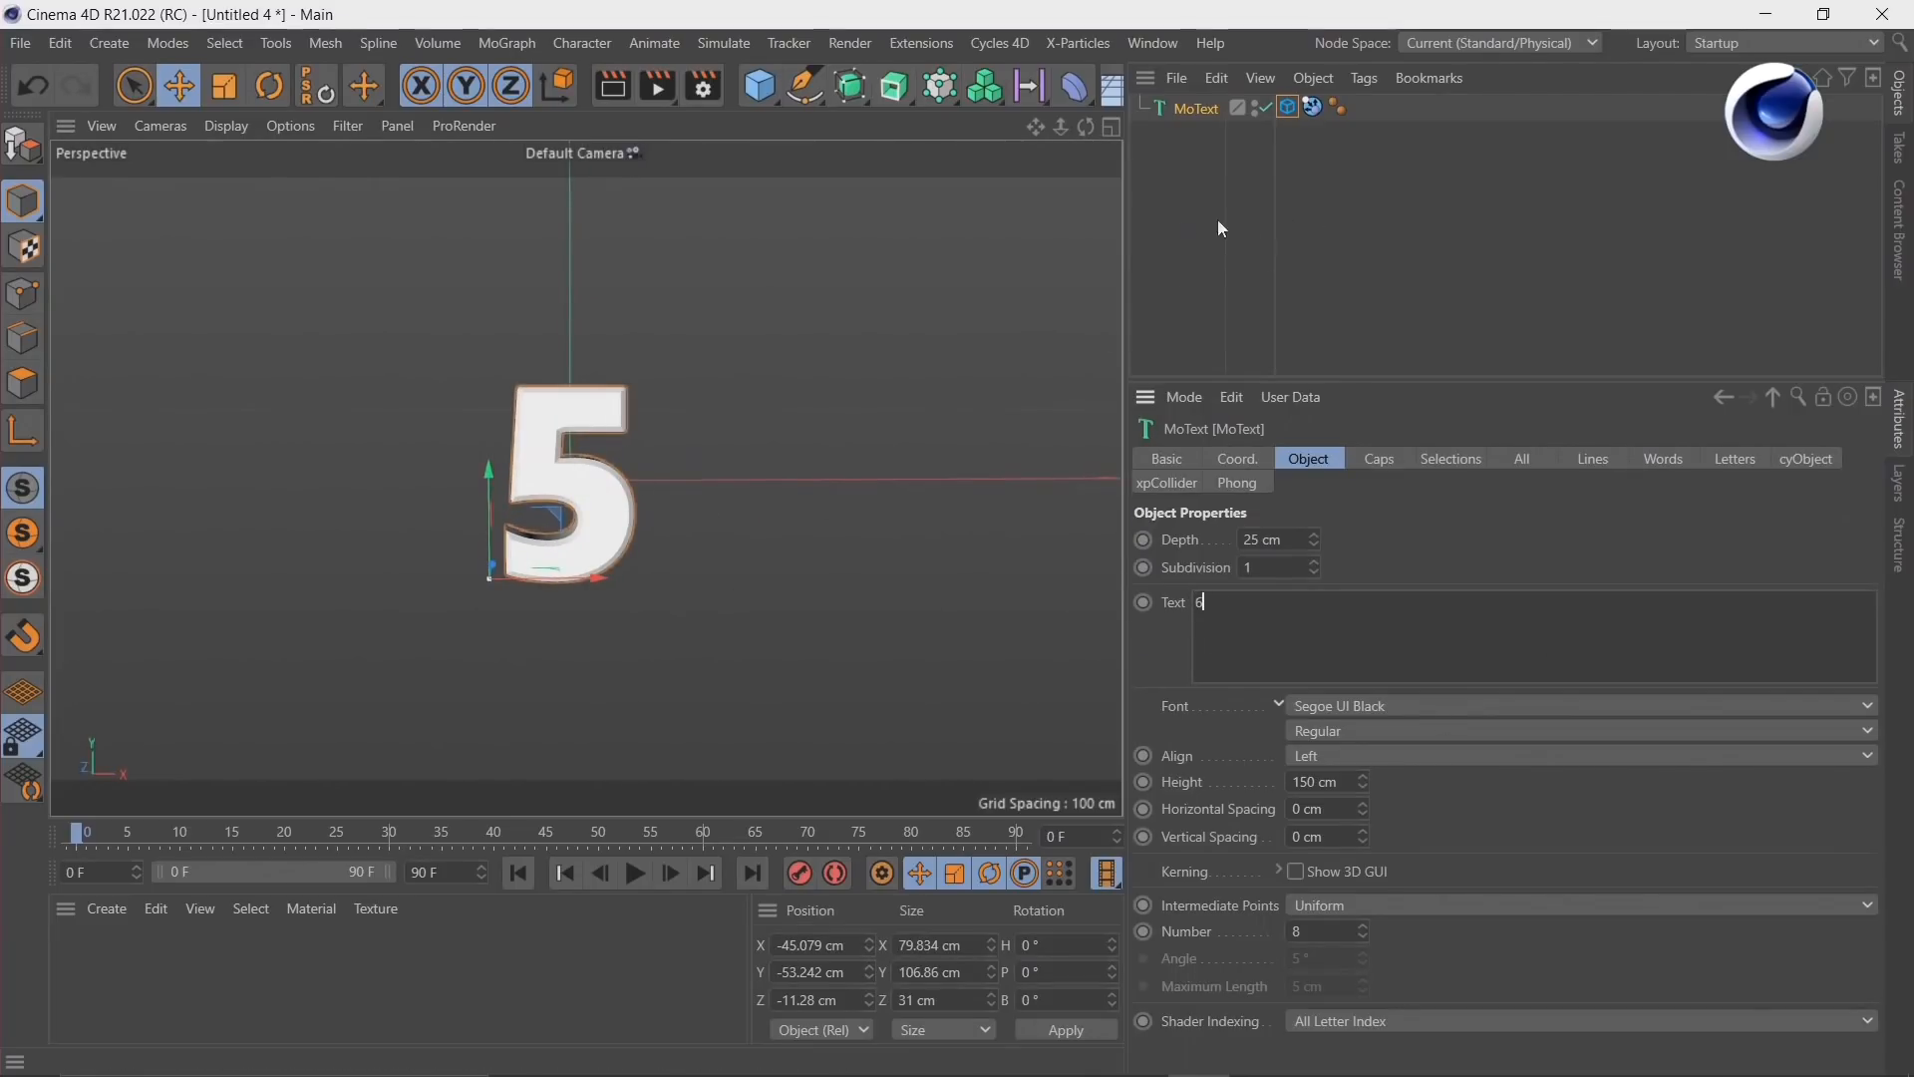
{"action": "left_click", "coordinate": [1169, 249]}
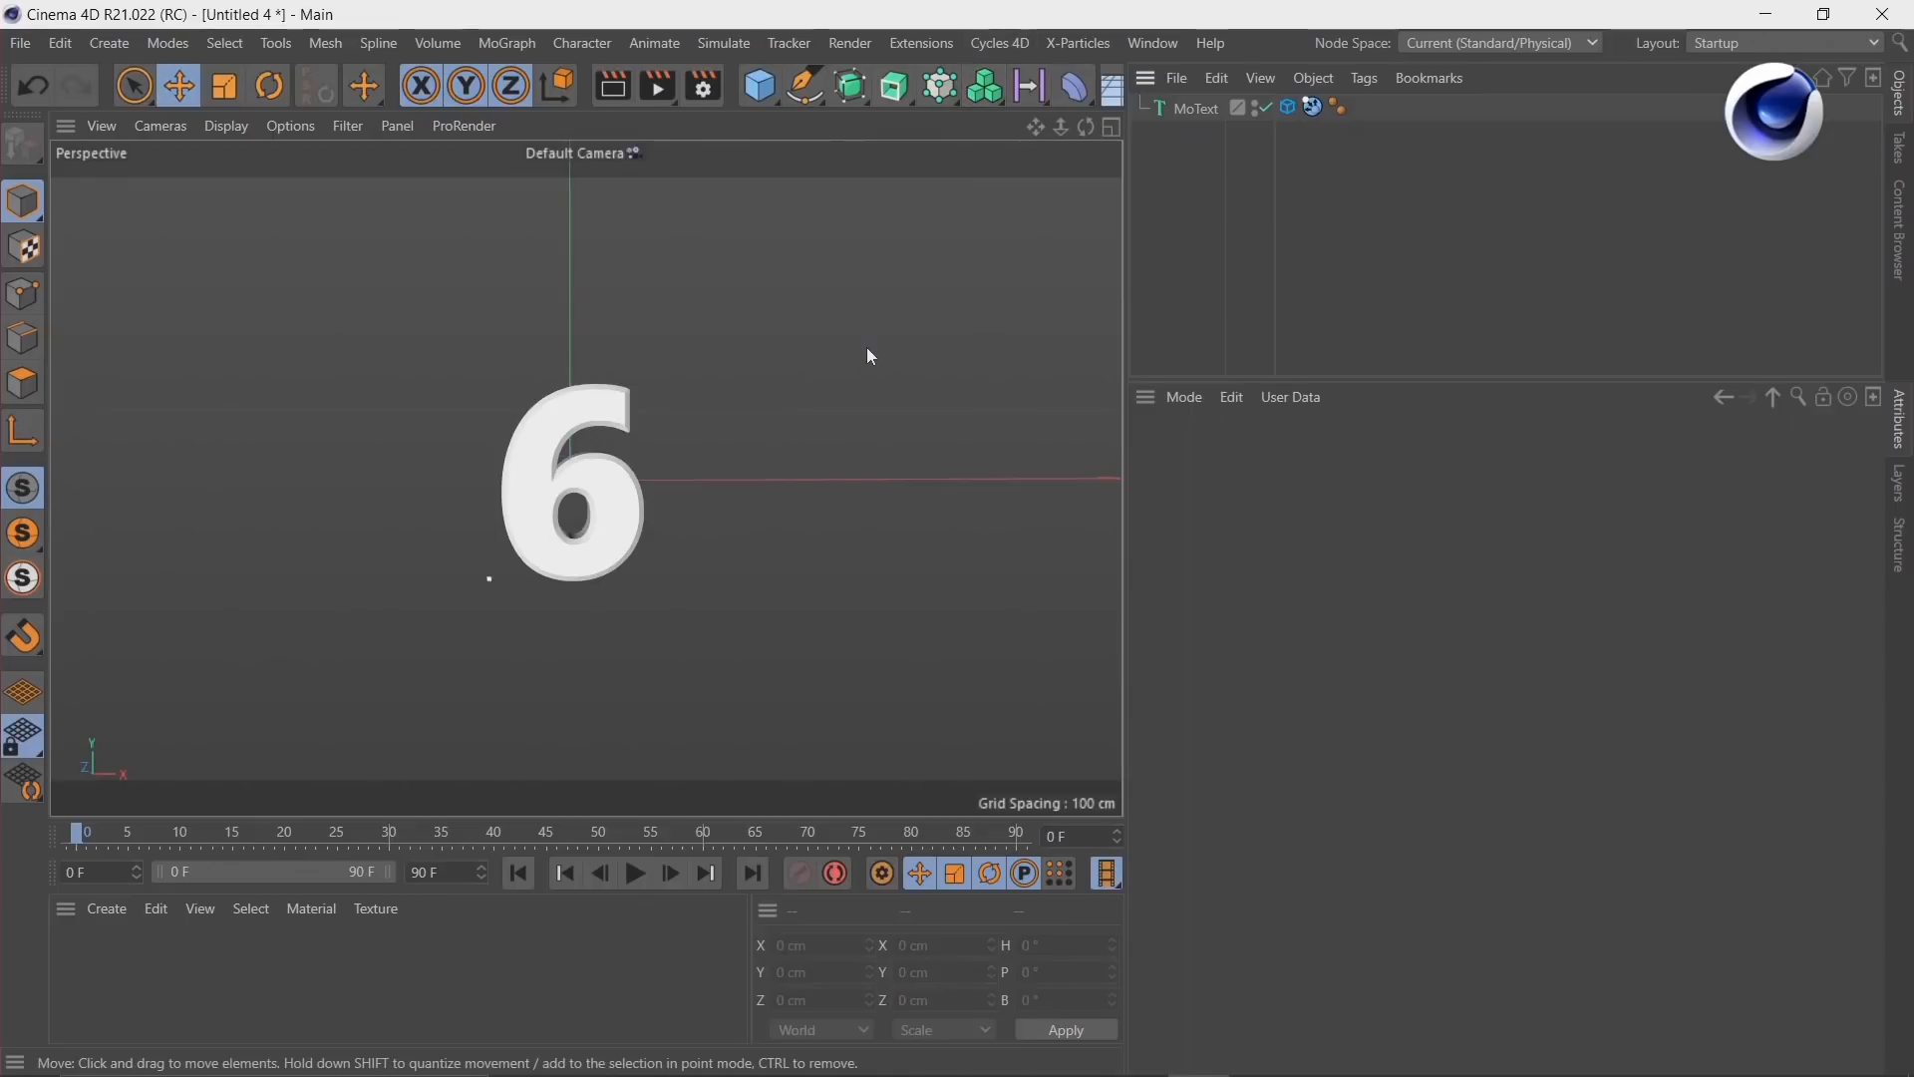
Step: Add an xpEmitter, play the simulation to check its default emission from the side, and return to frame 0
{"action": "left_click", "coordinate": [1077, 42]}
{"action": "left_click", "coordinate": [1105, 191]}
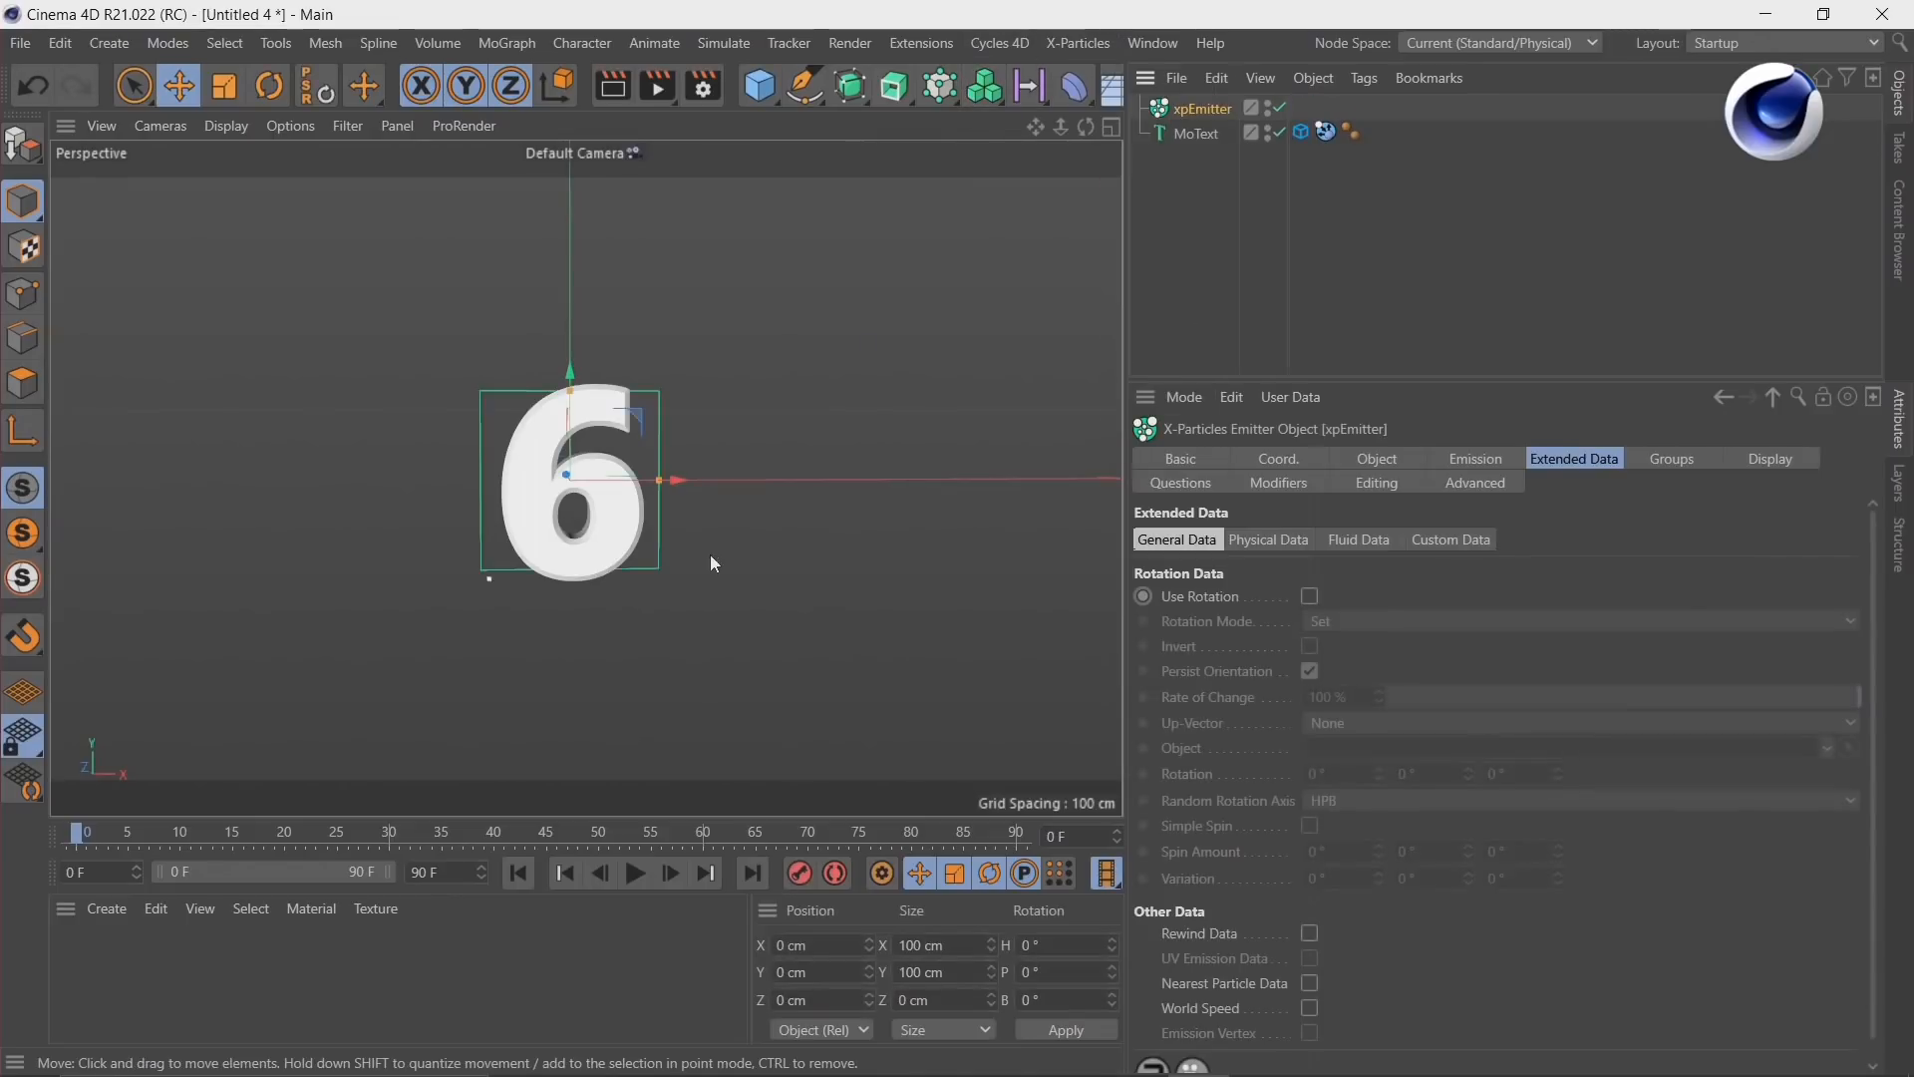
{"action": "left_click_drag", "start_coordinate": [656, 512], "coordinate": [469, 540], "text": "alt"}
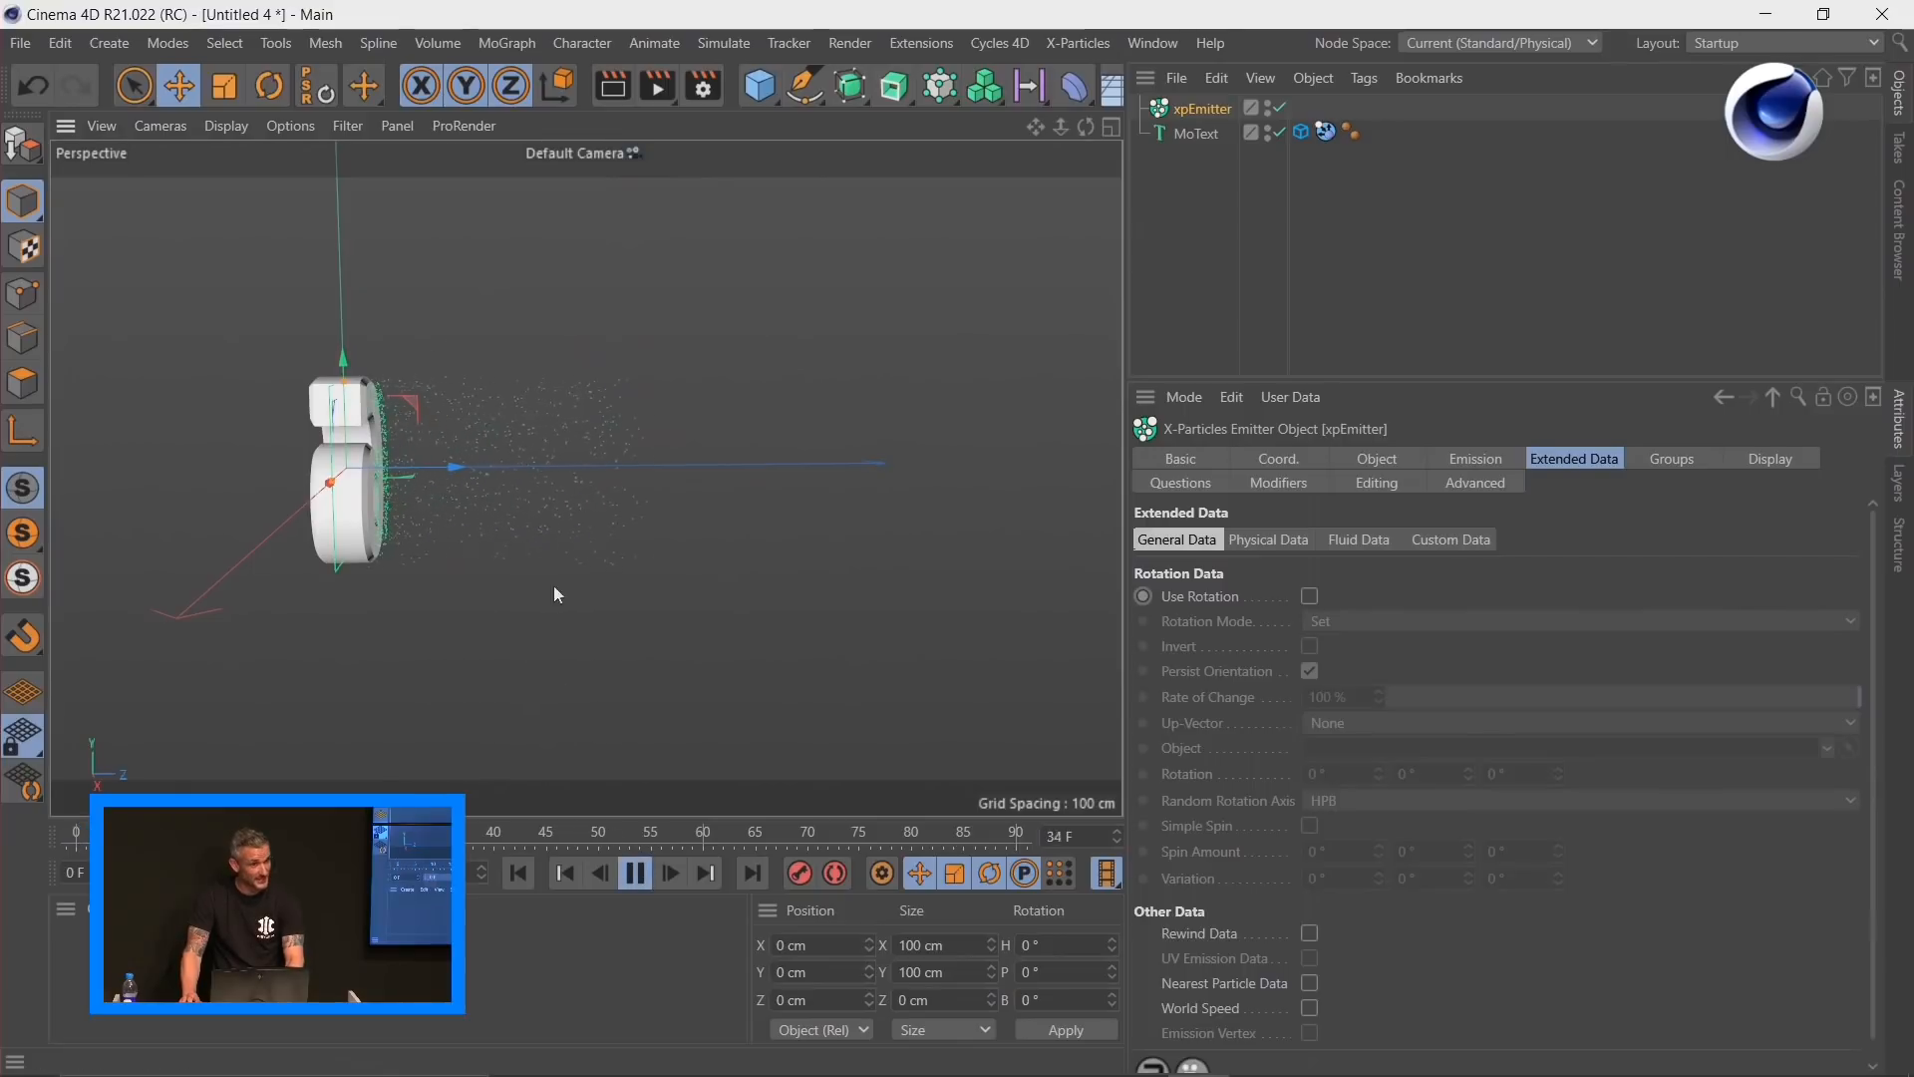
{"action": "left_click", "coordinate": [635, 874]}
{"action": "left_click", "coordinate": [519, 872]}
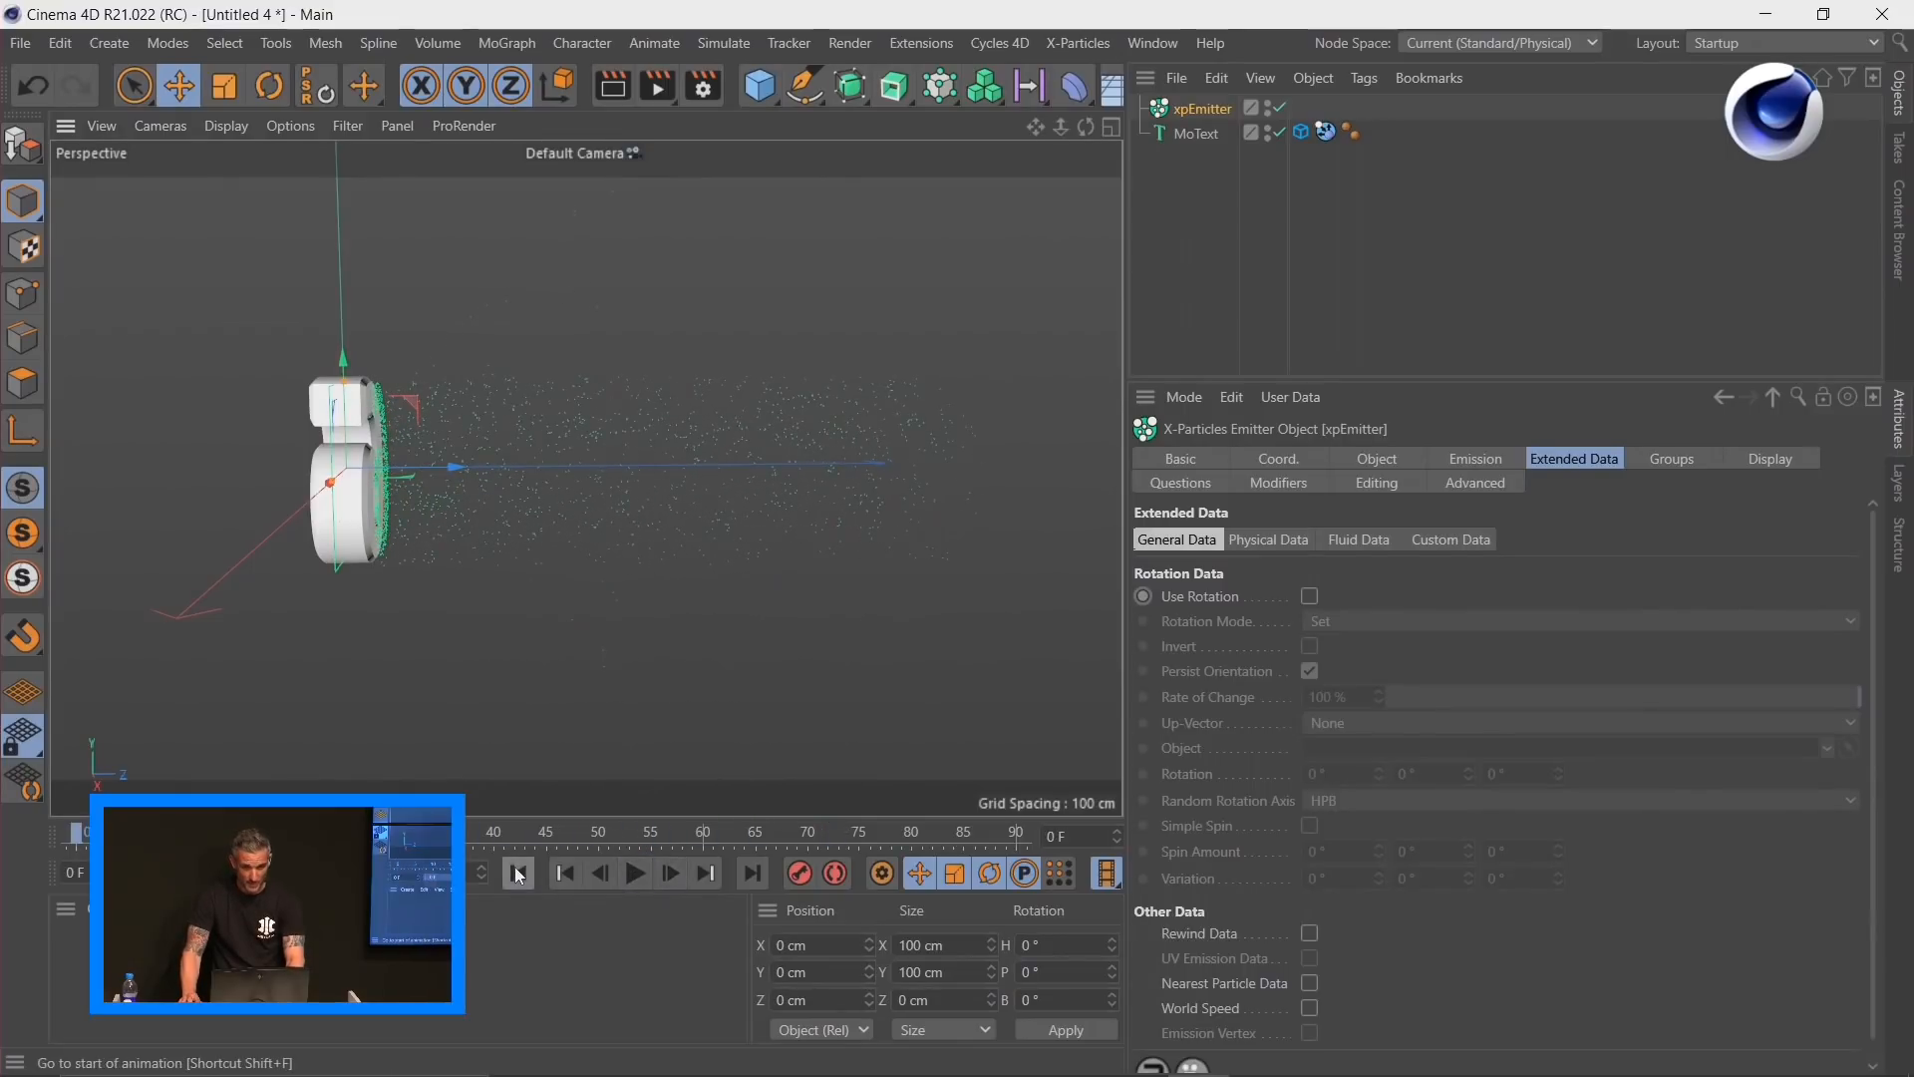
{"action": "left_click_drag", "start_coordinate": [408, 547], "coordinate": [668, 522], "text": "alt"}
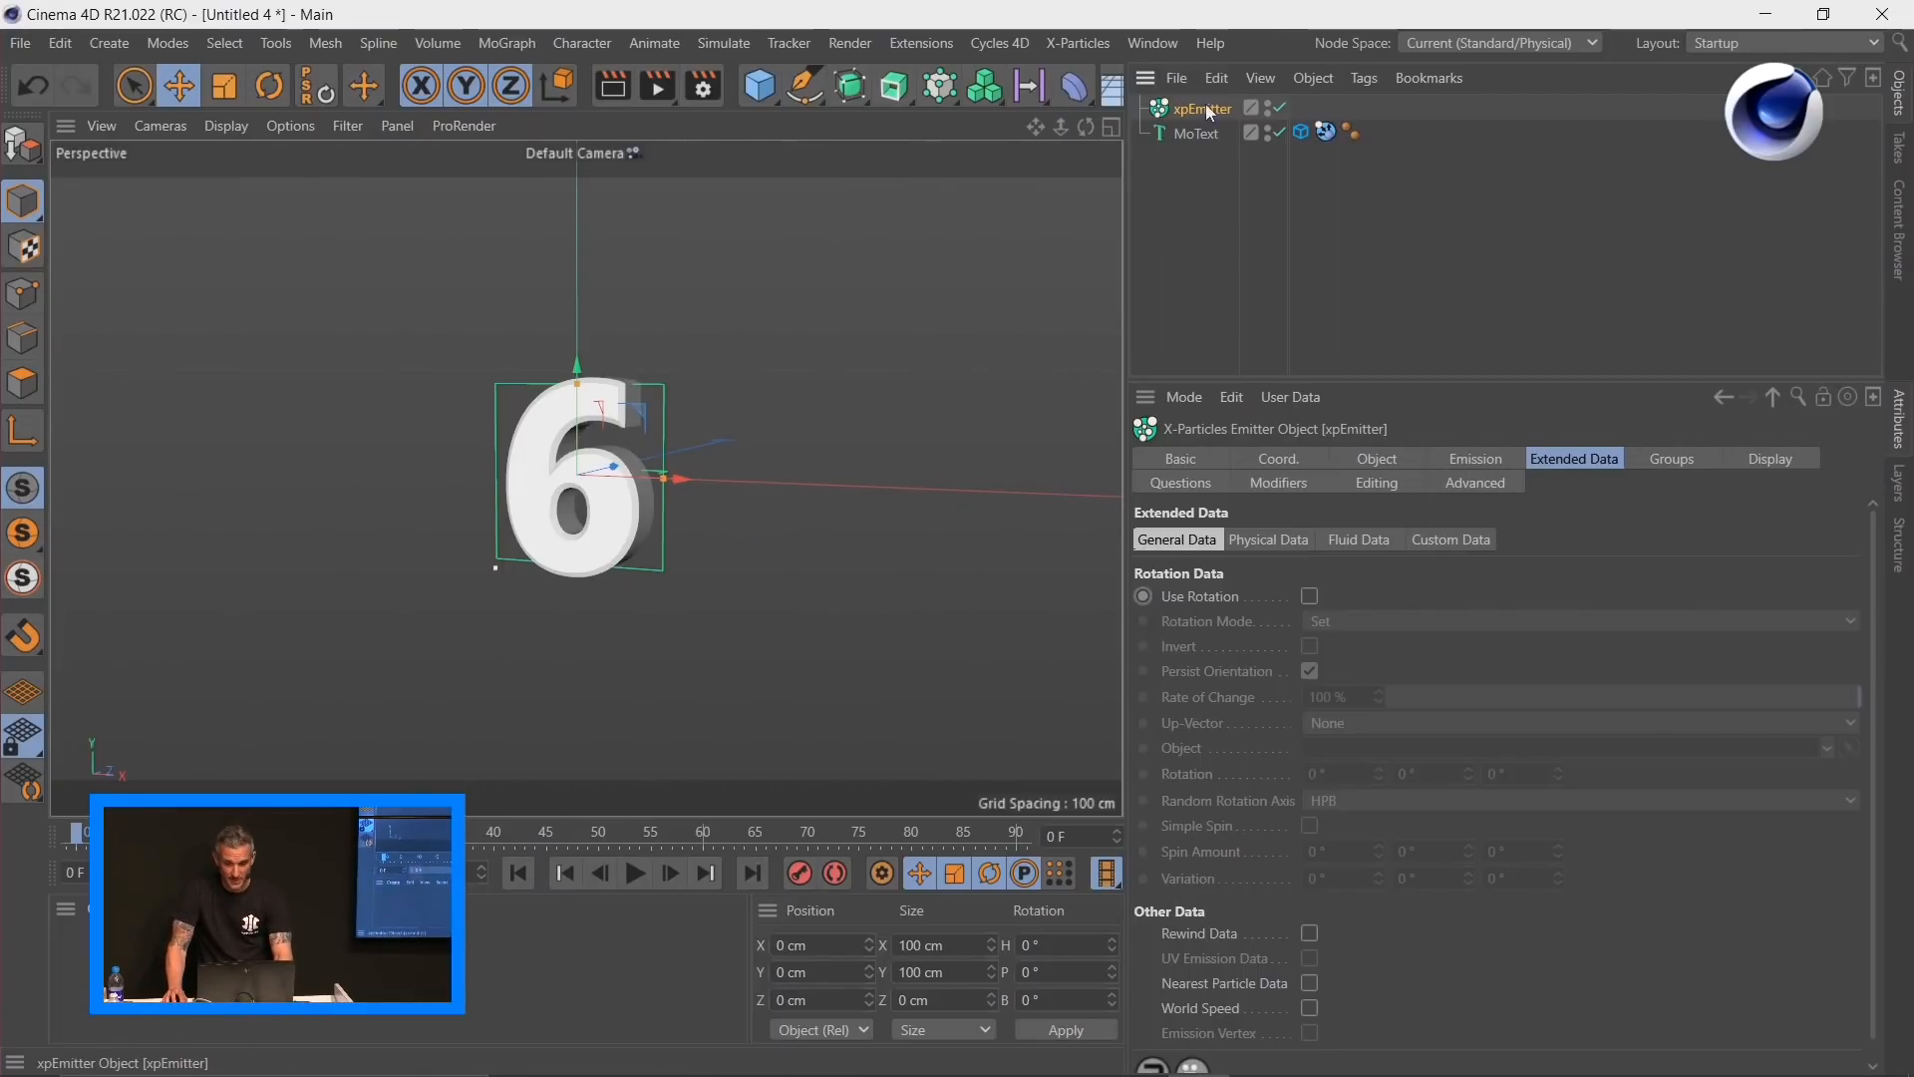
Step: Set the xpEmitter's emitter shape to Object
{"action": "left_click", "coordinate": [1370, 461]}
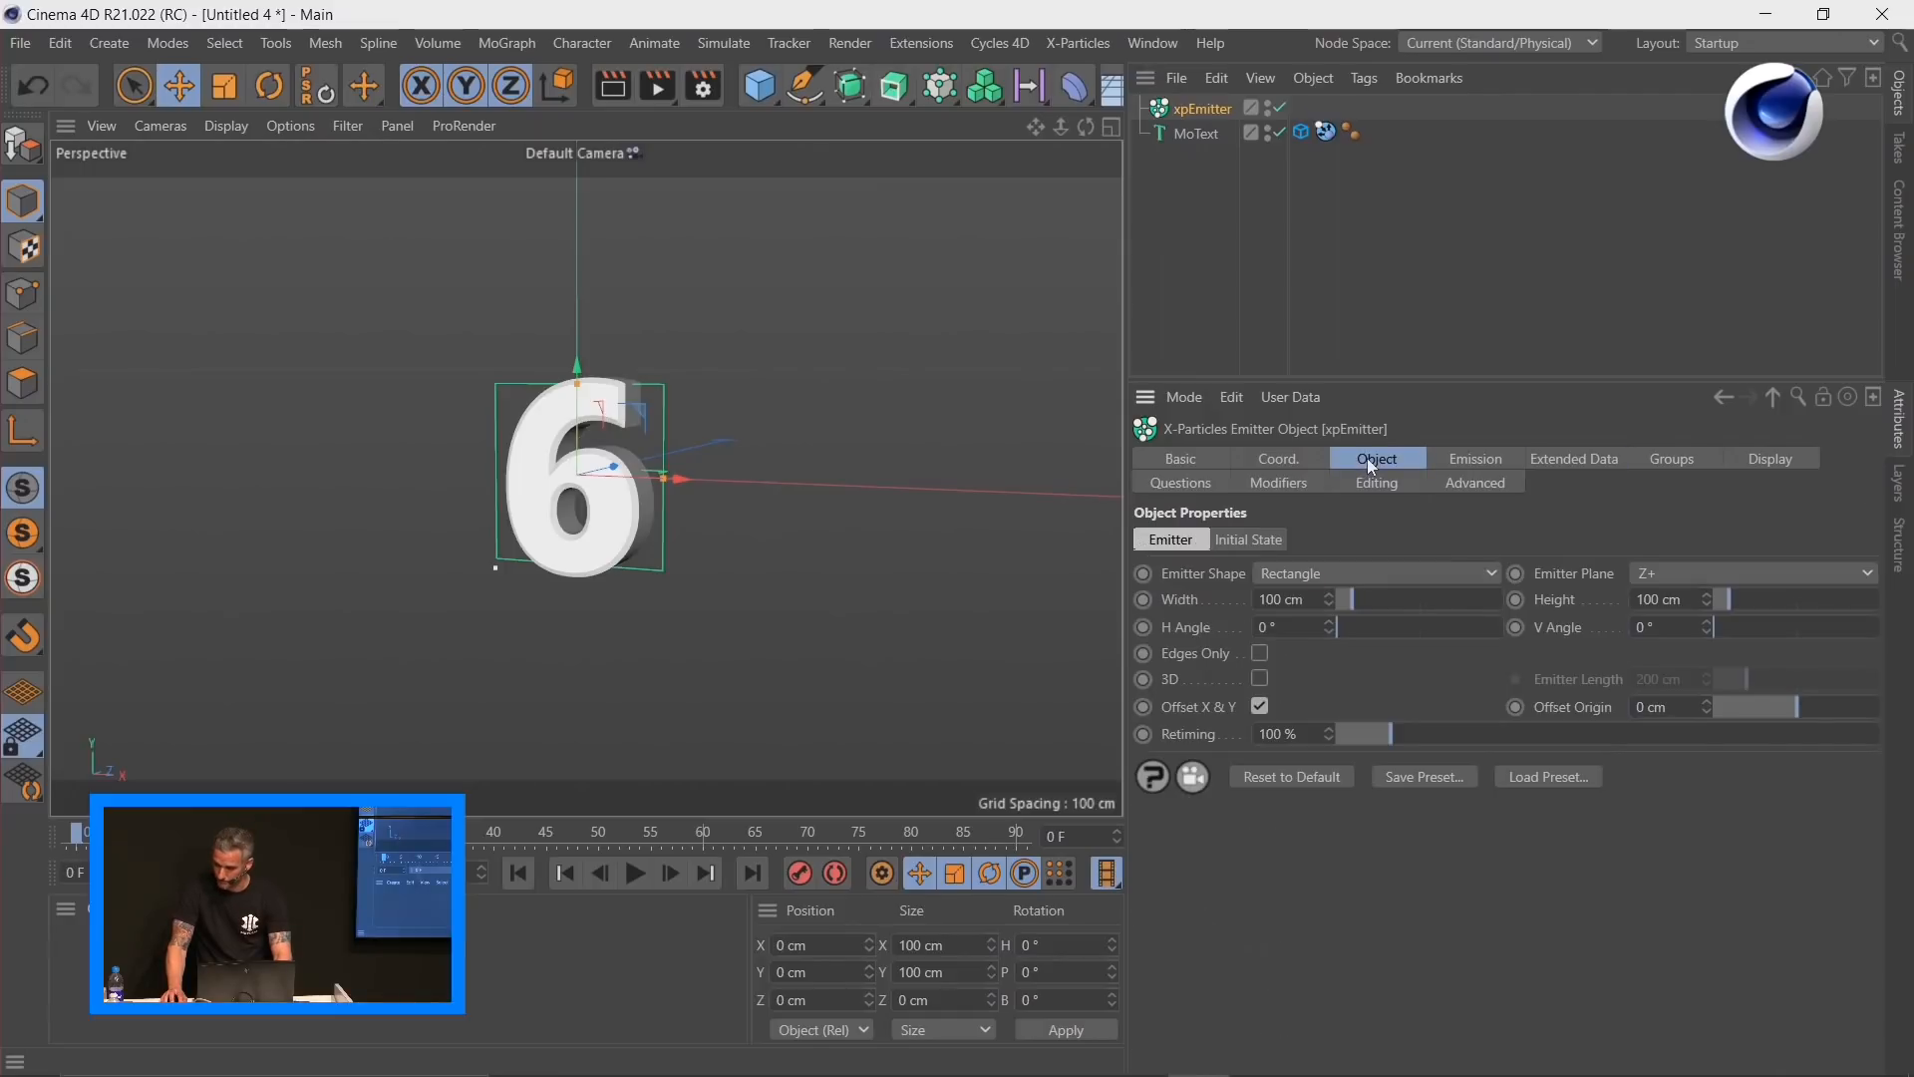
{"action": "left_click", "coordinate": [1343, 573]}
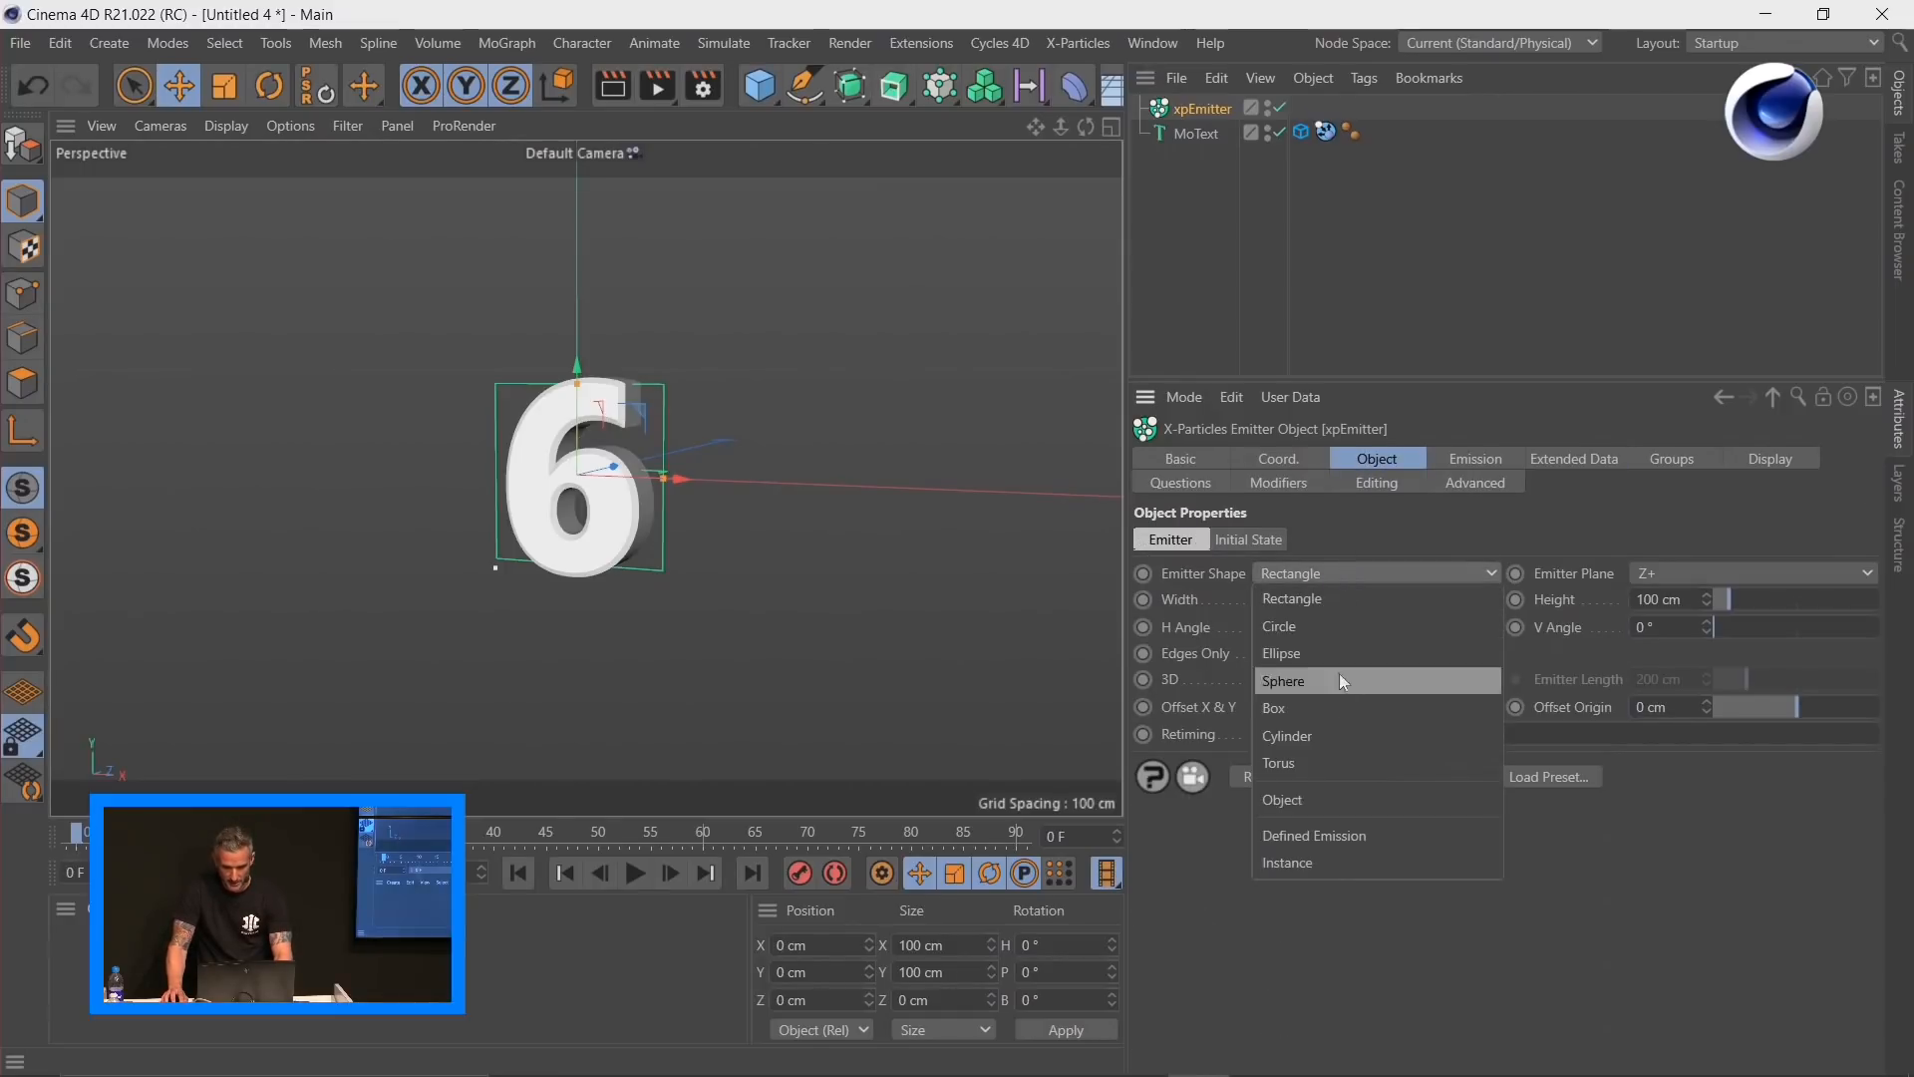
{"action": "left_click", "coordinate": [1324, 799]}
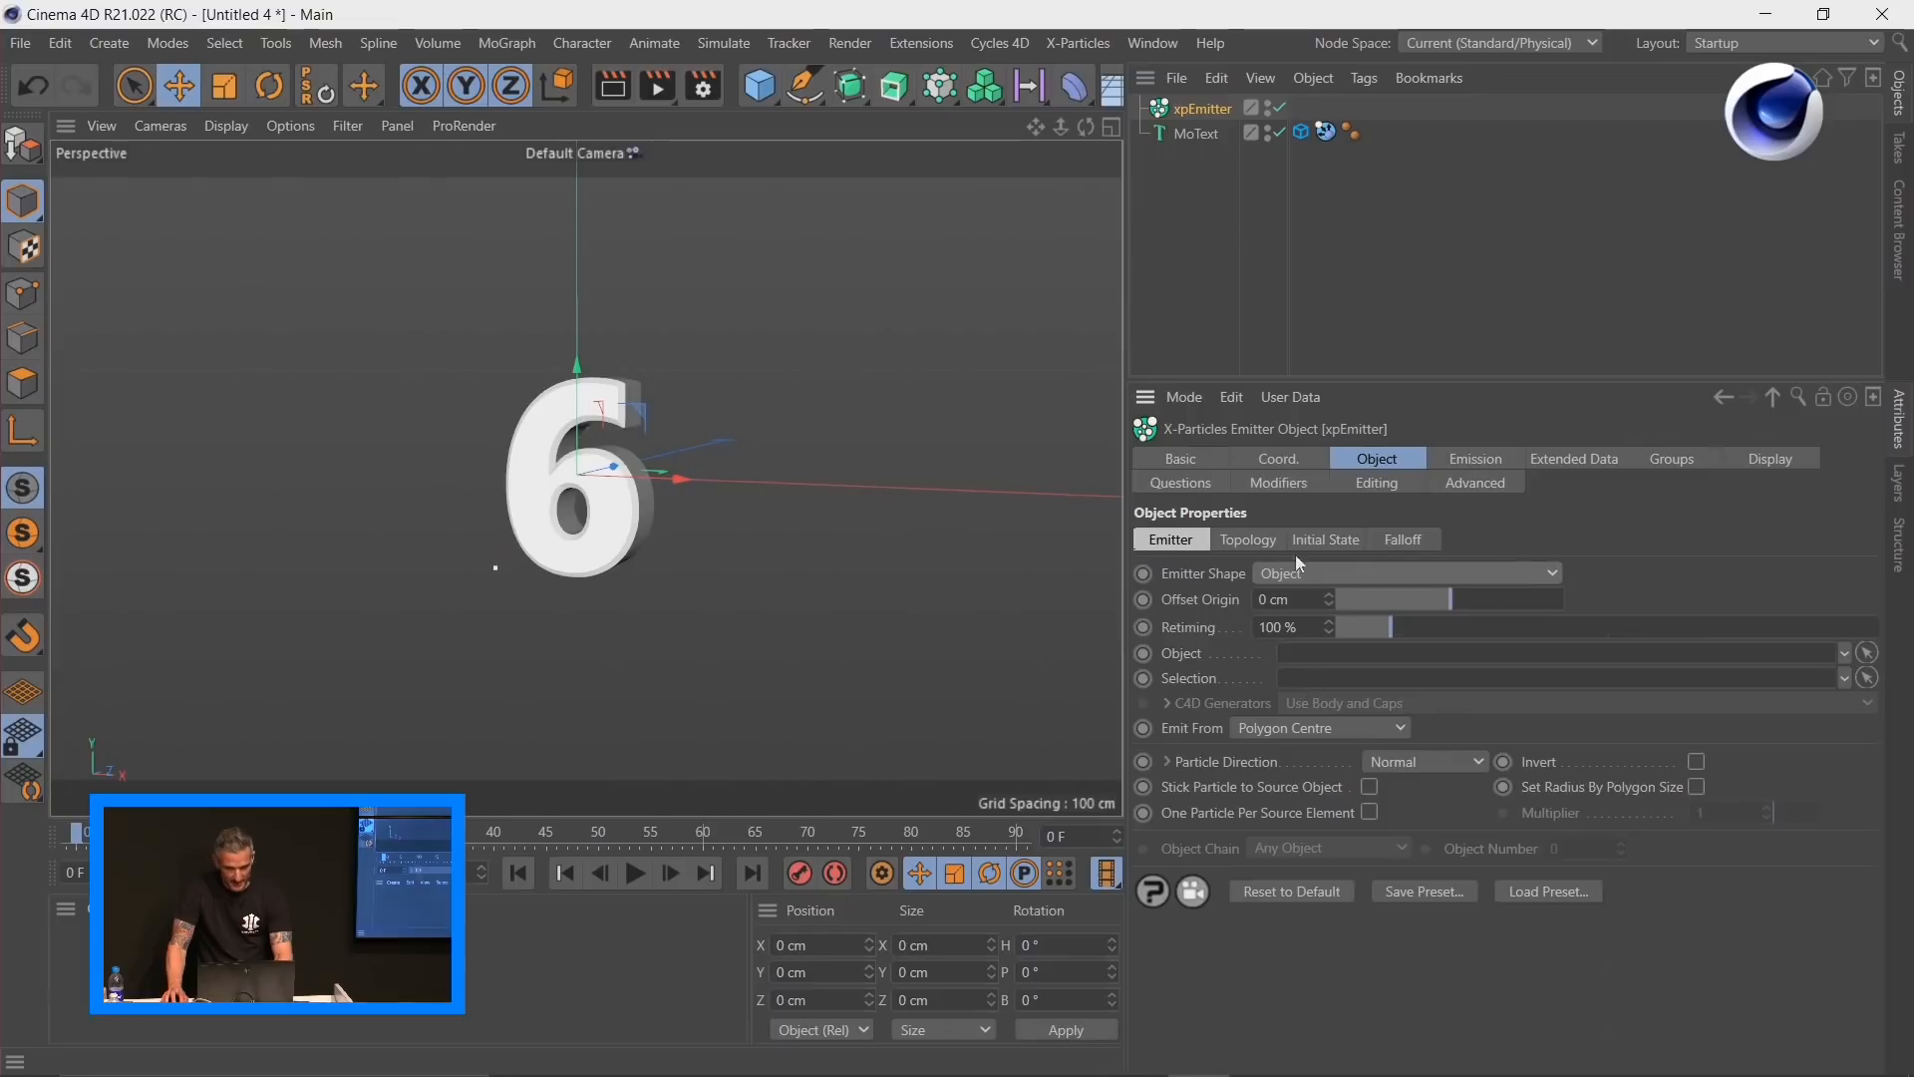
Step: Nest the MoText under a Connect object, assign Connect as the xpEmitter's source object, and play the emission to frame 57
{"action": "left_click", "coordinate": [1189, 133]}
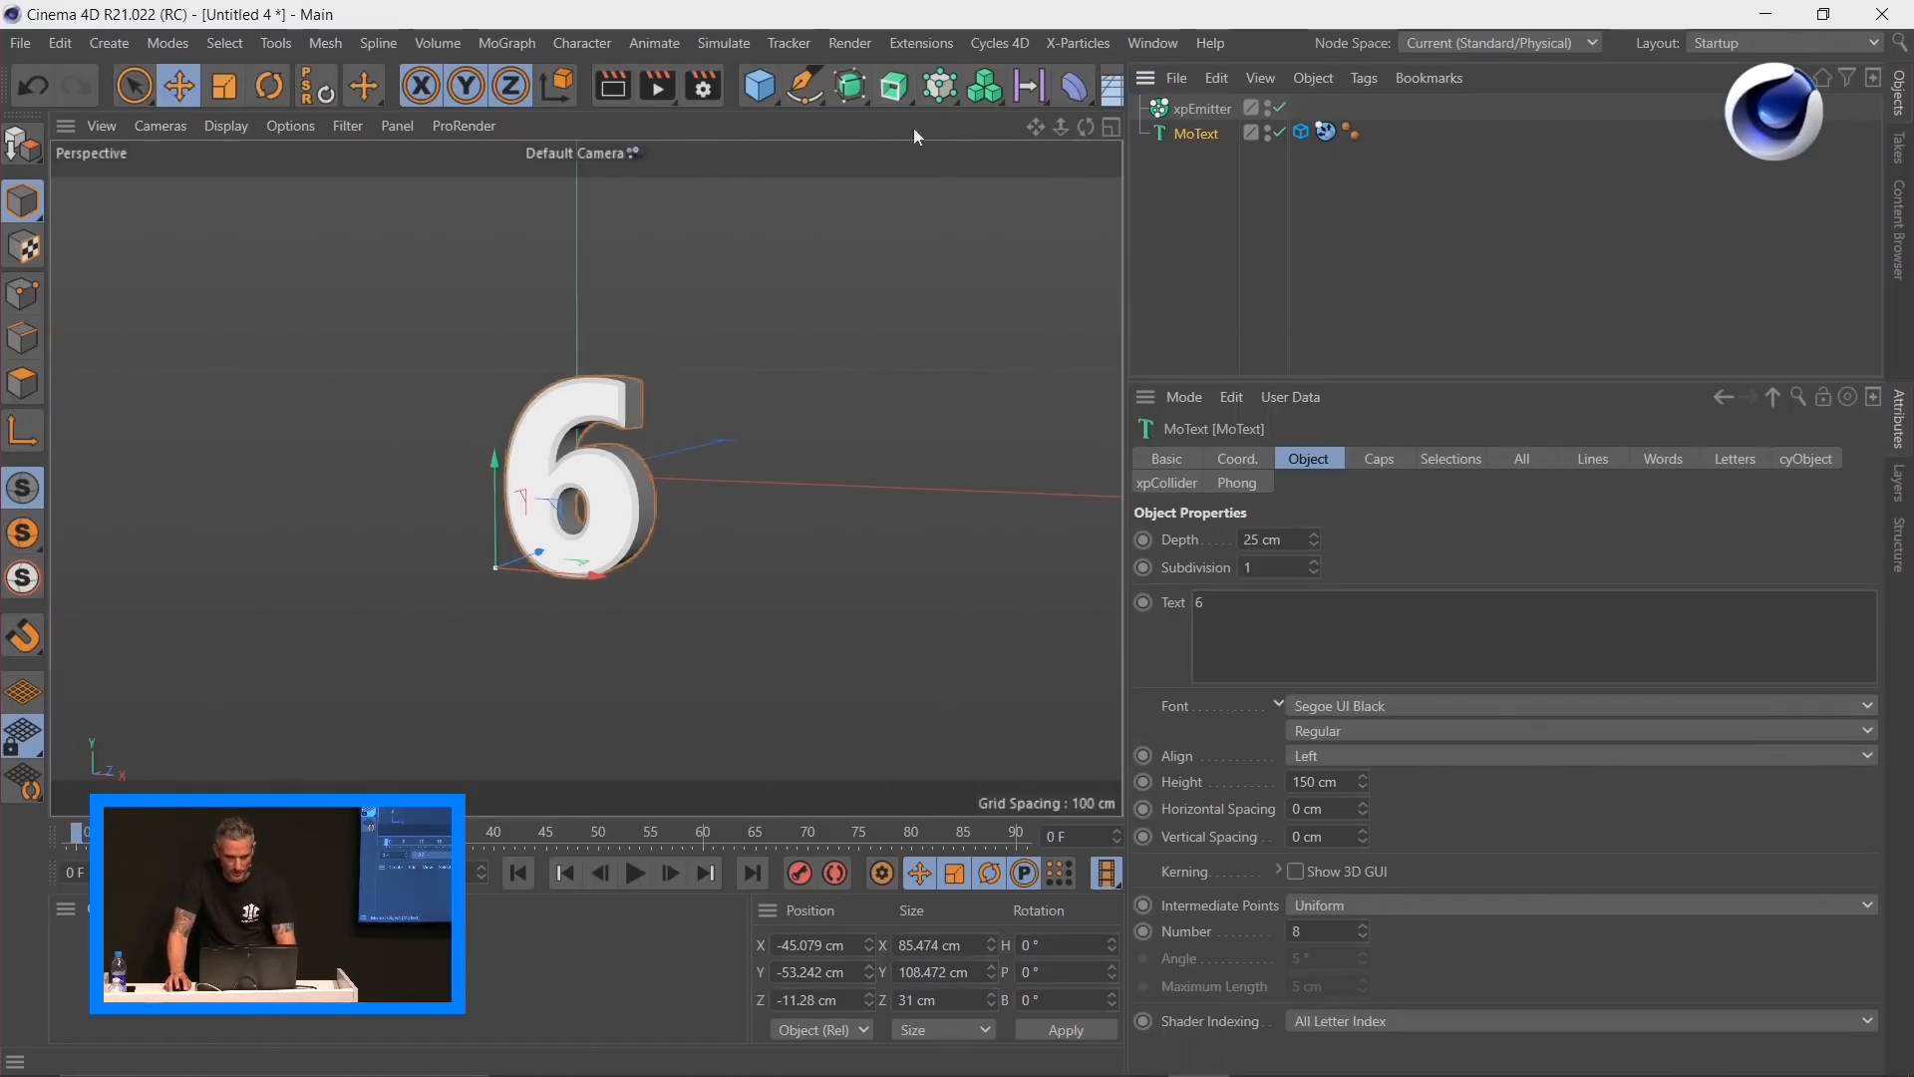
{"action": "left_click", "coordinate": [850, 86]}
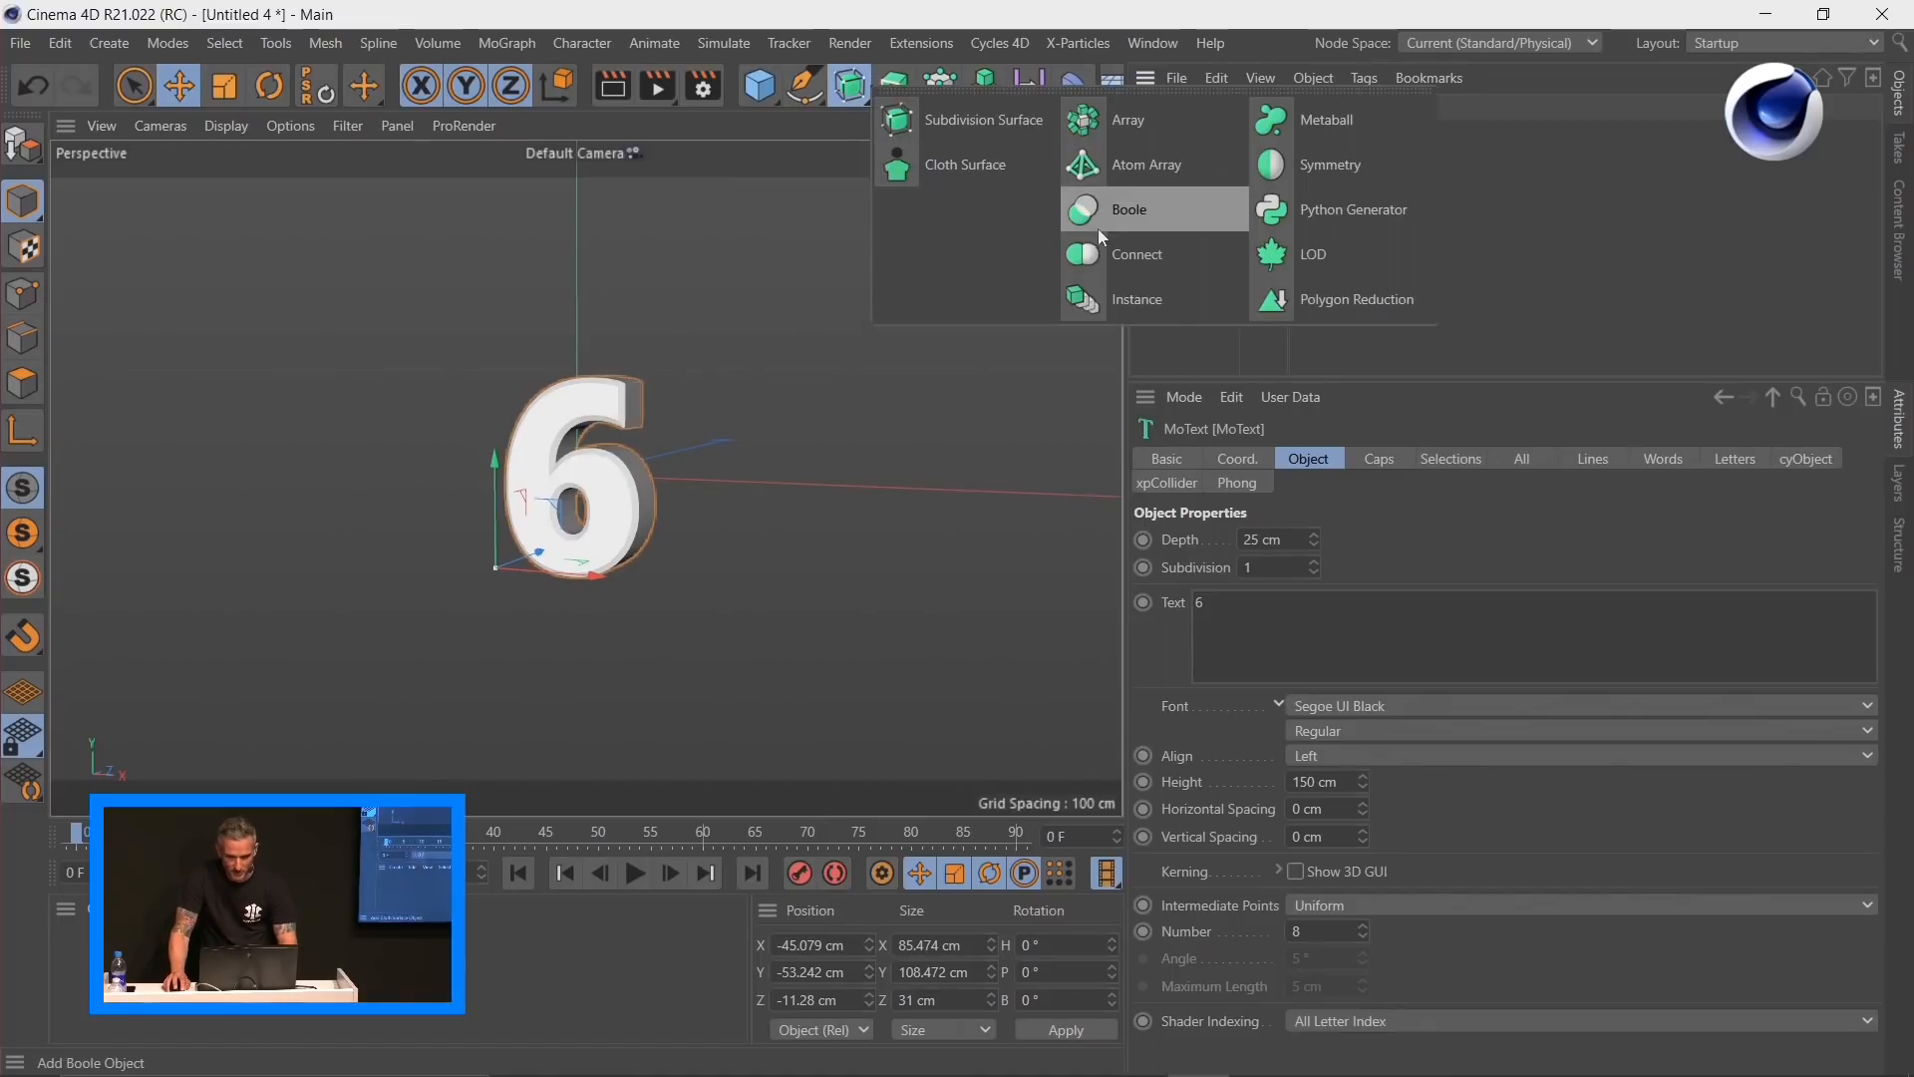
{"action": "left_click", "coordinate": [1102, 257], "text": "alt"}
{"action": "left_click", "coordinate": [1202, 107]}
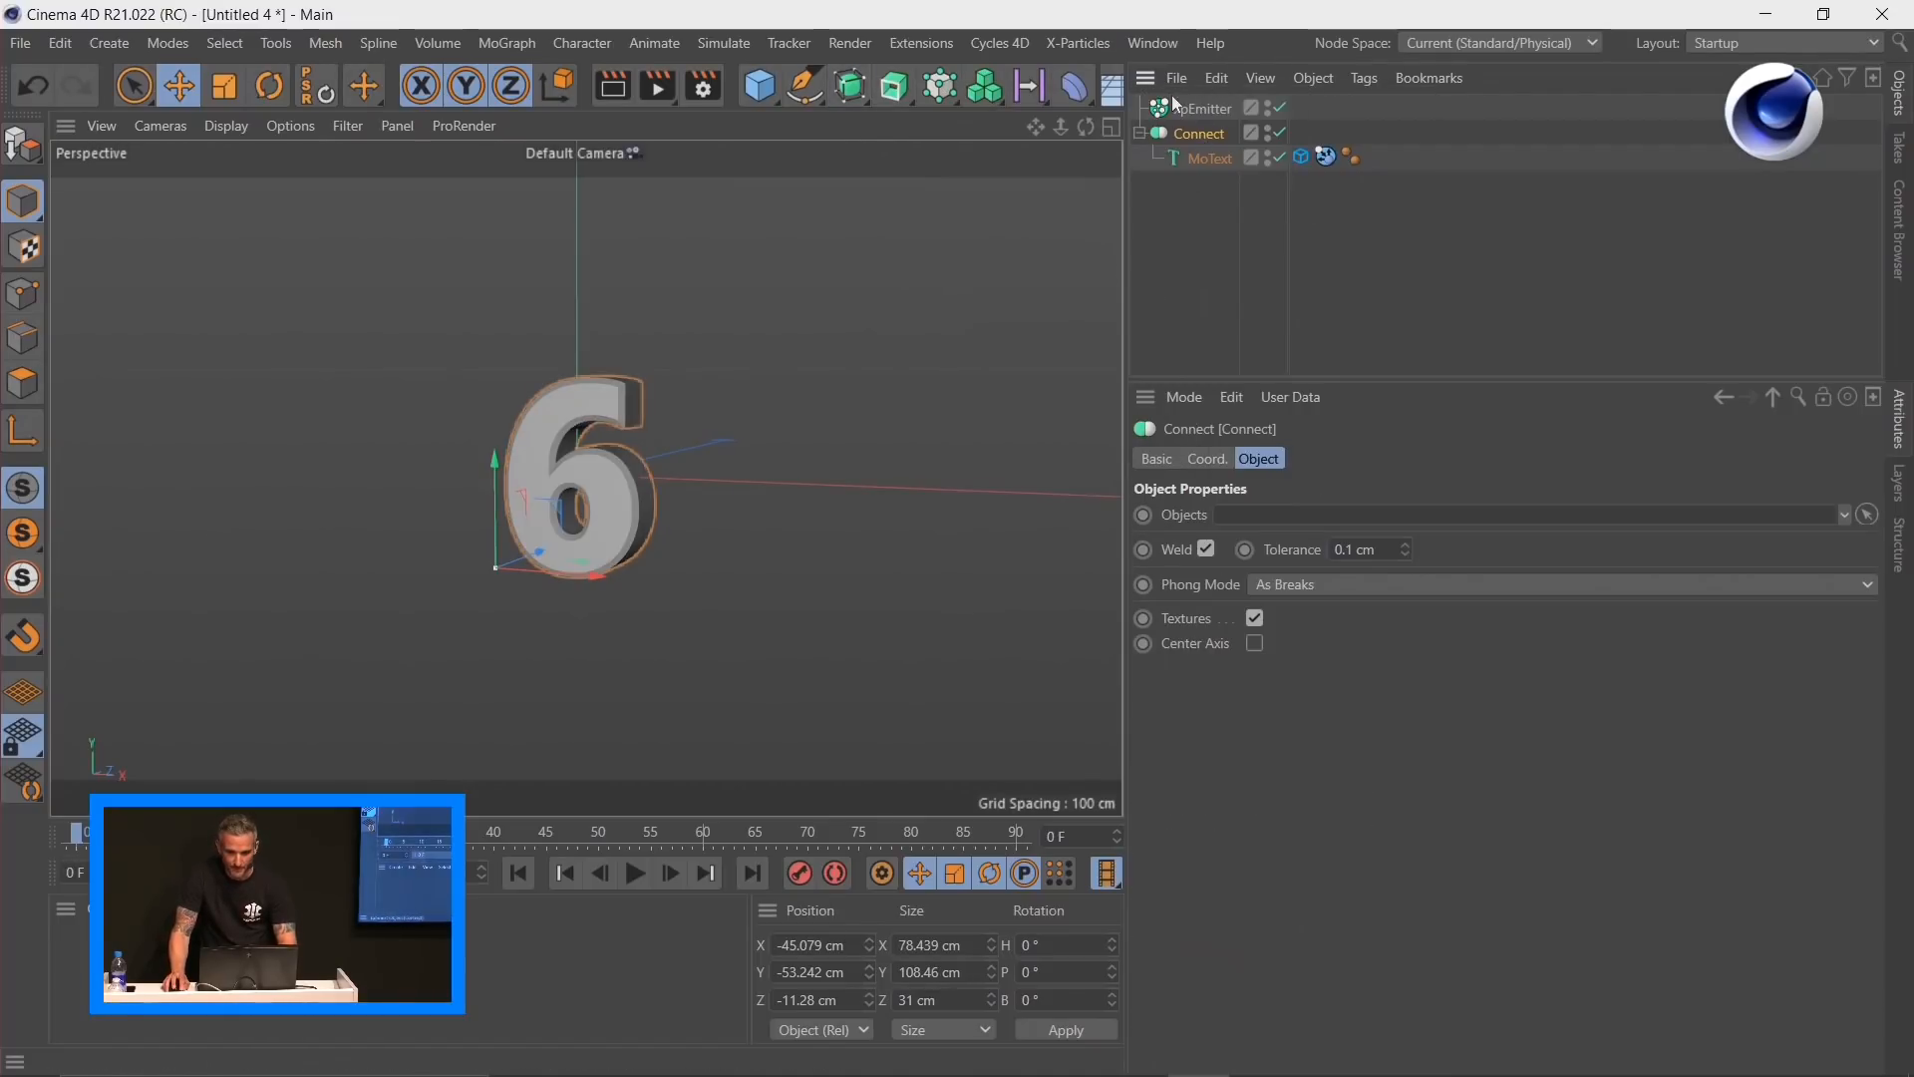
{"action": "left_click_drag", "start_coordinate": [1202, 134], "coordinate": [1236, 247]}
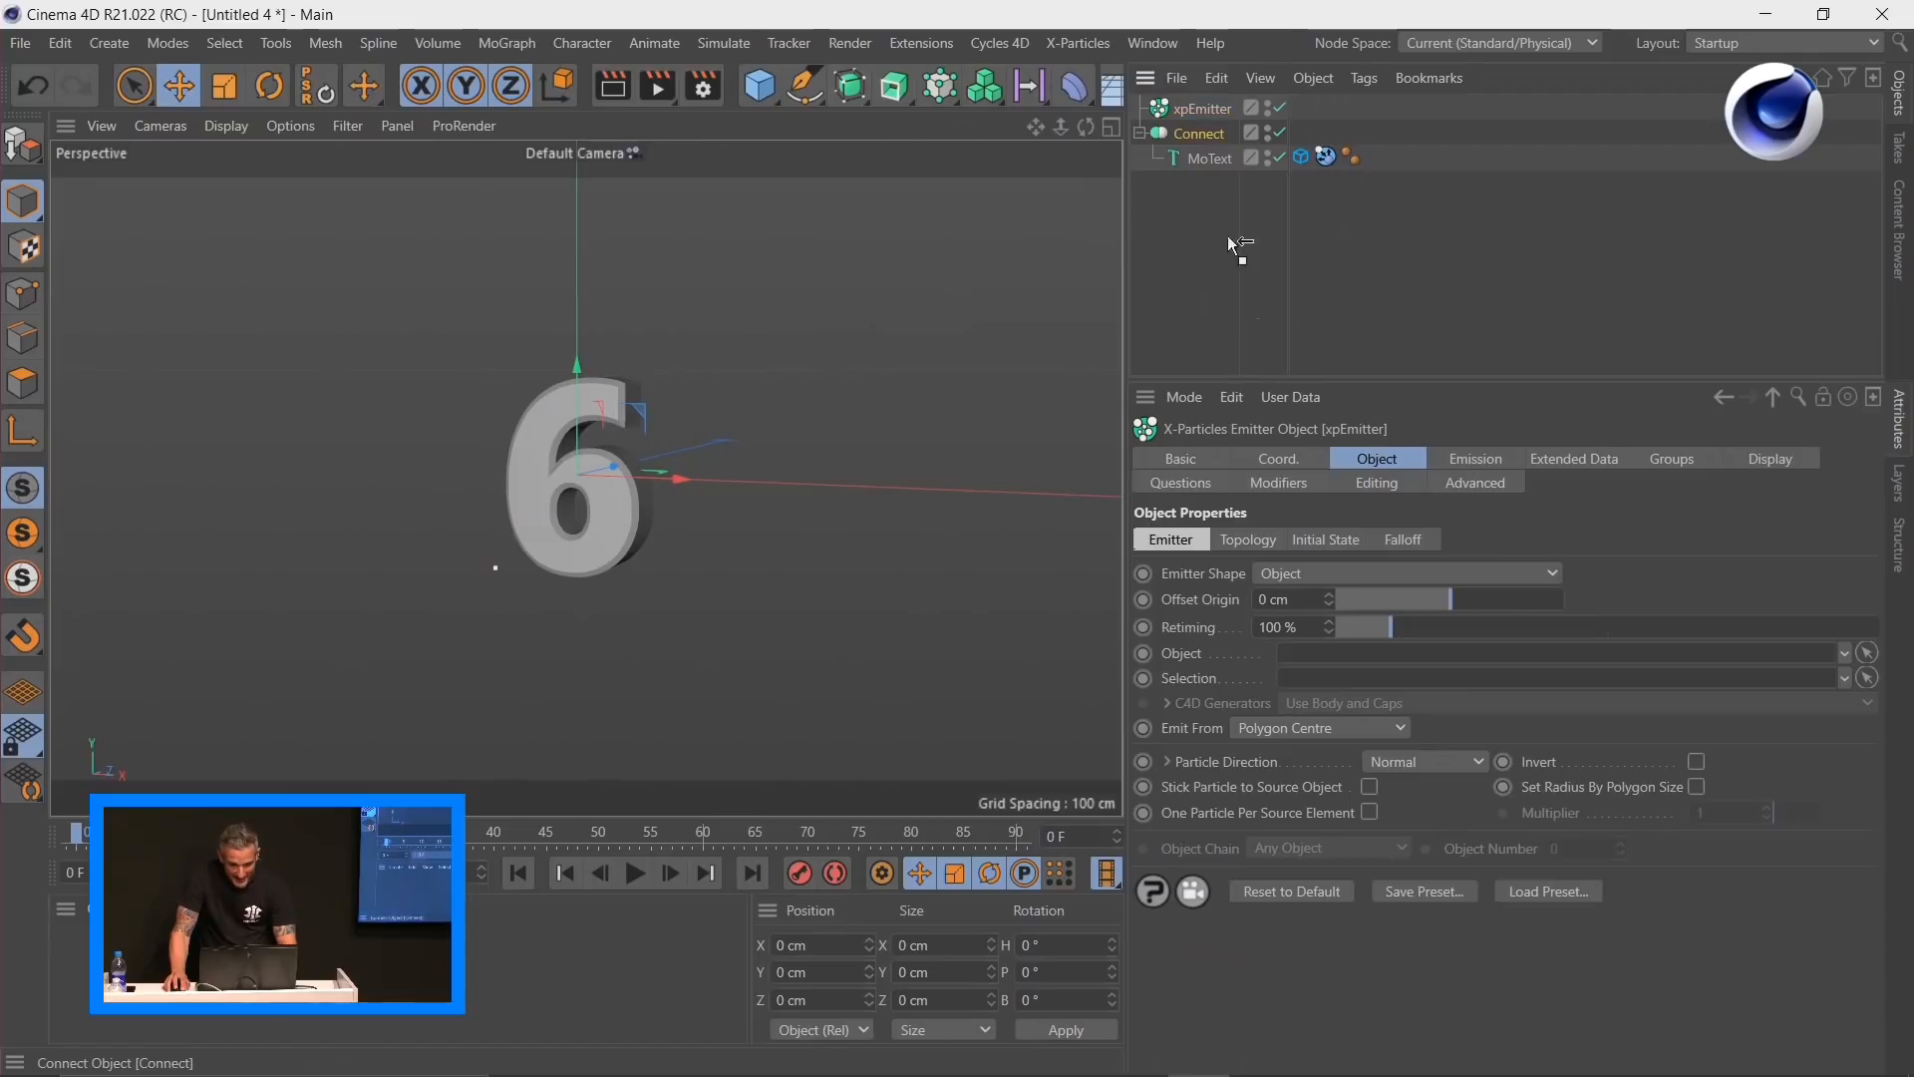
{"action": "left_click_drag", "start_coordinate": [1314, 663], "coordinate": [1314, 664]}
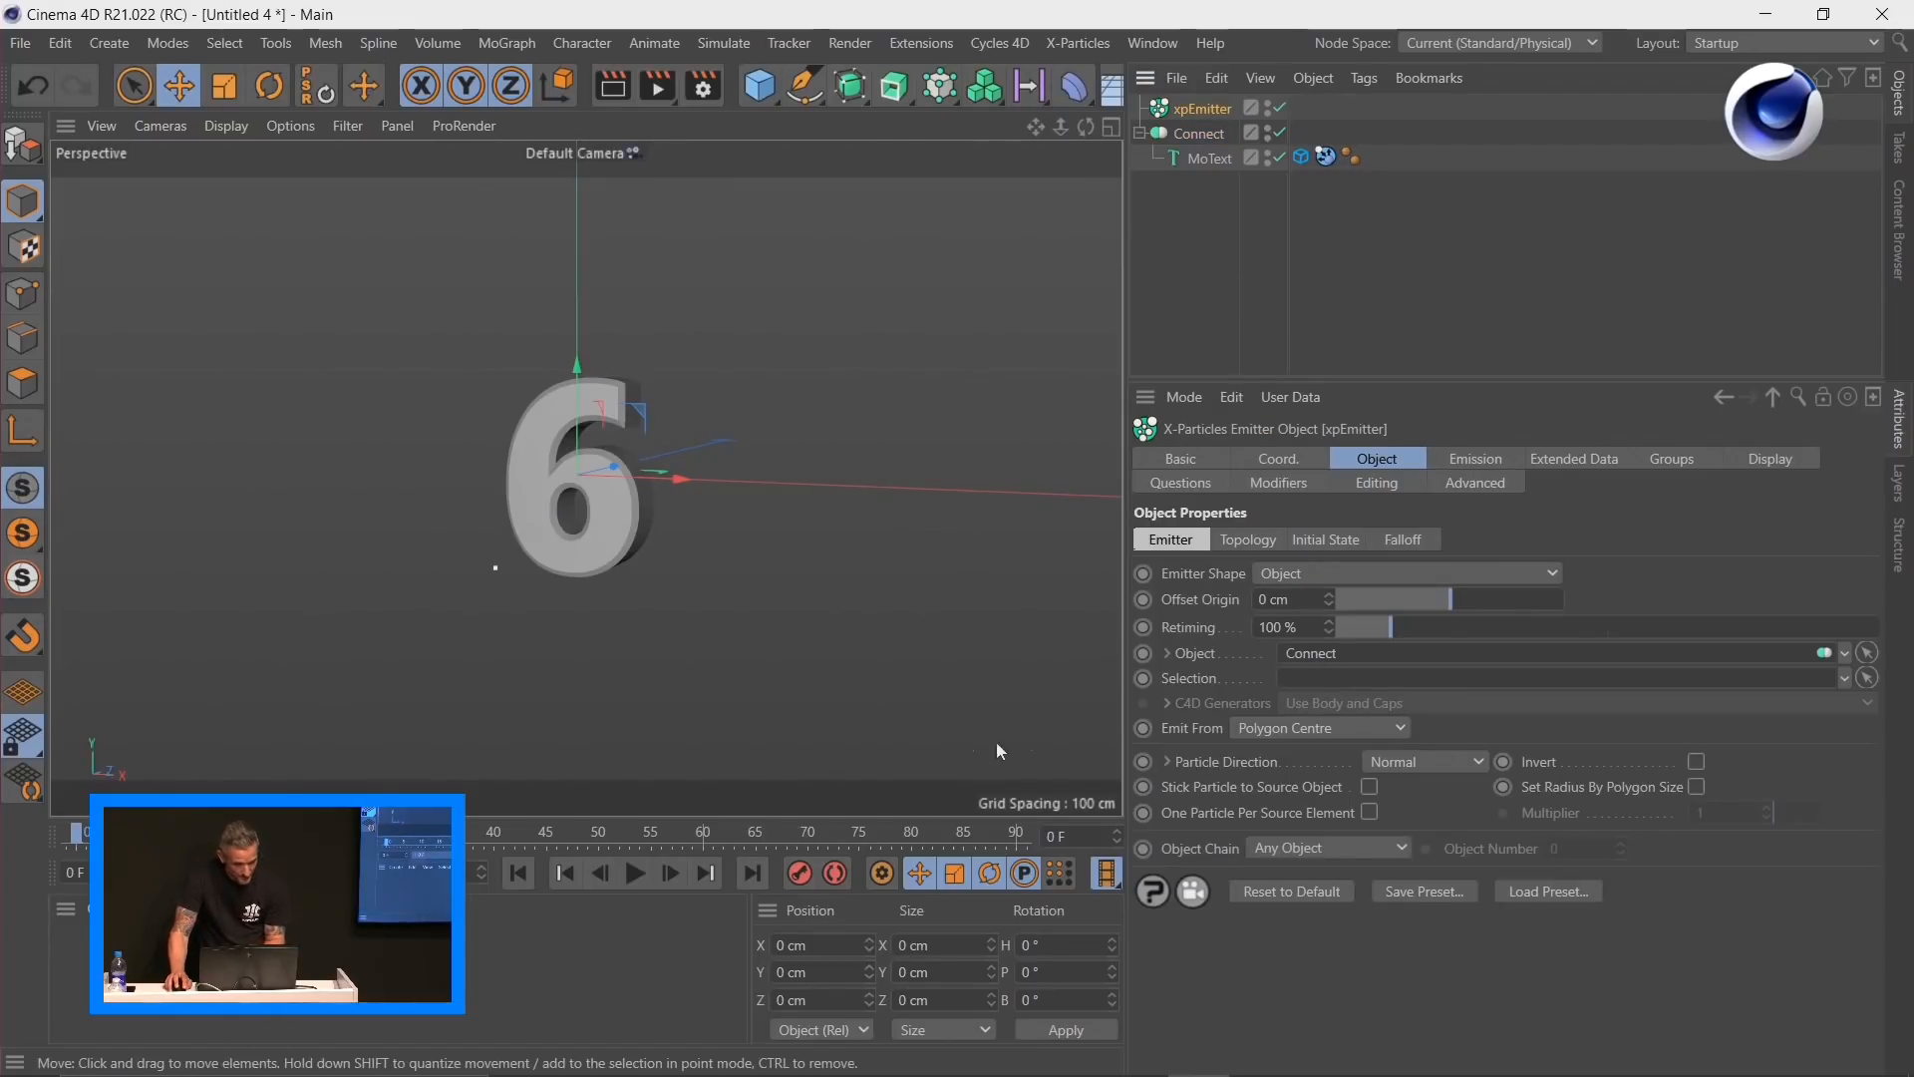
{"action": "left_click", "coordinate": [635, 873]}
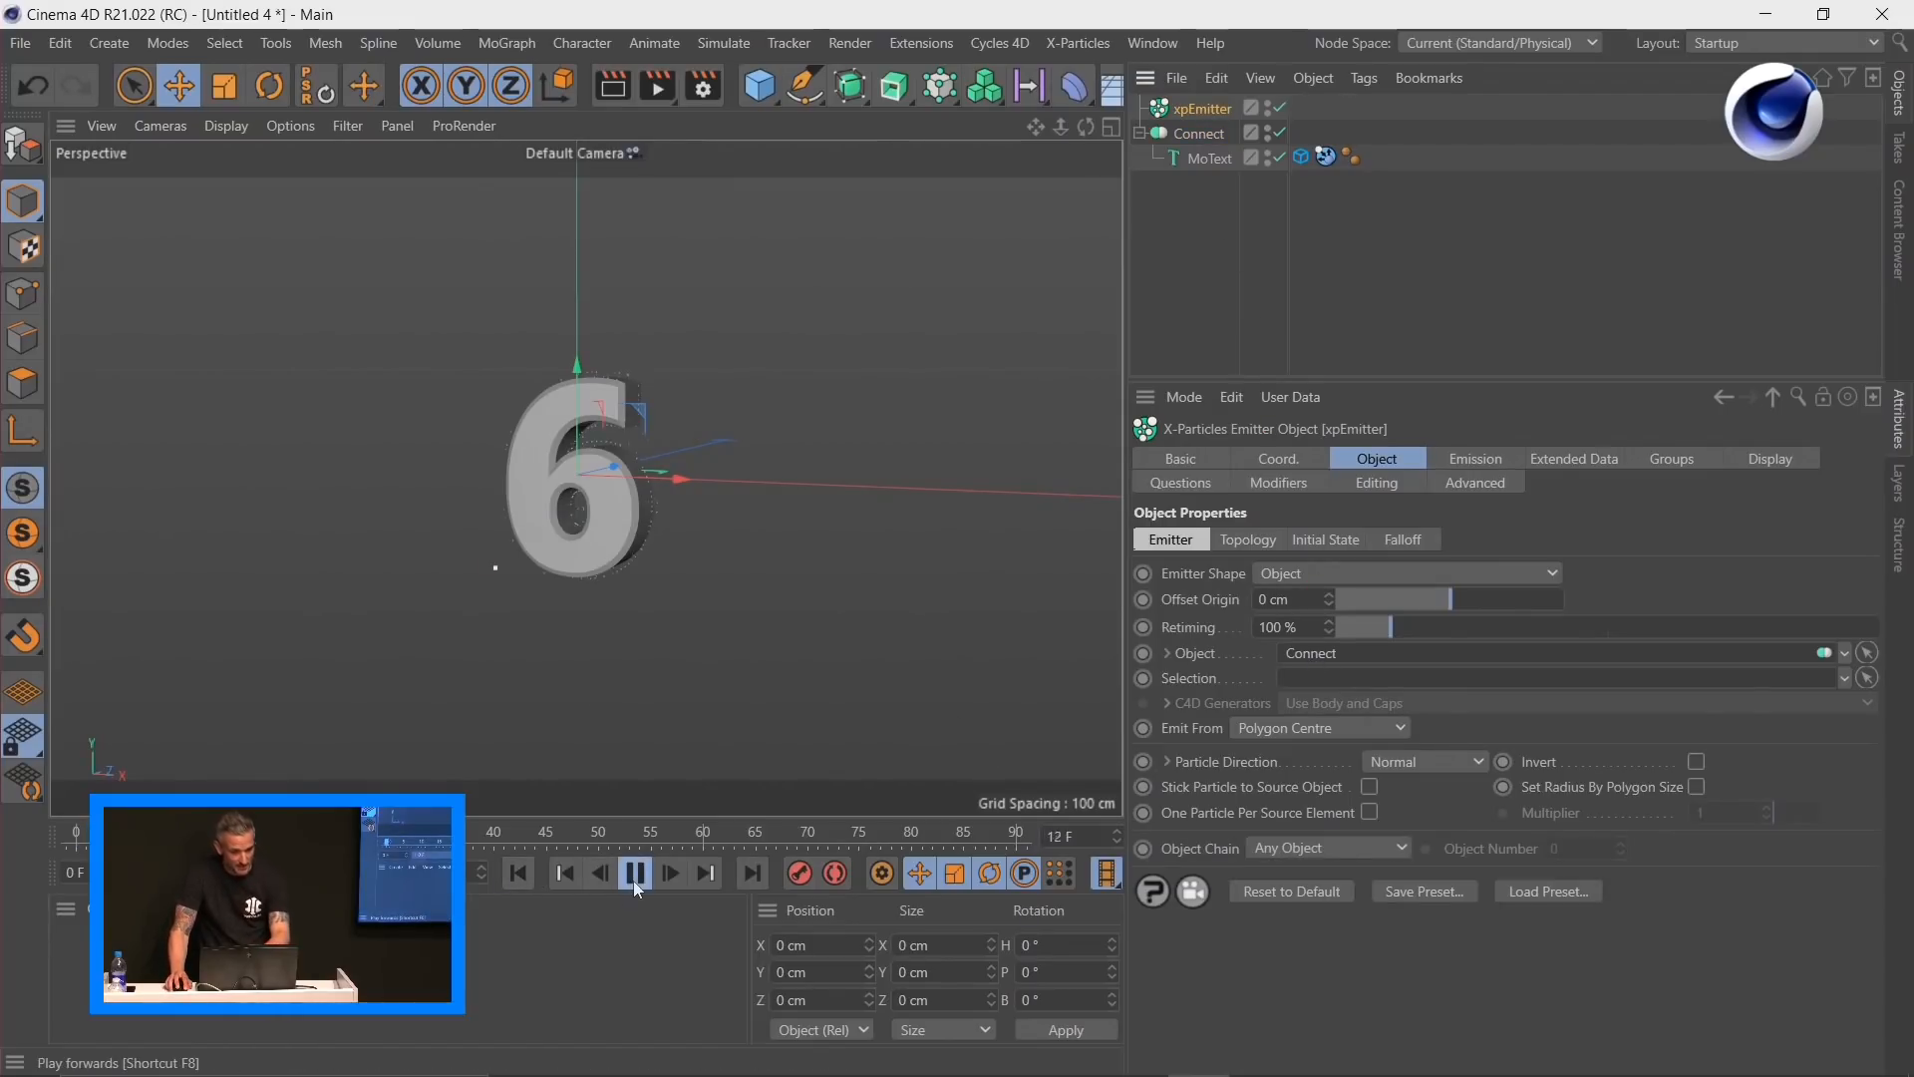
{"action": "left_click", "coordinate": [636, 878]}
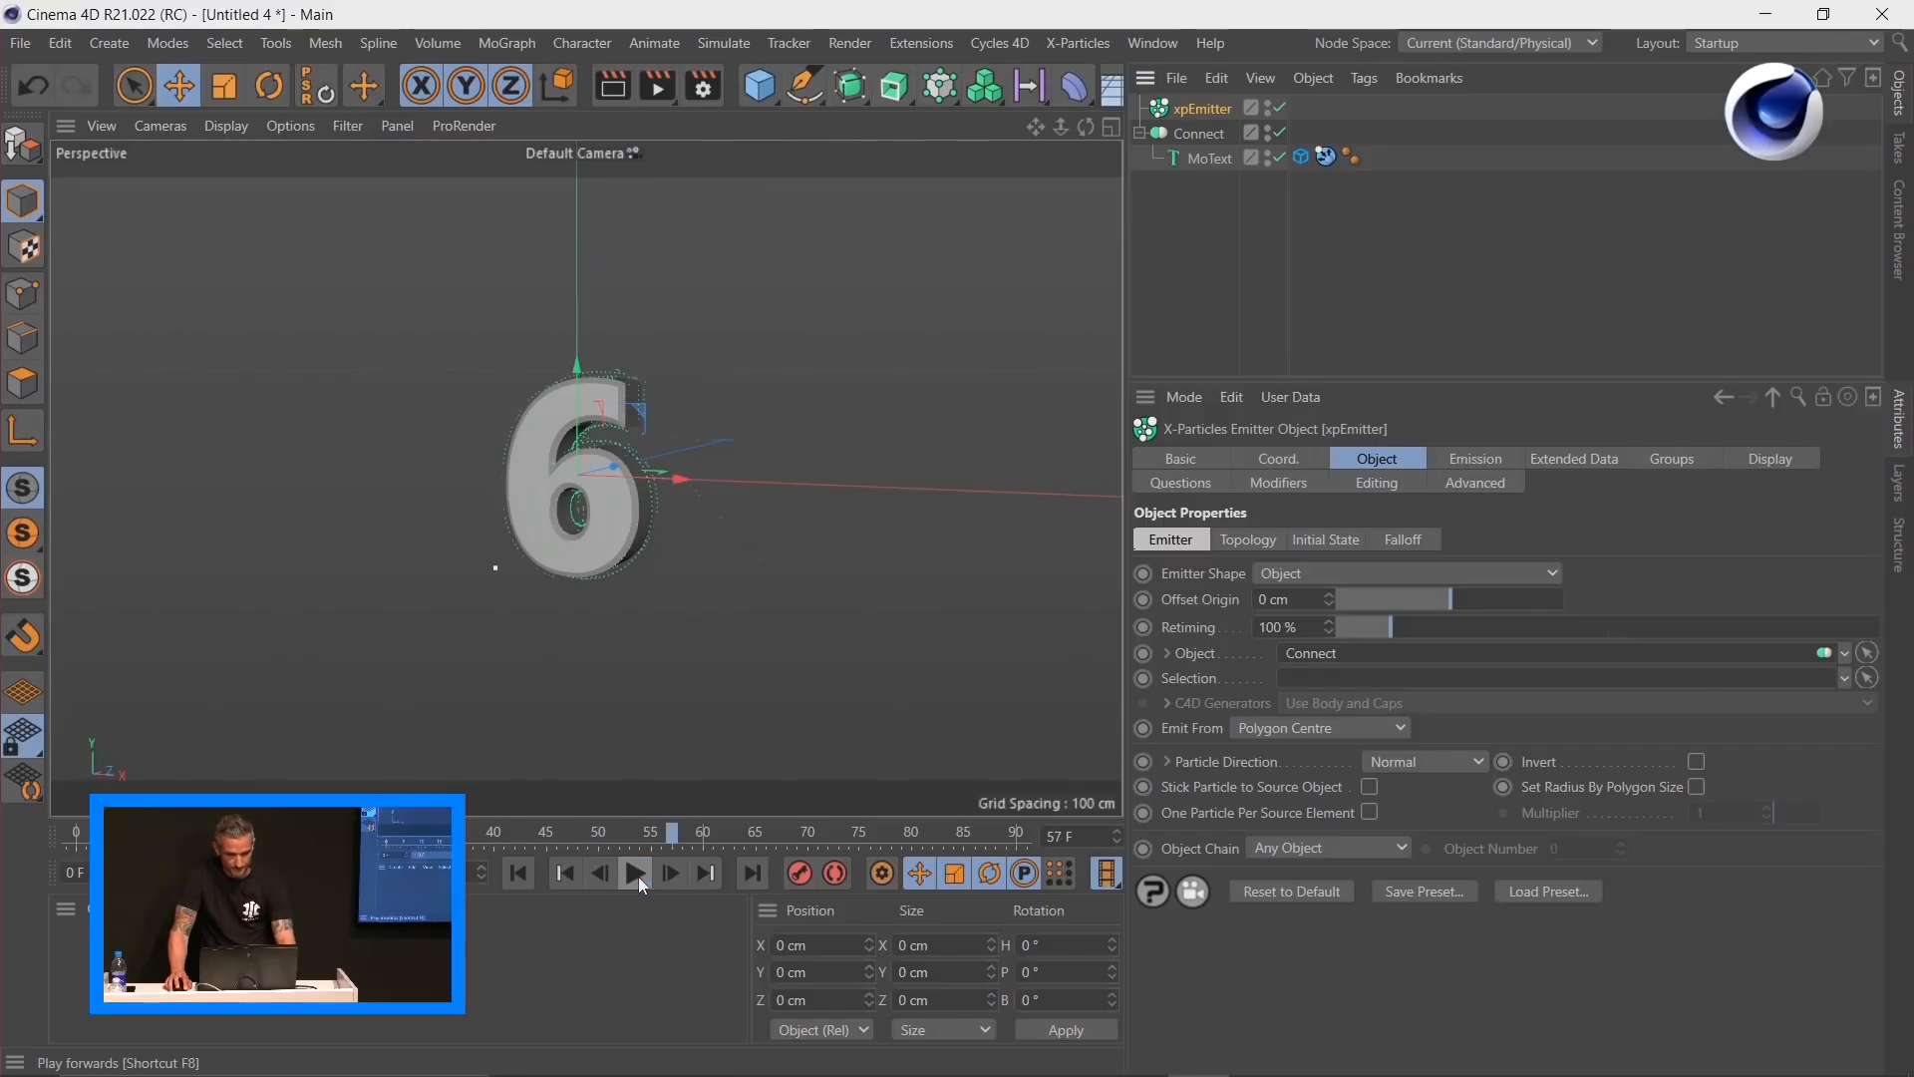
Step: Delete the xpCollider tag from the MoText and replay the emission from frame 0
{"action": "left_click", "coordinate": [1324, 159]}
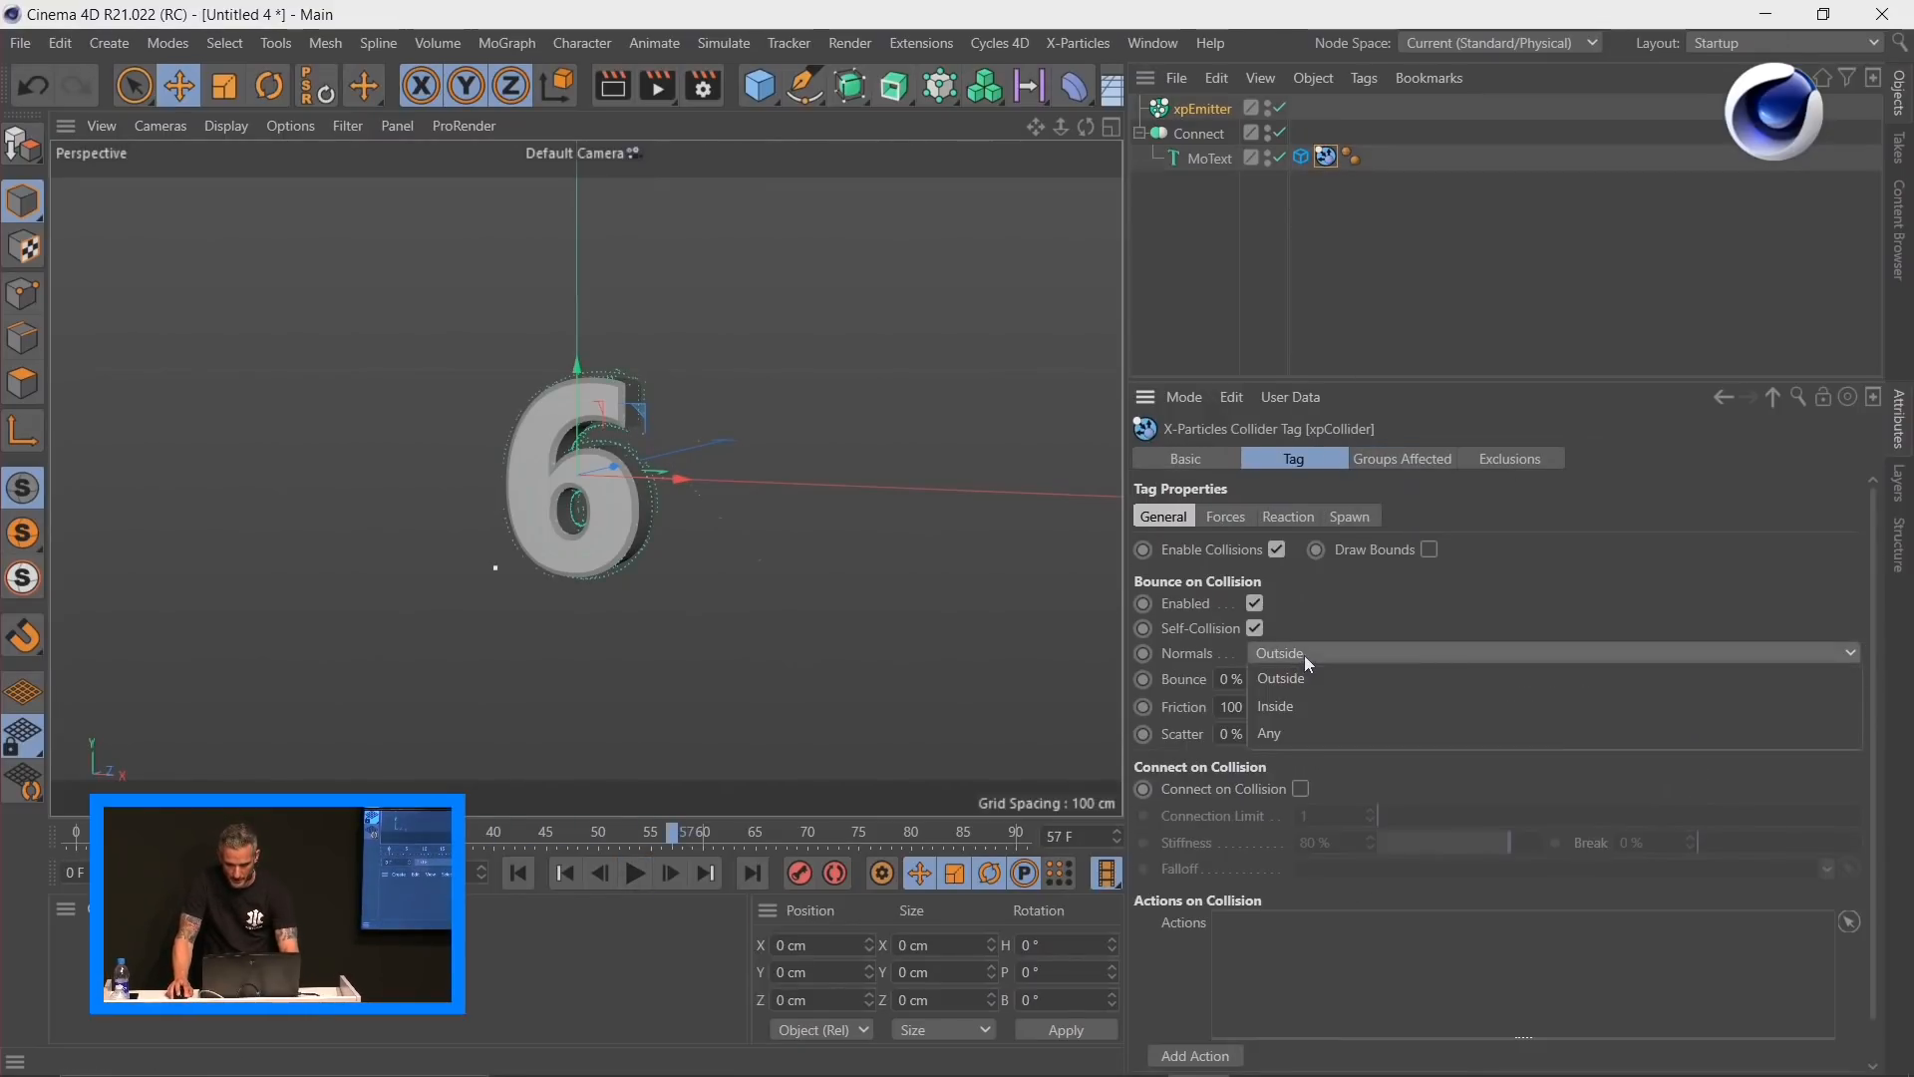
{"action": "left_click", "coordinate": [1326, 203]}
{"action": "left_click", "coordinate": [1326, 161]}
{"action": "key", "text": "Delete"}
{"action": "left_click", "coordinate": [518, 872]}
{"action": "left_click", "coordinate": [635, 872]}
{"action": "left_click_drag", "start_coordinate": [738, 608], "coordinate": [630, 524], "text": "alt"}
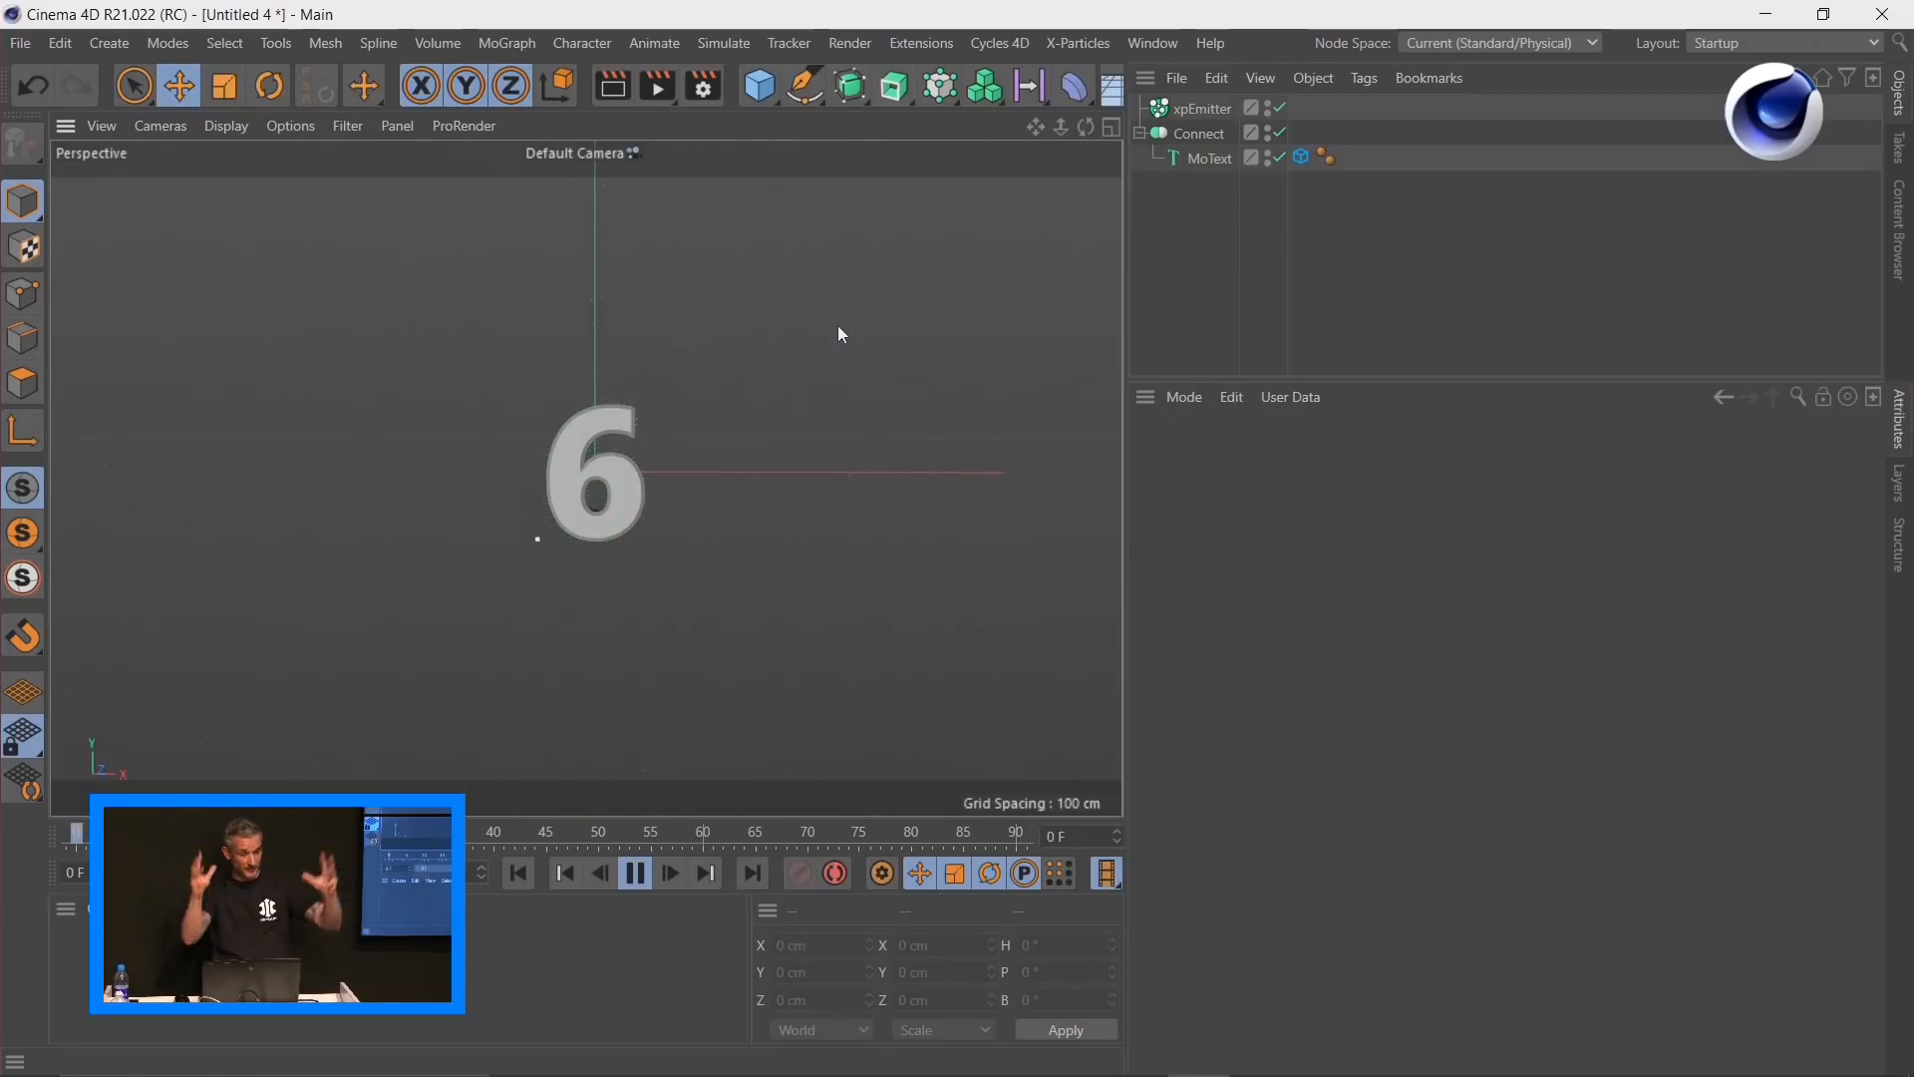
Step: Set the xpEmitter's emission mode to Shot, replay the particle burst, and return to frame 0
{"action": "left_click", "coordinate": [1197, 107]}
{"action": "left_click", "coordinate": [1470, 458]}
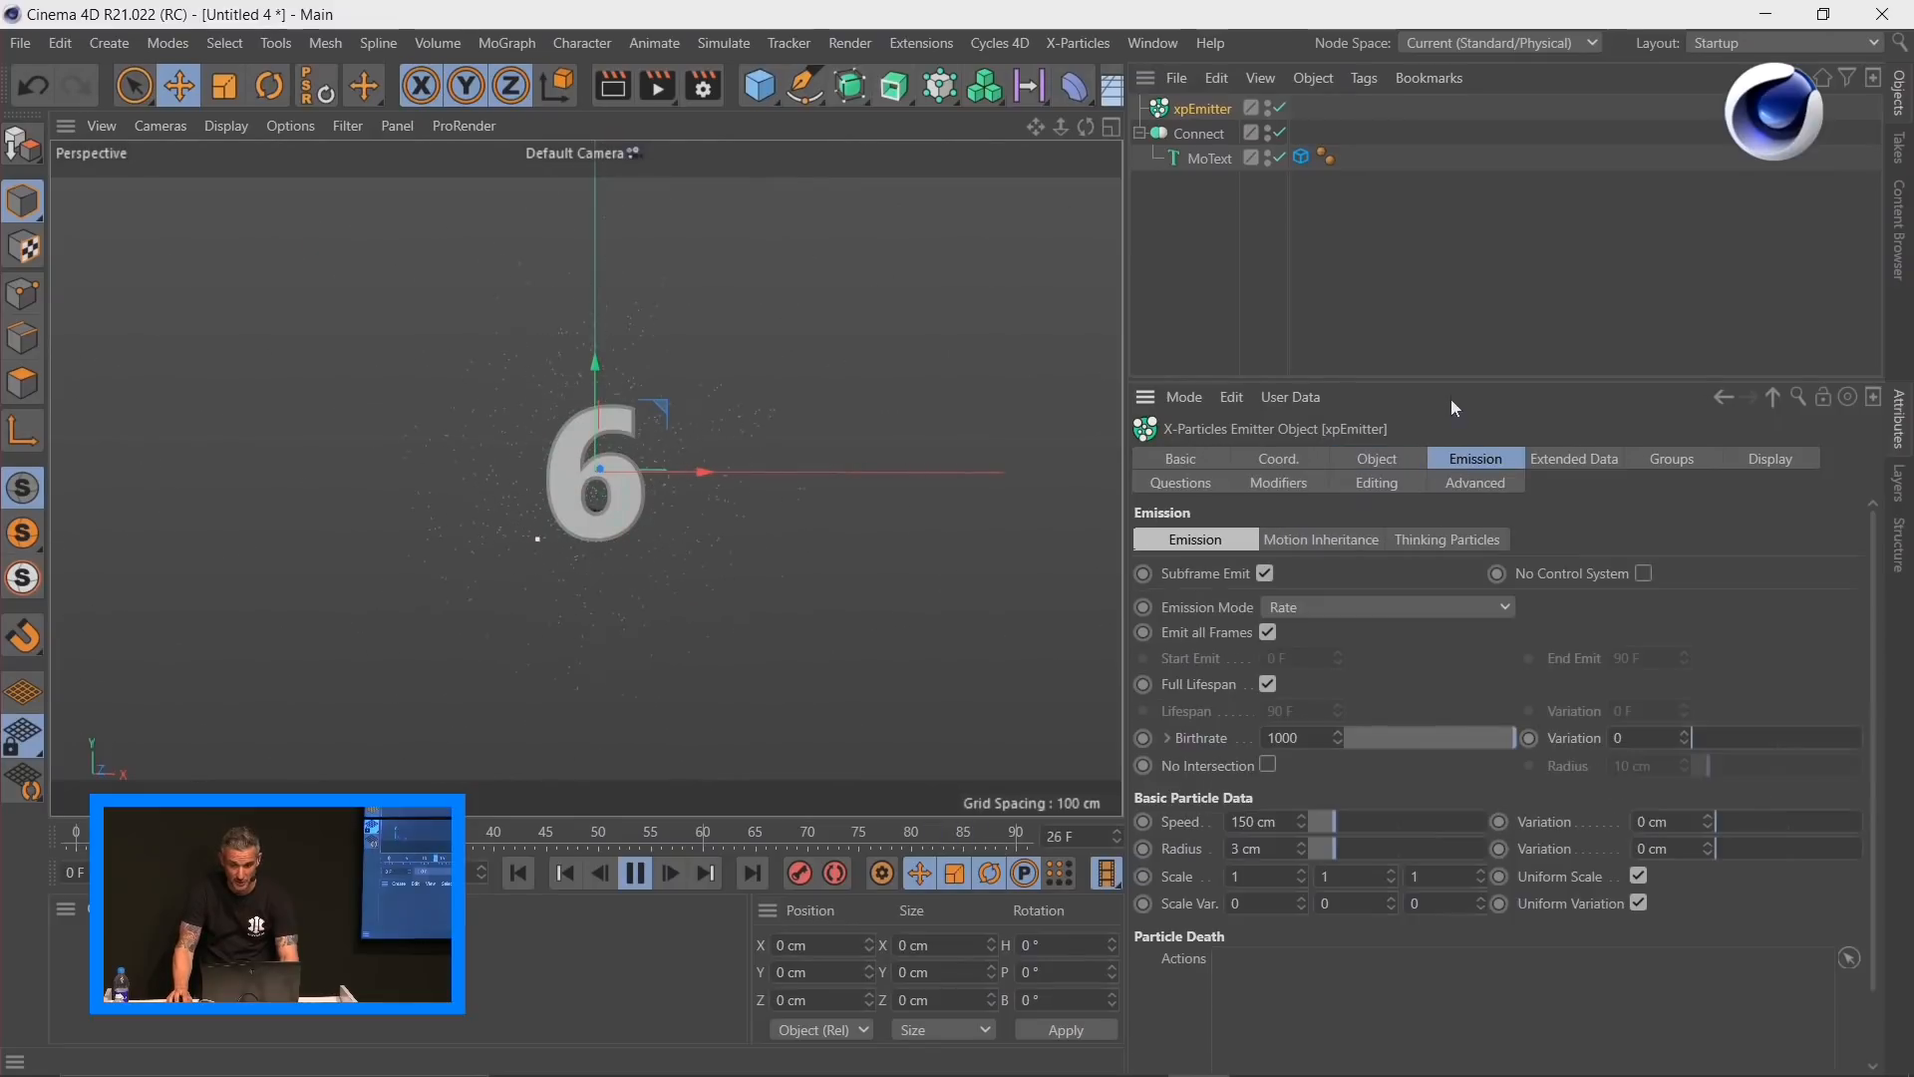
{"action": "left_click_drag", "start_coordinate": [1457, 379], "coordinate": [1455, 189]}
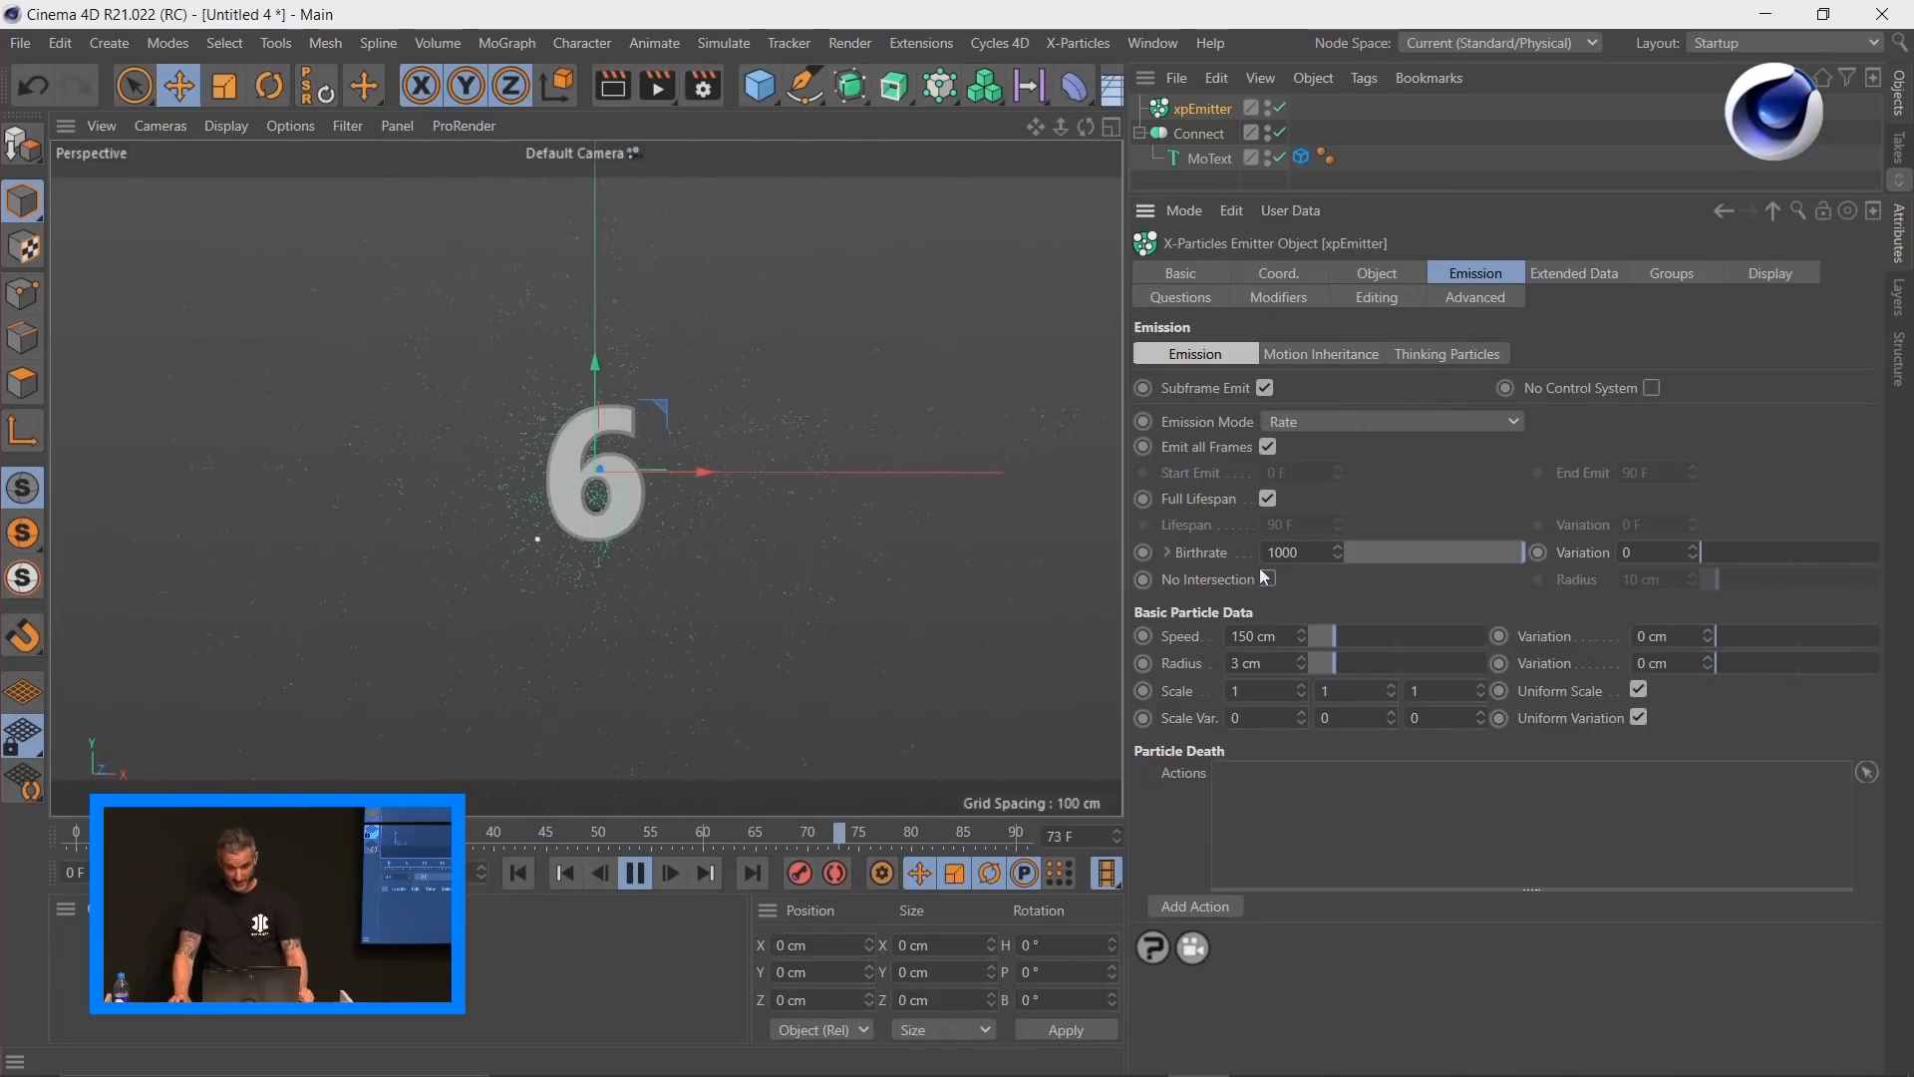
{"action": "left_click", "coordinate": [1325, 427]}
{"action": "left_click", "coordinate": [1313, 495]}
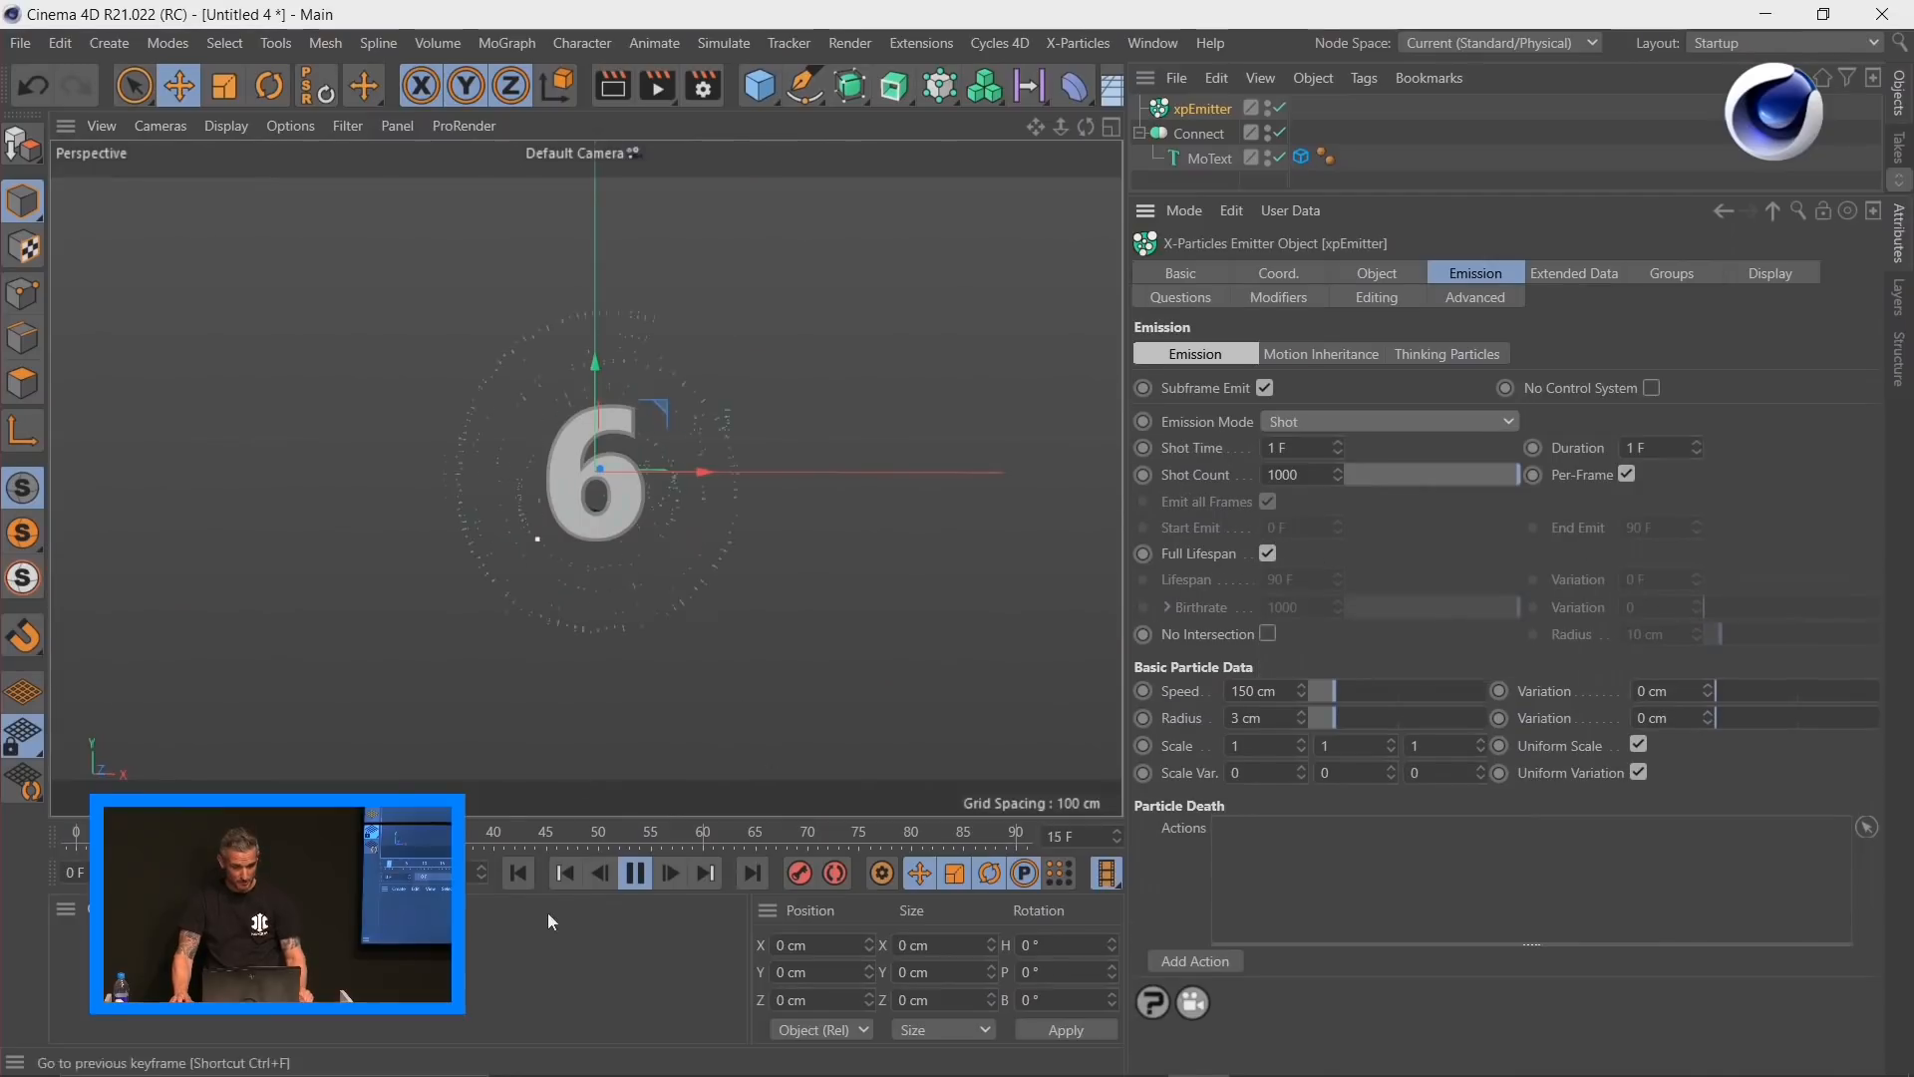
{"action": "left_click", "coordinate": [518, 873]}
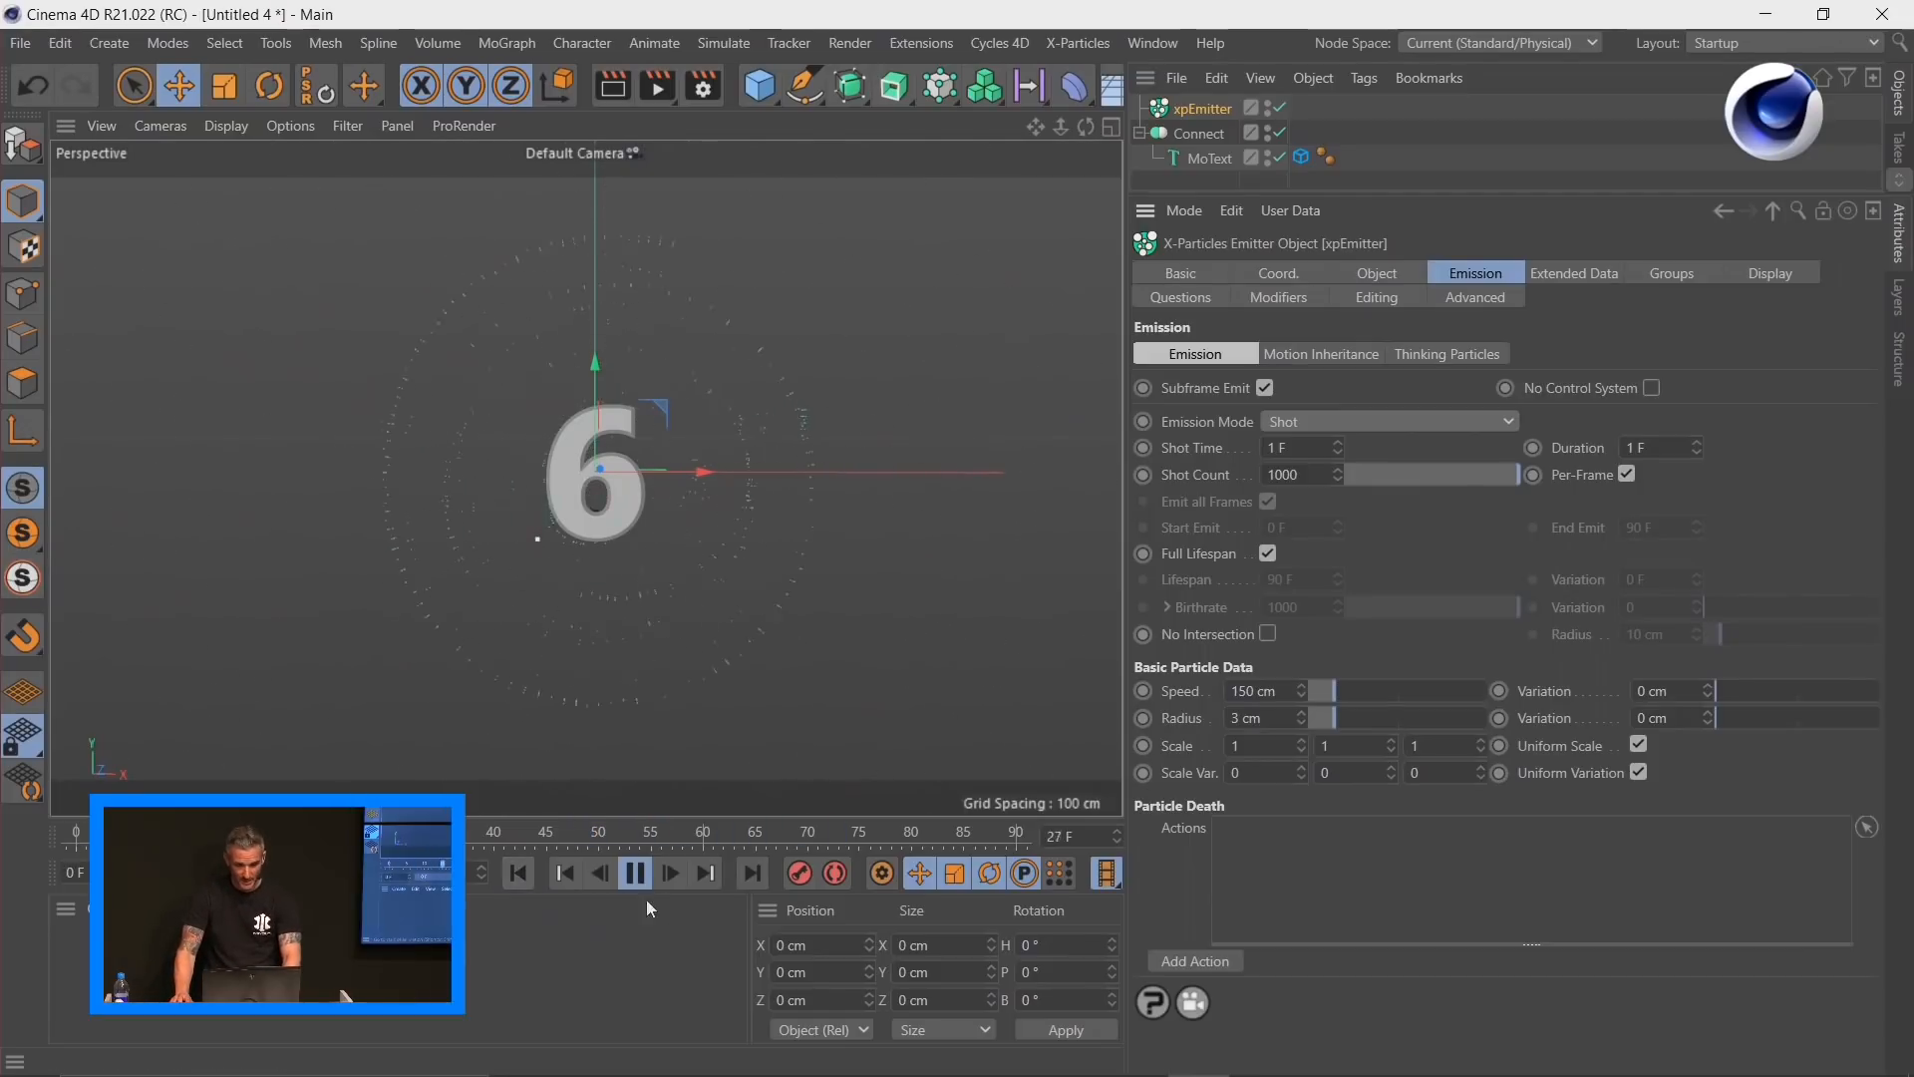
{"action": "left_click", "coordinate": [634, 873]}
{"action": "left_click", "coordinate": [520, 873]}
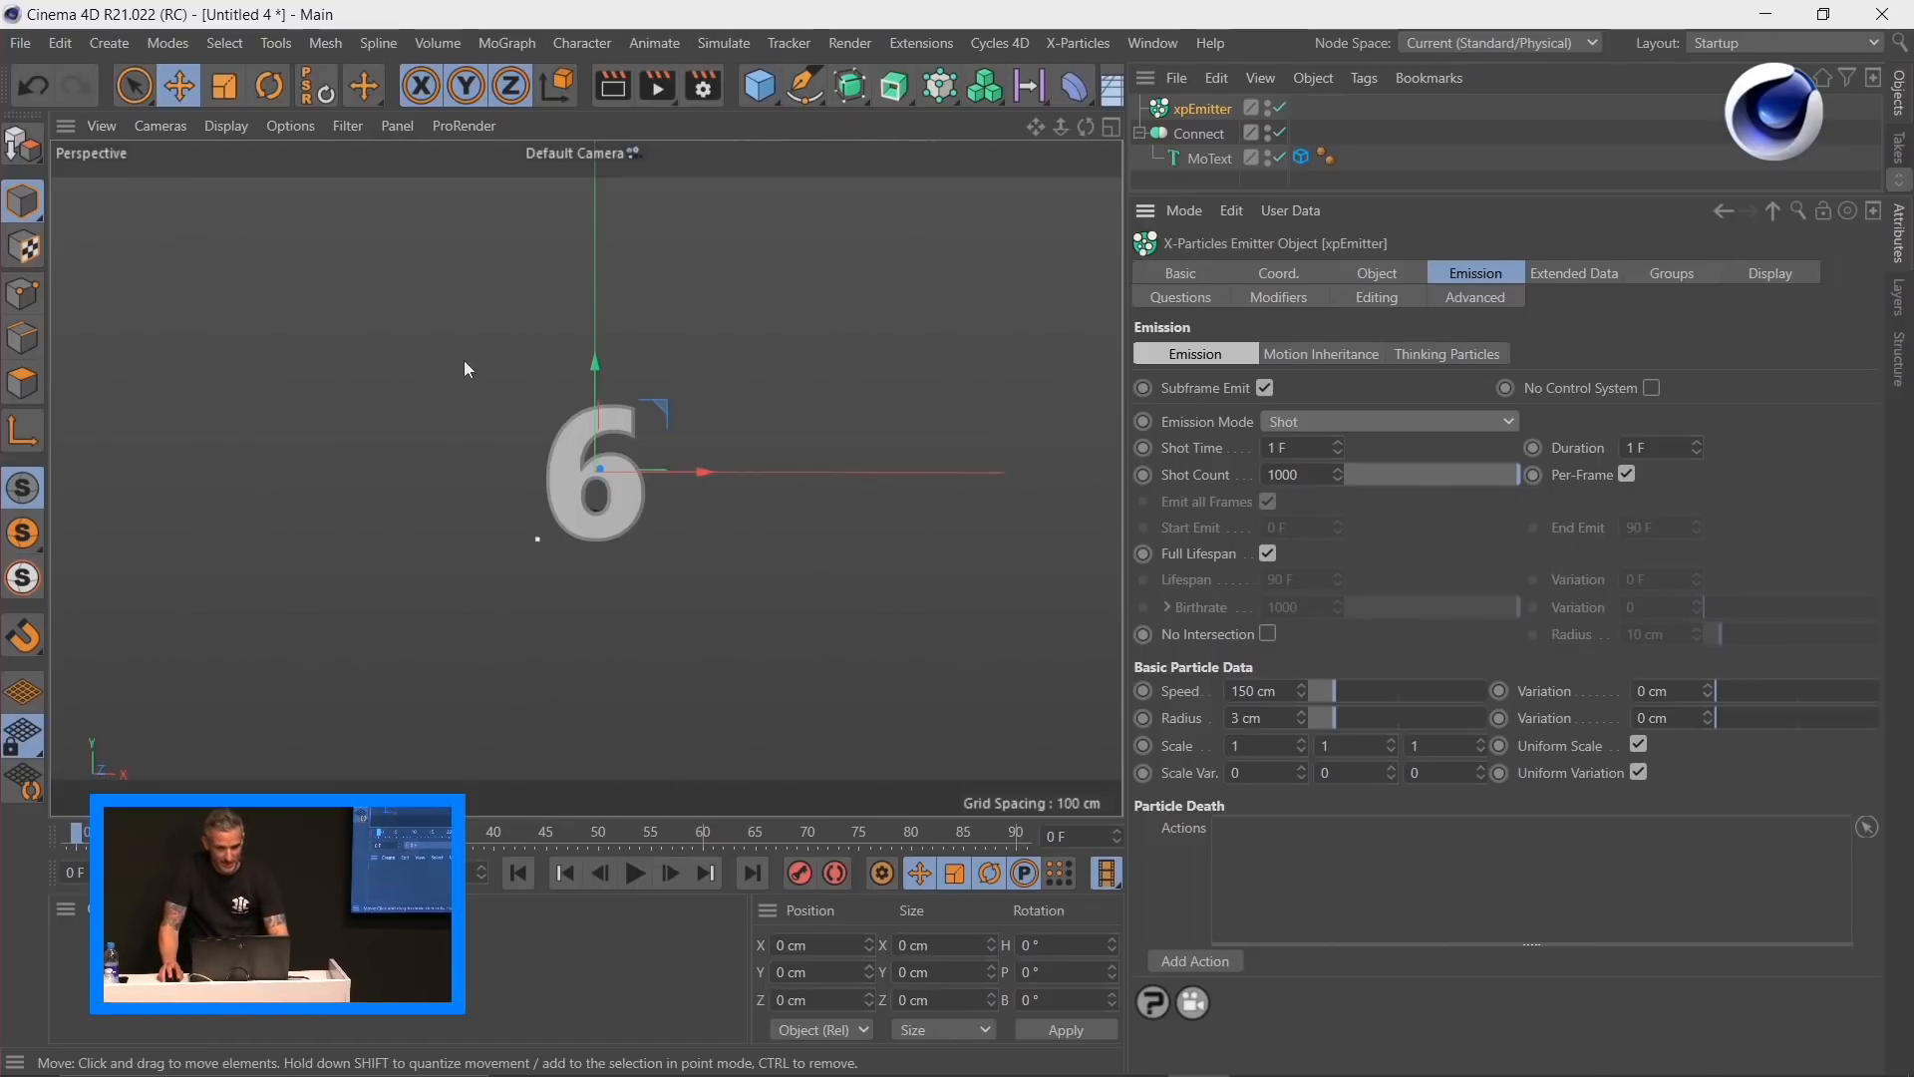
Step: Add a cube around the 6 with 40 segments in X and Y and reduce its Z size to about 50 cm
{"action": "left_click", "coordinate": [760, 86]}
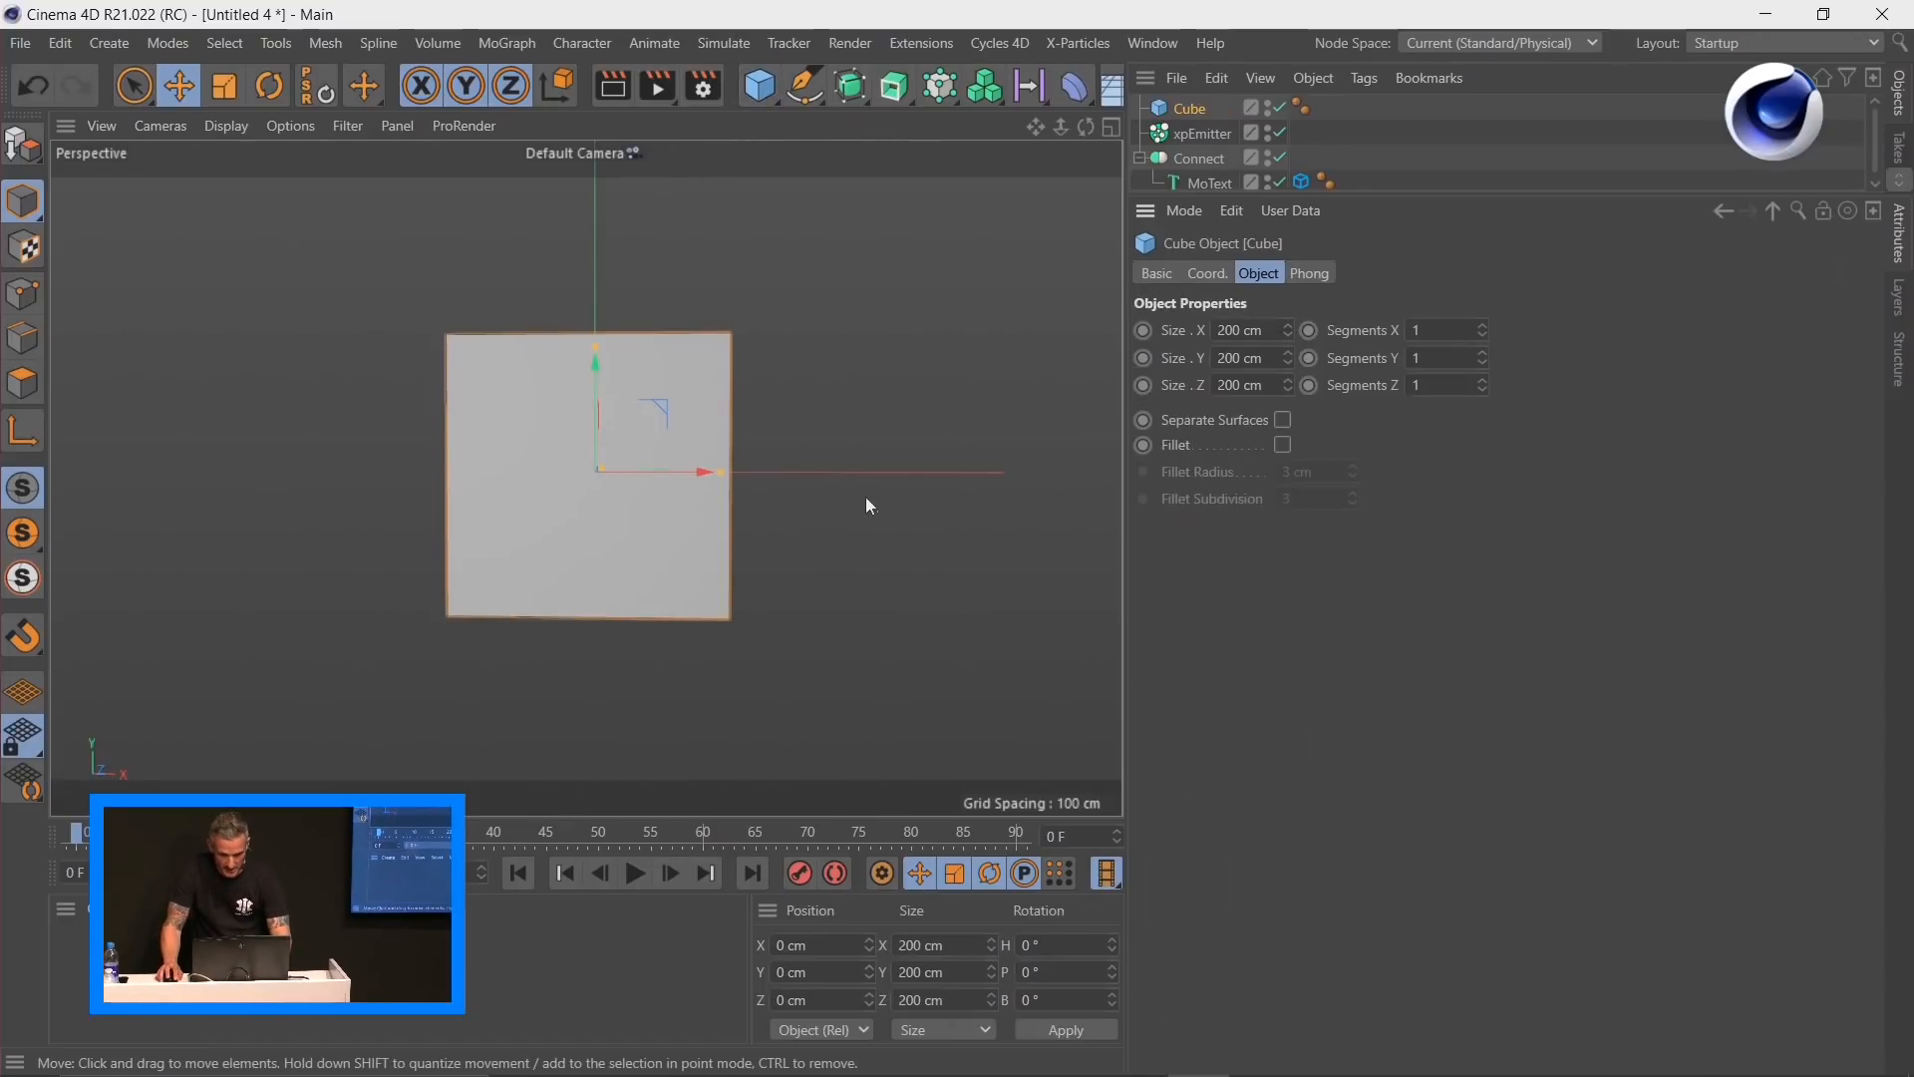
{"action": "type", "text": "40"}
{"action": "key", "text": "Tab"}
{"action": "type", "text": "4"}
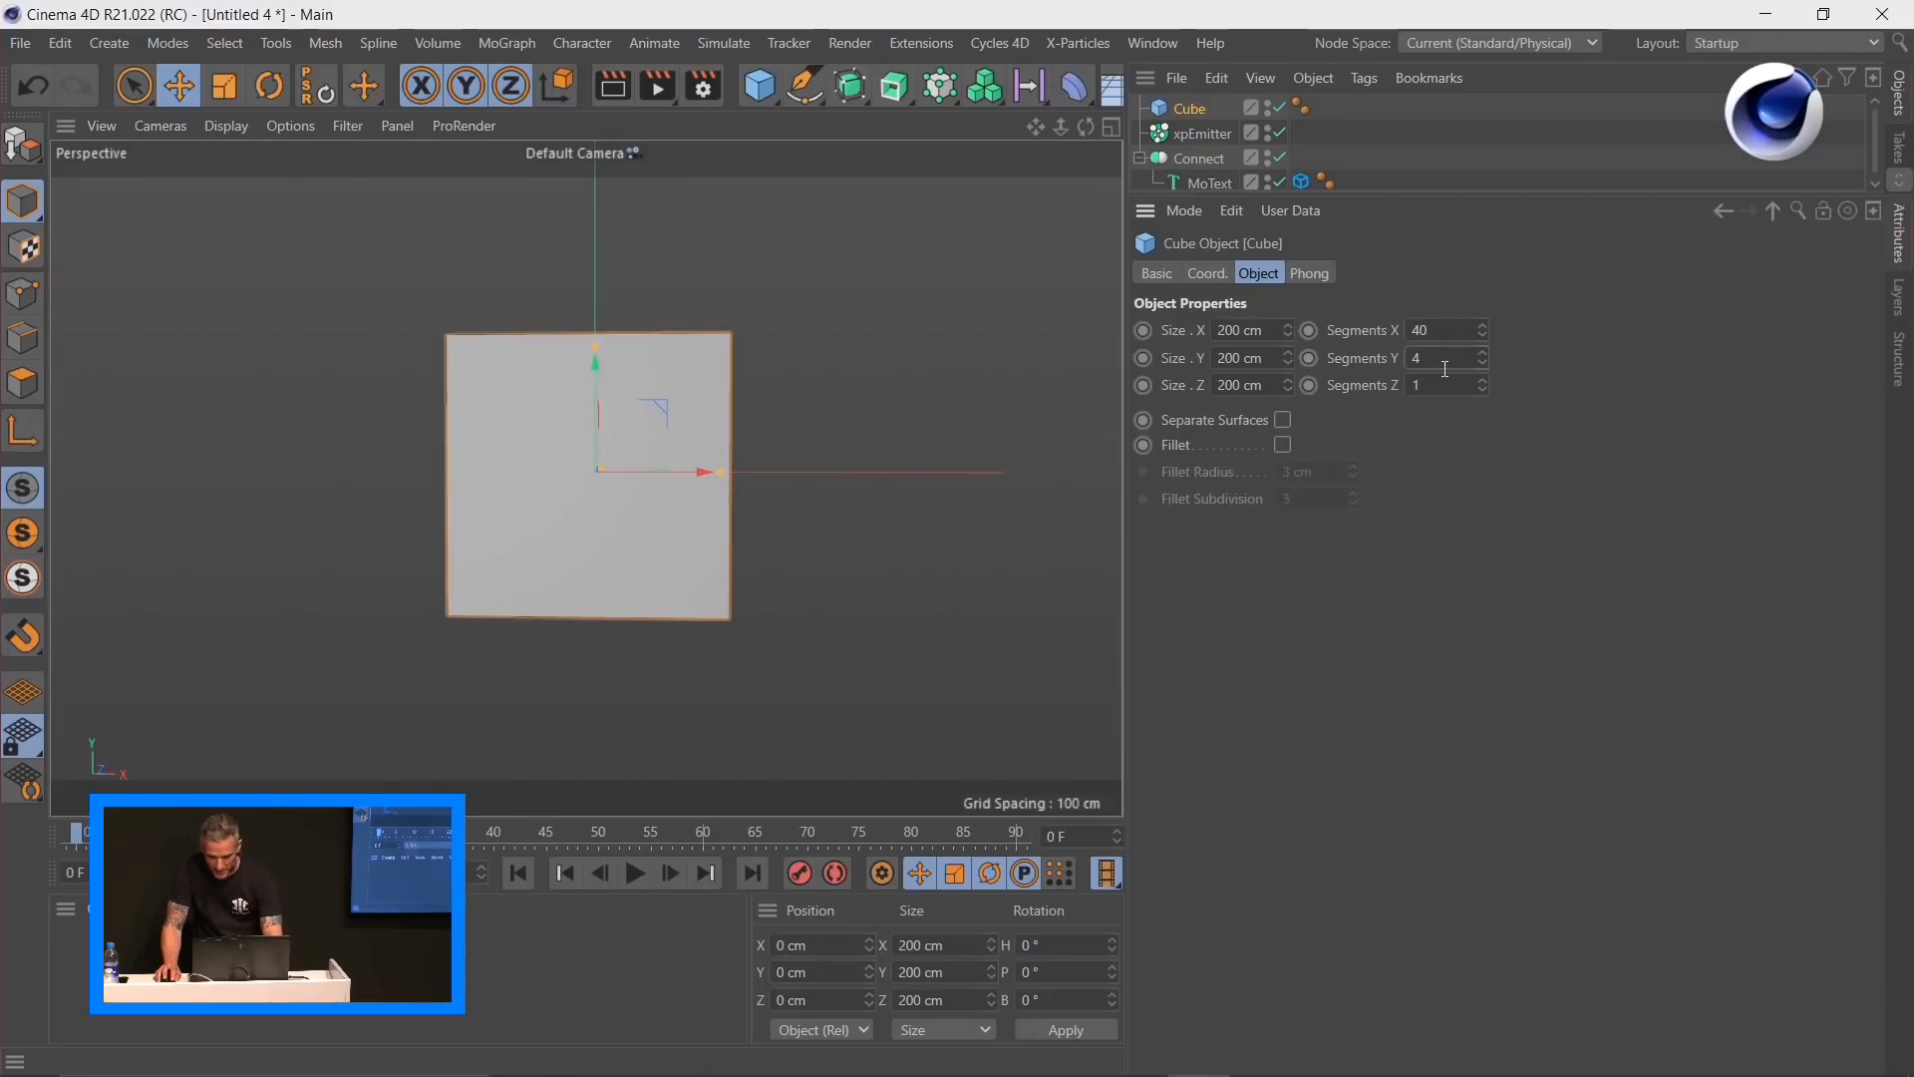
{"action": "left_click_drag", "start_coordinate": [658, 528], "coordinate": [259, 596], "text": "alt"}
{"action": "left_click_drag", "start_coordinate": [865, 444], "coordinate": [1161, 491]}
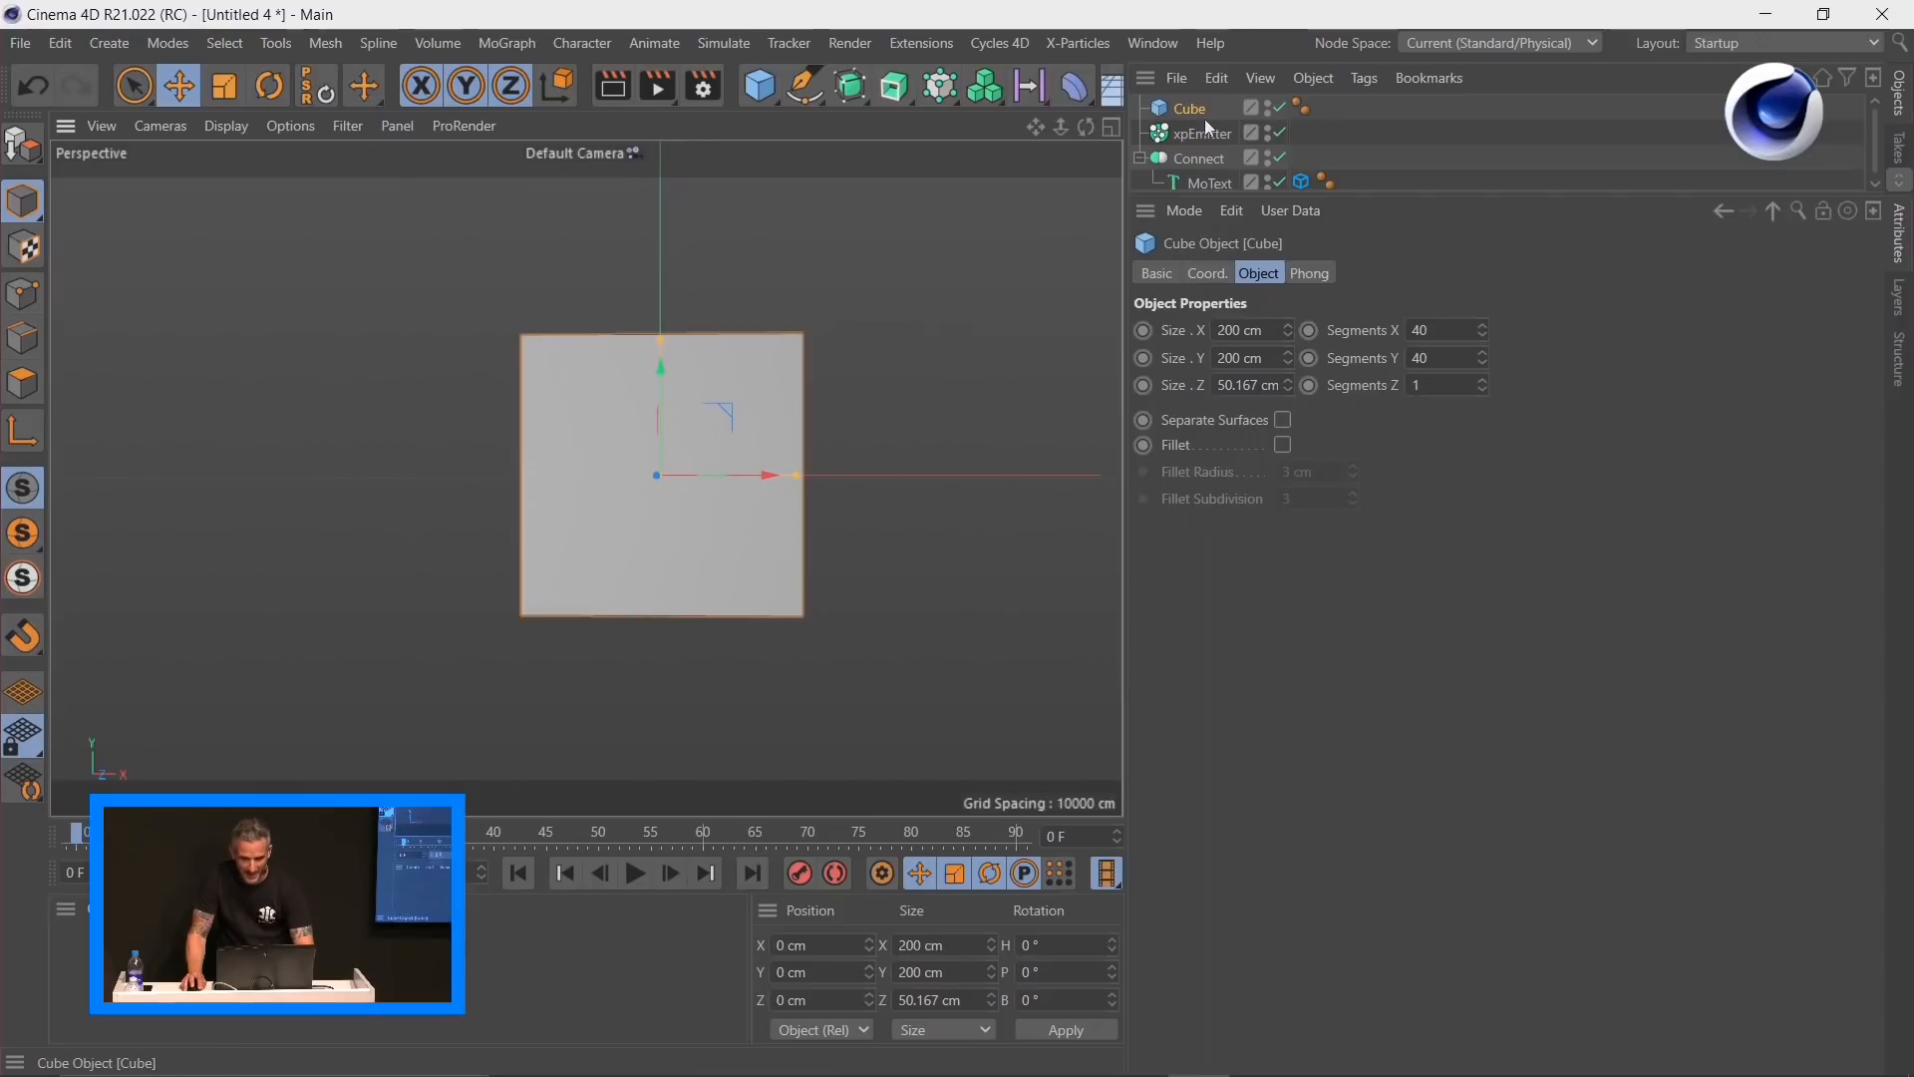
Step: Hide the cube, give it an xpCollider tag with Normals set to Inside, and play the simulation to check the collisions
{"action": "left_click", "coordinate": [1273, 105]}
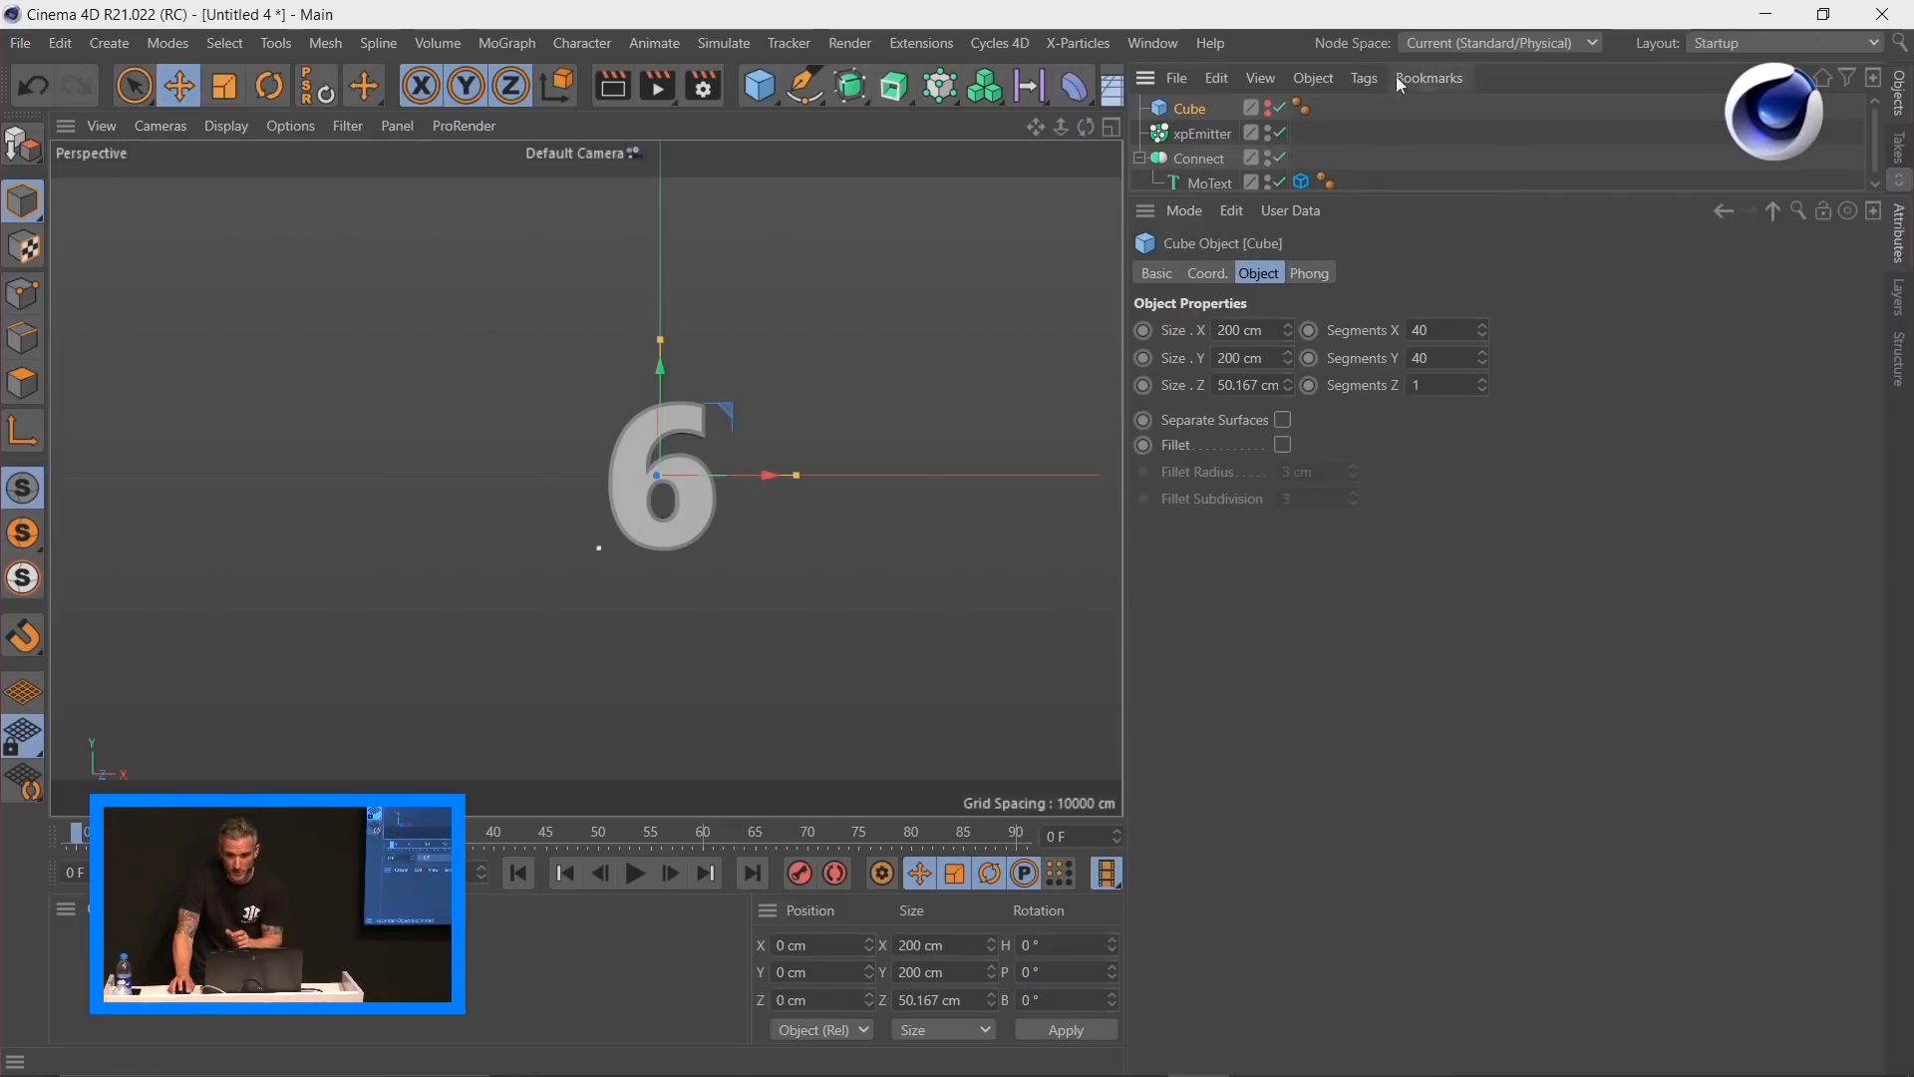
{"action": "left_click", "coordinate": [1364, 78]}
{"action": "mouse_move", "coordinate": [1420, 471]}
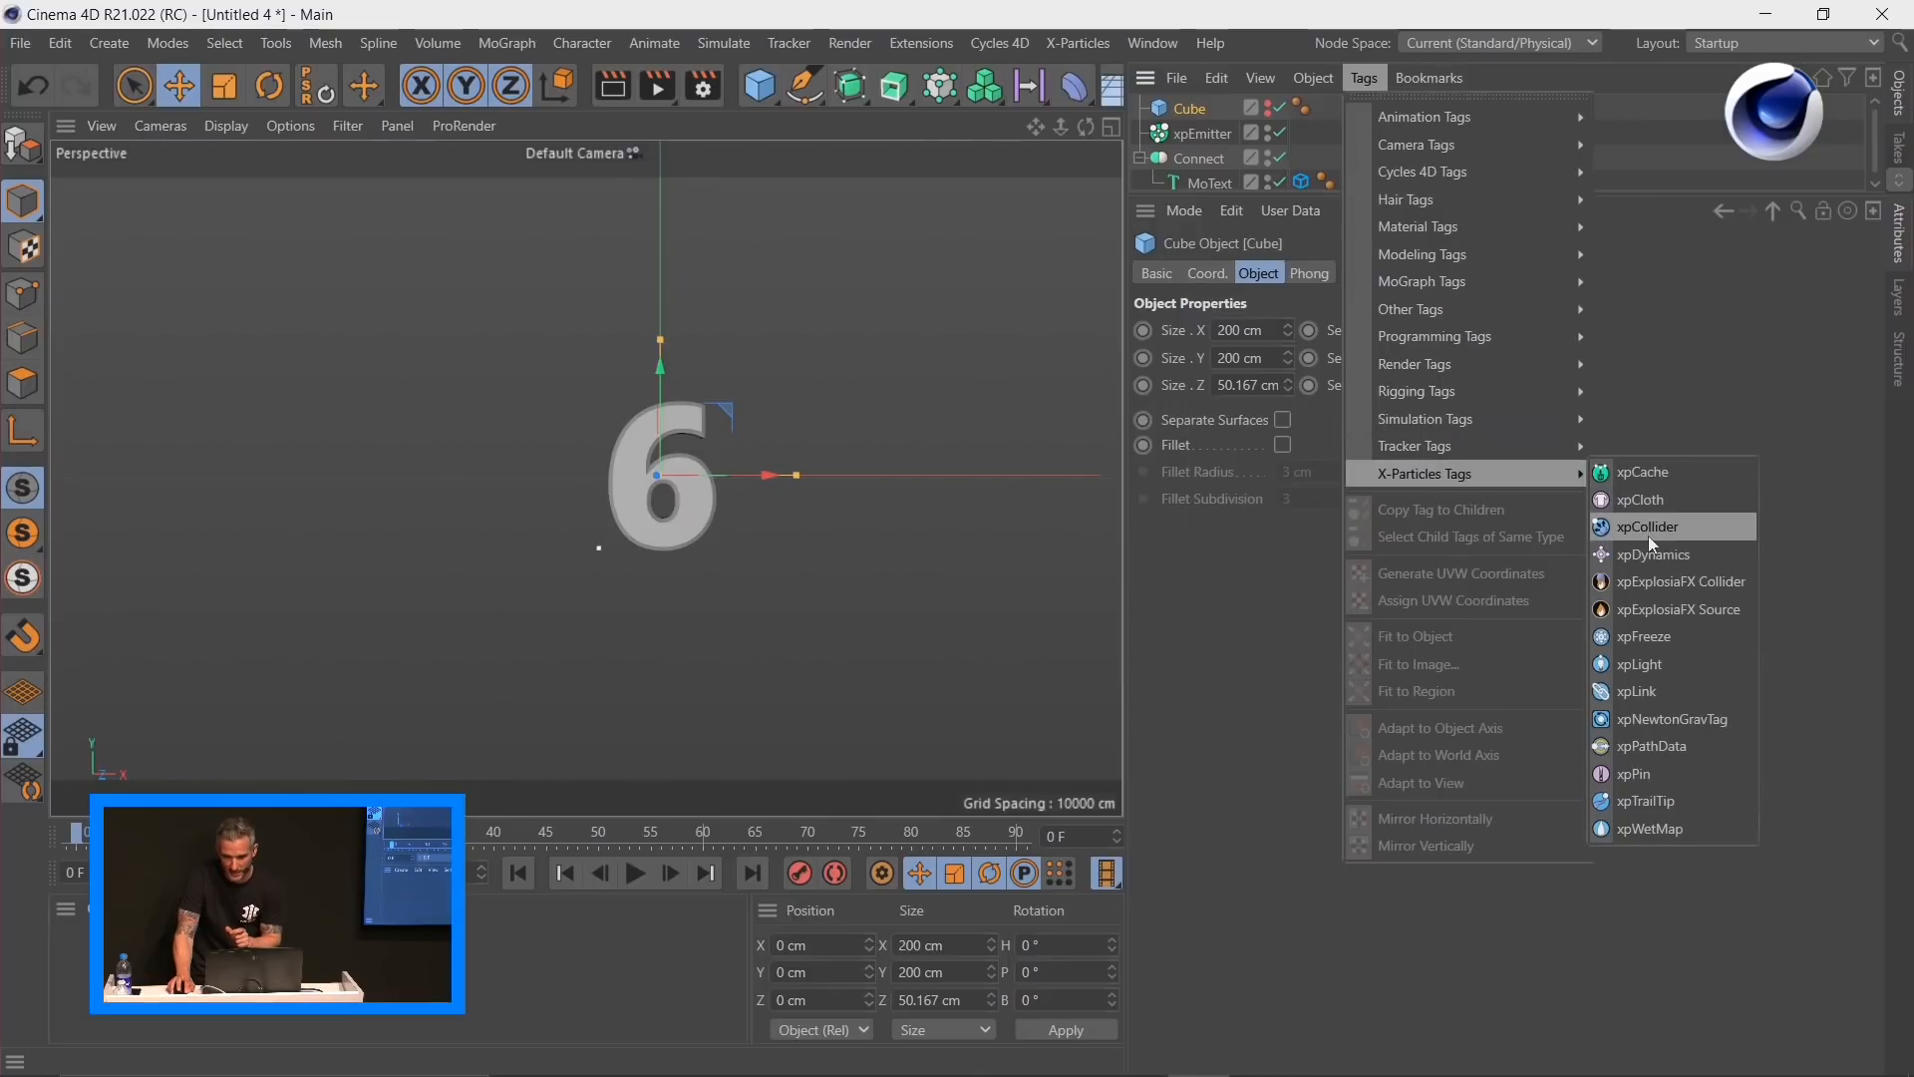
{"action": "left_click", "coordinate": [1649, 528]}
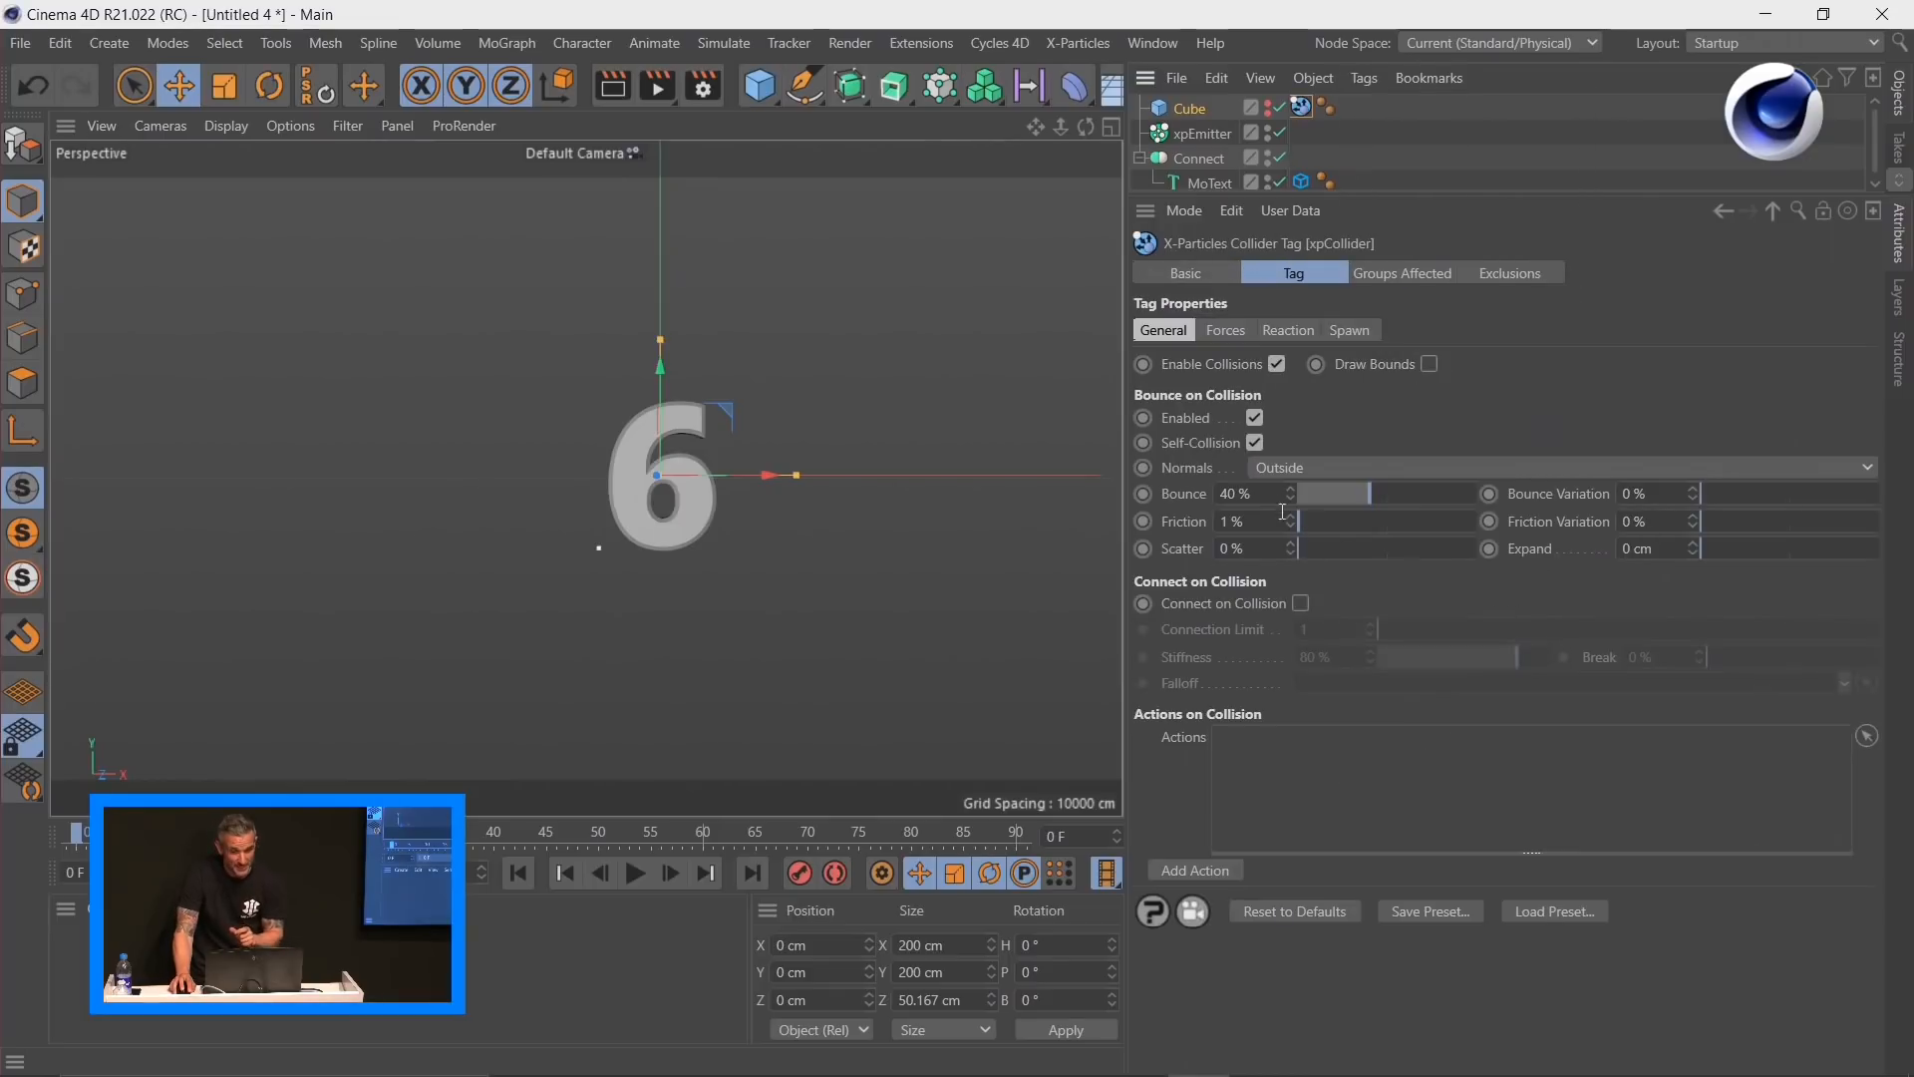
{"action": "left_click", "coordinate": [1288, 469]}
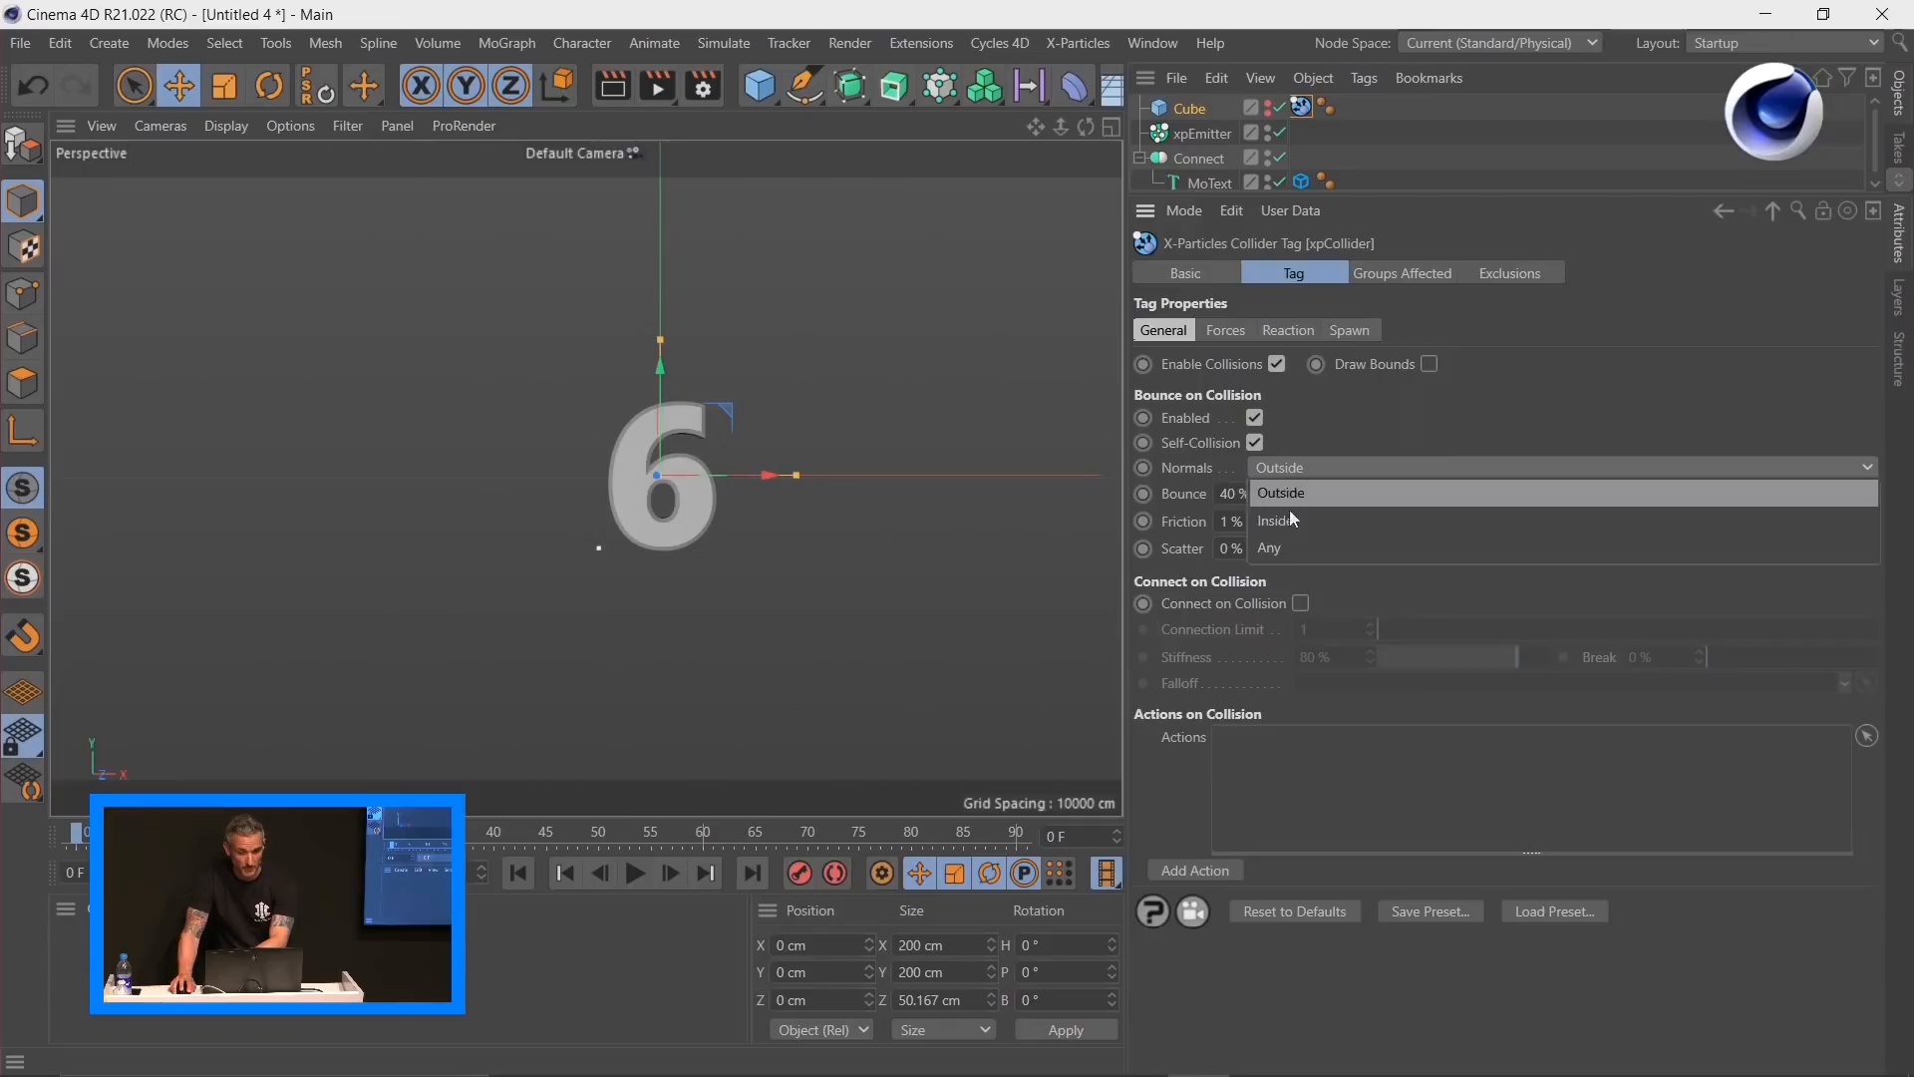
{"action": "left_click", "coordinate": [1288, 522]}
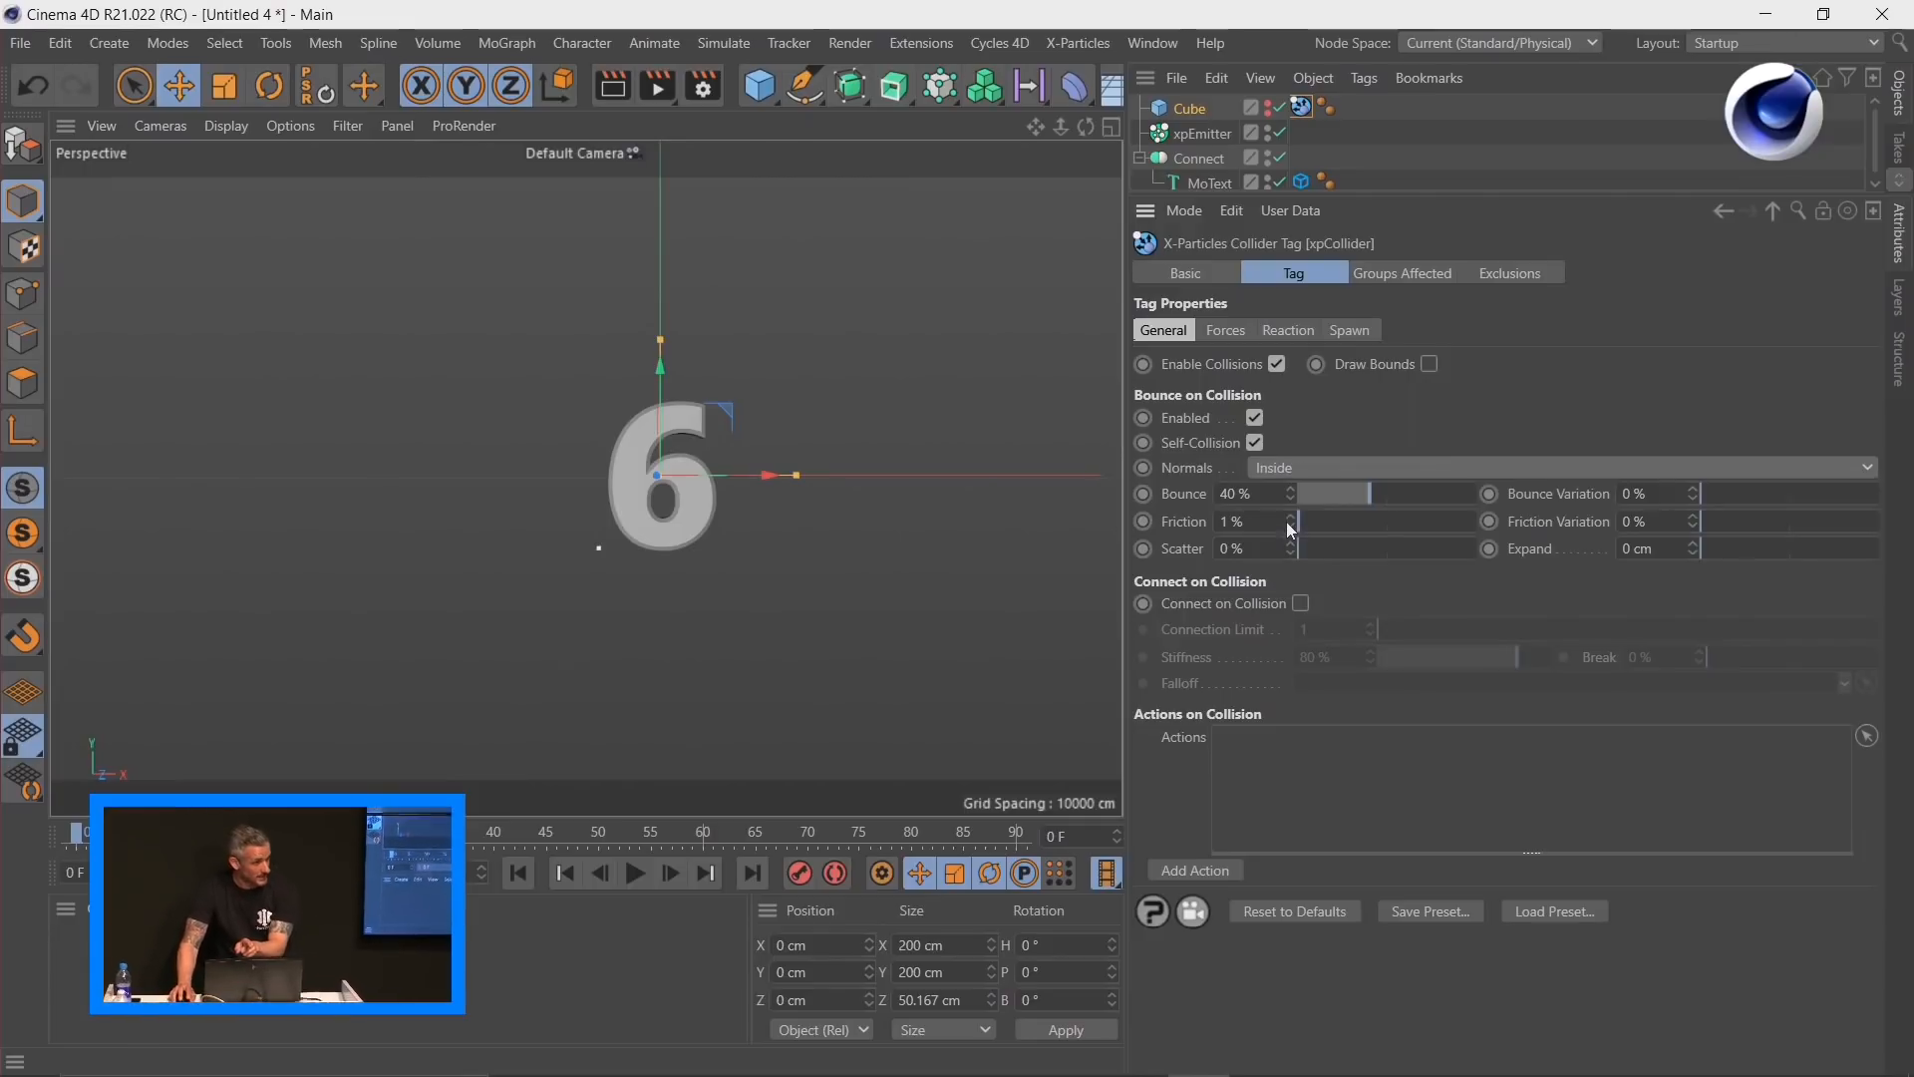
{"action": "left_click", "coordinate": [635, 873]}
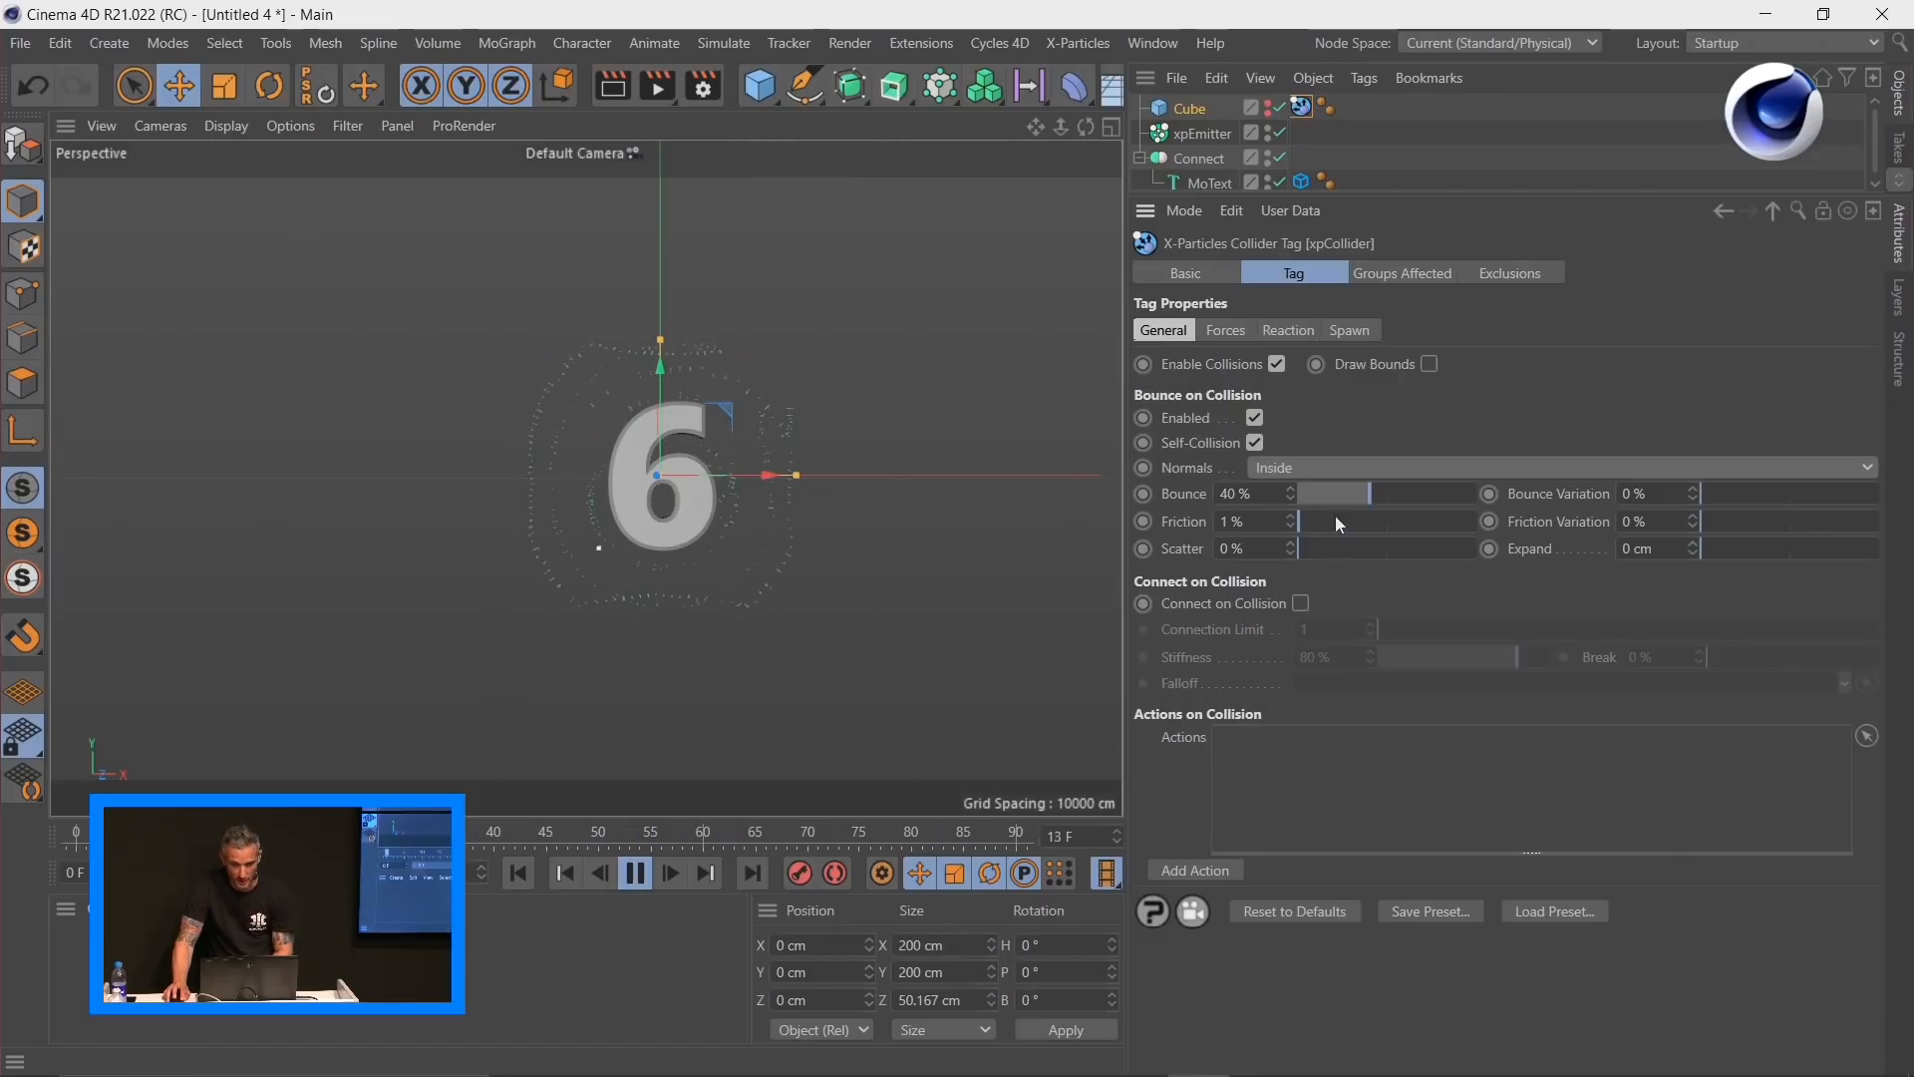
Step: Set the cube collider's Bounce to 0% and Friction to 100%, and replay the particle burst from frame 0
{"action": "left_click_drag", "start_coordinate": [1356, 494], "coordinate": [1642, 532]}
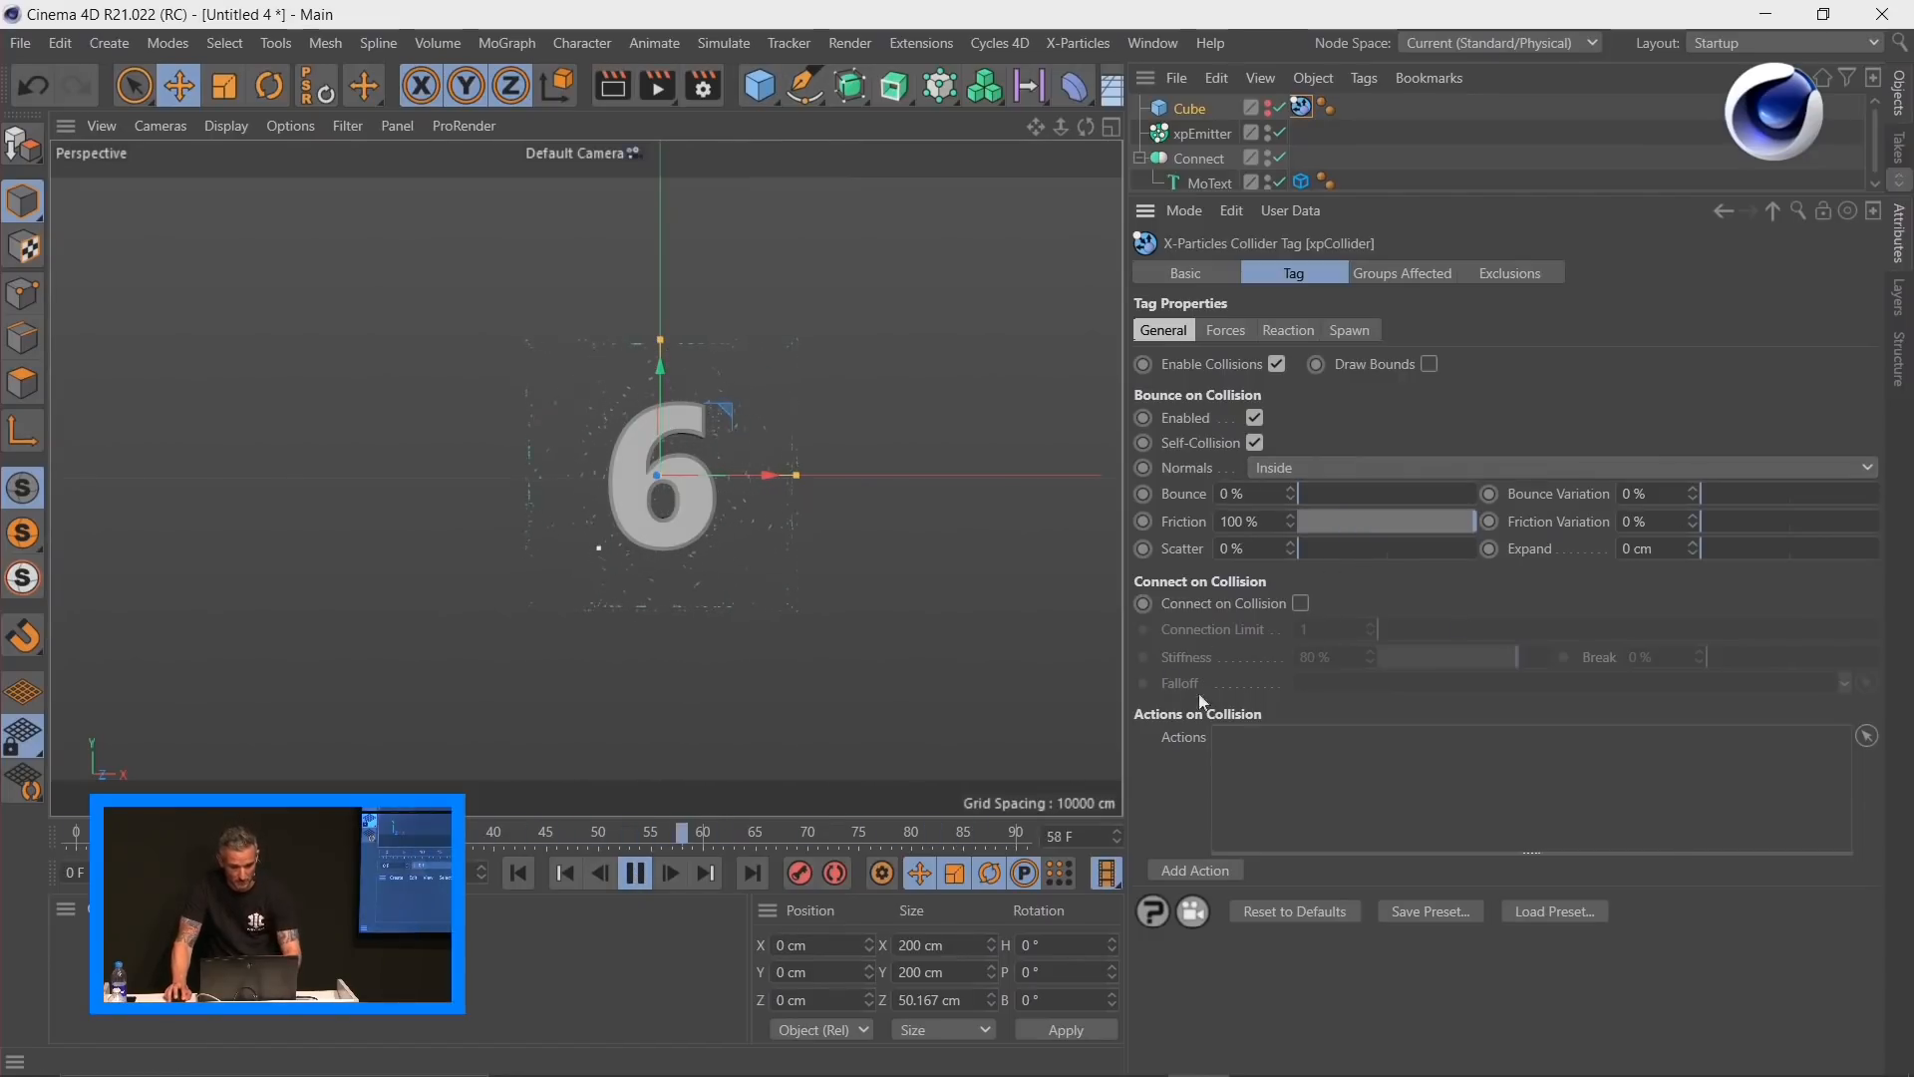
{"action": "left_click", "coordinate": [518, 873]}
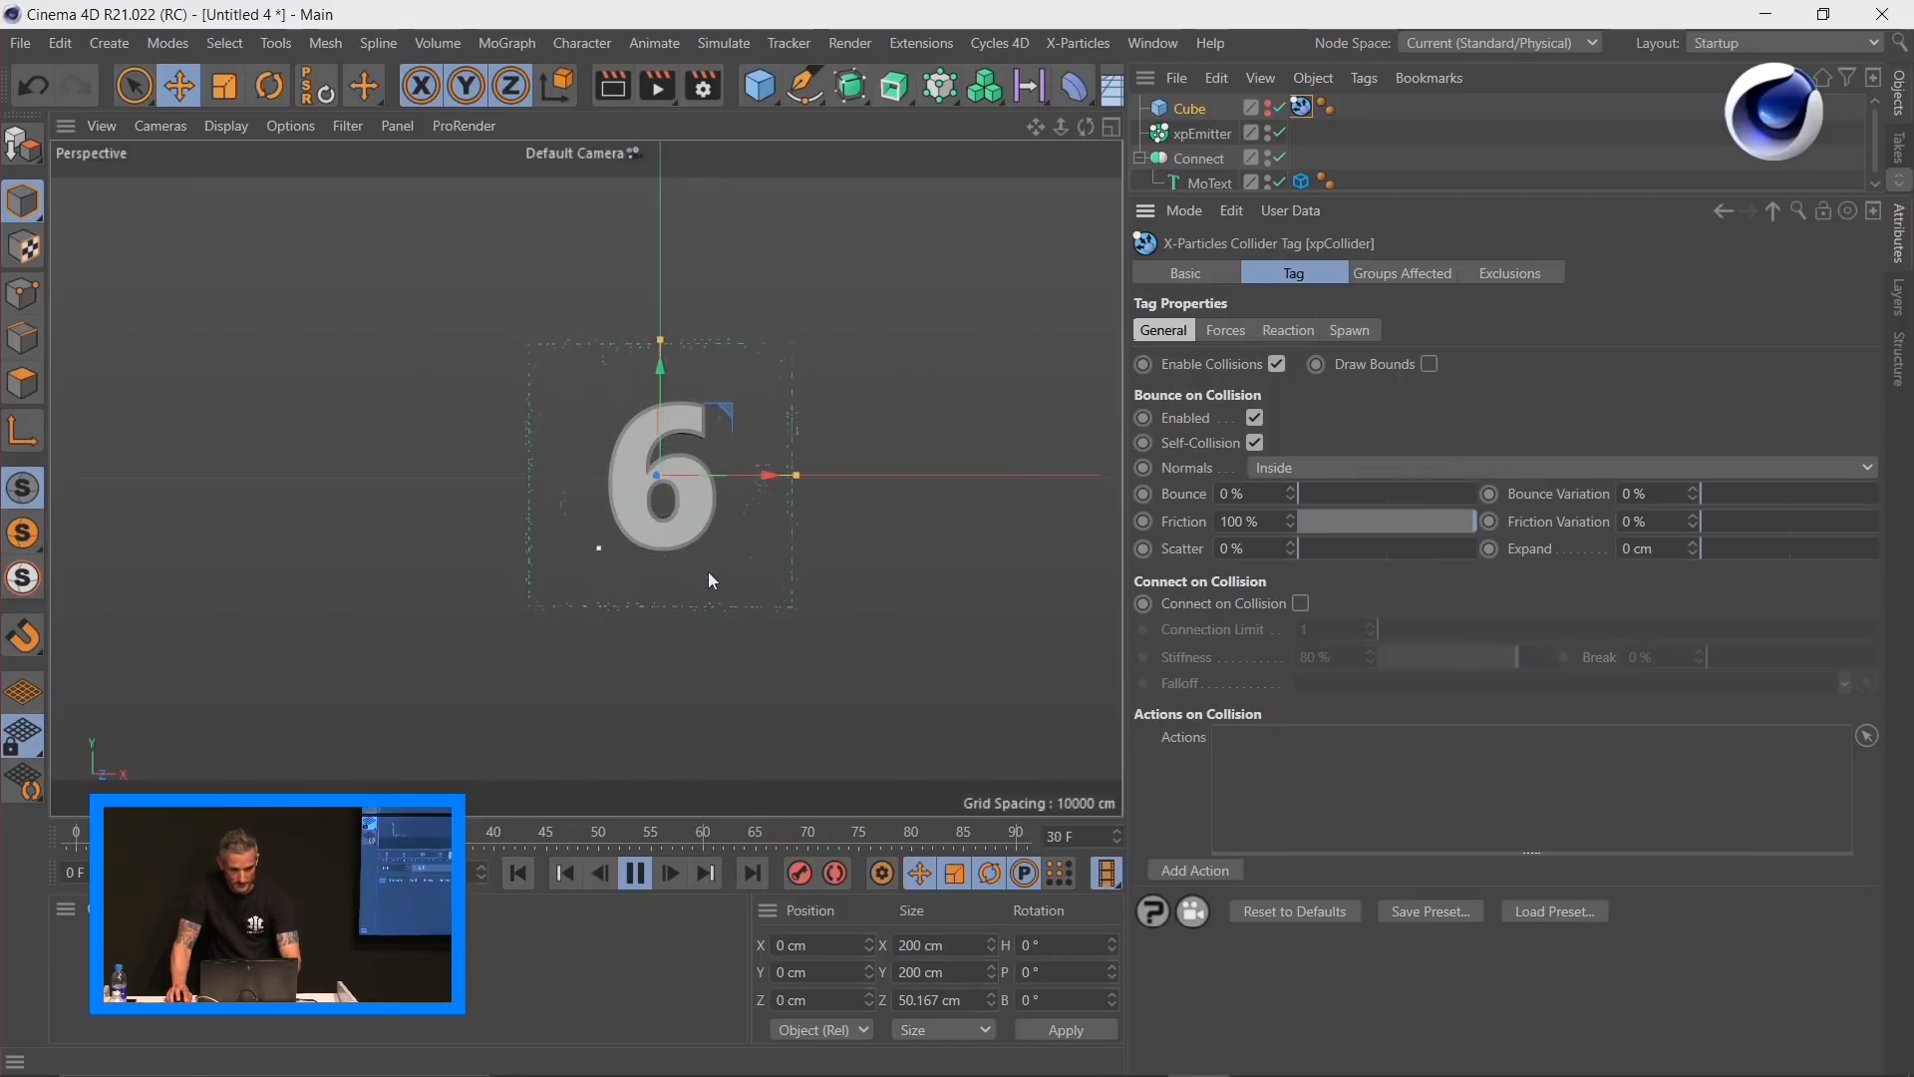
{"action": "middle_click_drag", "start_coordinate": [686, 500], "coordinate": [606, 484], "text": "alt"}
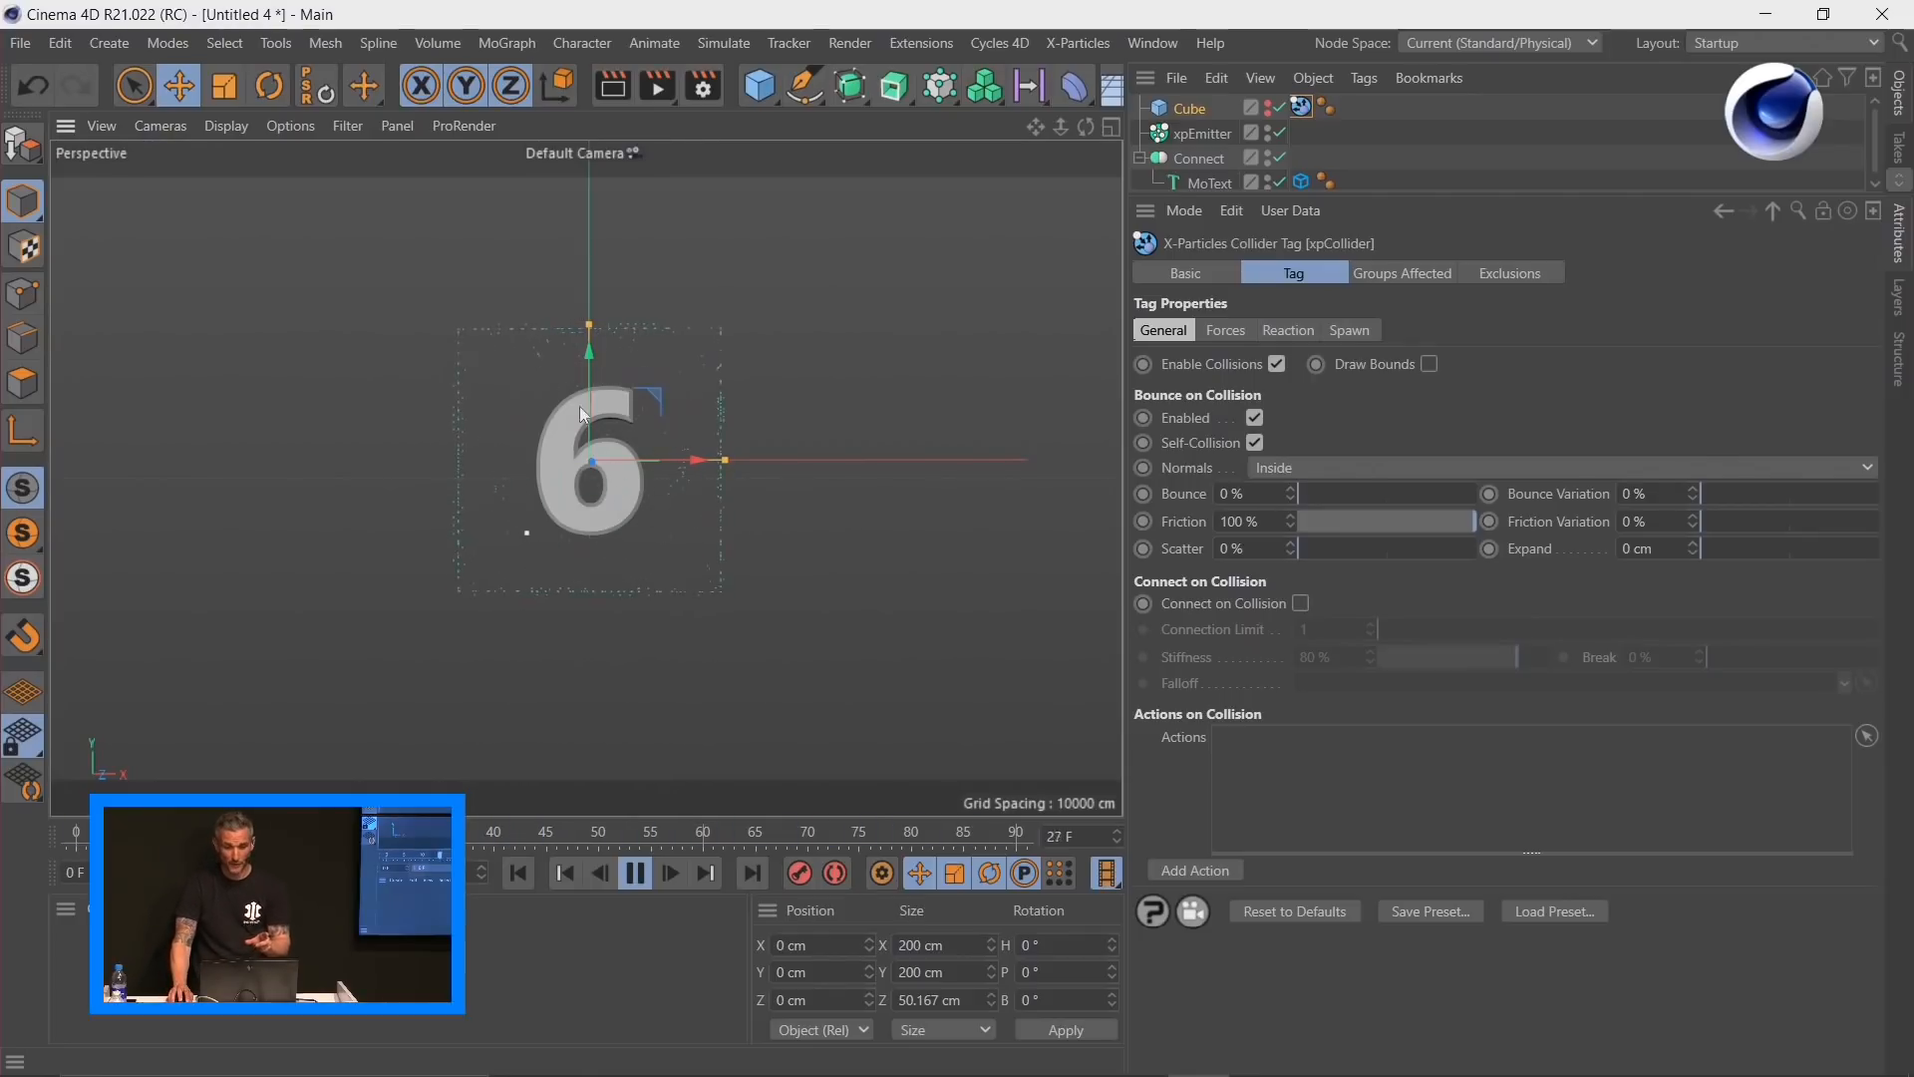
Step: Set the xpEmitter's editor display to Squares and replay the simulation from the start
{"action": "left_click", "coordinate": [1200, 135]}
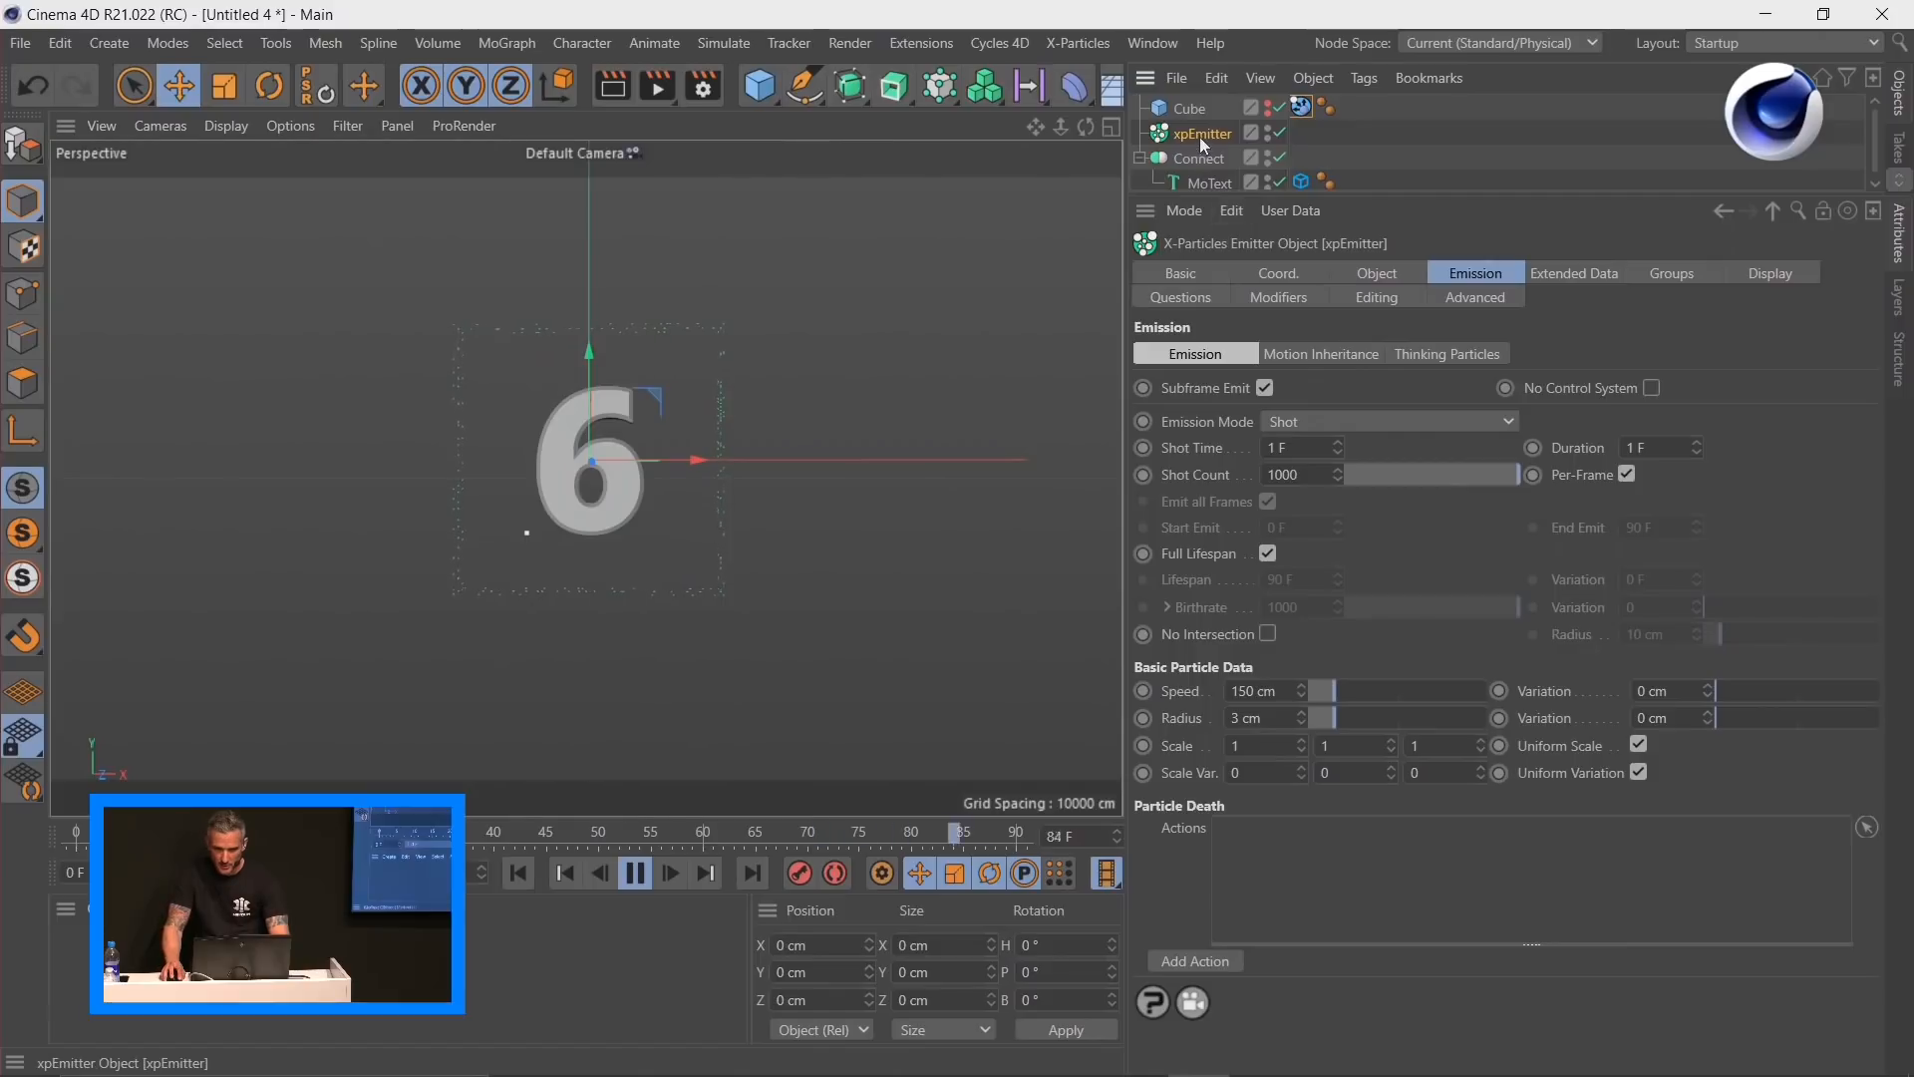
{"action": "left_click", "coordinate": [1794, 271]}
{"action": "left_click", "coordinate": [1354, 650]}
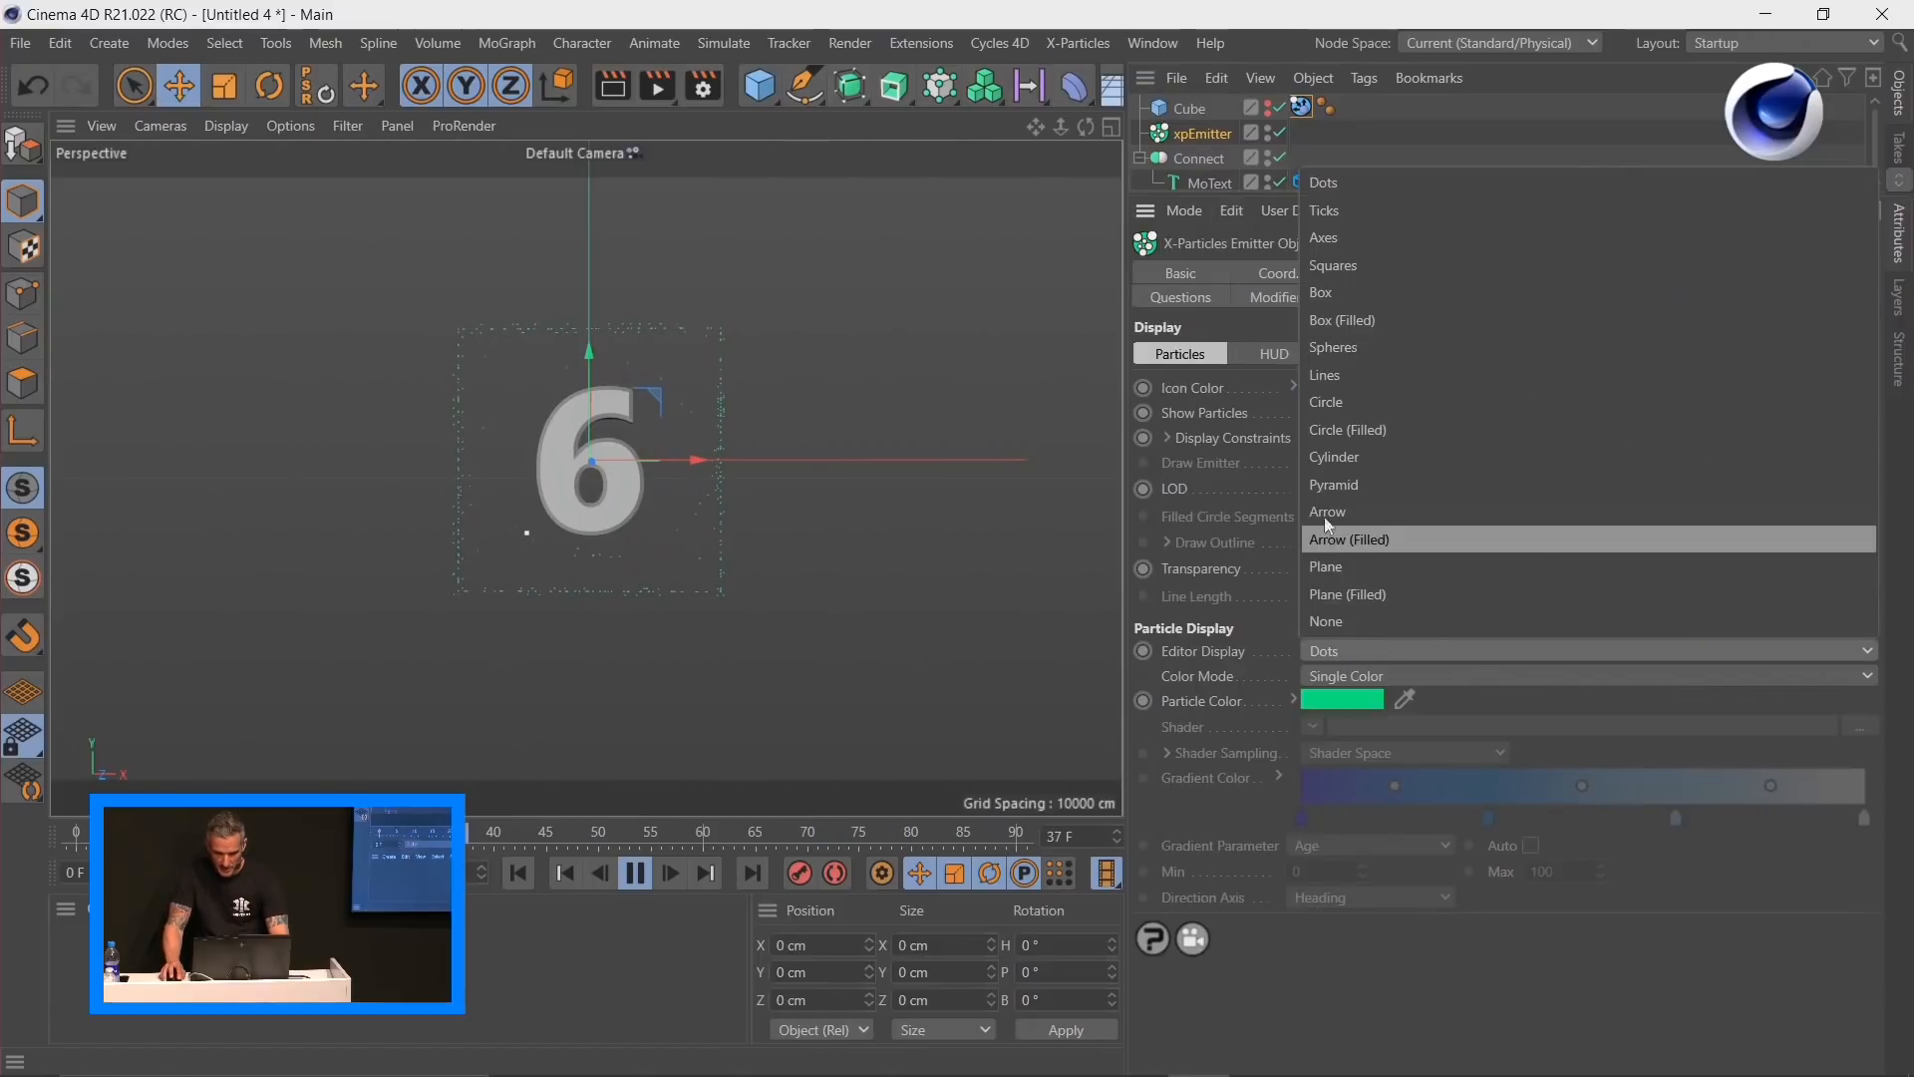
{"action": "left_click", "coordinate": [1341, 265]}
{"action": "left_click", "coordinate": [519, 873]}
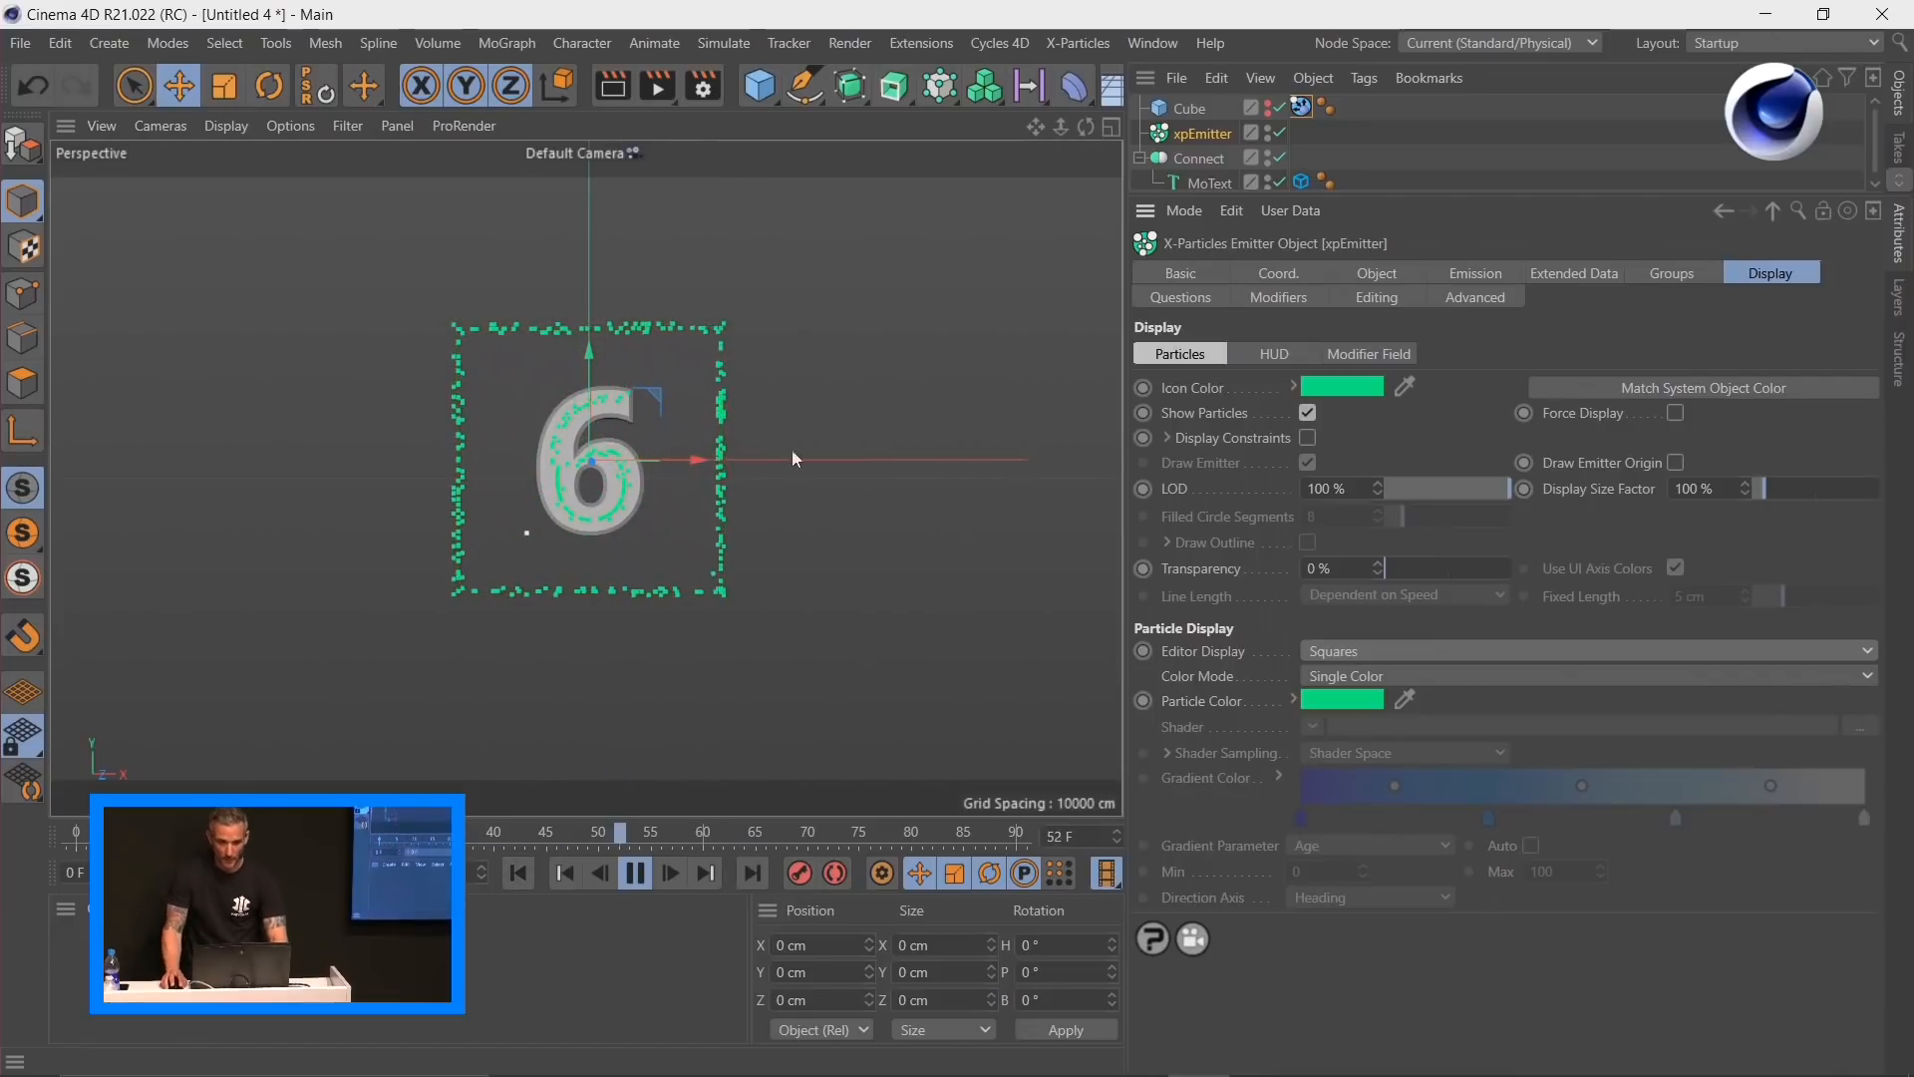
Step: Set the xpEmitter's particle radius to 2.5 cm
{"action": "left_click", "coordinate": [1483, 274]}
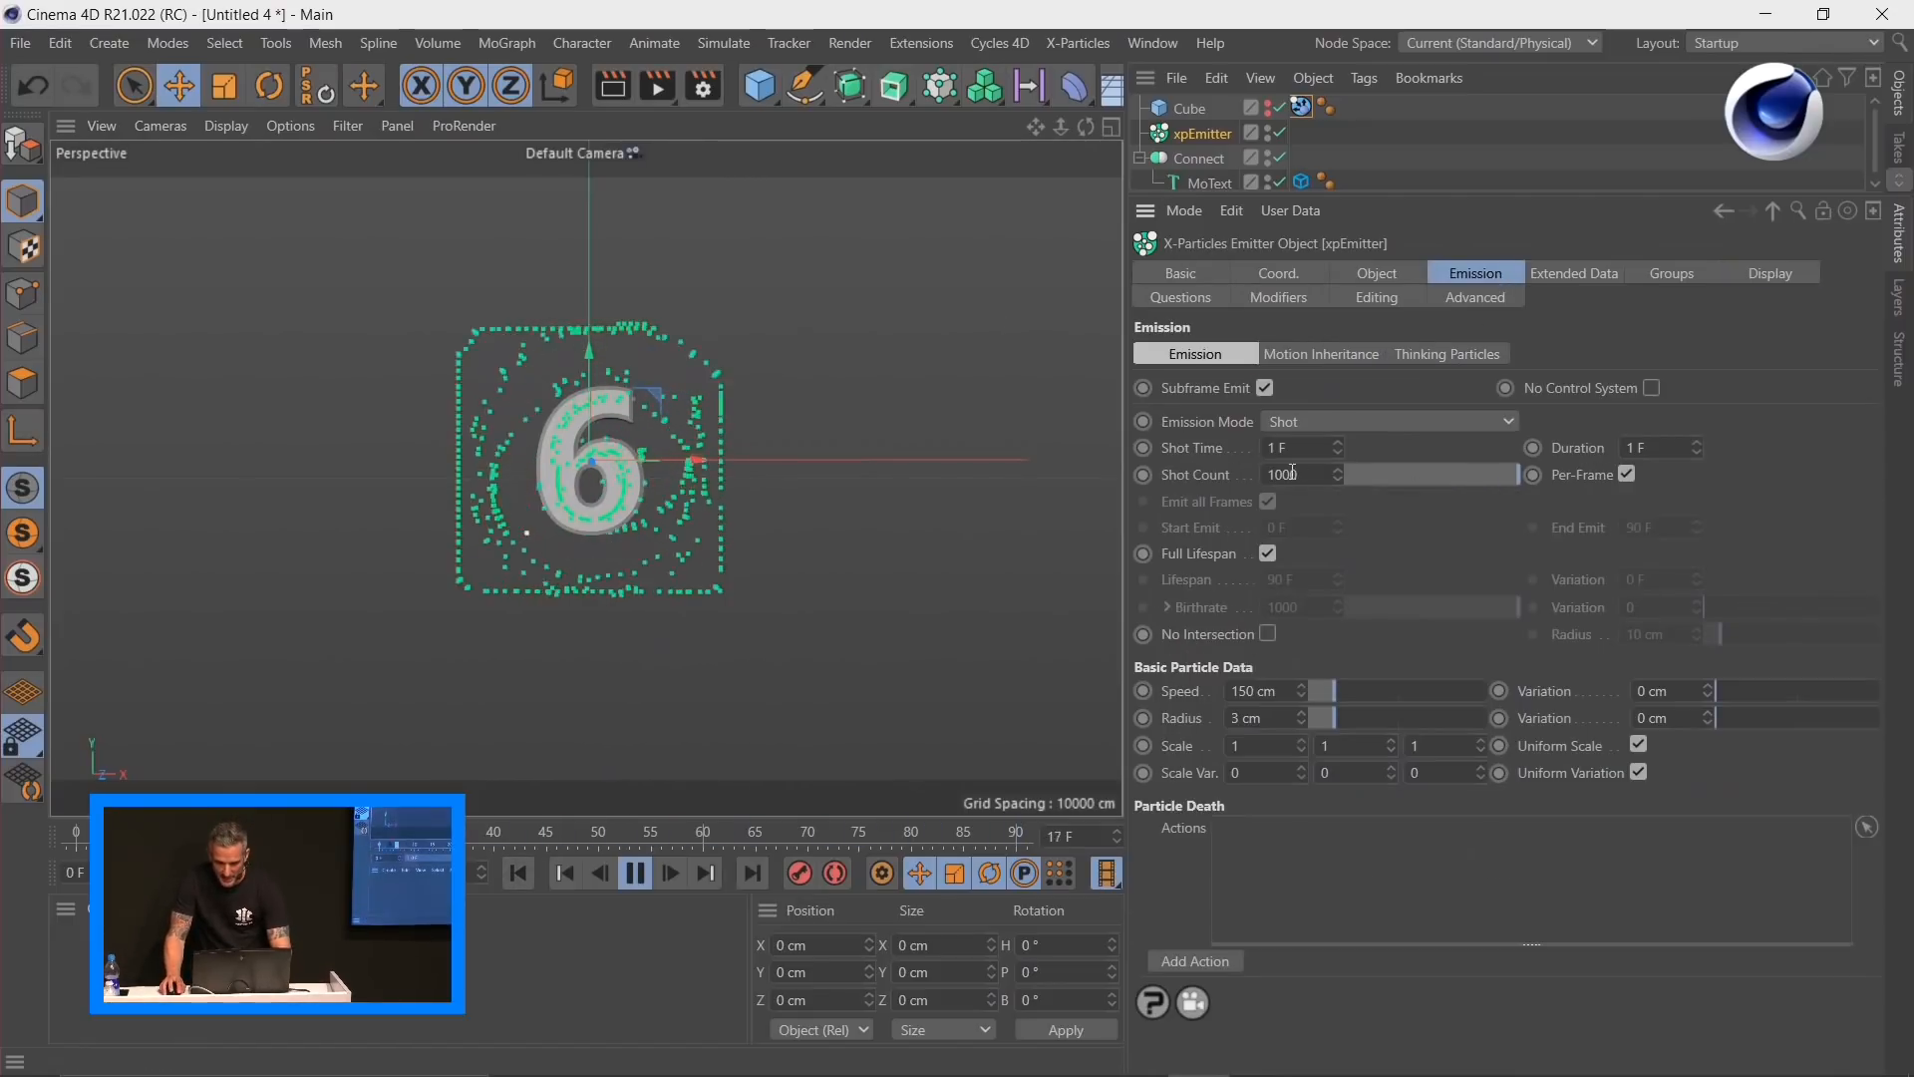
{"action": "left_click", "coordinate": [1252, 718]}
{"action": "type", "text": "2.5"}
{"action": "key", "text": "Return"}
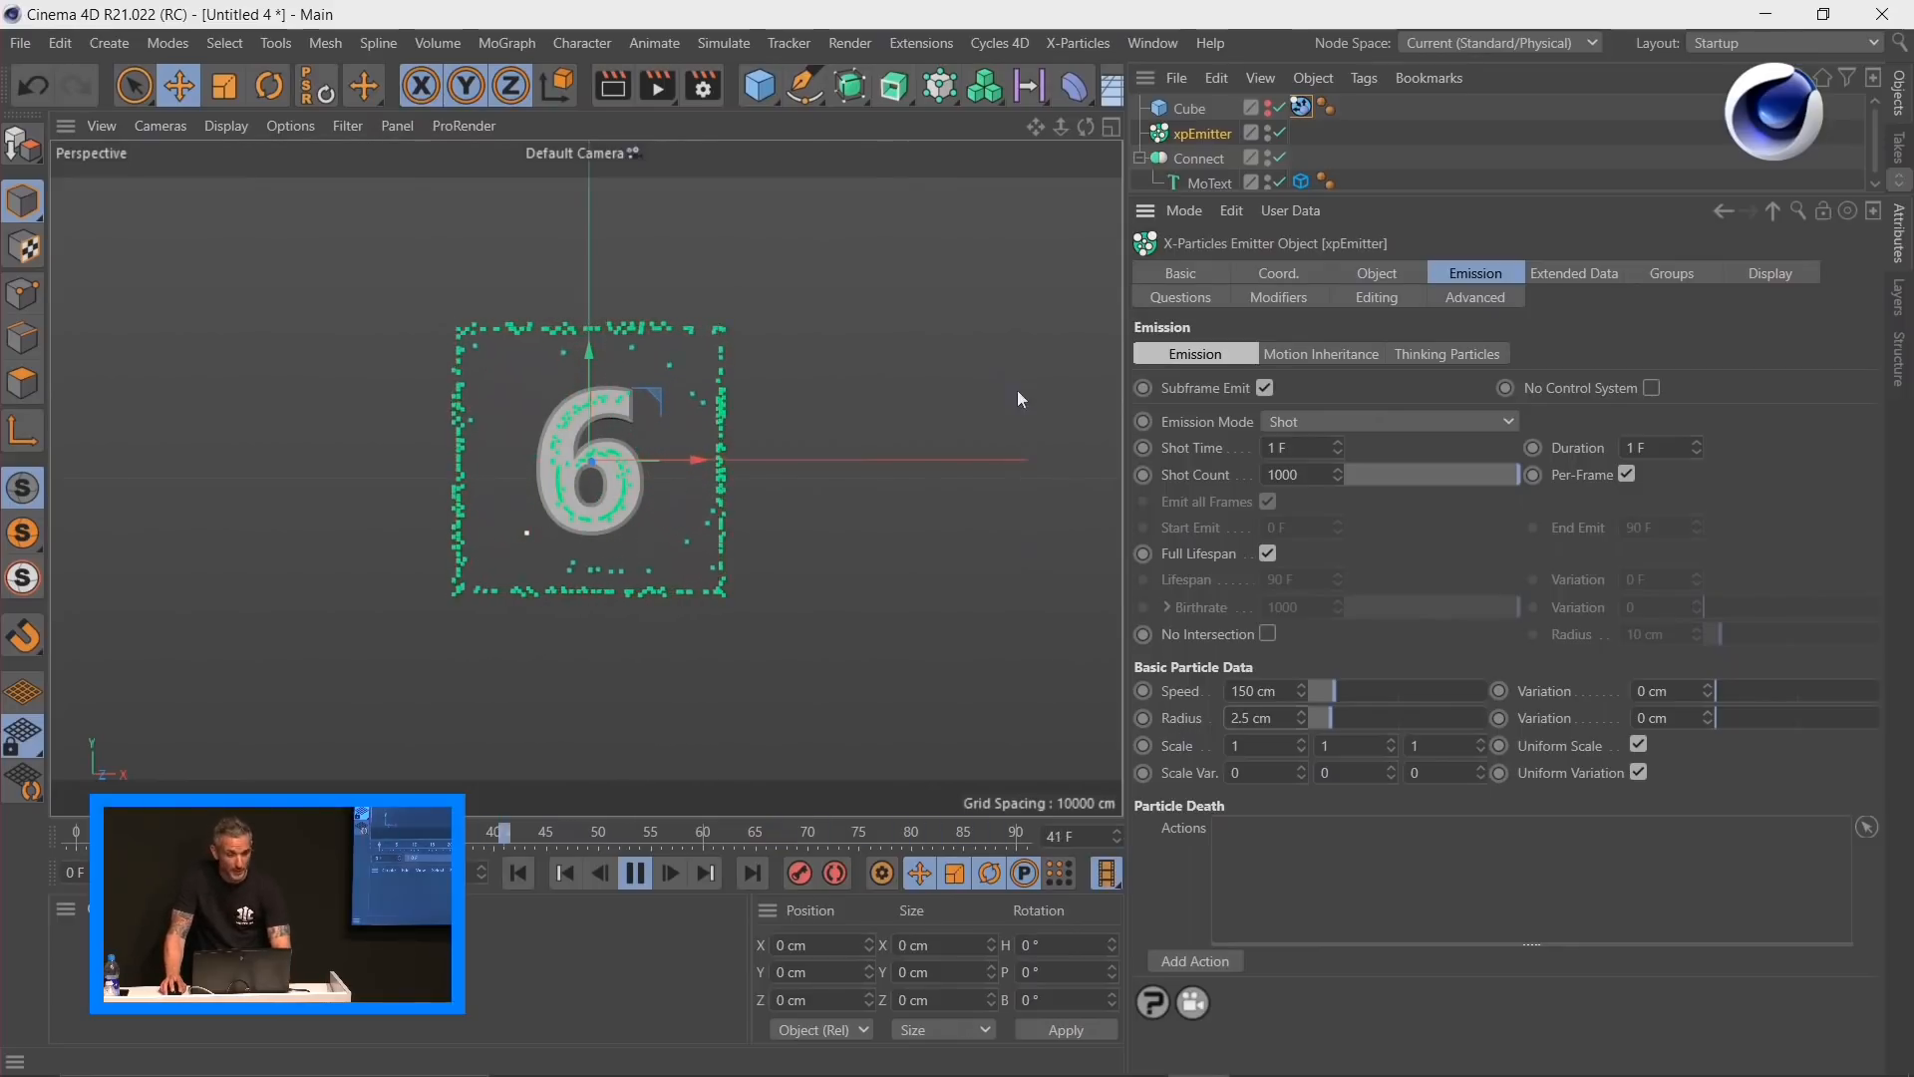
Step: Add an xpFluidFX object to the scene and watch how the particles behave around the 6
{"action": "left_click", "coordinate": [1061, 44]}
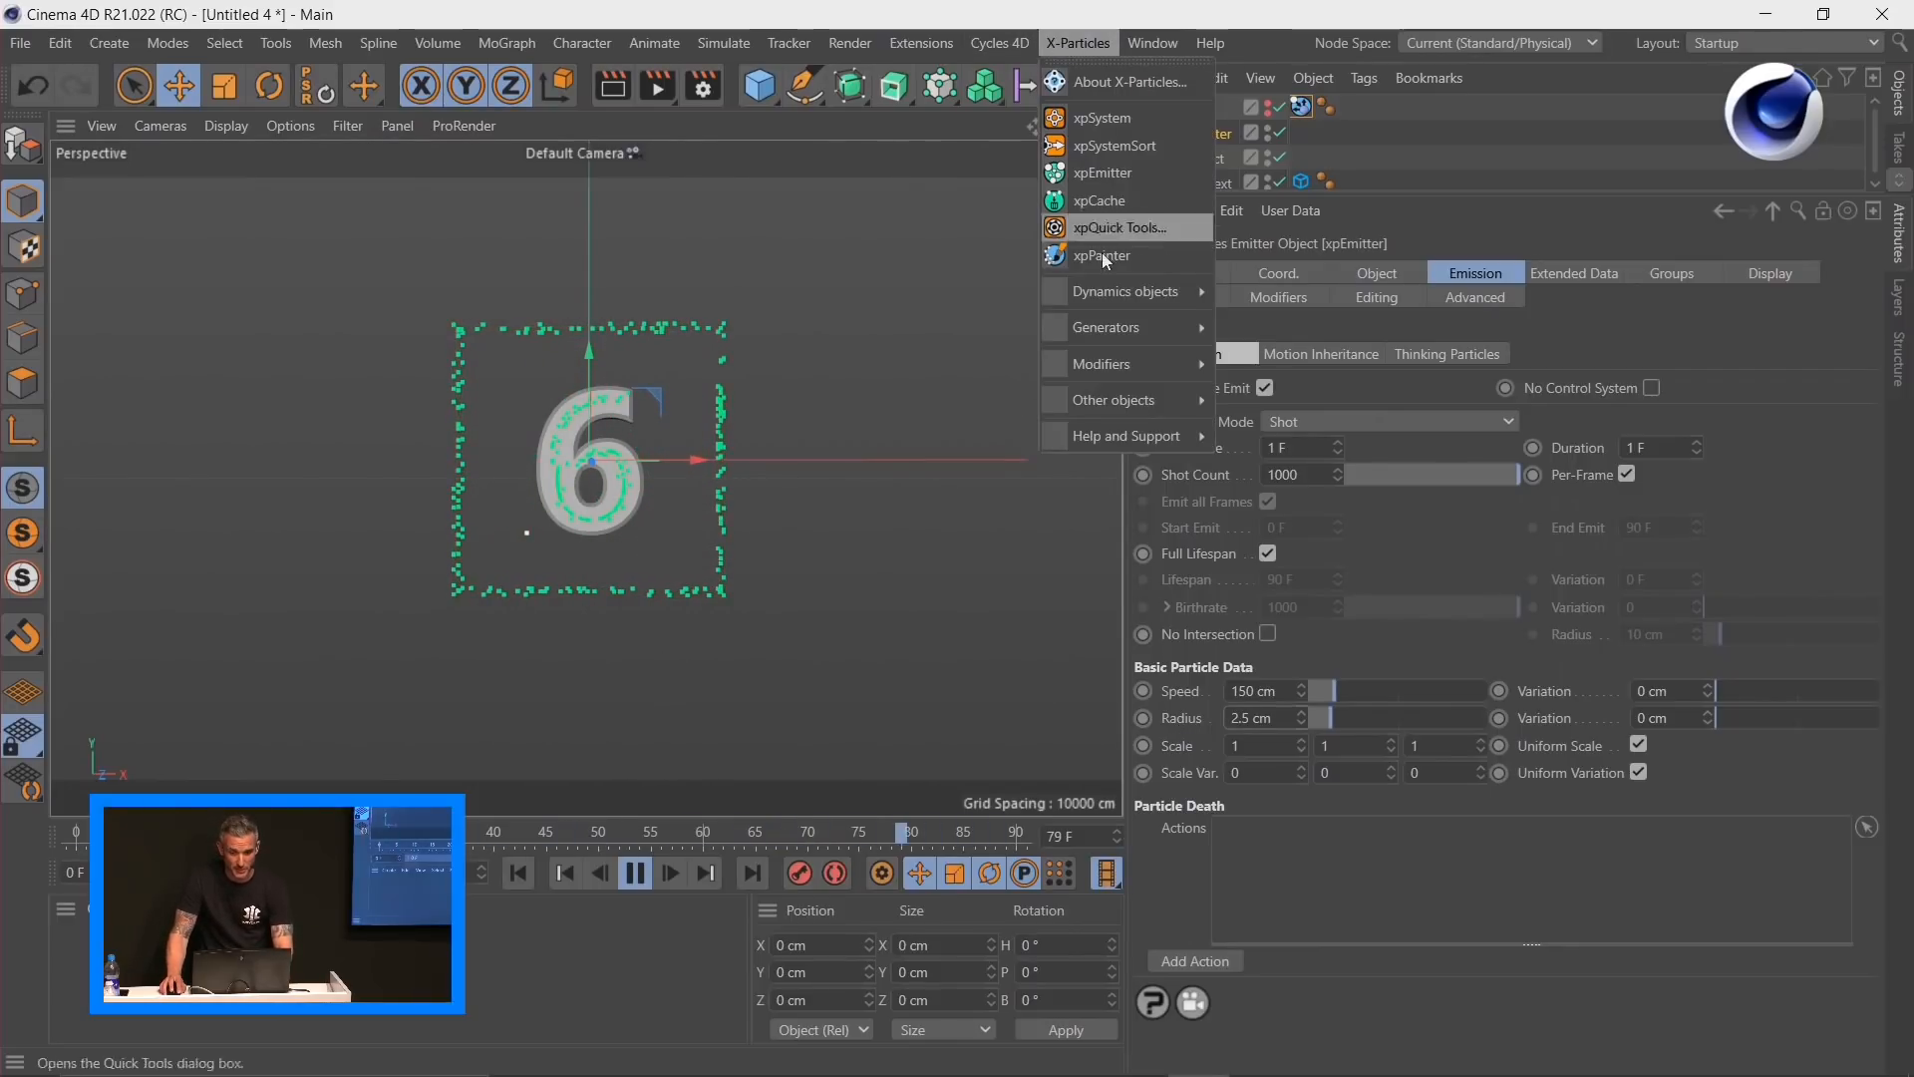
{"action": "mouse_move", "coordinate": [1111, 293]}
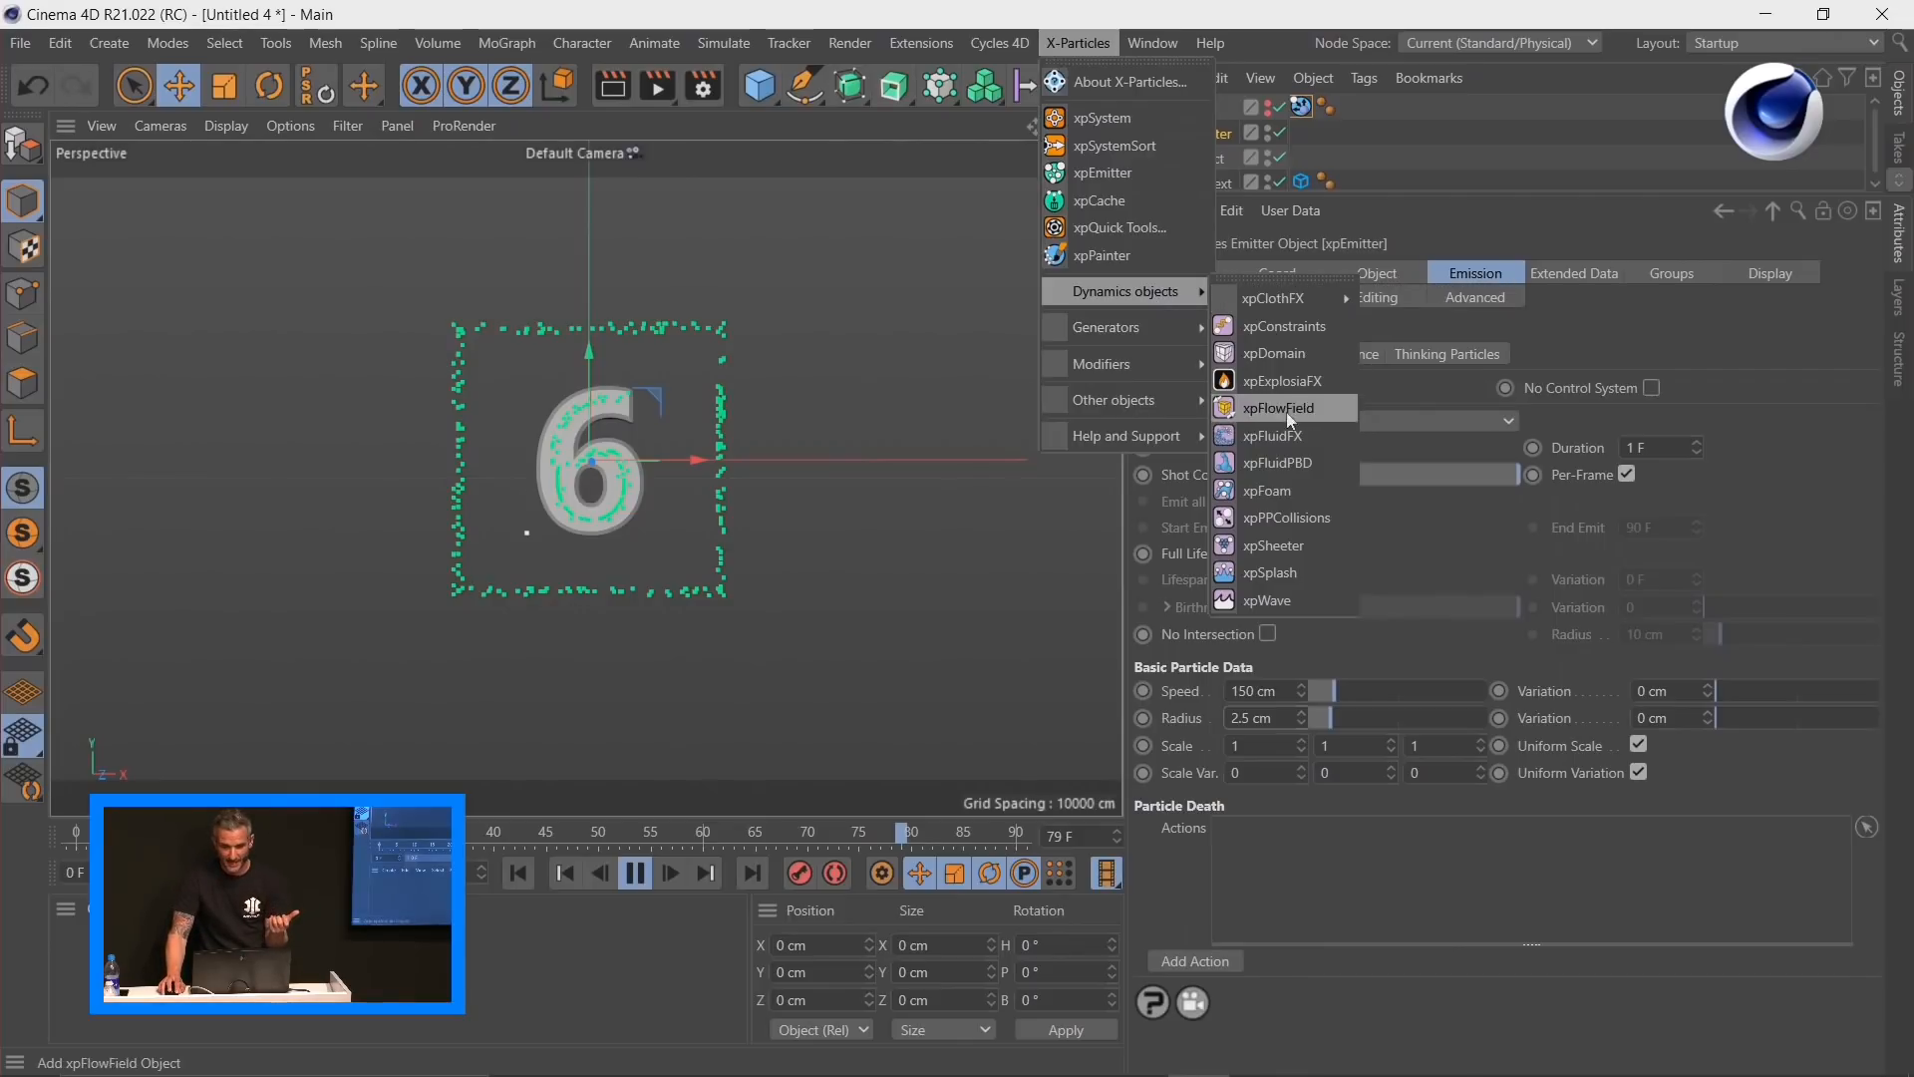
{"action": "left_click", "coordinate": [1284, 439]}
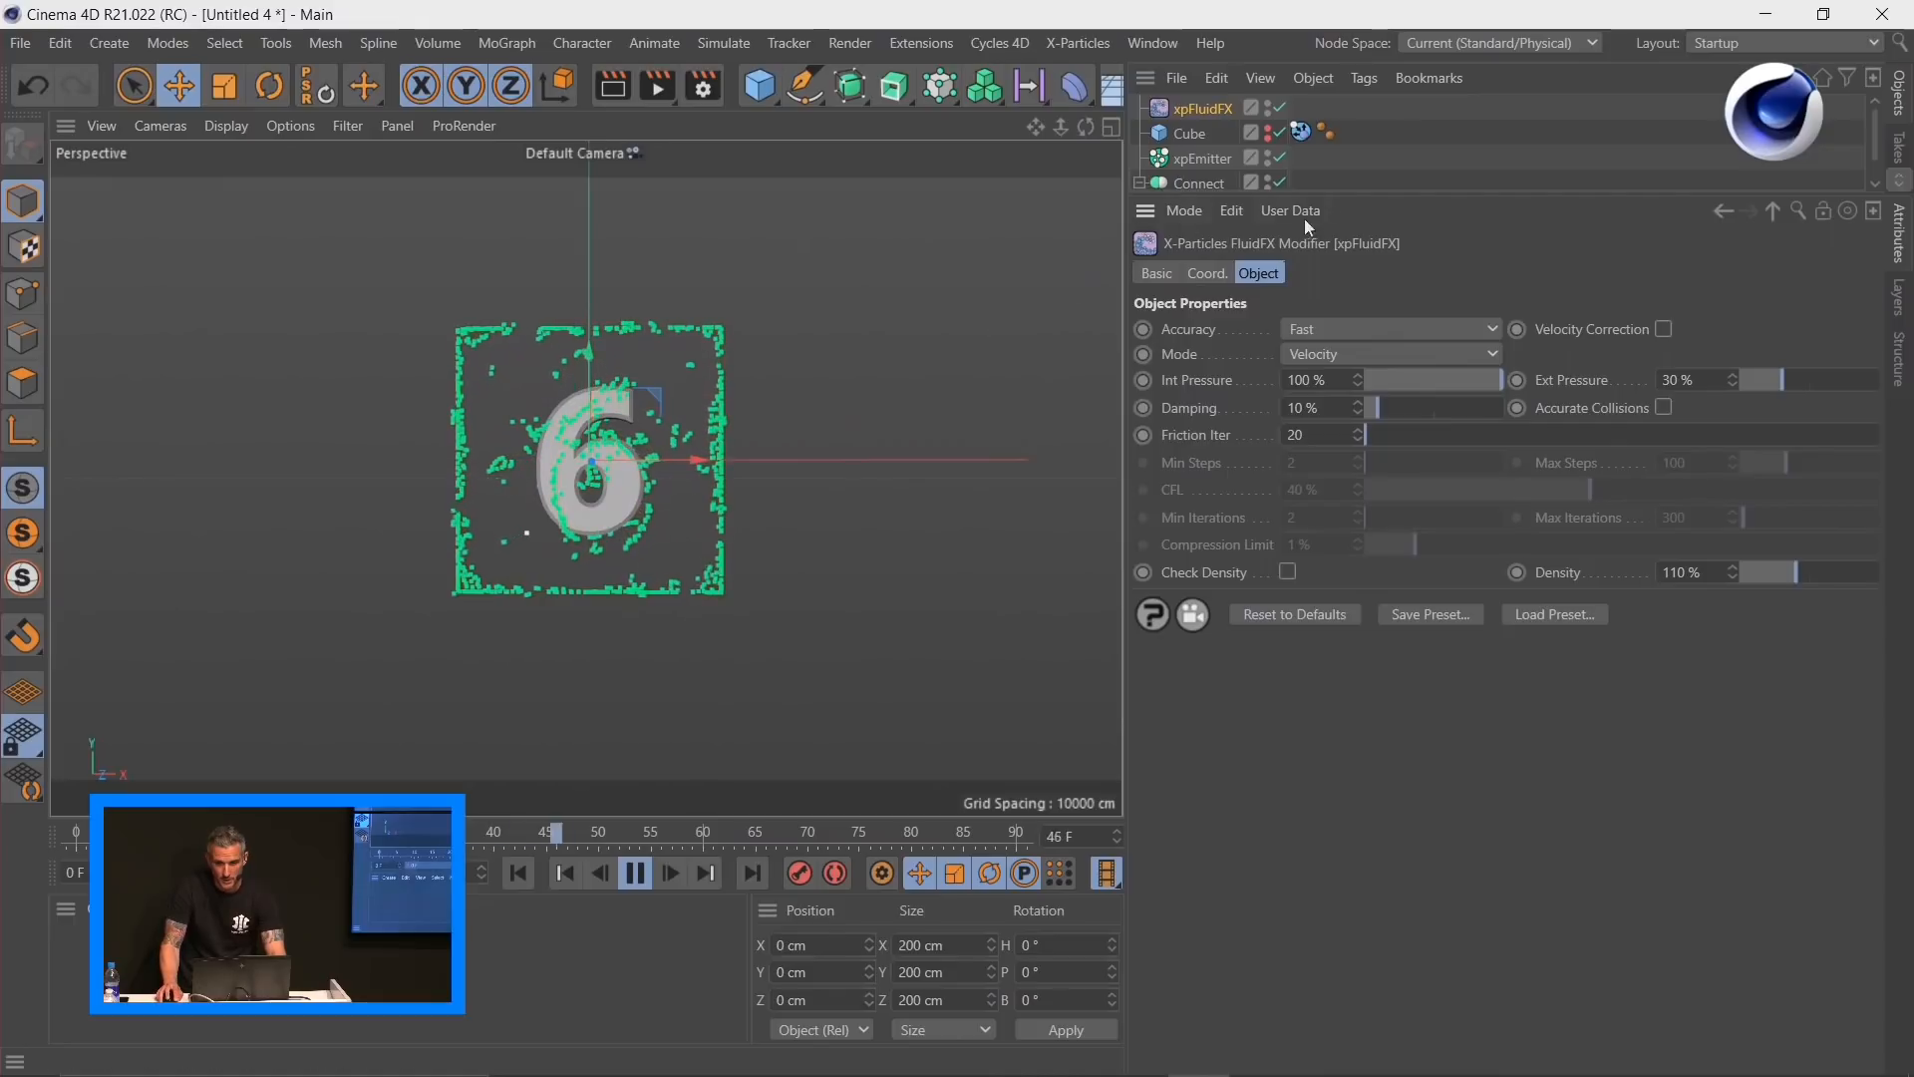
{"action": "left_click_drag", "start_coordinate": [1338, 191], "coordinate": [1346, 389]}
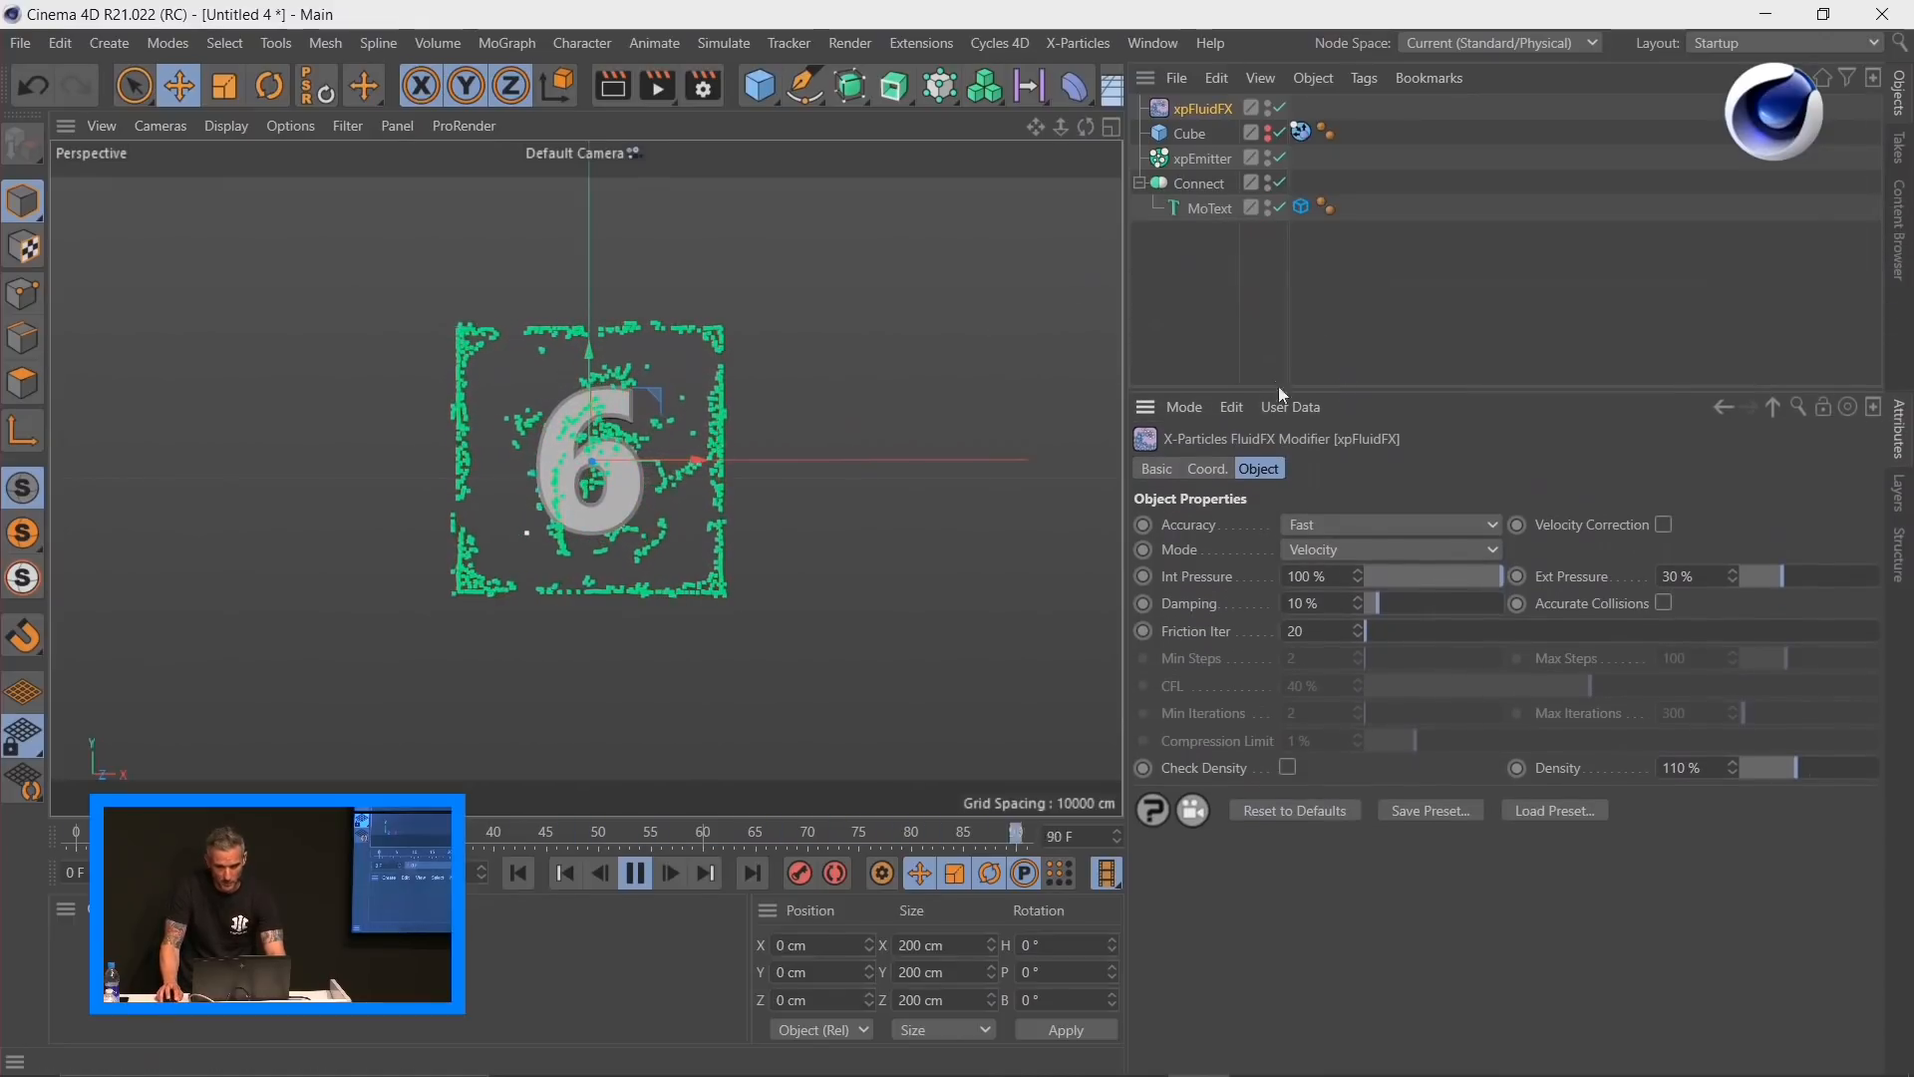
{"action": "scroll", "coordinate": [723, 484], "scroll_direction": "up", "scroll_amount": 2}
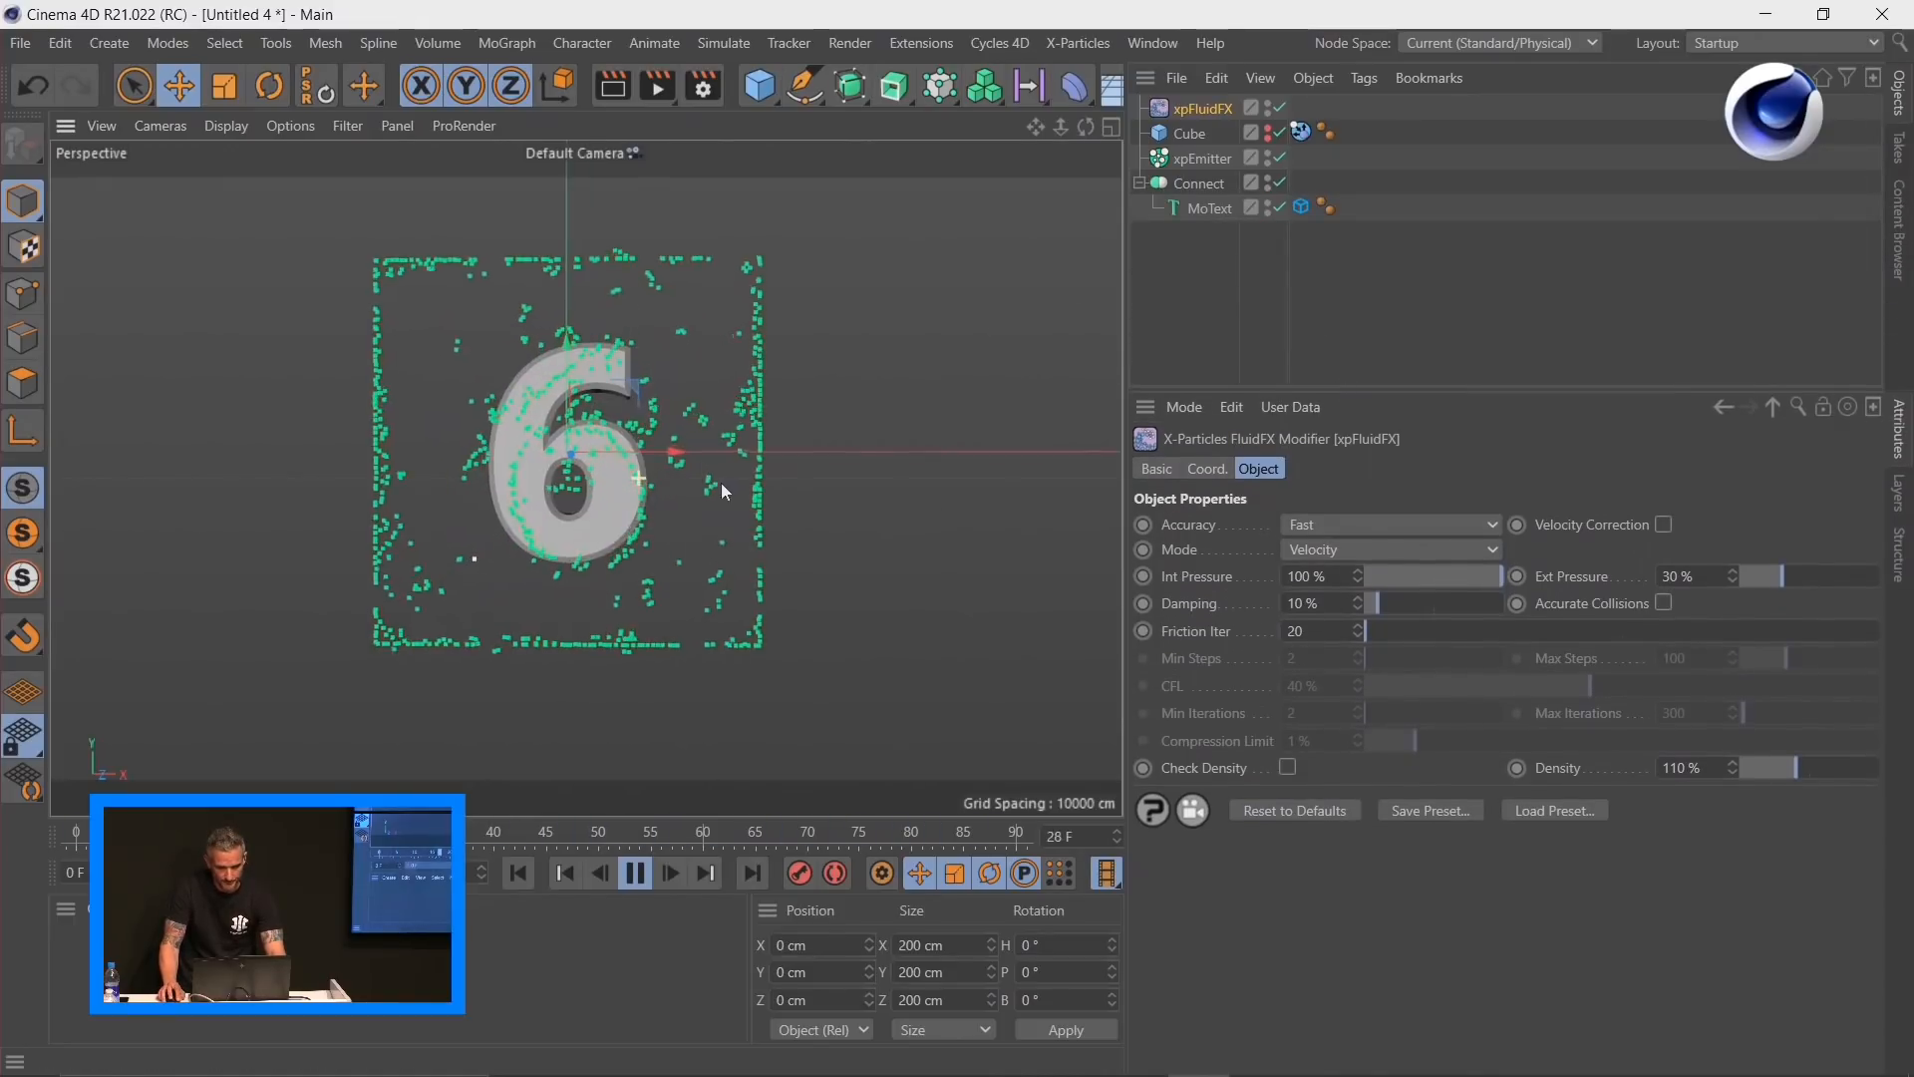
Step: Set the xpEmitter's editor display back to Dots and stop the playback
{"action": "left_click", "coordinate": [1199, 159]}
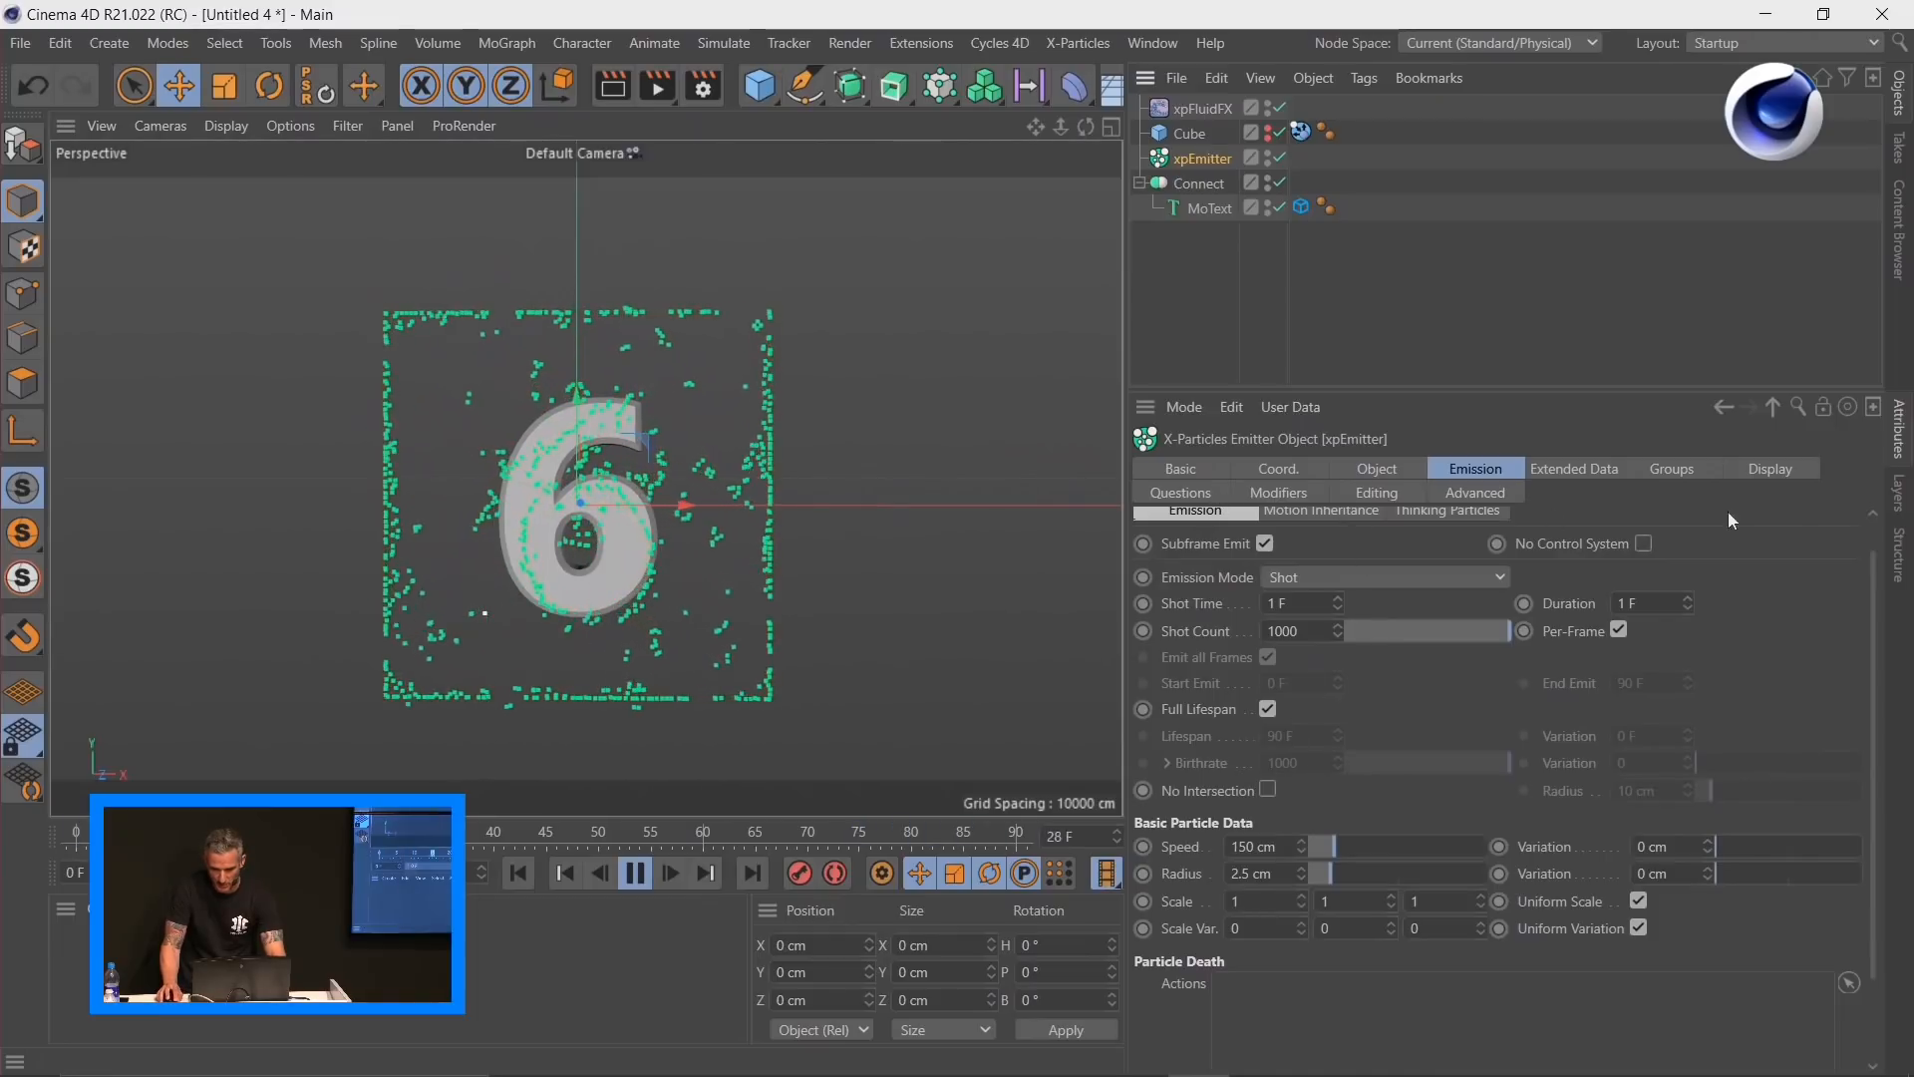
{"action": "left_click", "coordinate": [1745, 470]}
{"action": "left_click", "coordinate": [1349, 803]}
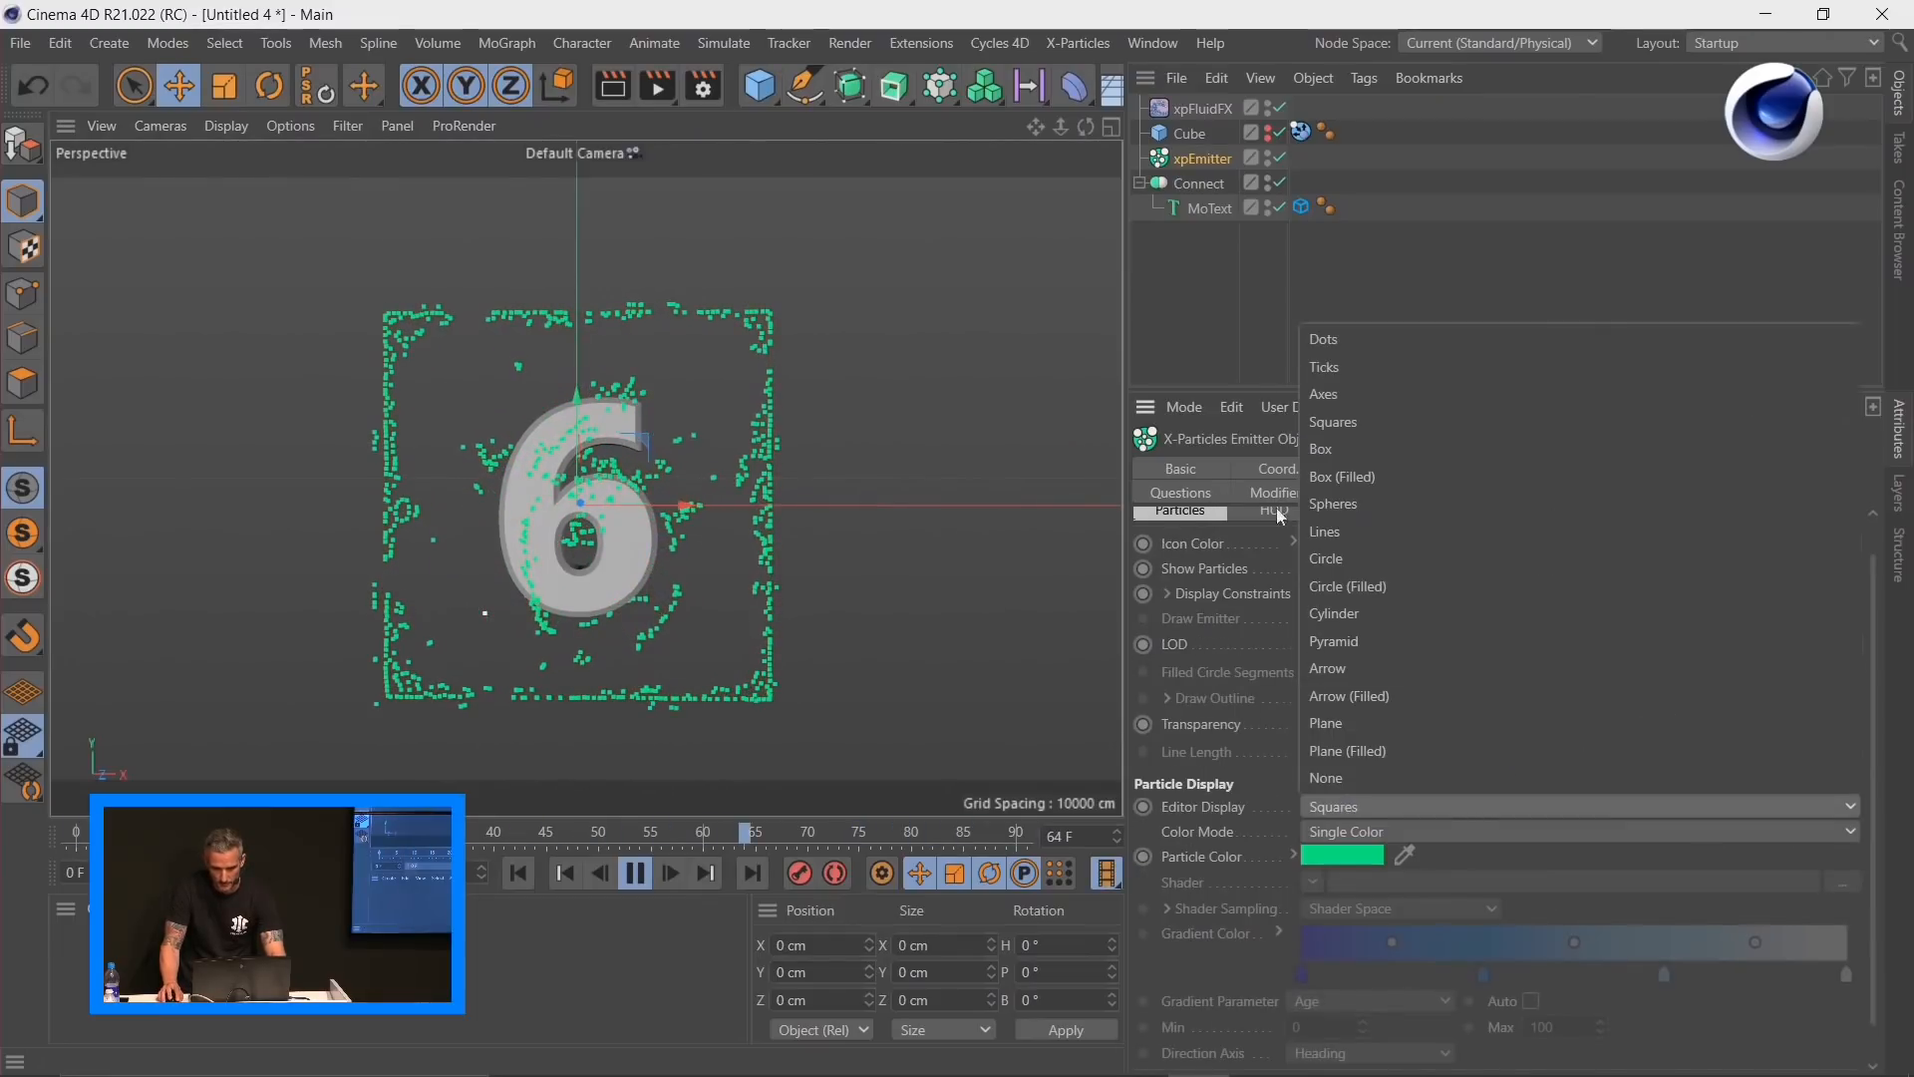
{"action": "left_click", "coordinate": [1332, 343]}
{"action": "left_click", "coordinate": [636, 875]}
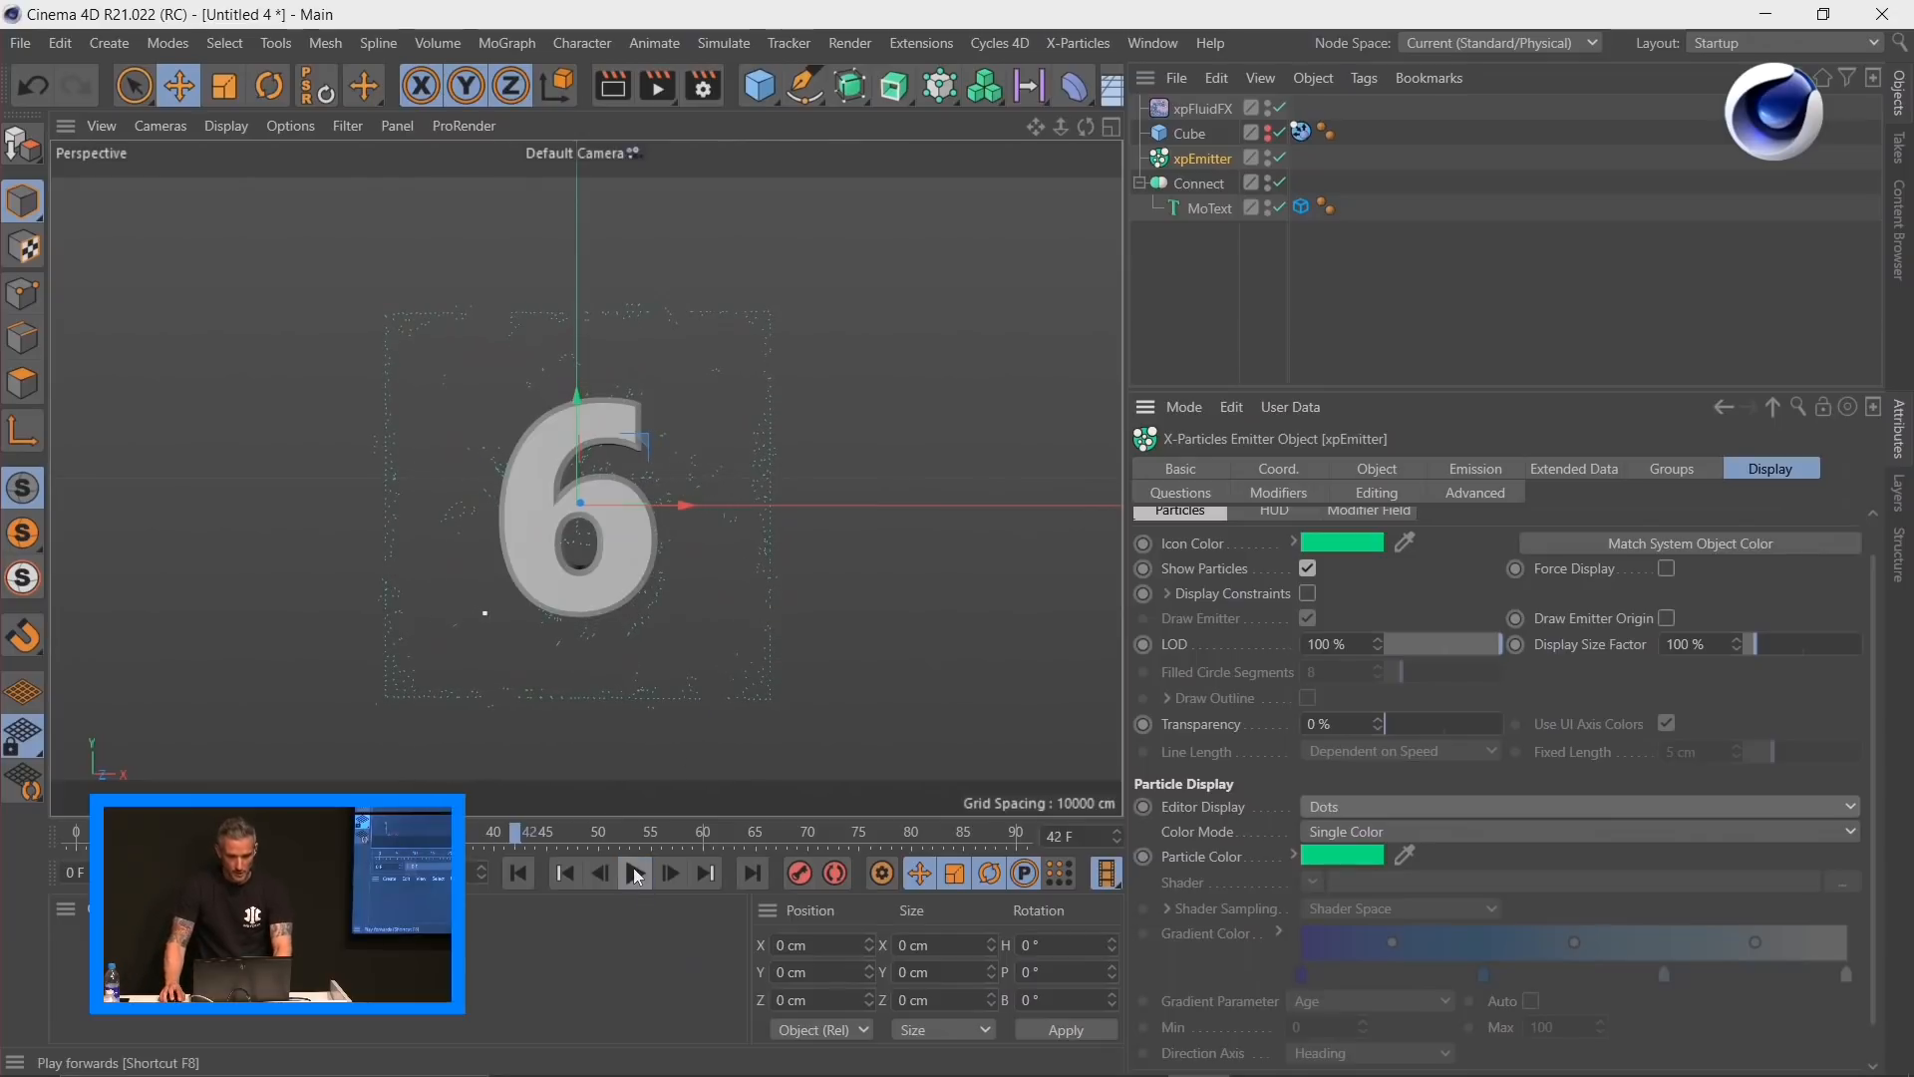
Step: Add an xpSheeter dynamics object to the scene
{"action": "left_click", "coordinate": [1078, 43]}
{"action": "mouse_move", "coordinate": [1095, 301]}
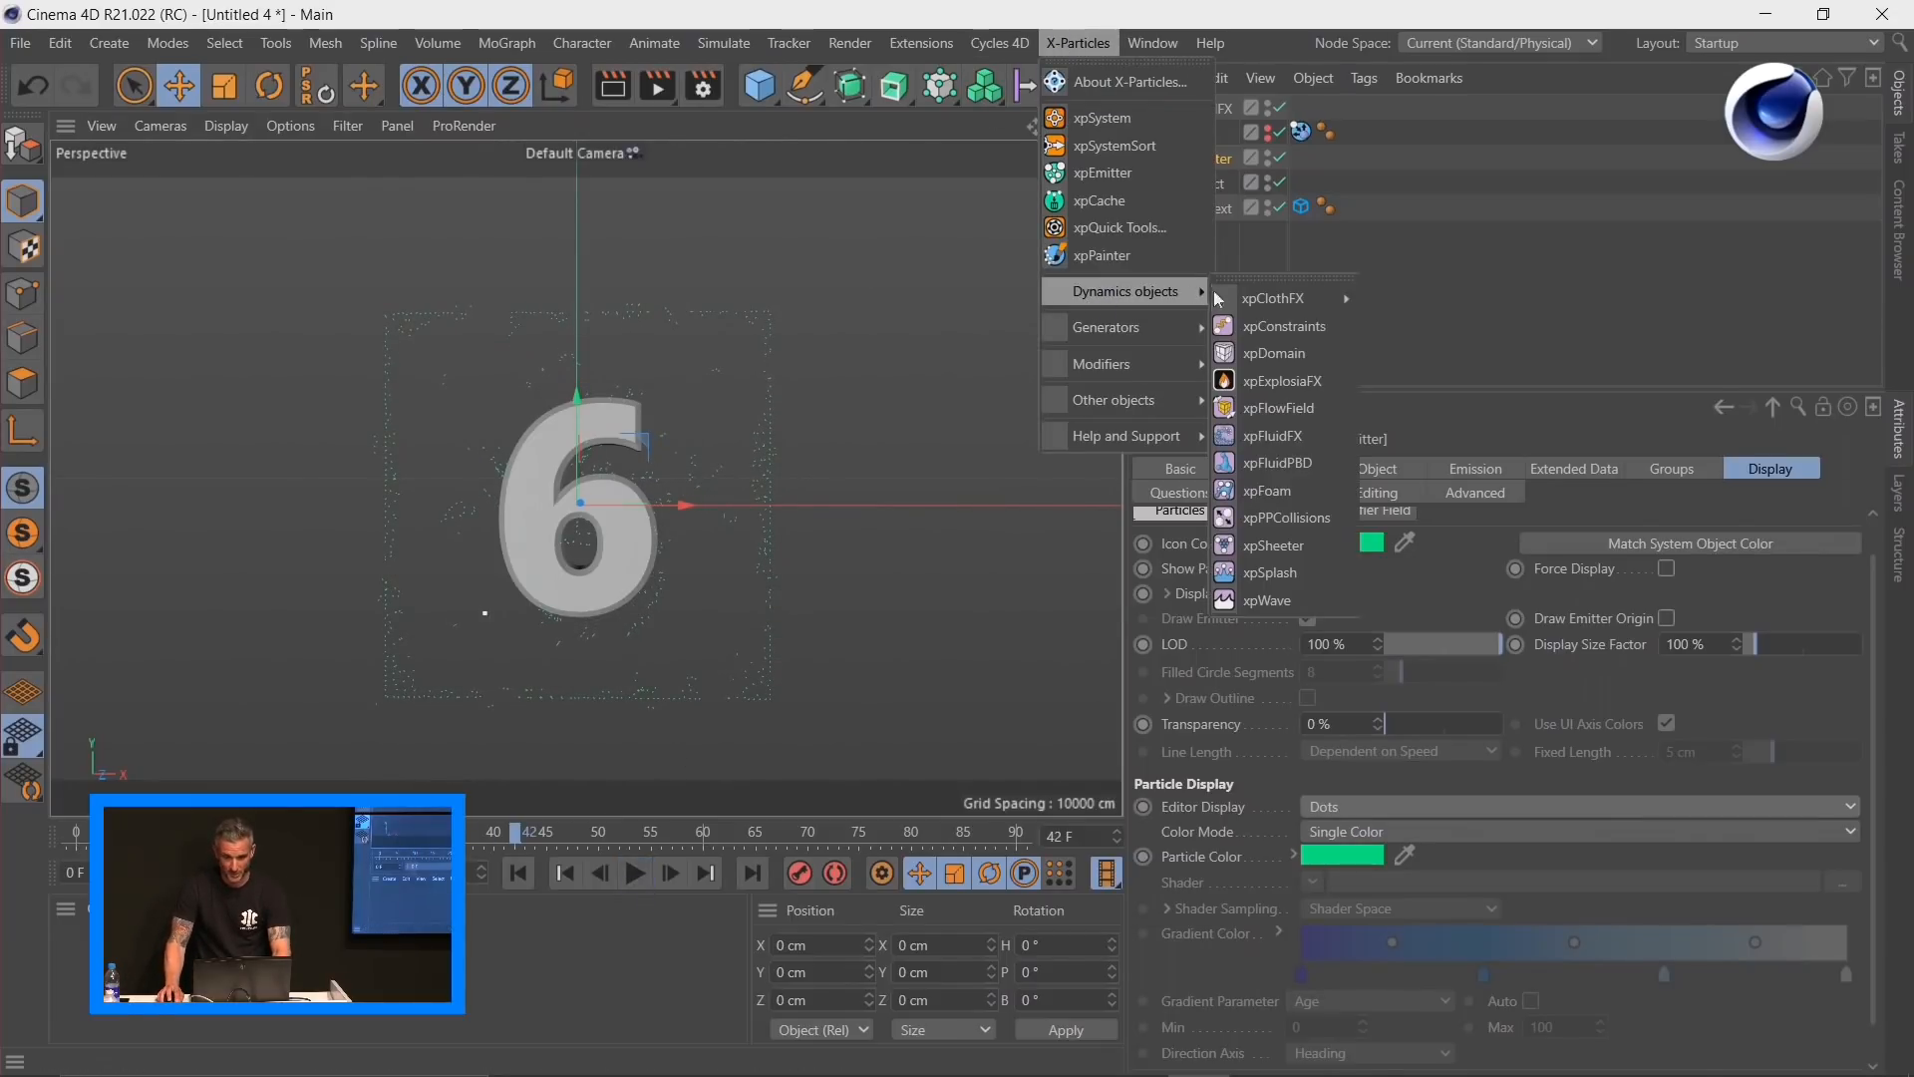
{"action": "left_click", "coordinate": [1298, 545]}
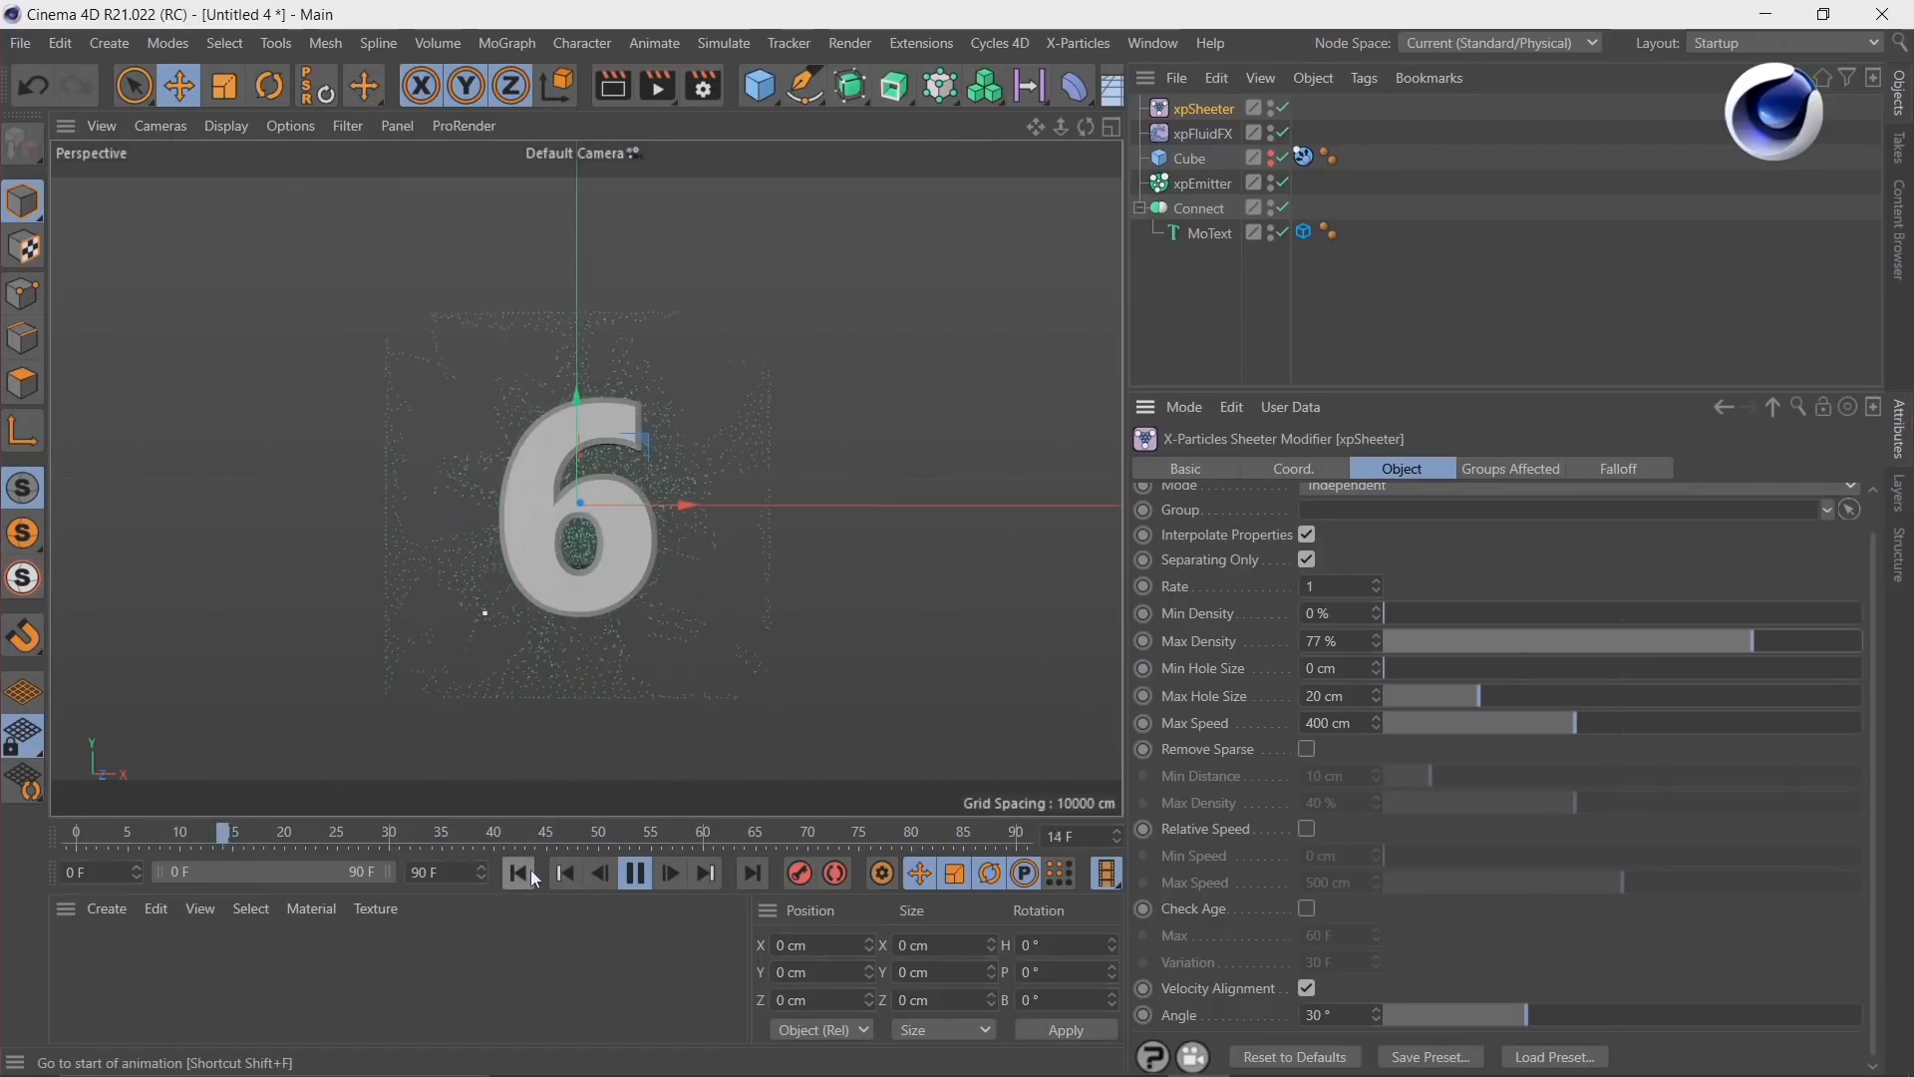
Step: Show the xpEmitter's particles as Squares and replay the sheeted simulation from frame 0
{"action": "left_click", "coordinate": [1204, 184]}
{"action": "left_click", "coordinate": [1351, 807]}
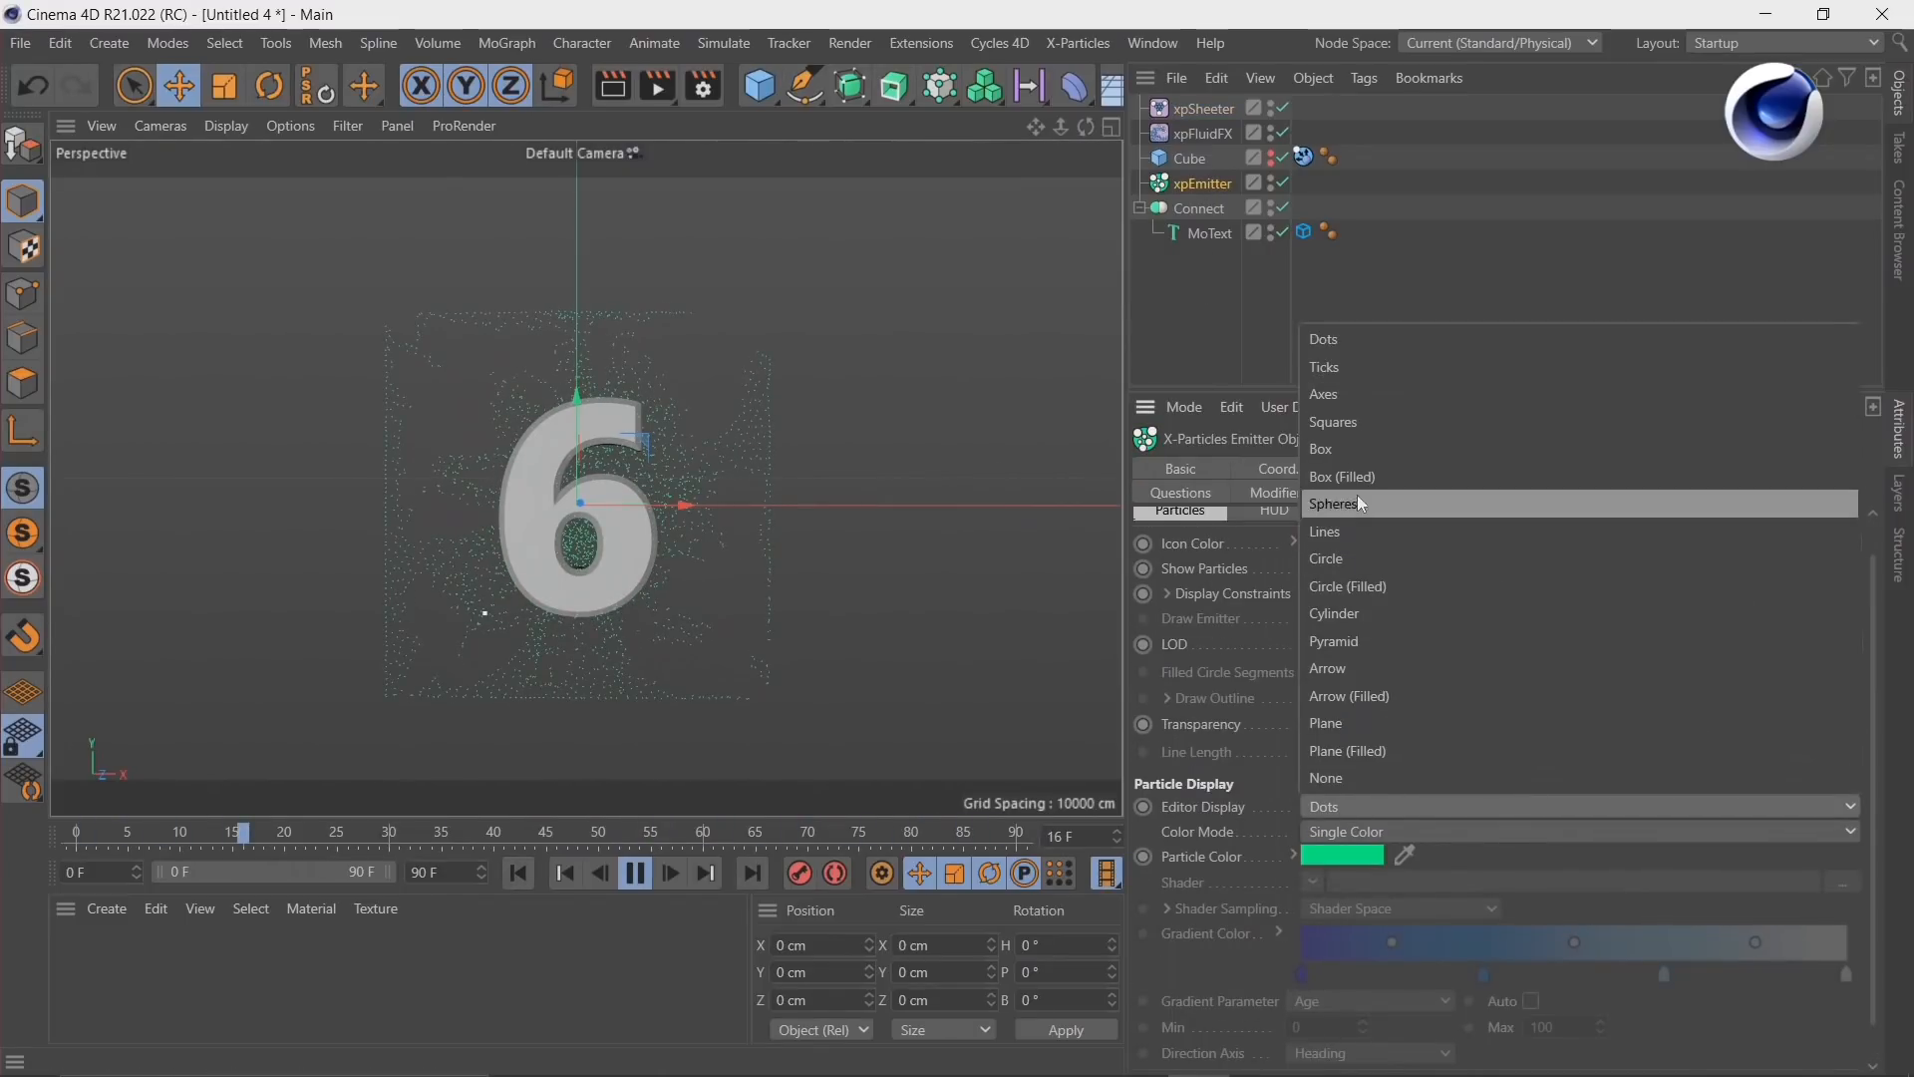
{"action": "left_click", "coordinate": [1362, 424]}
{"action": "left_click", "coordinate": [517, 873]}
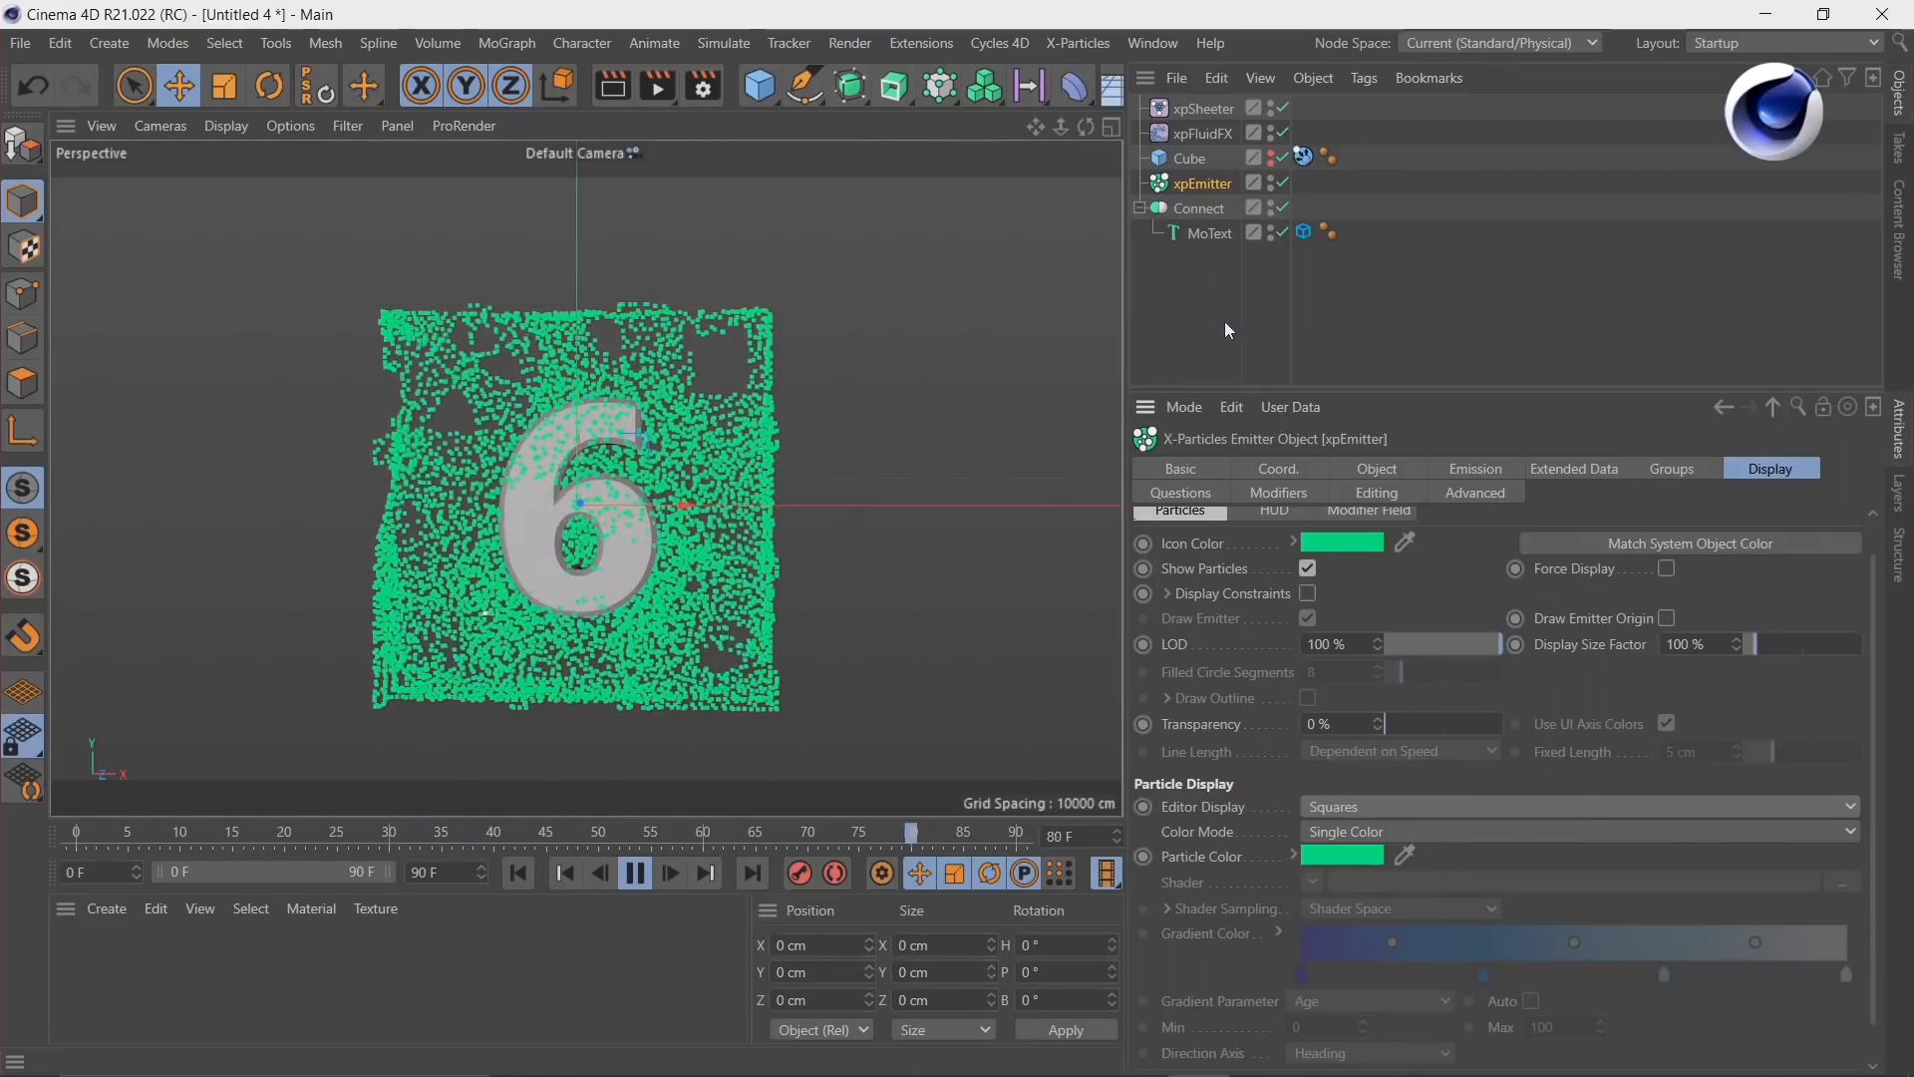
Step: Set the xpSheeter's velocity alignment angle to 27°, trying 15° first
{"action": "left_click", "coordinate": [1203, 109]}
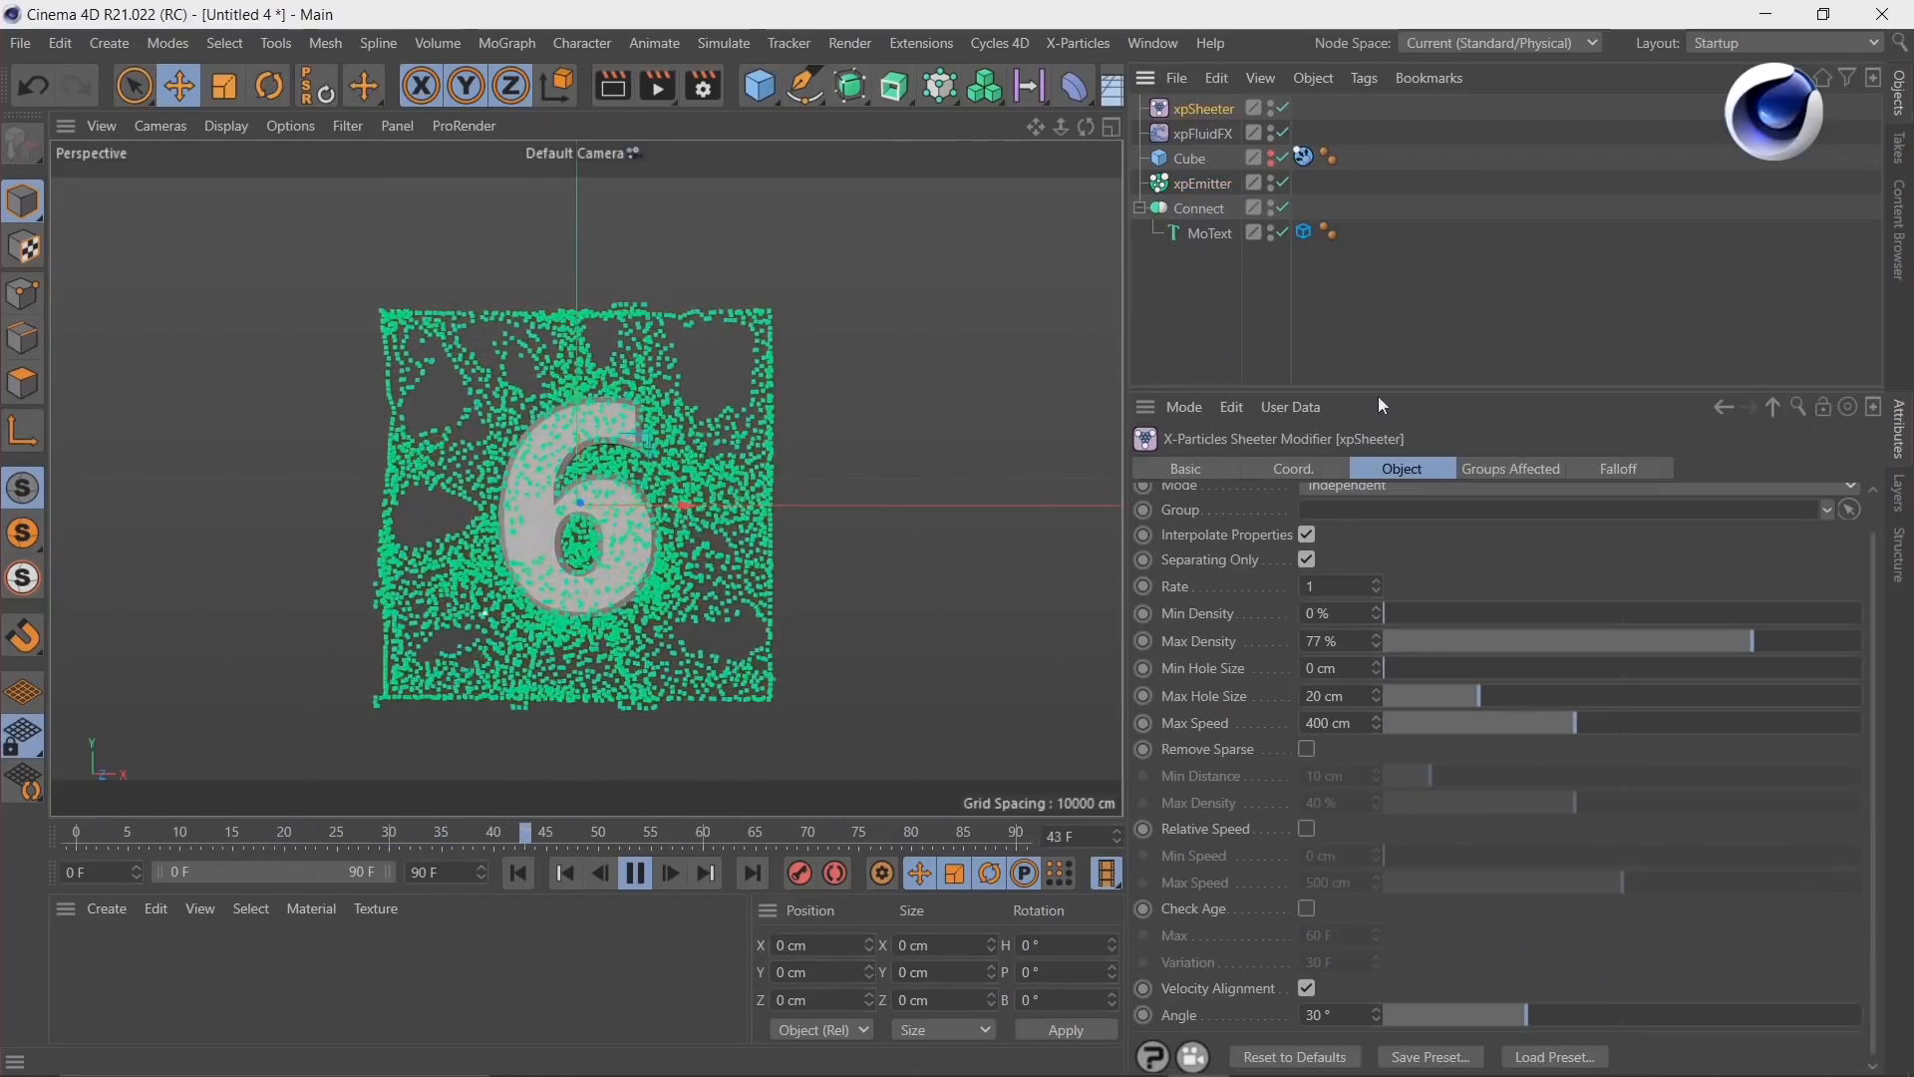
{"action": "left_click_drag", "start_coordinate": [1381, 390], "coordinate": [1416, 141]}
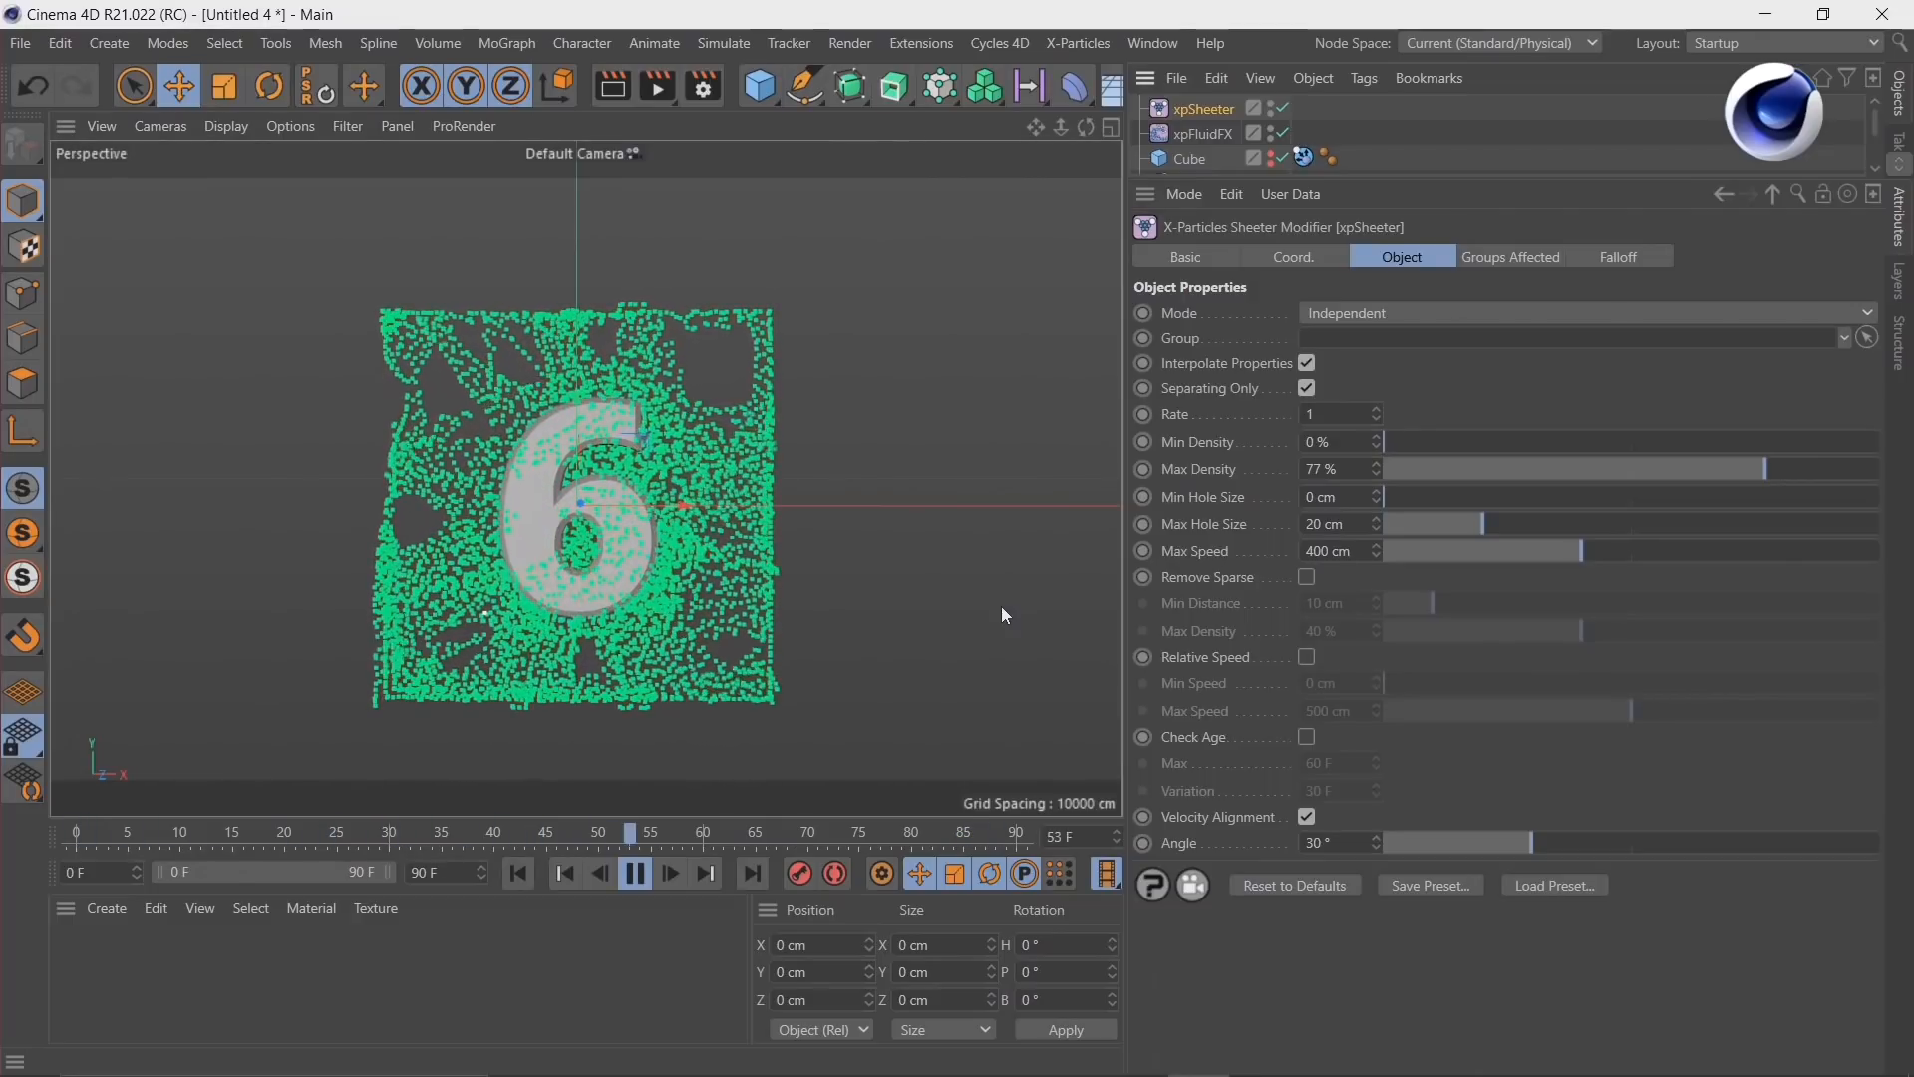
{"action": "left_click", "coordinate": [1461, 843]}
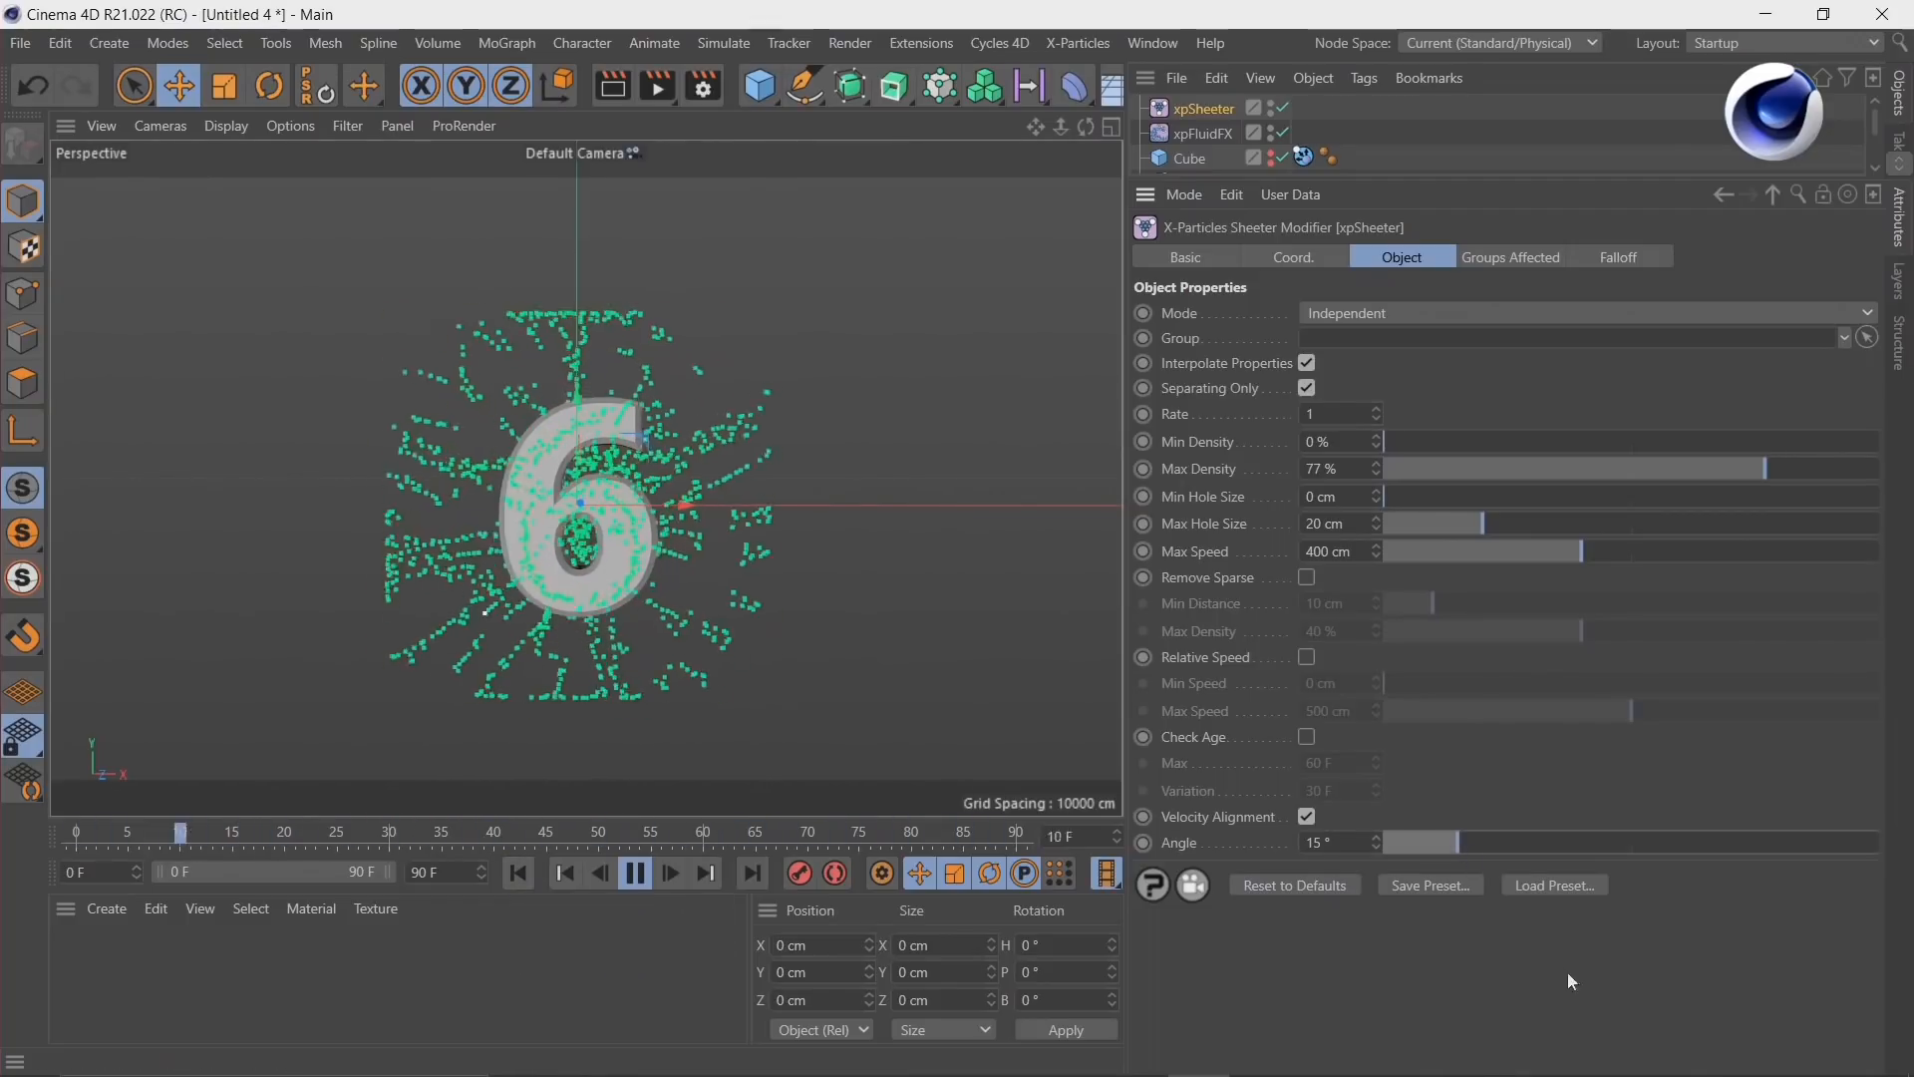
{"action": "left_click", "coordinate": [1489, 844]}
{"action": "left_click", "coordinate": [1516, 843]}
Step: Raise the xpSheeter's Max Density to 92% and Max Hole Size to 24 cm, then replay and stop the simulation at frame 46
{"action": "left_click", "coordinate": [1813, 468]}
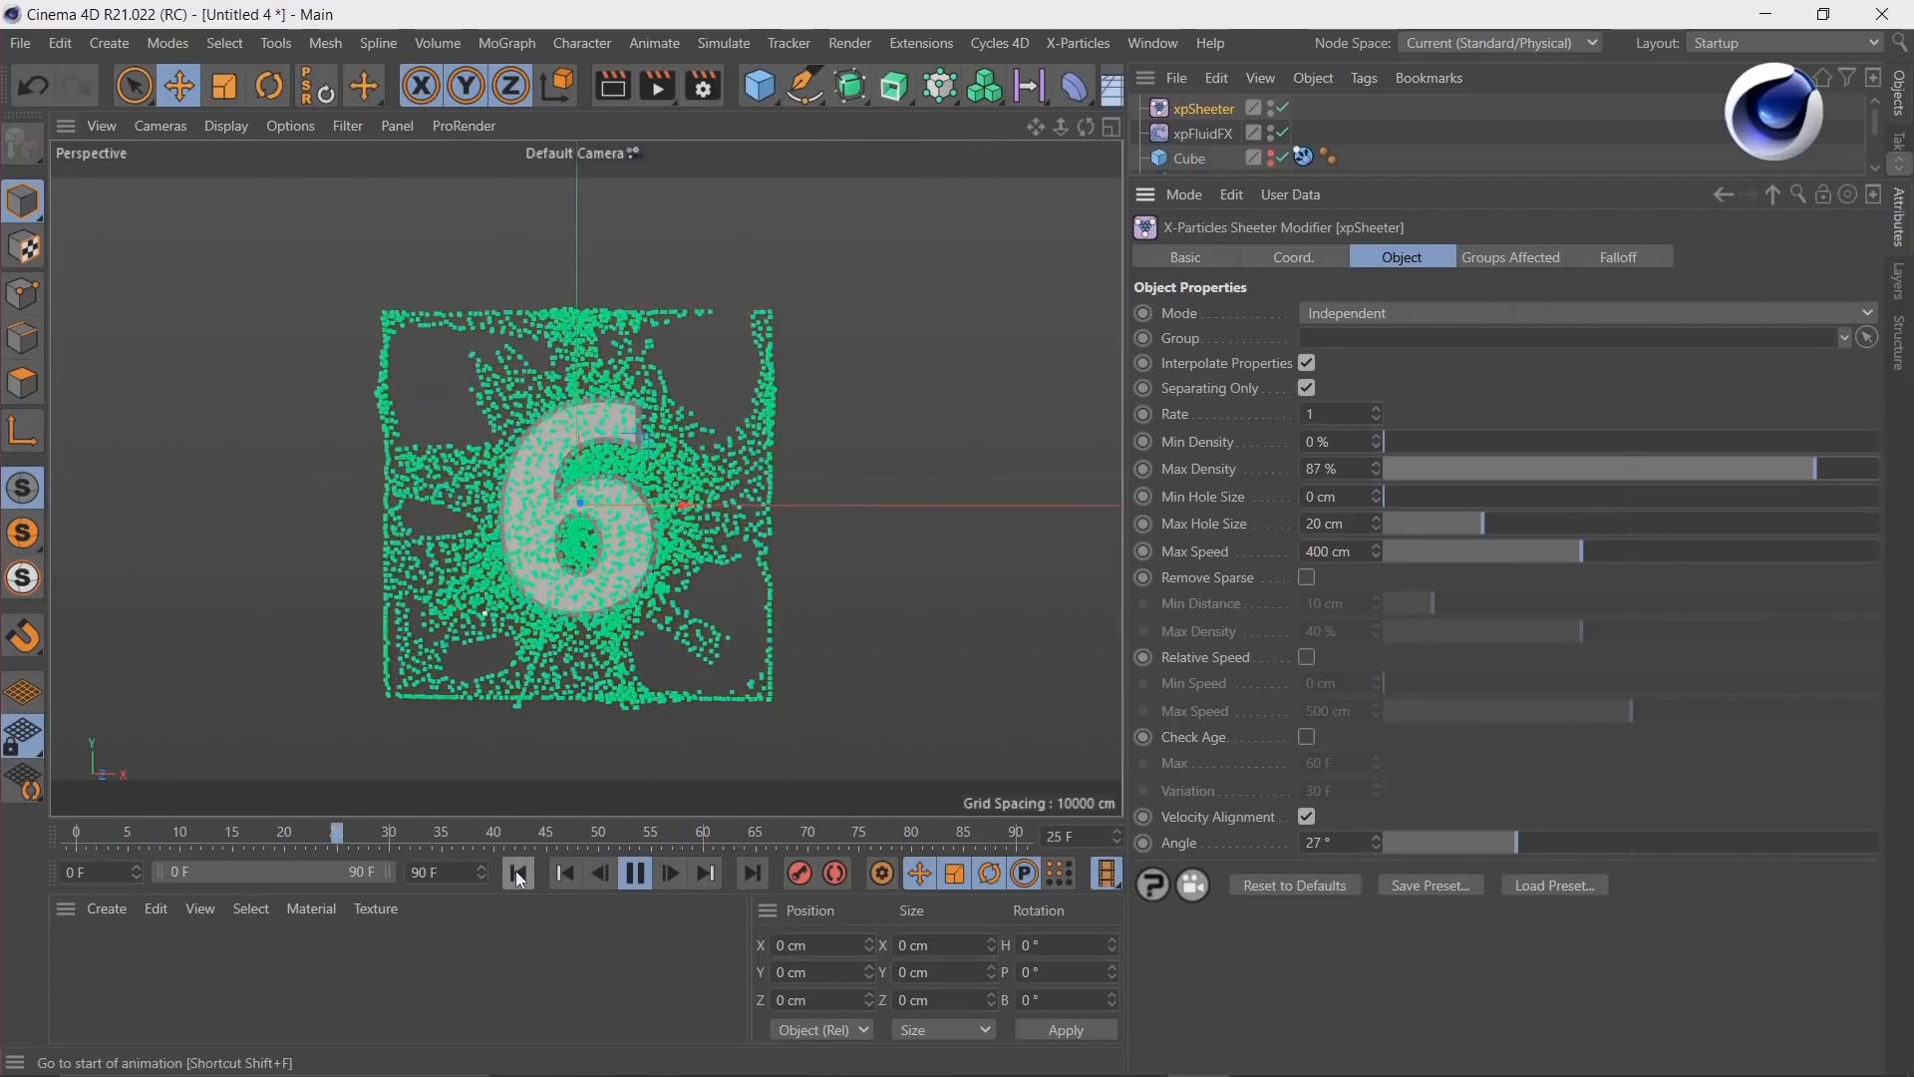
{"action": "left_click", "coordinate": [1840, 465]}
{"action": "left_click", "coordinate": [1500, 530]}
{"action": "left_click", "coordinate": [1504, 532]}
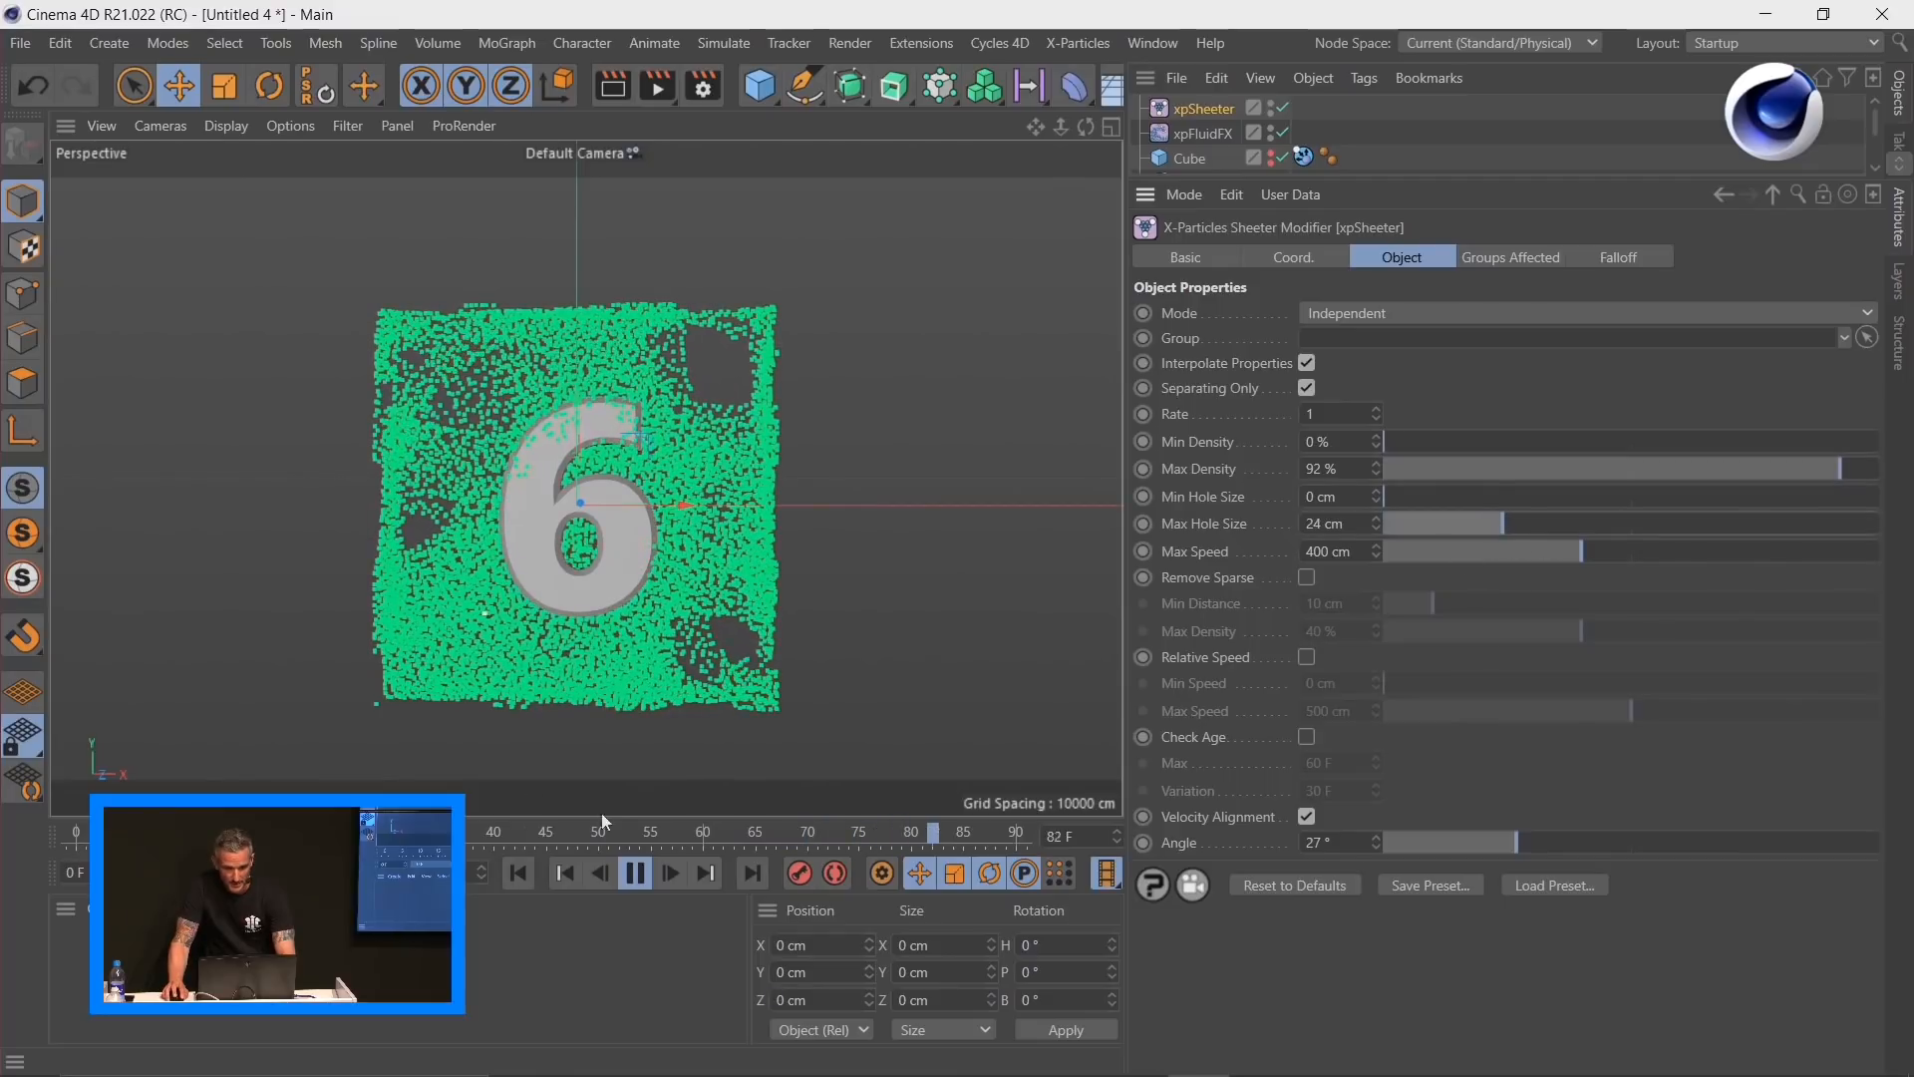
{"action": "left_click", "coordinate": [516, 875]}
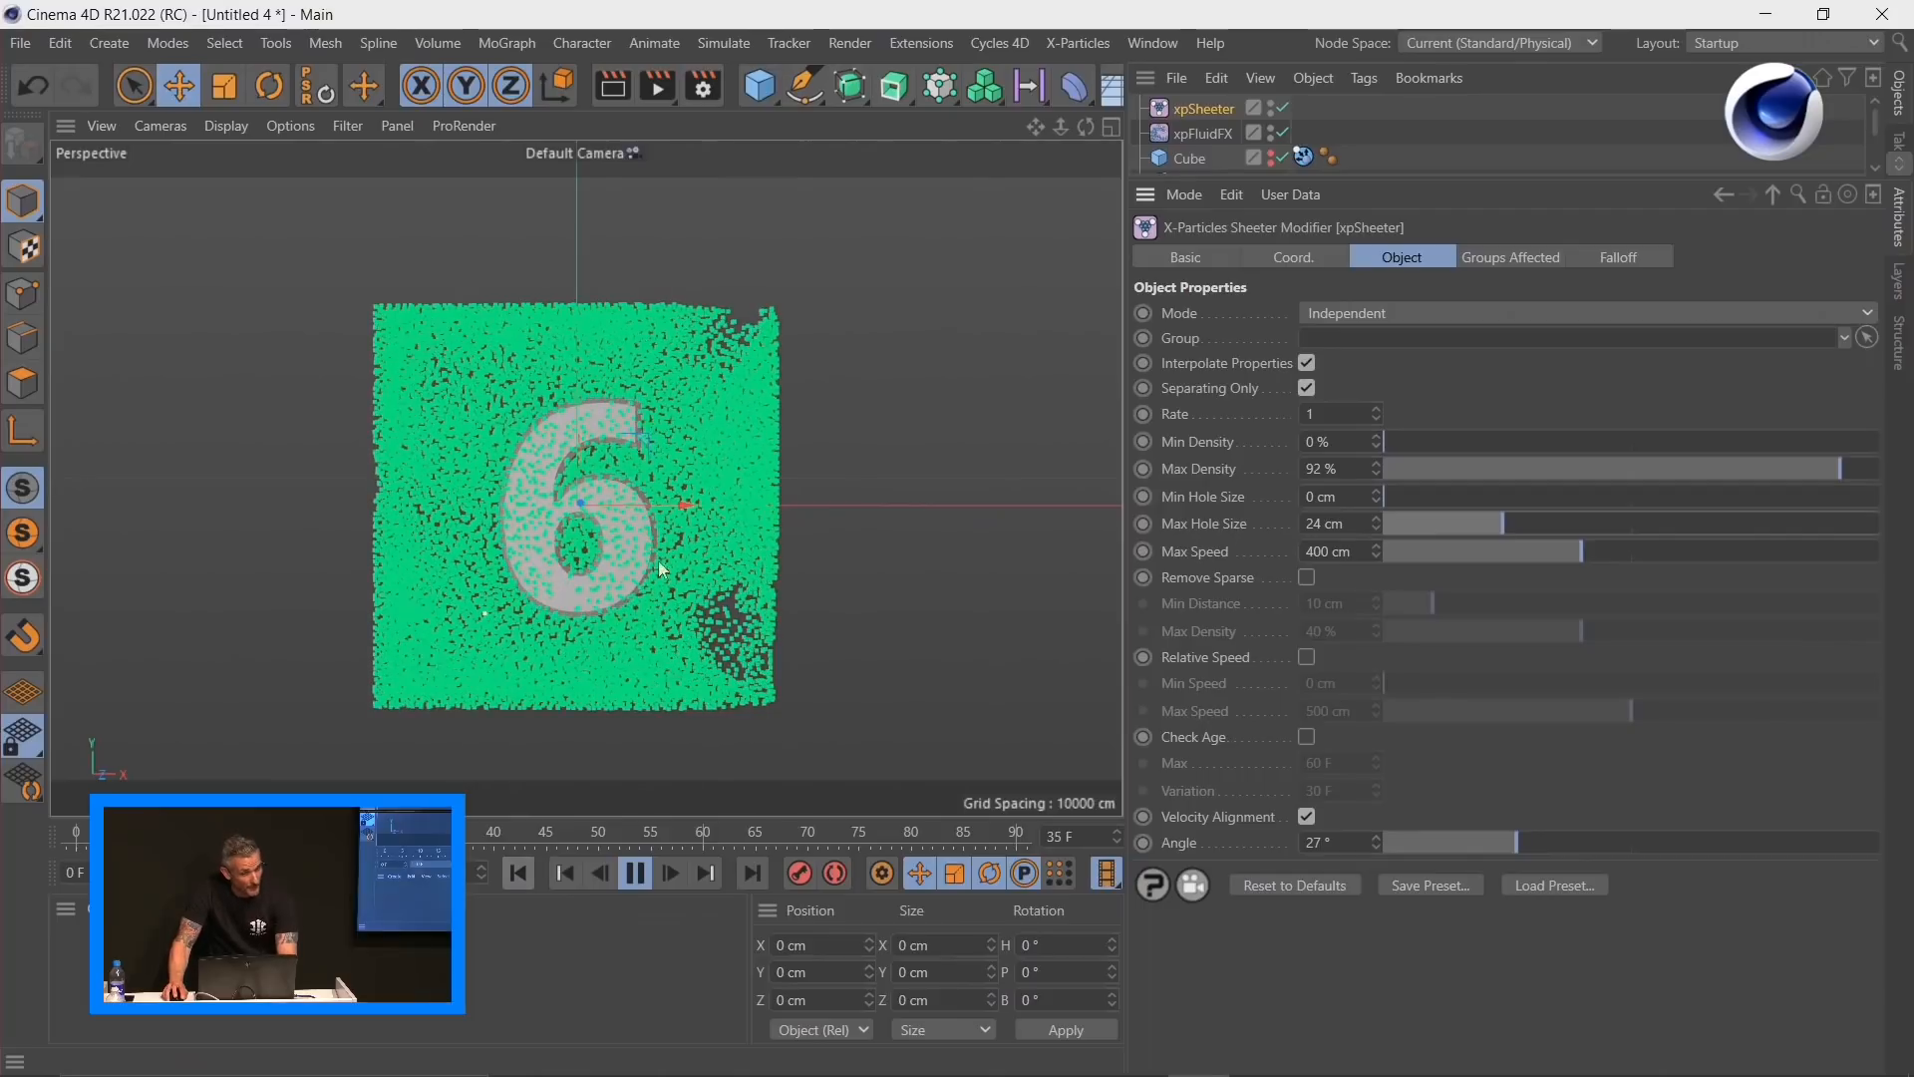
{"action": "left_click", "coordinate": [636, 874]}
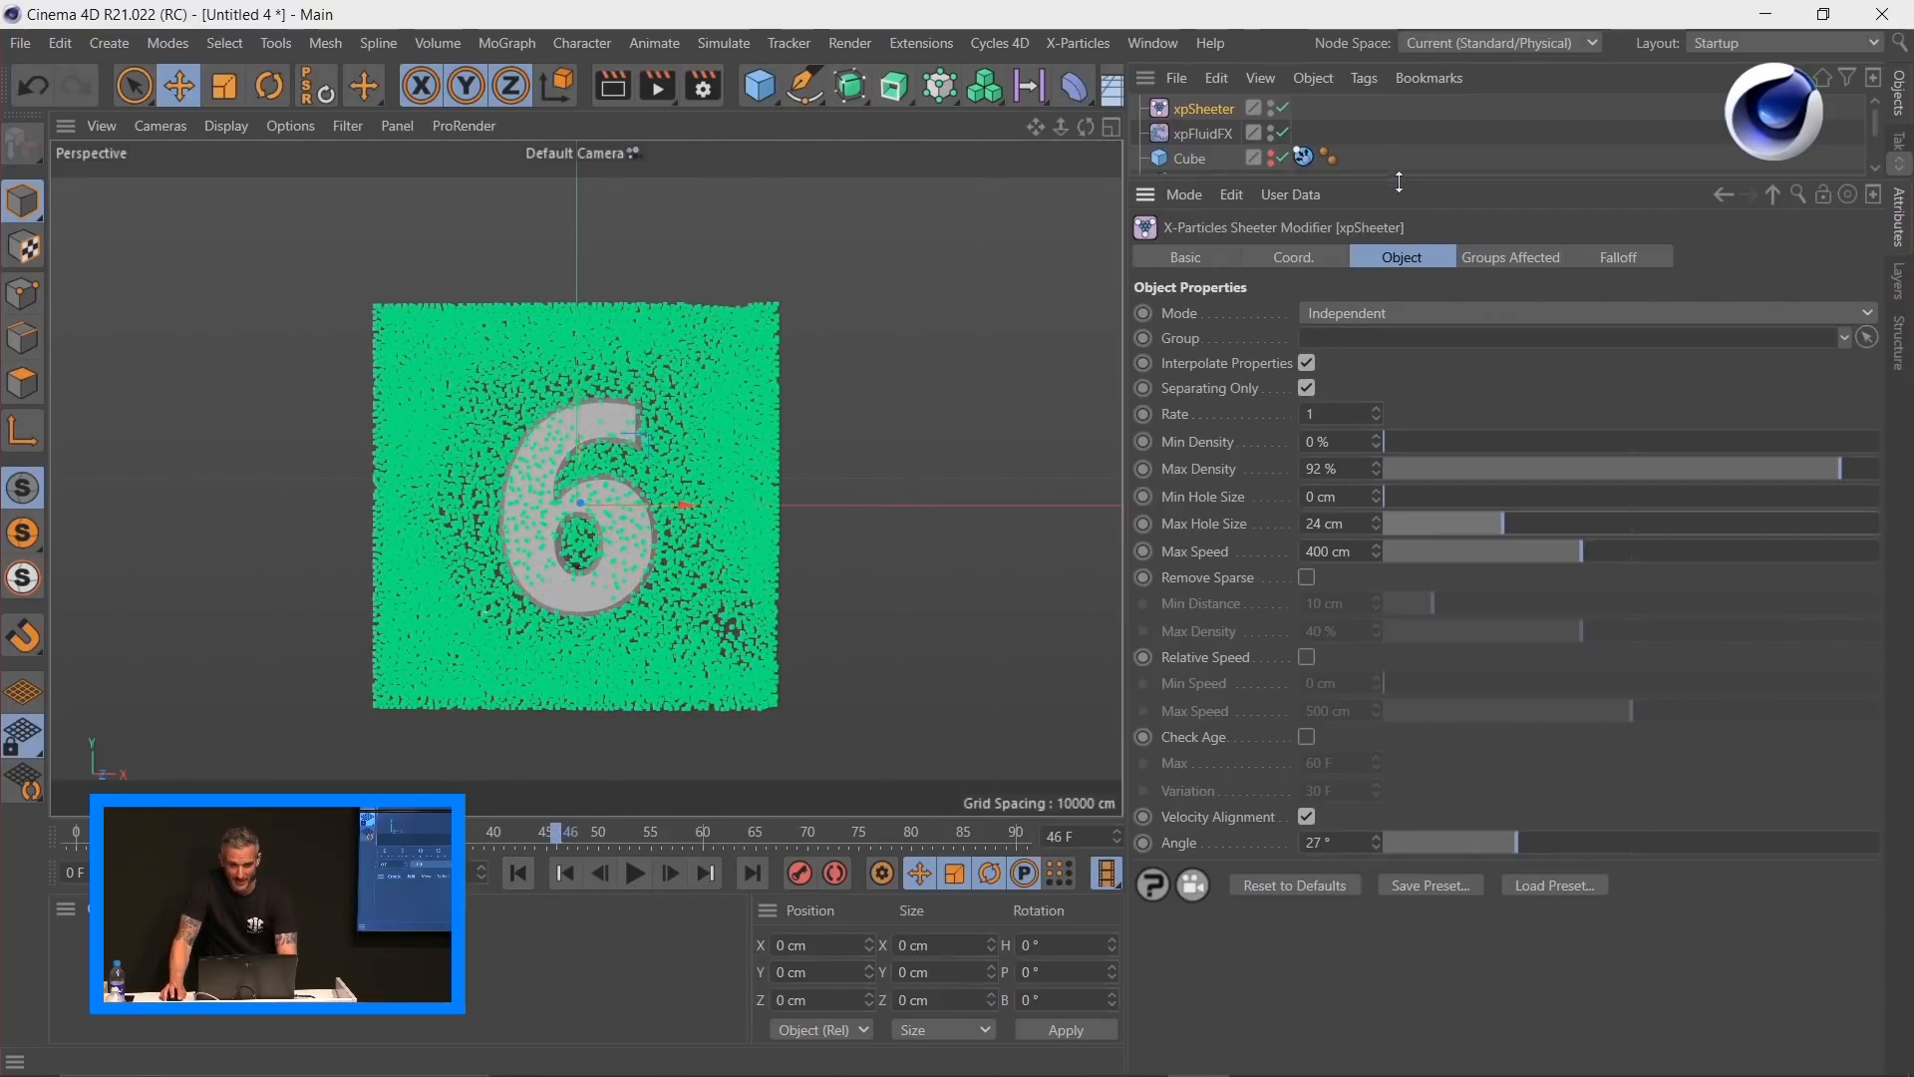
Step: Switch to the video player, scrub the reference render to about 5 seconds to examine the fluid sheets, and return to Cinema 4D
{"action": "left_click_drag", "start_coordinate": [1393, 177], "coordinate": [1399, 558]}
{"action": "mouse_move", "coordinate": [1200, 1074]}
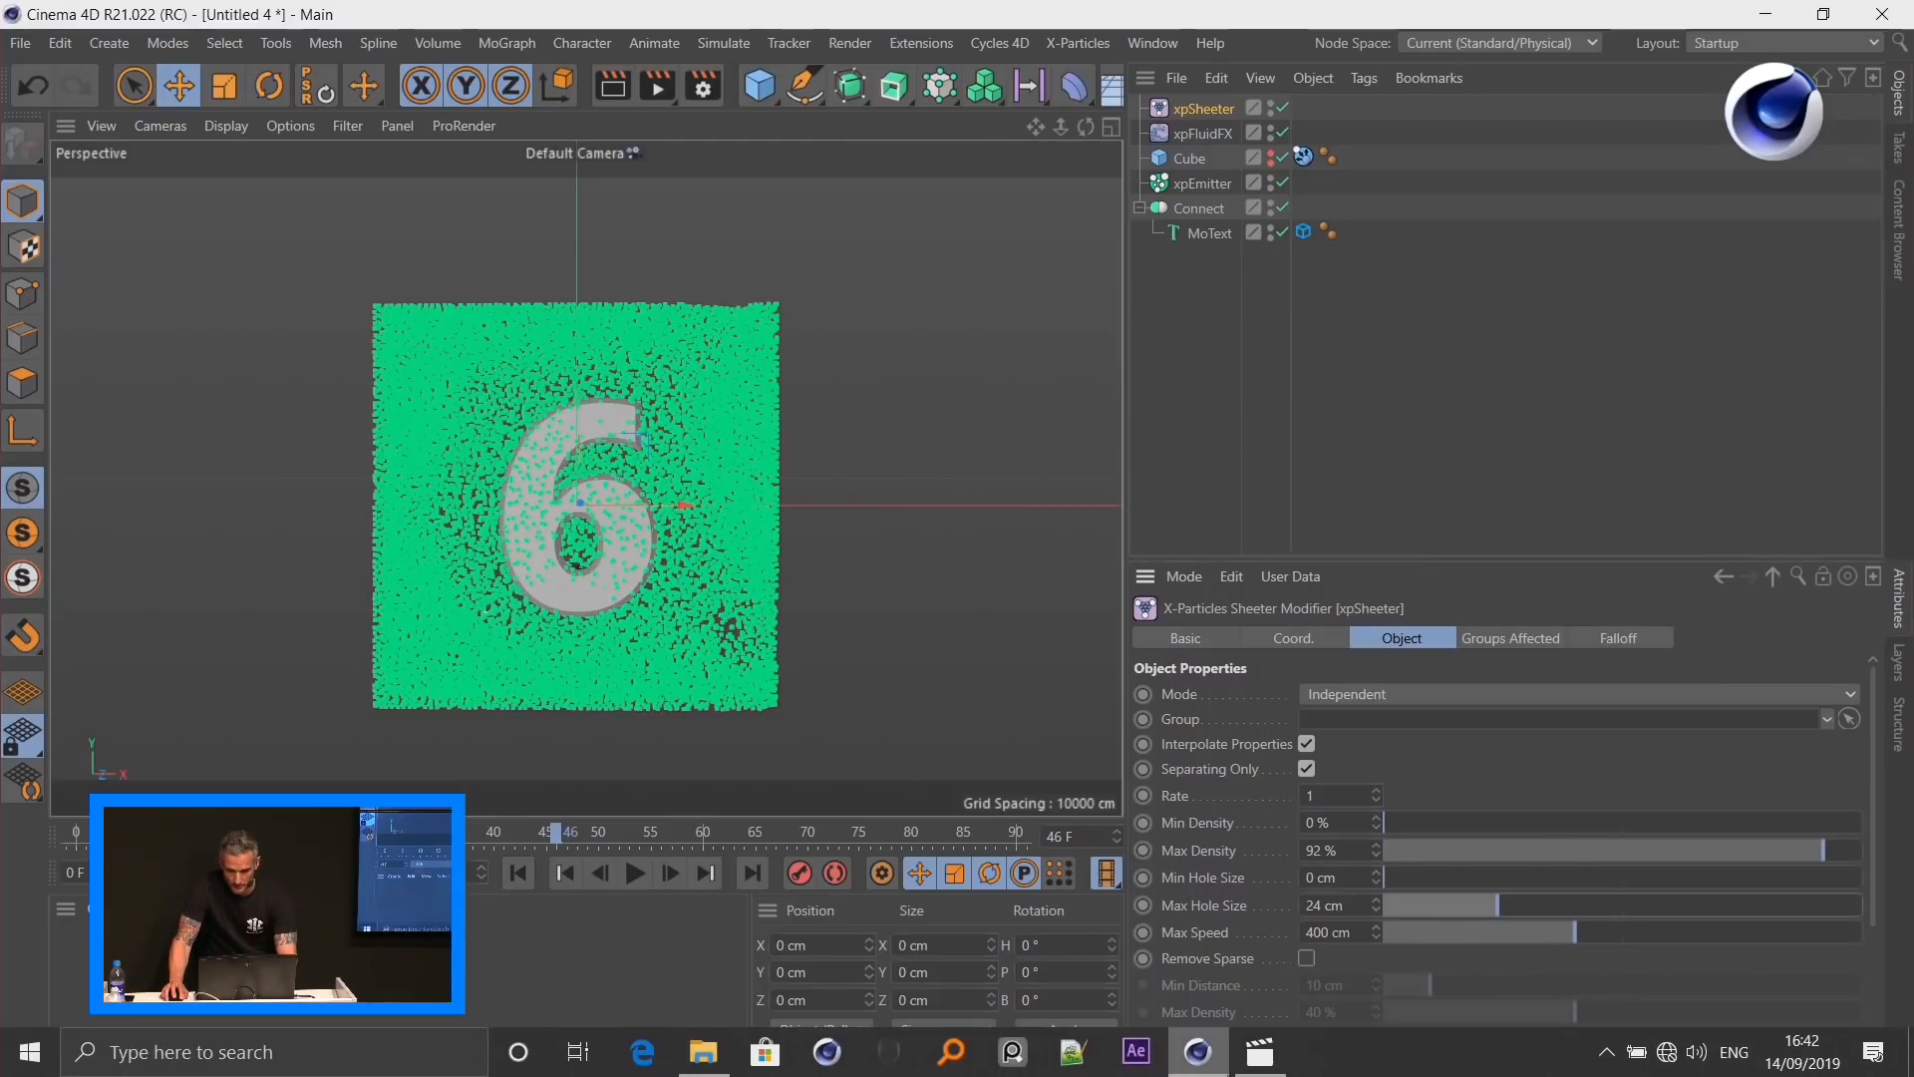
{"action": "left_click", "coordinate": [1256, 1053]}
{"action": "left_click_drag", "start_coordinate": [492, 941], "coordinate": [555, 943]}
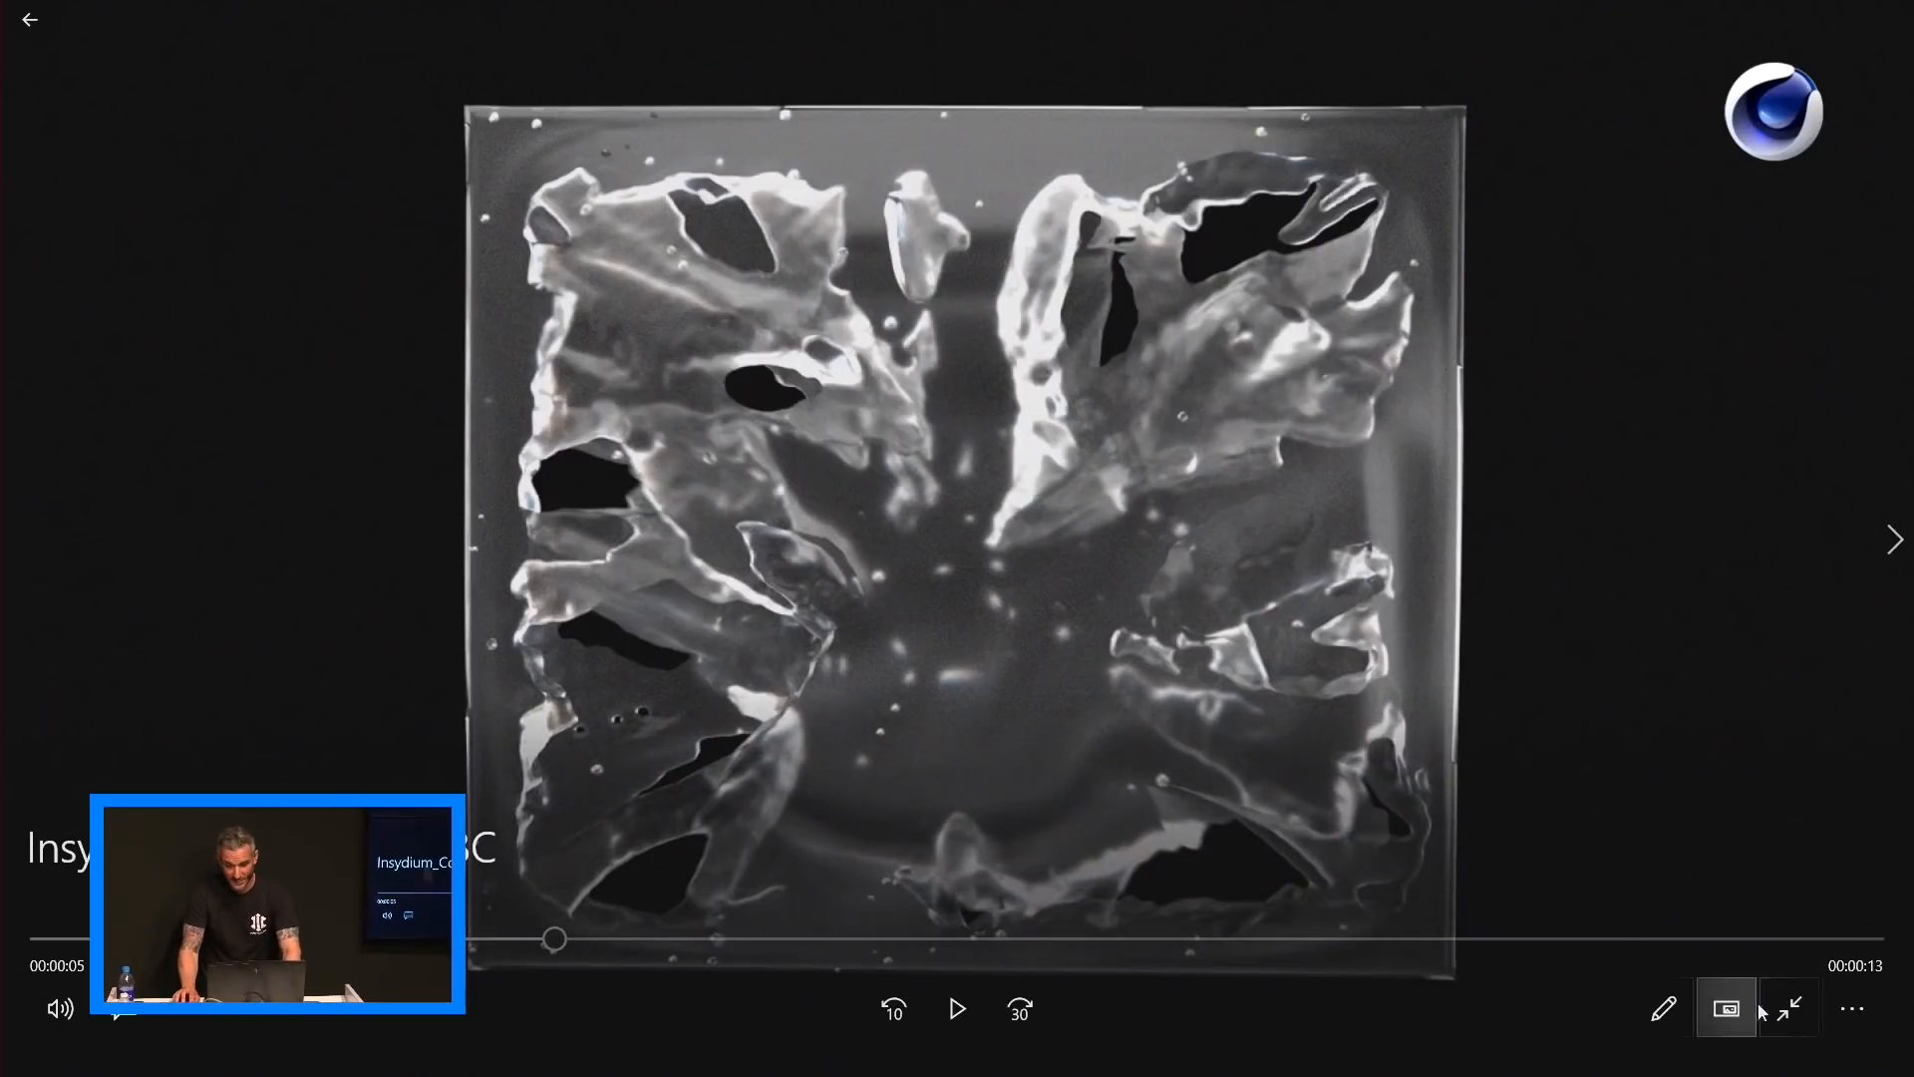
{"action": "mouse_move", "coordinate": [1283, 1069]}
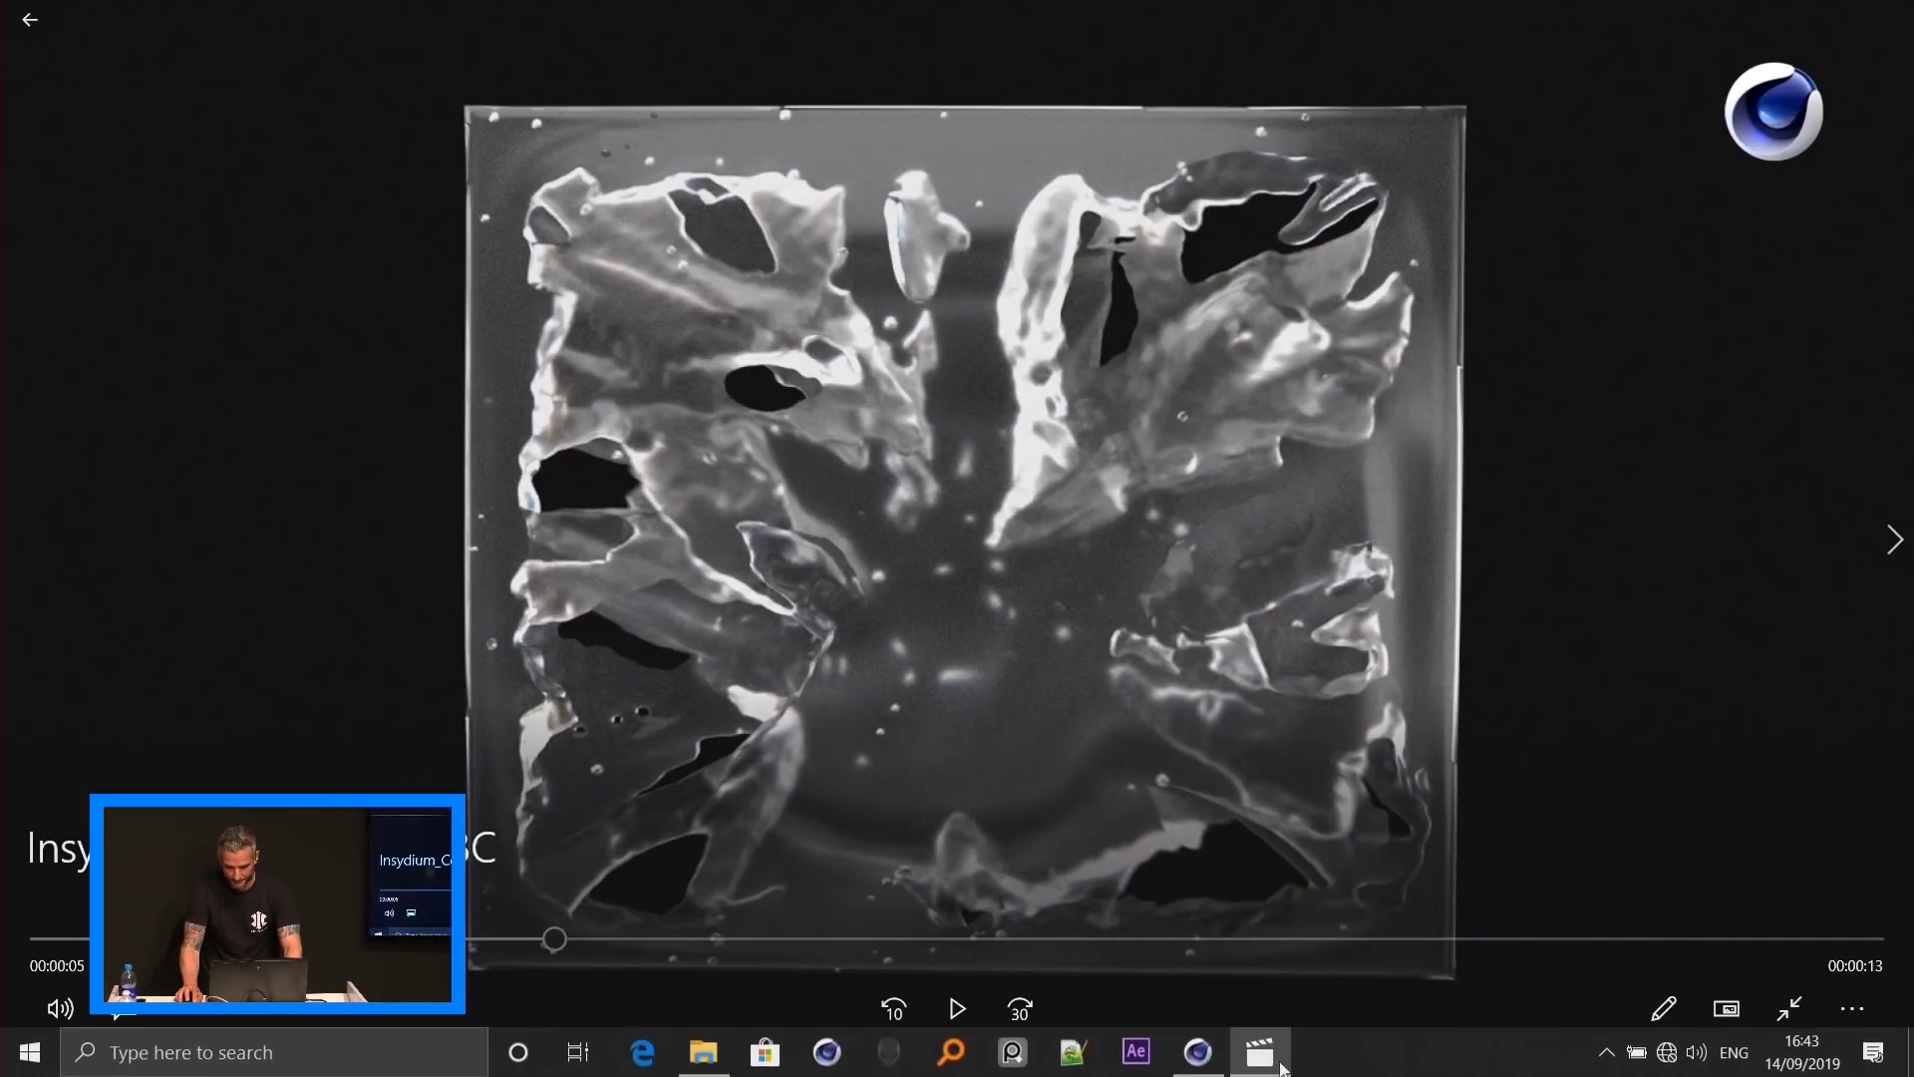
{"action": "left_click", "coordinate": [1197, 1055]}
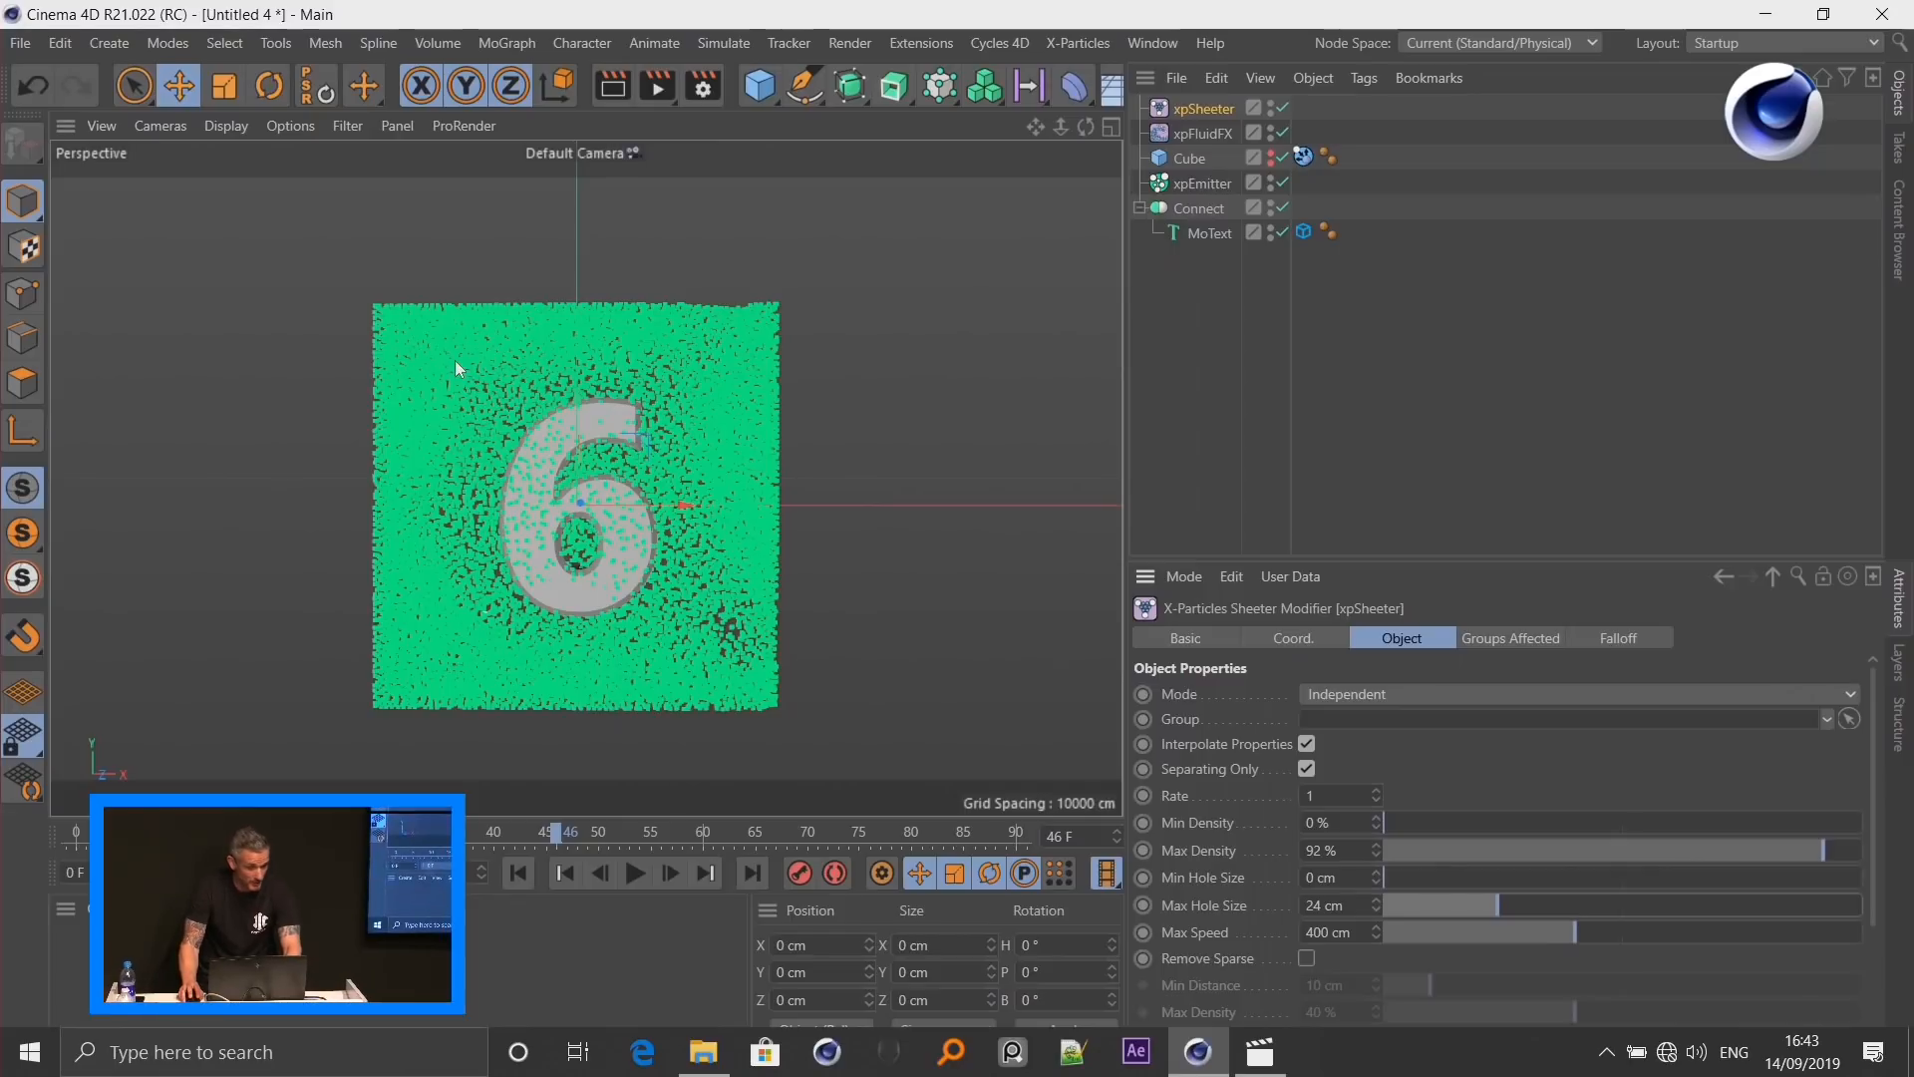
Step: Add an xpOVDBMesher generator to the scene and enlarge the view of its object properties
{"action": "left_click", "coordinate": [1077, 43]}
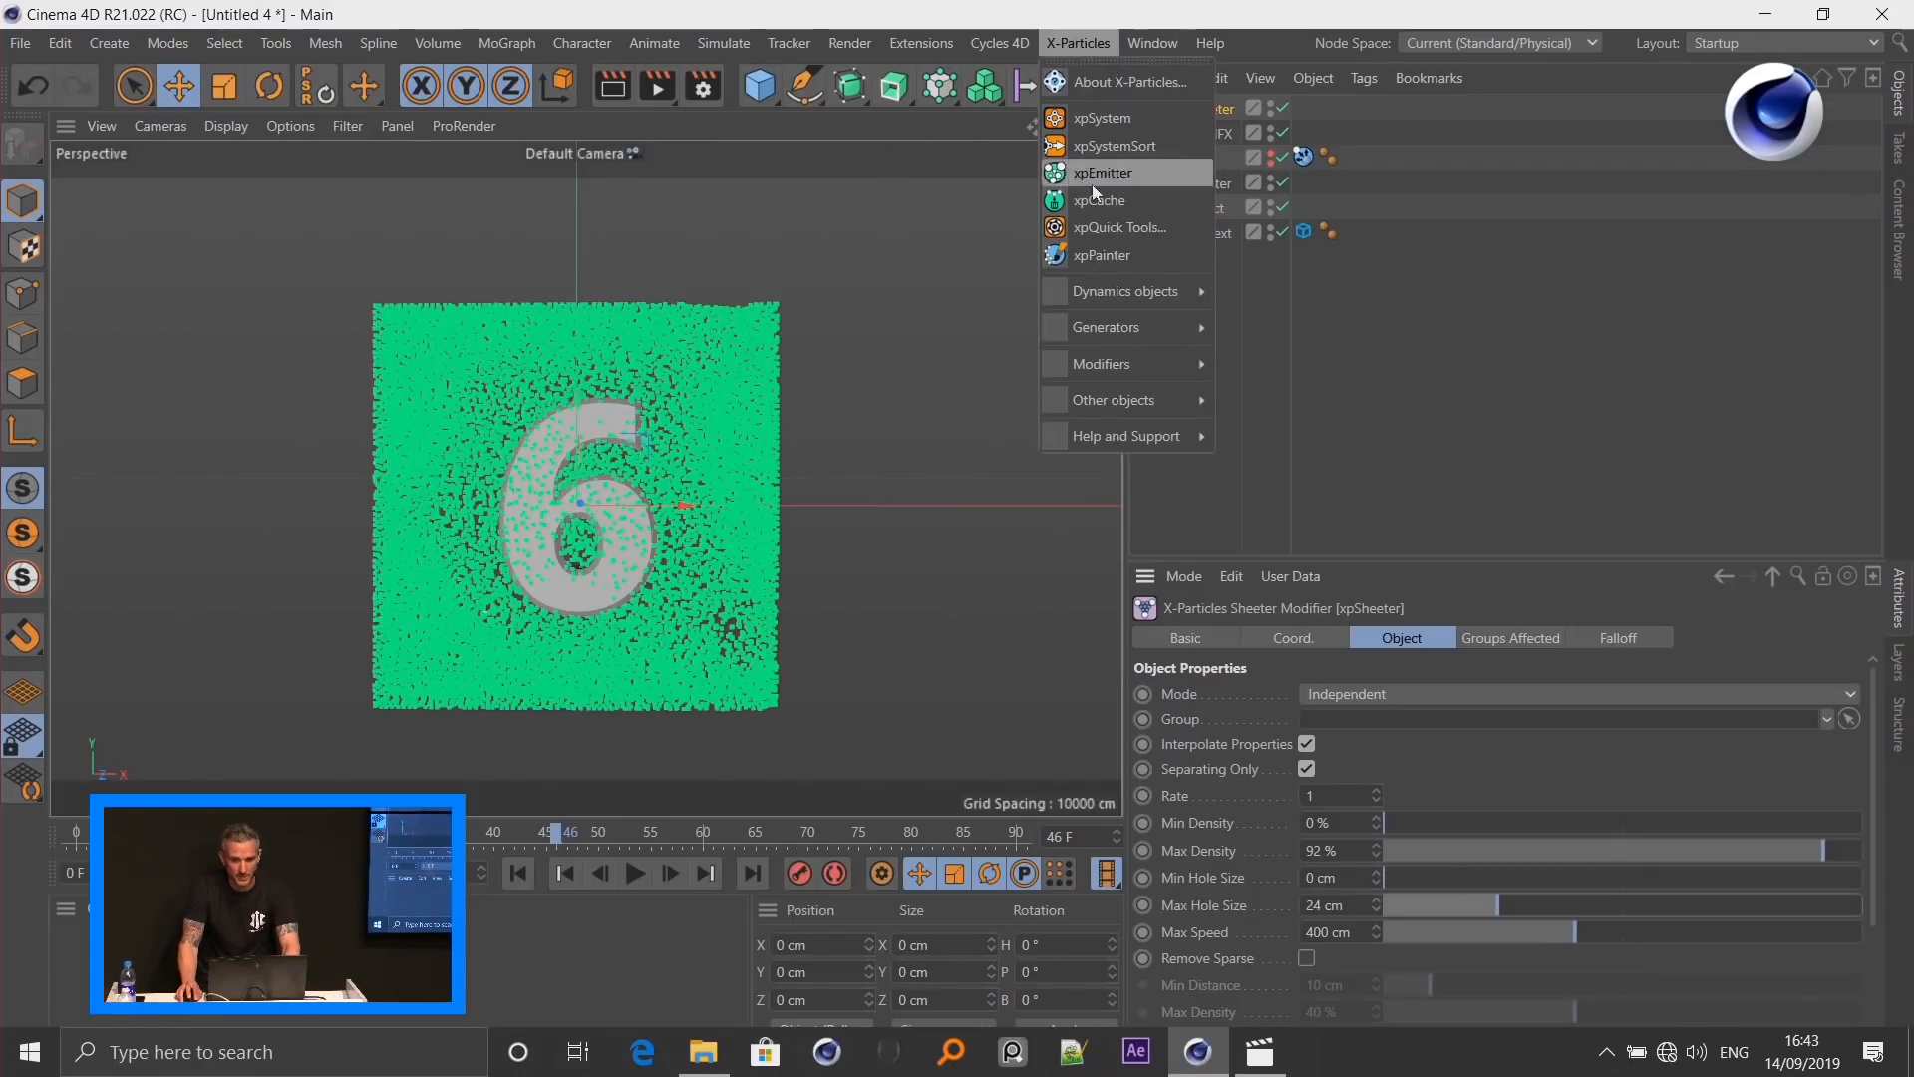
{"action": "mouse_move", "coordinate": [1111, 332]}
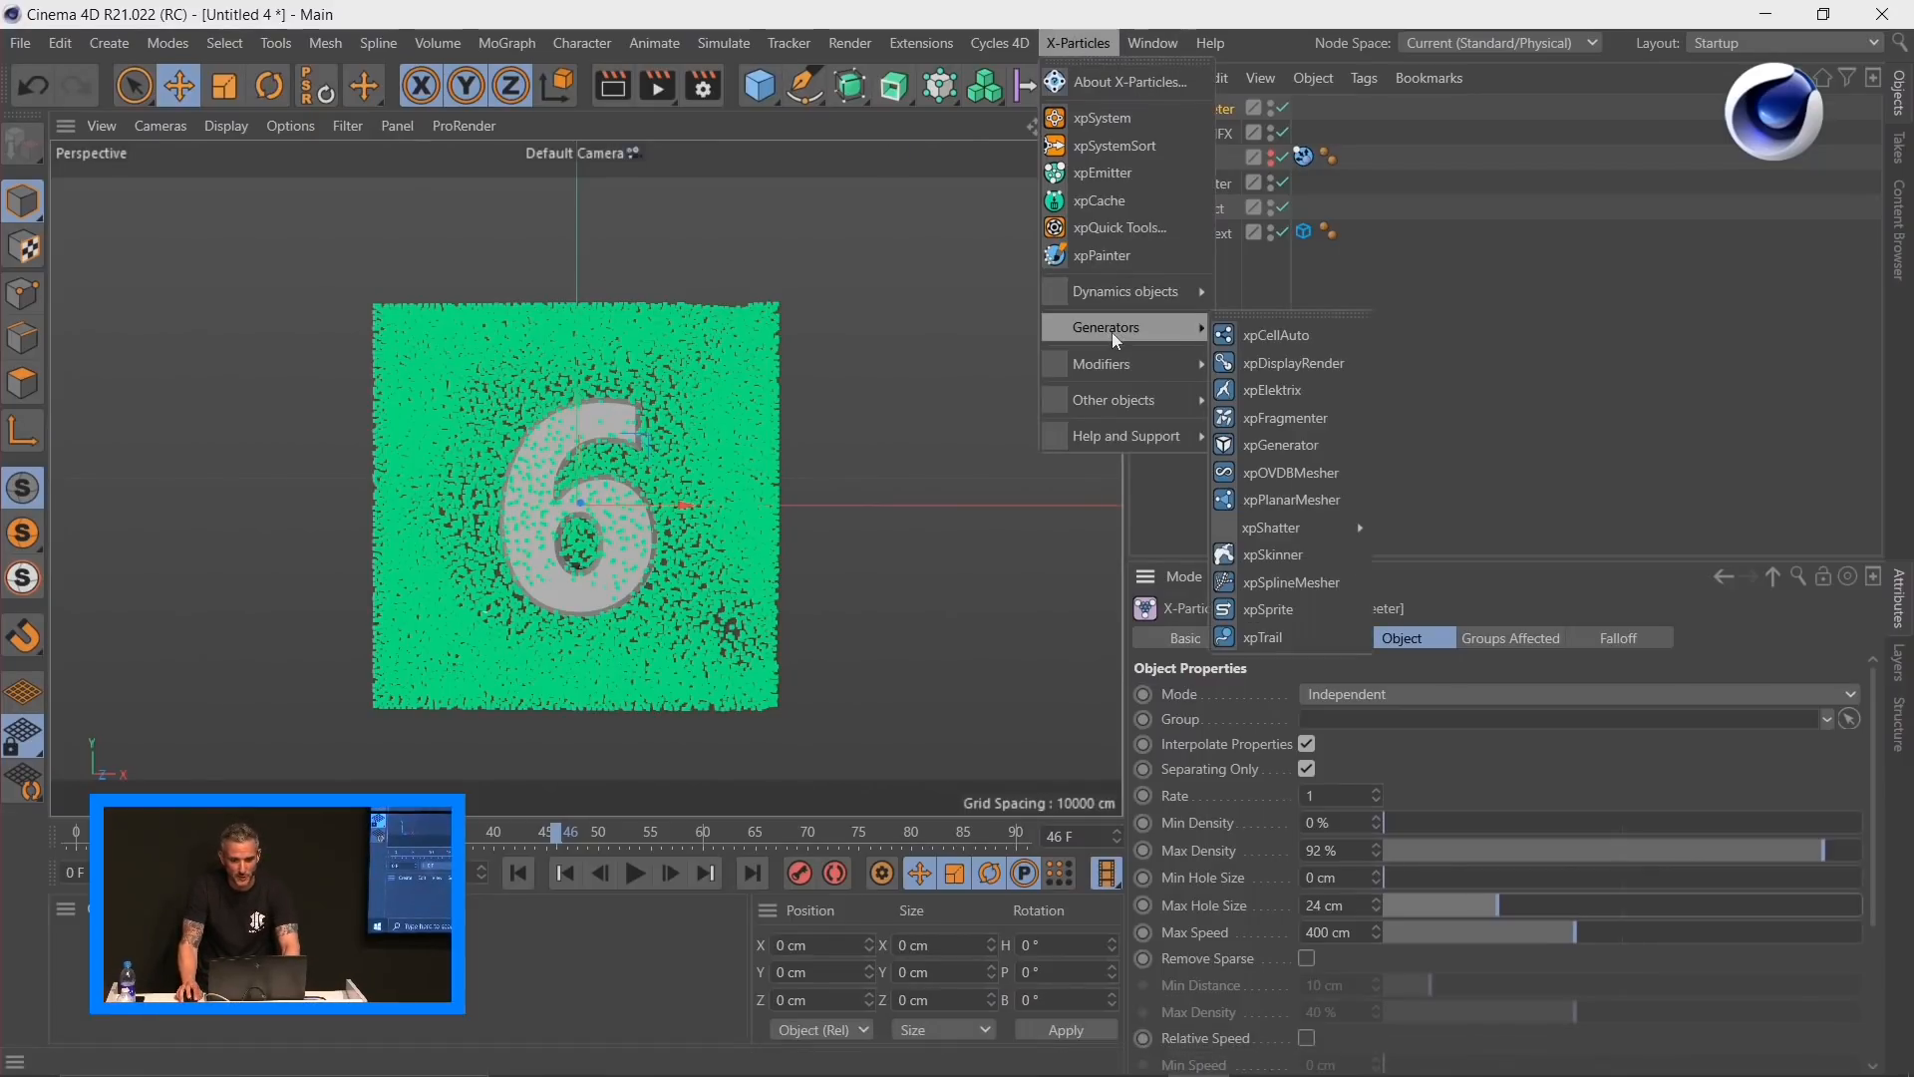
{"action": "left_click", "coordinate": [1260, 471]}
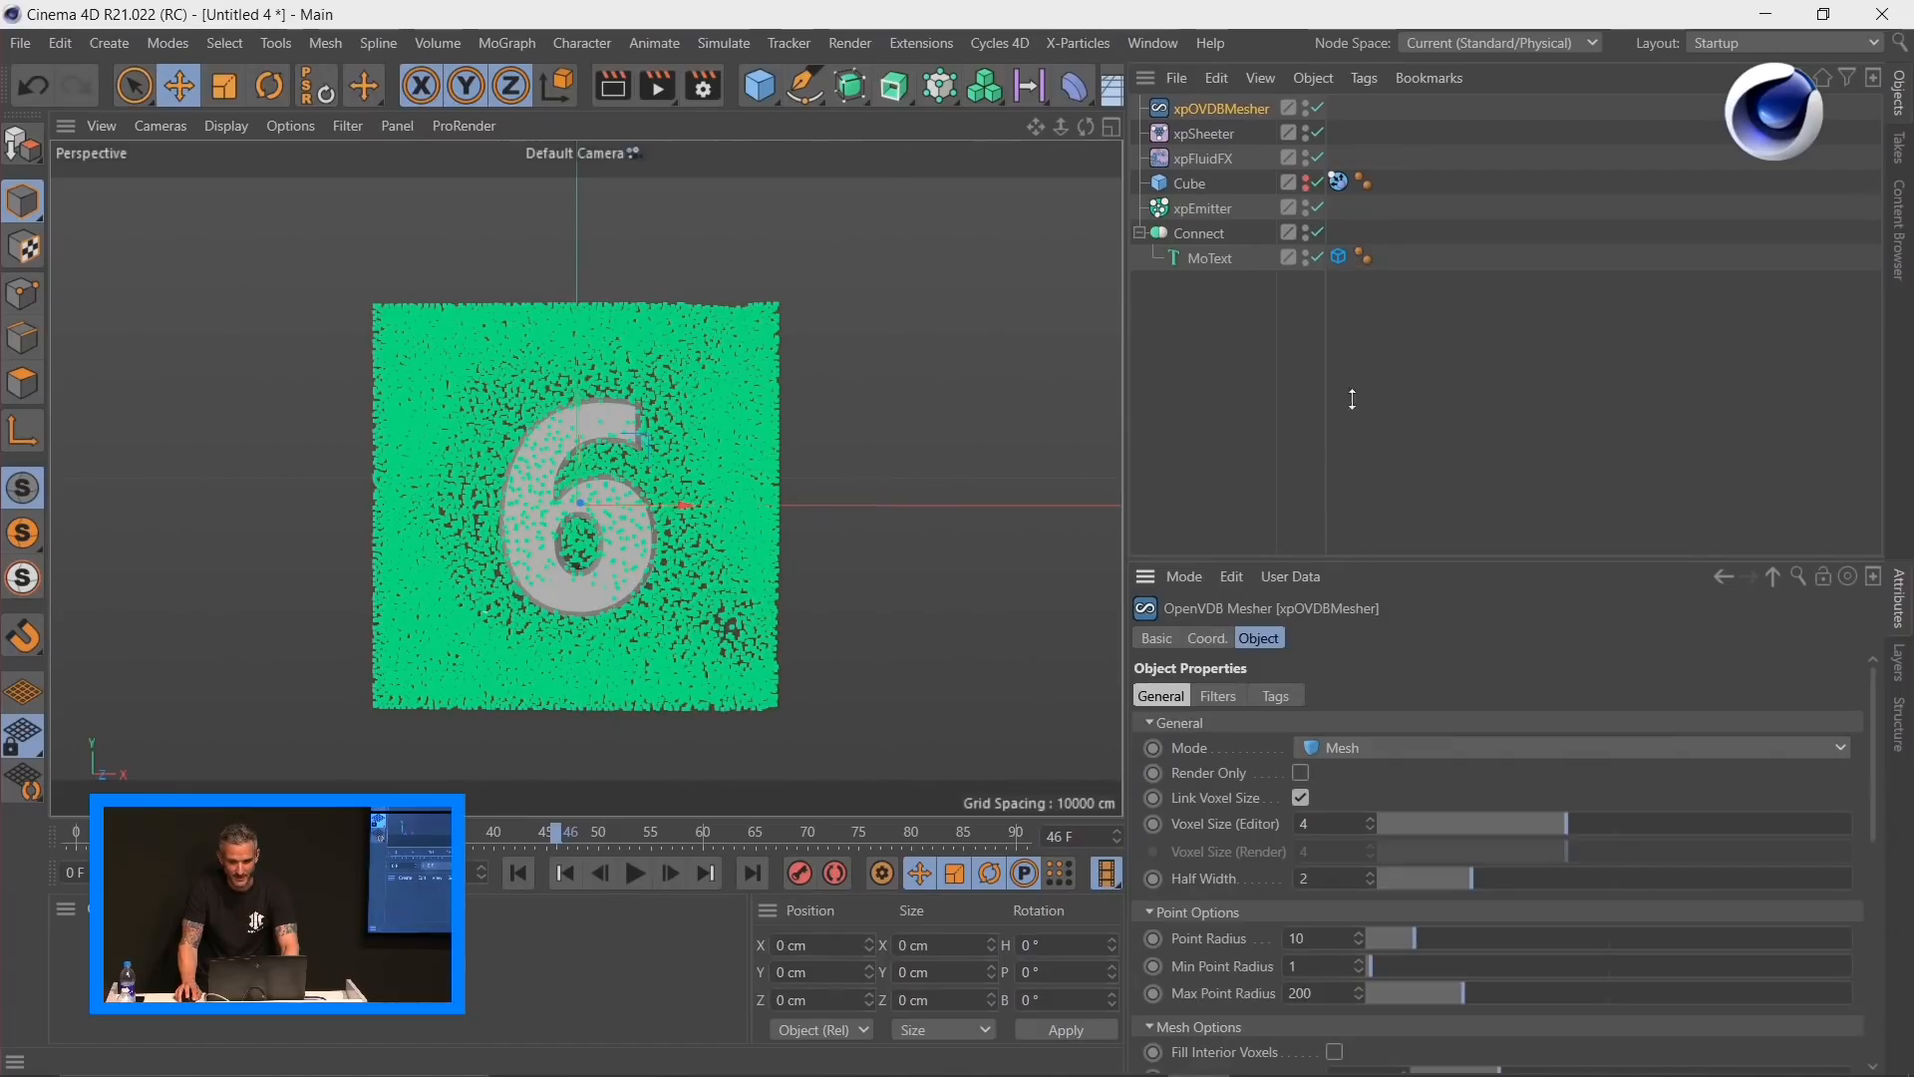
{"action": "left_click_drag", "start_coordinate": [1413, 559], "coordinate": [1412, 319]}
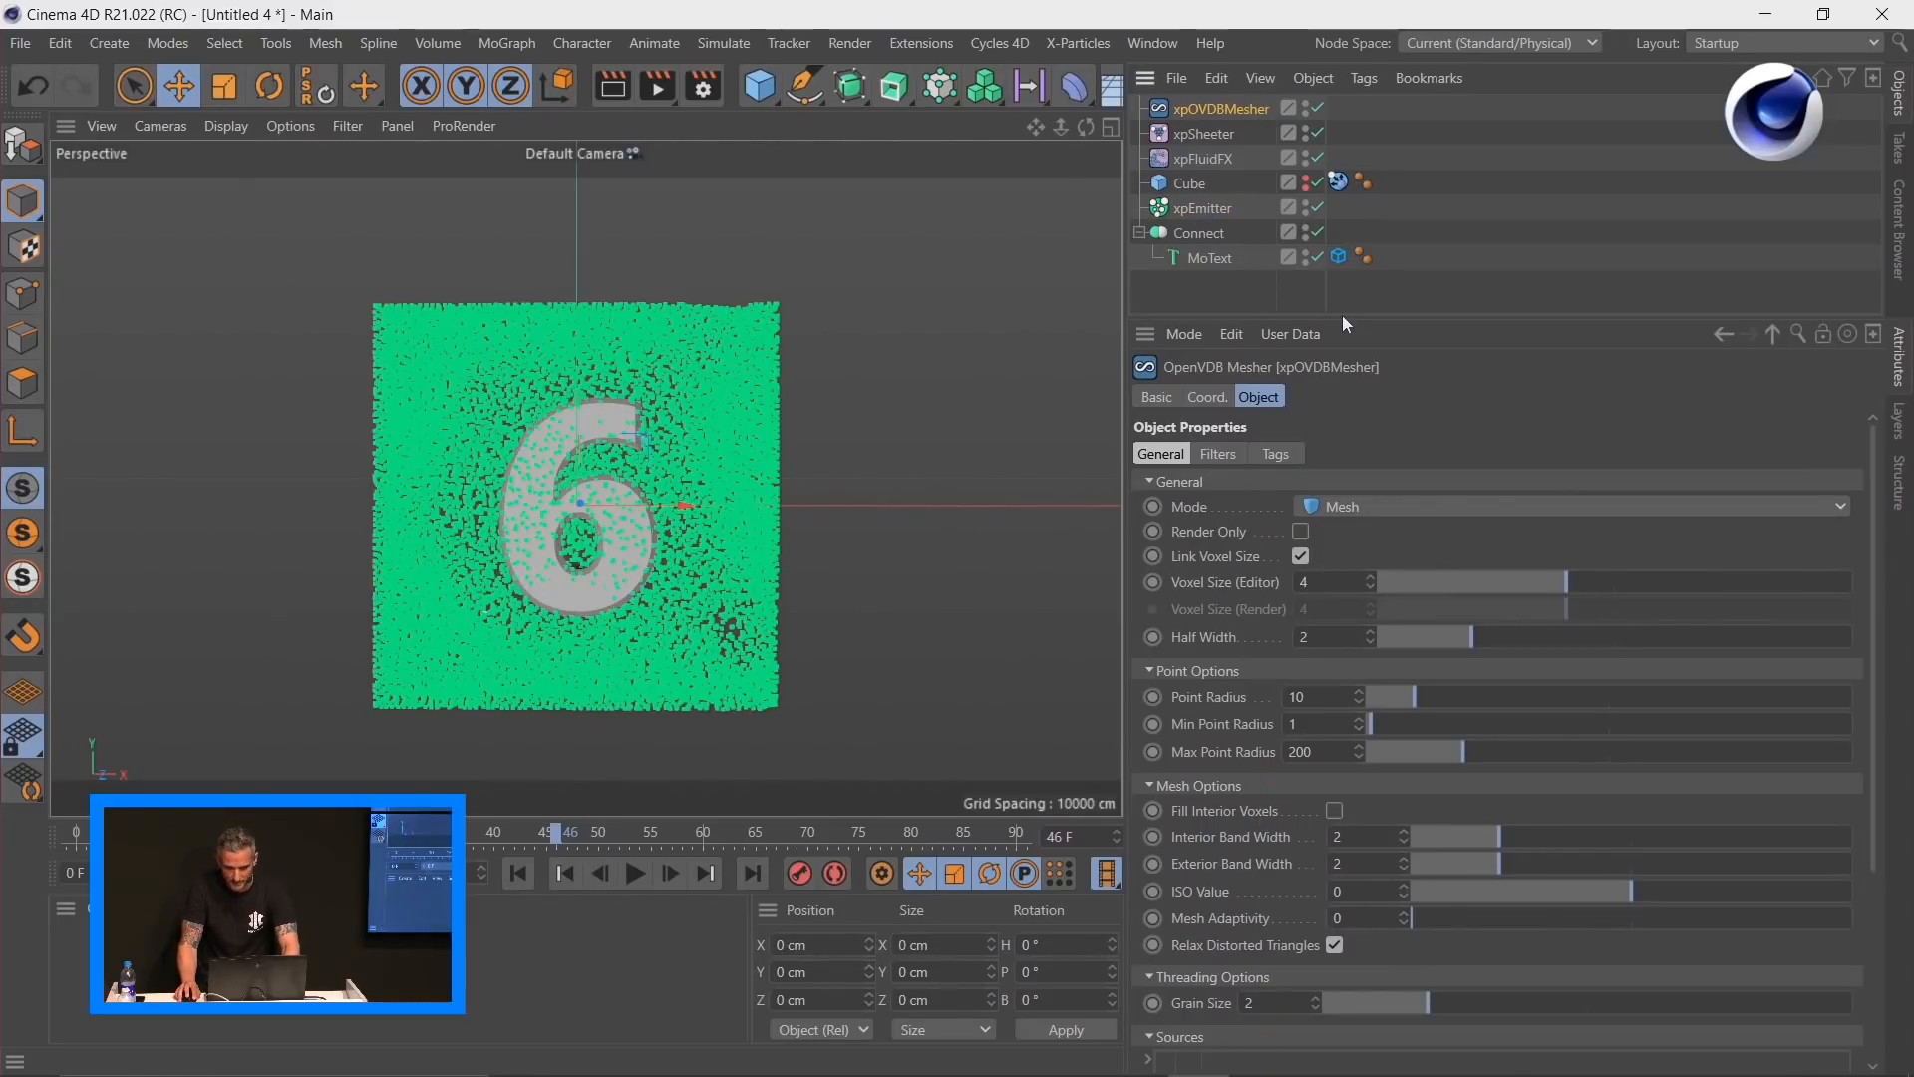
Step: Assign the xpEmitter as the xpOVDBMesher's source and lower its Point Radius to about 3
{"action": "left_click_drag", "start_coordinate": [1342, 317], "coordinate": [1348, 262]}
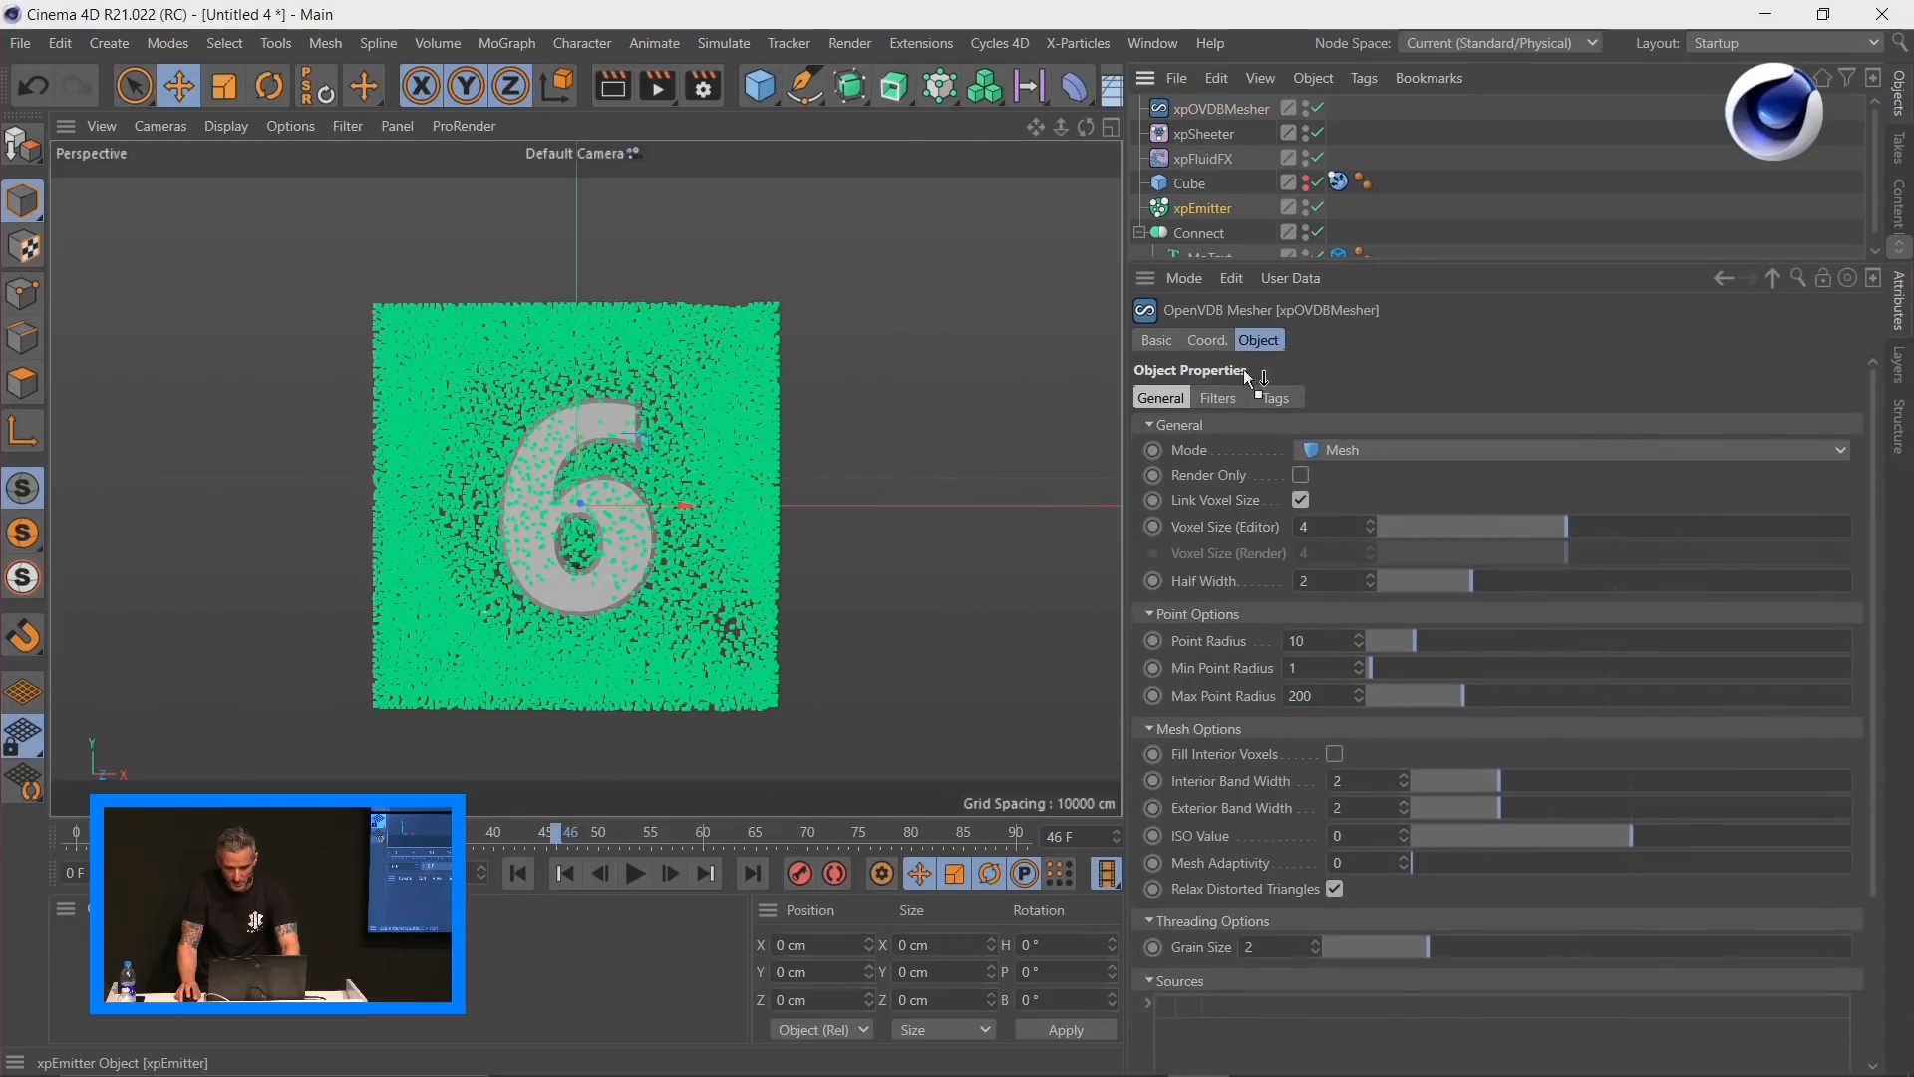
{"action": "left_click_drag", "start_coordinate": [1302, 1053], "coordinate": [1295, 1052]}
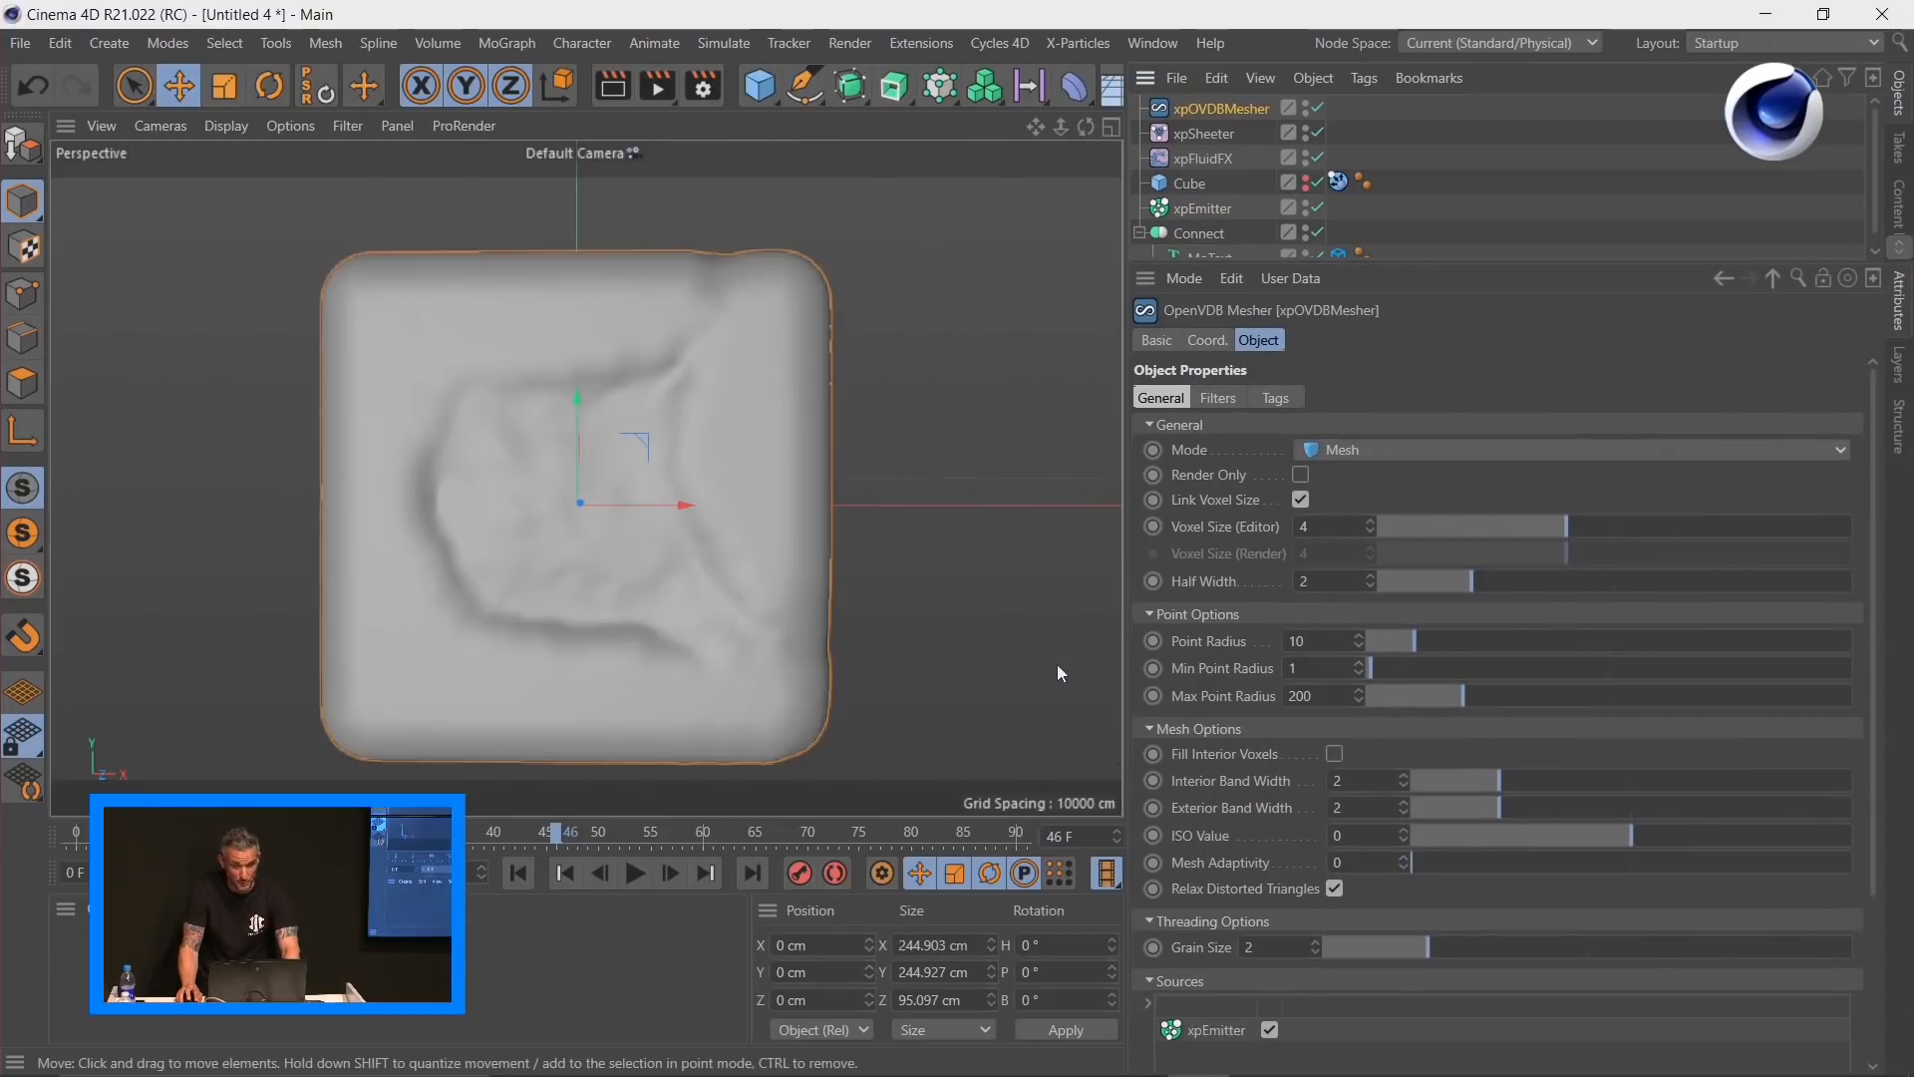
{"action": "left_click", "coordinate": [1390, 644]}
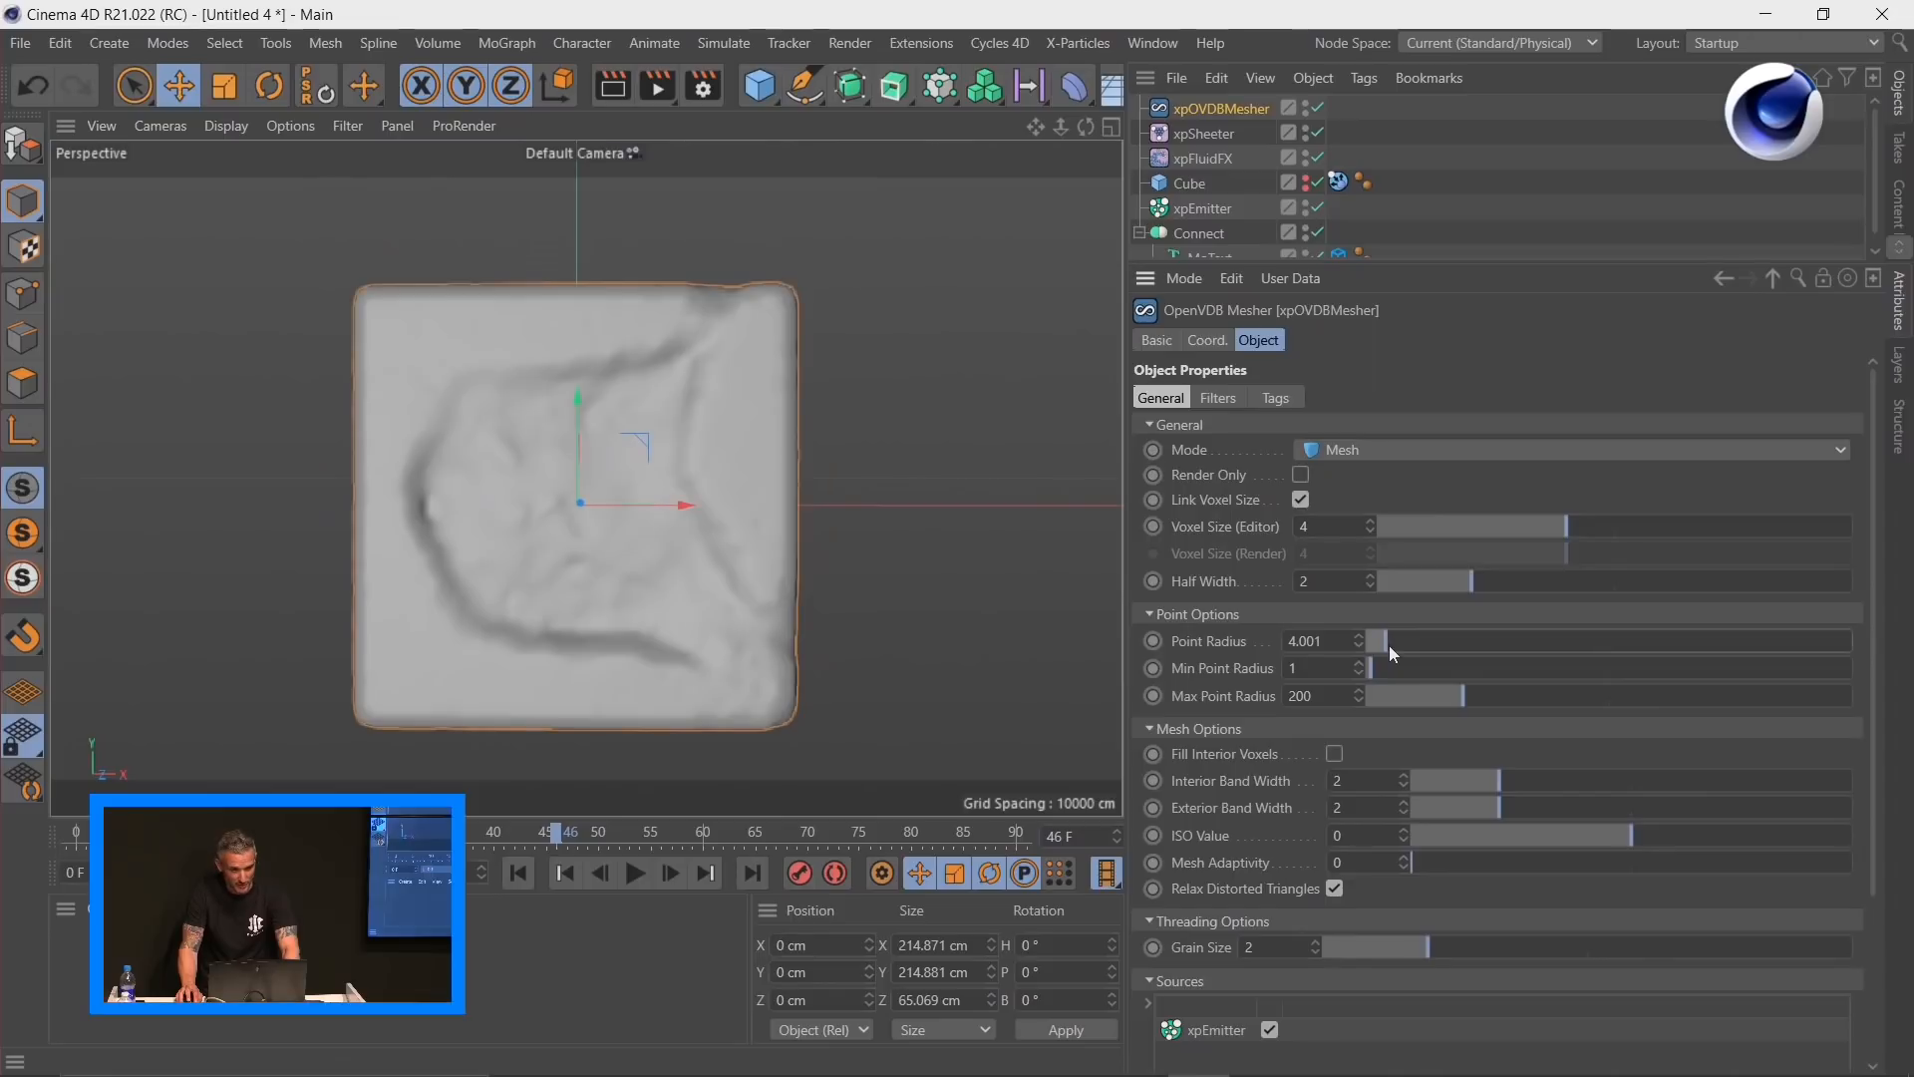
{"action": "left_click", "coordinate": [1381, 645]}
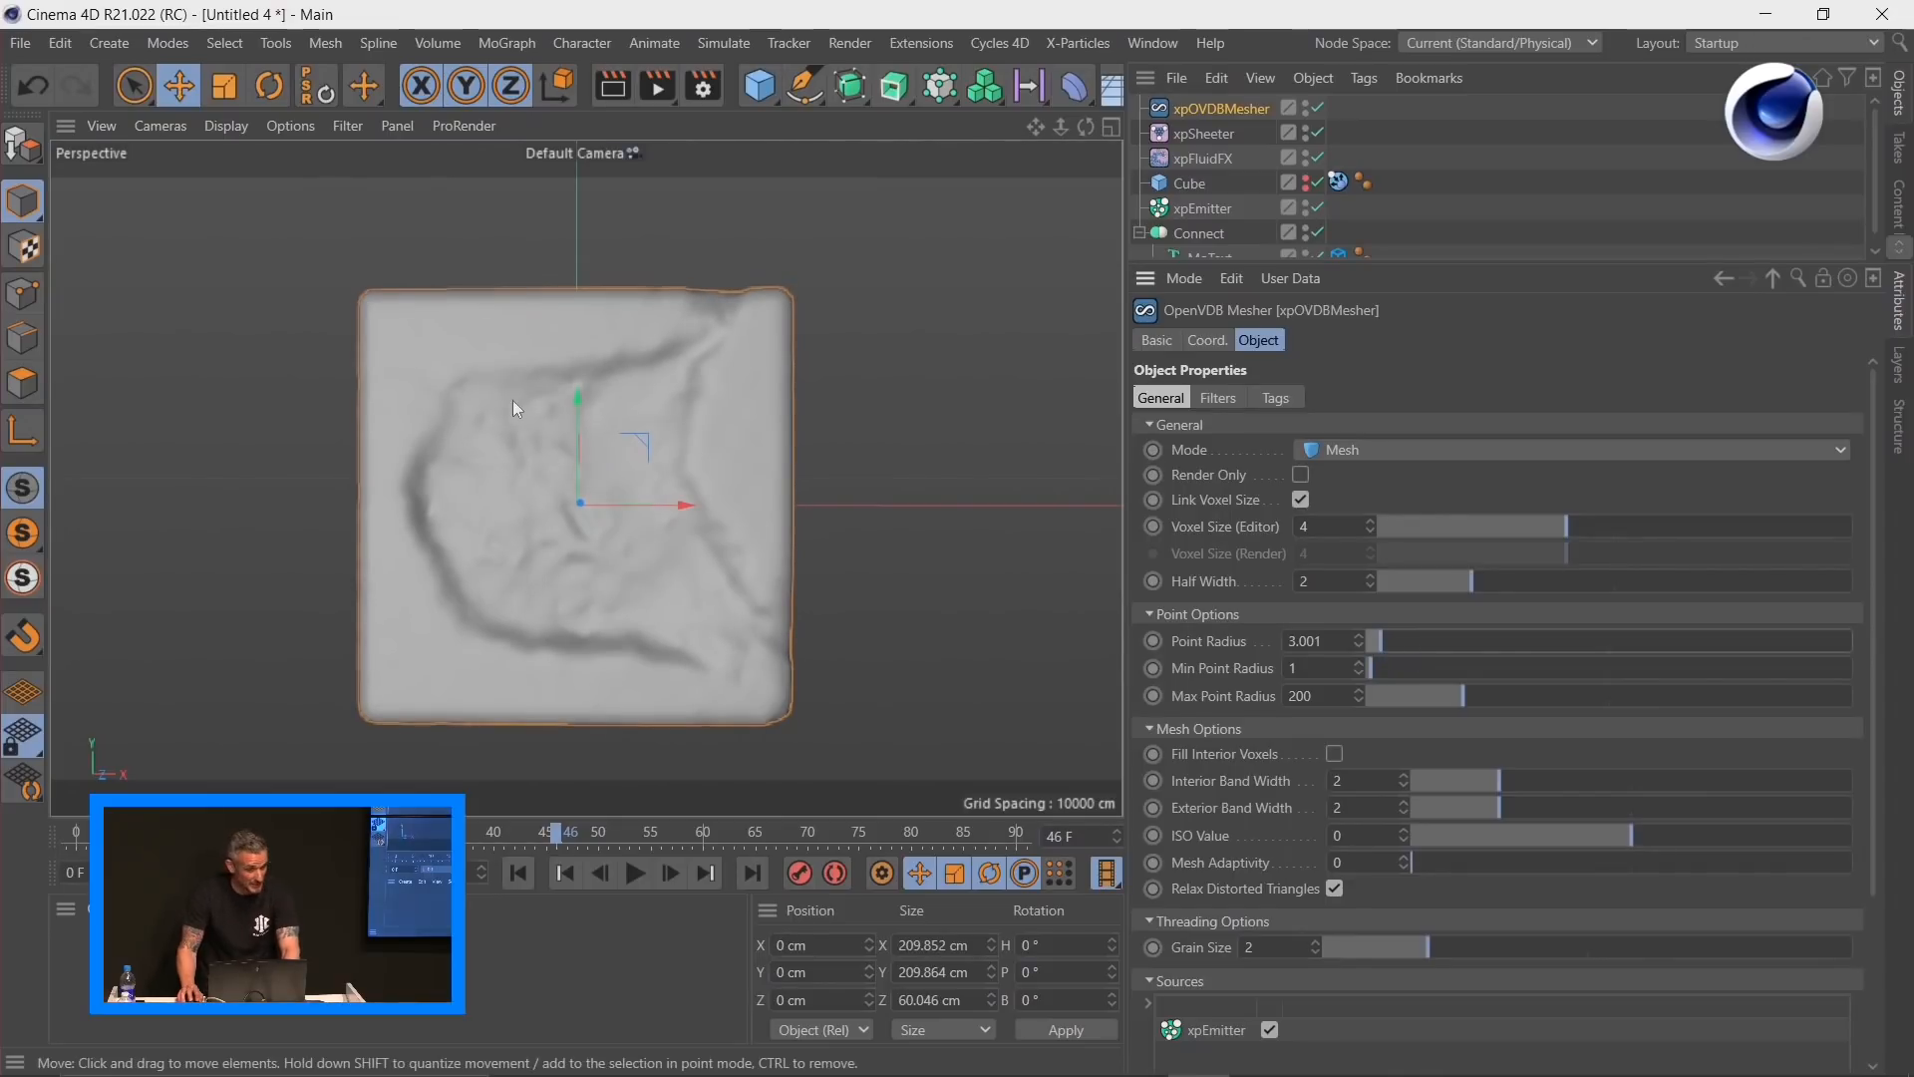
Step: Replay the meshed simulation, stop it at frame 52, and switch the viewport to Gouraud shading with lines to examine the mesh
{"action": "left_click", "coordinate": [525, 885]}
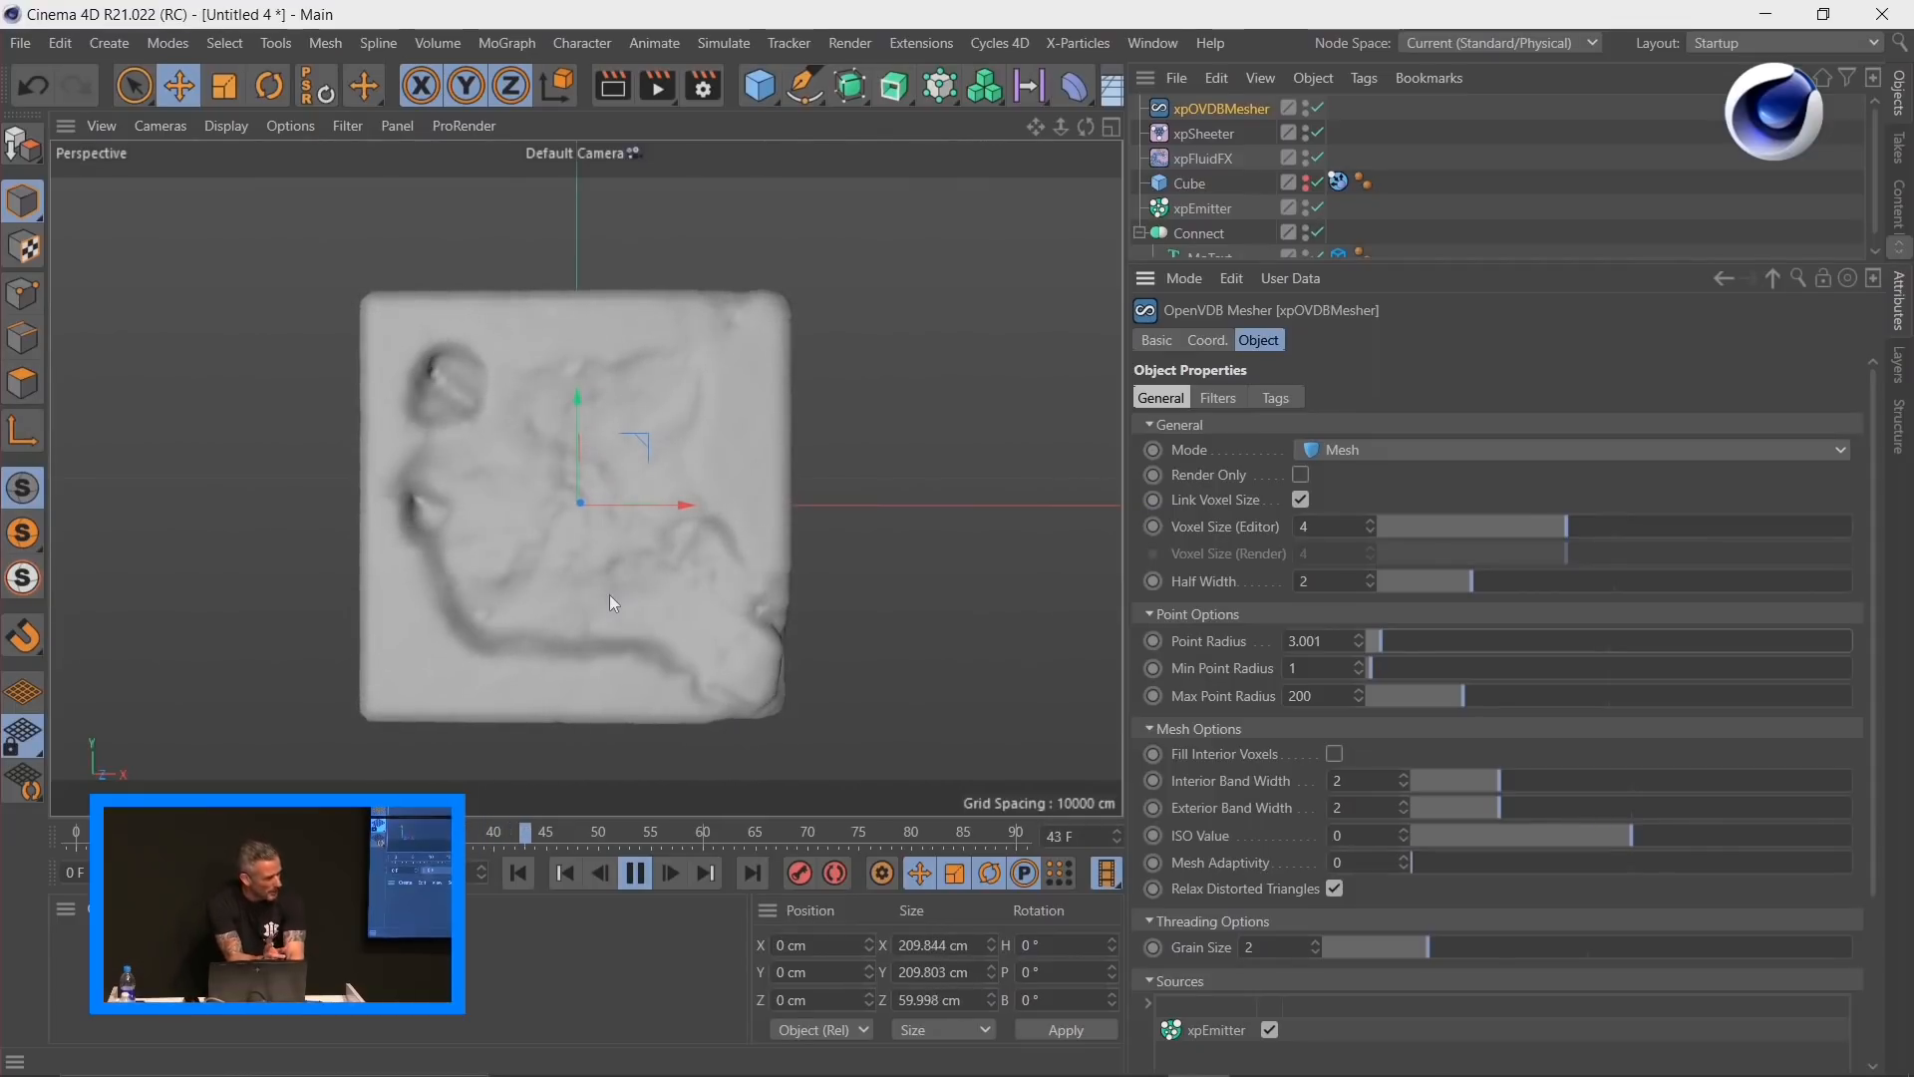
{"action": "left_click", "coordinate": [641, 880]}
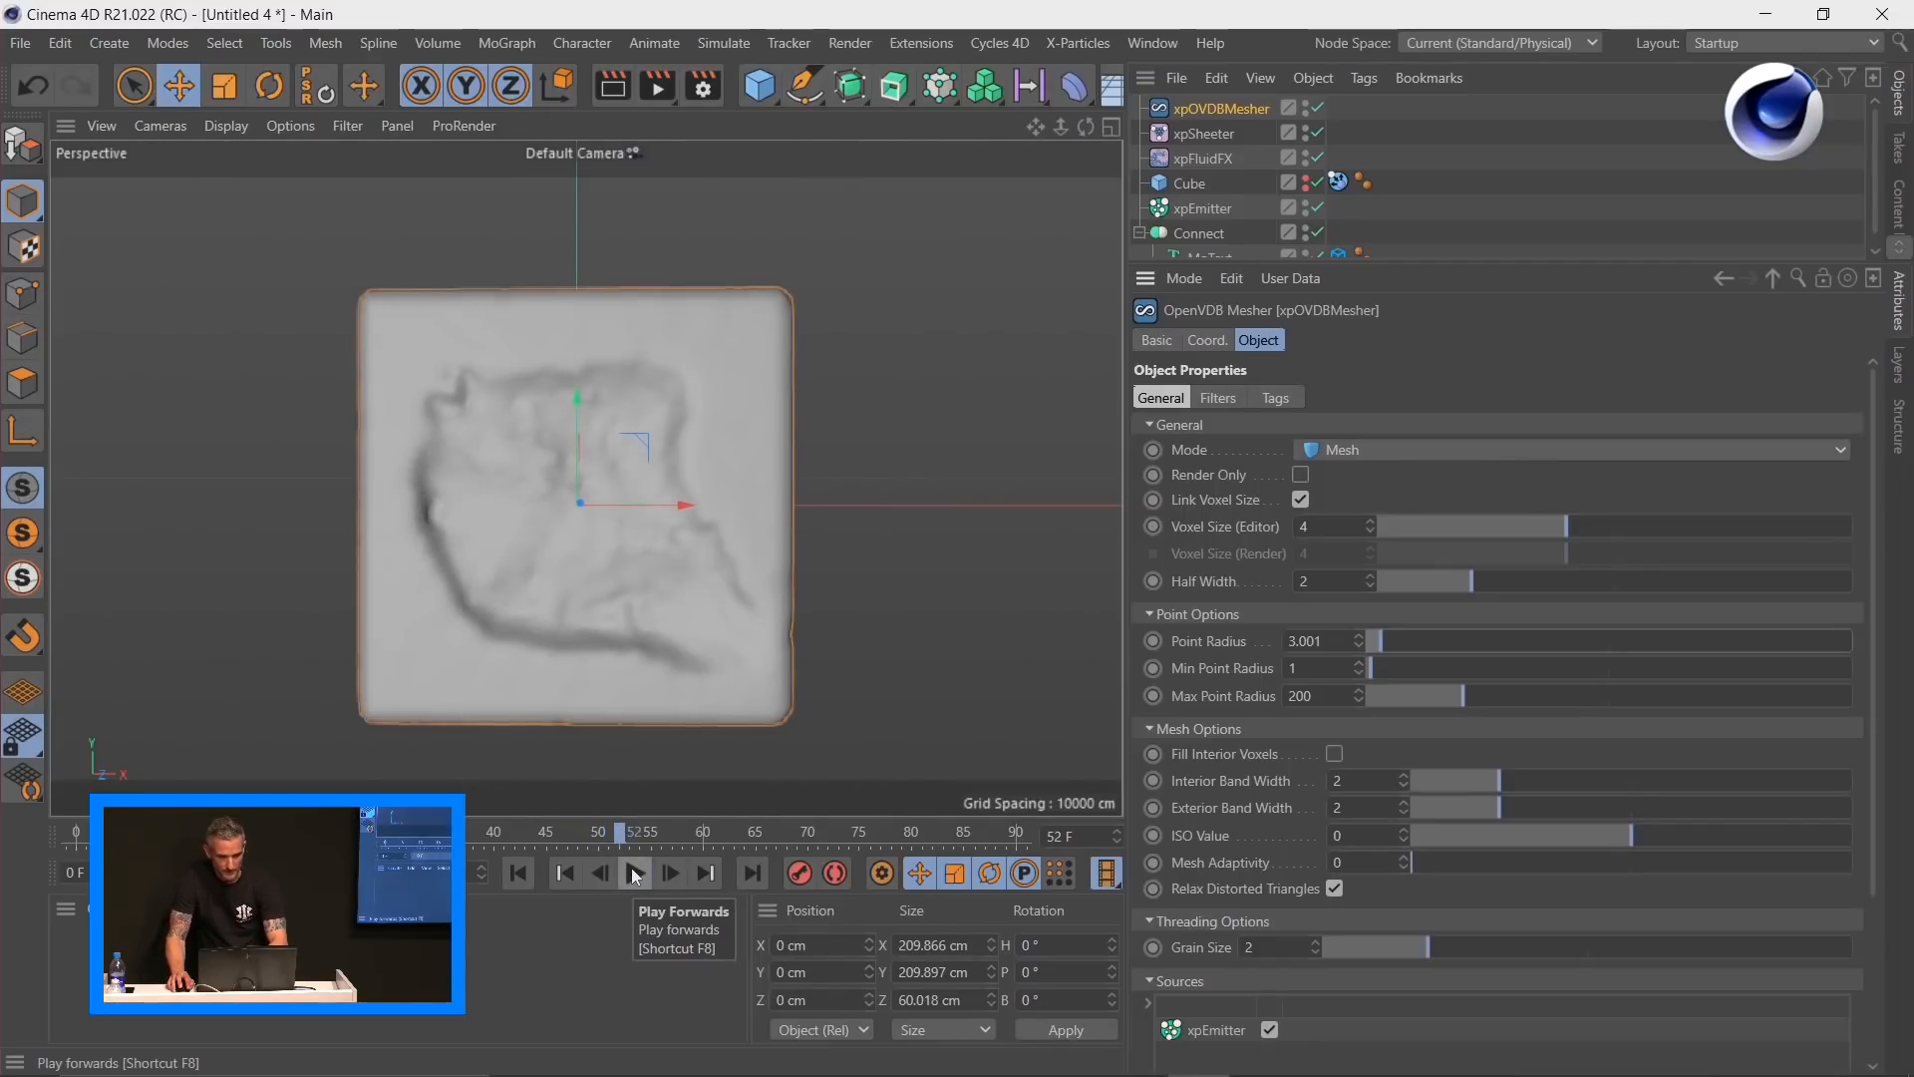
{"action": "key", "text": "n"}
{"action": "key", "text": "b"}
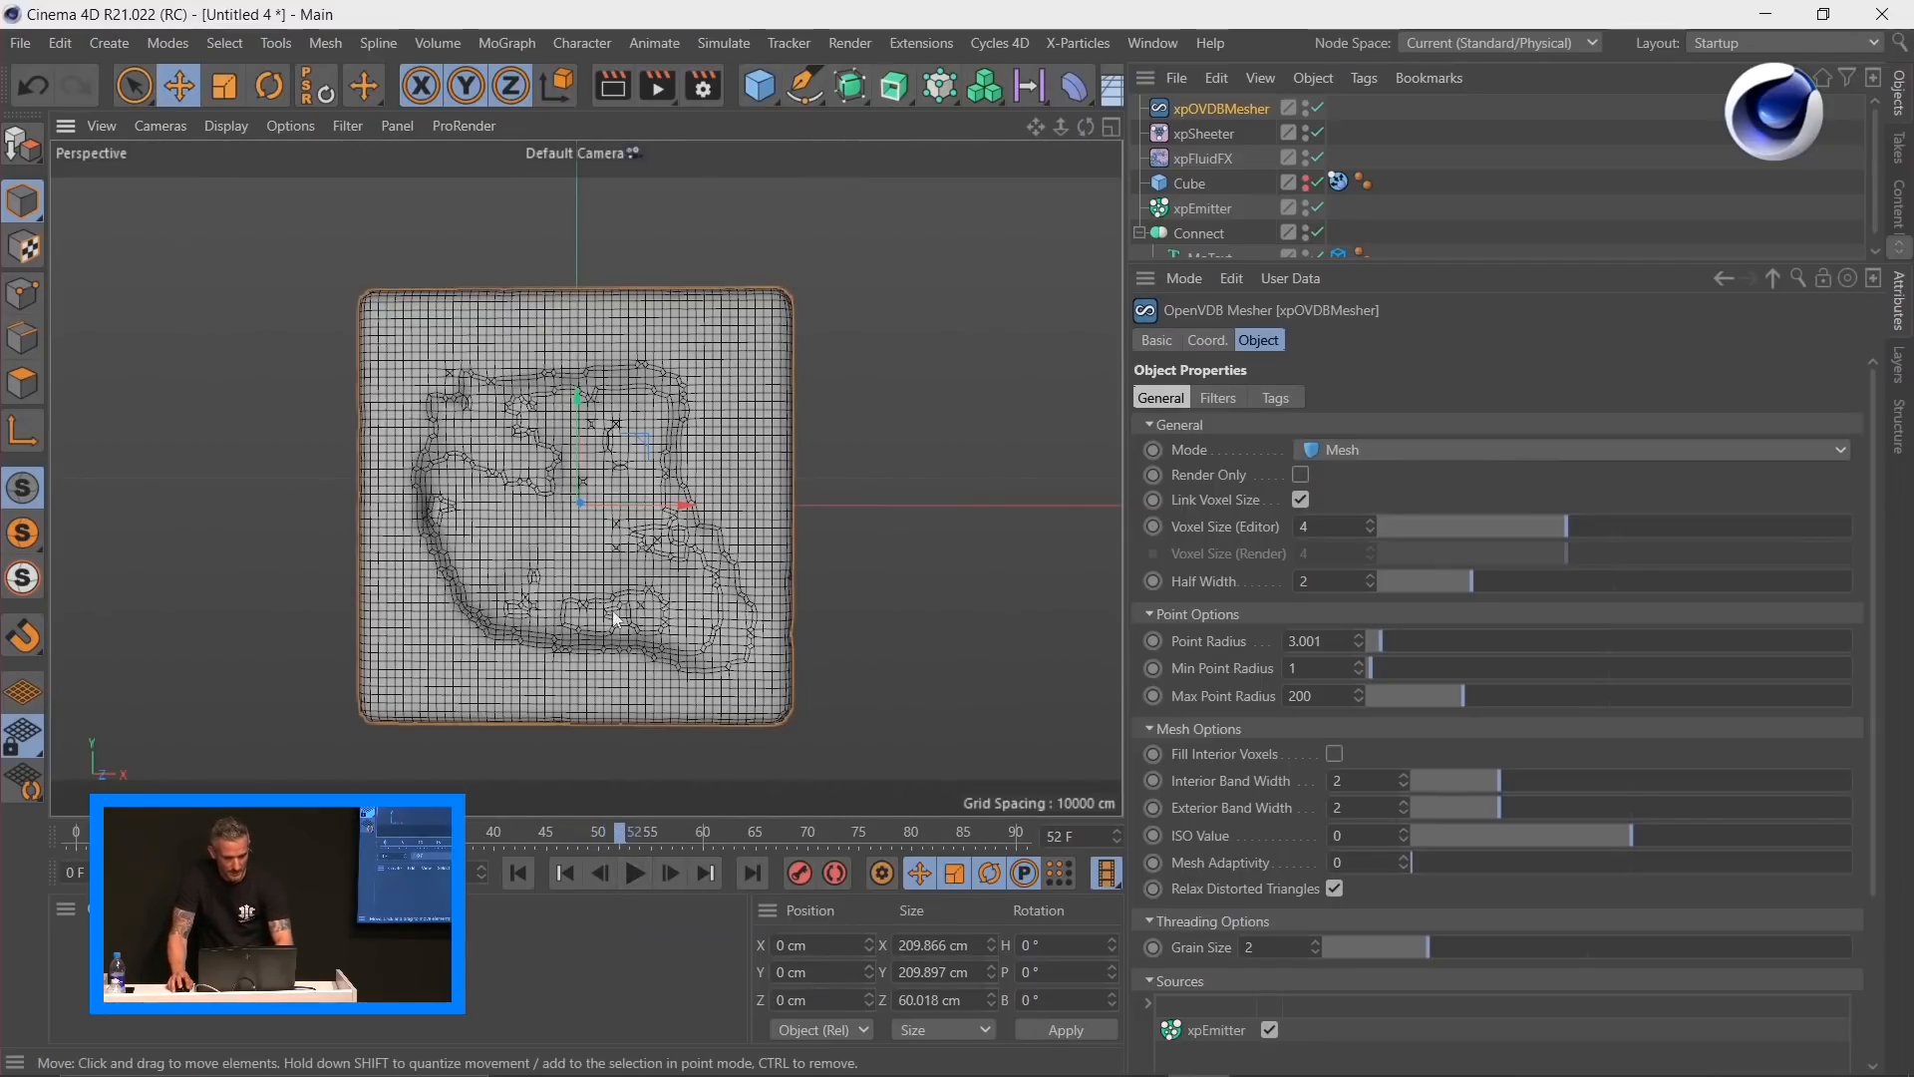
{"action": "scroll", "coordinate": [608, 422], "scroll_direction": "up", "scroll_amount": 10}
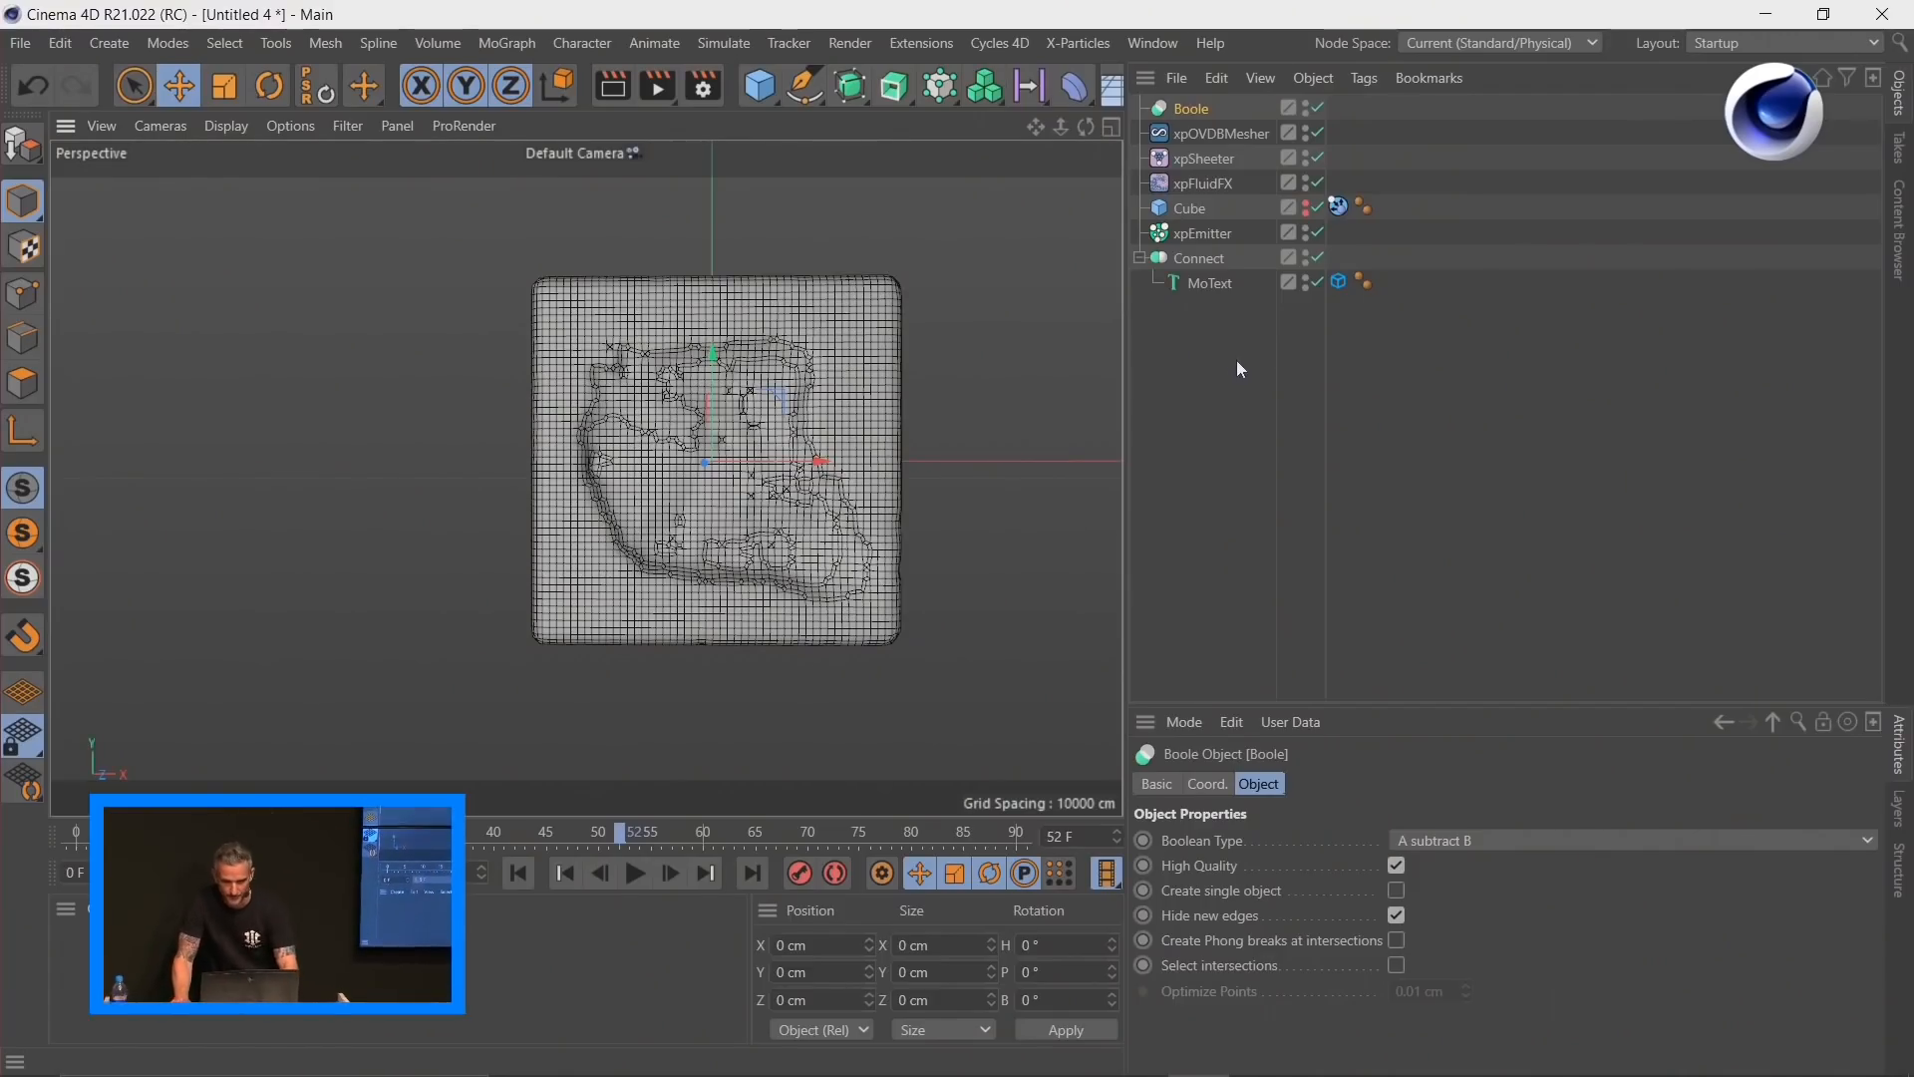
Step: Nest the xpOVDBMesher and the Cube under the Boole in that order, with High Quality off and Boolean Type set to A intersect B
{"action": "left_click", "coordinate": [1203, 135]}
{"action": "left_click_drag", "start_coordinate": [1199, 134], "coordinate": [1191, 110]}
{"action": "left_click", "coordinate": [1190, 109]}
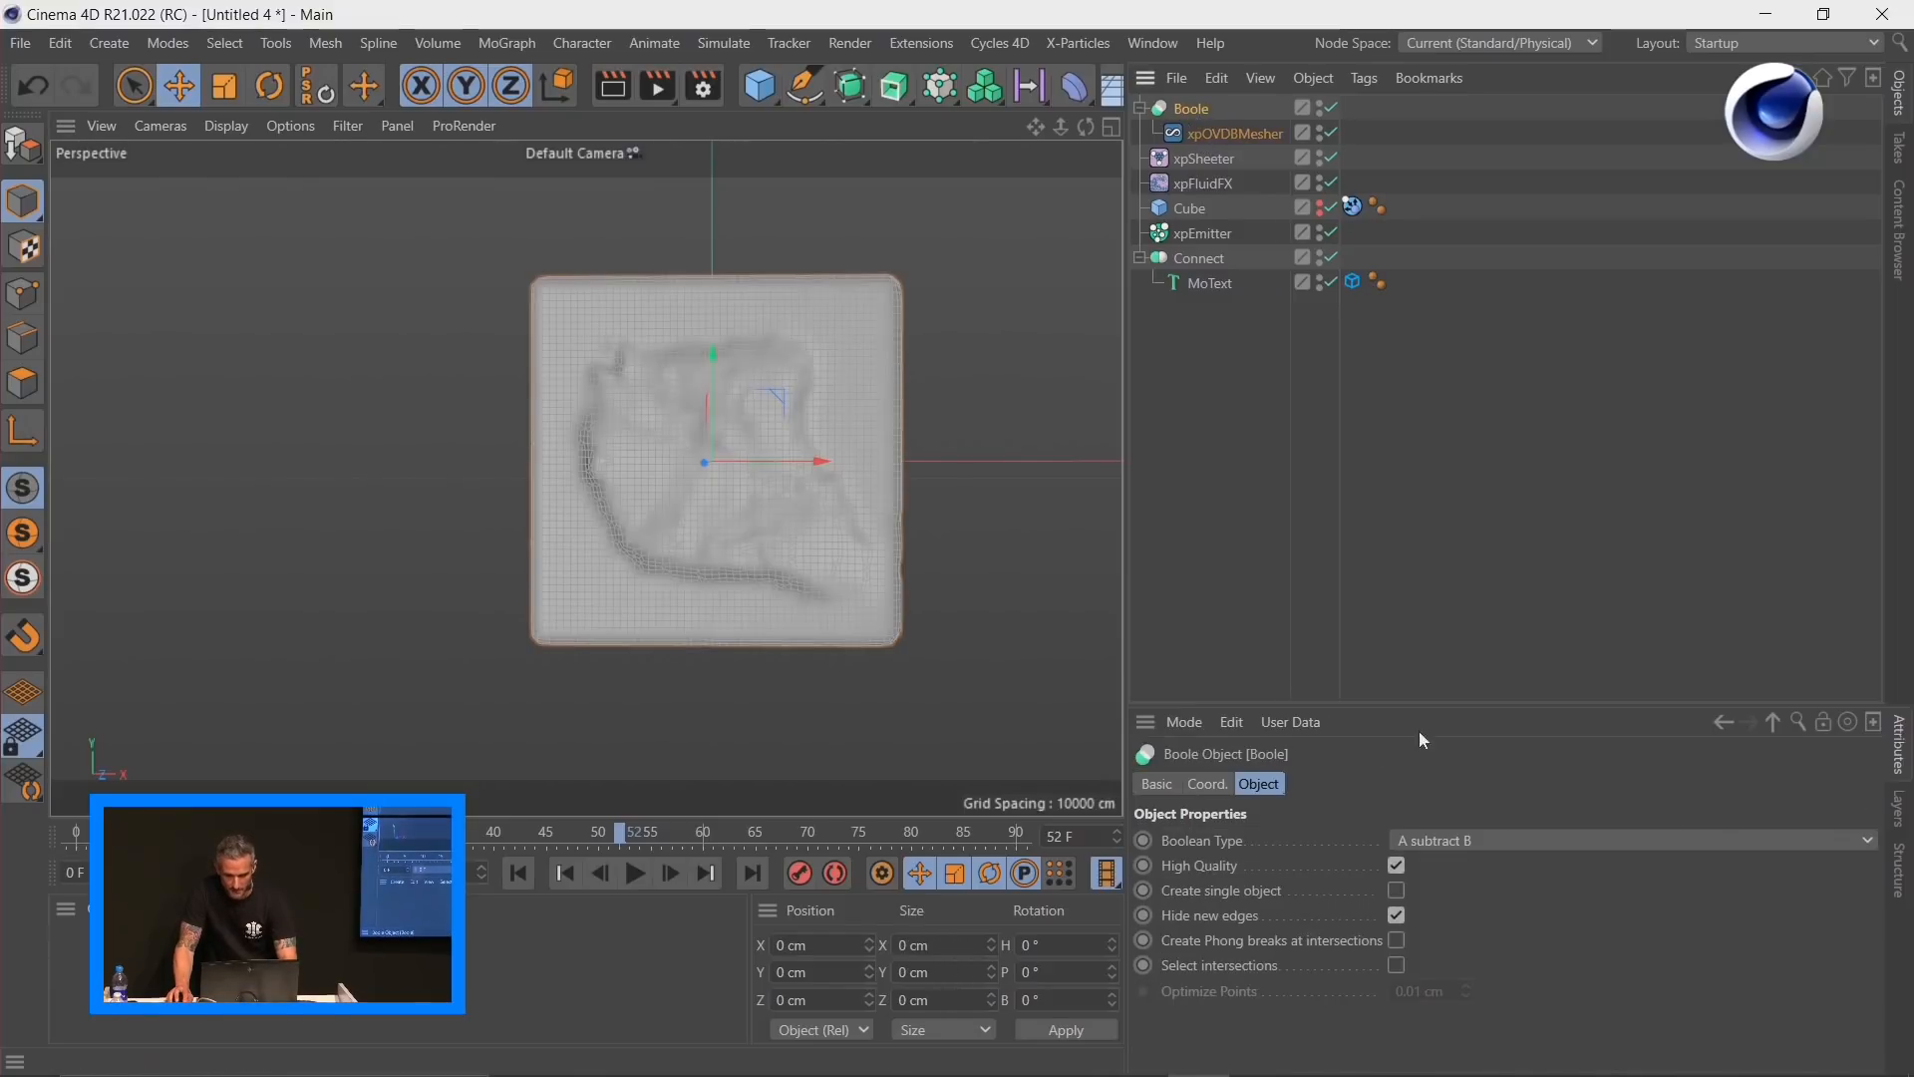
{"action": "left_click", "coordinate": [1397, 865]}
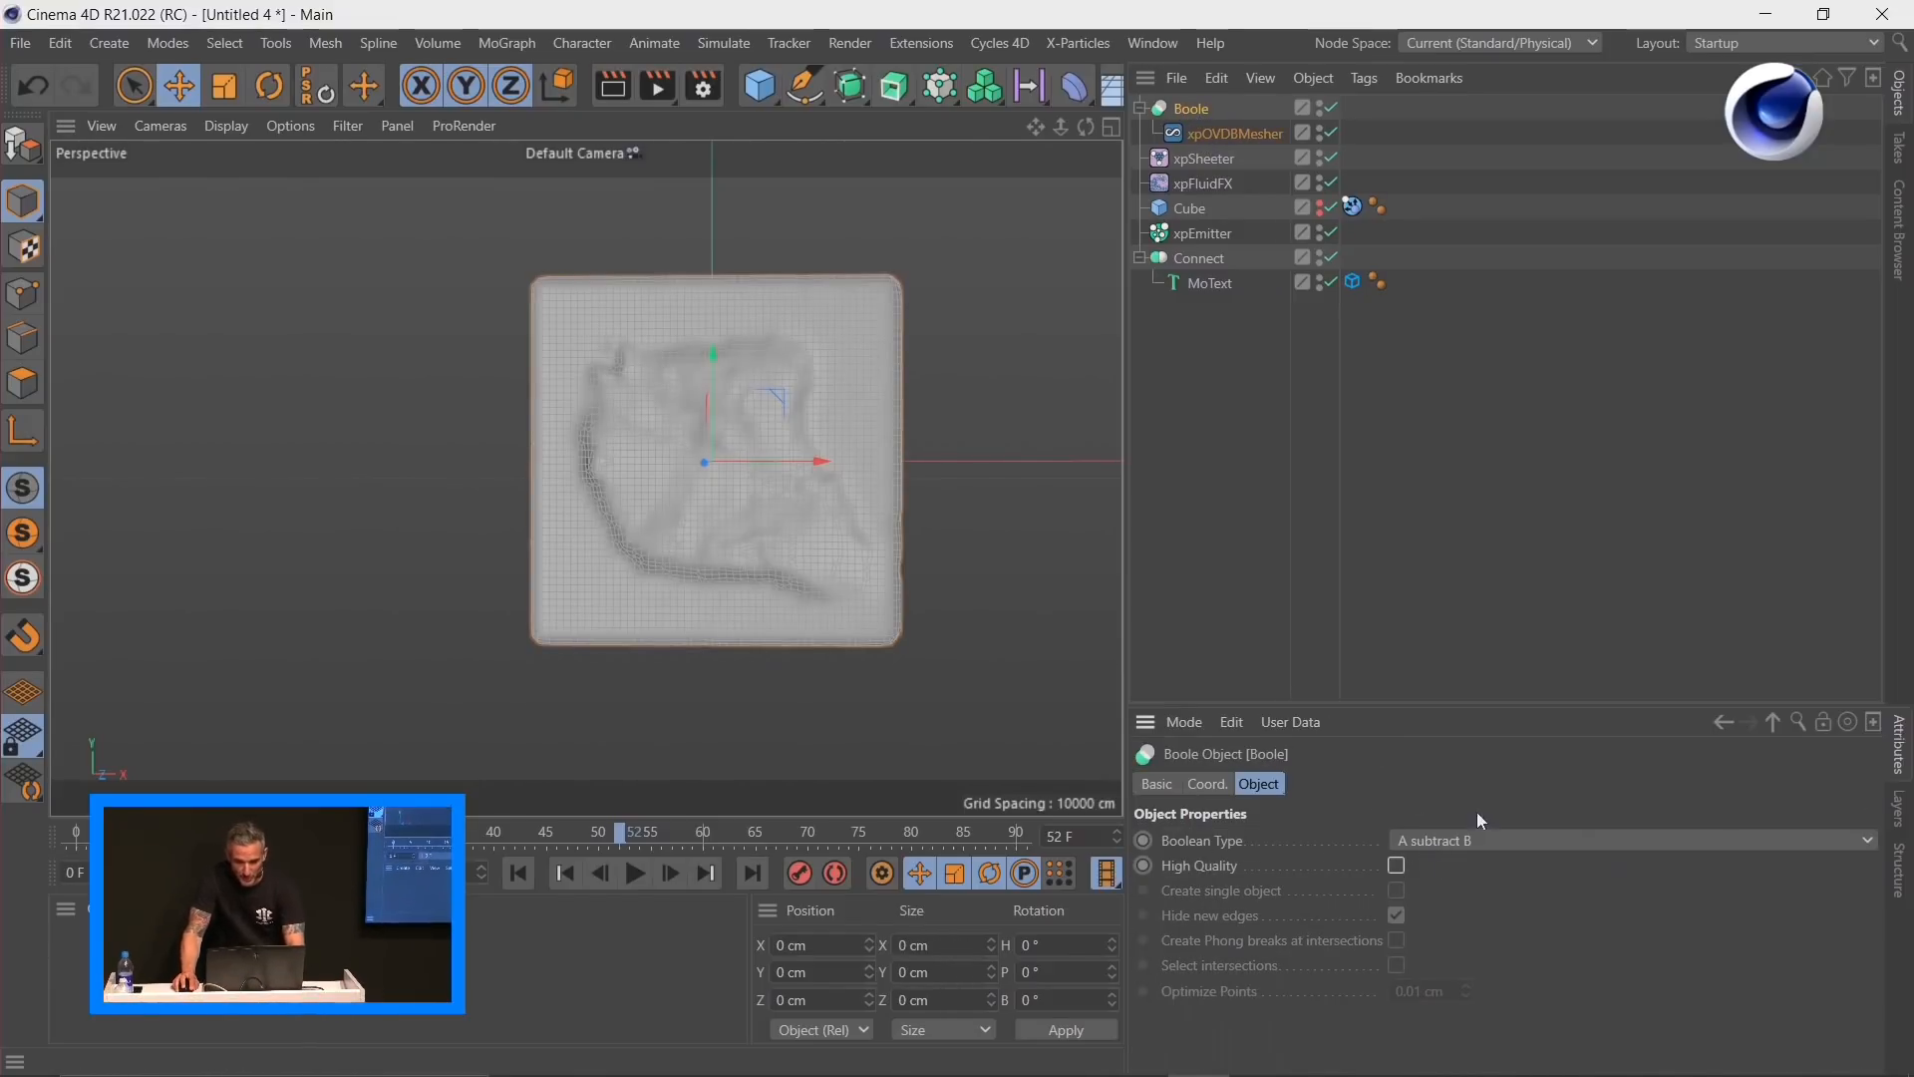
{"action": "left_click", "coordinate": [1446, 843]}
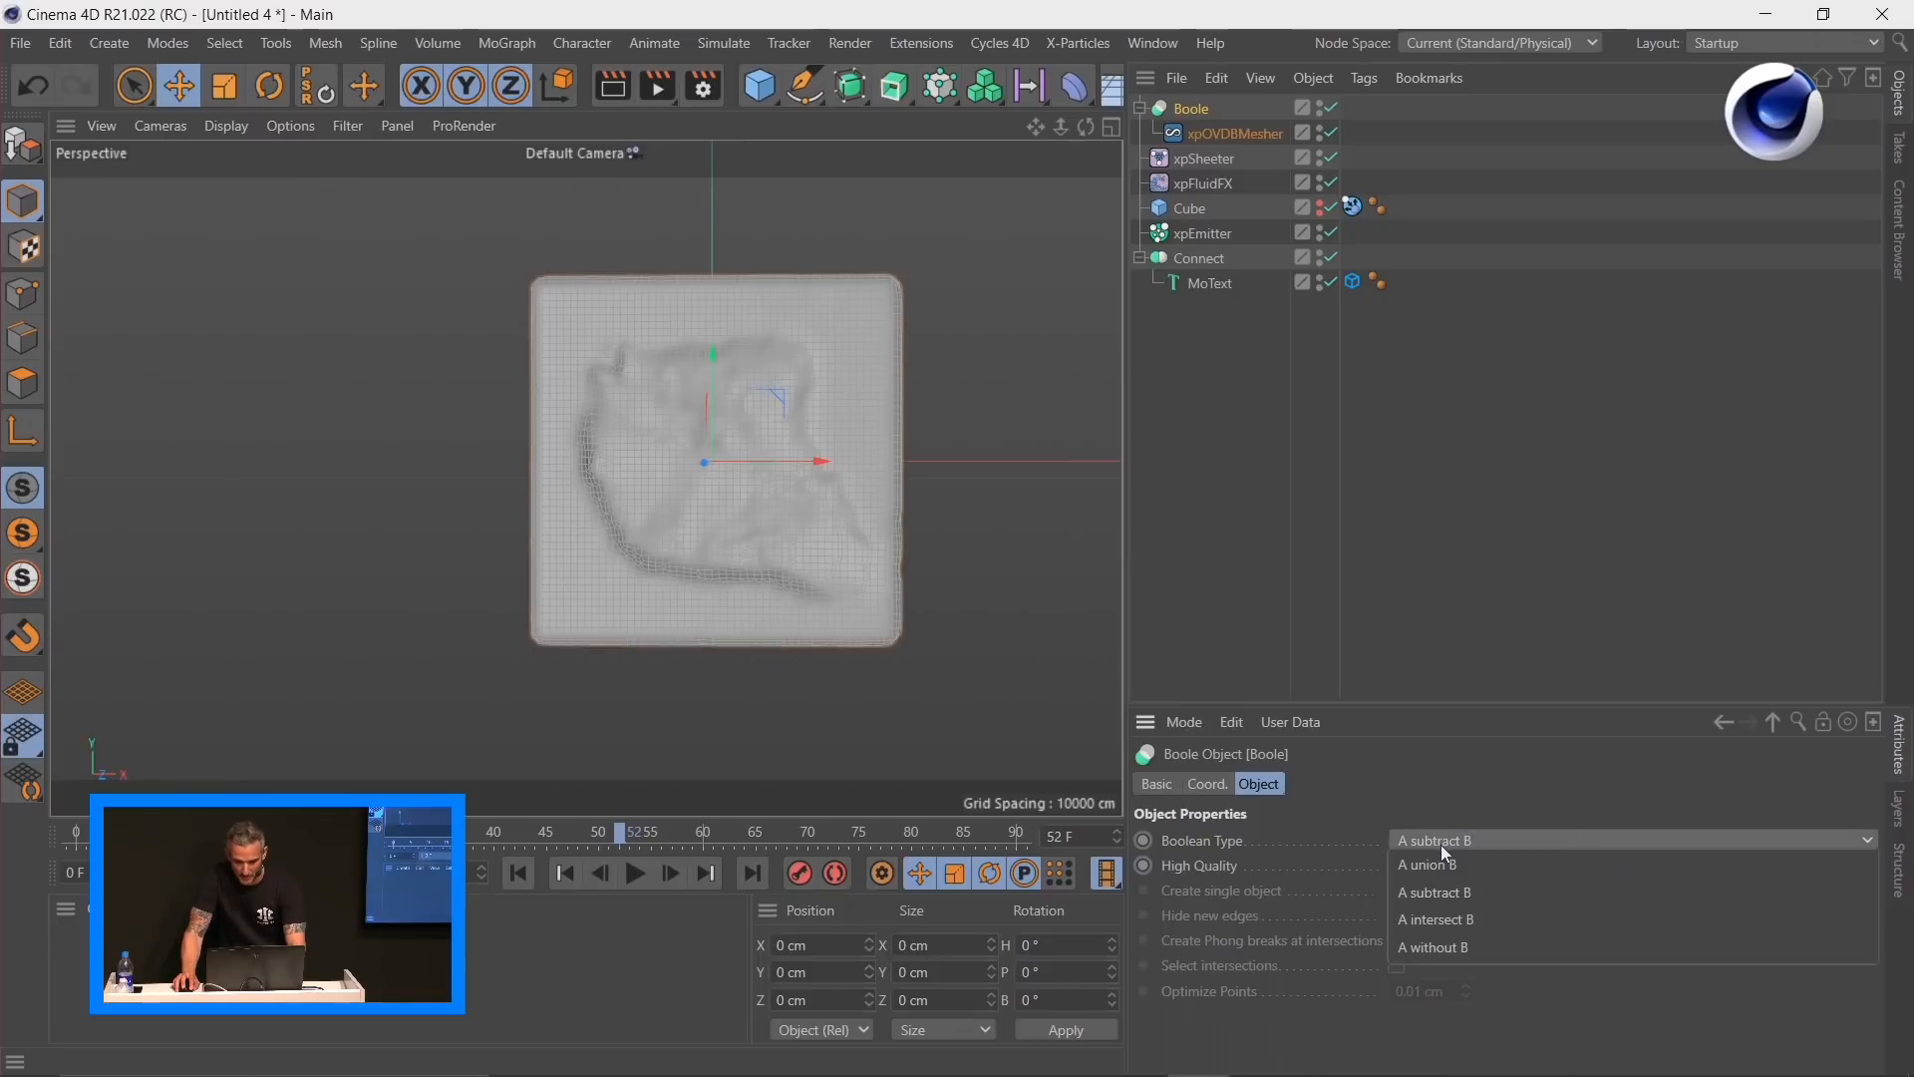
{"action": "left_click", "coordinate": [1433, 919]}
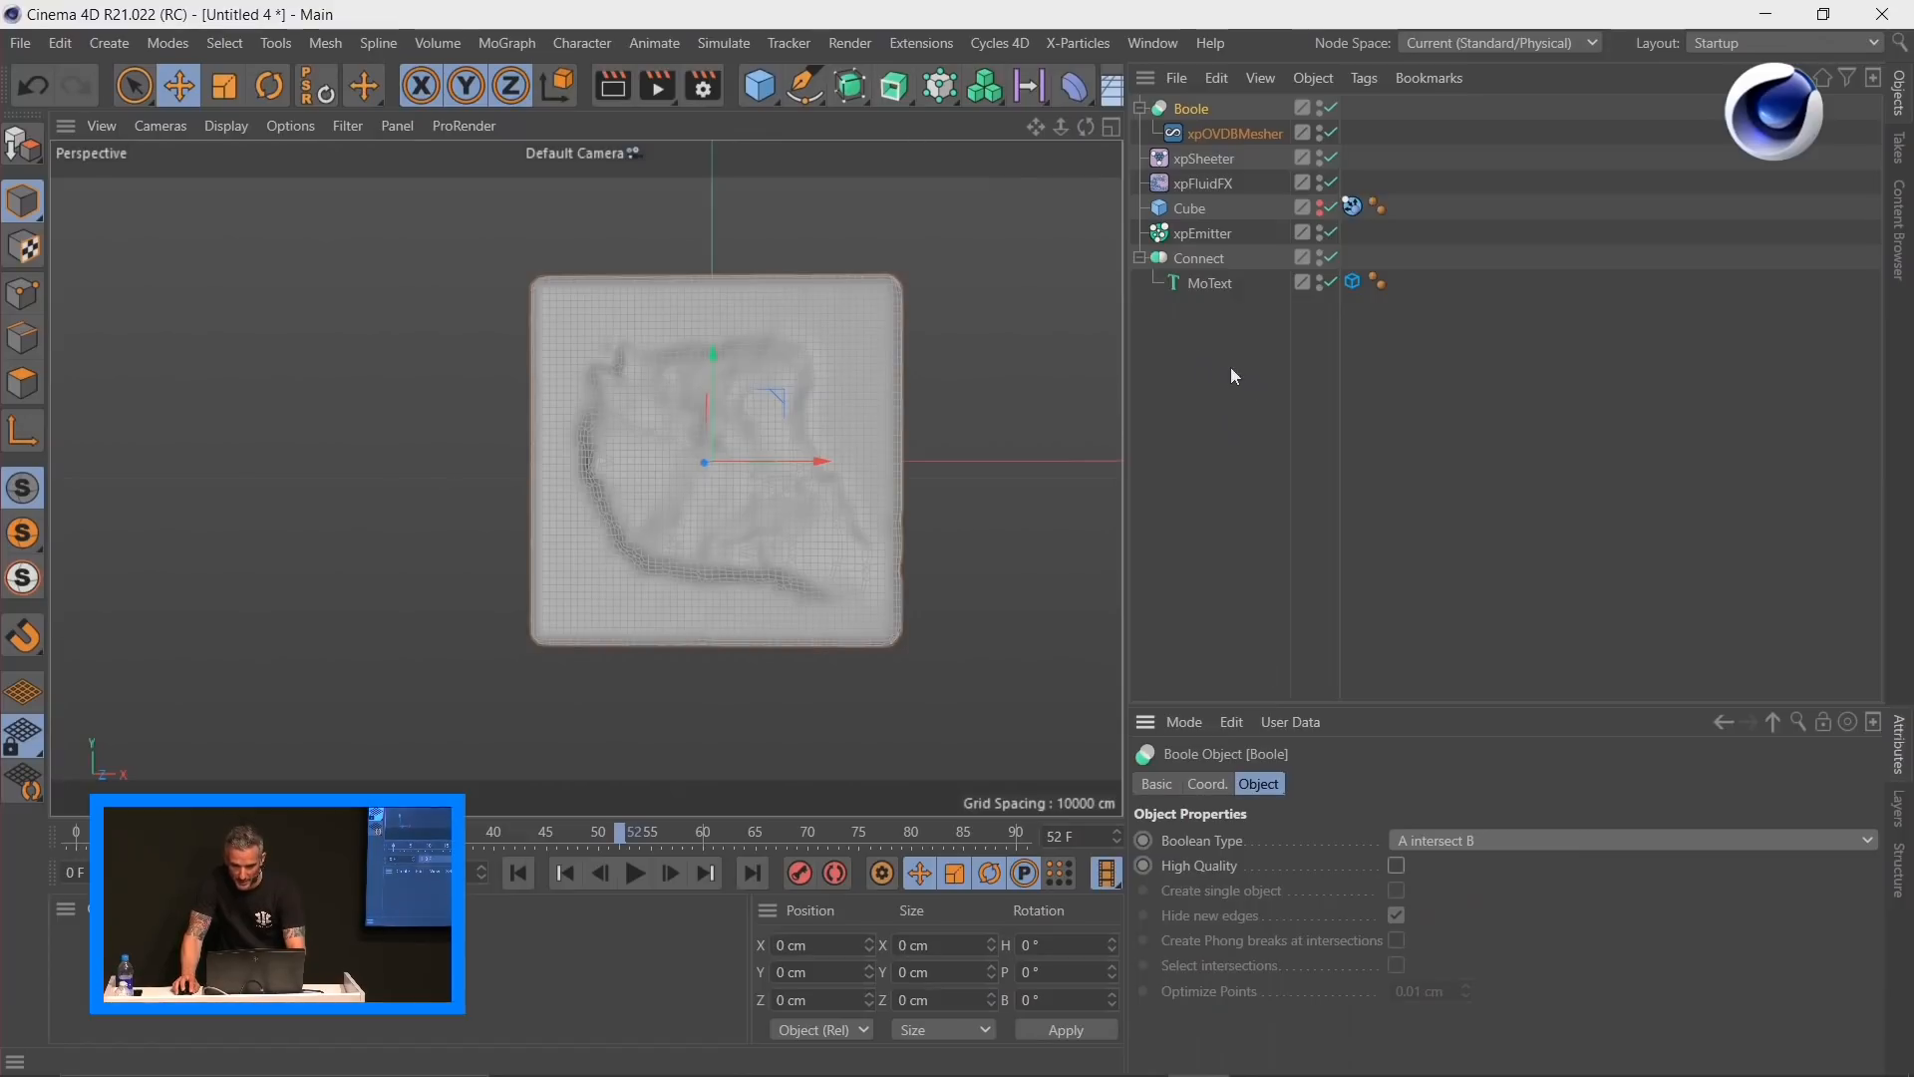
{"action": "left_click_drag", "start_coordinate": [1189, 209], "coordinate": [1203, 142]}
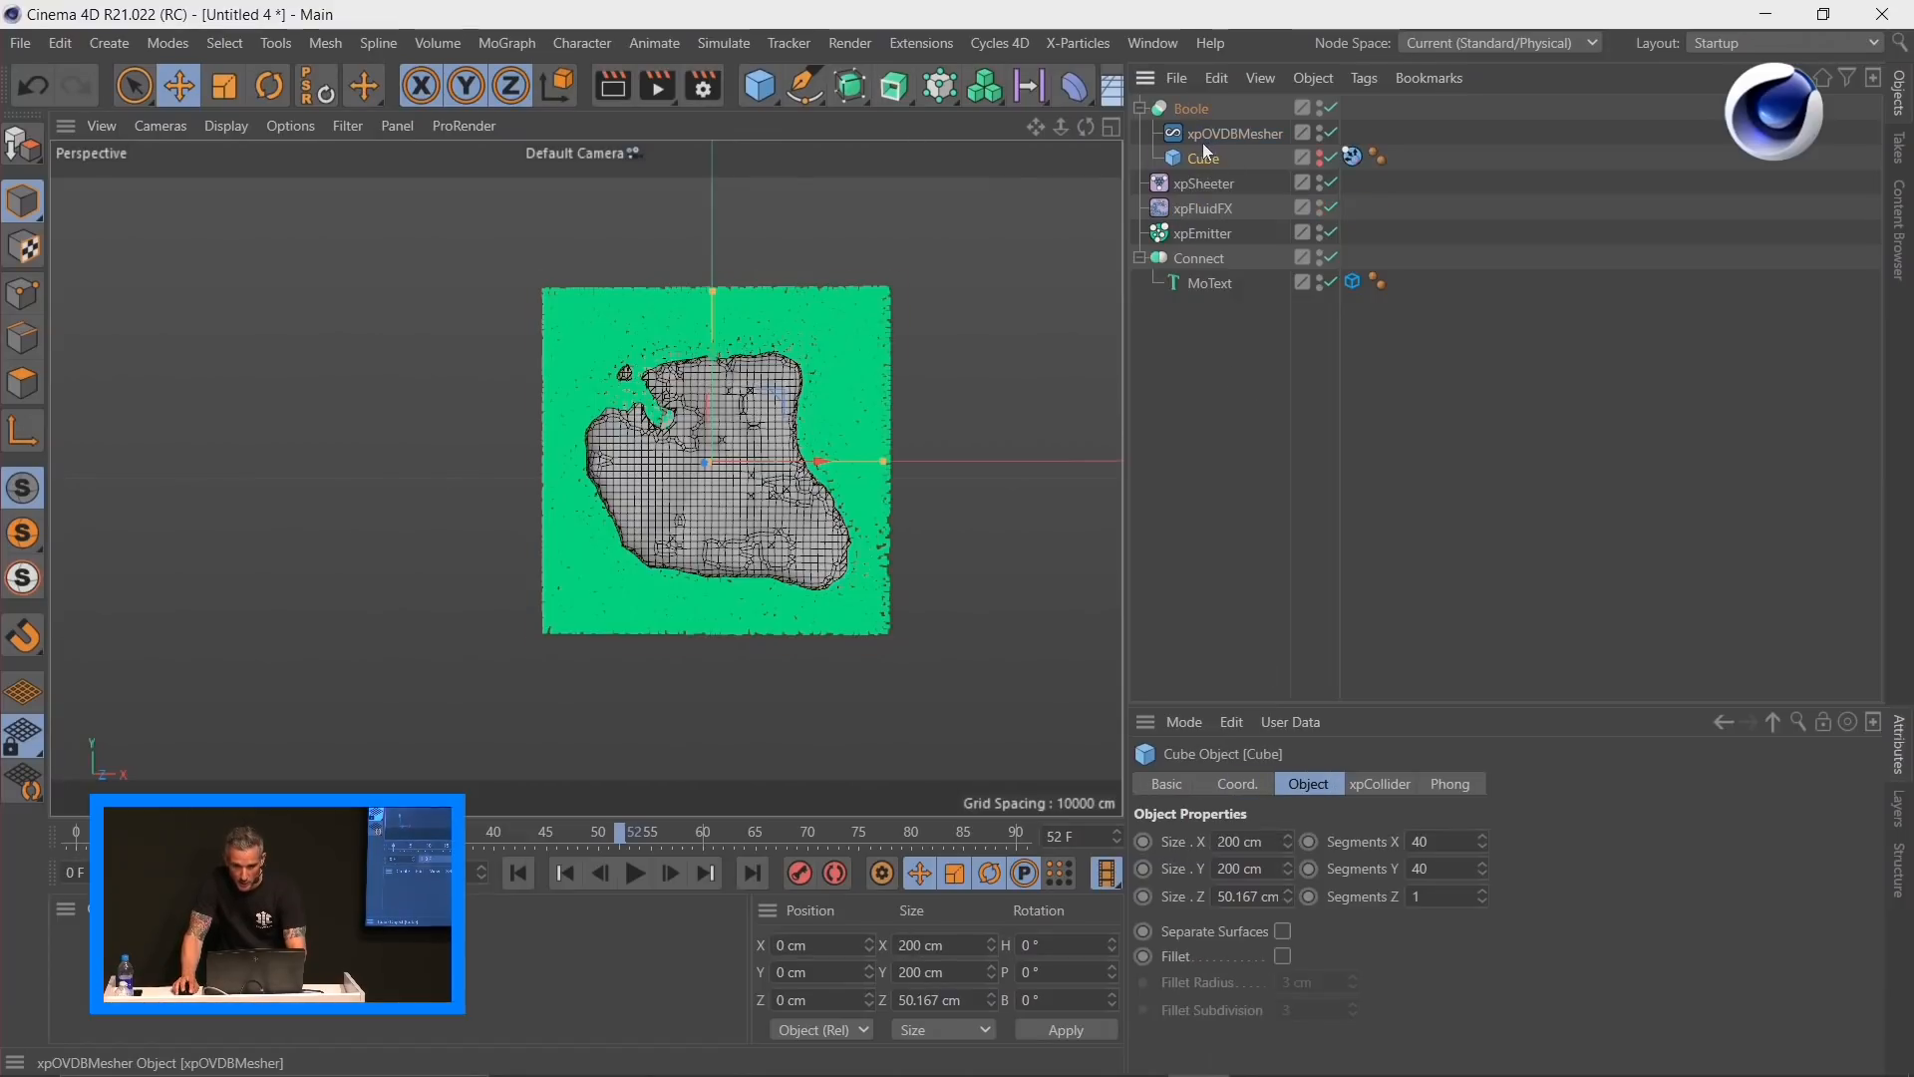
Step: Hide the xpEmitter in the editor, restore the Cube's editor visibility, and replay the simulation from the start to frame 50
{"action": "left_click", "coordinate": [1322, 230]}
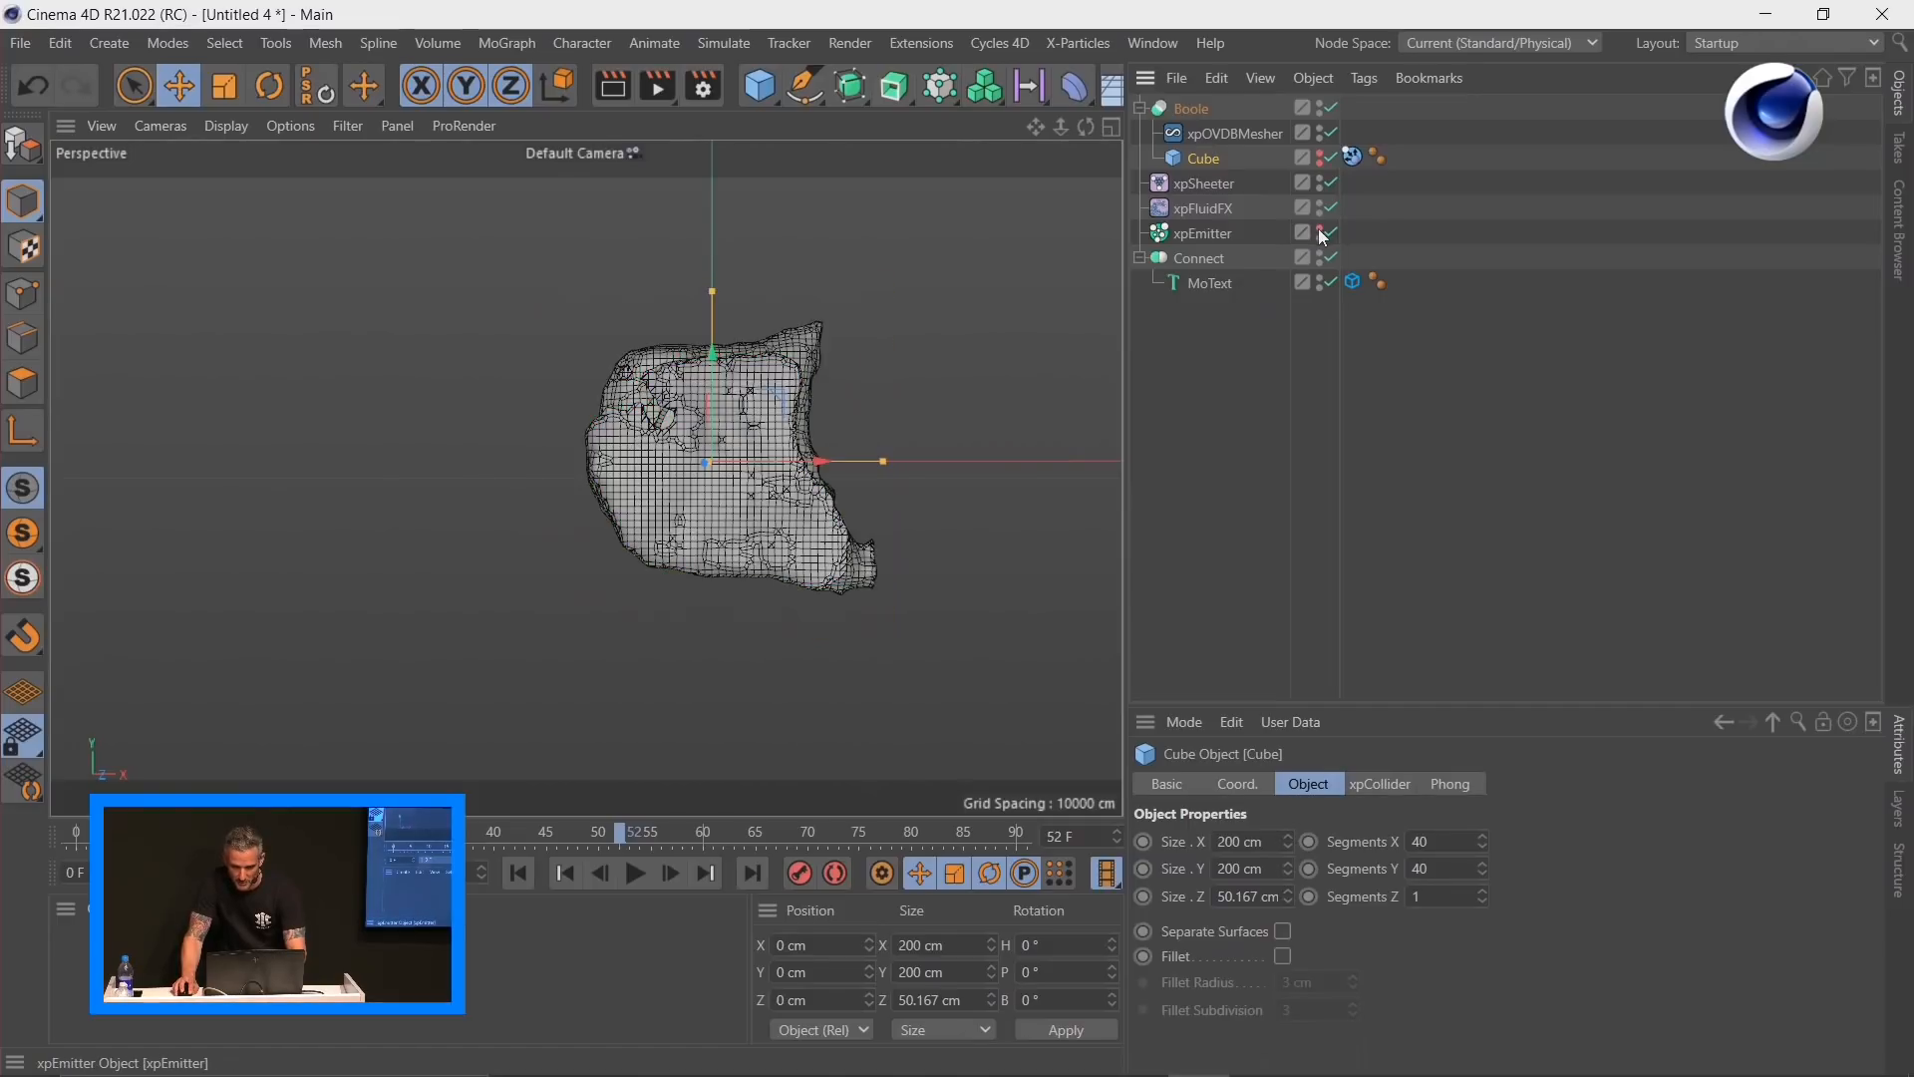
{"action": "left_click", "coordinate": [1322, 160]}
{"action": "left_click", "coordinate": [521, 874]}
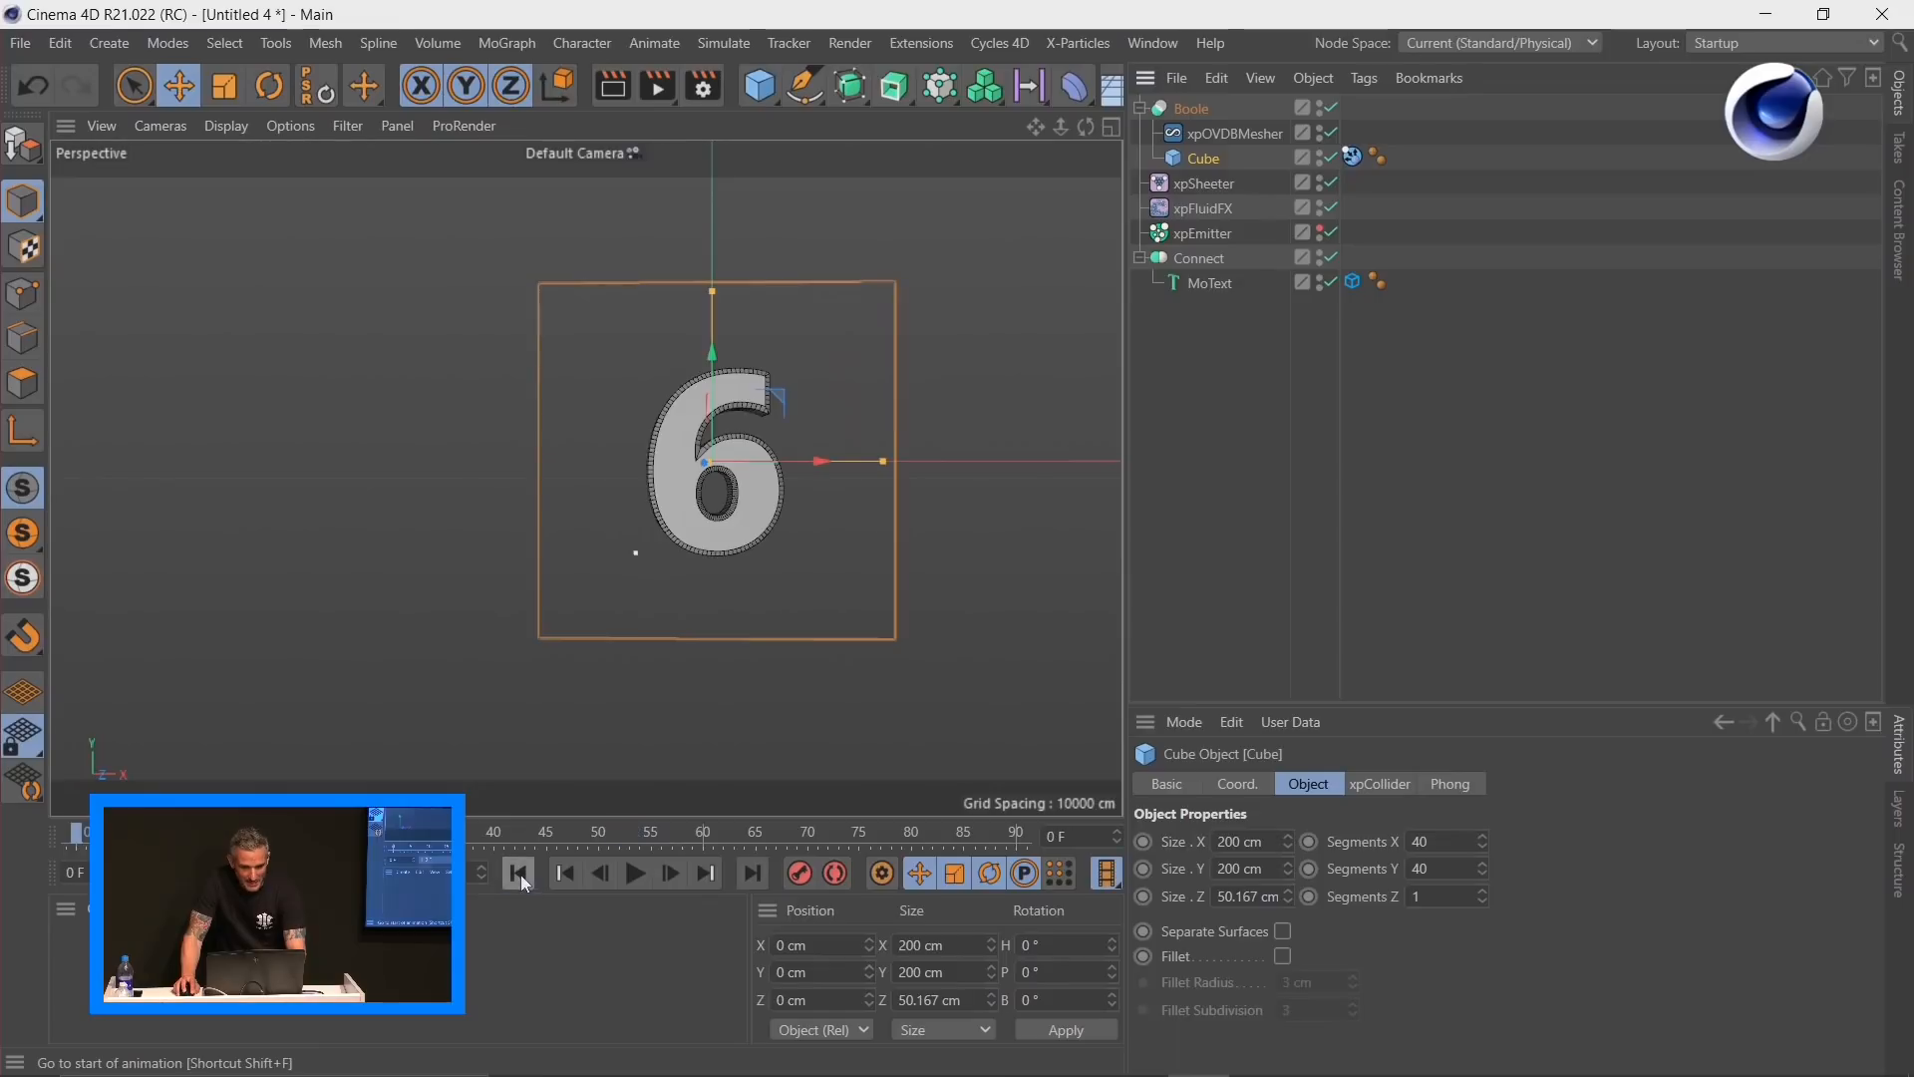
{"action": "left_click", "coordinate": [634, 875]}
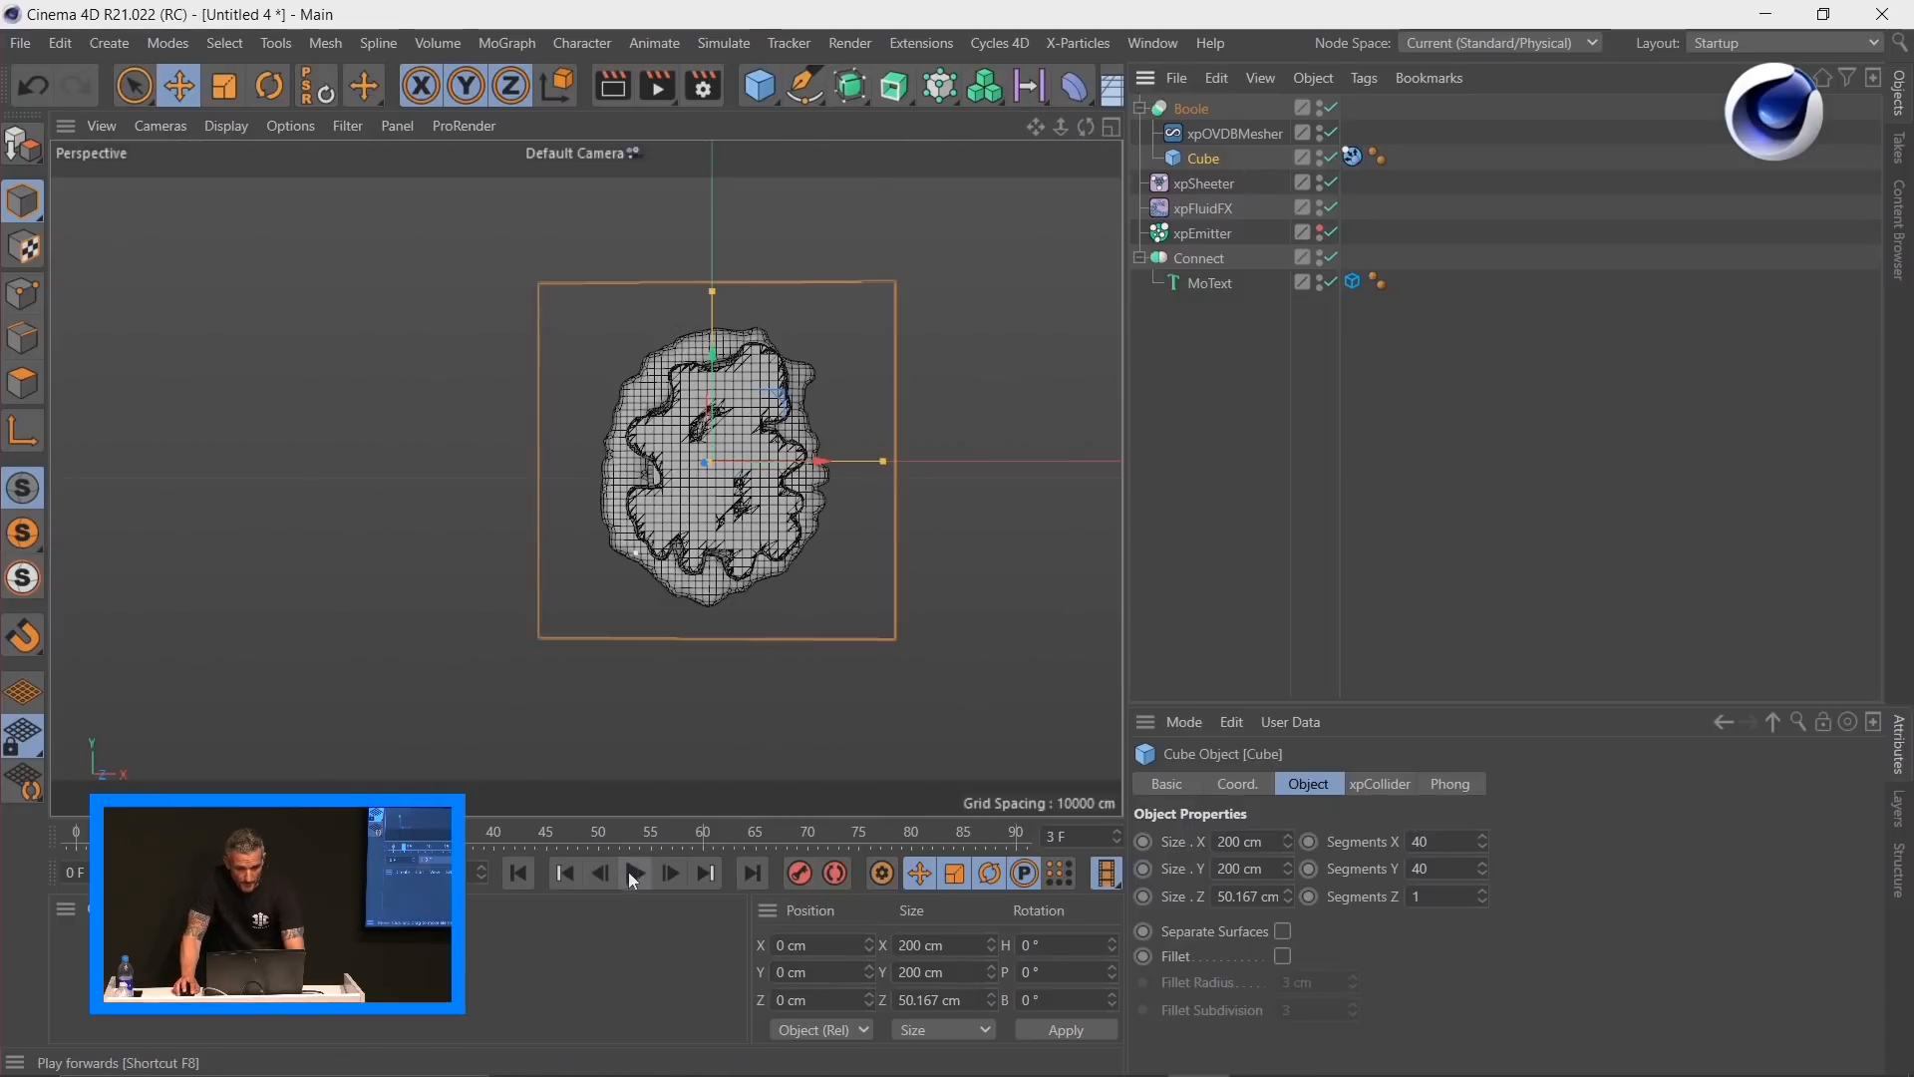
{"action": "left_click", "coordinate": [634, 875]}
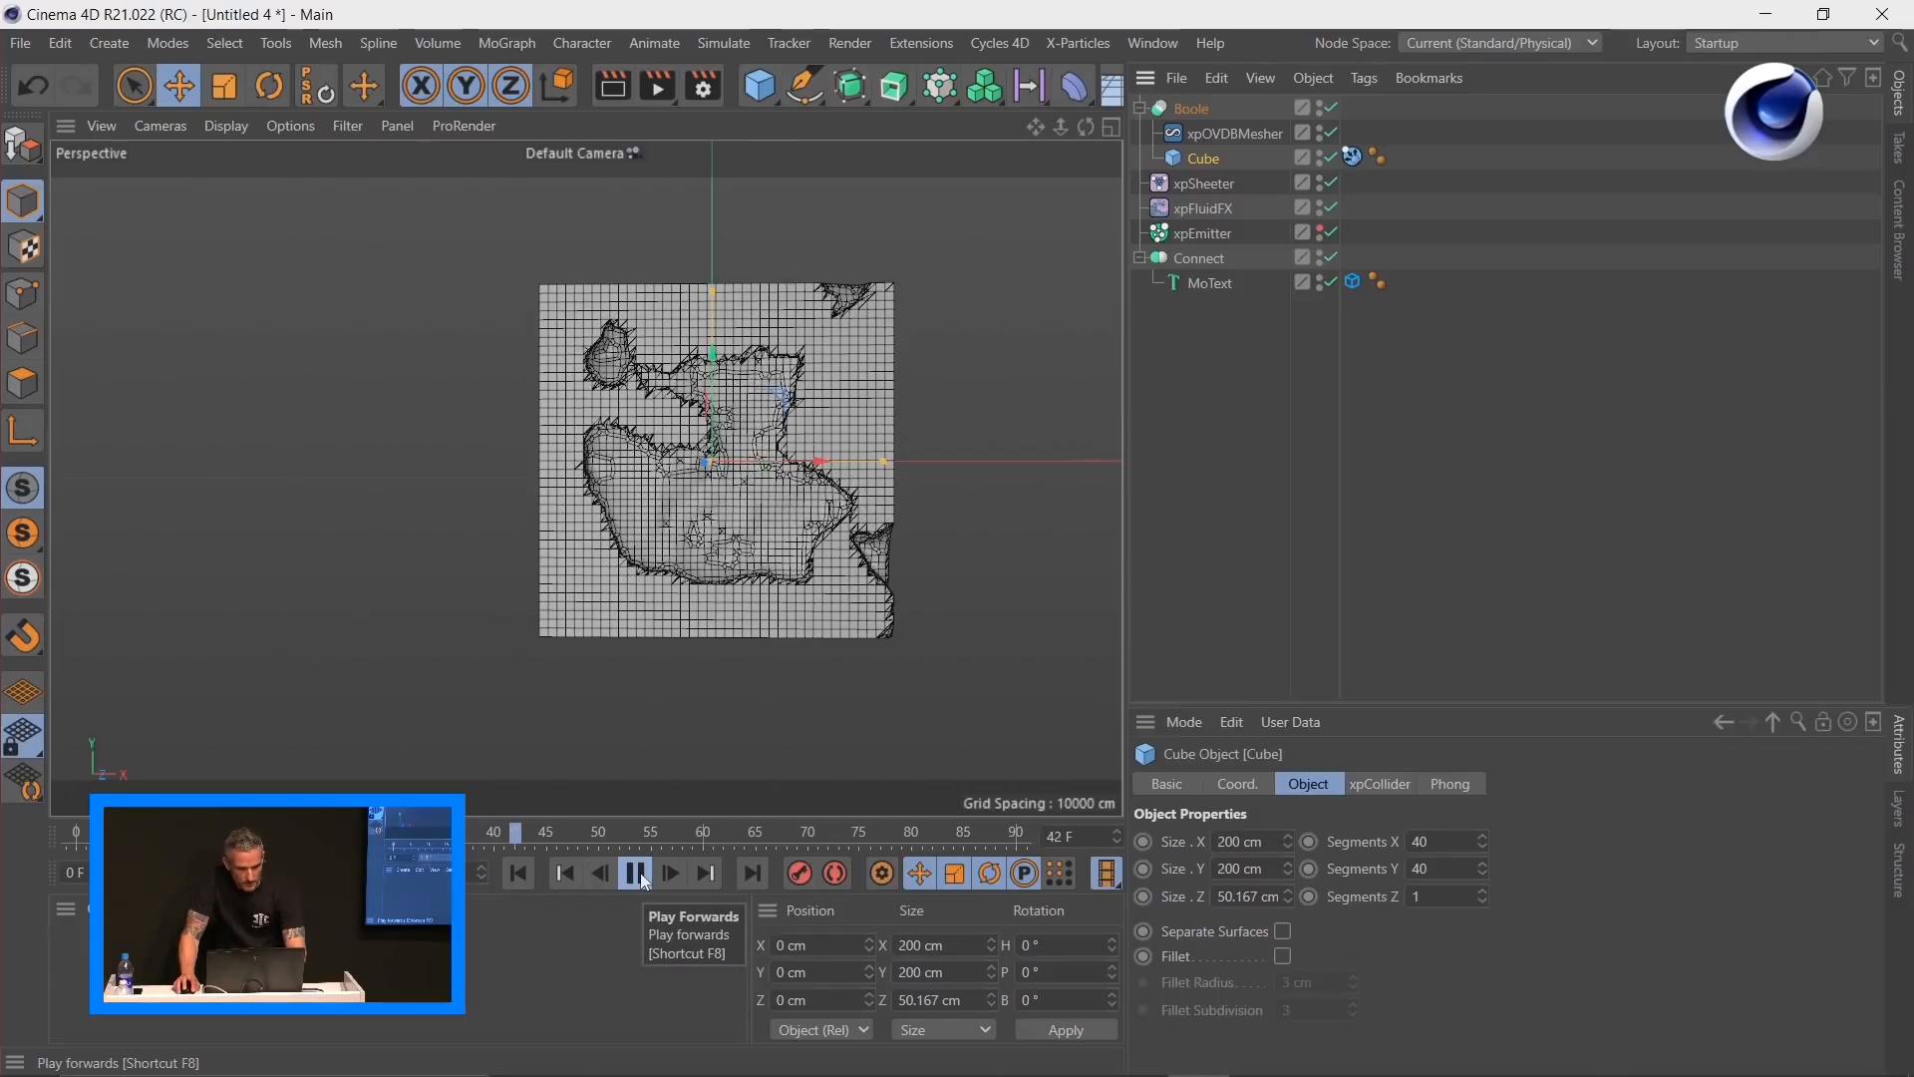
{"action": "left_click", "coordinate": [637, 873]}
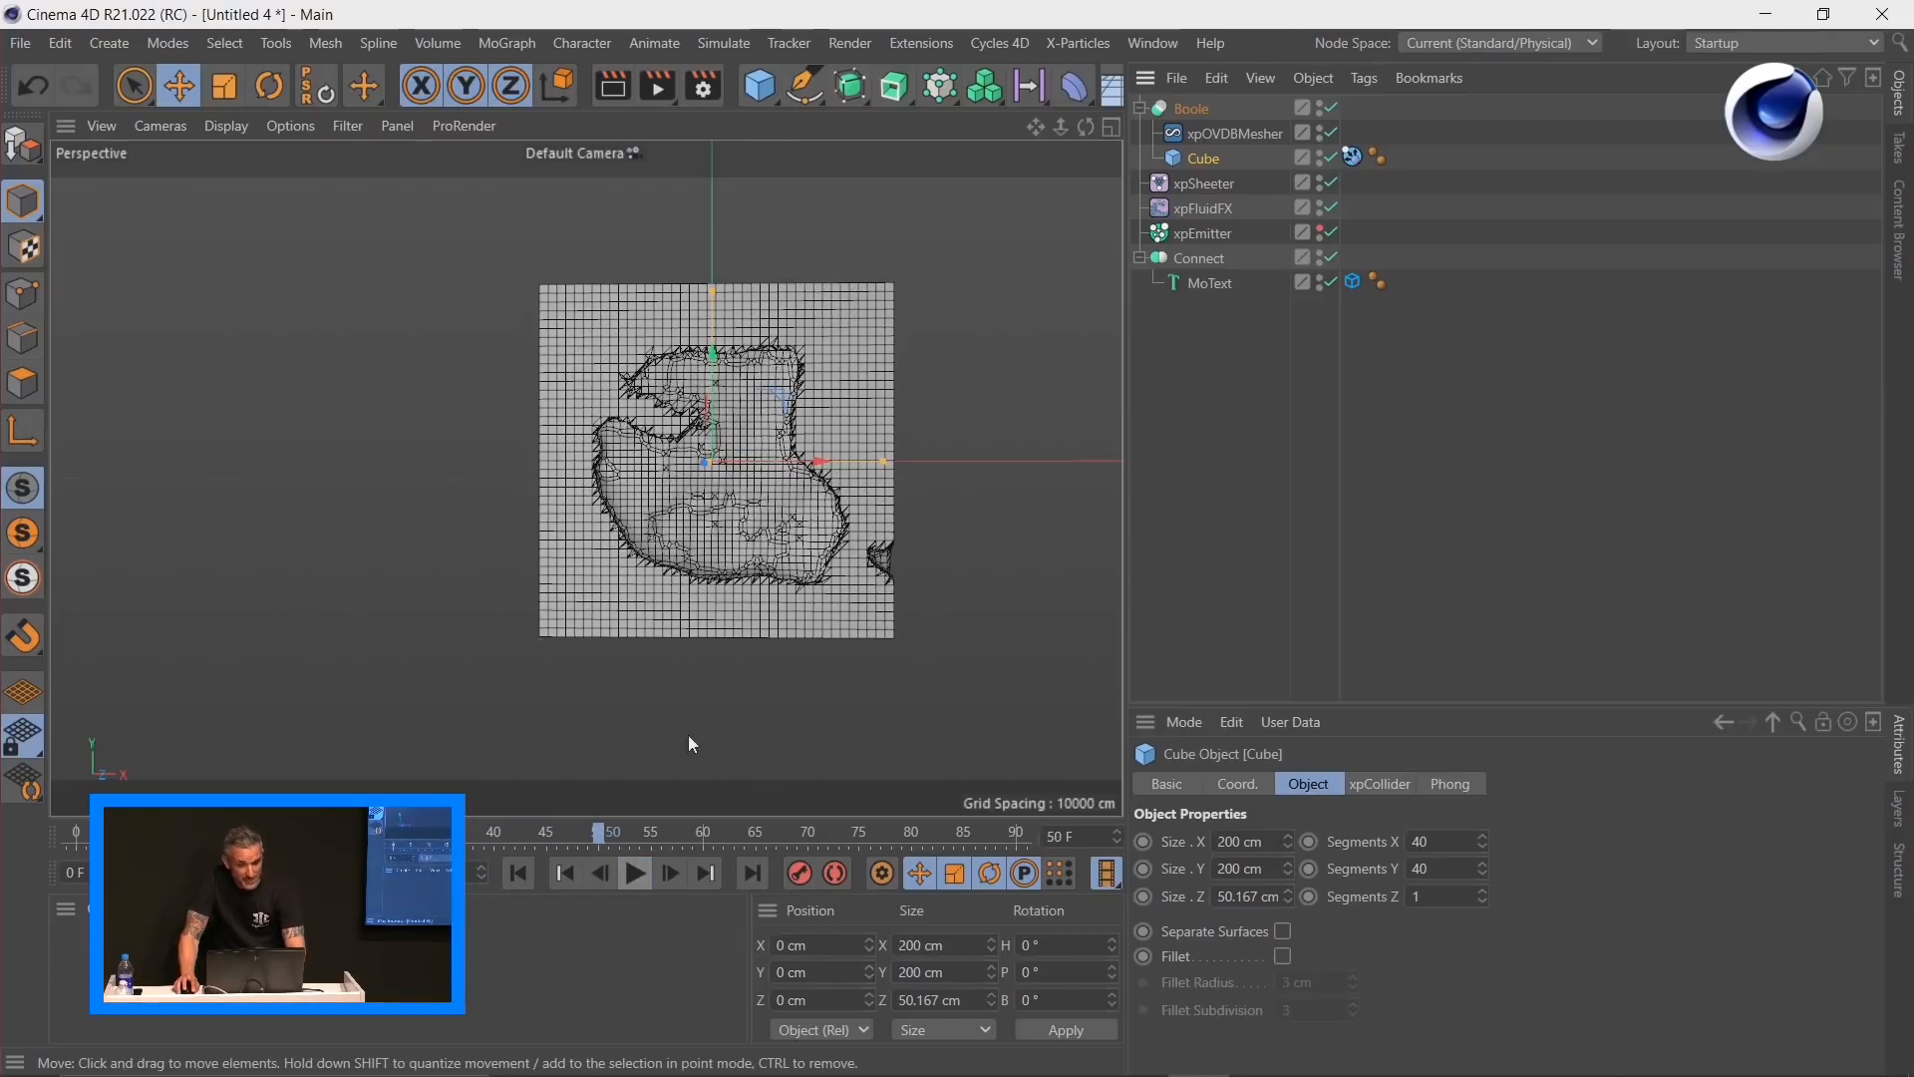
Step: Examine the intersected mesh from a slight angle, then replay the simulation from the start and stop at frame 20
{"action": "left_click_drag", "start_coordinate": [616, 449], "coordinate": [646, 503], "text": "alt"}
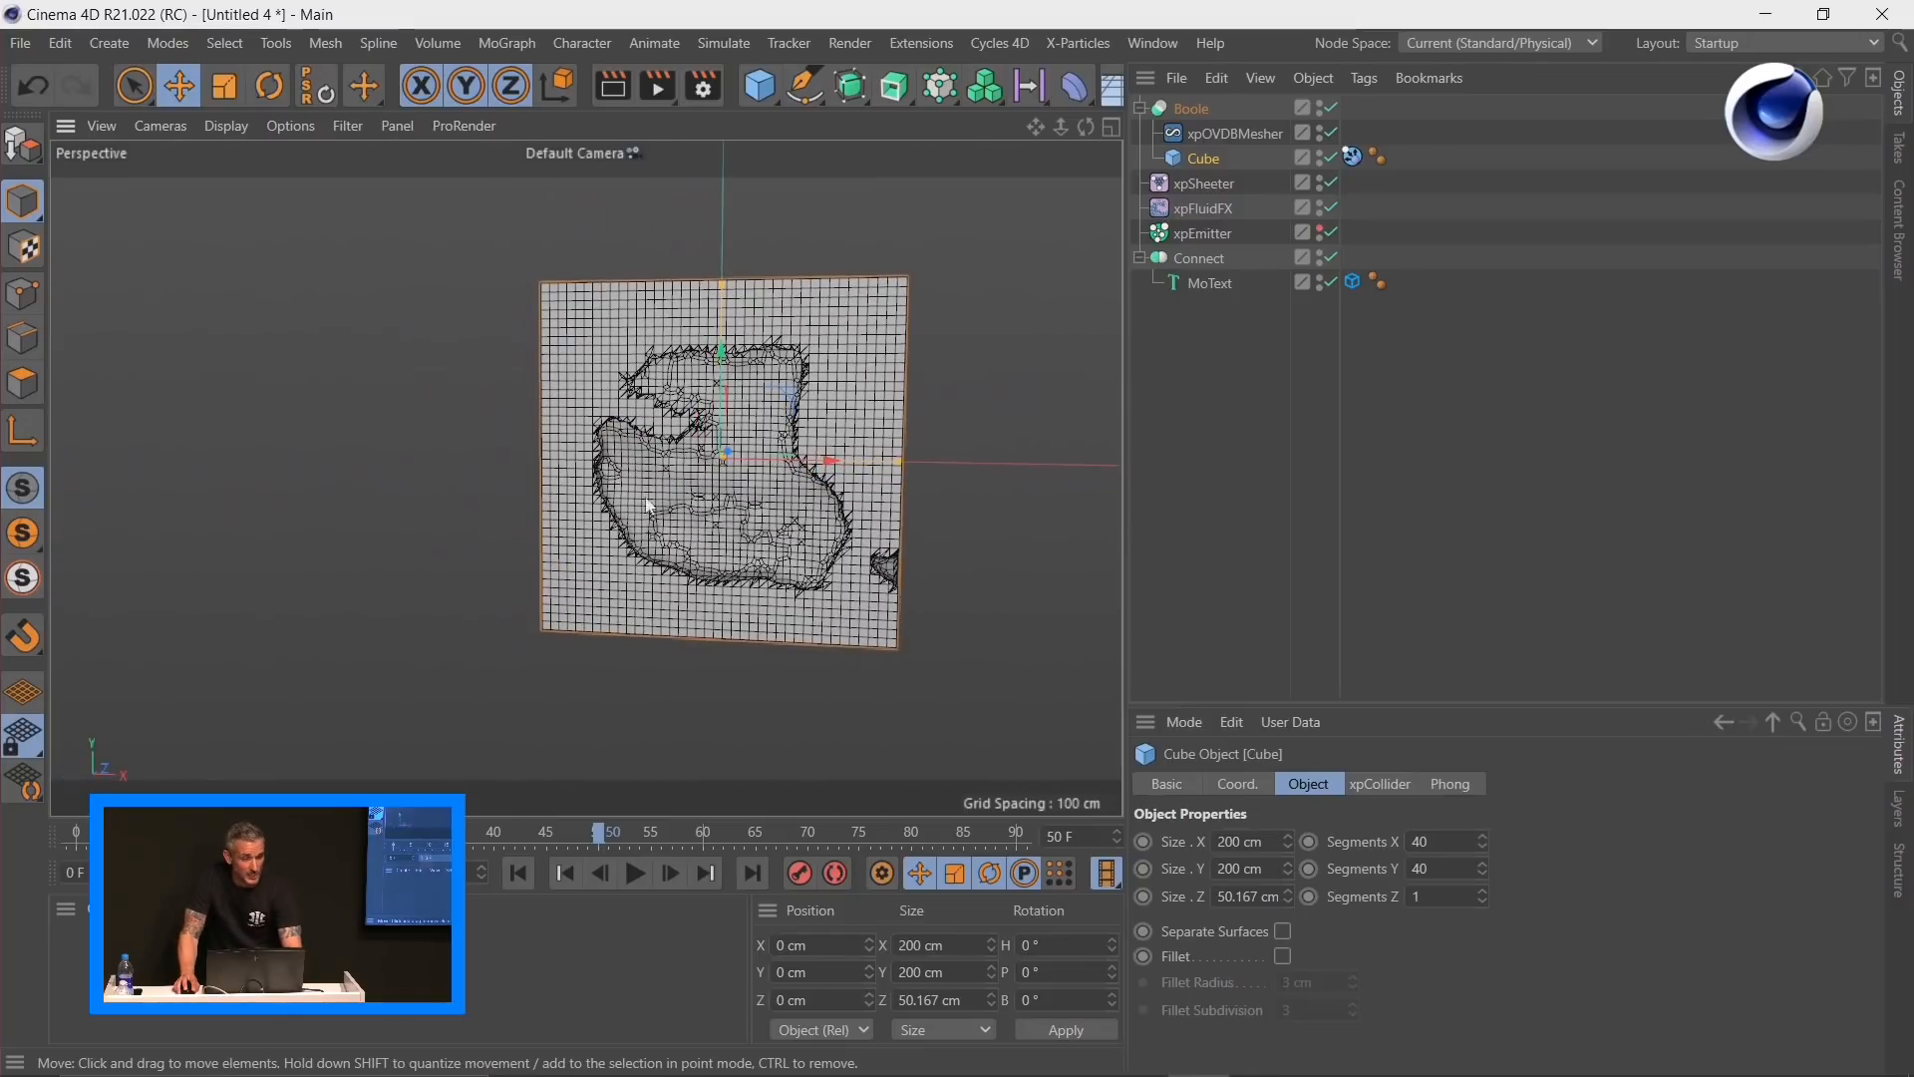
{"action": "mouse_move", "coordinate": [780, 549]}
{"action": "left_mouse_down", "text": "alt"}
{"action": "mouse_move", "coordinate": [757, 546]}
{"action": "mouse_move", "coordinate": [769, 533]}
{"action": "left_mouse_up", "text": "alt"}
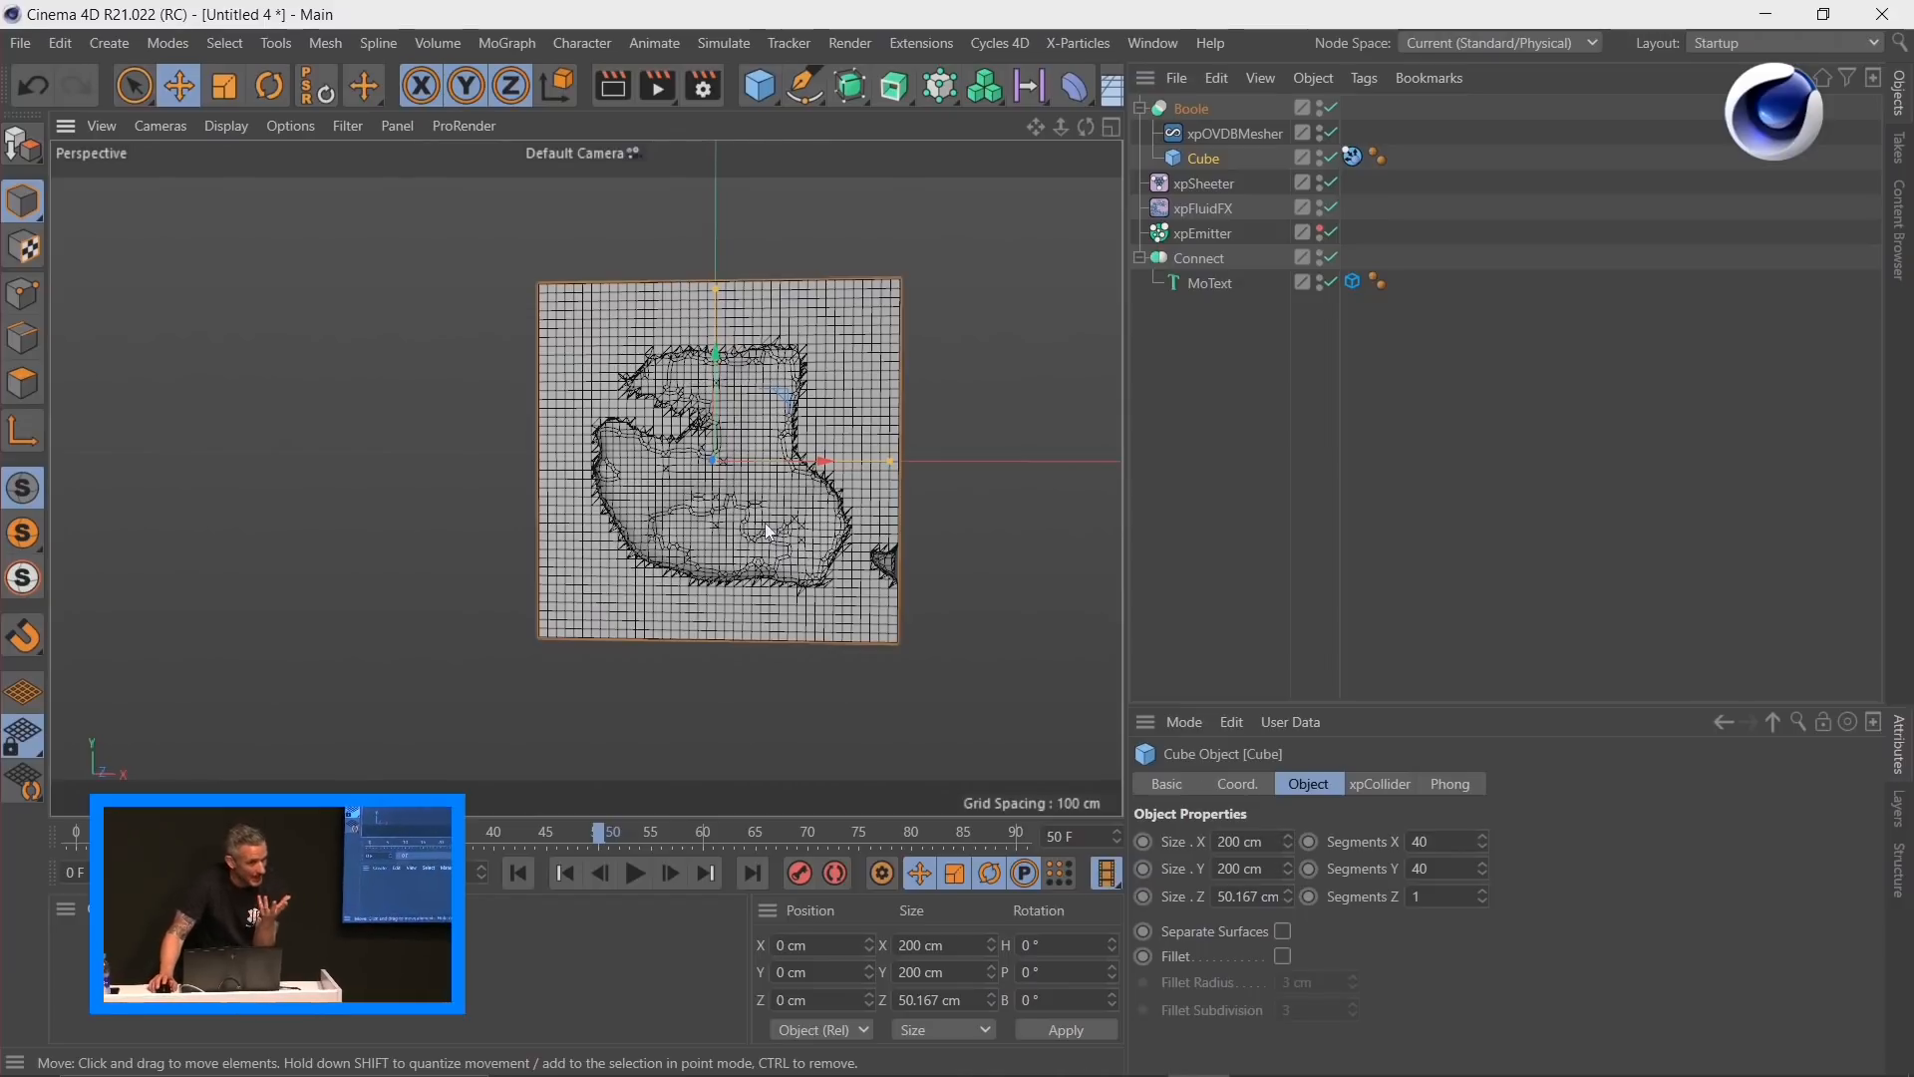
{"action": "left_click", "coordinate": [520, 874]}
{"action": "left_click", "coordinate": [635, 873]}
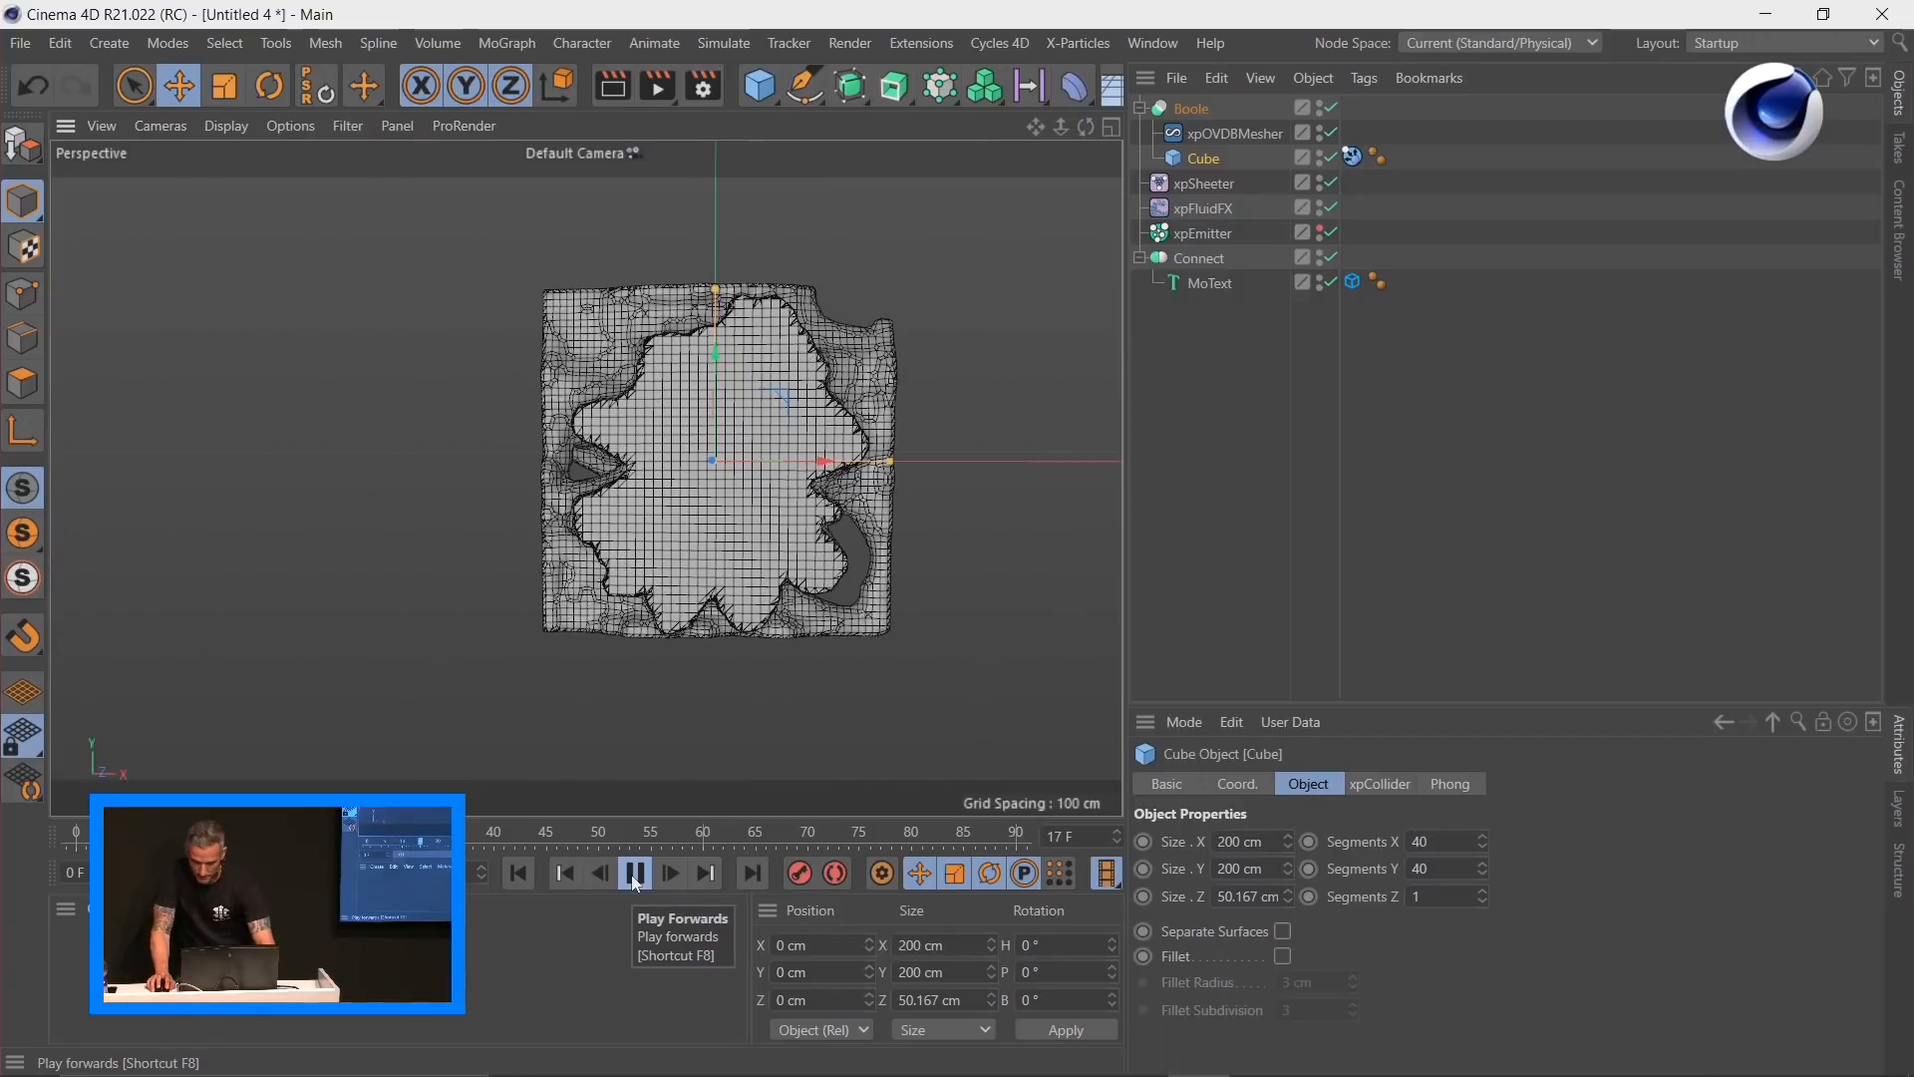
{"action": "left_click", "coordinate": [636, 874]}
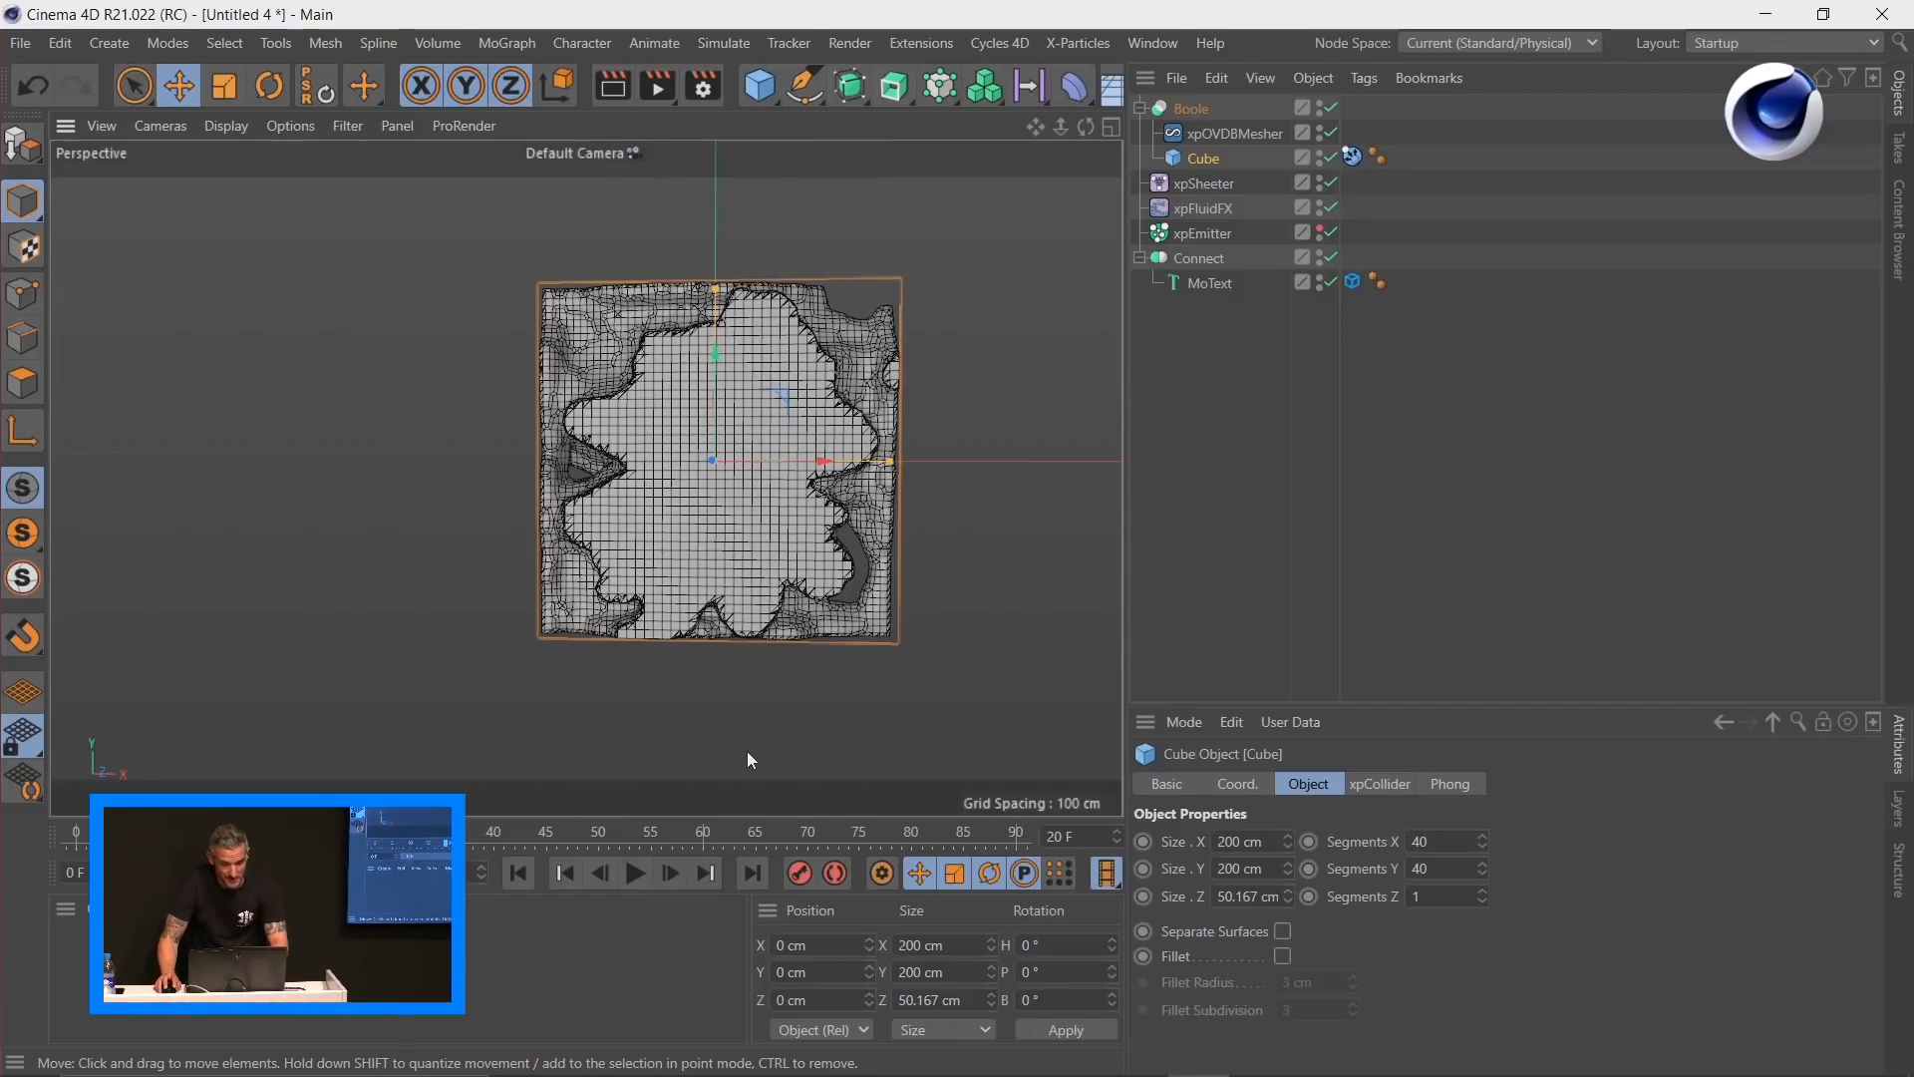
Step: Switch to the open 6_Splash_Cache_0001.c4d scene, play its cached splash particles to frame 65, and rewind to frame 0
{"action": "left_click", "coordinate": [1144, 42]}
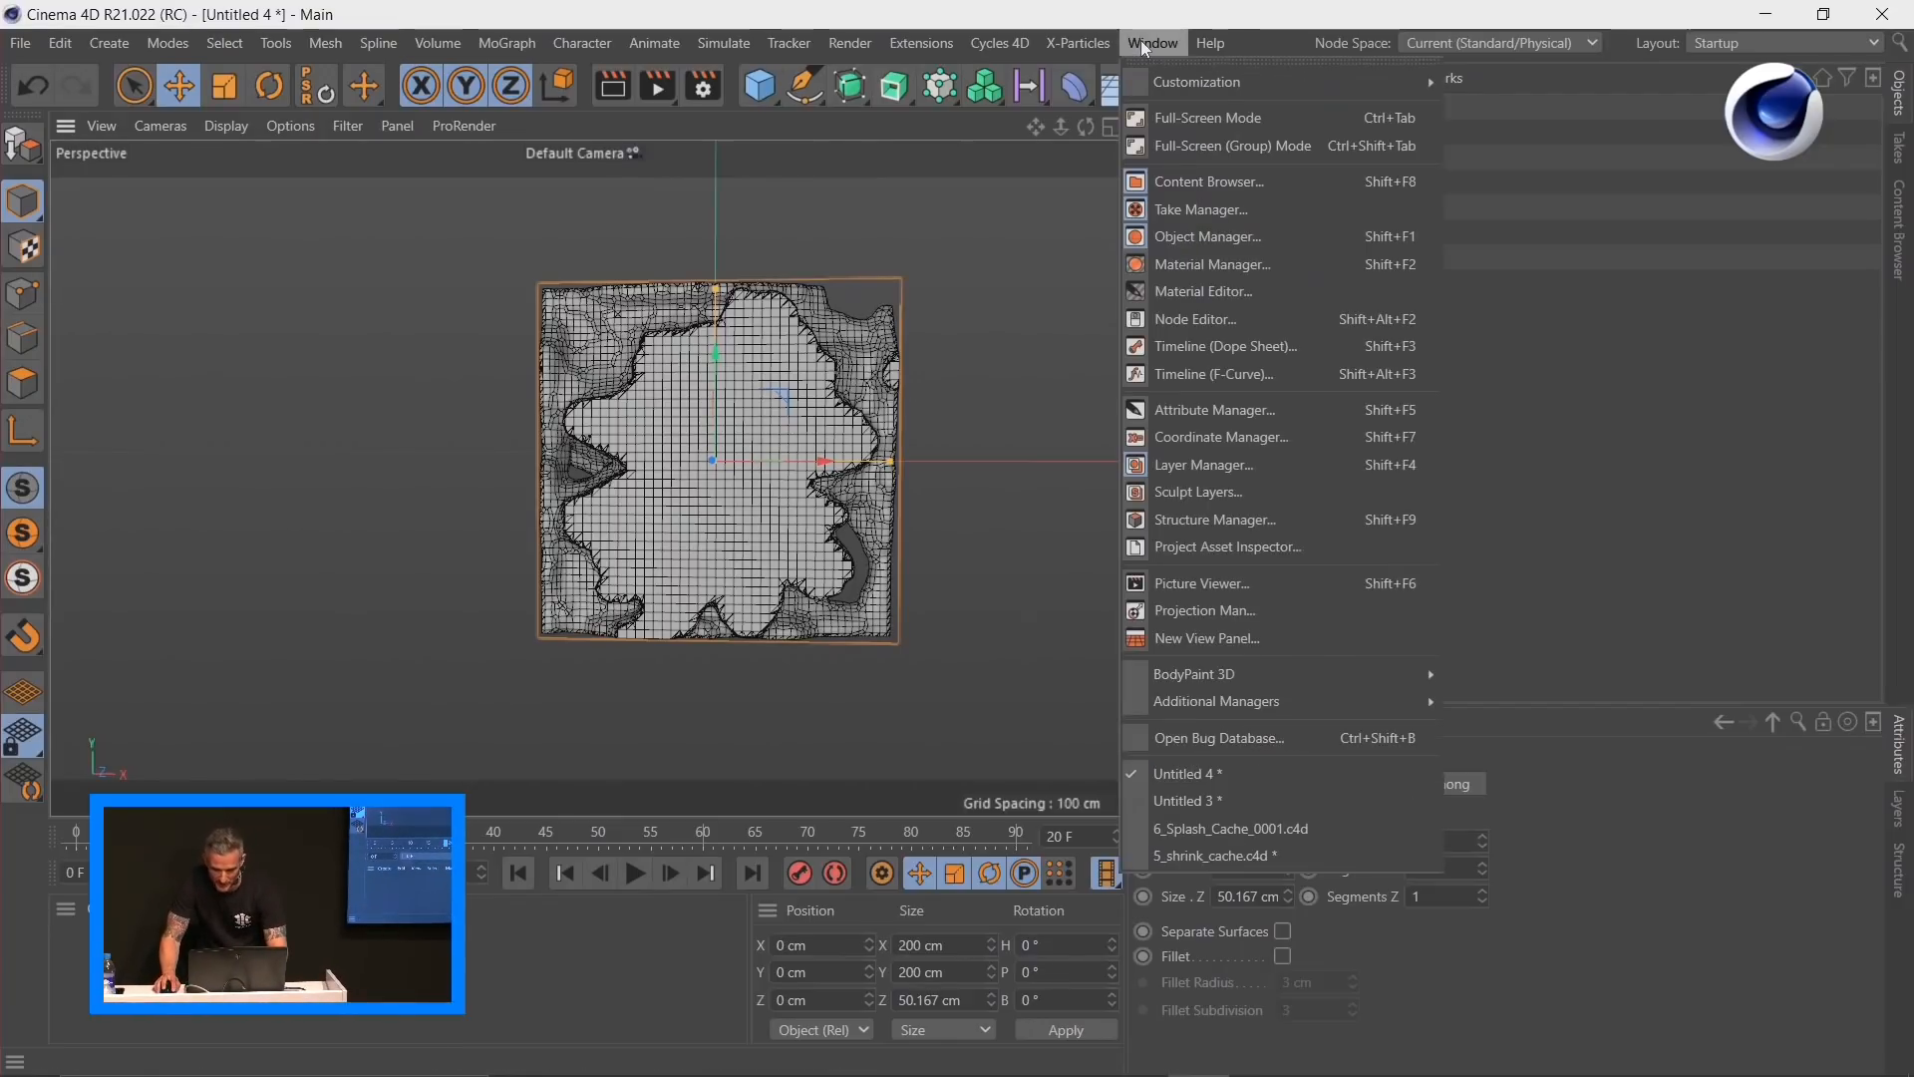
{"action": "left_click", "coordinate": [1208, 829]}
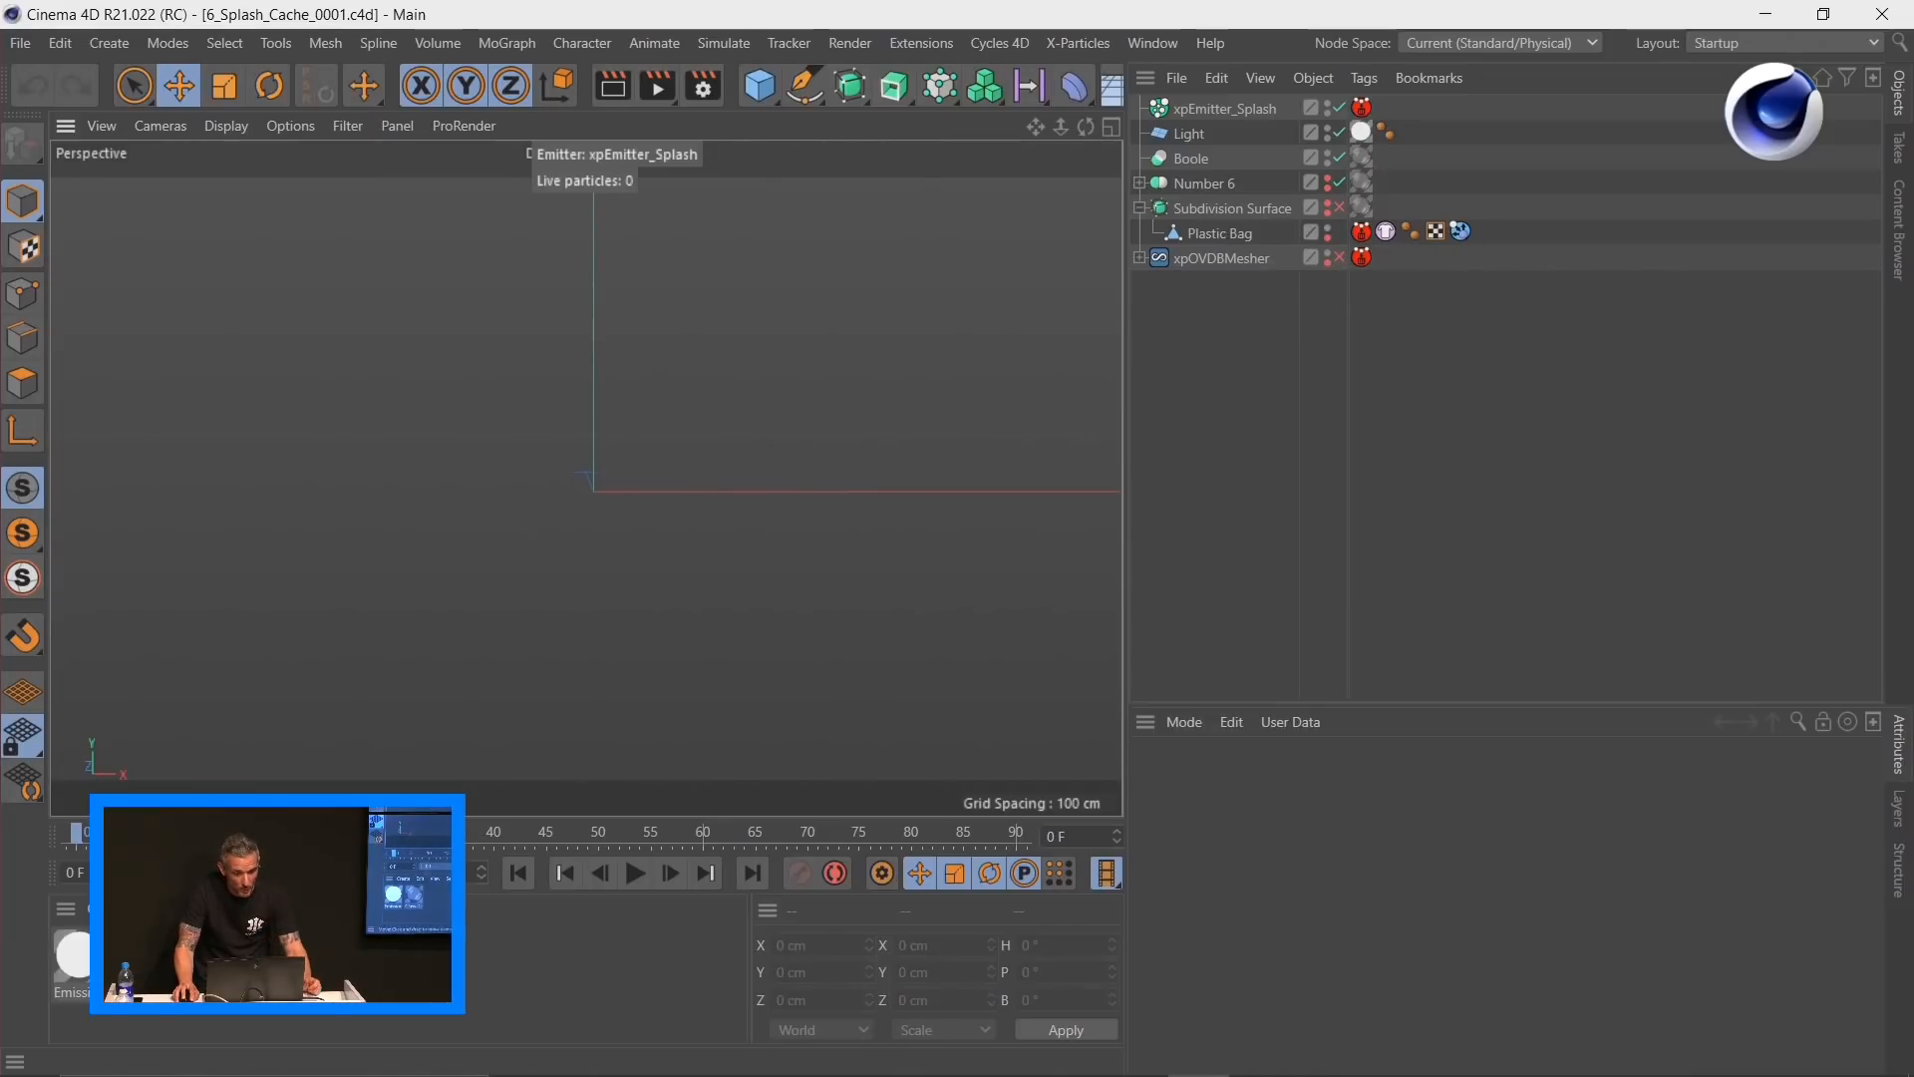
{"action": "left_click", "coordinate": [635, 878]}
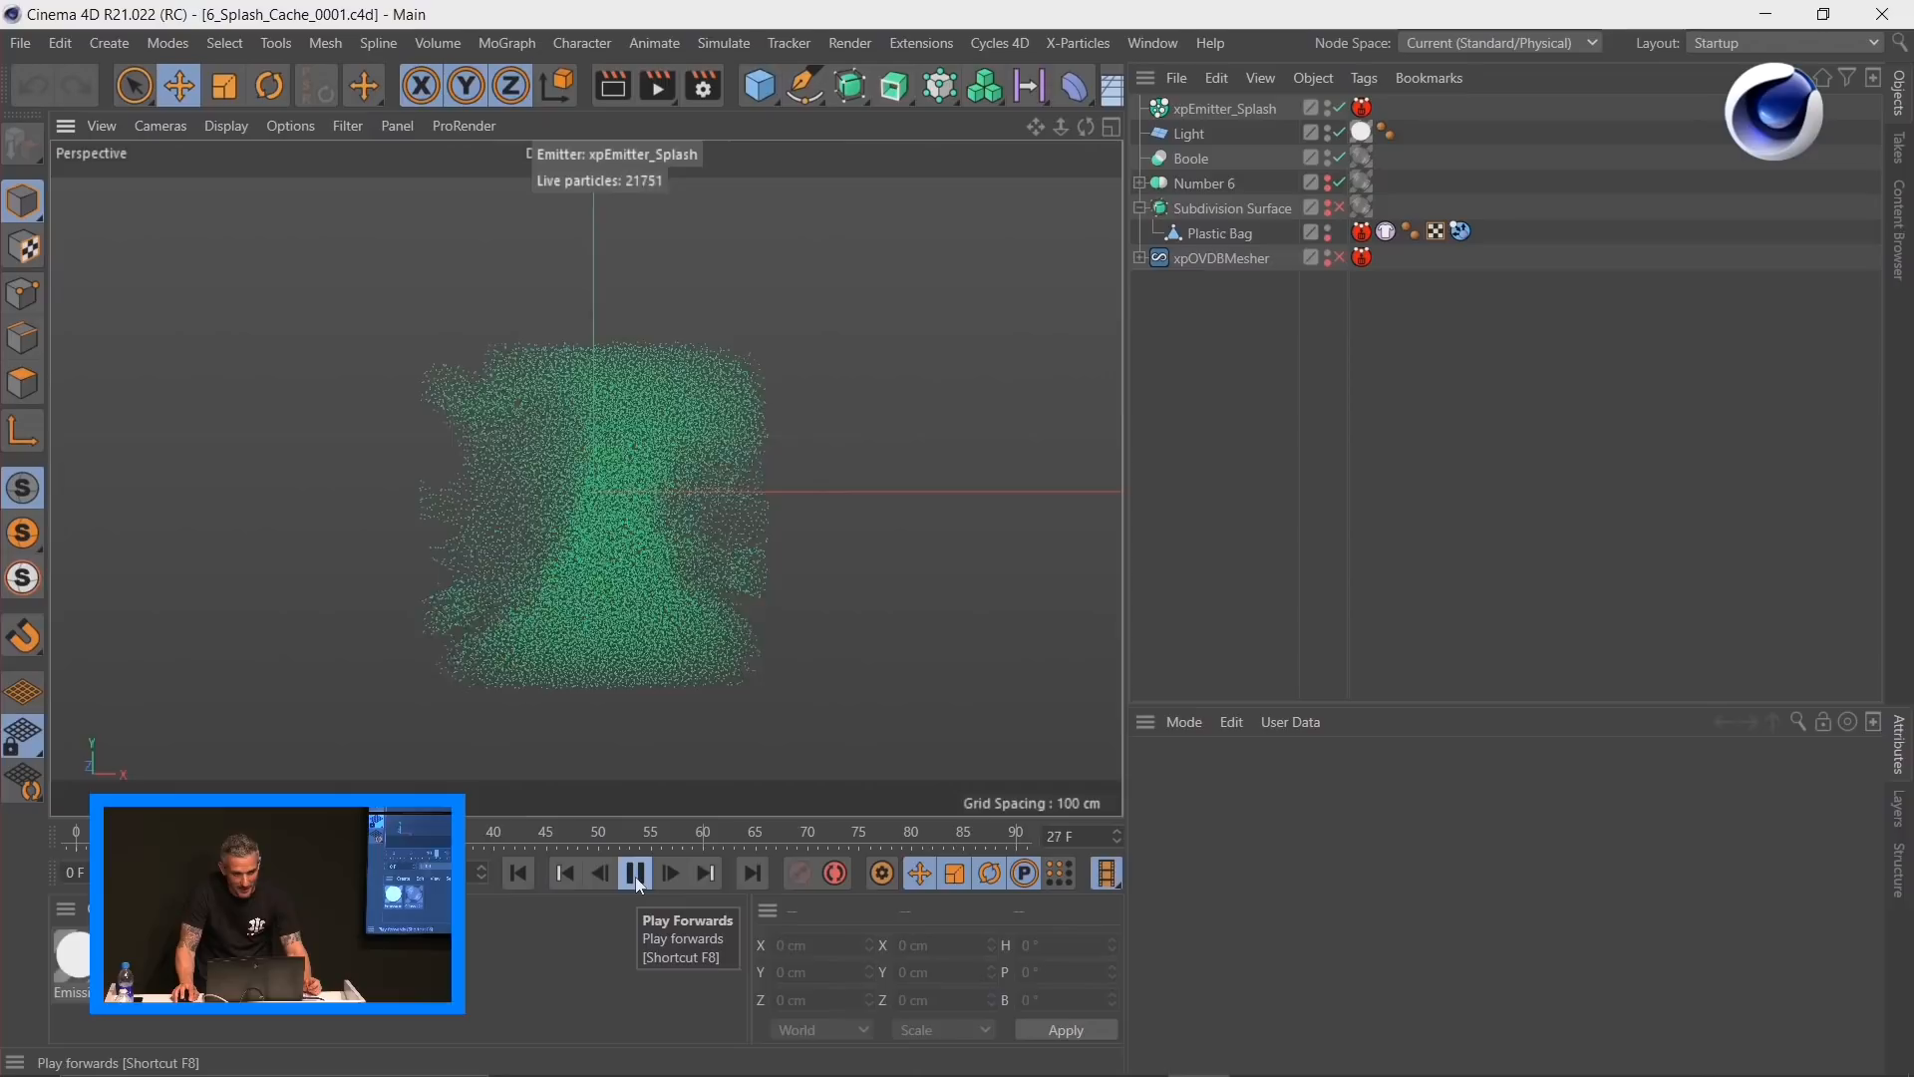
{"action": "left_click", "coordinate": [636, 876]}
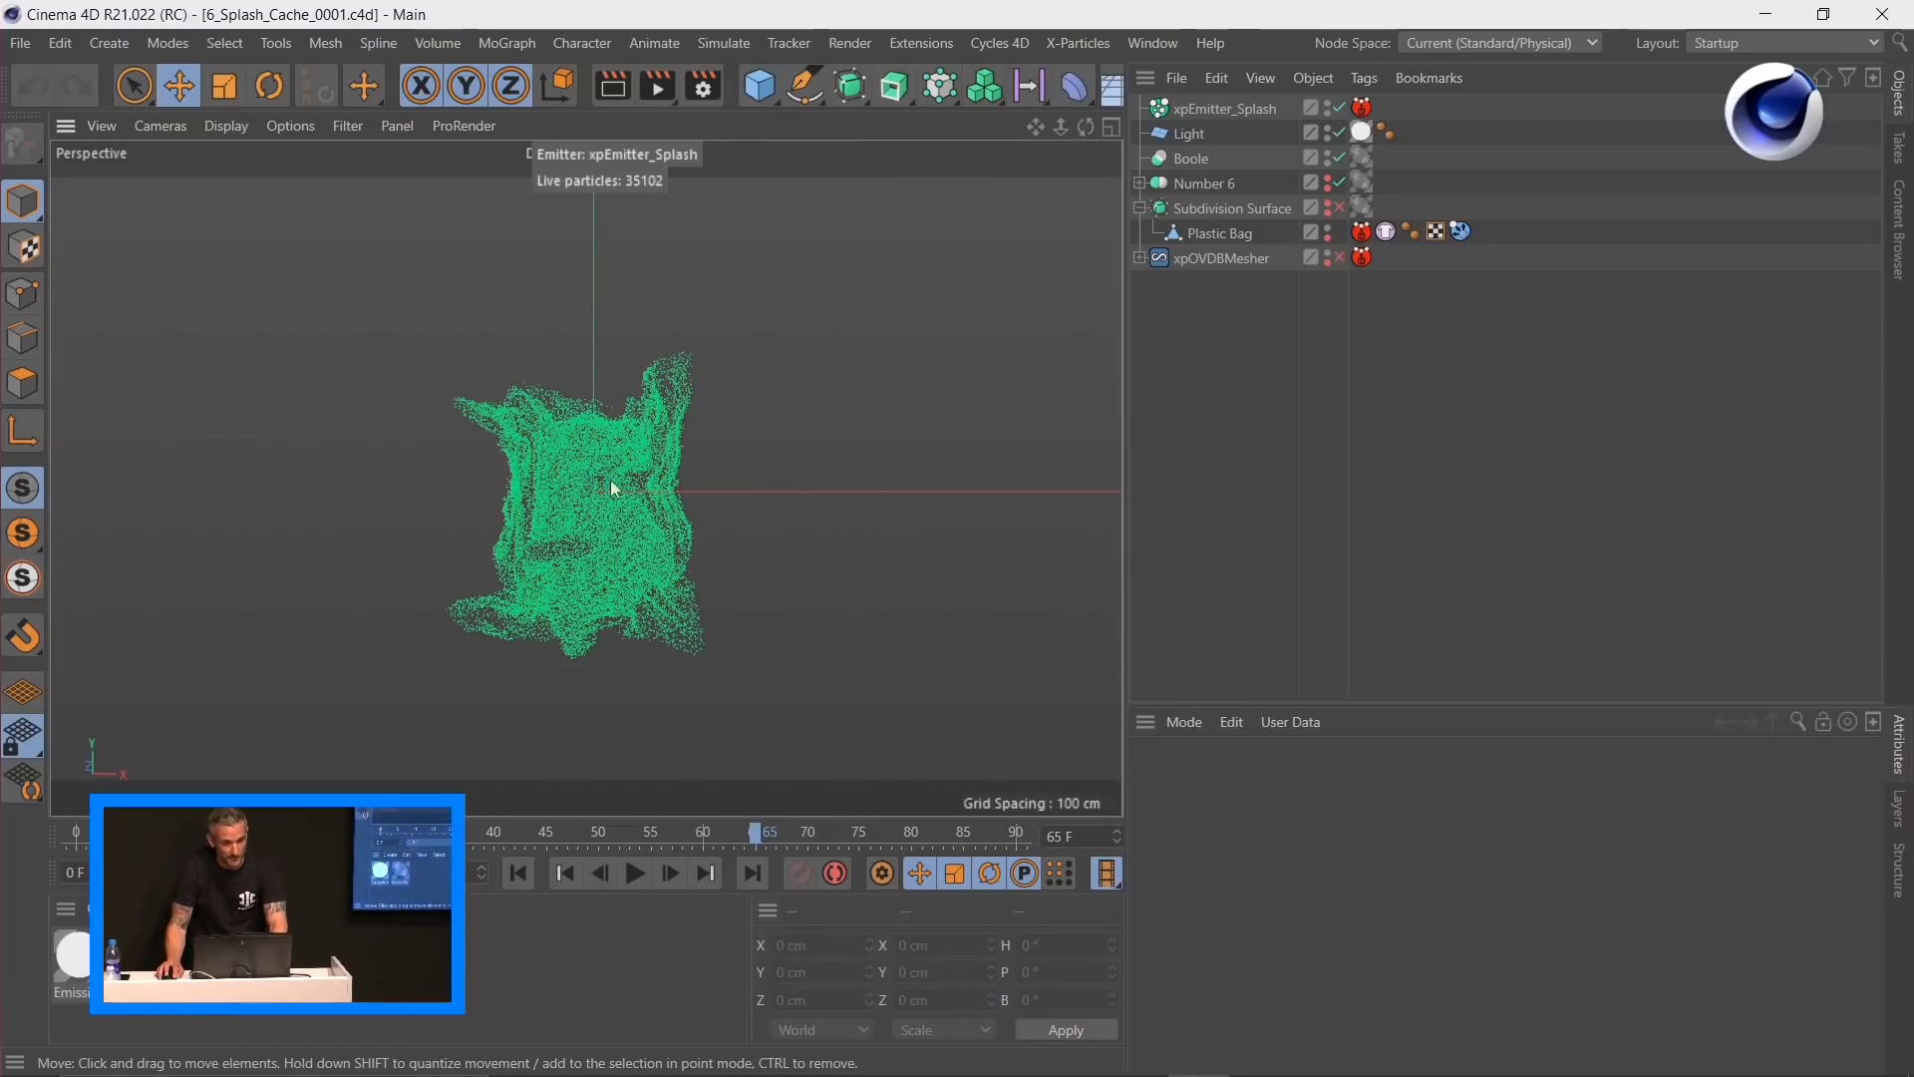
{"action": "left_click", "coordinate": [518, 873]}
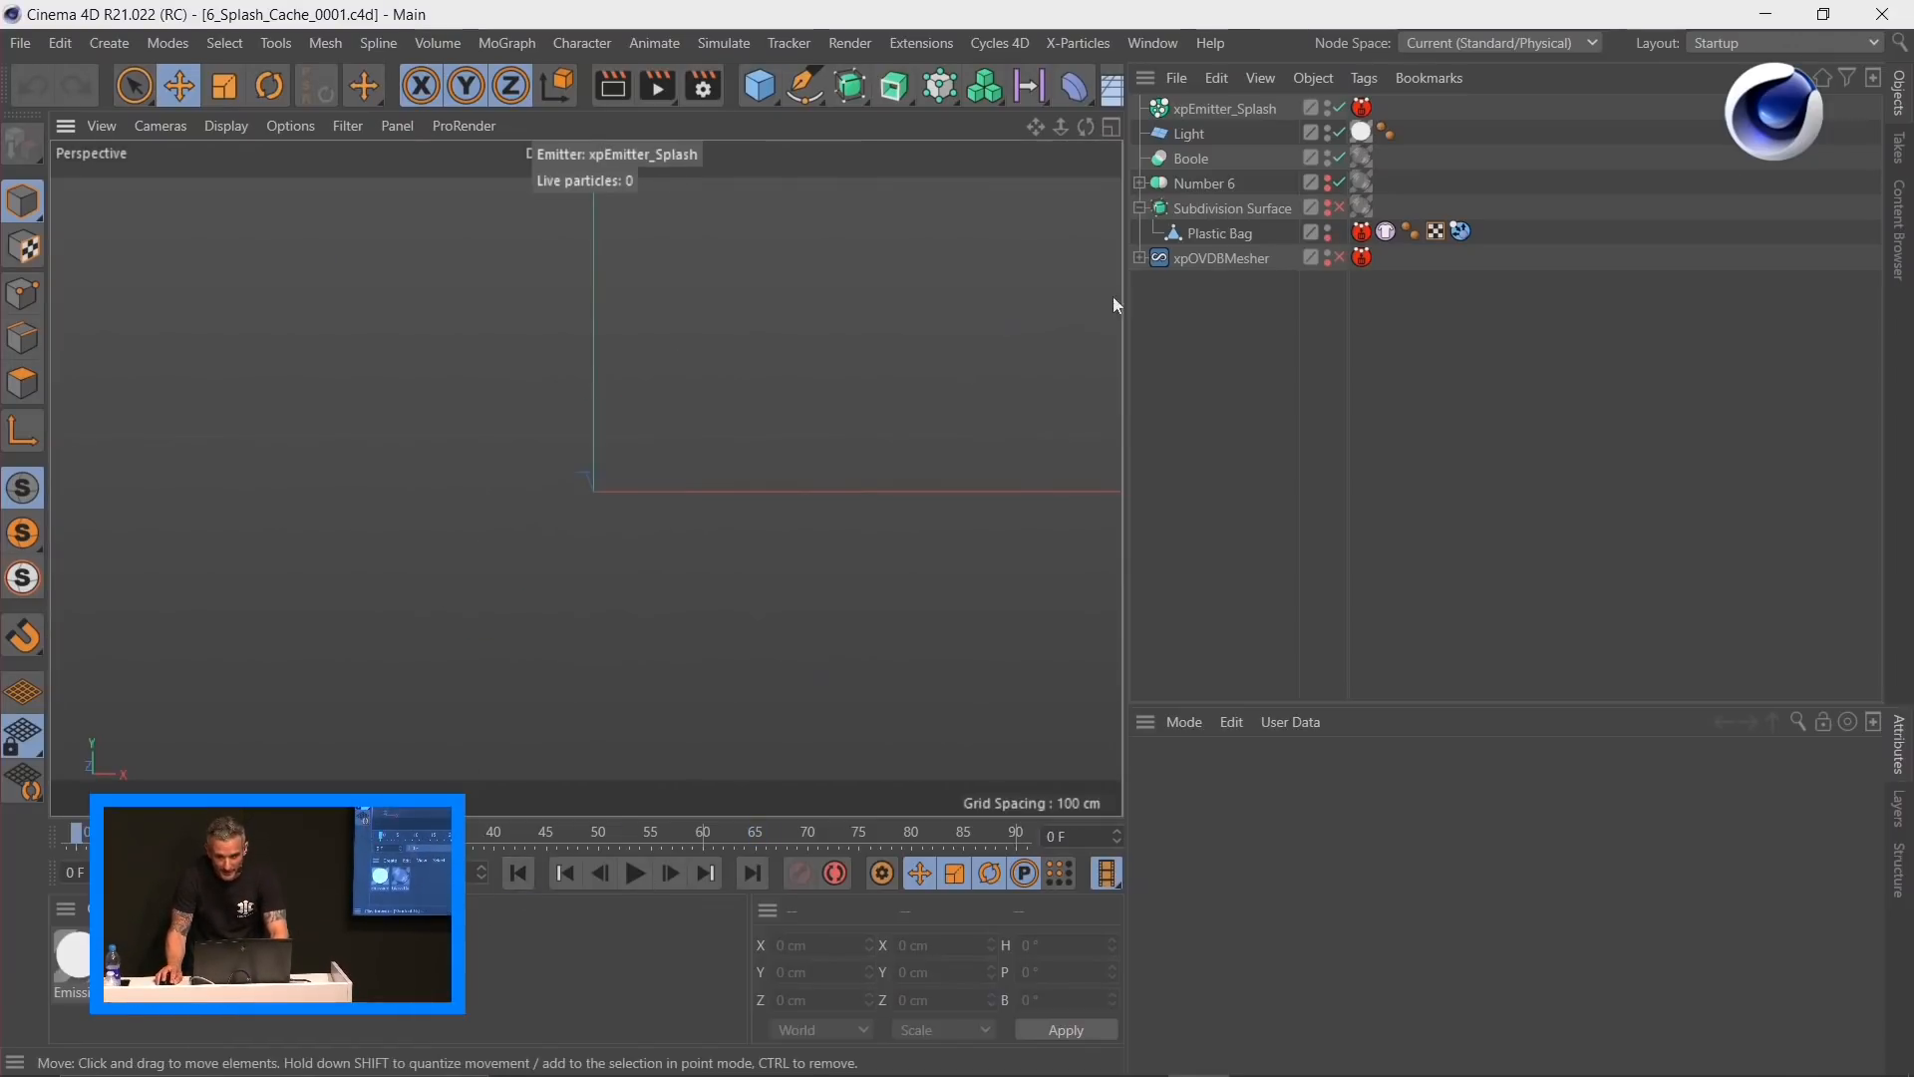
Step: Preview the plastic bag by briefly enabling its Subdivision Surface, then play the cached particles and stop at frame 57
{"action": "left_click", "coordinate": [1340, 207]}
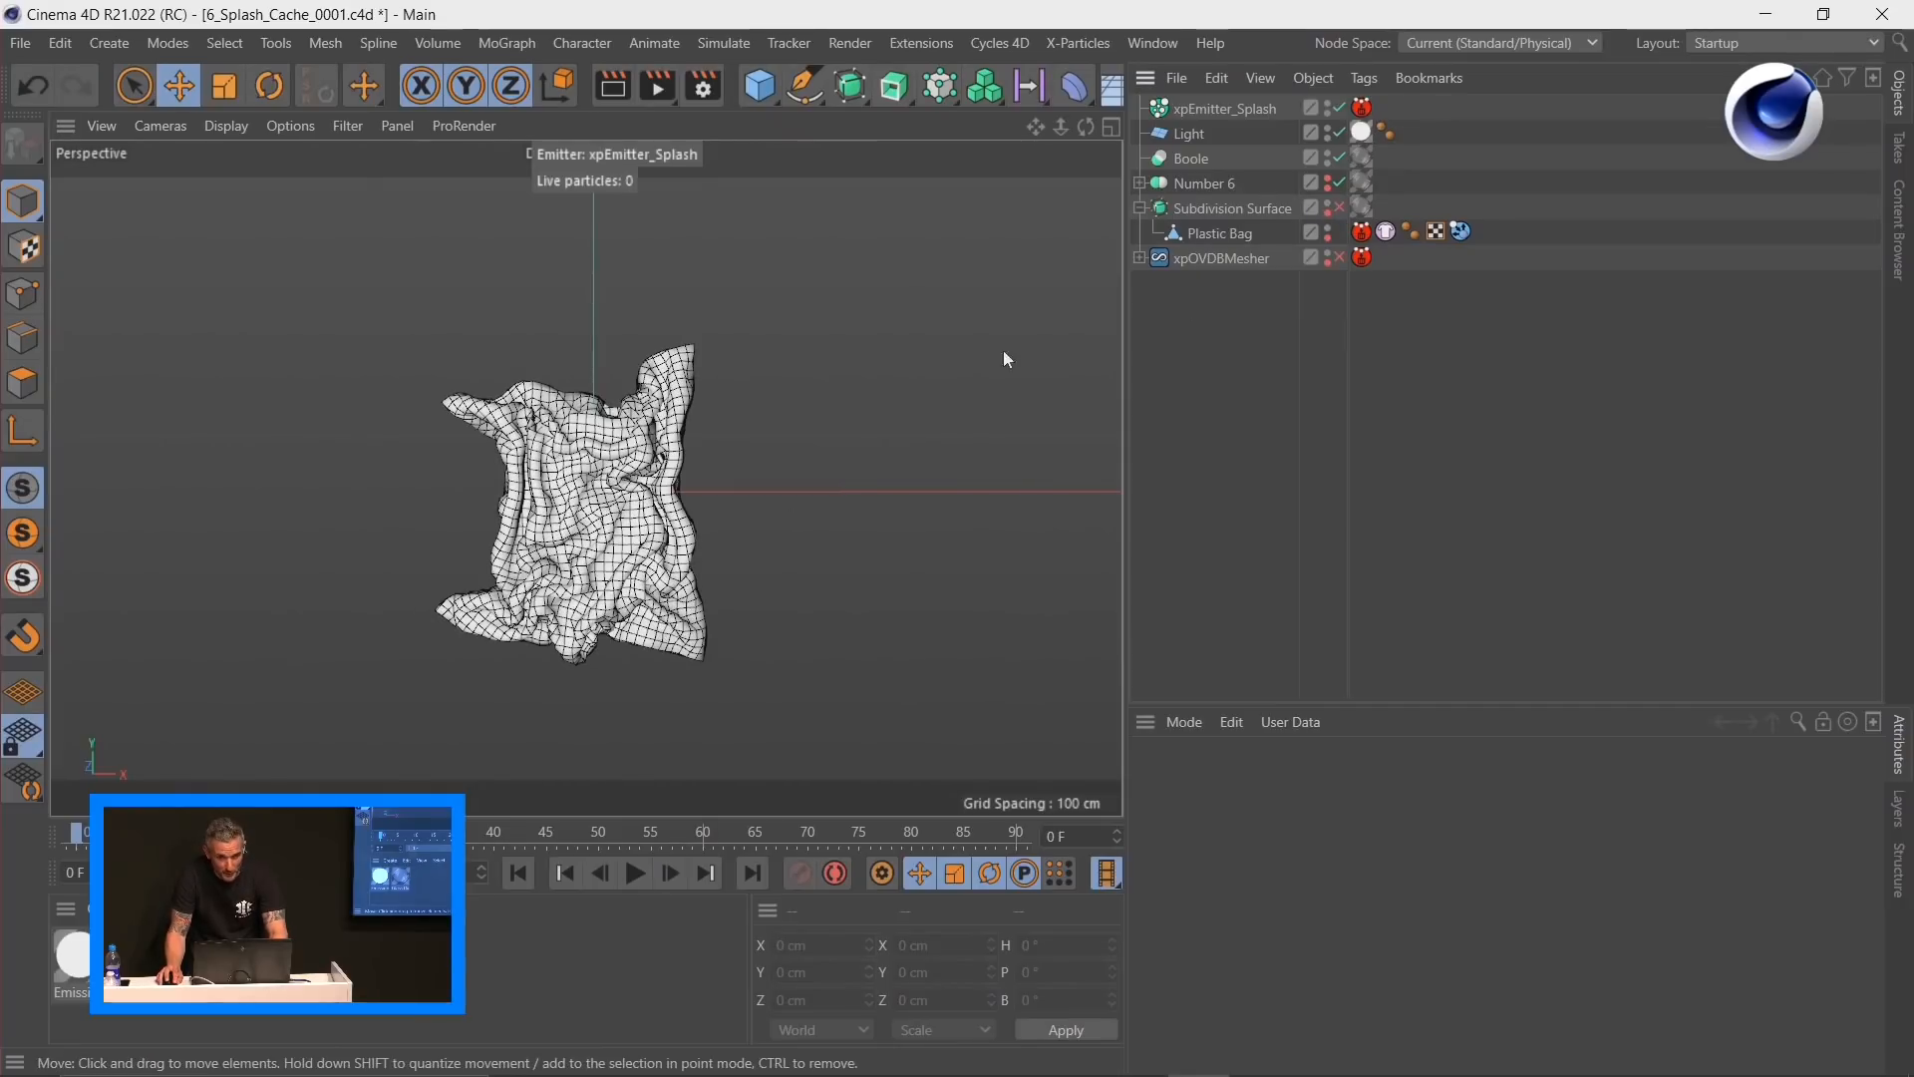
{"action": "left_click", "coordinate": [1339, 207]}
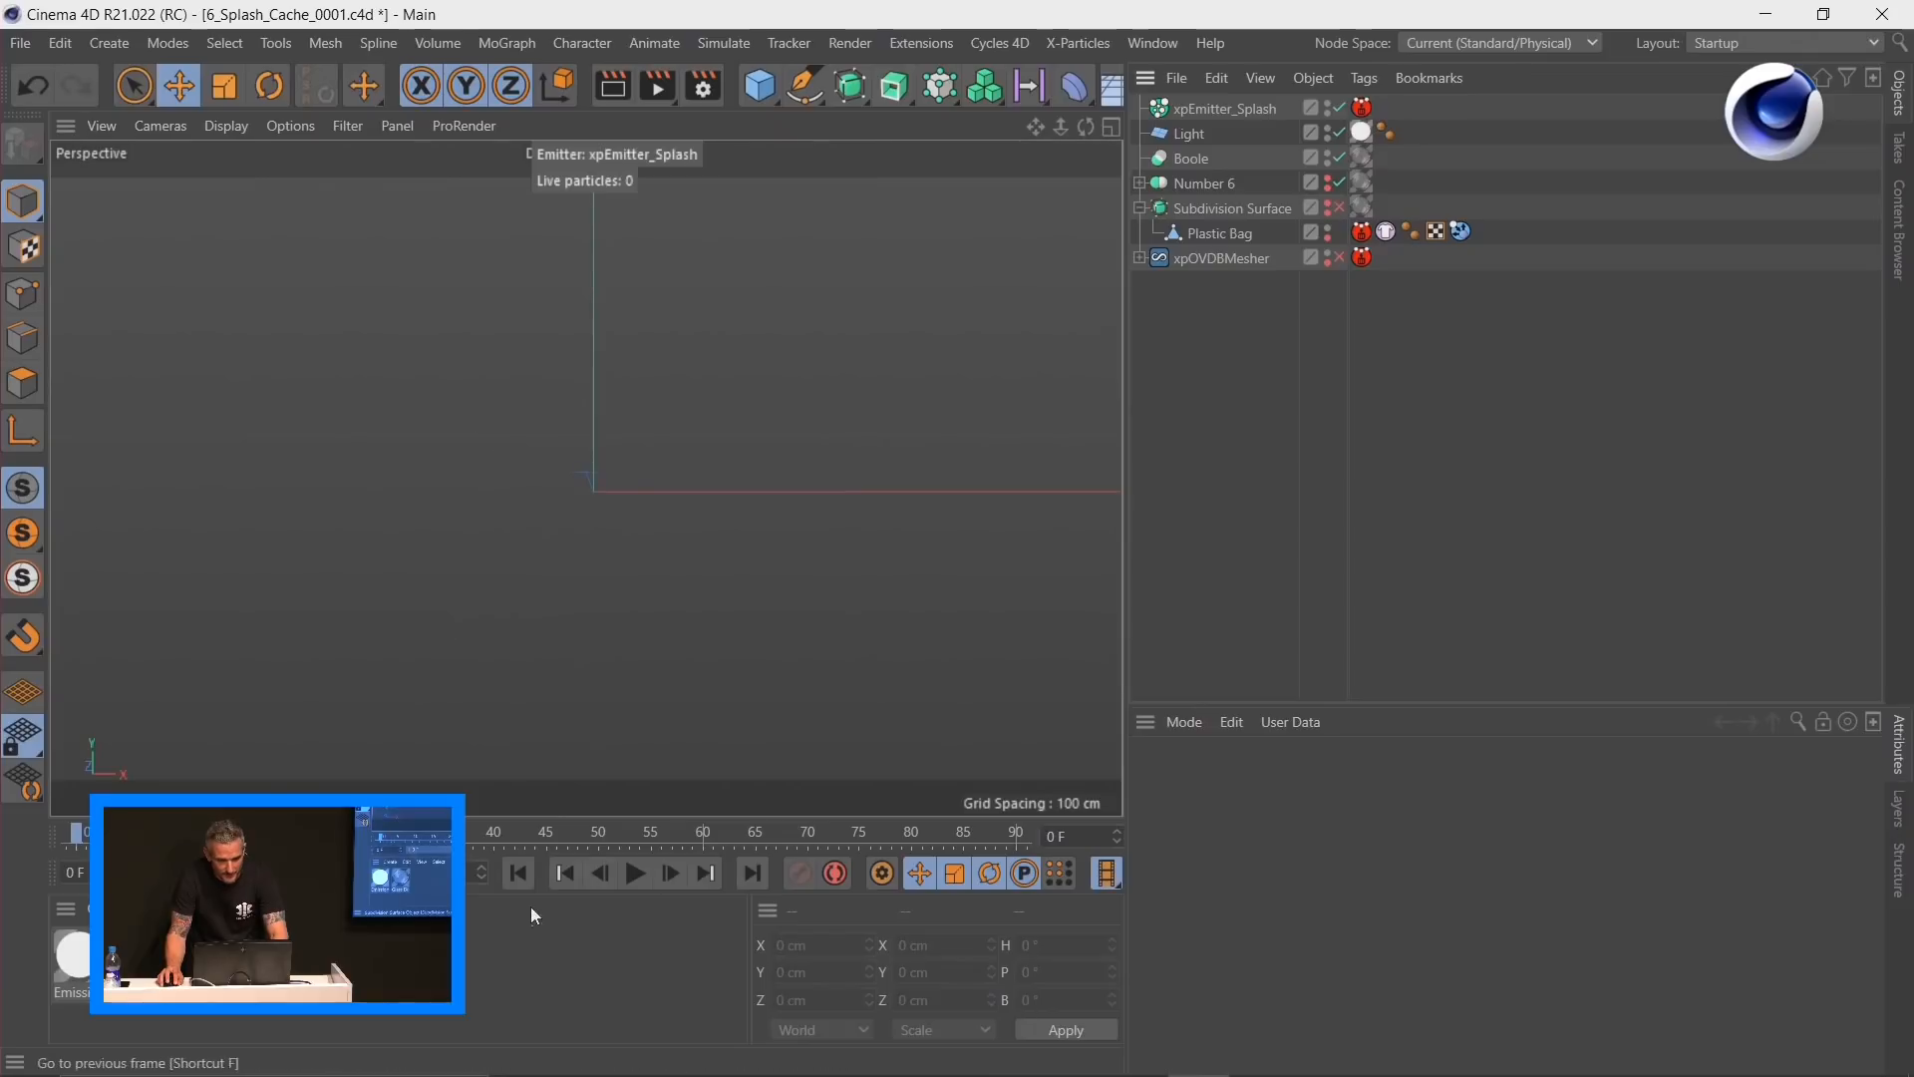
{"action": "left_click", "coordinate": [635, 873]}
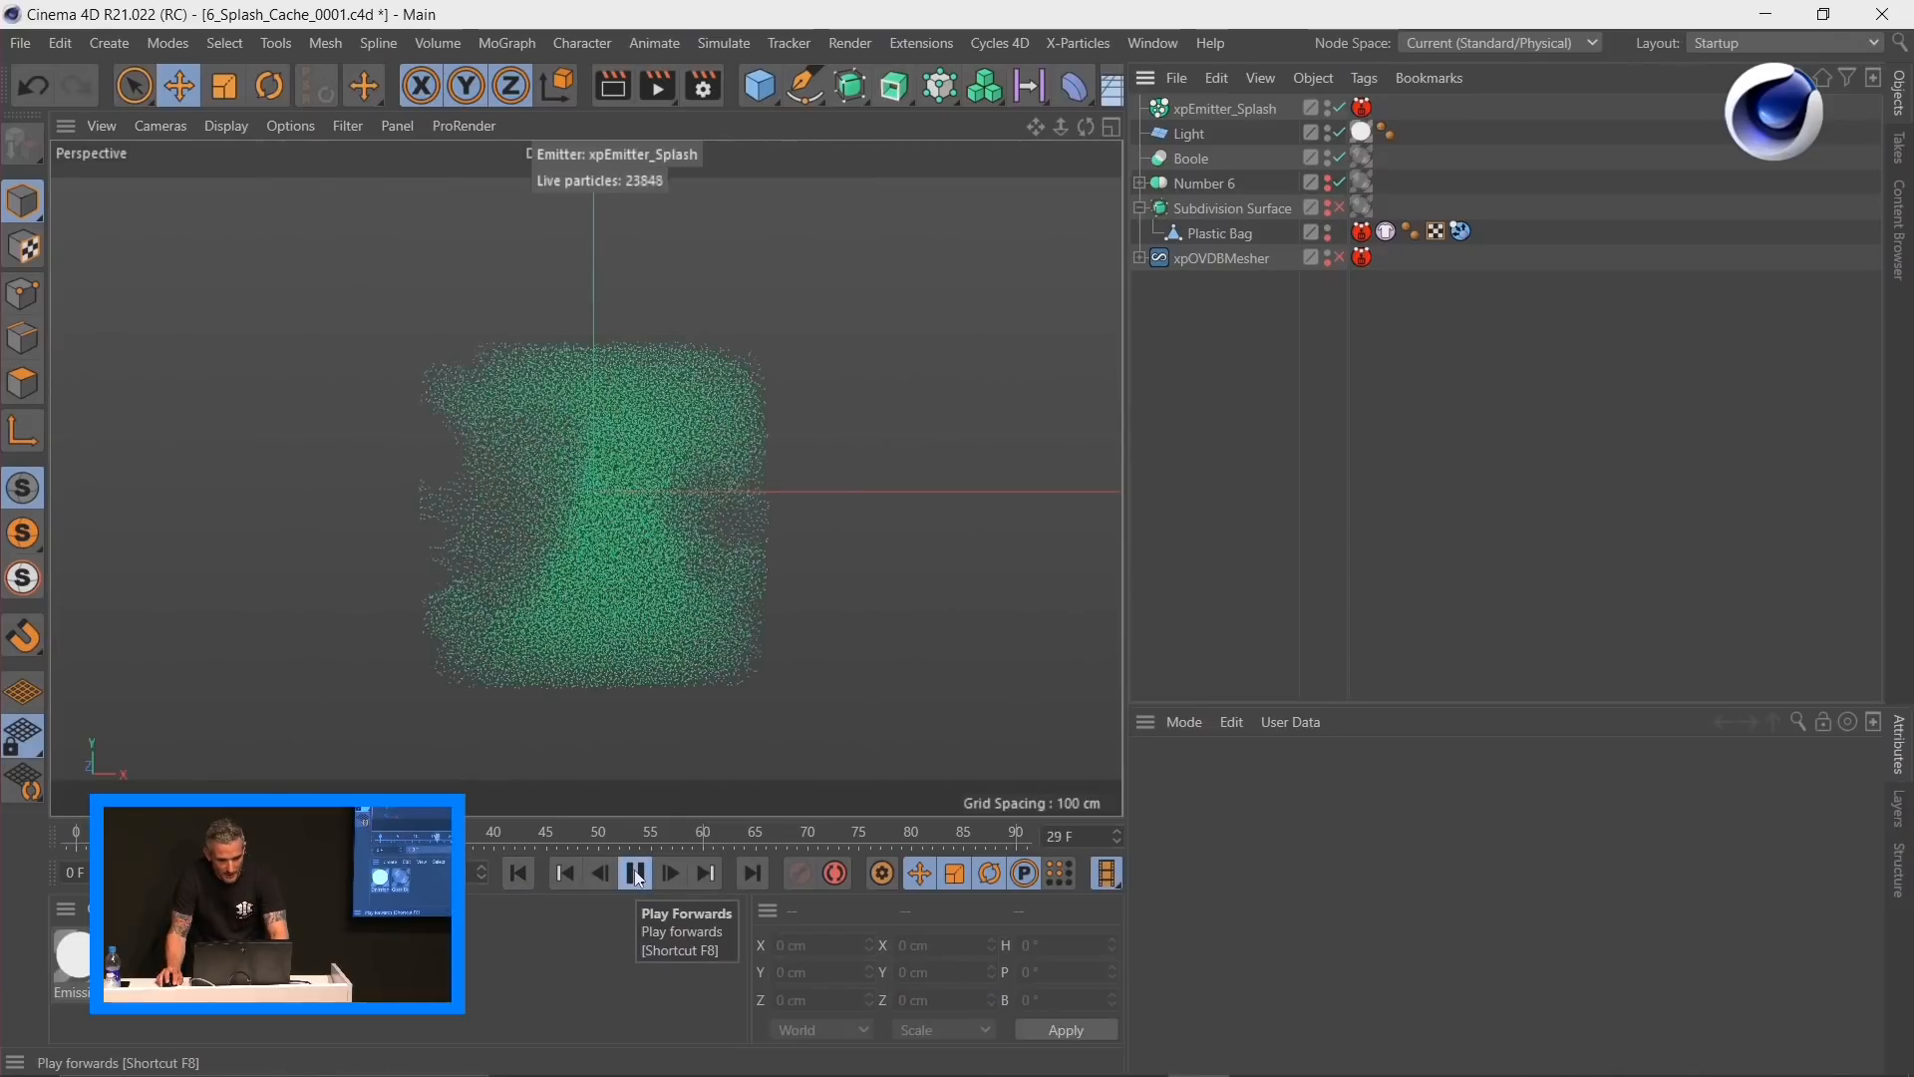
{"action": "left_click", "coordinate": [637, 874]}
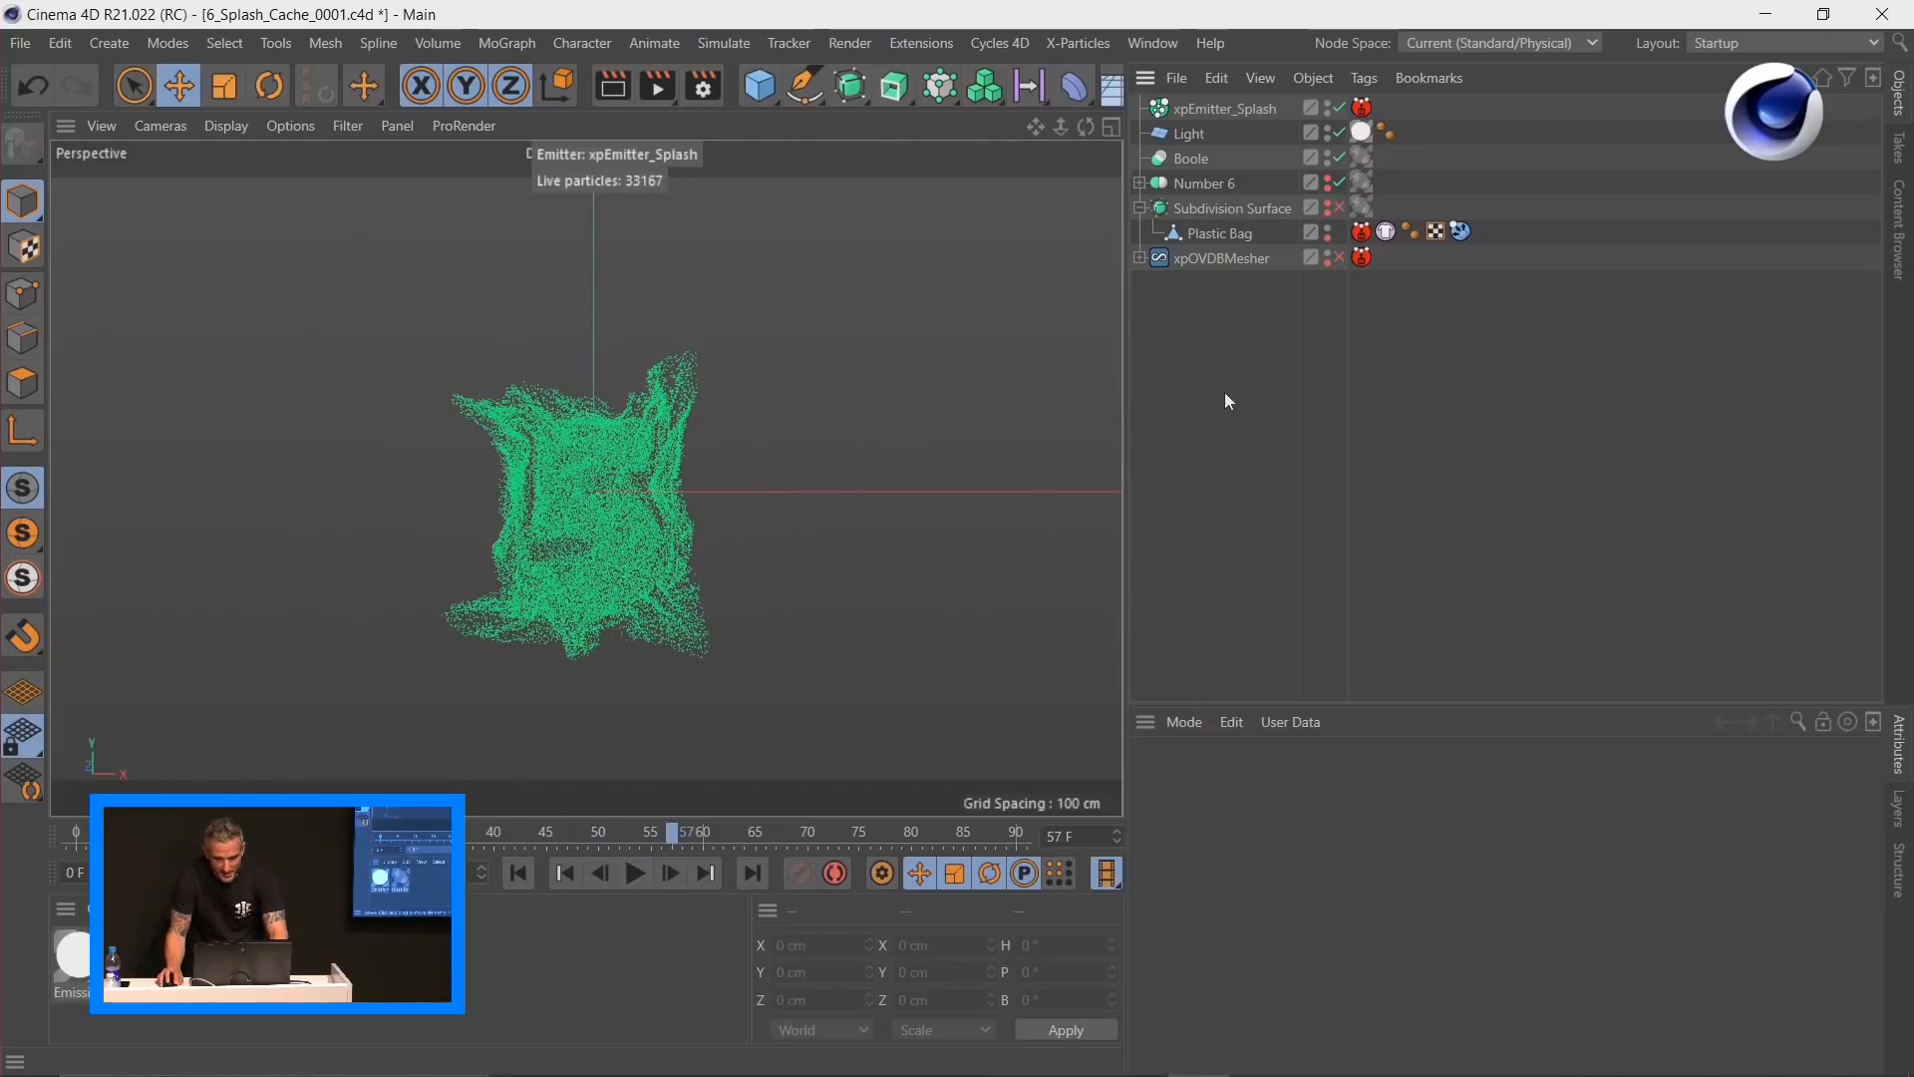
Step: Enable the xpOVDBMesher in the splash cache scene, expand its hierarchy, and replay the cached mesh from the start
{"action": "left_click", "coordinate": [1339, 258]}
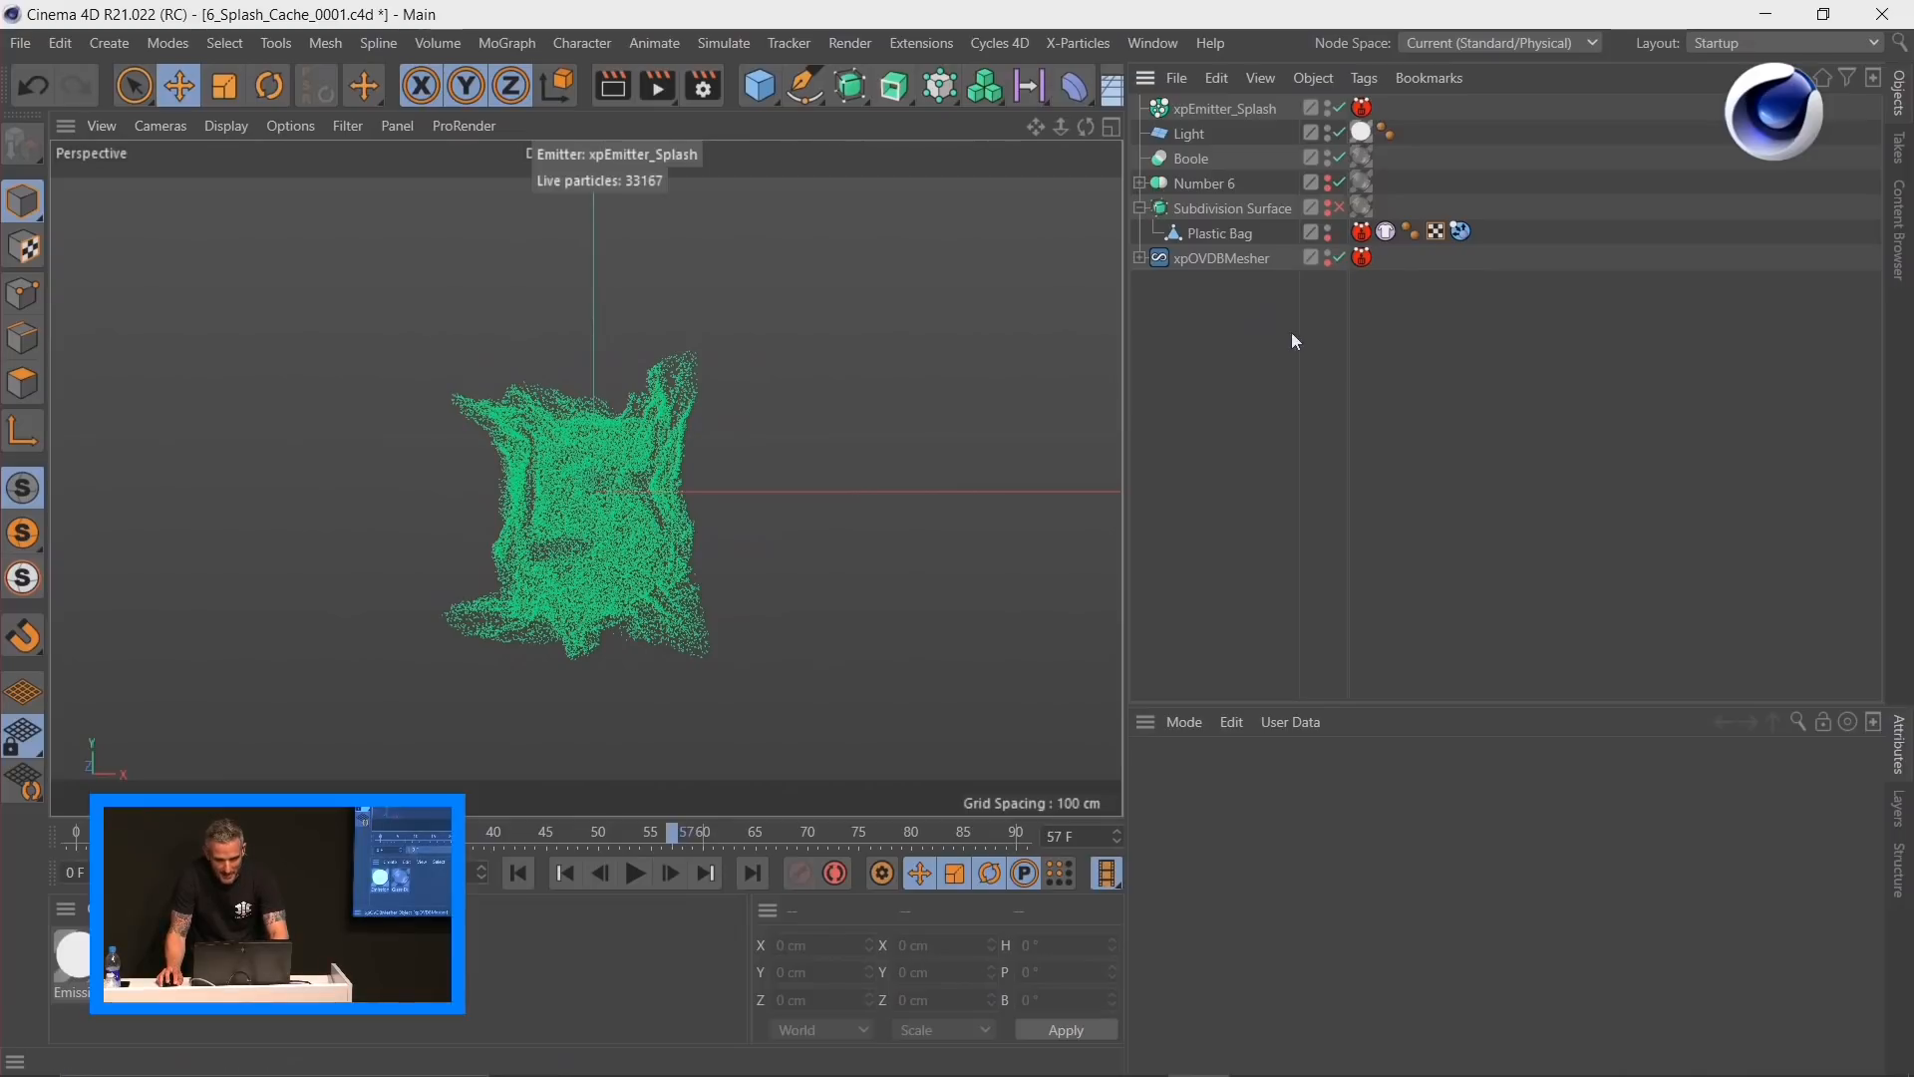
{"action": "left_click", "coordinate": [1141, 258]}
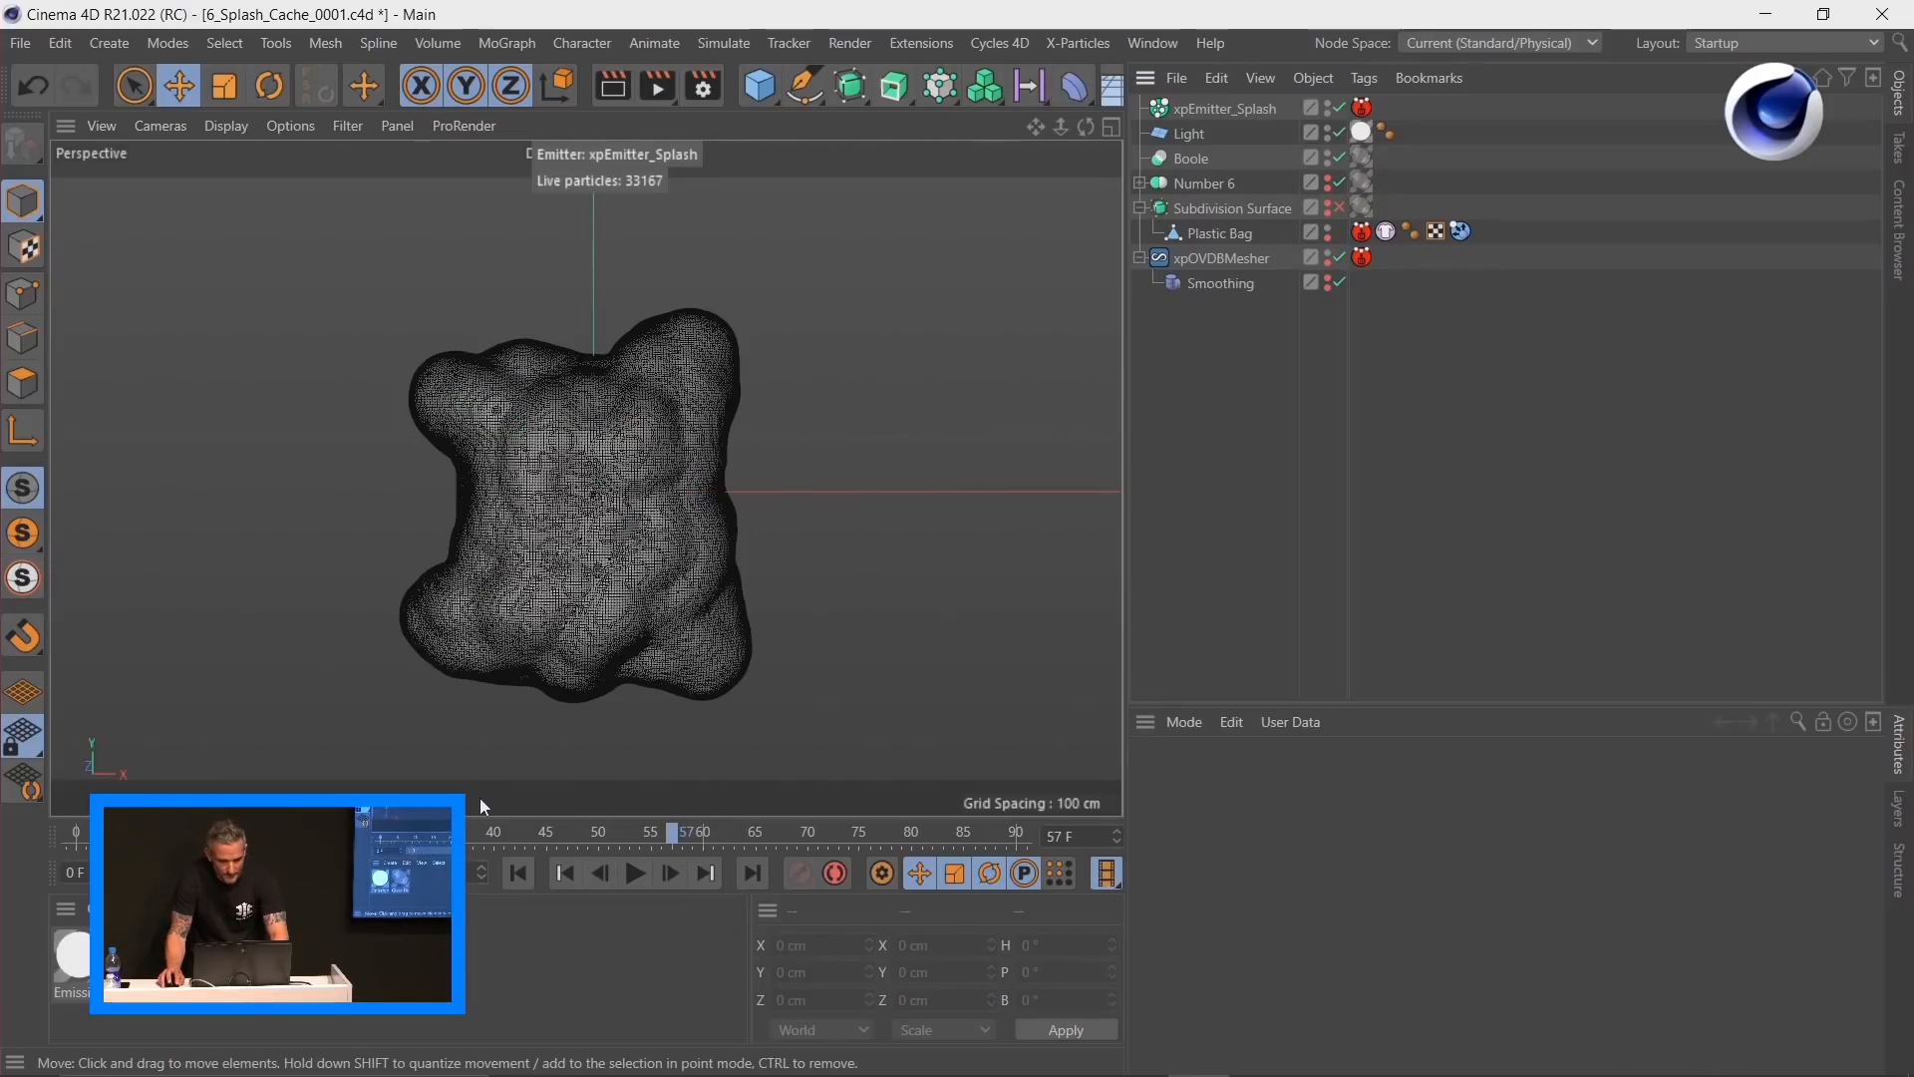
{"action": "left_click", "coordinate": [526, 881]}
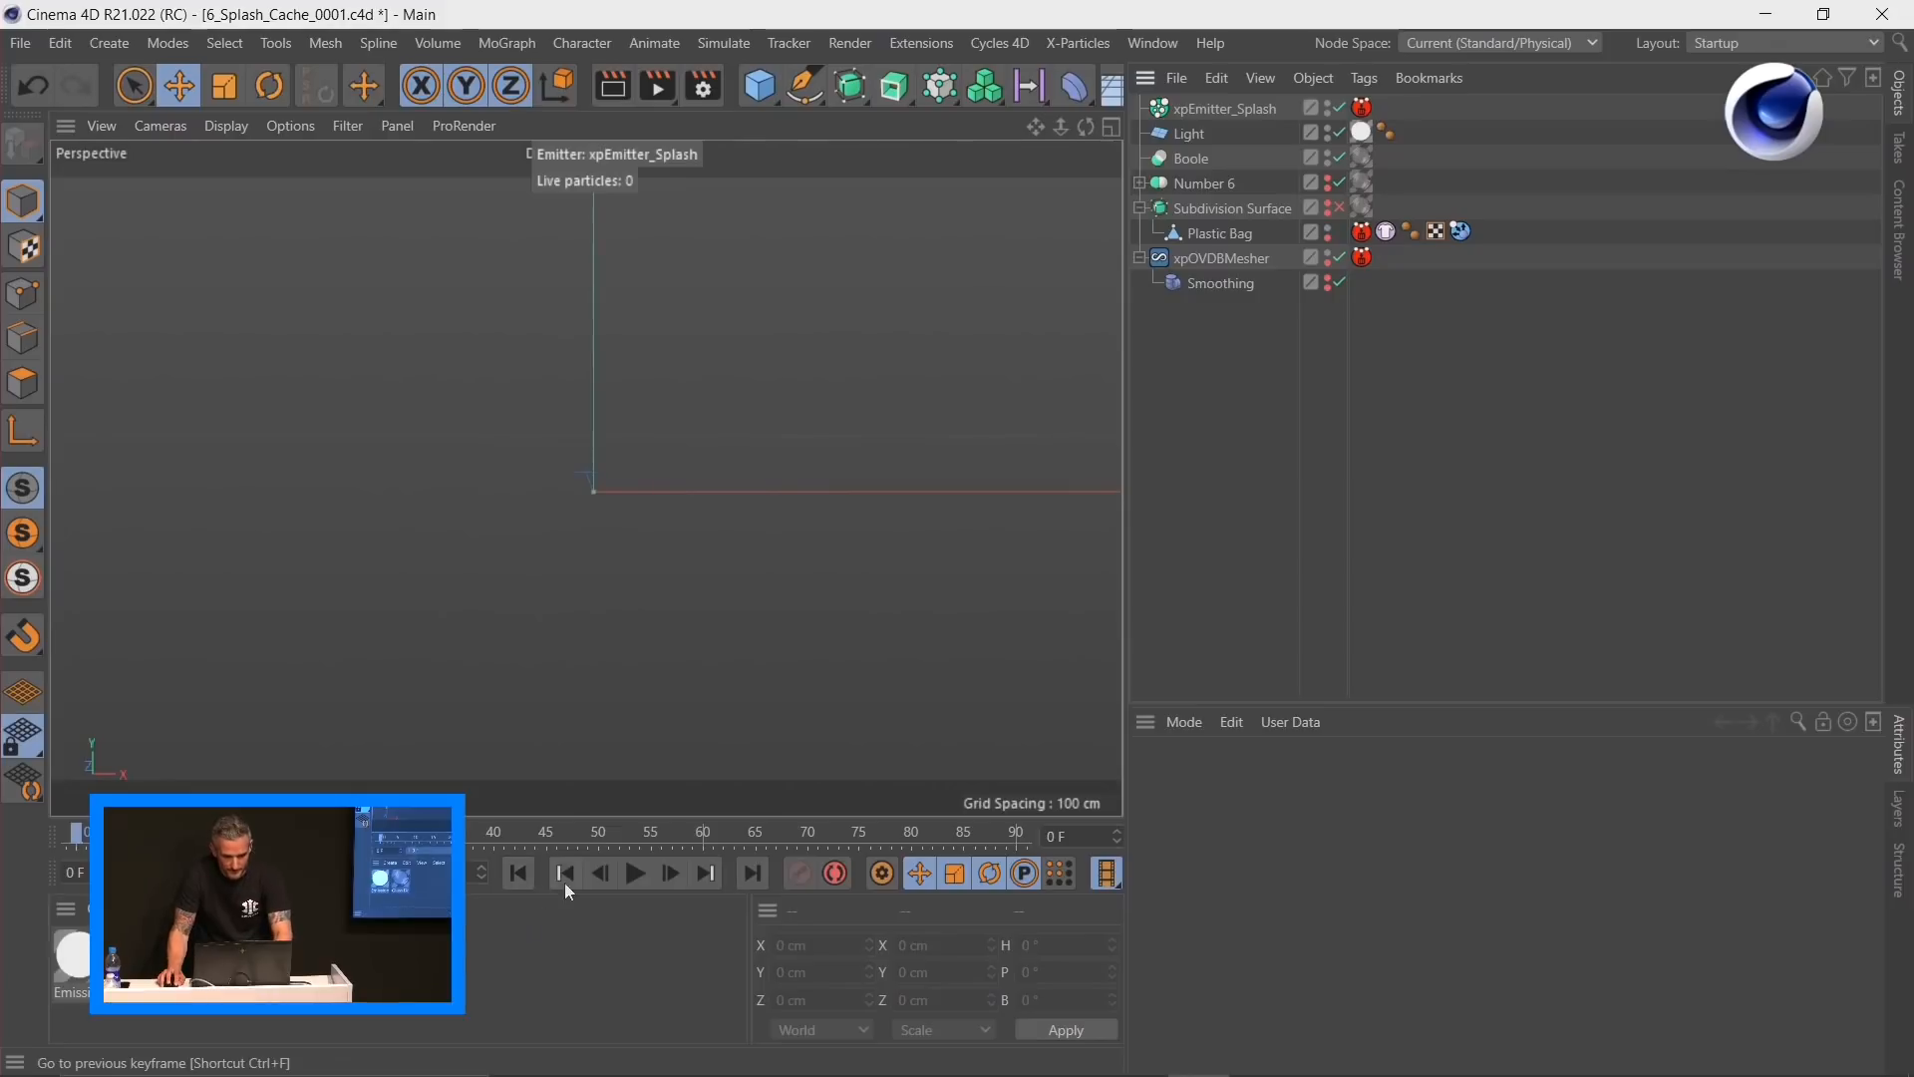
{"action": "left_click", "coordinate": [635, 875]}
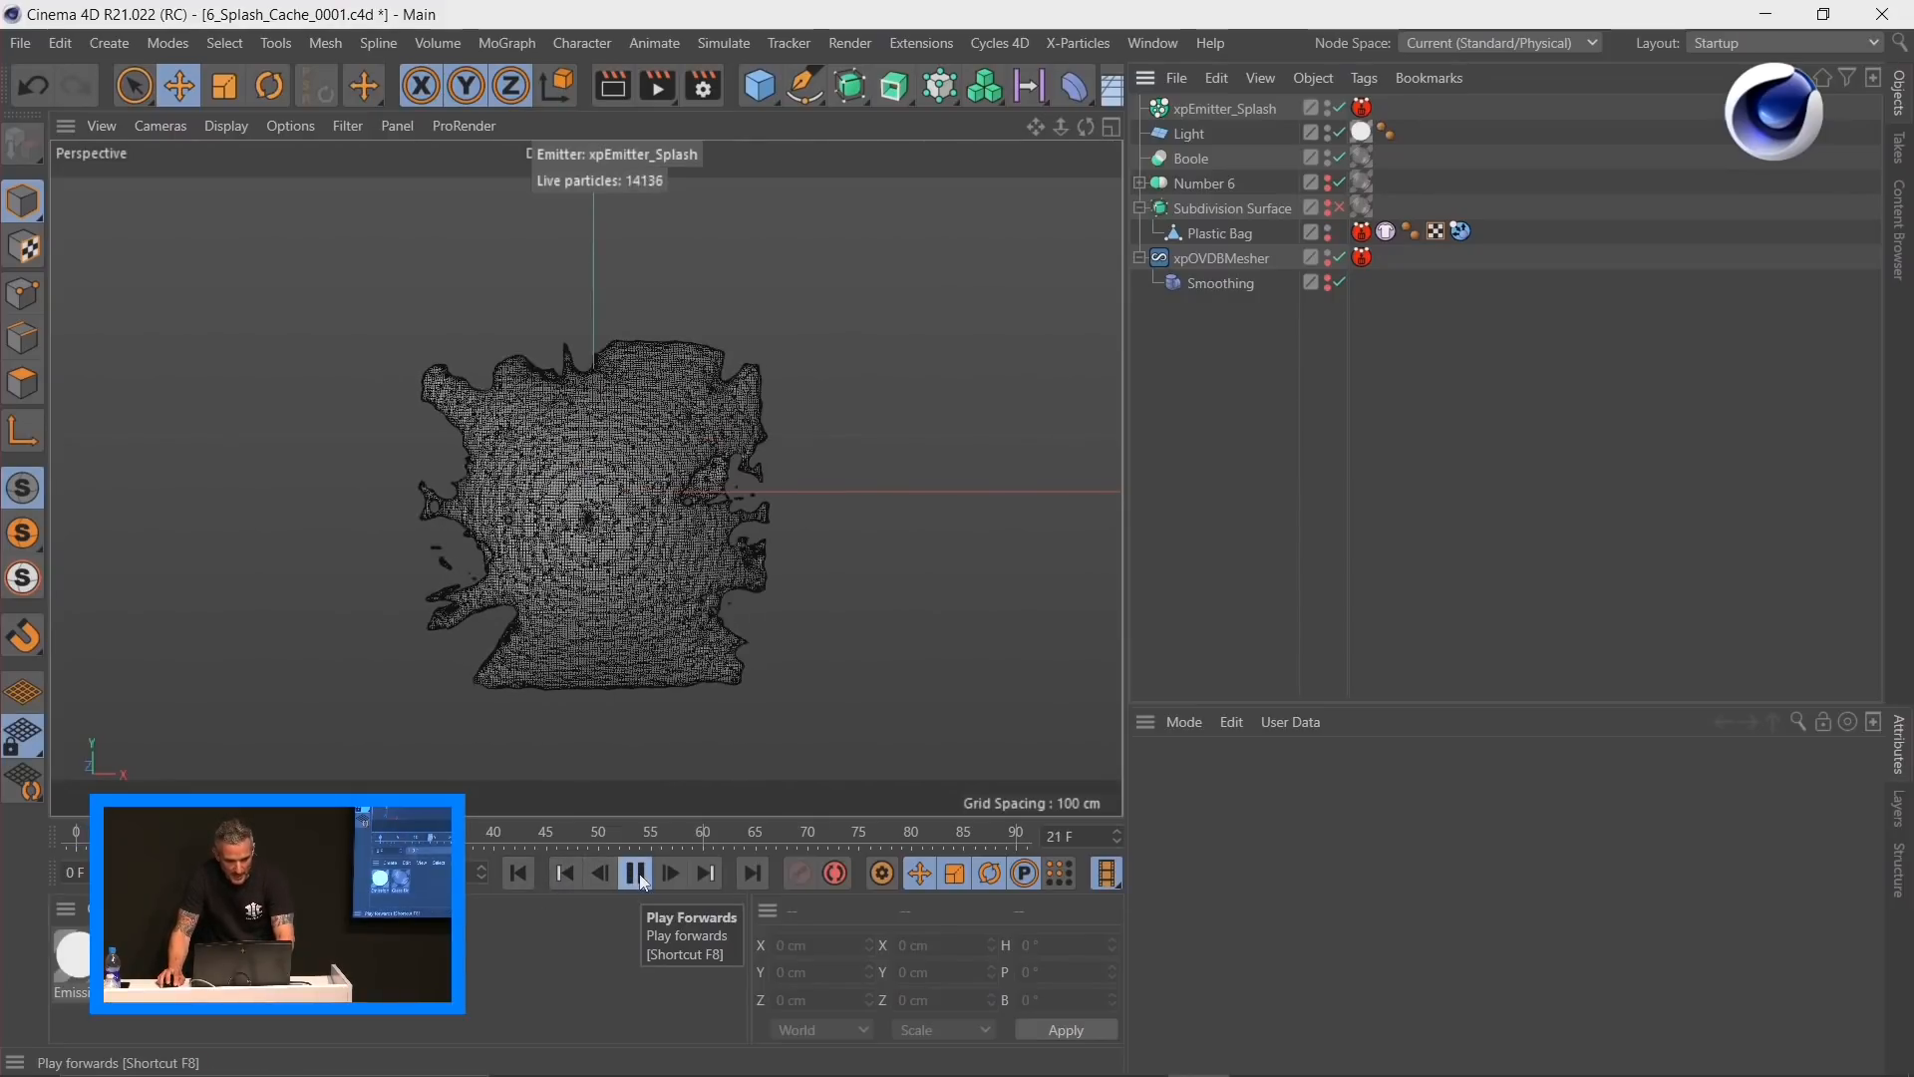
Step: Nest the xpOVDBMesher and the plastic bag's Subdivision Surface under the Boole, mesher first, and collapse both hierarchies
{"action": "left_click", "coordinate": [635, 875]}
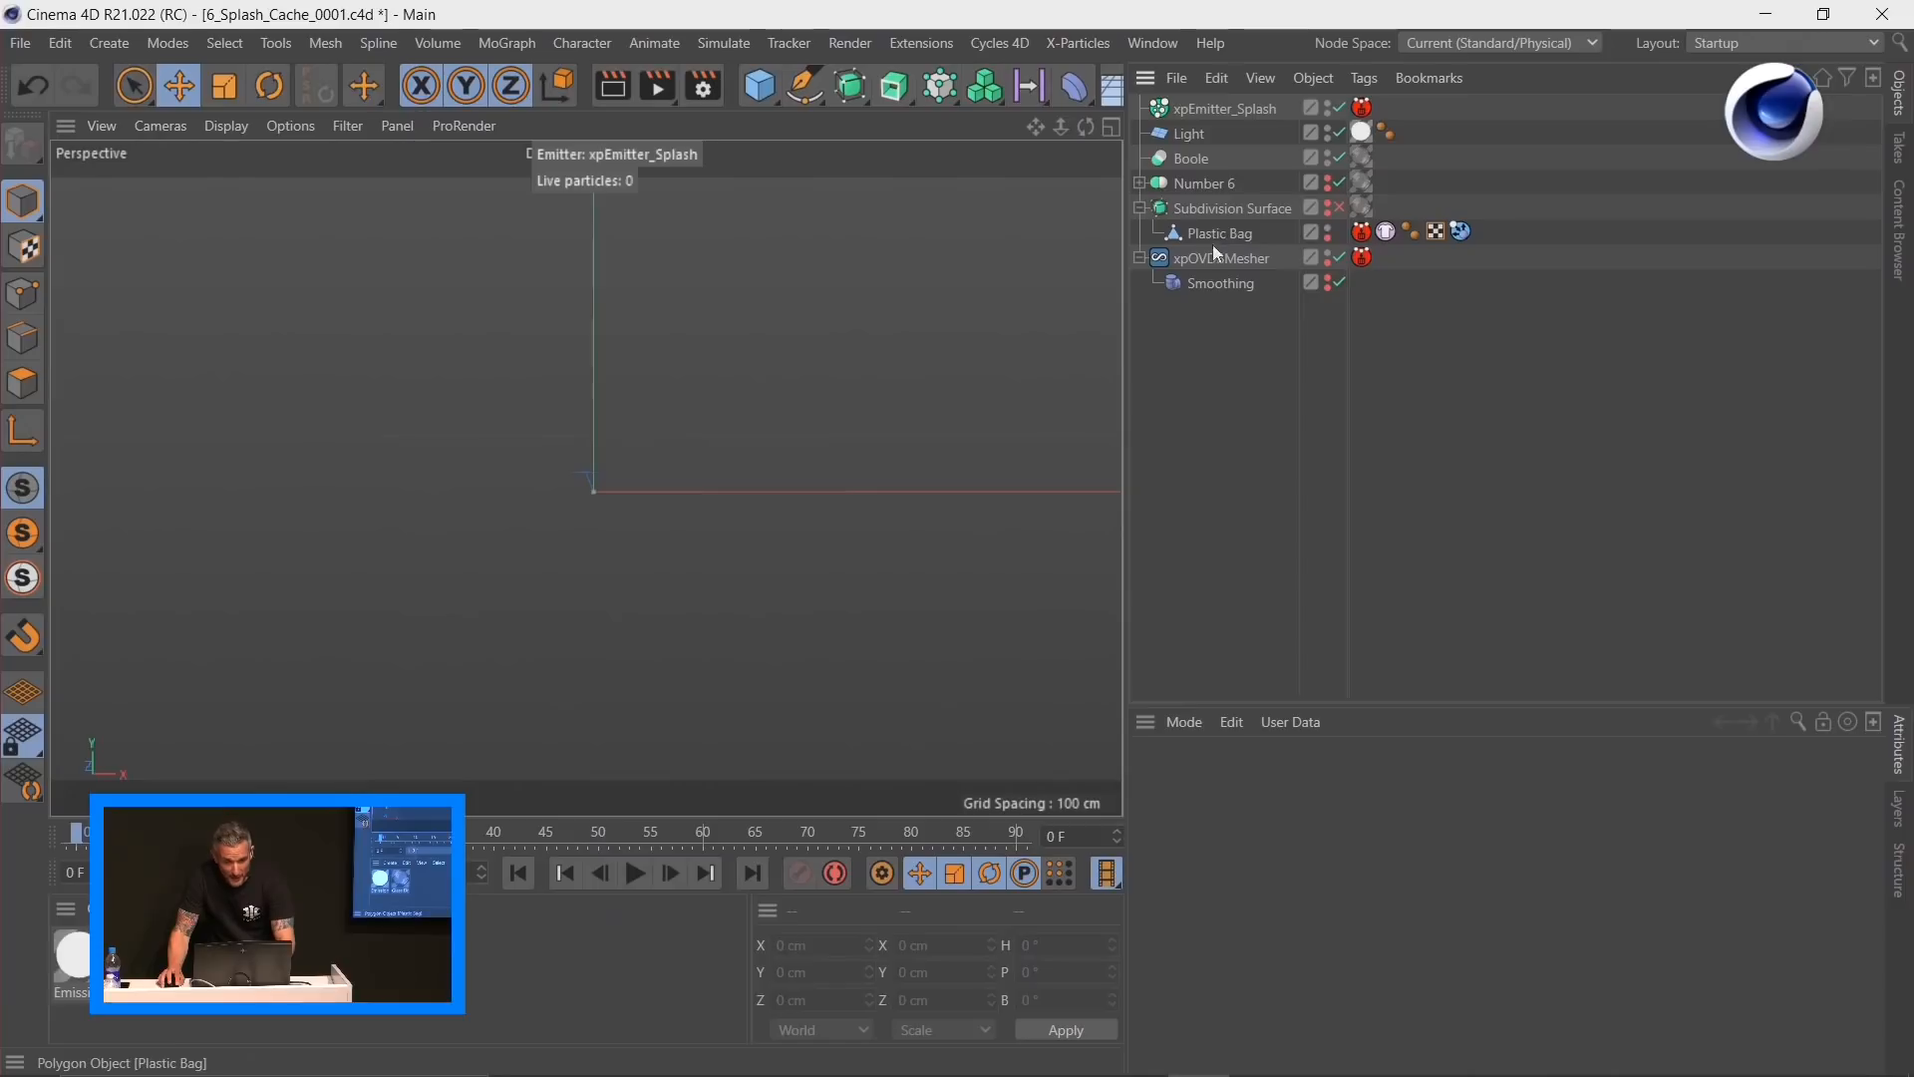
{"action": "mouse_move", "coordinate": [1196, 258]}
{"action": "left_mouse_down"}
{"action": "mouse_move", "coordinate": [1227, 203]}
{"action": "mouse_move", "coordinate": [1198, 157]}
{"action": "left_mouse_up"}
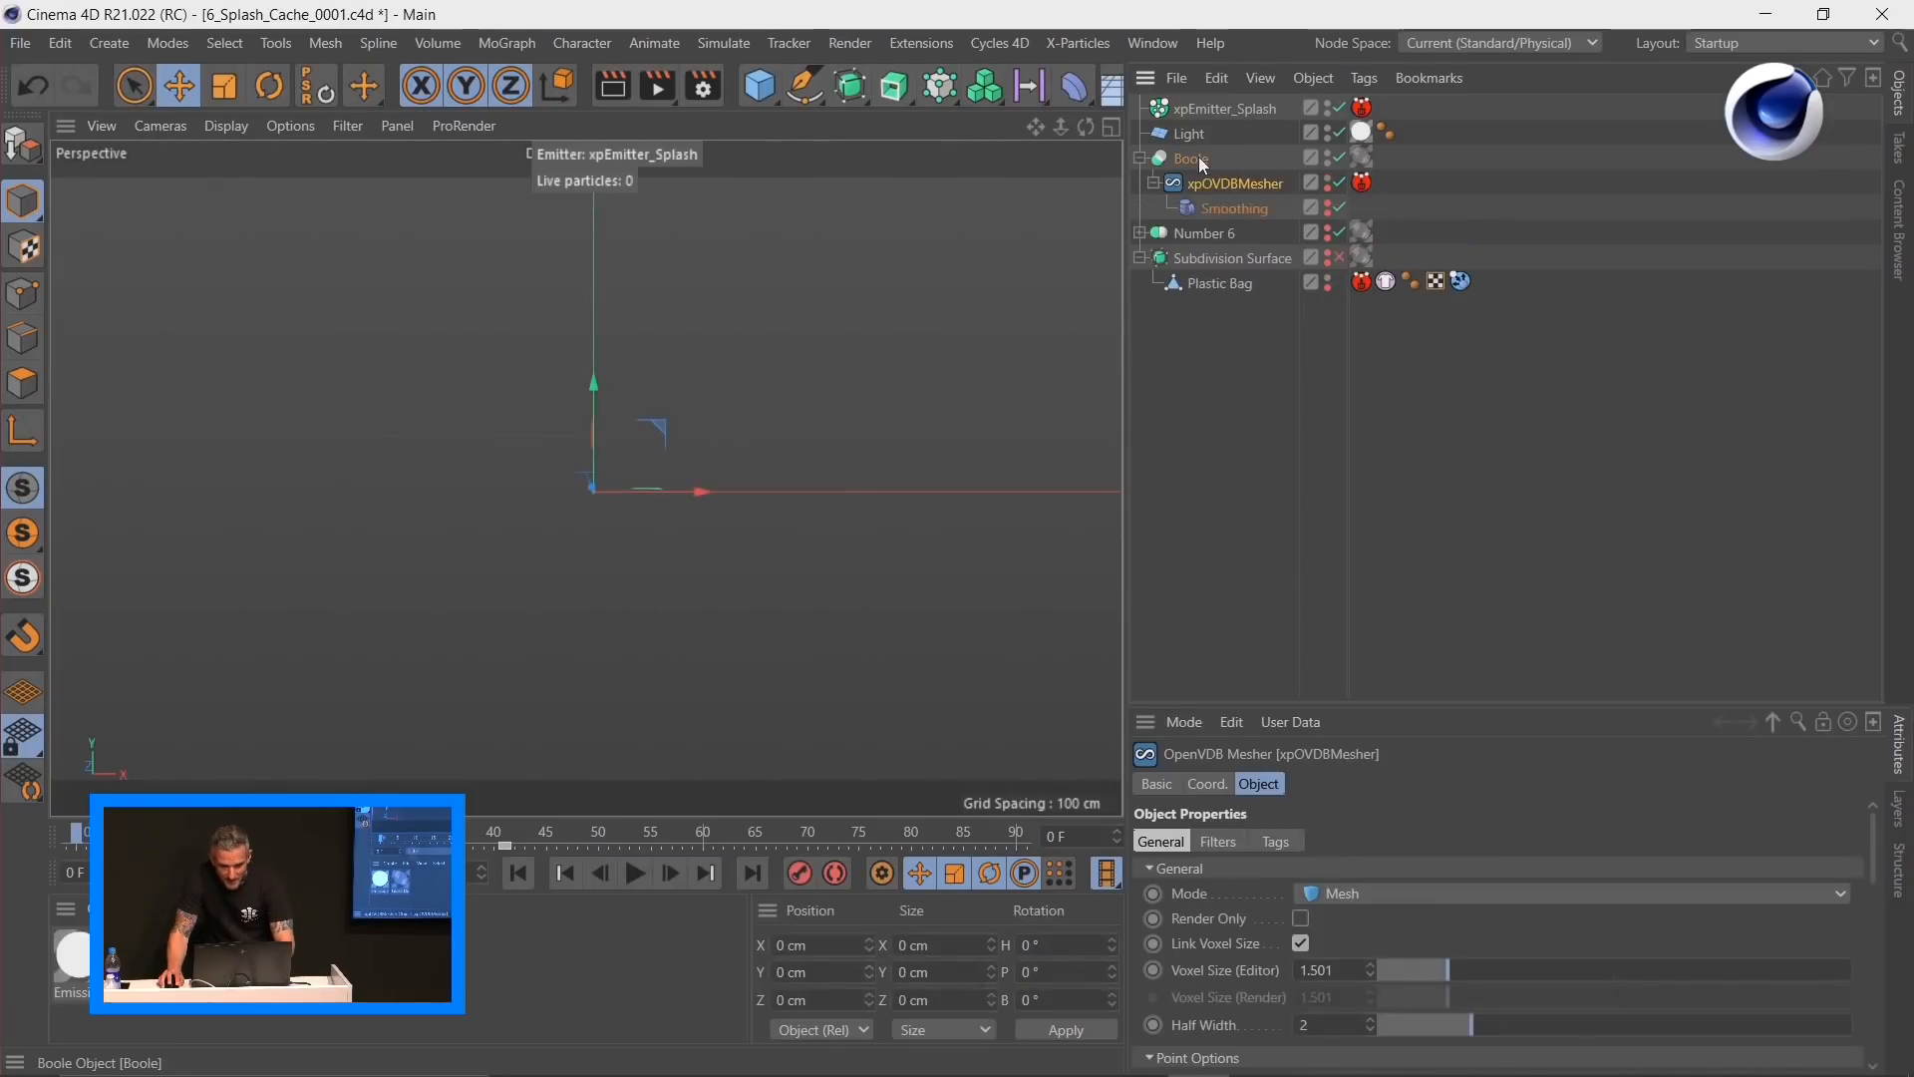
{"action": "left_click", "coordinate": [1199, 262]}
{"action": "left_click_drag", "start_coordinate": [1227, 212], "coordinate": [1191, 160]}
{"action": "left_click", "coordinate": [1154, 184]}
{"action": "left_click", "coordinate": [1153, 207]}
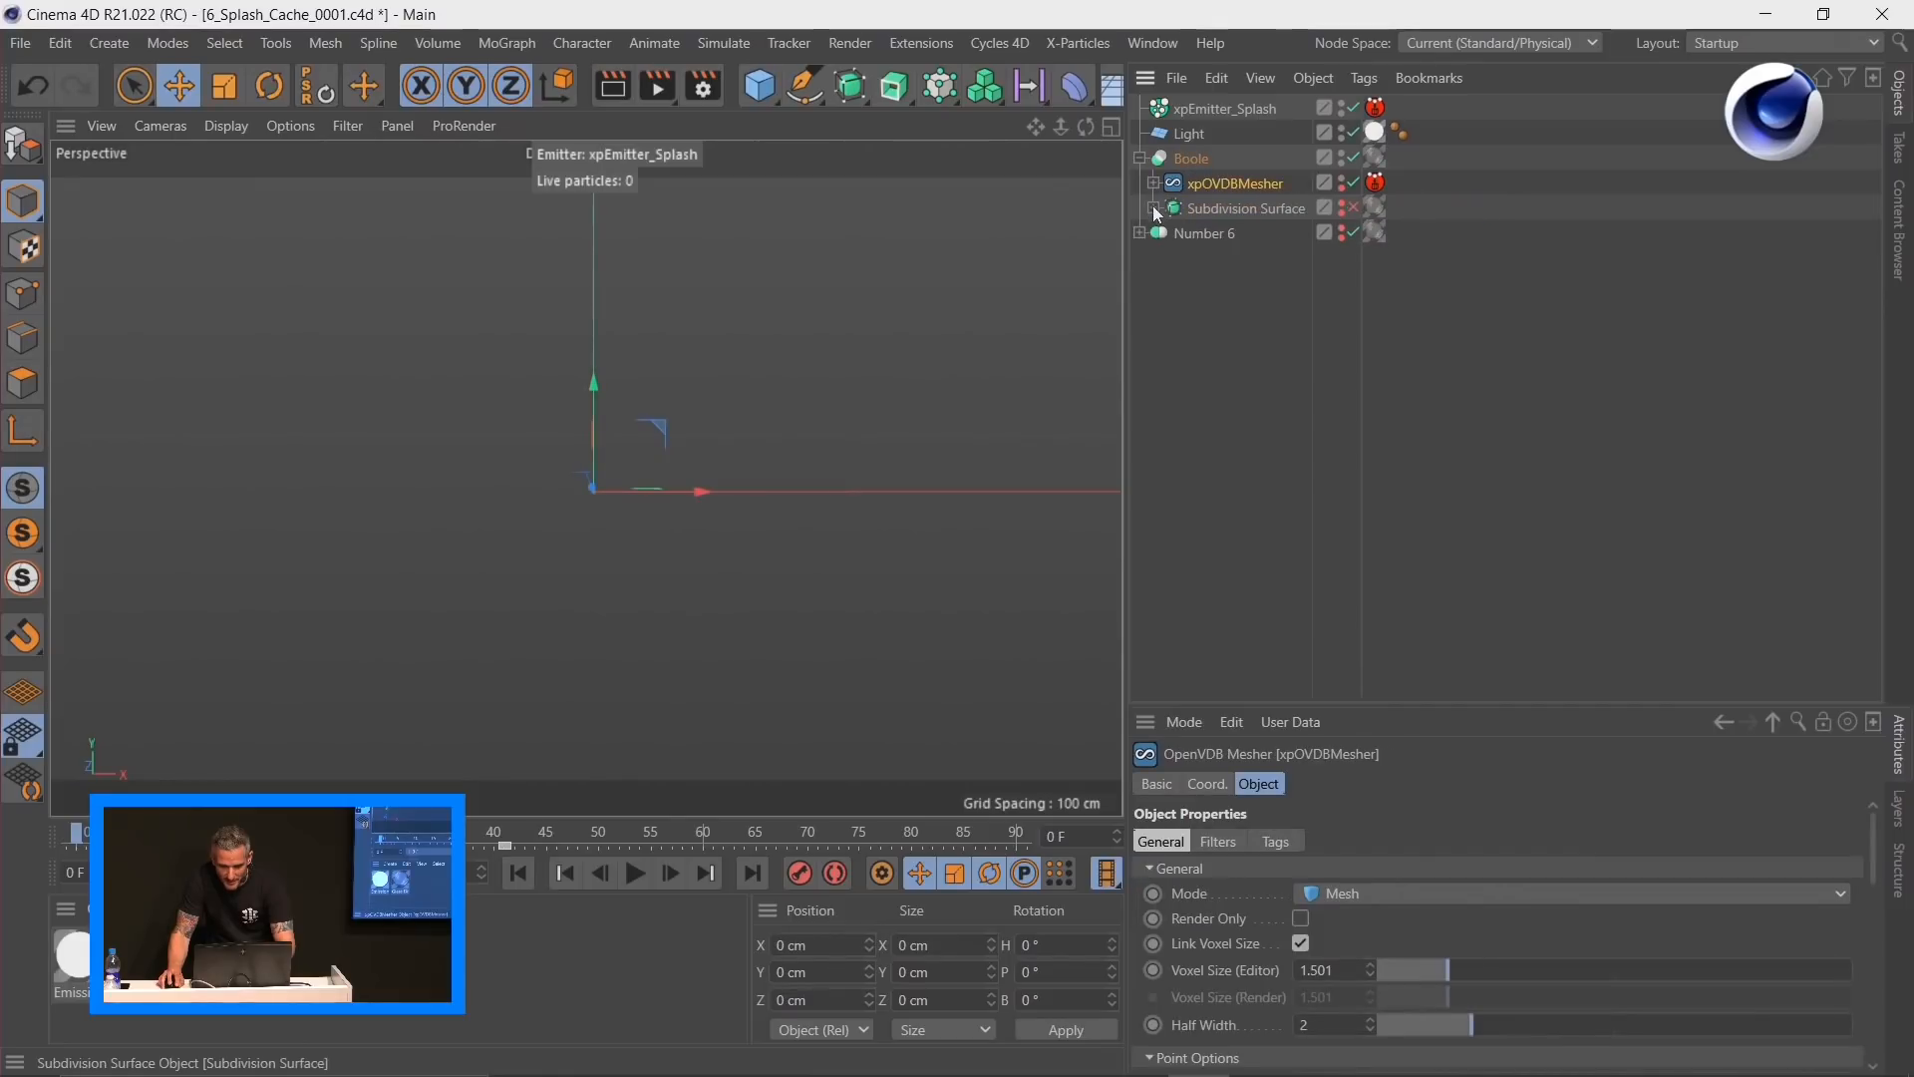
Step: Play the Boole splash mesh, pause at frame 7, switch the viewport to Gouraud shading, and resume playback
{"action": "left_click", "coordinate": [635, 873]}
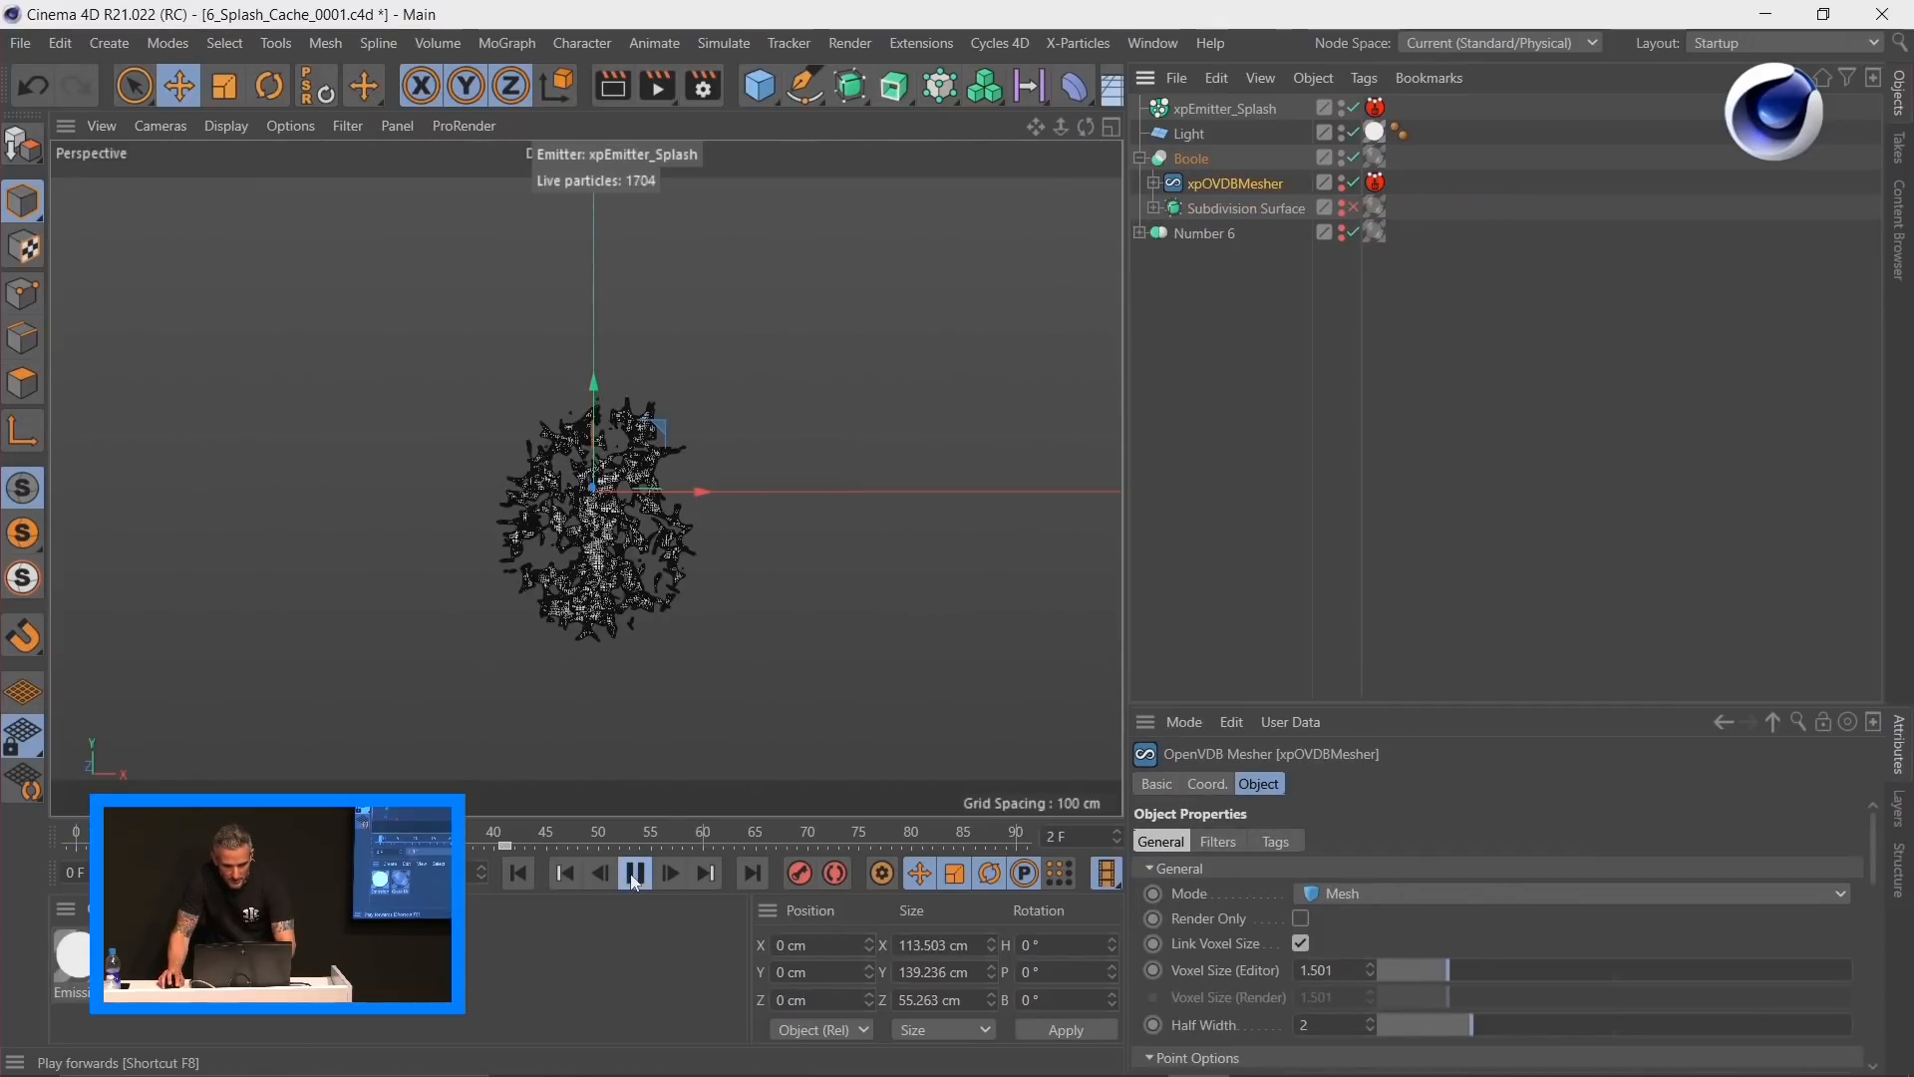
{"action": "left_click", "coordinate": [636, 874]}
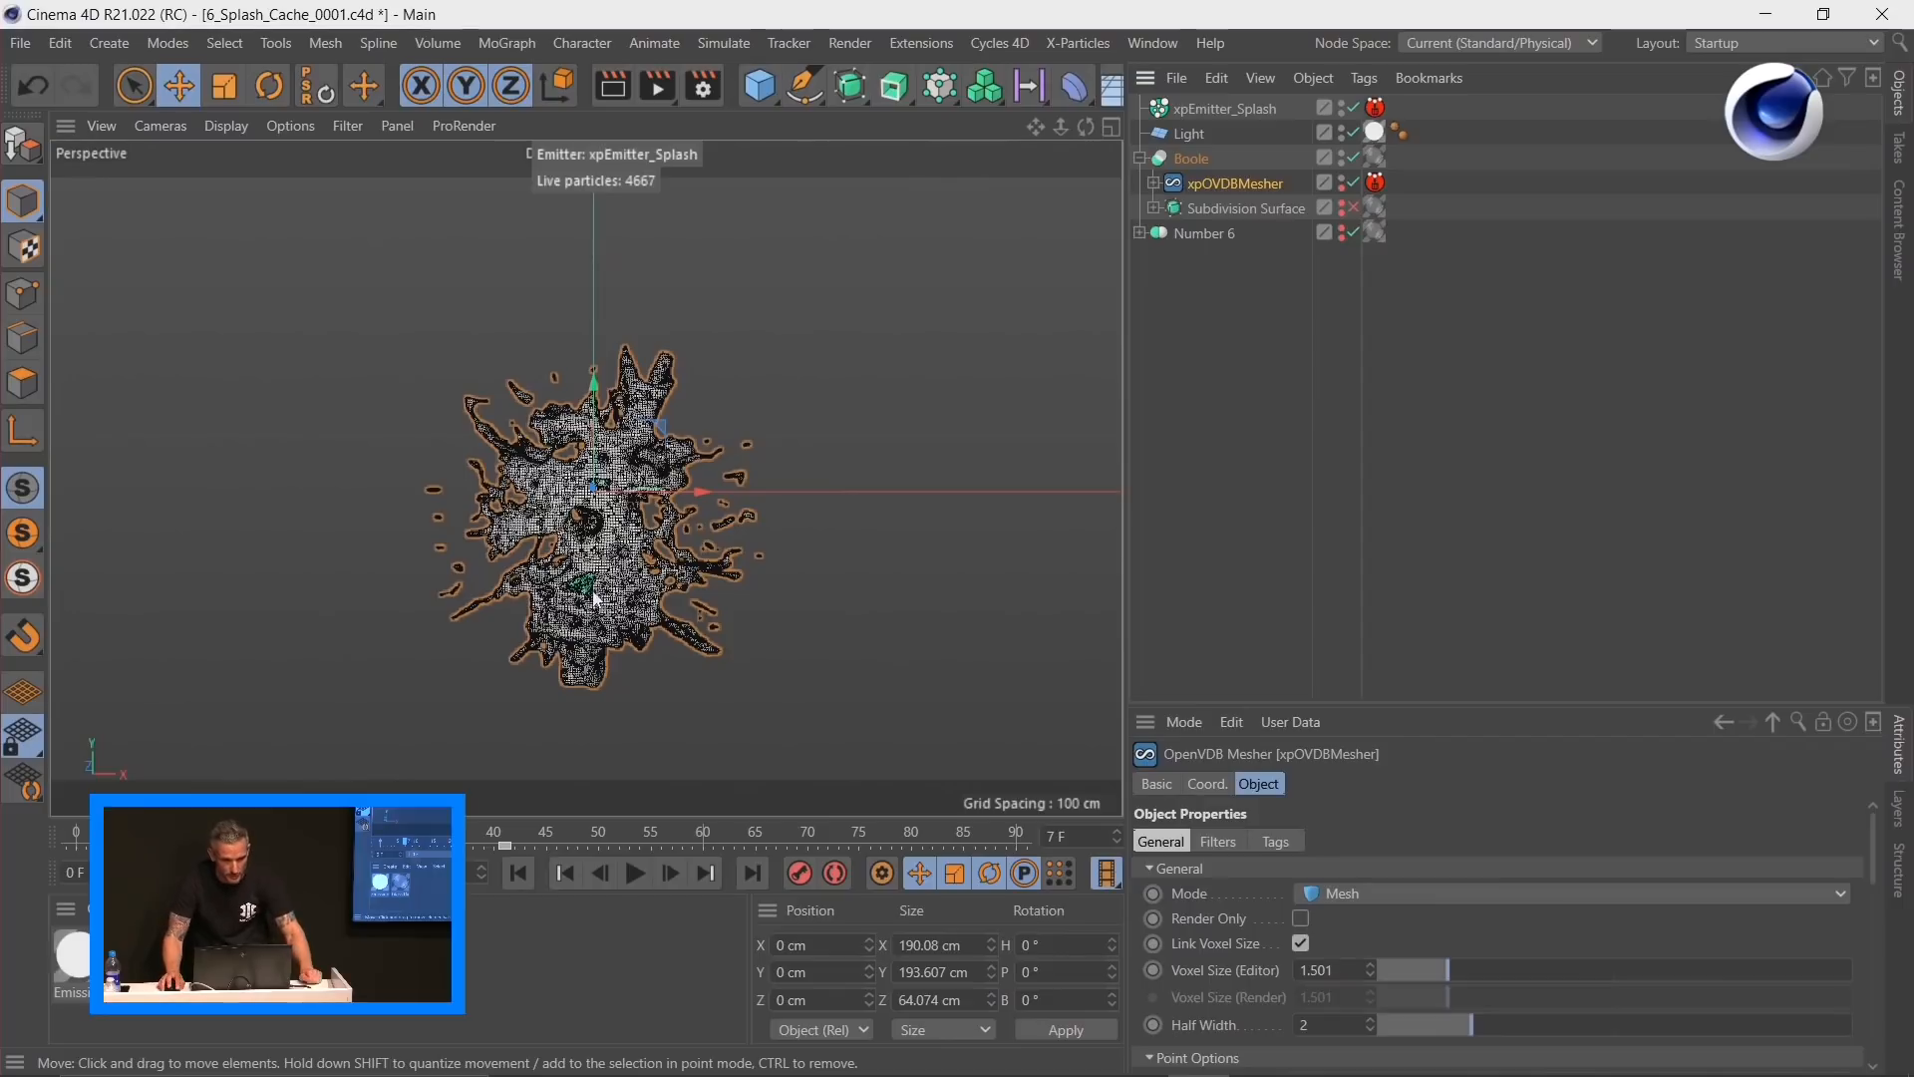
{"action": "left_click", "coordinate": [636, 874]}
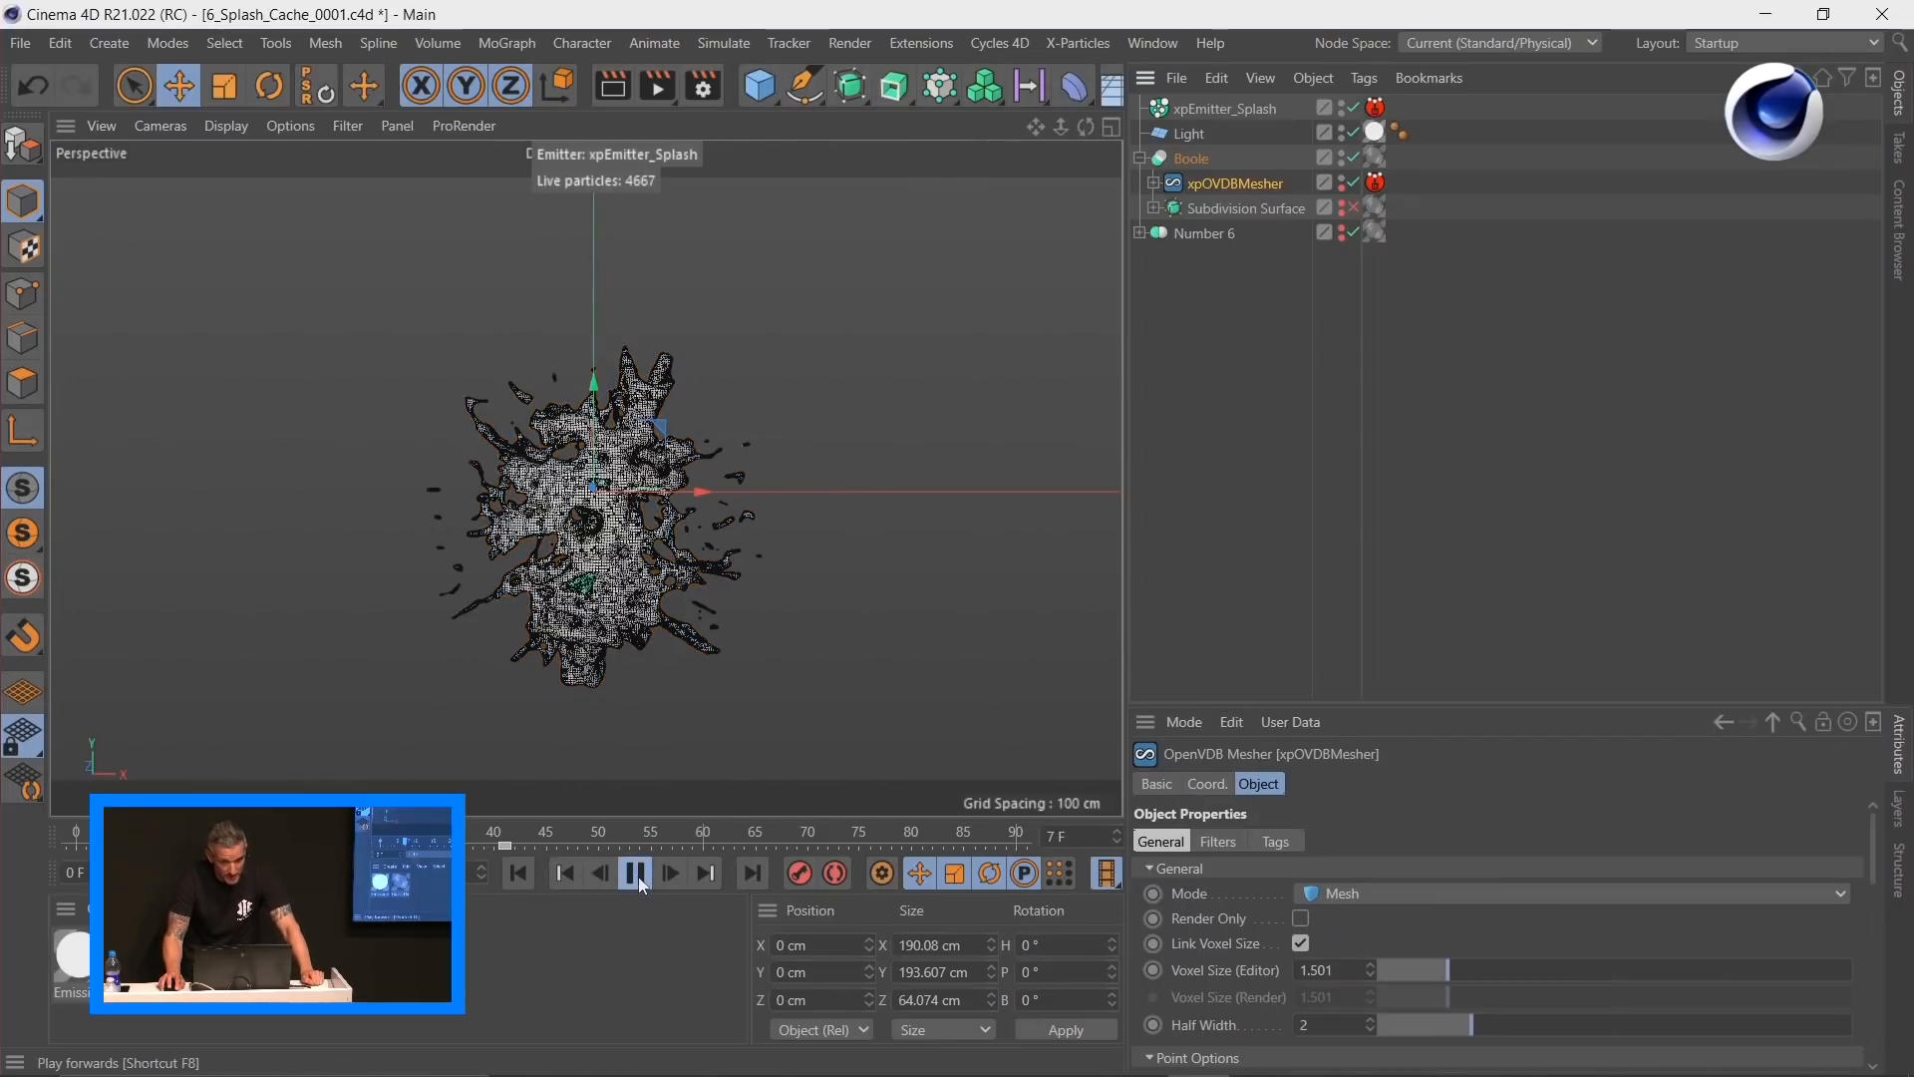
{"action": "left_click", "coordinate": [637, 877]}
{"action": "key", "text": "n"}
{"action": "key", "text": "a"}
{"action": "left_click", "coordinate": [636, 874]}
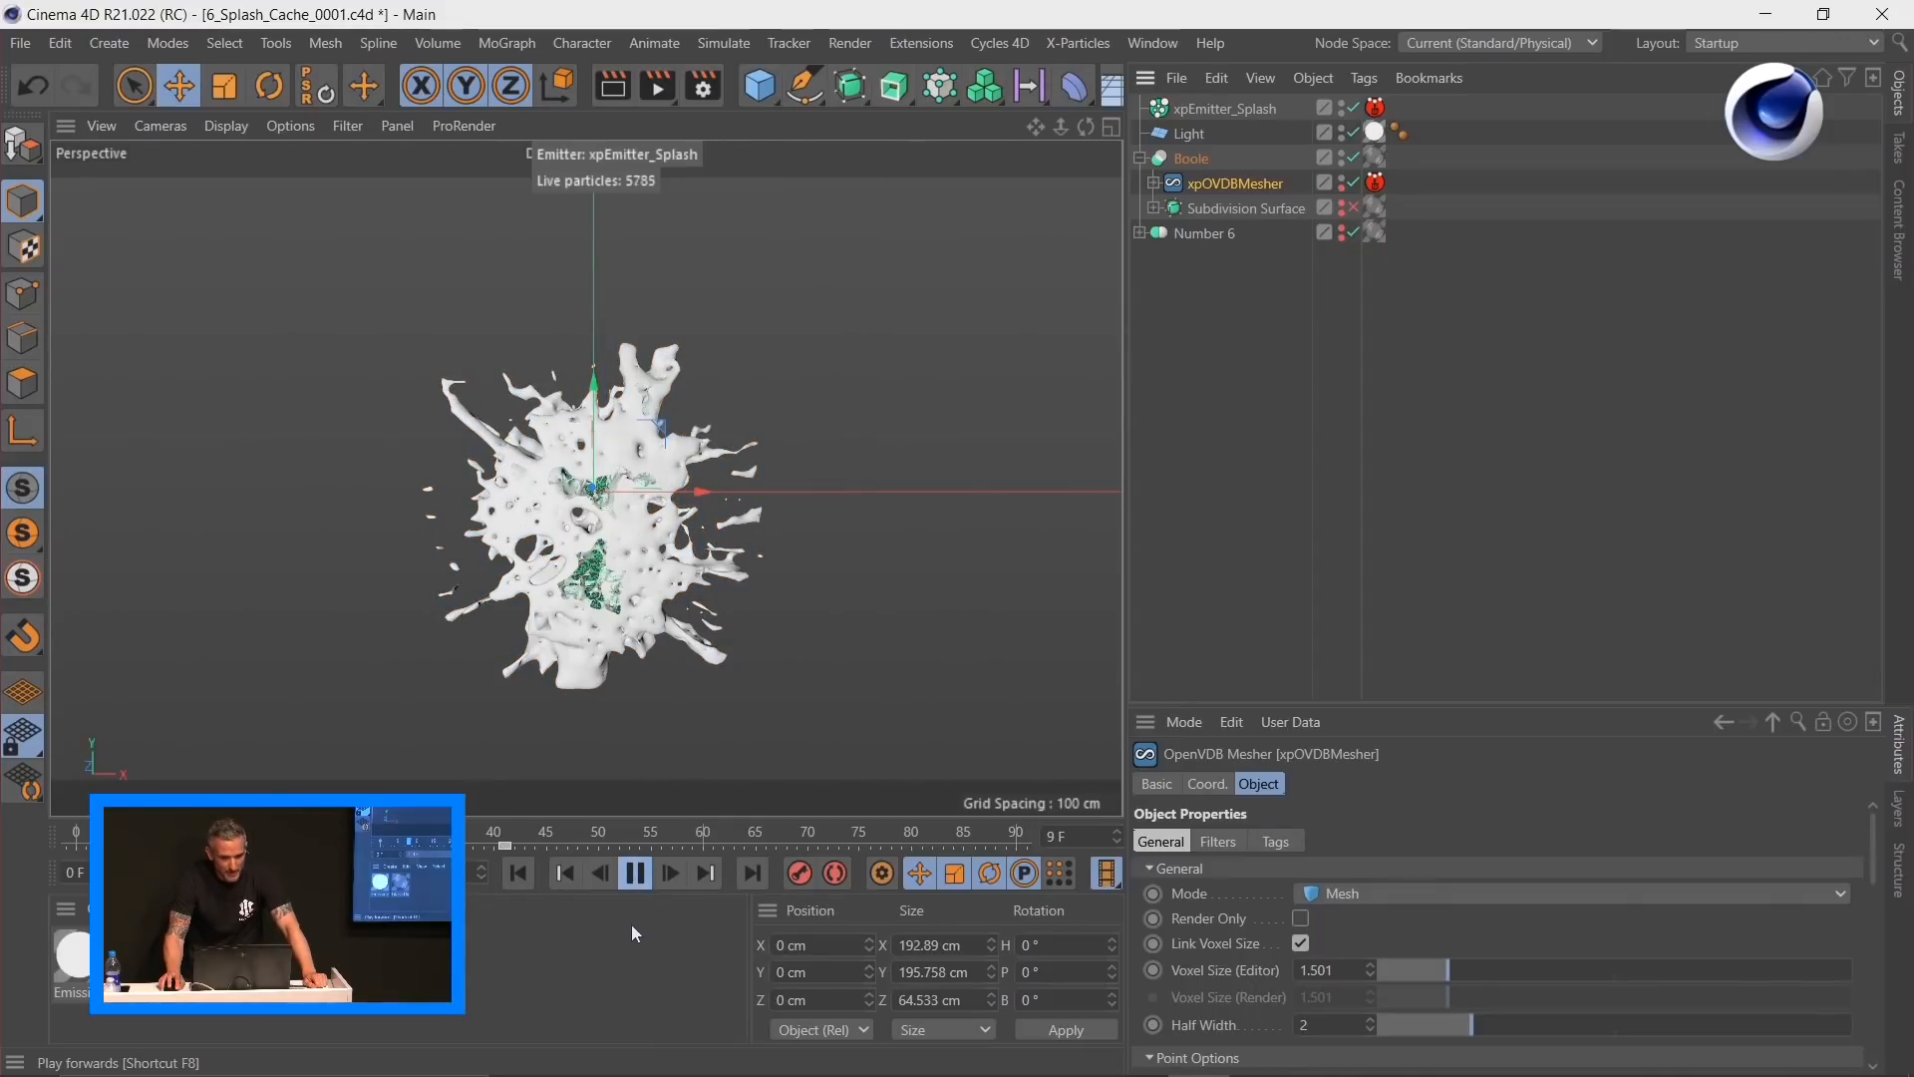
Step: Expand the Number 6 hierarchy, disable xpEmitter_Splash, and replay the splash from the start, stopping at frame 61
{"action": "left_click", "coordinate": [1140, 234]}
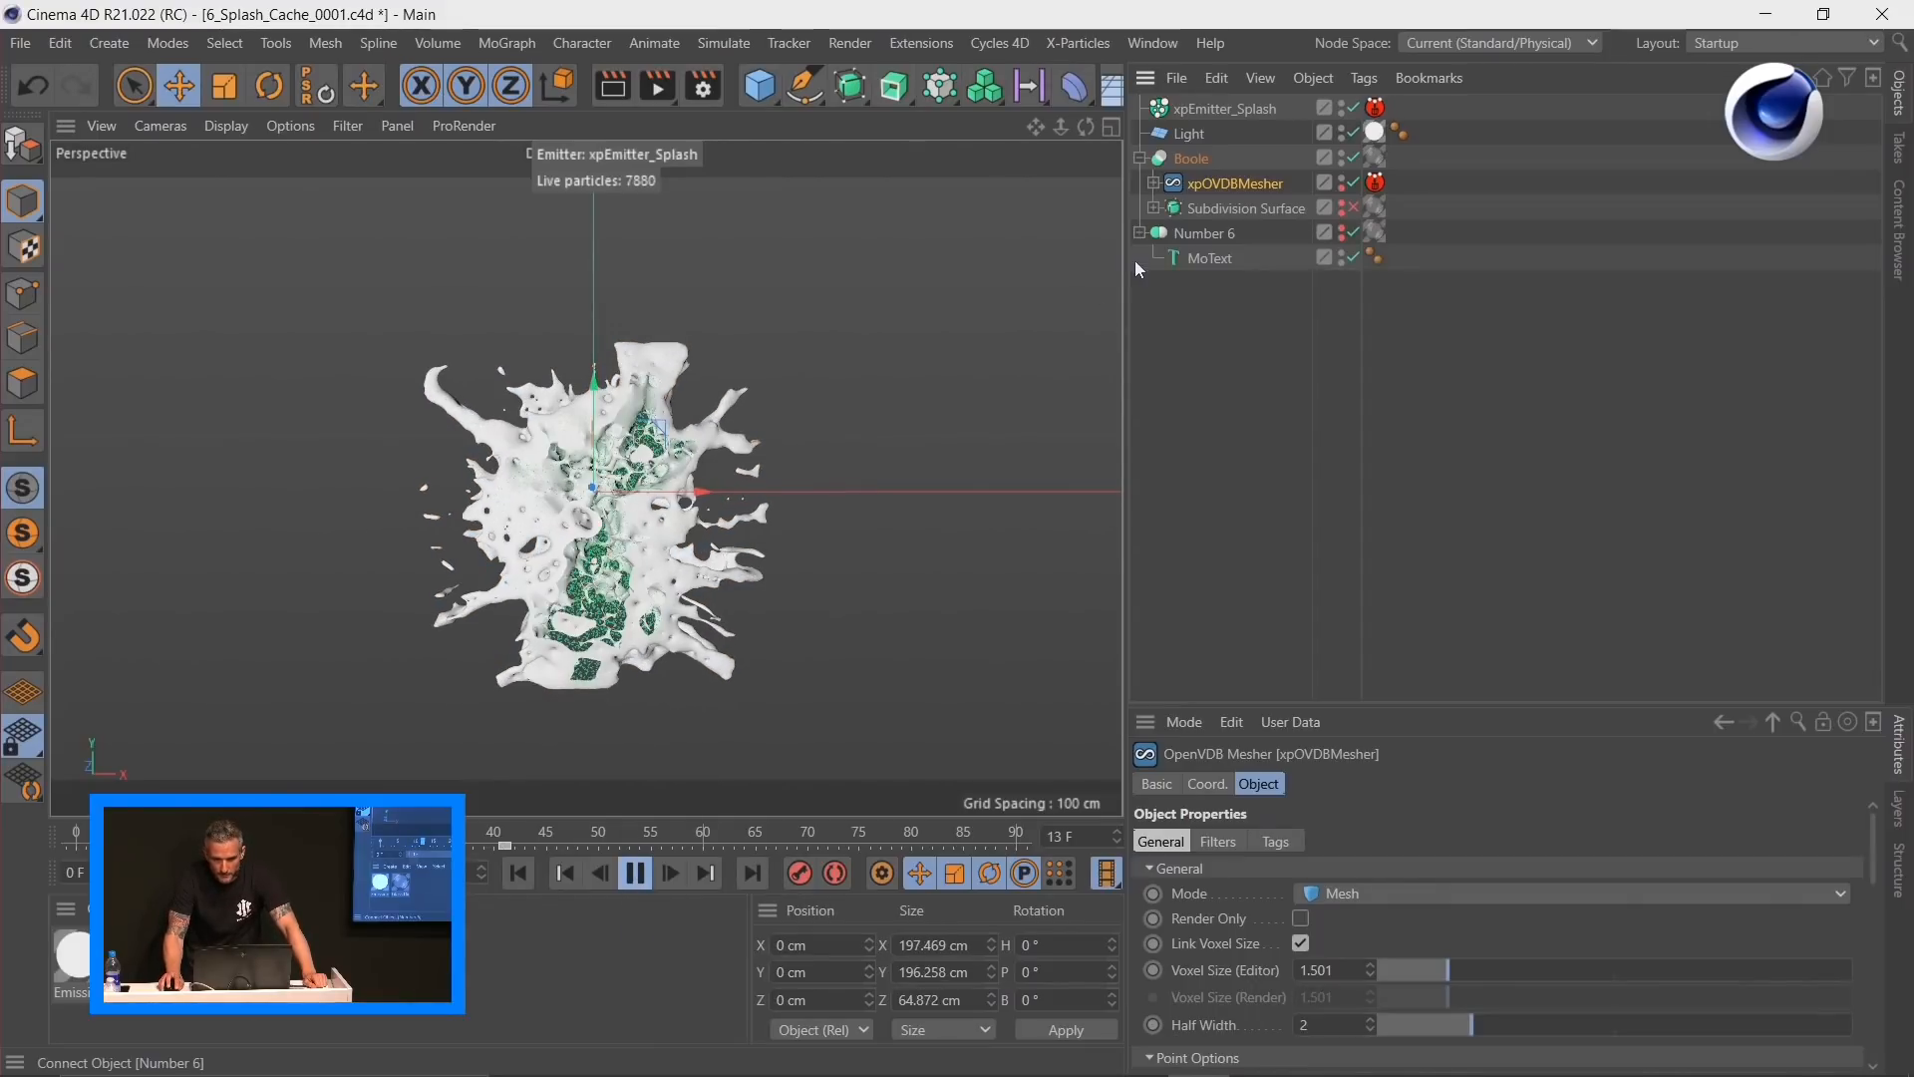
{"action": "left_click", "coordinate": [1351, 108]}
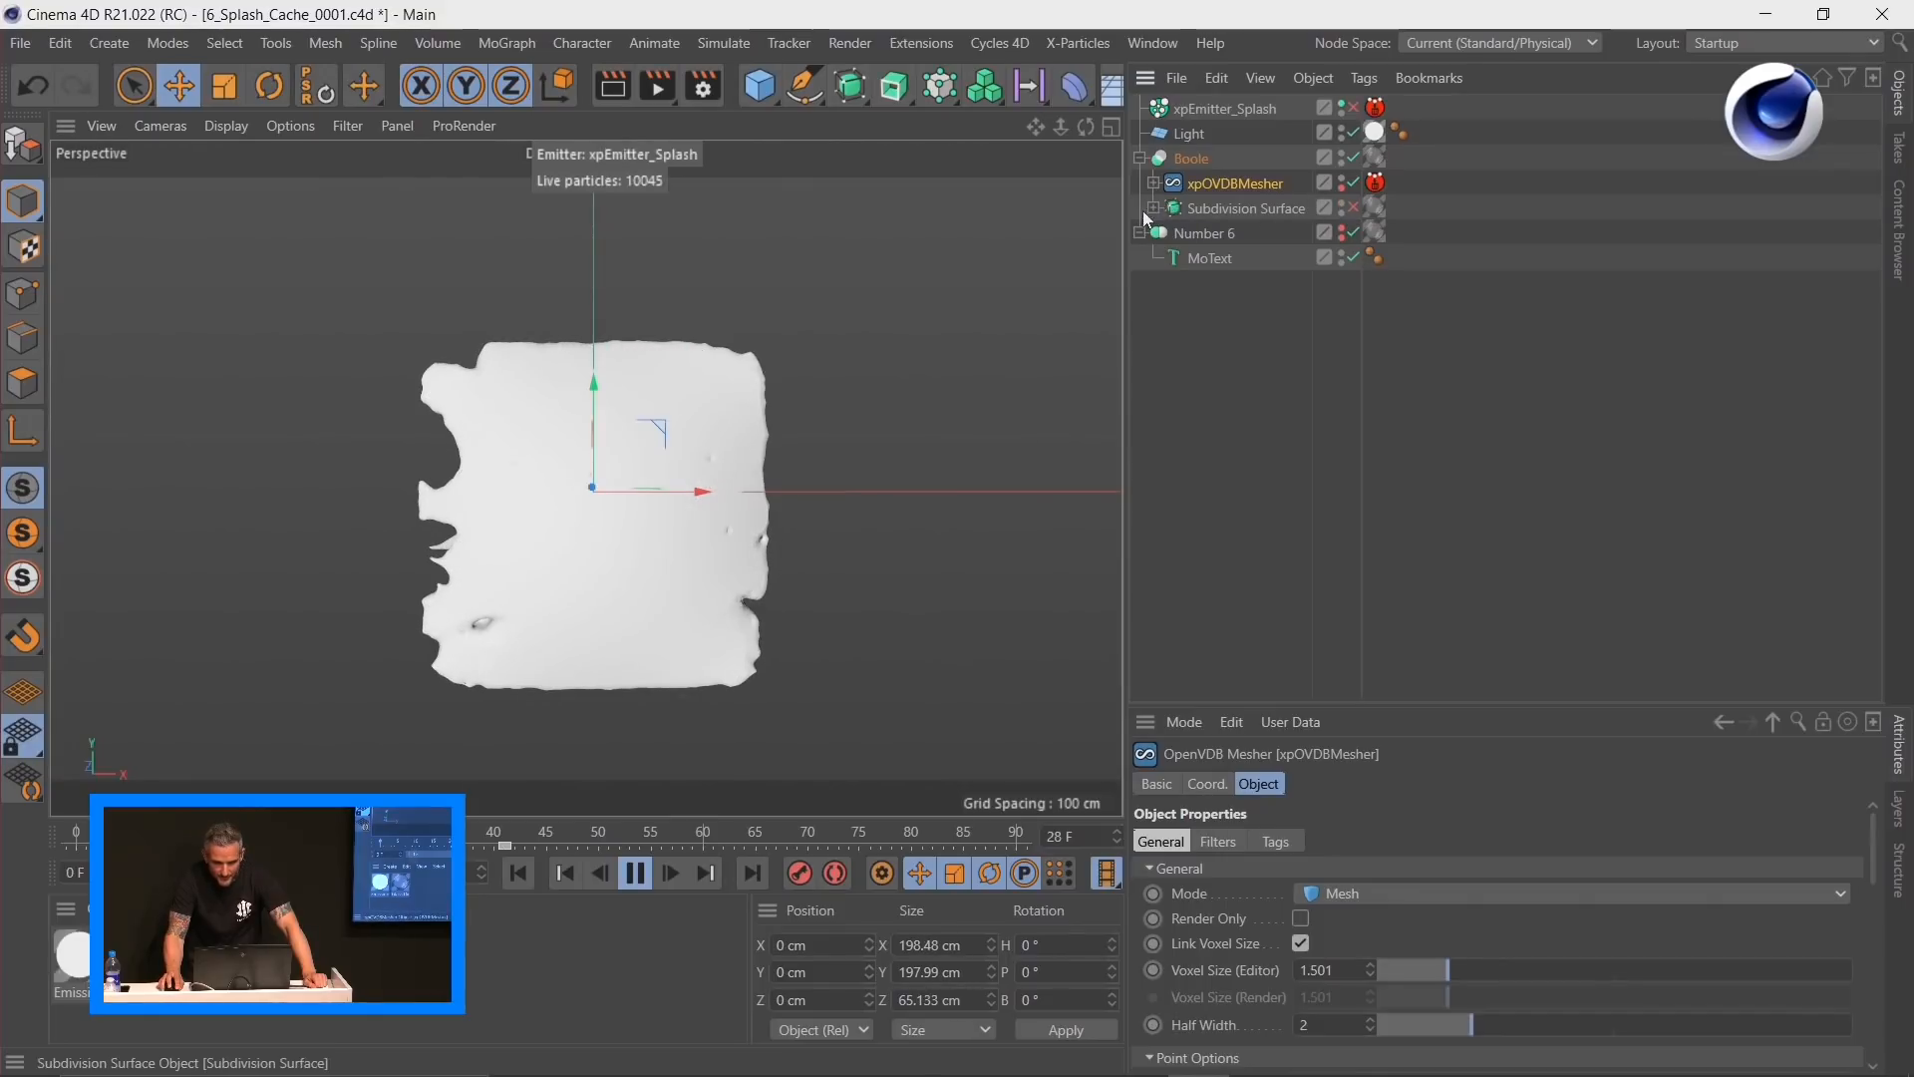
{"action": "left_click", "coordinate": [518, 872]}
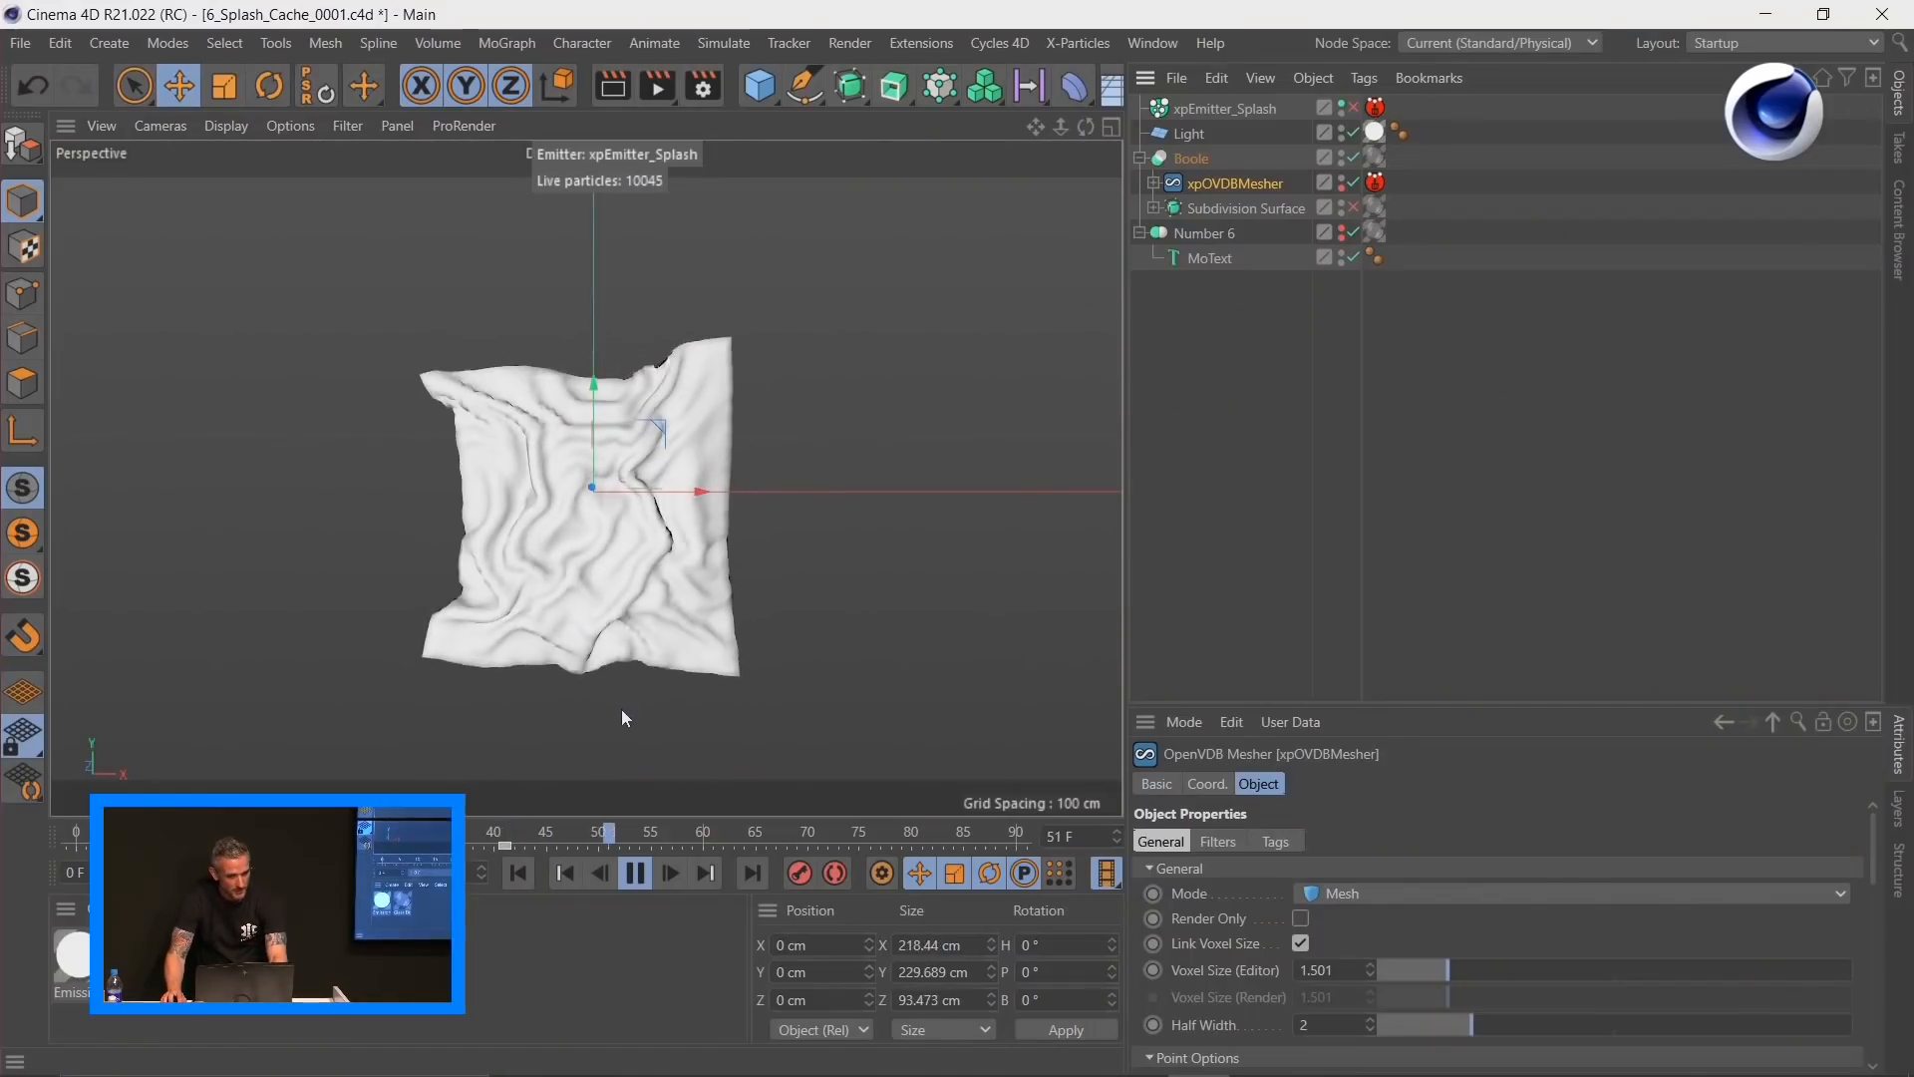
{"action": "left_click", "coordinate": [635, 873]}
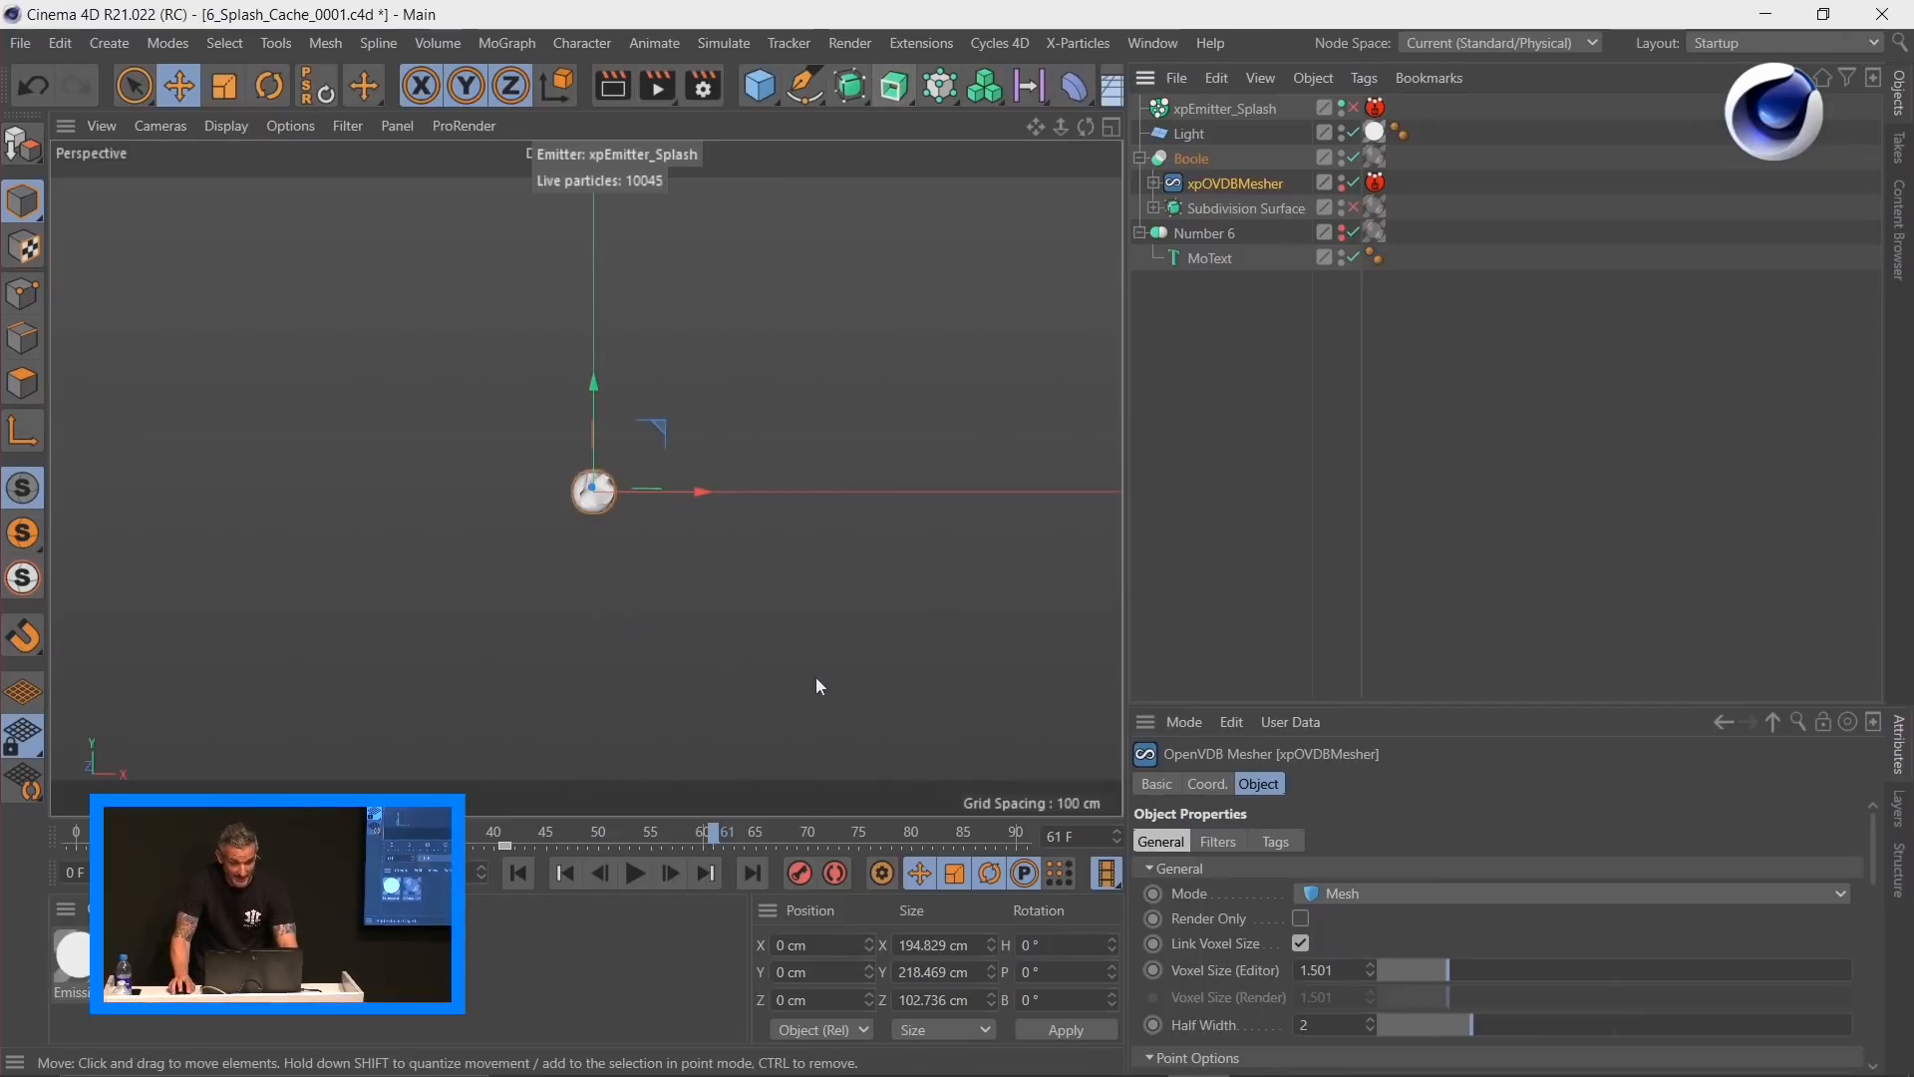
Step: Switch to the Insydium_Countdown_IBC video and scrub between the splash inside the bag and the bagged number 5
{"action": "left_click", "coordinate": [1236, 1063]}
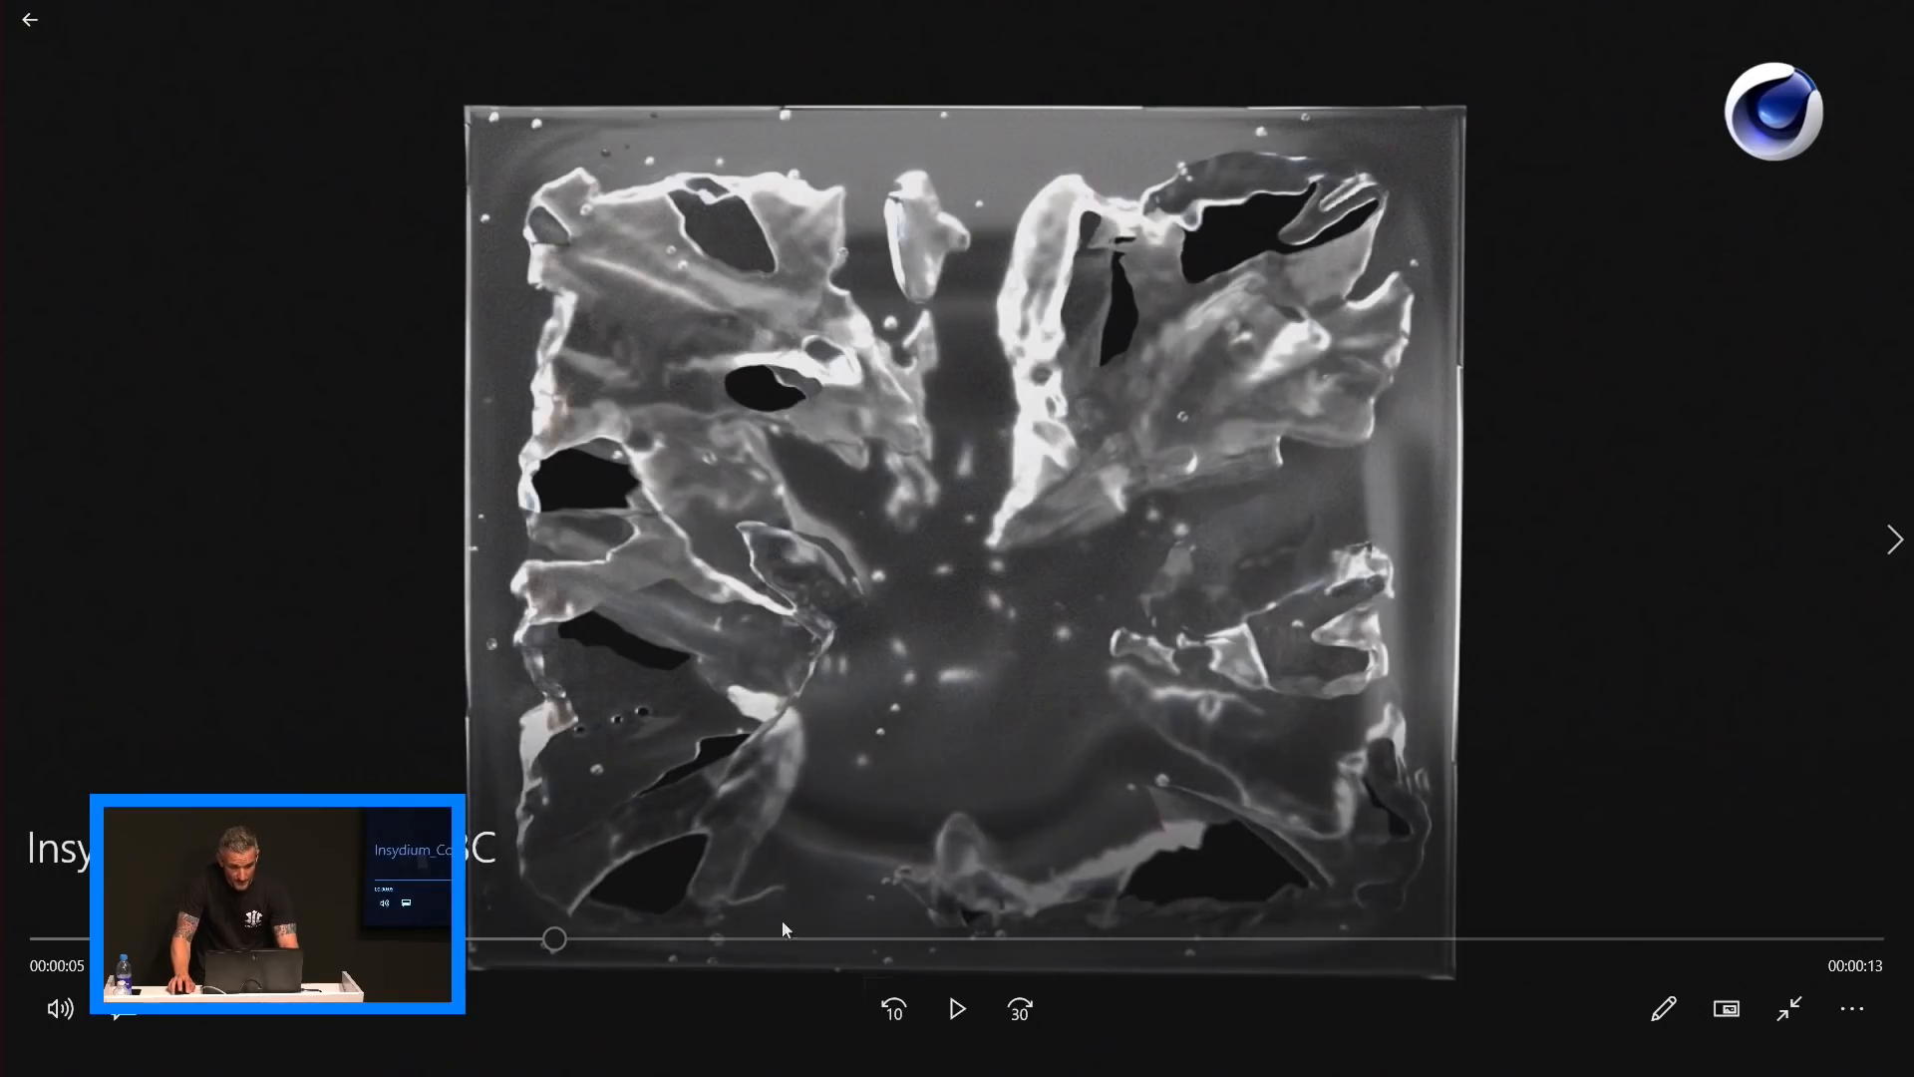
{"action": "left_click_drag", "start_coordinate": [558, 941], "coordinate": [592, 941]}
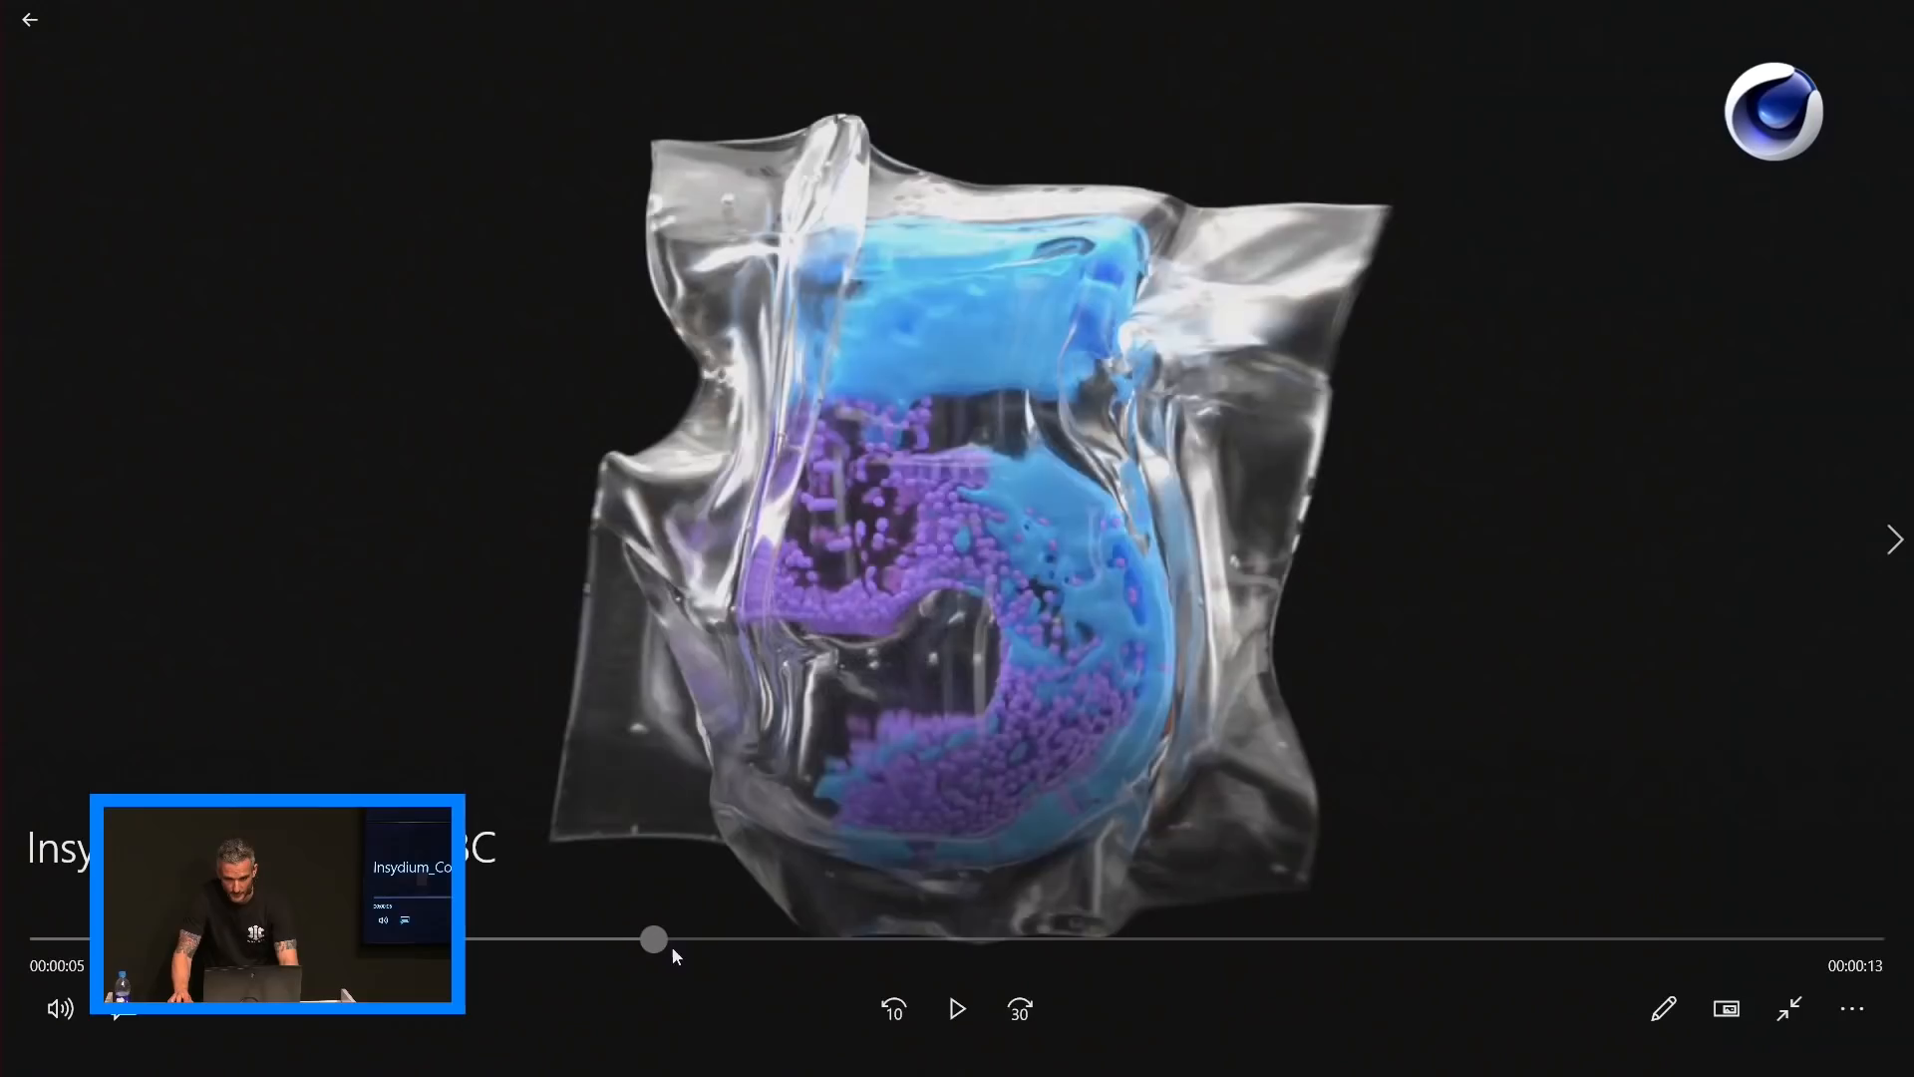
{"action": "left_click_drag", "start_coordinate": [672, 945], "coordinate": [543, 950]}
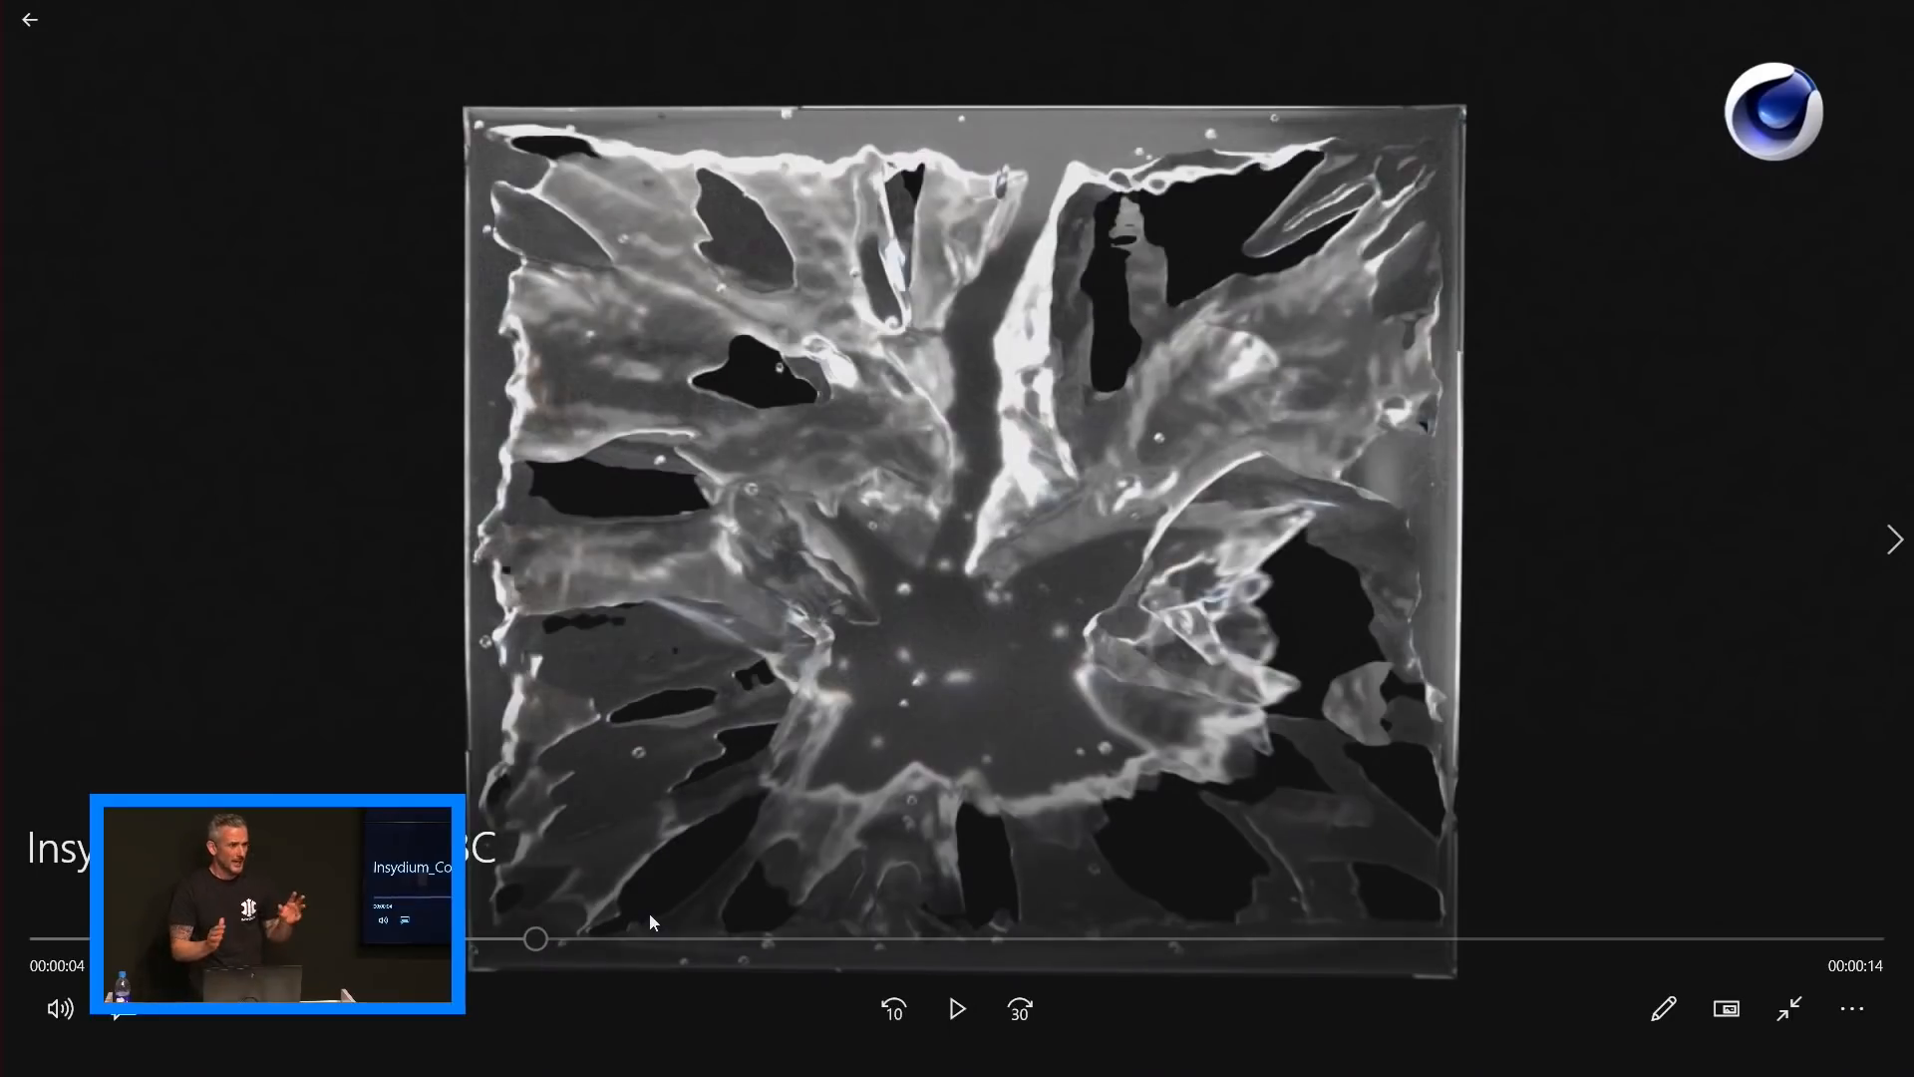
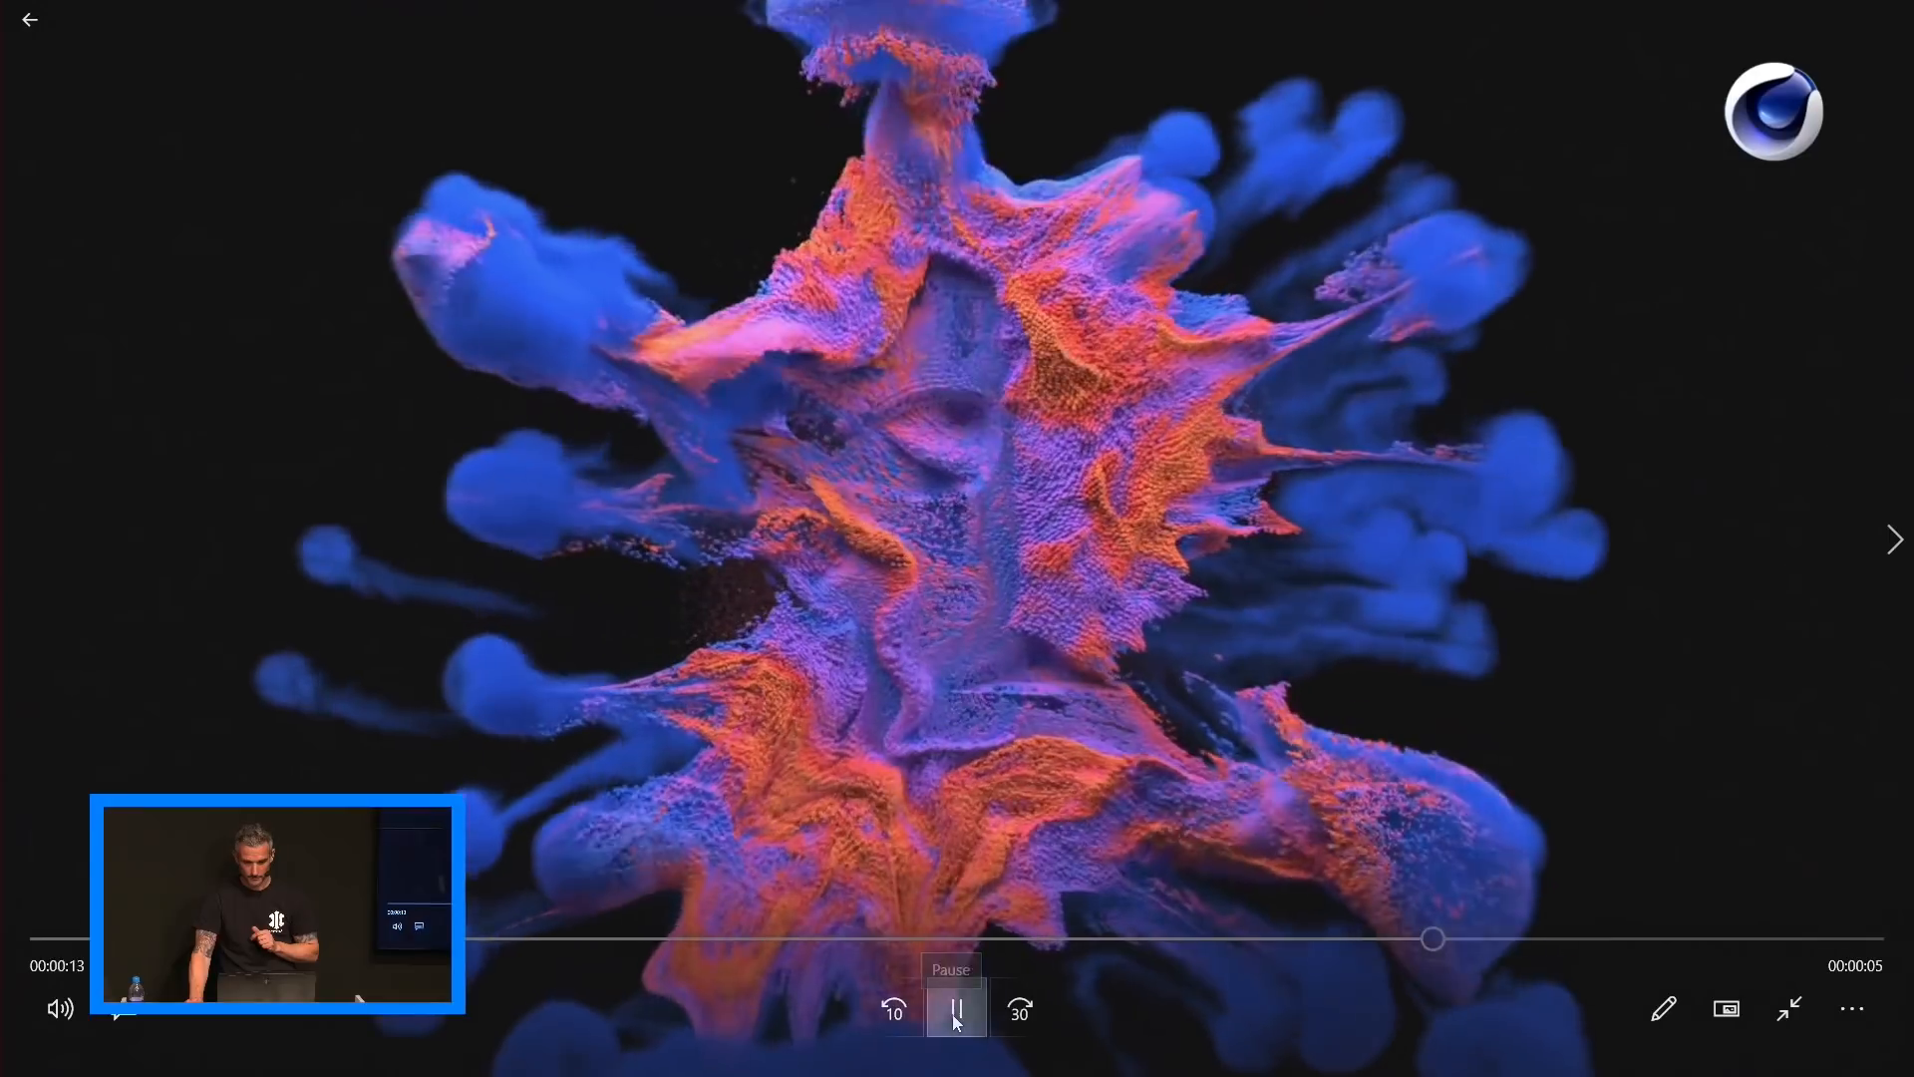
Step: Play the countdown video in short bursts, pausing to examine the shattering 4 and the grain breakup of the 3
{"action": "left_click", "coordinate": [955, 1015]}
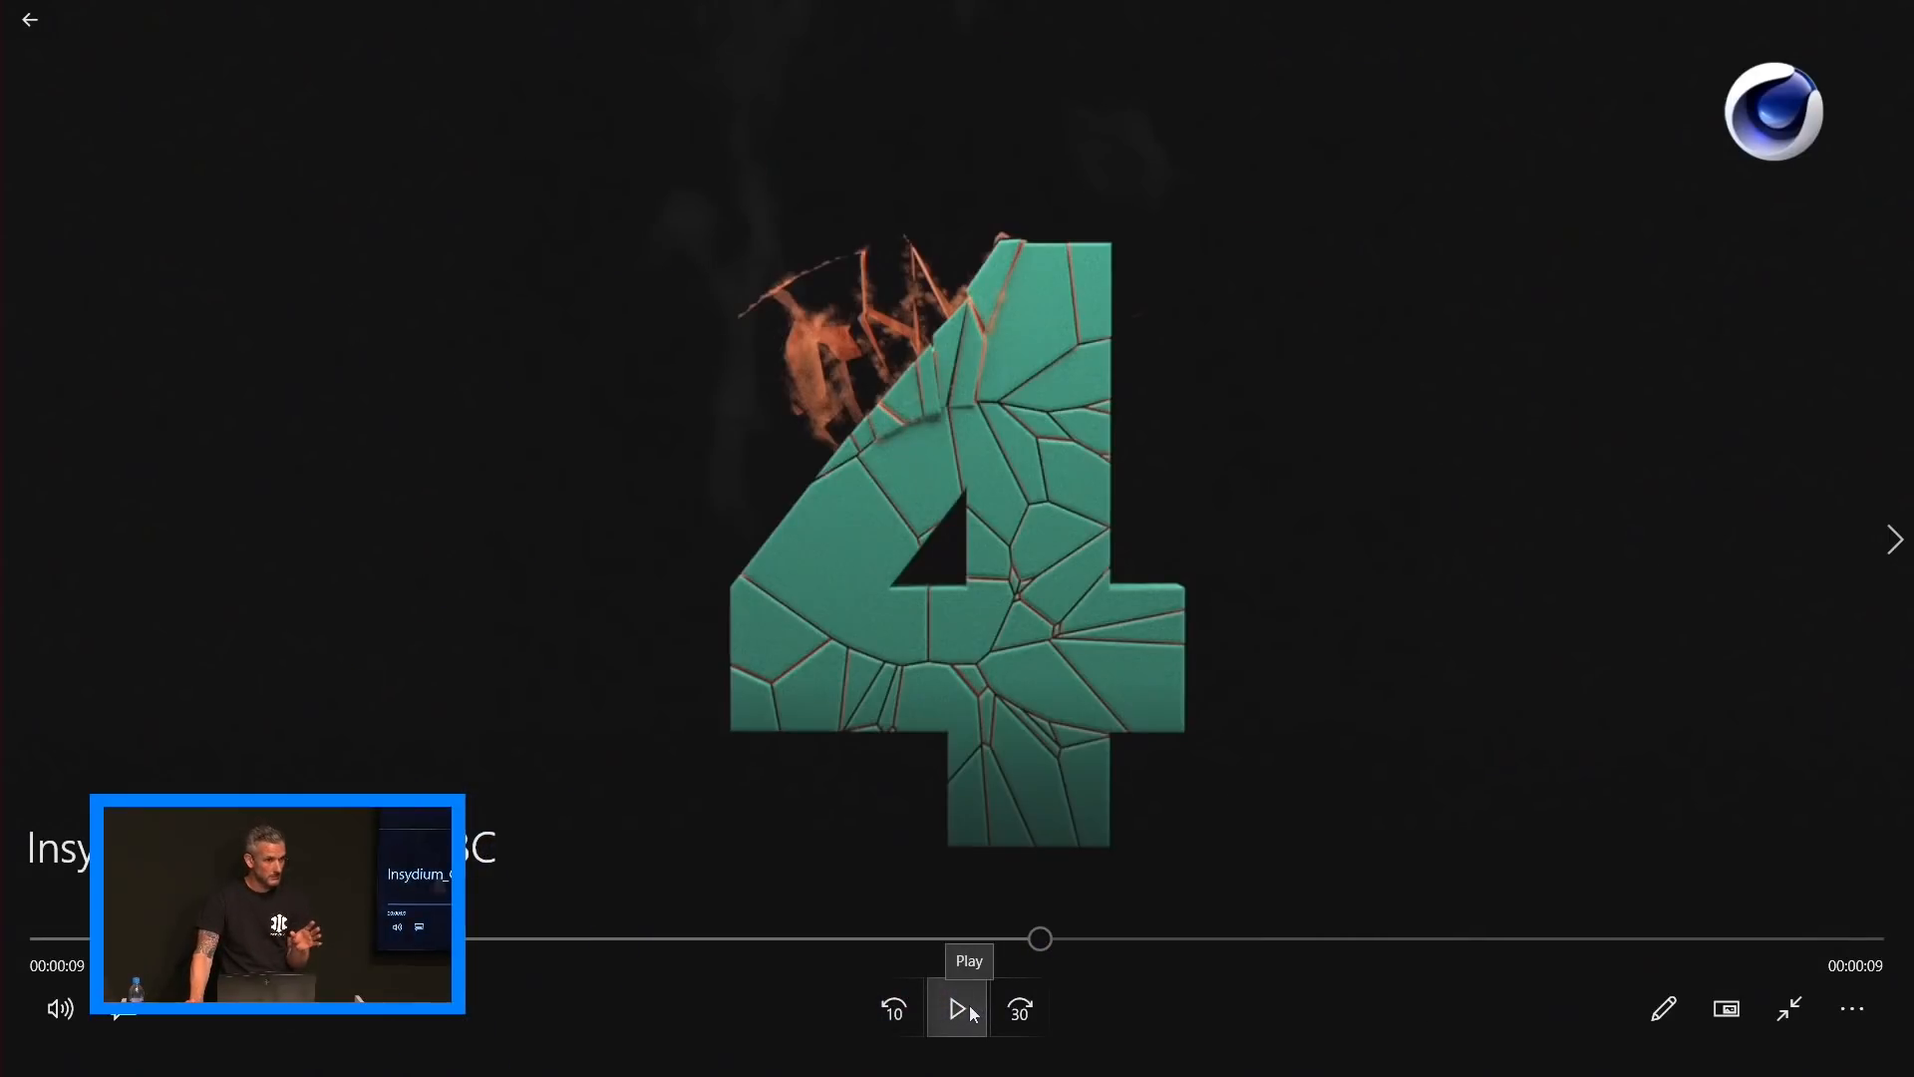
{"action": "left_click", "coordinate": [968, 1009]}
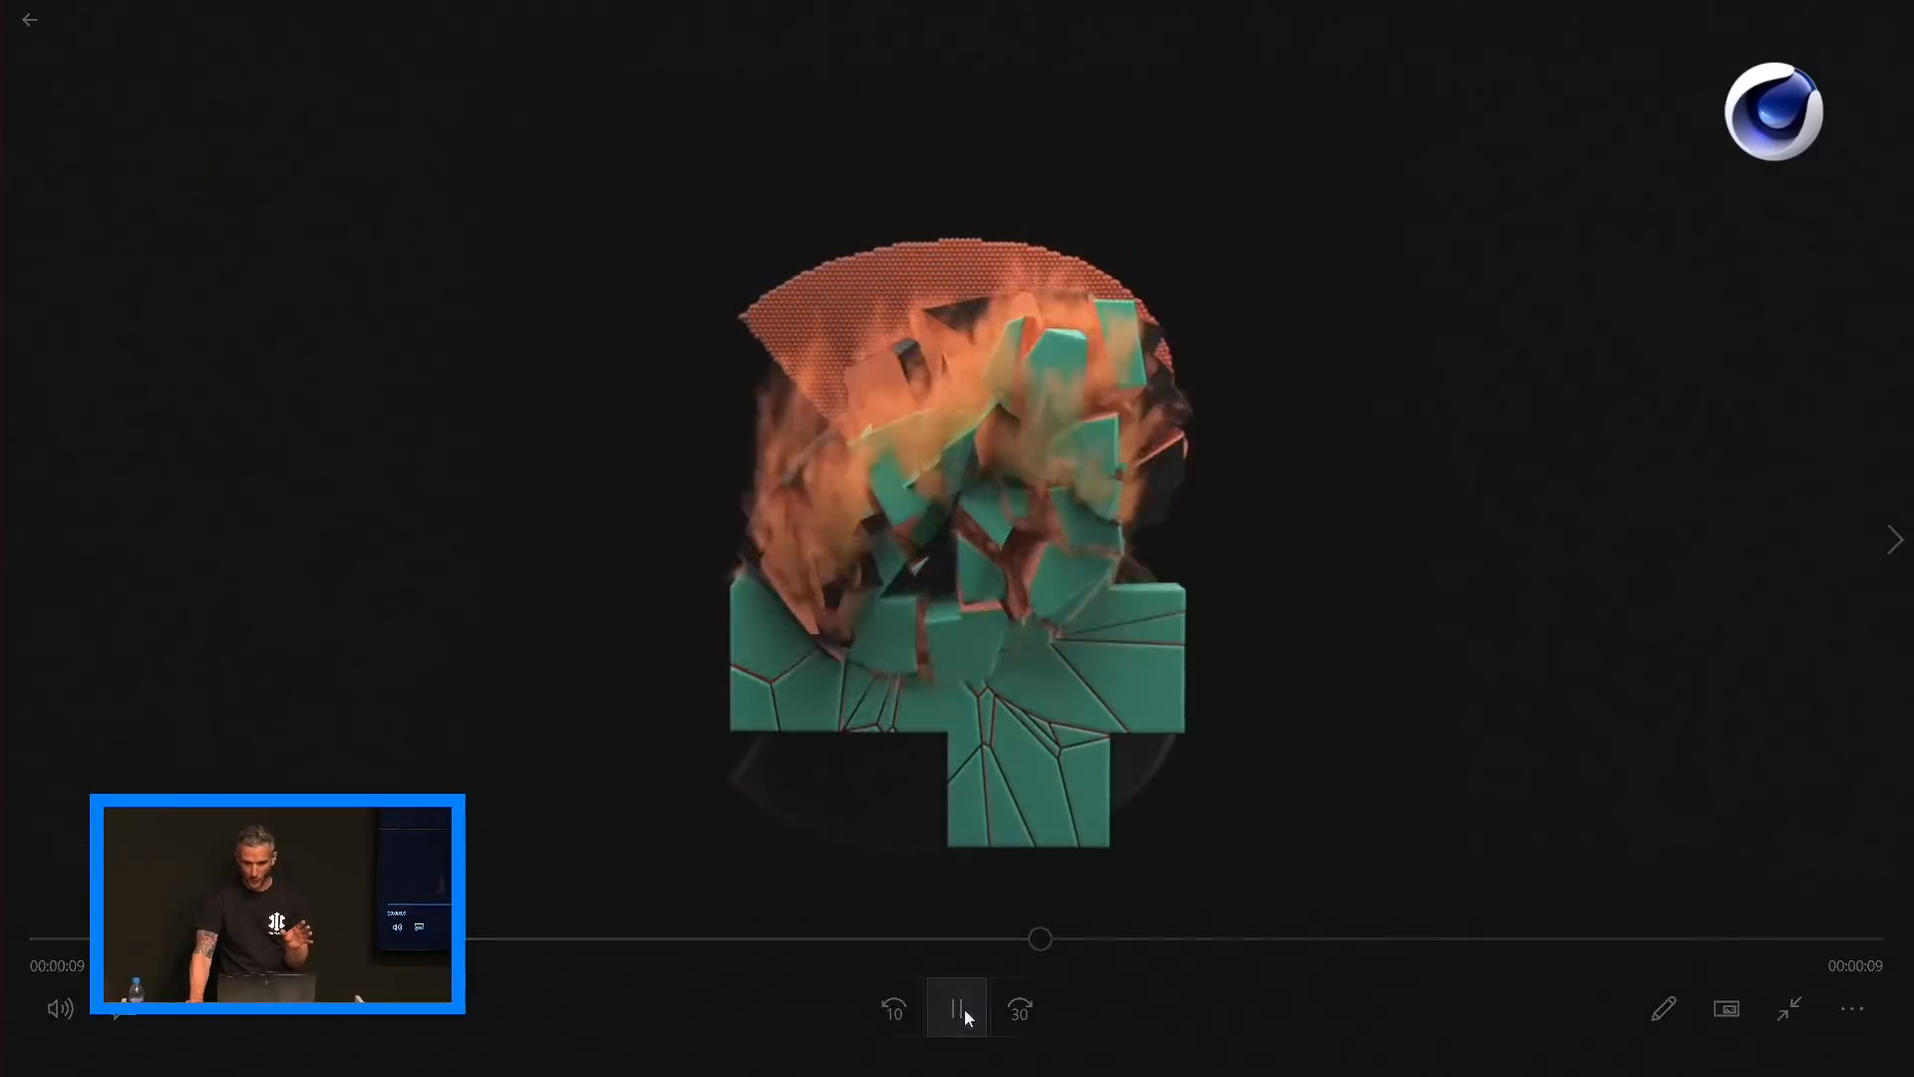
{"action": "left_click", "coordinate": [957, 1011]}
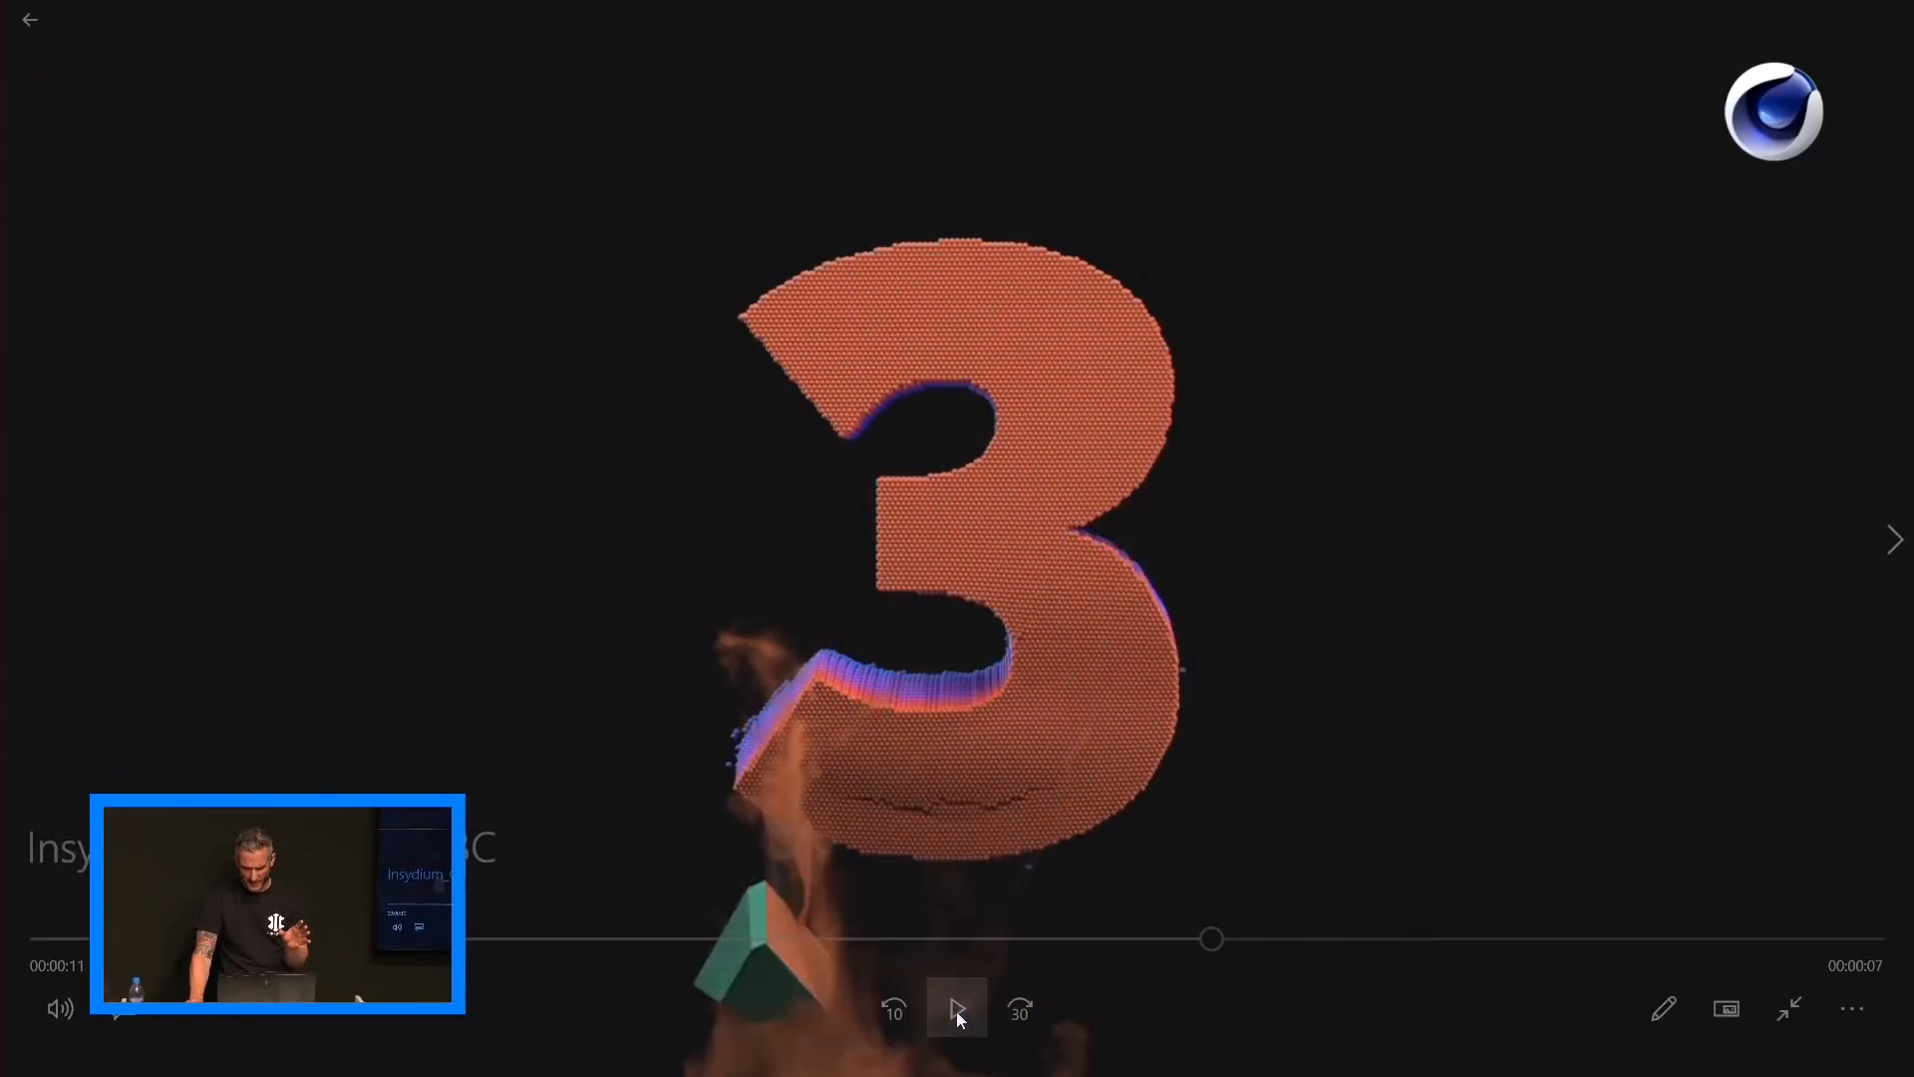
{"action": "left_click", "coordinate": [955, 1011]}
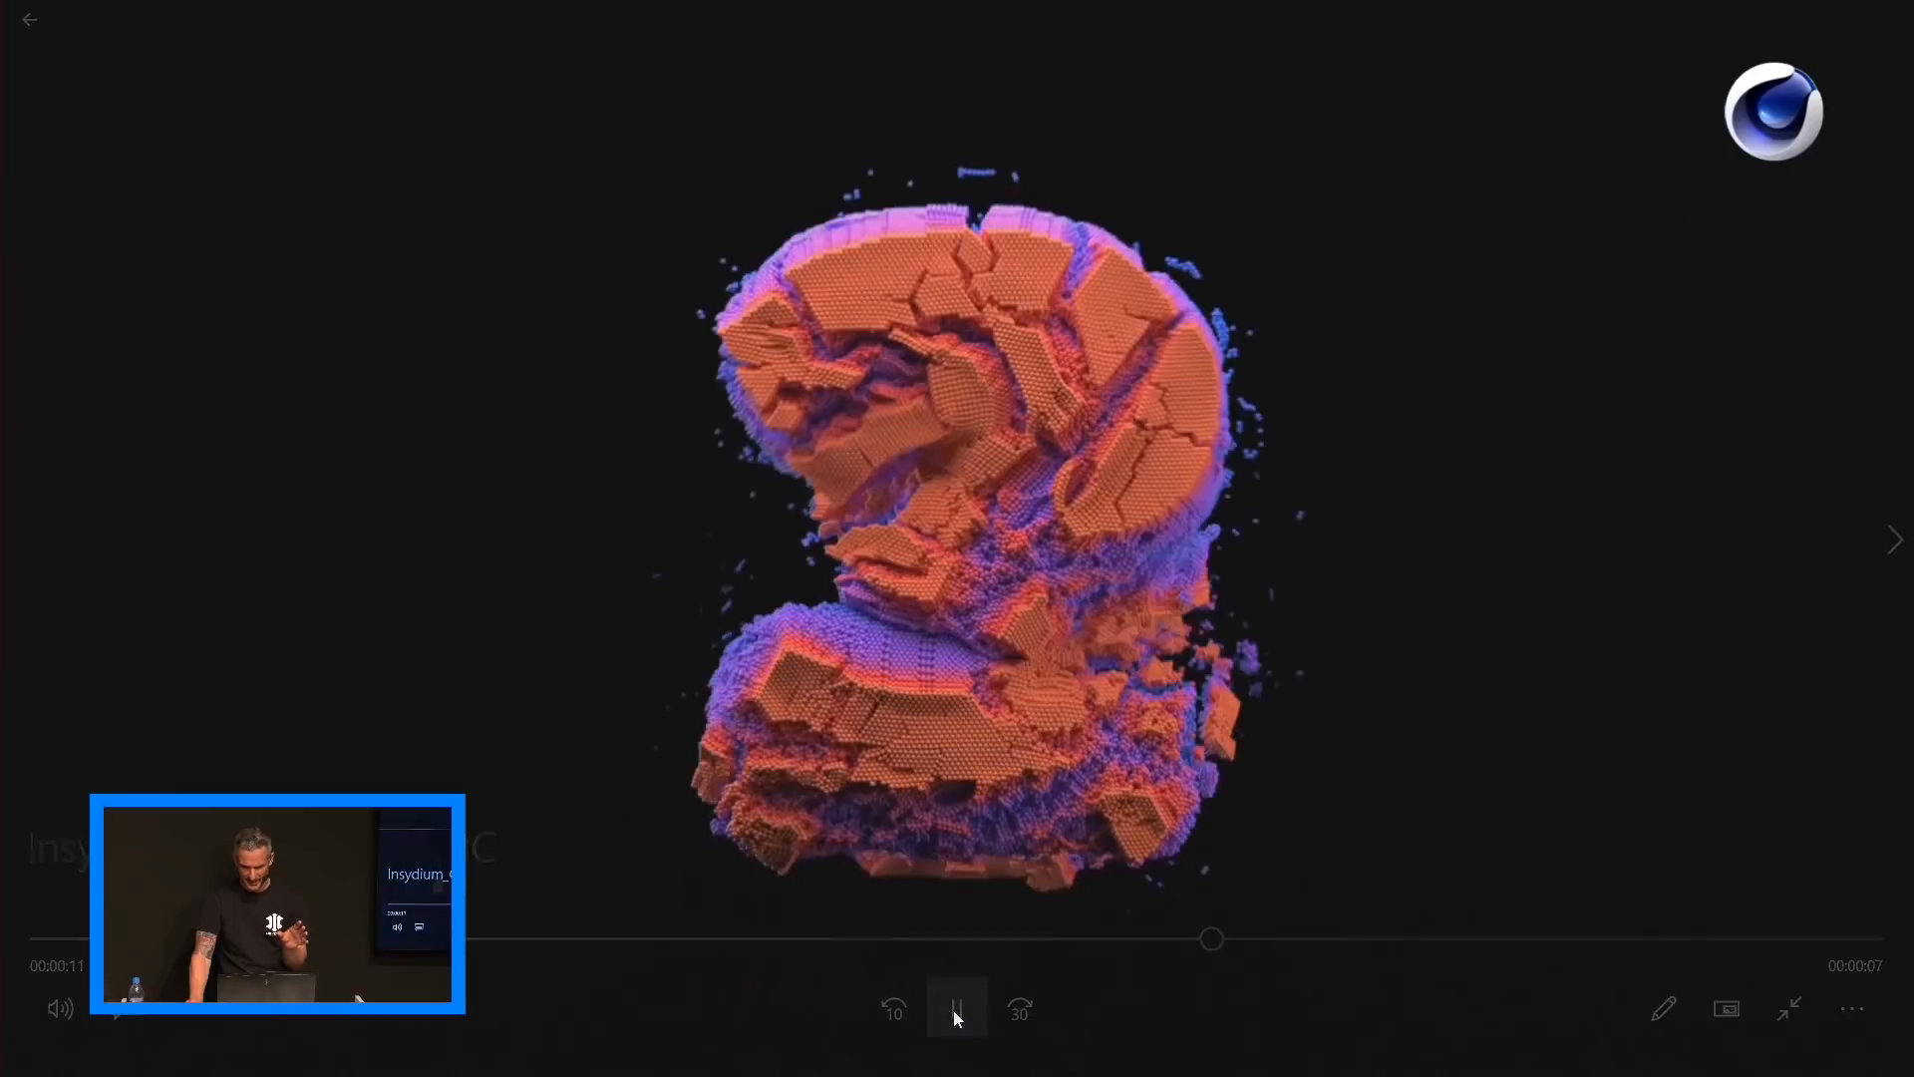
{"action": "left_click", "coordinate": [956, 1009]}
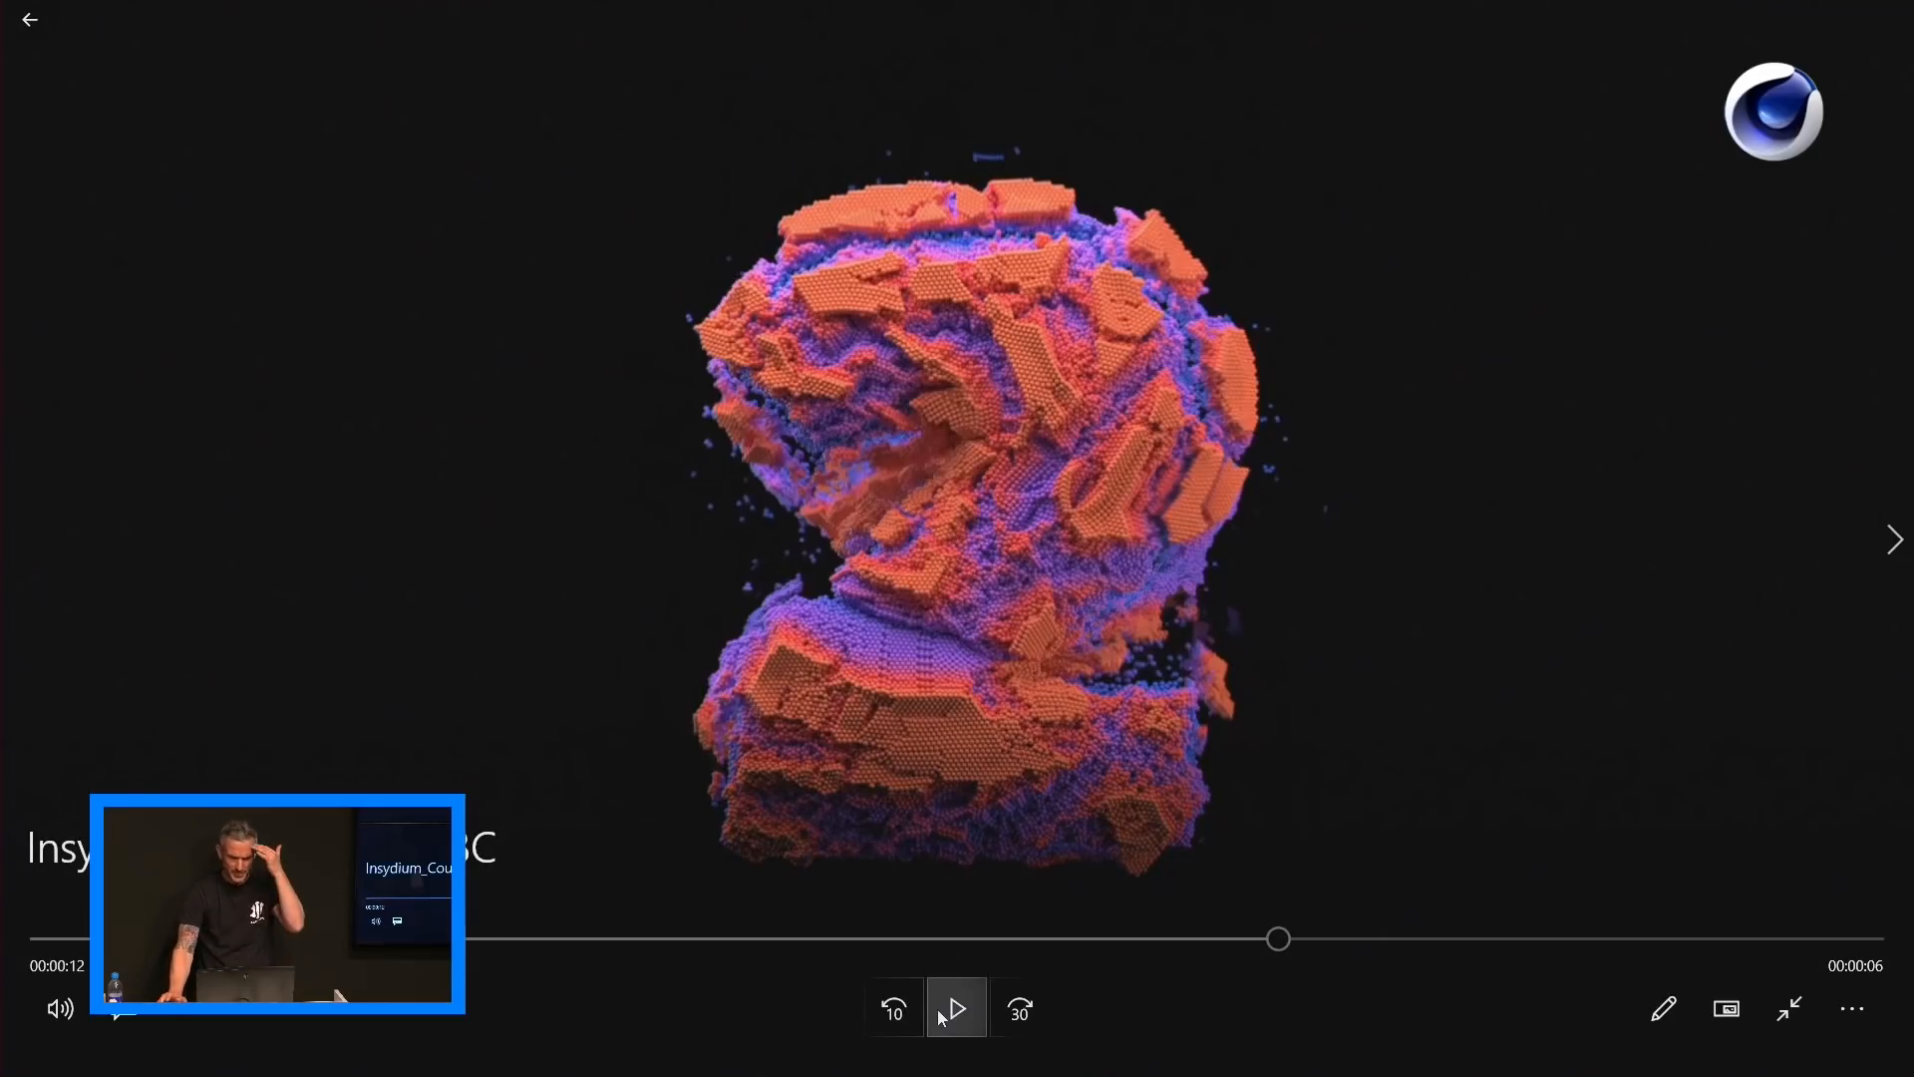
{"action": "left_click", "coordinate": [938, 1012]}
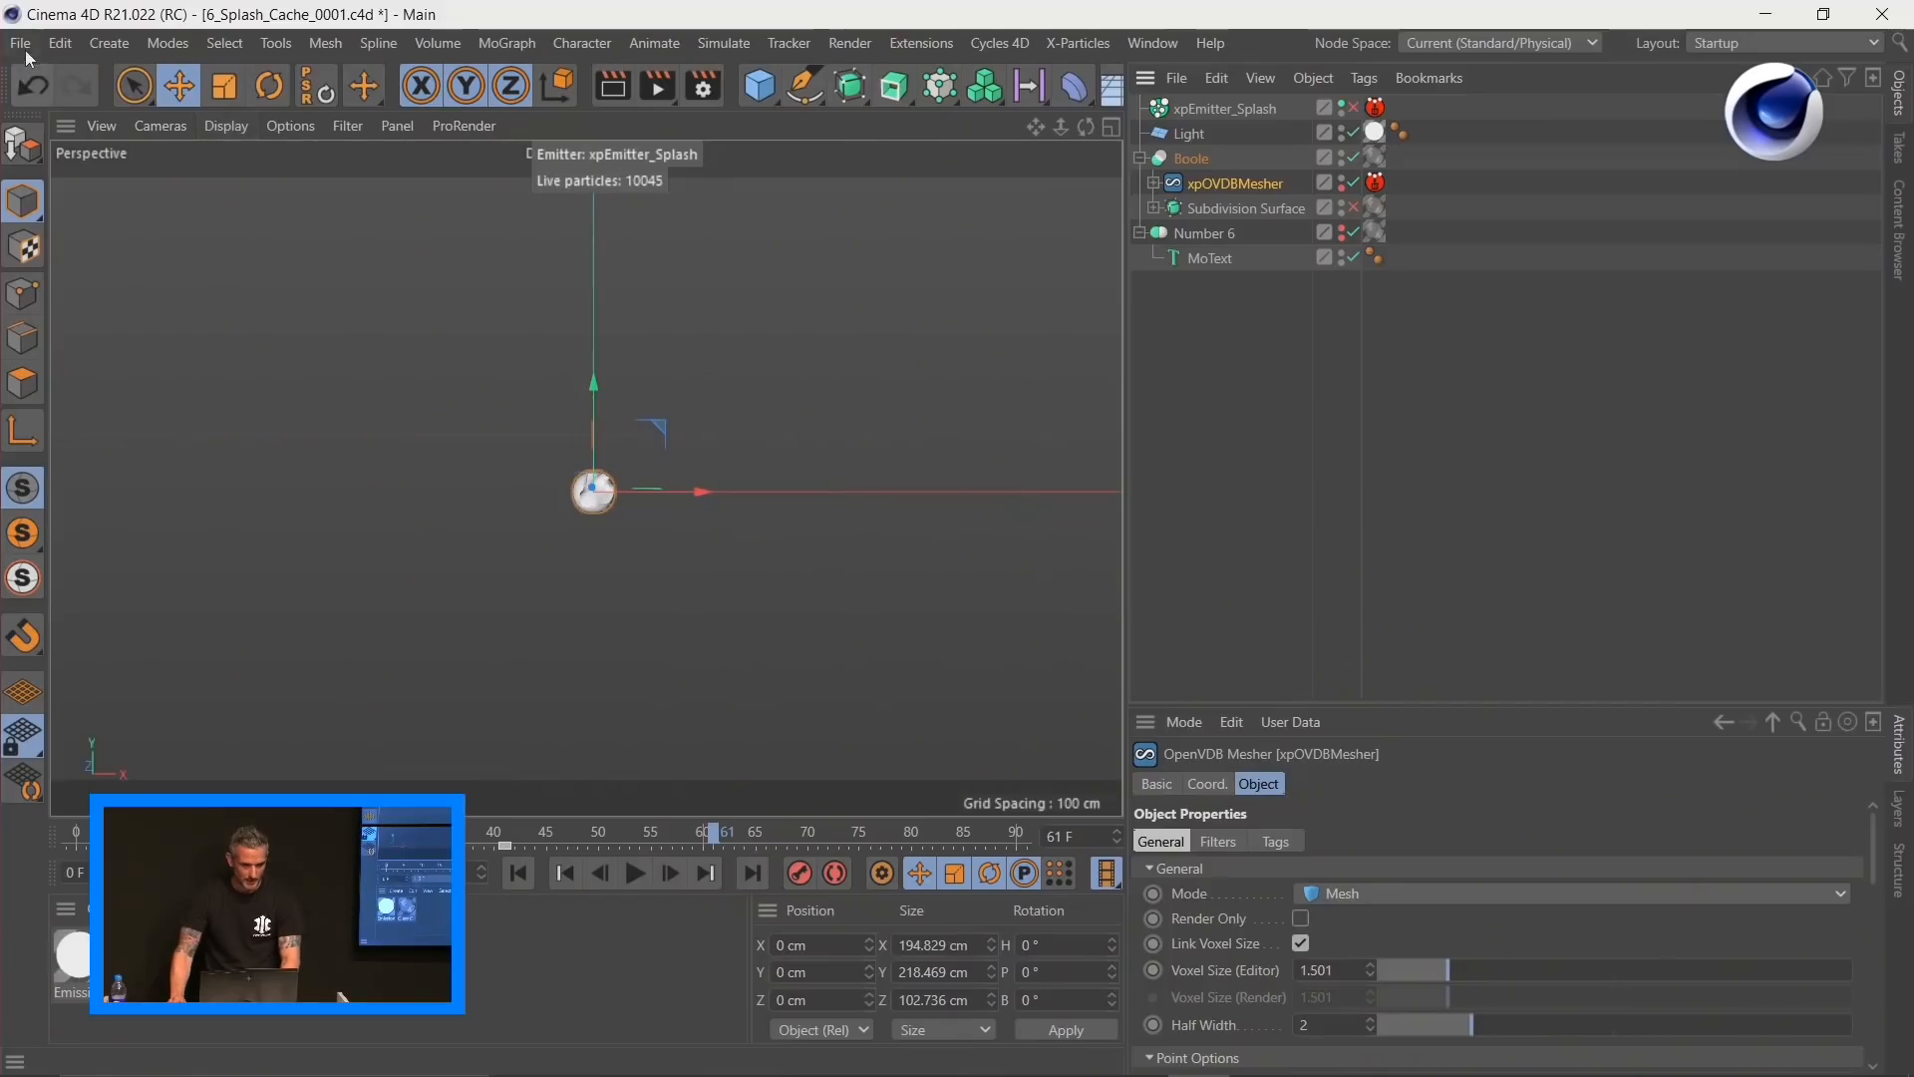
Step: Return to Cinema 4D and open the Demo_Grain_Transition scene from the IBC 2019 folder
{"action": "left_click", "coordinate": [20, 43]}
{"action": "left_click", "coordinate": [140, 126]}
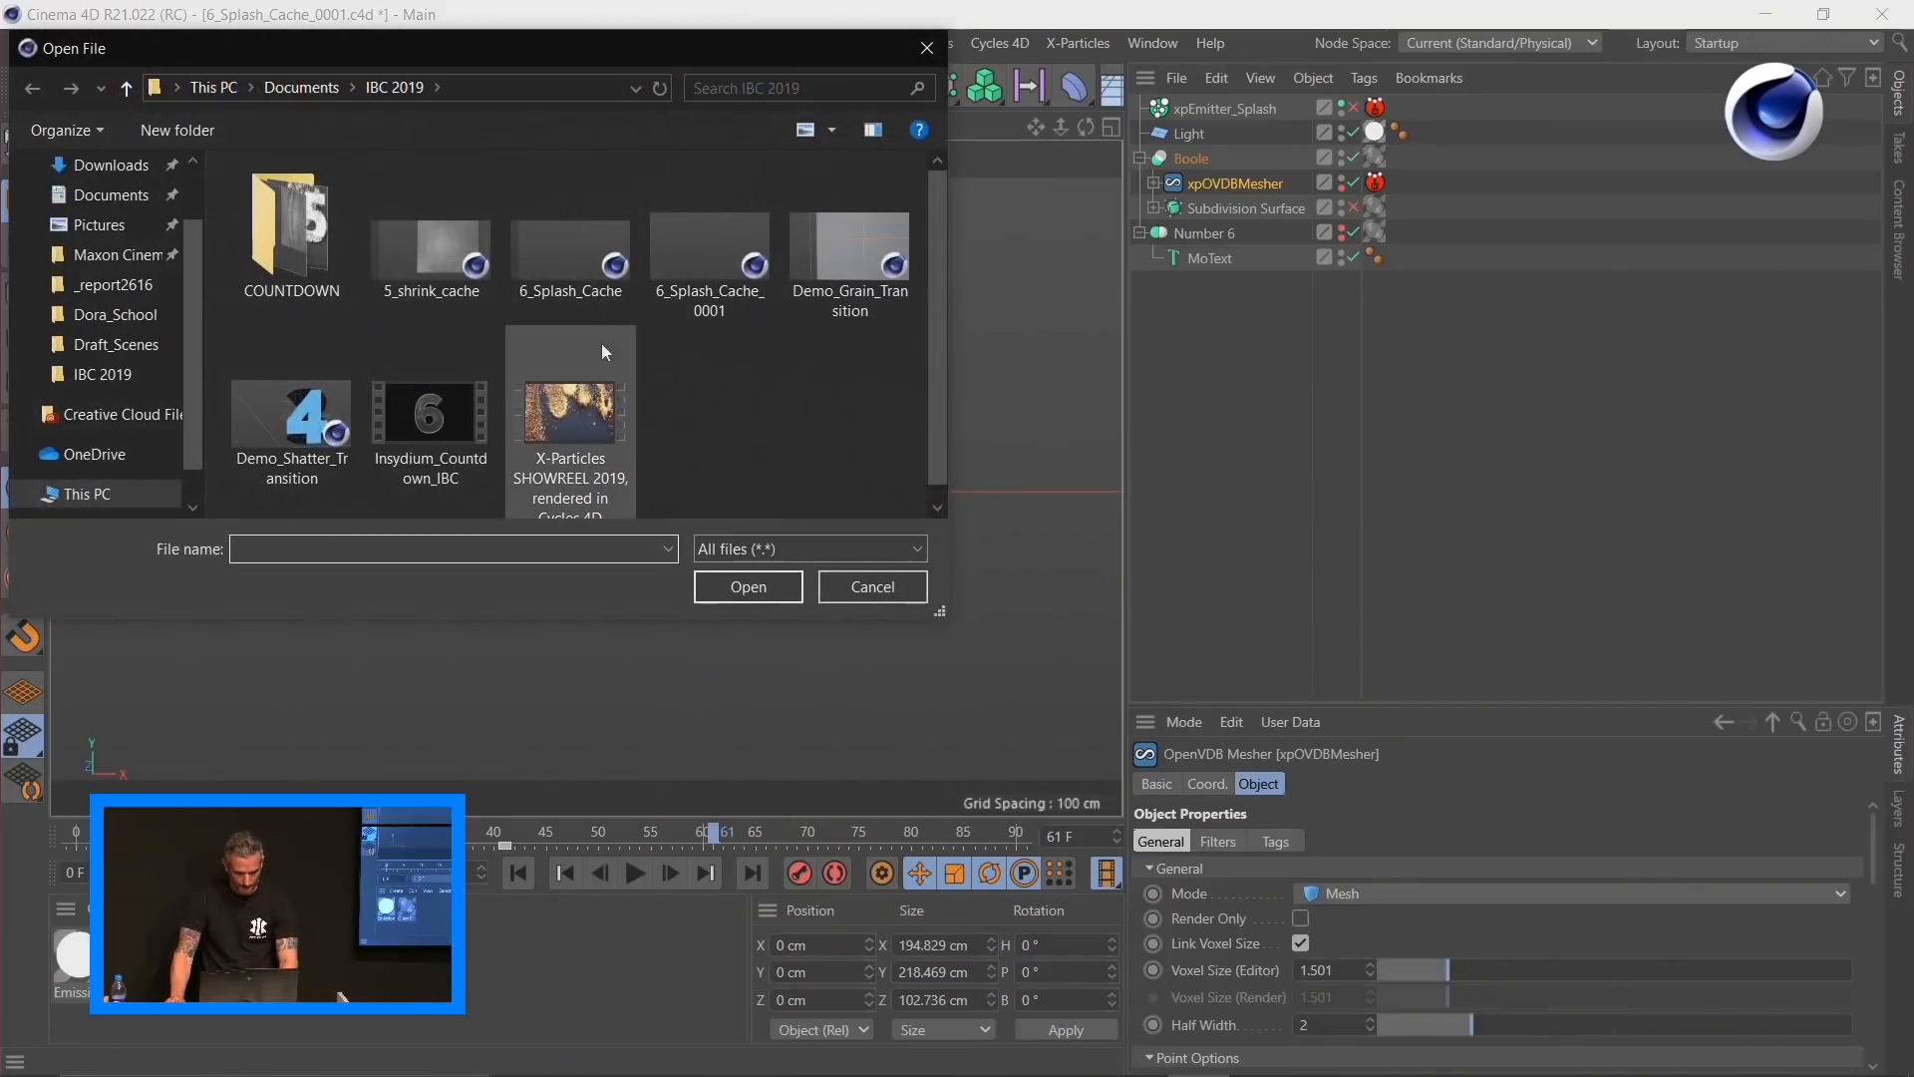
{"action": "left_click", "coordinate": [847, 289]}
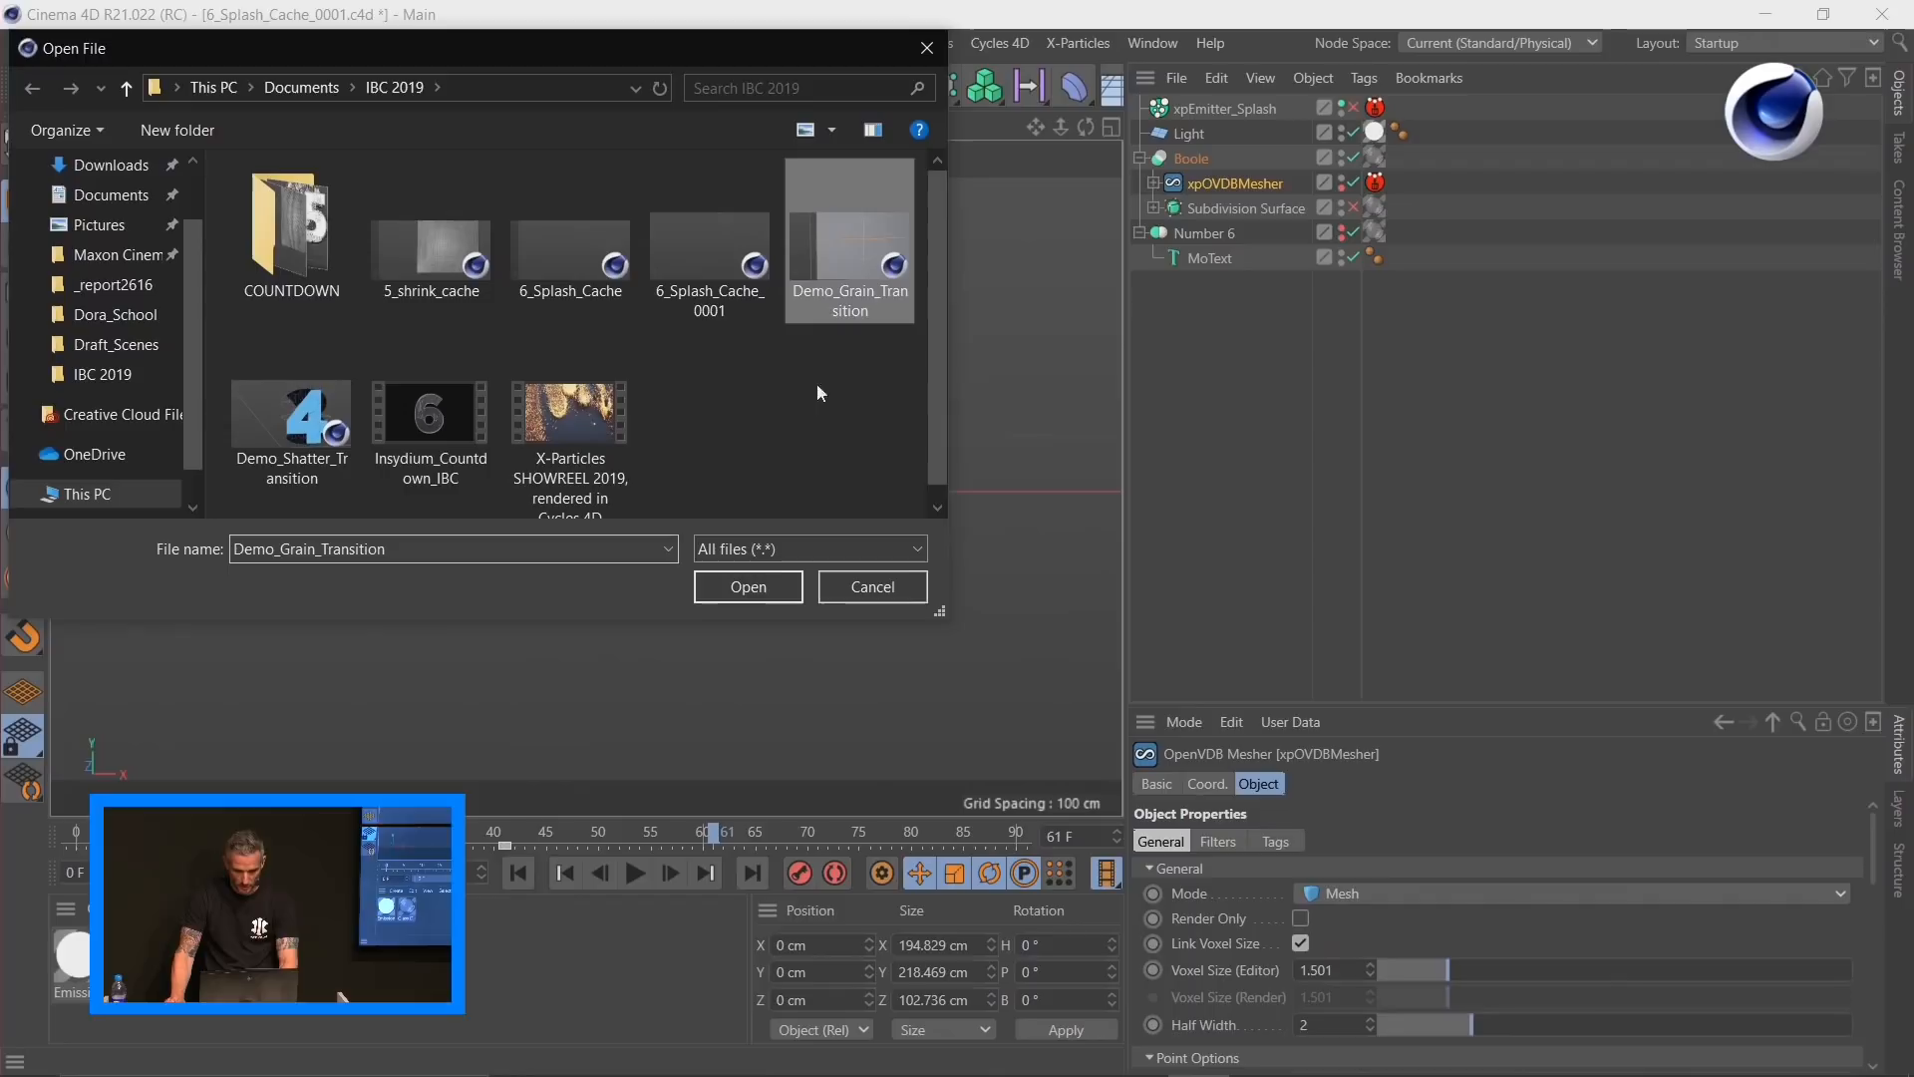
{"action": "left_click", "coordinate": [758, 588]}
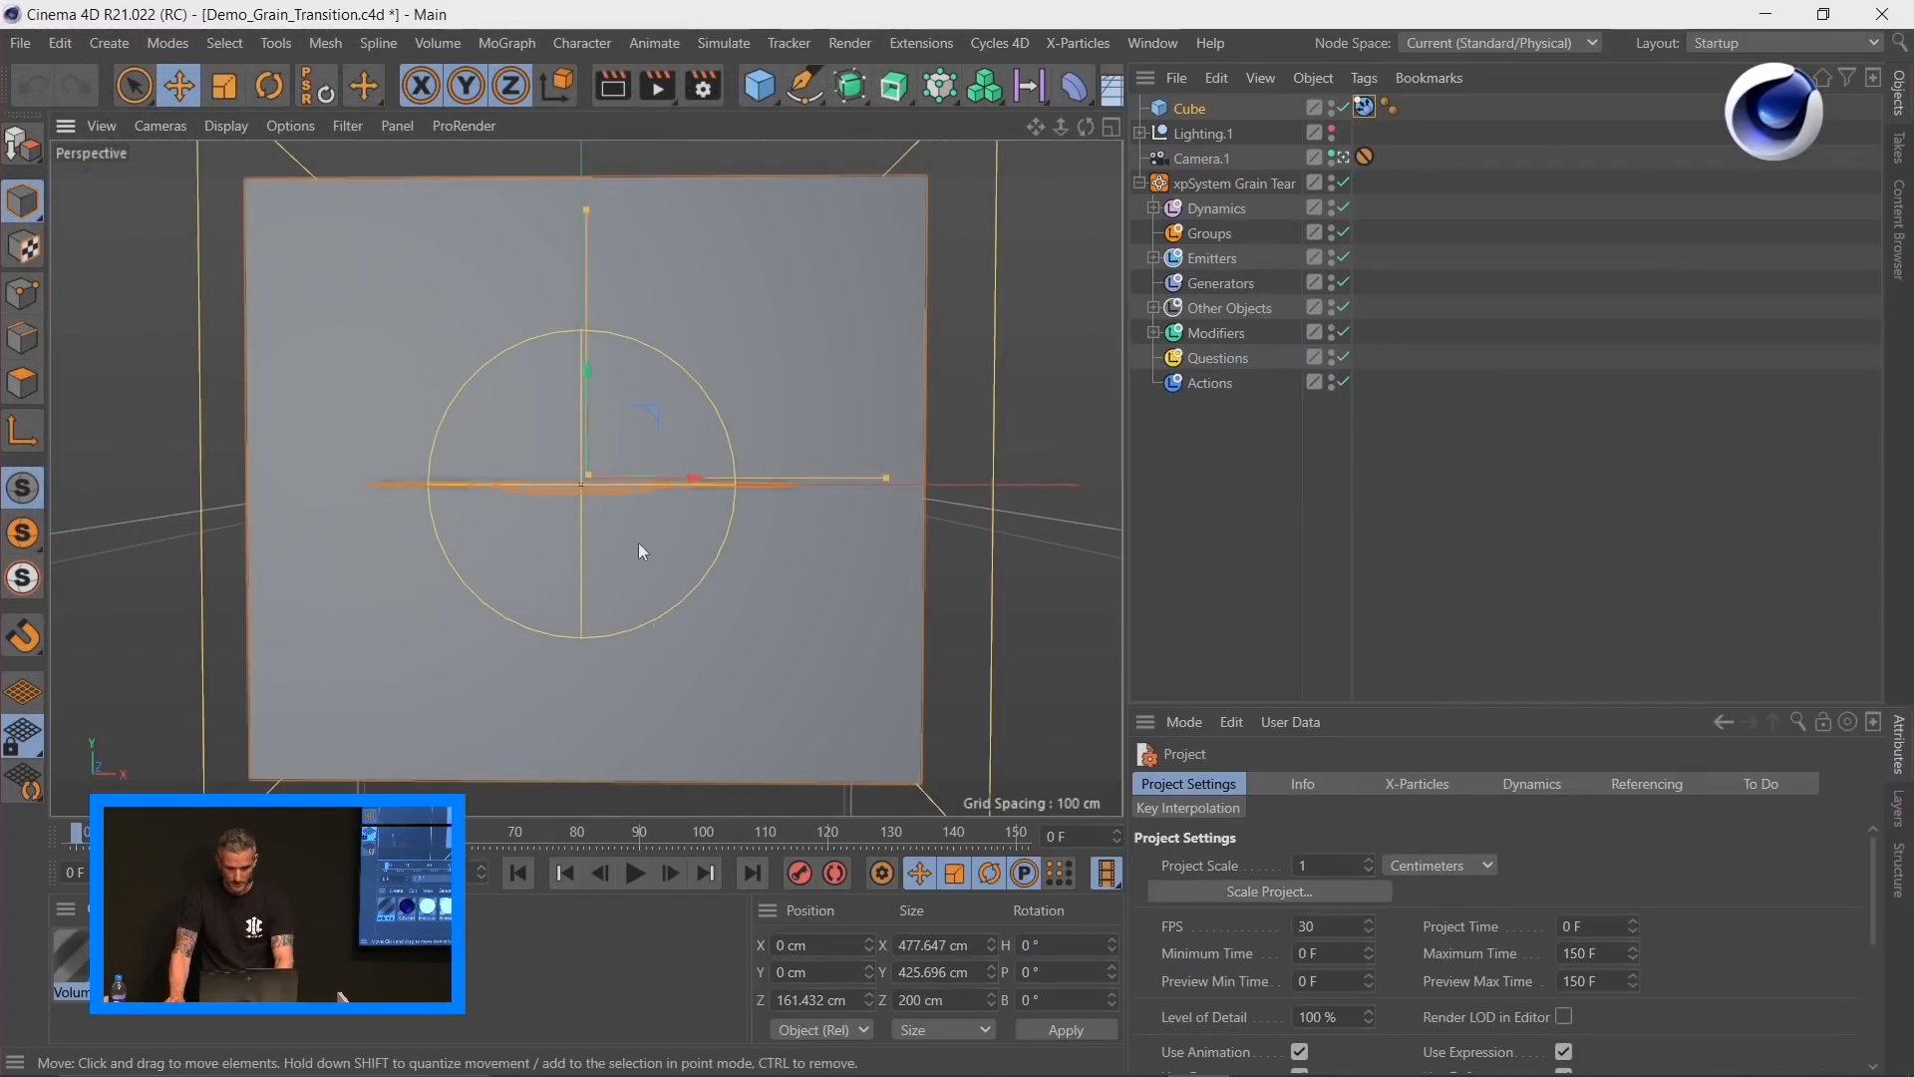
Step: Leave the Camera.1 view, advance to frame 1, and examine the particle-filled 3 from several angles
{"action": "left_click", "coordinate": [1342, 159]}
{"action": "left_click_drag", "start_coordinate": [722, 479], "coordinate": [644, 528], "text": "alt"}
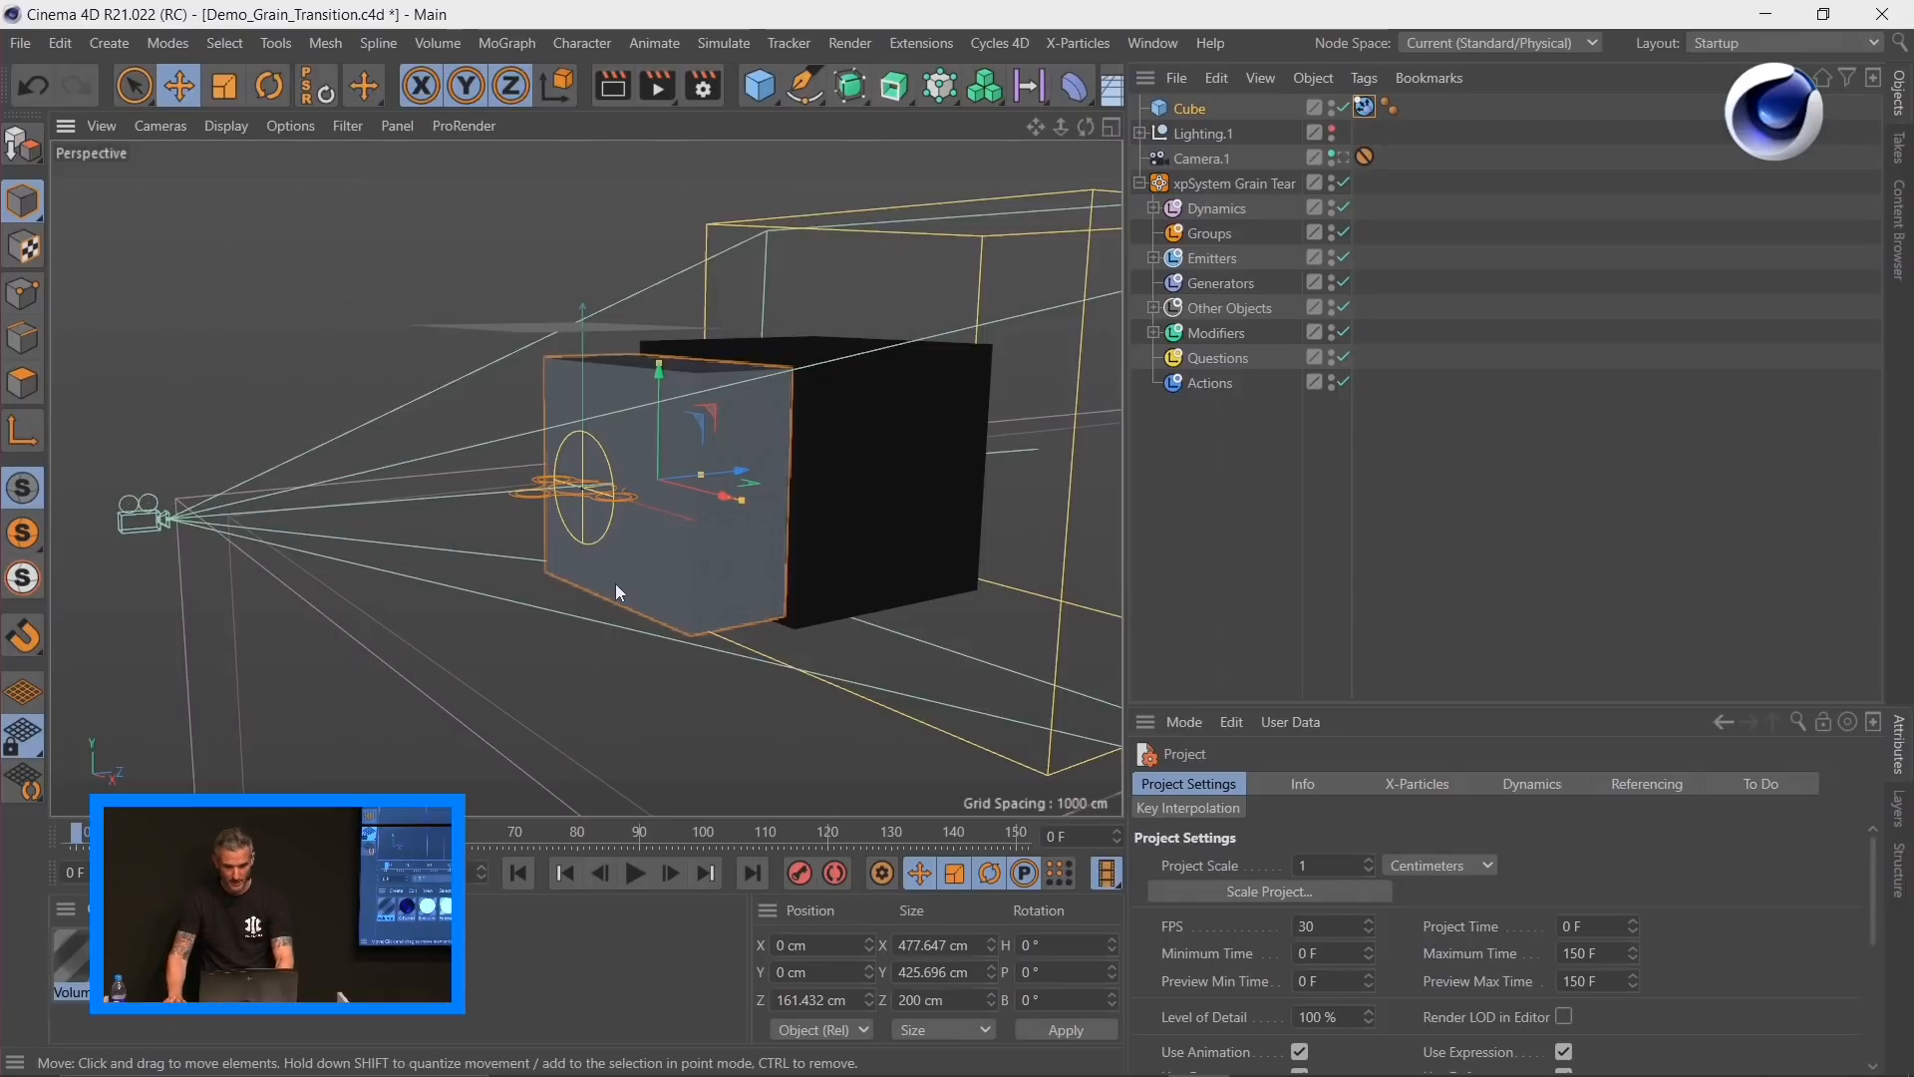
{"action": "left_click", "coordinate": [672, 874]}
{"action": "left_click_drag", "start_coordinate": [633, 539], "coordinate": [738, 447], "text": "alt"}
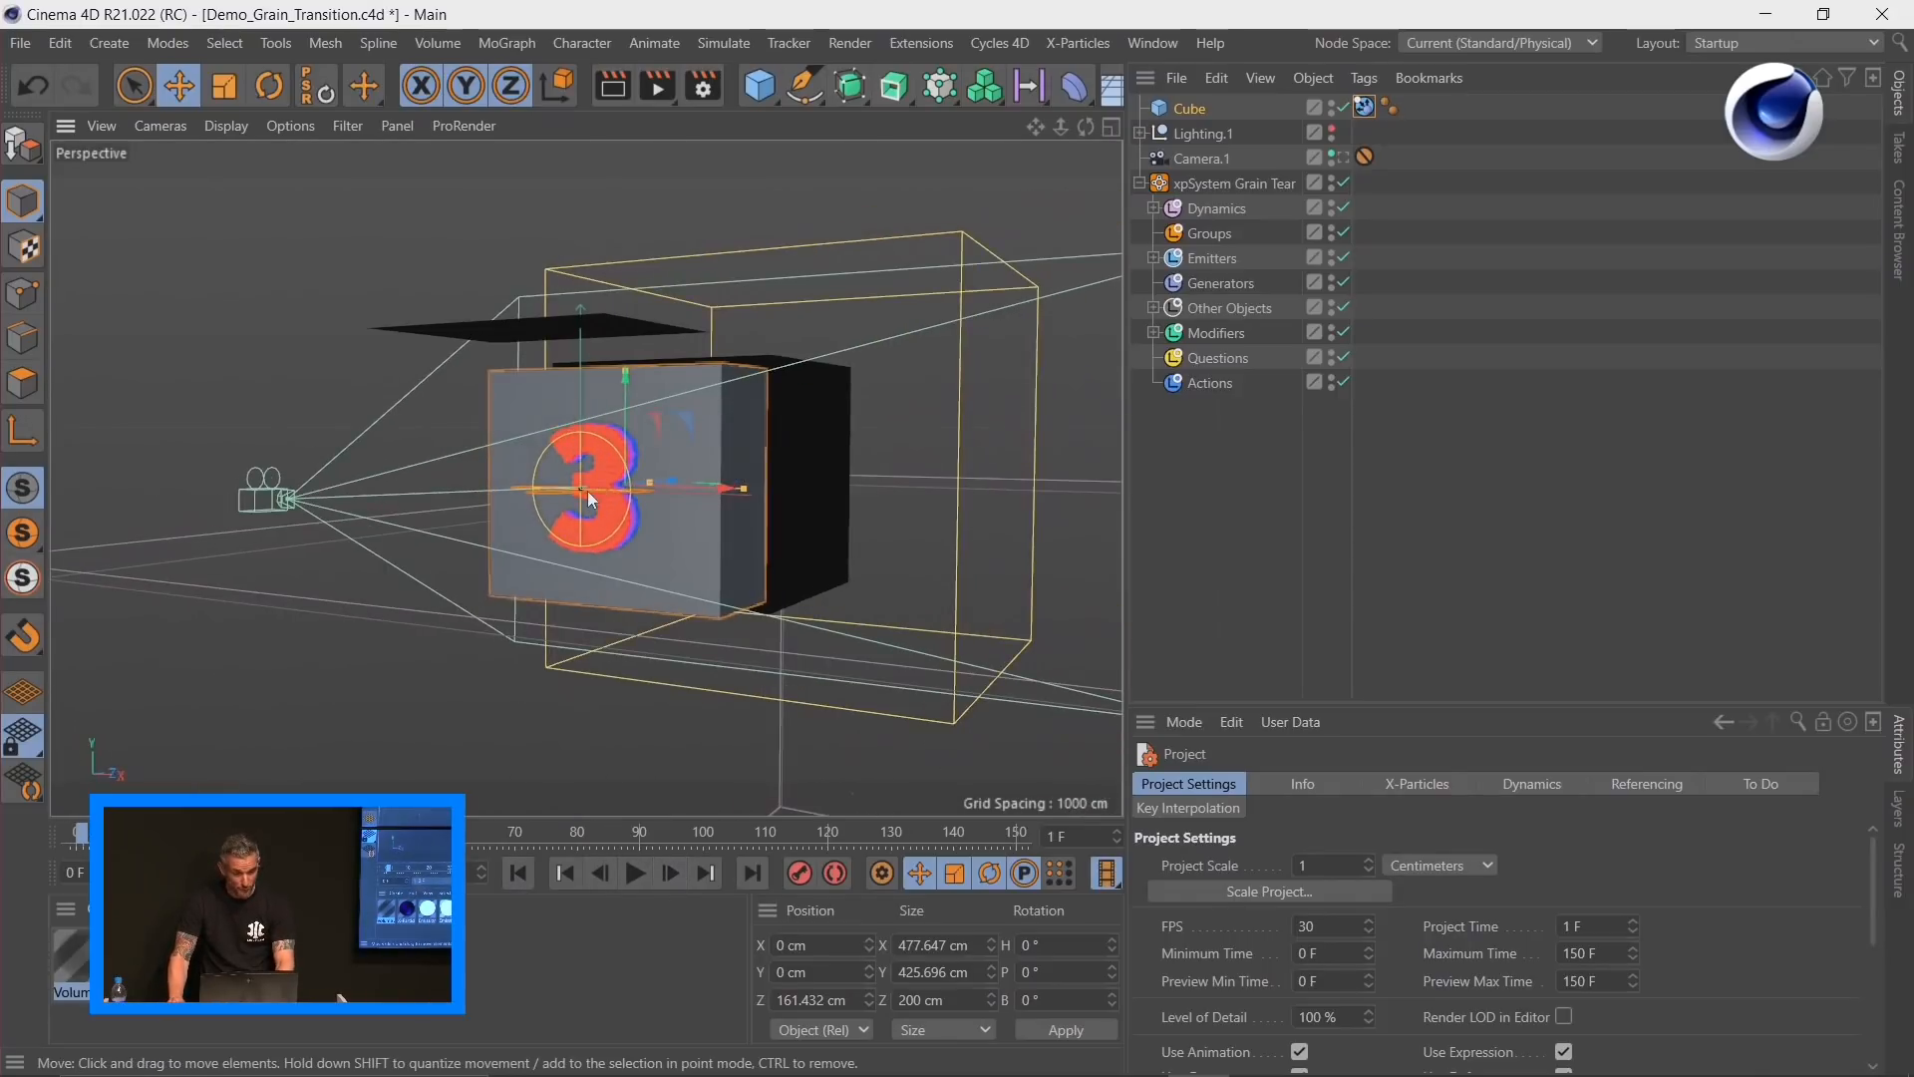
{"action": "right_click_drag", "start_coordinate": [588, 490], "coordinate": [744, 465], "text": "alt"}
{"action": "left_click_drag", "start_coordinate": [743, 463], "coordinate": [607, 386], "text": "alt"}
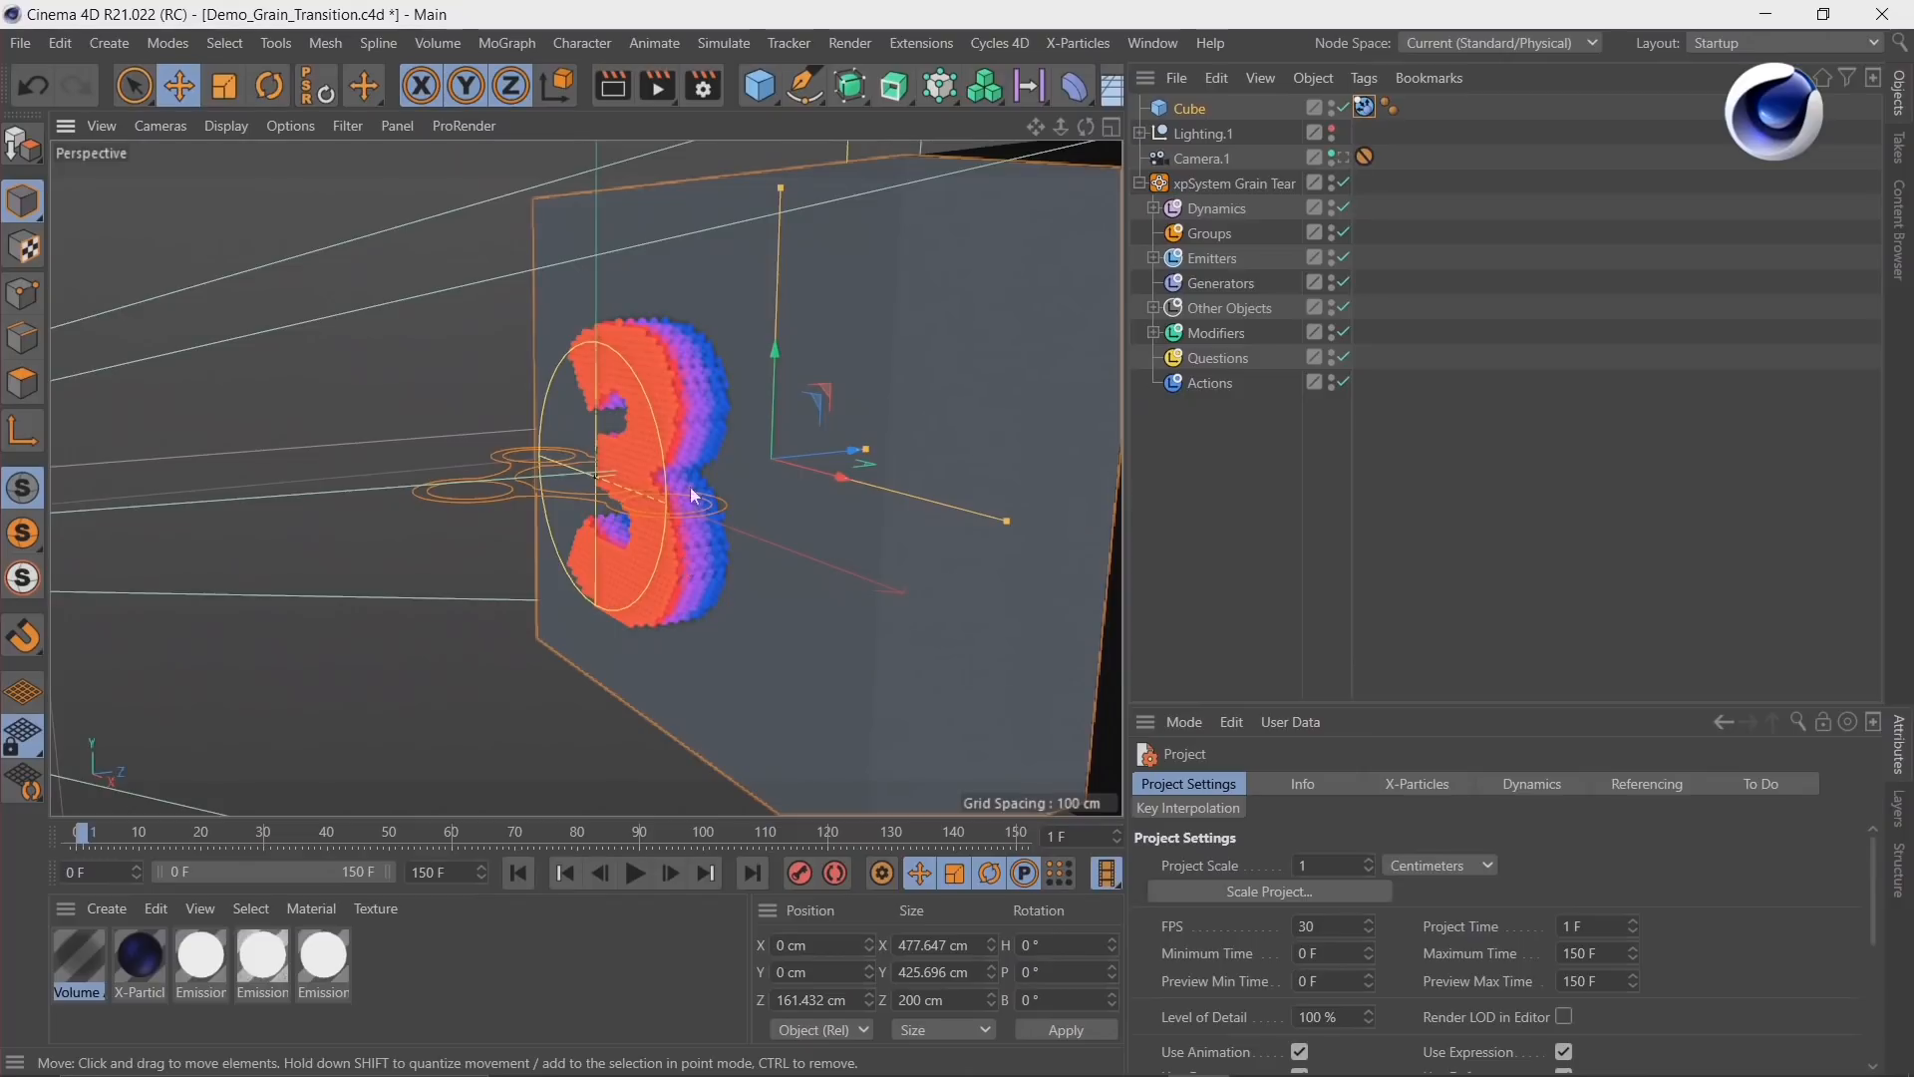
{"action": "left_click_drag", "start_coordinate": [714, 573], "coordinate": [776, 541], "text": "alt"}
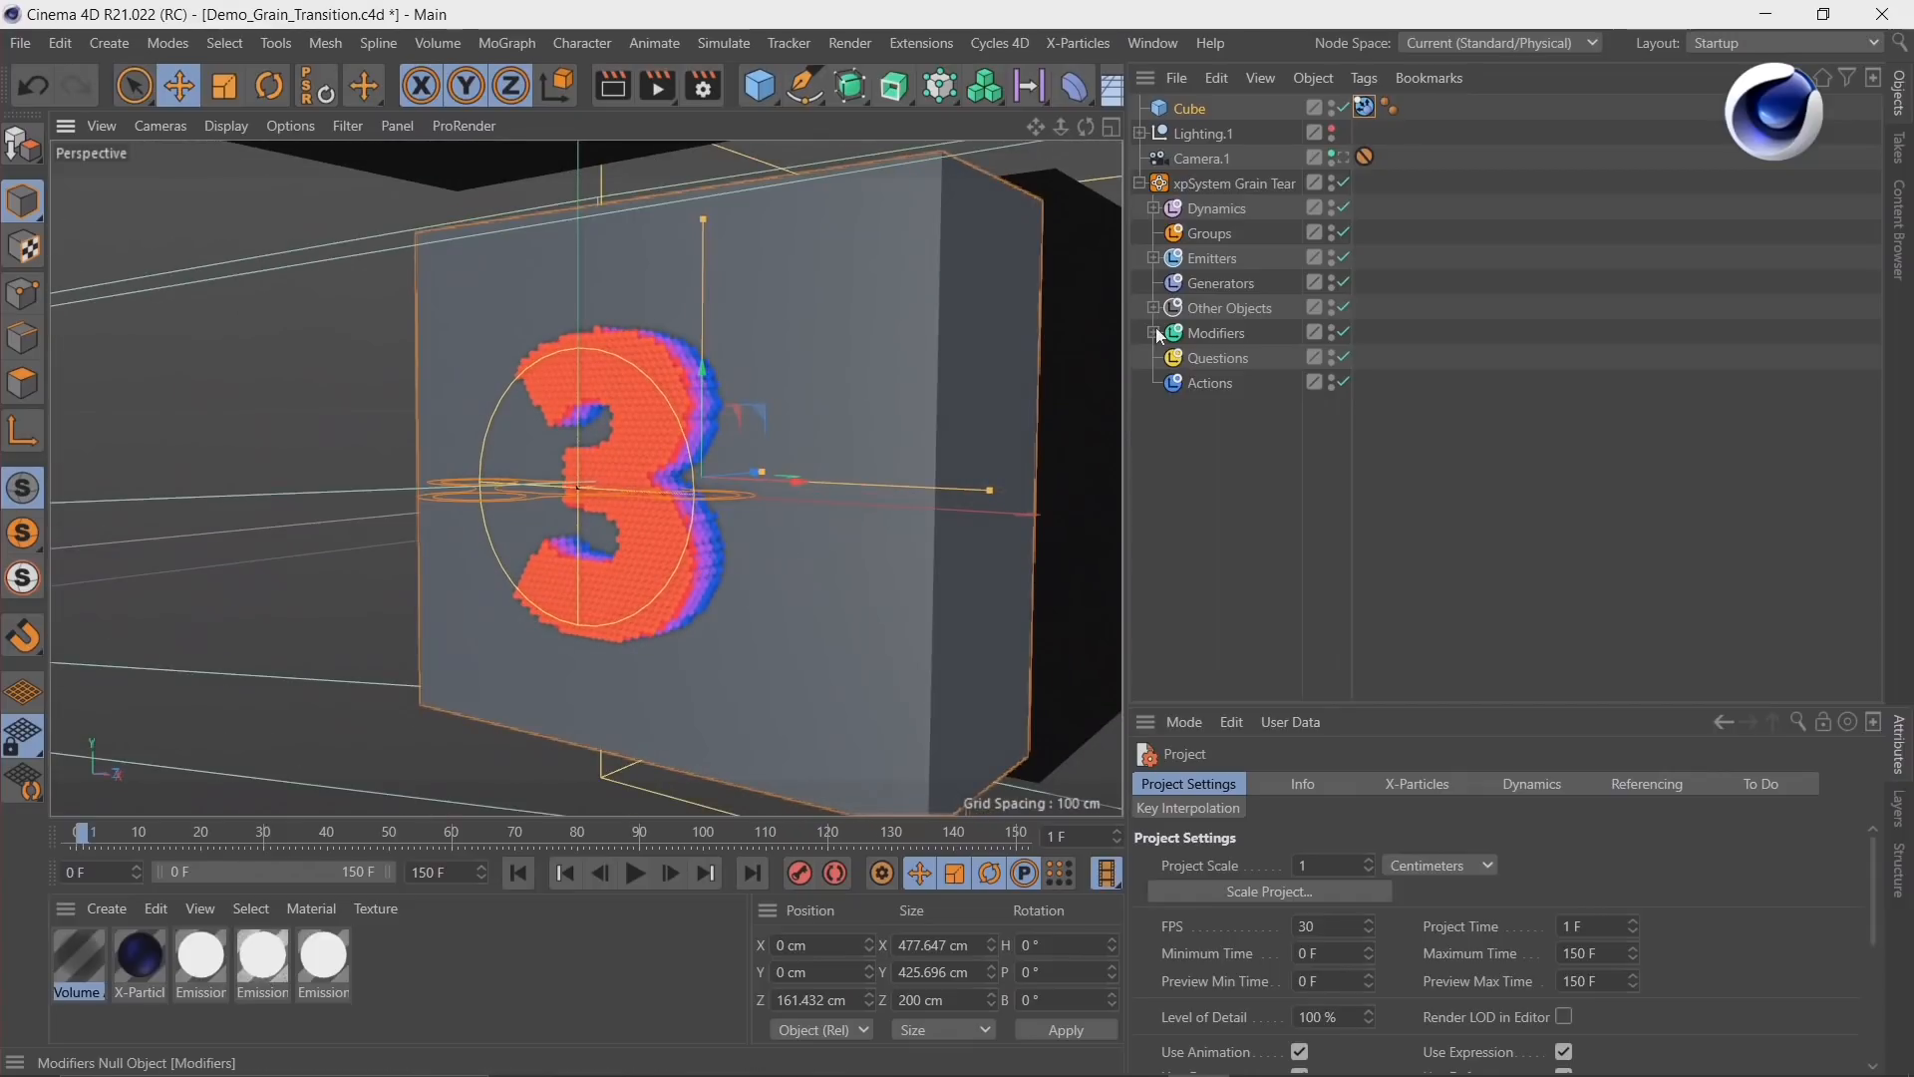
Step: Expand the Emitters group, select xpEmitter, and display its Emission settings in an enlarged attributes area
{"action": "left_click", "coordinate": [1154, 258]}
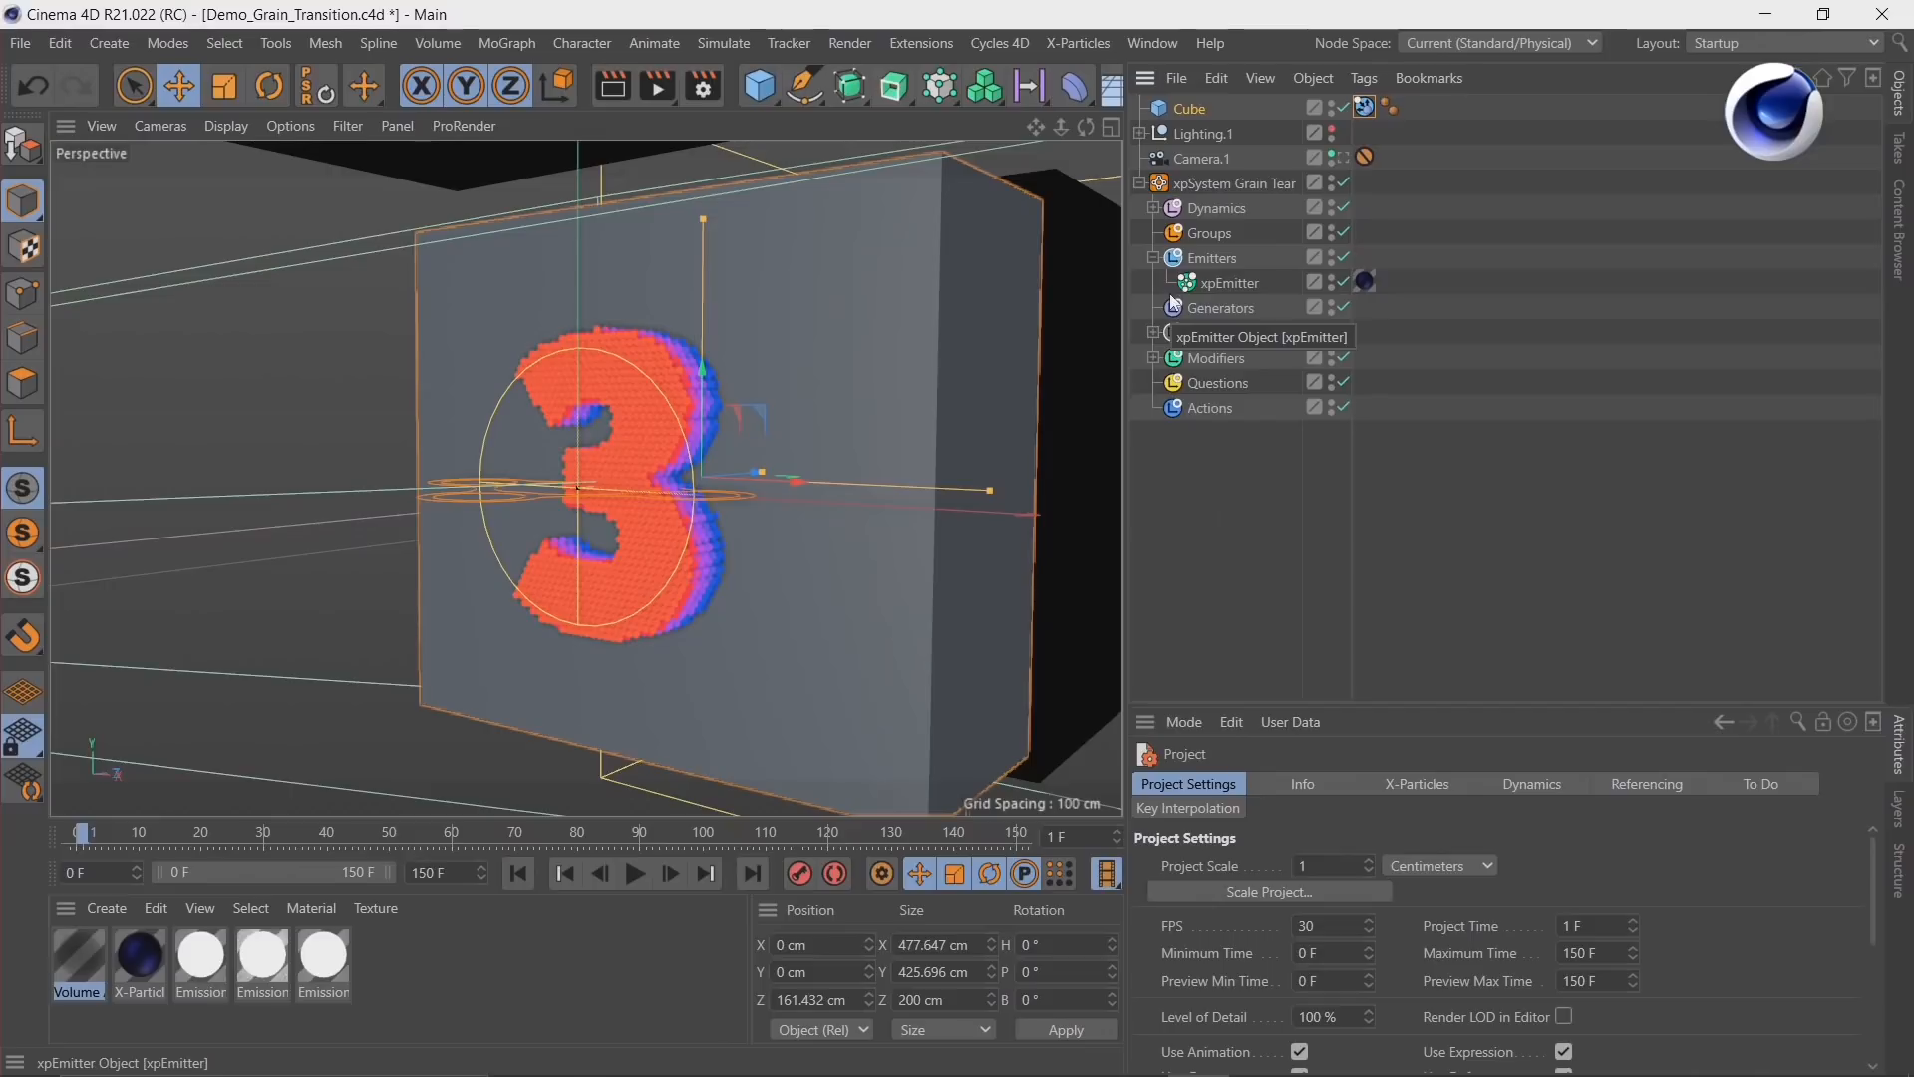
{"action": "left_click", "coordinate": [1230, 284]}
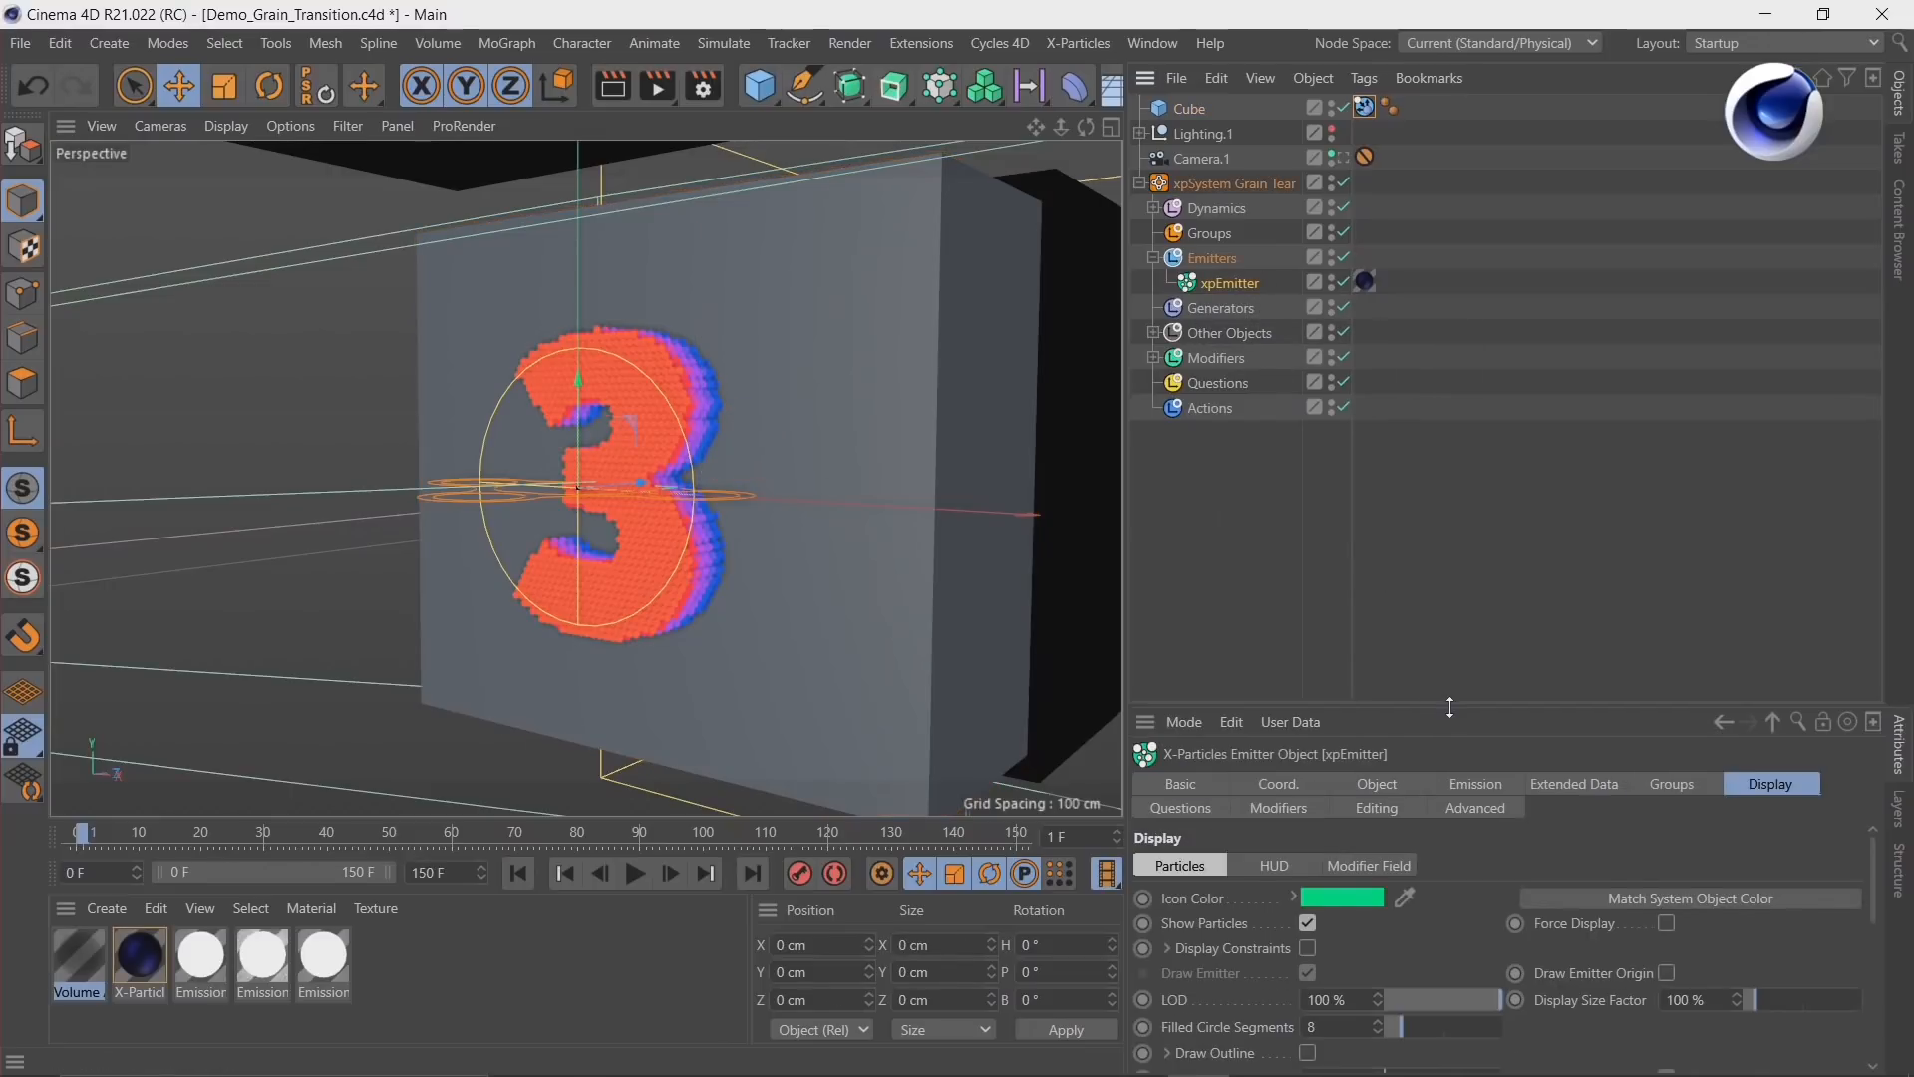
{"action": "left_click_drag", "start_coordinate": [1450, 707], "coordinate": [1450, 238]}
{"action": "left_click", "coordinate": [1482, 317]}
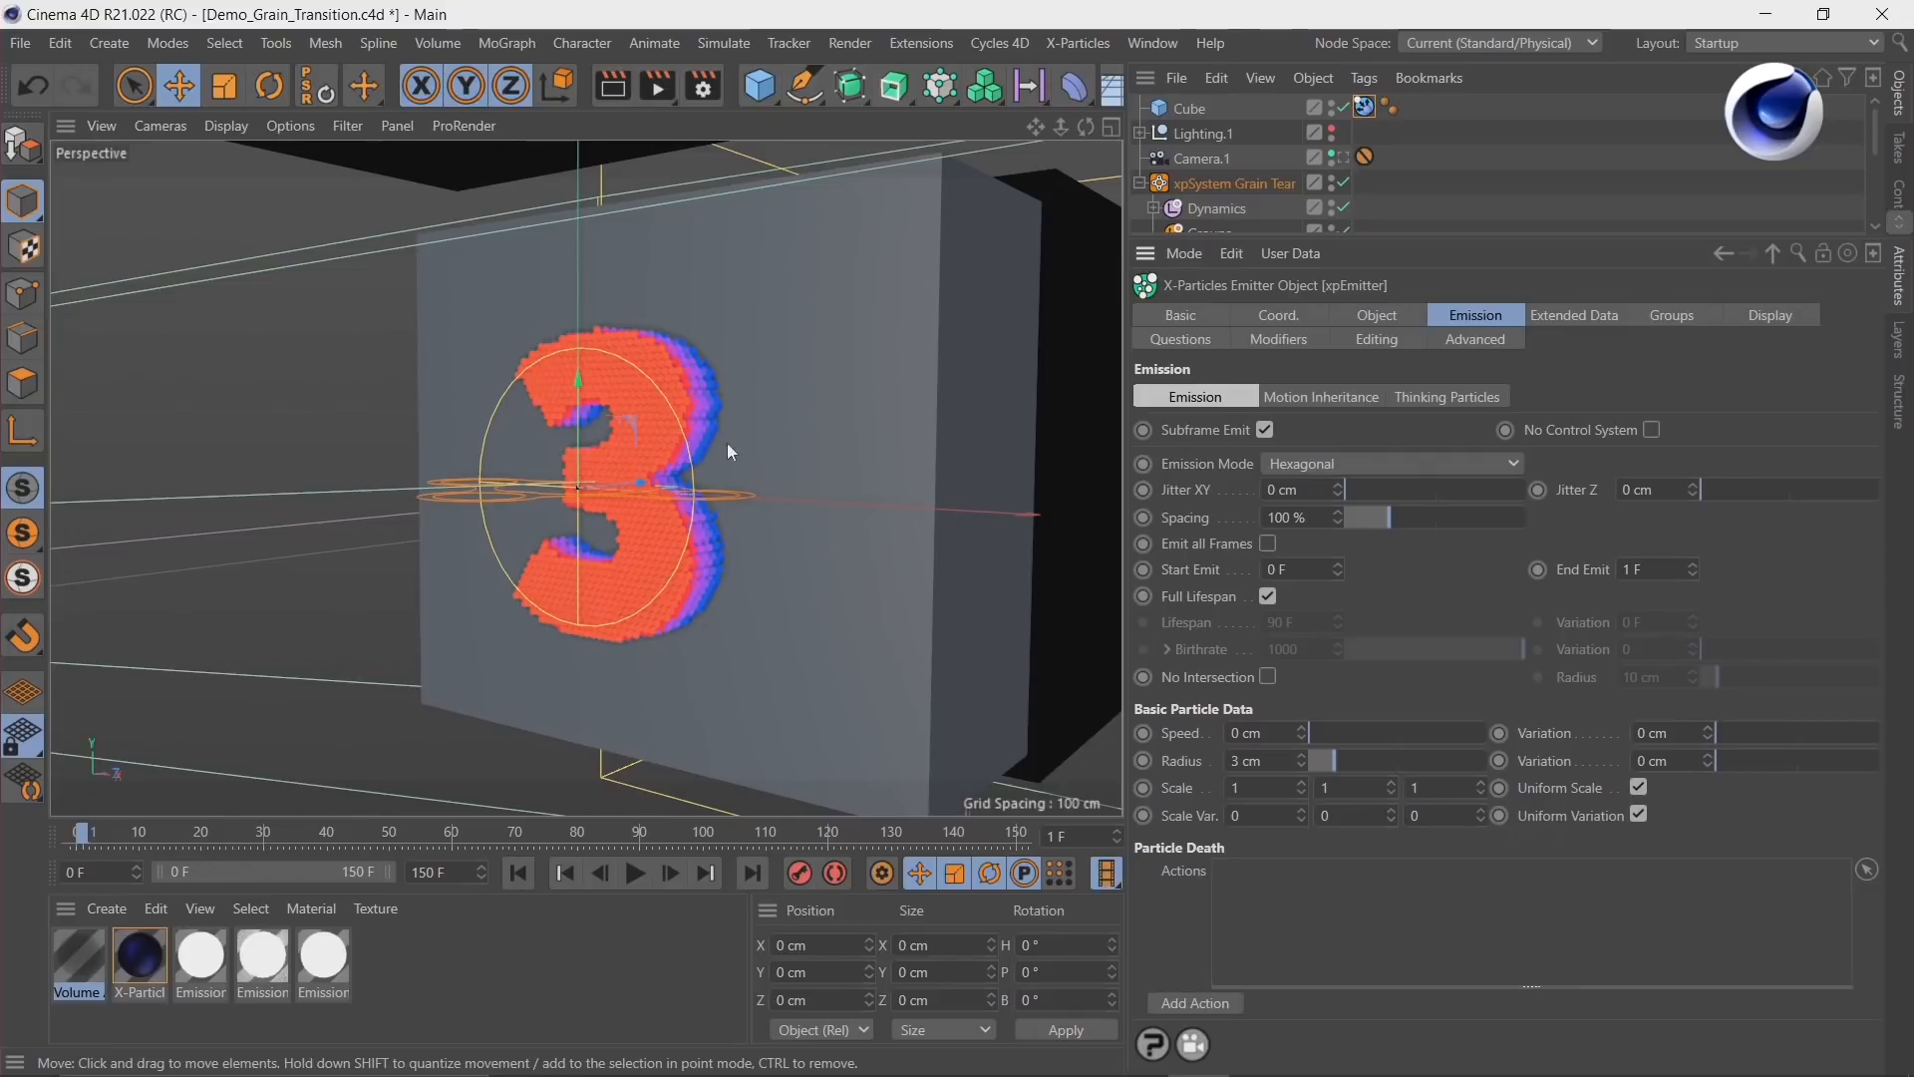
Step: Examine the hexagonal particle packing of the 3 up close, then view the whole number from the front
{"action": "right_click_drag", "start_coordinate": [648, 402], "coordinate": [794, 410], "text": "alt"}
{"action": "mouse_move", "coordinate": [670, 460]}
{"action": "left_mouse_down", "text": "alt"}
{"action": "mouse_move", "coordinate": [788, 439]}
{"action": "mouse_move", "coordinate": [839, 475]}
{"action": "left_mouse_up", "text": "alt"}
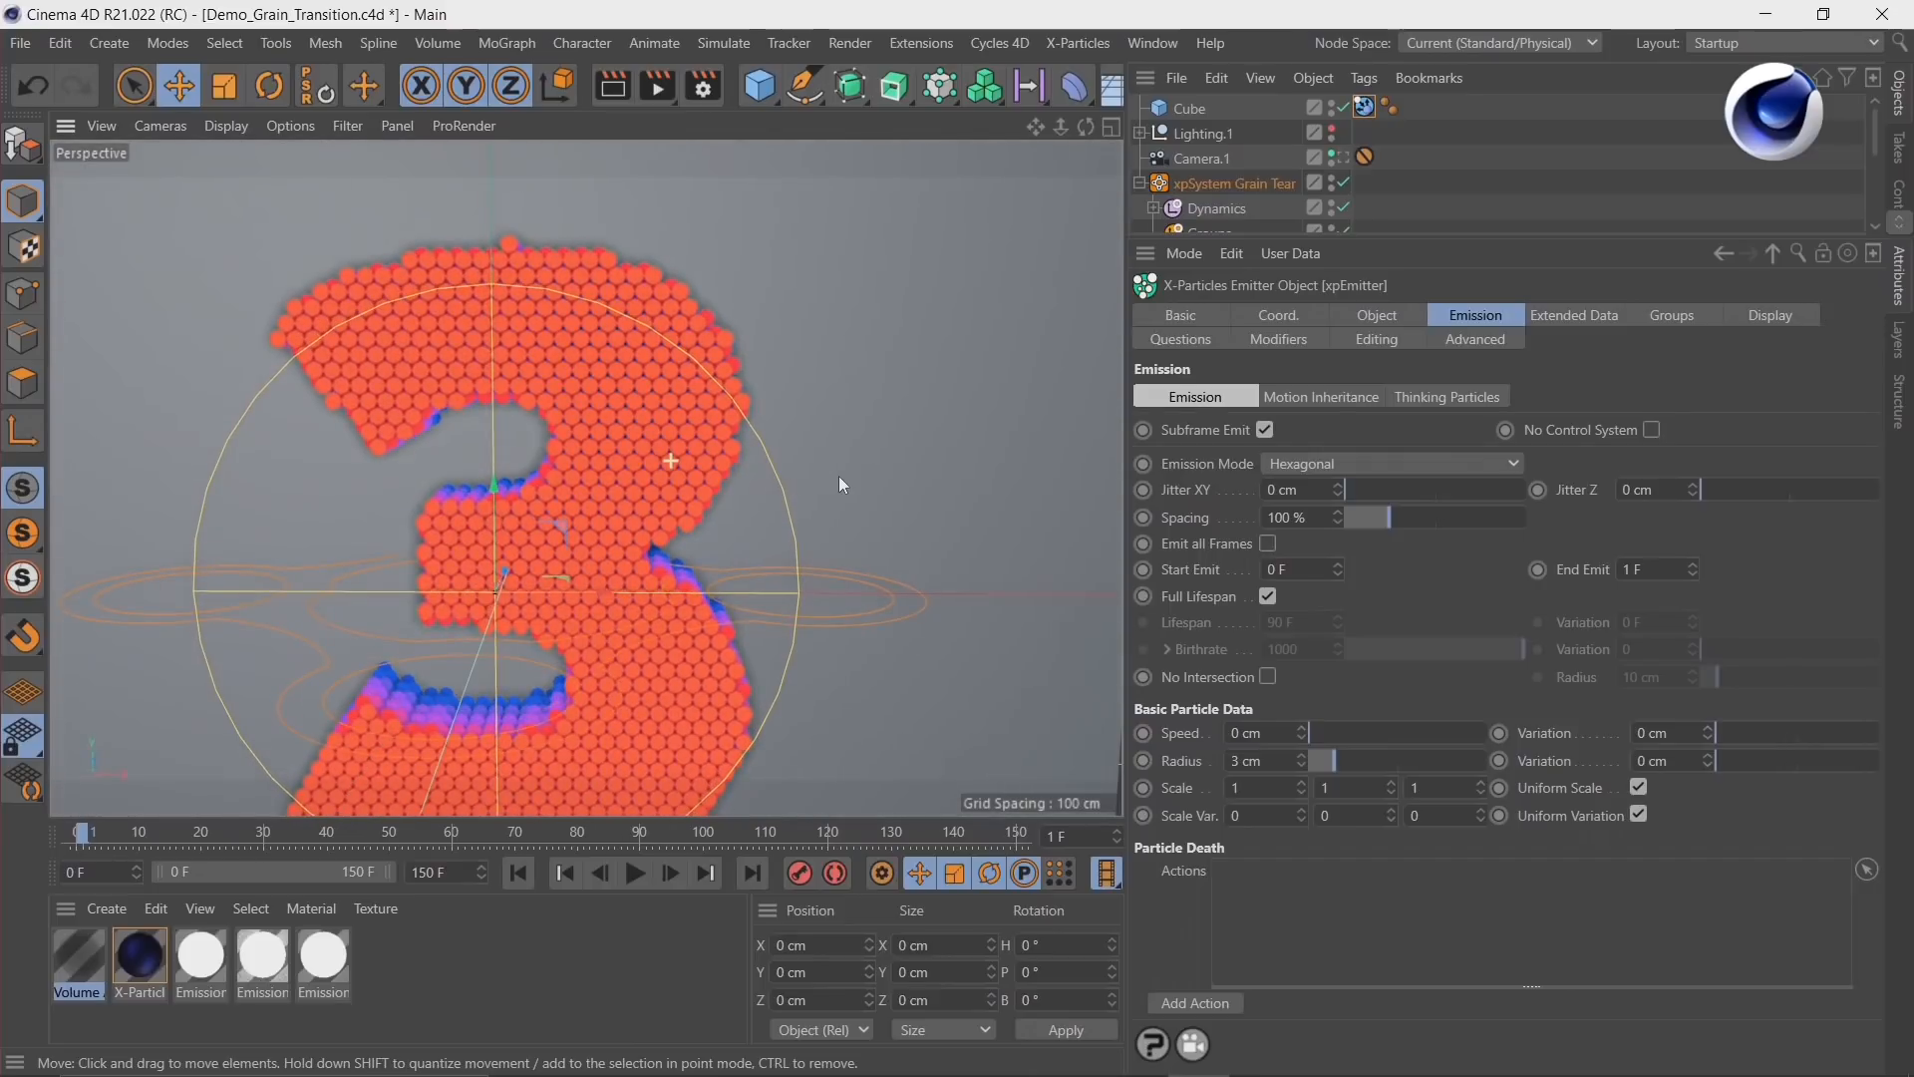
{"action": "right_click_drag", "start_coordinate": [620, 379], "coordinate": [685, 326], "text": "alt"}
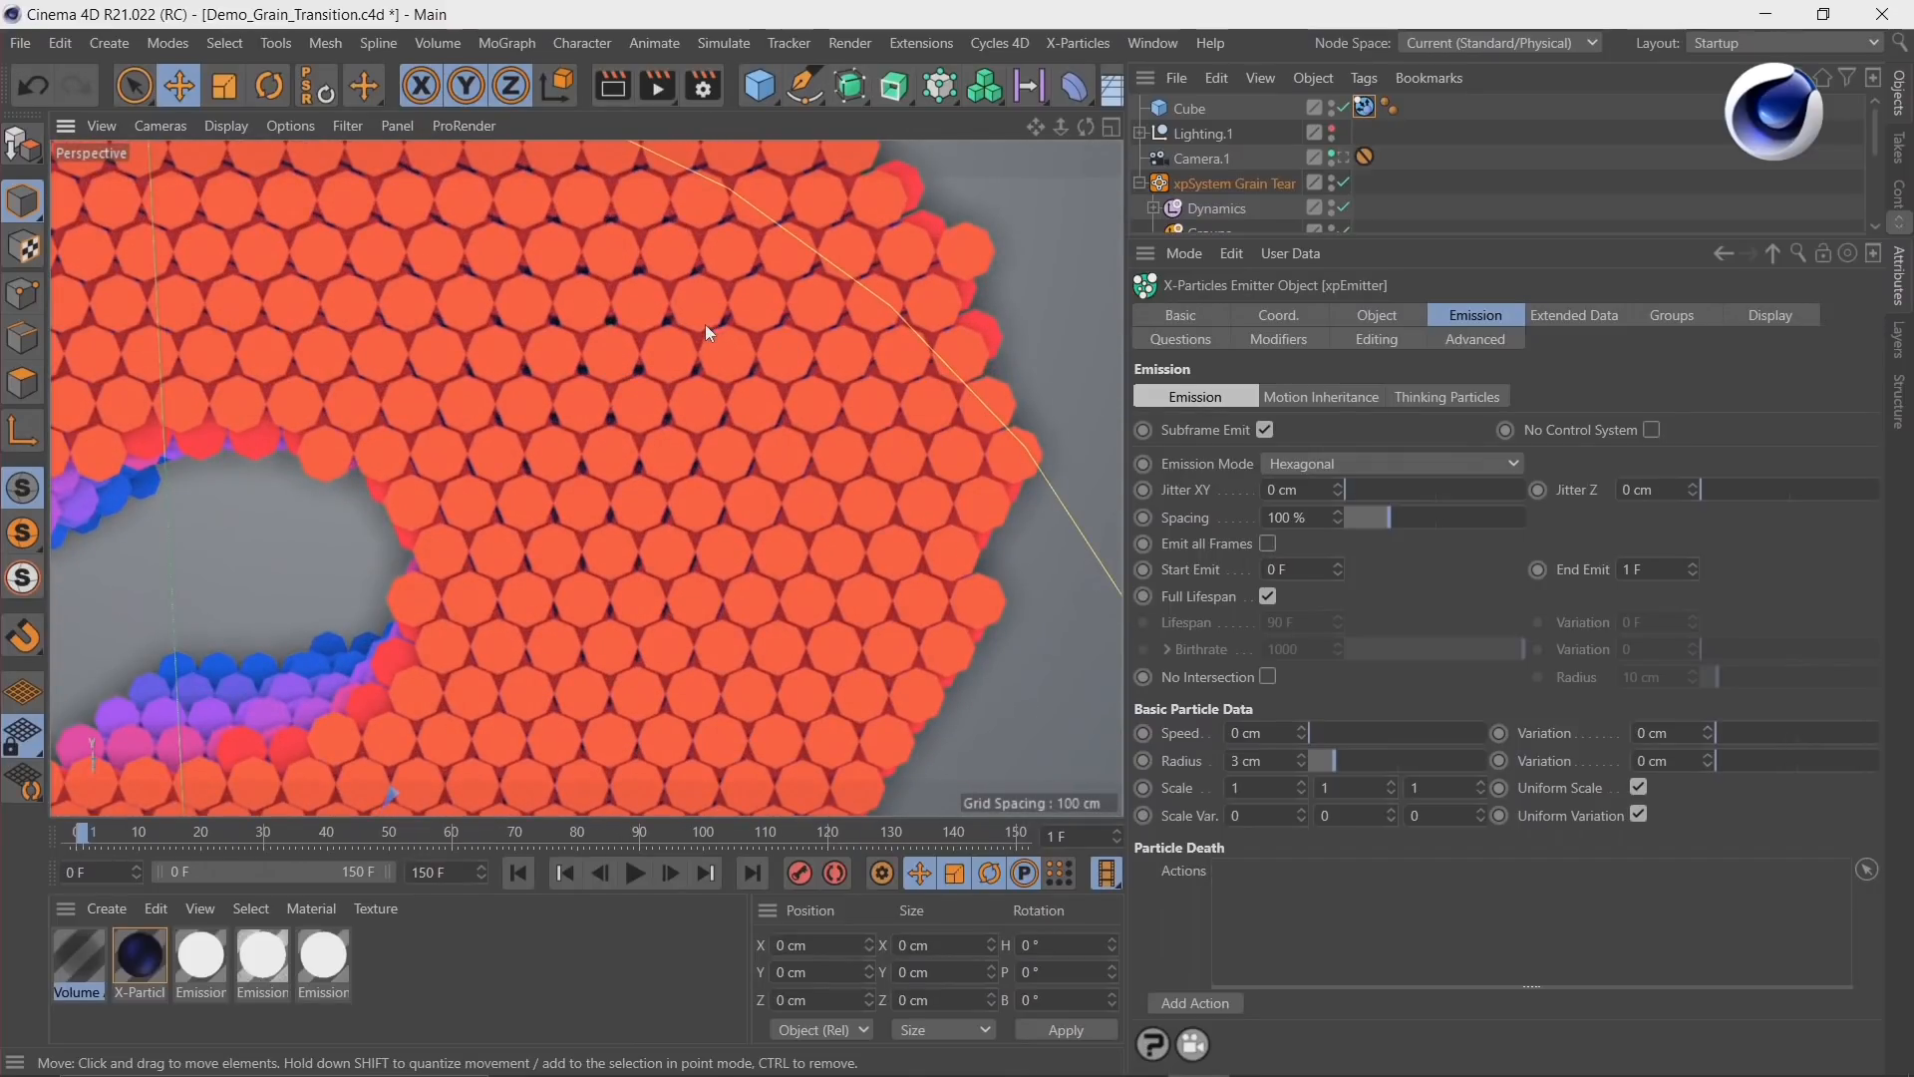
{"action": "mouse_move", "coordinate": [739, 353]}
{"action": "left_mouse_down", "text": "alt"}
{"action": "mouse_move", "coordinate": [379, 367]}
{"action": "mouse_move", "coordinate": [509, 405]}
{"action": "mouse_move", "coordinate": [696, 414]}
{"action": "mouse_move", "coordinate": [786, 359]}
{"action": "left_mouse_up", "text": "alt"}
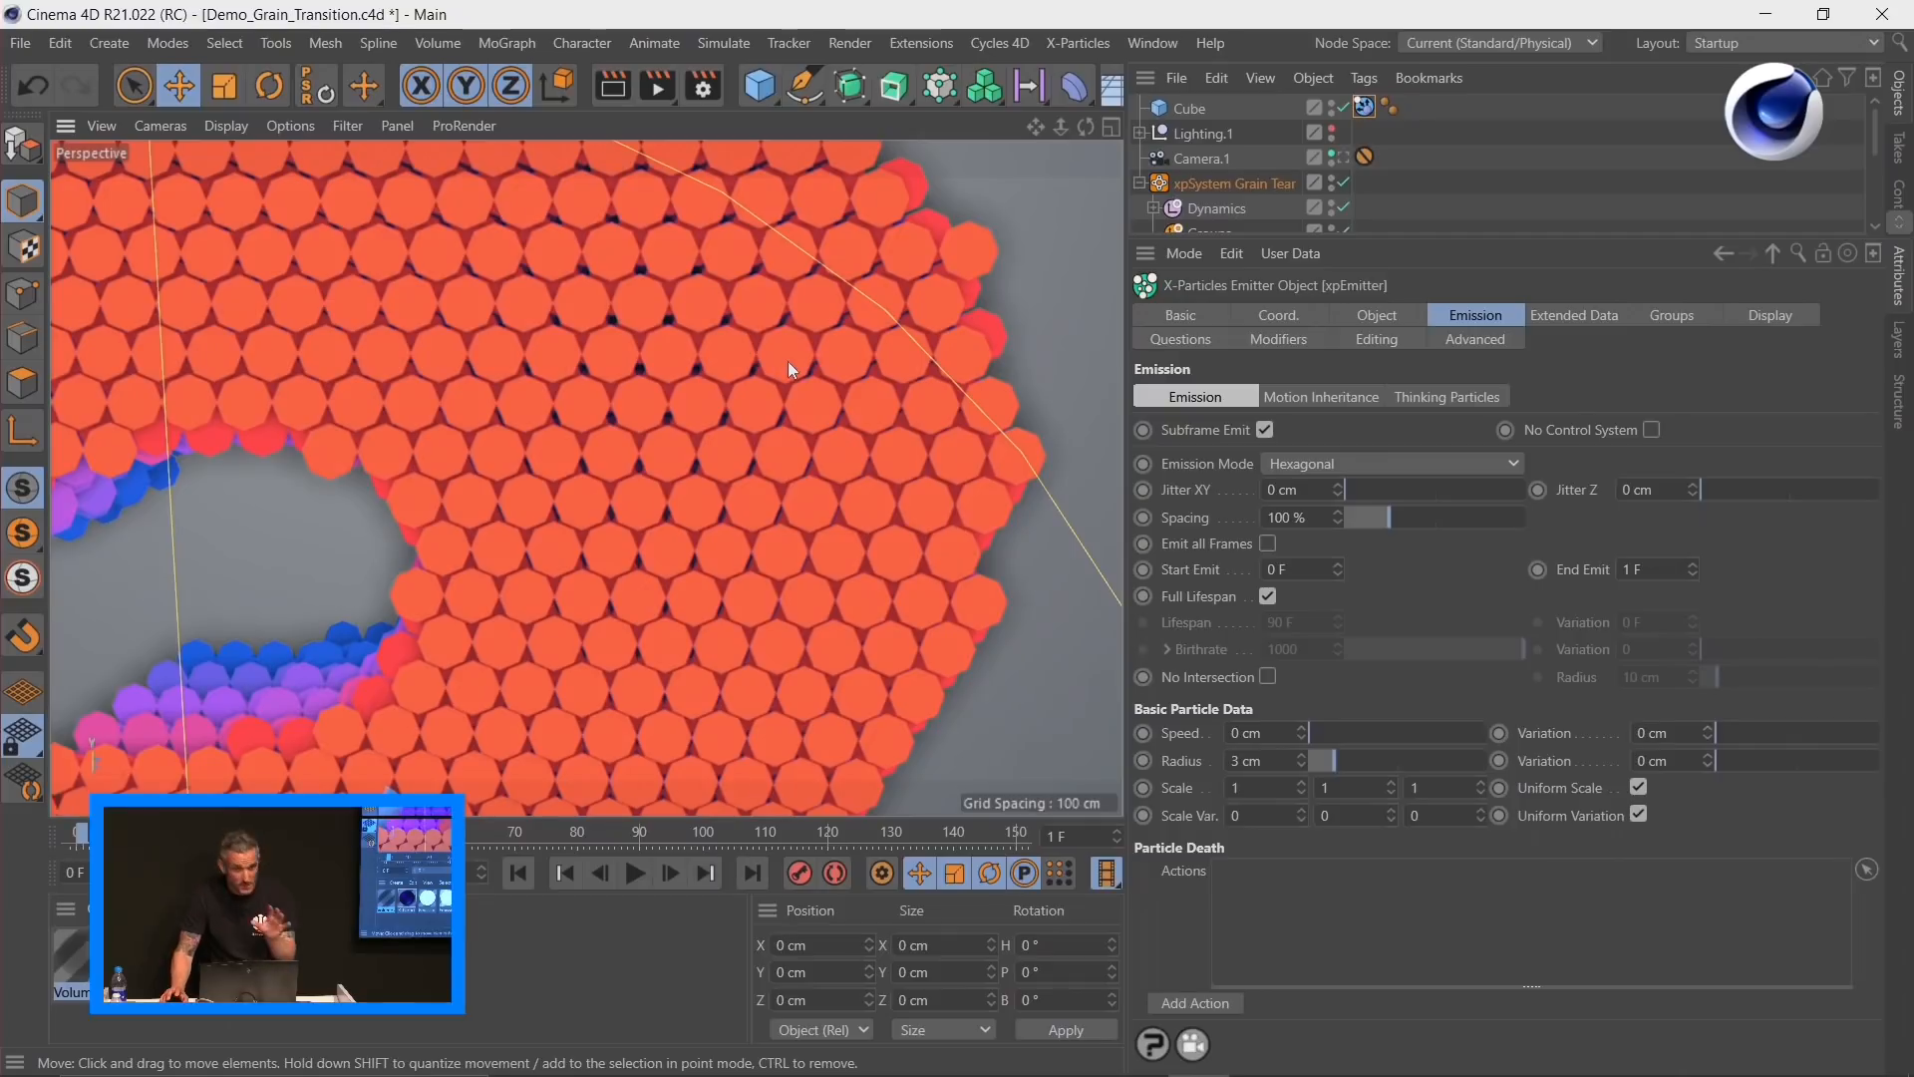
{"action": "right_click_drag", "start_coordinate": [820, 319], "coordinate": [694, 461], "text": "alt"}
{"action": "mouse_move", "coordinate": [695, 458]}
{"action": "left_mouse_down", "text": "alt"}
{"action": "mouse_move", "coordinate": [662, 461]}
{"action": "mouse_move", "coordinate": [678, 439]}
{"action": "left_mouse_up", "text": "alt"}
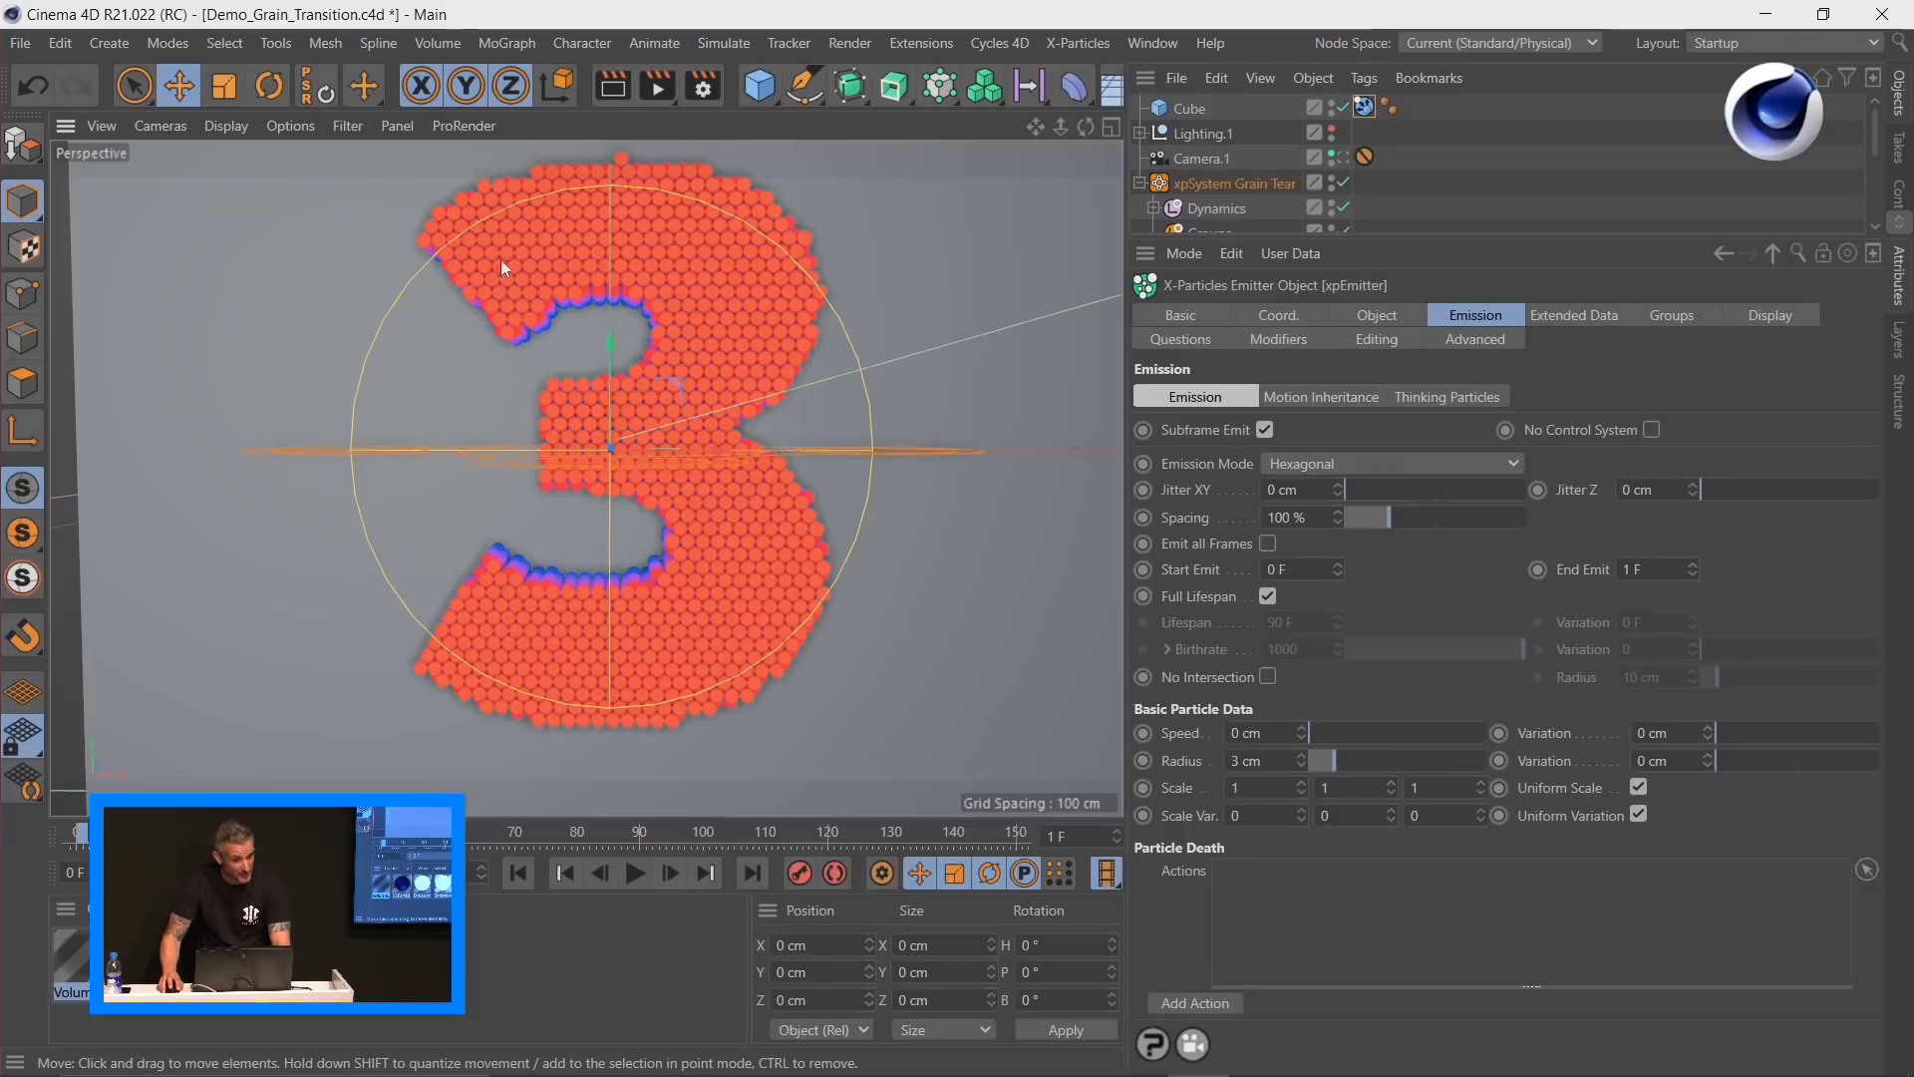
Step: Expand the Dynamics group in a taller object list and display the xpFluidFX modifier's settings
{"action": "right_click_drag", "start_coordinate": [903, 451], "coordinate": [853, 483], "text": "alt"}
{"action": "middle_click_drag", "start_coordinate": [774, 570], "coordinate": [700, 620], "text": "alt"}
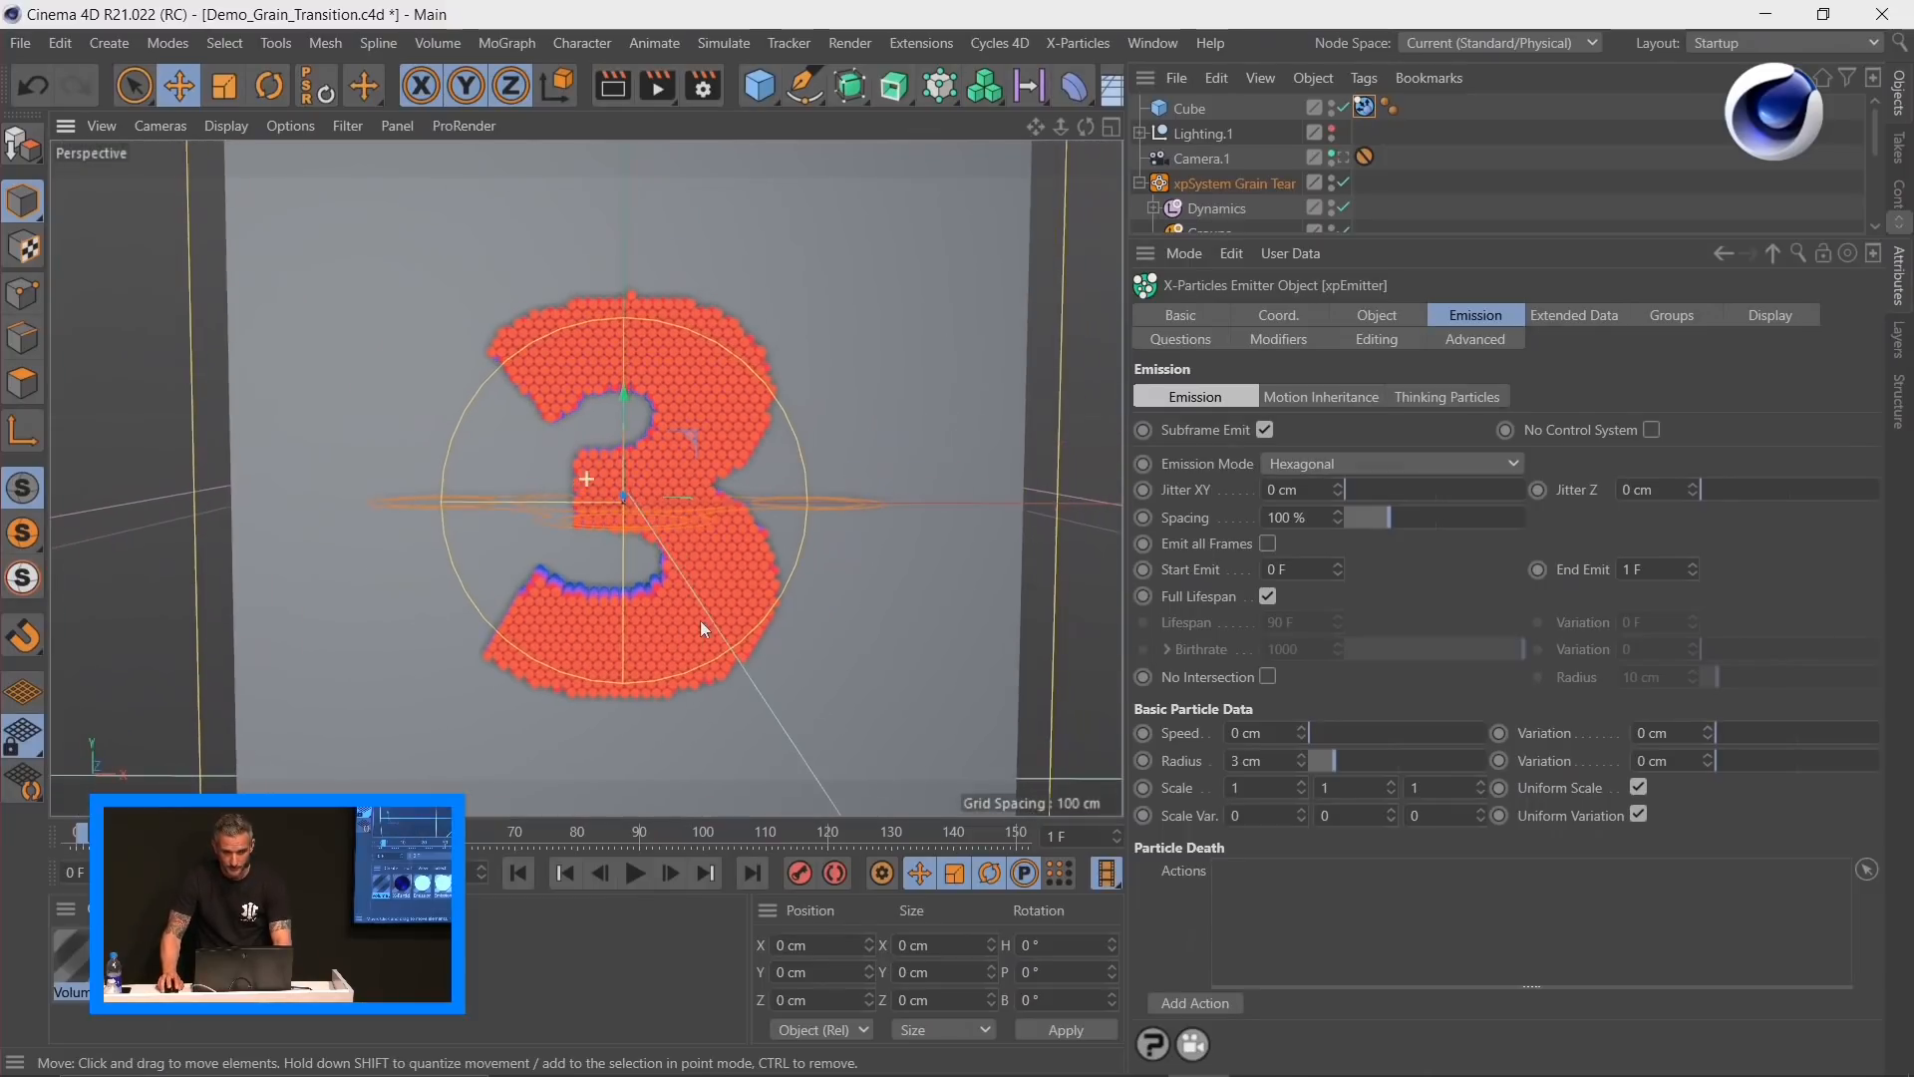
{"action": "left_click_drag", "start_coordinate": [1458, 234], "coordinate": [1473, 639]}
{"action": "left_click", "coordinate": [1154, 208]}
{"action": "left_click", "coordinate": [1224, 232]}
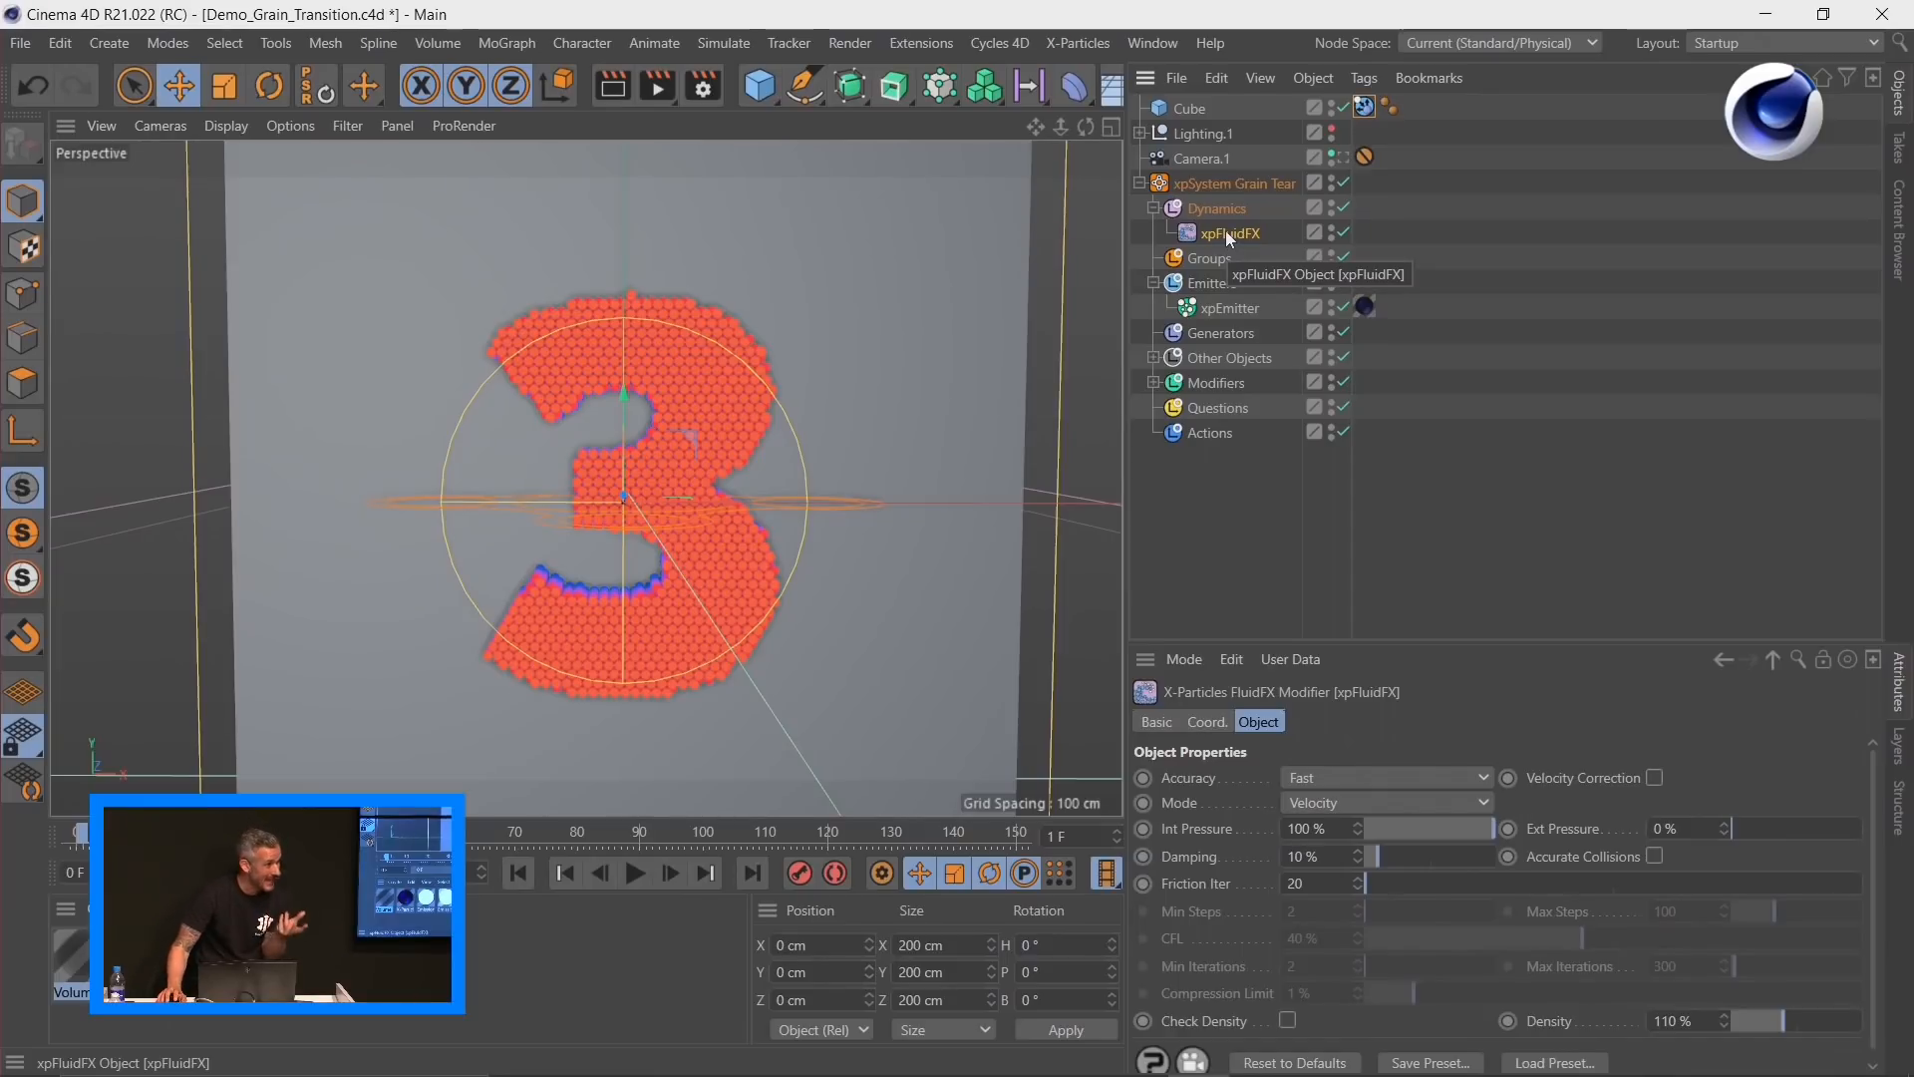
Step: Reselect xpEmitter and display its Fluid Data settings under Extended Data in an enlarged attributes area
{"action": "left_click", "coordinate": [1214, 311]}
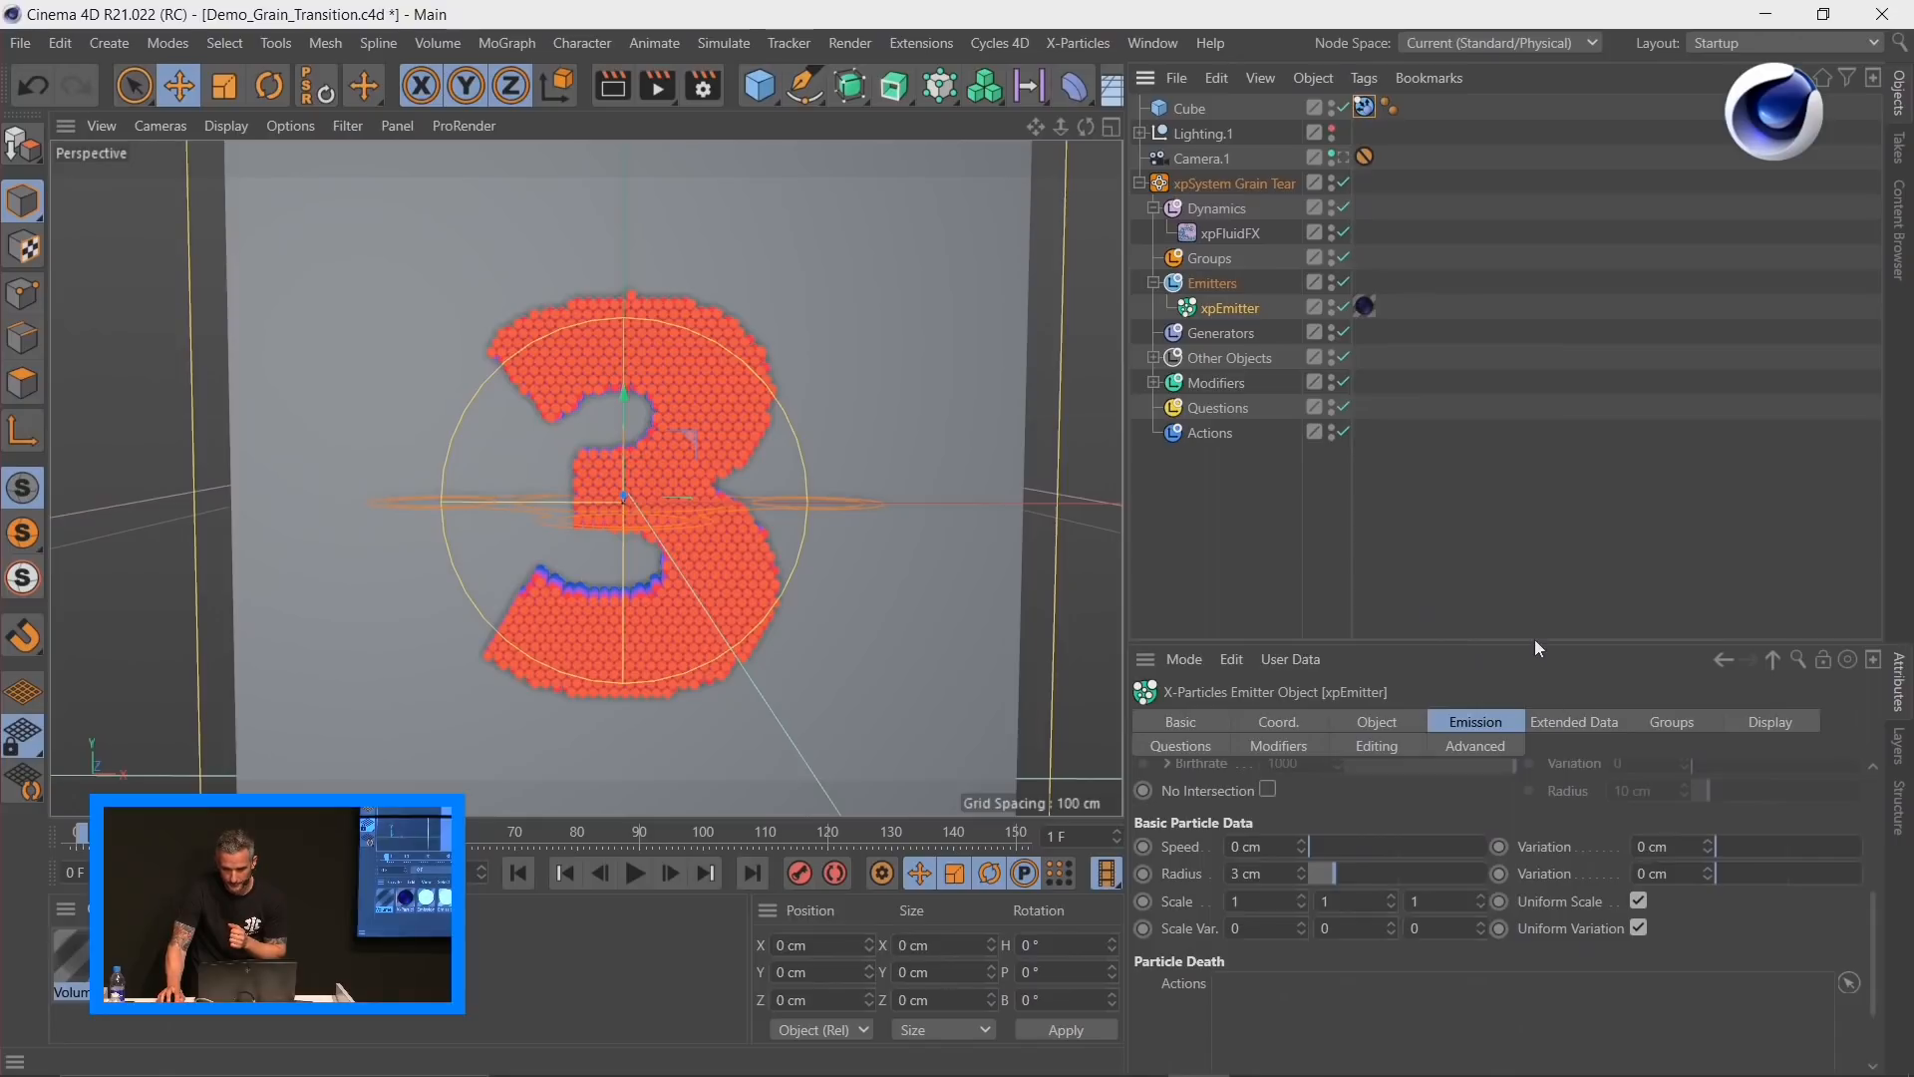
{"action": "left_click_drag", "start_coordinate": [1535, 641], "coordinate": [1548, 297]}
{"action": "left_click", "coordinate": [1562, 377]}
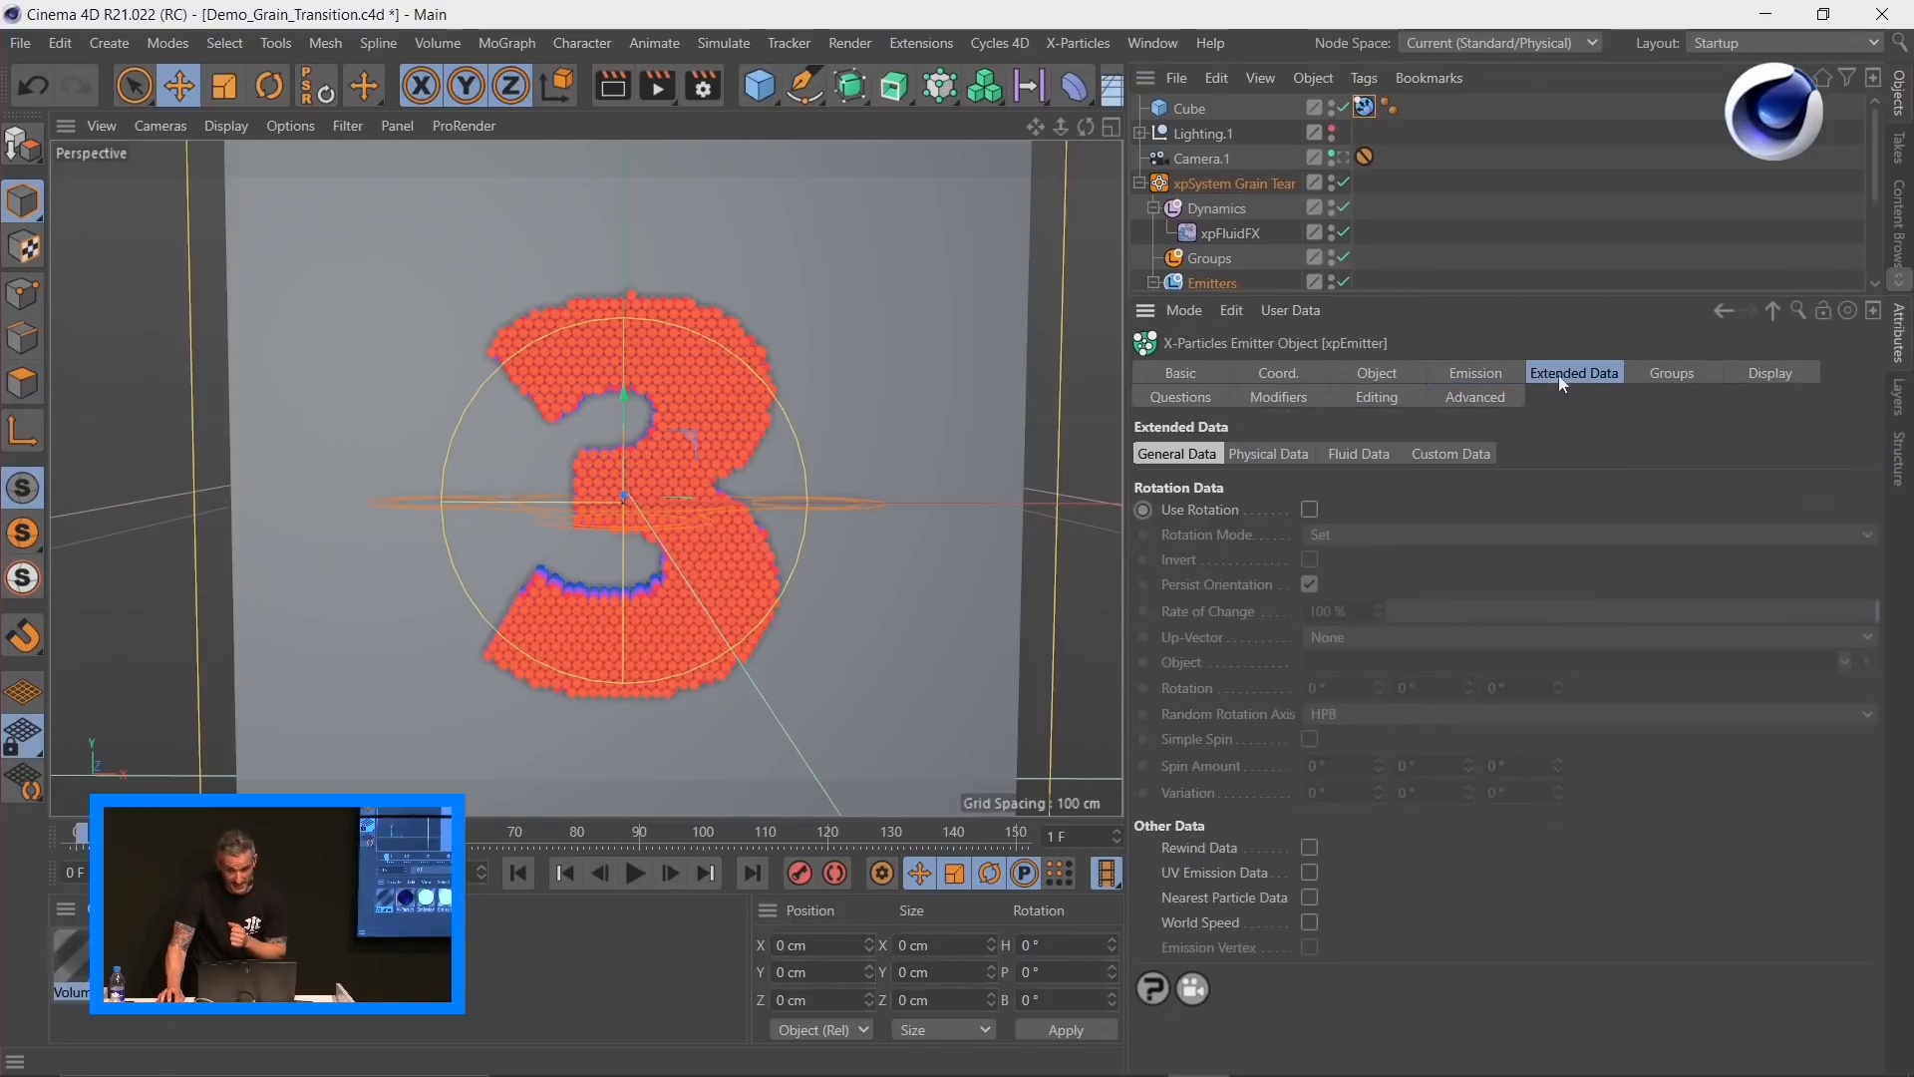
{"action": "left_click", "coordinate": [1346, 455]}
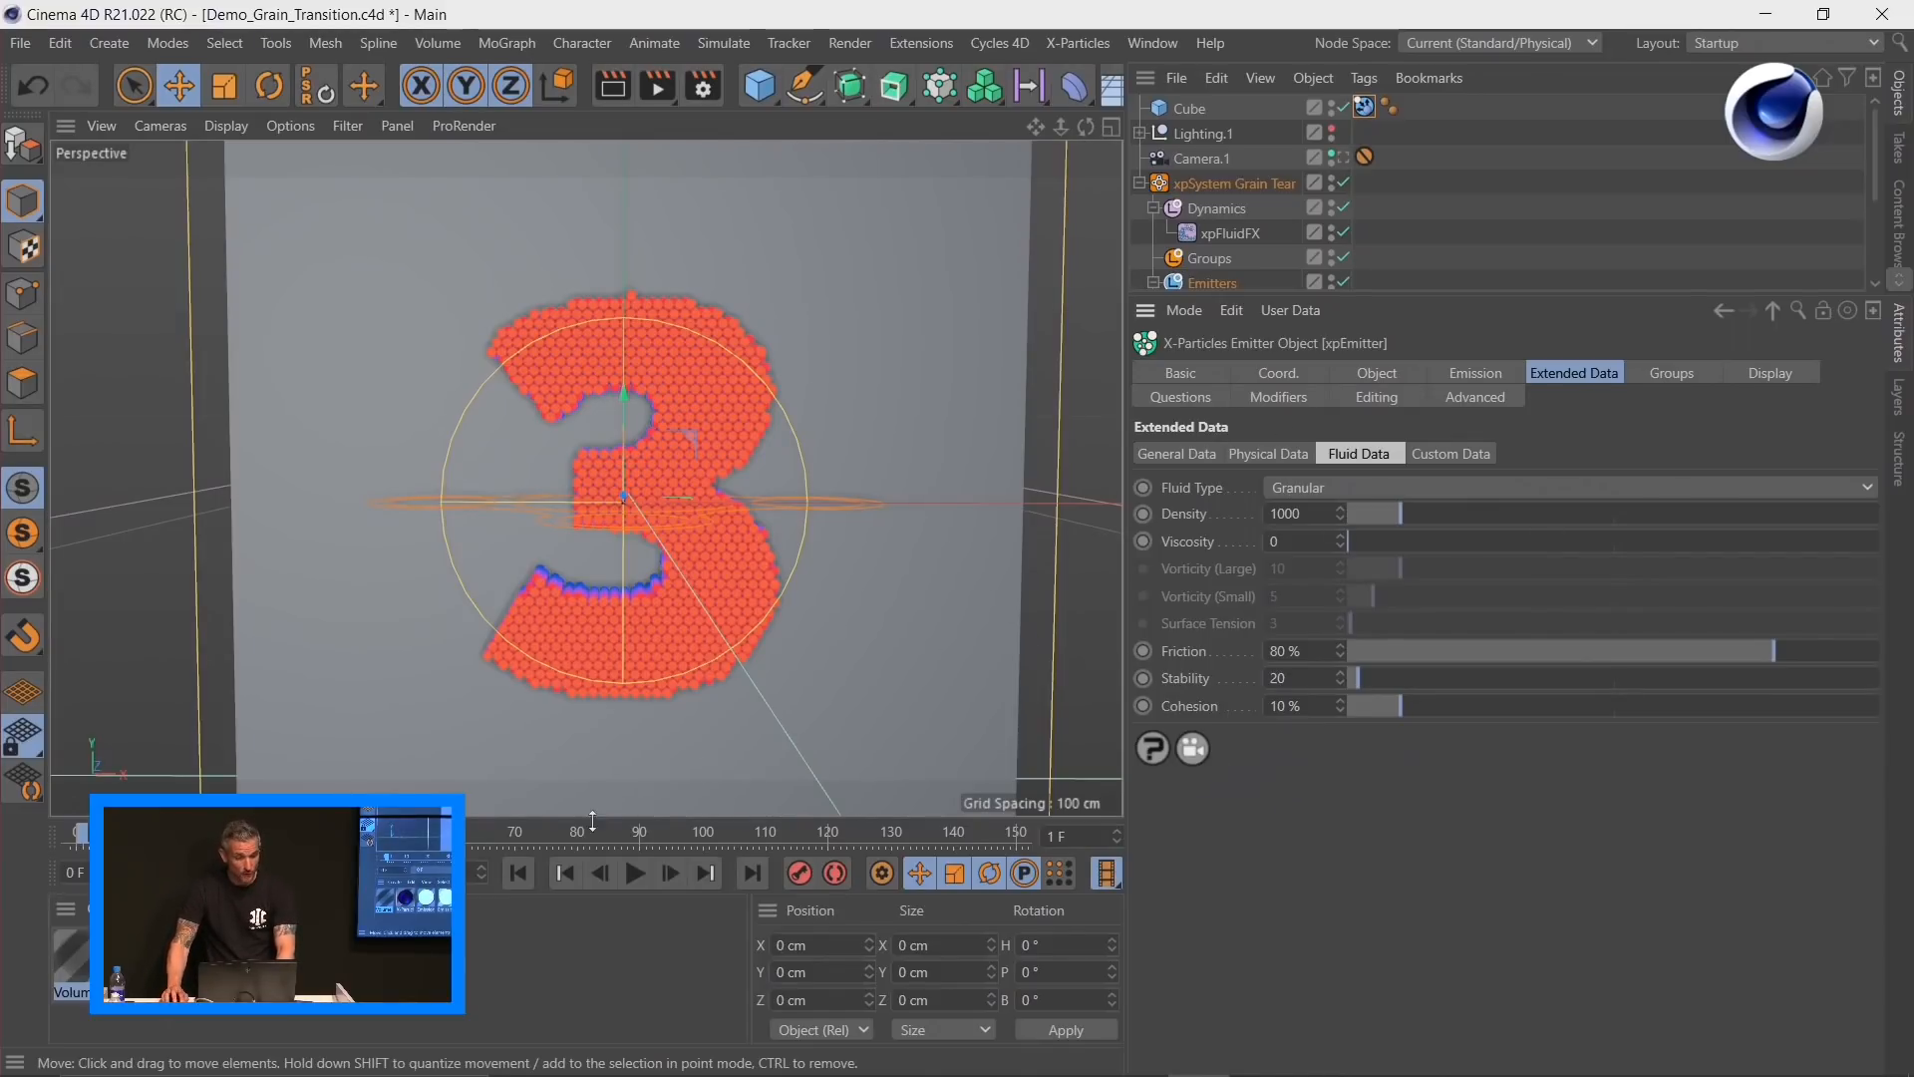
Step: Rewind to frame 0 and examine the whole scene setup from outside, including the large bounding domain
{"action": "left_click", "coordinate": [519, 872]}
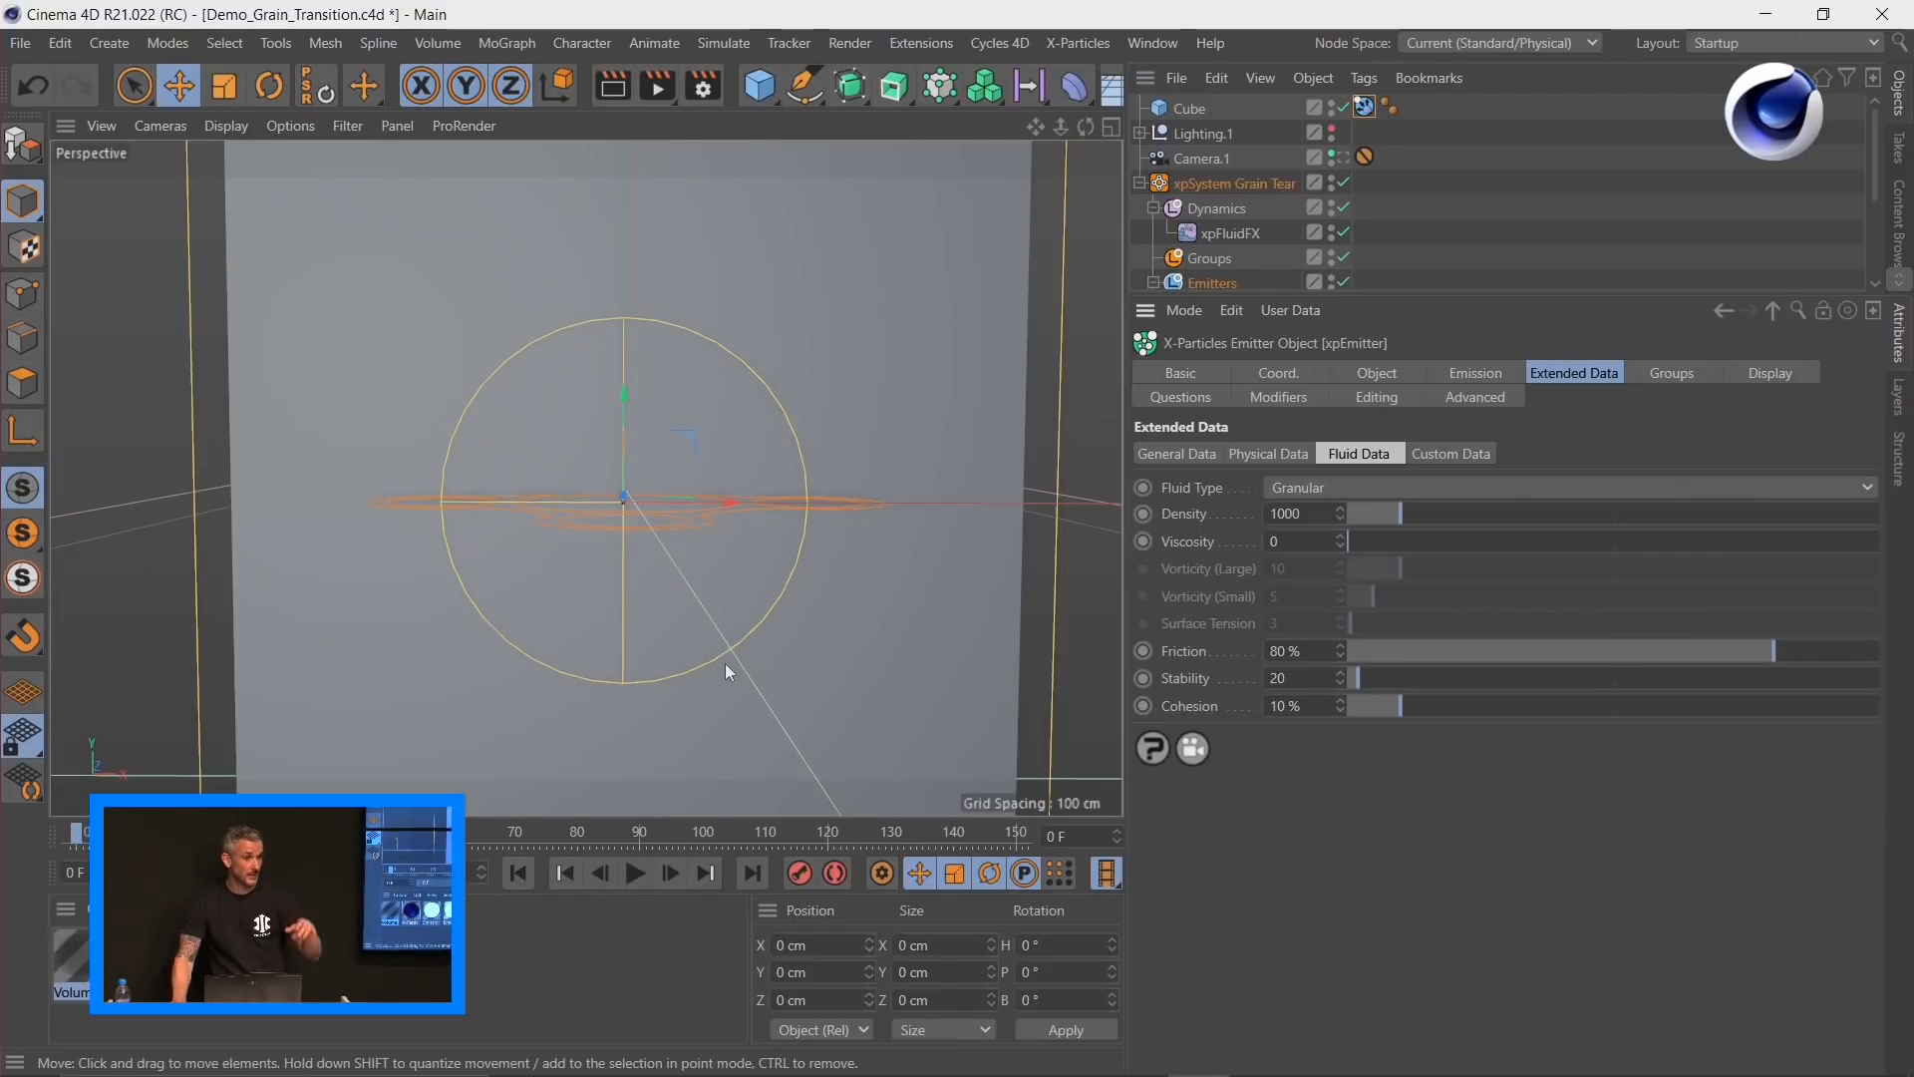
{"action": "right_click_drag", "start_coordinate": [810, 519], "coordinate": [714, 590], "text": "alt"}
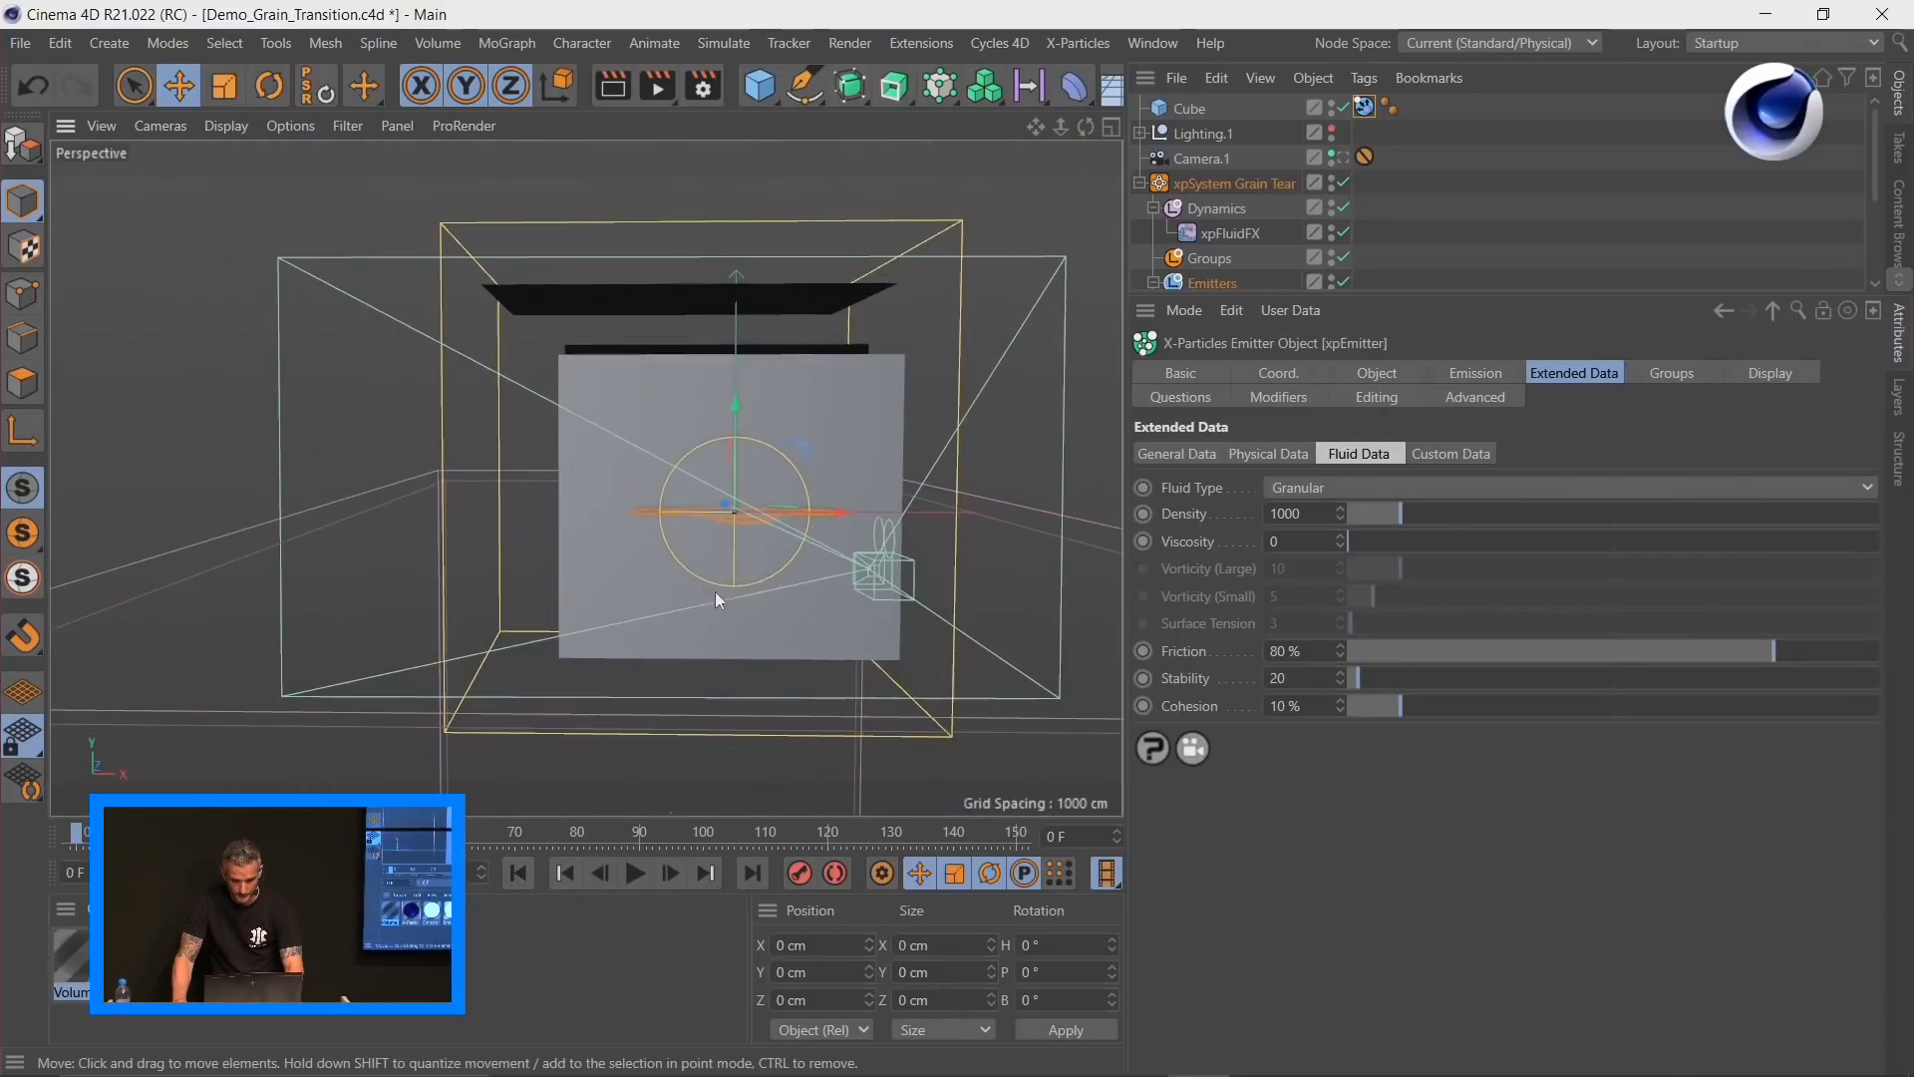
{"action": "left_click_drag", "start_coordinate": [715, 591], "coordinate": [773, 559], "text": "alt"}
{"action": "right_click_drag", "start_coordinate": [773, 558], "coordinate": [728, 660], "text": "alt"}
{"action": "middle_click_drag", "start_coordinate": [728, 660], "coordinate": [740, 499], "text": "alt"}
{"action": "right_click_drag", "start_coordinate": [740, 499], "coordinate": [625, 560], "text": "alt"}
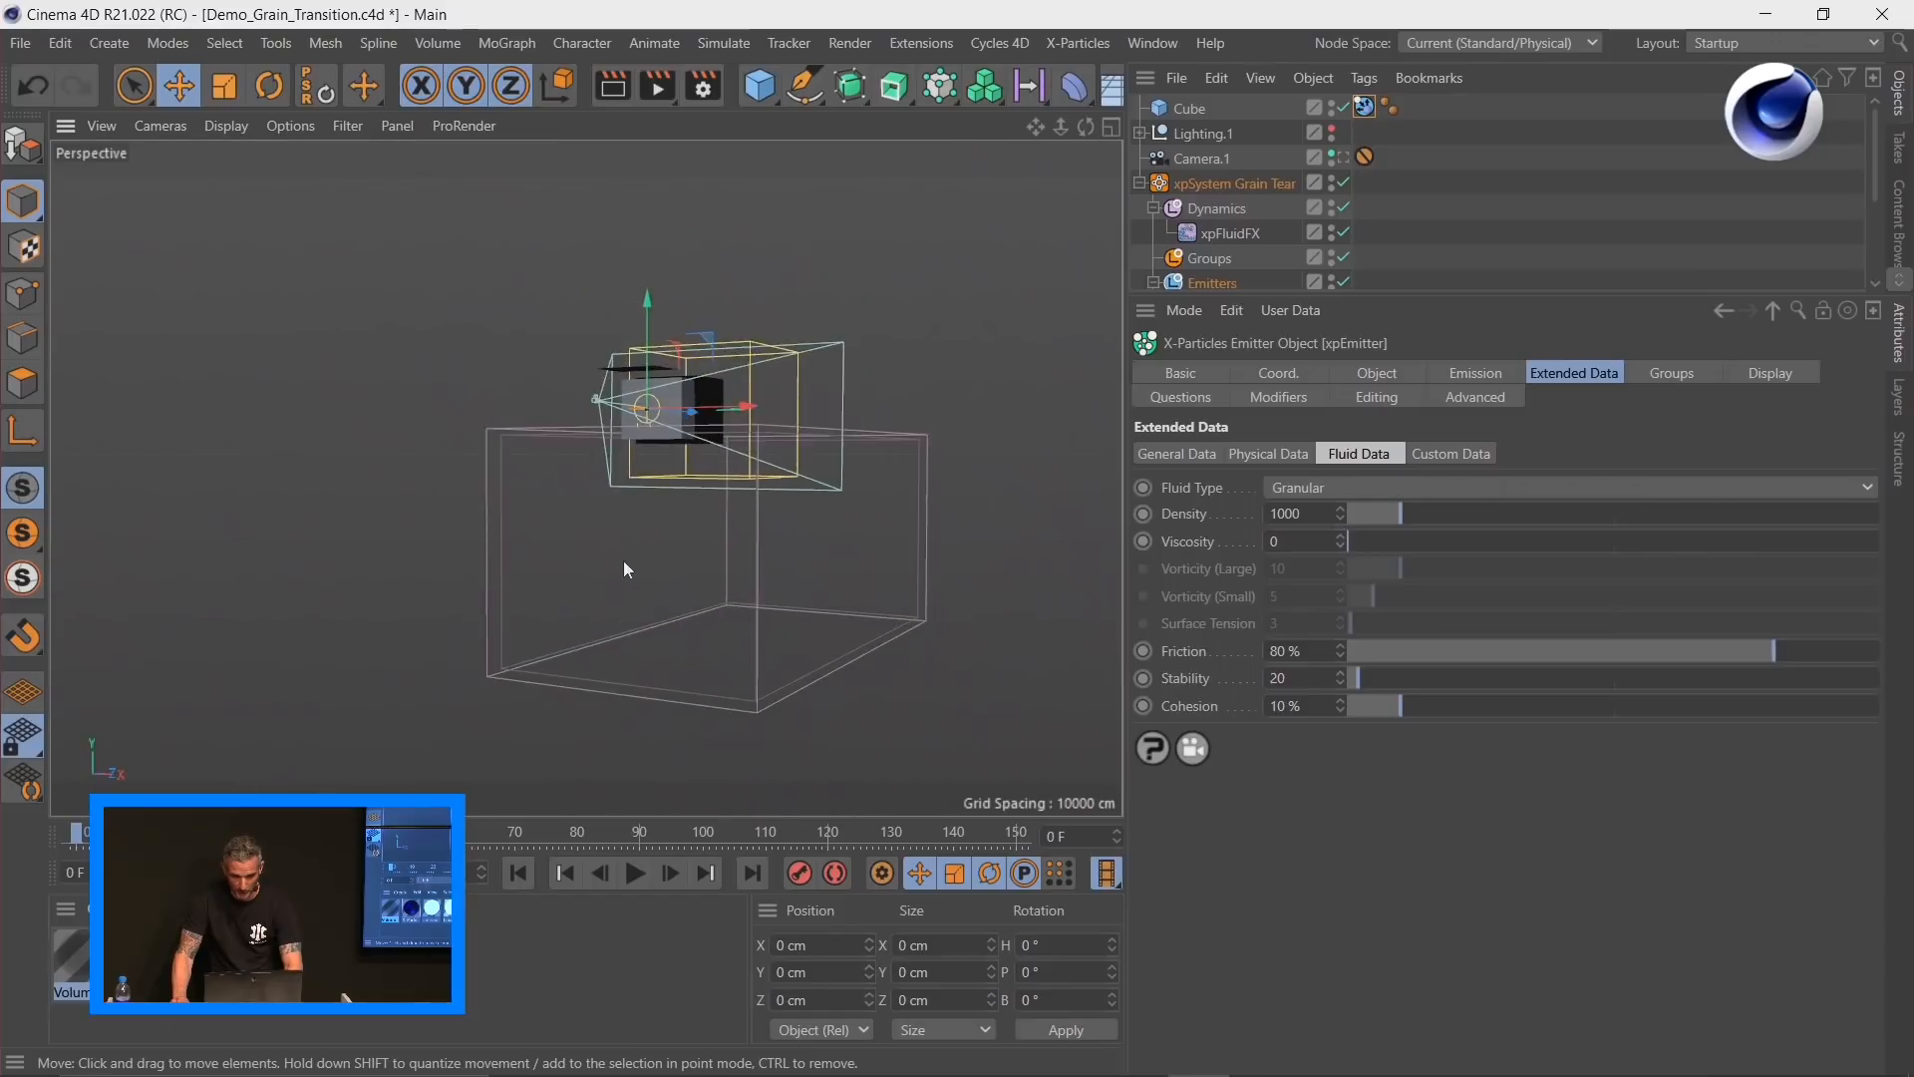
{"action": "left_click_drag", "start_coordinate": [625, 561], "coordinate": [676, 565], "text": "alt"}
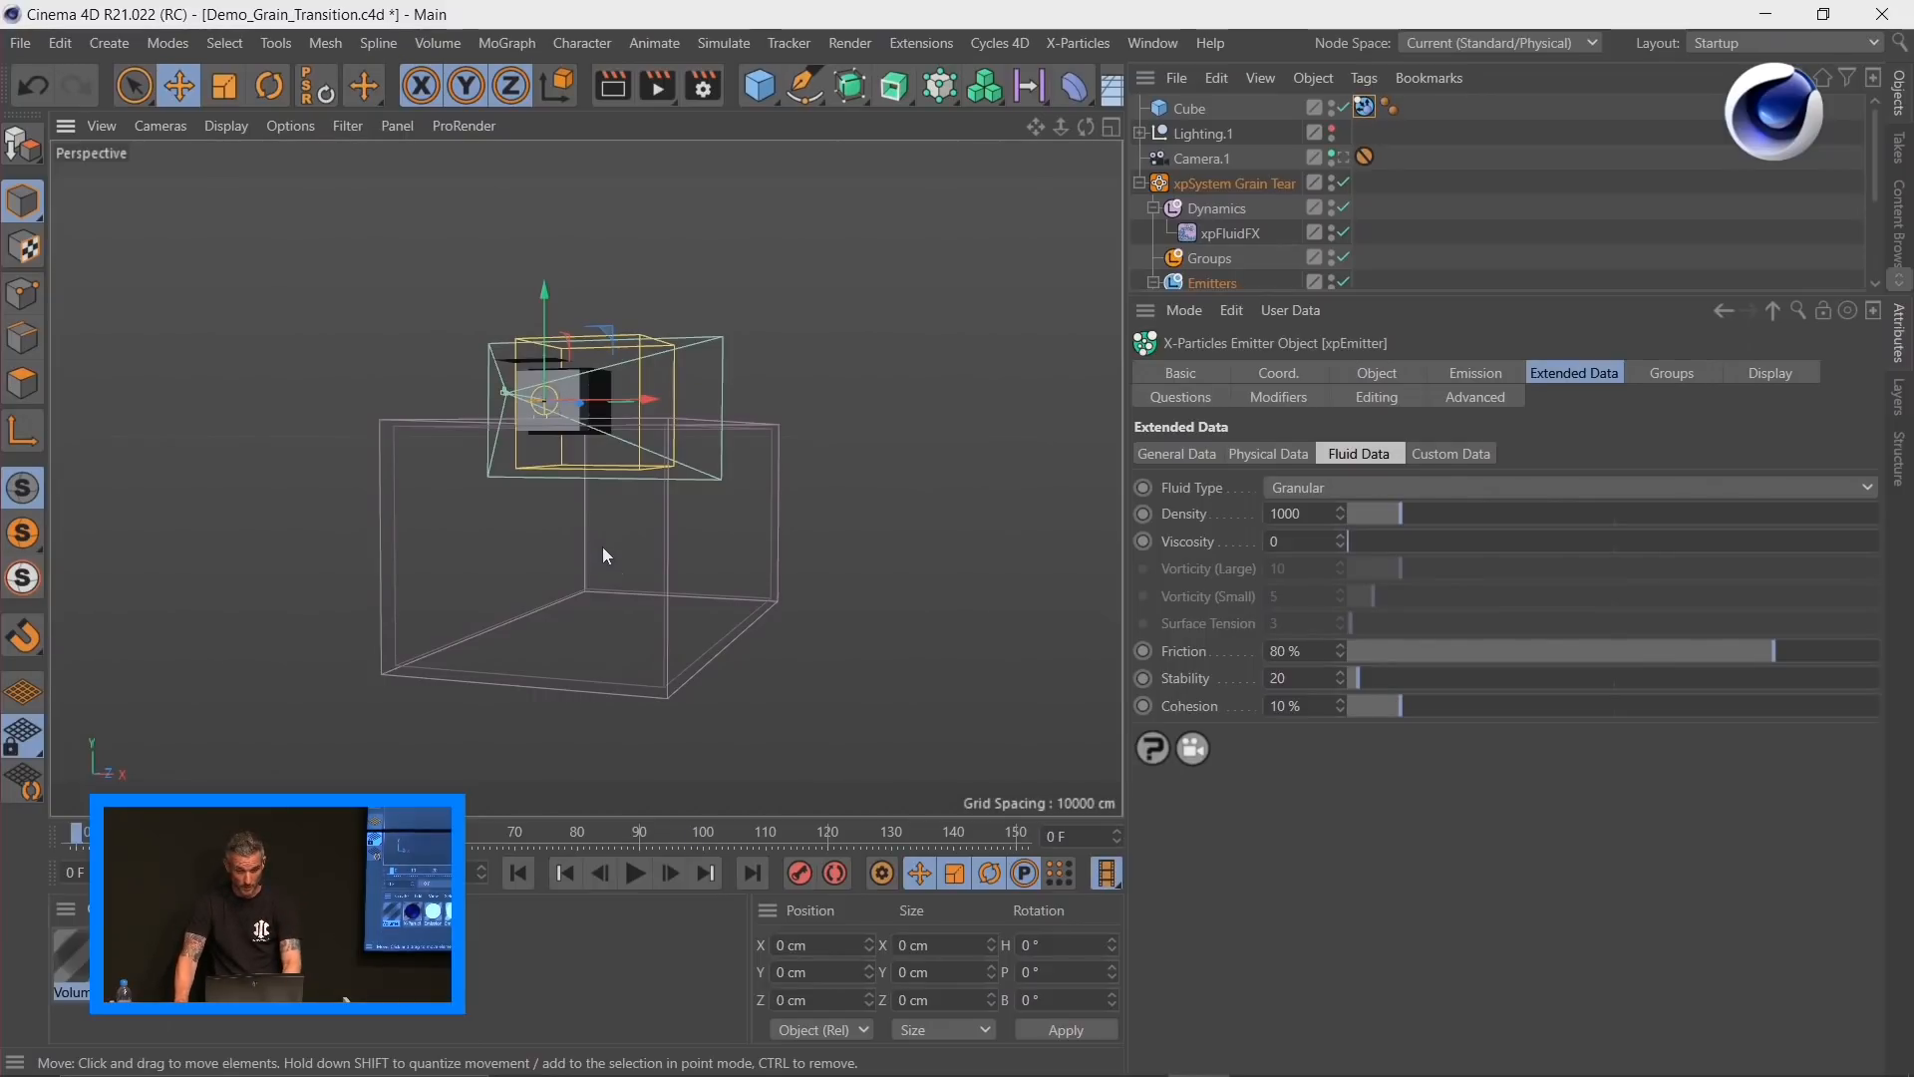
Step: Play the grain simulation and examine the 3 breaking apart from closer angles, stopping at frame 91
{"action": "left_click", "coordinate": [638, 874]}
{"action": "left_click", "coordinate": [639, 875]}
{"action": "right_click_drag", "start_coordinate": [545, 396], "coordinate": [855, 366], "text": "alt"}
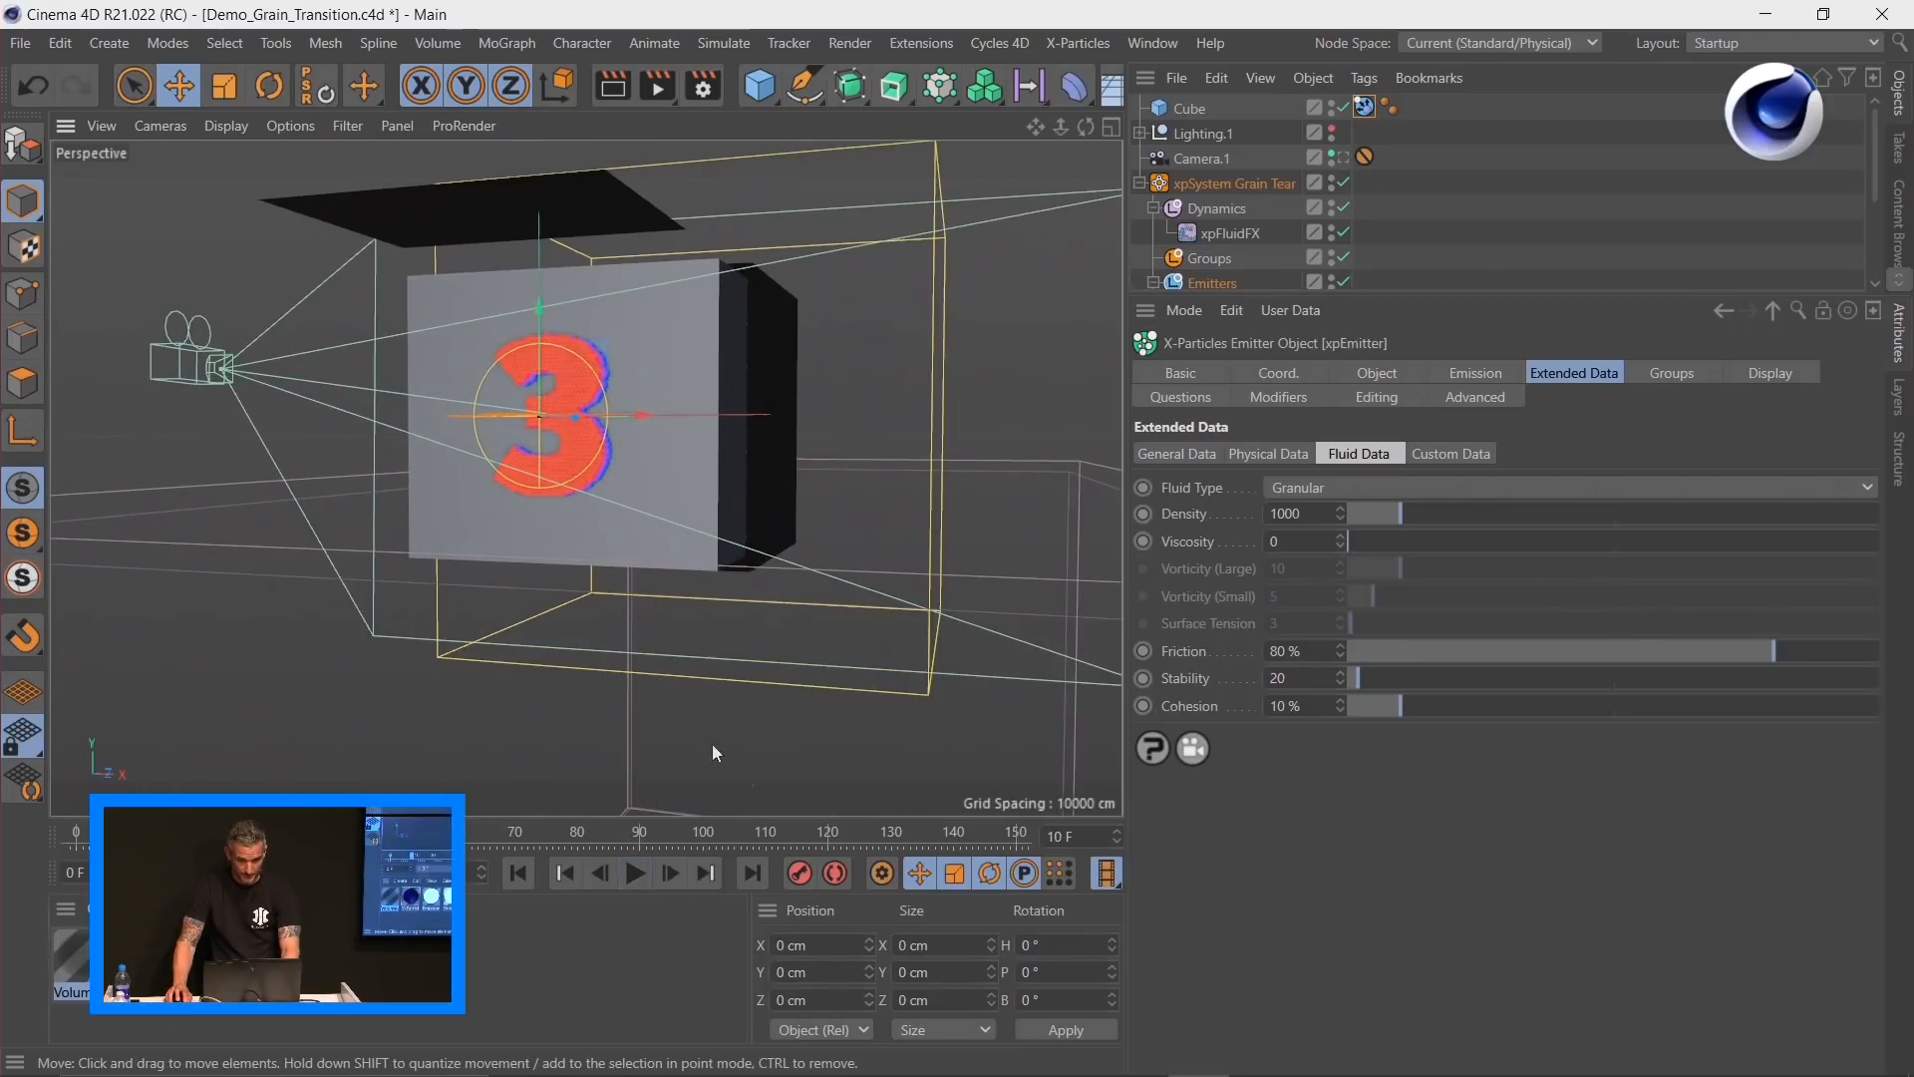
{"action": "left_click", "coordinate": [628, 877]}
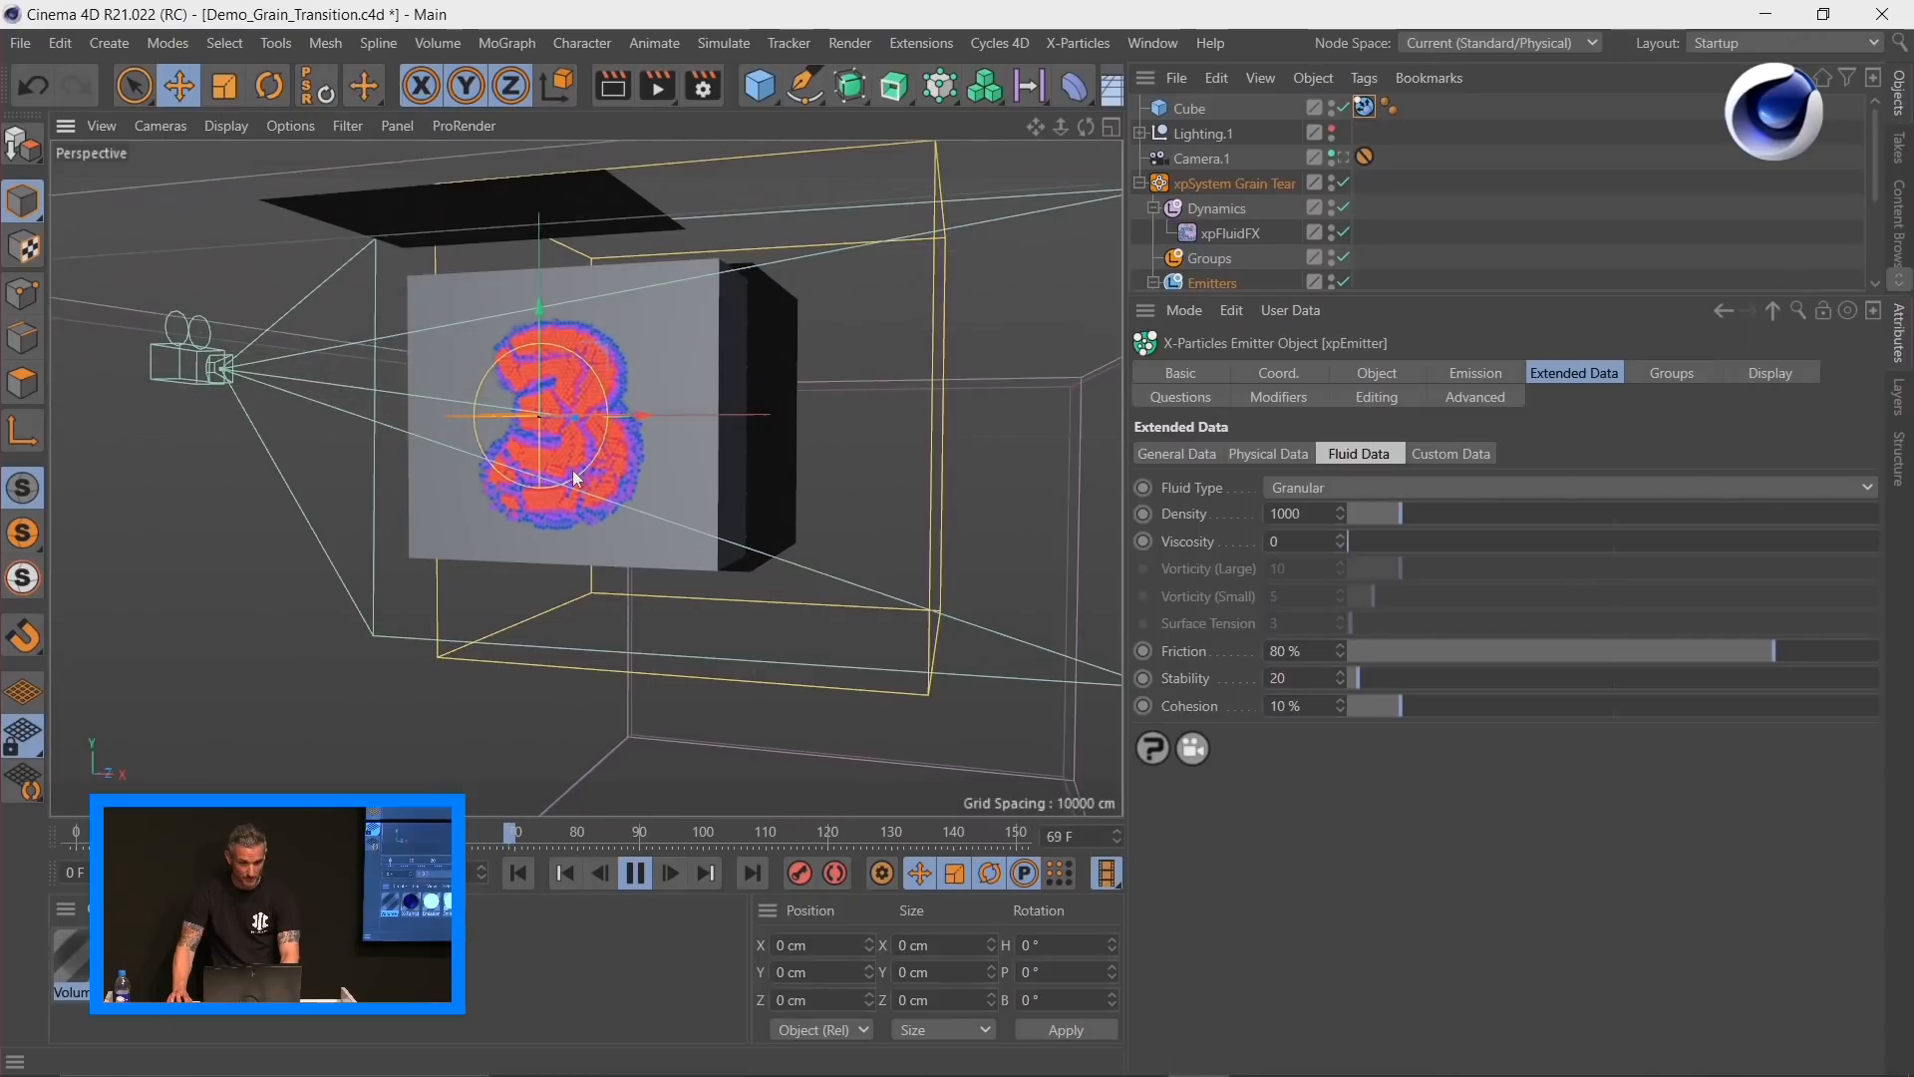
{"action": "left_click_drag", "start_coordinate": [589, 466], "coordinate": [673, 436], "text": "alt"}
{"action": "scroll", "coordinate": [673, 427], "scroll_direction": "up", "scroll_amount": 3}
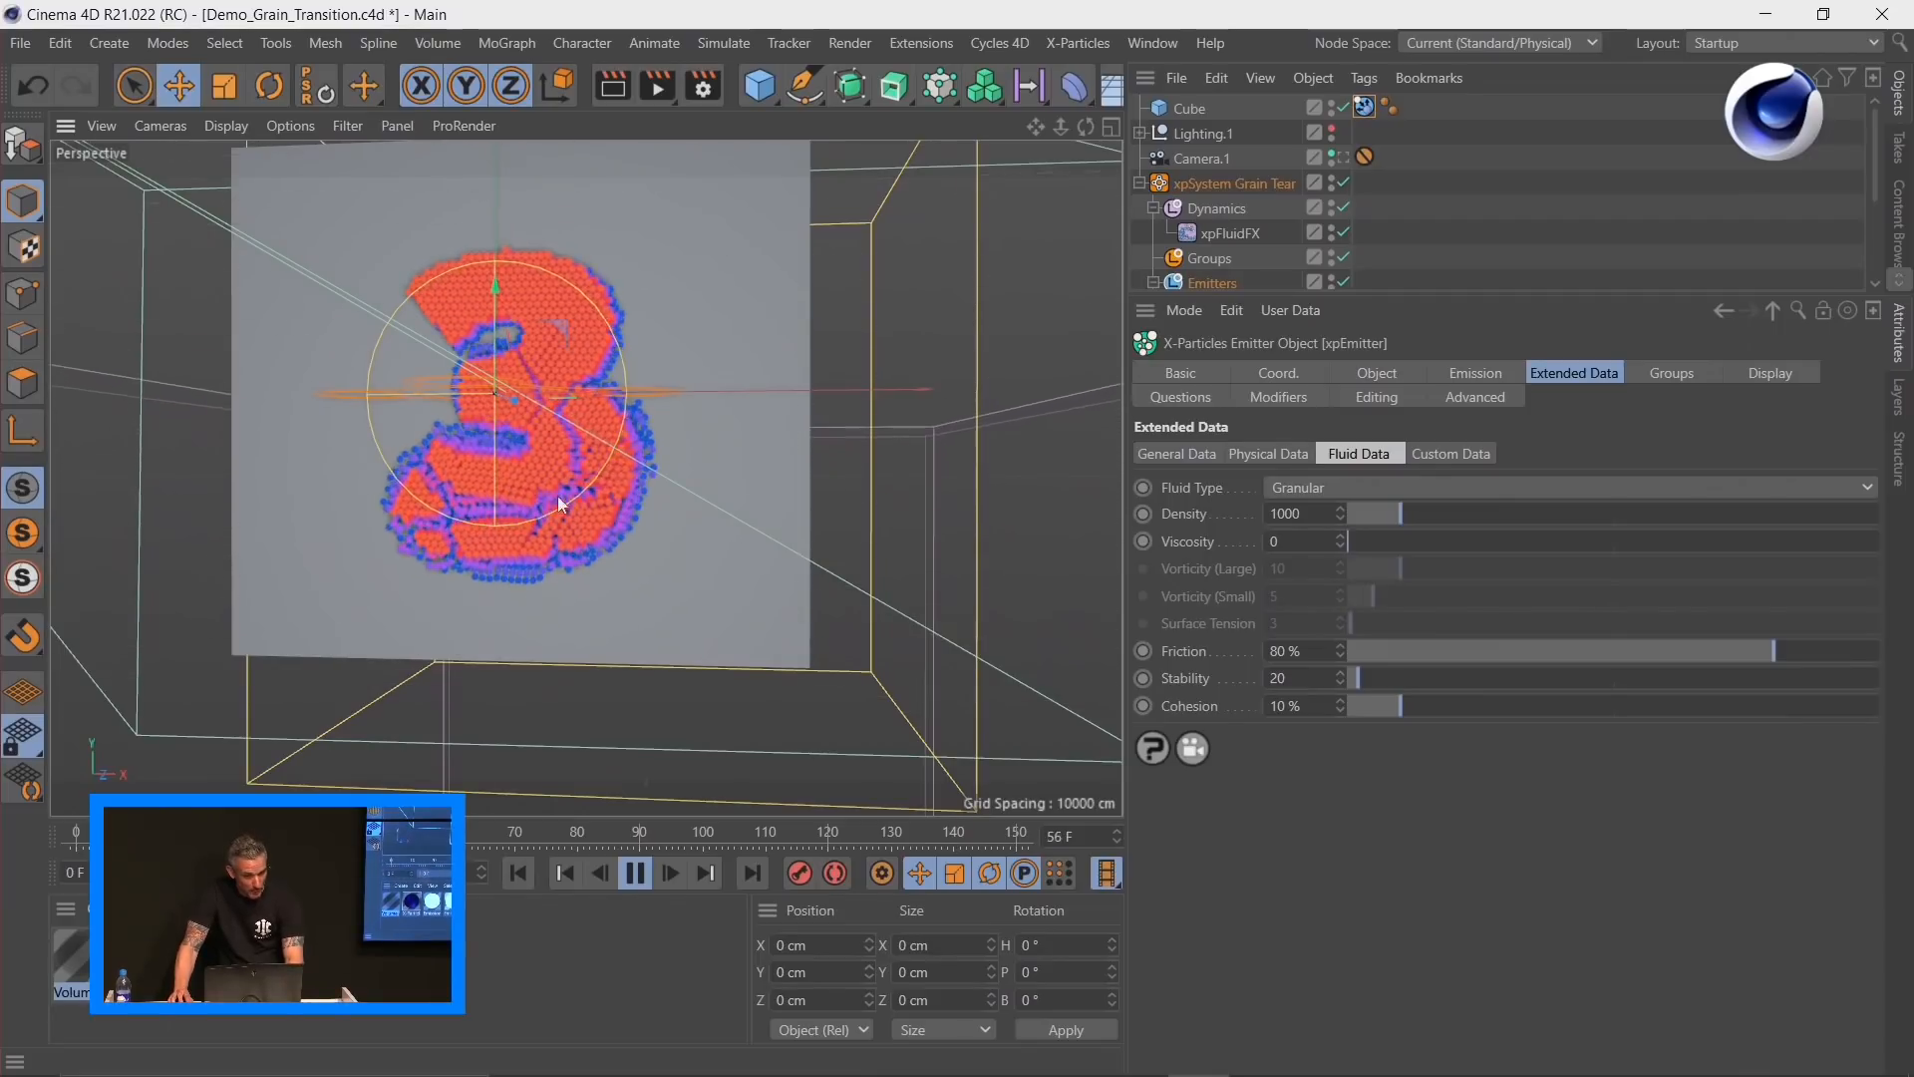
{"action": "left_click", "coordinate": [635, 875]}
{"action": "right_click_drag", "start_coordinate": [620, 434], "coordinate": [585, 467], "text": "alt"}
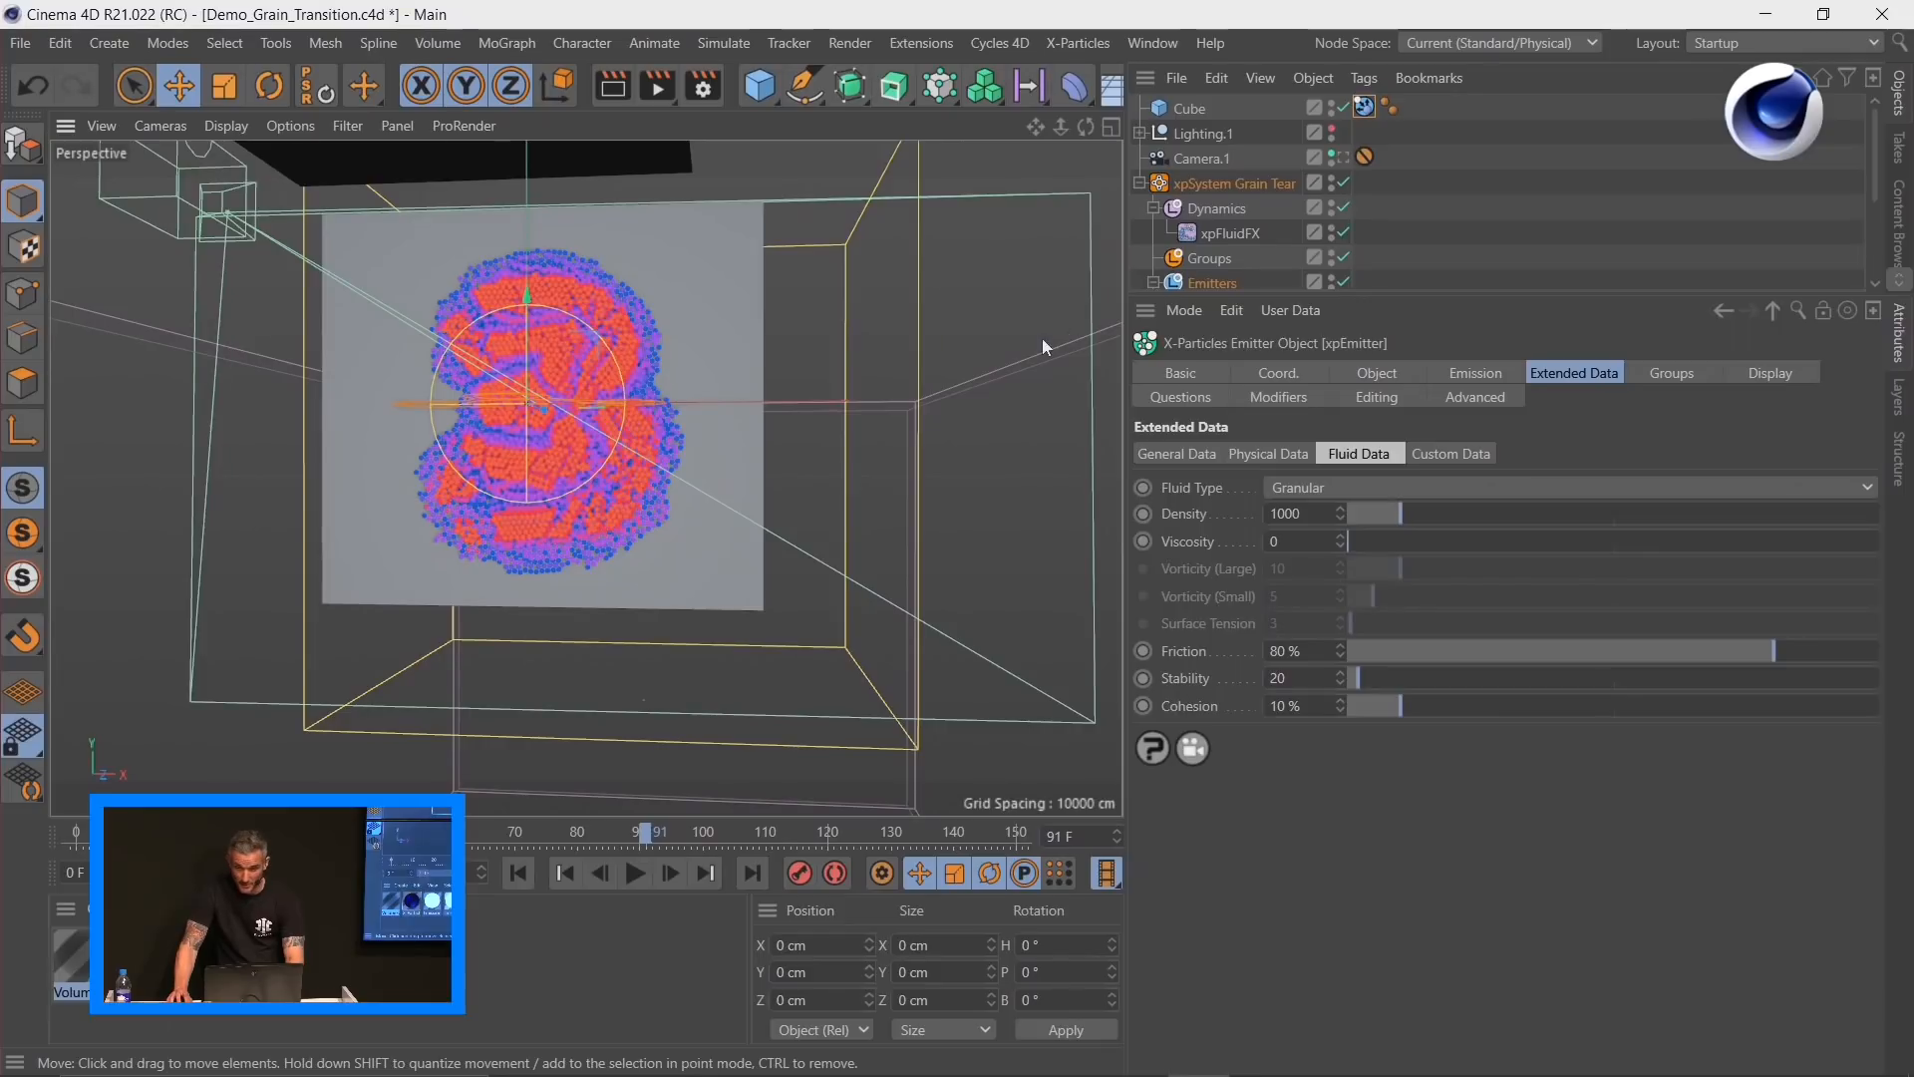
Step: Disable the Cube, rewind to frame 0, and view the number 2 collider from the side
{"action": "left_click", "coordinate": [1341, 107]}
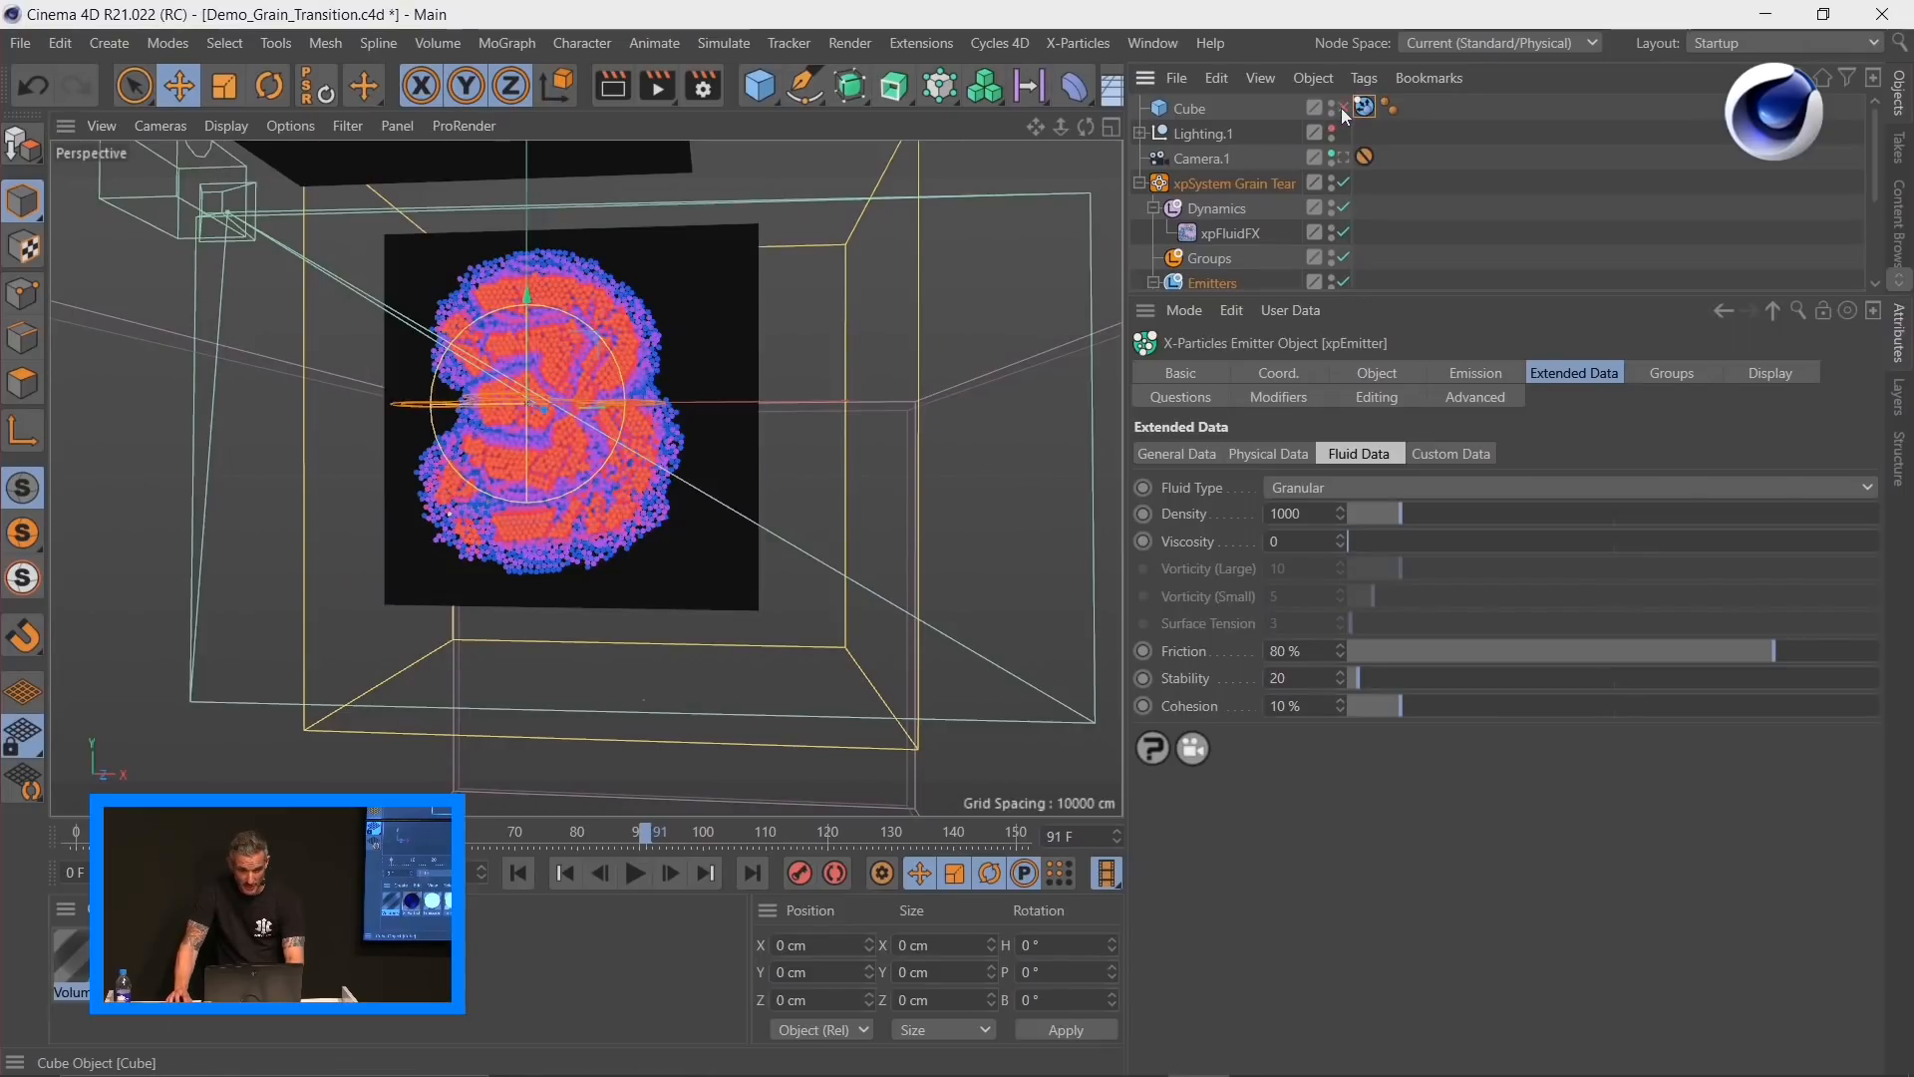
{"action": "left_click", "coordinate": [518, 874]}
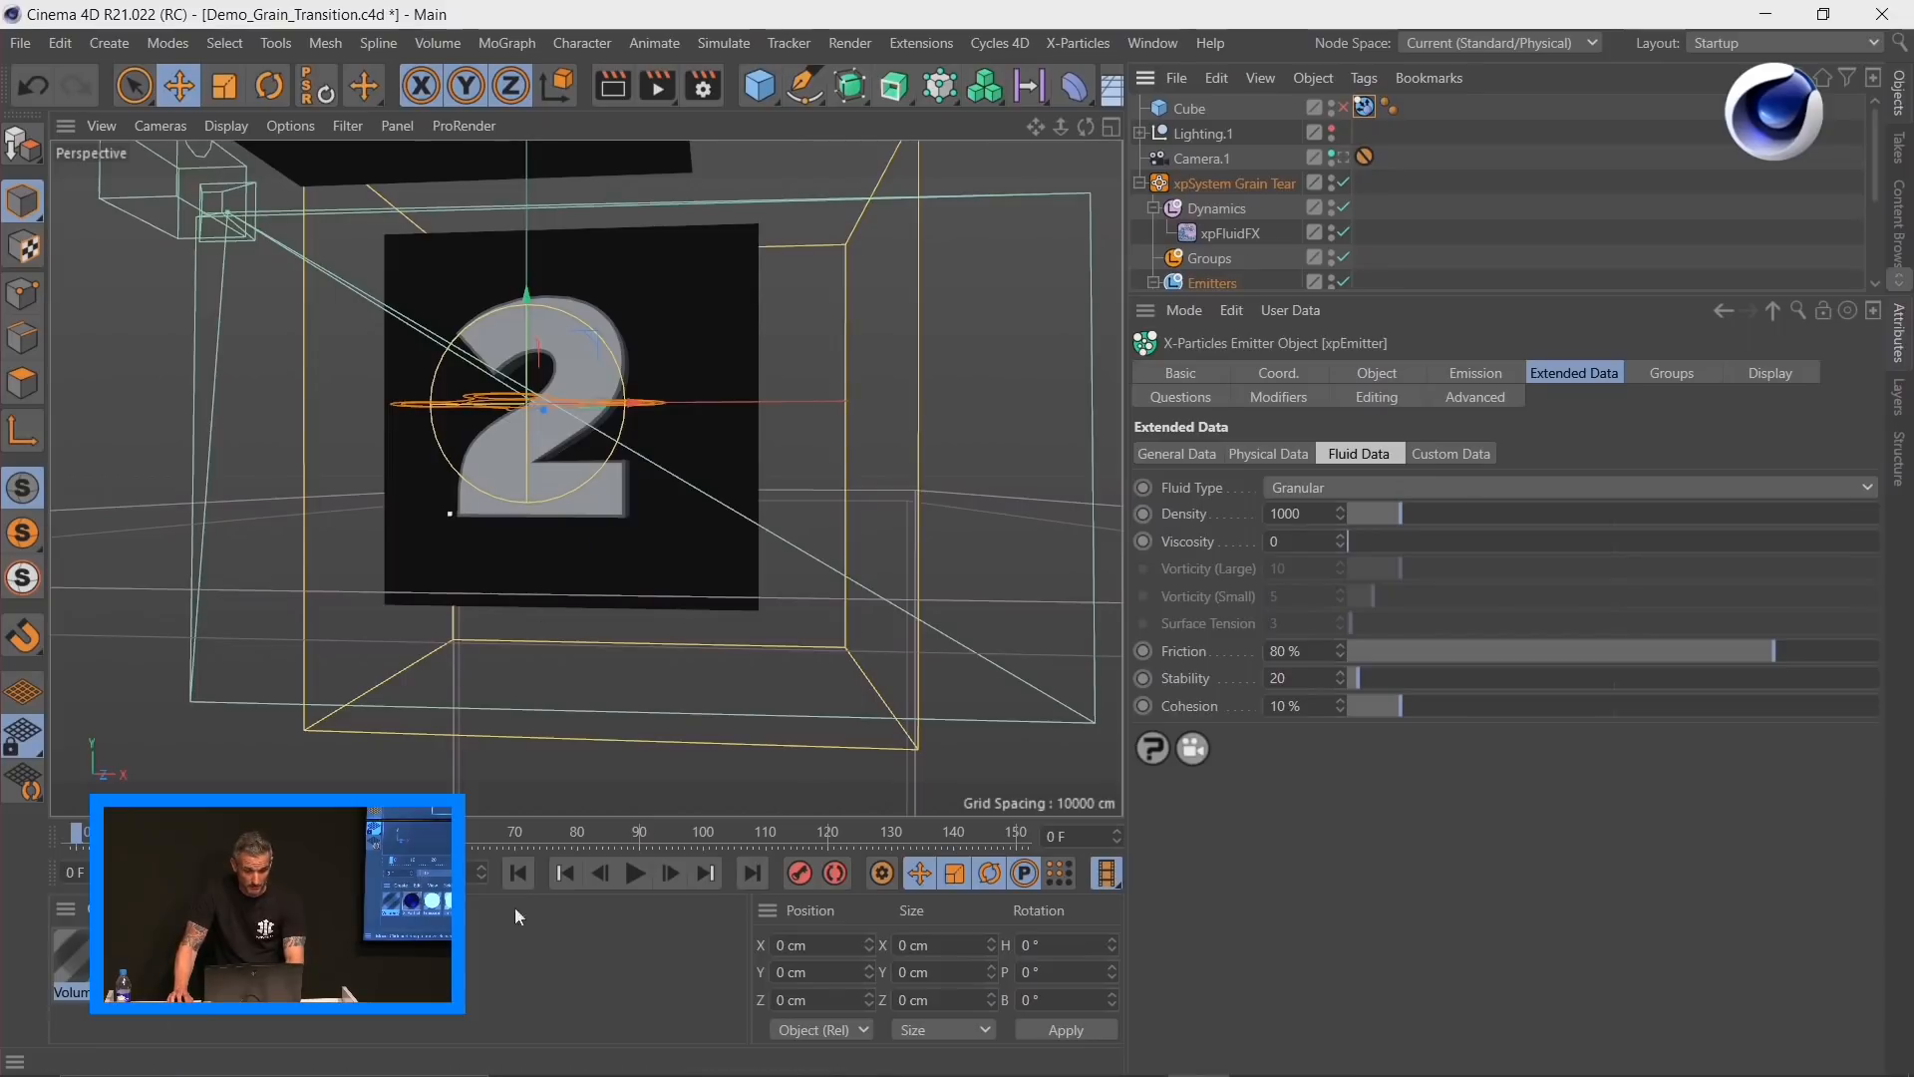
{"action": "left_click_drag", "start_coordinate": [512, 491], "coordinate": [227, 479], "text": "alt"}
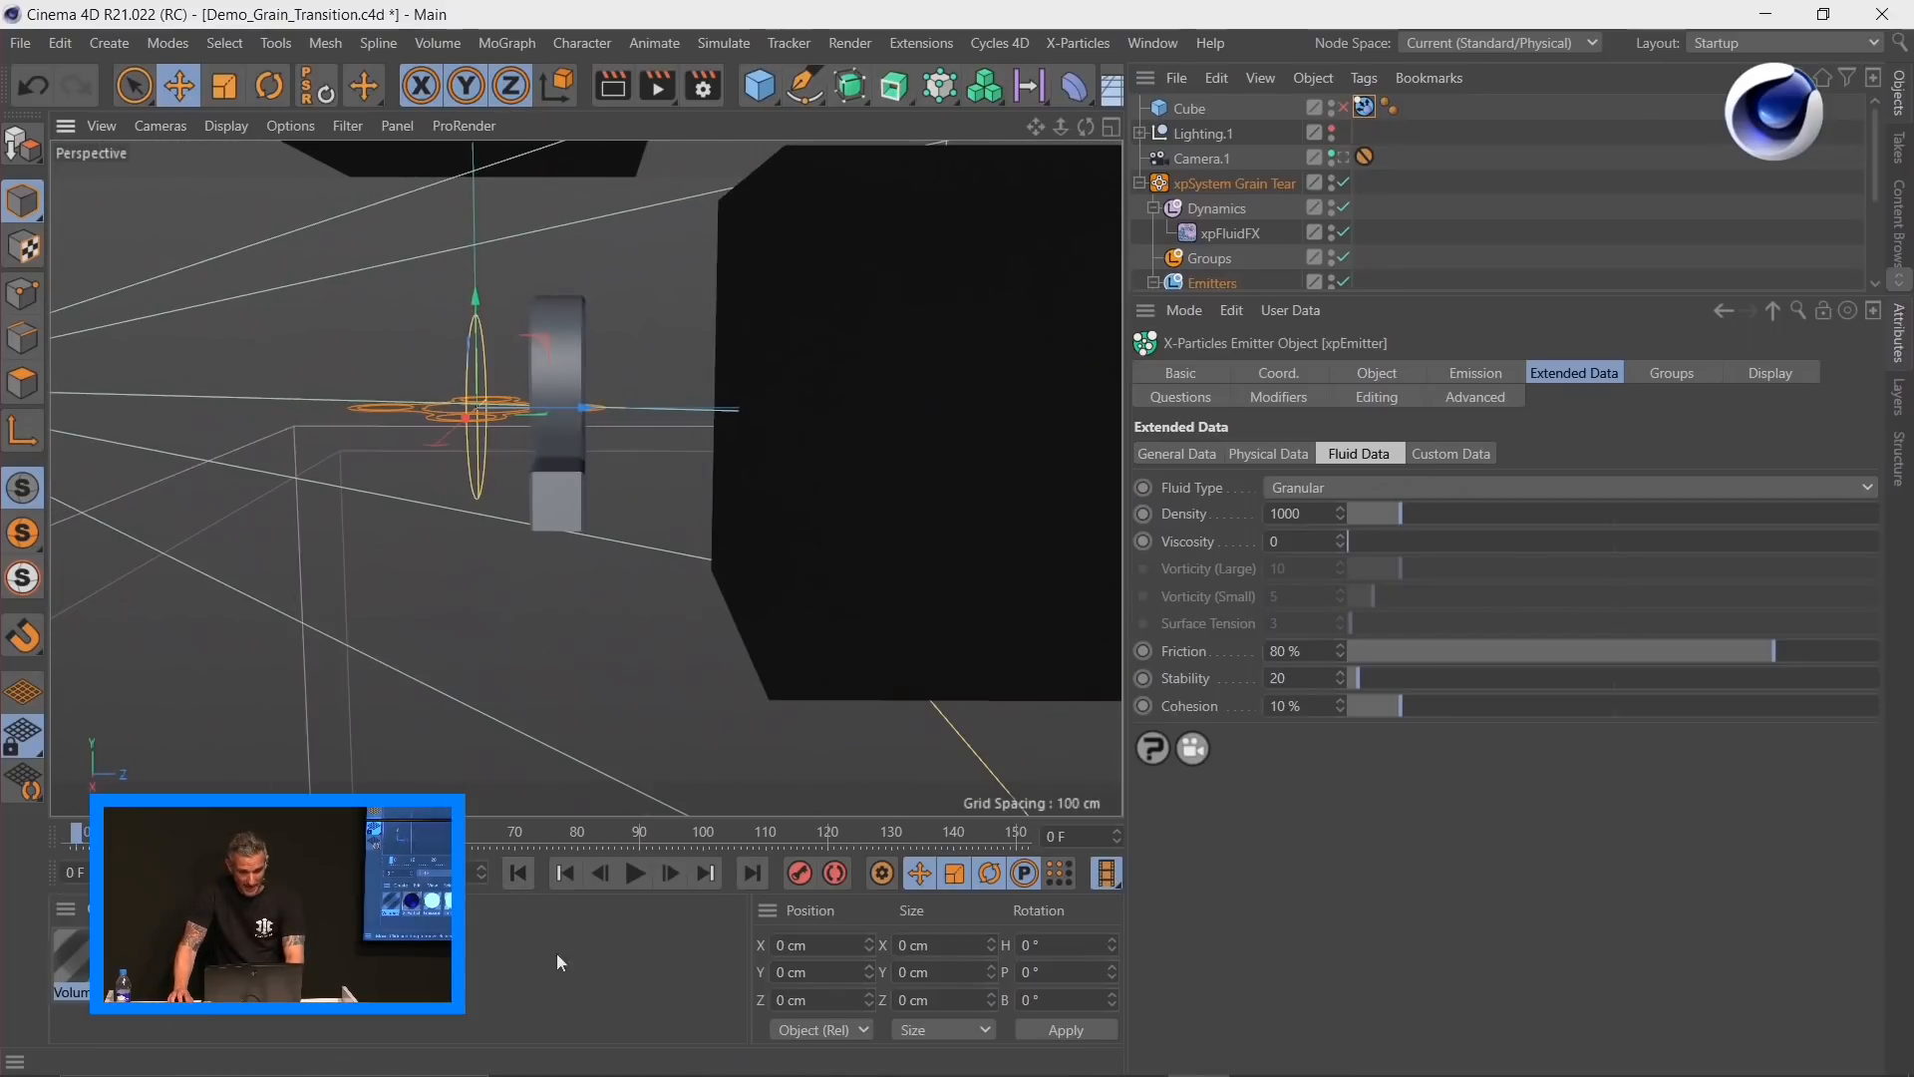
Step: Play the simulation from the side to examine the grains hitting the 2, then stop playback
{"action": "left_click", "coordinate": [670, 873]}
{"action": "mouse_move", "coordinate": [571, 482]}
{"action": "left_mouse_down", "text": "alt"}
{"action": "mouse_move", "coordinate": [762, 474]}
{"action": "mouse_move", "coordinate": [572, 487]}
{"action": "left_mouse_up", "text": "alt"}
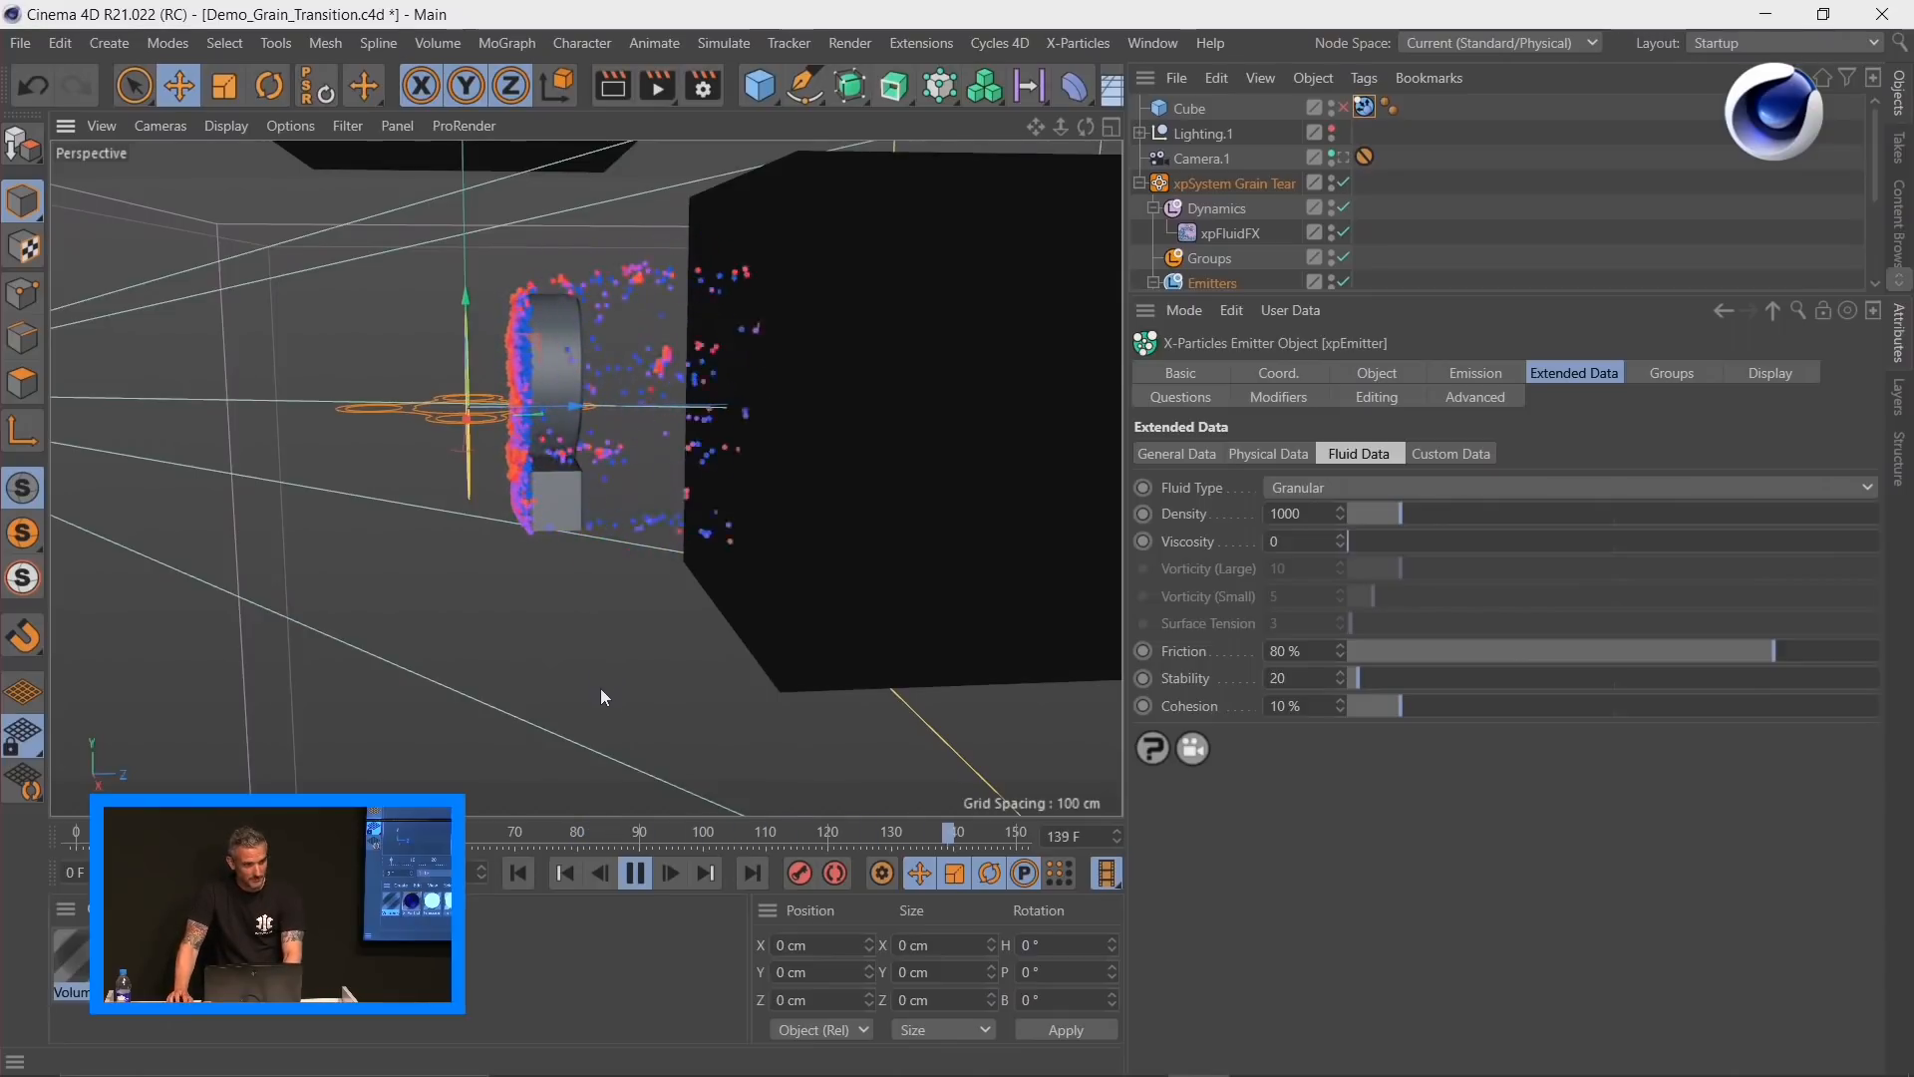
{"action": "left_click", "coordinate": [635, 874]}
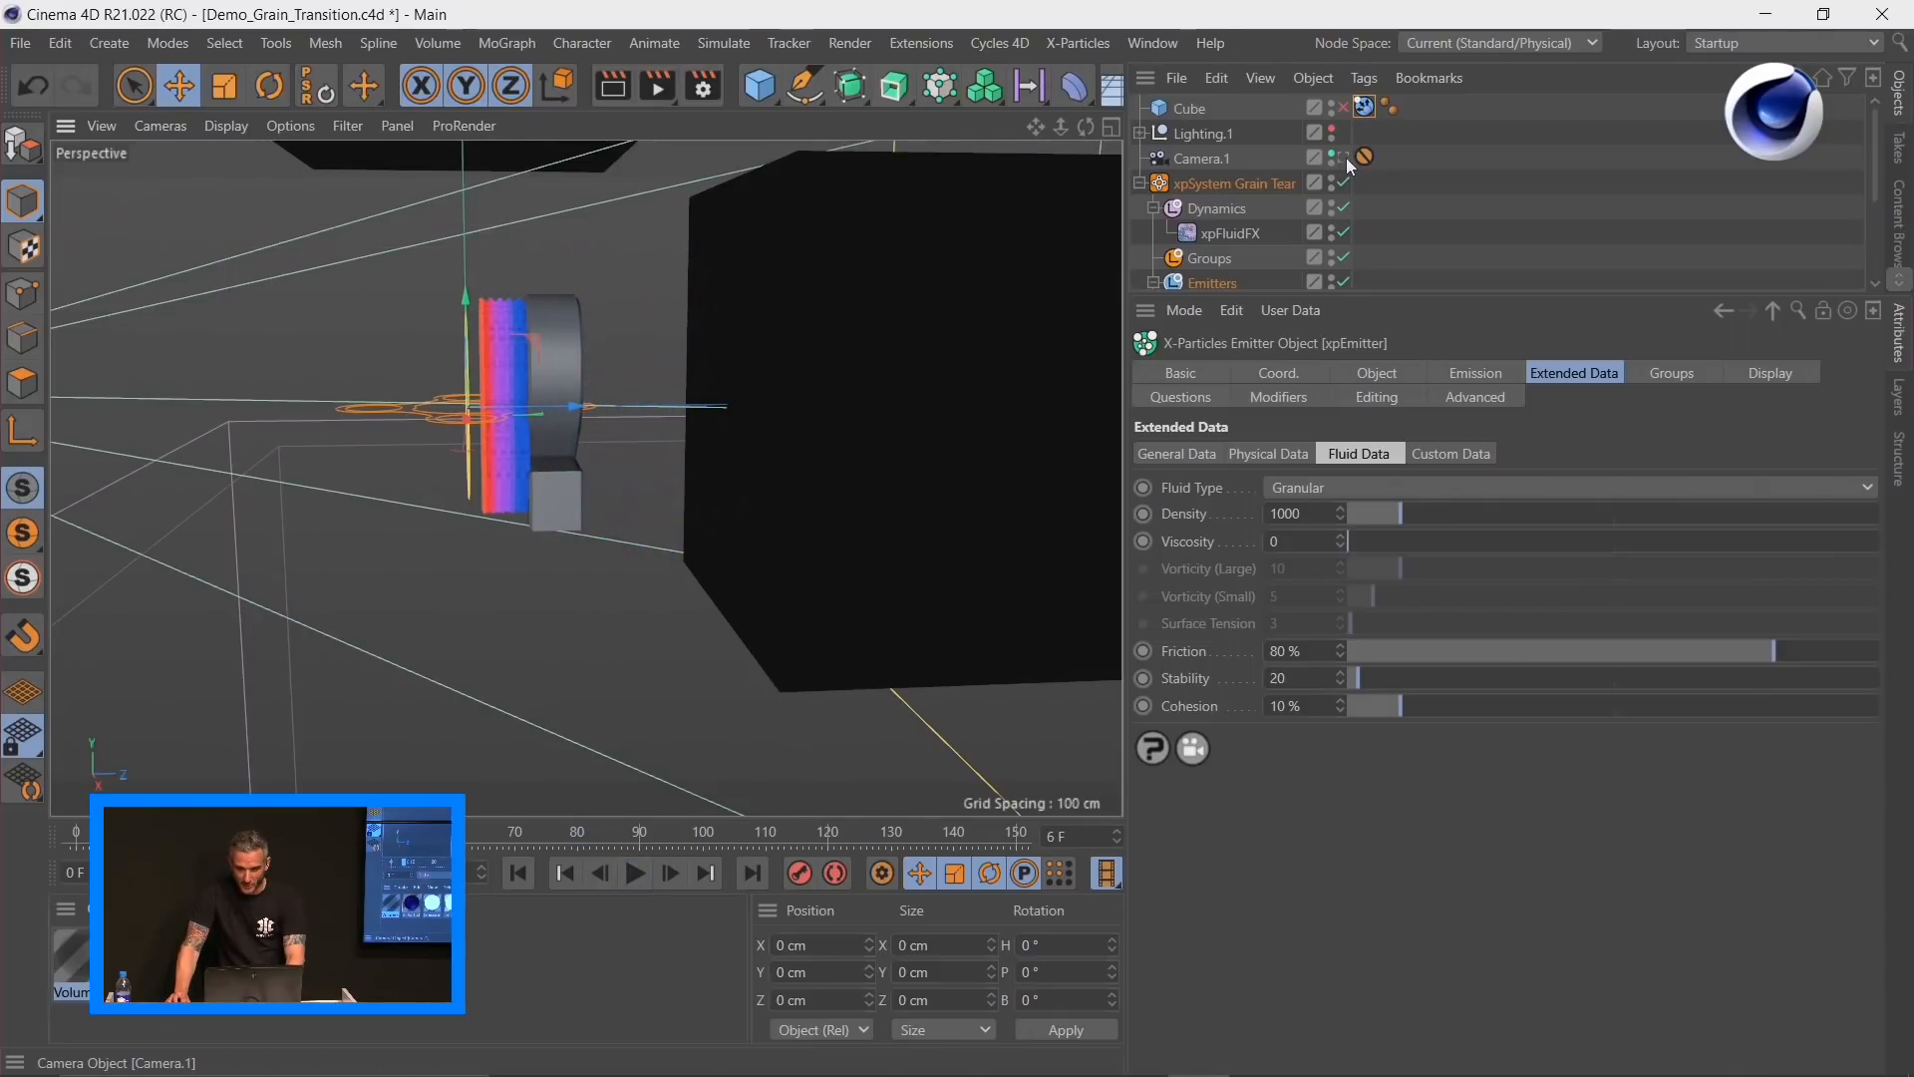
Step: Look through Camera.1 and replay the grain transition from the start, stopping at frame 90
{"action": "left_click", "coordinate": [1345, 158]}
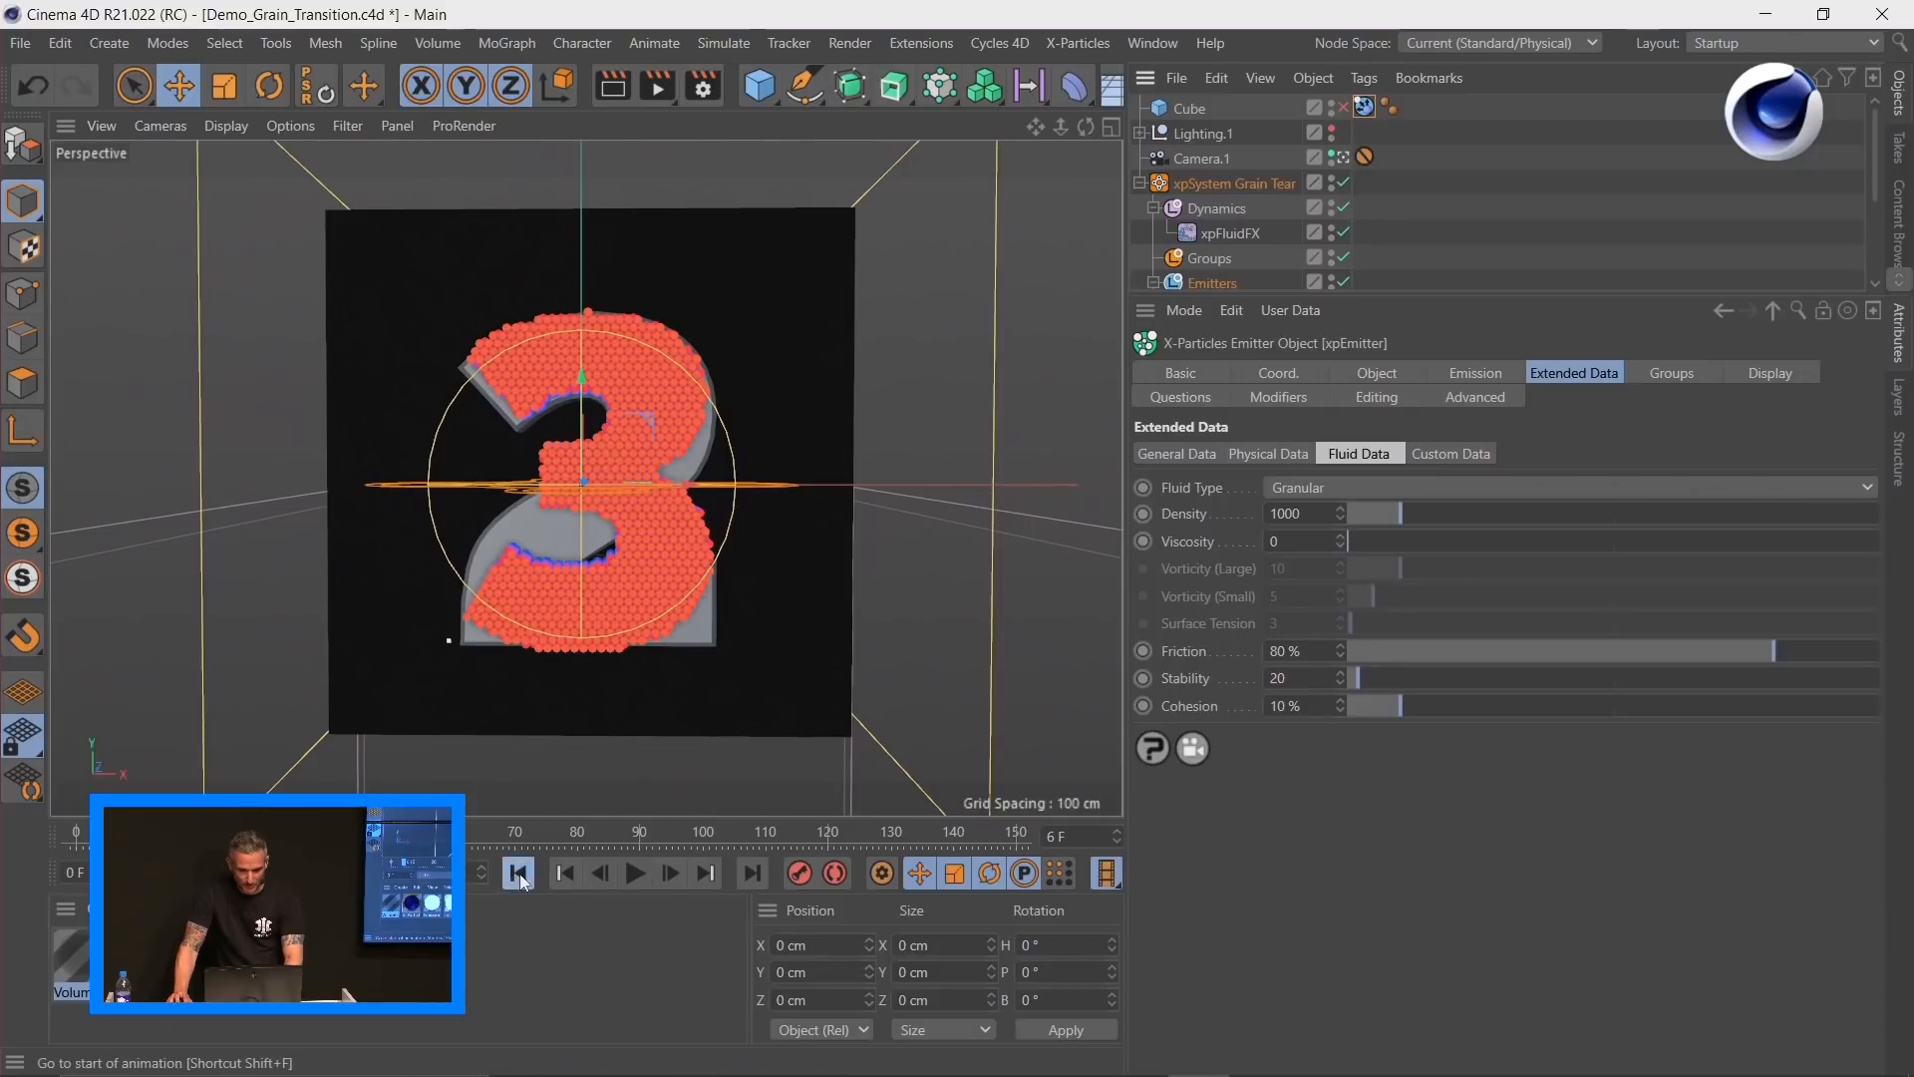
{"action": "left_click", "coordinate": [518, 874]}
{"action": "left_click", "coordinate": [635, 874]}
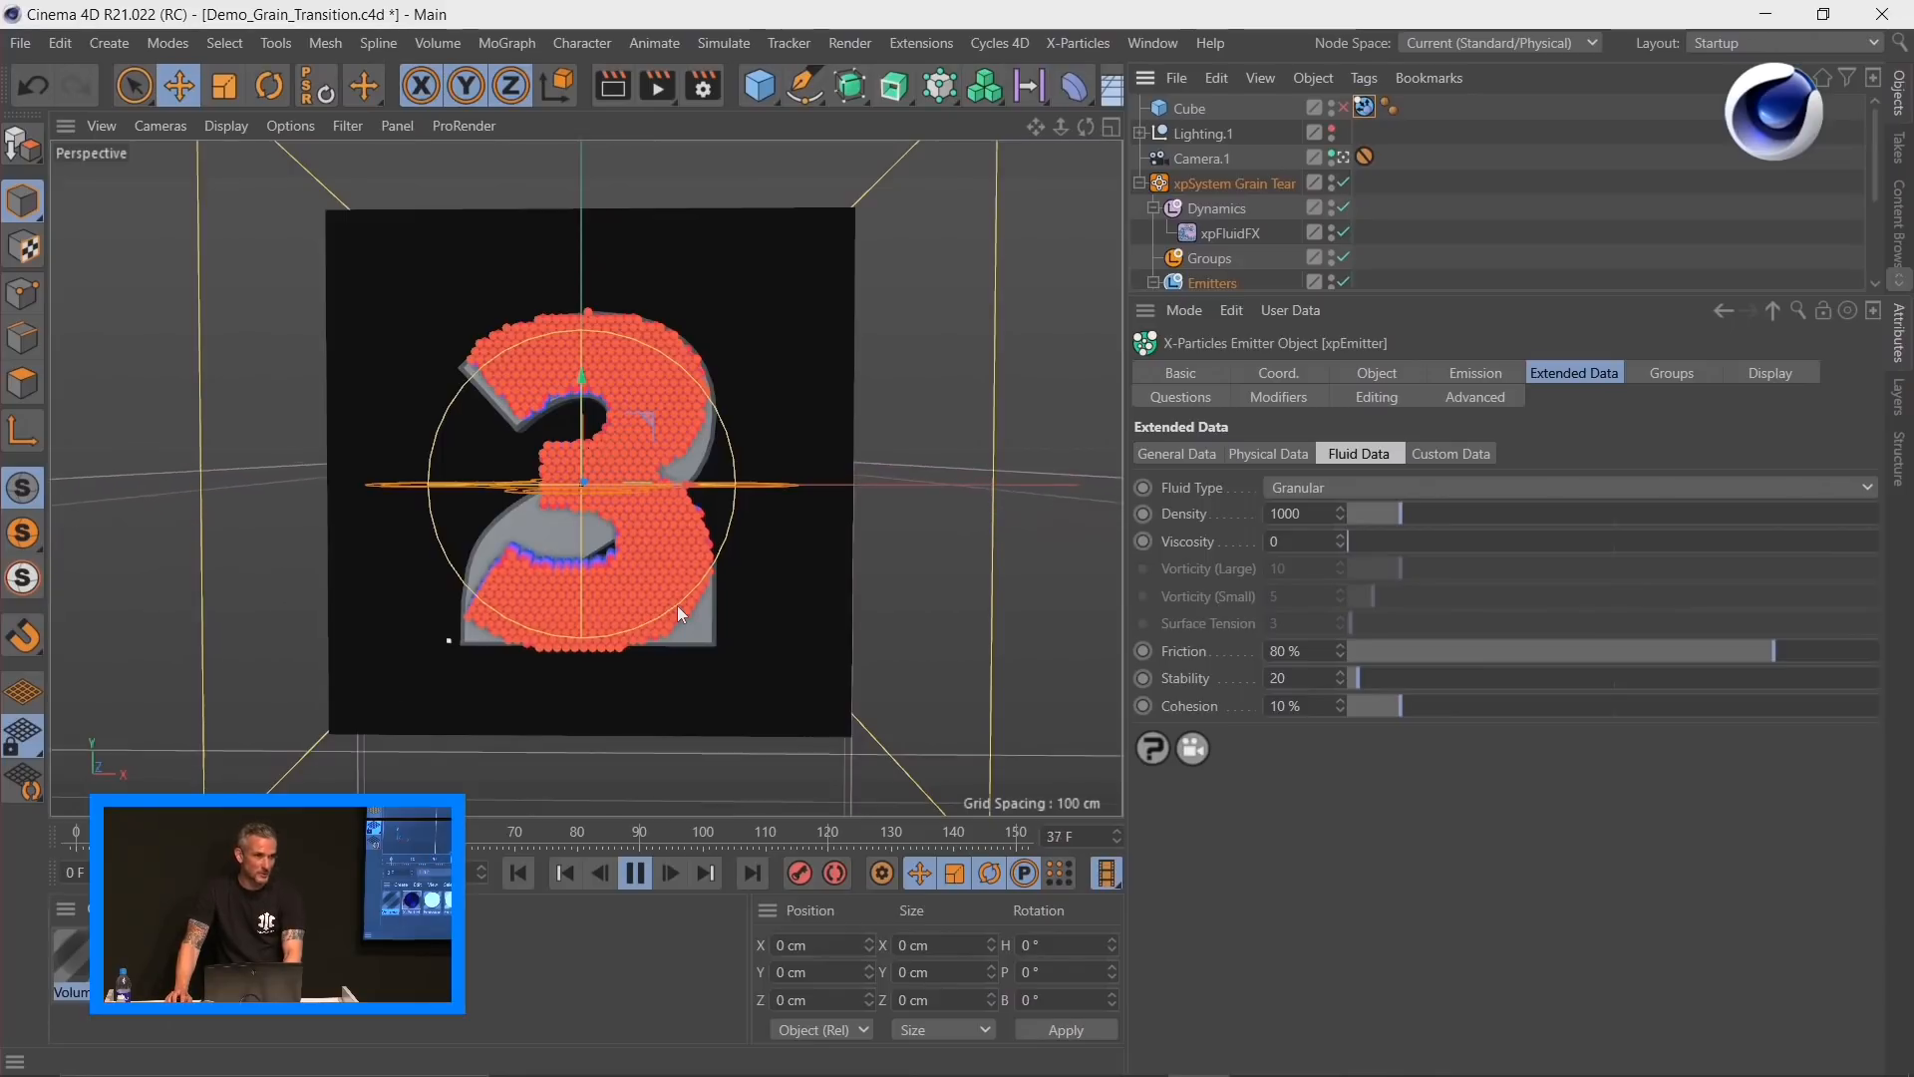
{"action": "left_click", "coordinate": [636, 874]}
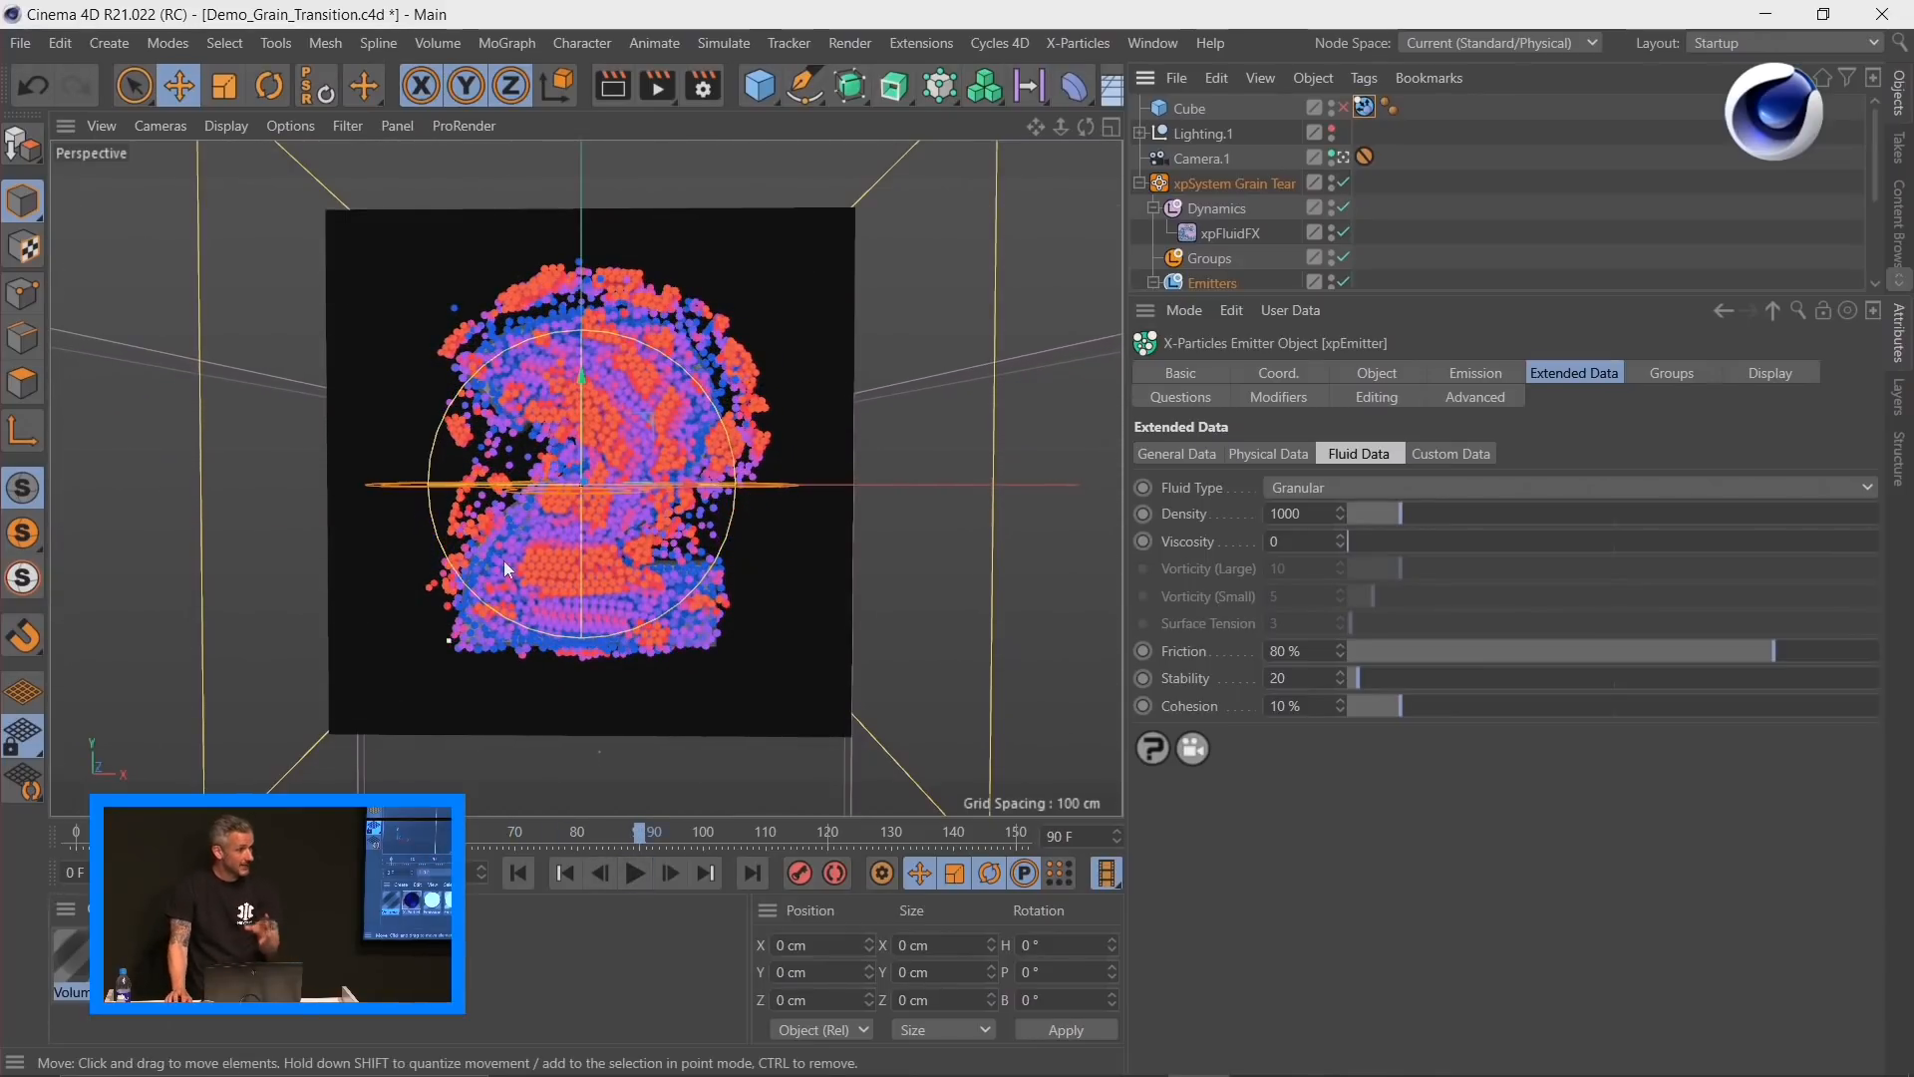
Step: Switch to the rendered countdown video, play it from the start of the 3, and pause when the 1 appears
{"action": "left_click", "coordinate": [1252, 1053]}
{"action": "left_click_drag", "start_coordinate": [997, 944], "coordinate": [1122, 944]}
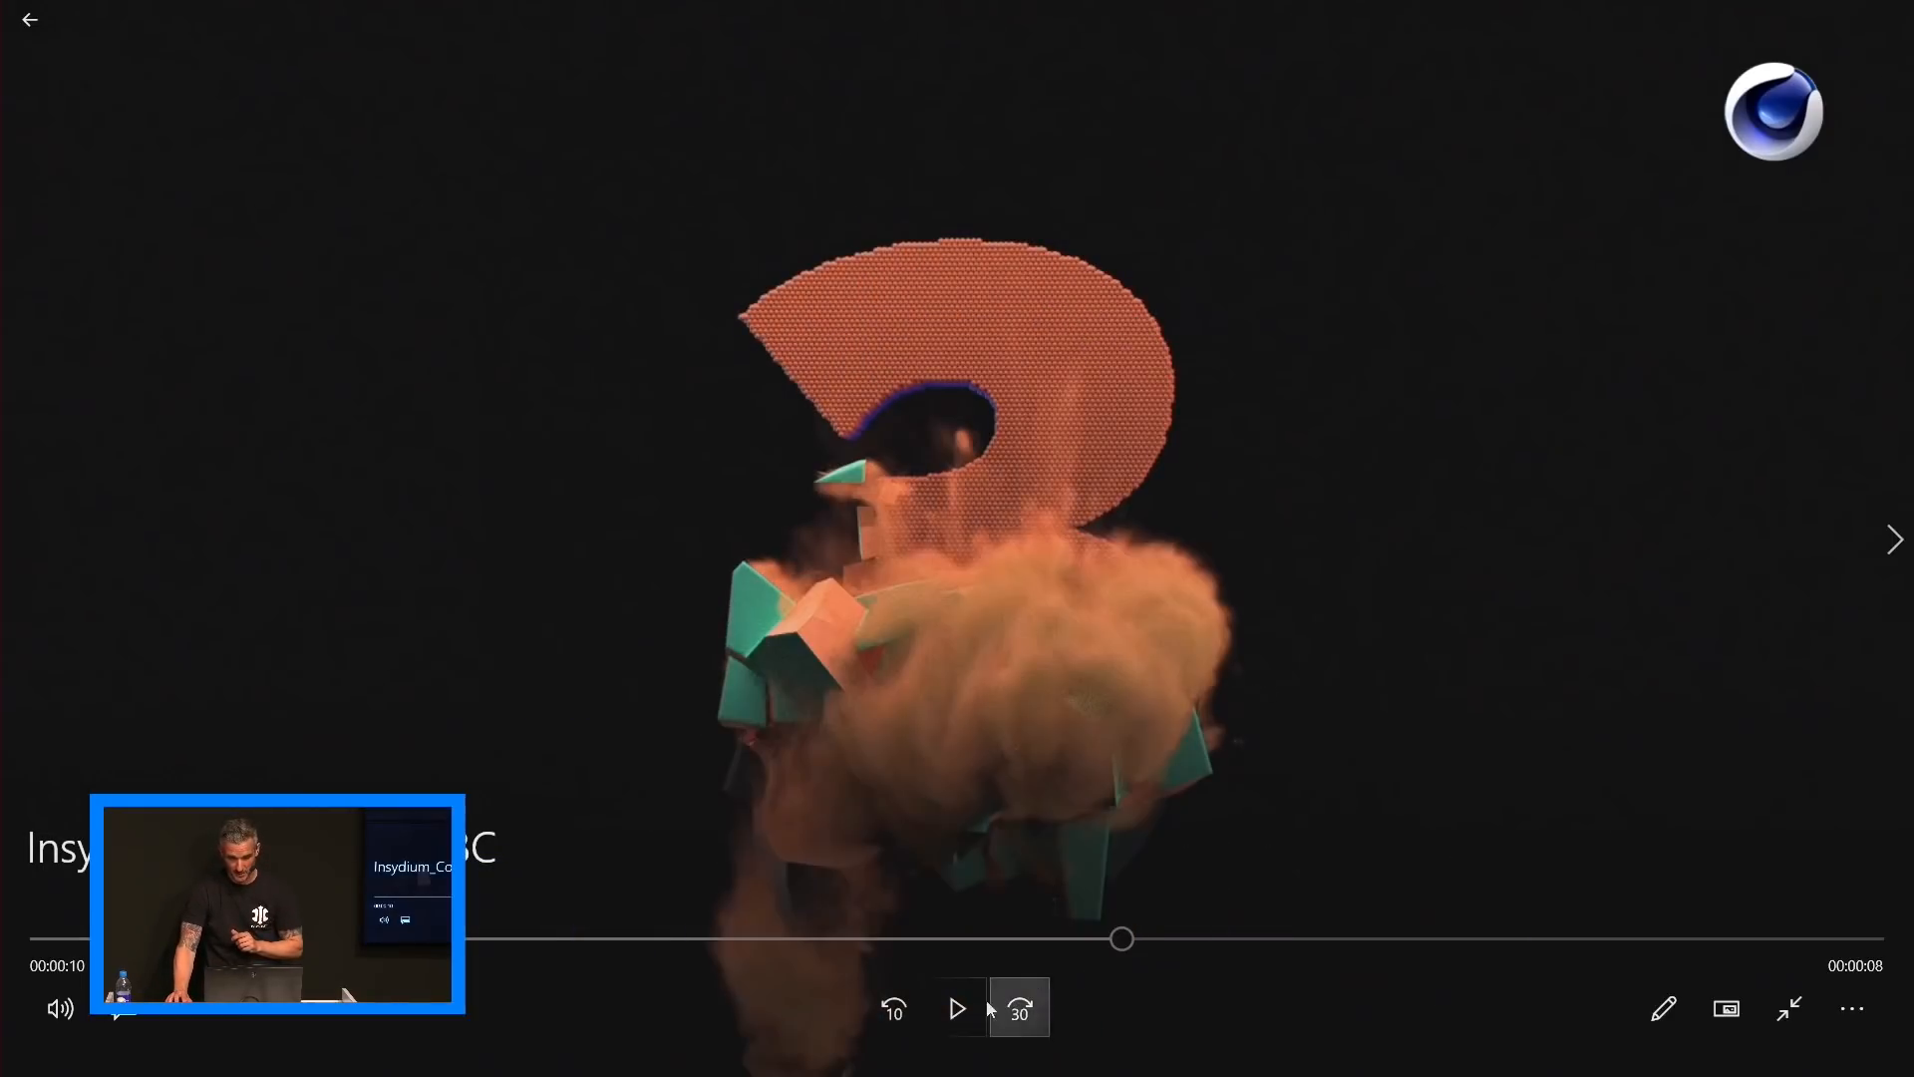
{"action": "left_click", "coordinate": [964, 1011]}
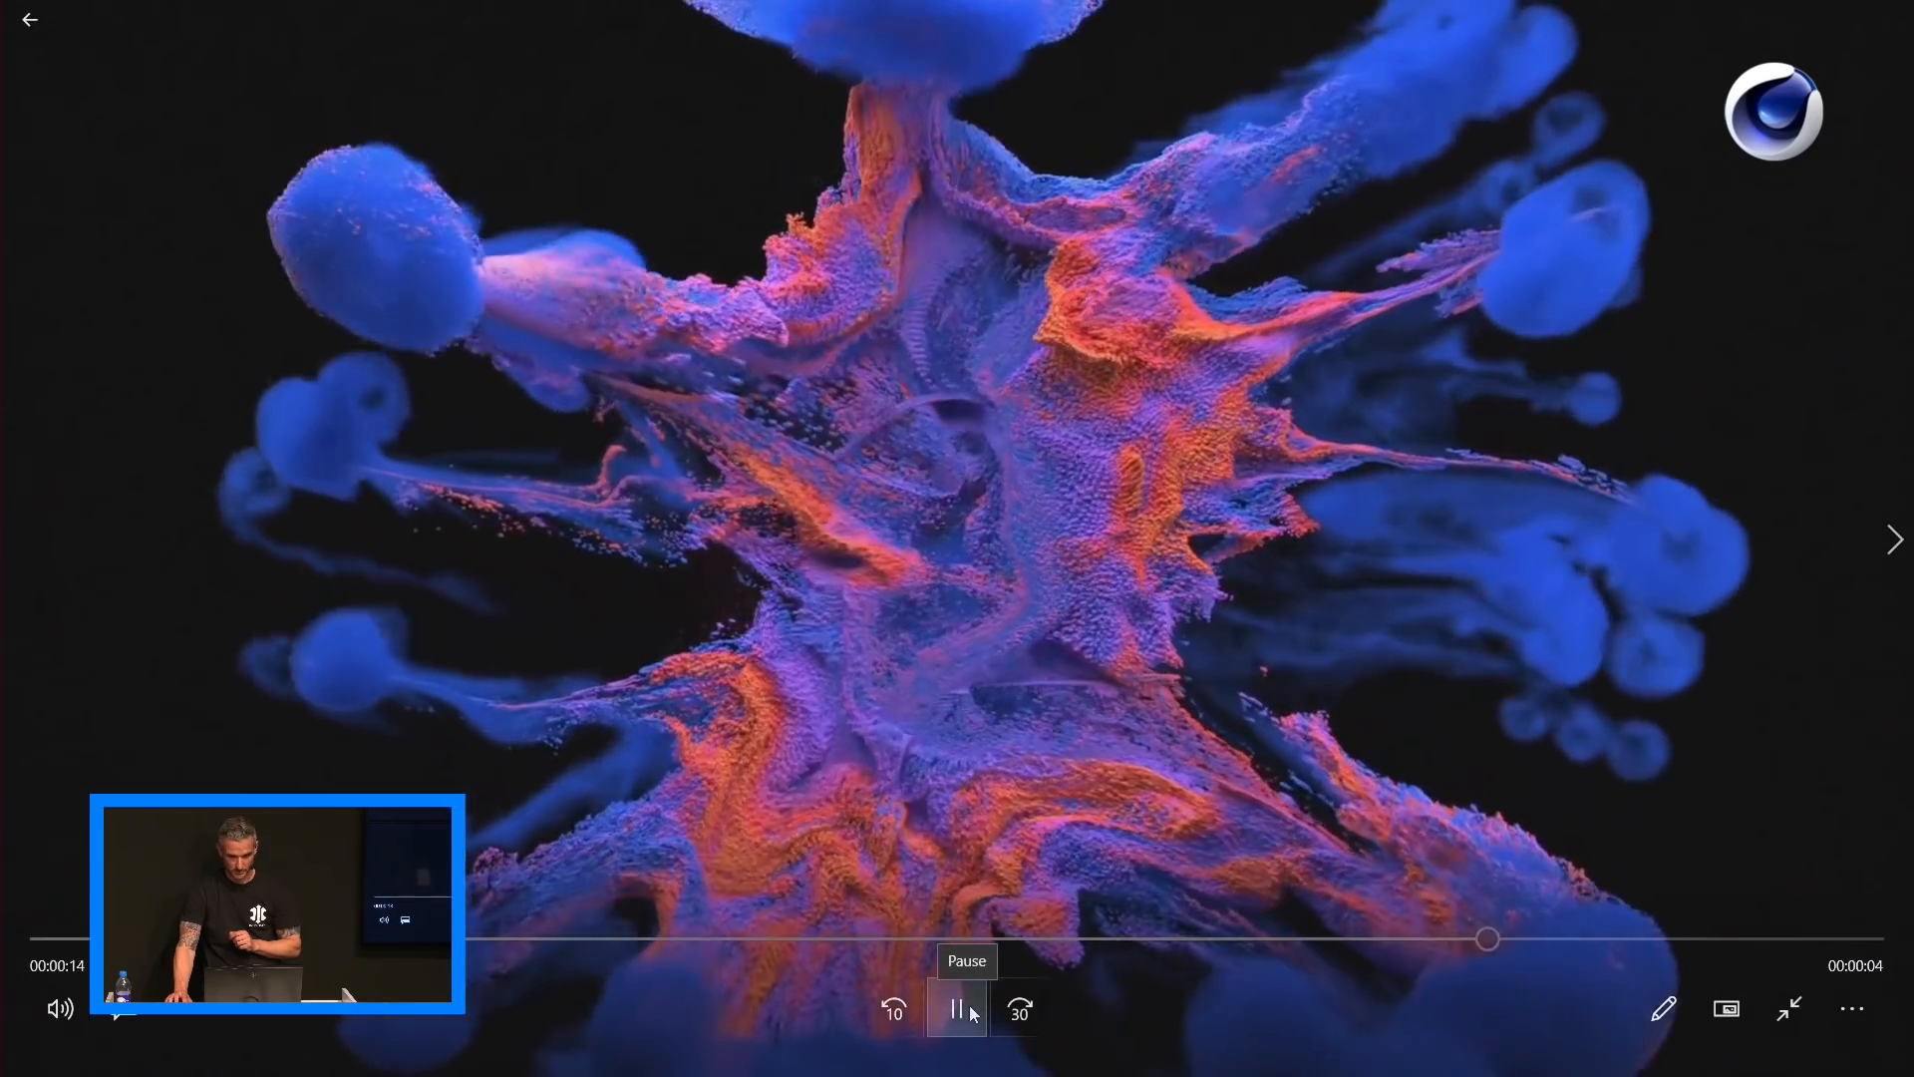
{"action": "left_click", "coordinate": [969, 1009]}
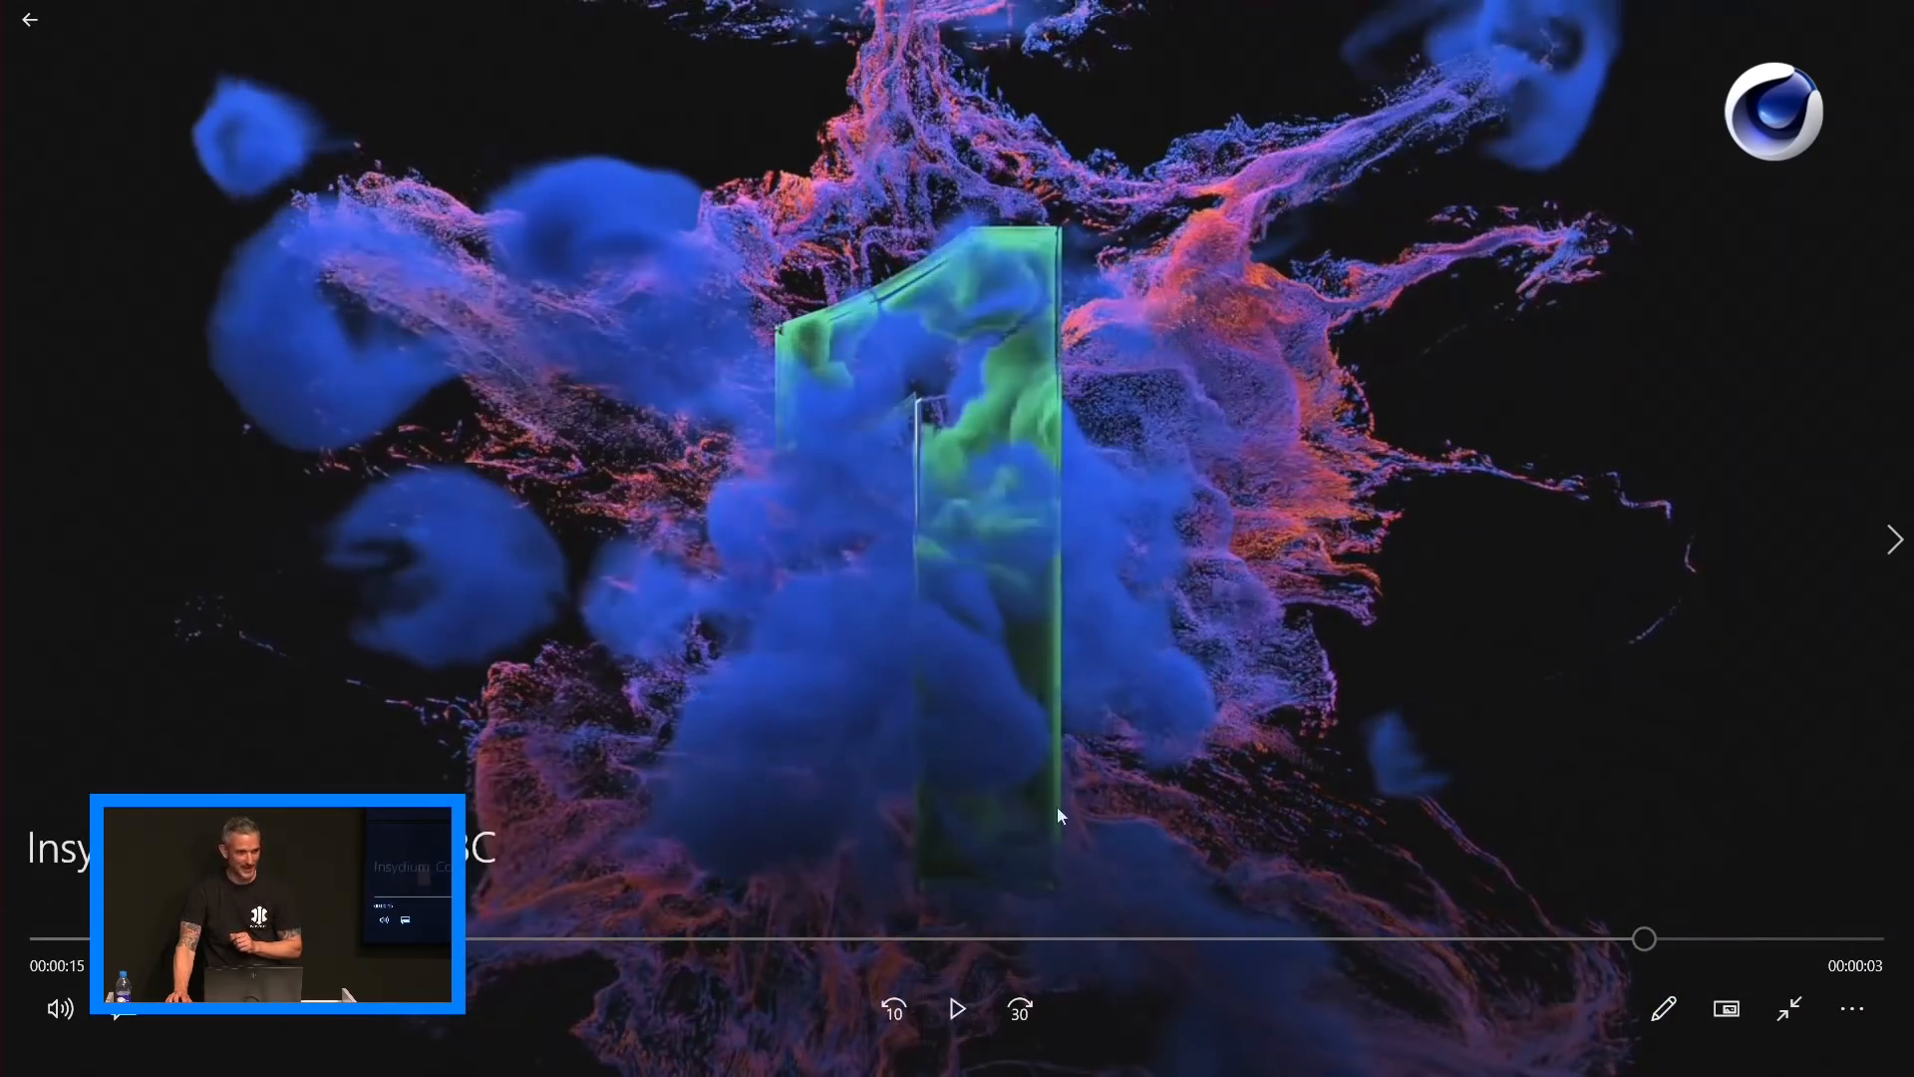